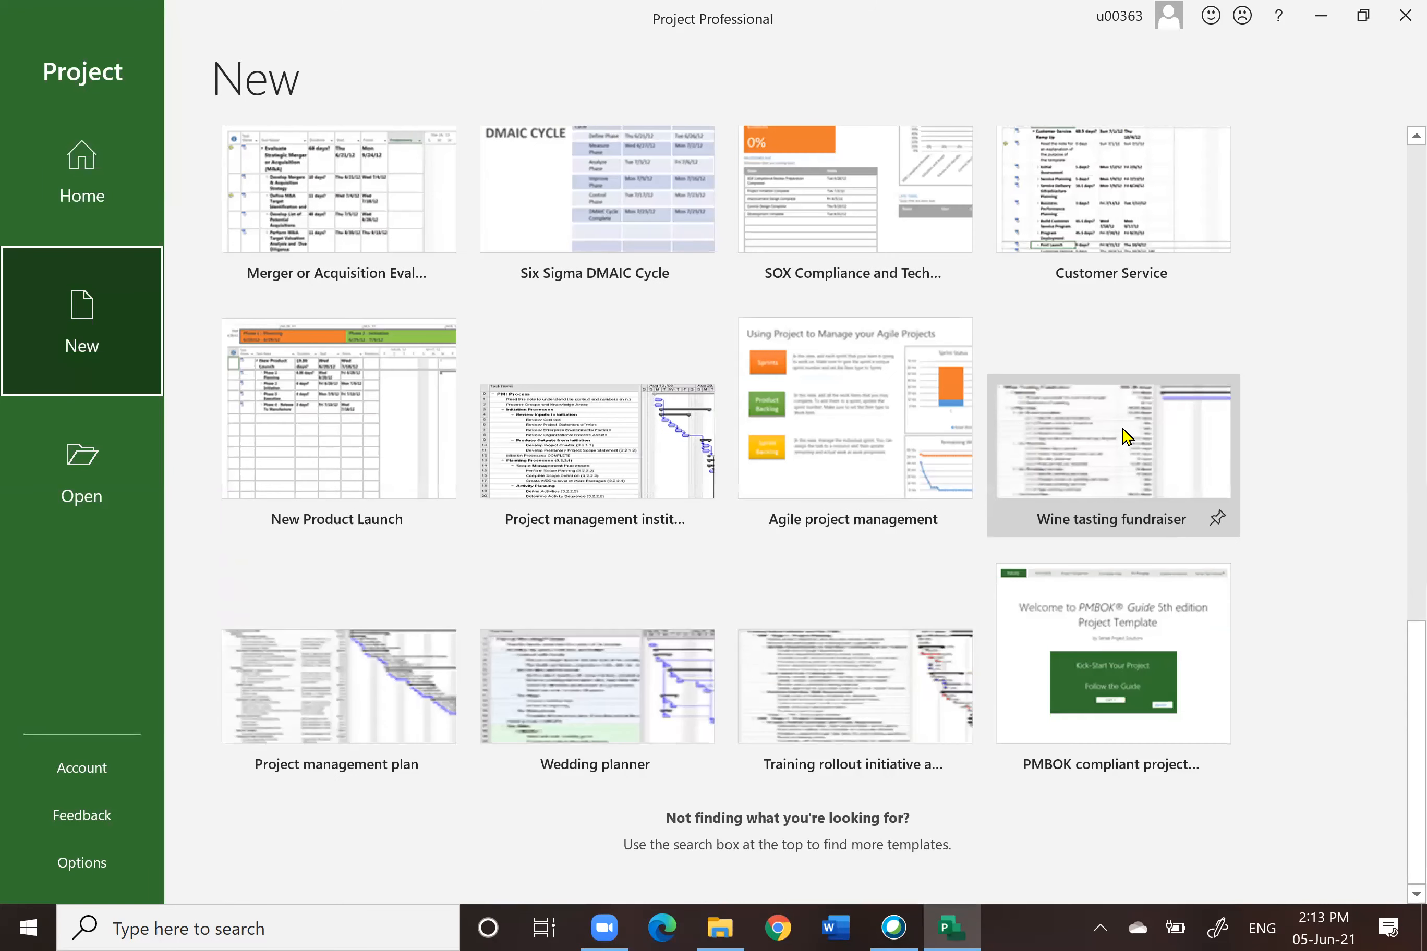
Step: Browse the available project templates, opening and closing the Residential Construction template preview
scroll(1127, 436, "up", 10)
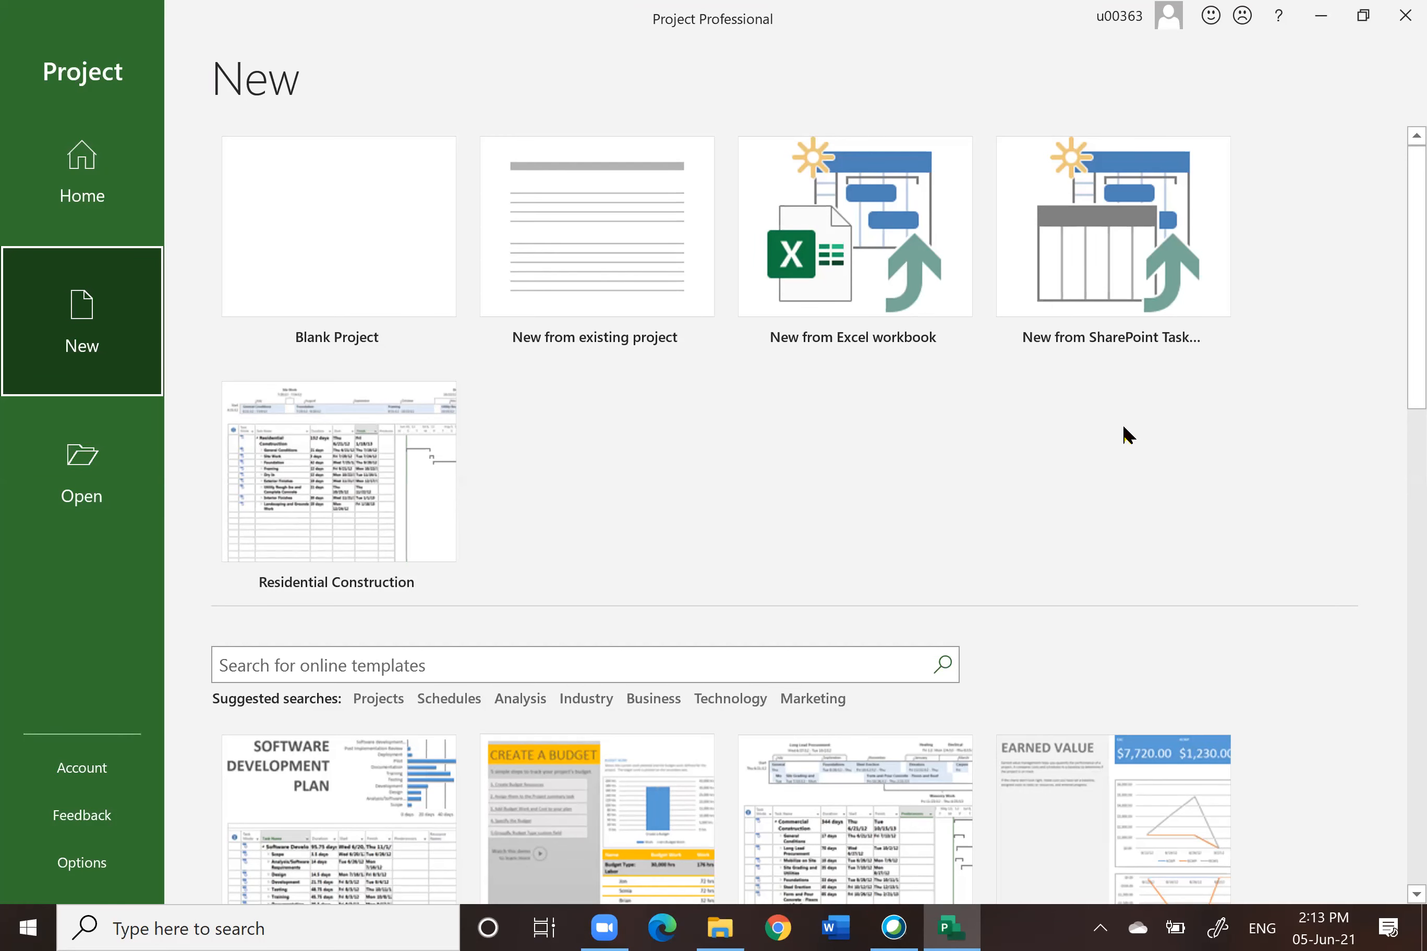
scroll(866, 352, "down", 3)
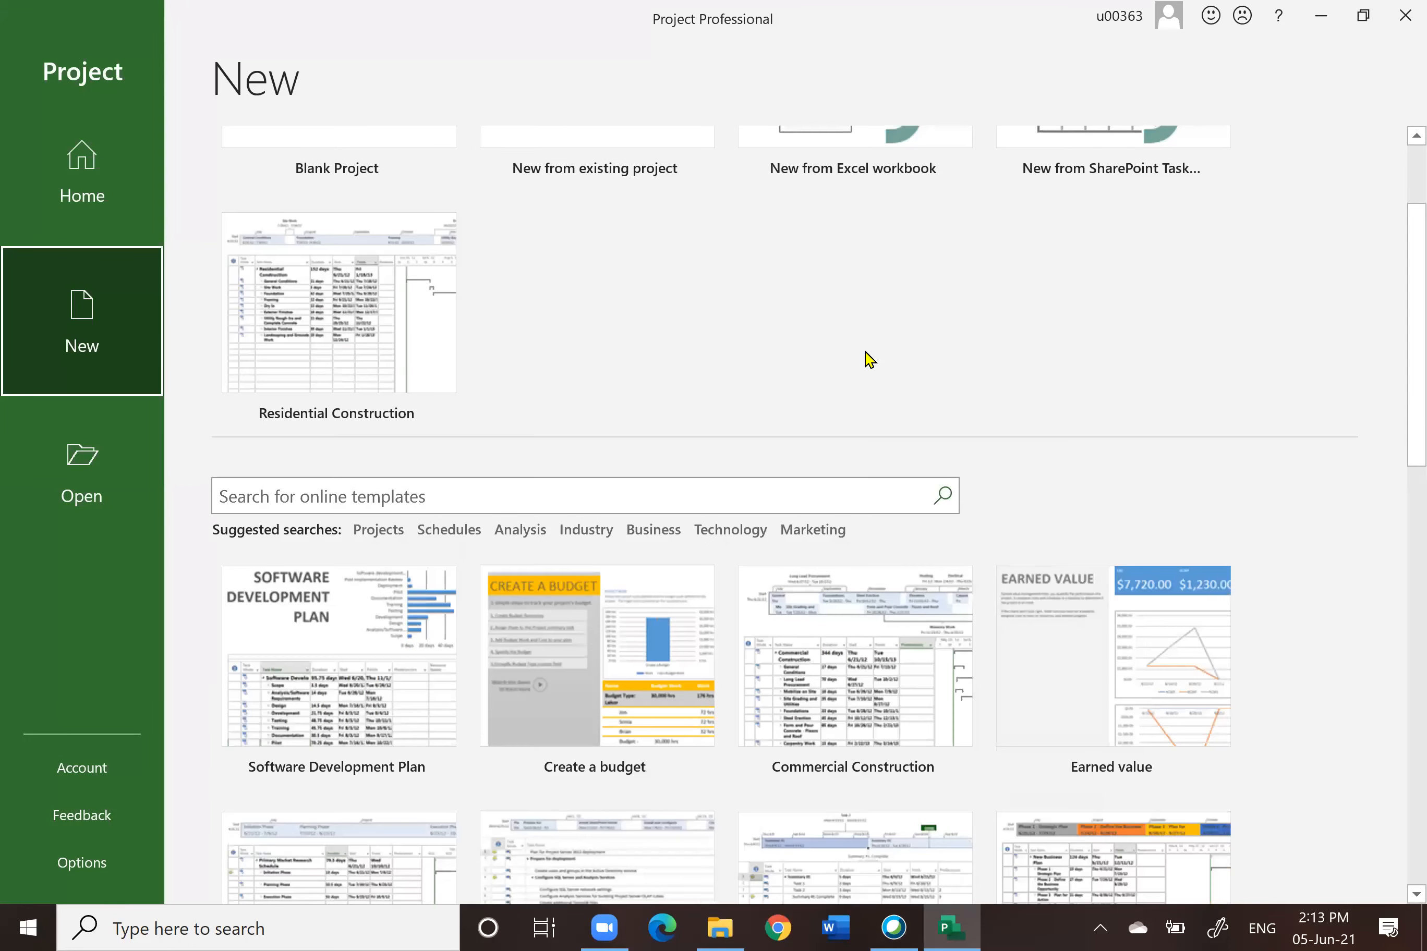
left_click(324, 334)
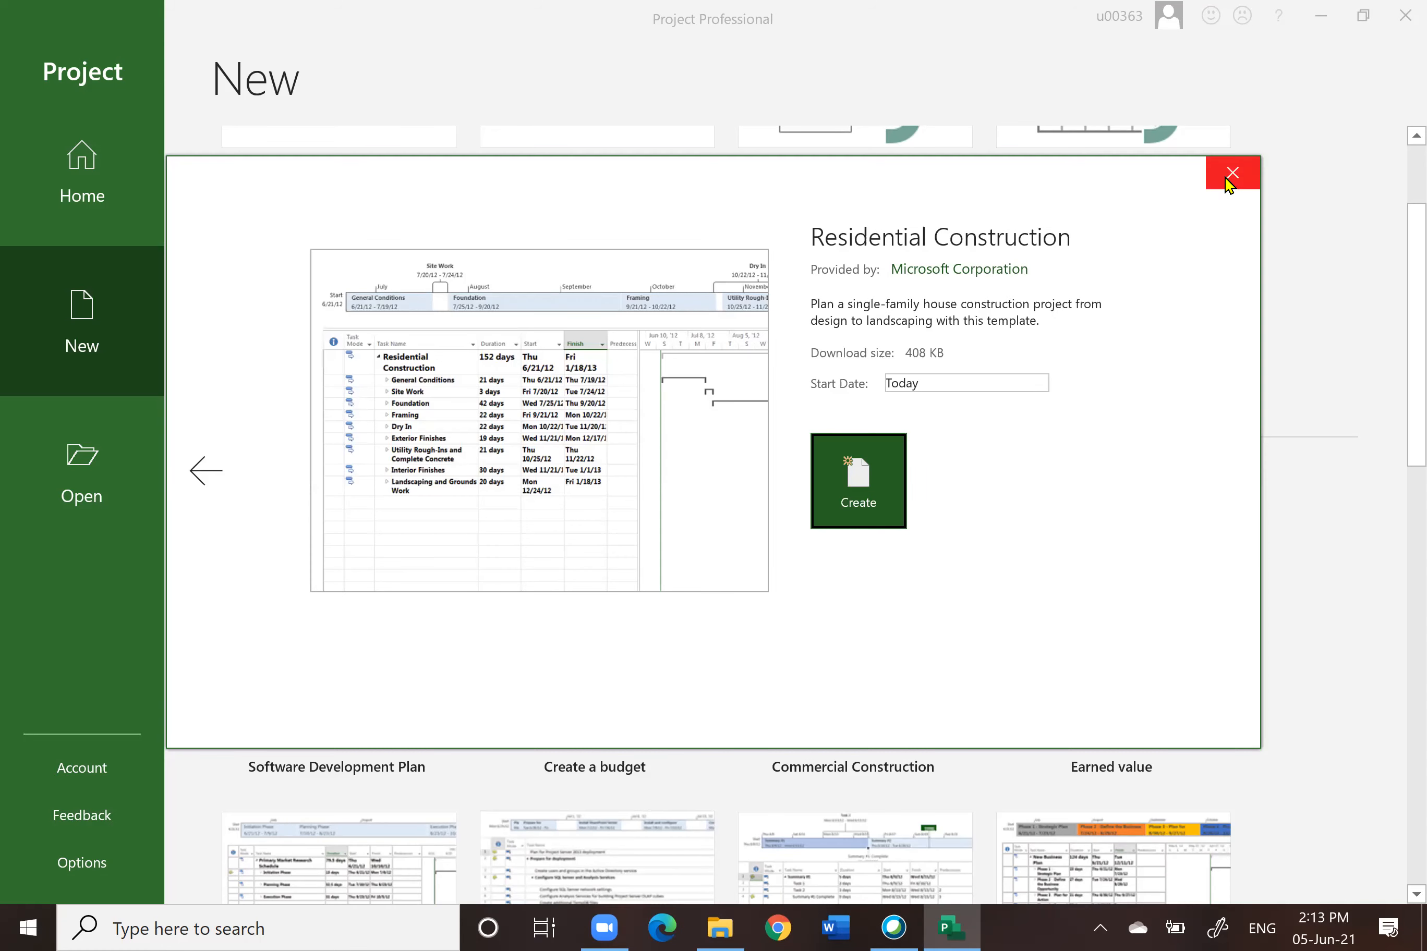
left_click(1233, 173)
scroll(1316, 507, "down", 4)
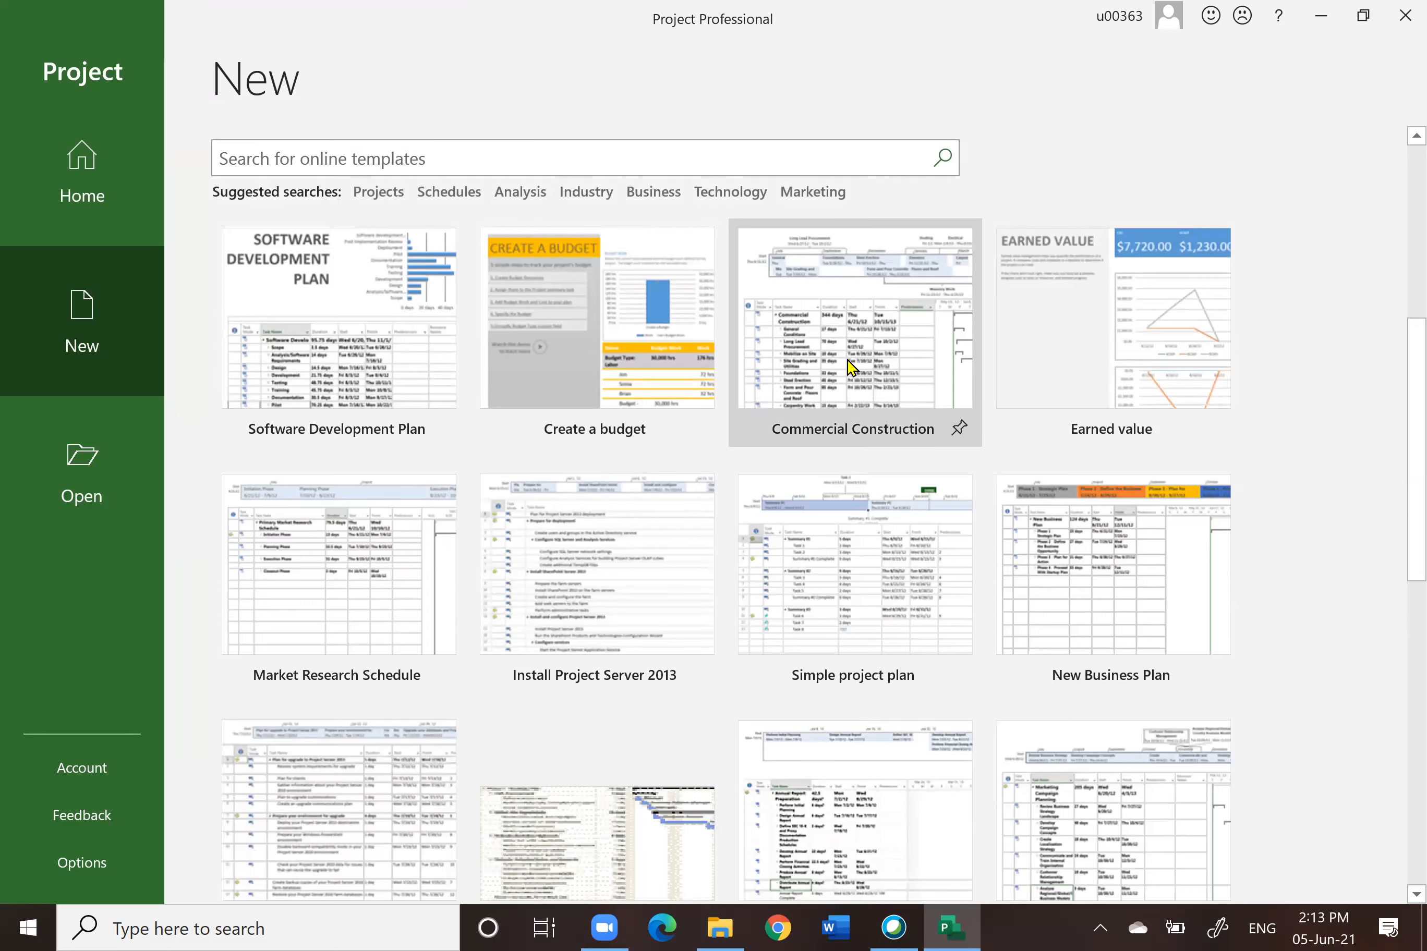
scroll(1268, 460, "down", 5)
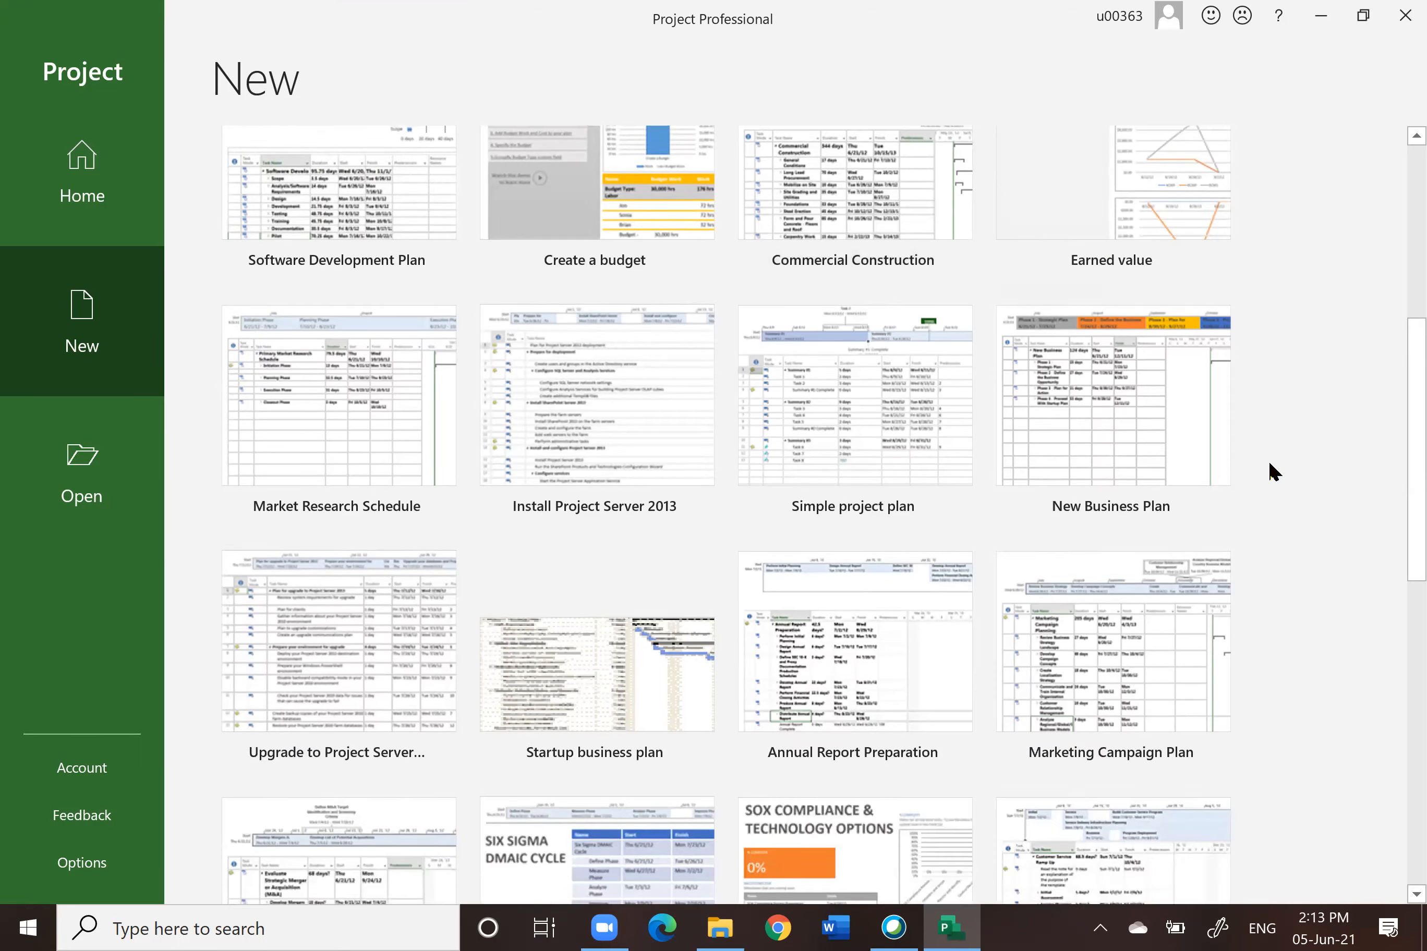
scroll(1268, 465, "down", 4)
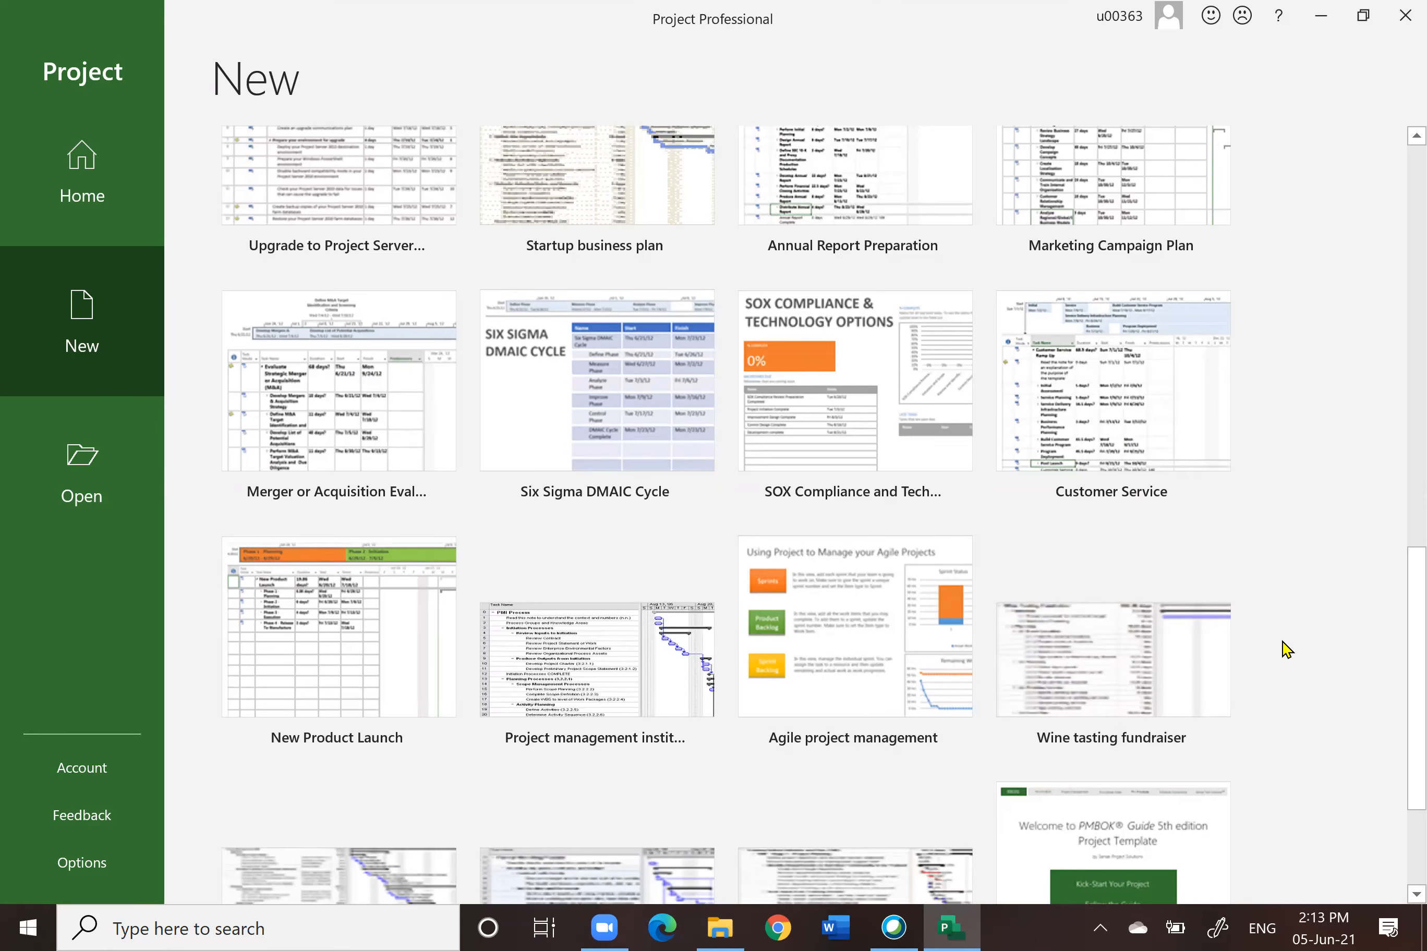
scroll(1278, 642, "down", 3)
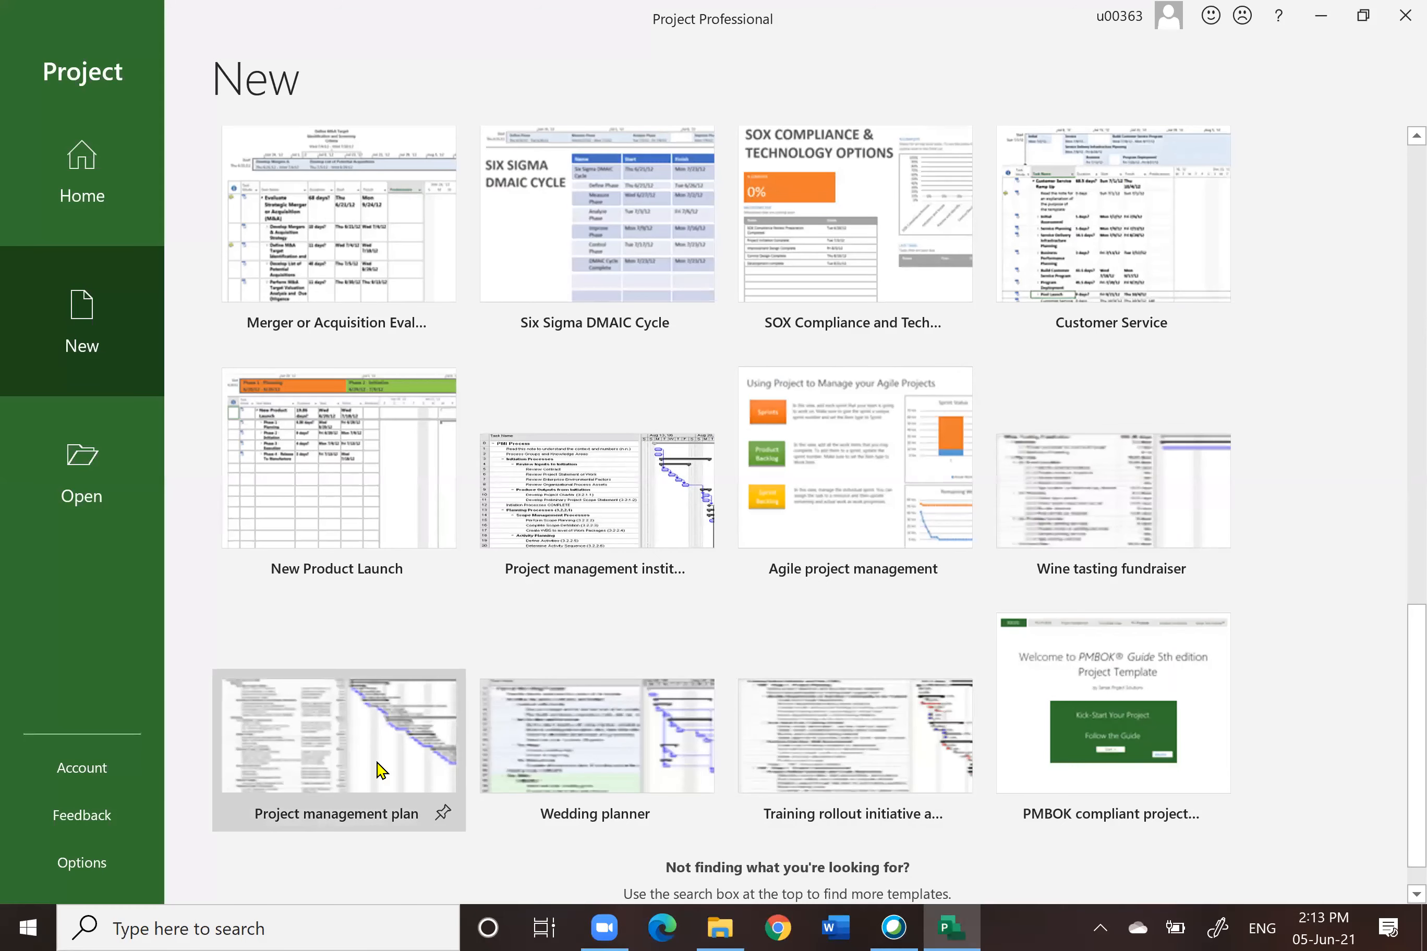
scroll(1293, 646, "up", 15)
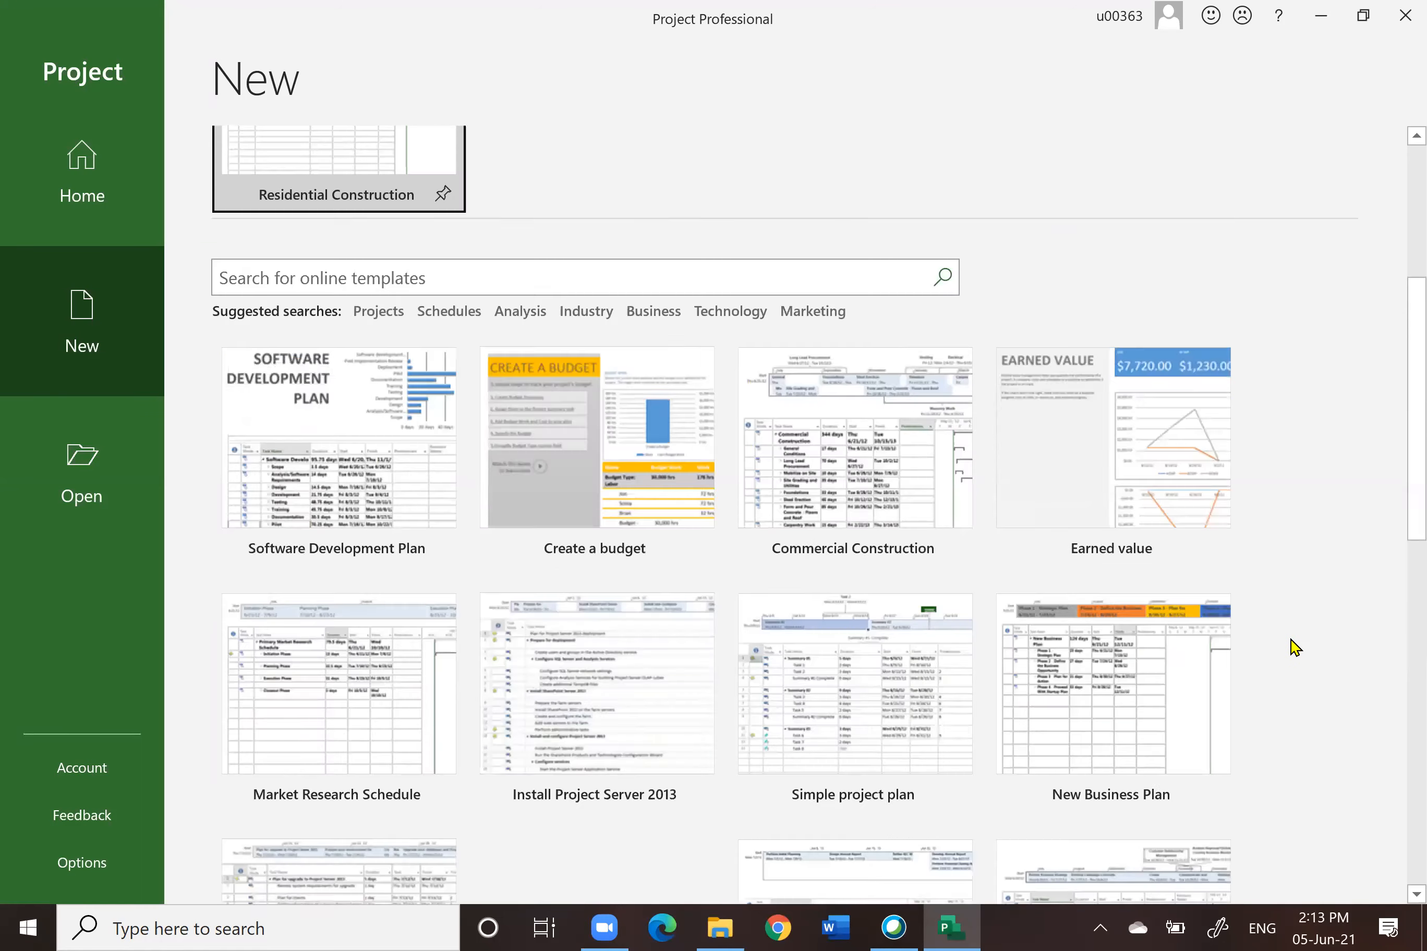
scroll(1295, 646, "up", 7)
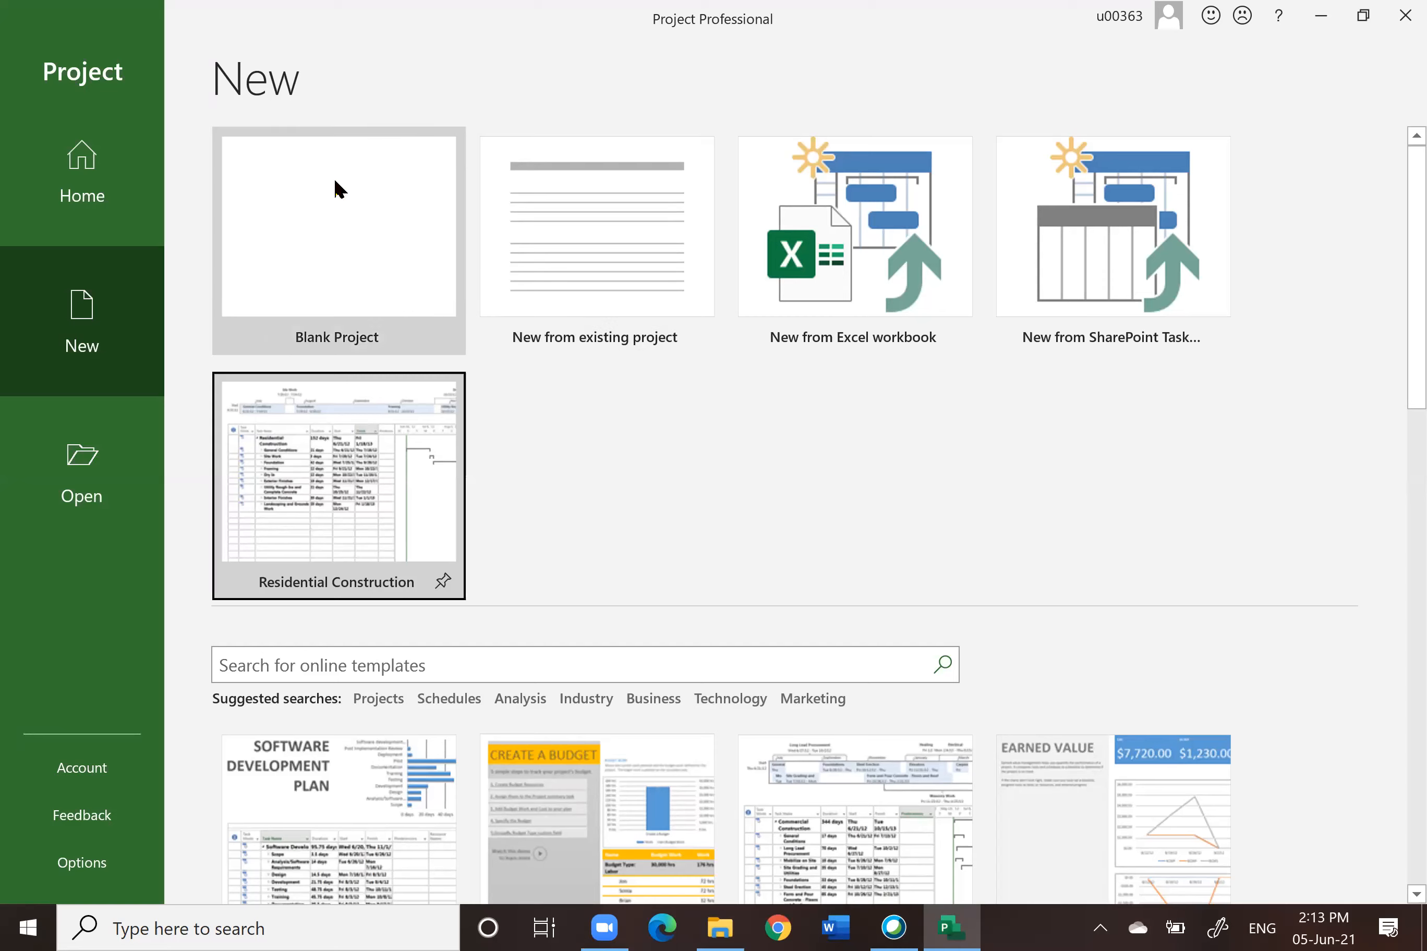
Step: Create a blank project and review the default task table columns
left_click(294, 258)
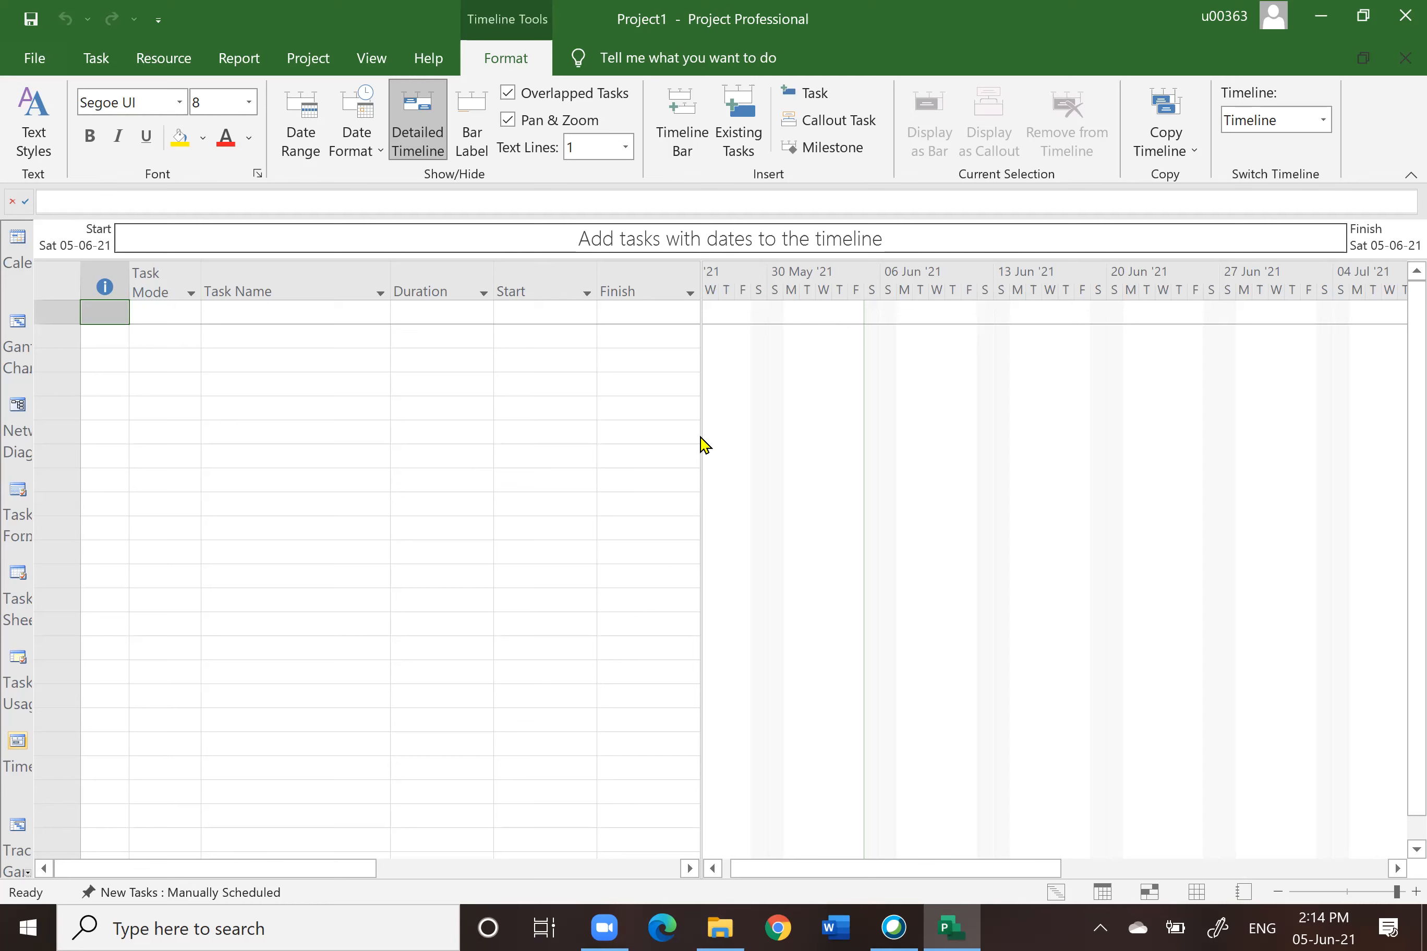
left_click_drag(701, 430, 707, 518)
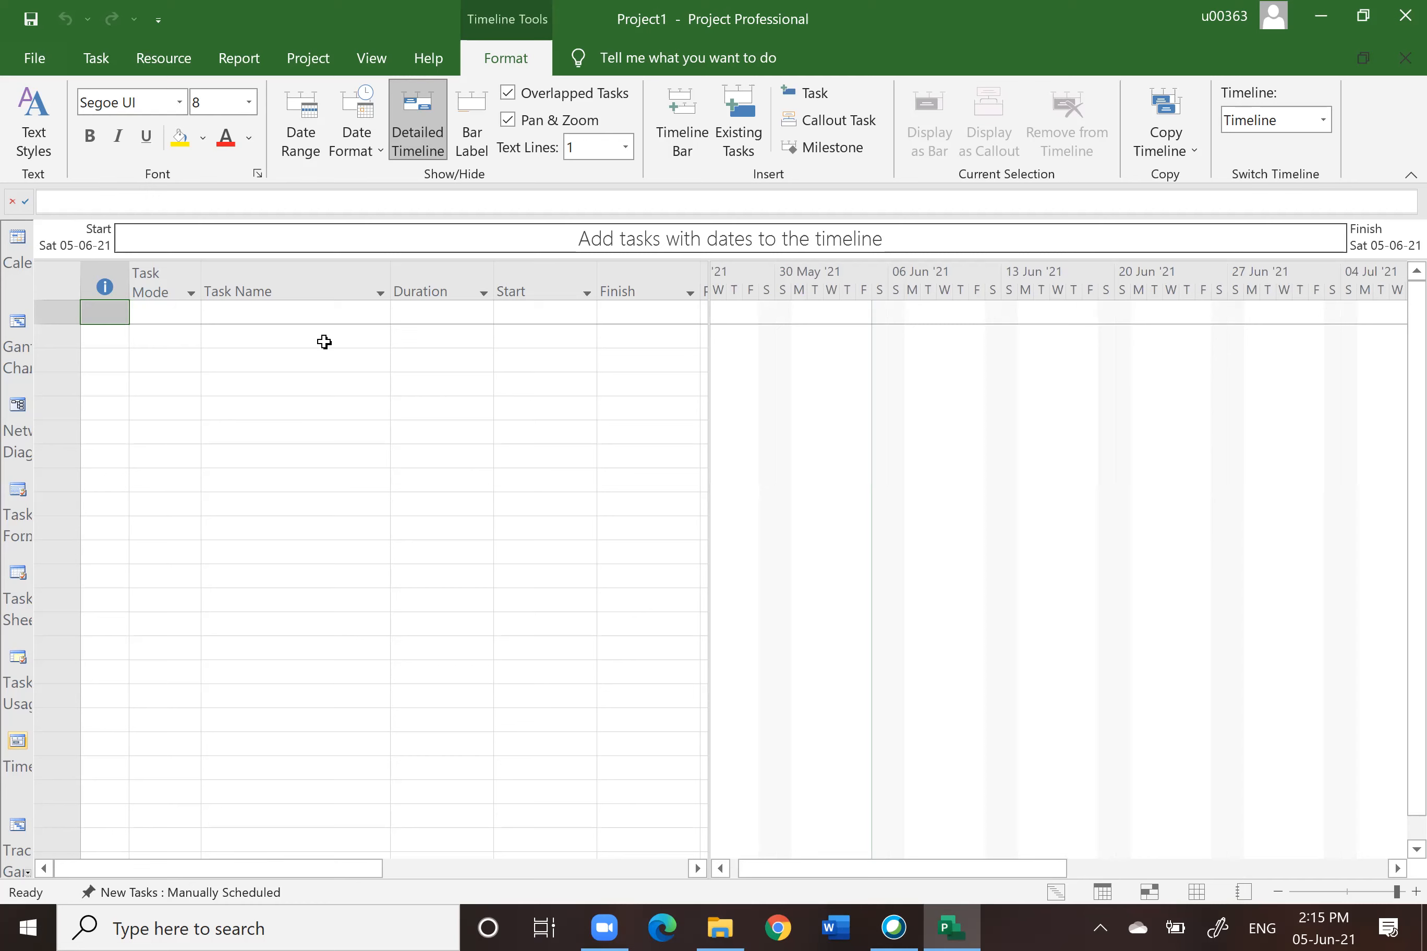
left_click(267, 289)
left_click(399, 281)
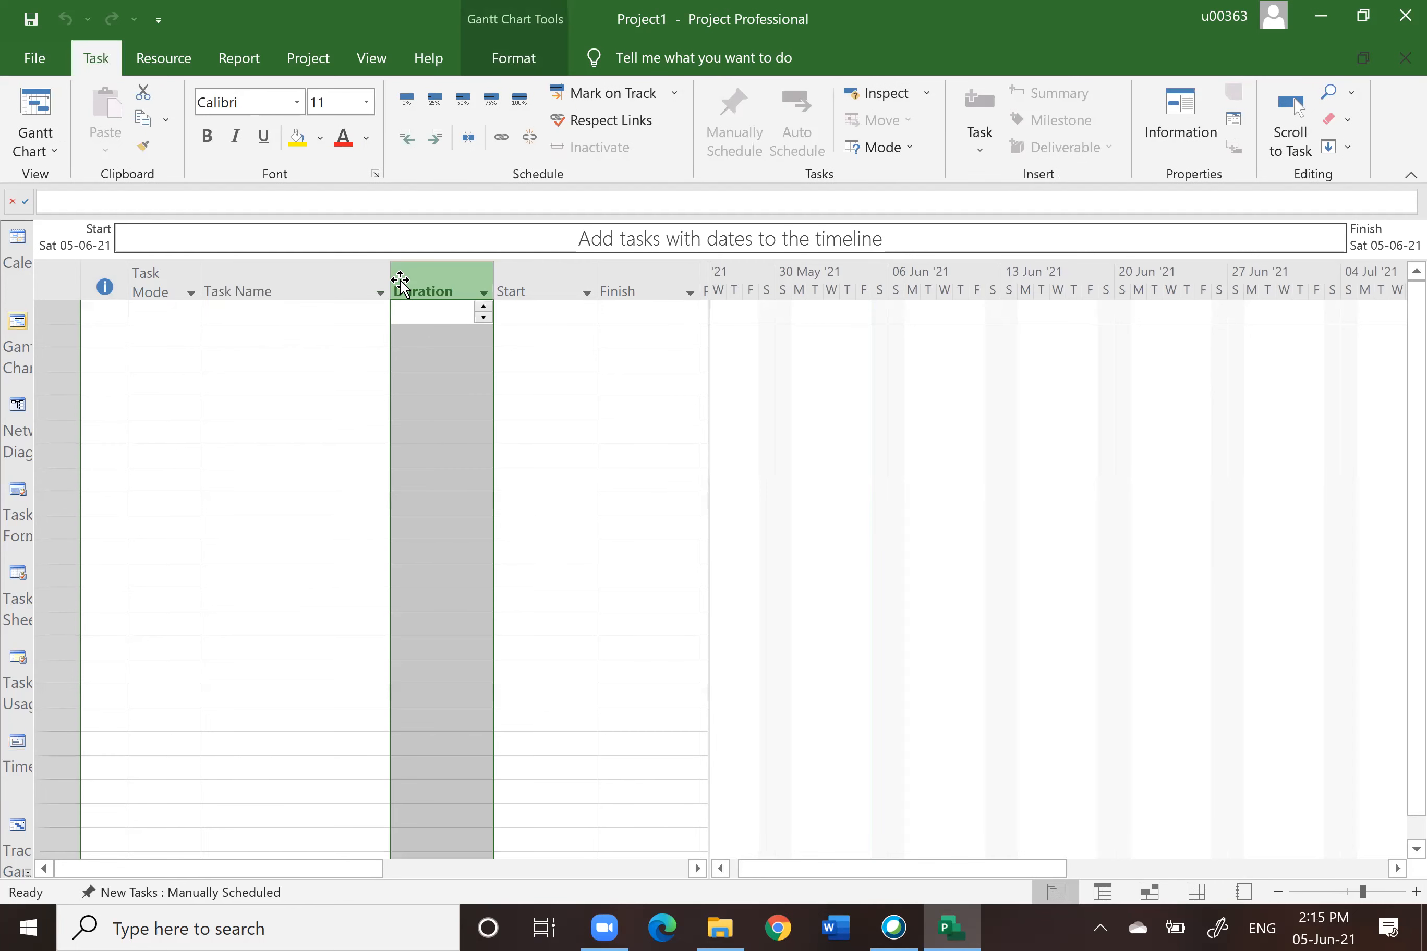
left_click(528, 290)
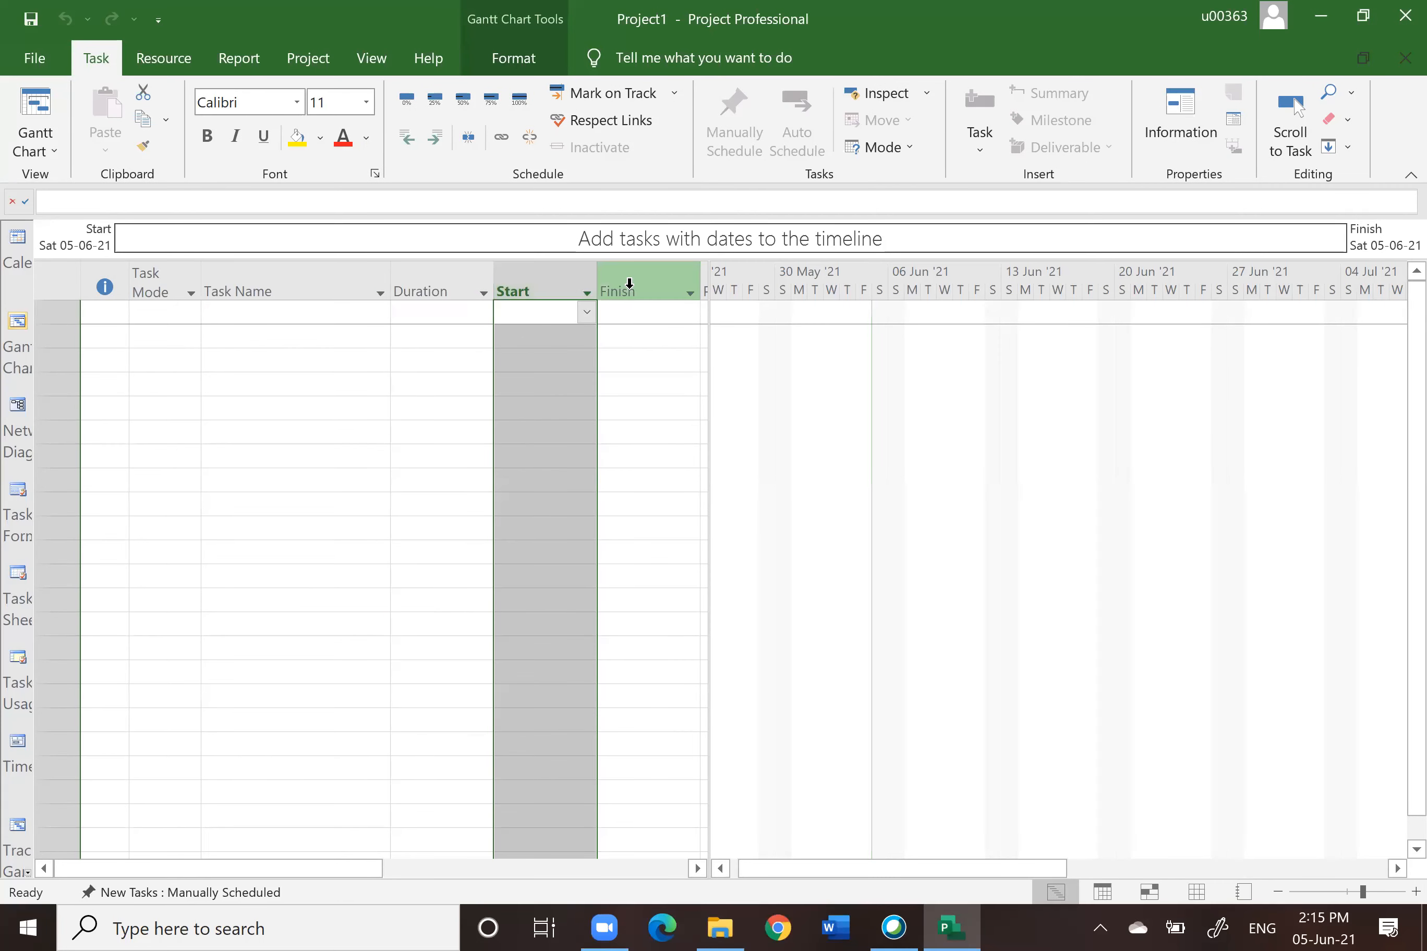
left_click(629, 283)
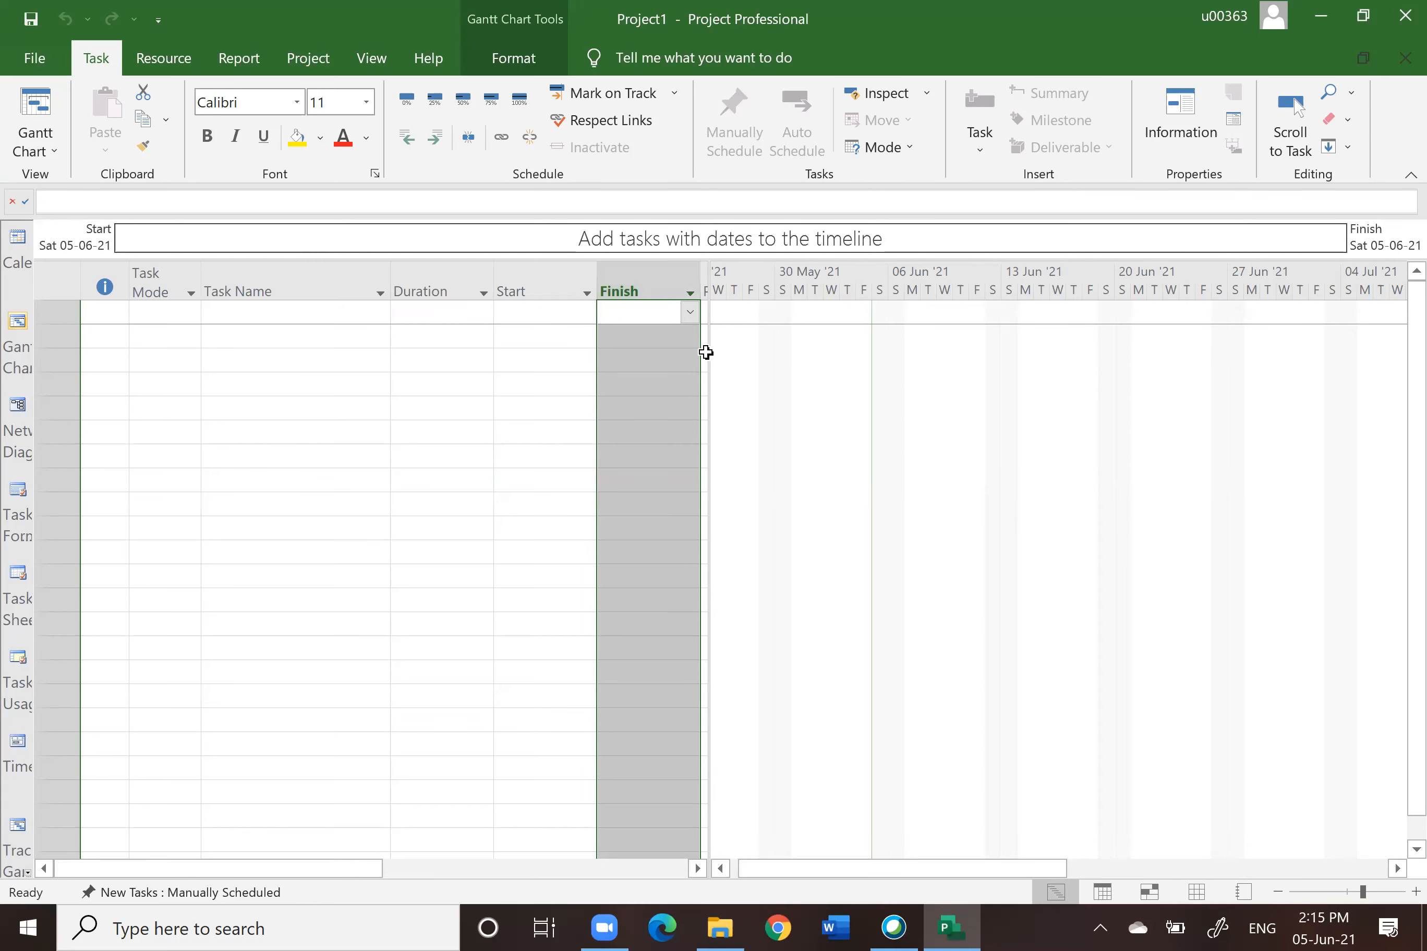
Step: Widen the task table pane to reveal the Predecessors, Resource Names and Add New Column columns
left_click_drag(707, 353, 858, 338)
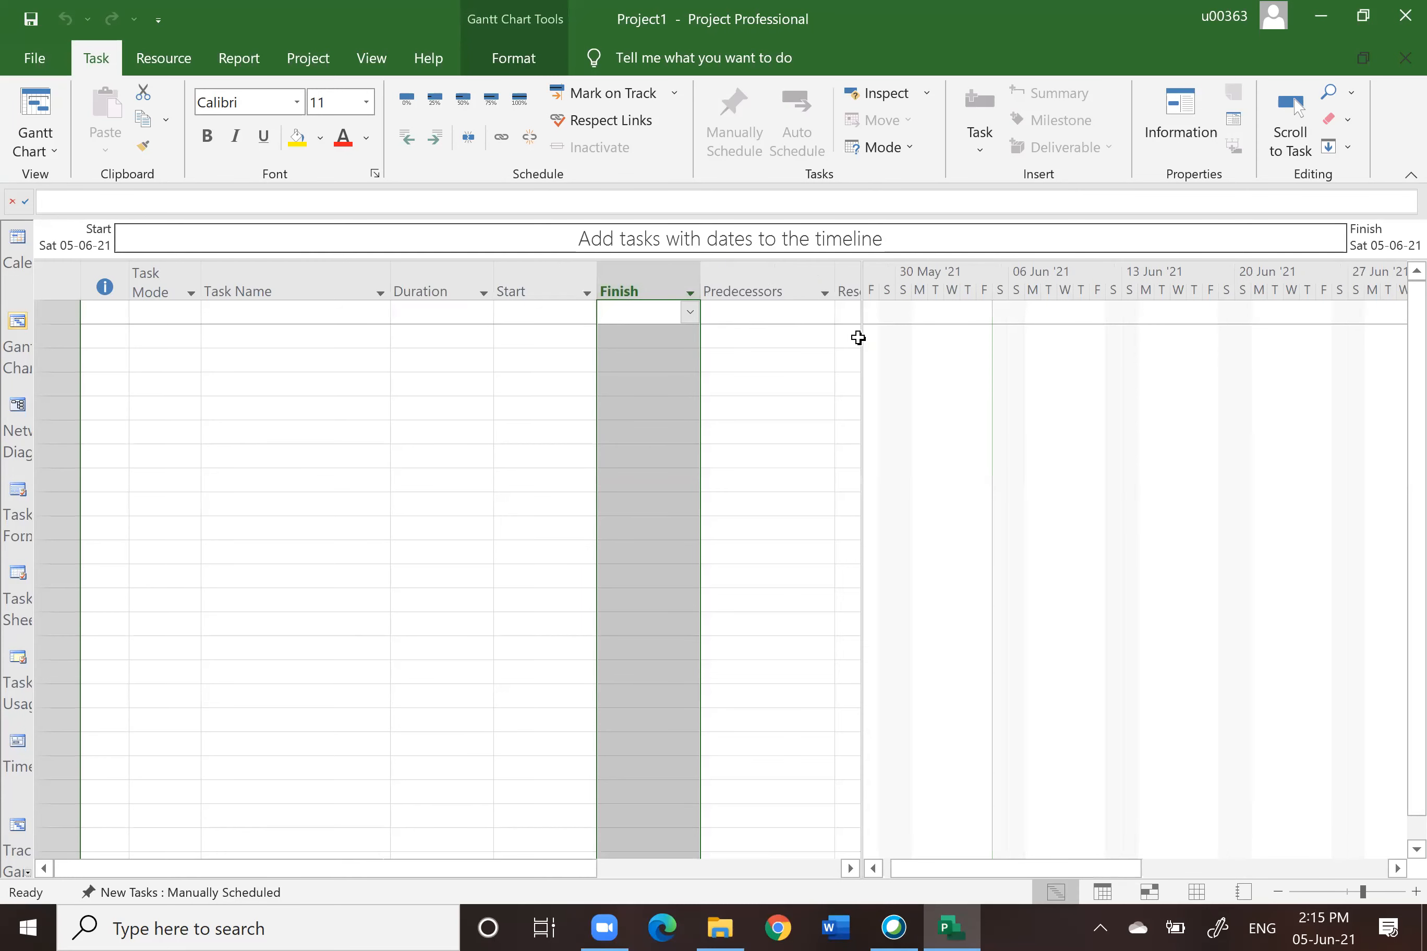
left_click(764, 278)
left_click_drag(860, 427, 953, 440)
left_click(873, 292)
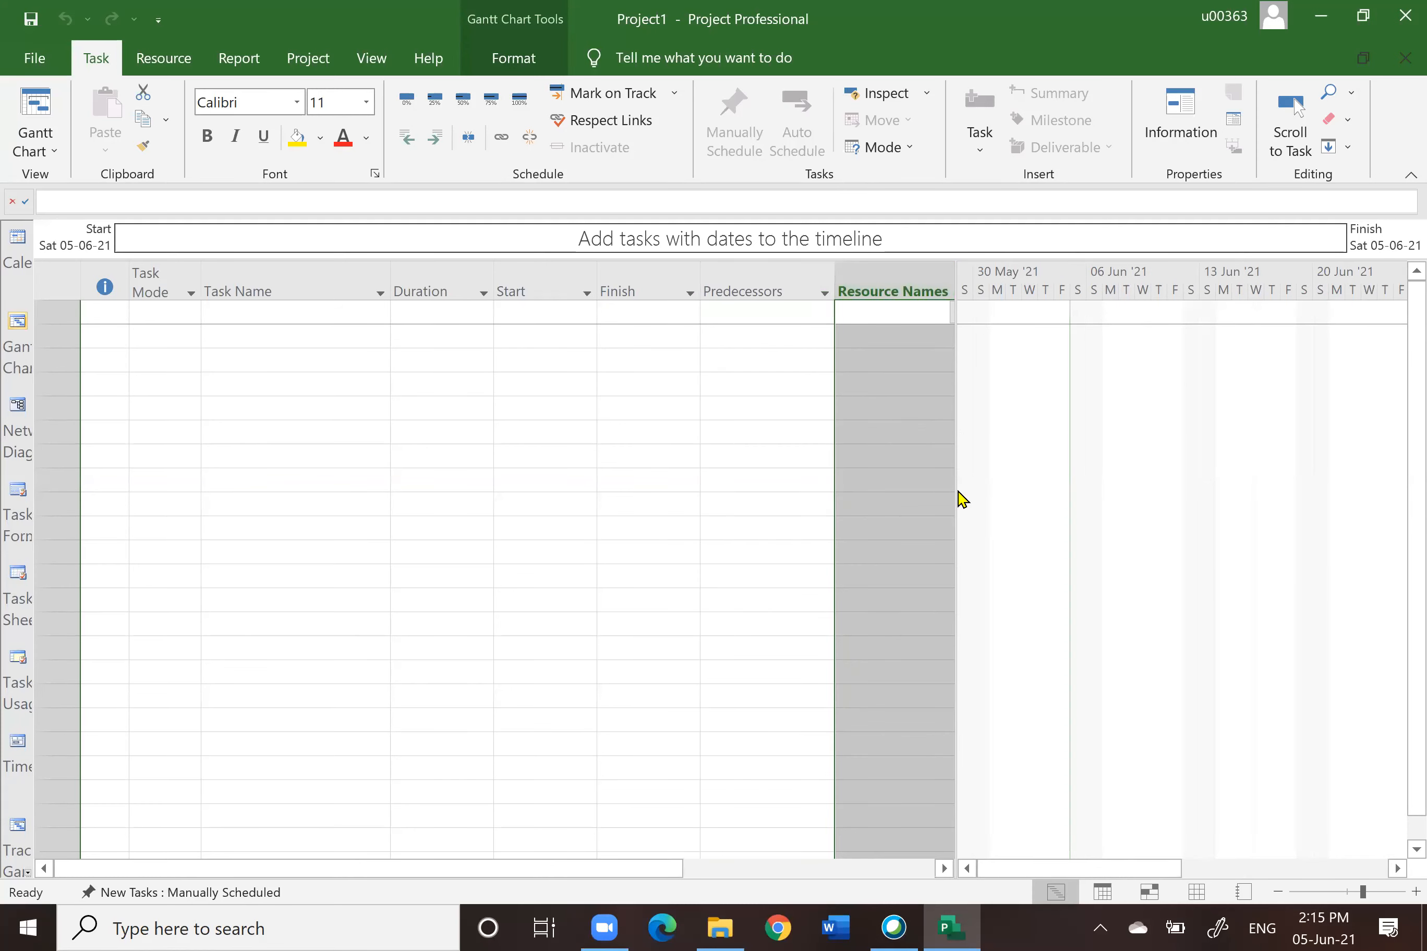
left_click_drag(956, 490, 1192, 468)
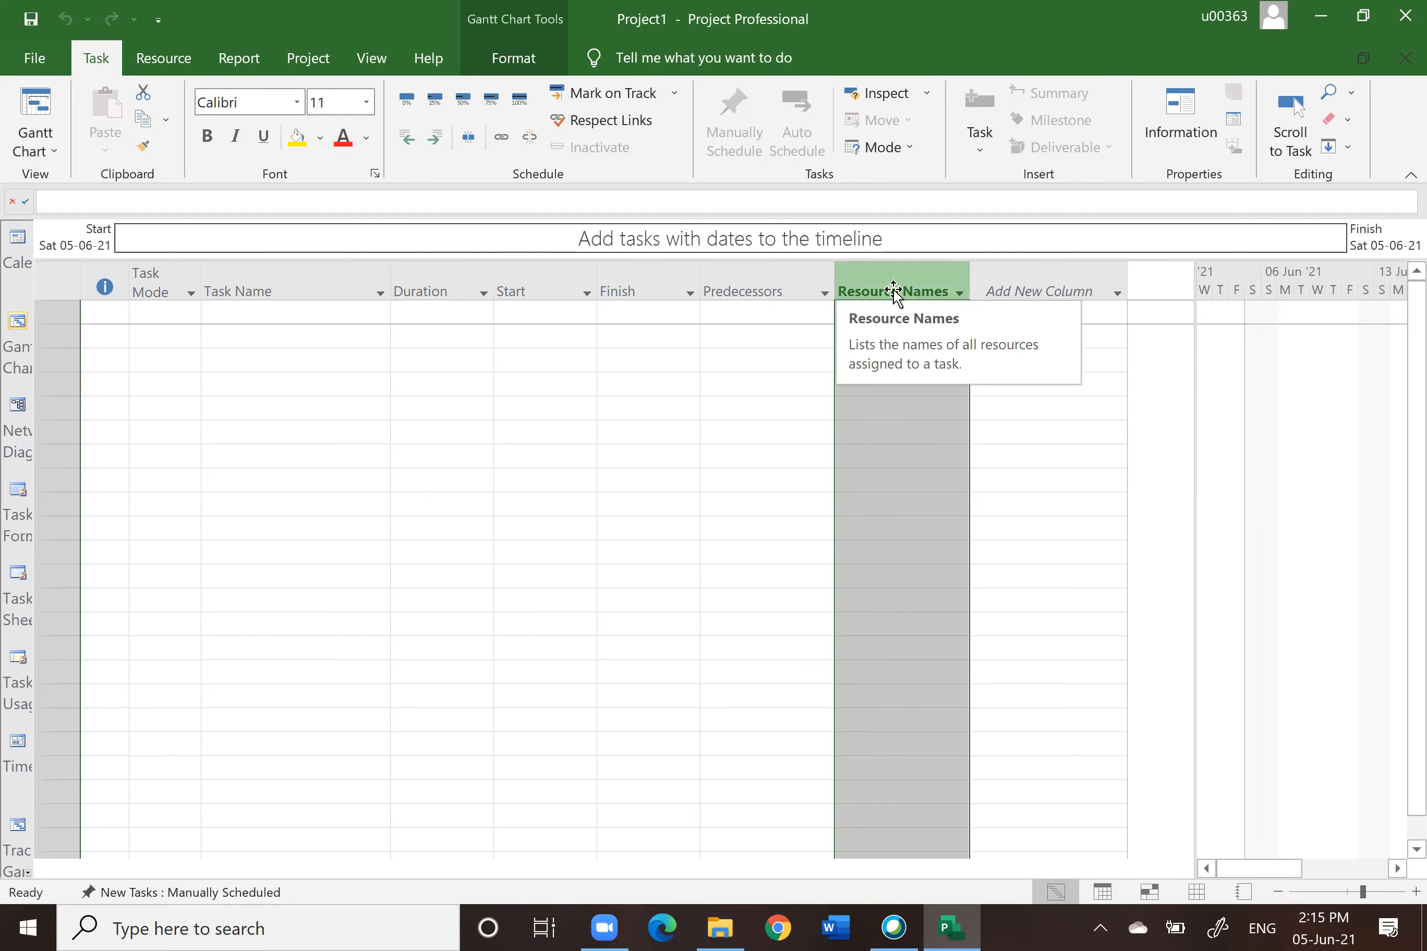
Step: Insert a WBS column before the Duration column in the task table
left_click(270, 287)
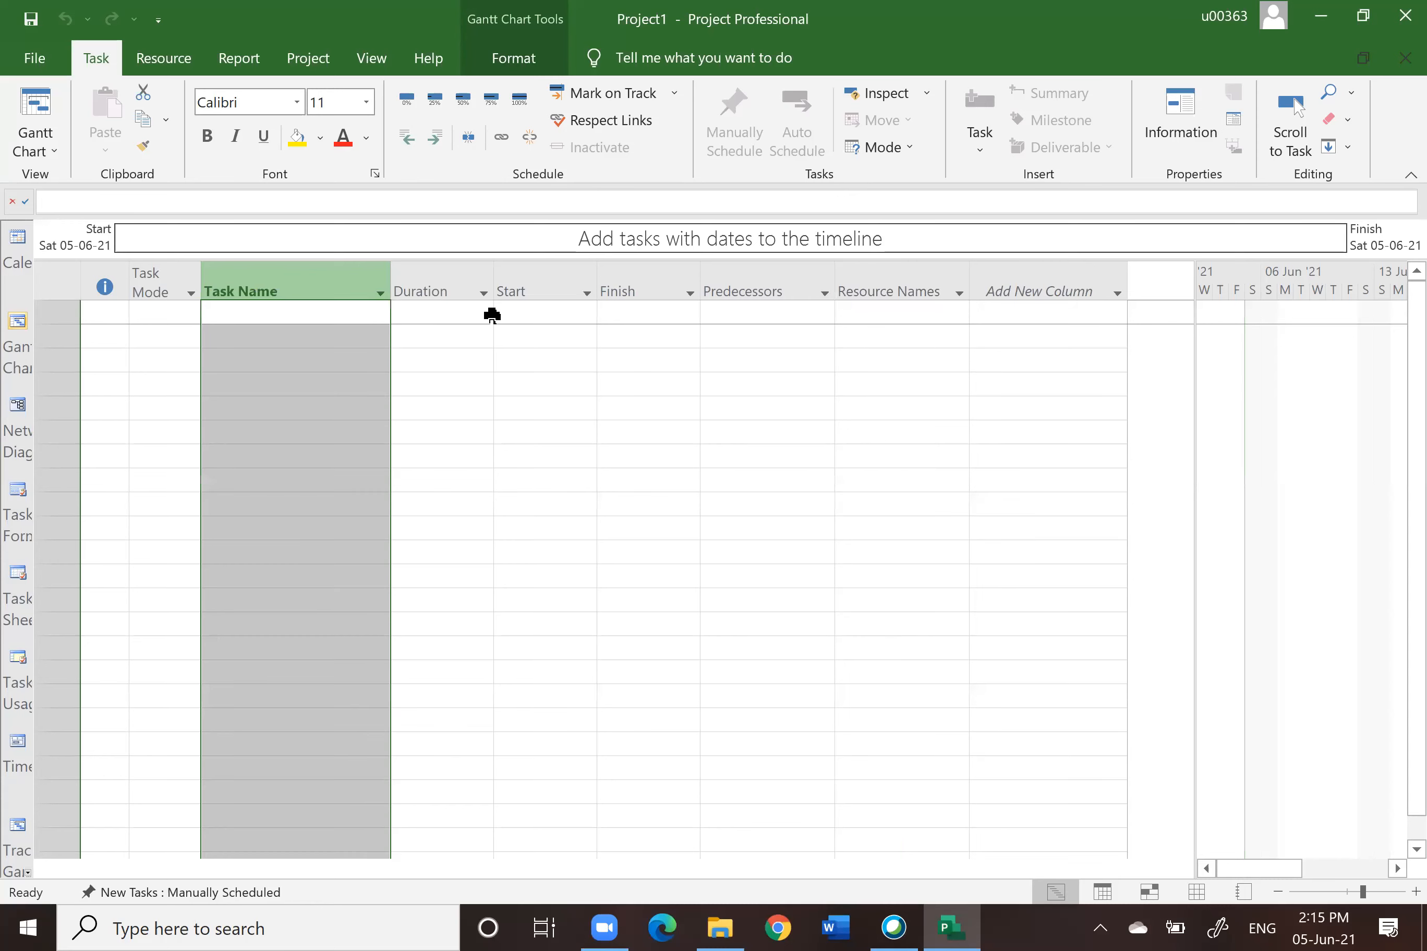
left_click(434, 284)
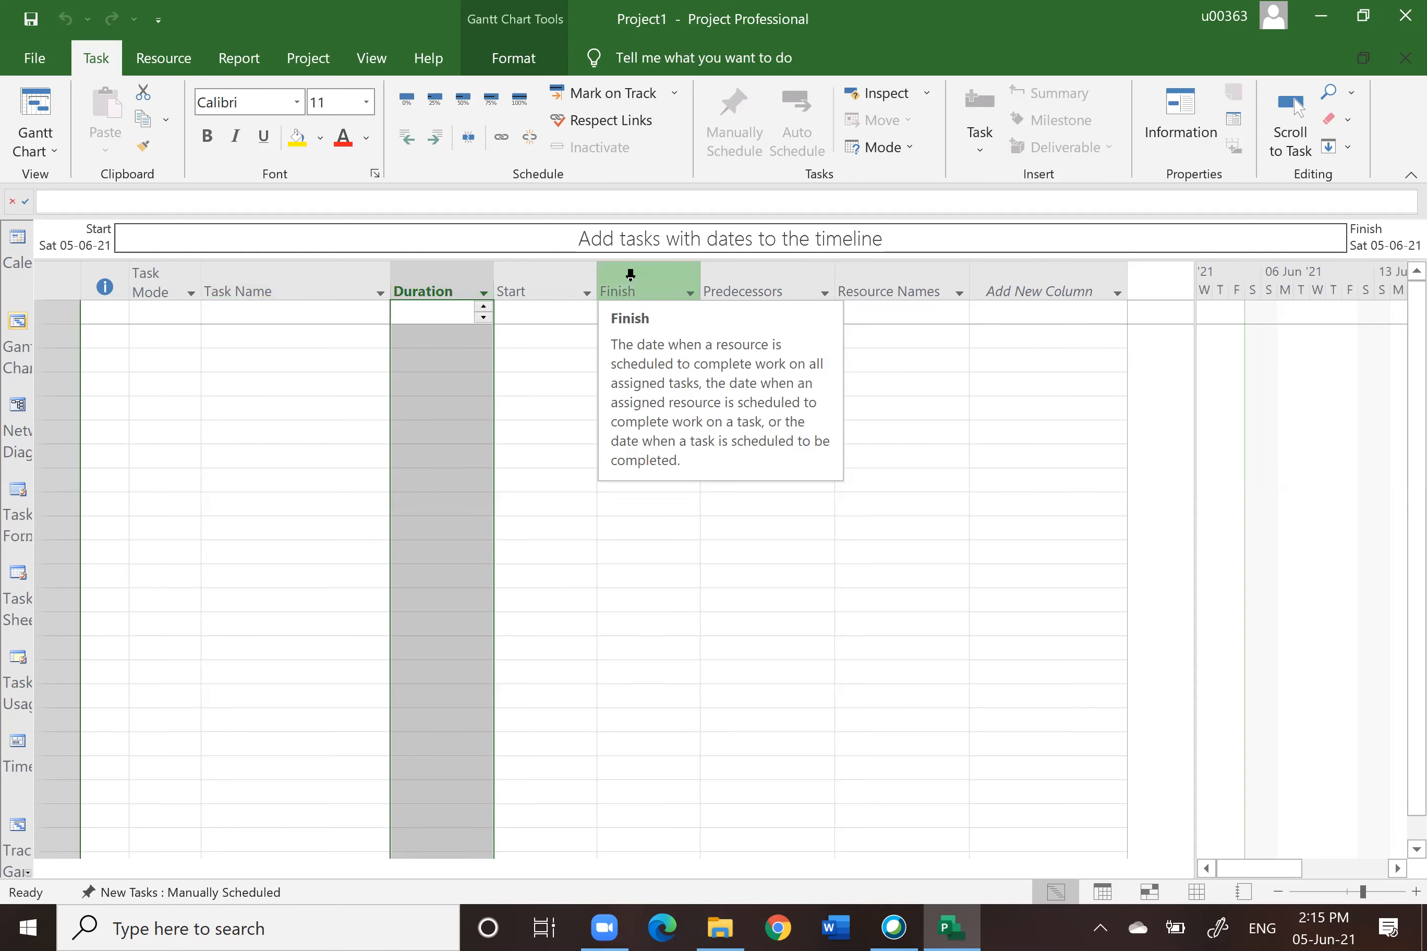
left_click(758, 284)
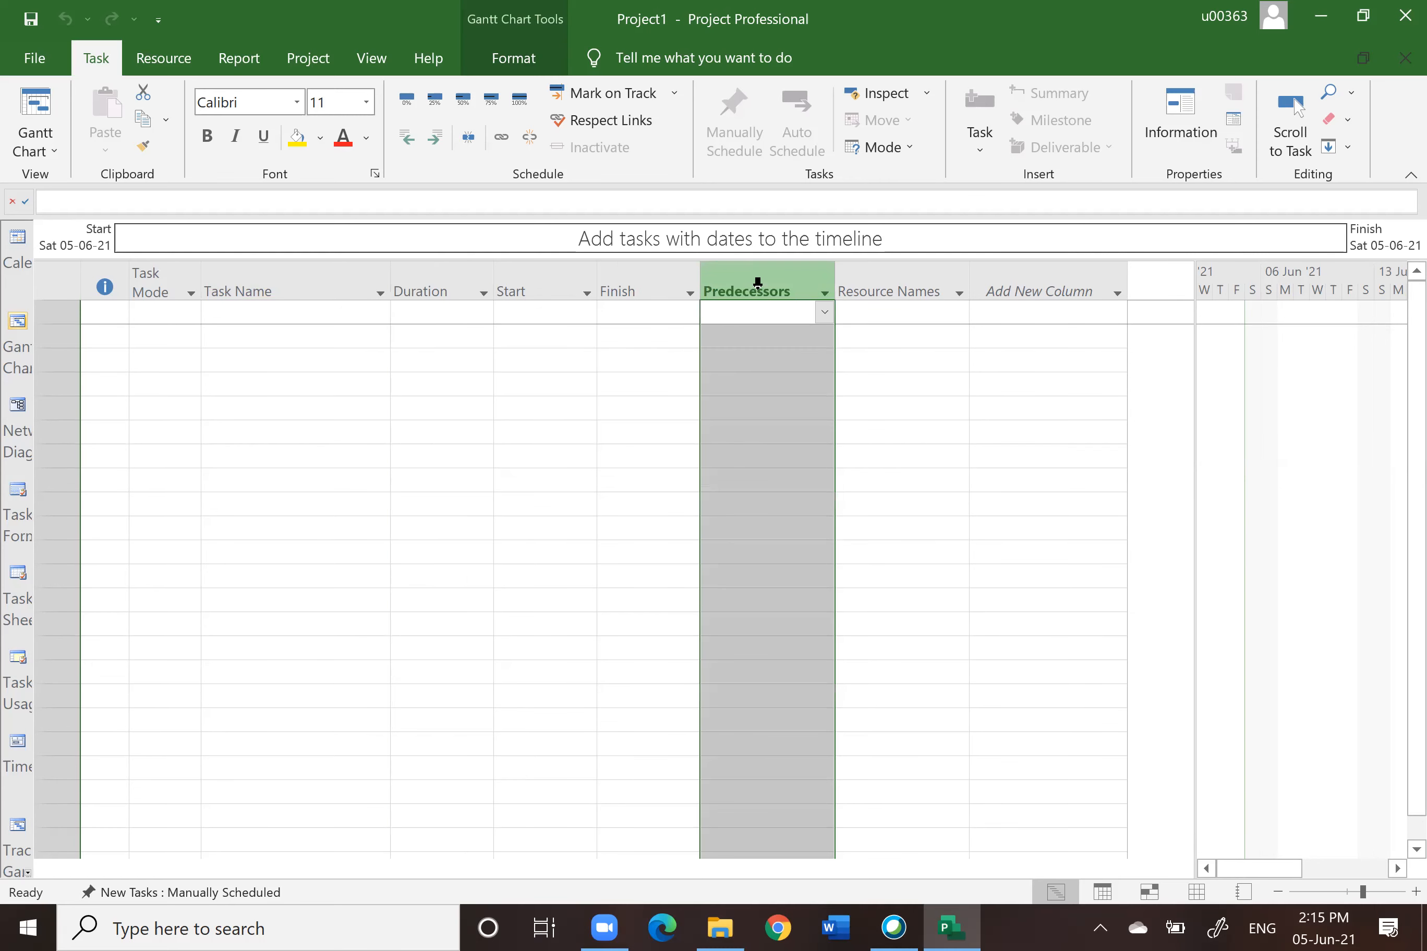
left_click(922, 283)
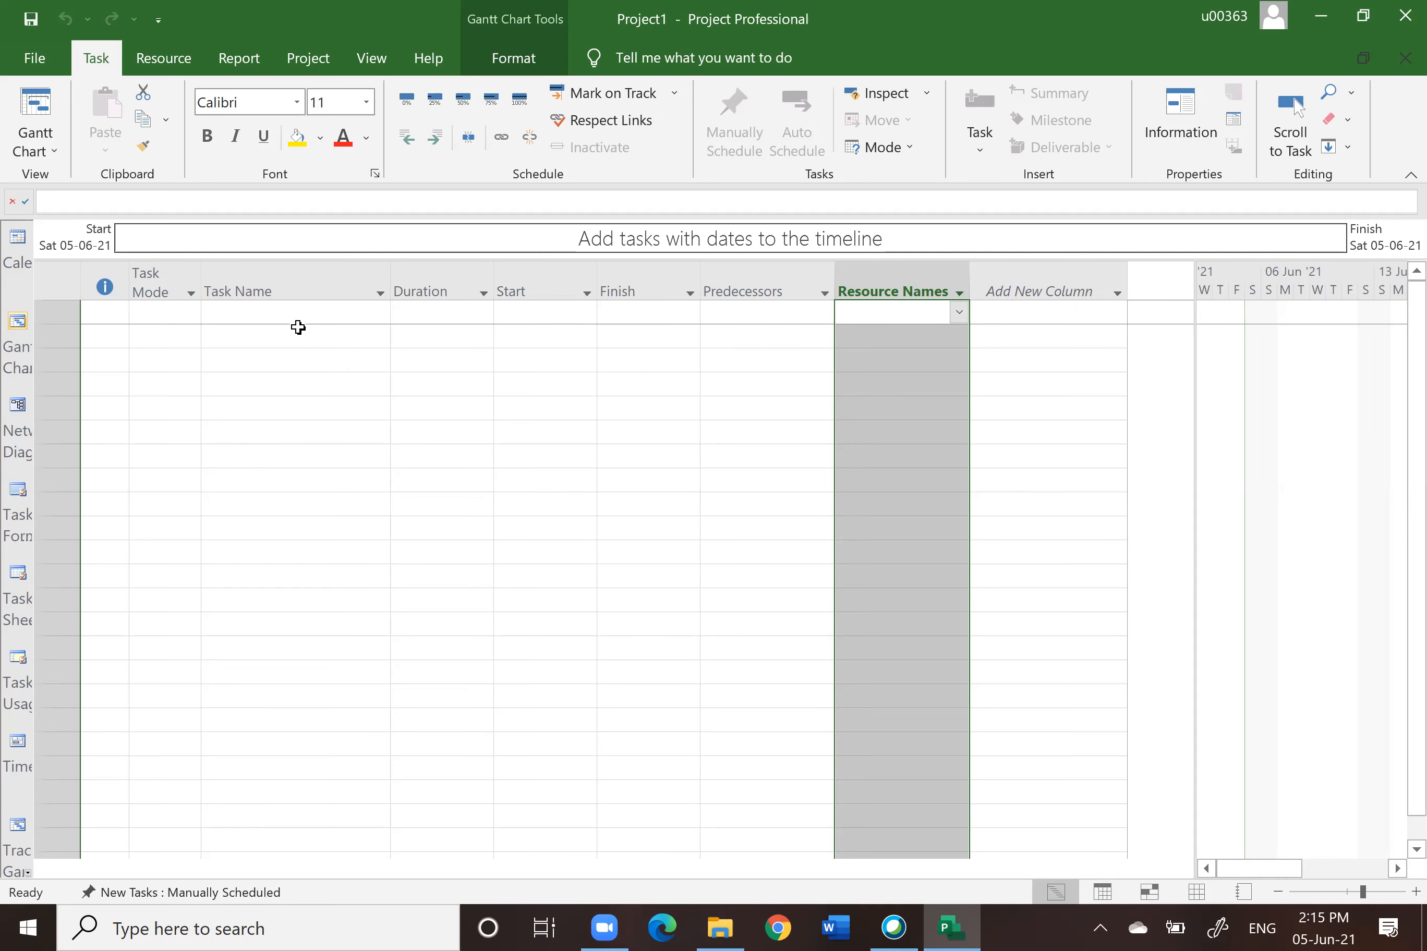
left_click(266, 292)
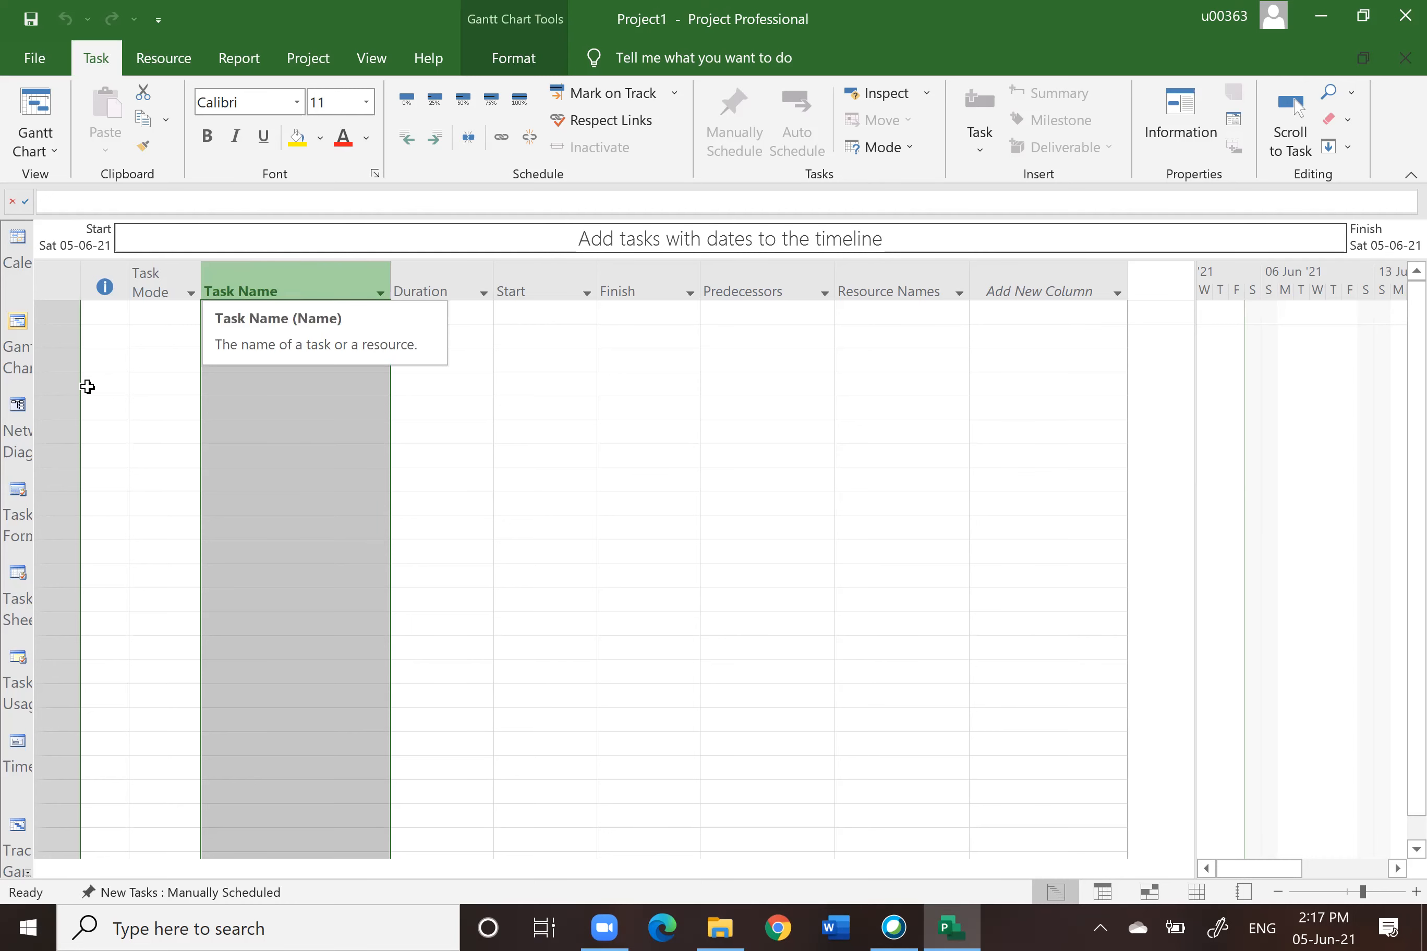
left_click(408, 285)
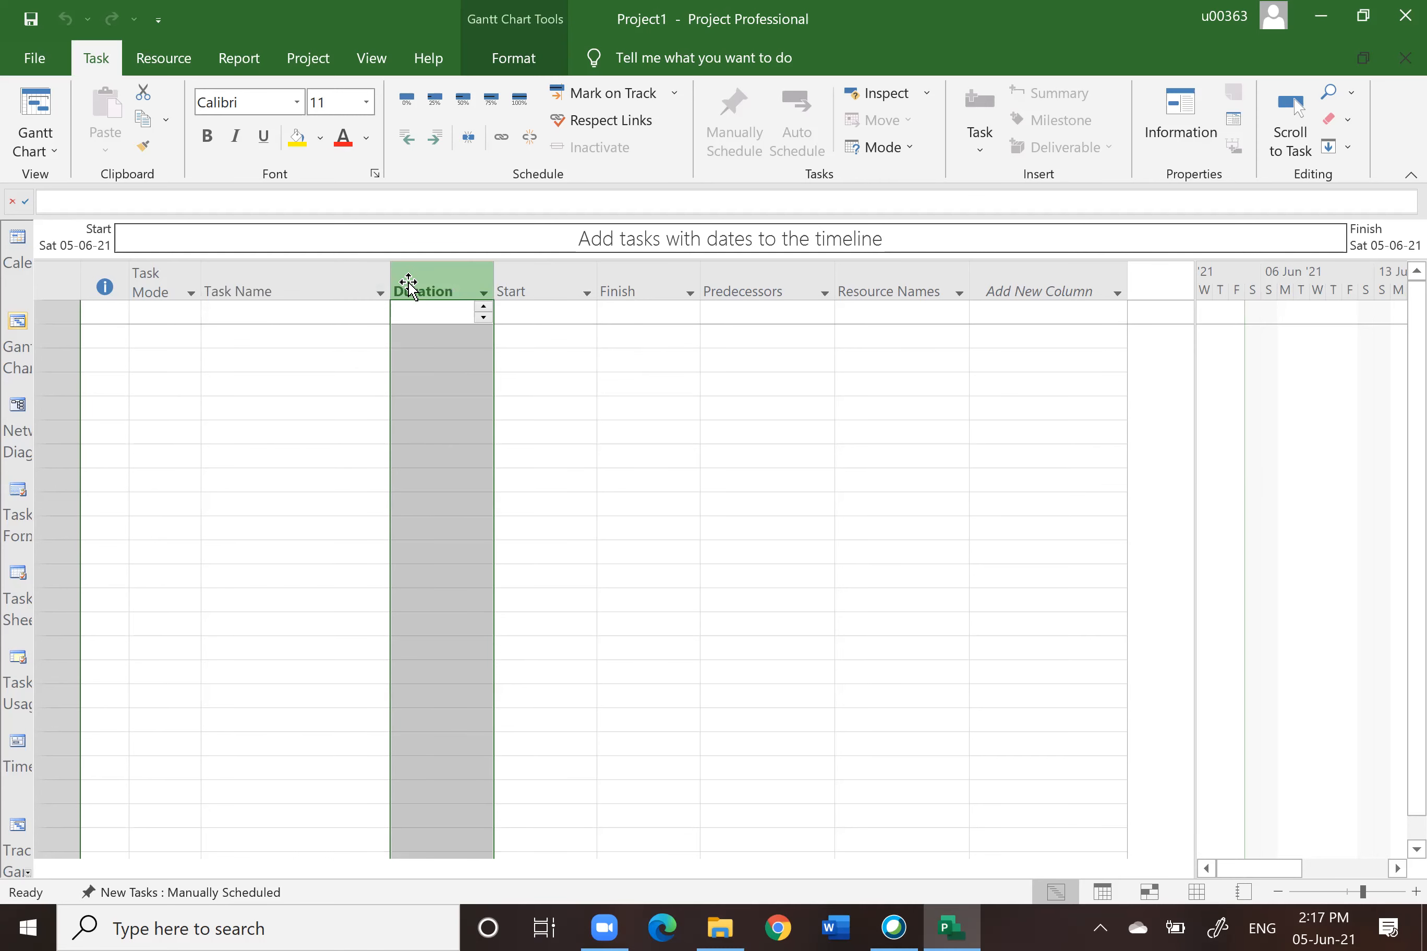
right_click(409, 285)
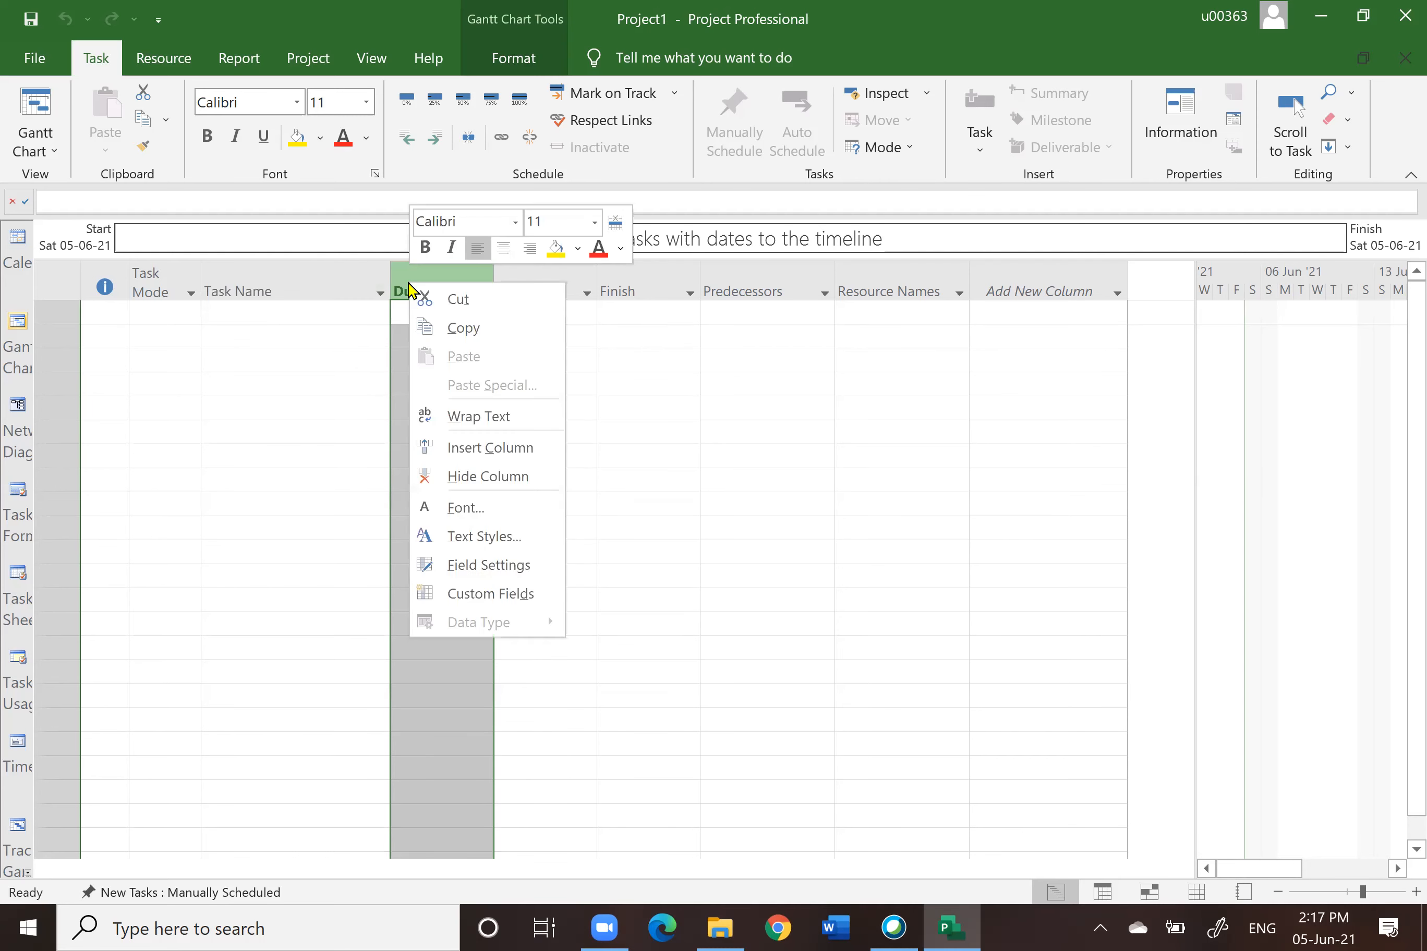
left_click(478, 448)
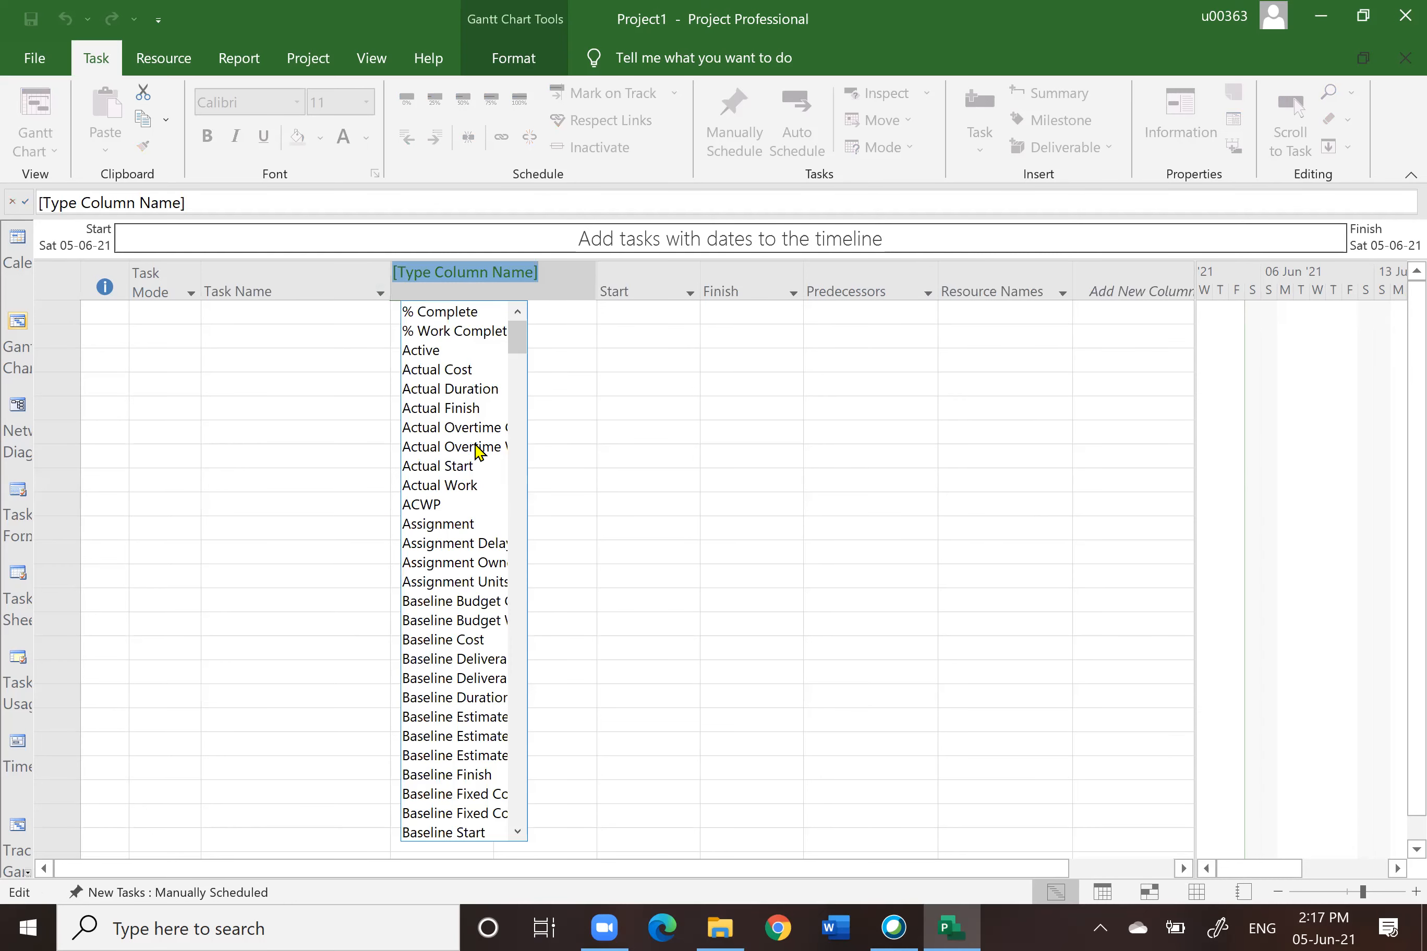
left_click_drag(515, 359, 534, 315)
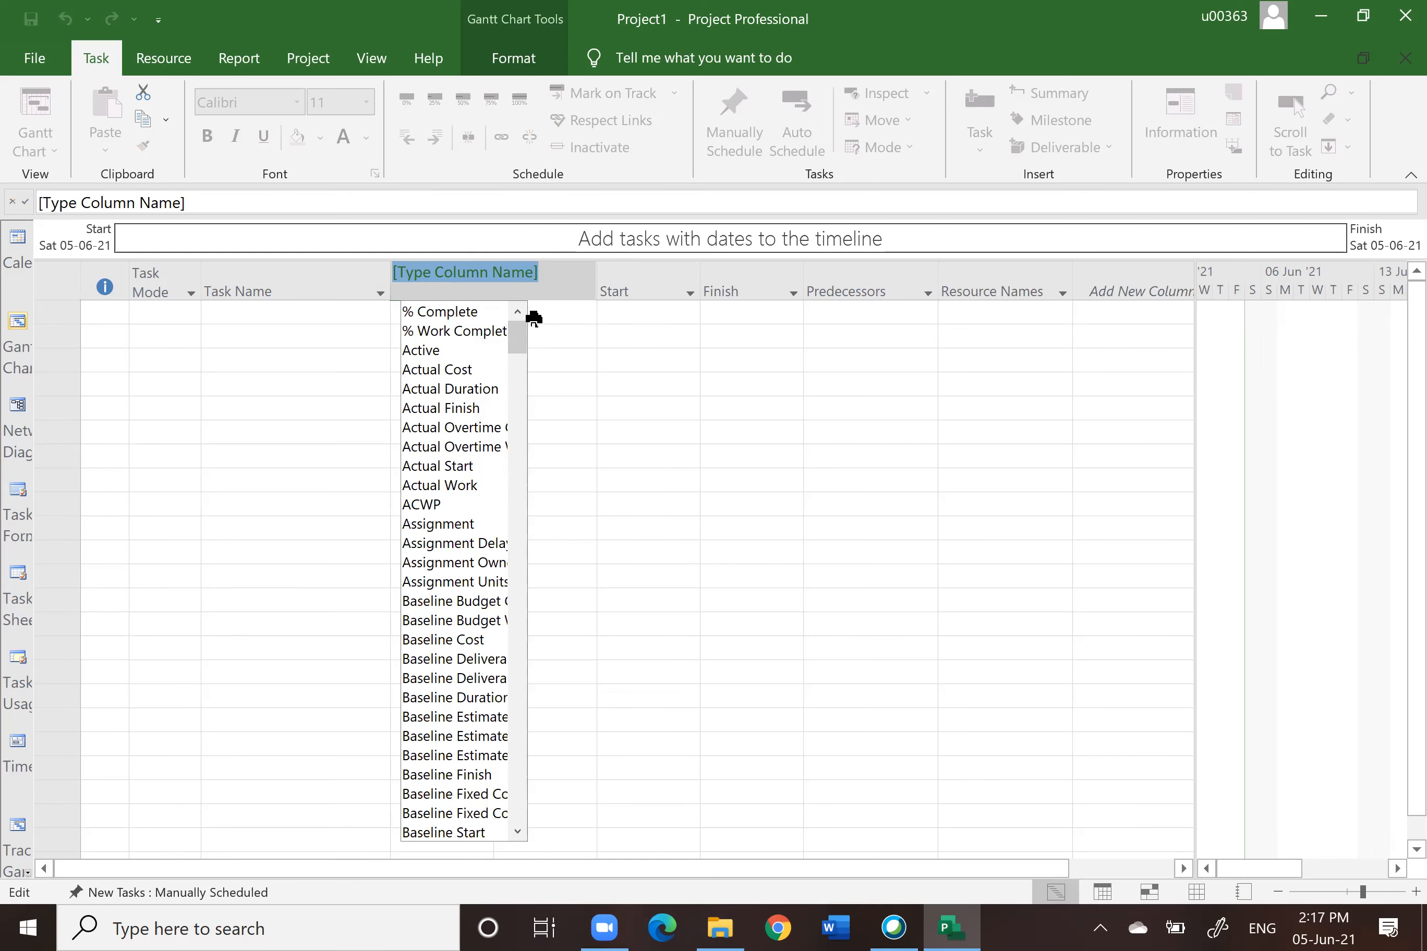
type("warning")
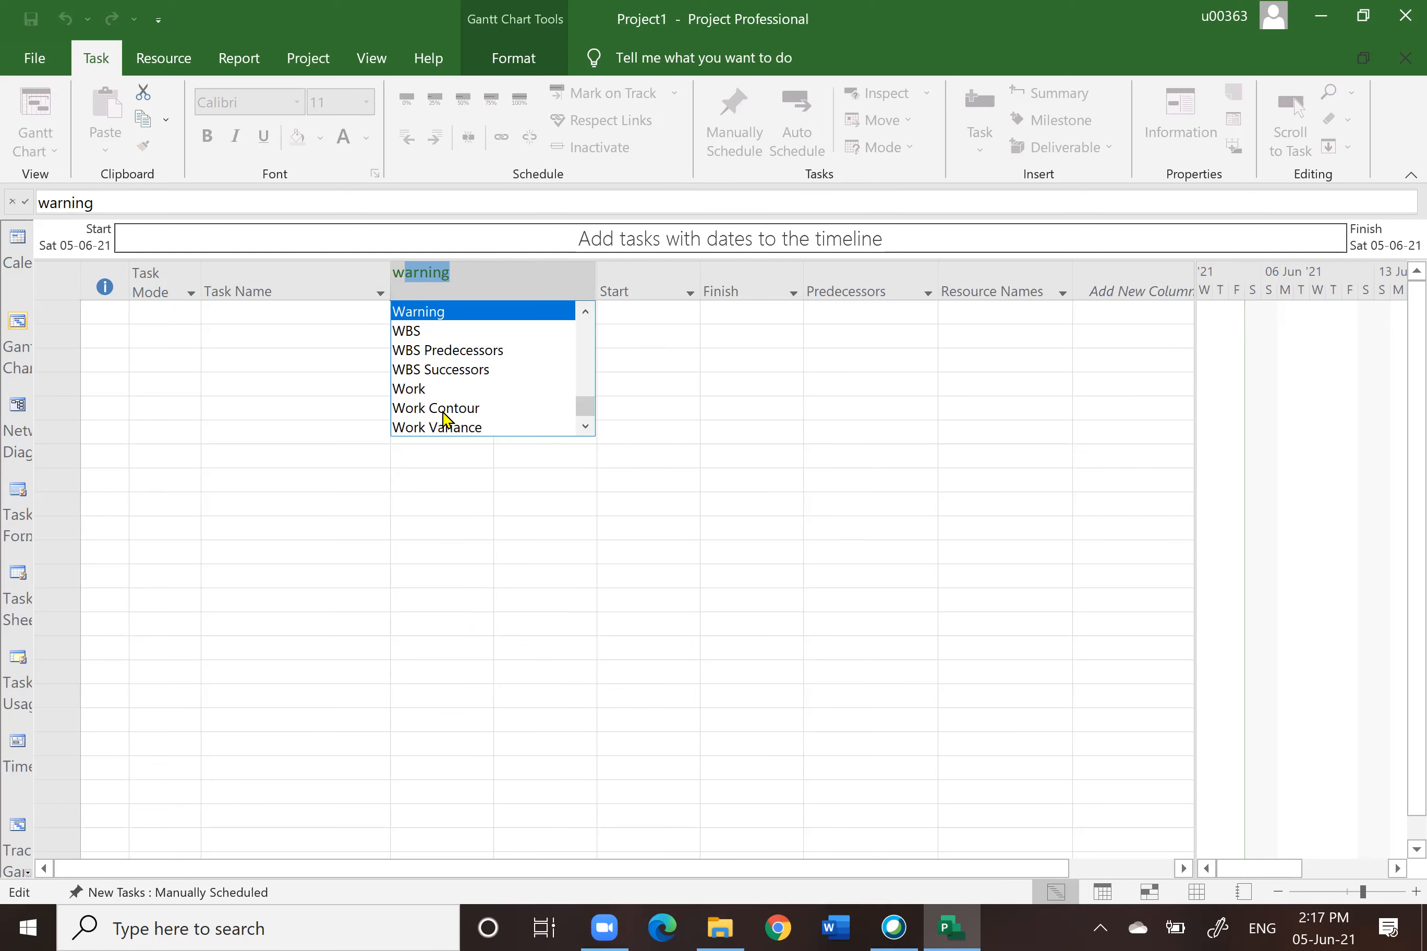
left_click(409, 332)
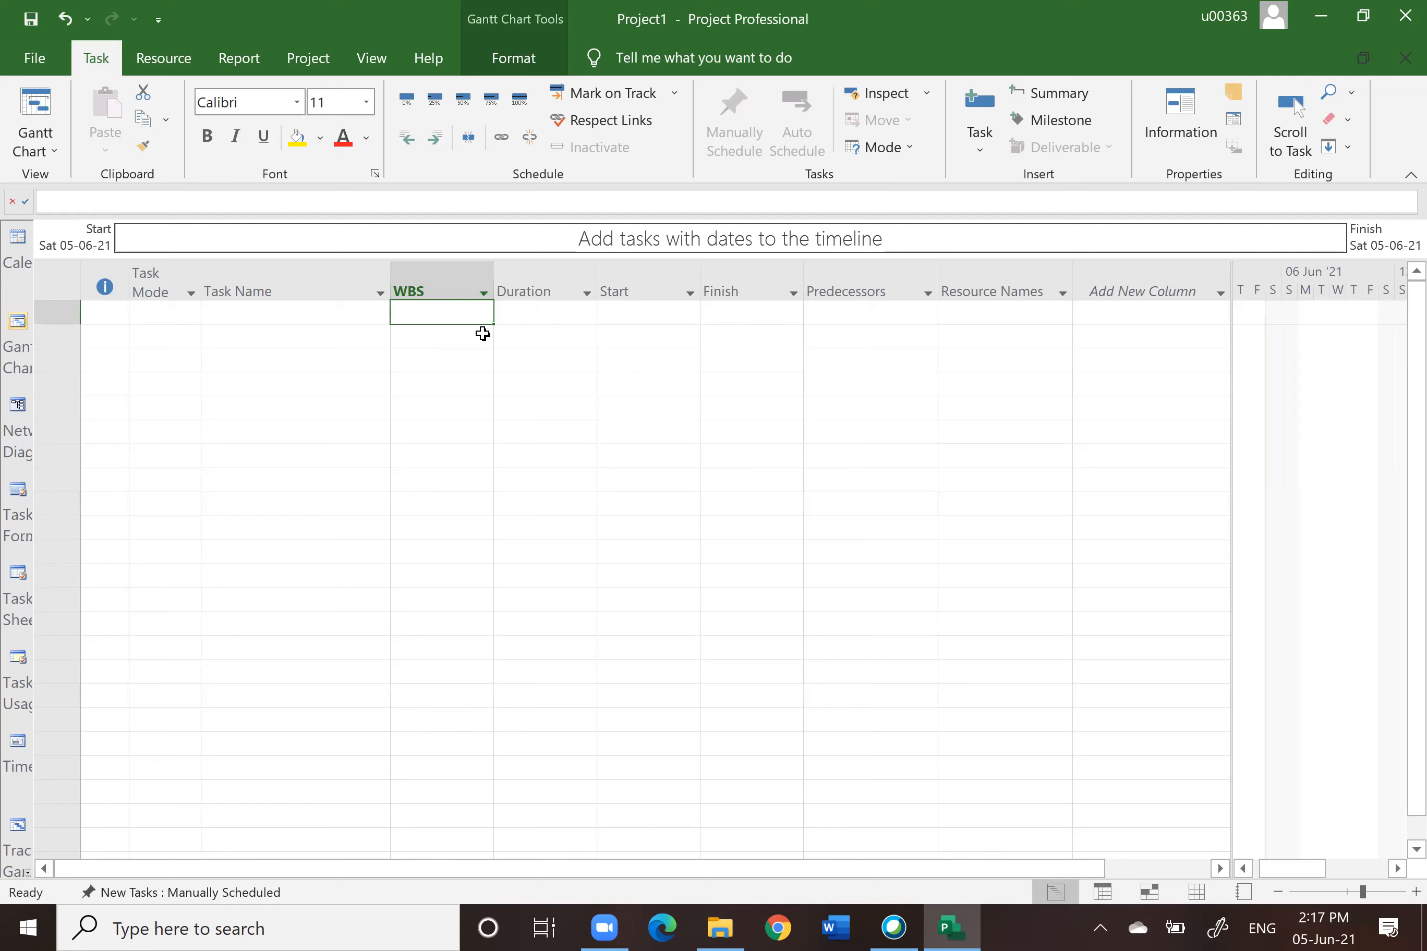
Step: Switch from the Gantt Chart to the Resource Sheet view
left_click(287, 290)
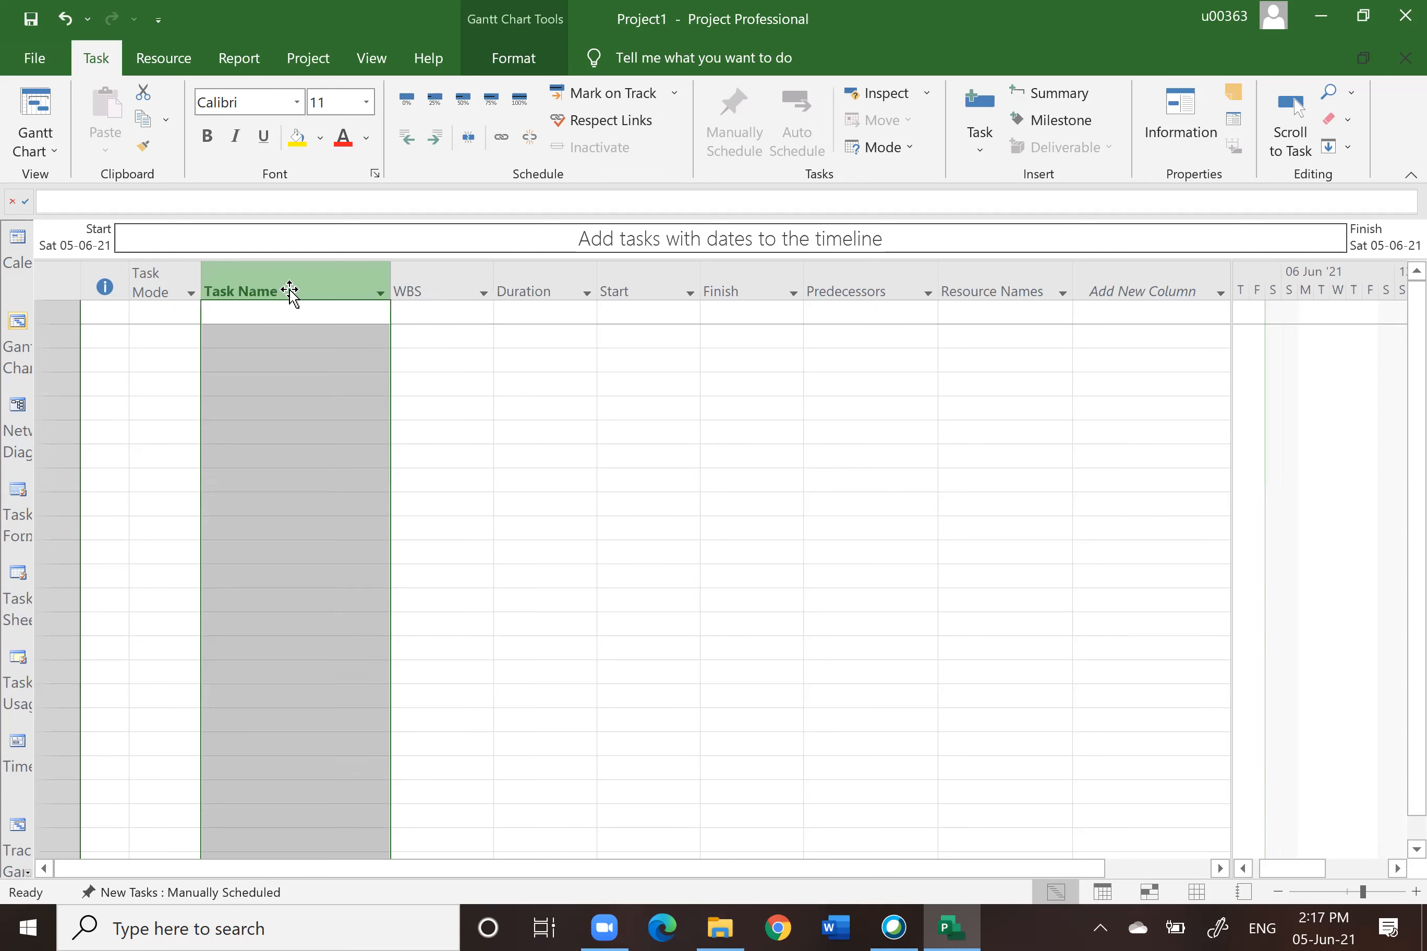
left_click(434, 282)
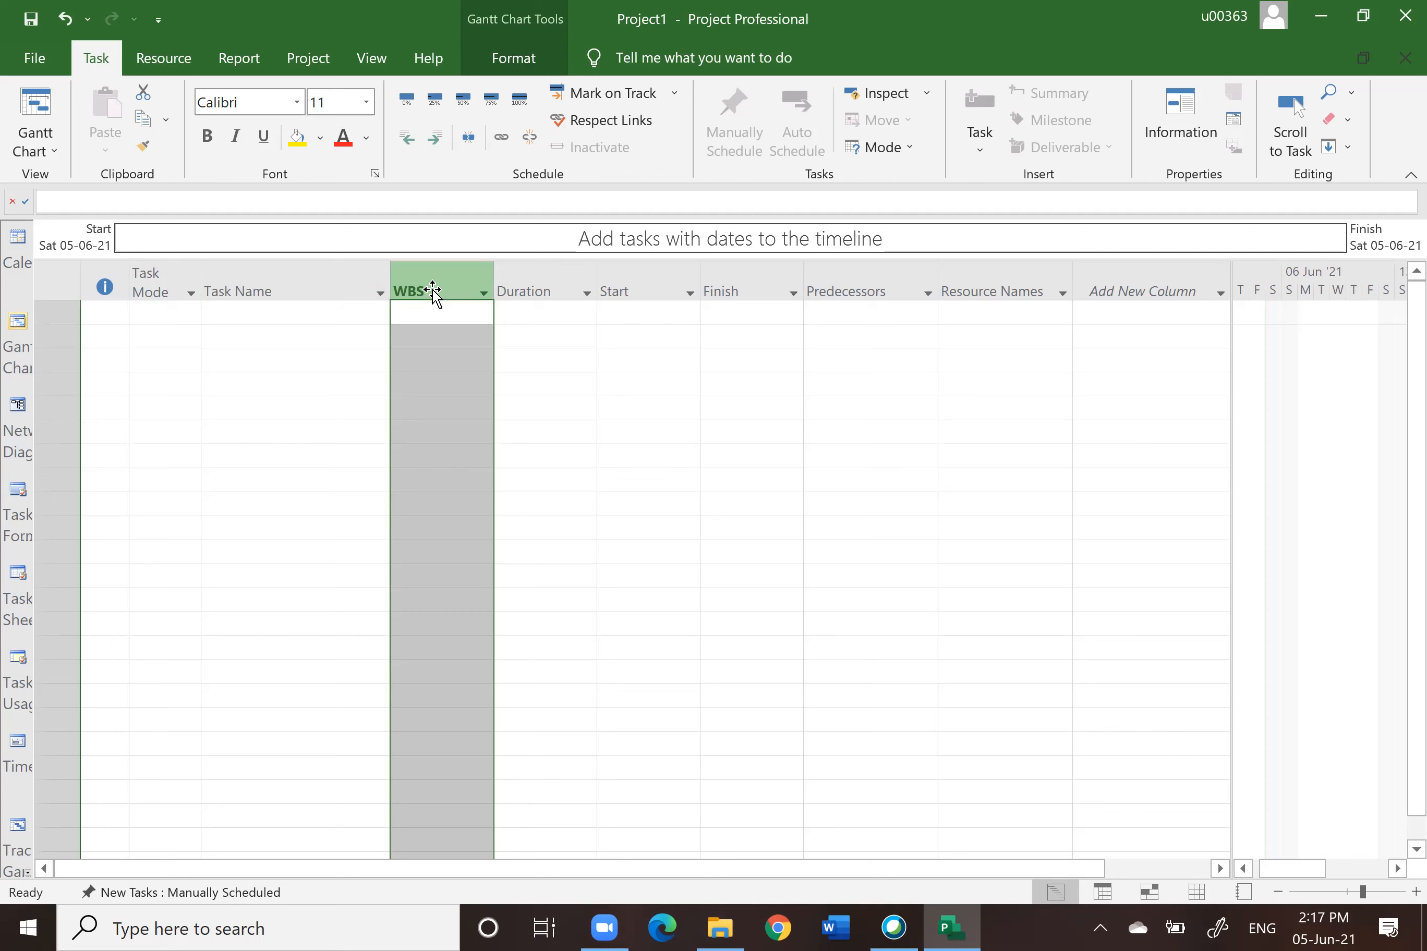
left_click(529, 285)
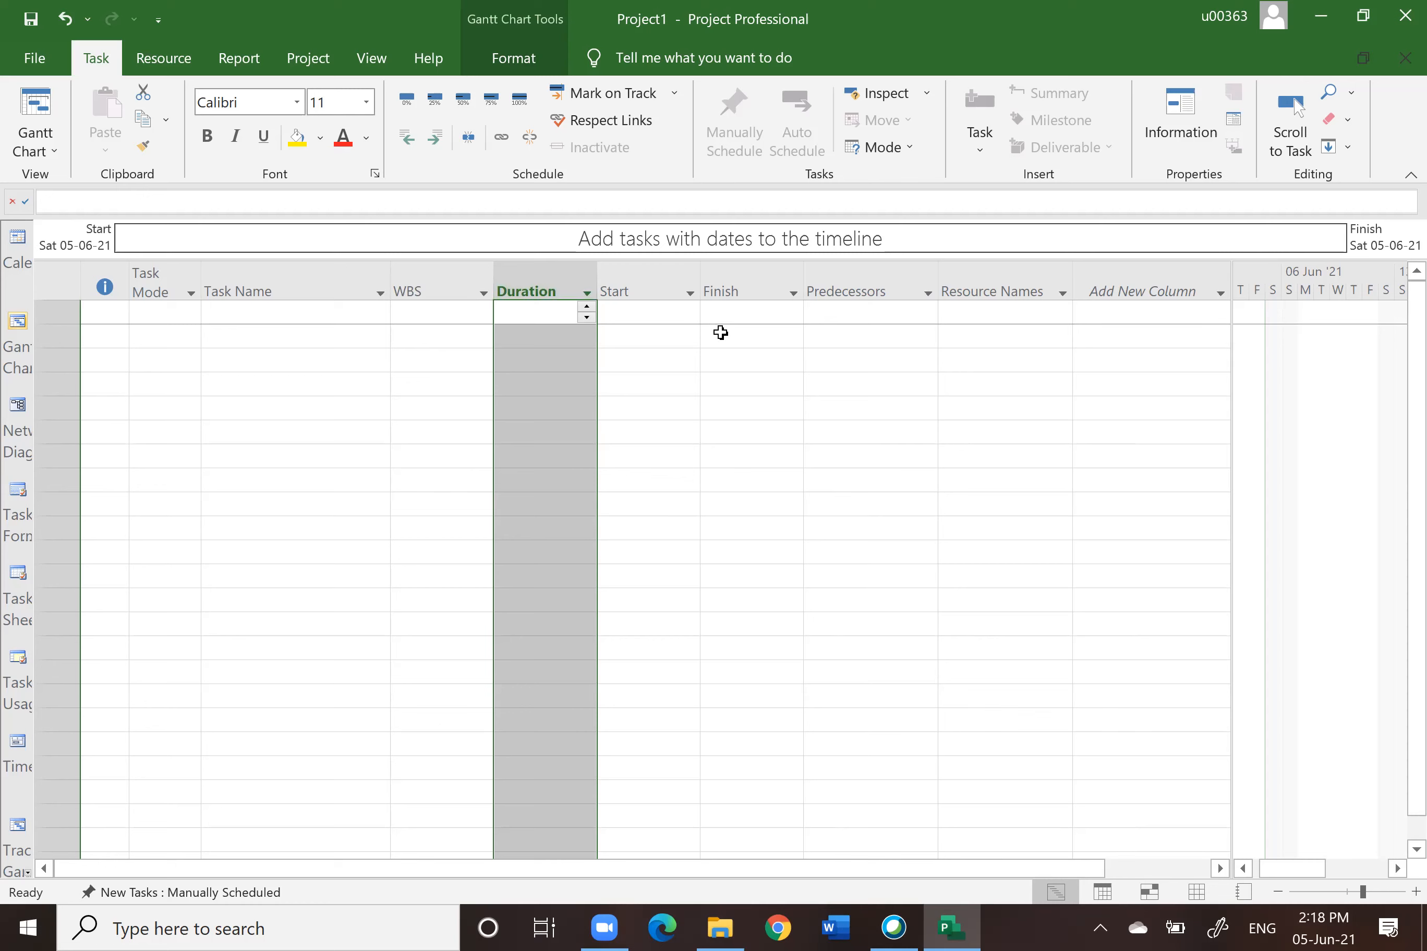
left_click(866, 290)
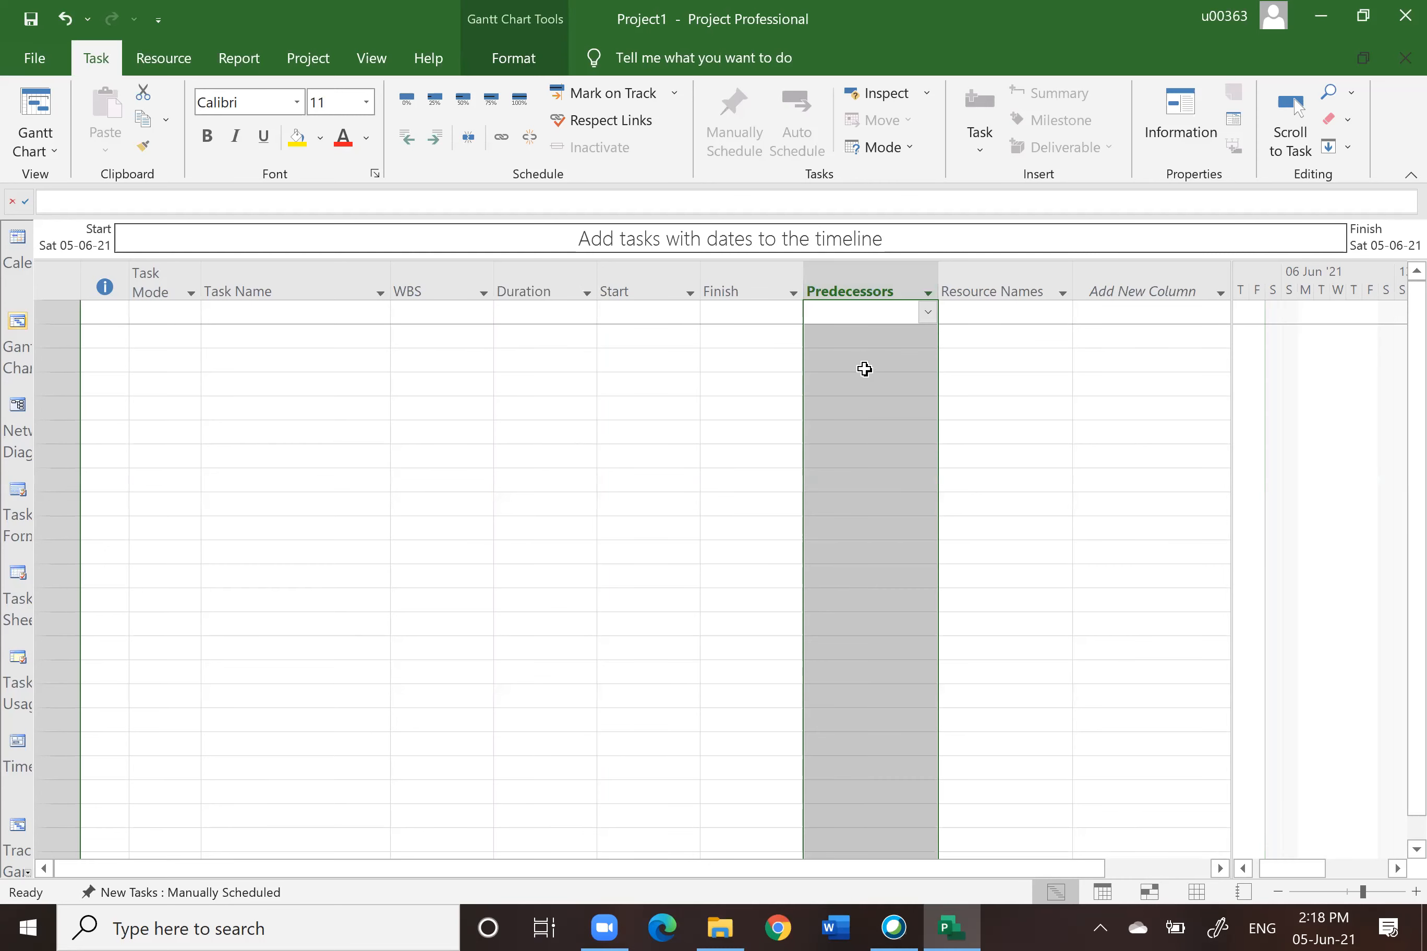
left_click(995, 288)
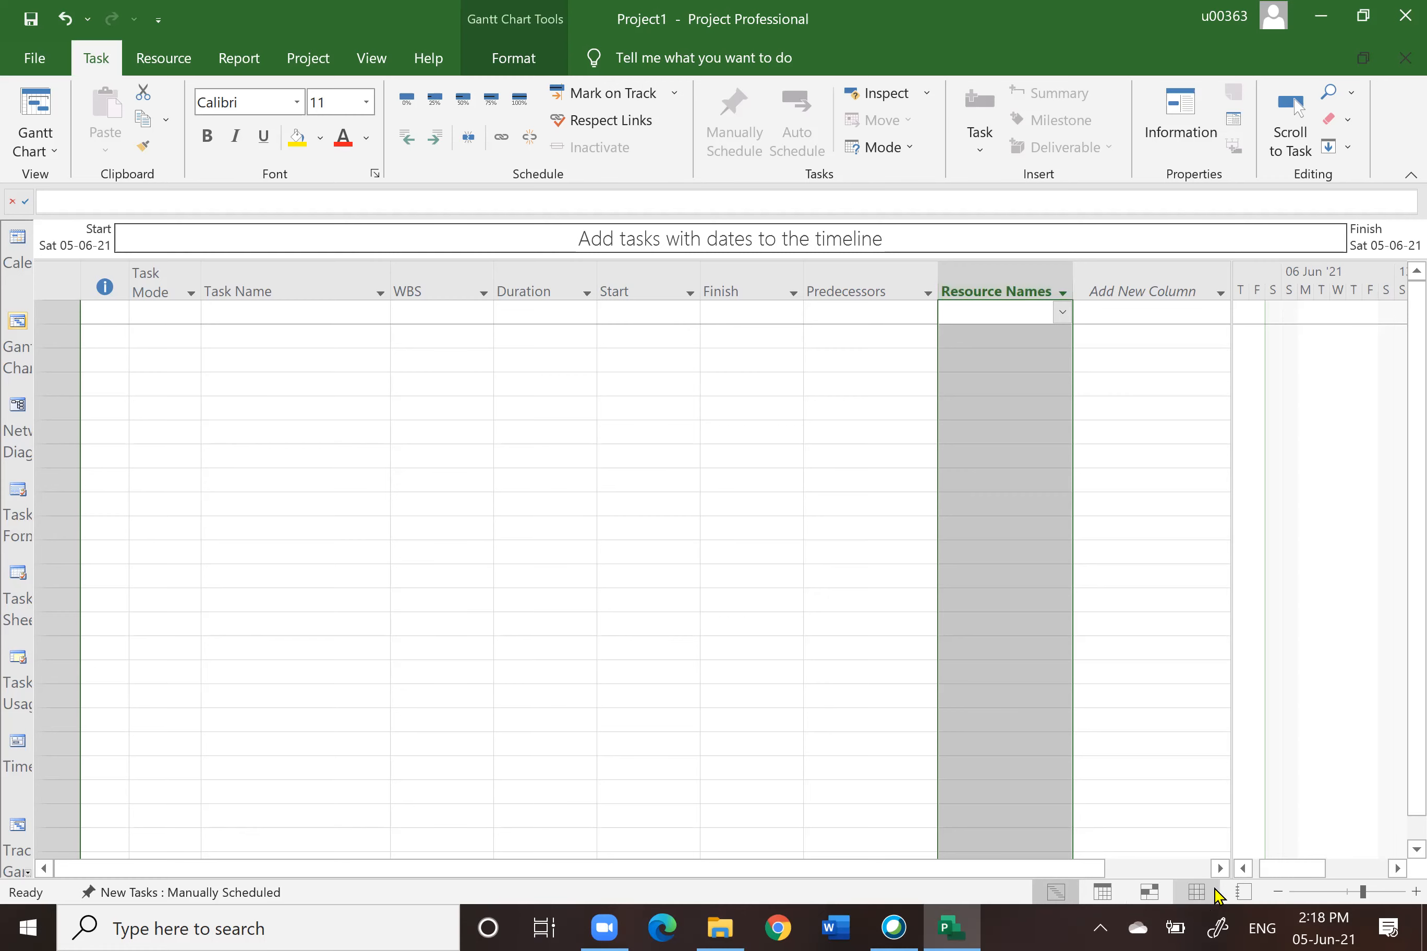
left_click(1057, 899)
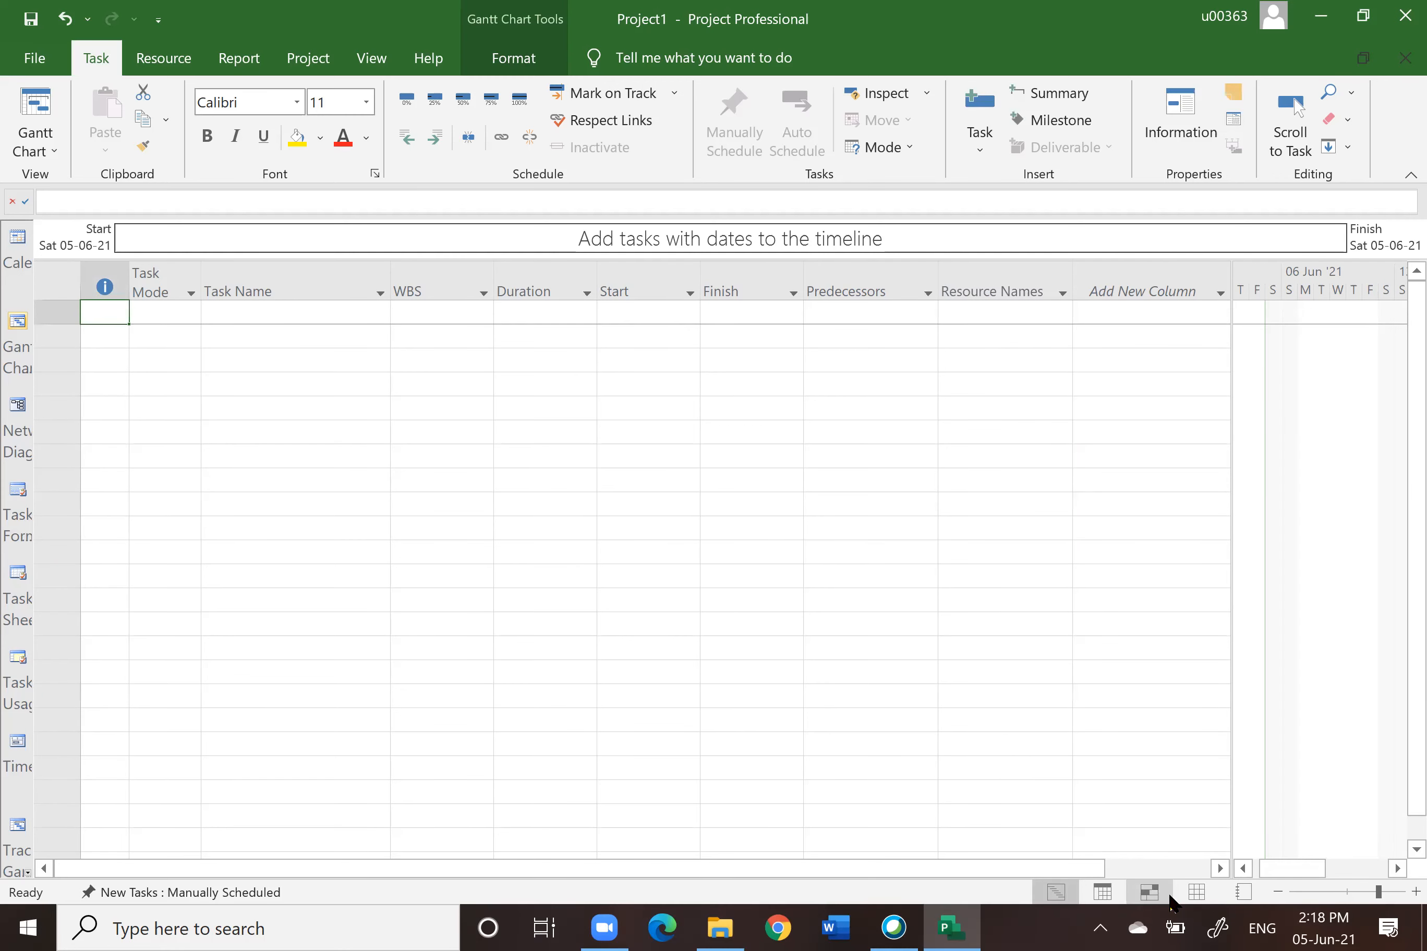
left_click(1195, 896)
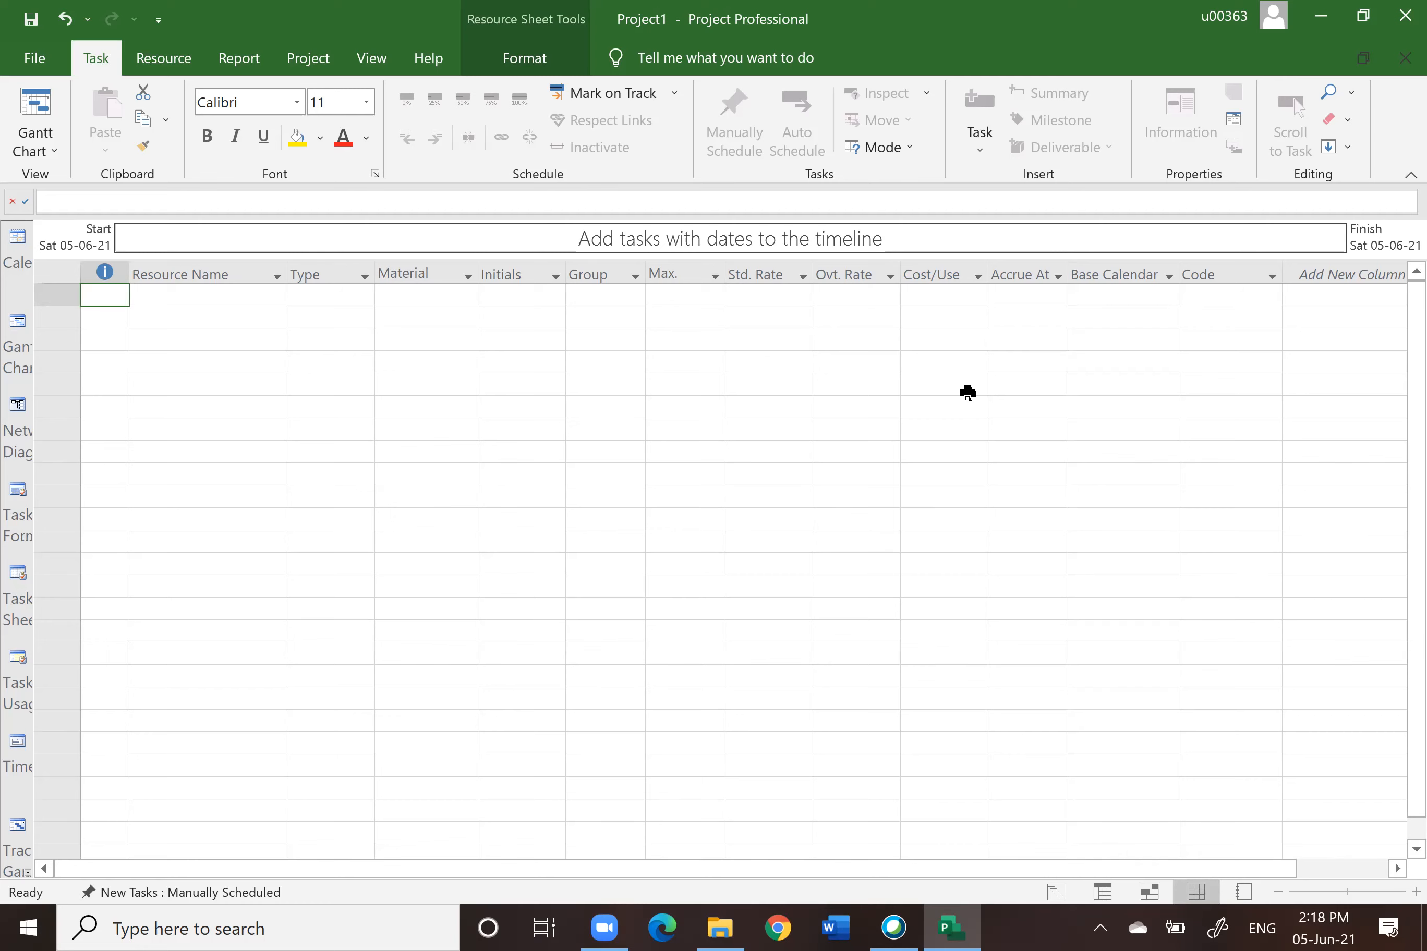
Step: Switch back to the Gantt Chart view and select the Resource Names column
left_click(18, 323)
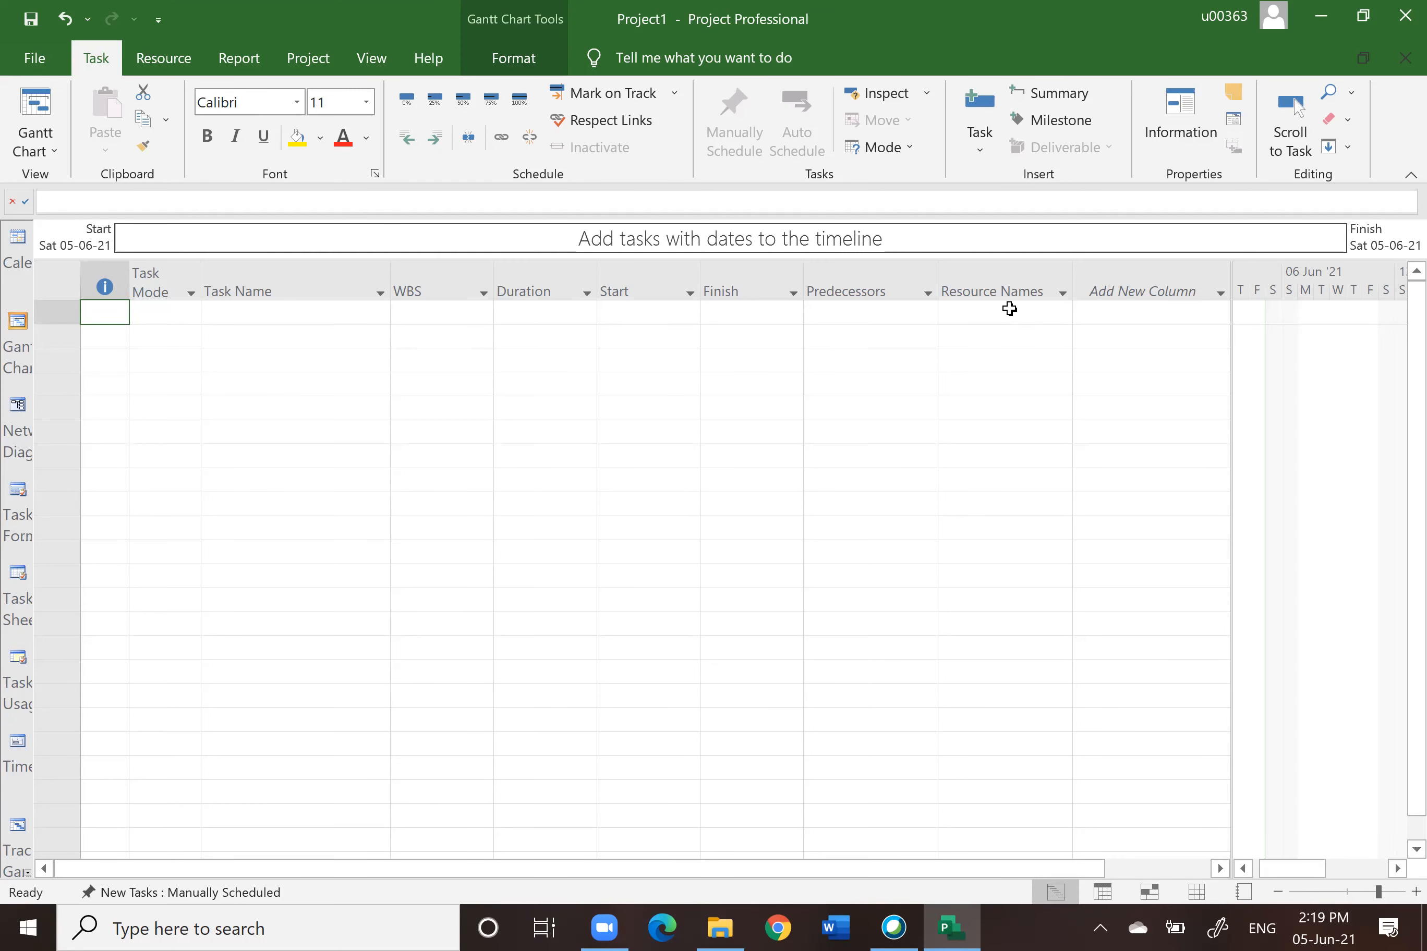
left_click(988, 288)
left_click(988, 288)
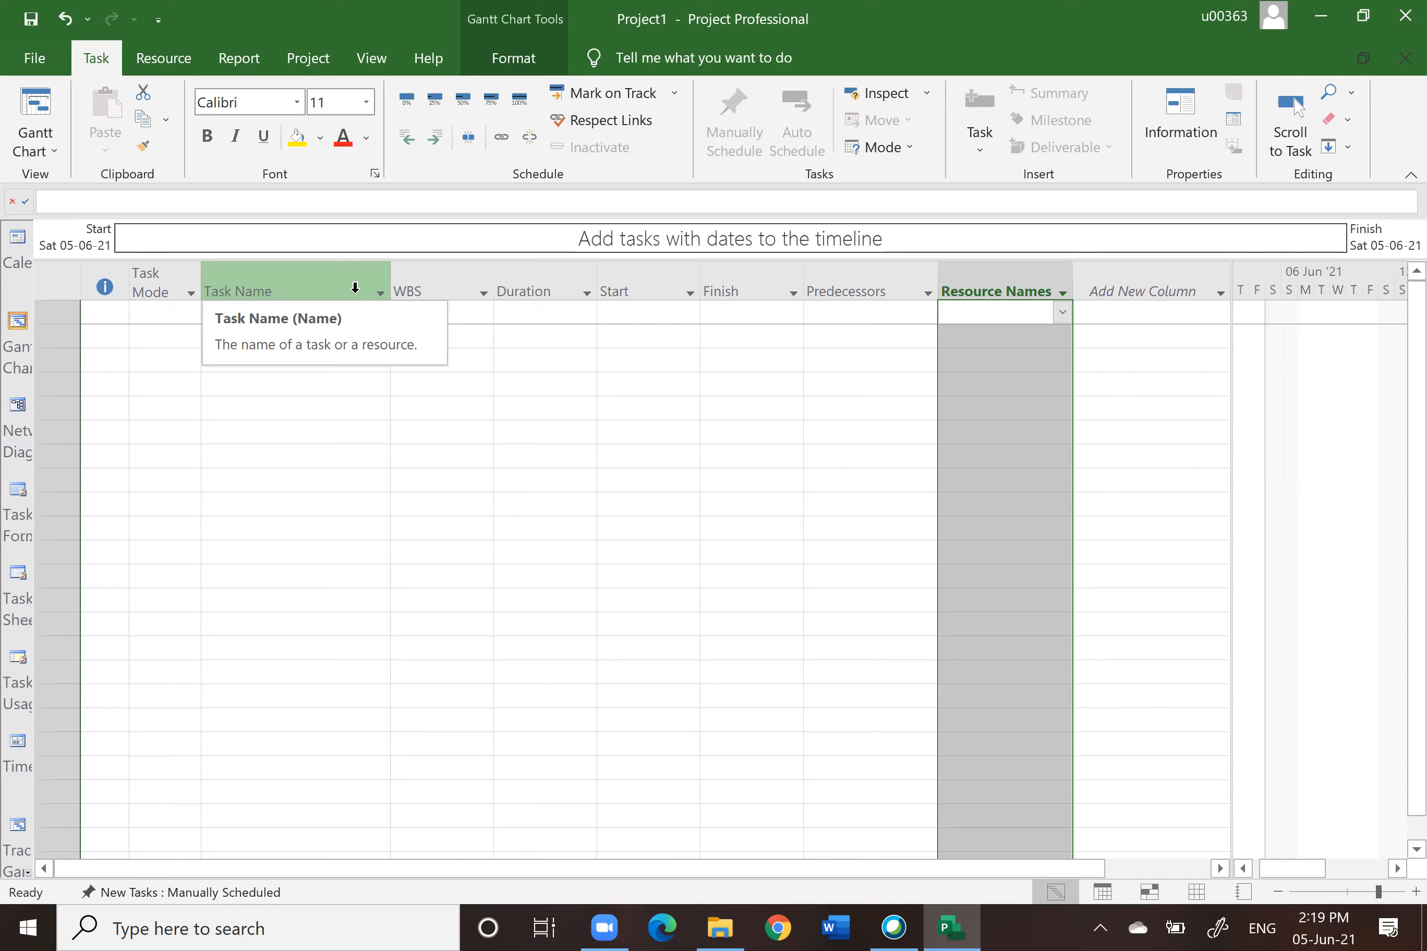
Step: Resize the divider between the task table and the Gantt chart so the table ends after the Start column
left_click_drag(1233, 354, 1018, 471)
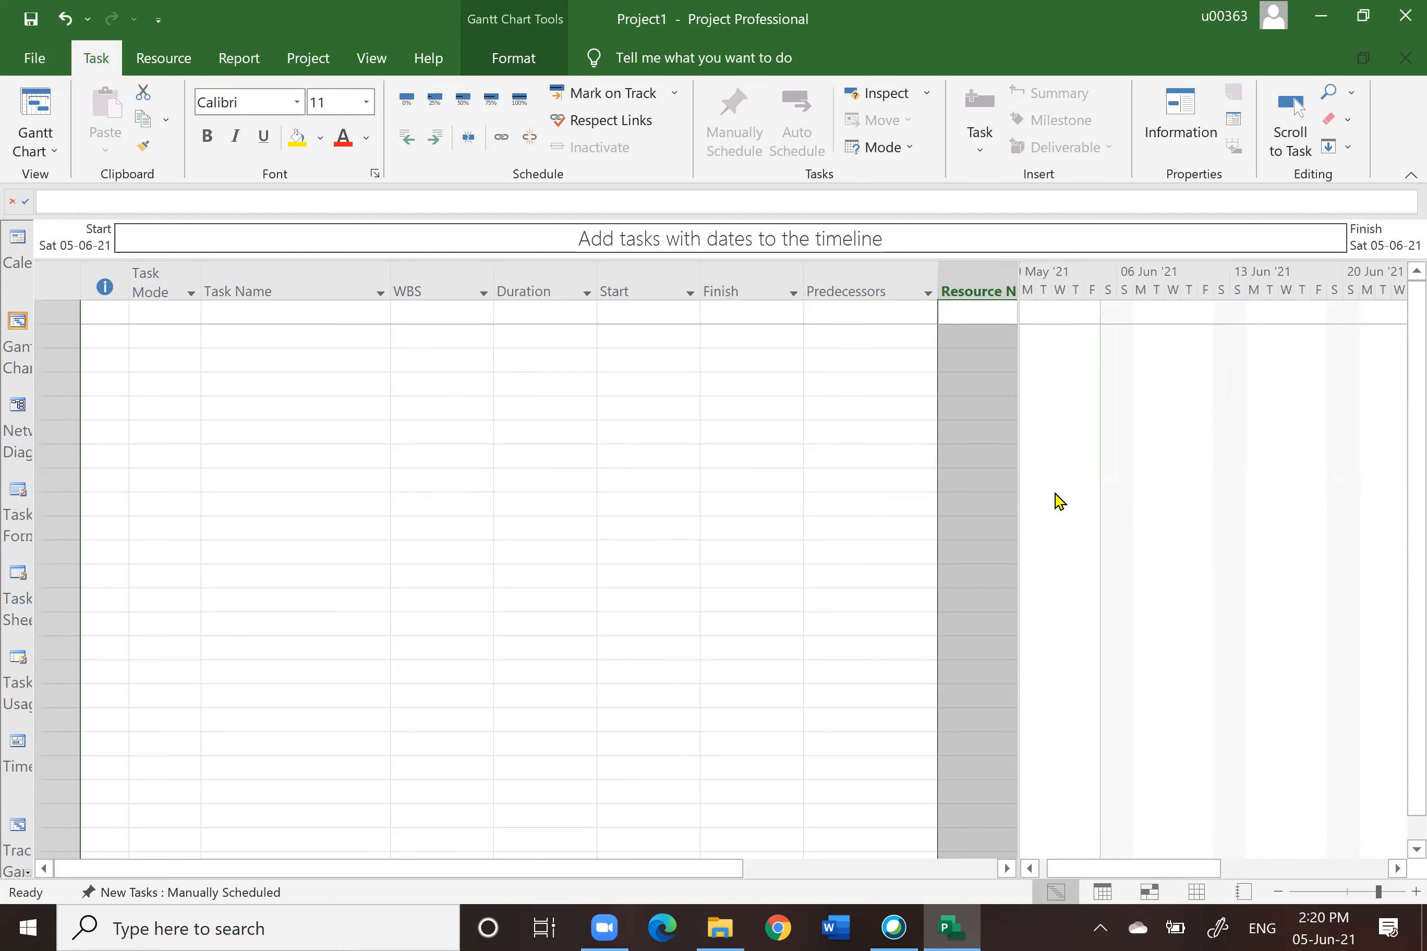
left_click_drag(1016, 506, 586, 593)
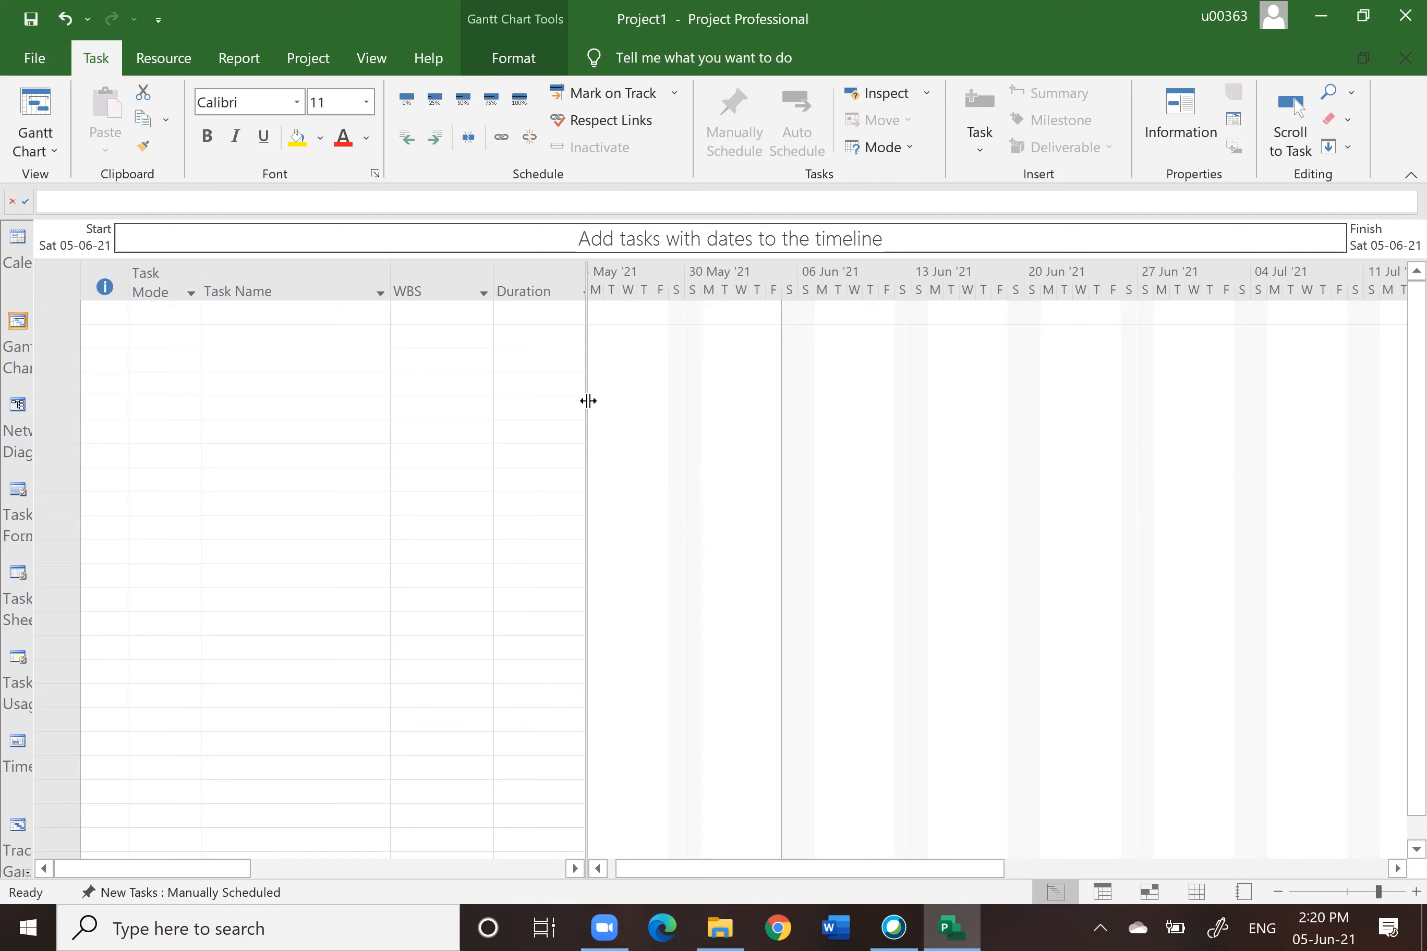
left_click_drag(587, 400, 32, 590)
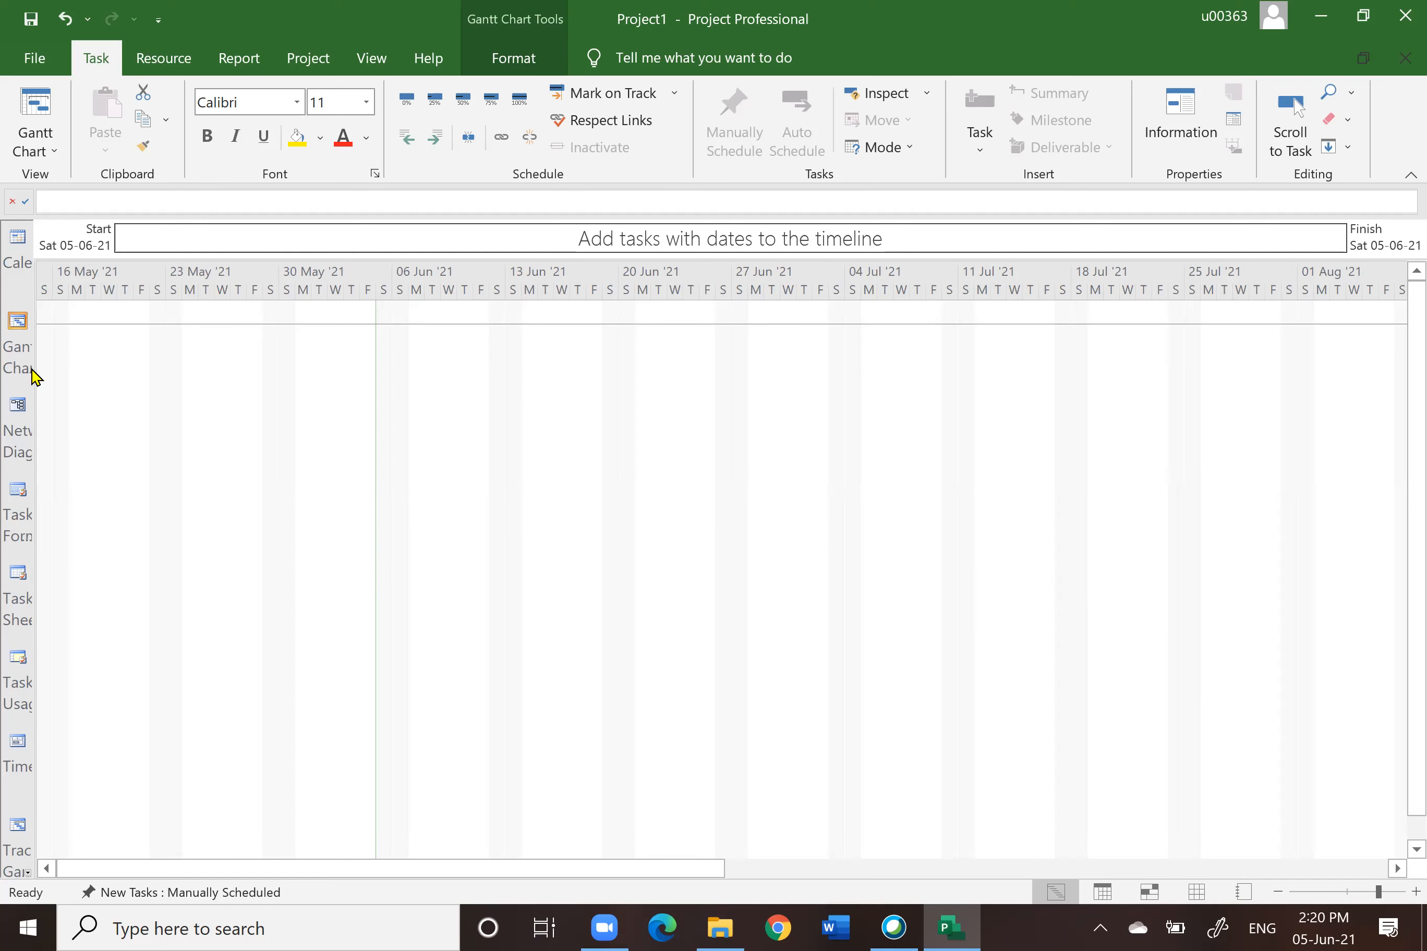
left_click_drag(35, 373, 554, 410)
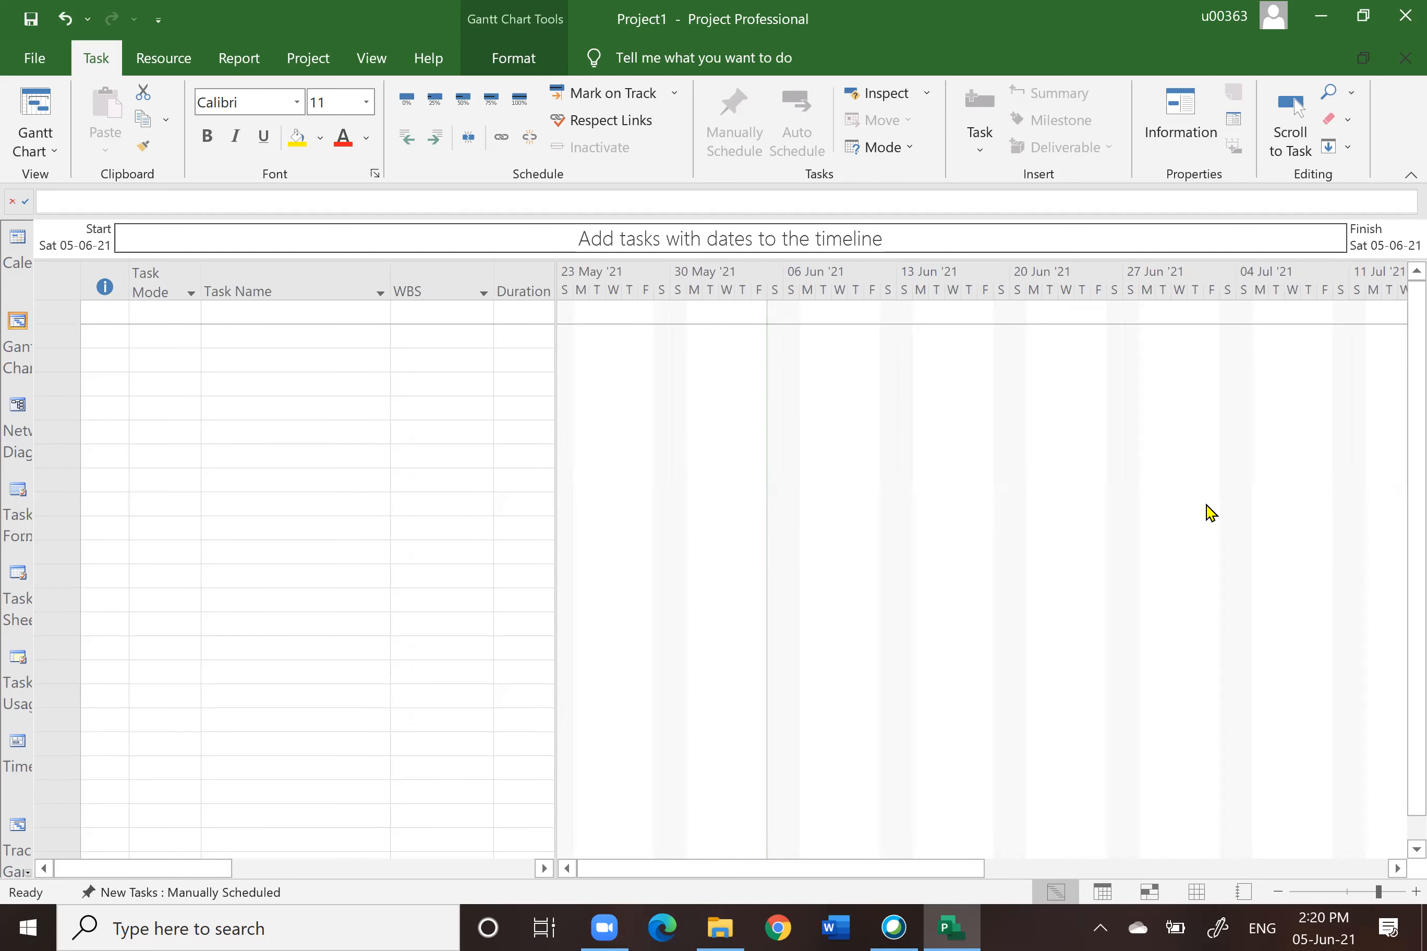
left_click_drag(557, 445, 818, 479)
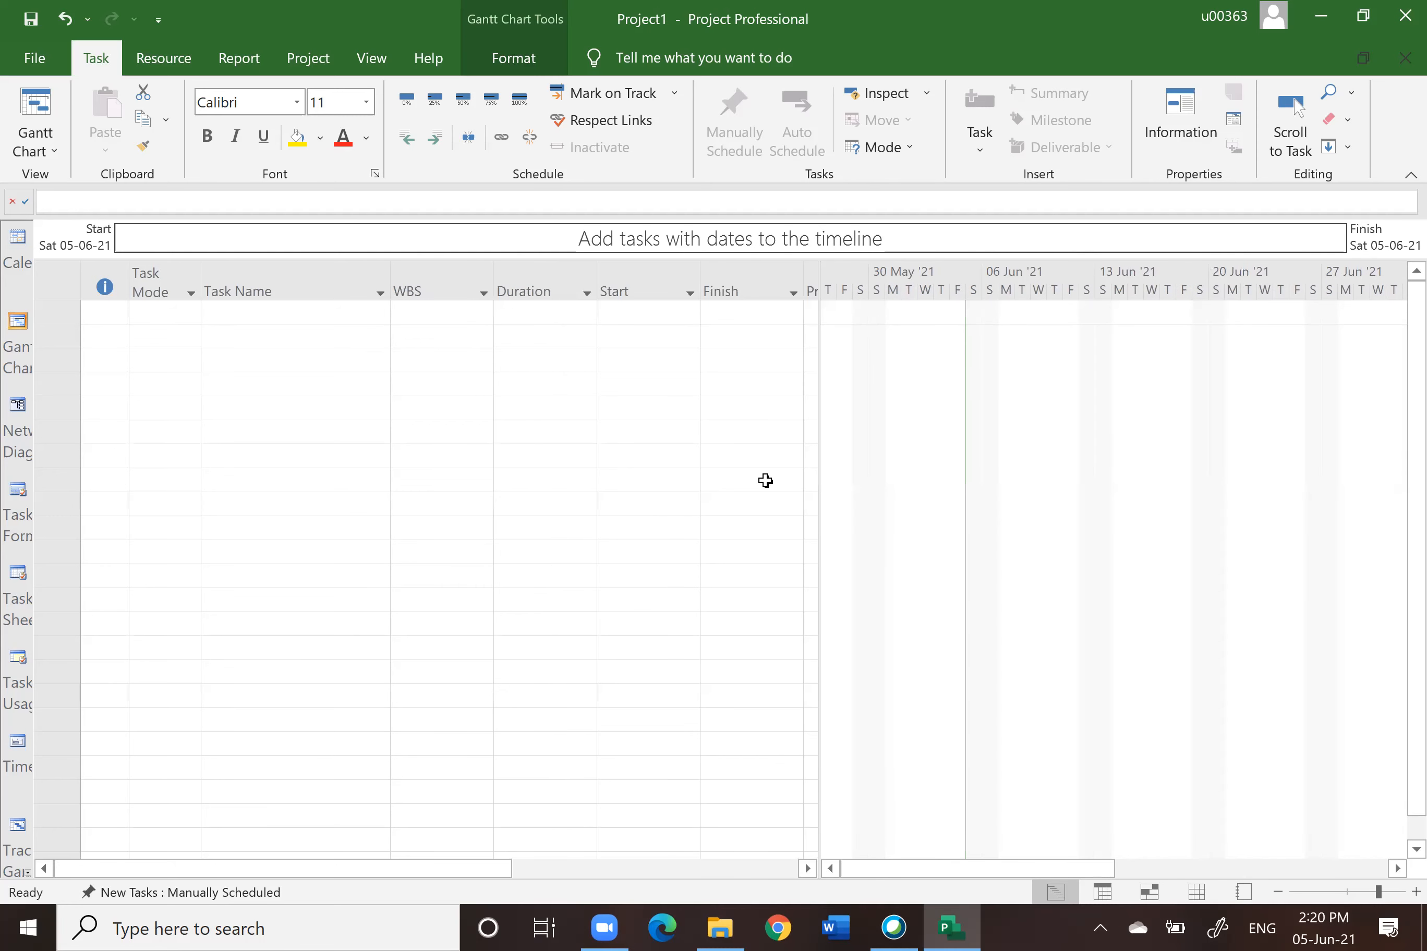
left_click_drag(818, 381, 669, 405)
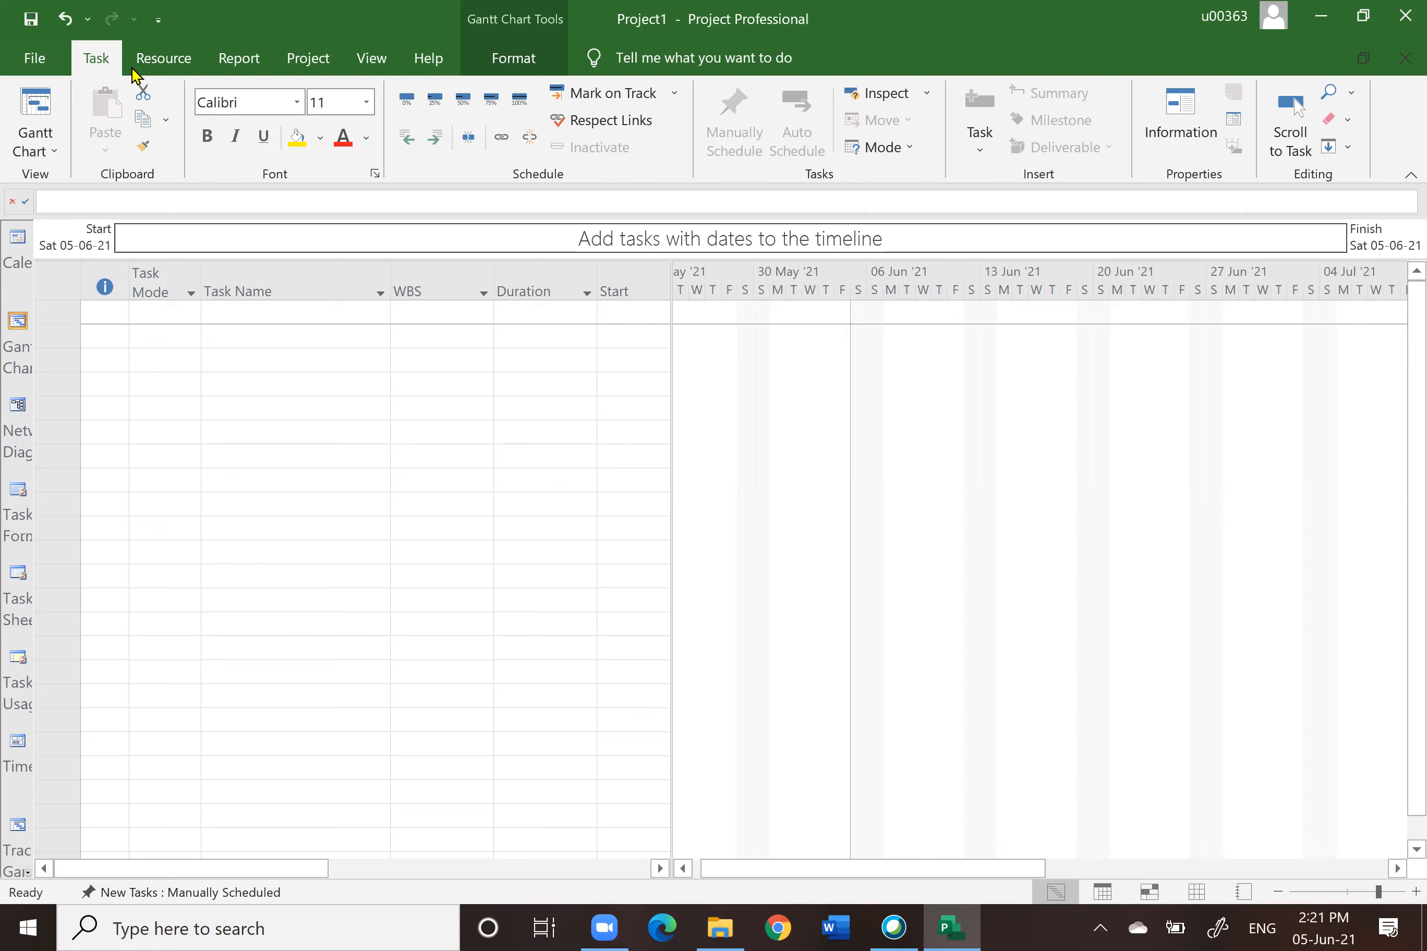
Step: Show the Task Form in a Details split view beneath the Gantt Chart and select a few task rows
left_click(376, 60)
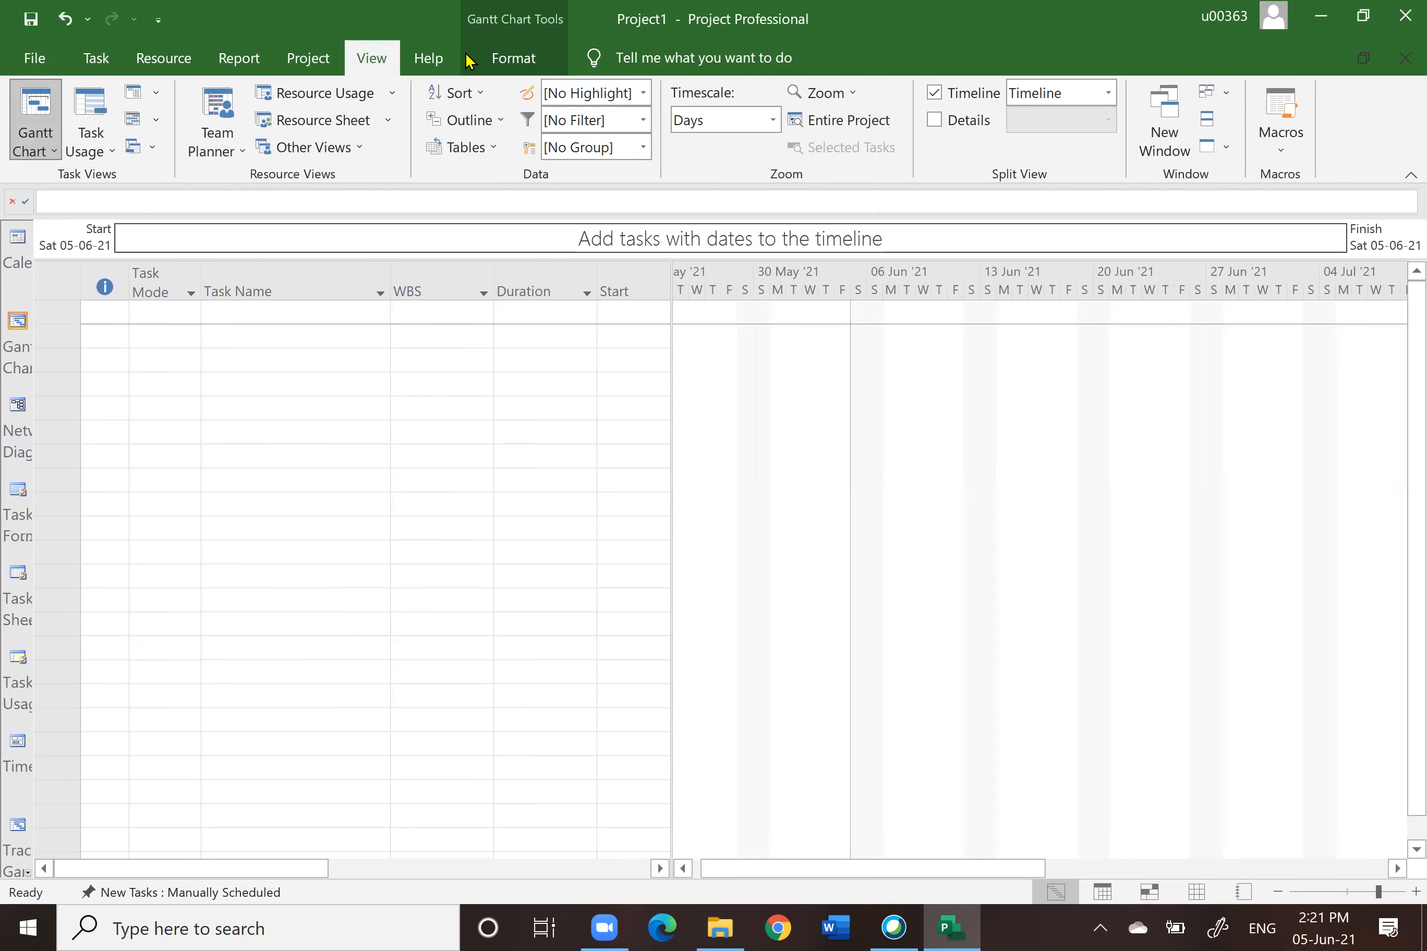
left_click(936, 122)
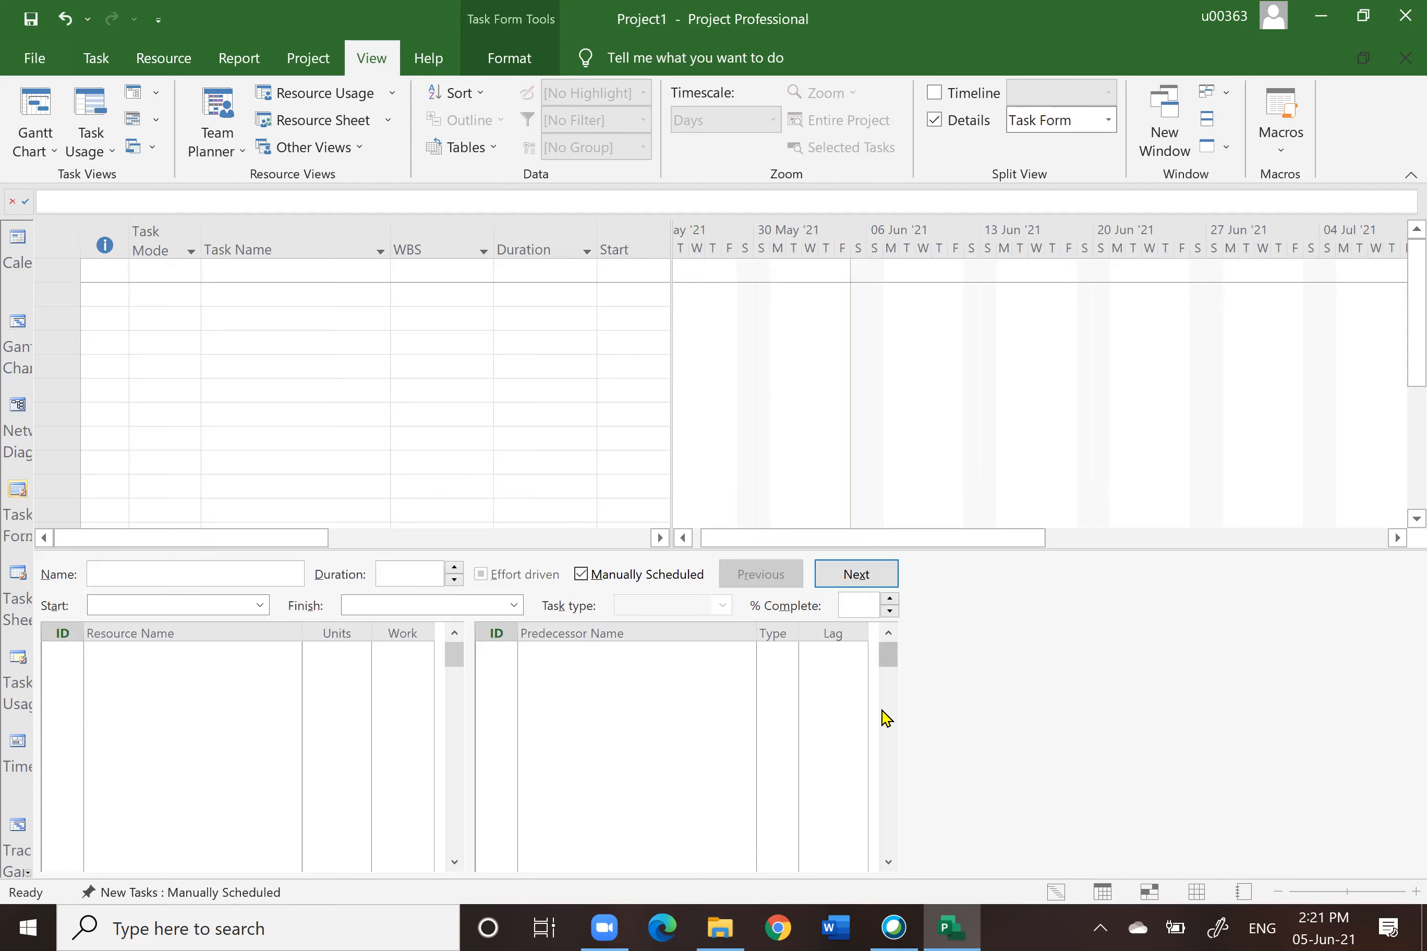
left_click(378, 340)
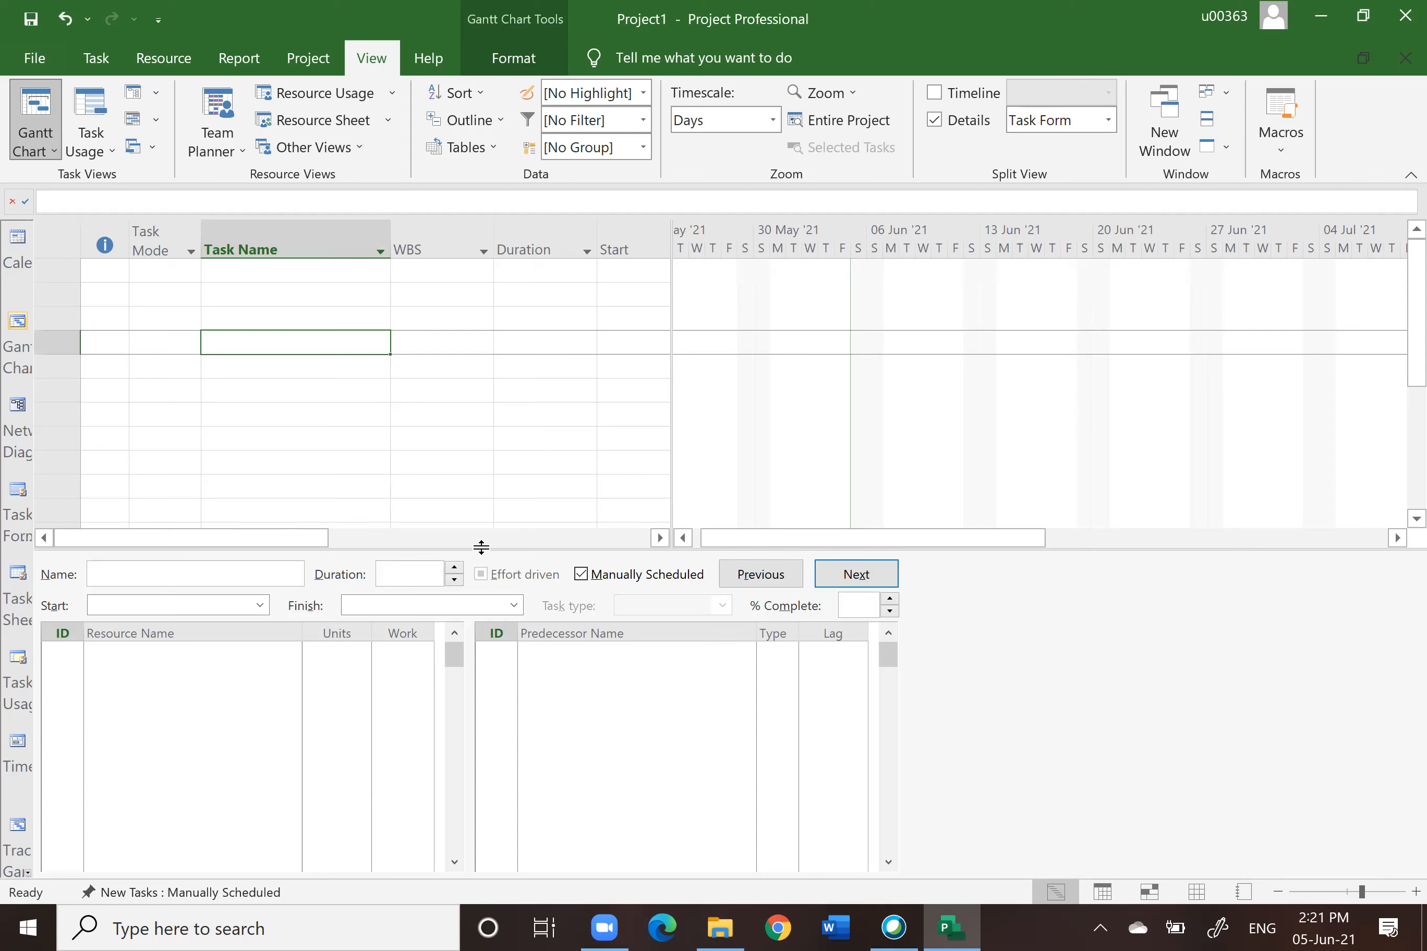
left_click(263, 271)
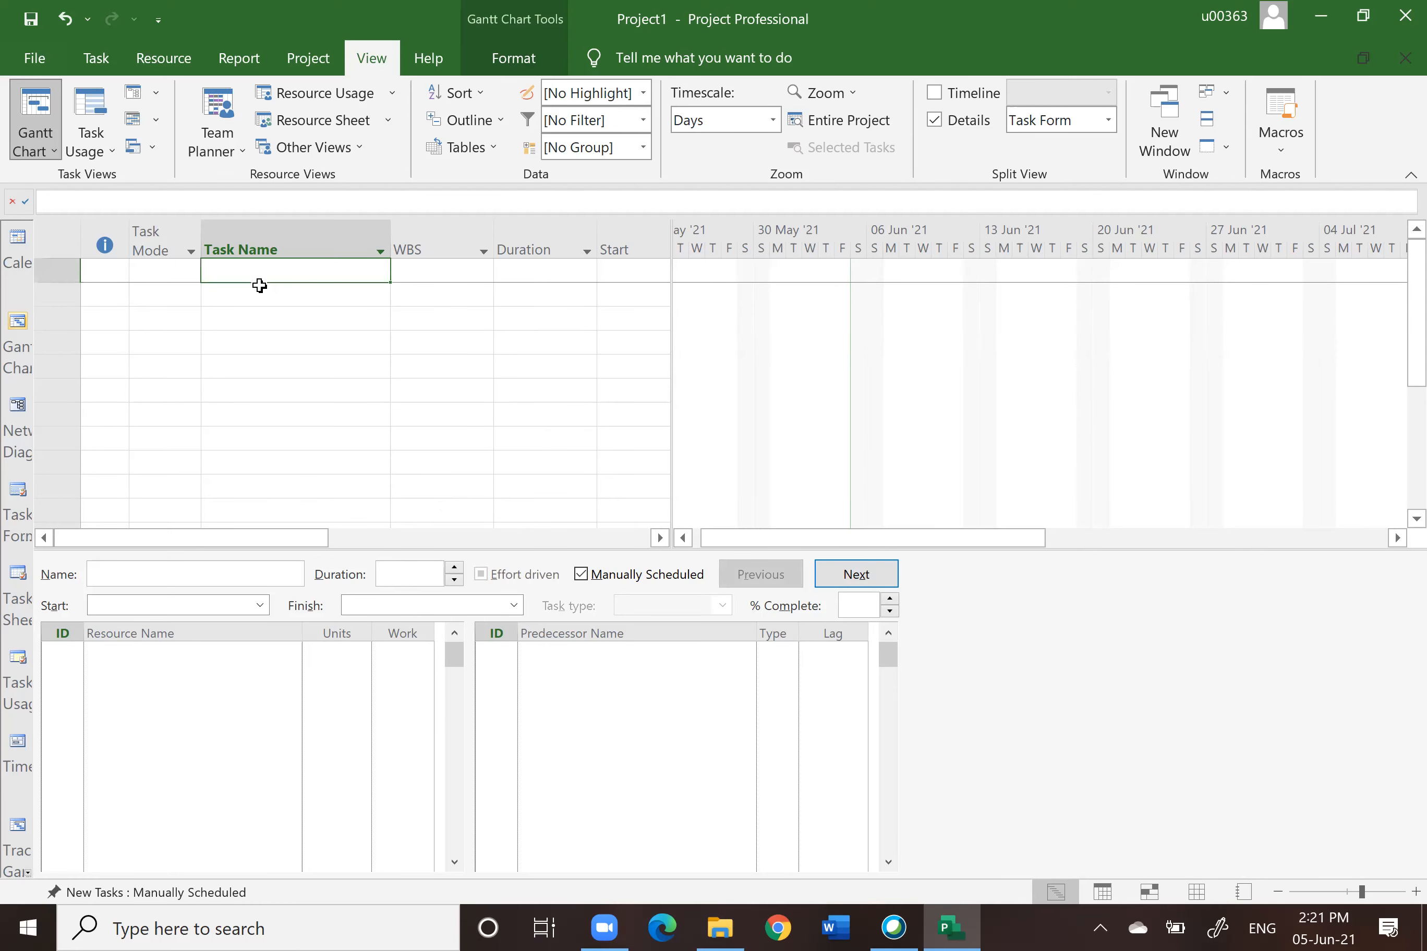
left_click(257, 295)
left_click(263, 315)
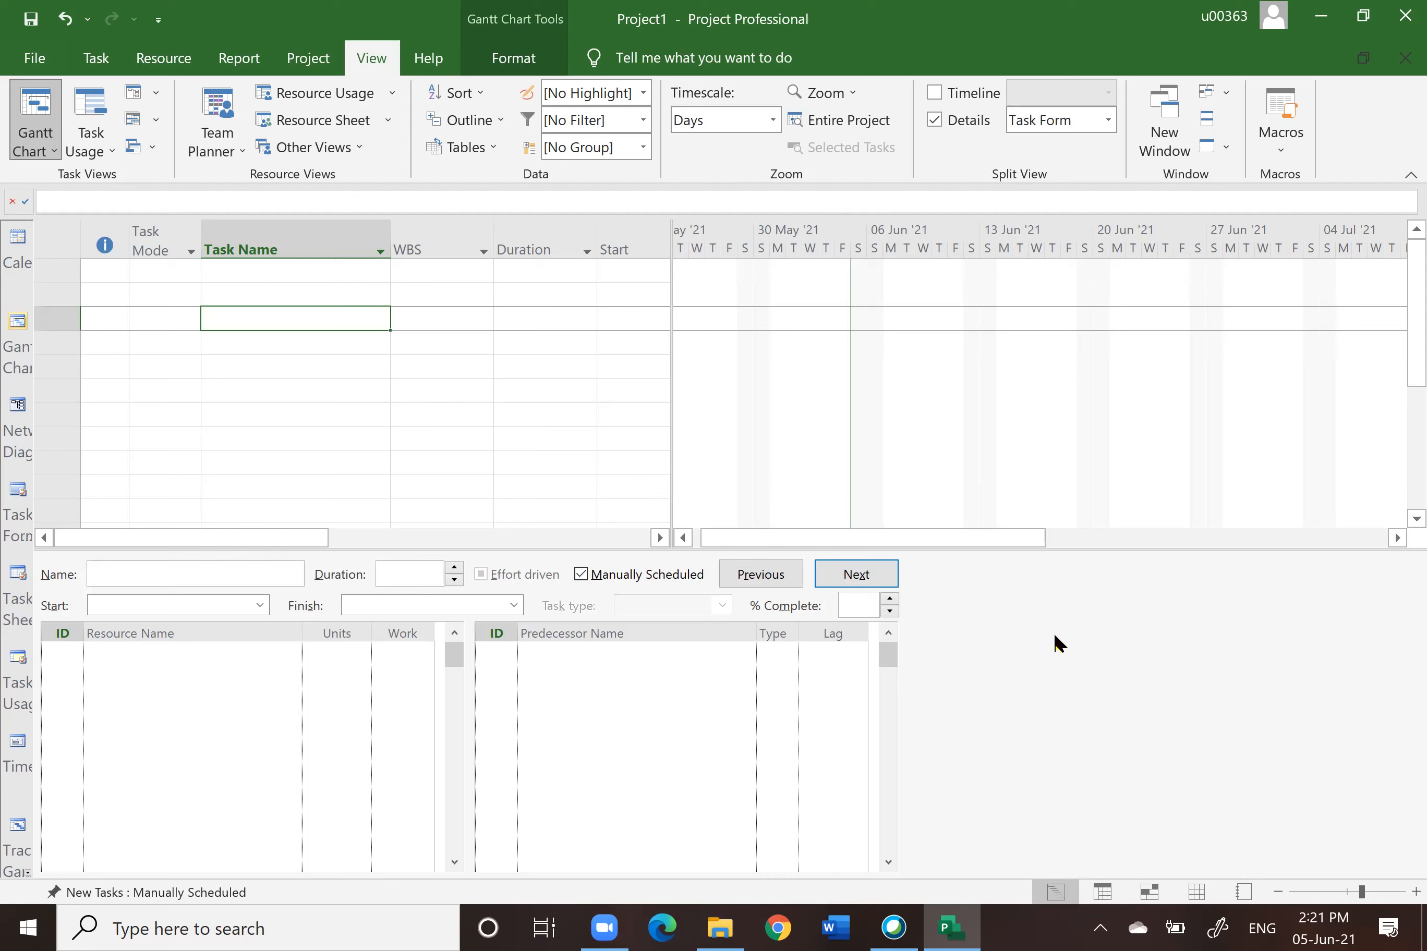
Step: Lower the split bar to enlarge the Gantt Chart pane above the Task Form
right_click(1108, 638)
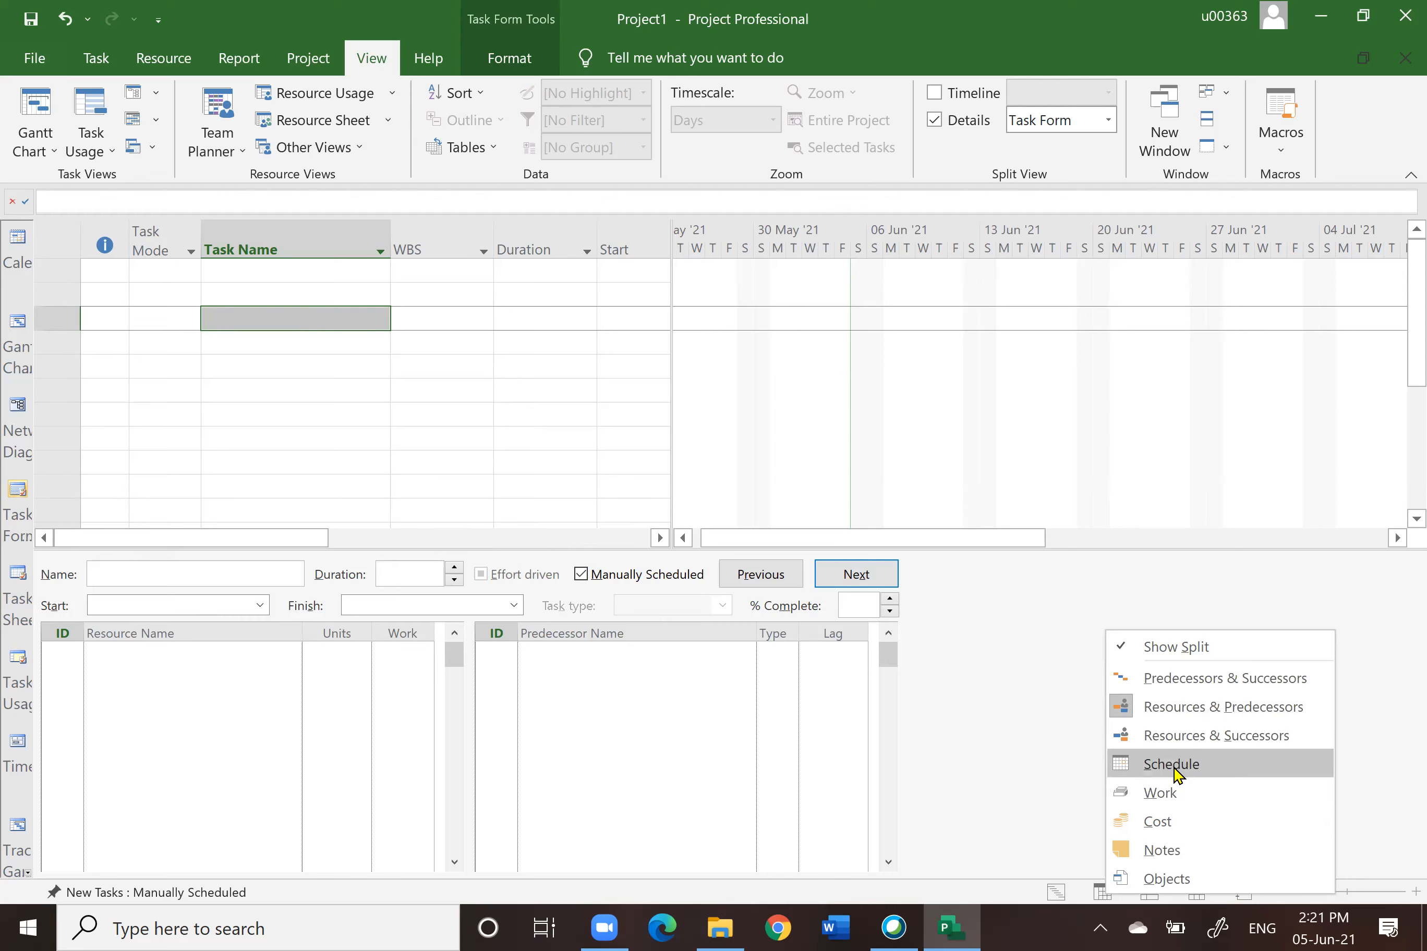
left_click(1061, 688)
left_click_drag(1060, 548, 1049, 672)
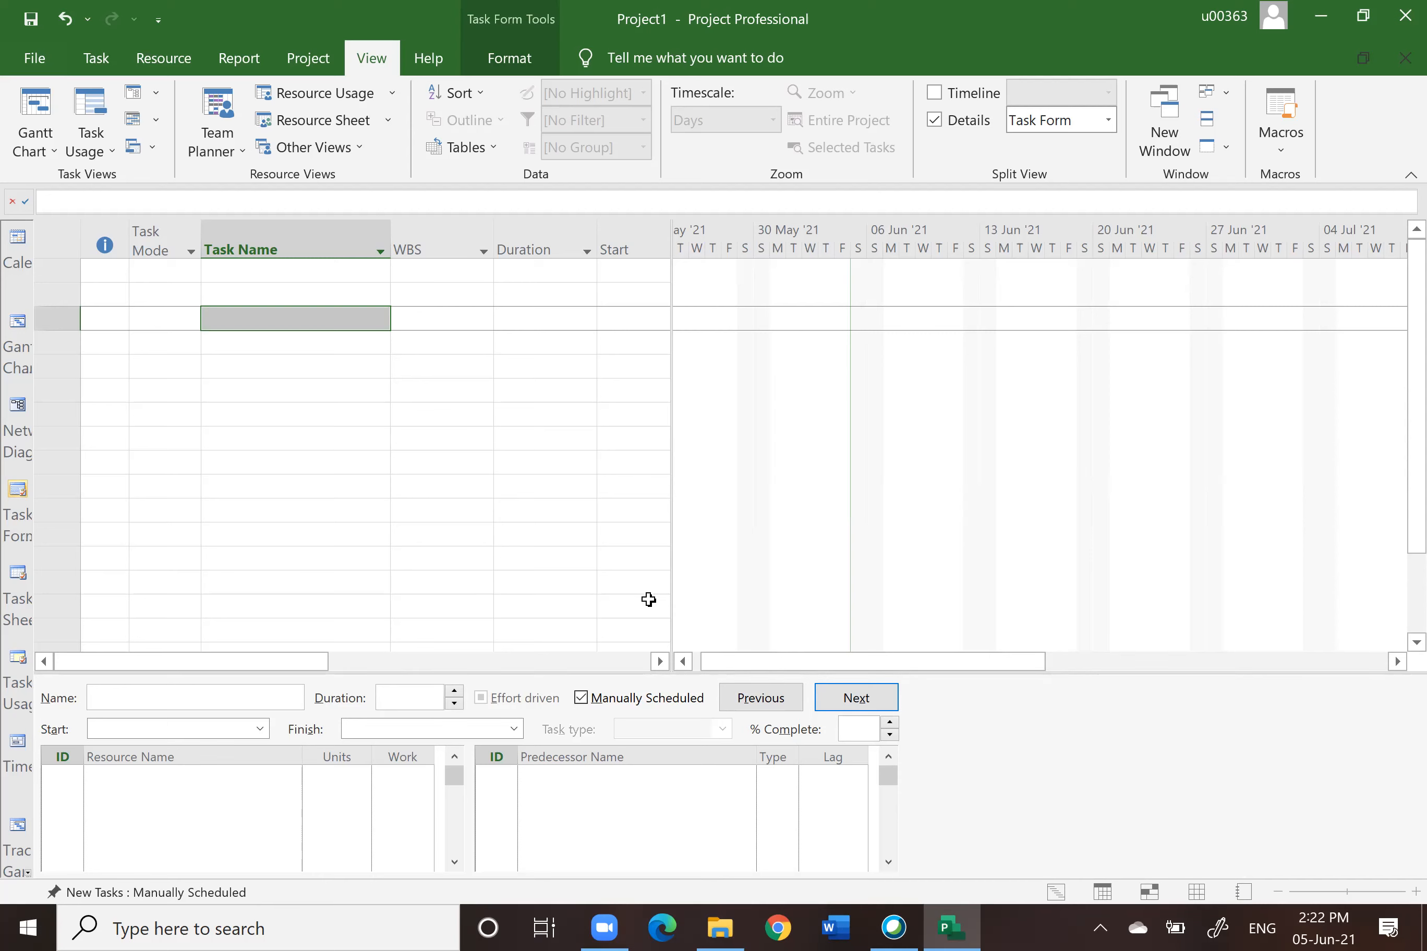
left_click(77, 282)
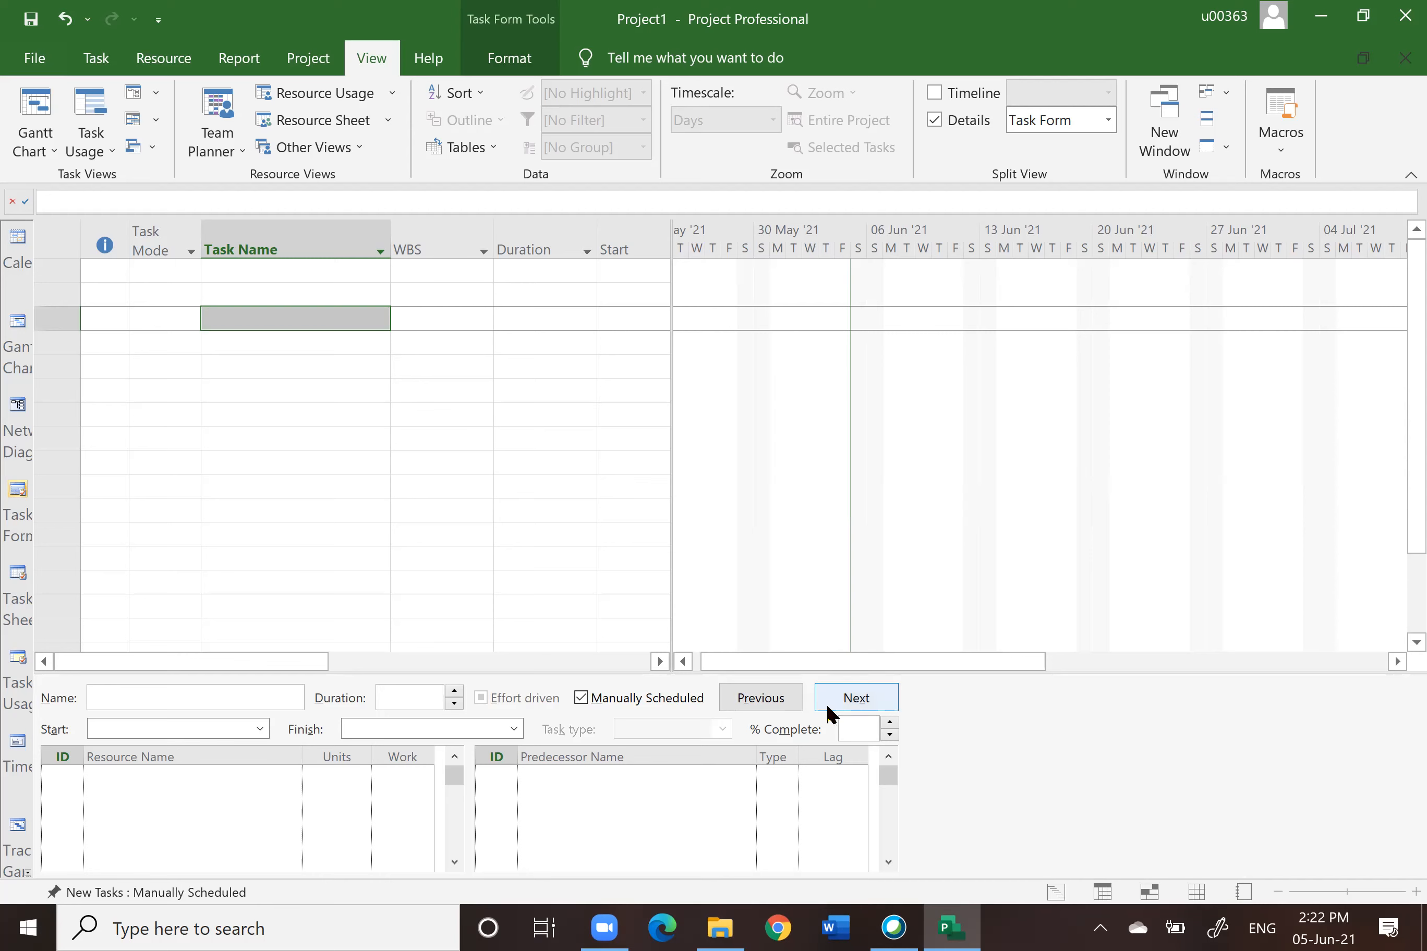
Step: Turn the Details split view off and back on
left_click(934, 120)
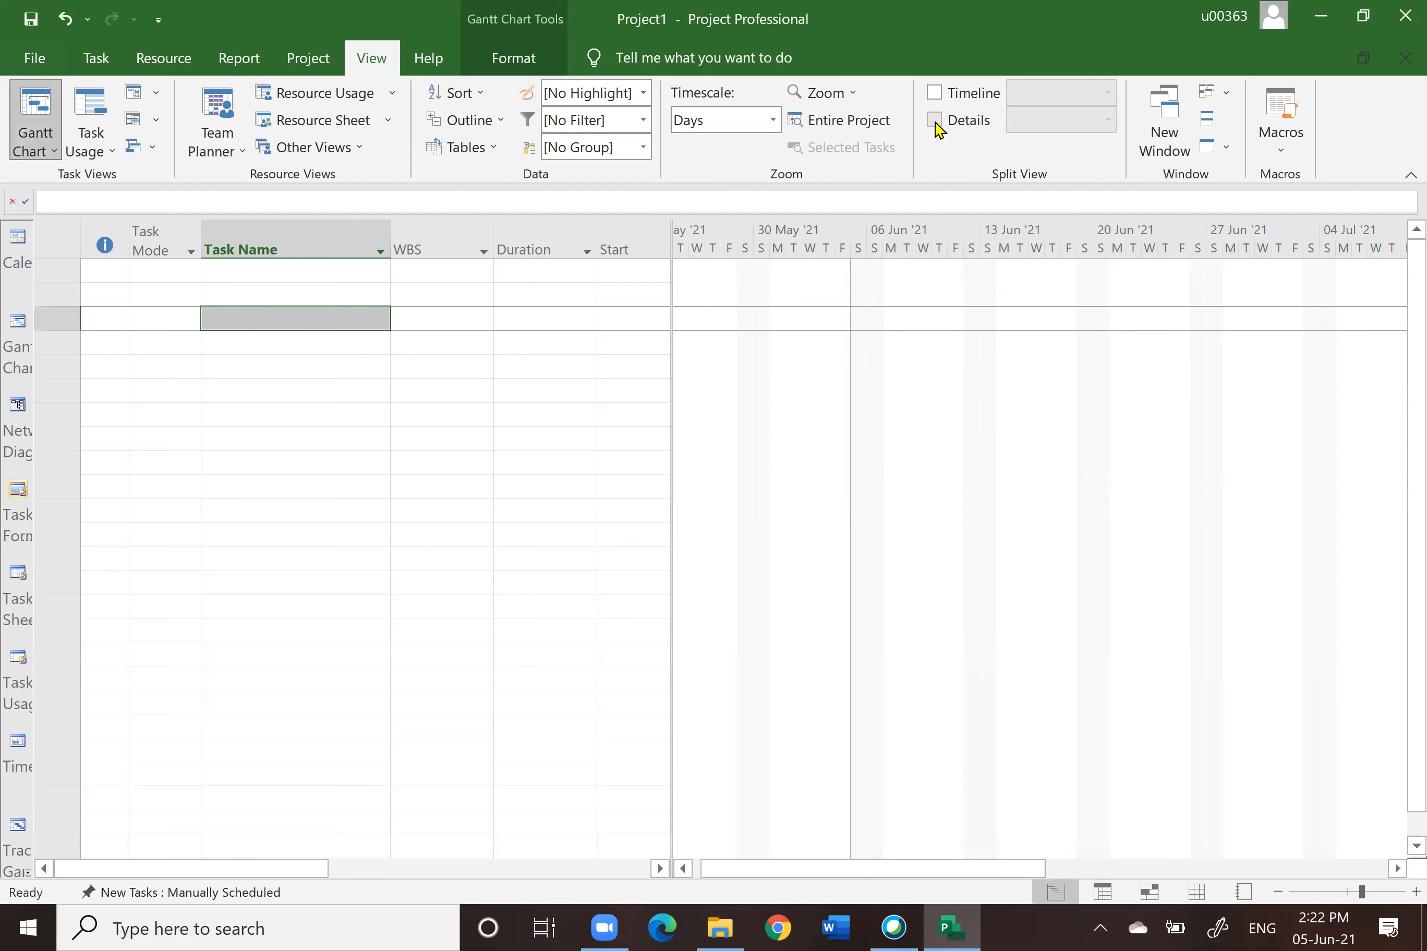
left_click(935, 121)
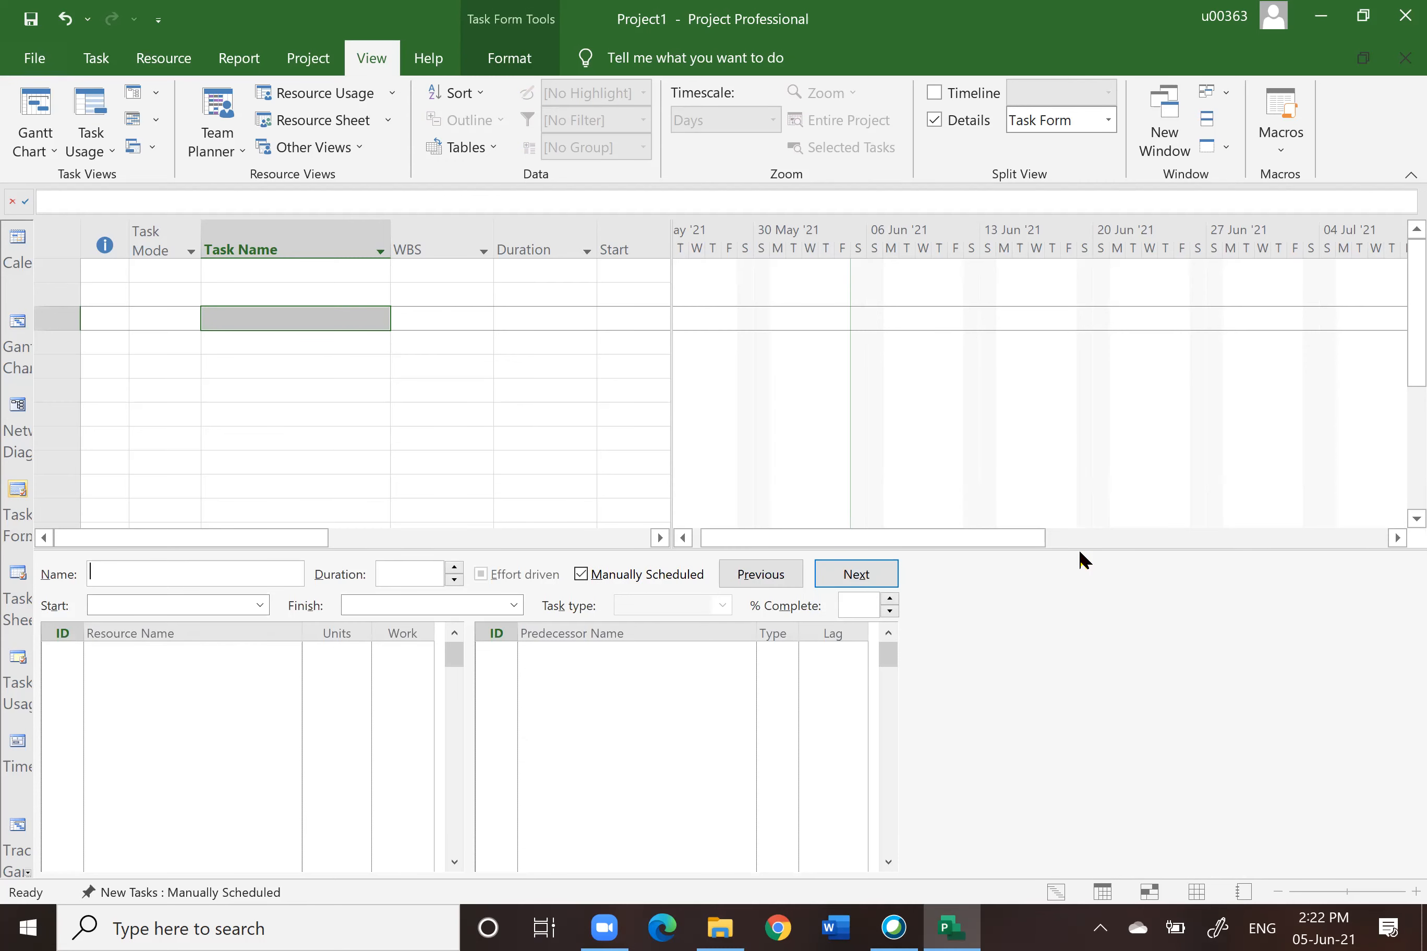
Step: Close the split view by moving the split bar off the bottom of the window
left_click_drag(1074, 545, 1299, 859)
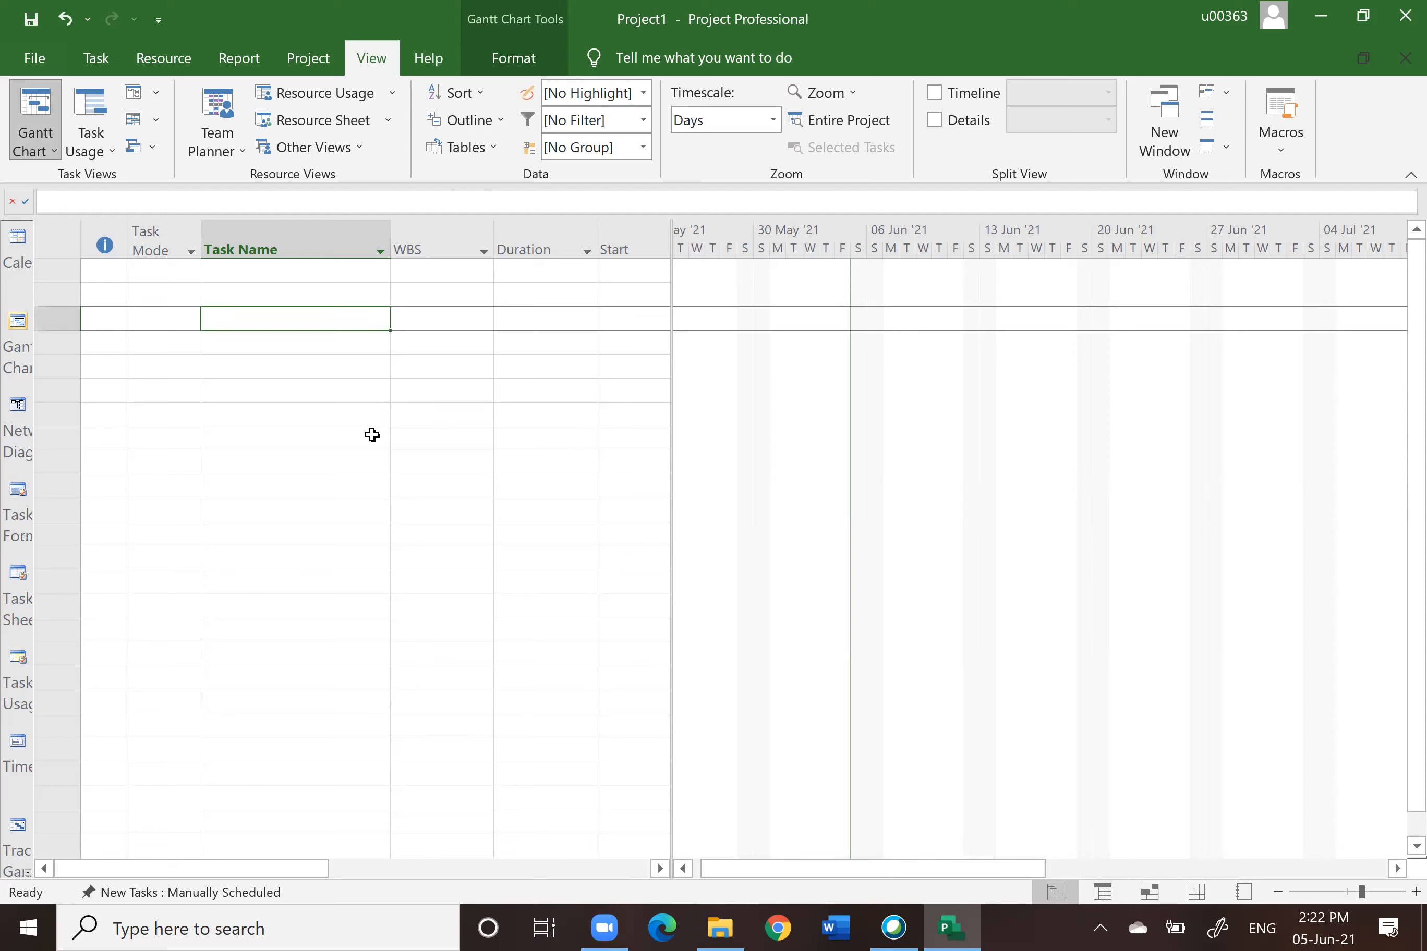
left_click(319, 386)
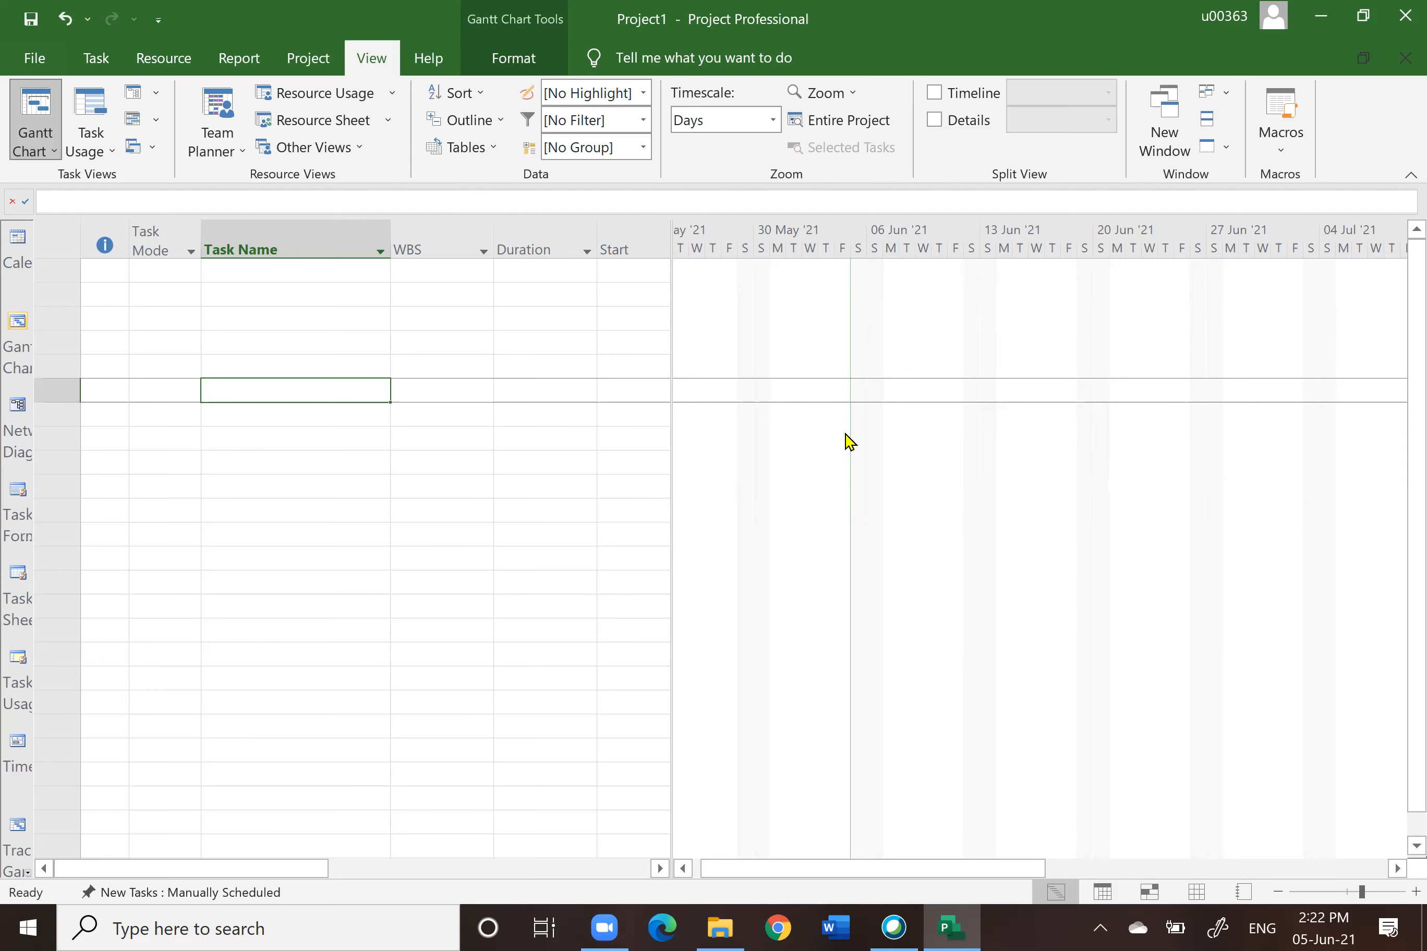
Step: Reopen the Task Form split view and select each of the first five task rows in turn
left_click(934, 121)
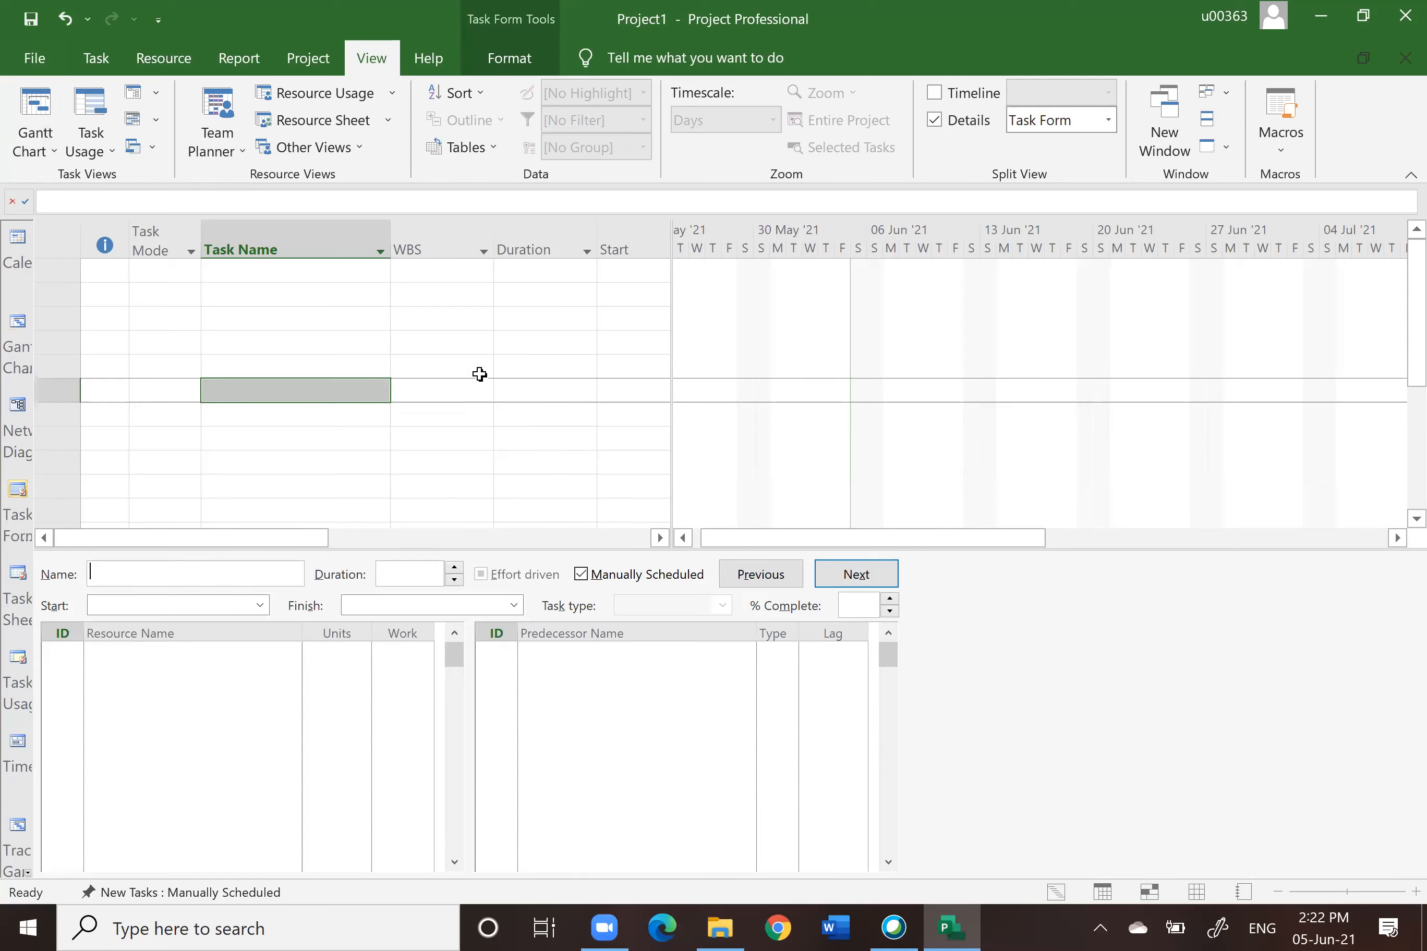
left_click(313, 272)
left_click(313, 297)
left_click(311, 320)
left_click(314, 345)
left_click(317, 367)
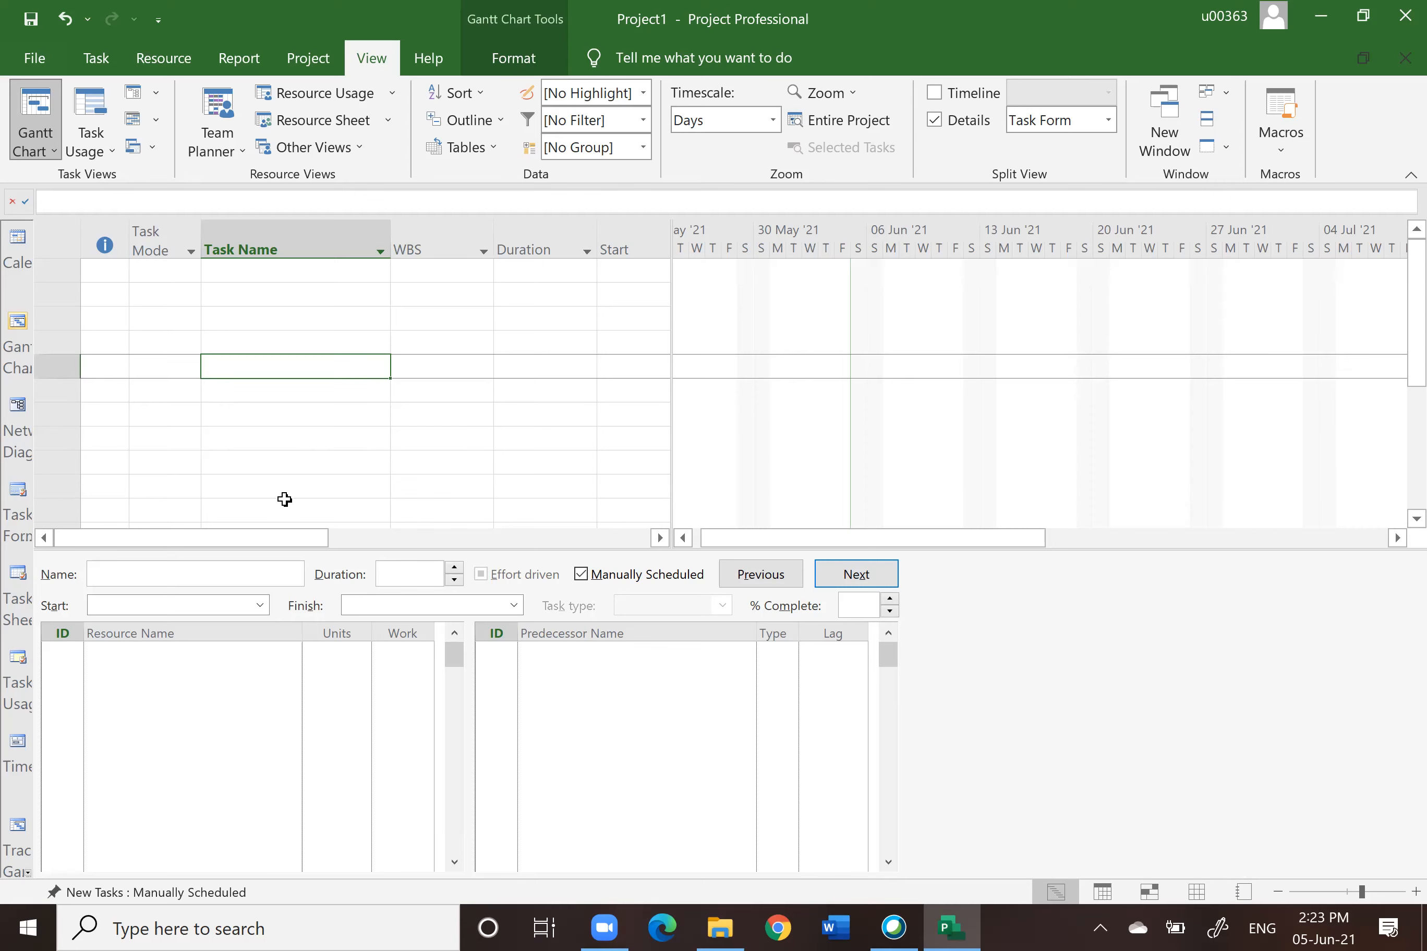
Step: Remove the split view directly from its split bar
left_click(1156, 542)
double_click(1111, 548)
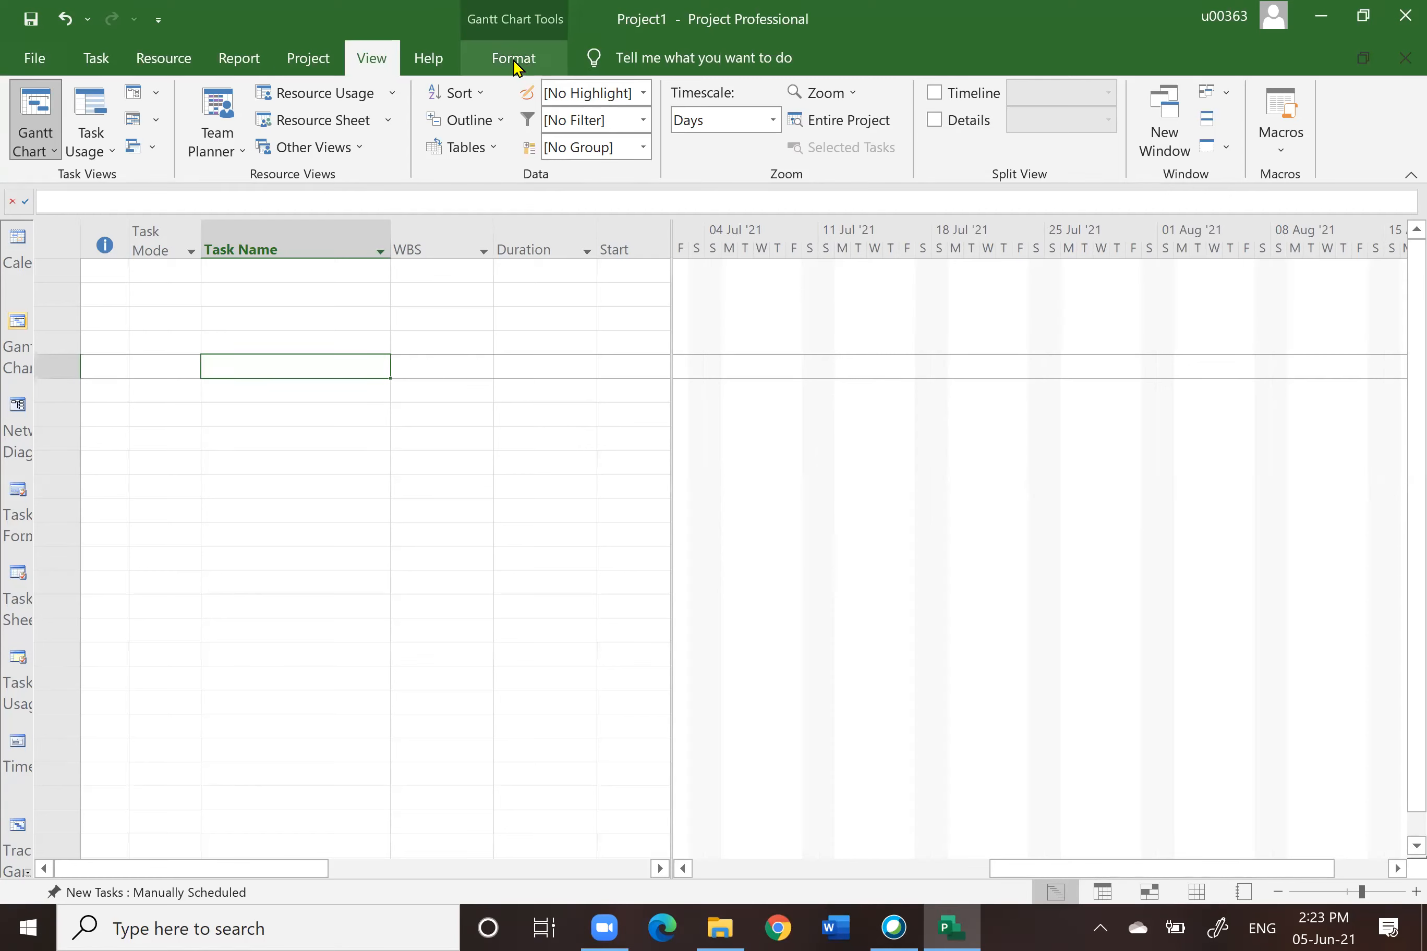
Step: Open the File backstage and return to the Task ribbon
left_click(32, 60)
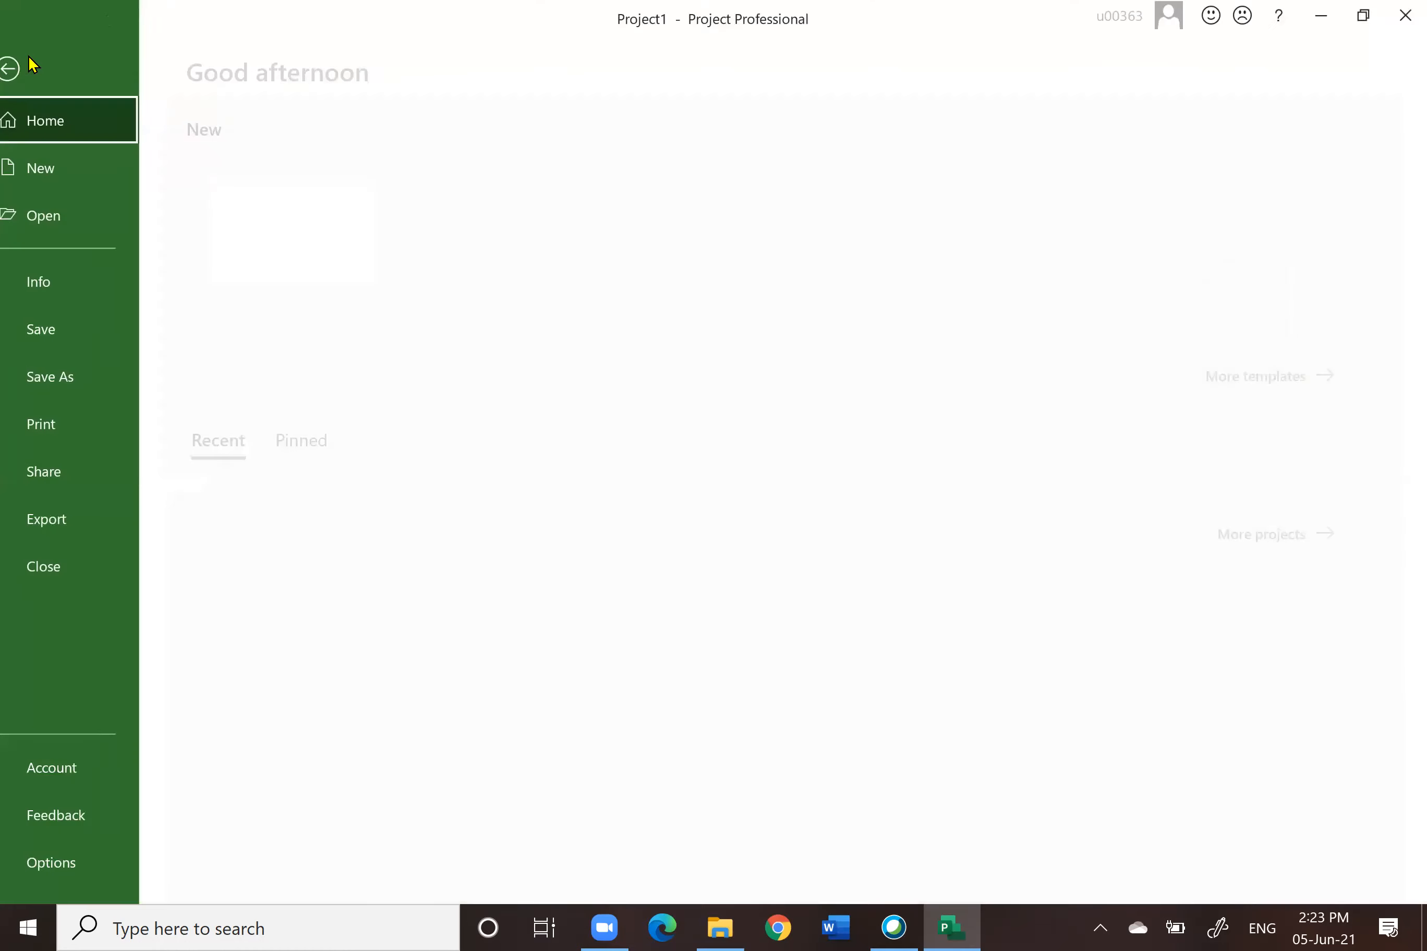
left_click(31, 69)
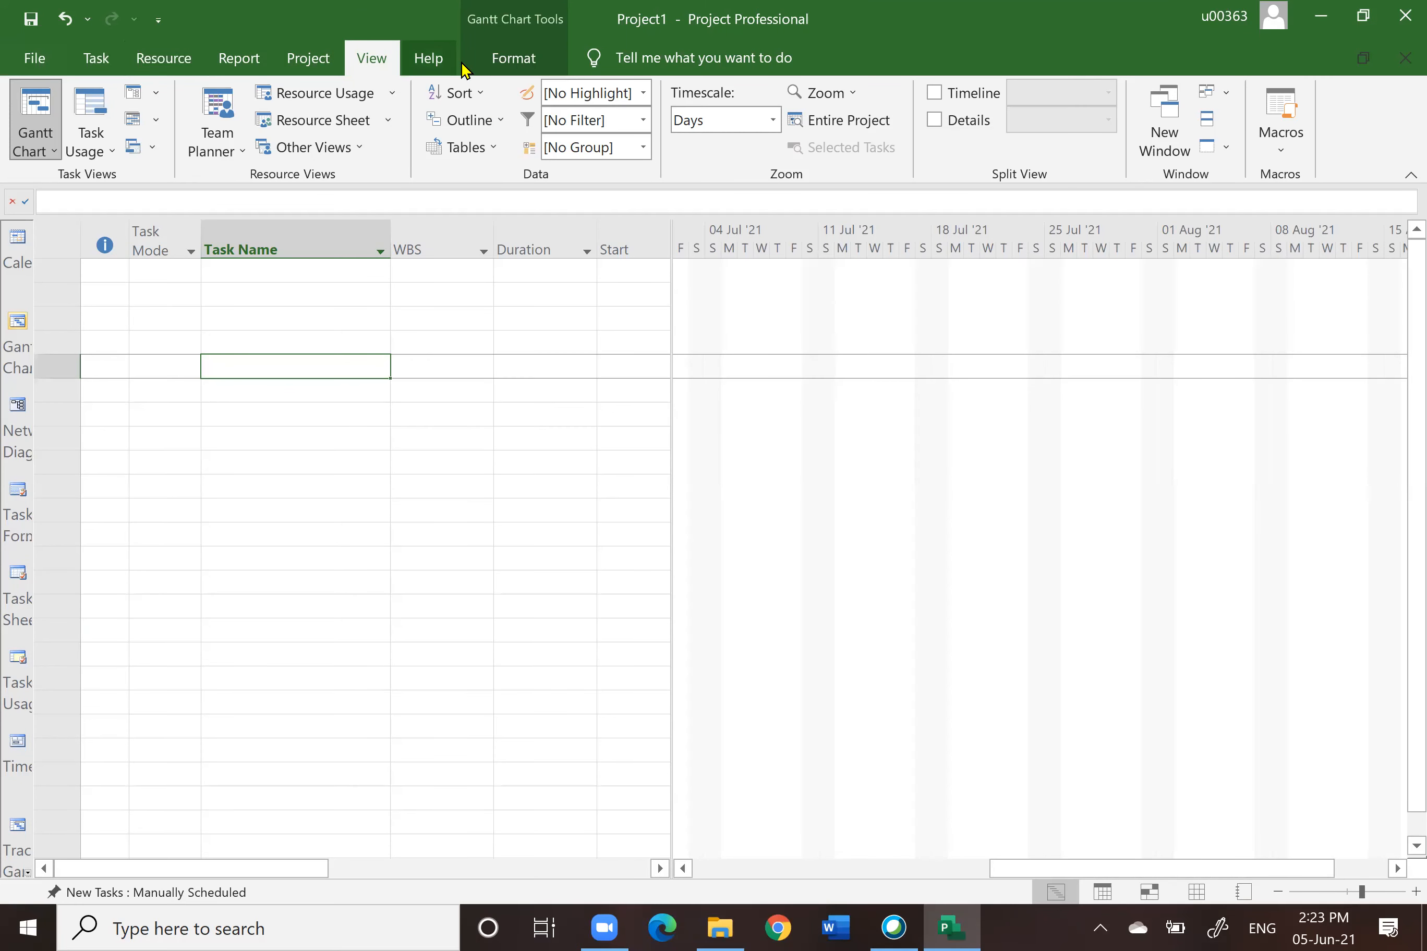
left_click(98, 61)
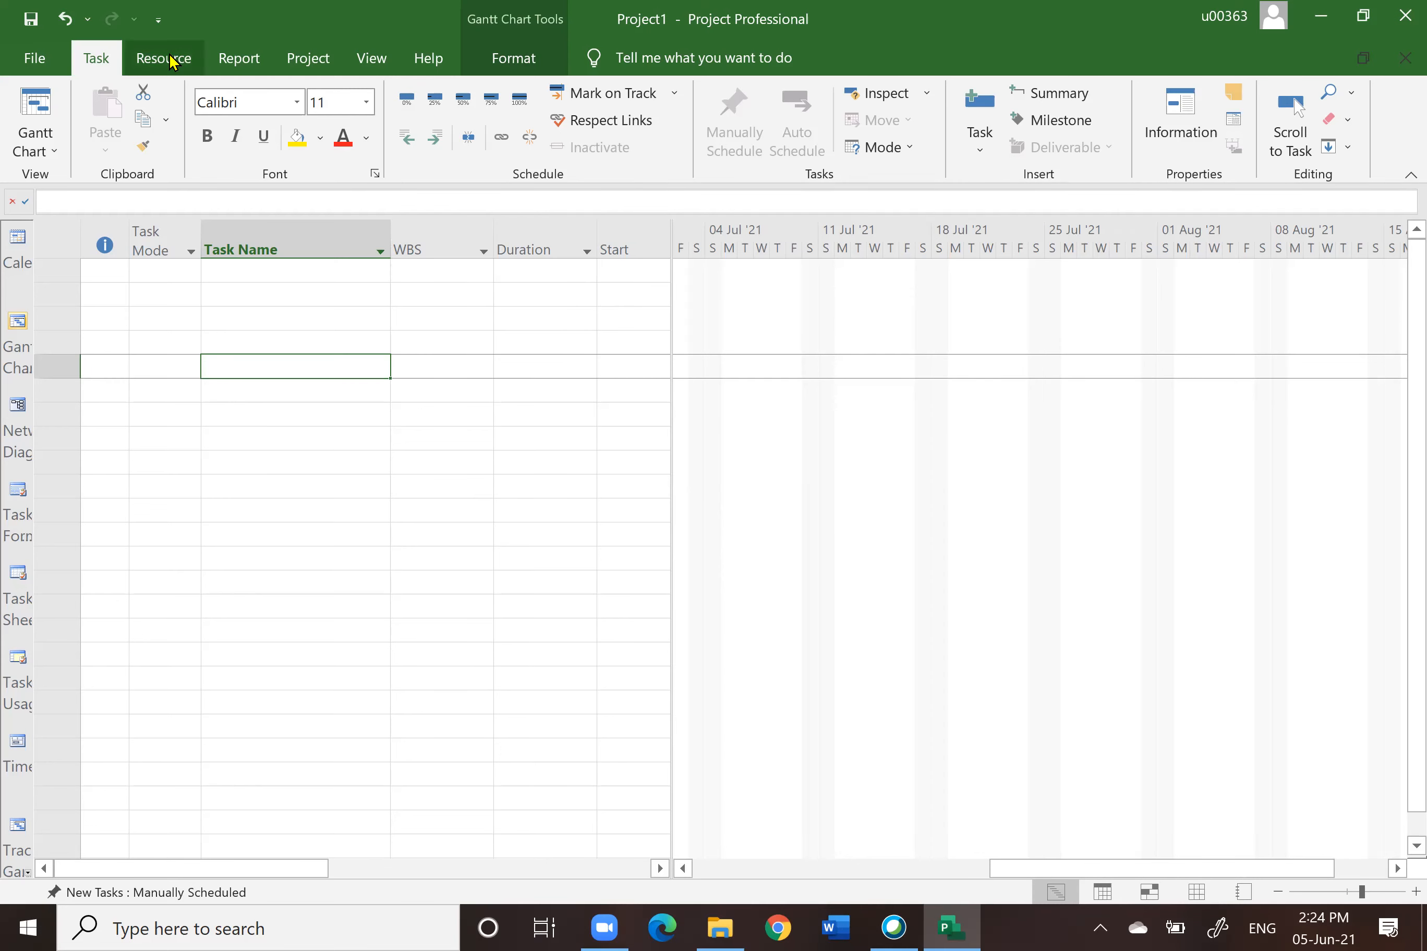
Step: Try to close the program and cancel the save prompt
key("alt+F4")
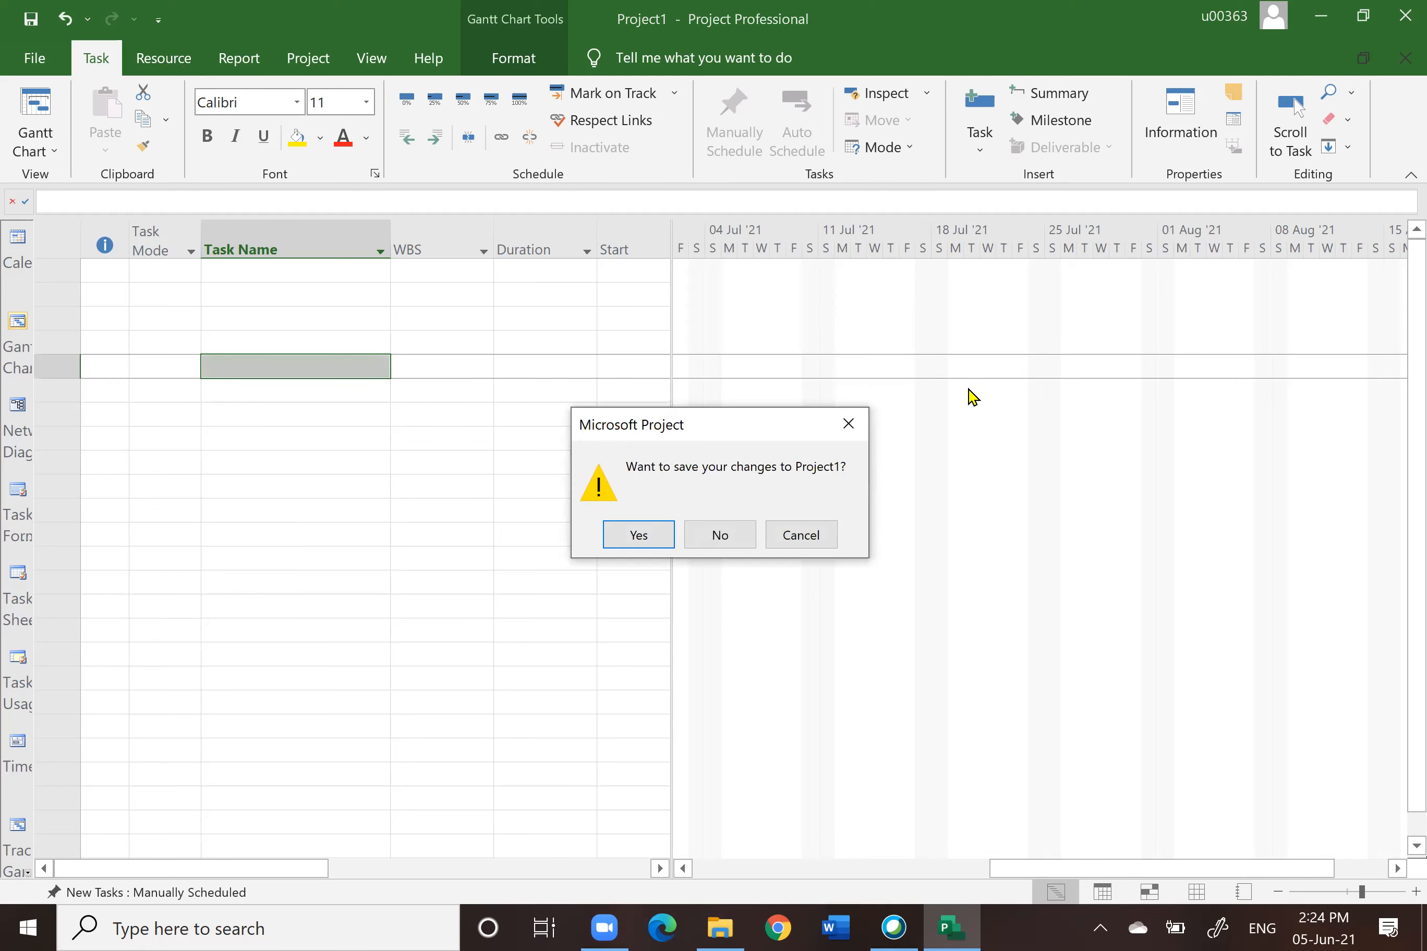
left_click(803, 537)
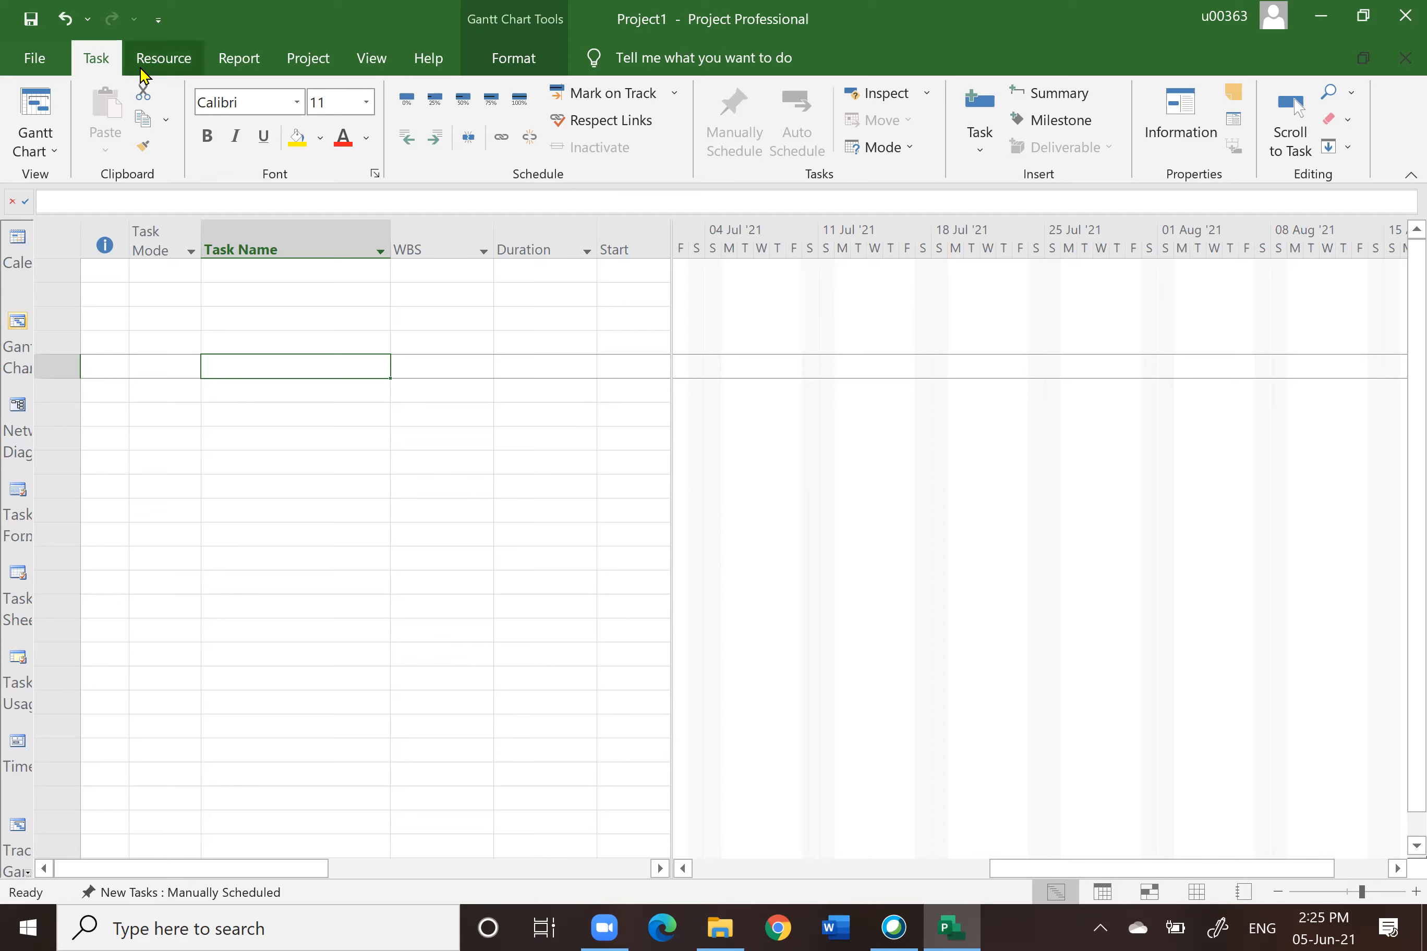
Step: Browse the commands on the Resource, Report and Project ribbon tabs
left_click(157, 62)
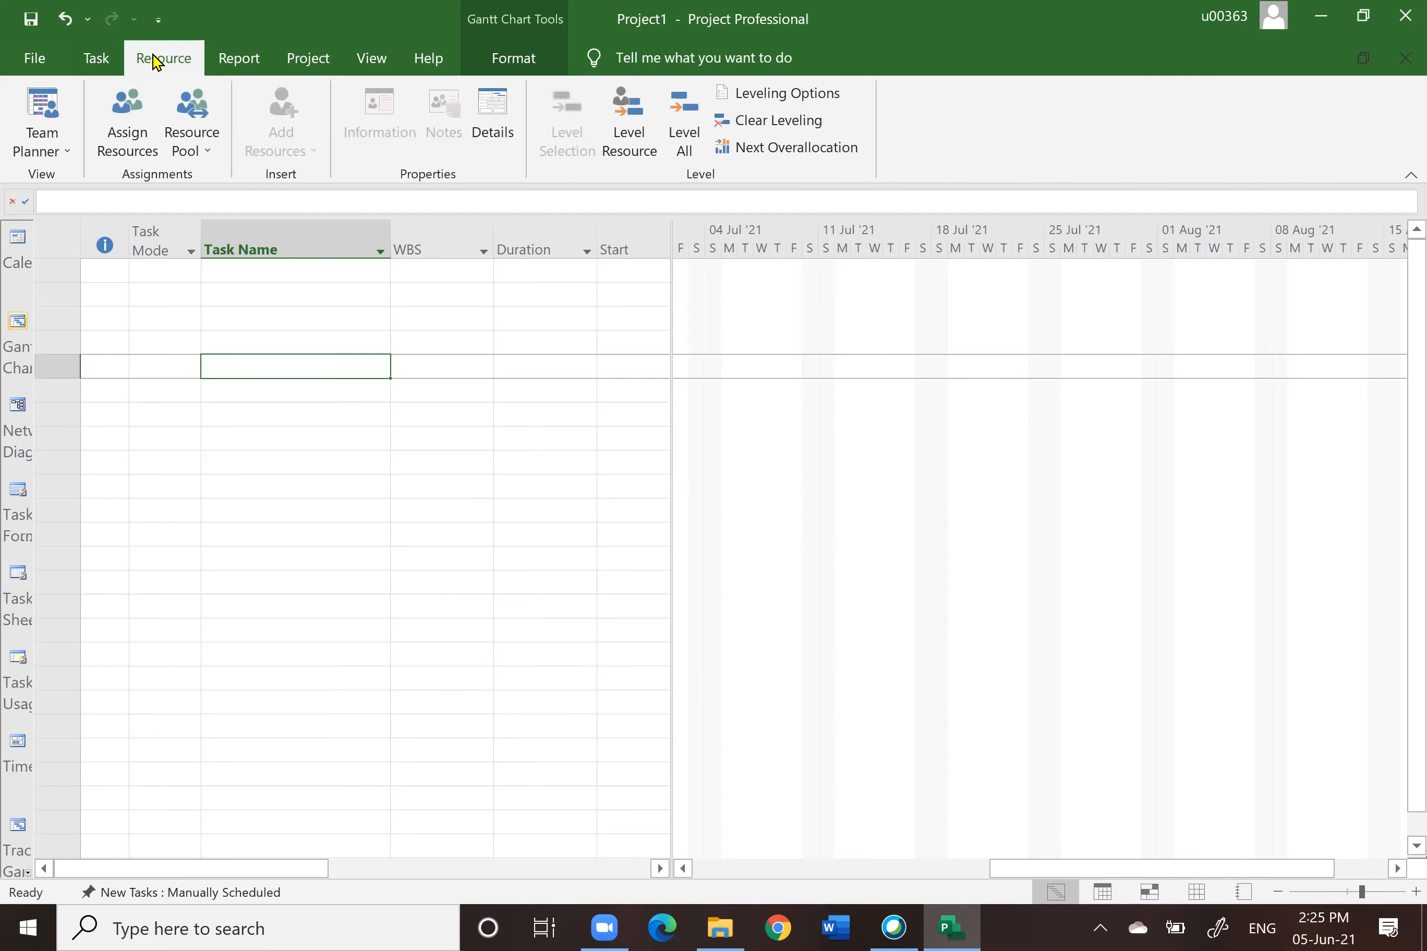
left_click(93, 61)
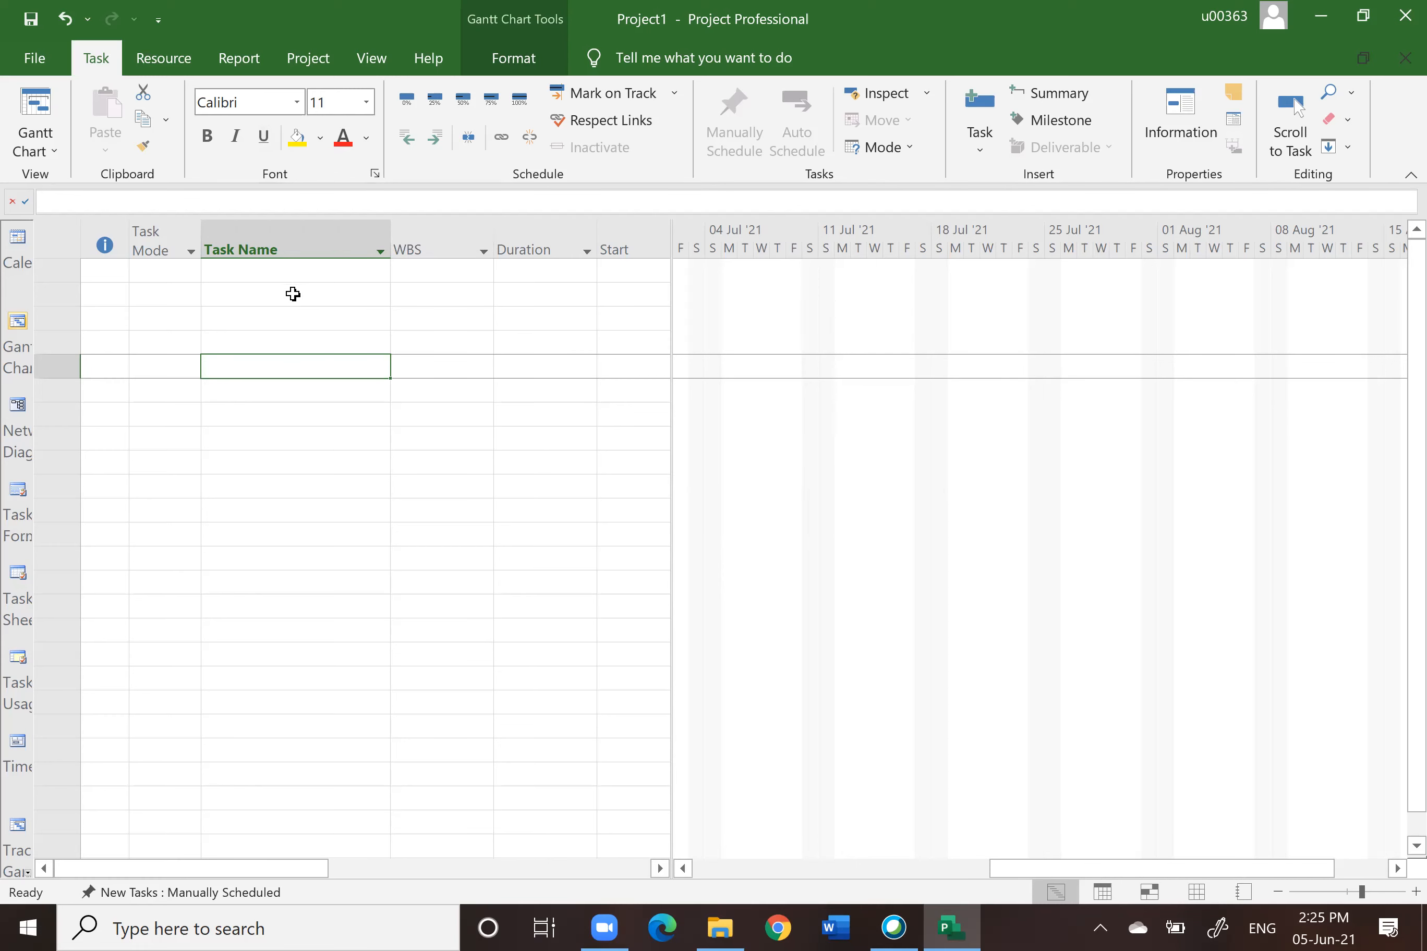
left_click(158, 59)
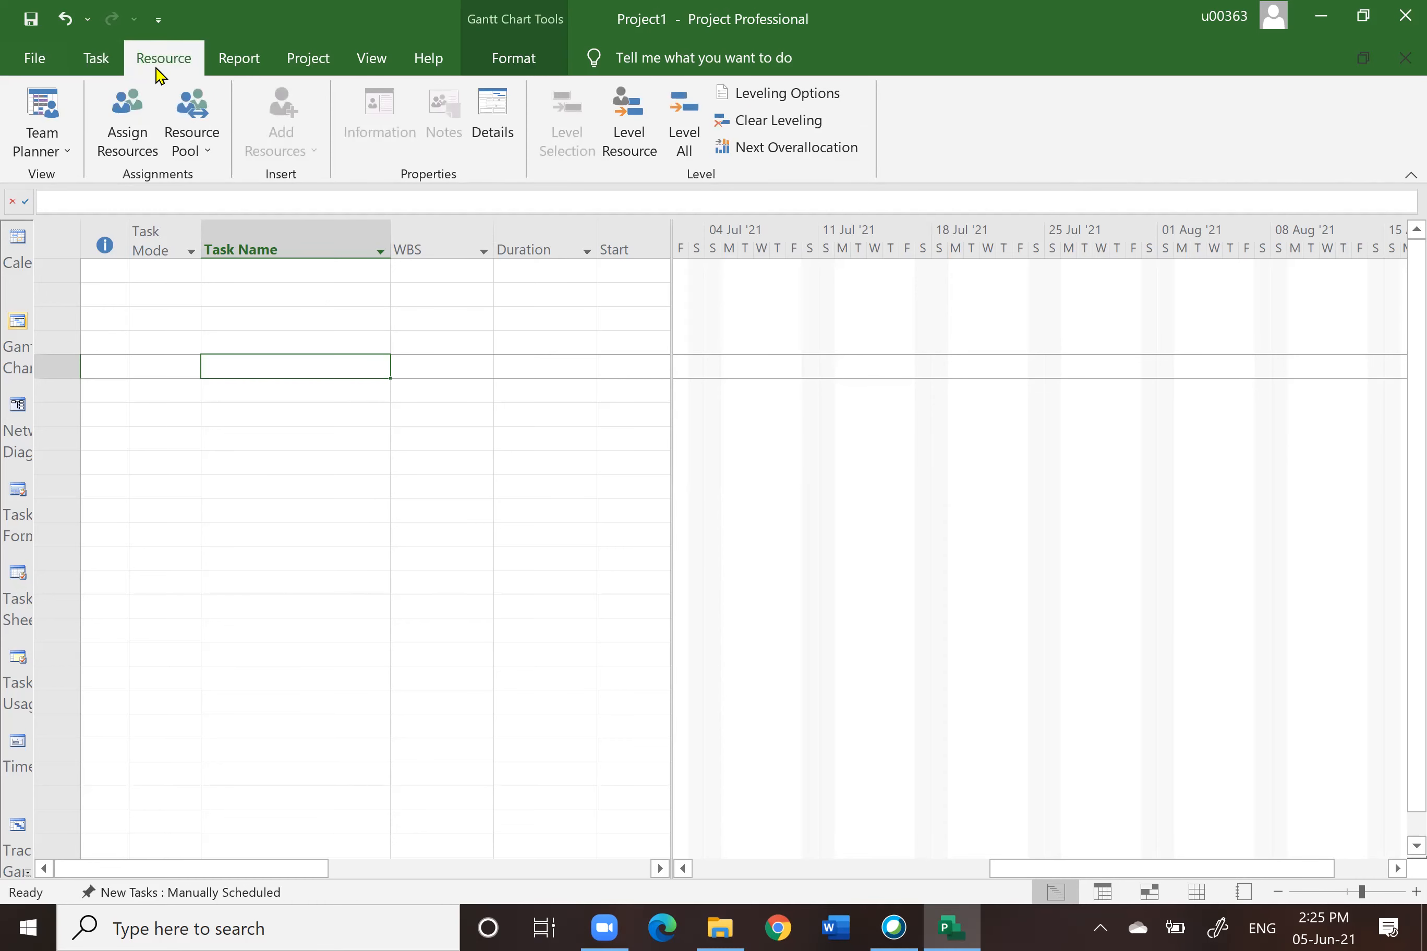
left_click(122, 119)
left_click(249, 62)
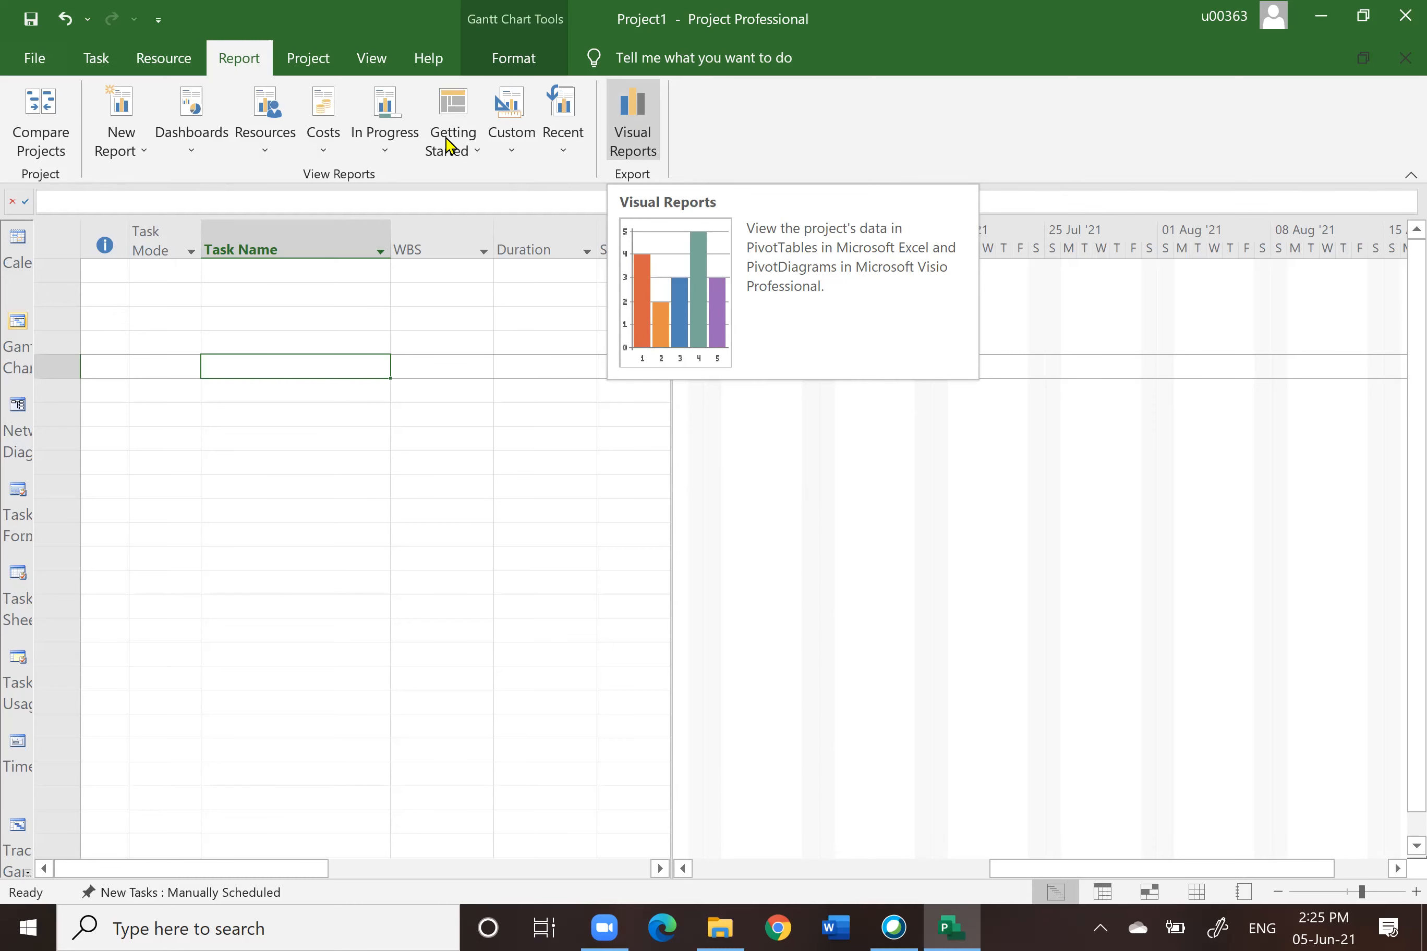
left_click(307, 59)
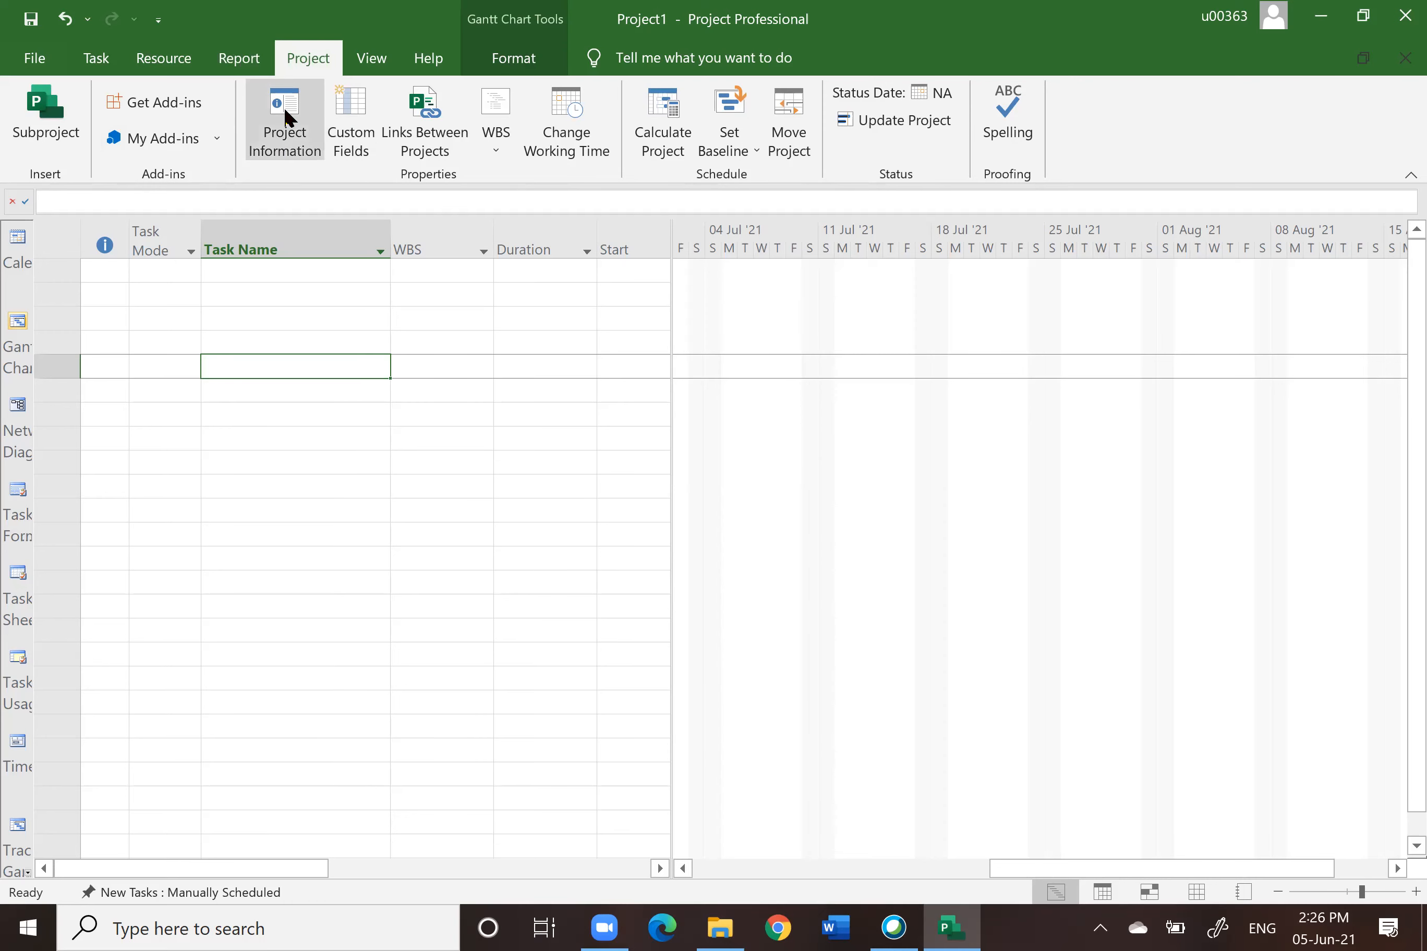
Step: Open the Project Information dialog and close it without changes
left_click(291, 120)
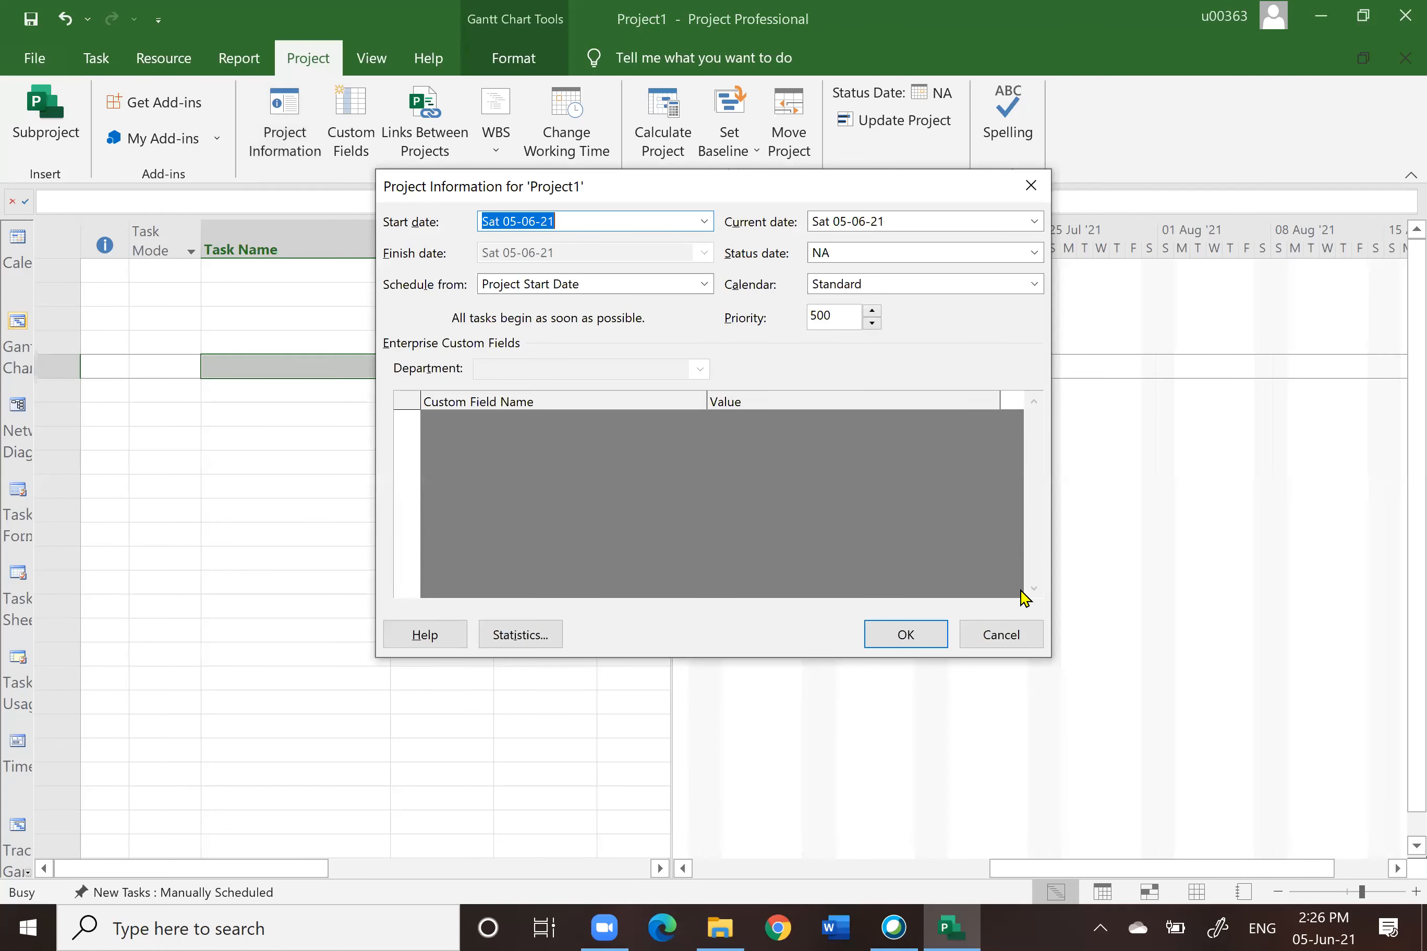
left_click(999, 634)
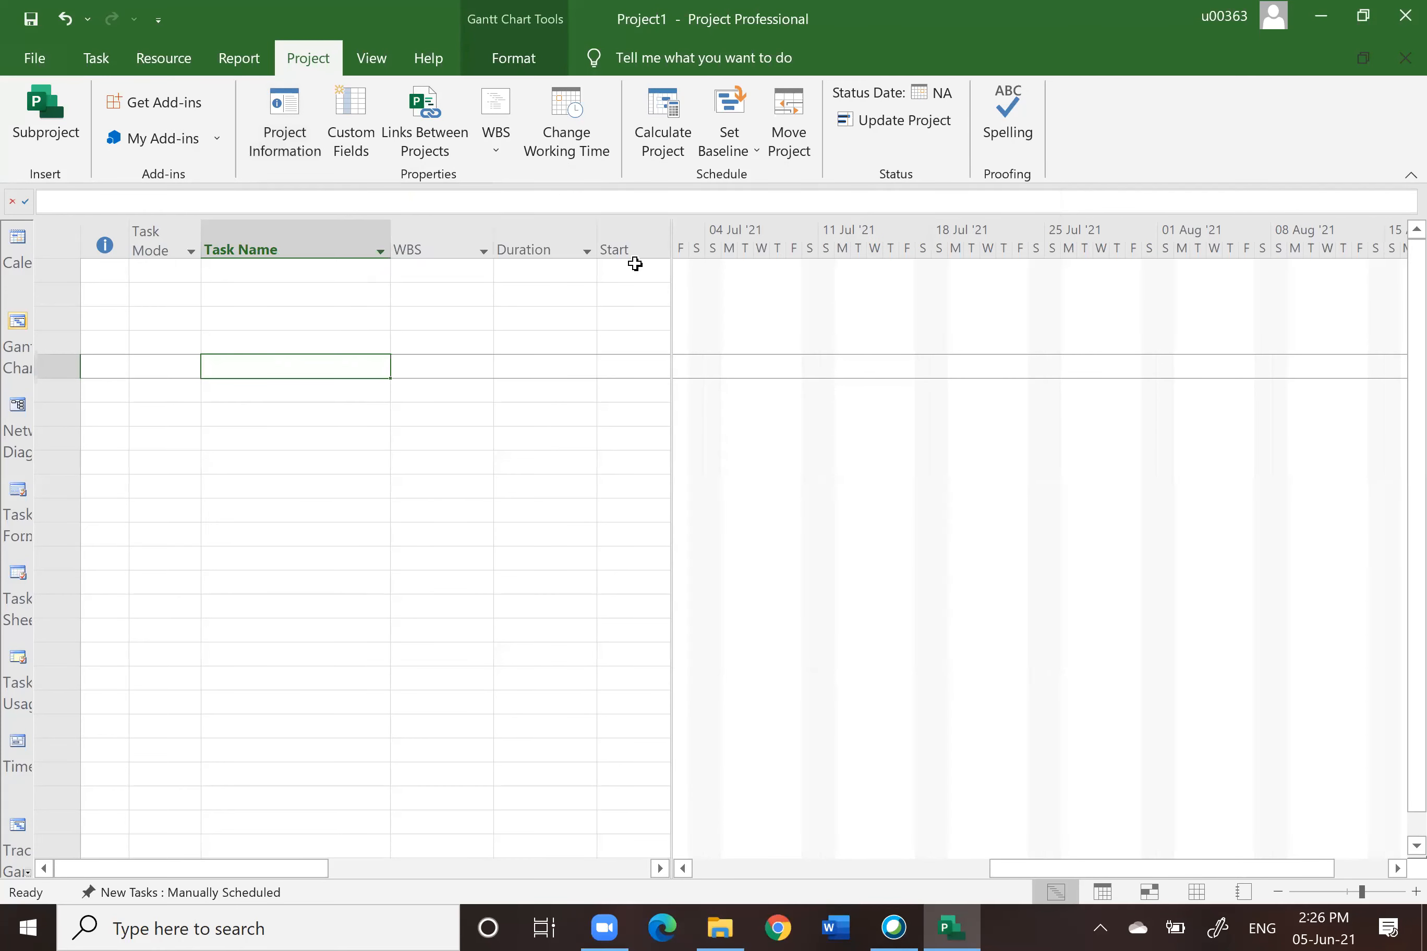
Step: Widen the task table pane to reveal the Finish and Predecessors columns, then select the Start column
left_click(613, 248)
left_click_drag(668, 232, 844, 219)
left_click(742, 234)
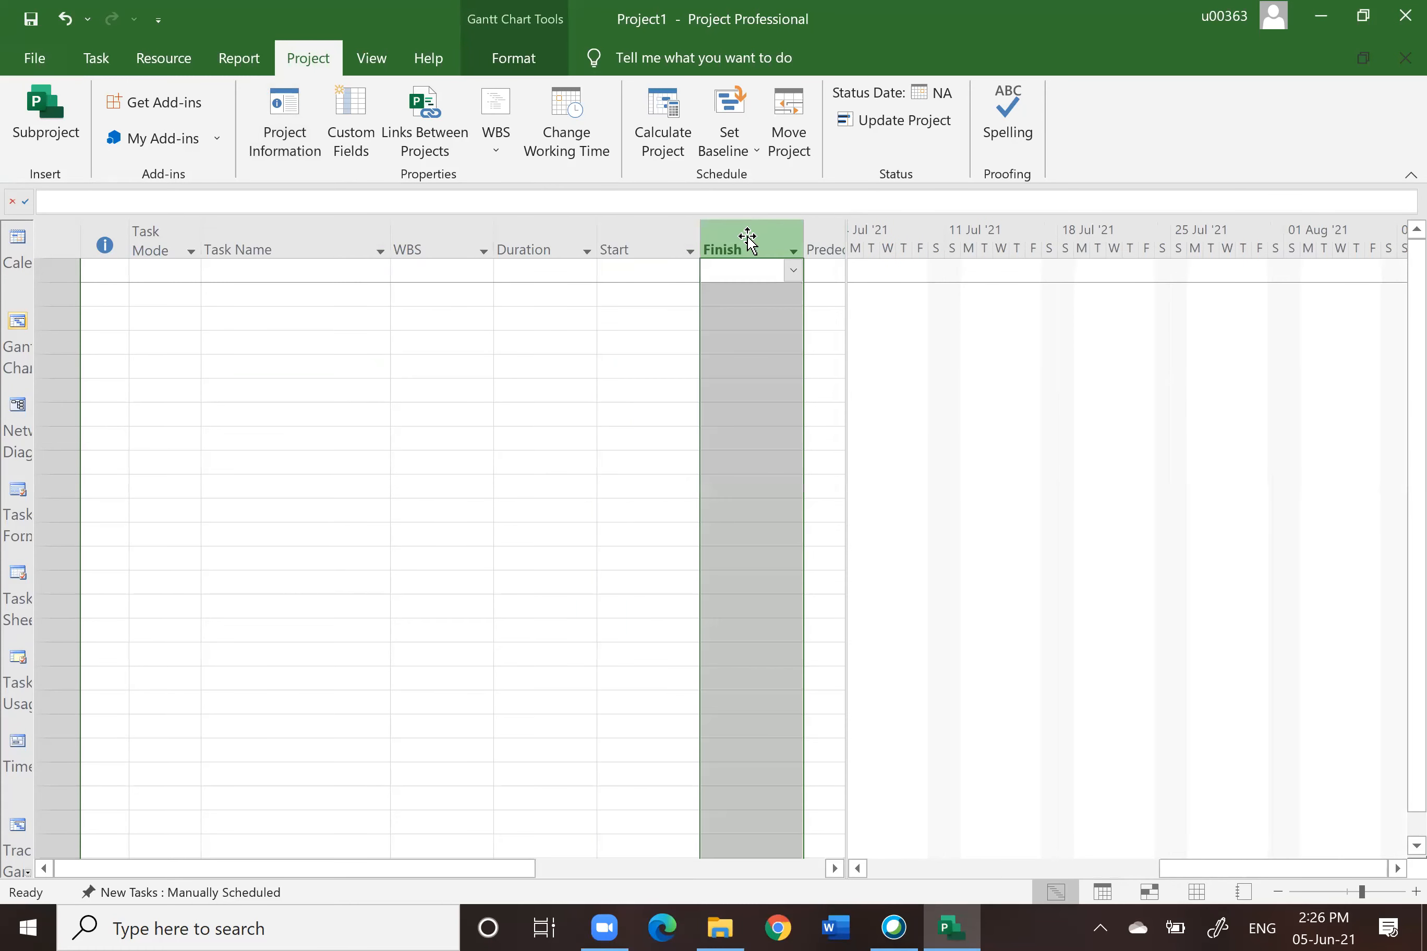
left_click(657, 239)
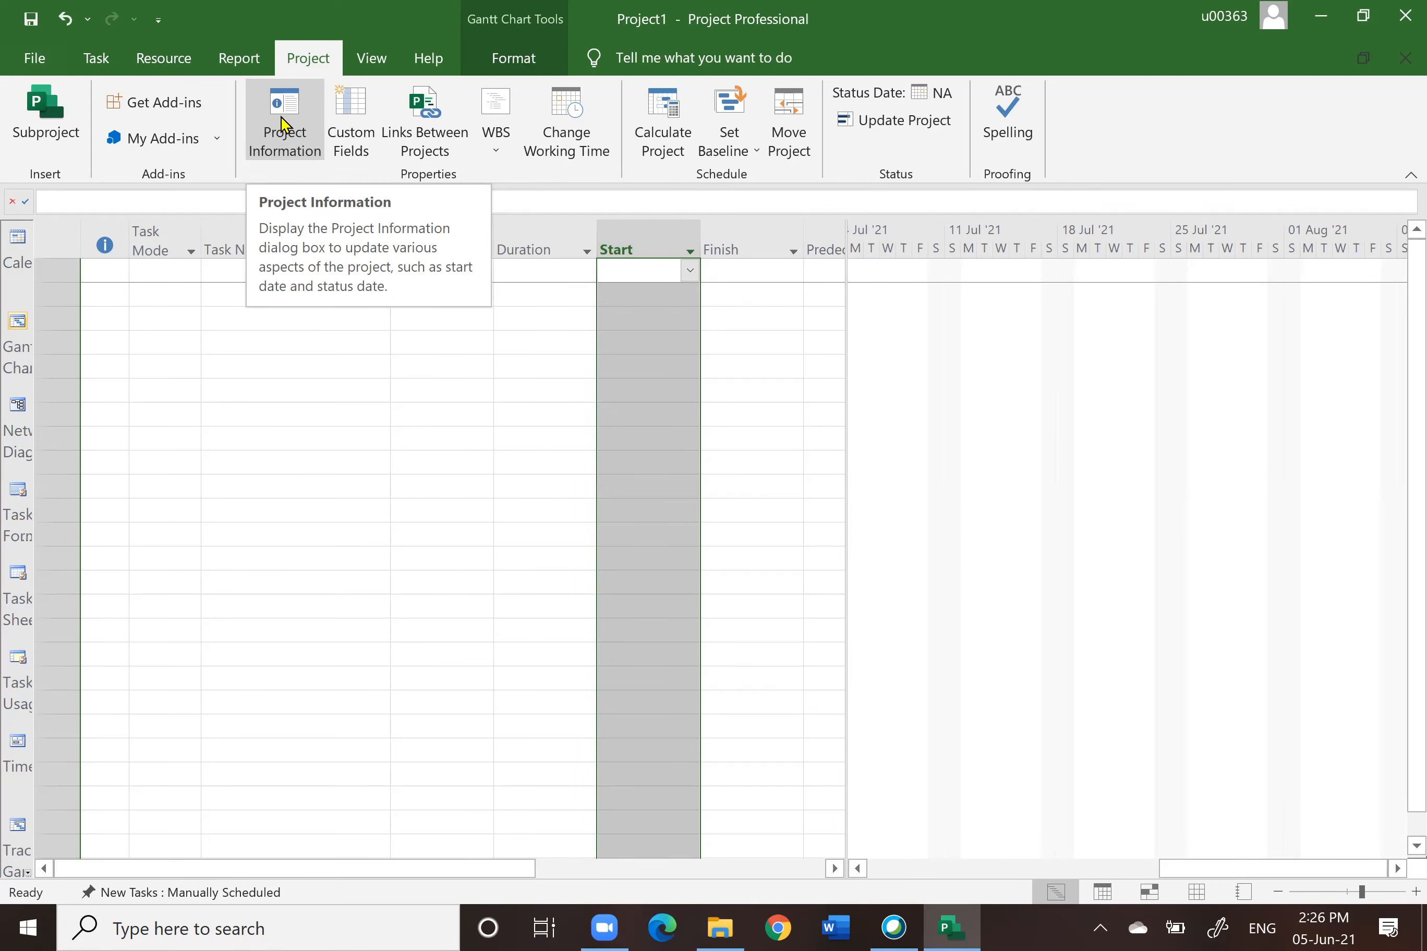
Step: Reopen the Project Information dialog and accept its settings
left_click(285, 125)
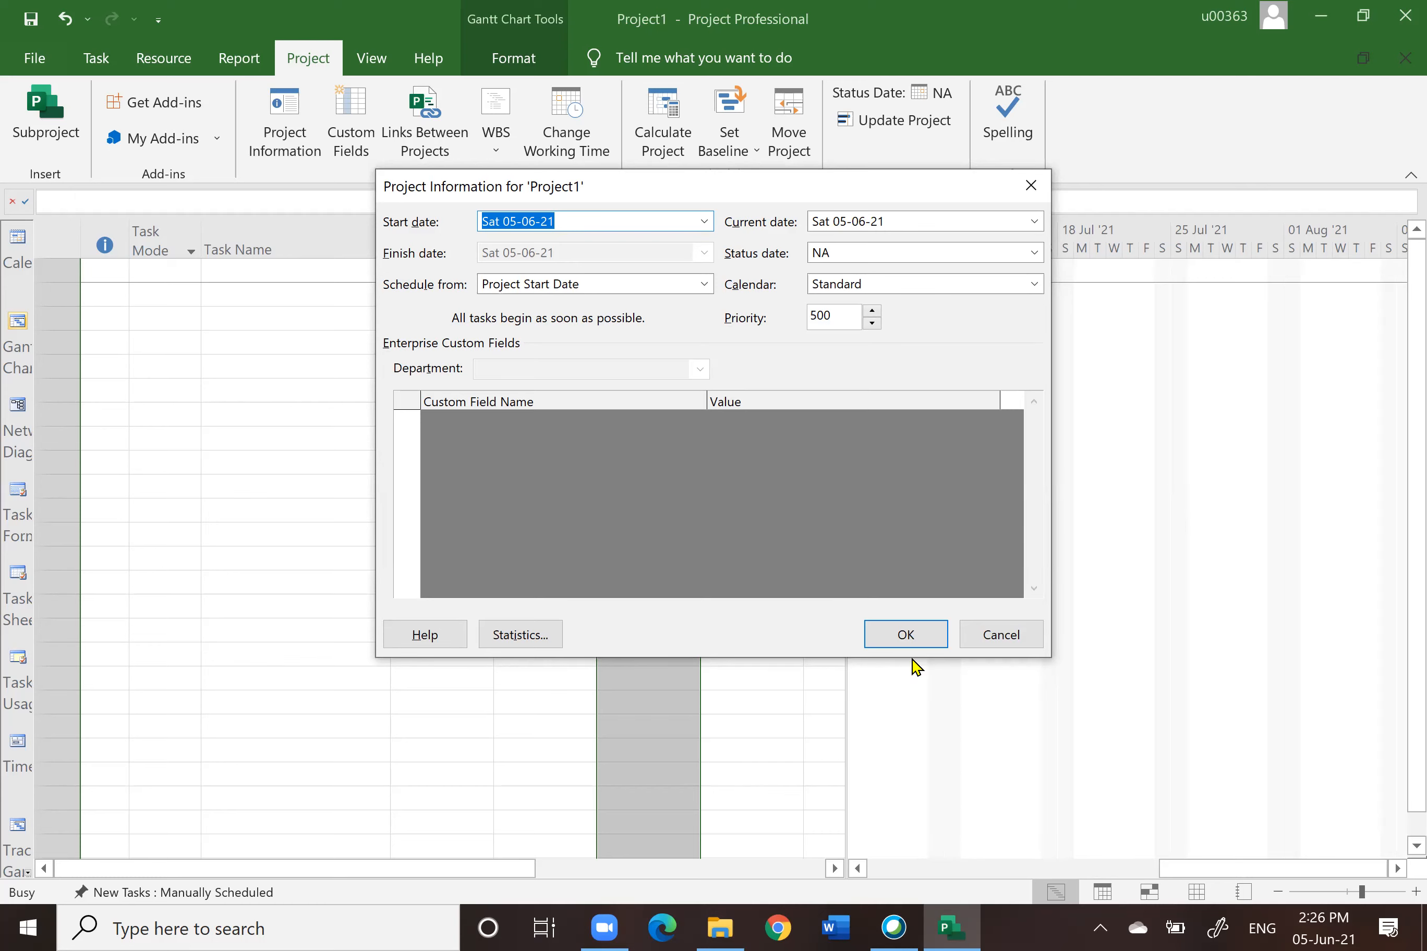
left_click(907, 637)
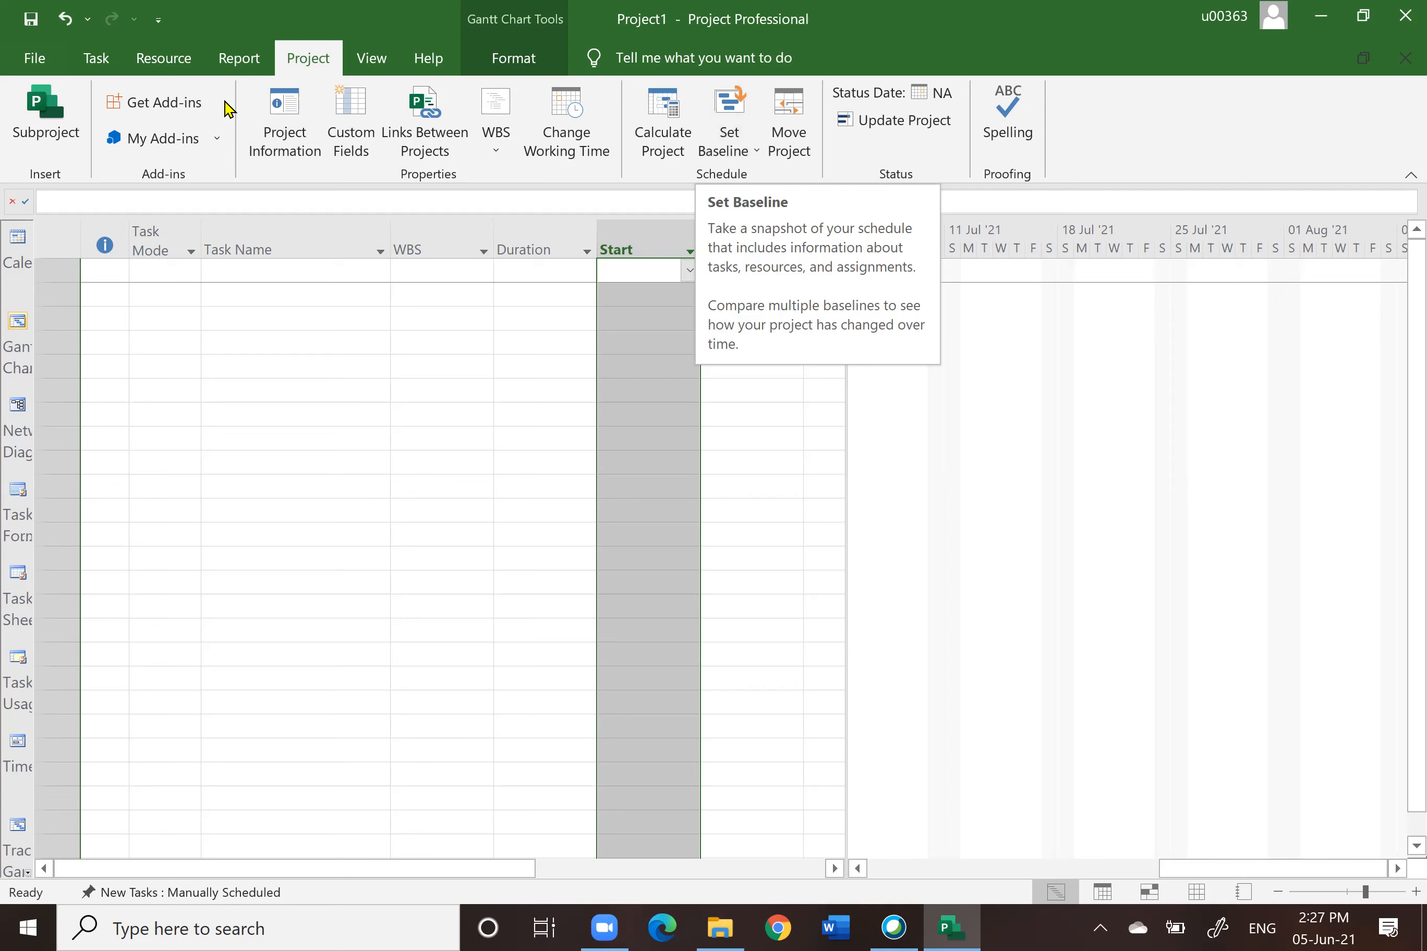
Step: Browse the commands on the View and Format ribbon tabs
left_click(377, 65)
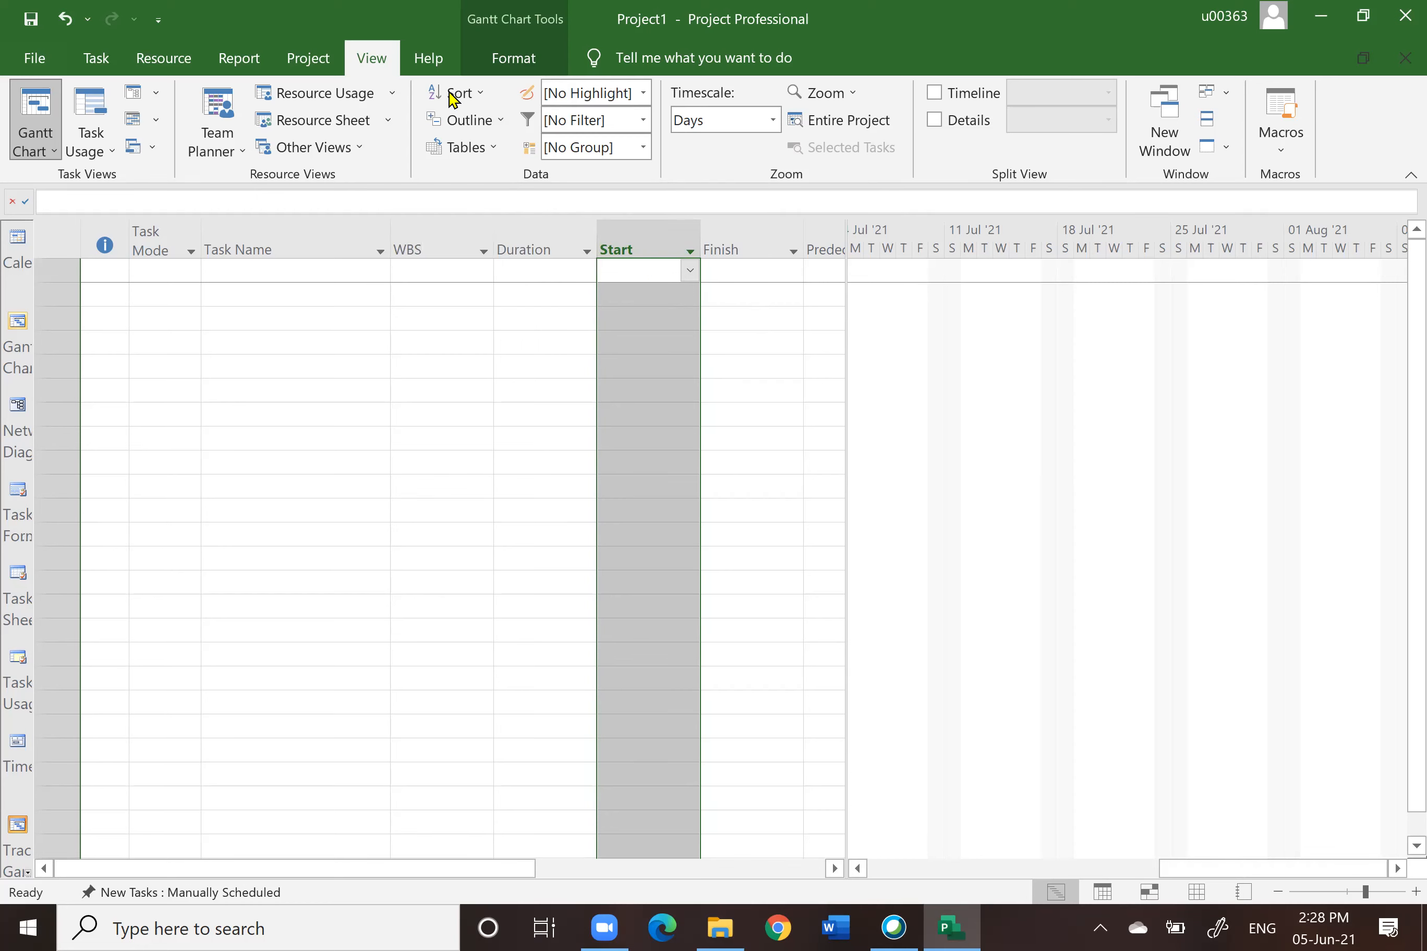
left_click(513, 57)
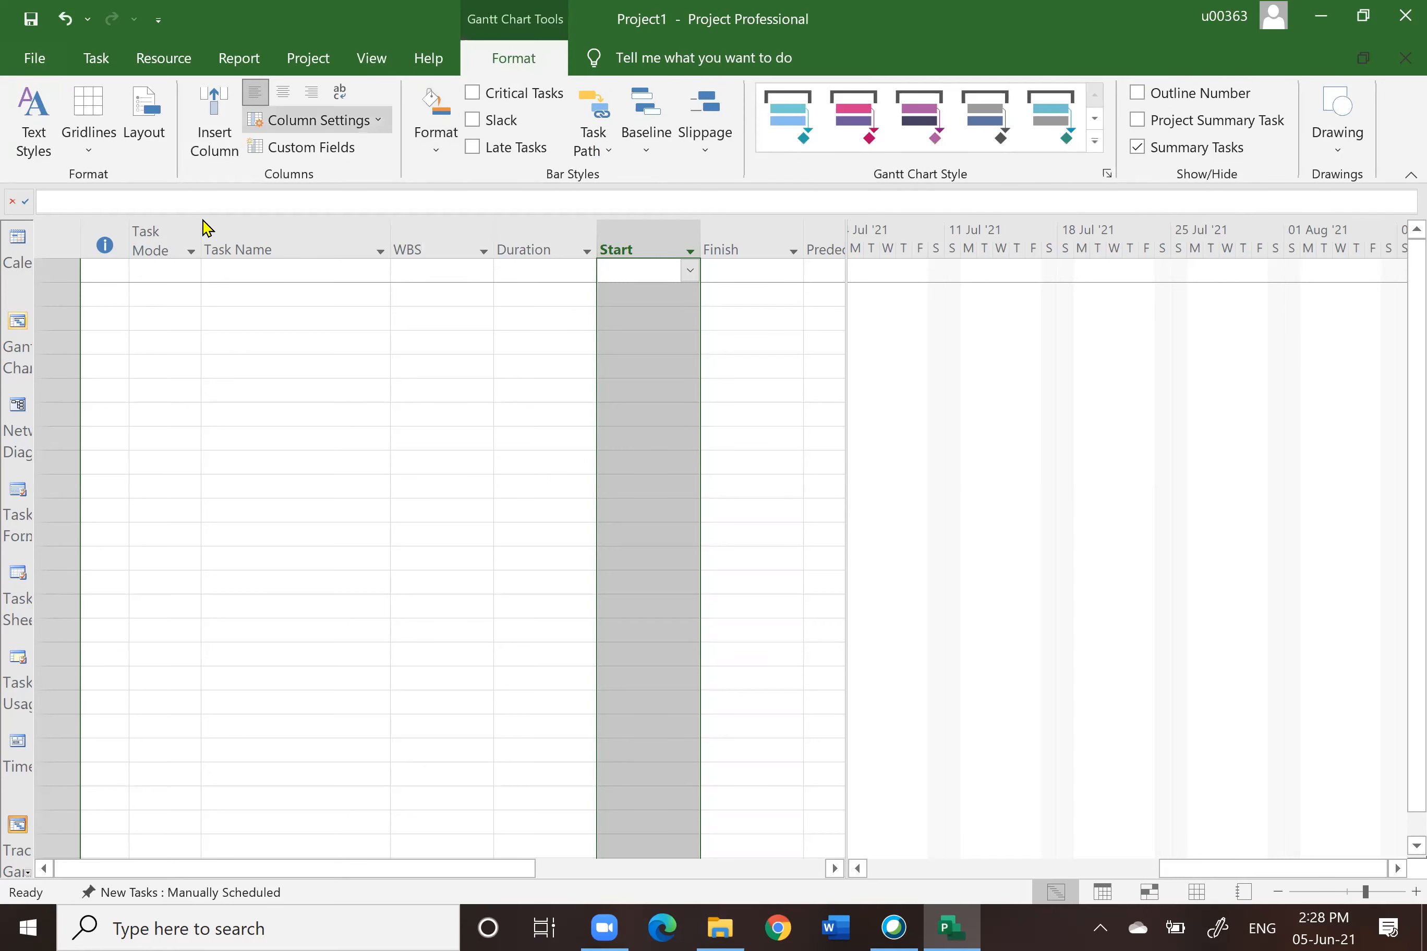
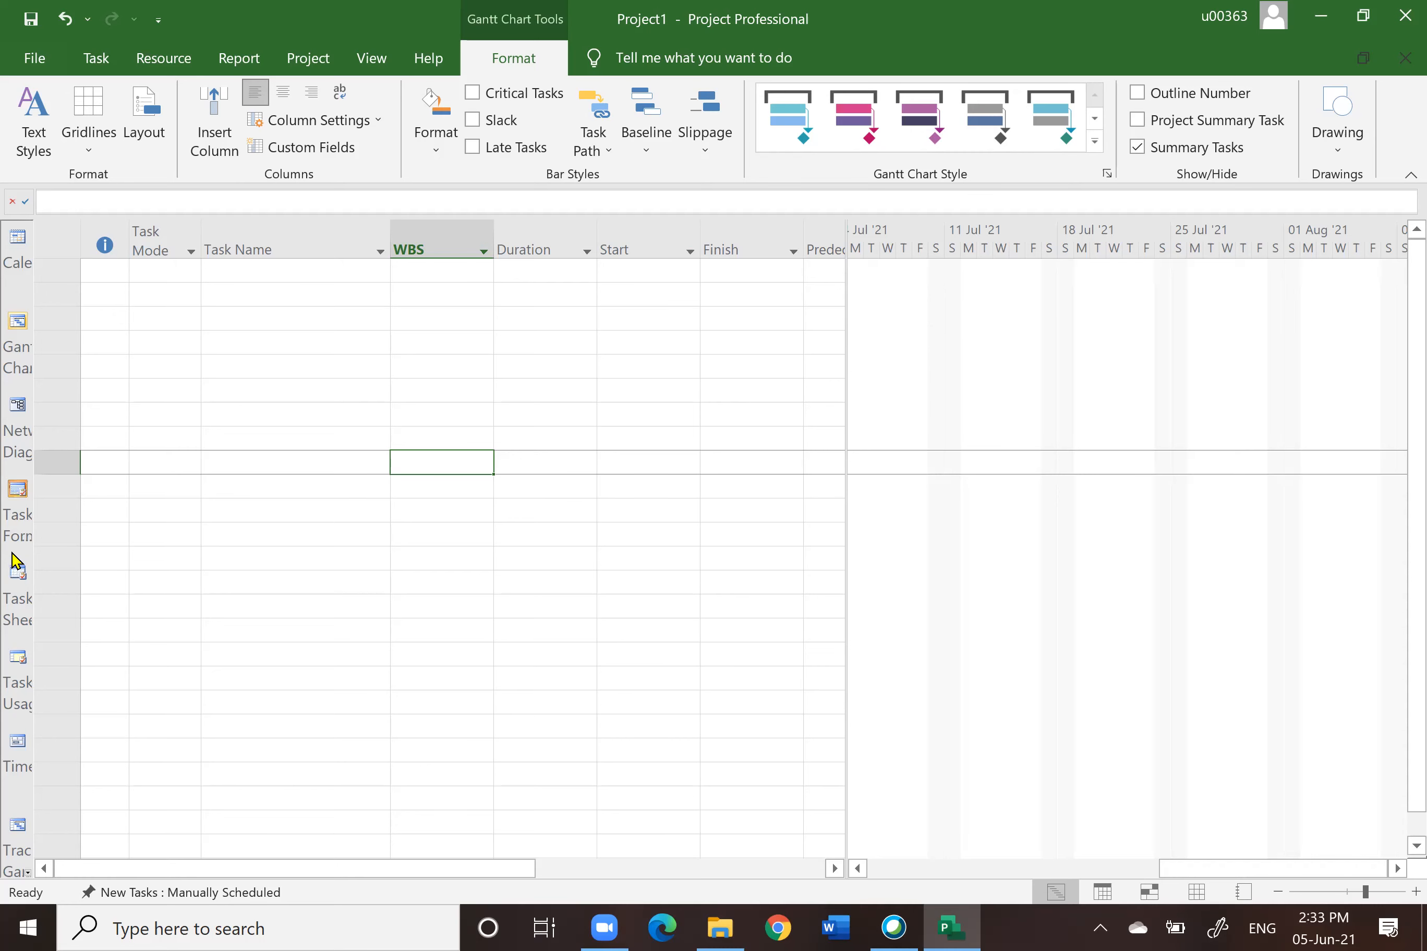
Step: Hide the View Bar along the side of the window
right_click(14, 560)
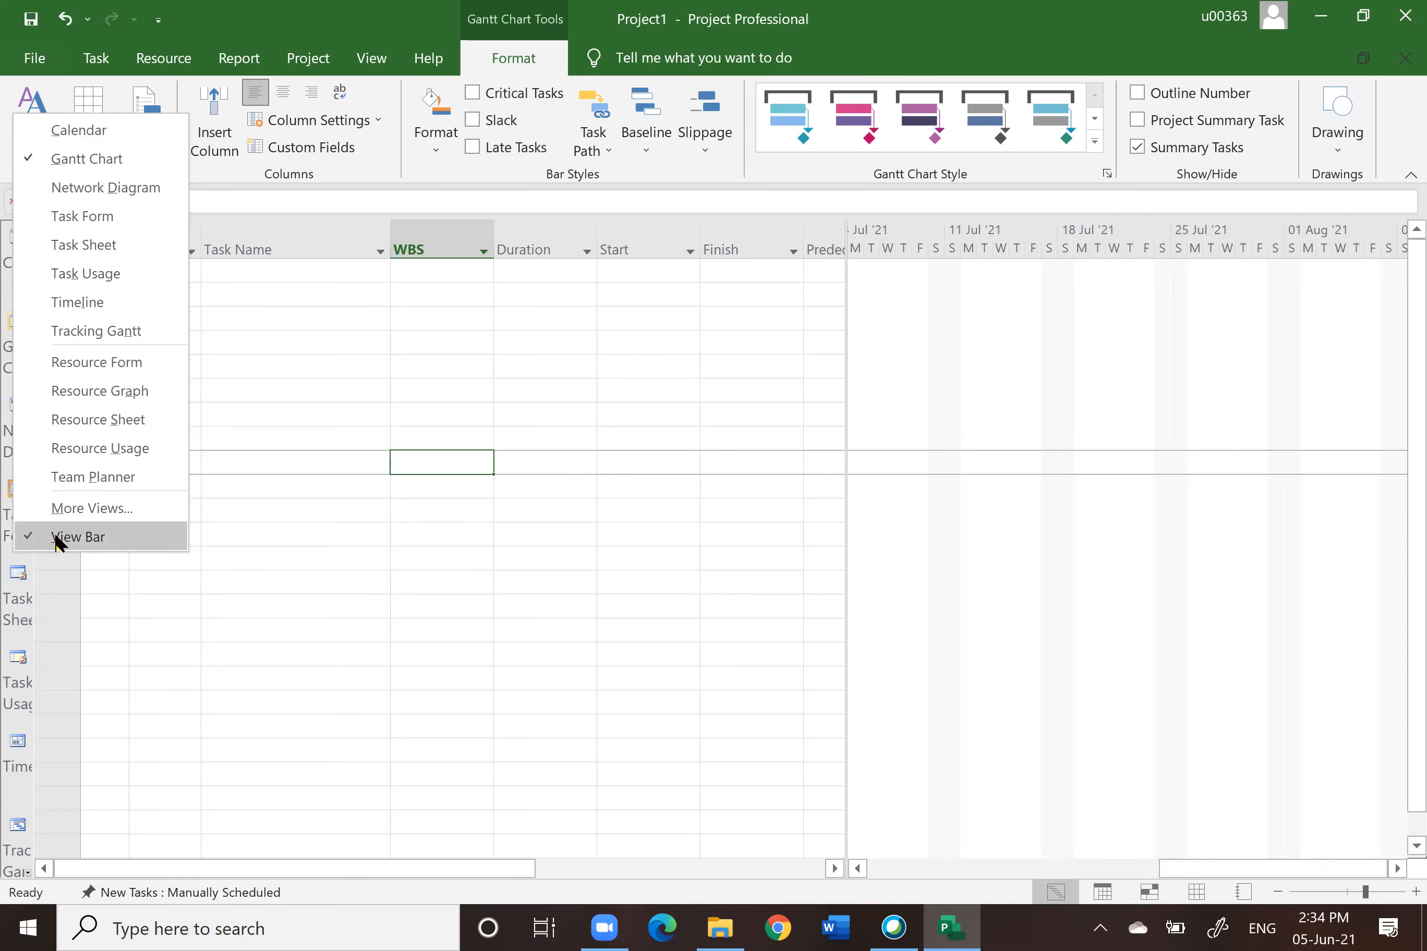
left_click(78, 541)
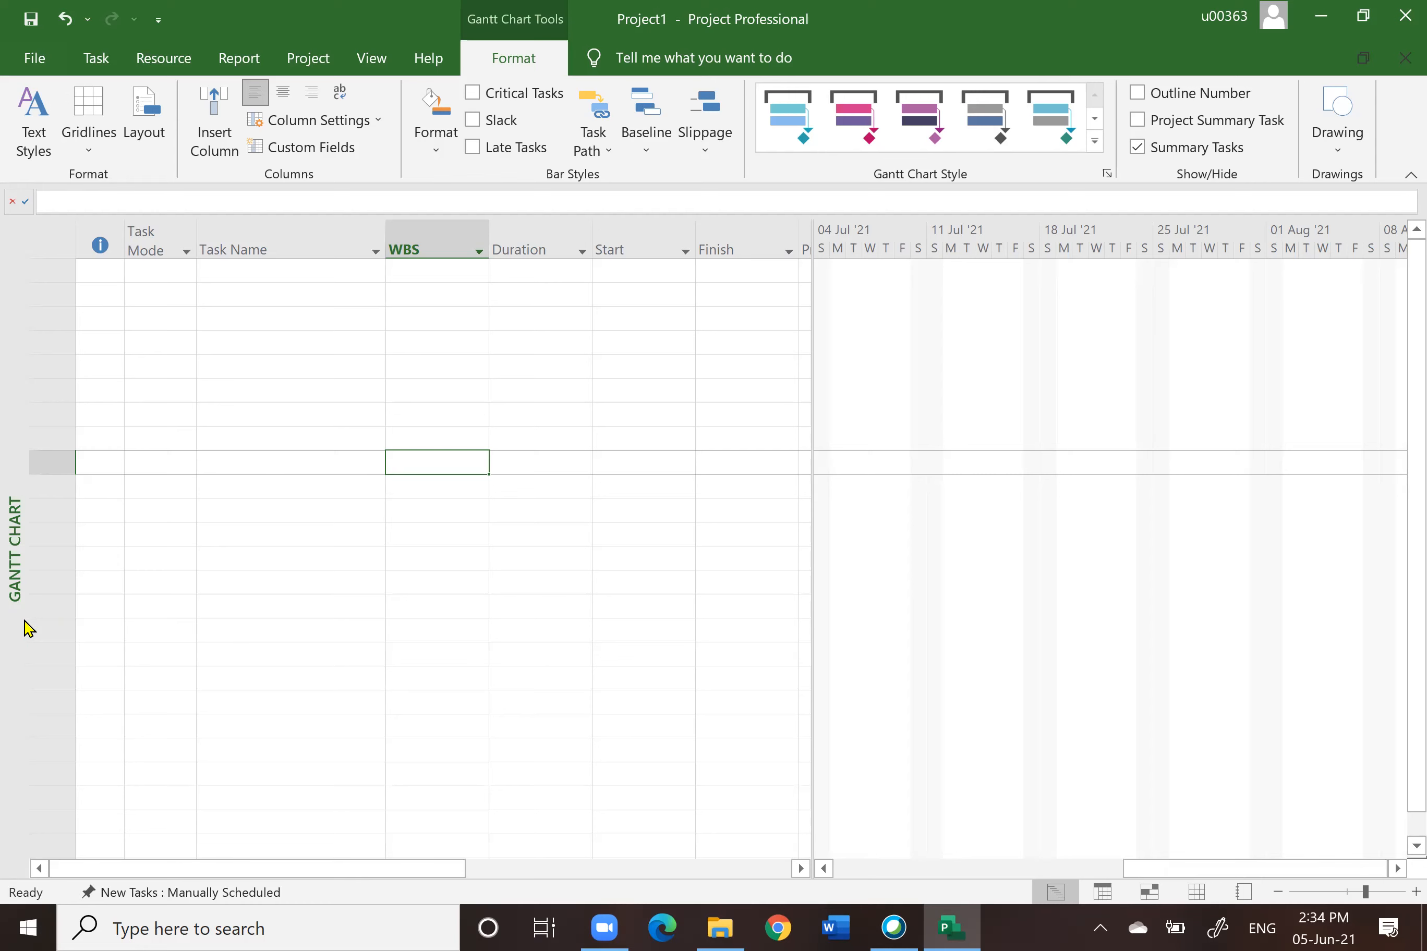
Step: Try to close the project and dismiss the save-changes prompt
key("alt+F4")
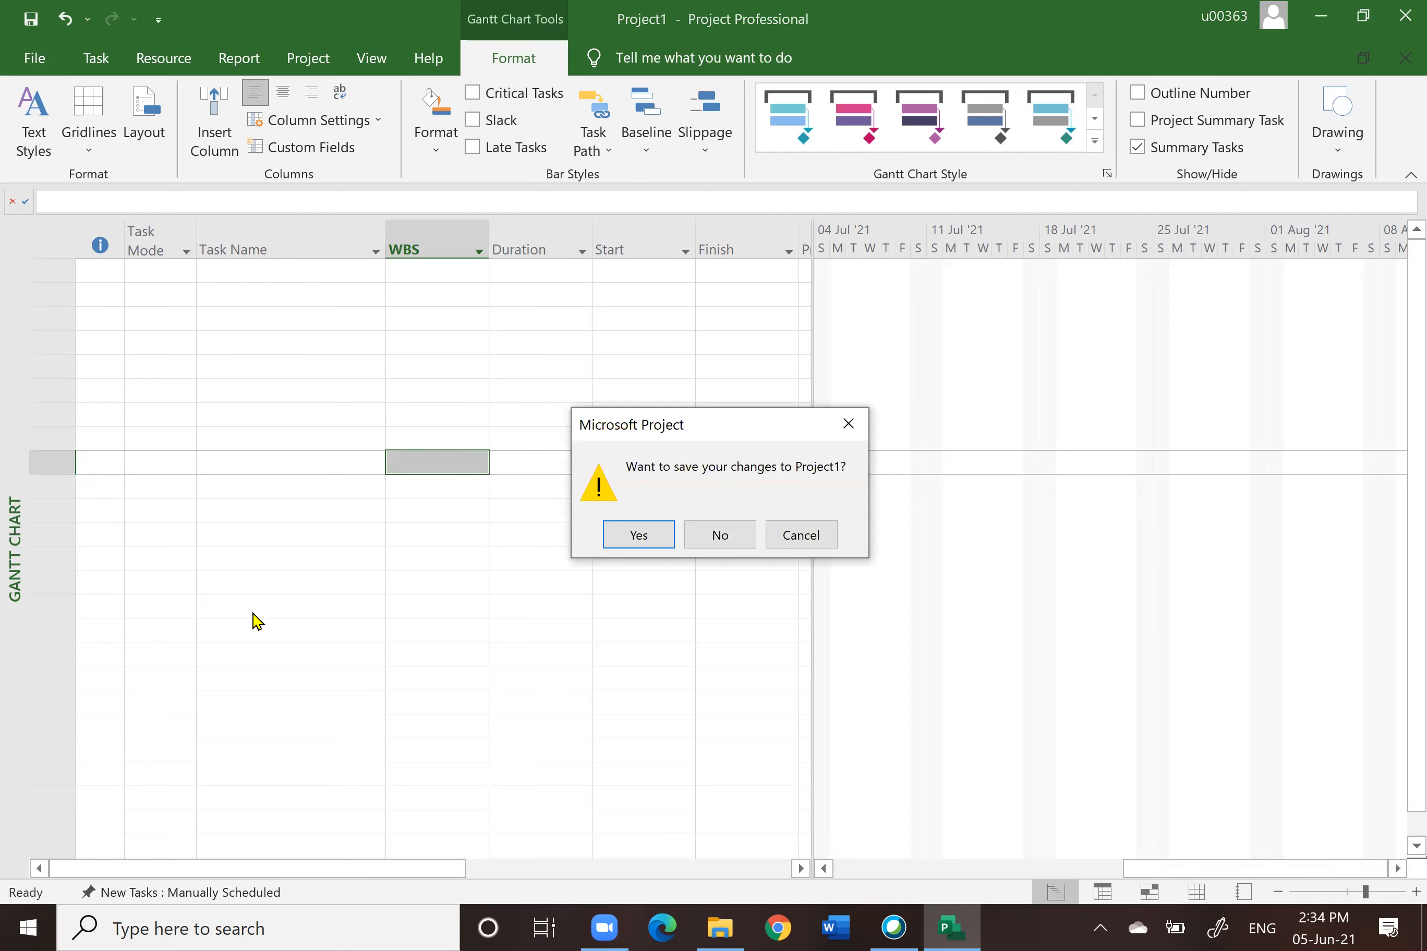
left_click(702, 540)
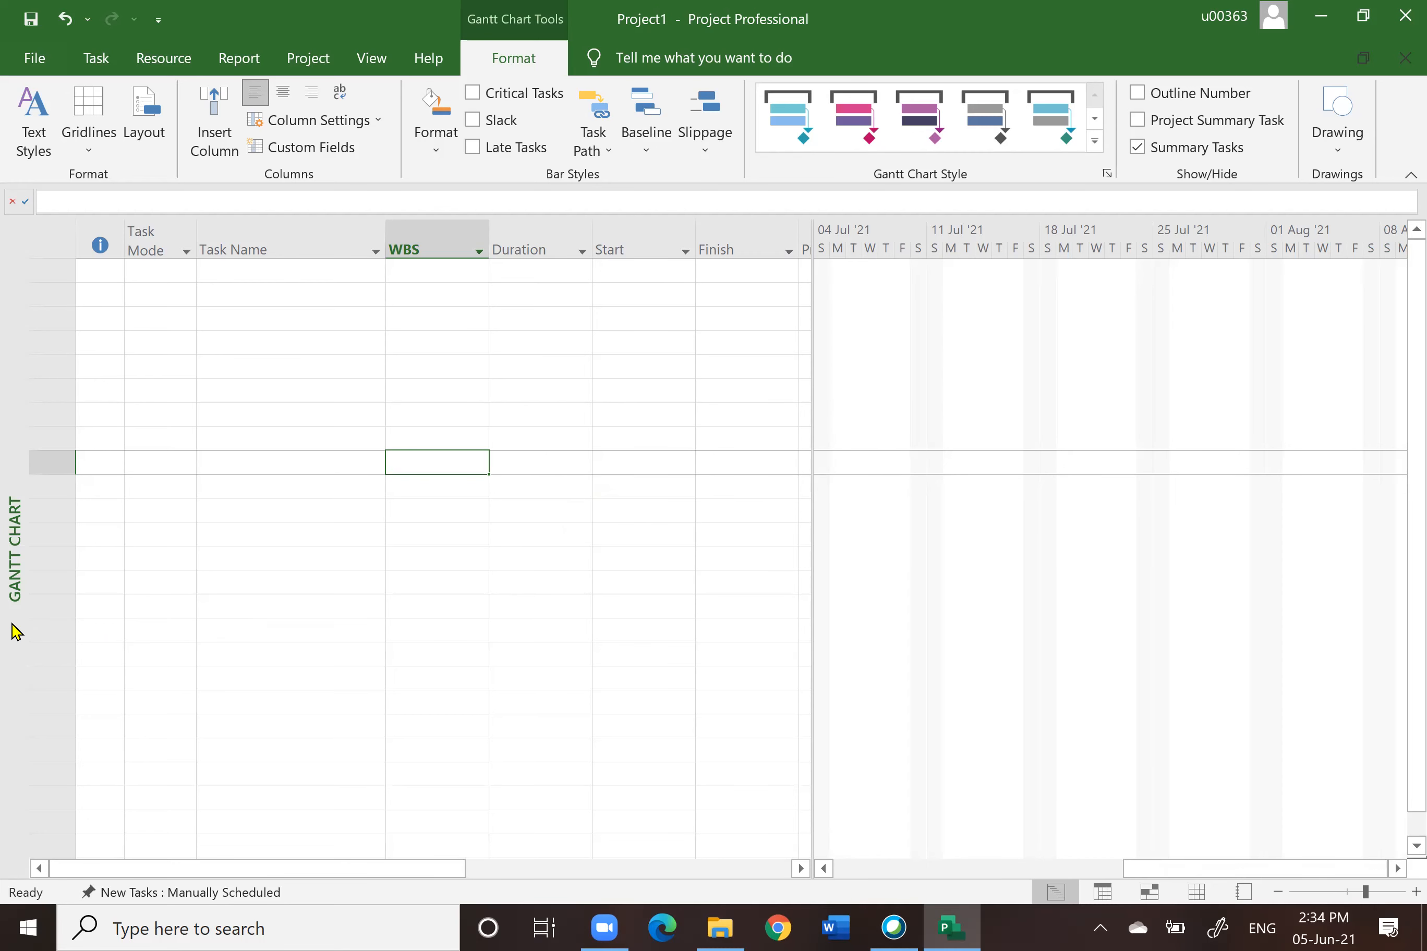
Step: Show the View Bar again
right_click(10, 654)
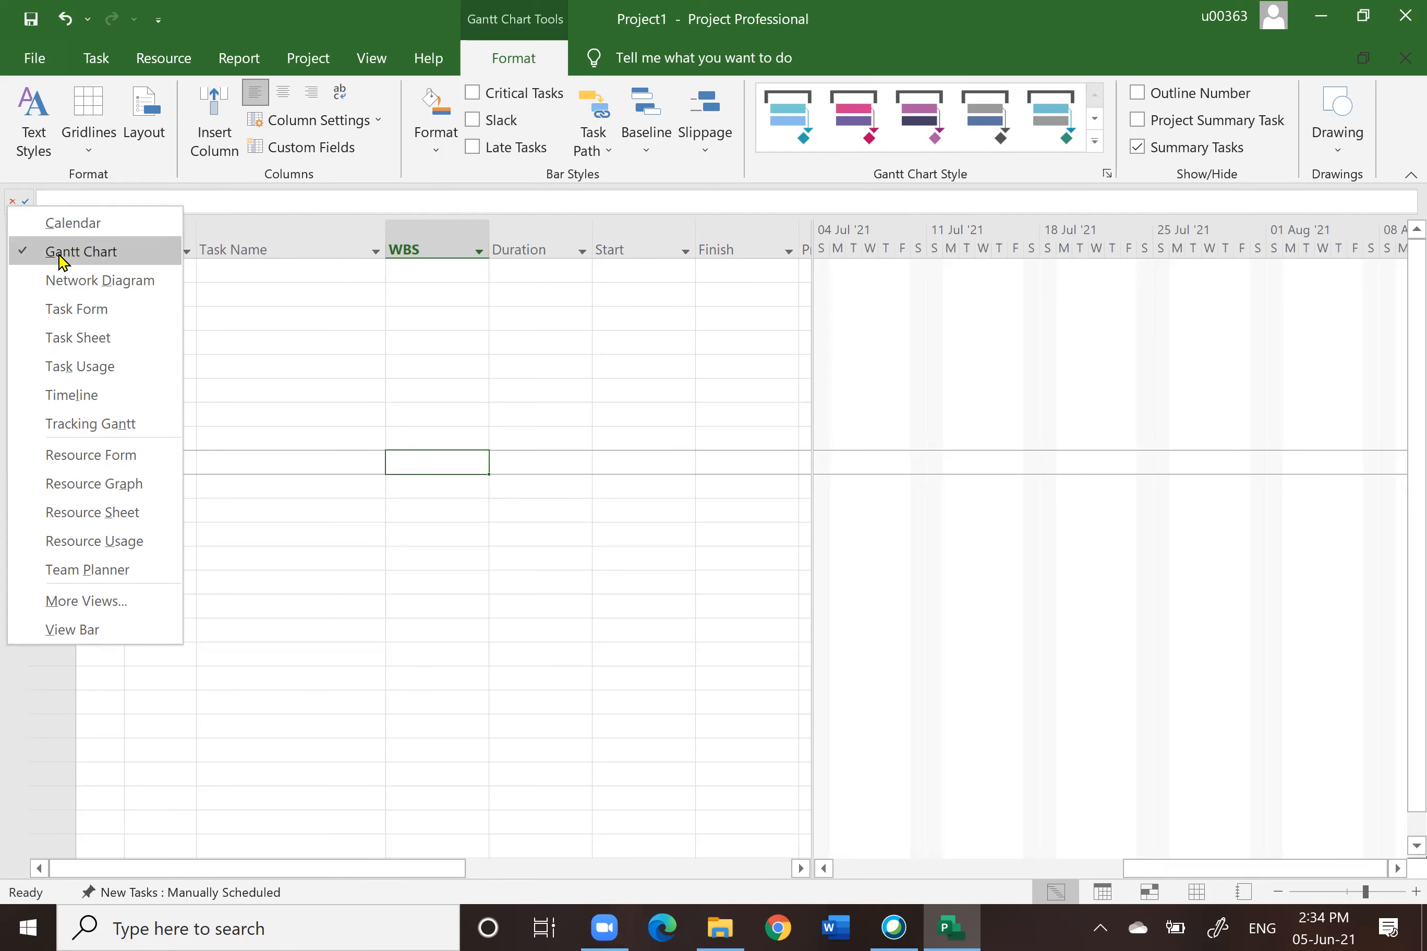
left_click(68, 632)
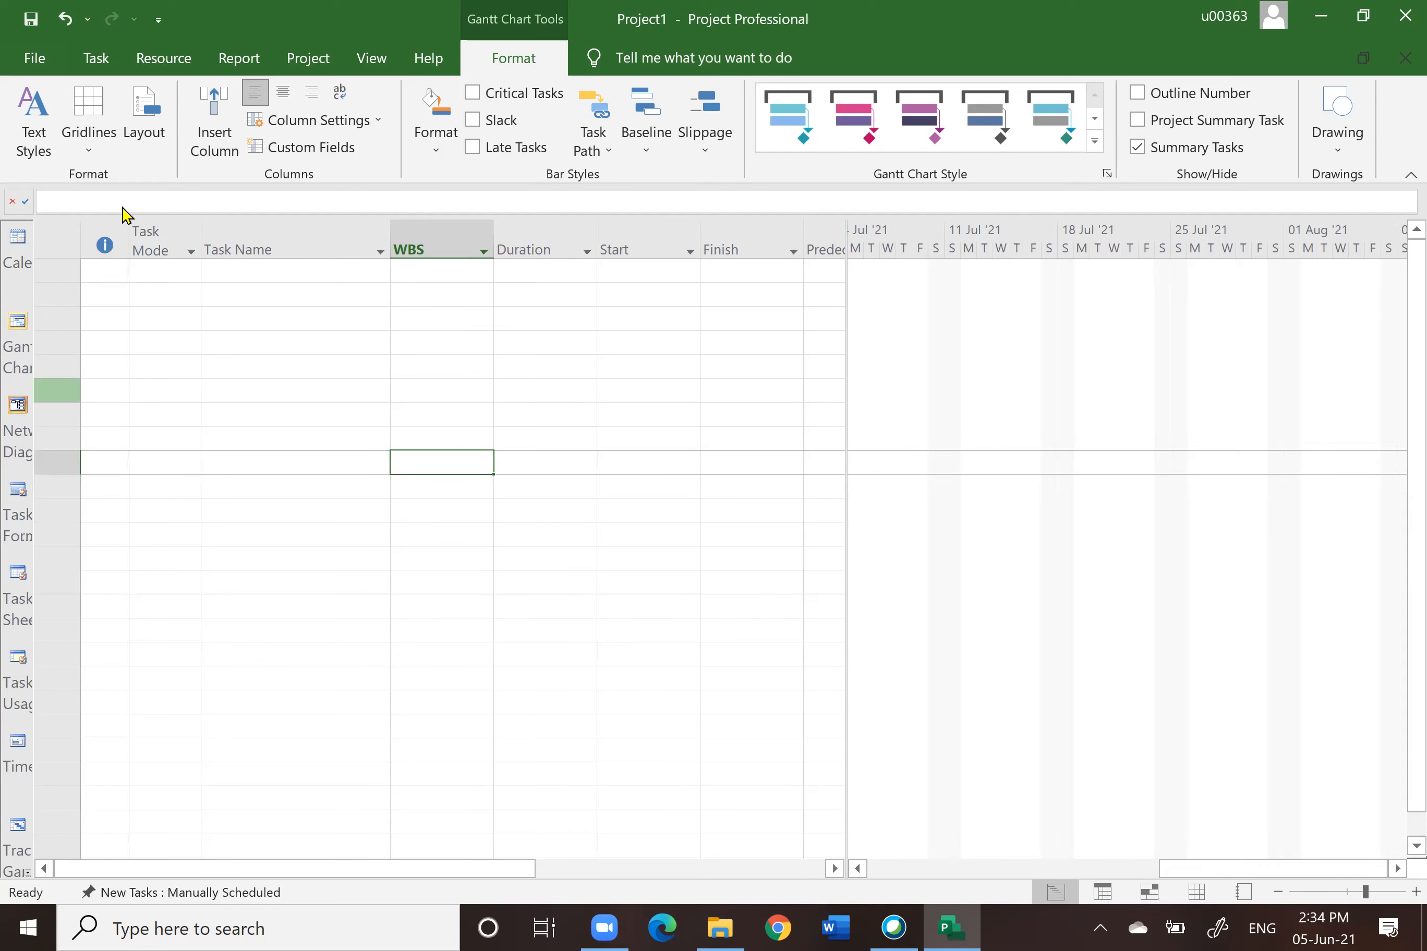
Step: Browse the Task and Resource ribbon tabs, returning to the Task tab
left_click(96, 59)
left_click(153, 59)
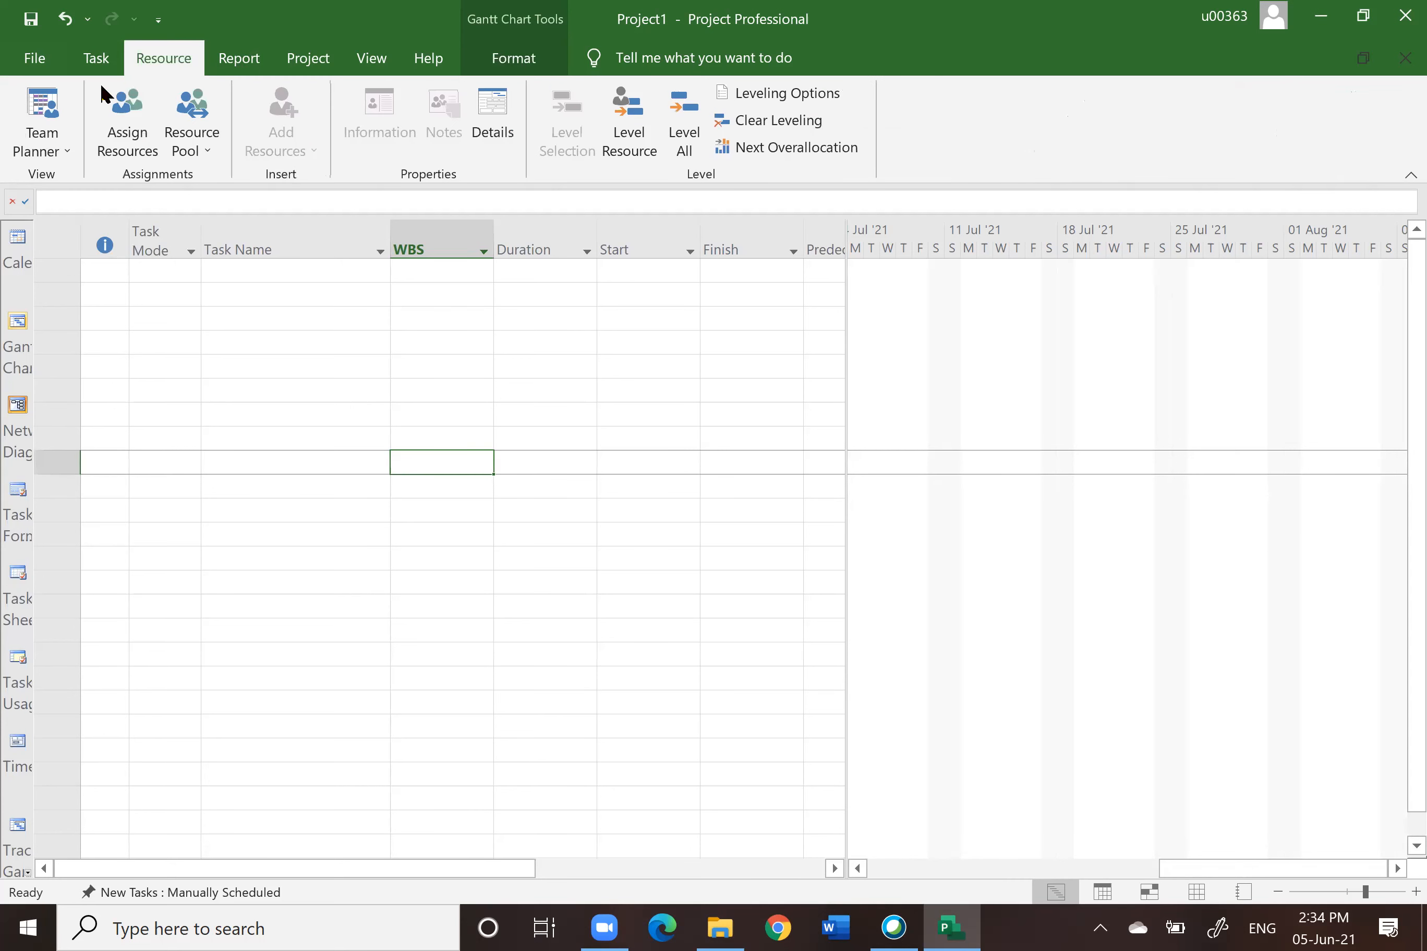
left_click(97, 59)
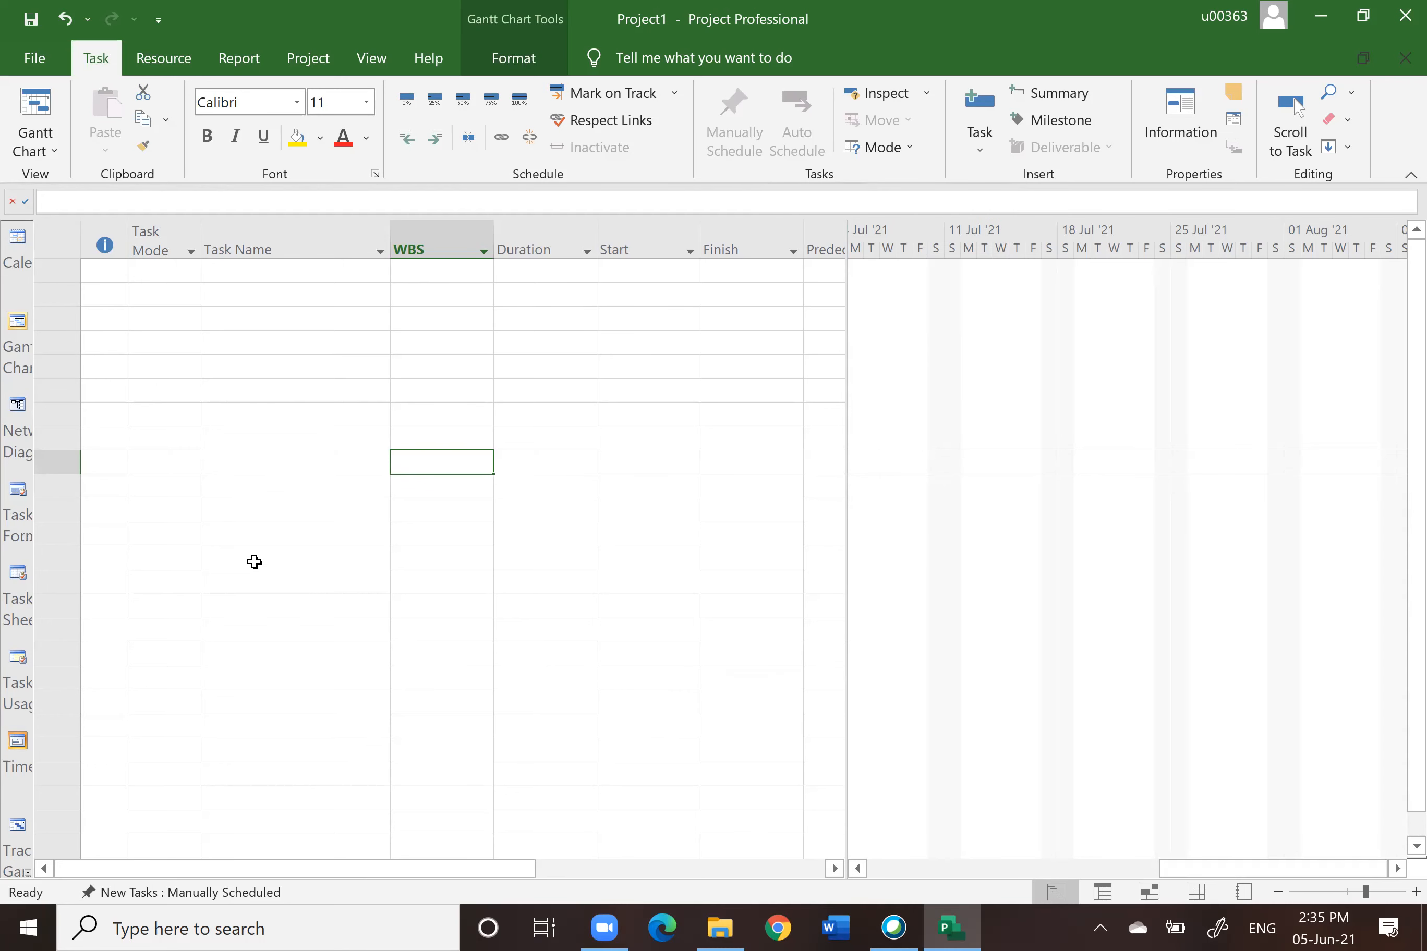
Step: Review the new-task scheduling mode options, then enter two tasks named A and B in the Task Name column
left_click(173, 895)
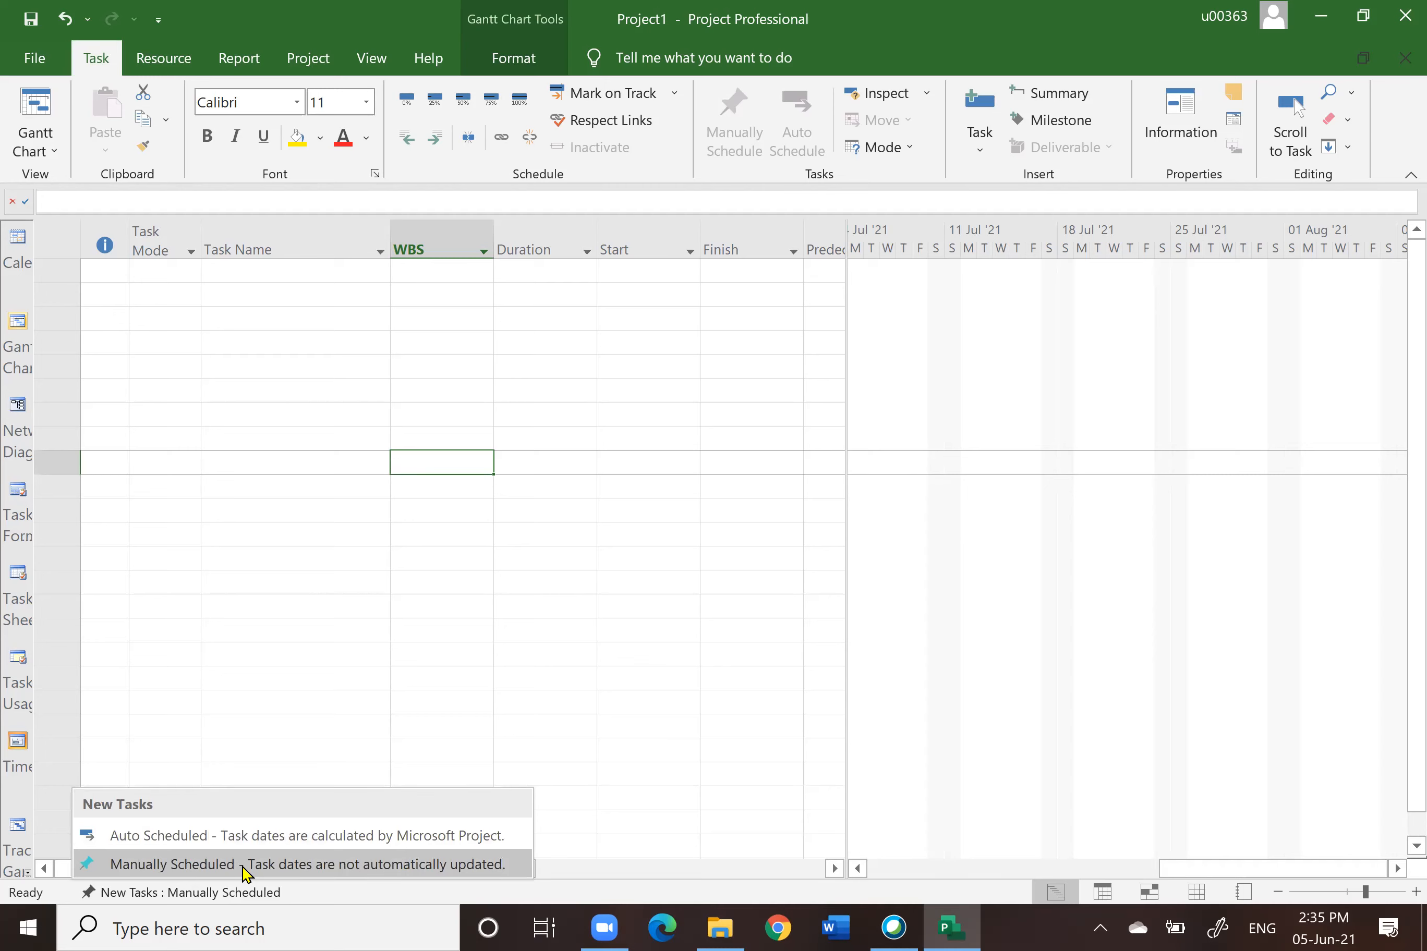
left_click(173, 422)
left_click(256, 271)
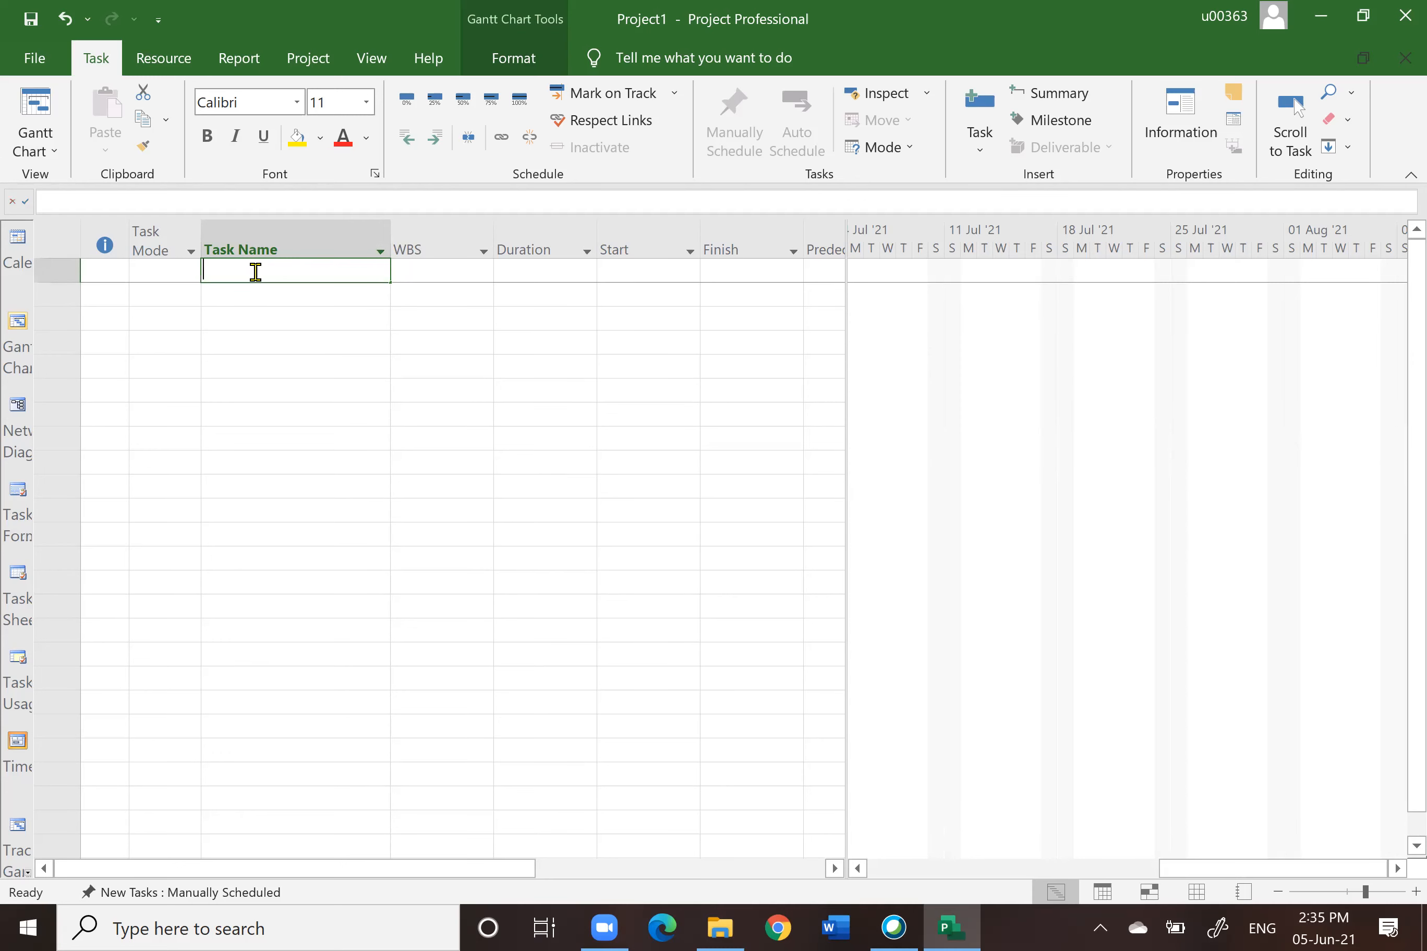
type("A")
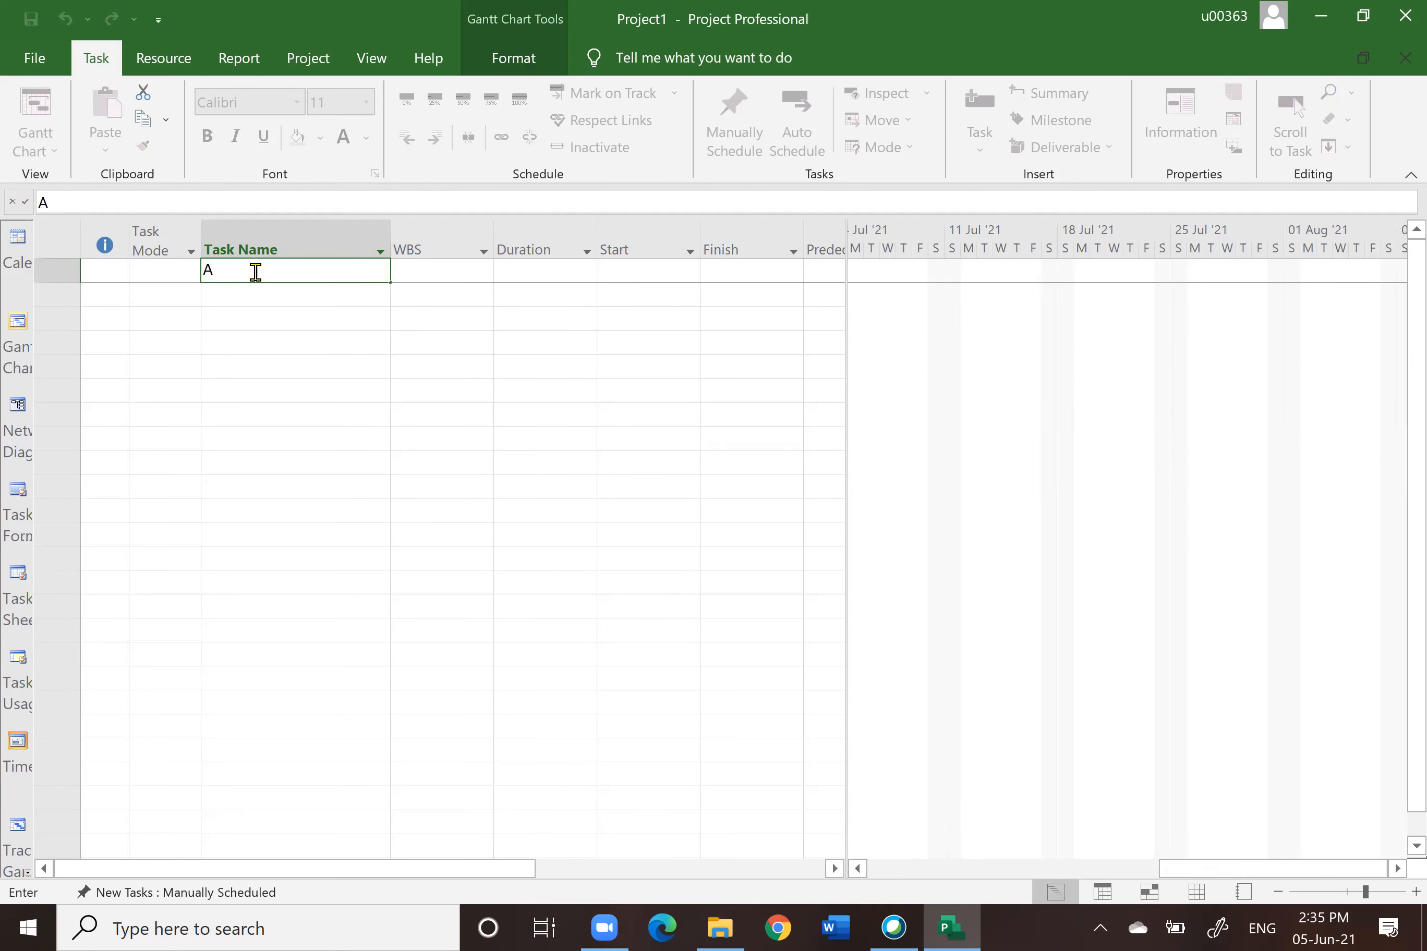
key("Return")
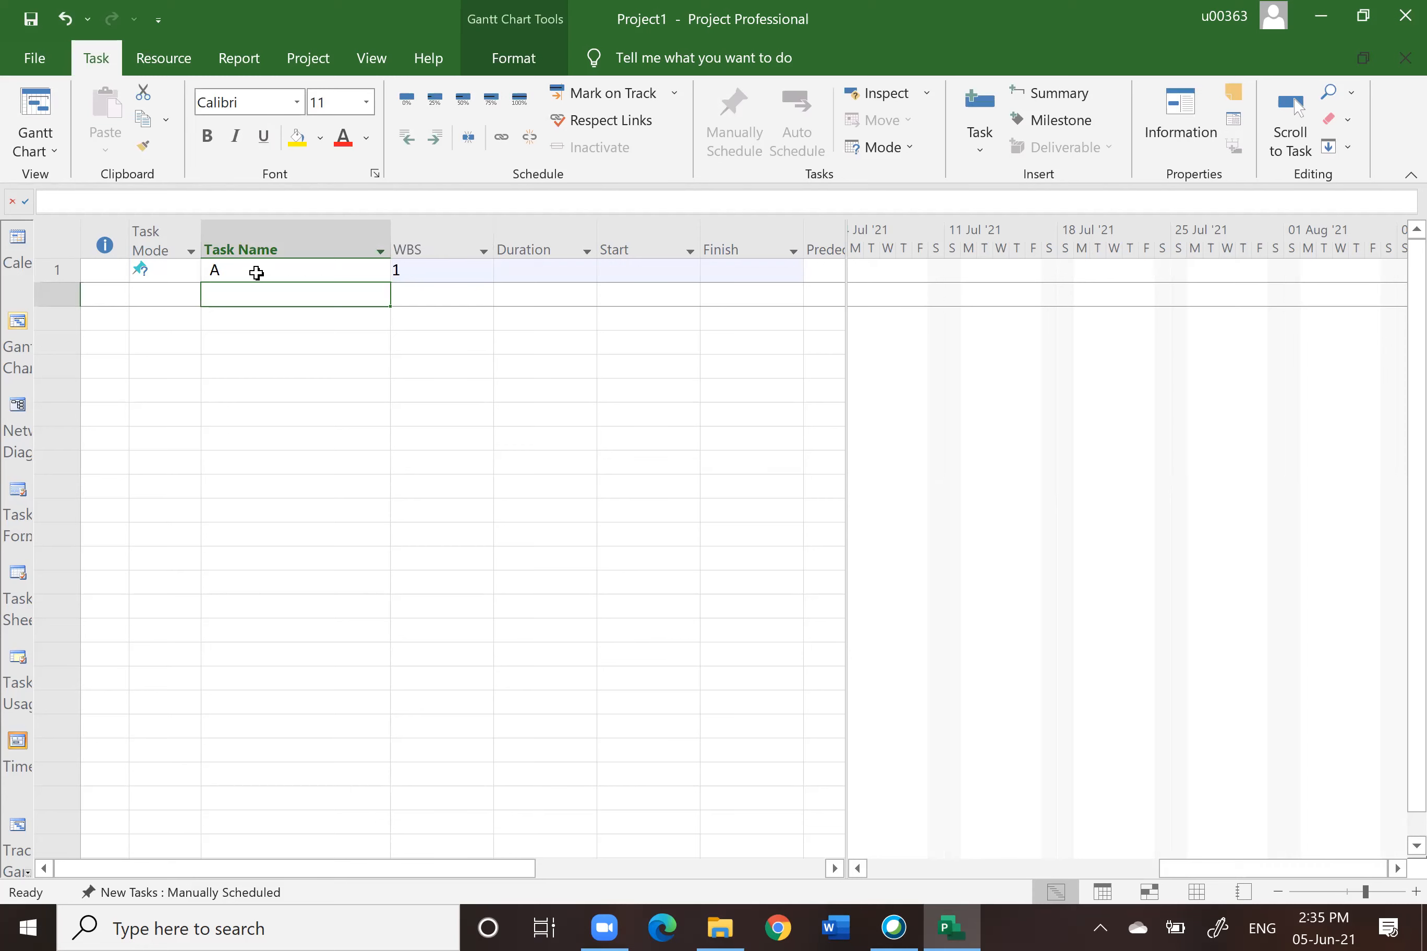
type("B")
key("Return")
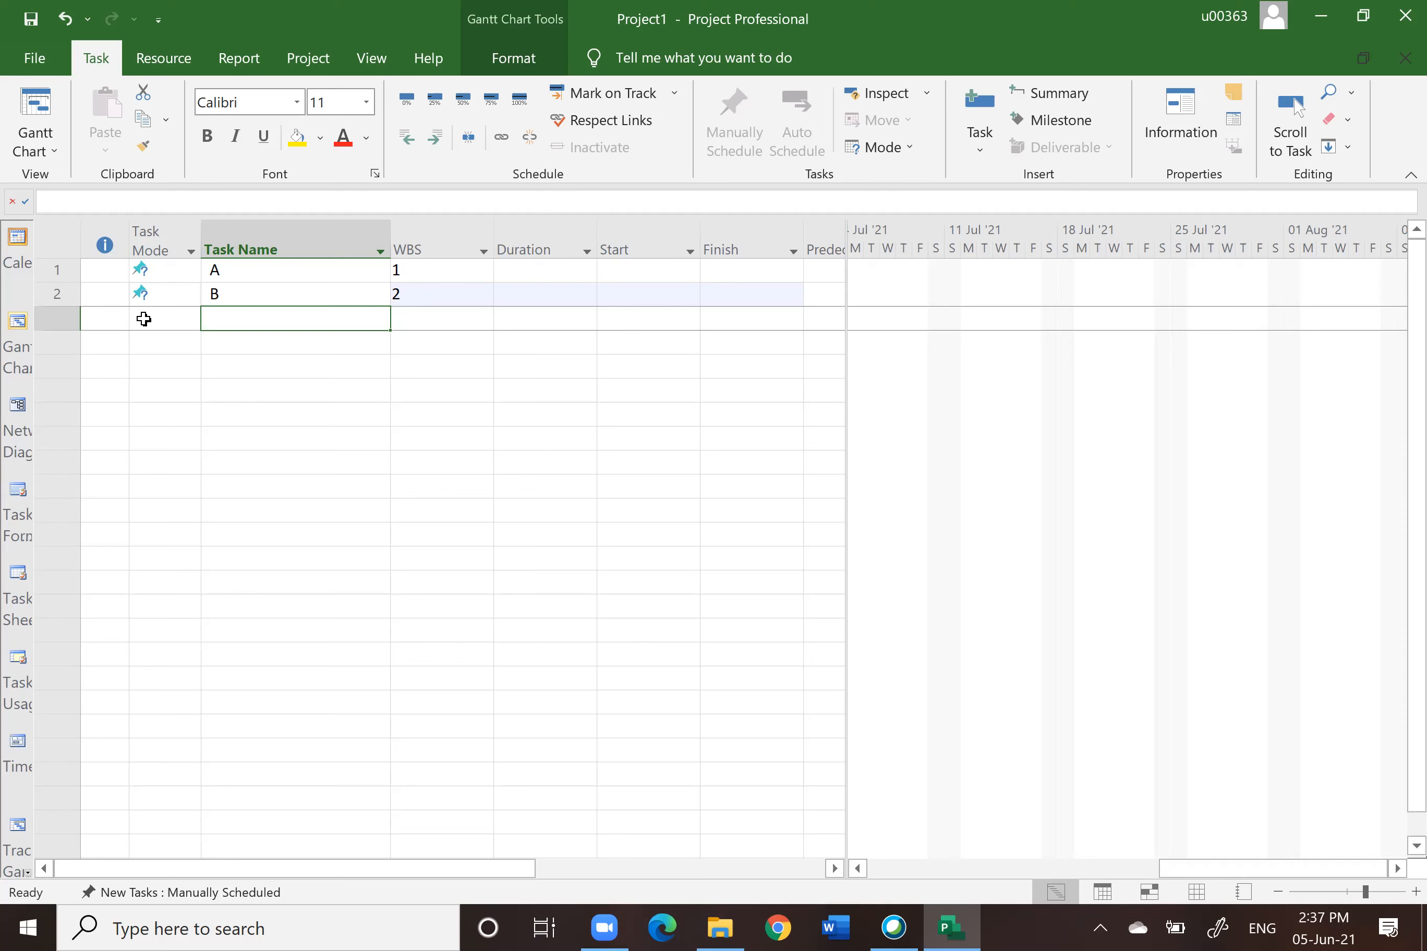
Step: Switch task A to Auto Scheduled mode
left_click_drag(60, 266, 60, 296)
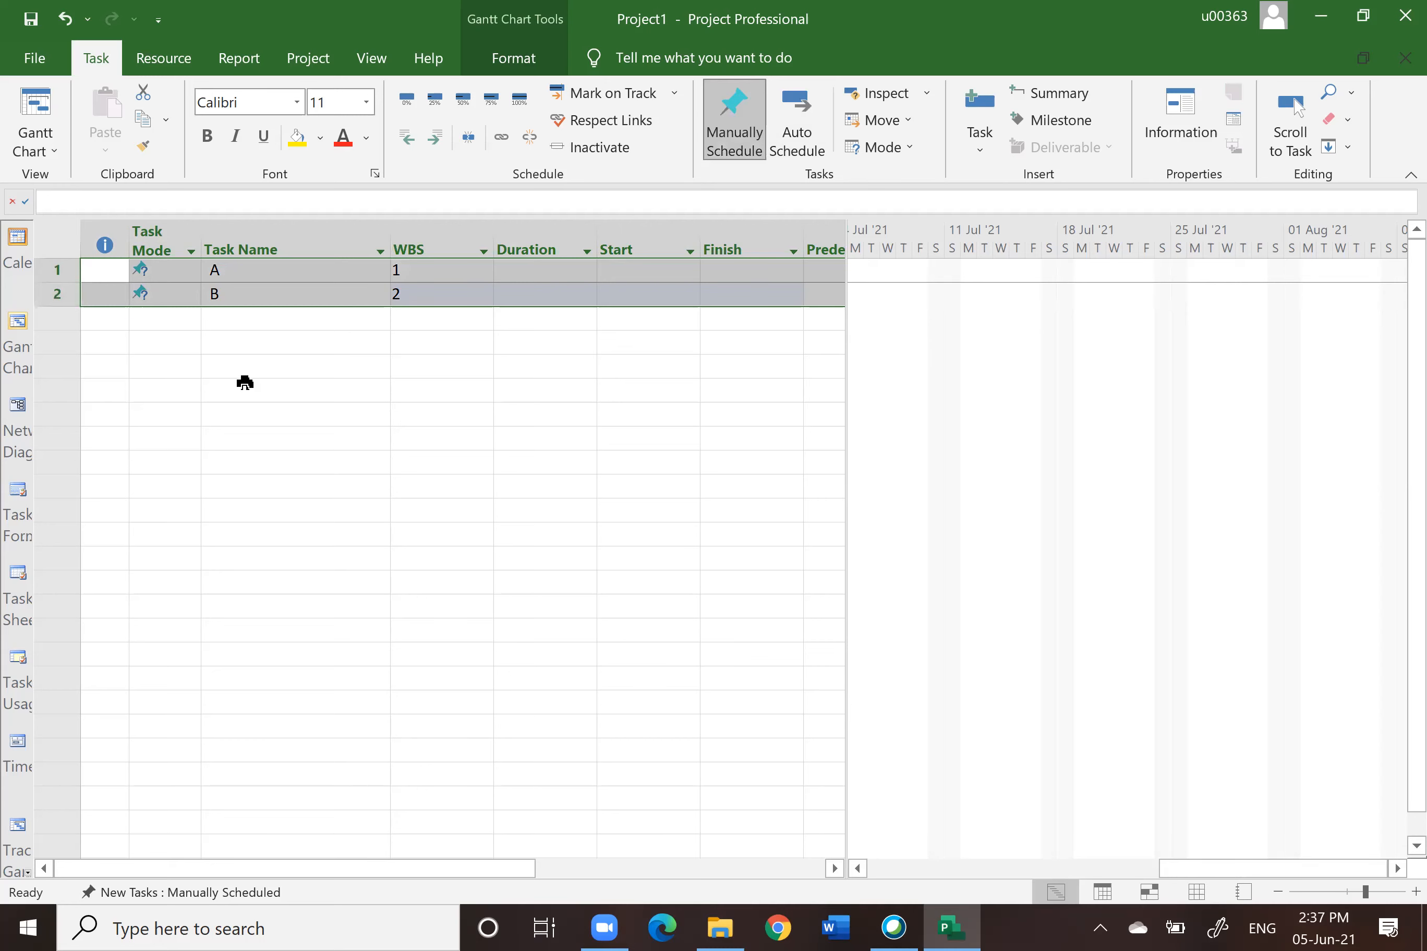
left_click(271, 374)
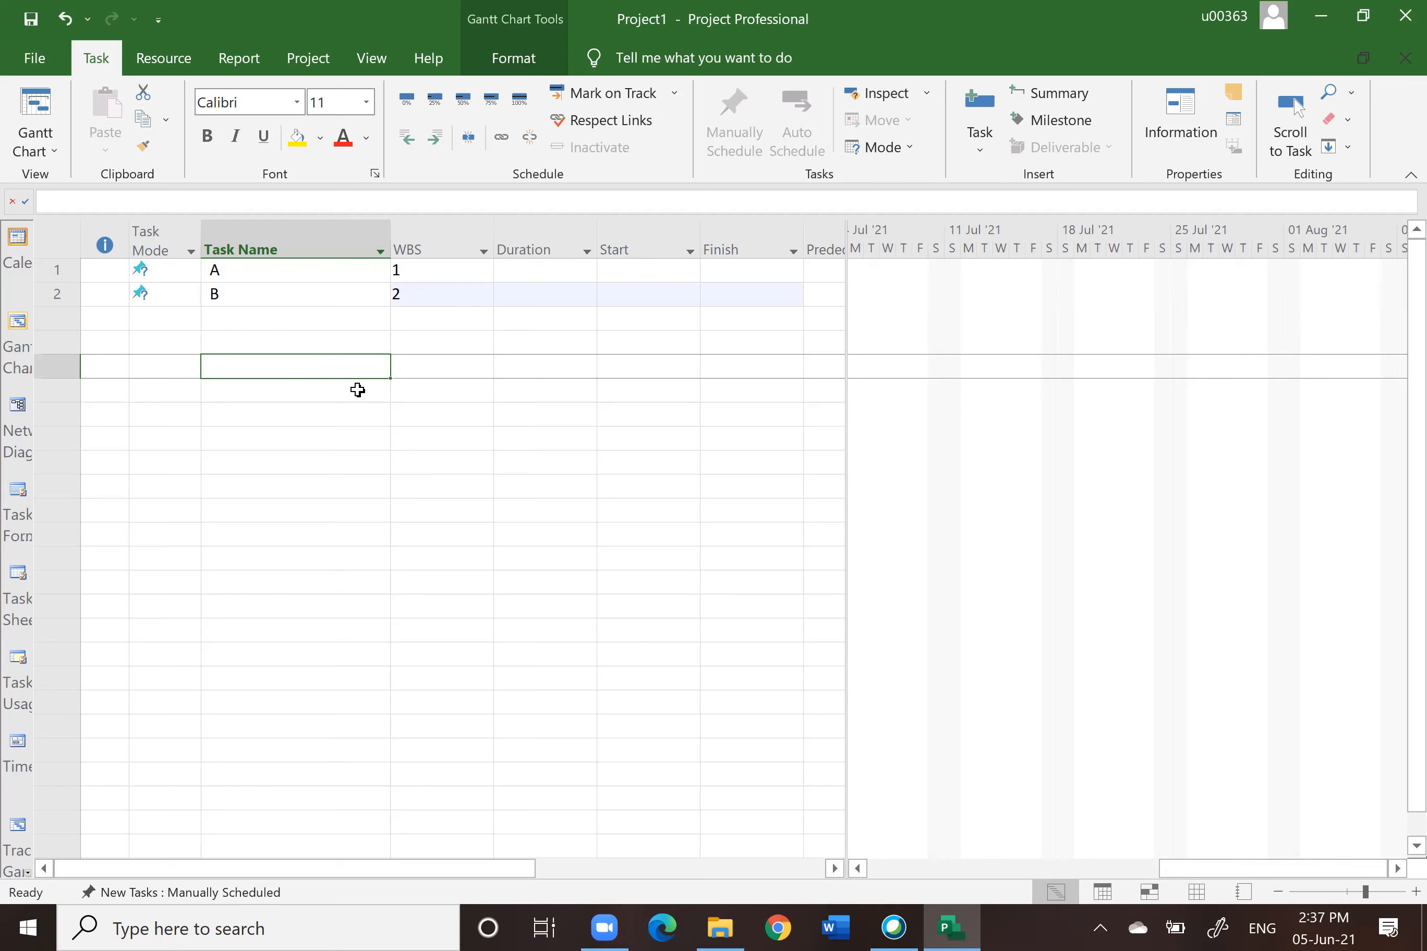
left_click(59, 271)
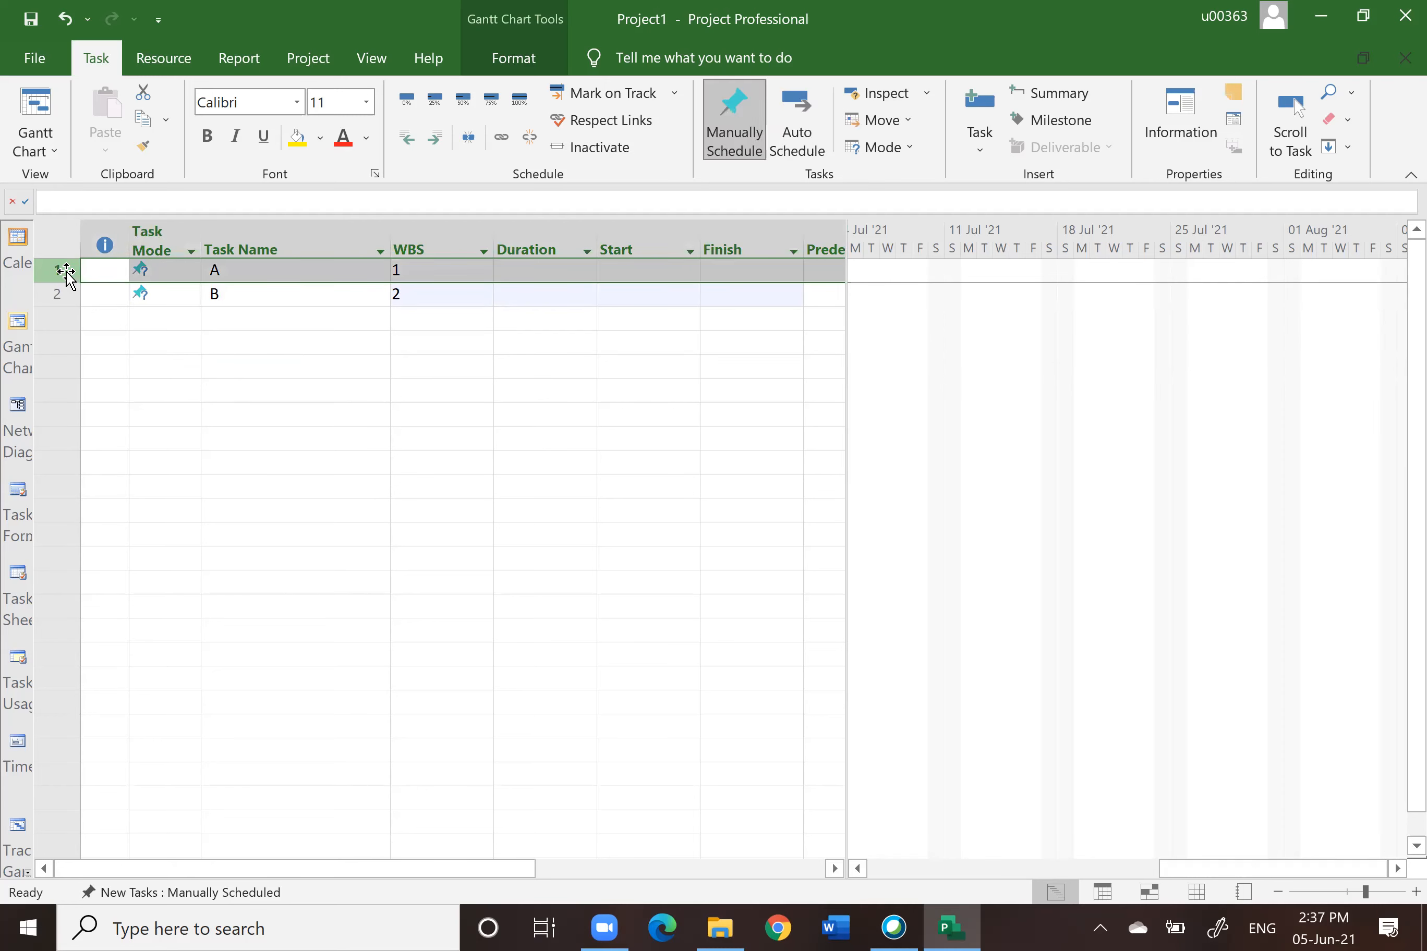
left_click(798, 138)
left_click(307, 417)
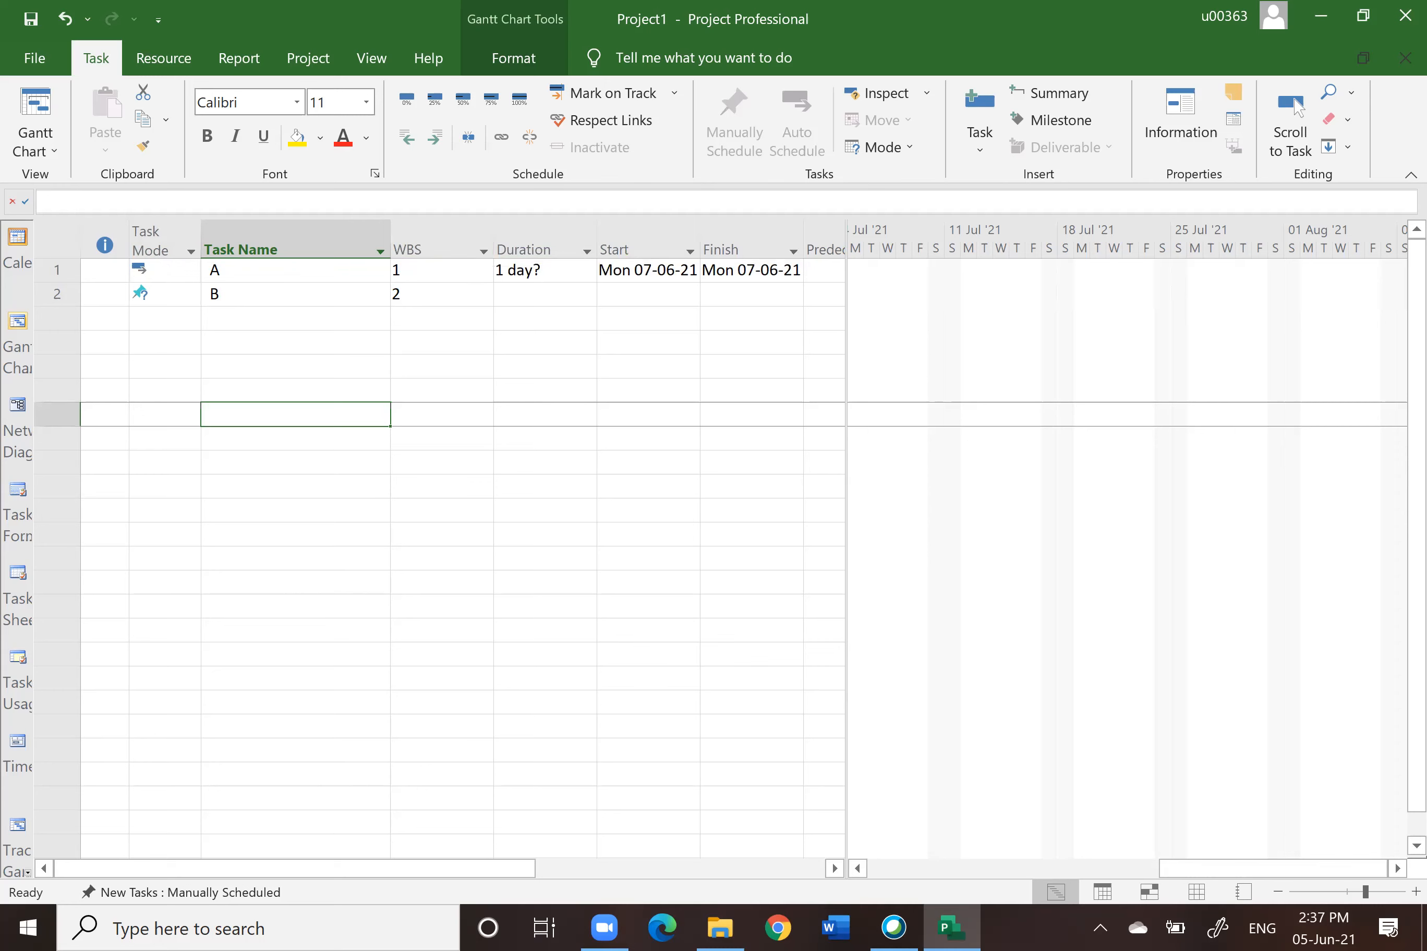
Step: Set task A's duration to 2 days
left_click(525, 246)
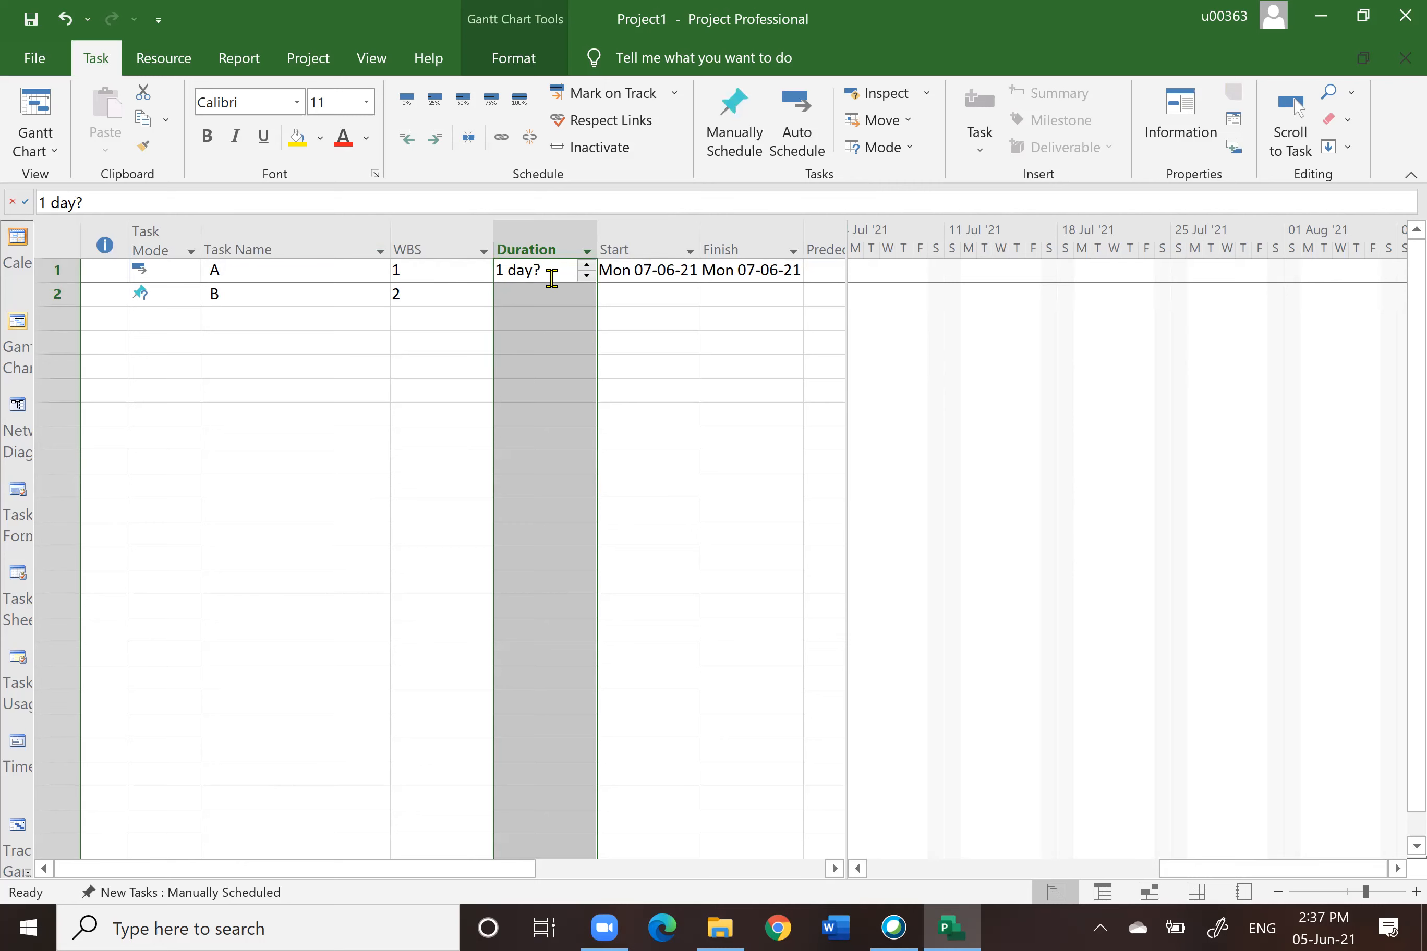
left_click(669, 365)
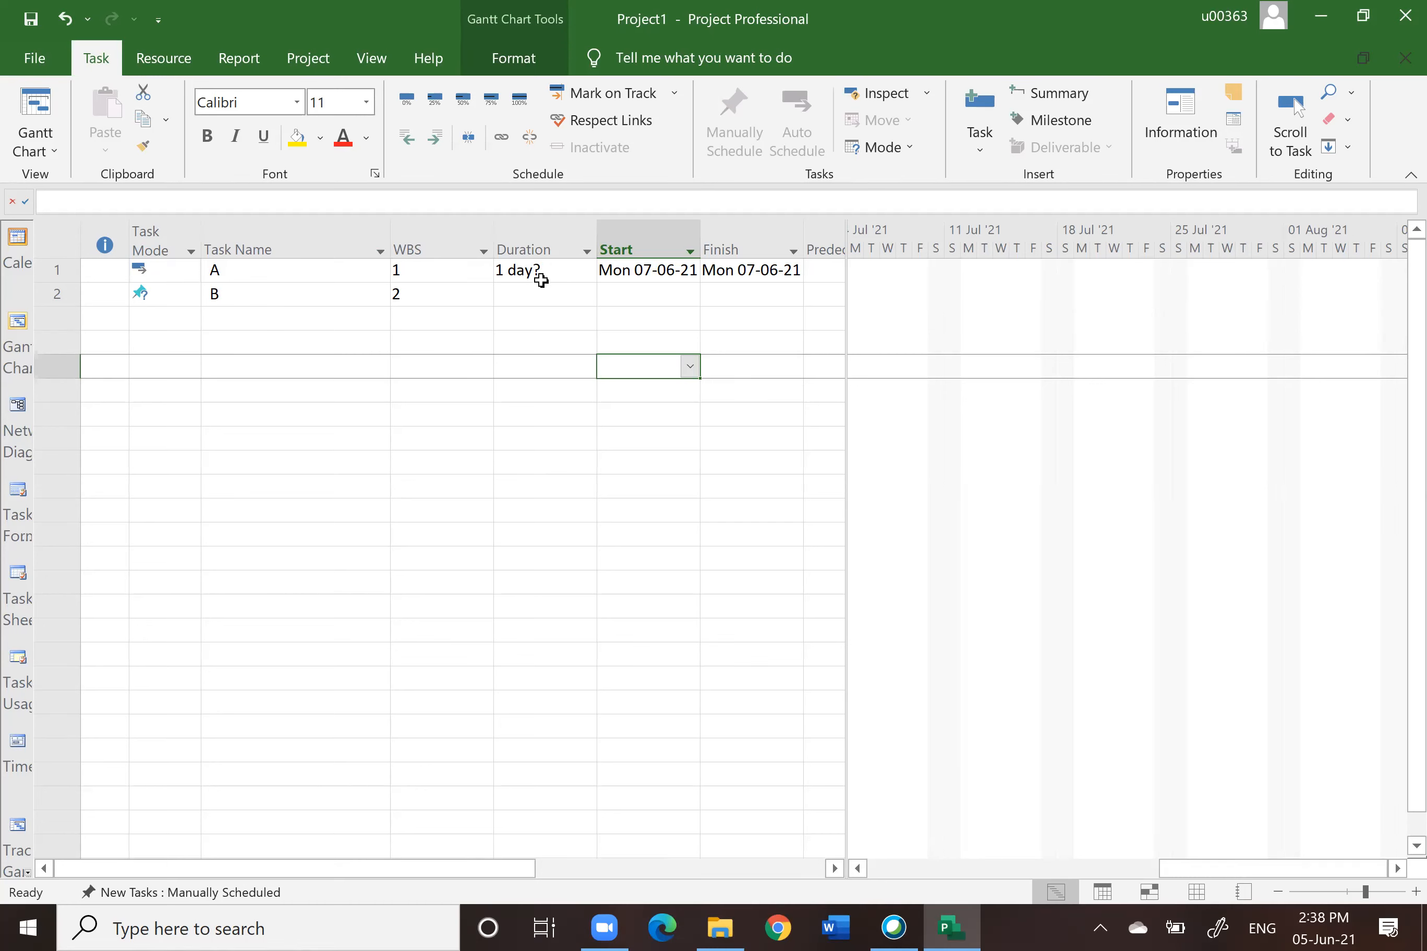
left_click(516, 268)
type("2")
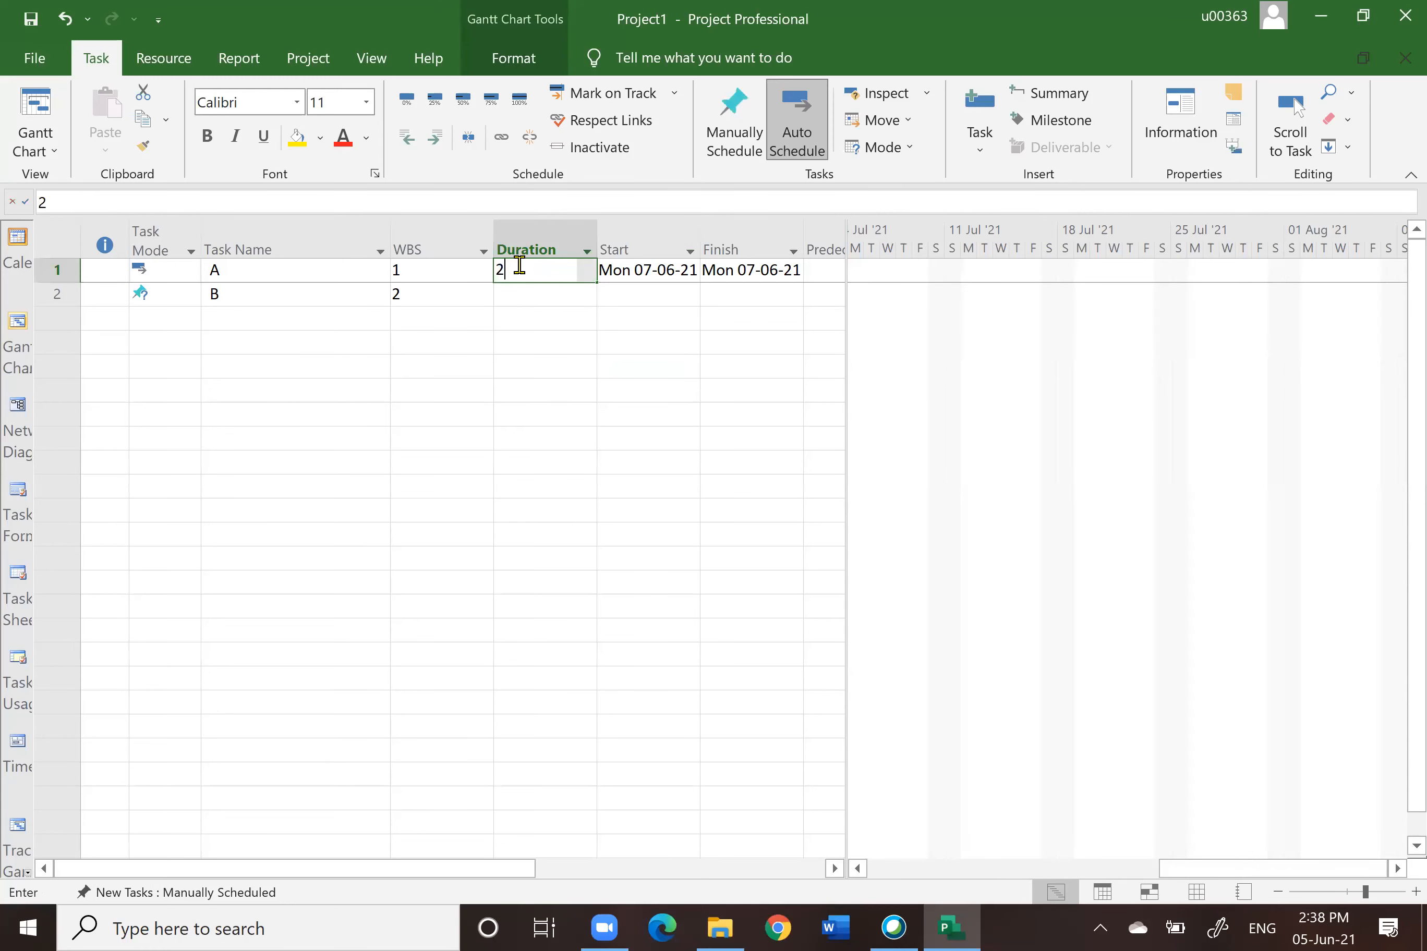
key("Return")
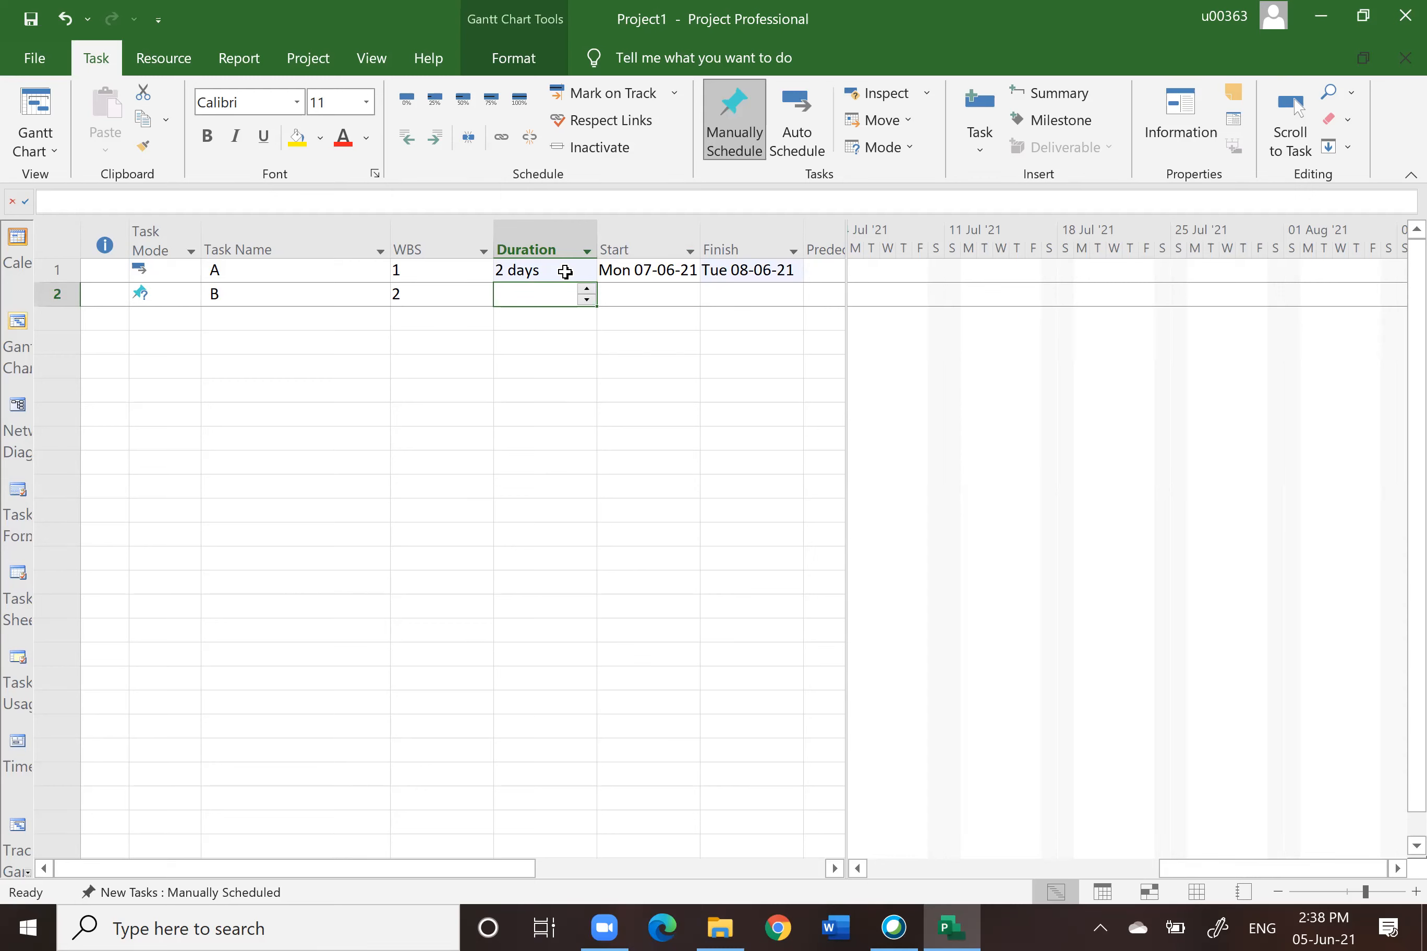
Step: Narrow the Task Name and WBS columns so more columns fit in the task table
left_click(630, 231)
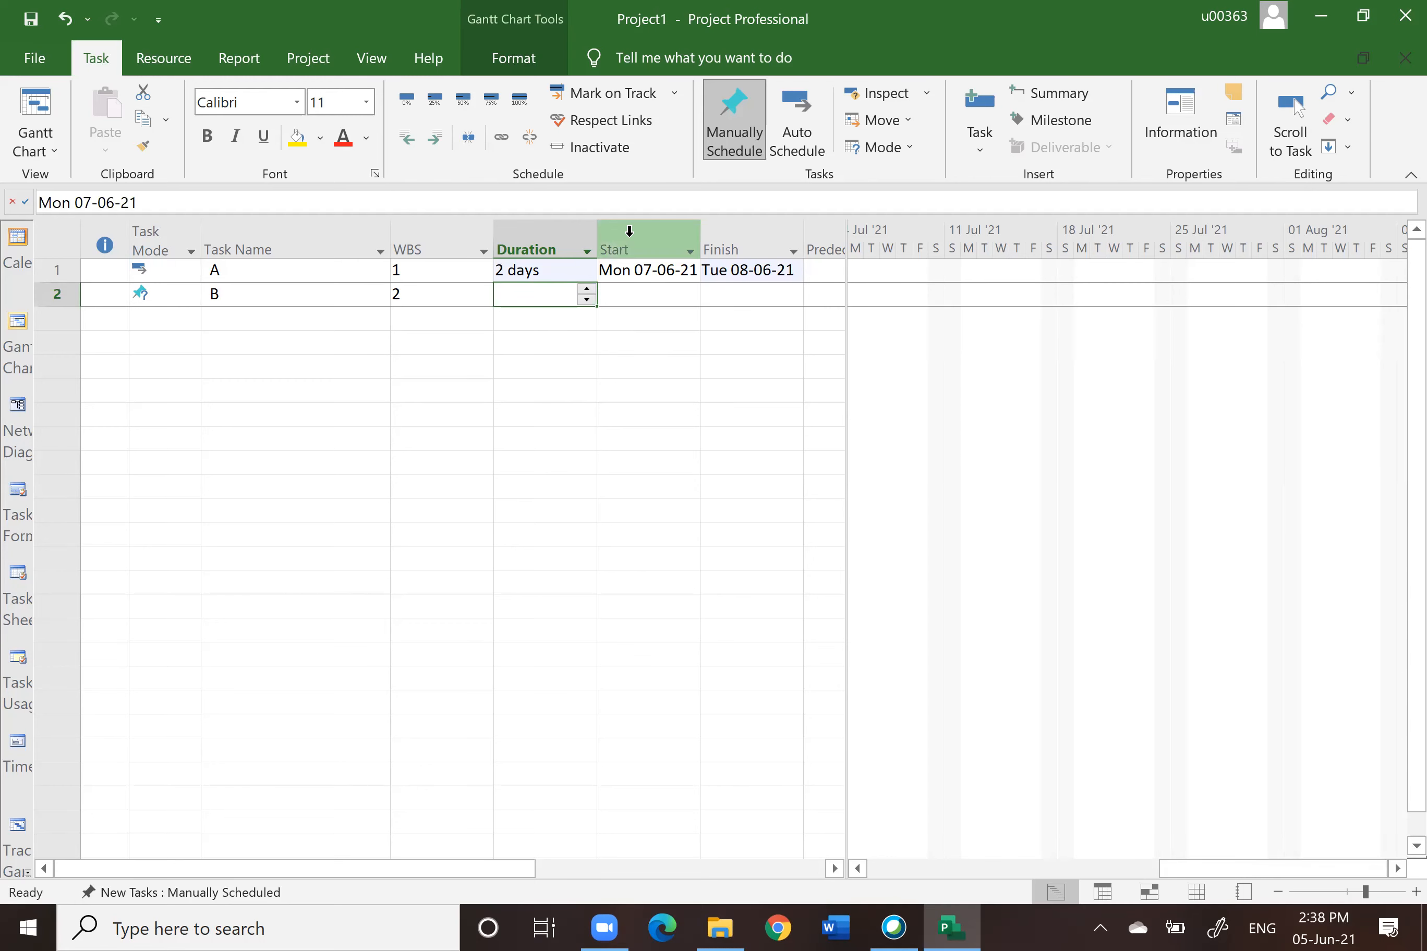
left_click(630, 231)
left_click_drag(494, 246, 280, 265)
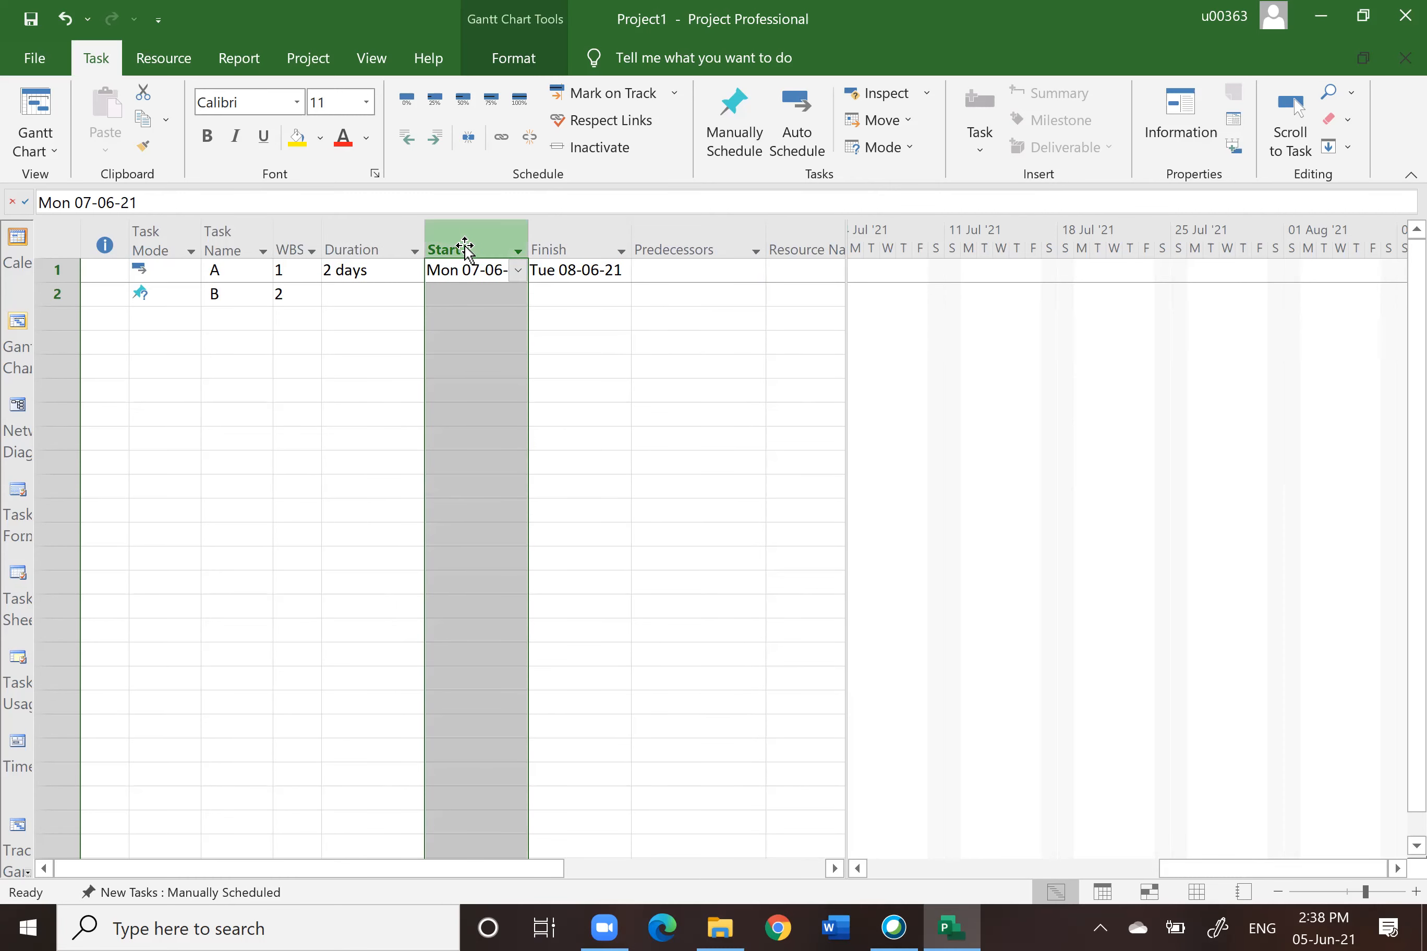
Step: Scroll the Gantt chart to task A's bar, narrow the table pane and zoom in on the timescale
left_click(900, 860)
left_click(900, 861)
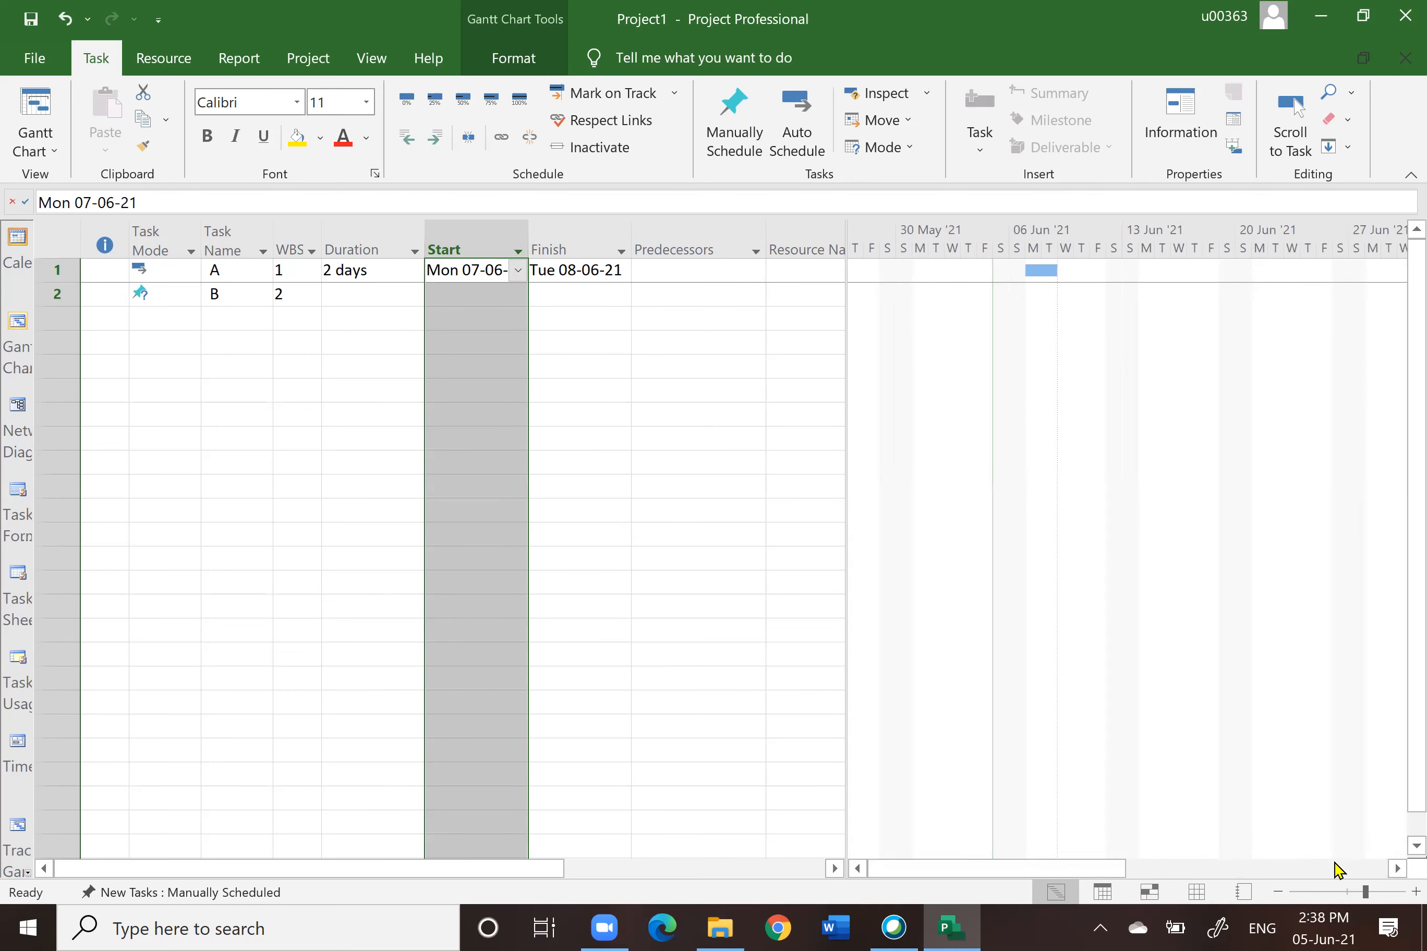
left_click(1397, 869)
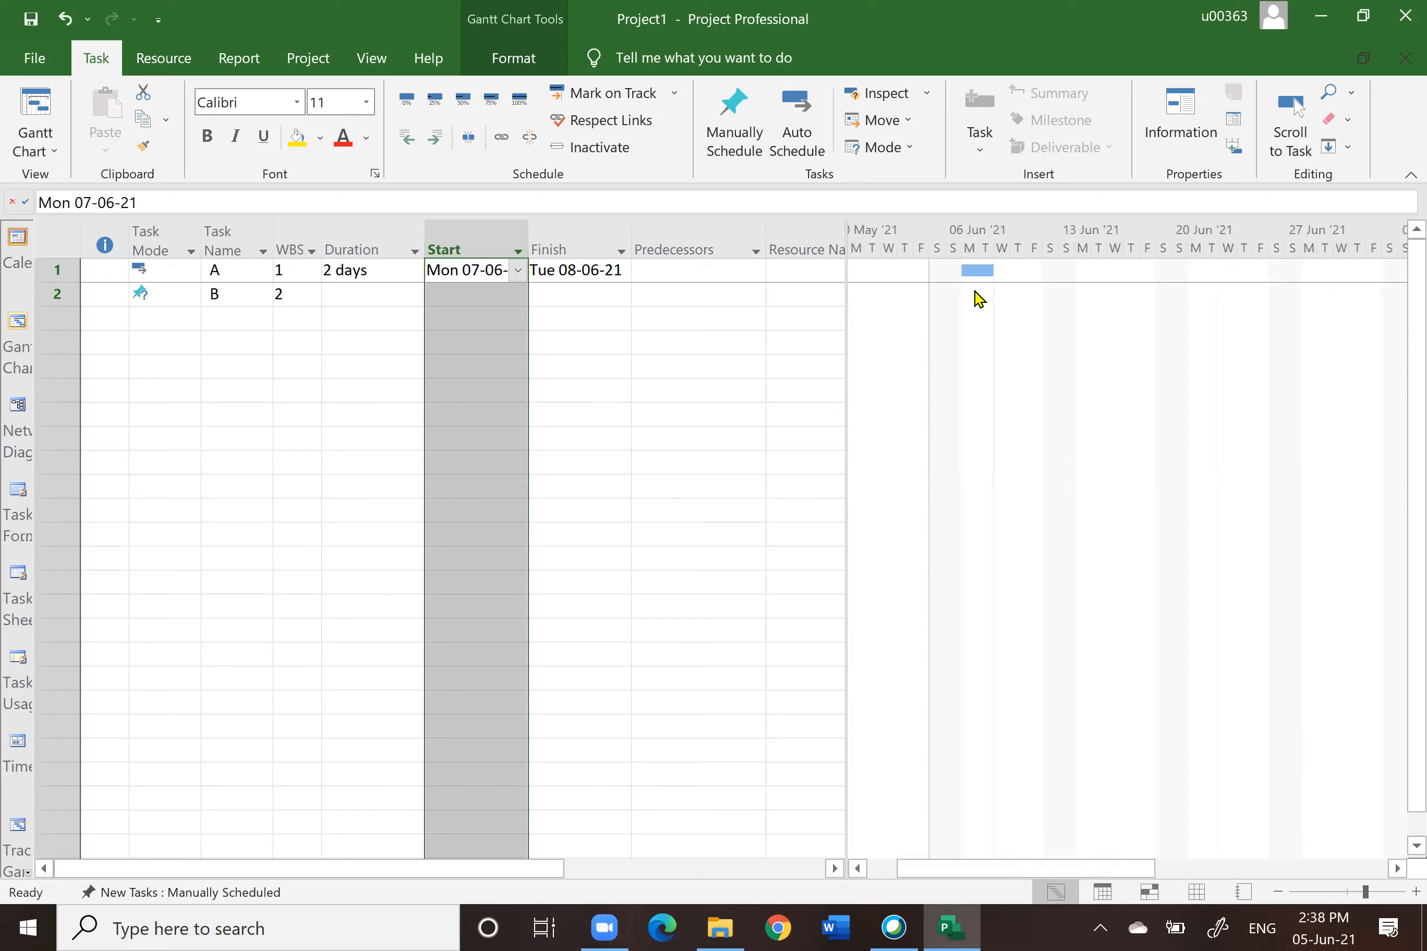
left_click_drag(847, 240, 776, 243)
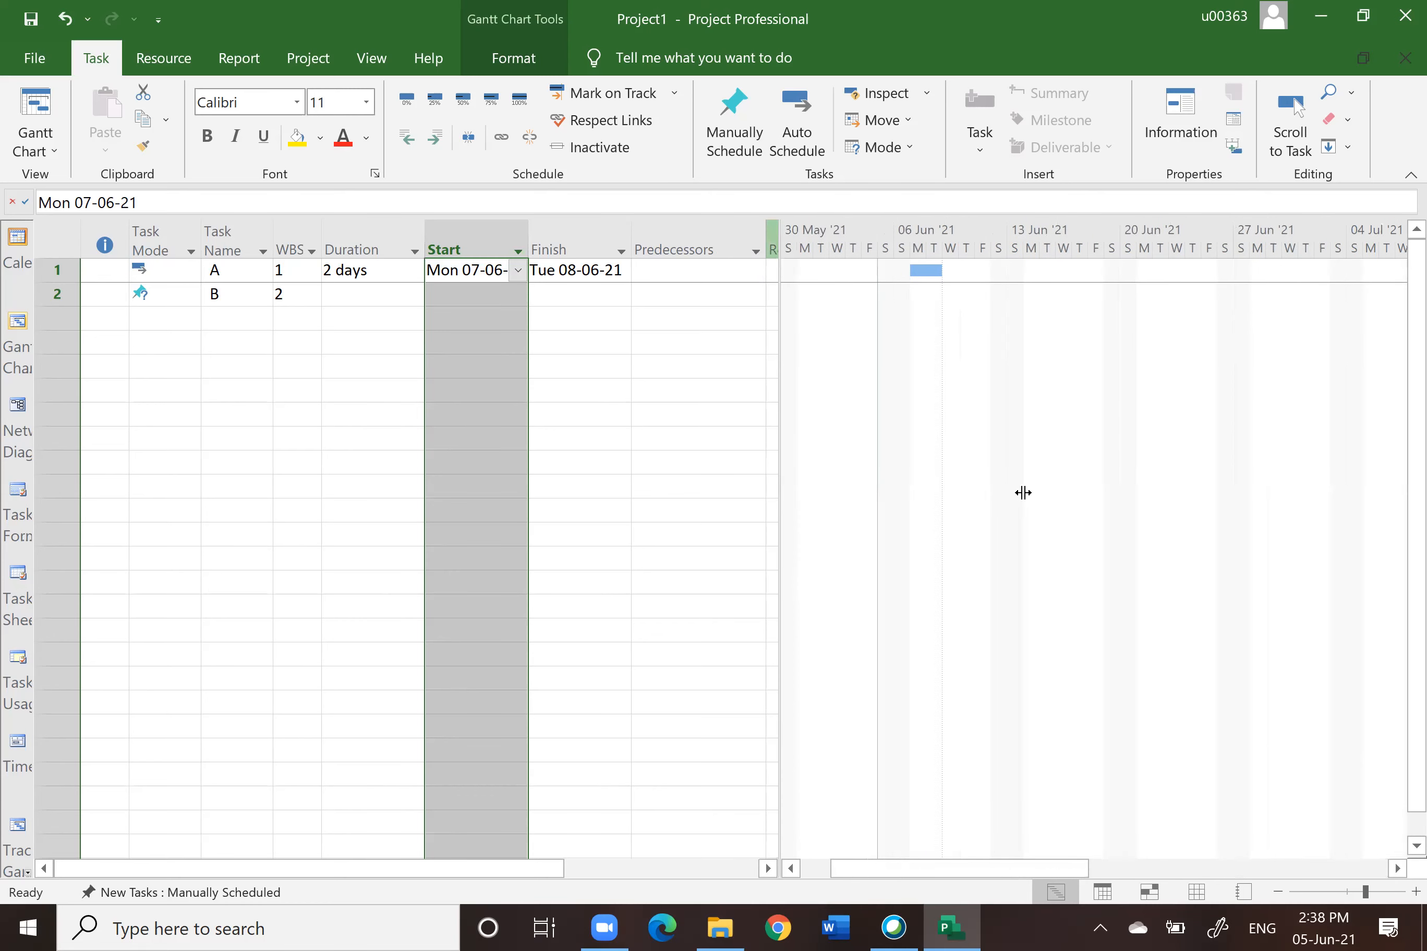
left_click(1369, 893)
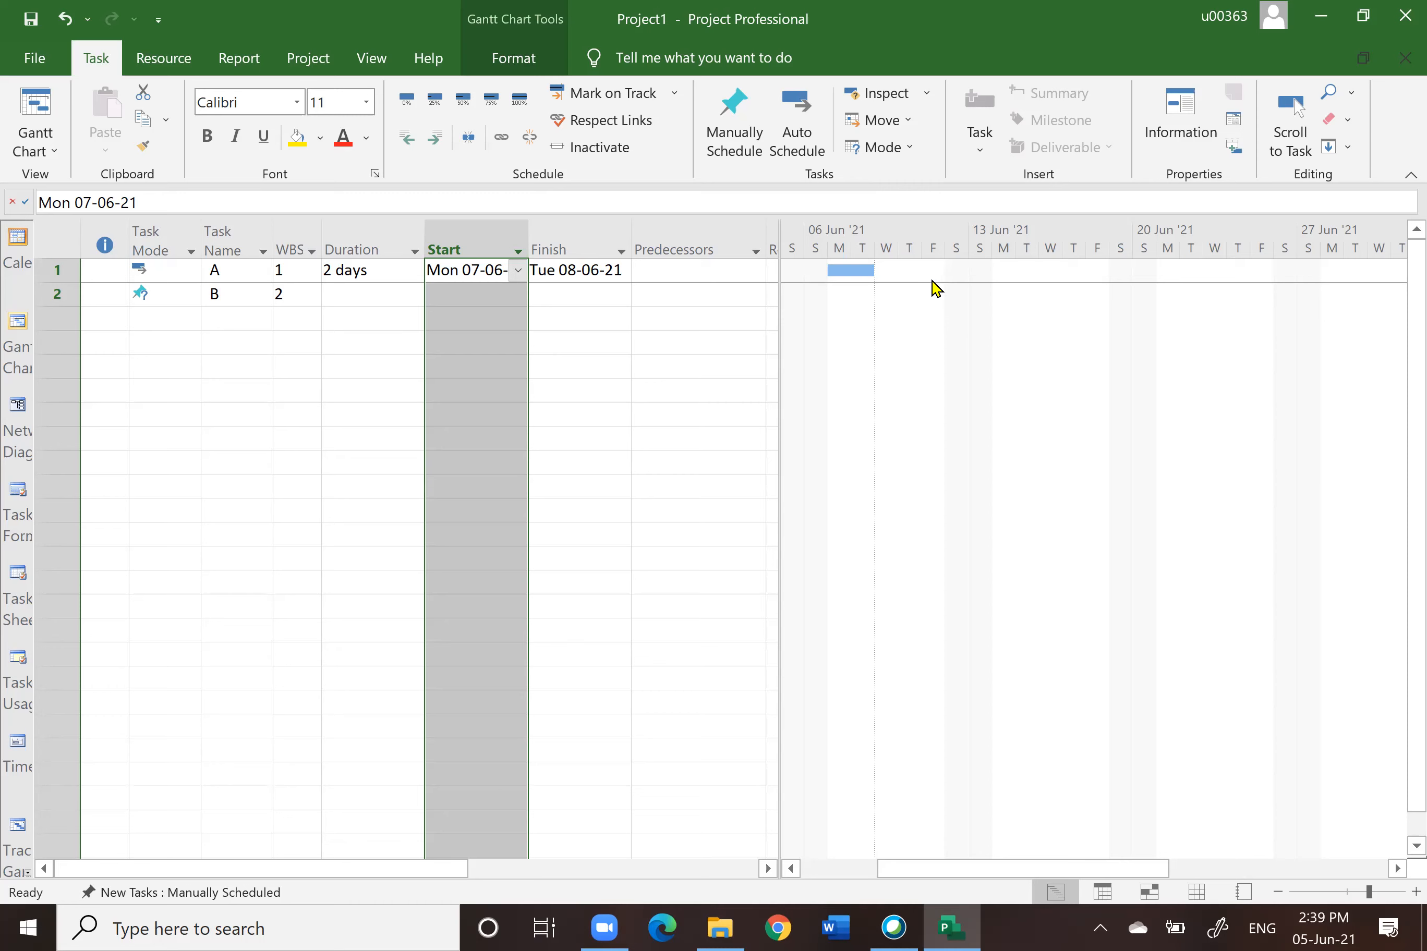
Step: Widen the task table pane to reveal the Resource Names column
left_click(342, 249)
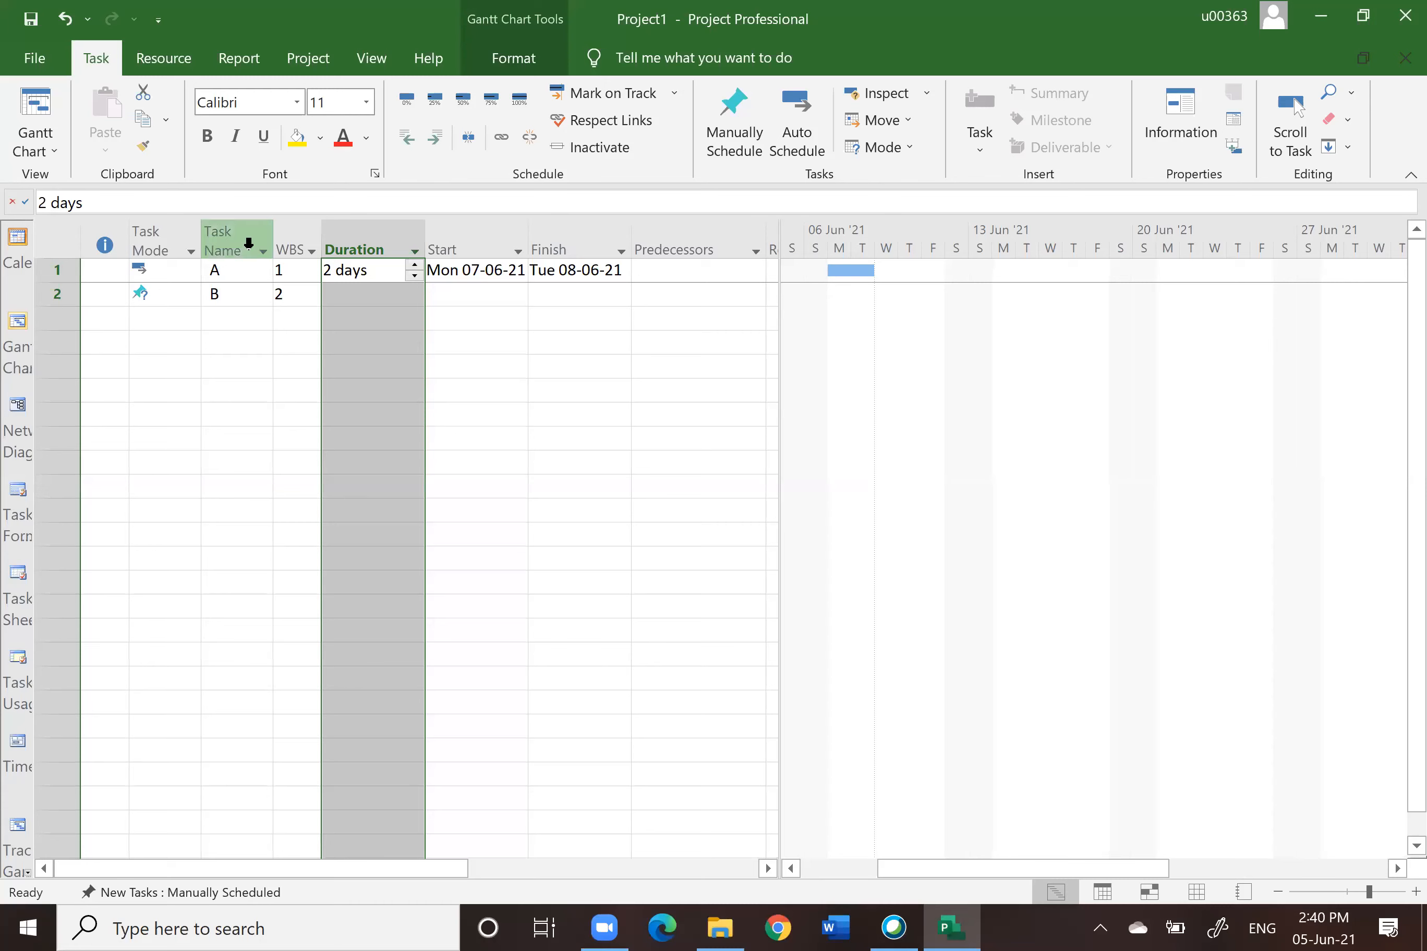
left_click(59, 270)
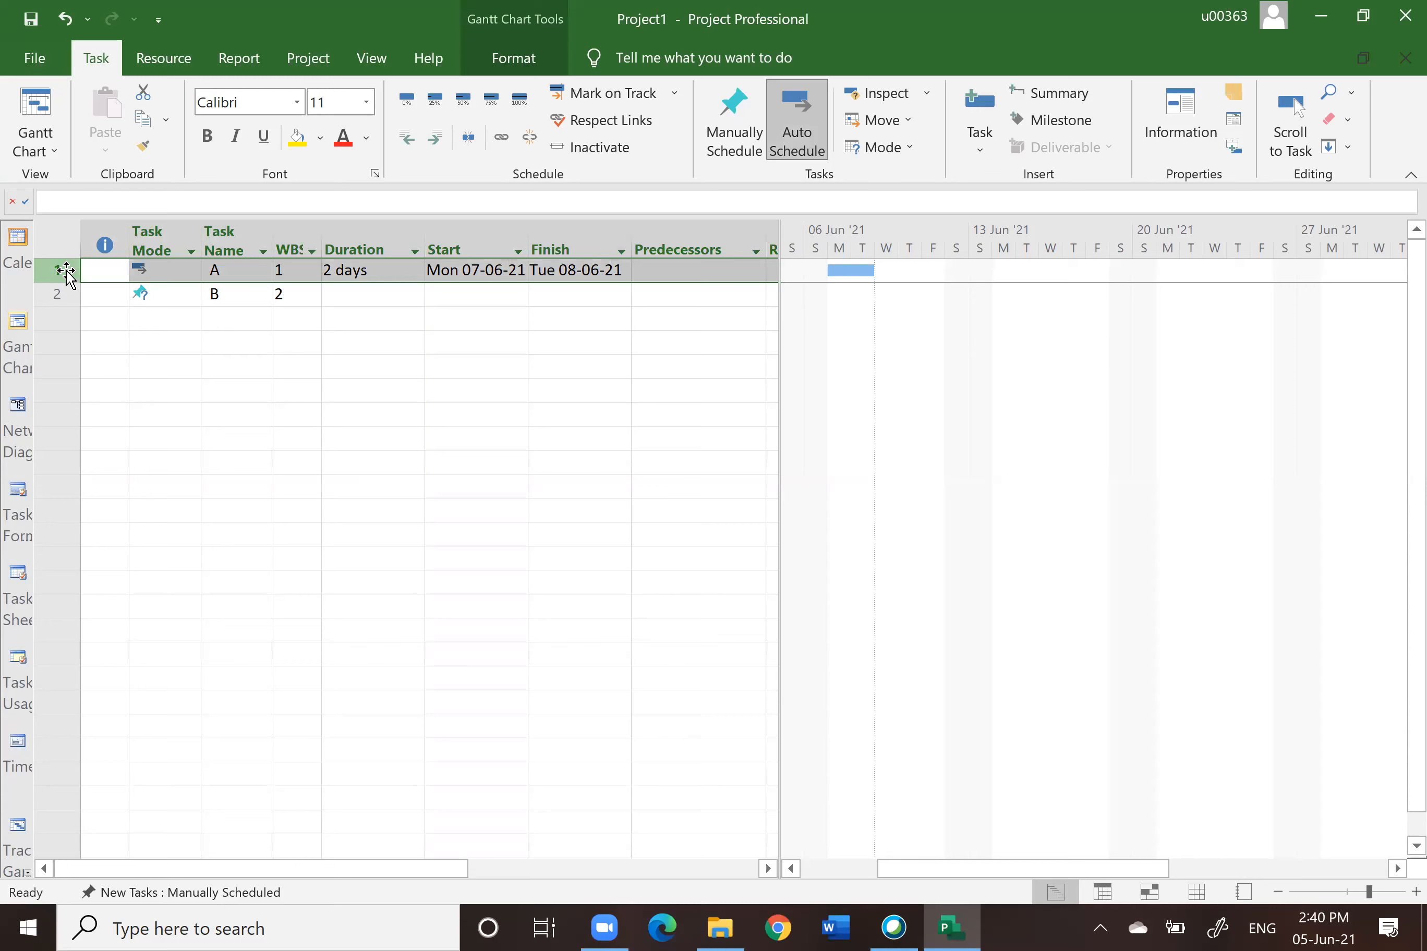
left_click(311, 409)
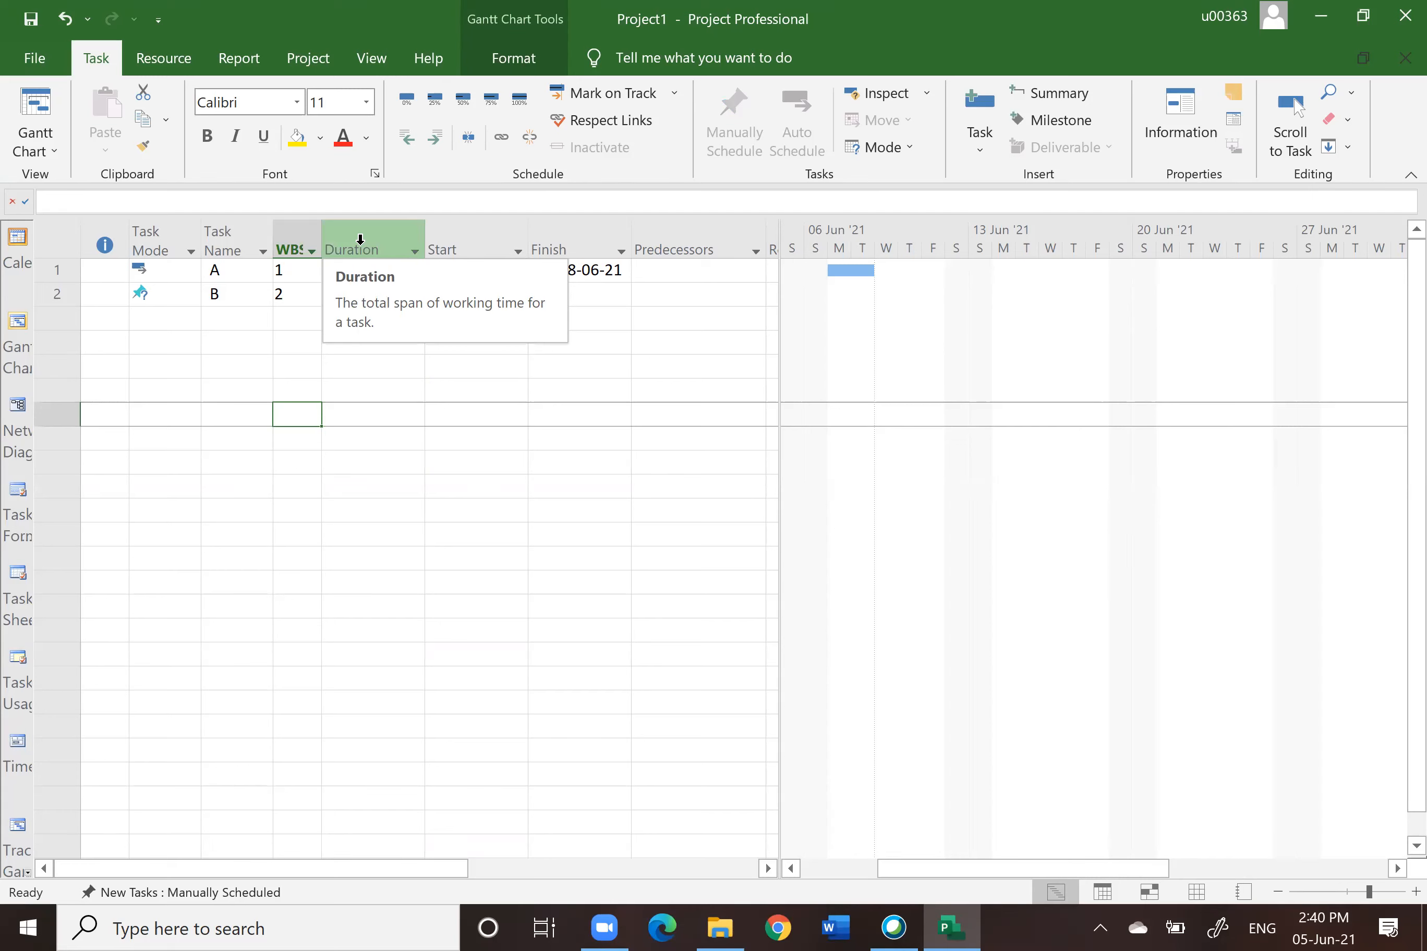
left_click(668, 272)
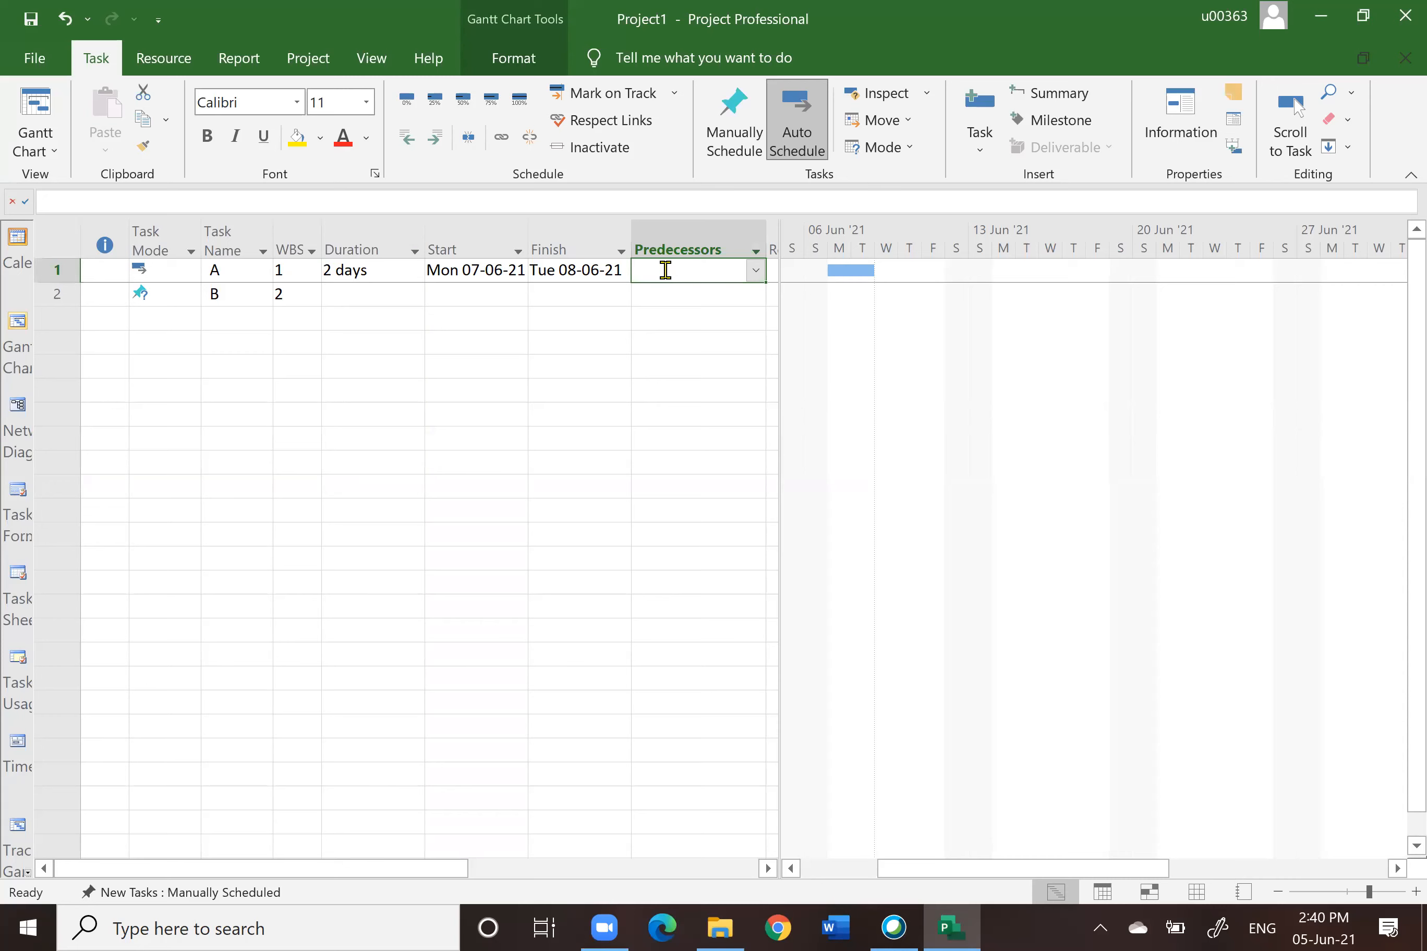
left_click_drag(777, 246, 1009, 247)
left_click(815, 274)
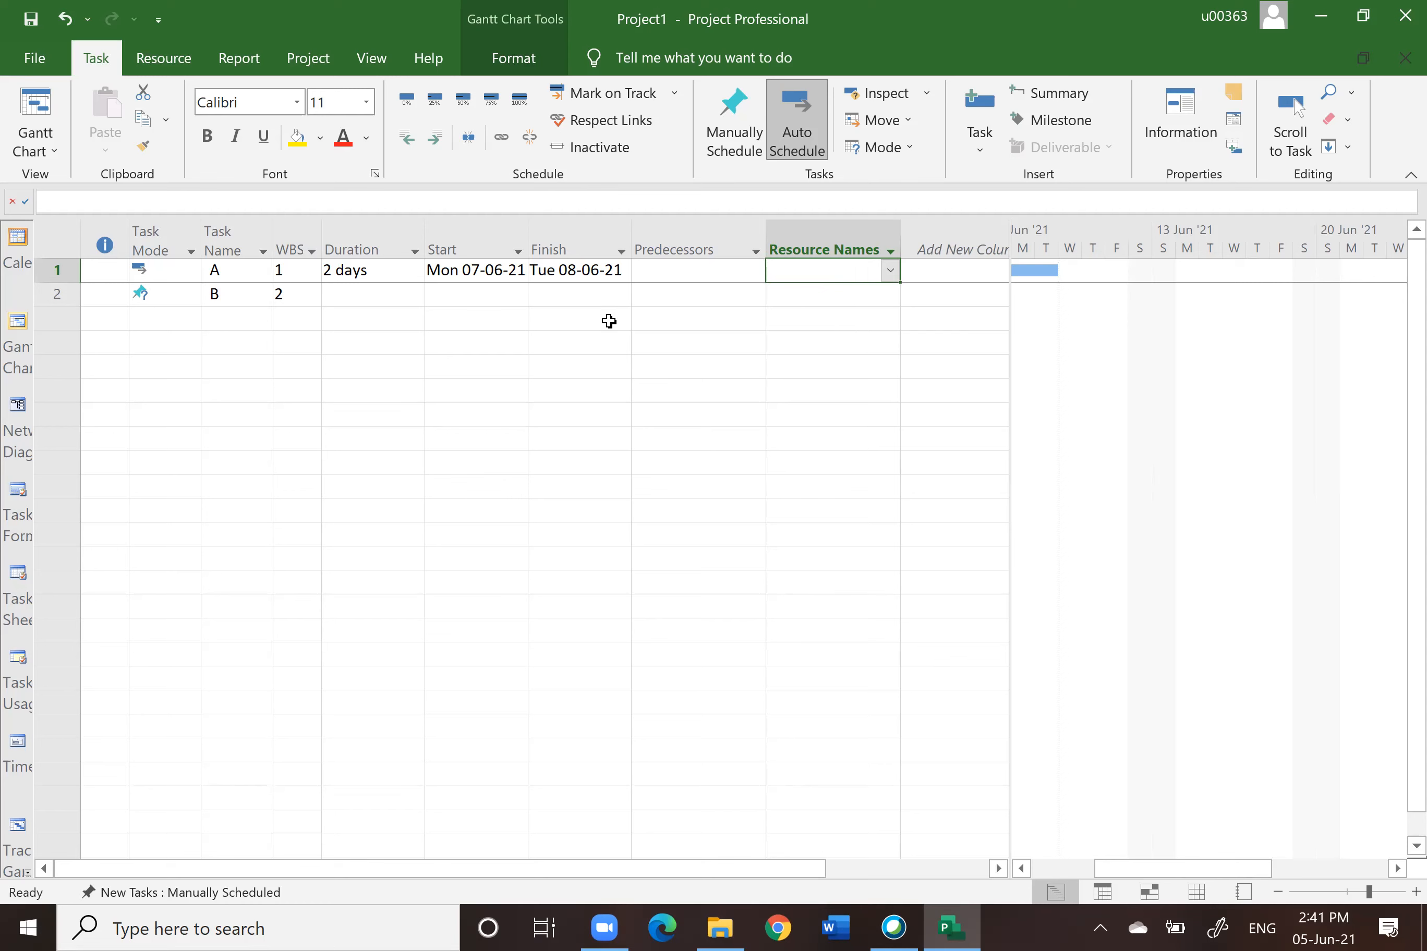
Step: Enter WAIT FOR THE BOSS as task B's duration and widen the Duration column to fit it
left_click(61, 294)
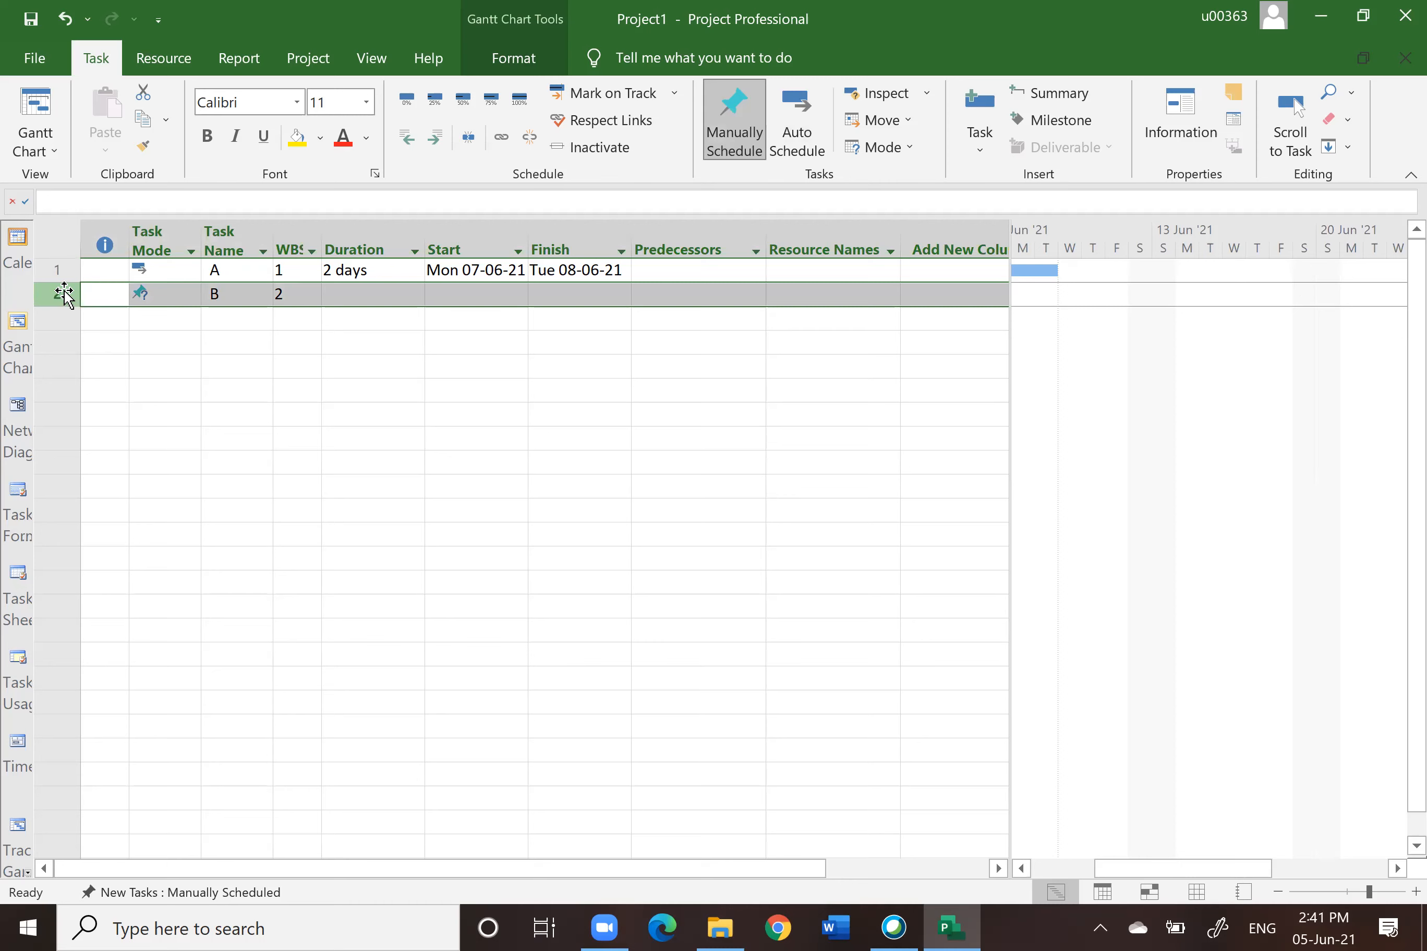
left_click(373, 387)
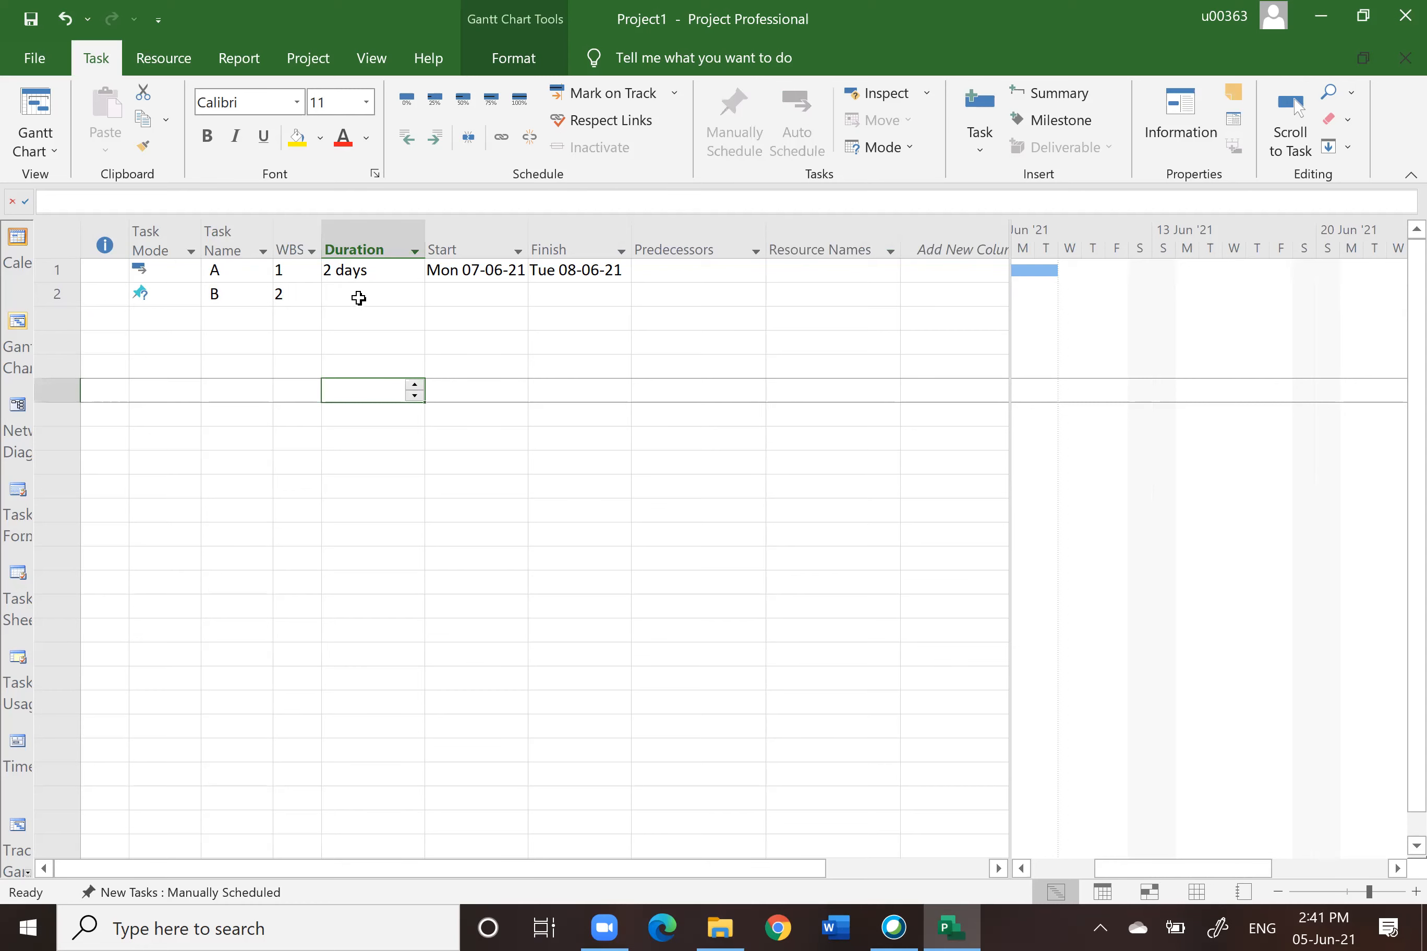
left_click(359, 299)
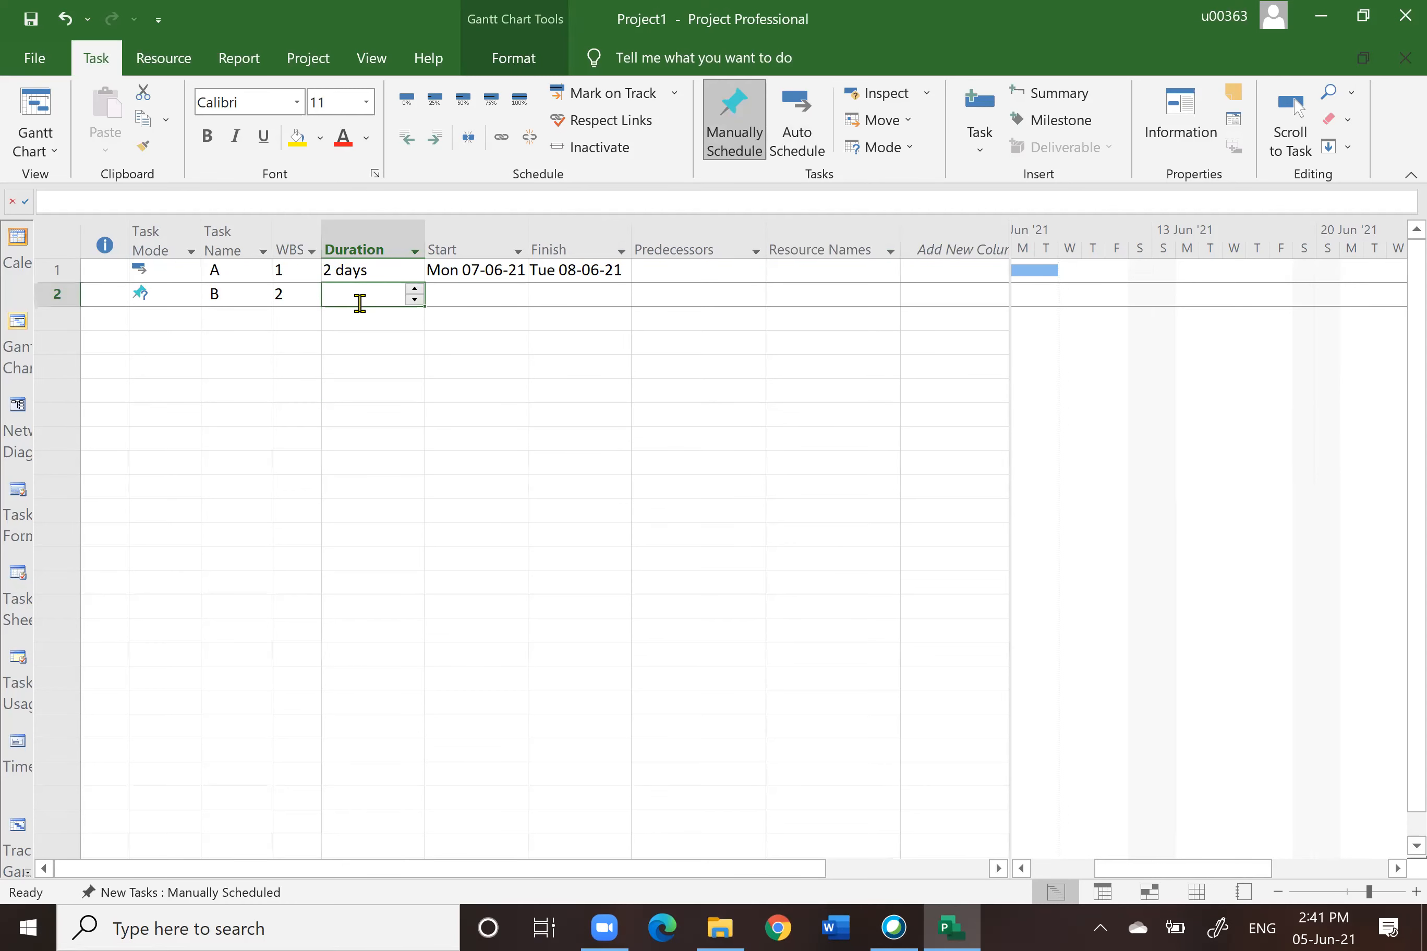
type("WAIT ")
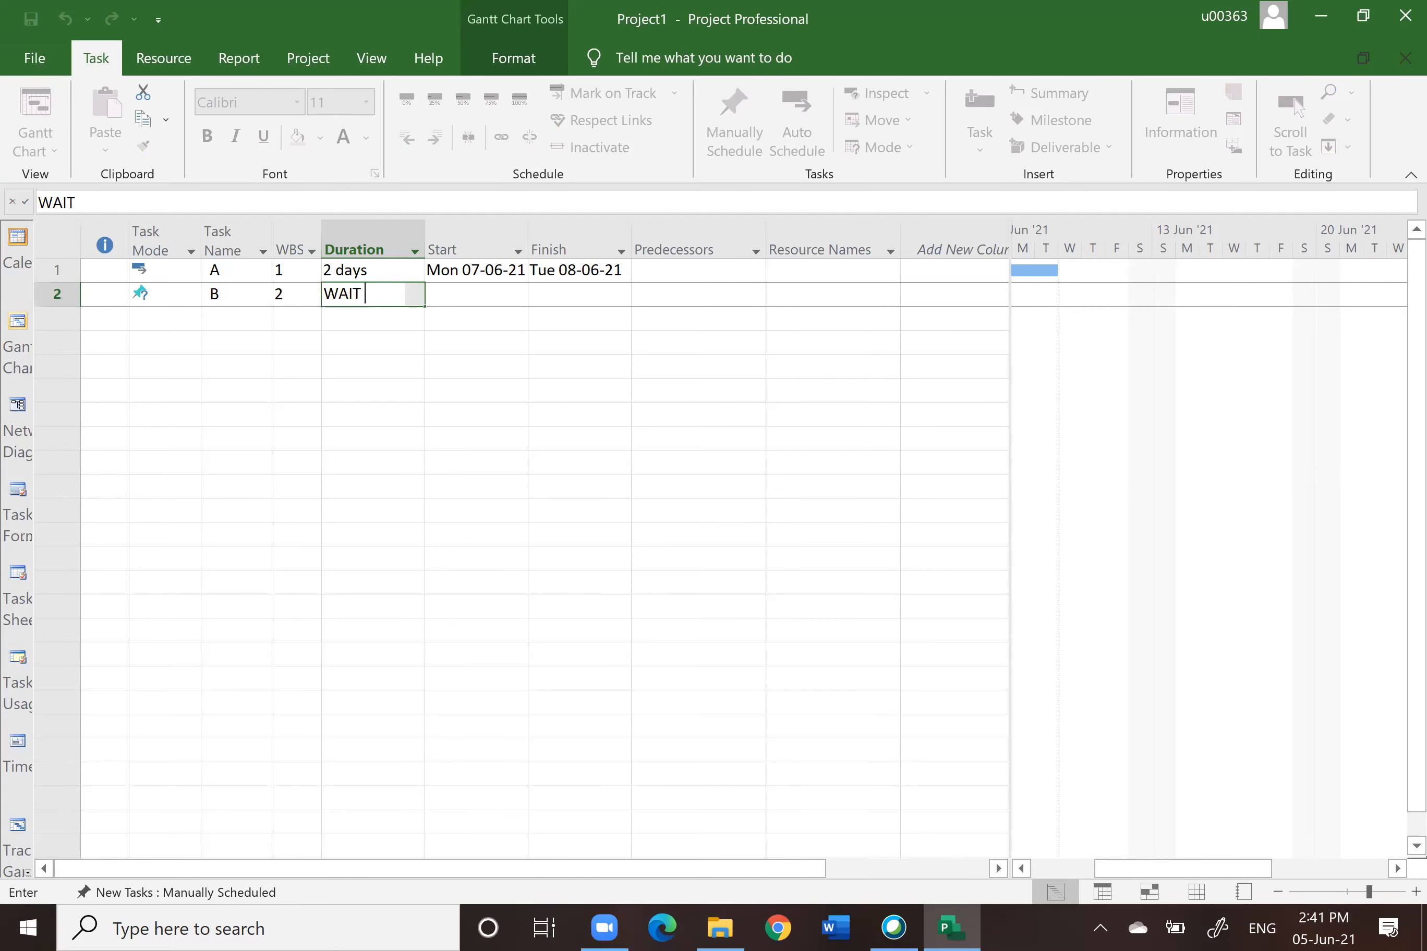
type("FOR THE B")
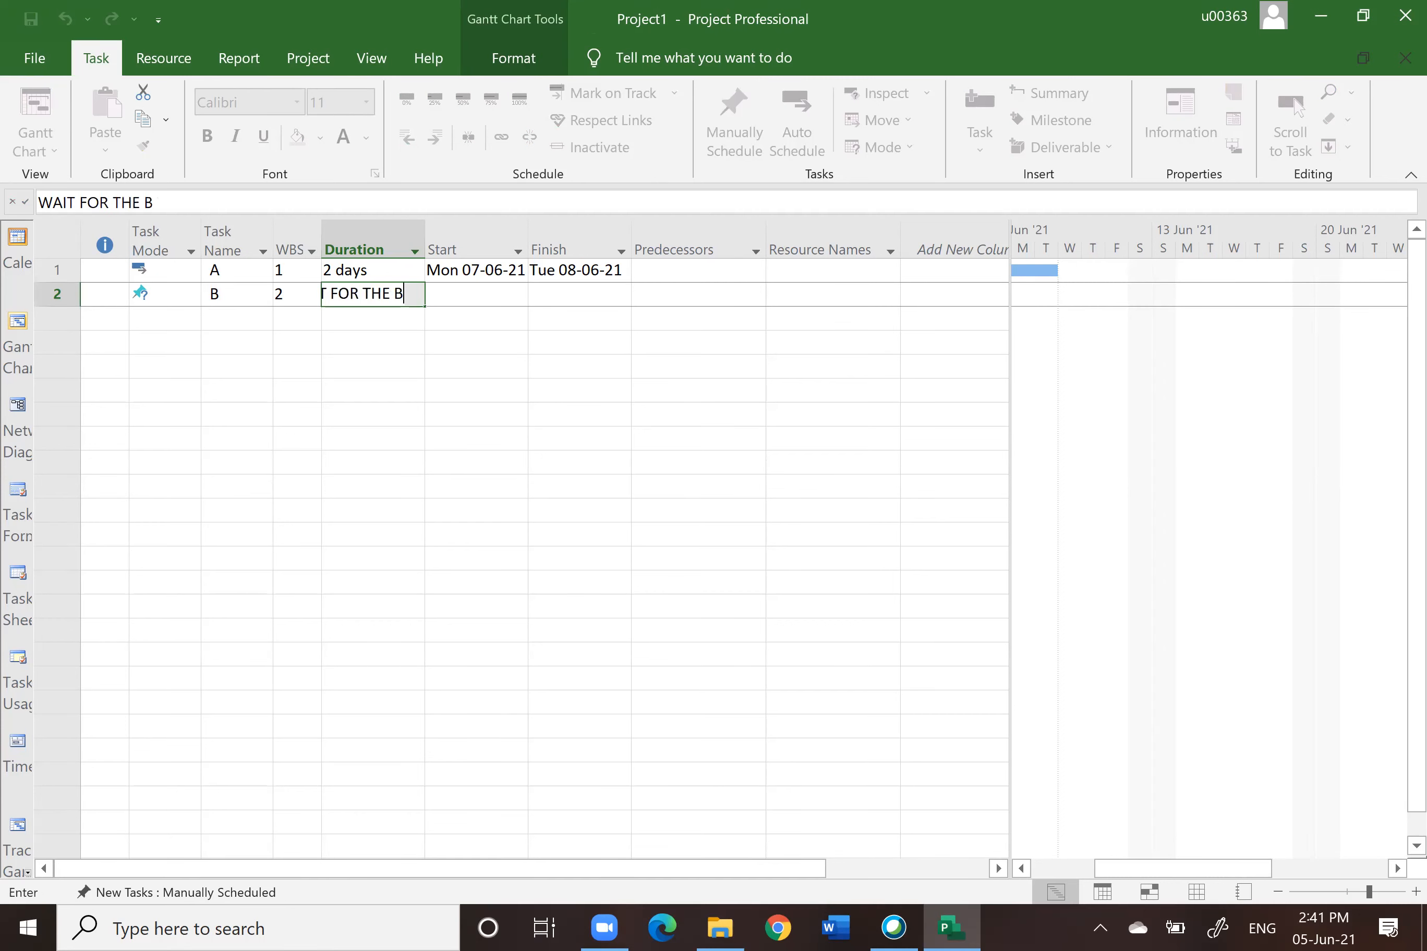
type("OSS")
key("Return")
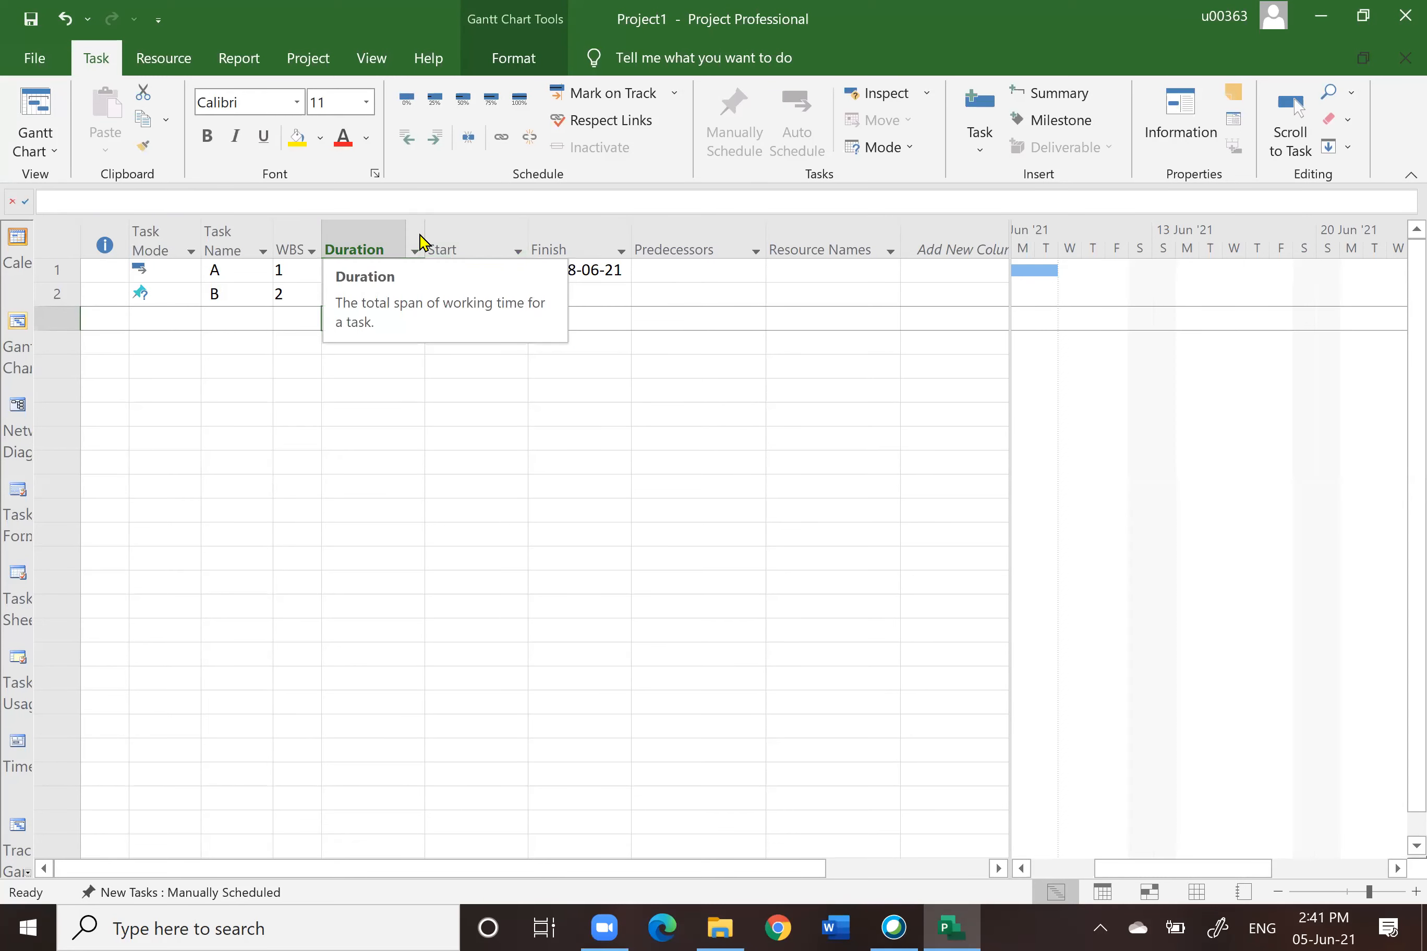
left_click_drag(424, 236, 479, 237)
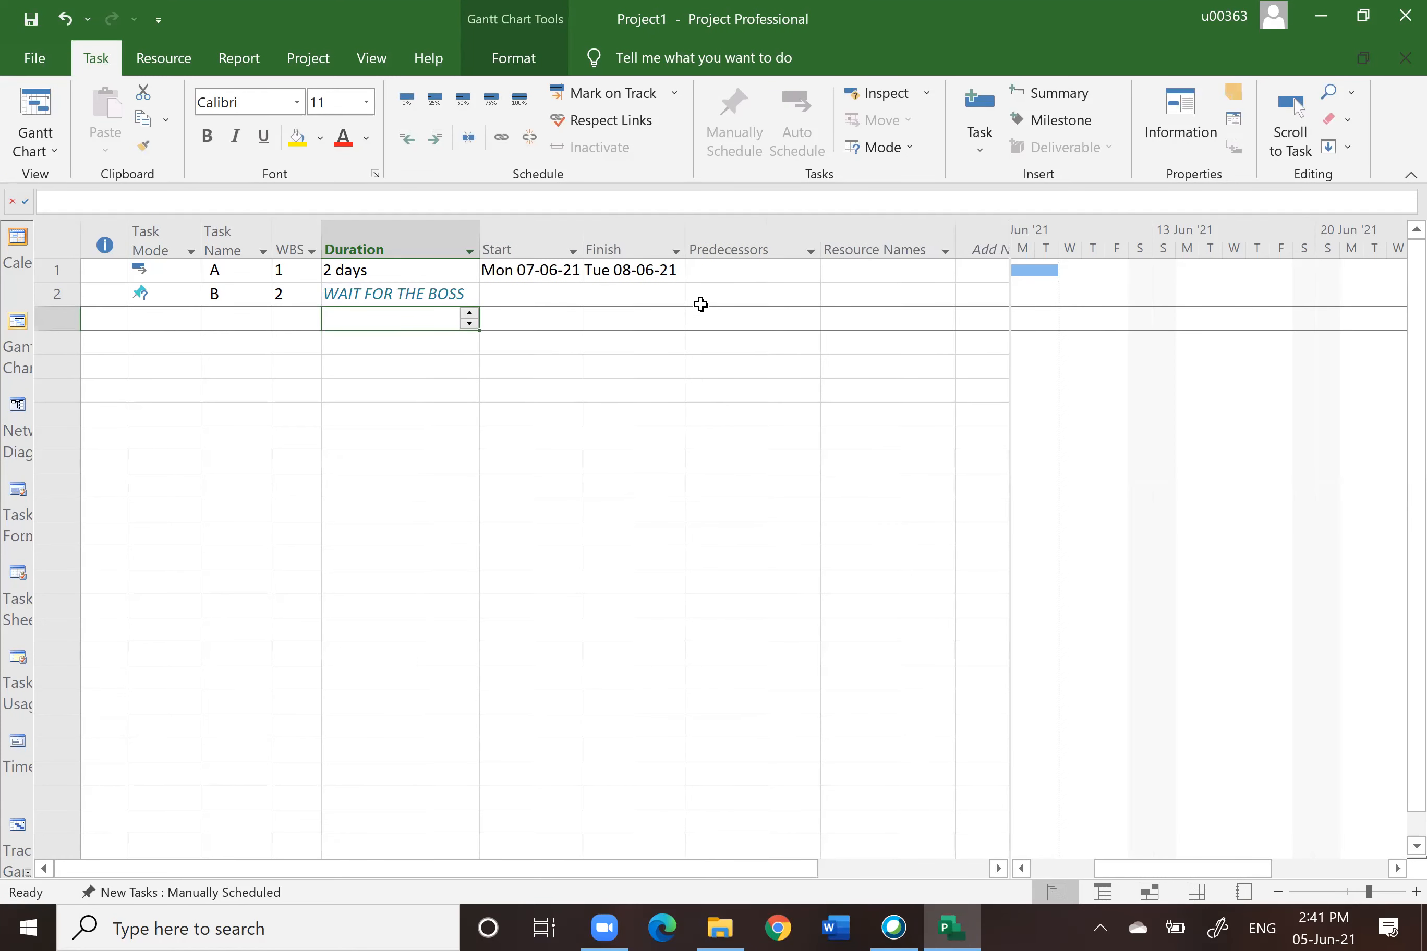
Step: Enter KIV as task B's start and END OF THE MONTH as its finish
left_click(538, 294)
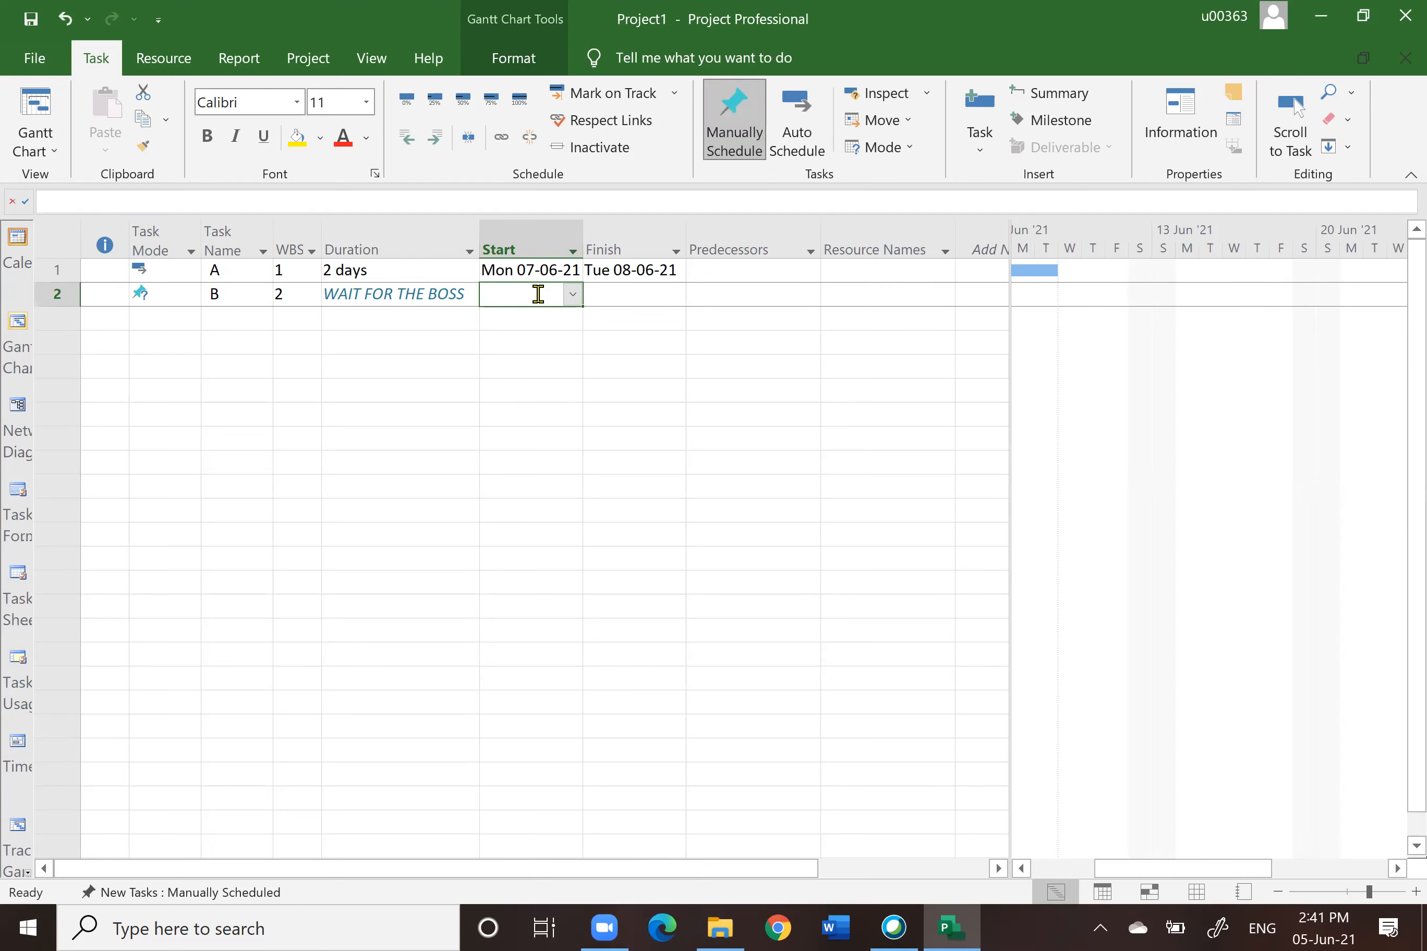
type("KIV")
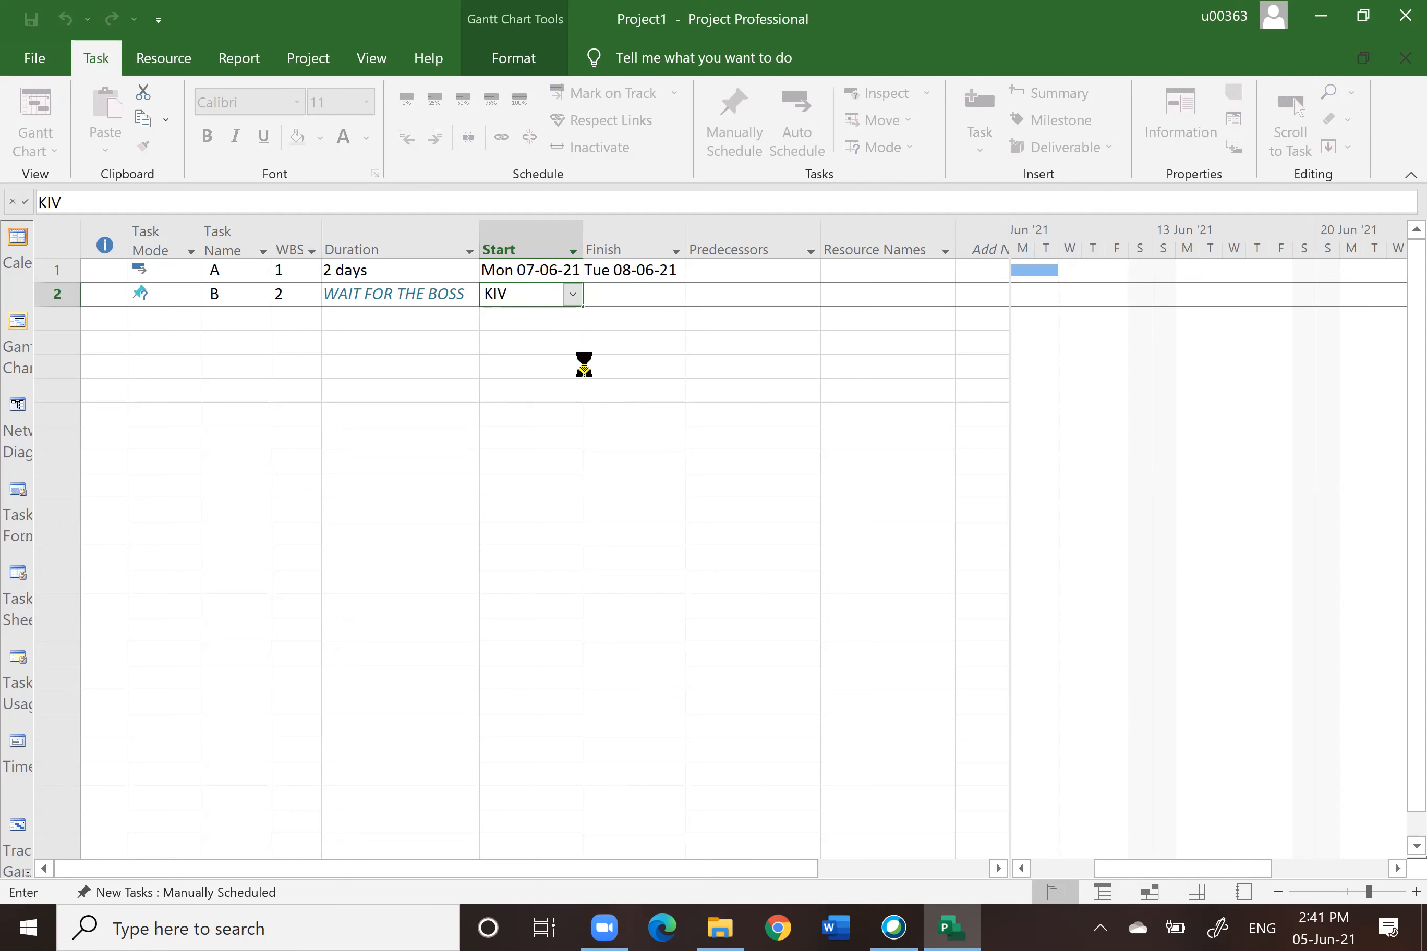
left_click(614, 296)
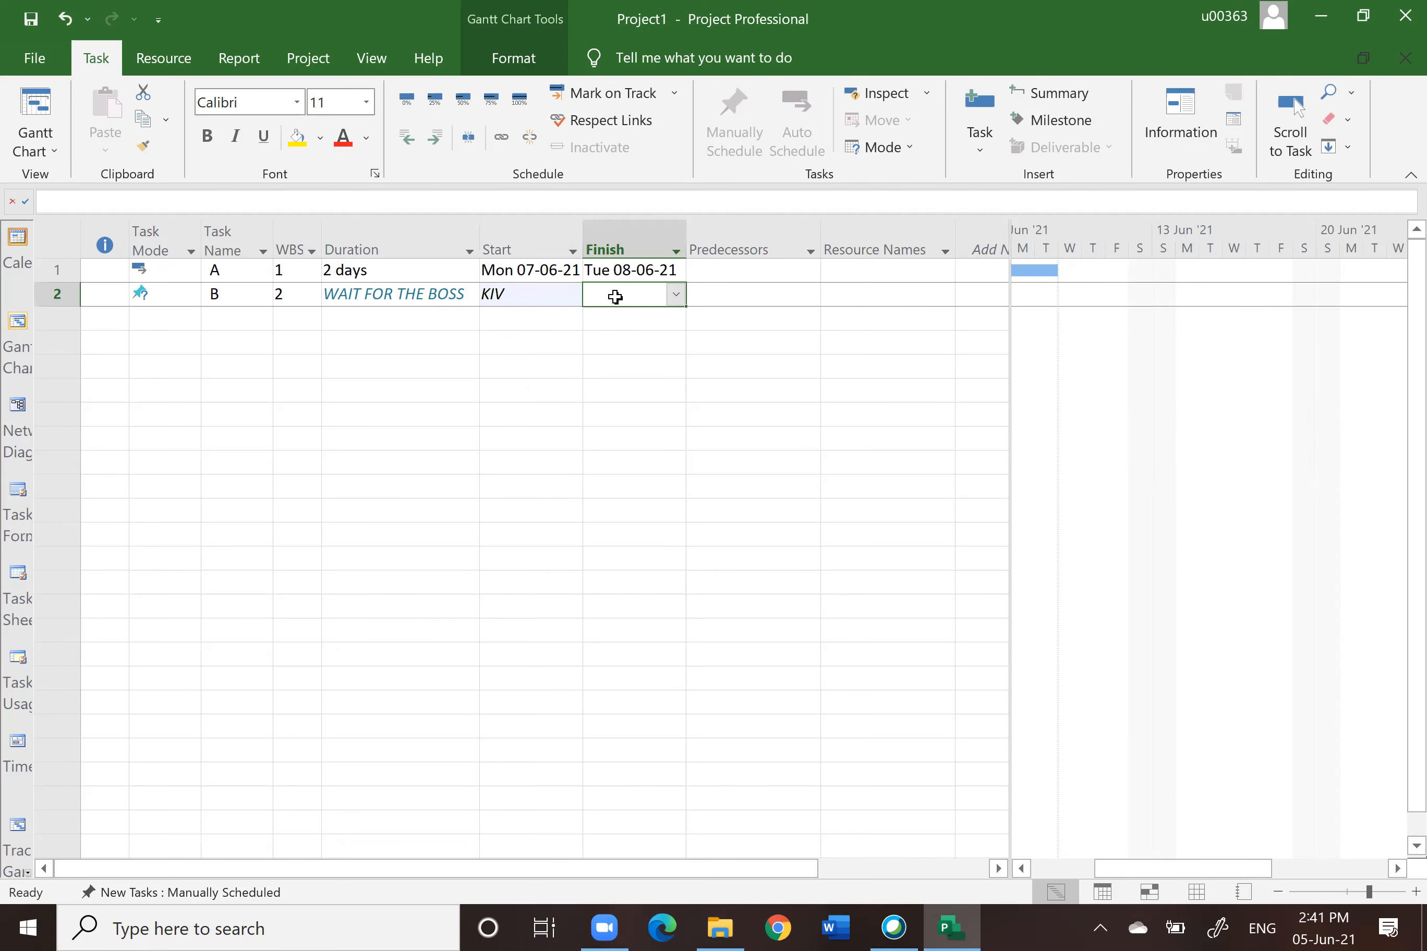
type("E")
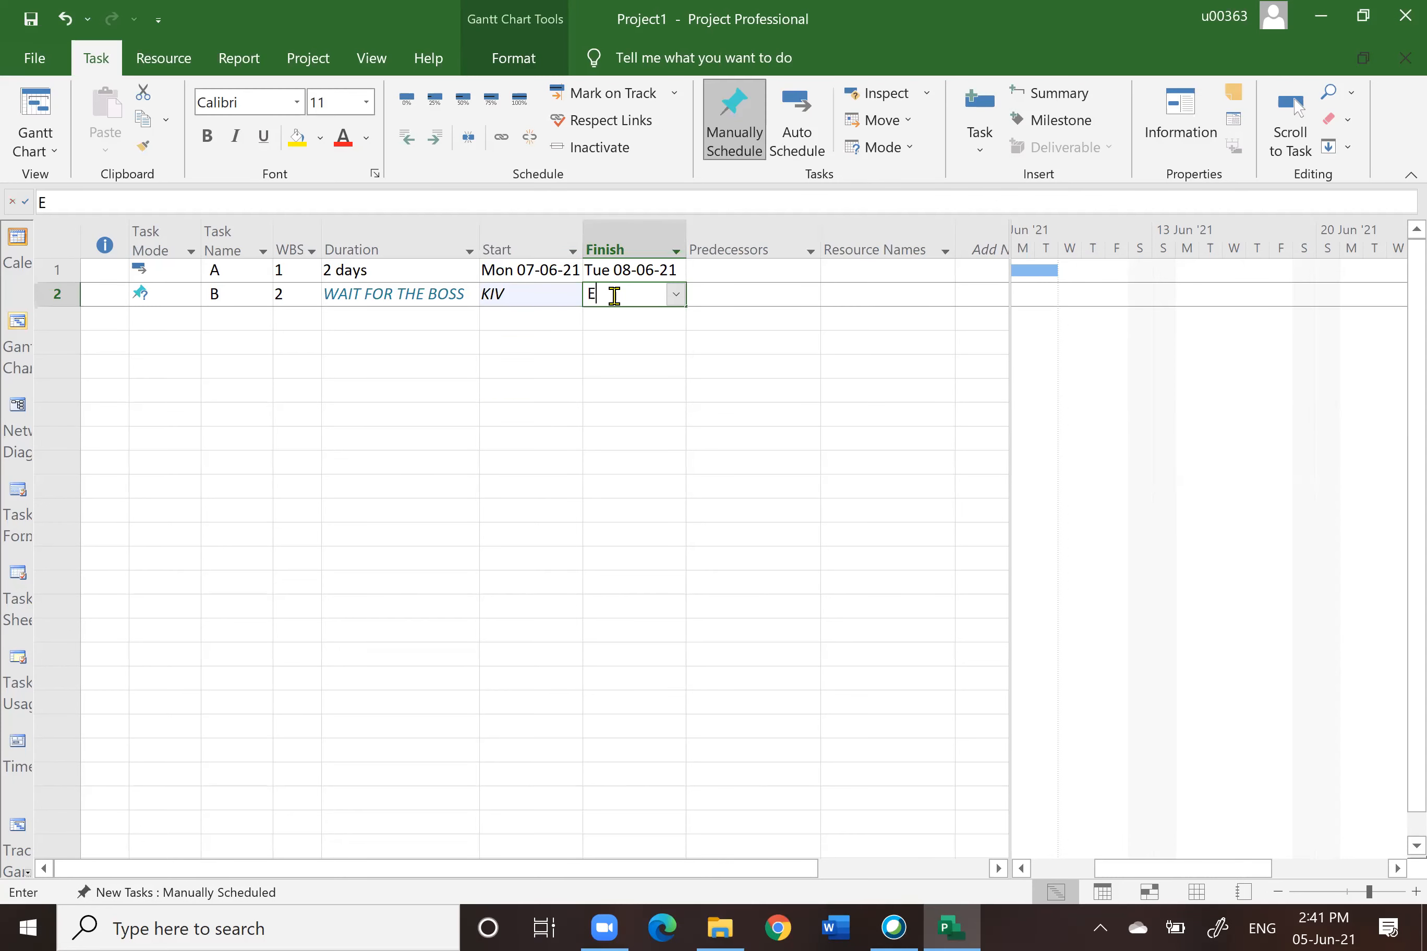
type("ND OF THE MONTH")
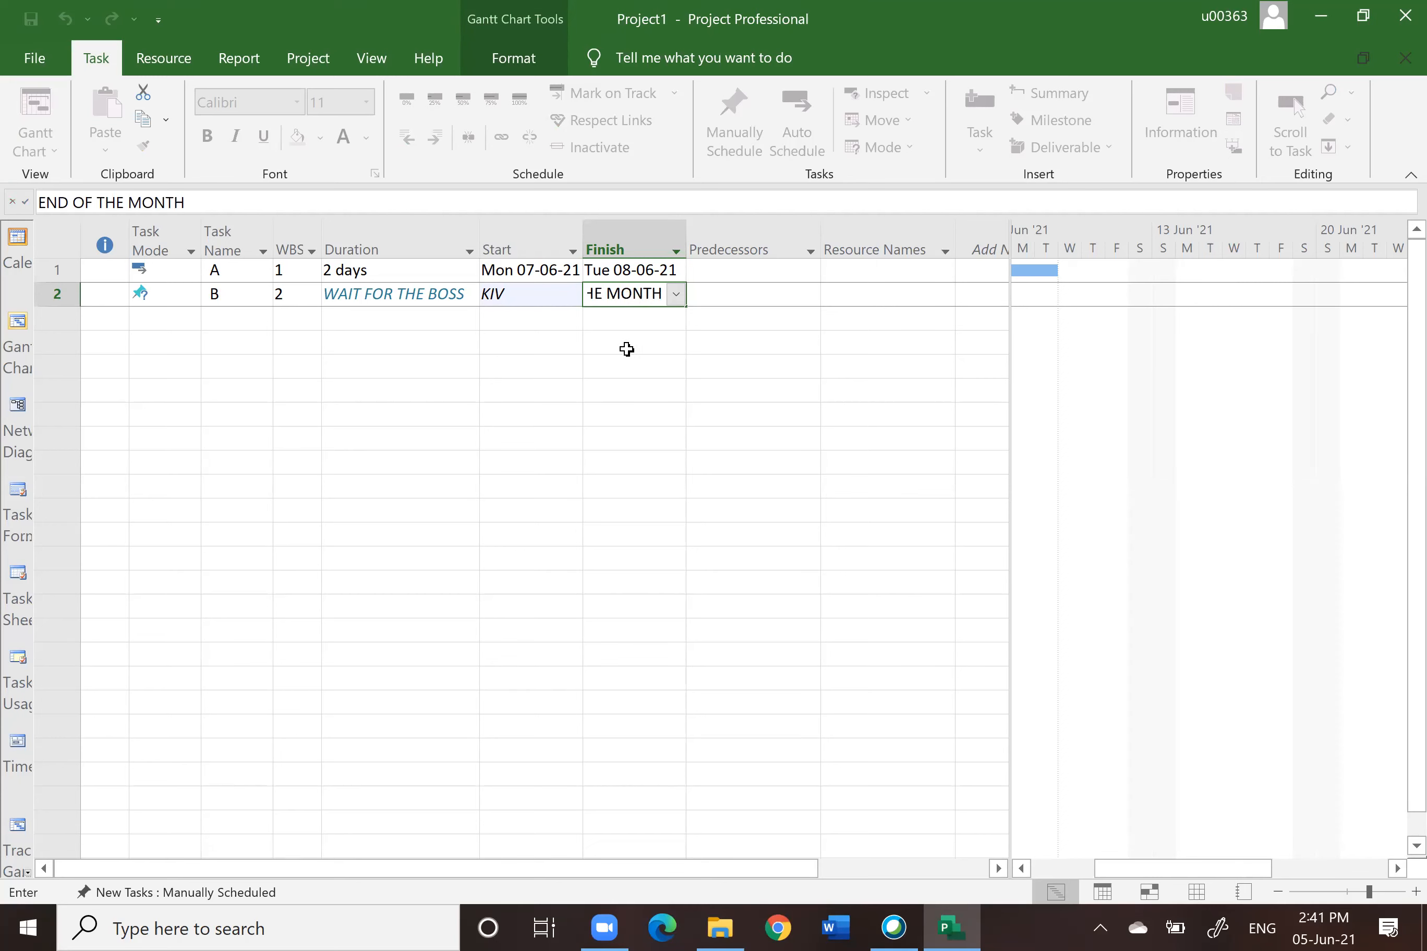
left_click(640, 368)
left_click(737, 297)
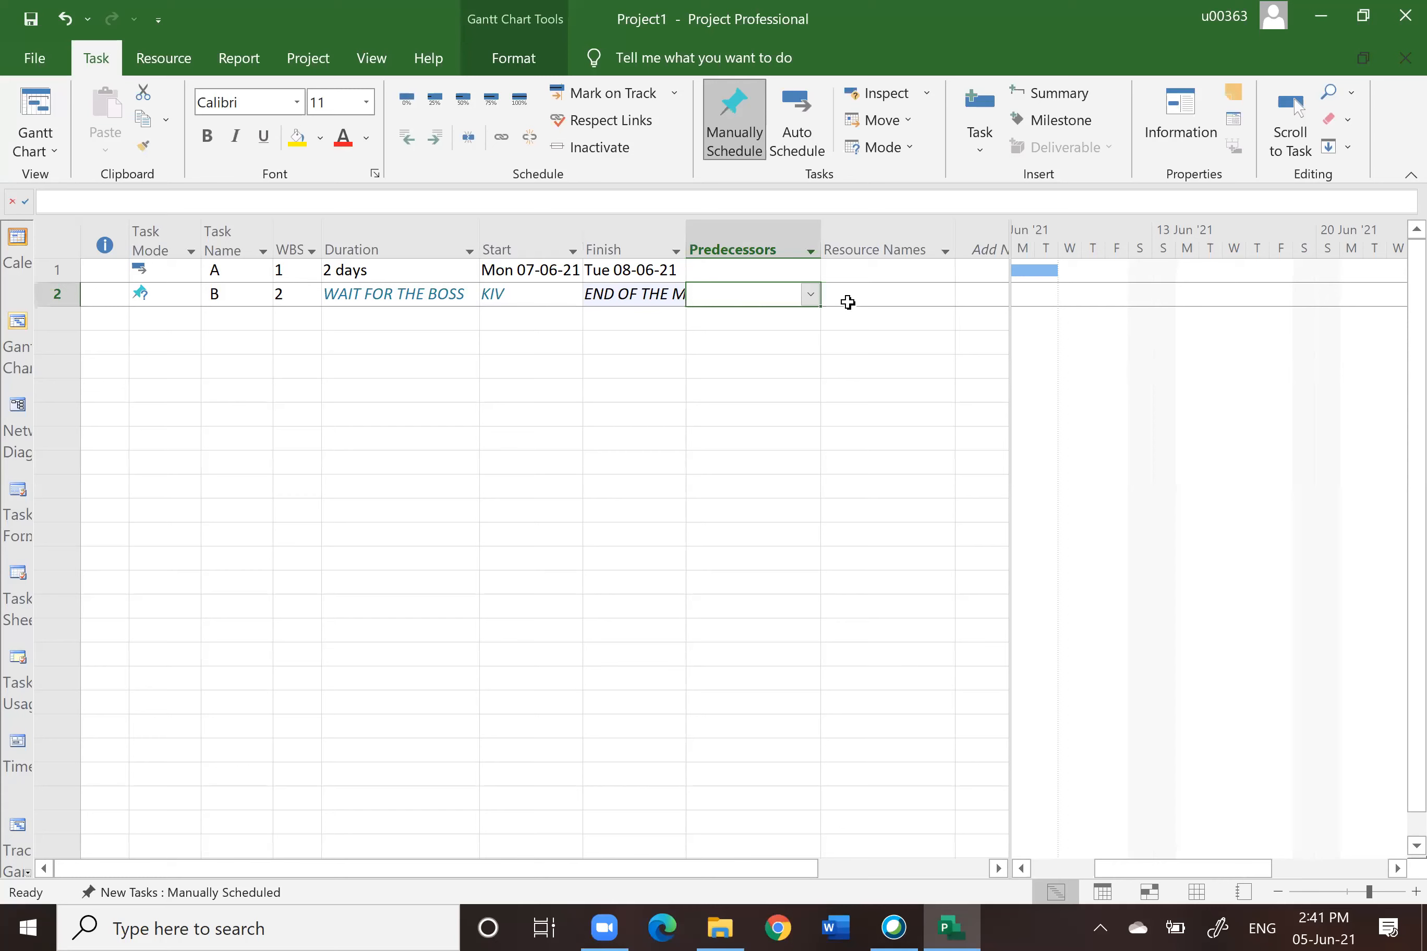
left_click(845, 298)
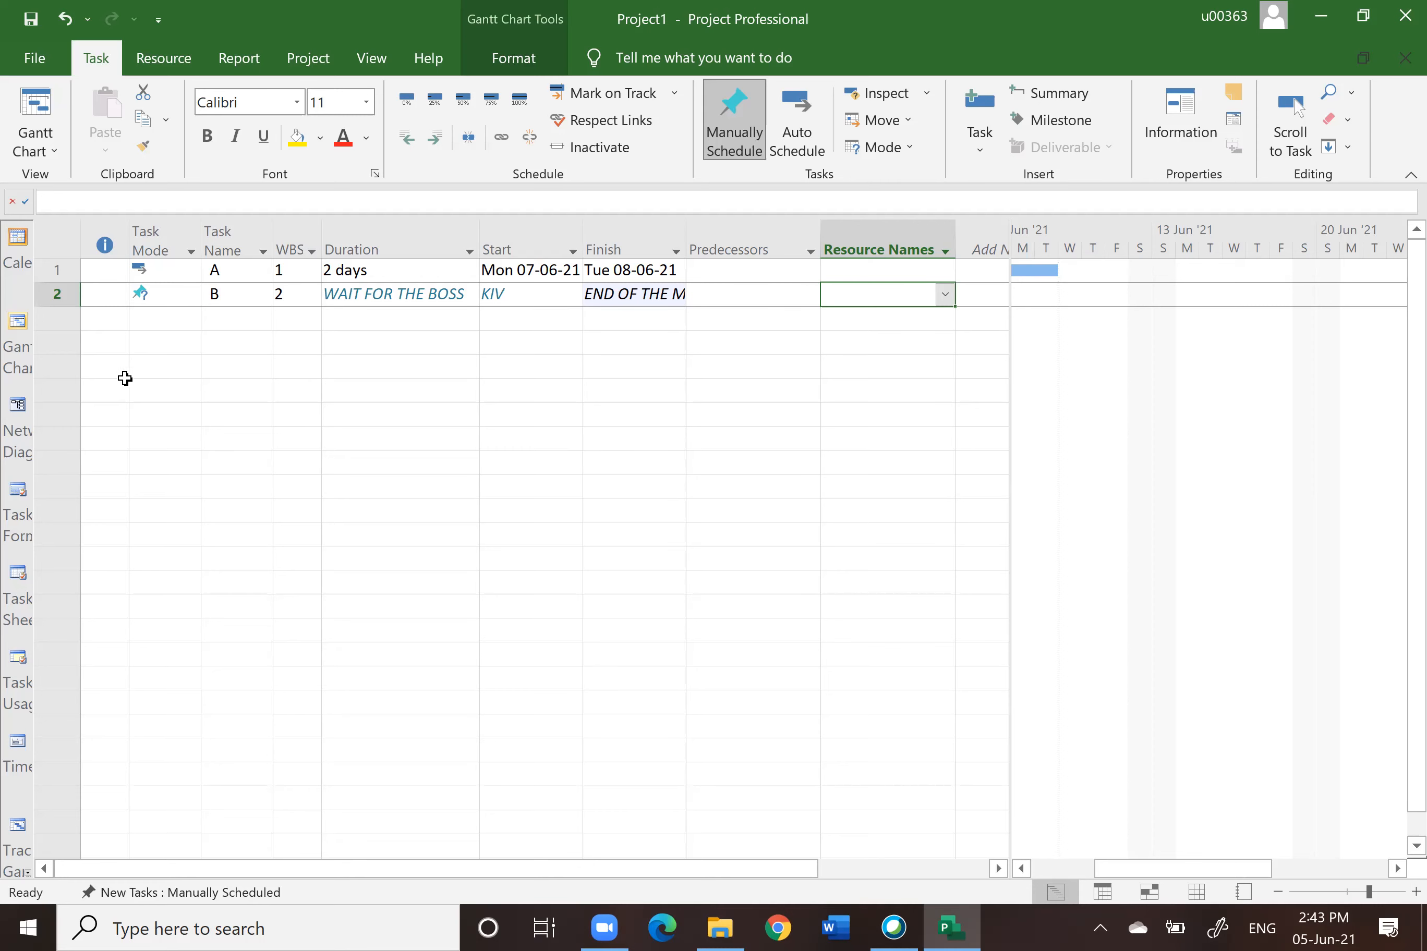
Step: Delete tasks A and B from the task table
left_click(57, 271)
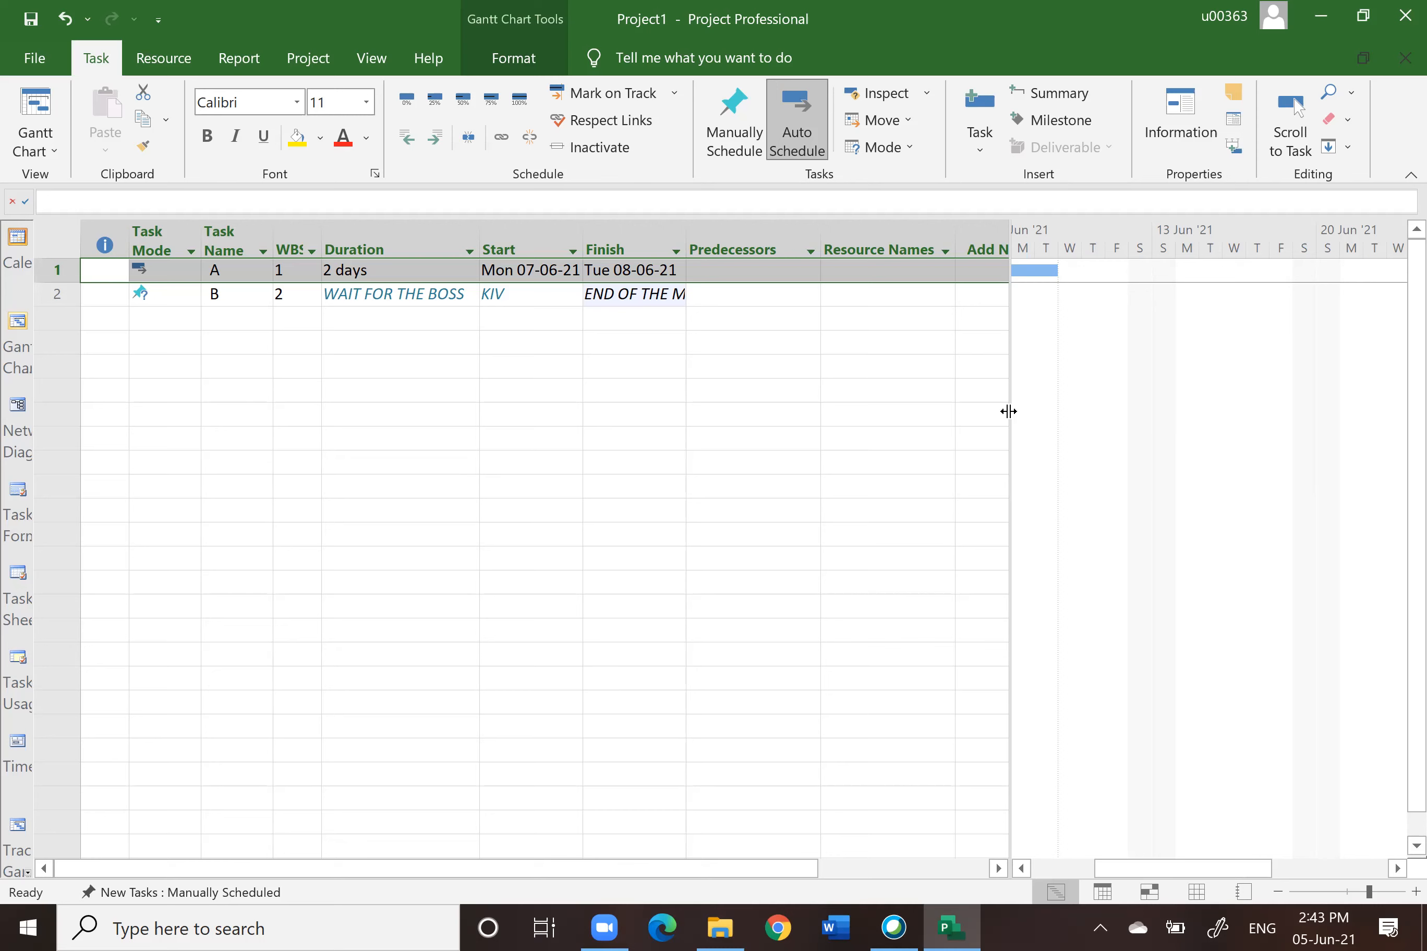
left_click_drag(1009, 407, 773, 434)
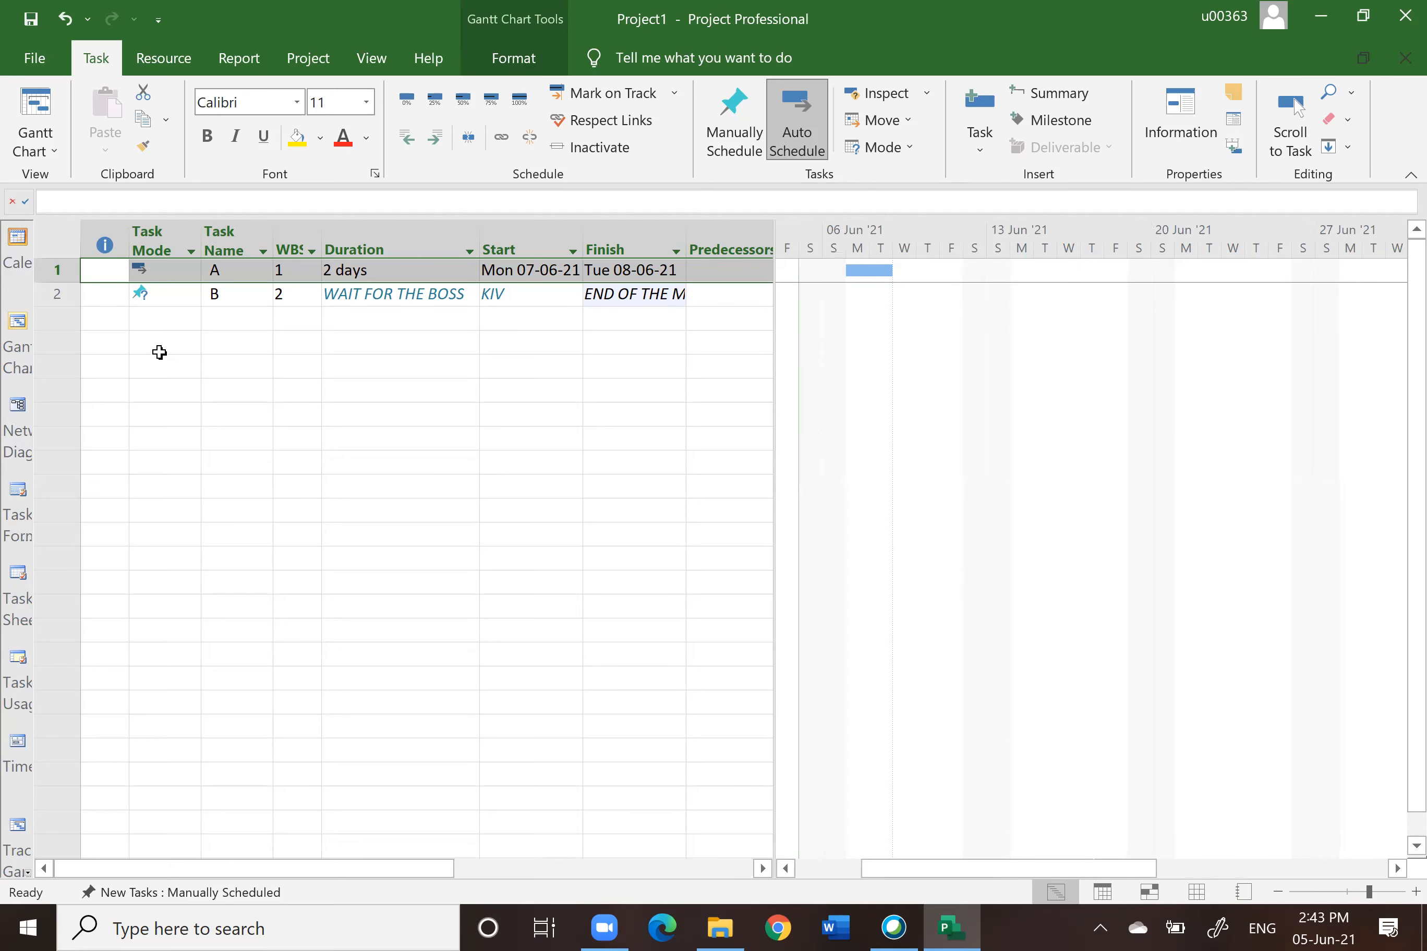
left_click(139, 414)
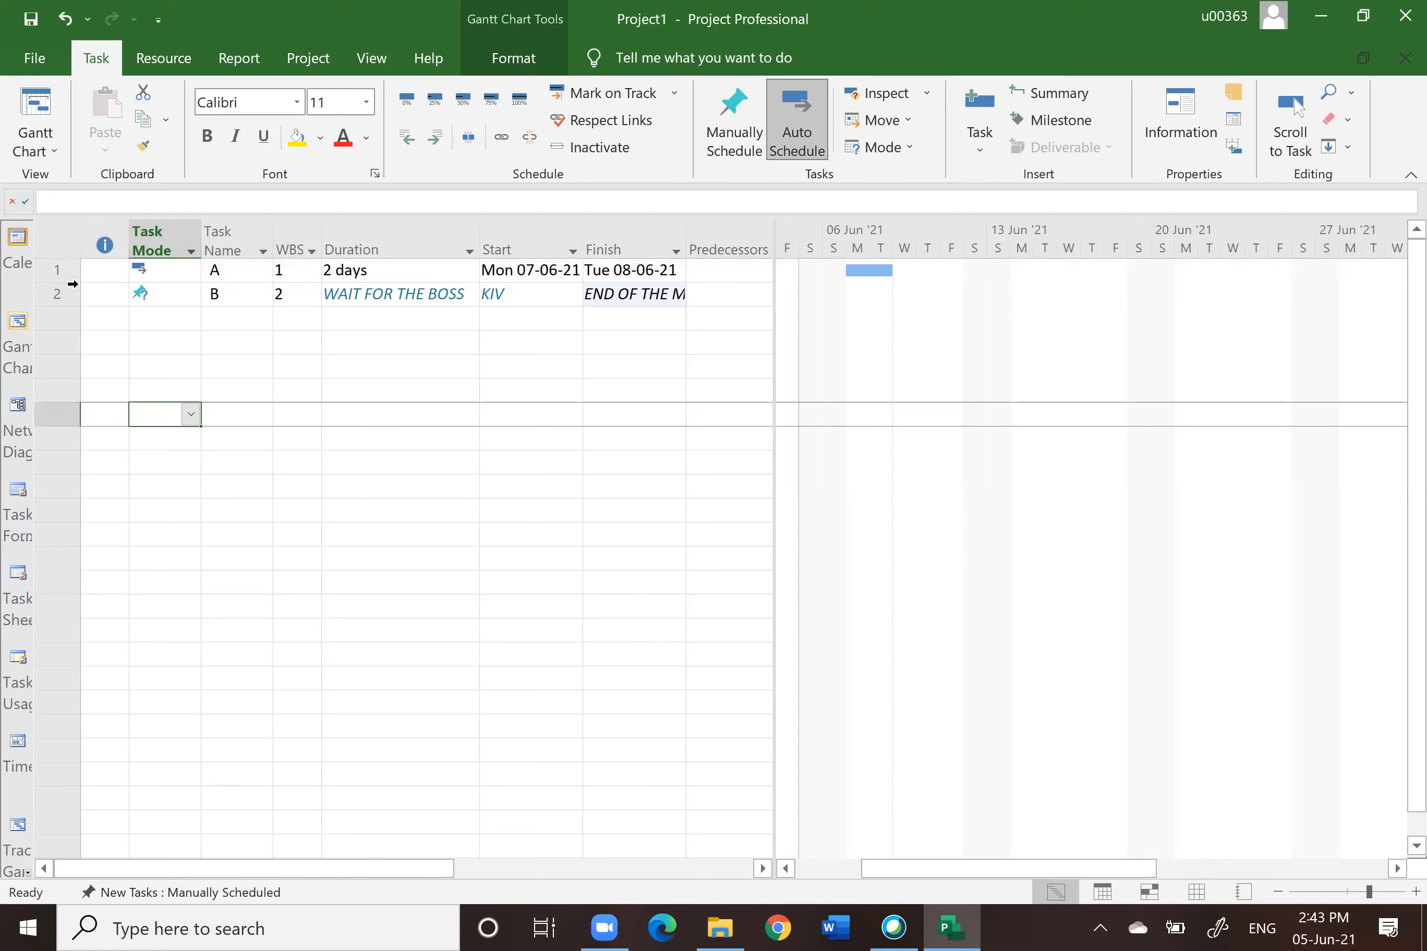
left_click_drag(57, 270, 65, 299)
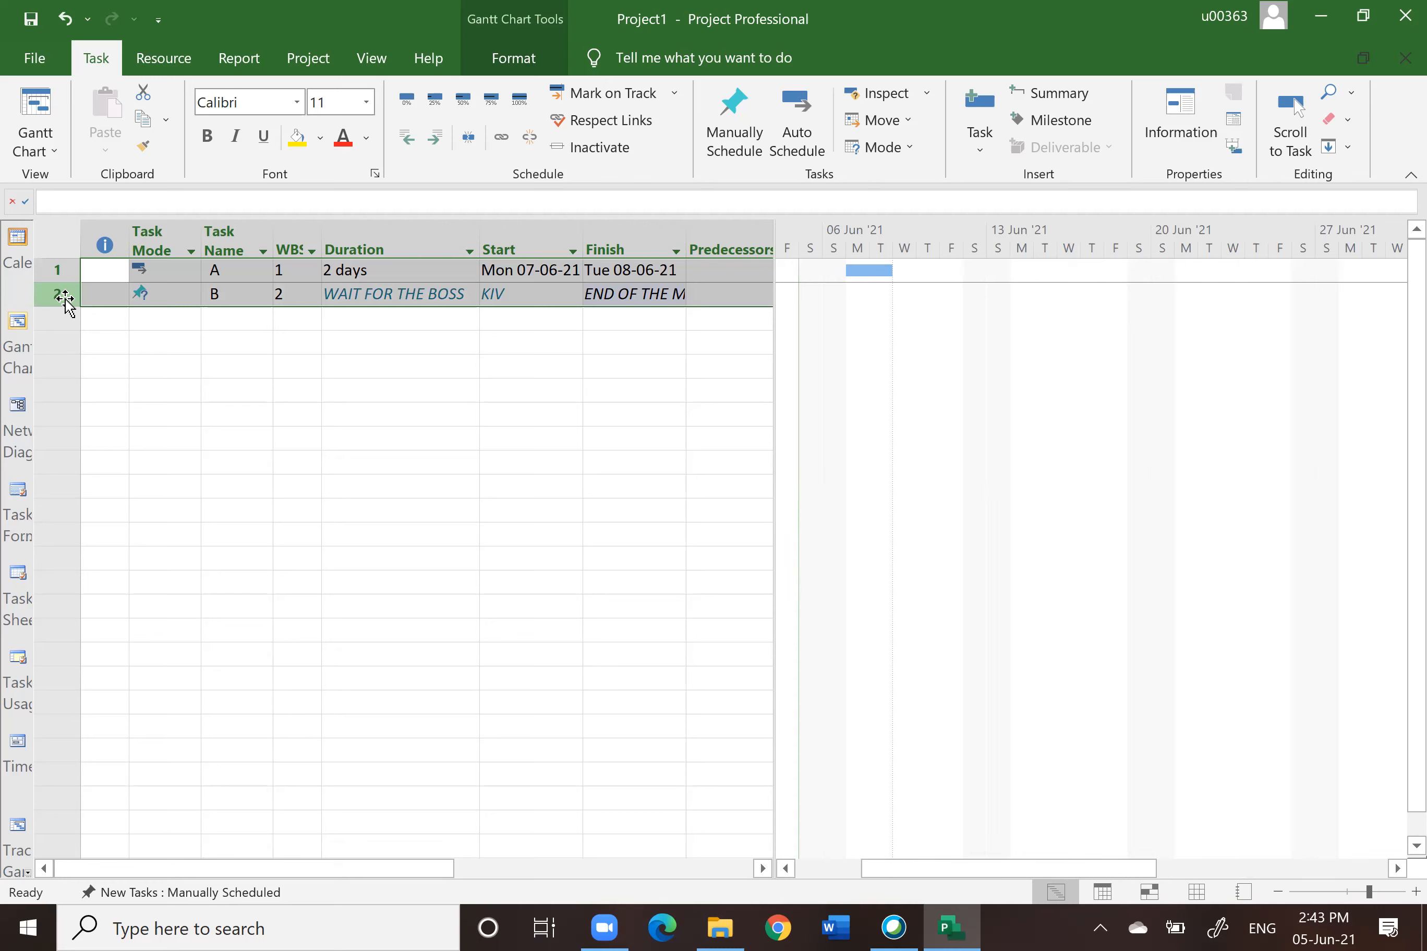
key("Delete")
Step: Switch the new task mode to Auto Scheduled
left_click(277, 436)
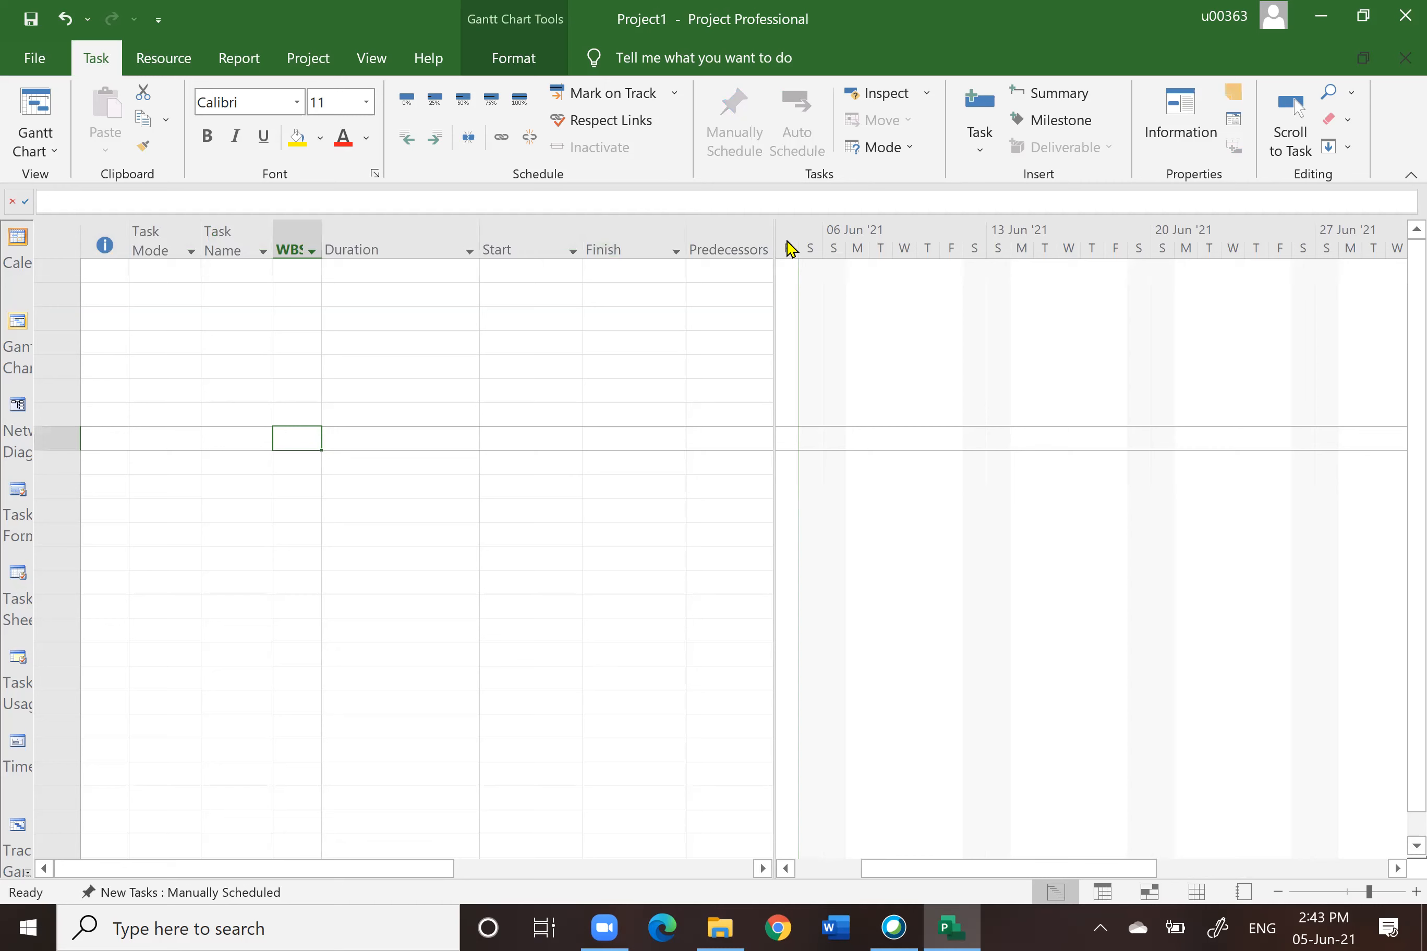
left_click_drag(774, 228, 914, 233)
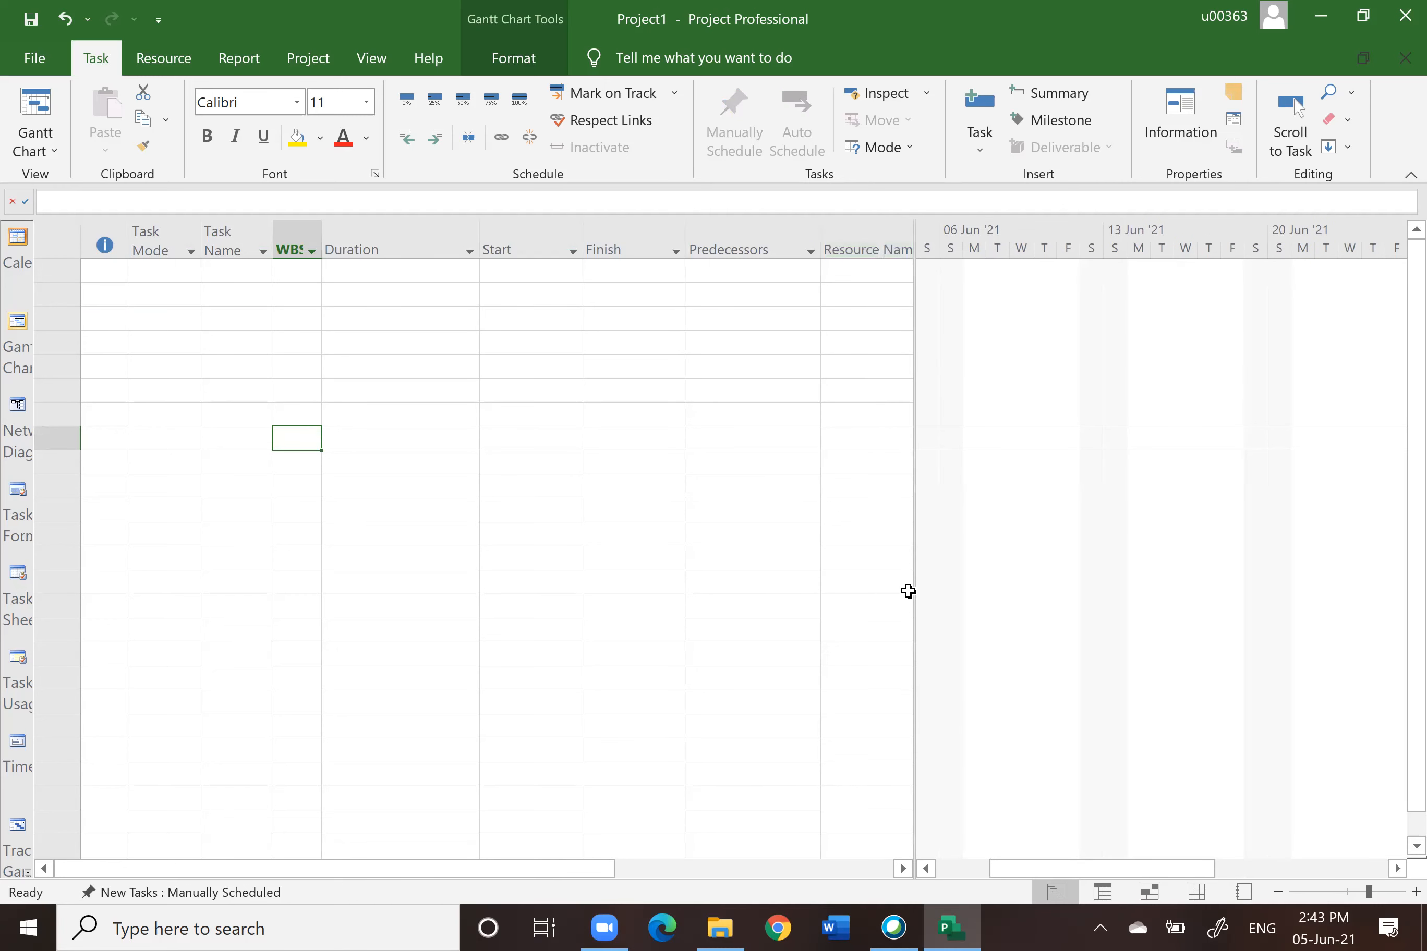
left_click(643, 533)
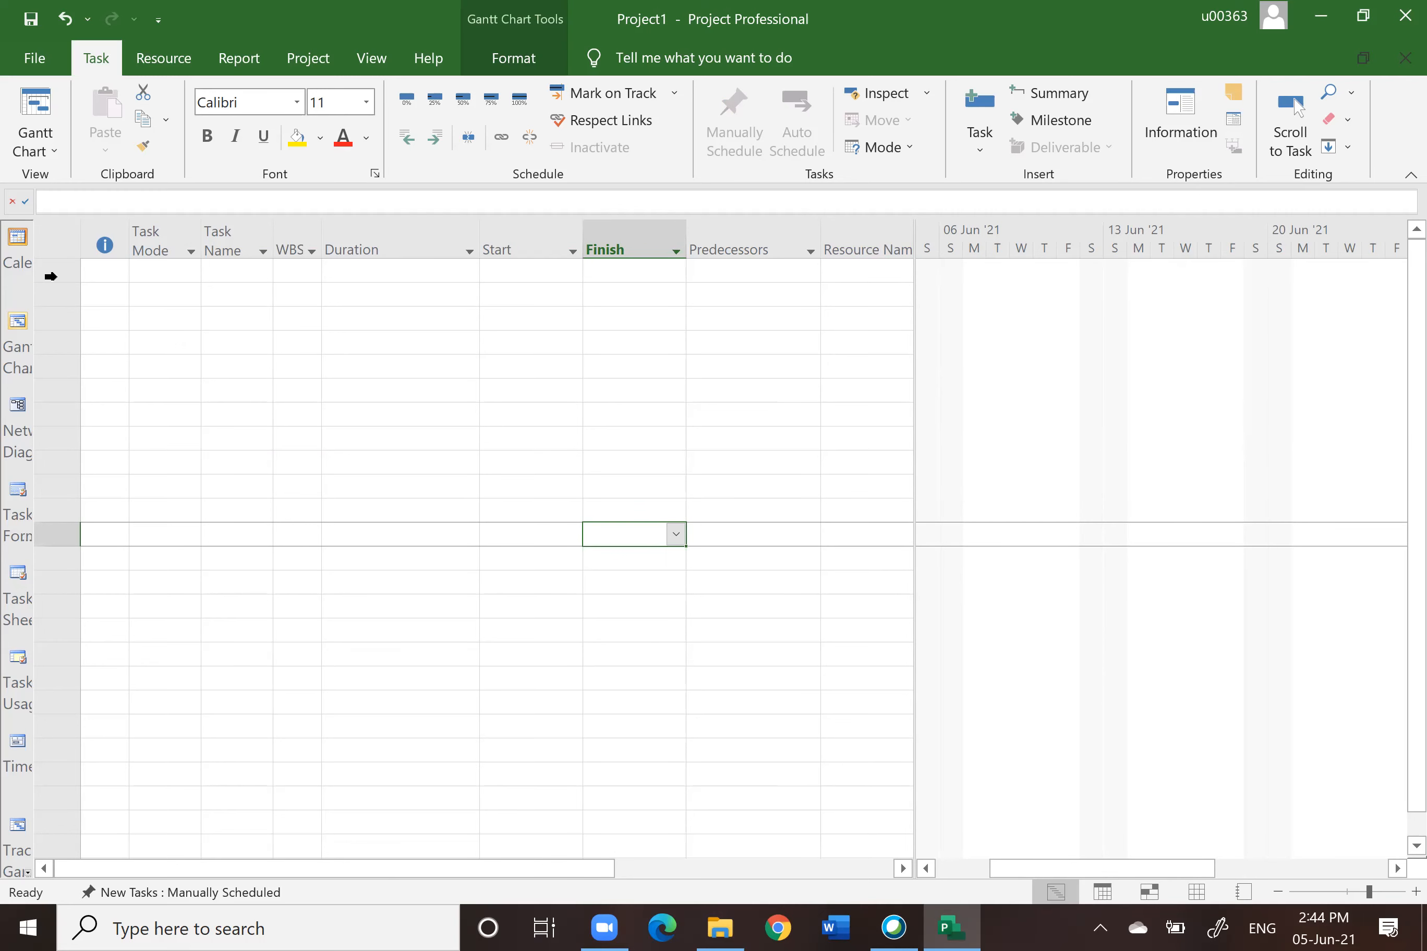
left_click_drag(66, 270, 64, 751)
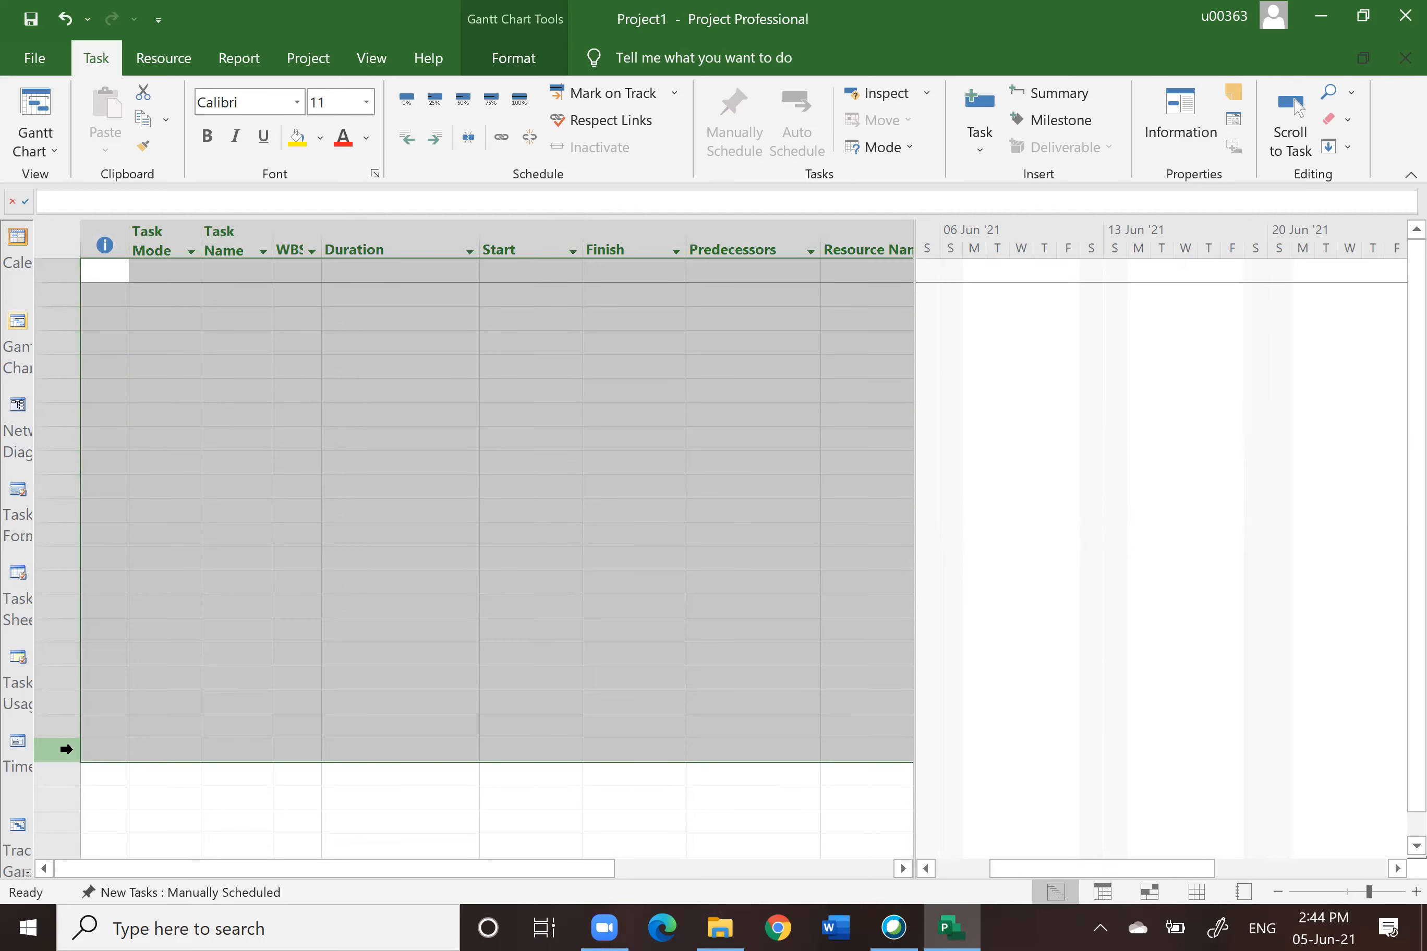
left_click(229, 893)
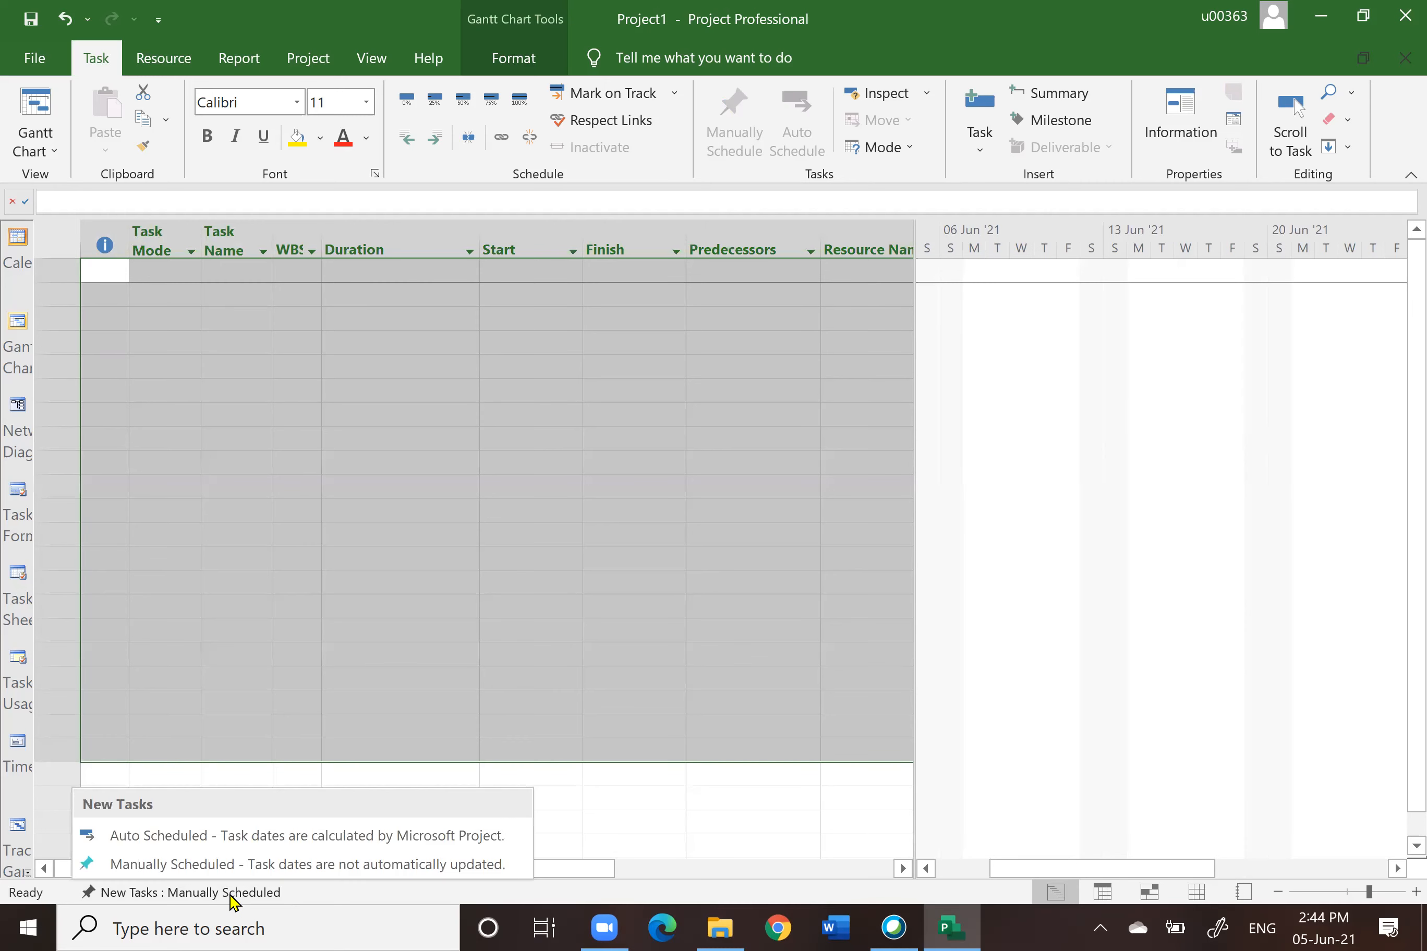
left_click(188, 838)
left_click(584, 556)
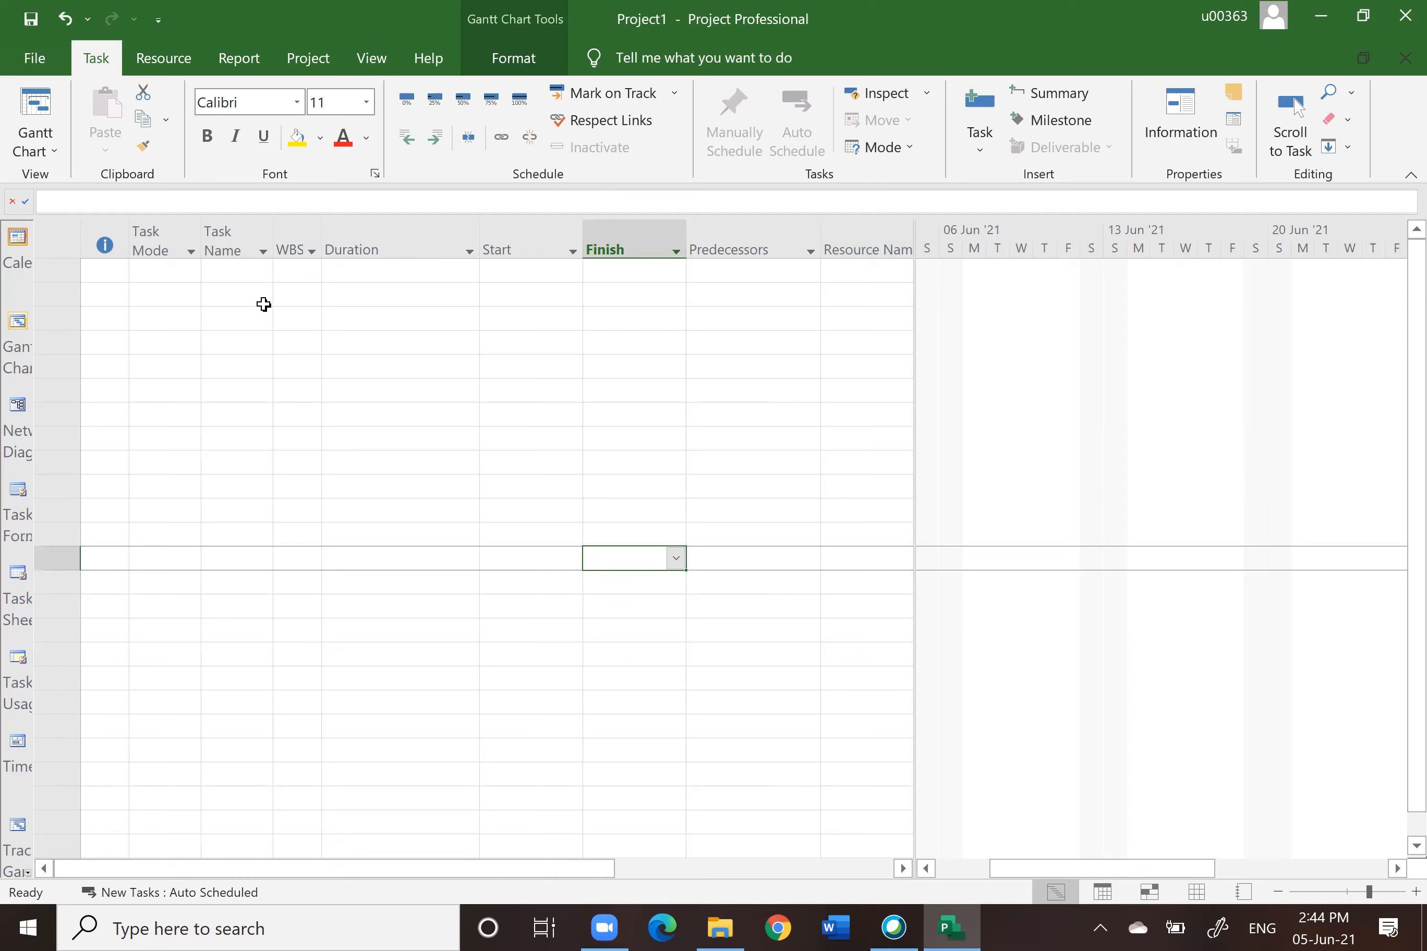
Step: Try to close the project without saving changes
left_click(233, 269)
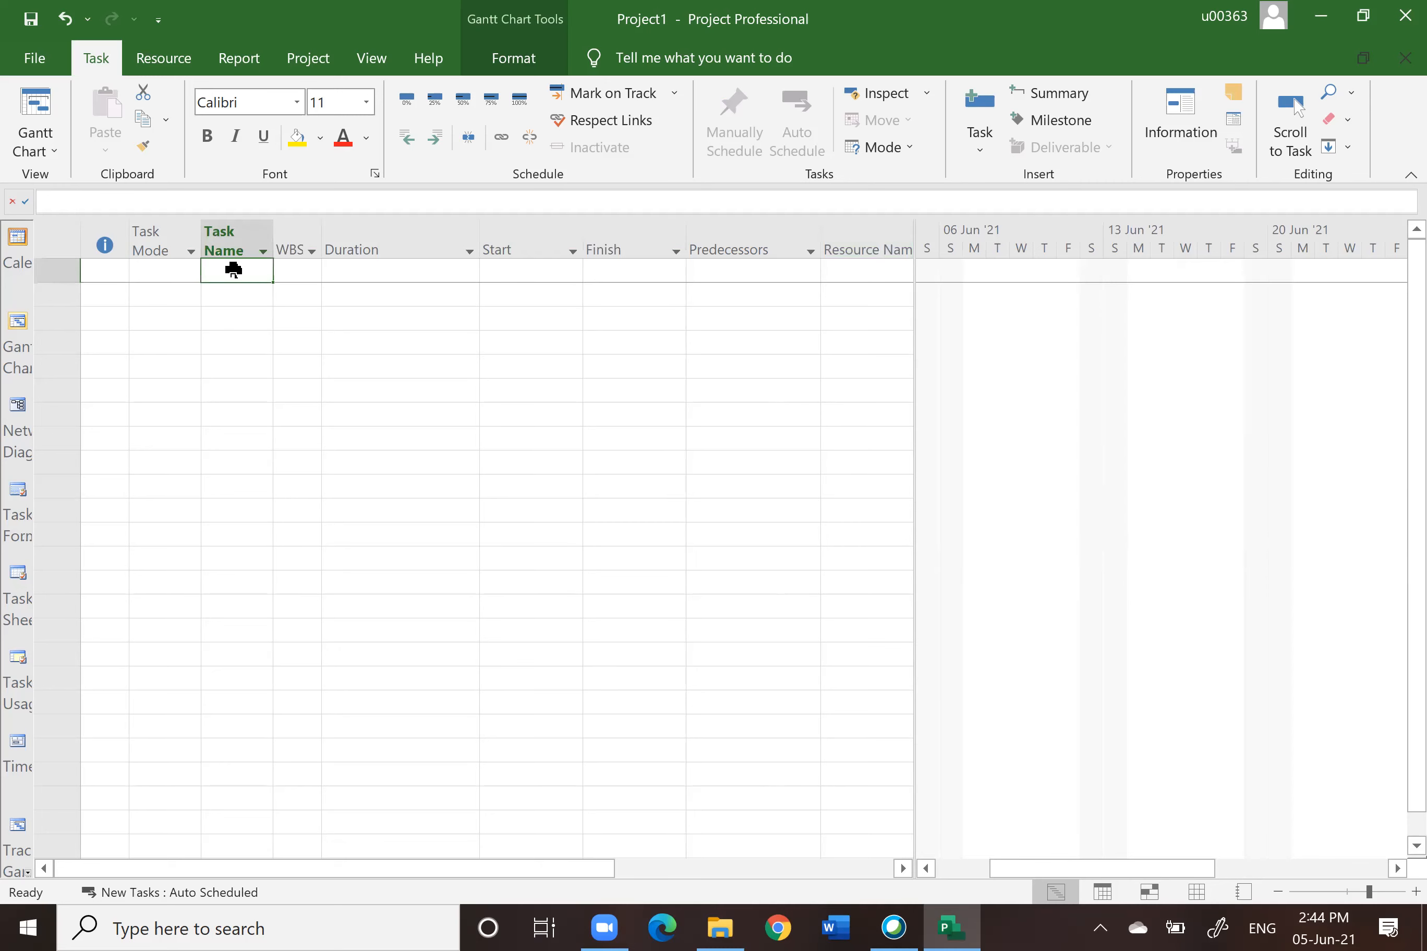
key("alt+F4")
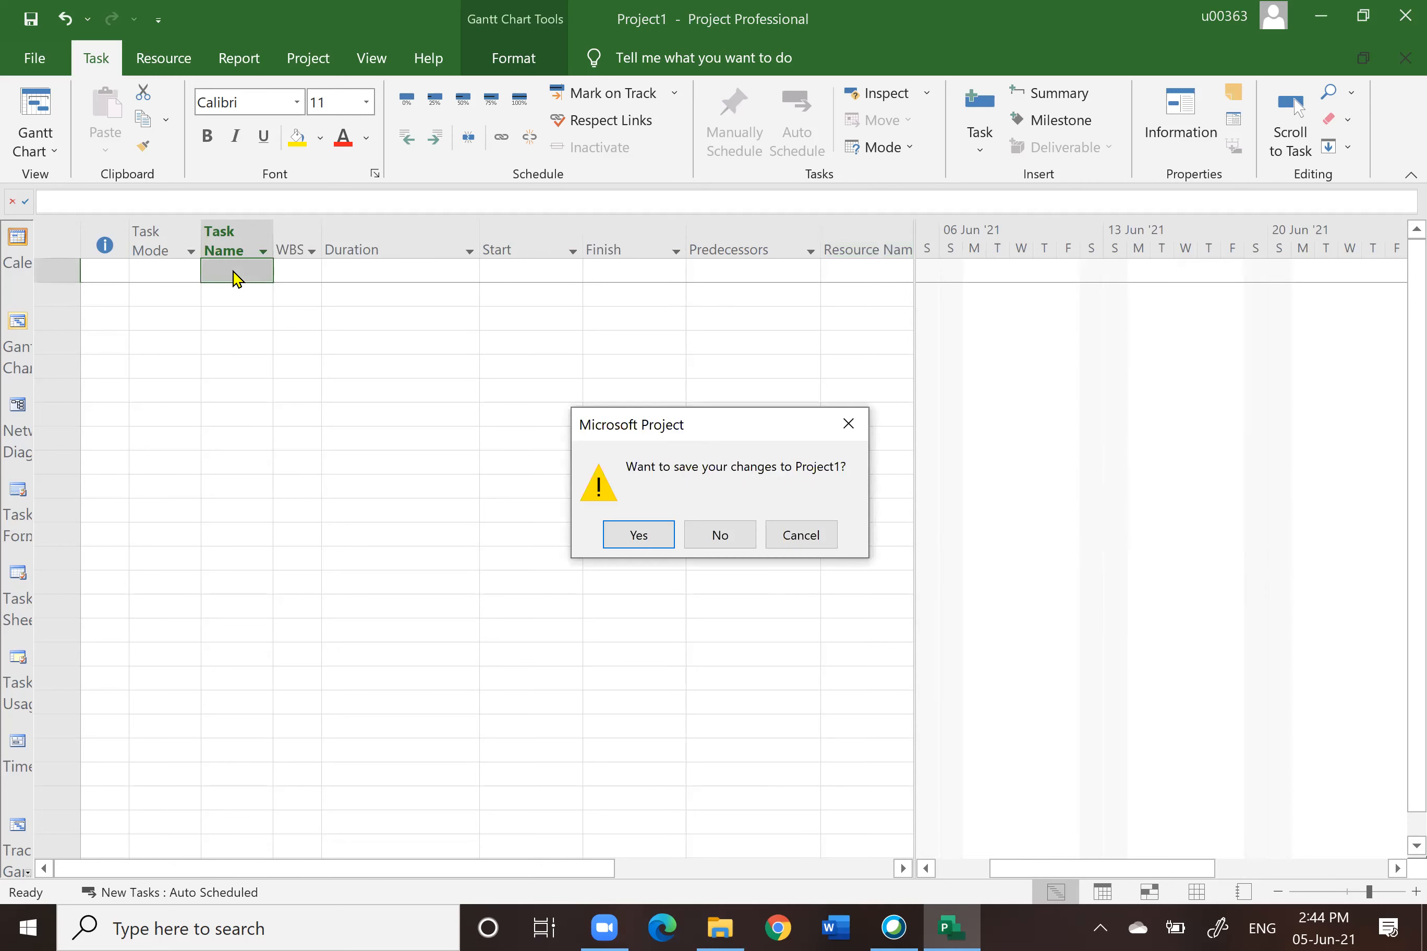
left_click(721, 537)
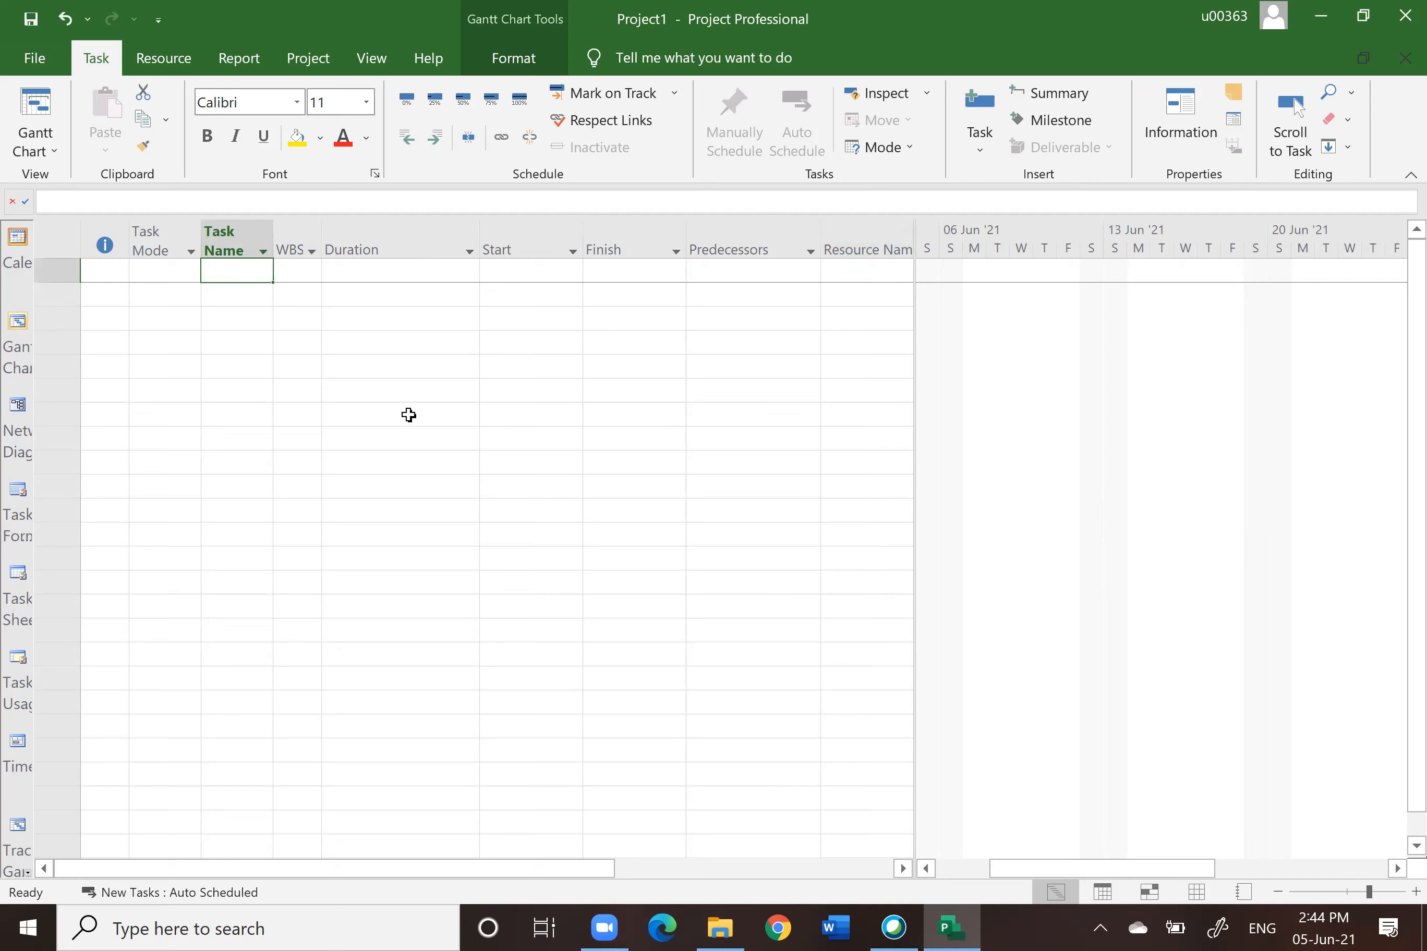
Step: Enter four tasks named A, B, C and D
type("A")
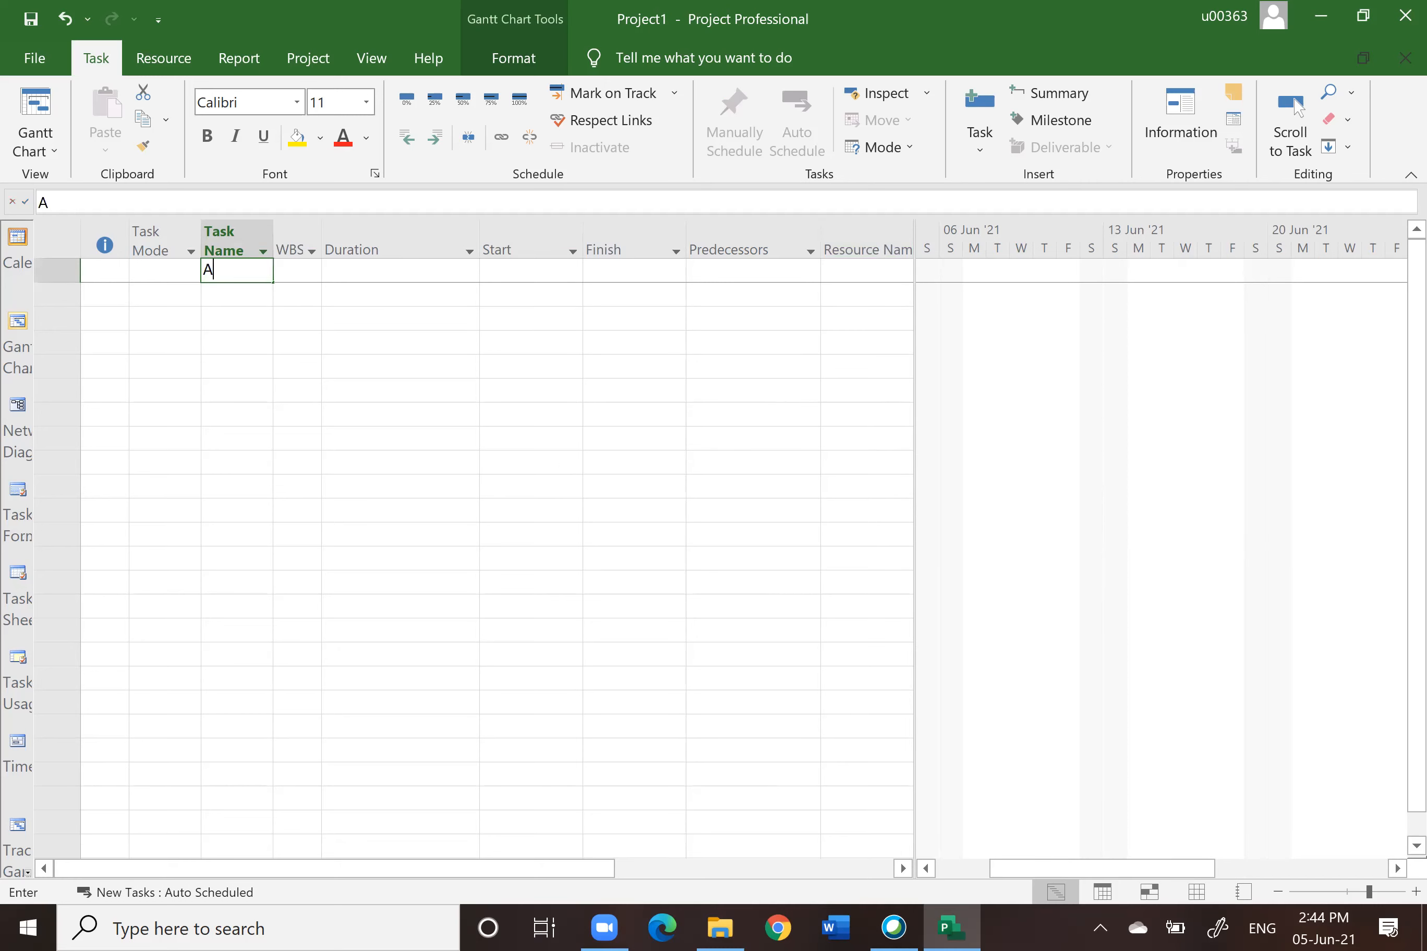
key("Return")
type("B")
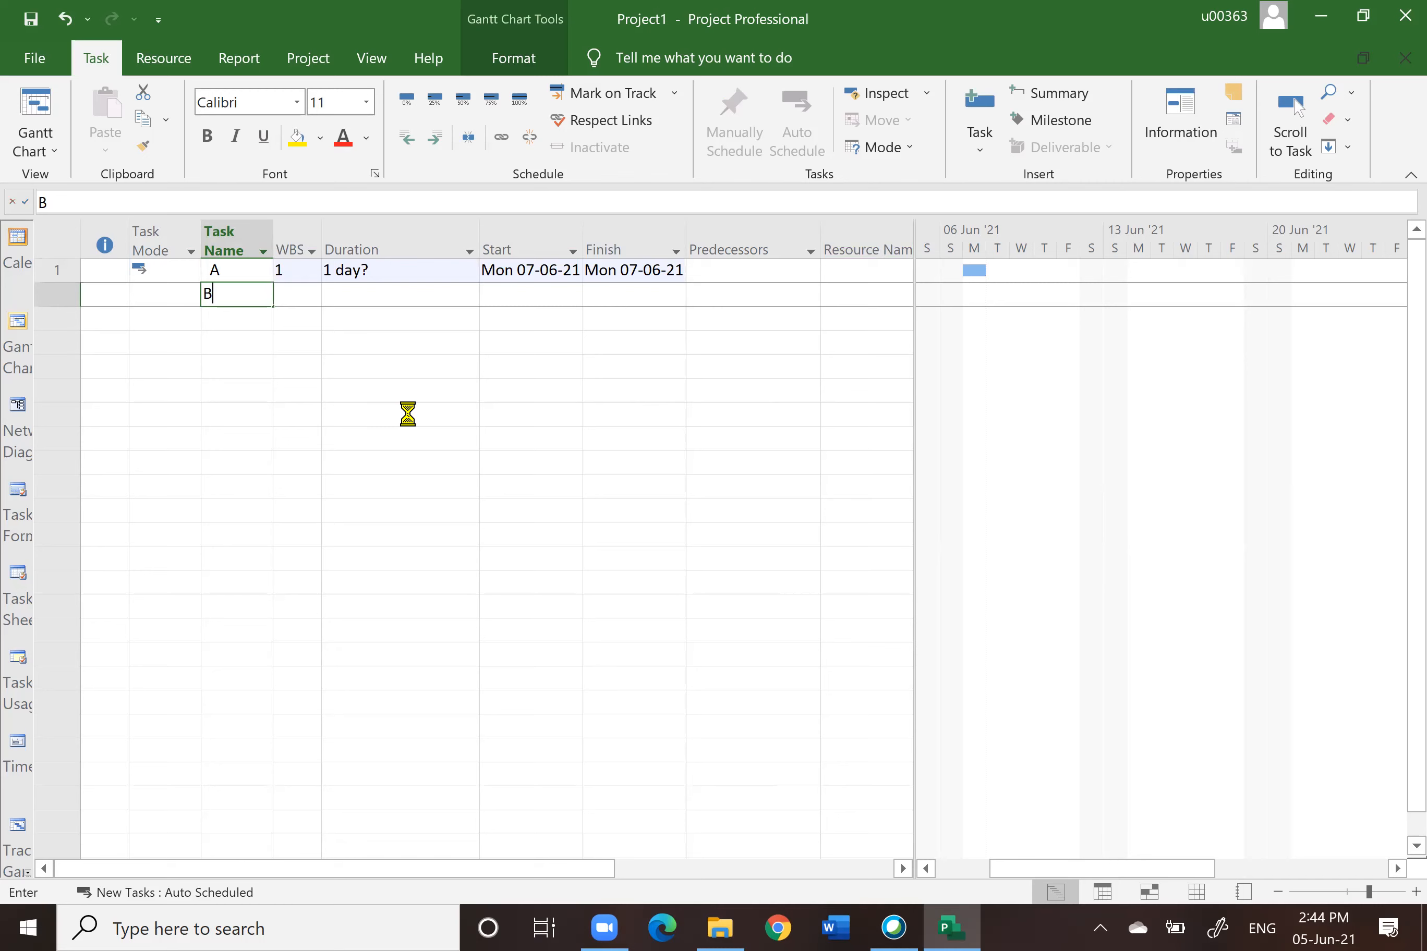
key("Return")
type("C")
key("Return")
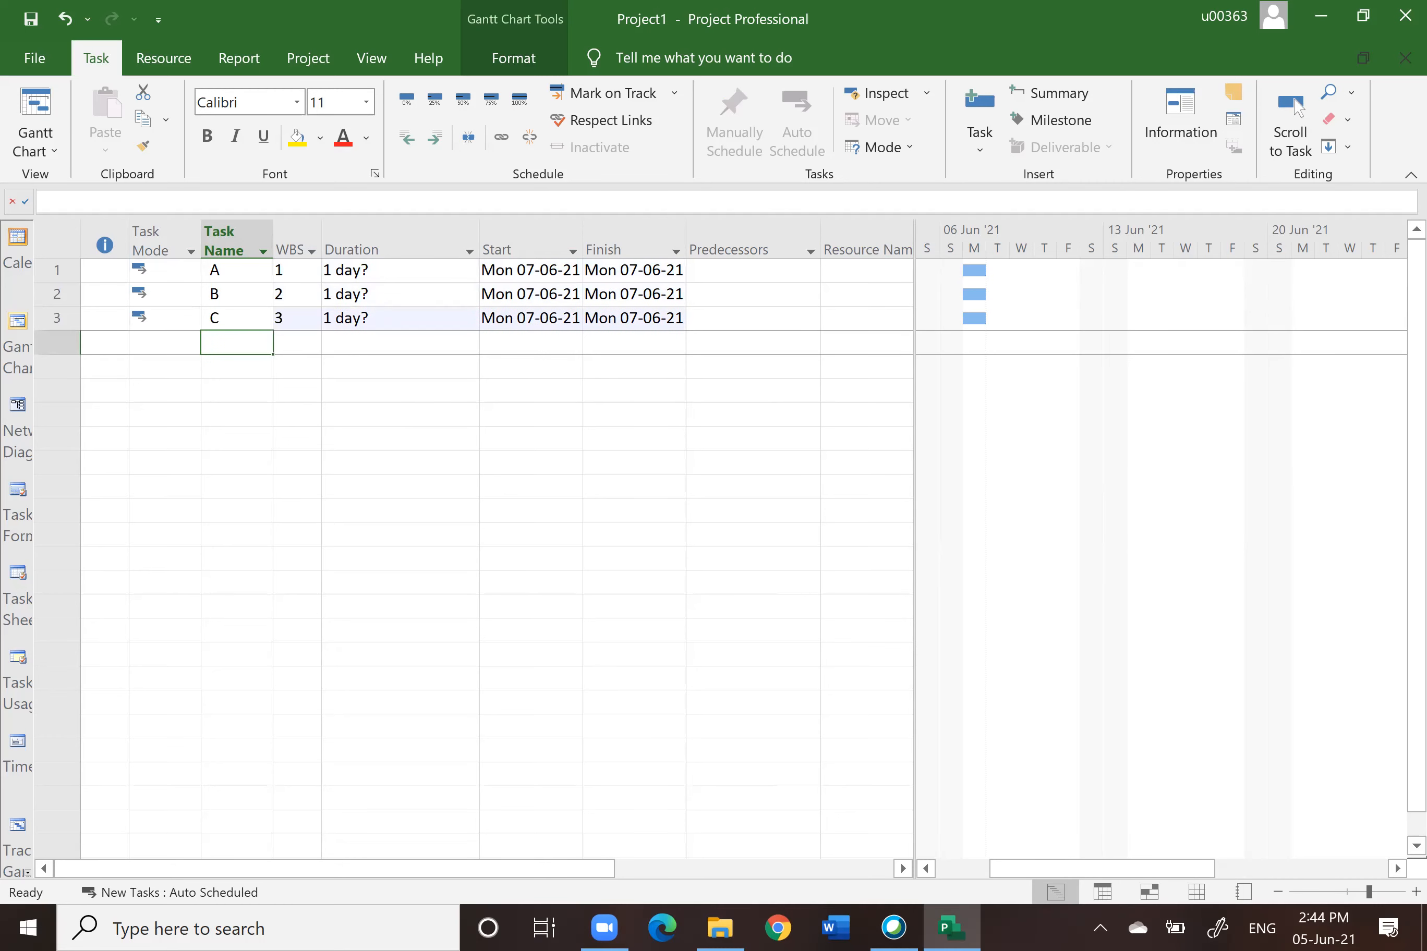
type("D")
key("Return")
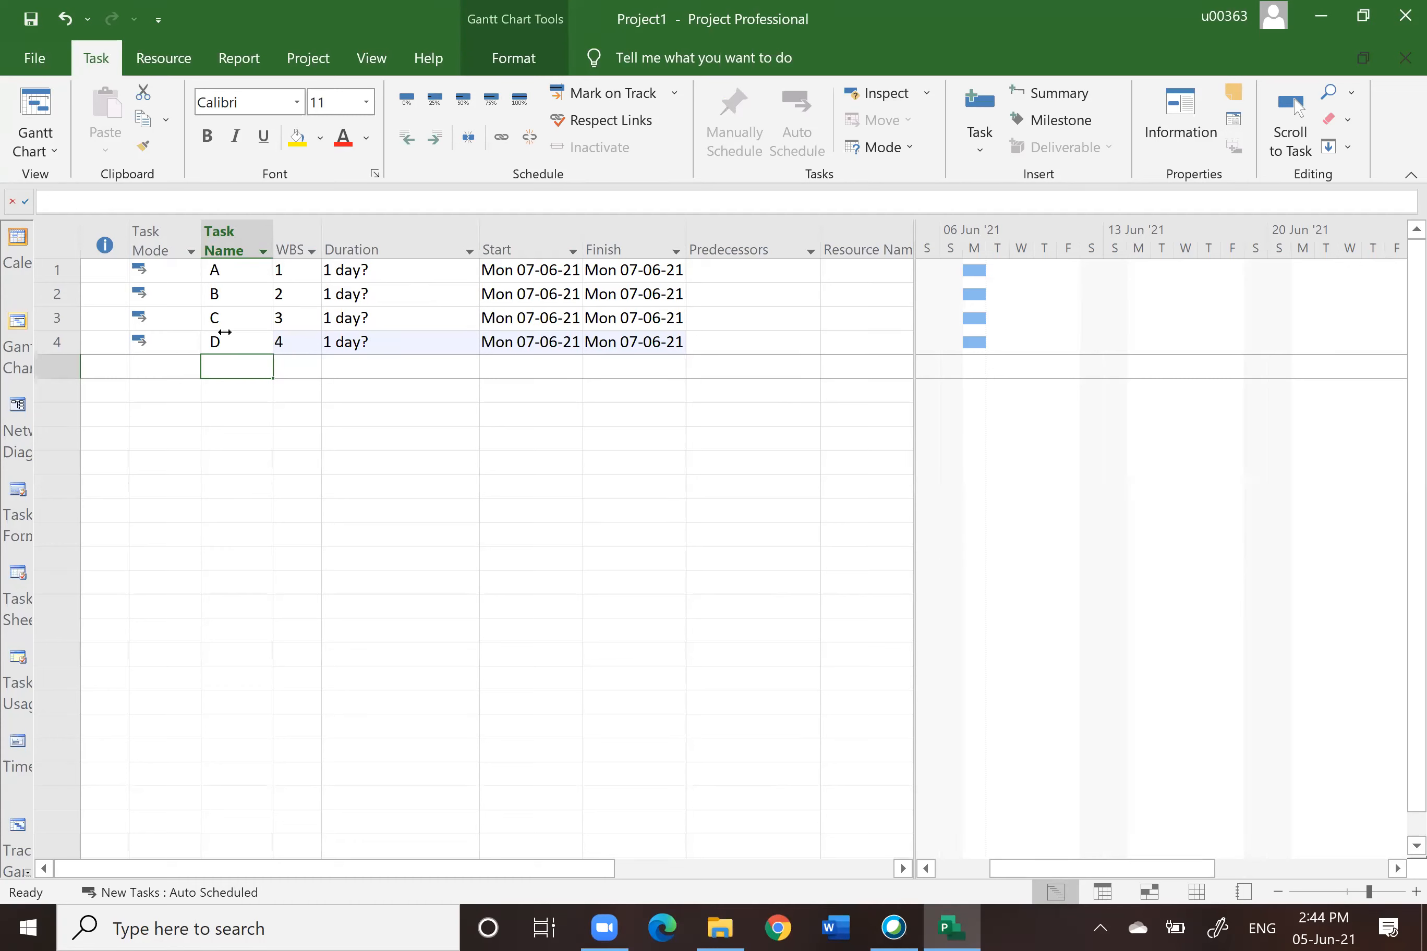
Step: Hide the WBS column in the task table
left_click(295, 248)
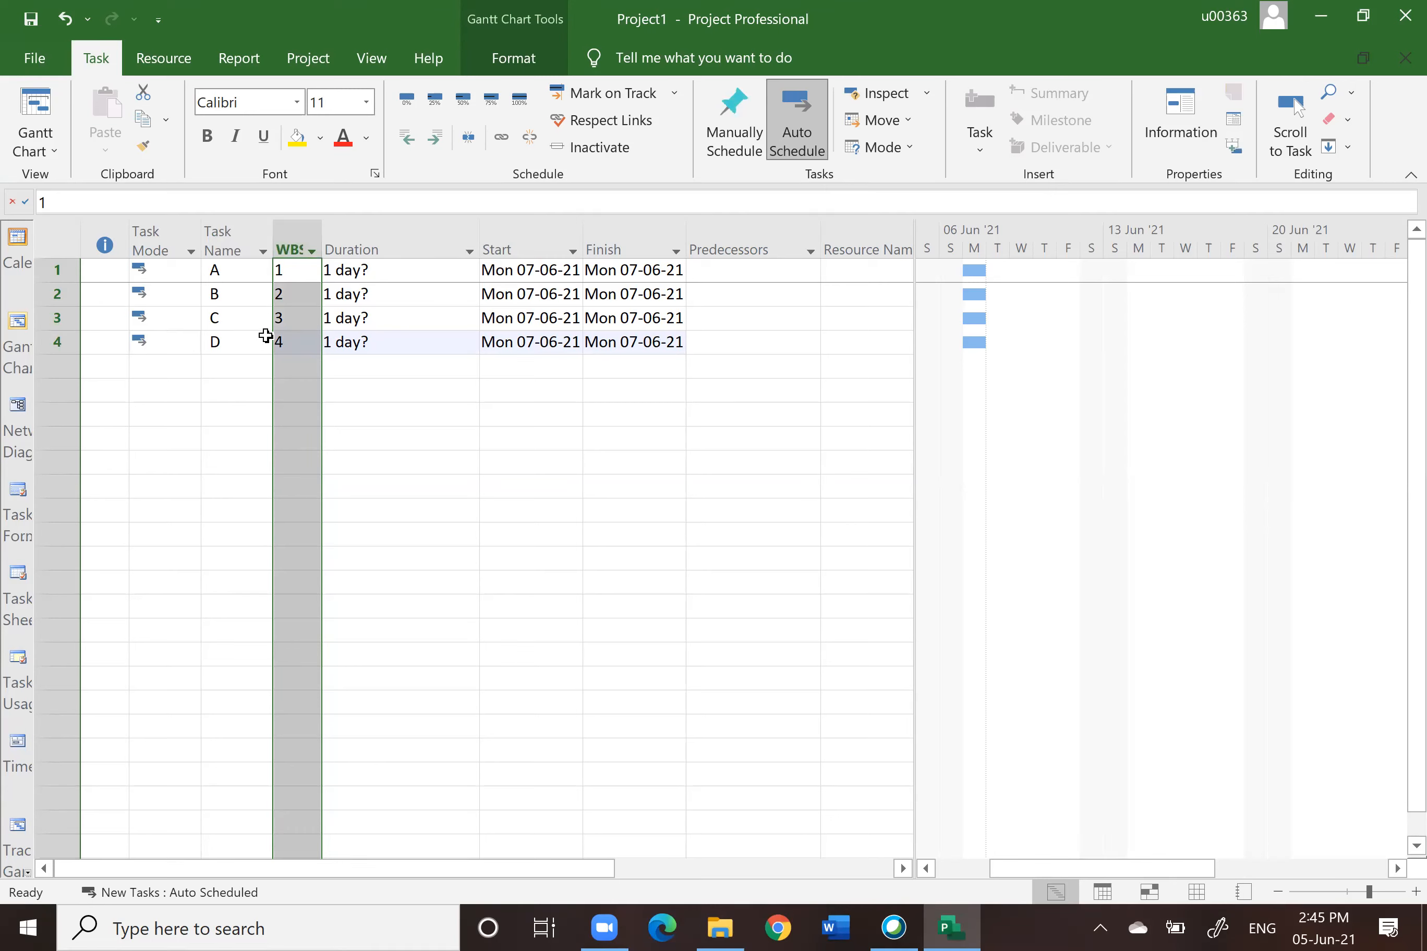
right_click(292, 243)
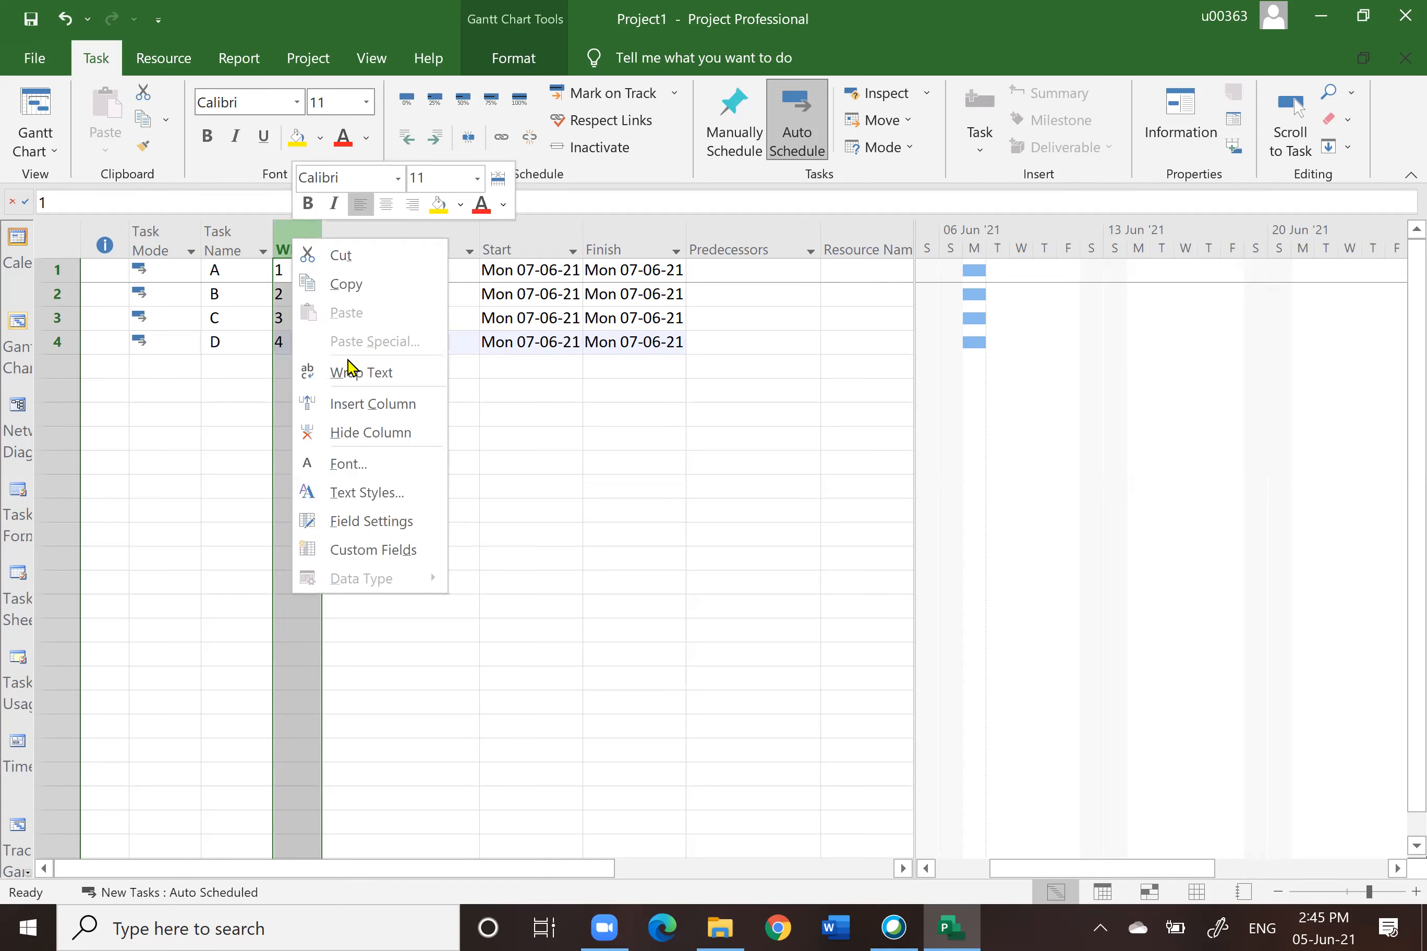
left_click(371, 433)
left_click_drag(537, 628, 532, 625)
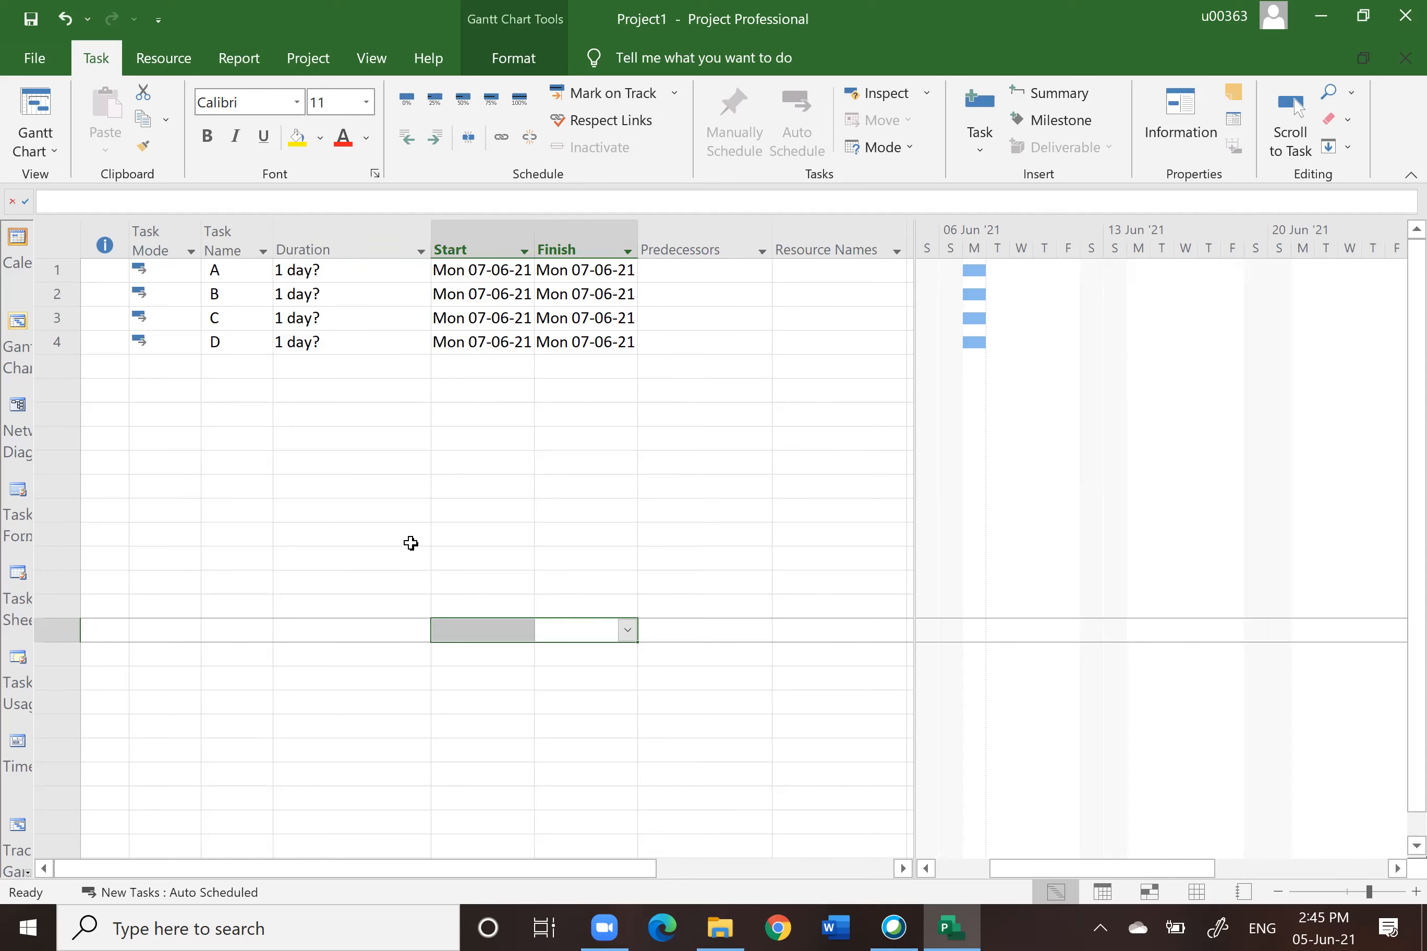
left_click(278, 271)
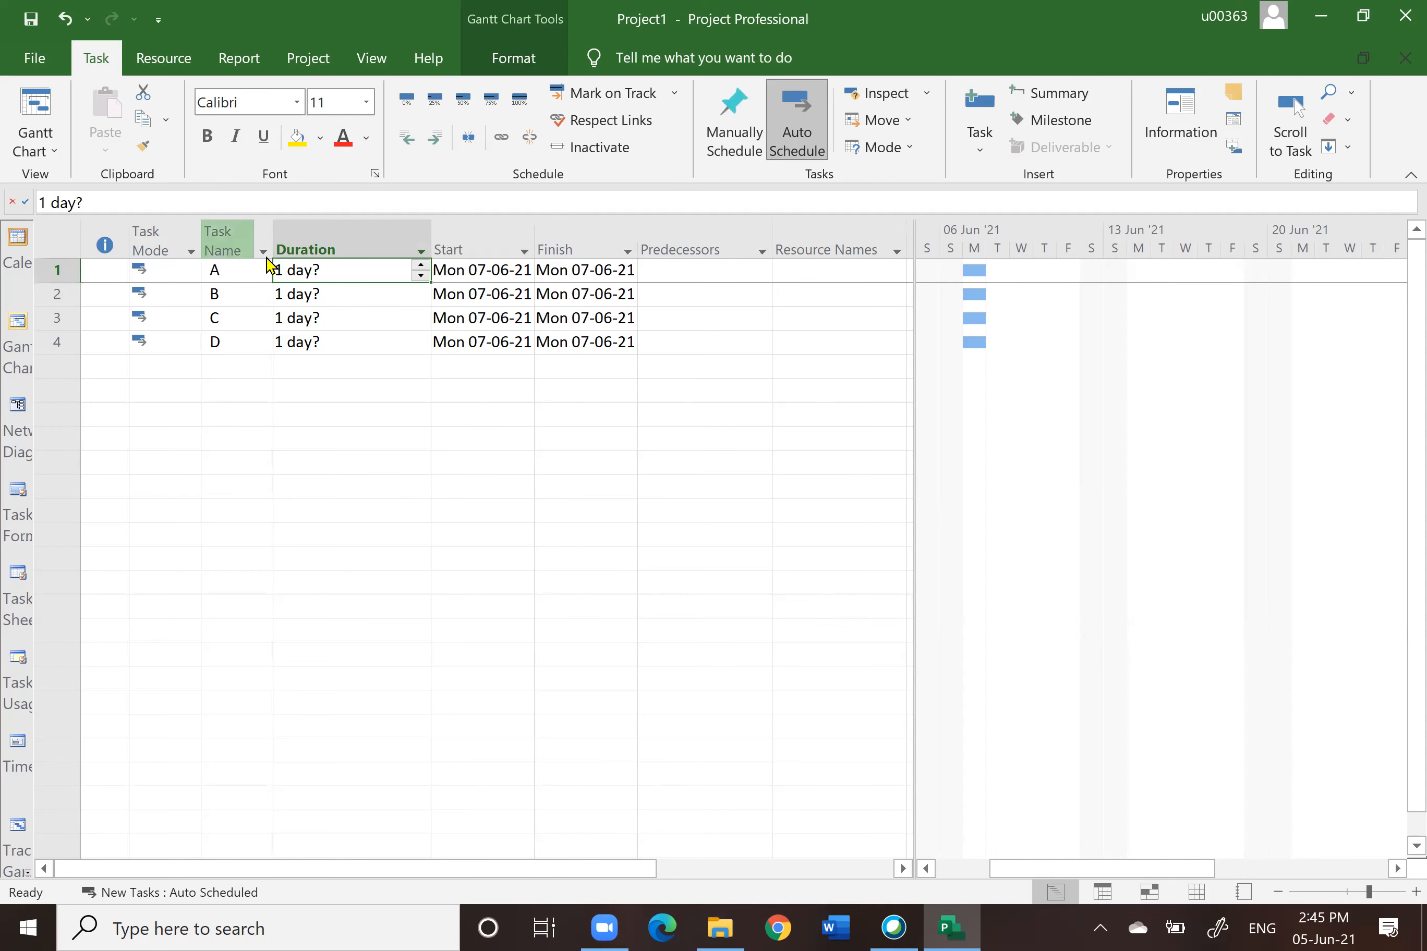
Step: Set the durations of tasks A, B, C and D to 2, 3, 4 and 5 days
type("2")
key("Return")
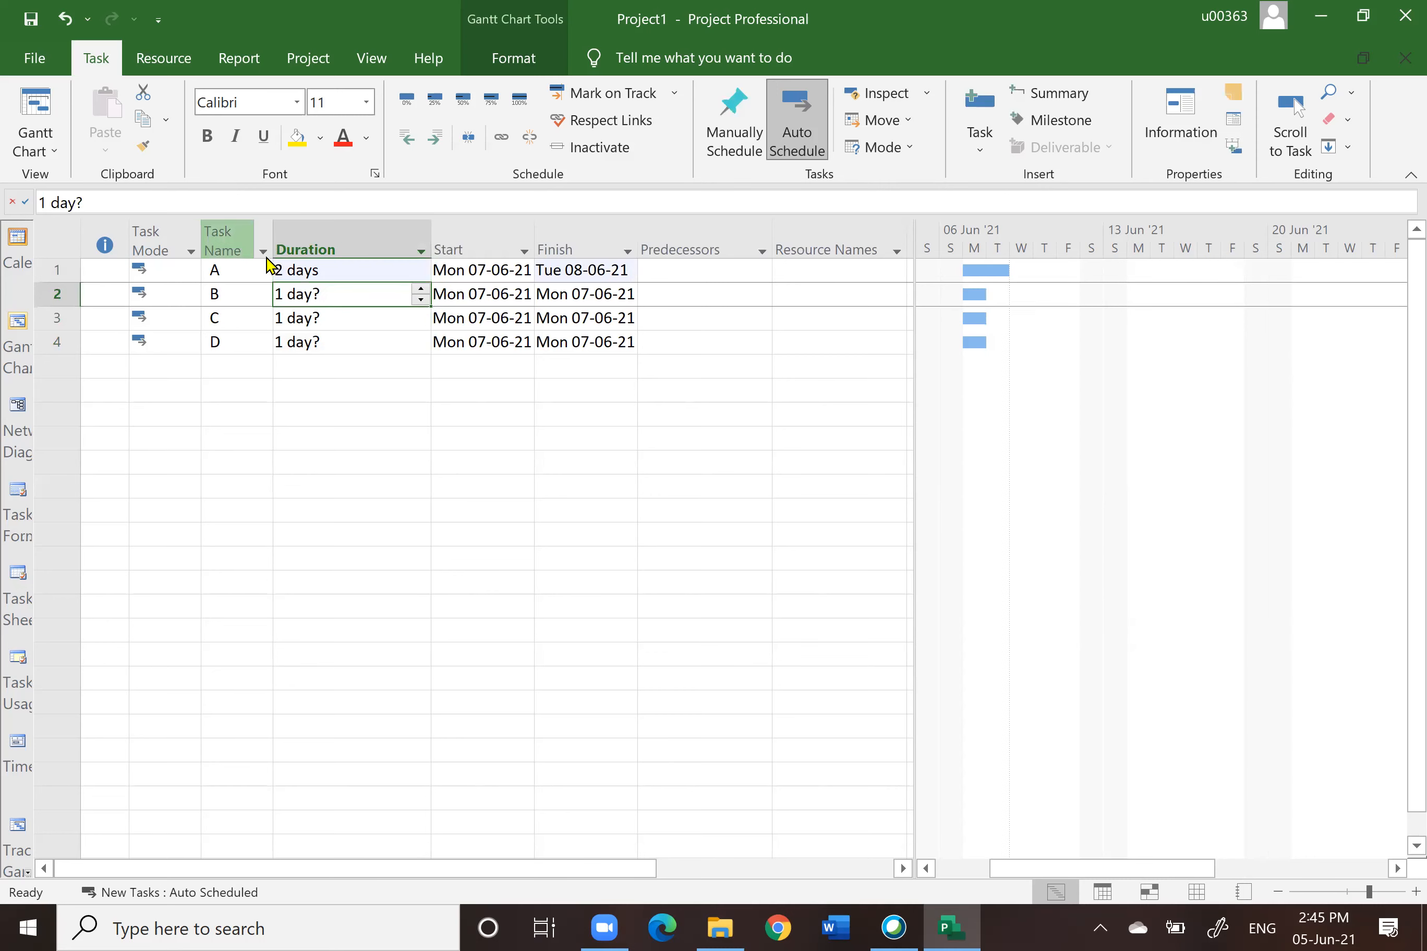
type("3")
key("Return")
type("4")
key("Return")
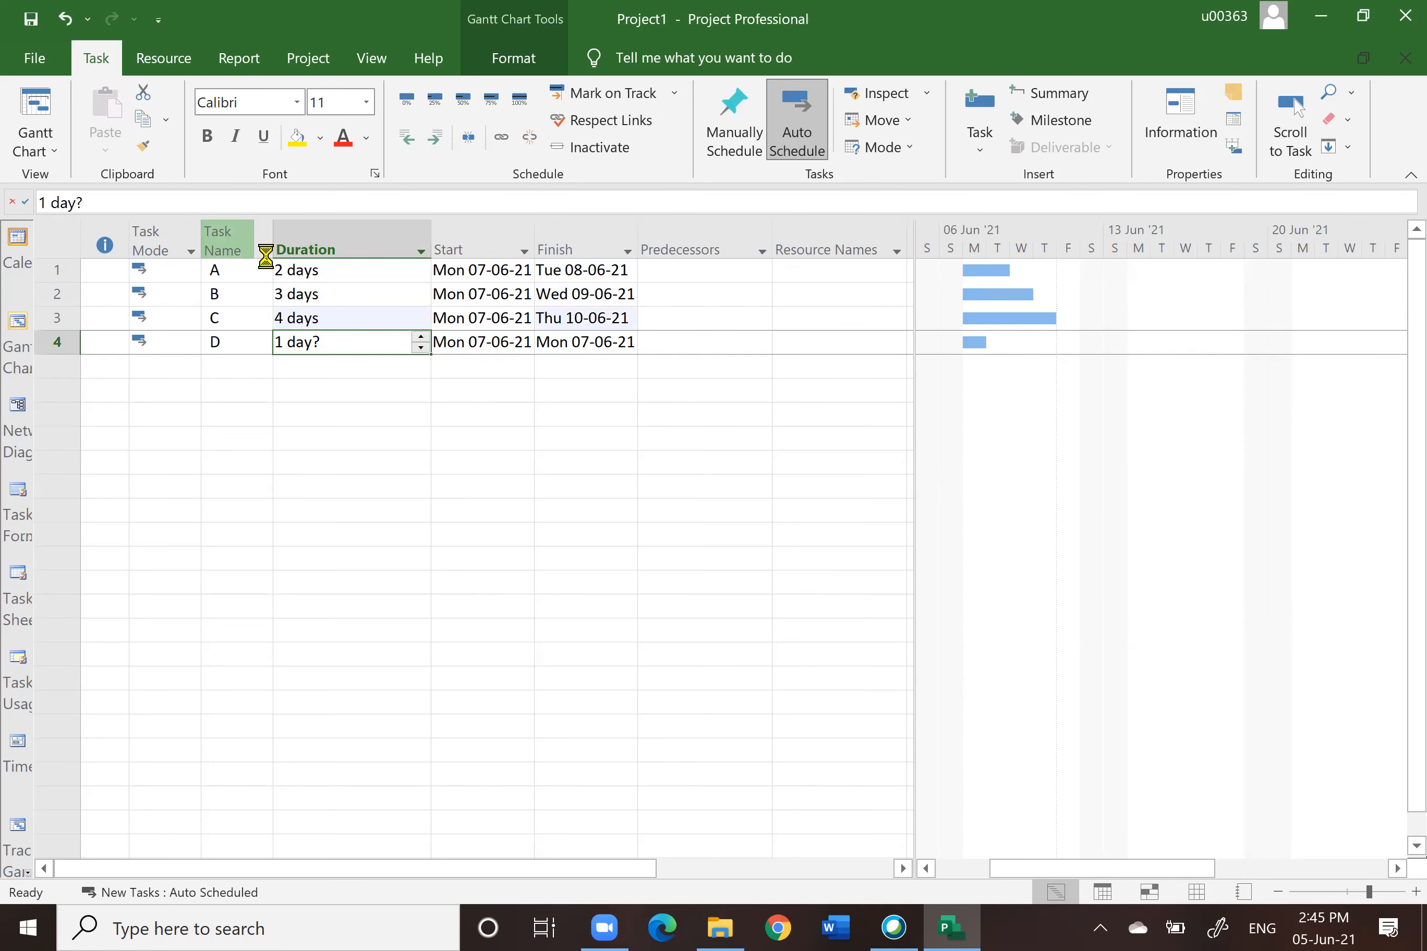
type("5")
key("Return")
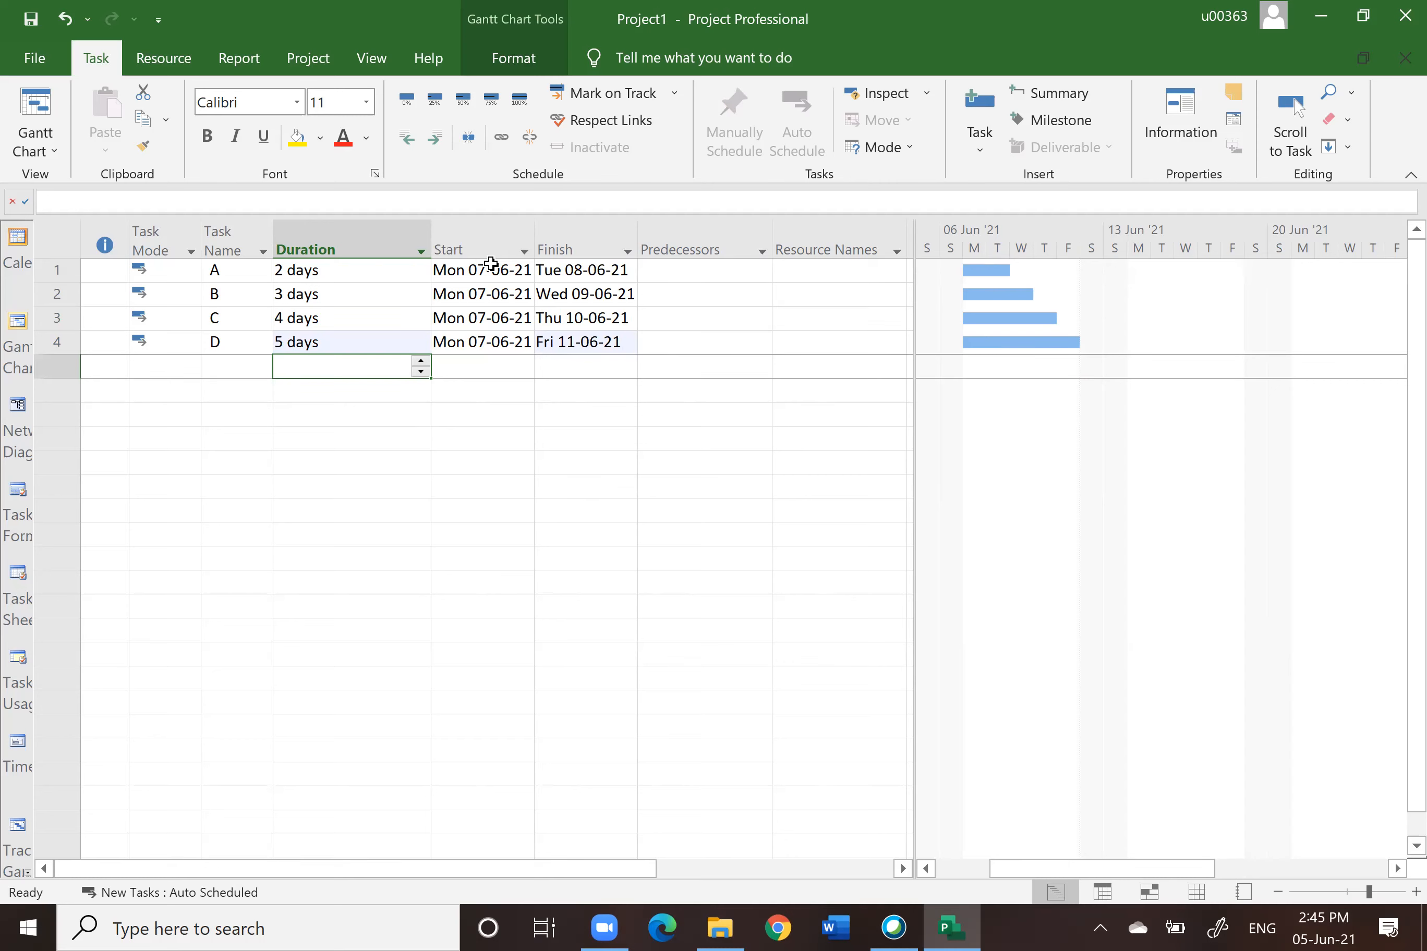
Step: Examine the Start, Finish, Predecessors and Resource Names columns of the task table
left_click(458, 241)
left_click(593, 242)
left_click(484, 250)
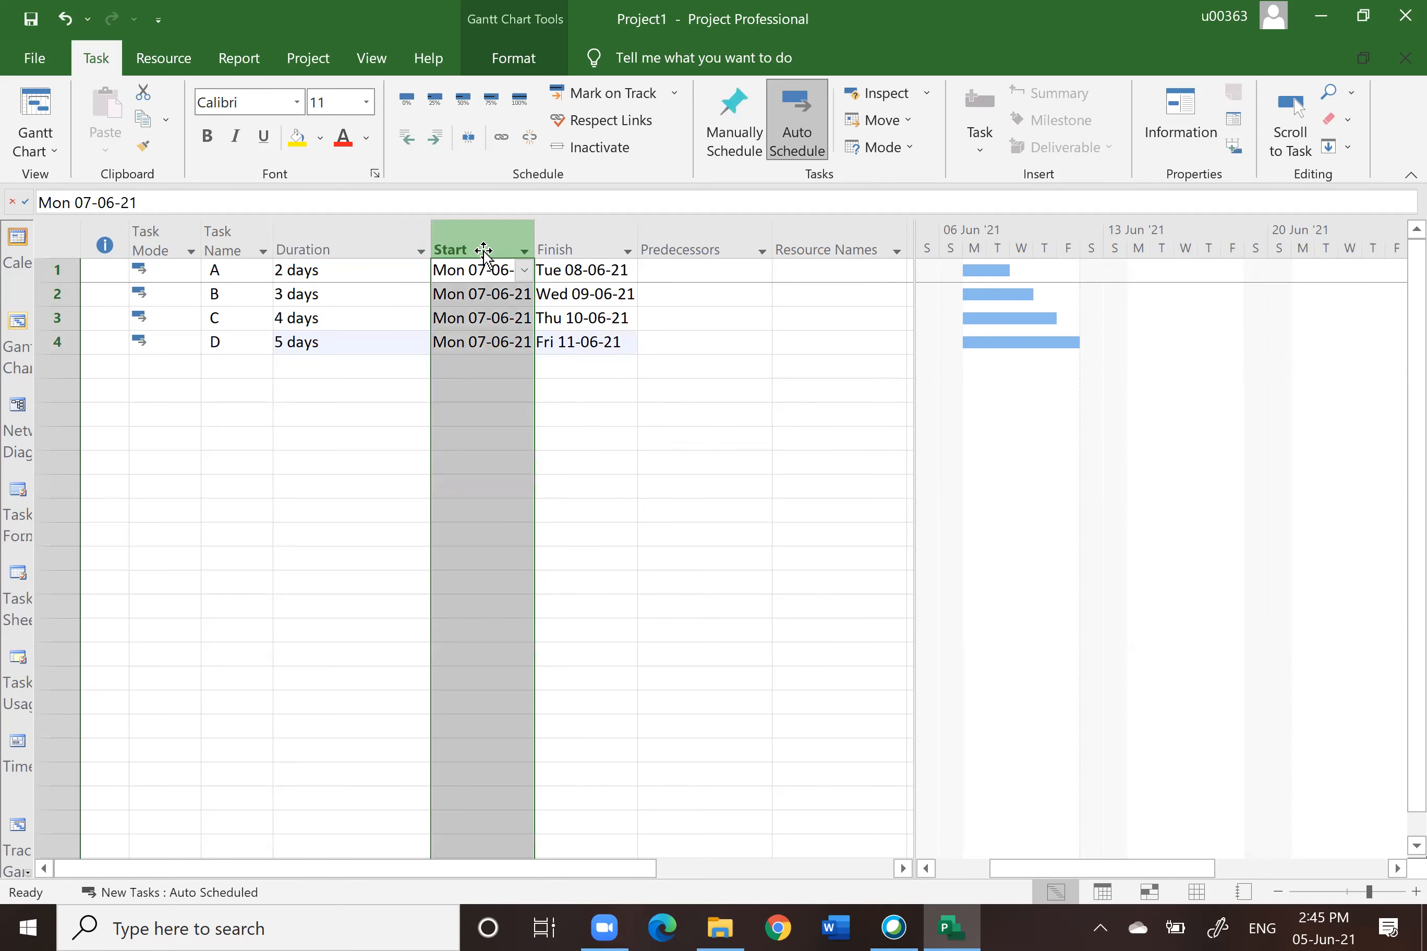
left_click(579, 239)
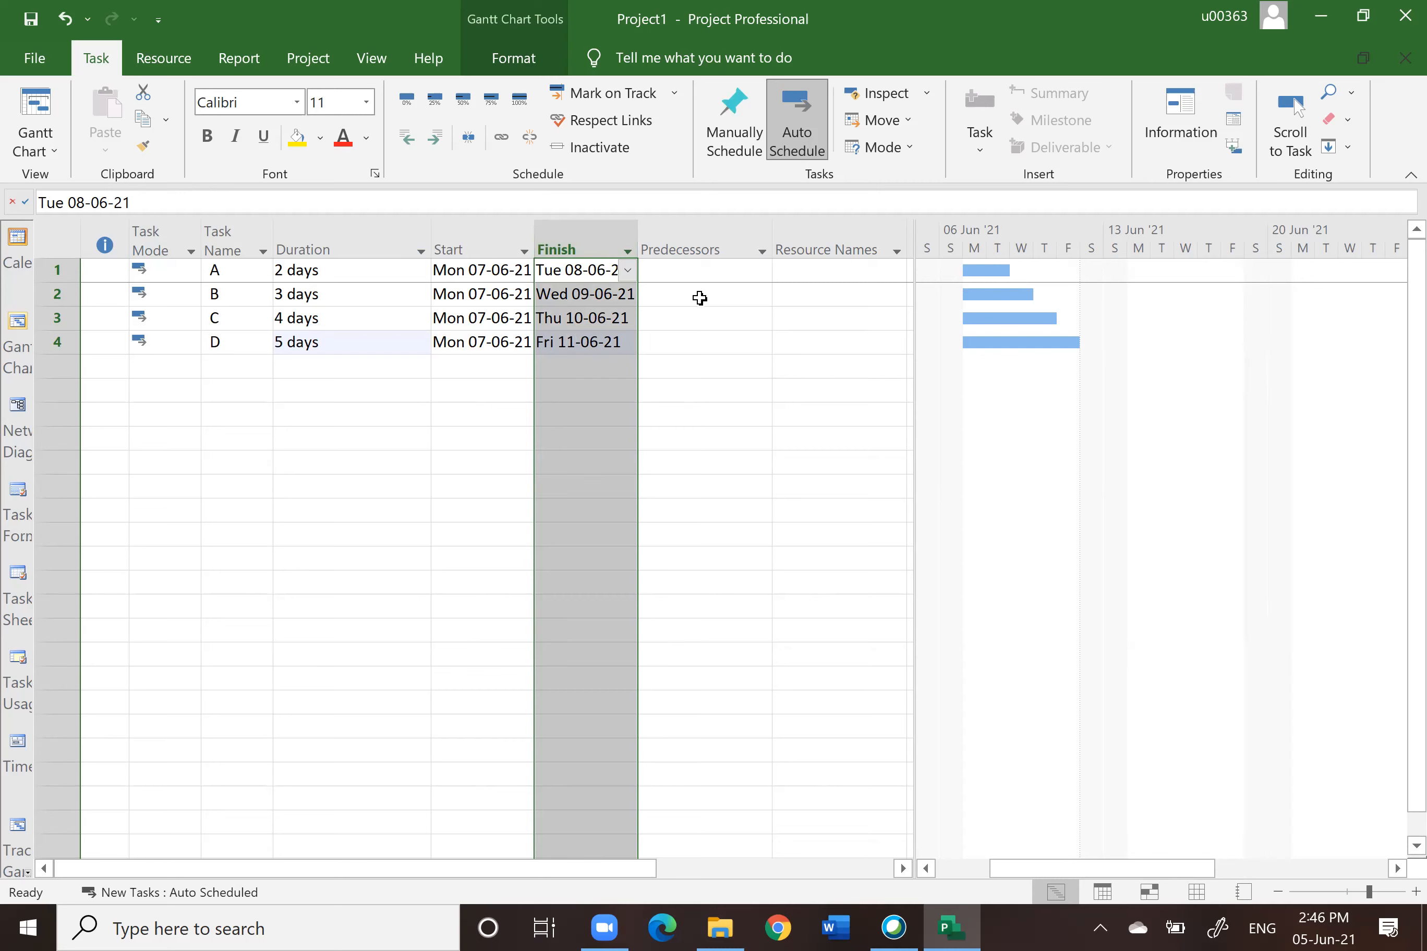
left_click(752, 509)
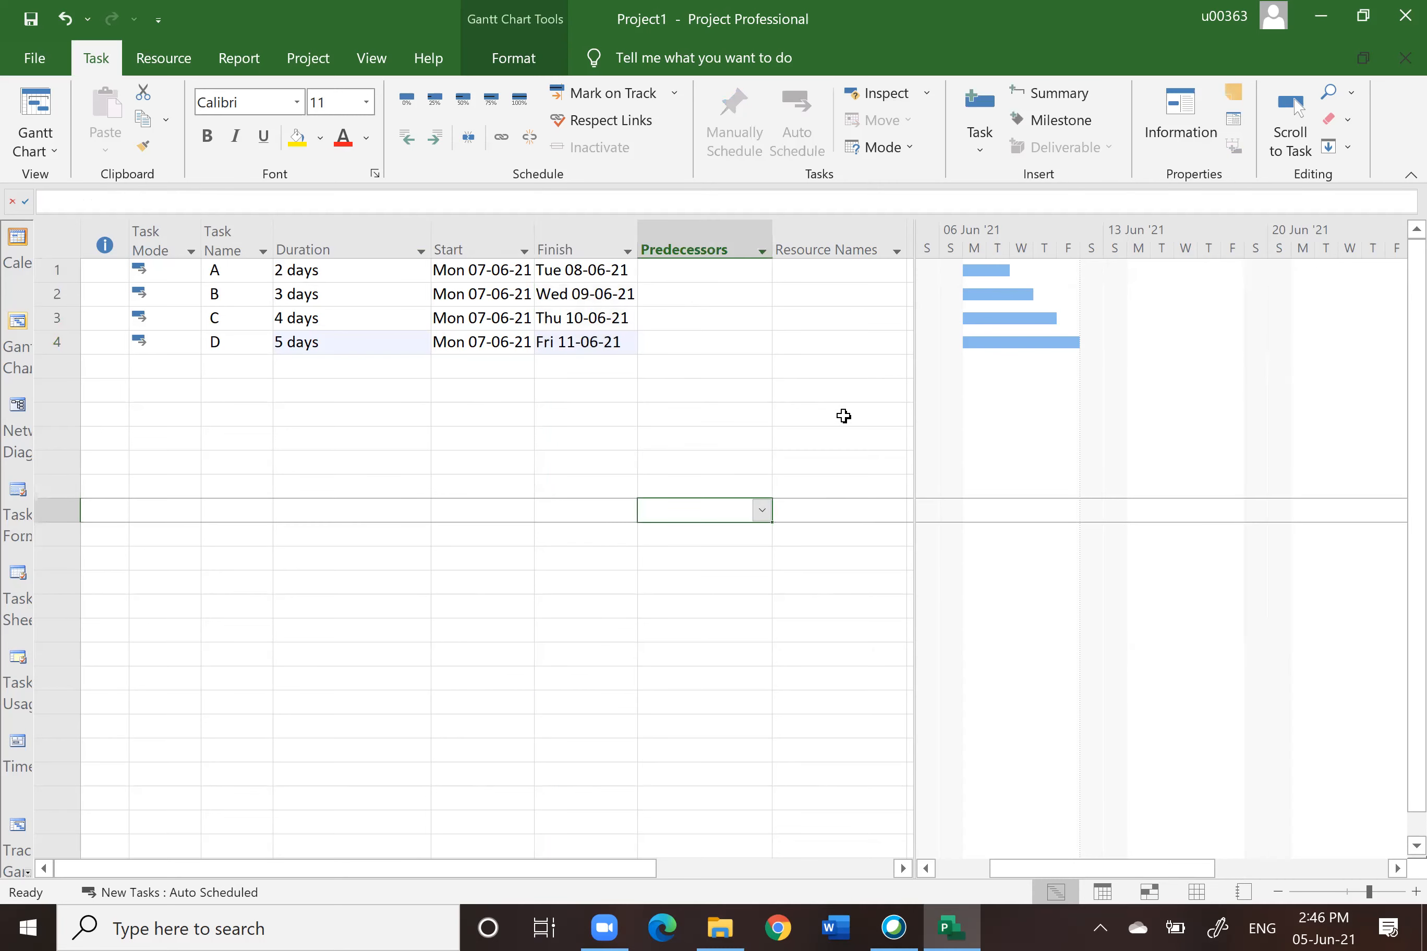
left_click(689, 249)
left_click(811, 471)
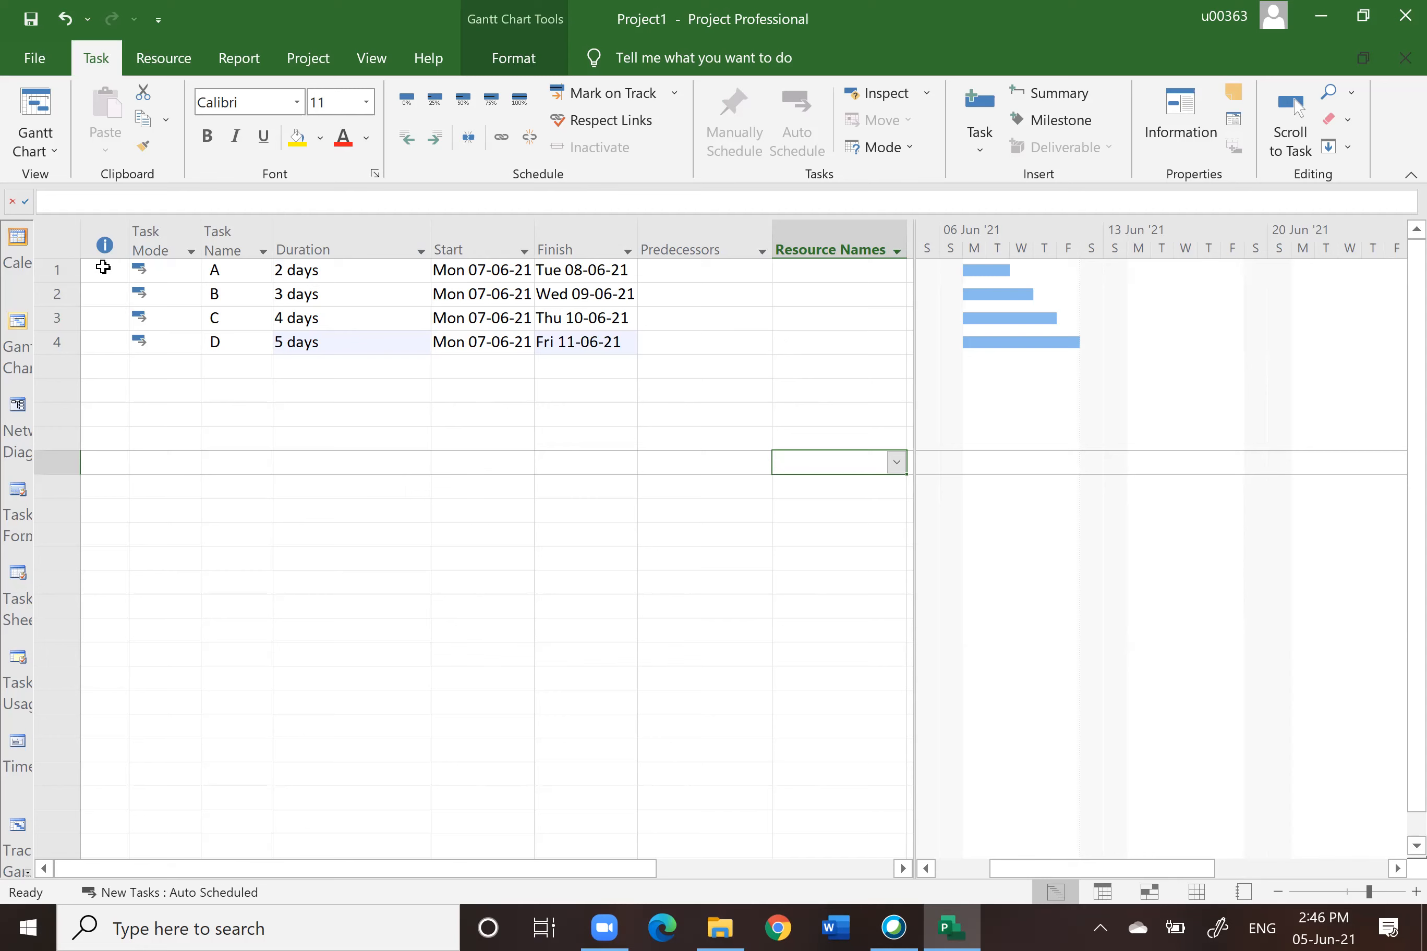
Step: Link all four tasks in sequence with the Link the Selected Tasks command
left_click_drag(57, 270, 57, 342)
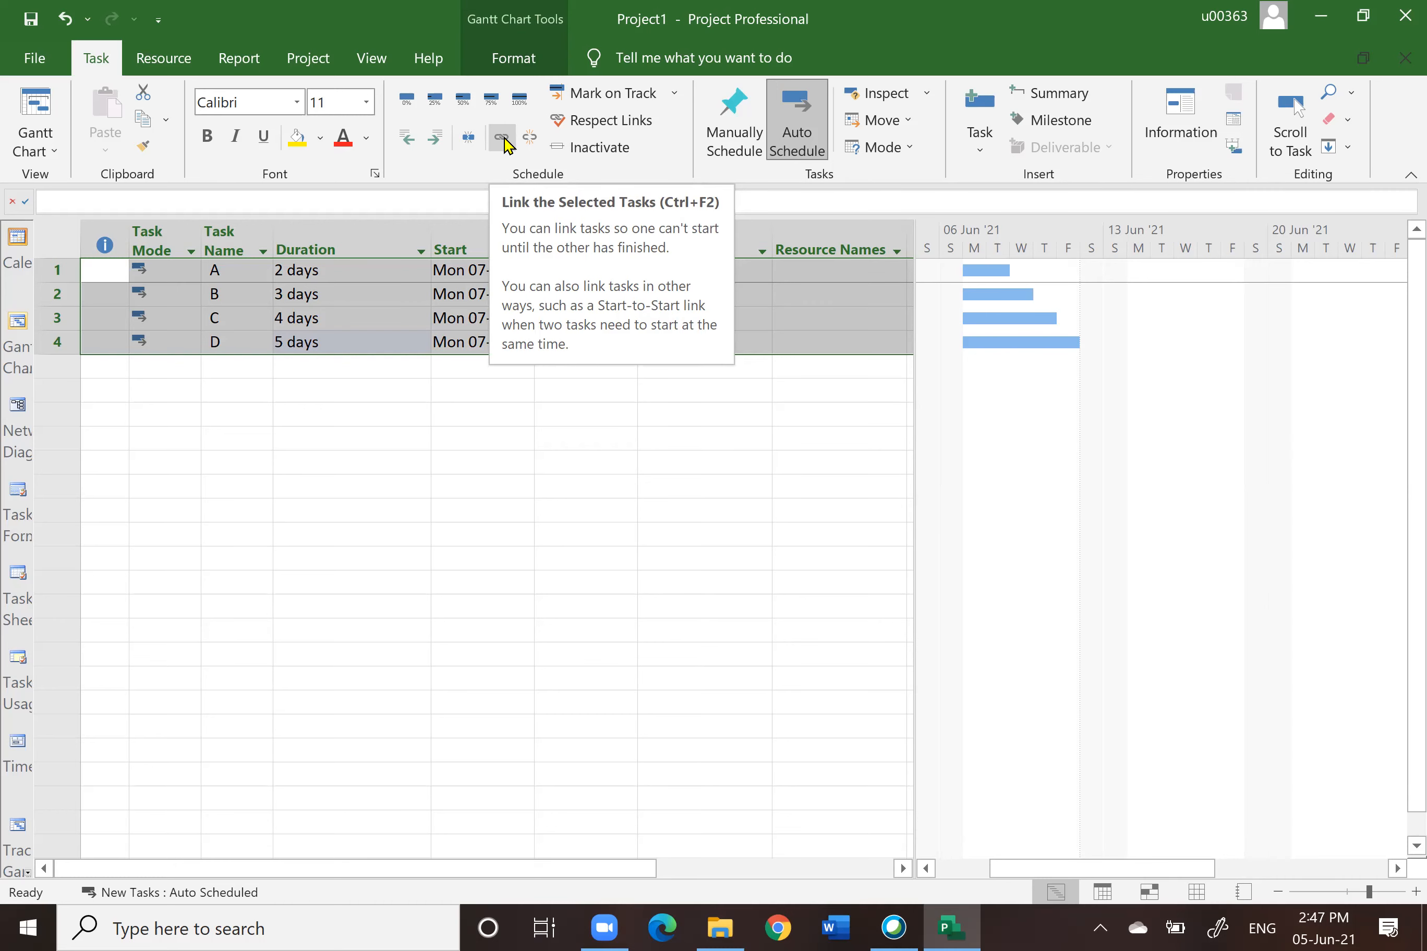
left_click(505, 145)
left_click(705, 538)
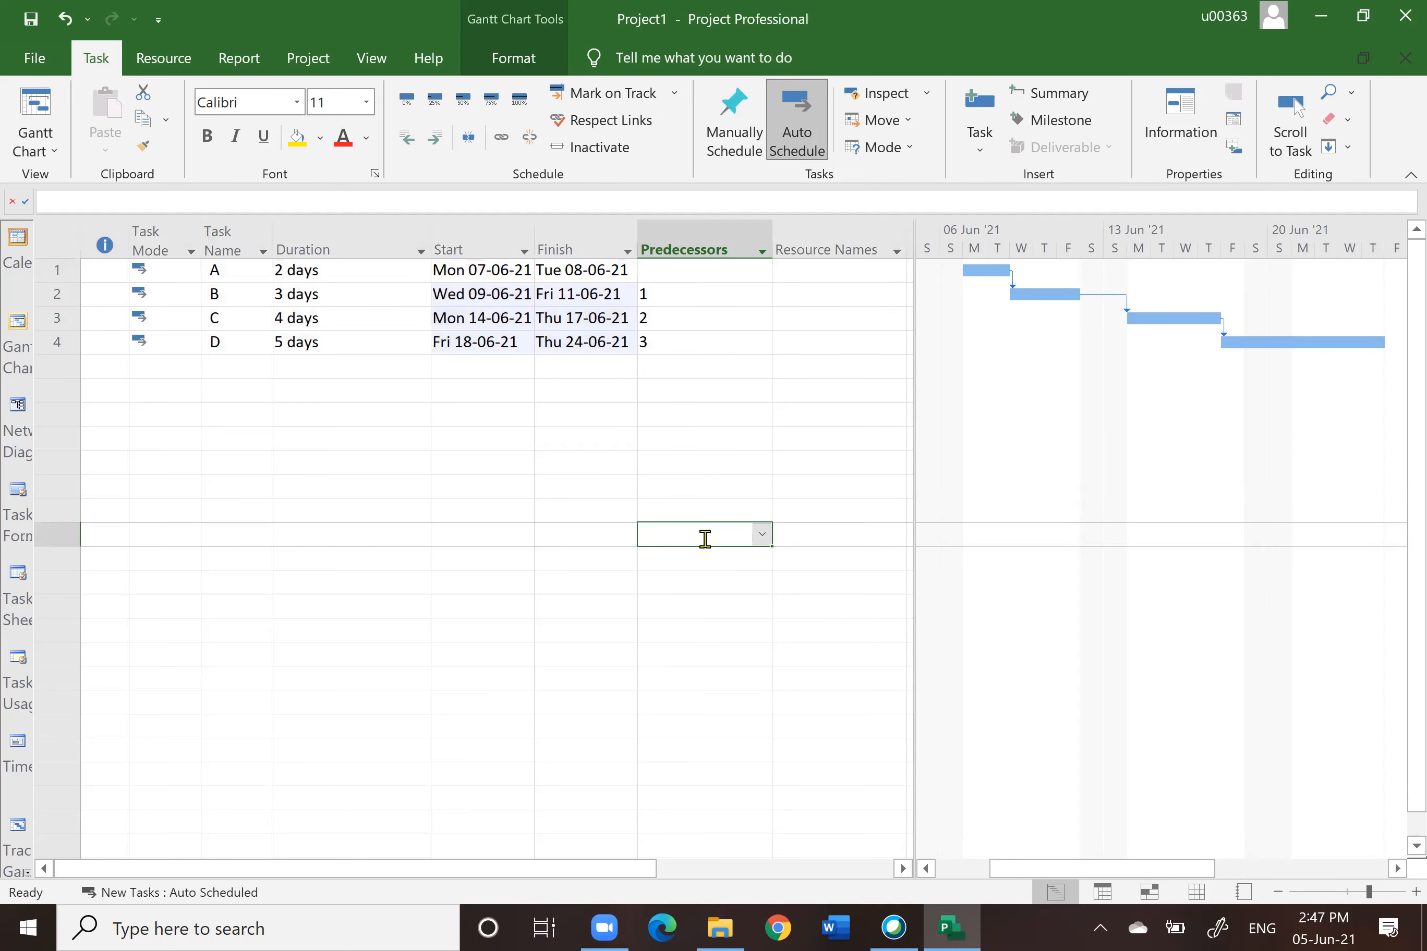
Step: Hide the Resource Names column and narrow the table pane to end at the Predecessors column
left_click_drag(907, 228, 776, 245)
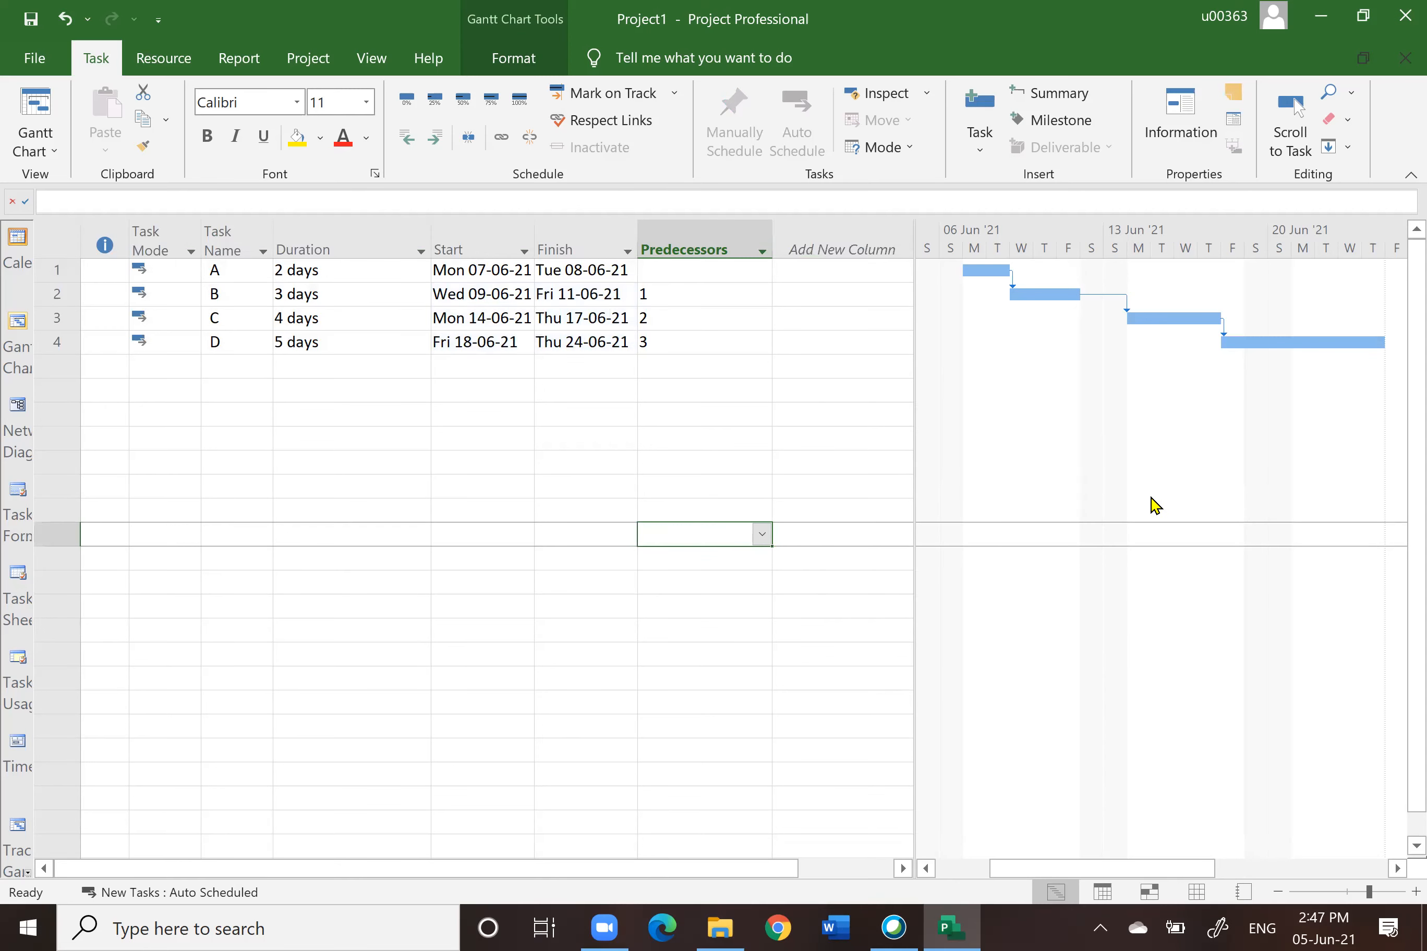
left_click_drag(912, 226, 797, 239)
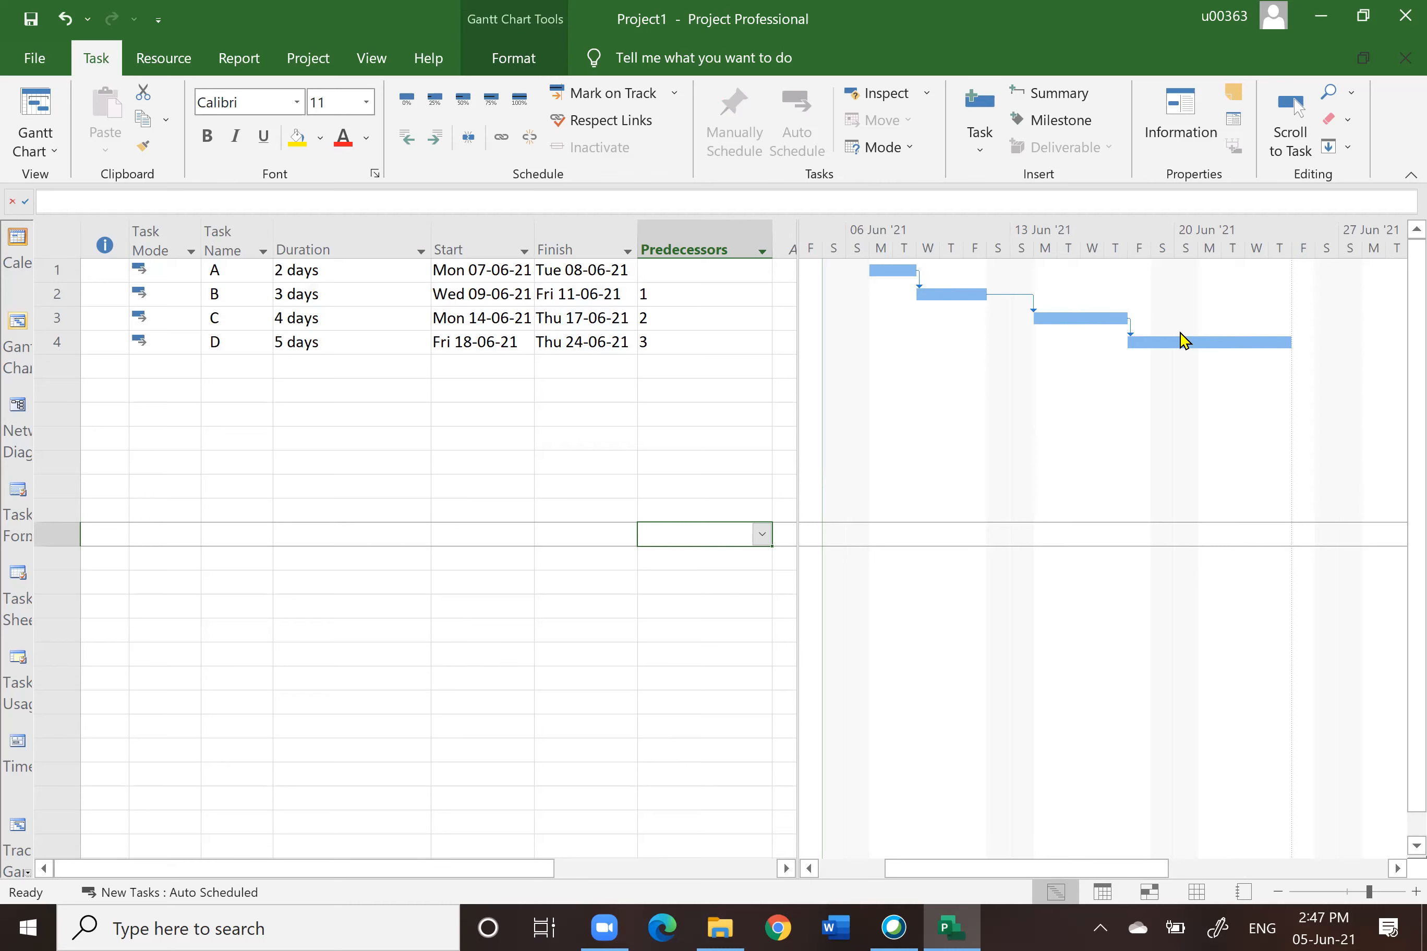
Step: Unlink all four tasks to clear their predecessors
left_click(698, 234)
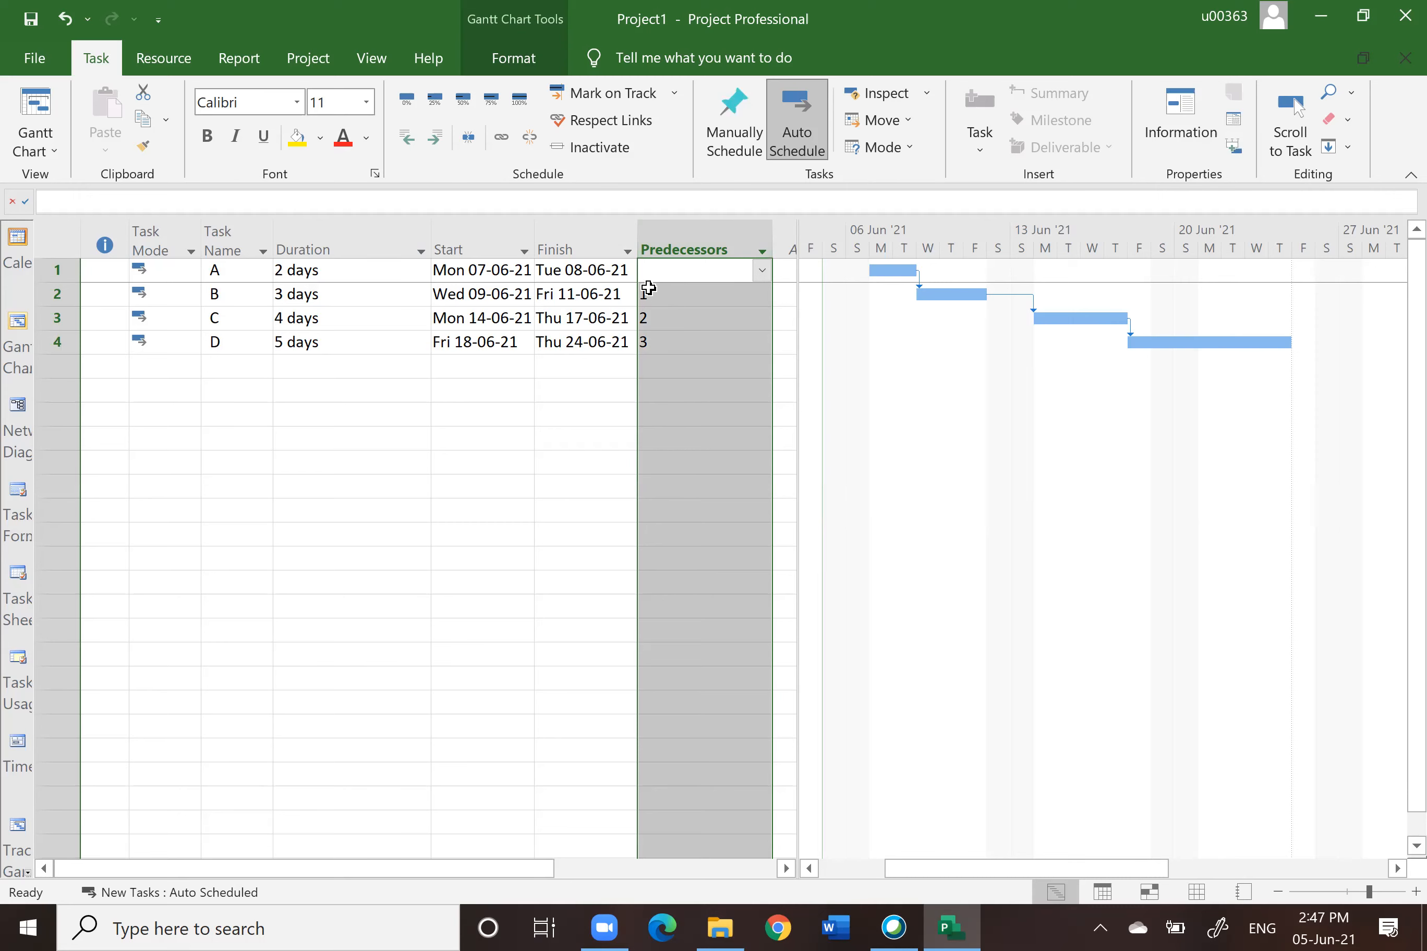
left_click(61, 239)
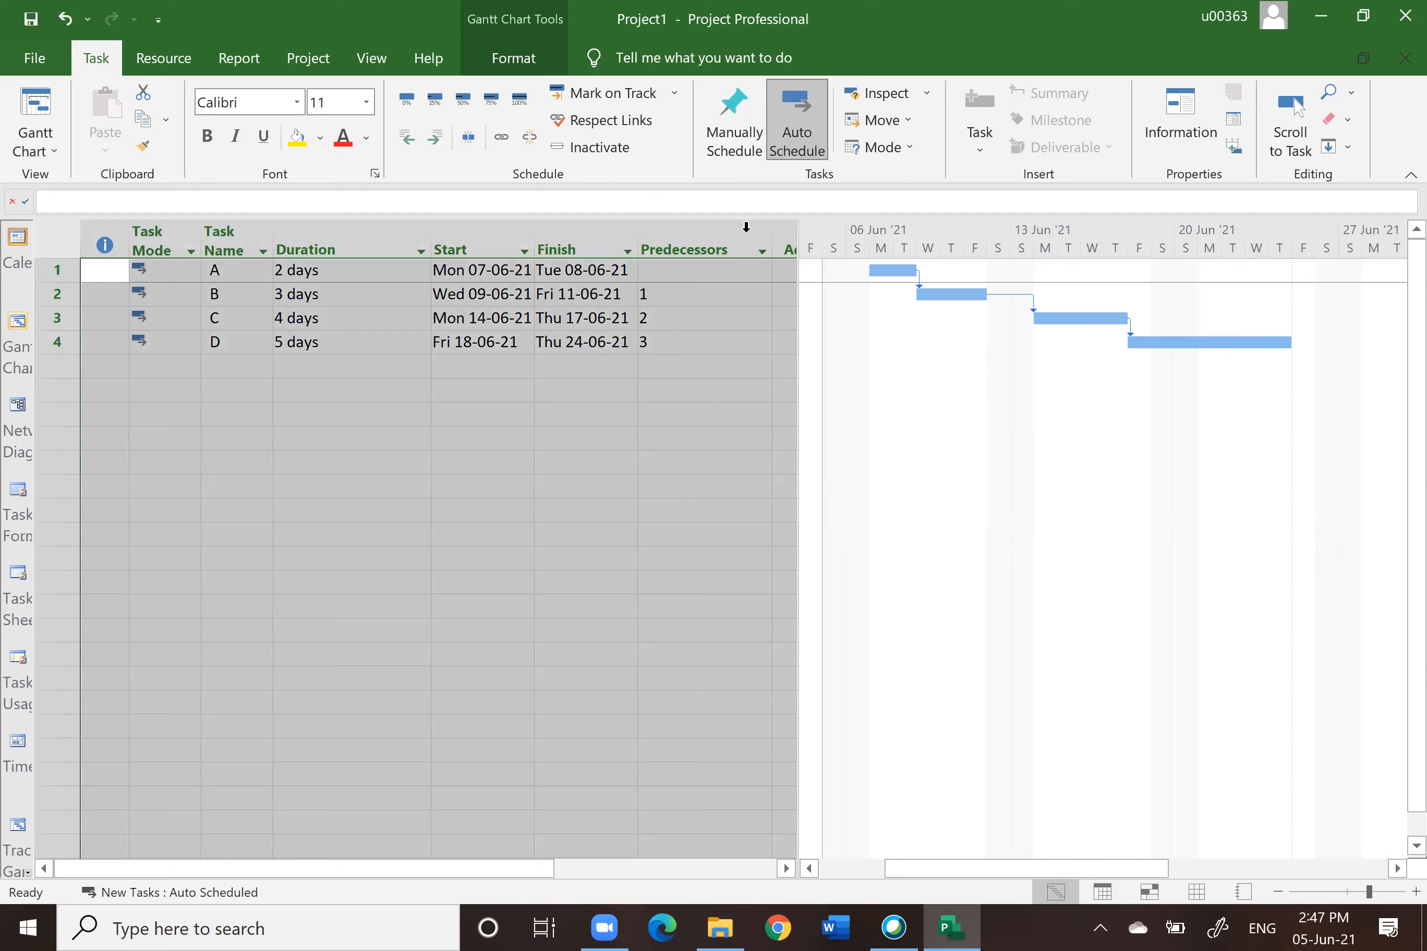
left_click(709, 243)
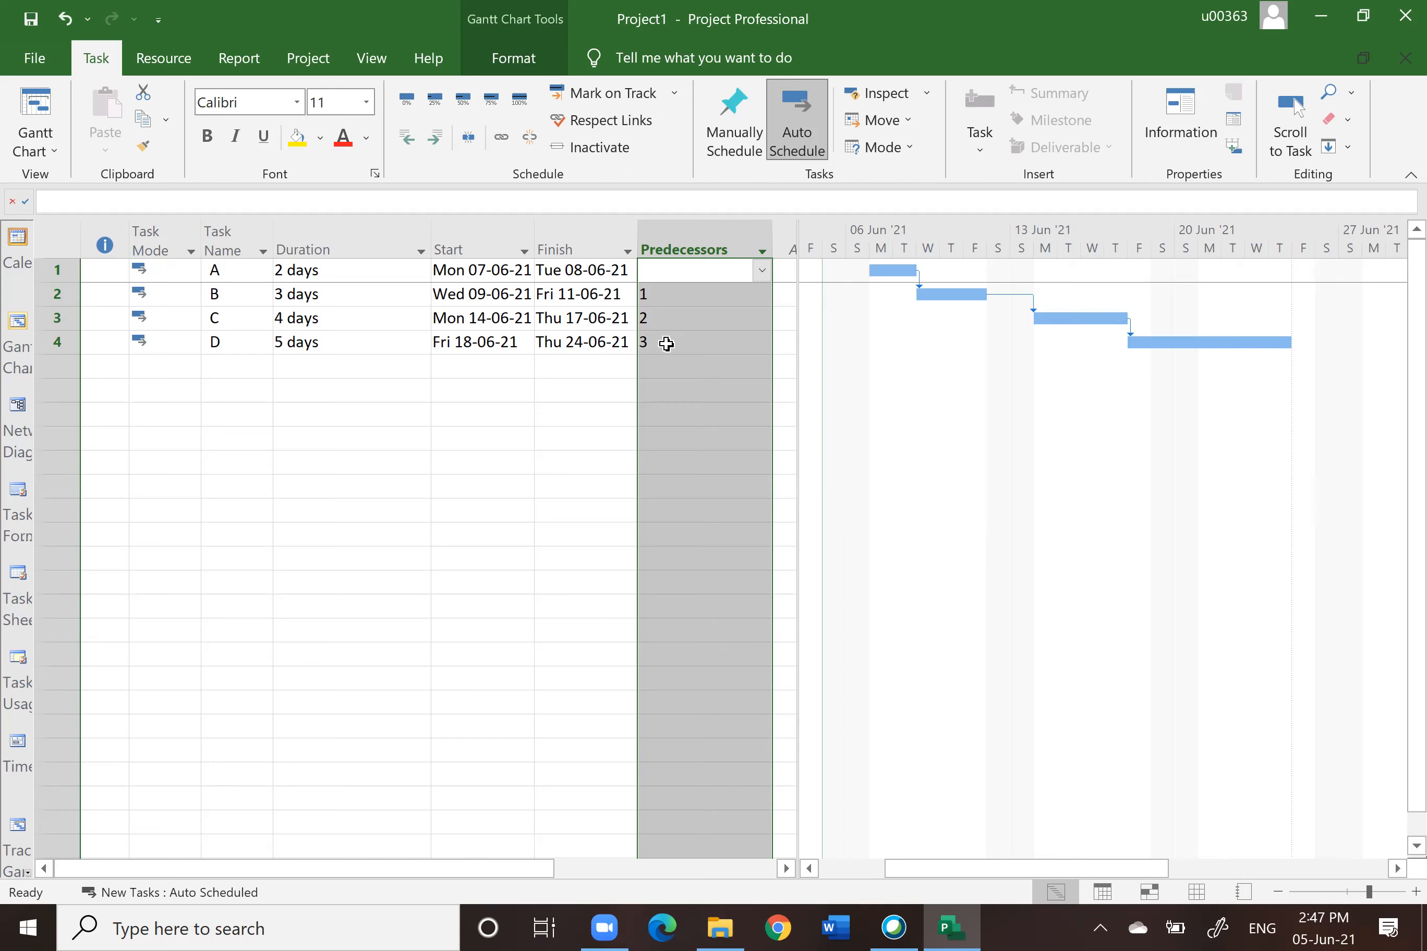
left_click(675, 441)
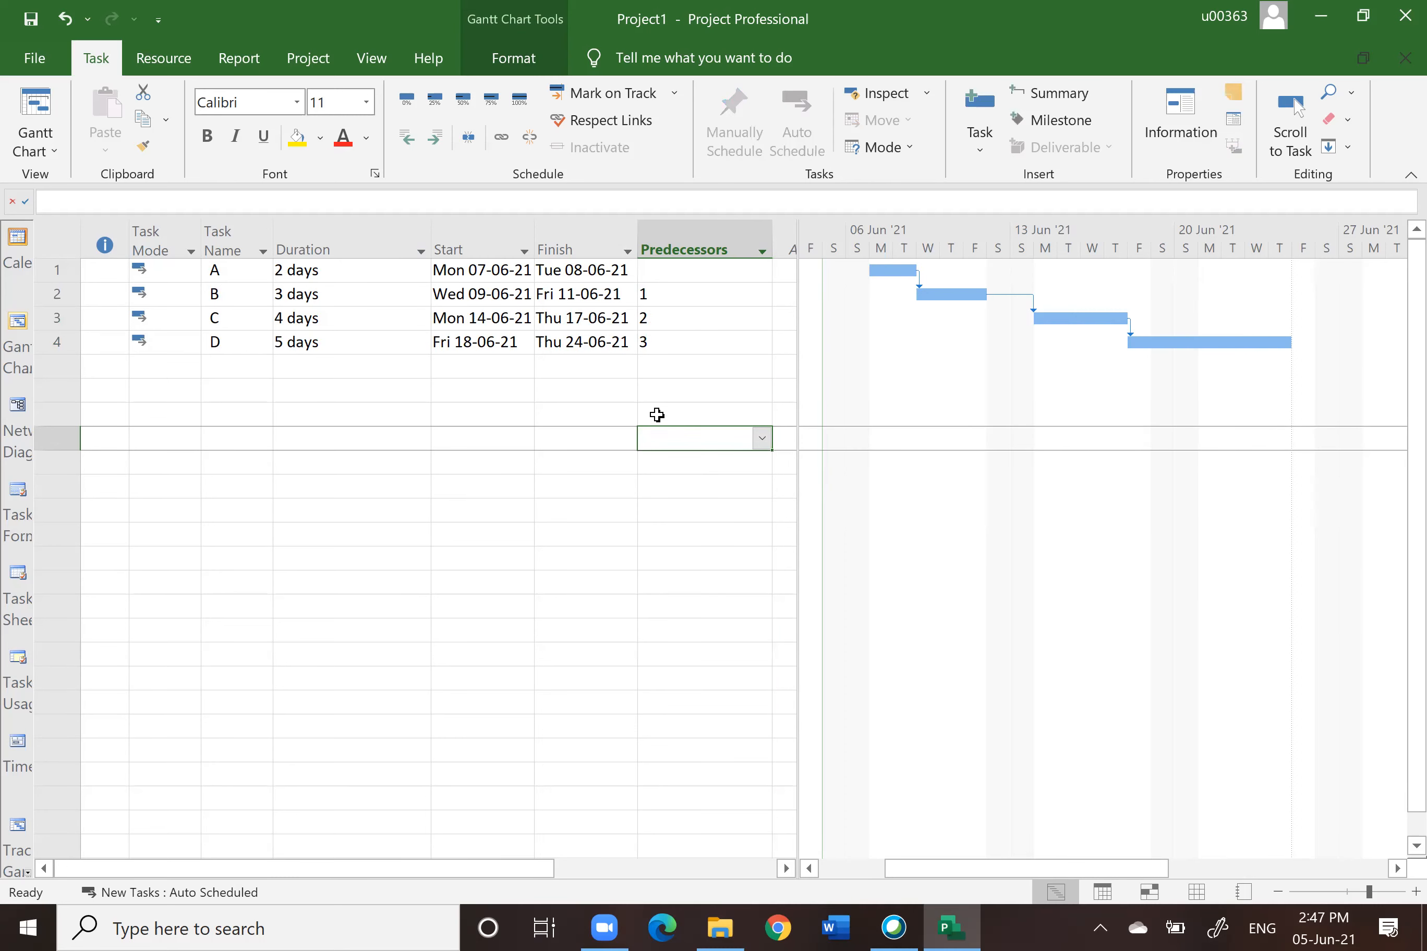
left_click_drag(676, 270, 679, 329)
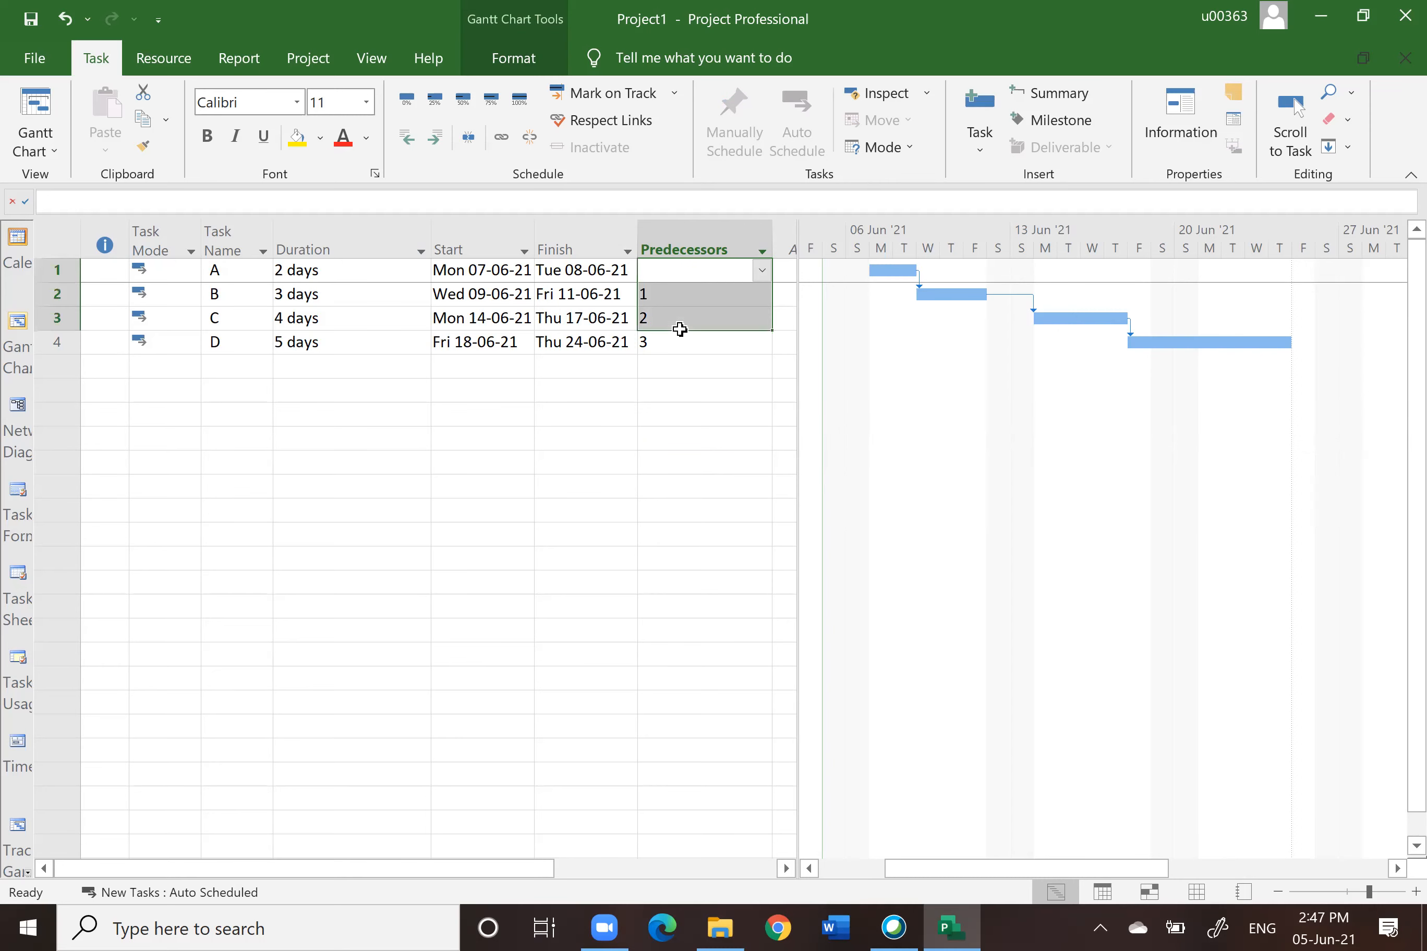
left_click(571, 388)
left_click(699, 247)
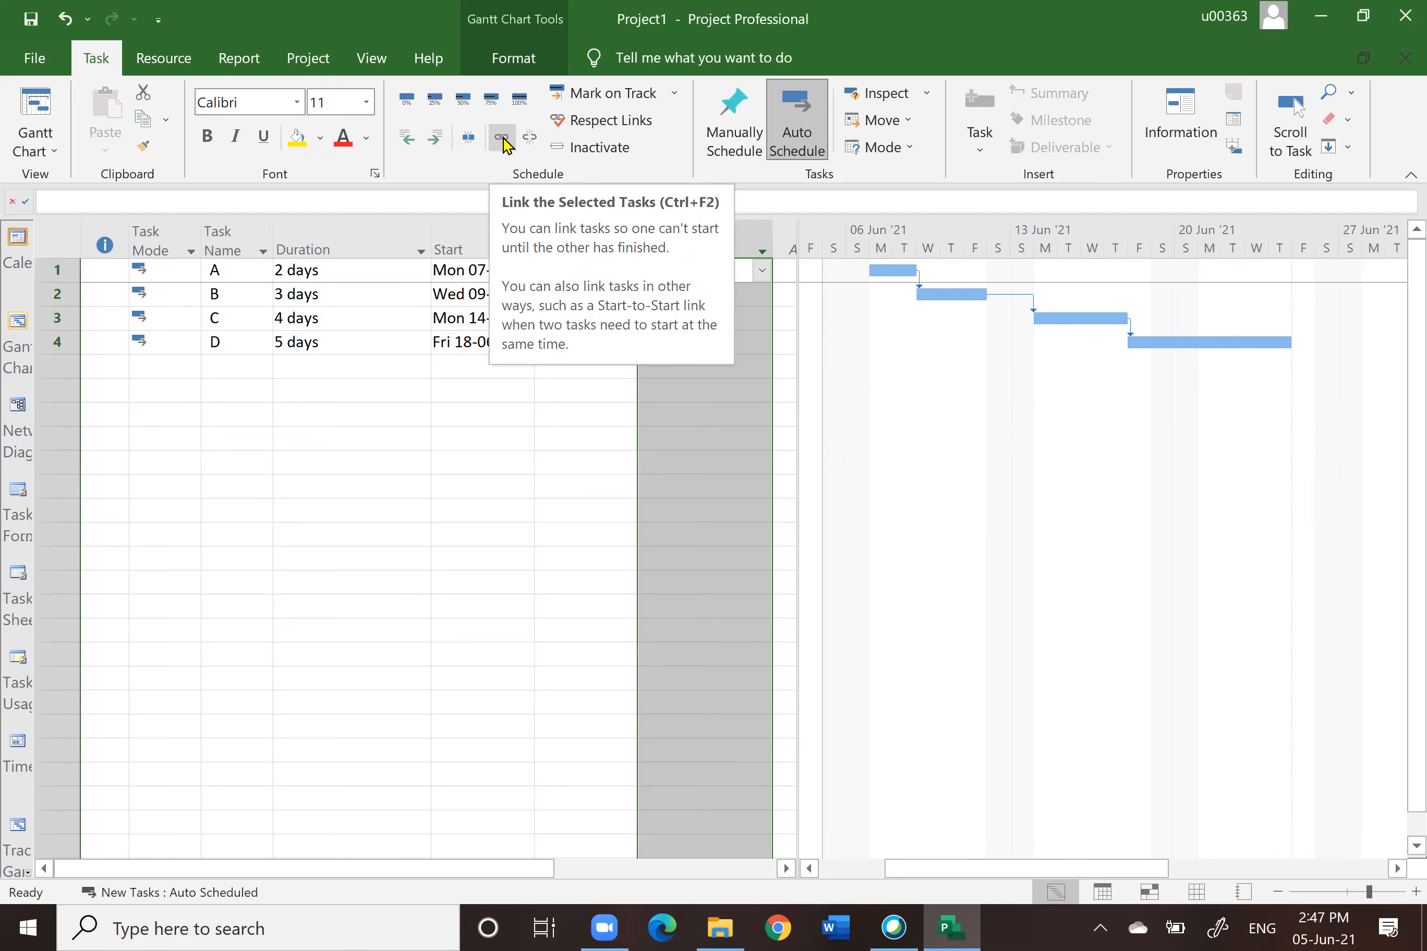
left_click(532, 140)
left_click(527, 608)
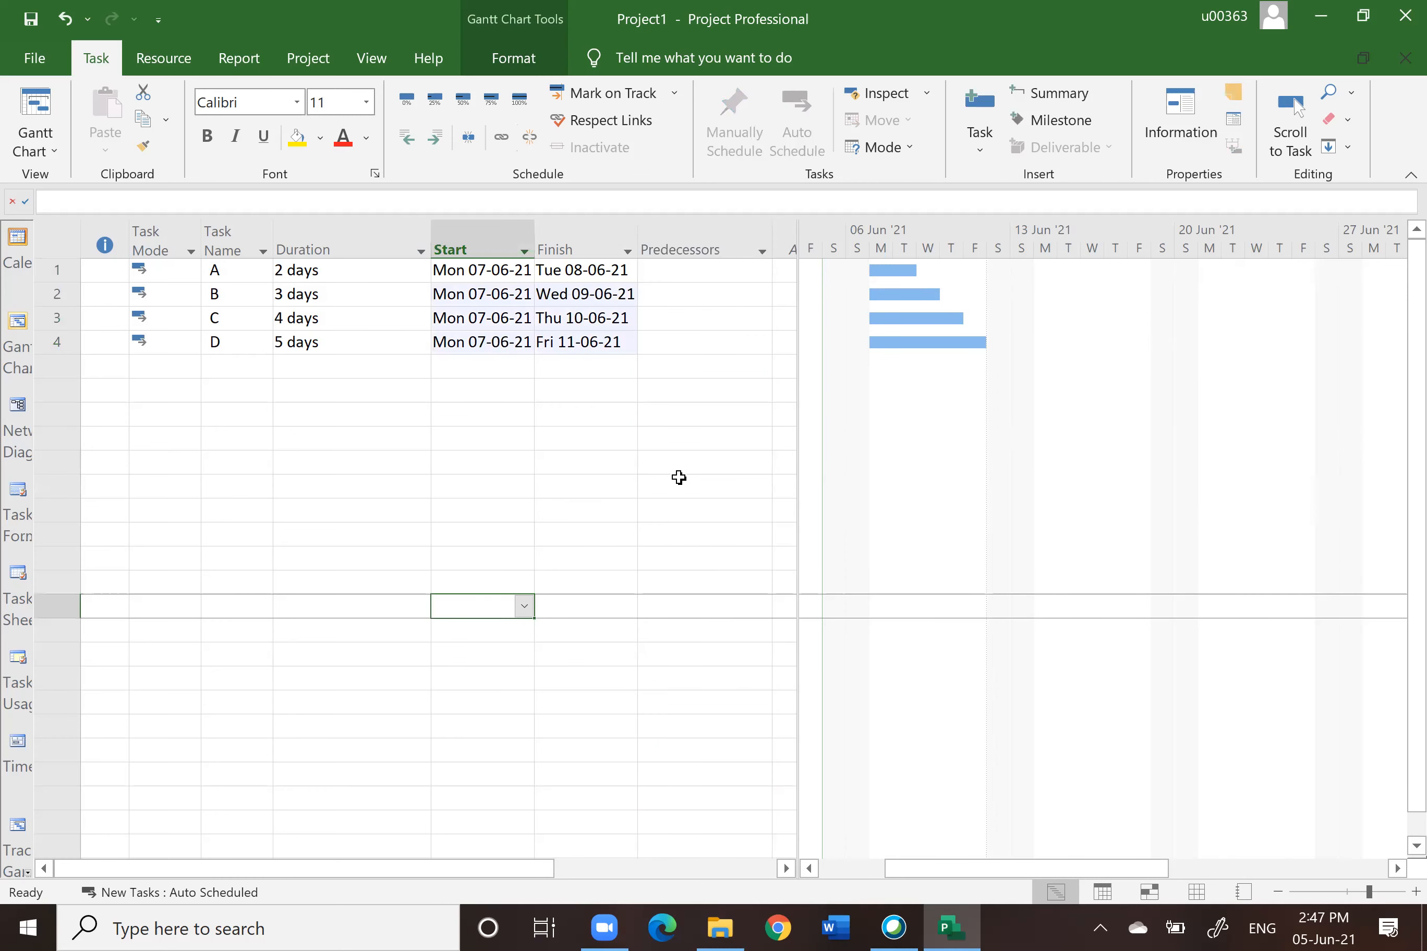
Step: Enter predecessors 1, 2 and 3 for tasks B, C and D
left_click(667, 244)
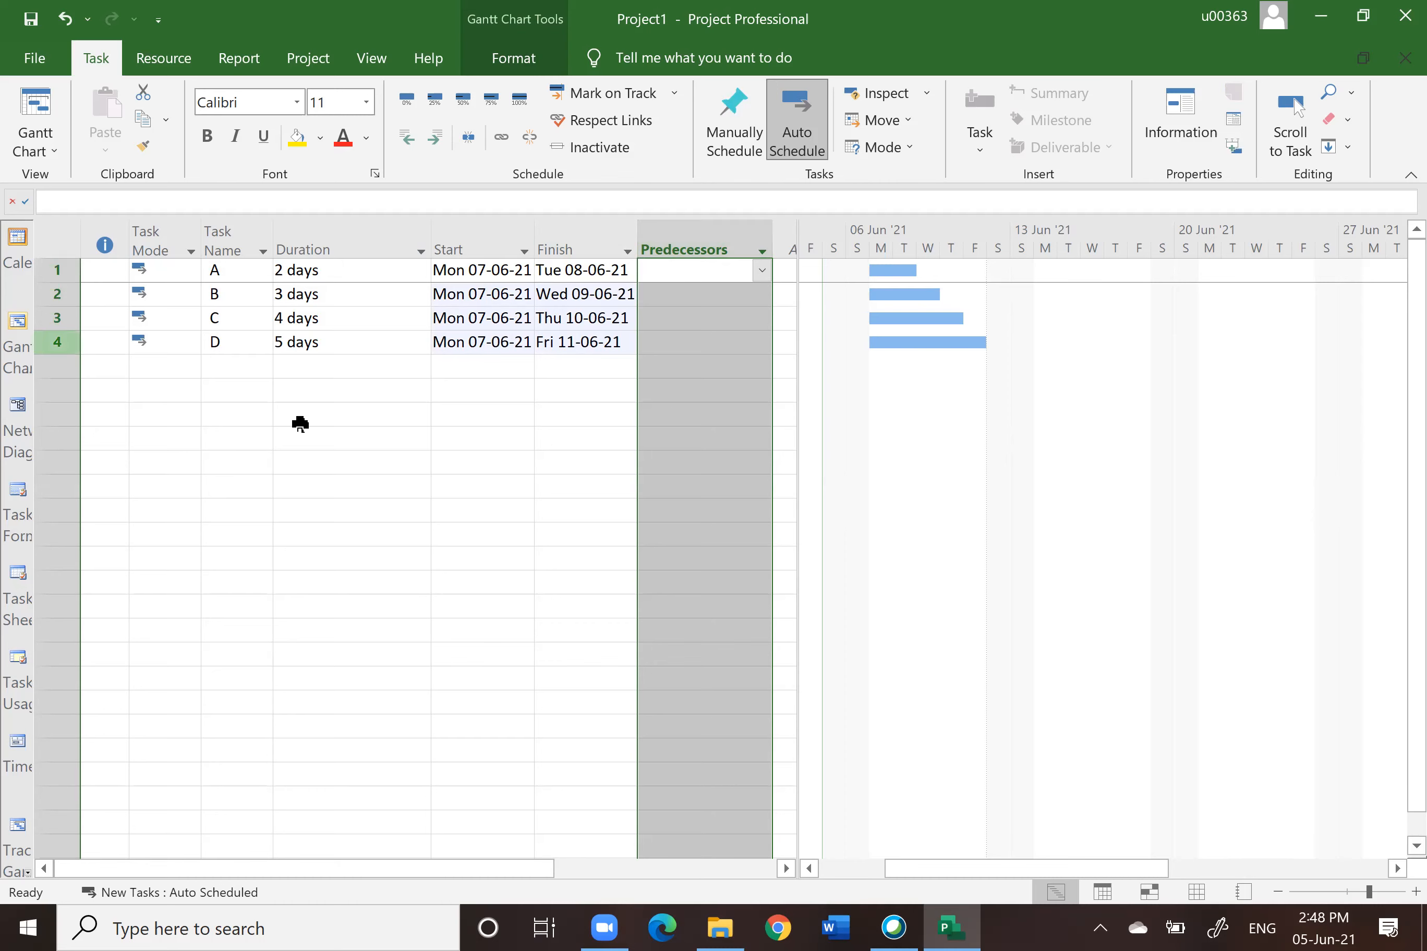
left_click(479, 484)
left_click(673, 296)
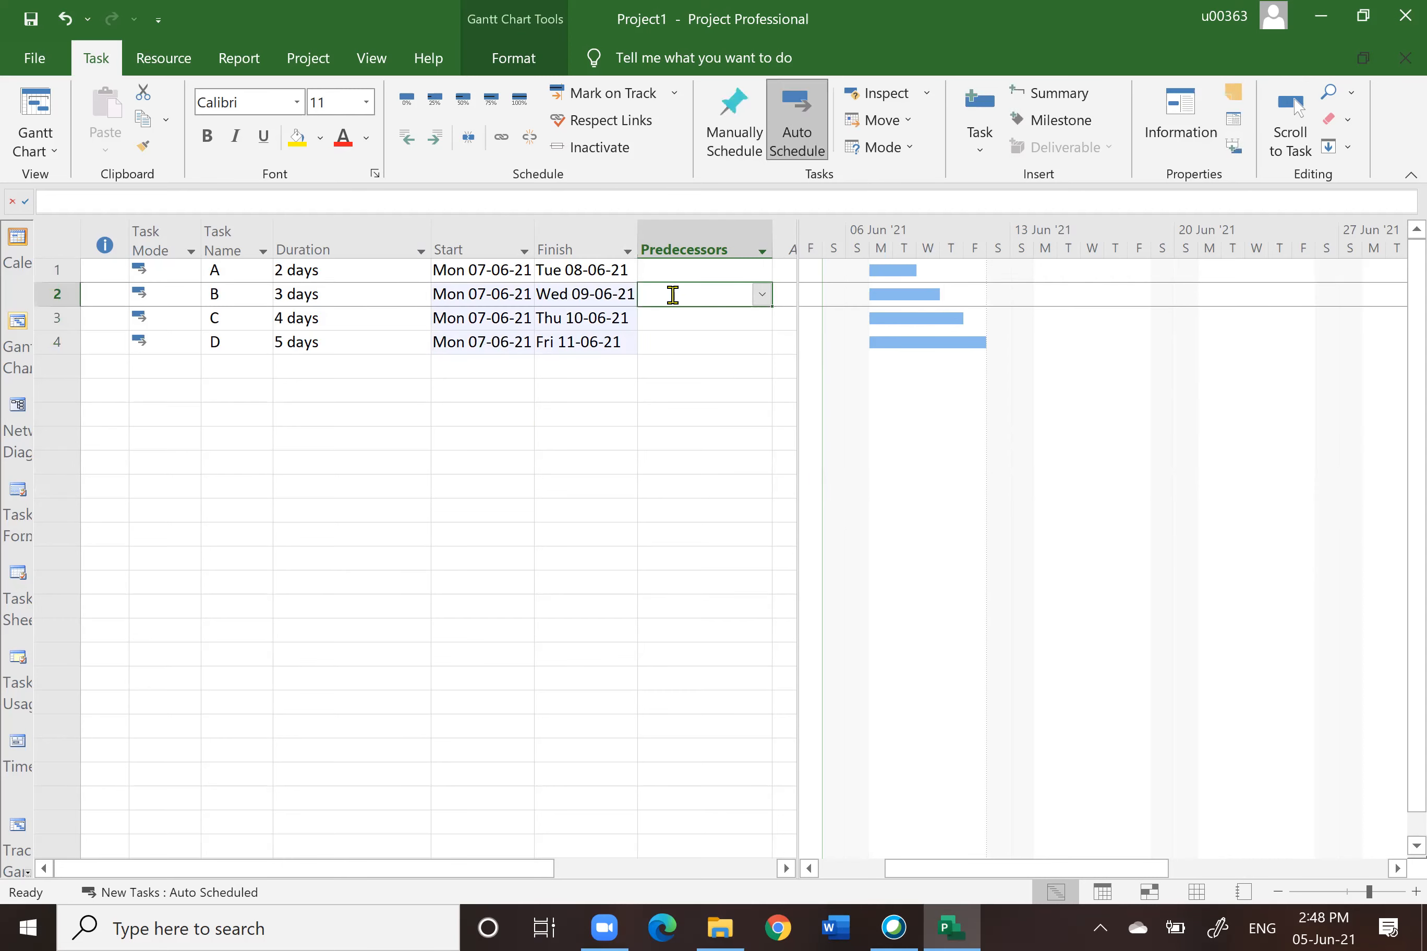
type("1")
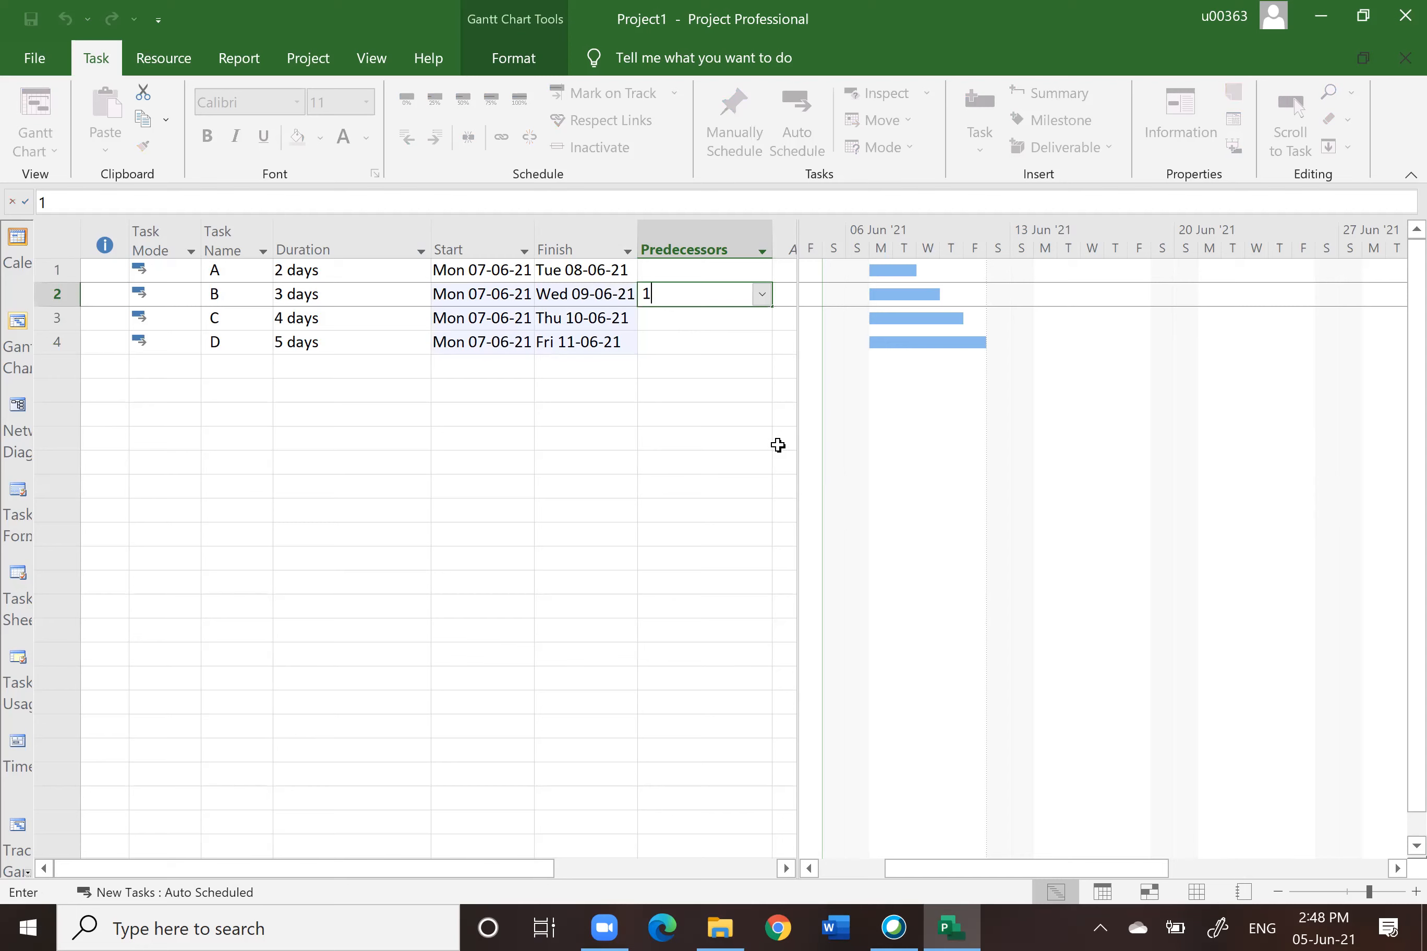
key("Return")
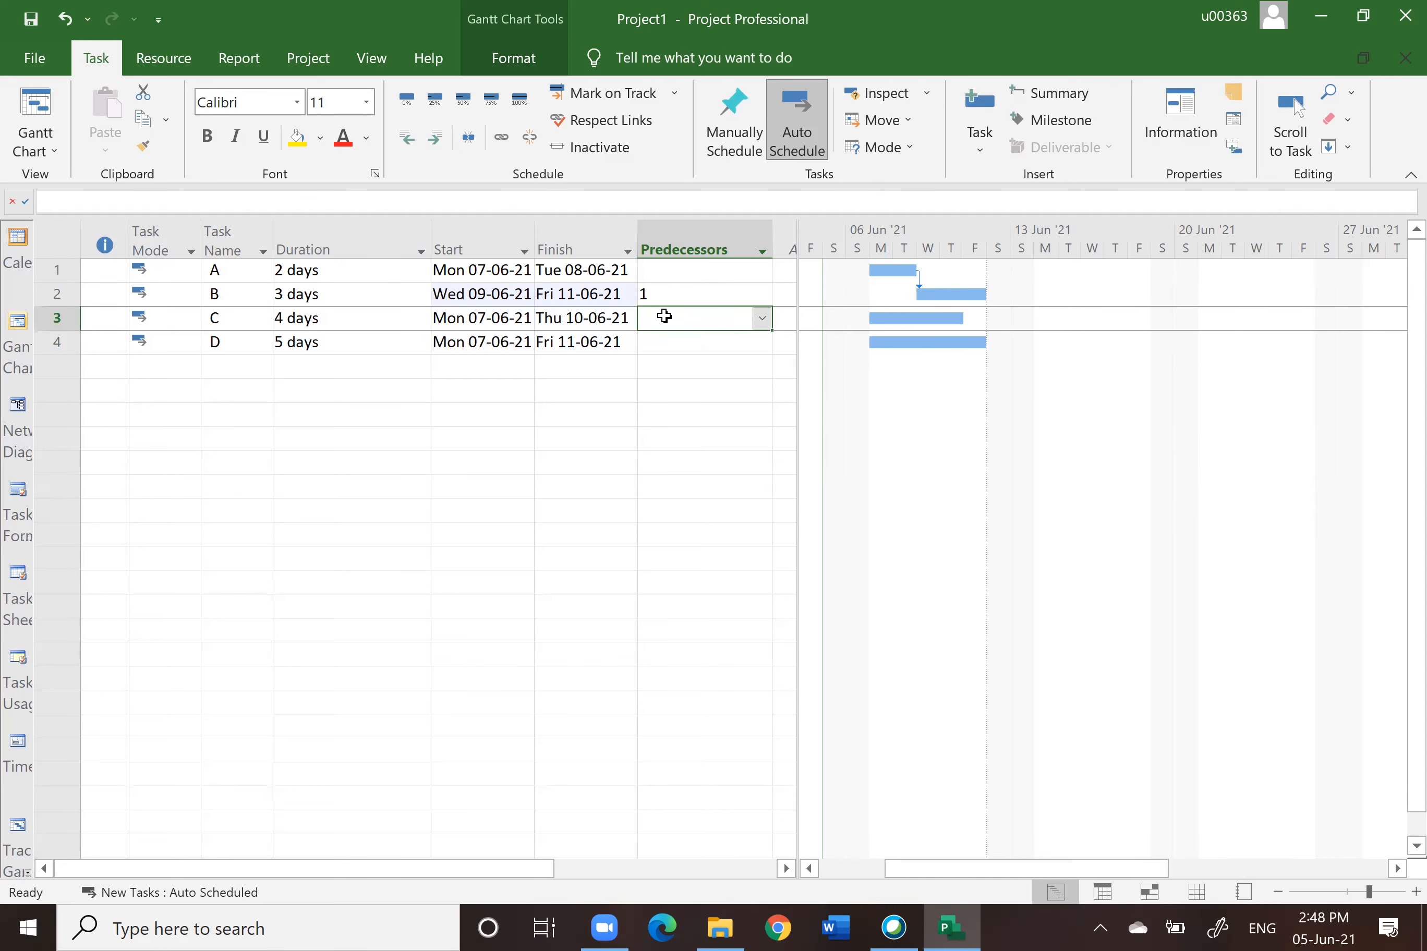
type("2")
key("Return")
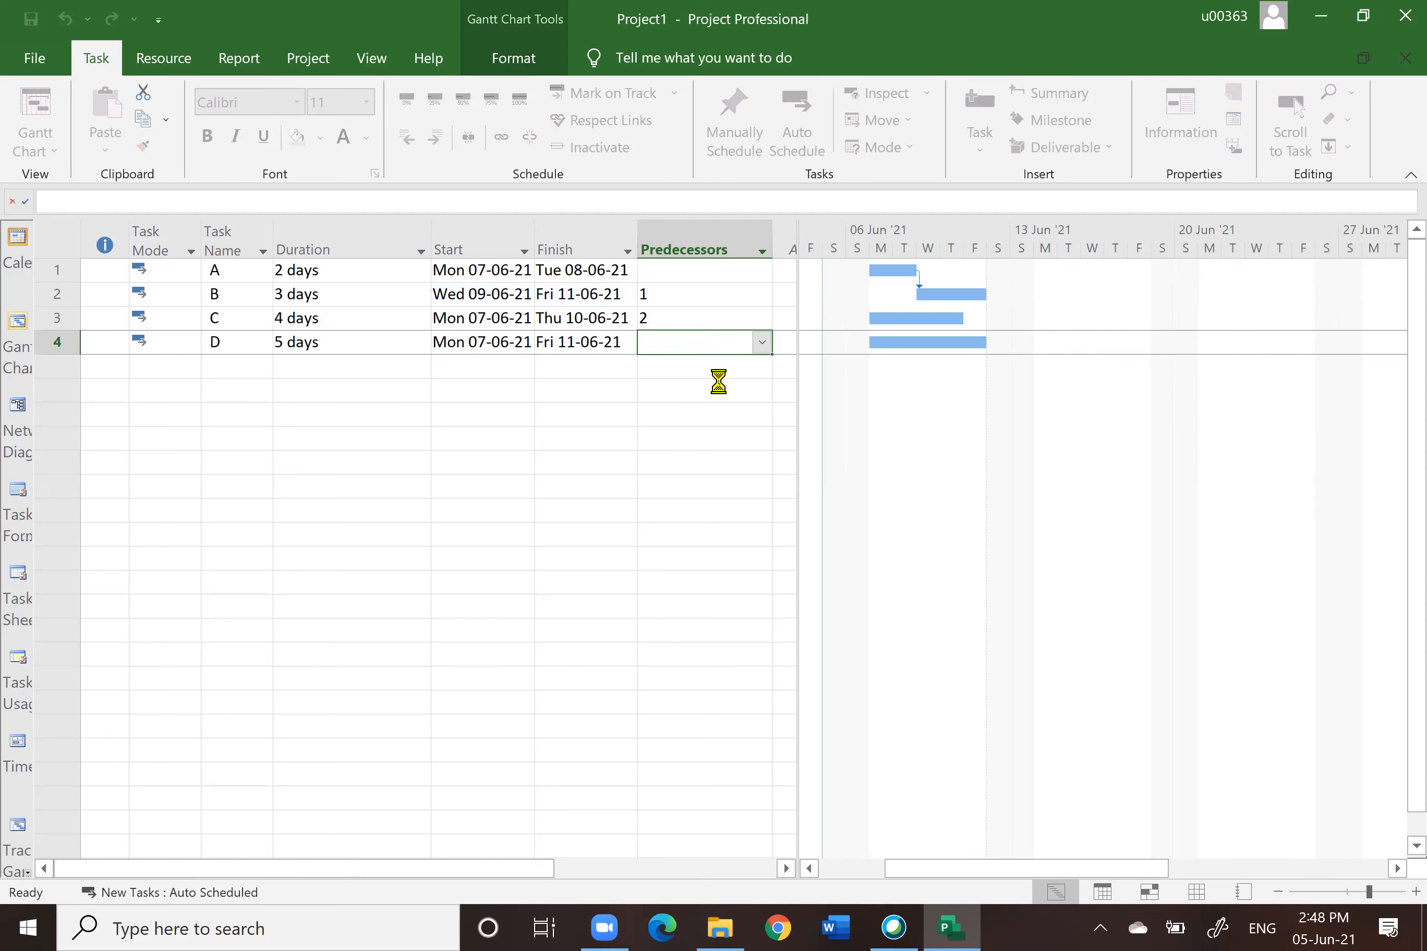
type("3")
key("Return")
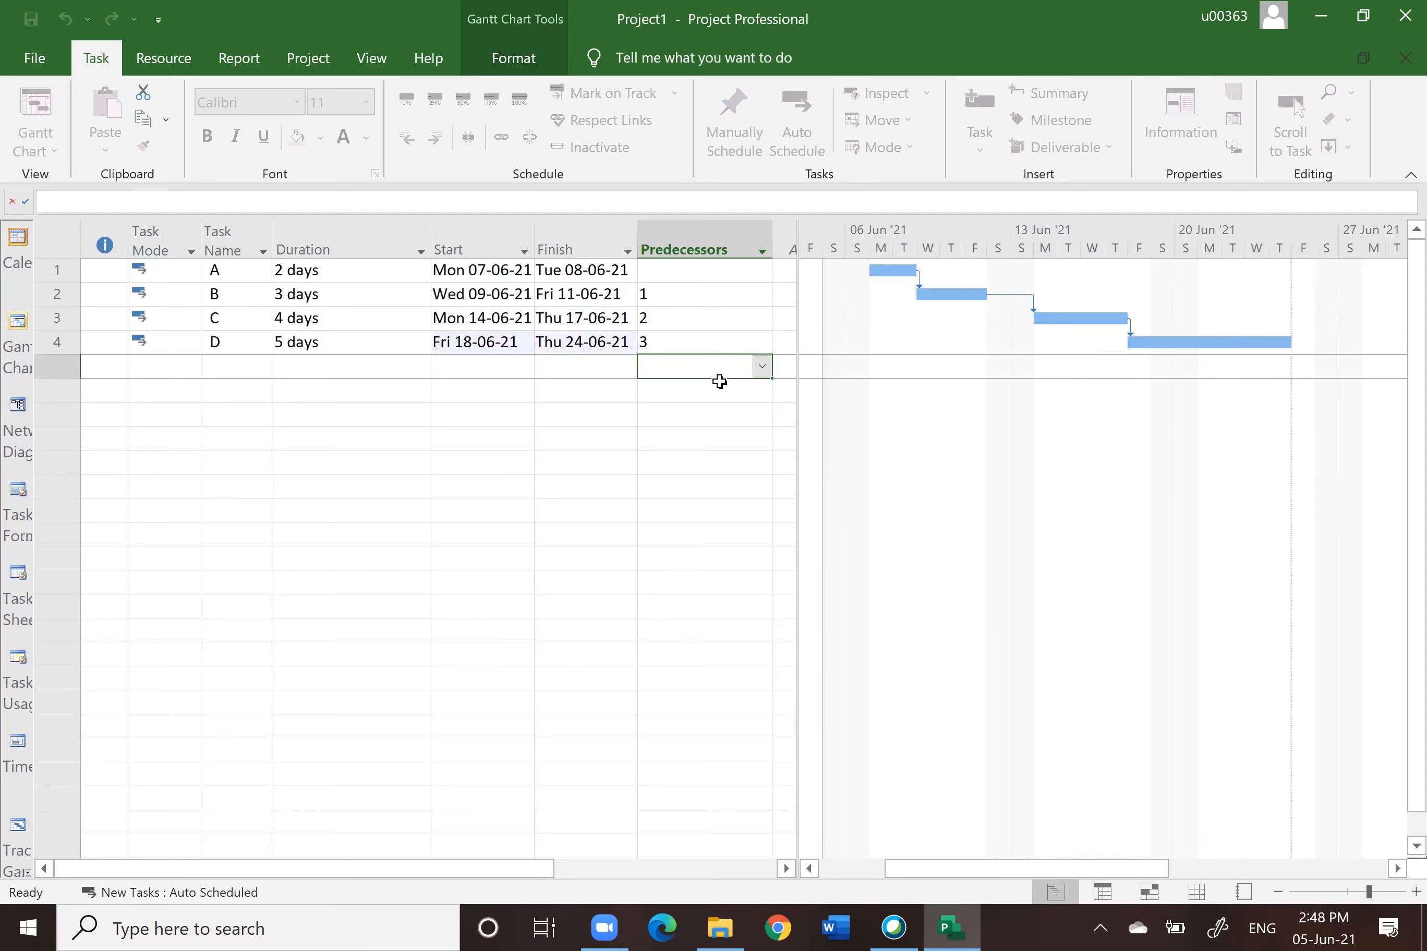
Step: Select all tasks and unlink them again
left_click(678, 246)
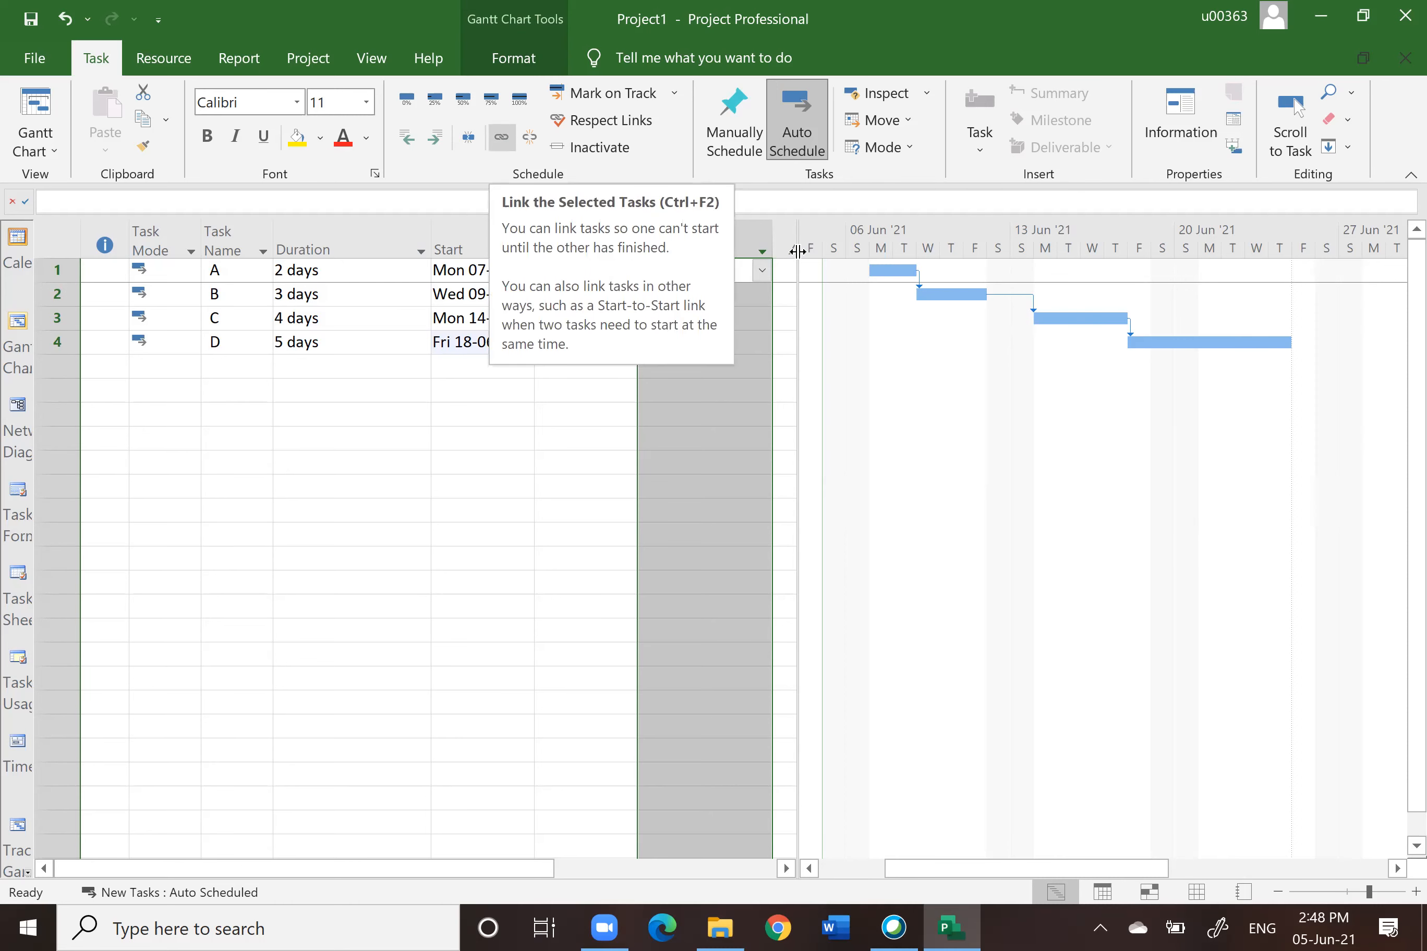
left_click(616, 515)
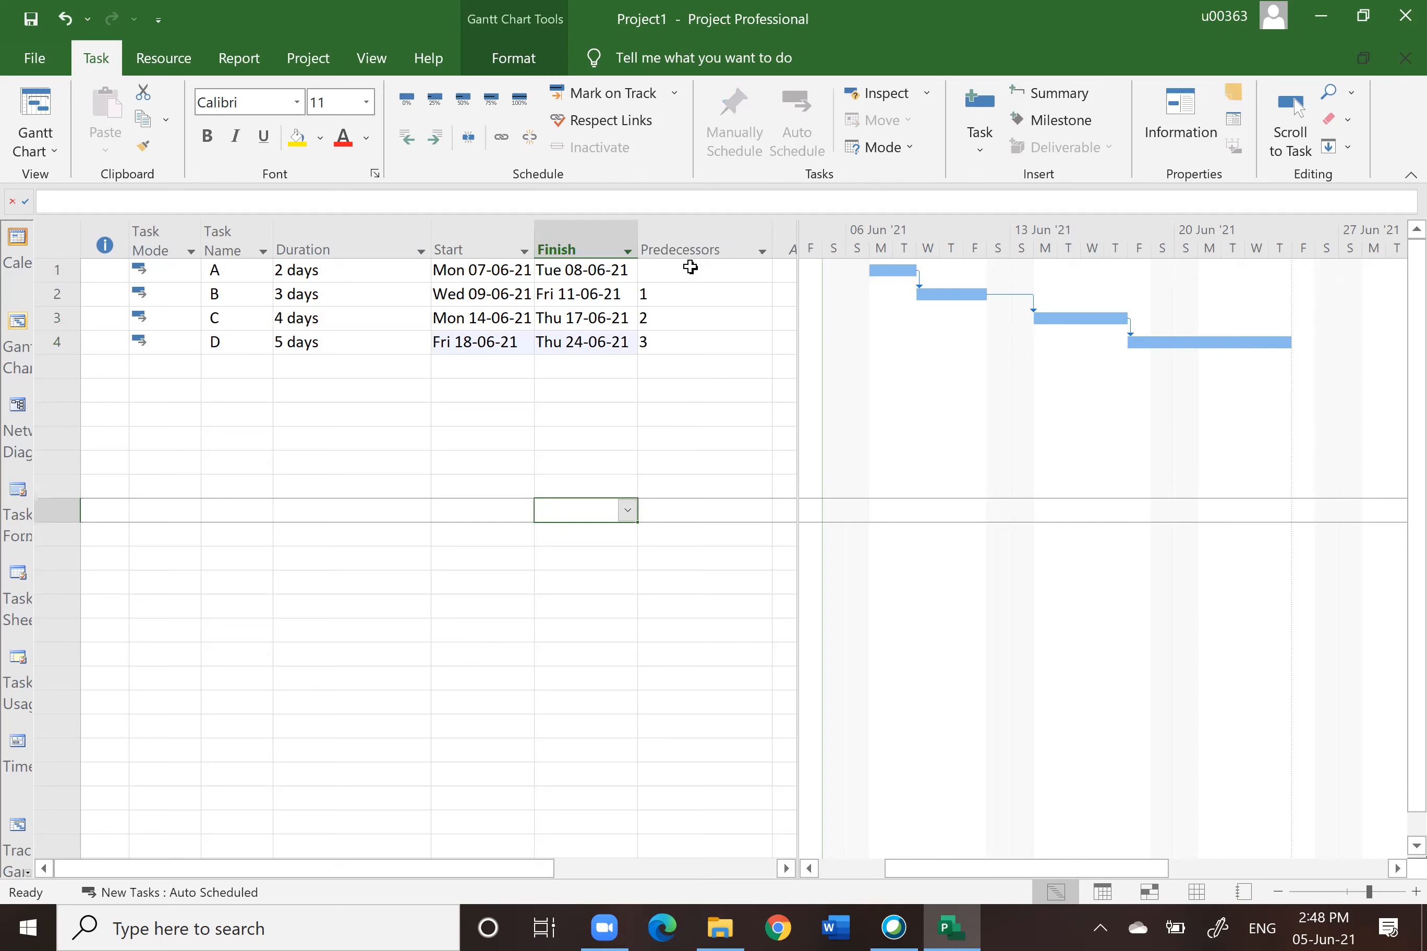
left_click_drag(690, 267, 701, 347)
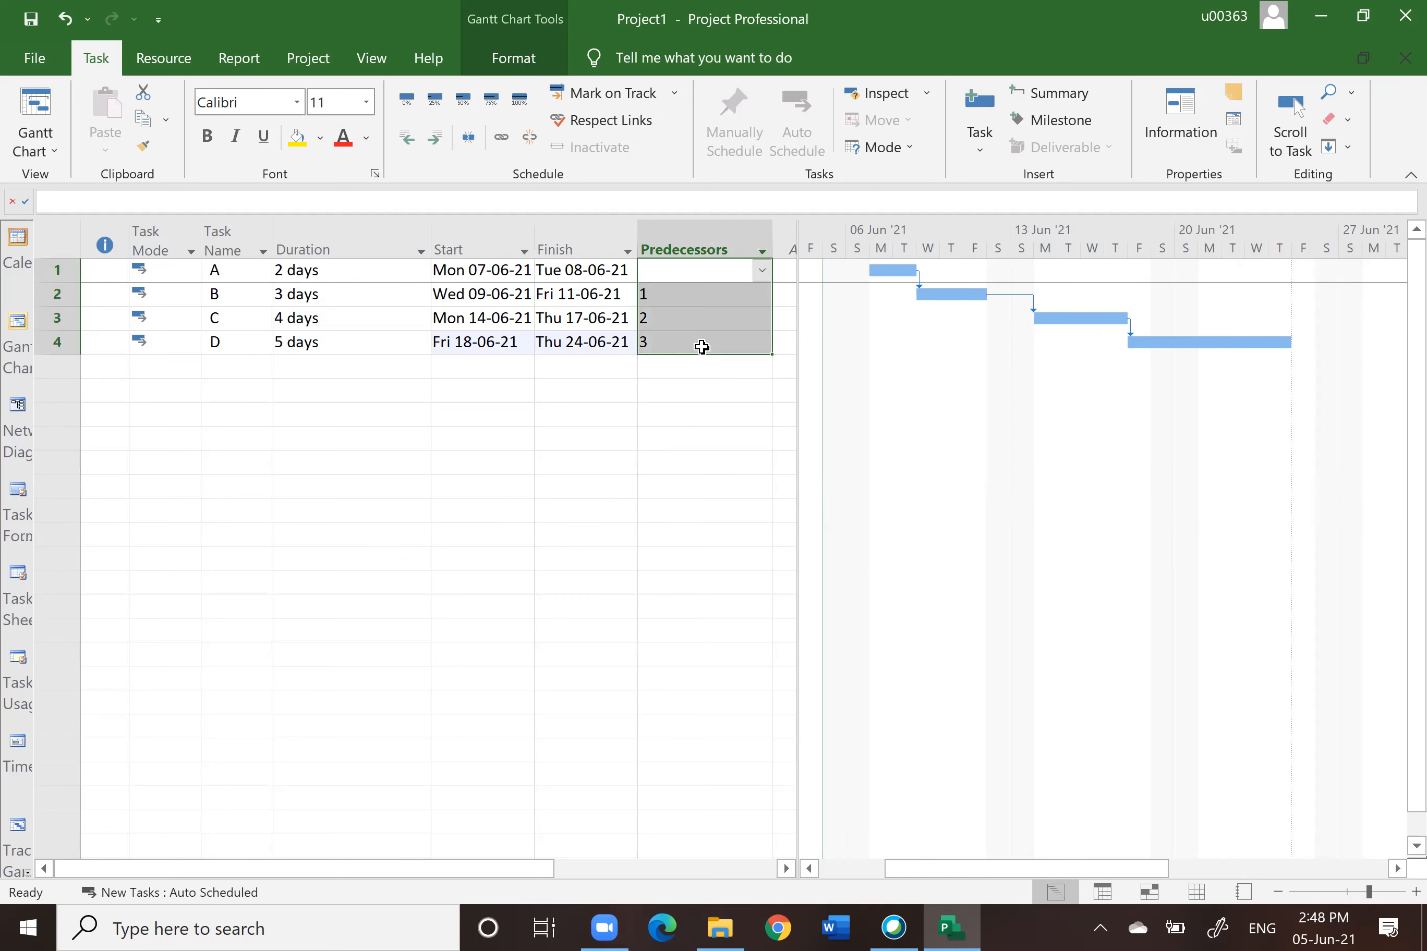
left_click(530, 140)
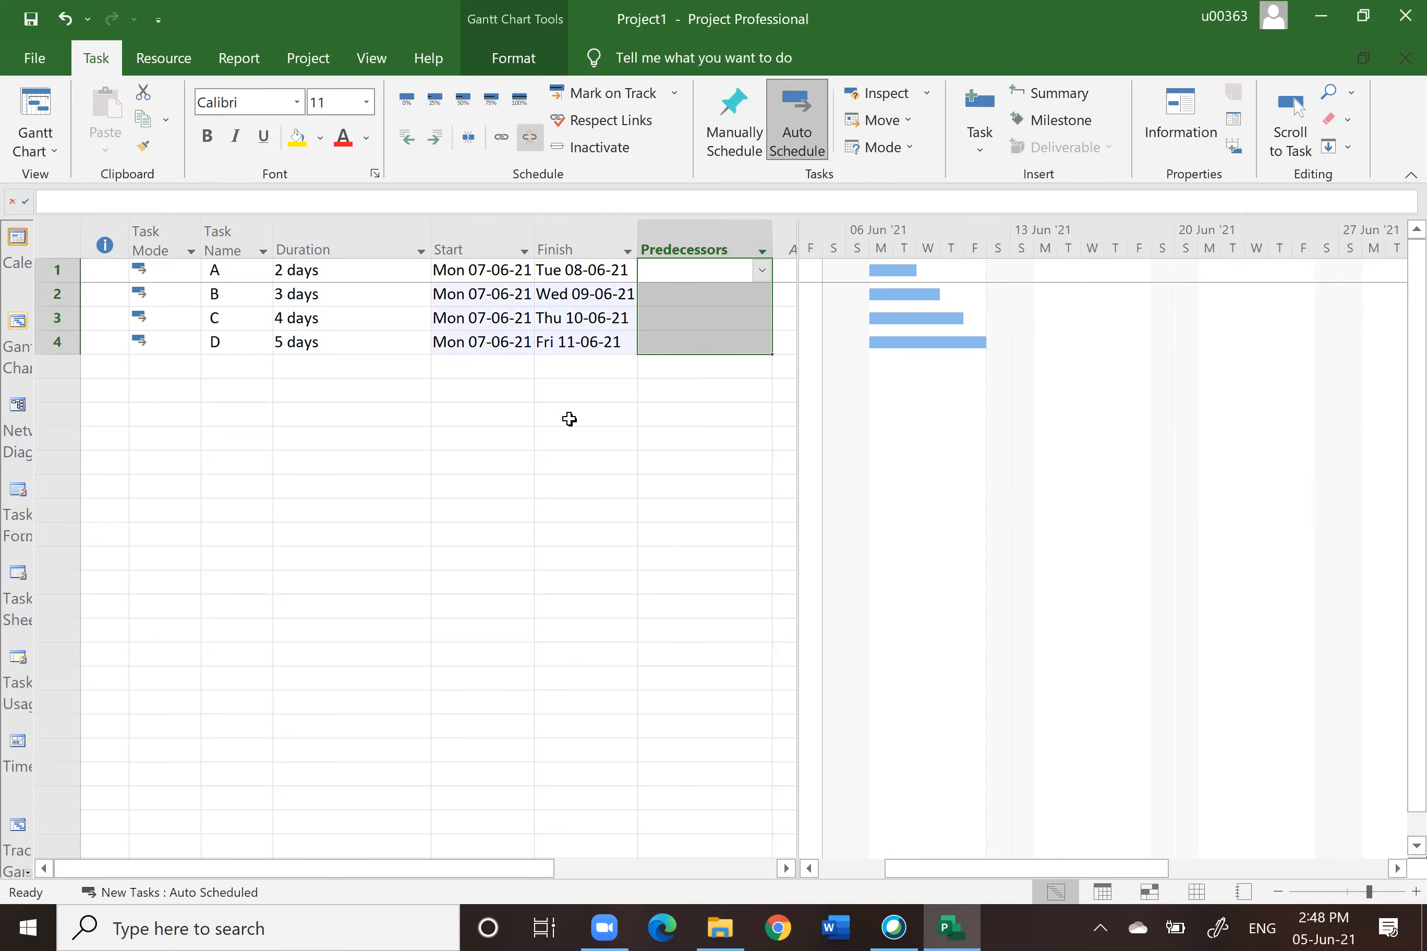
Step: Link the Gantt bars A to B, B to C and C to D by dragging between them
left_click(1383, 897)
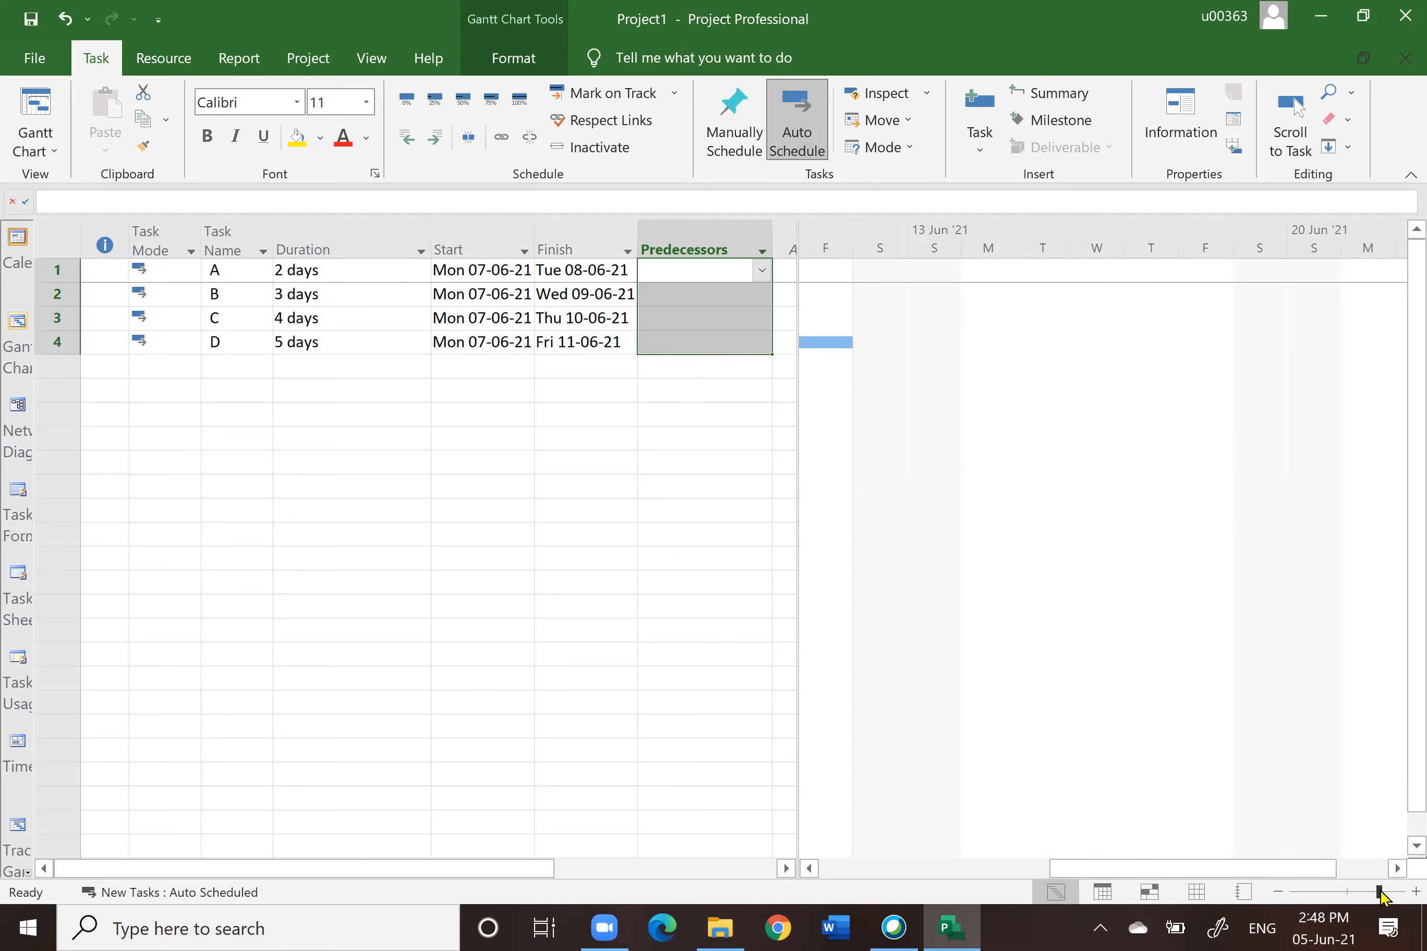
left_click(810, 868)
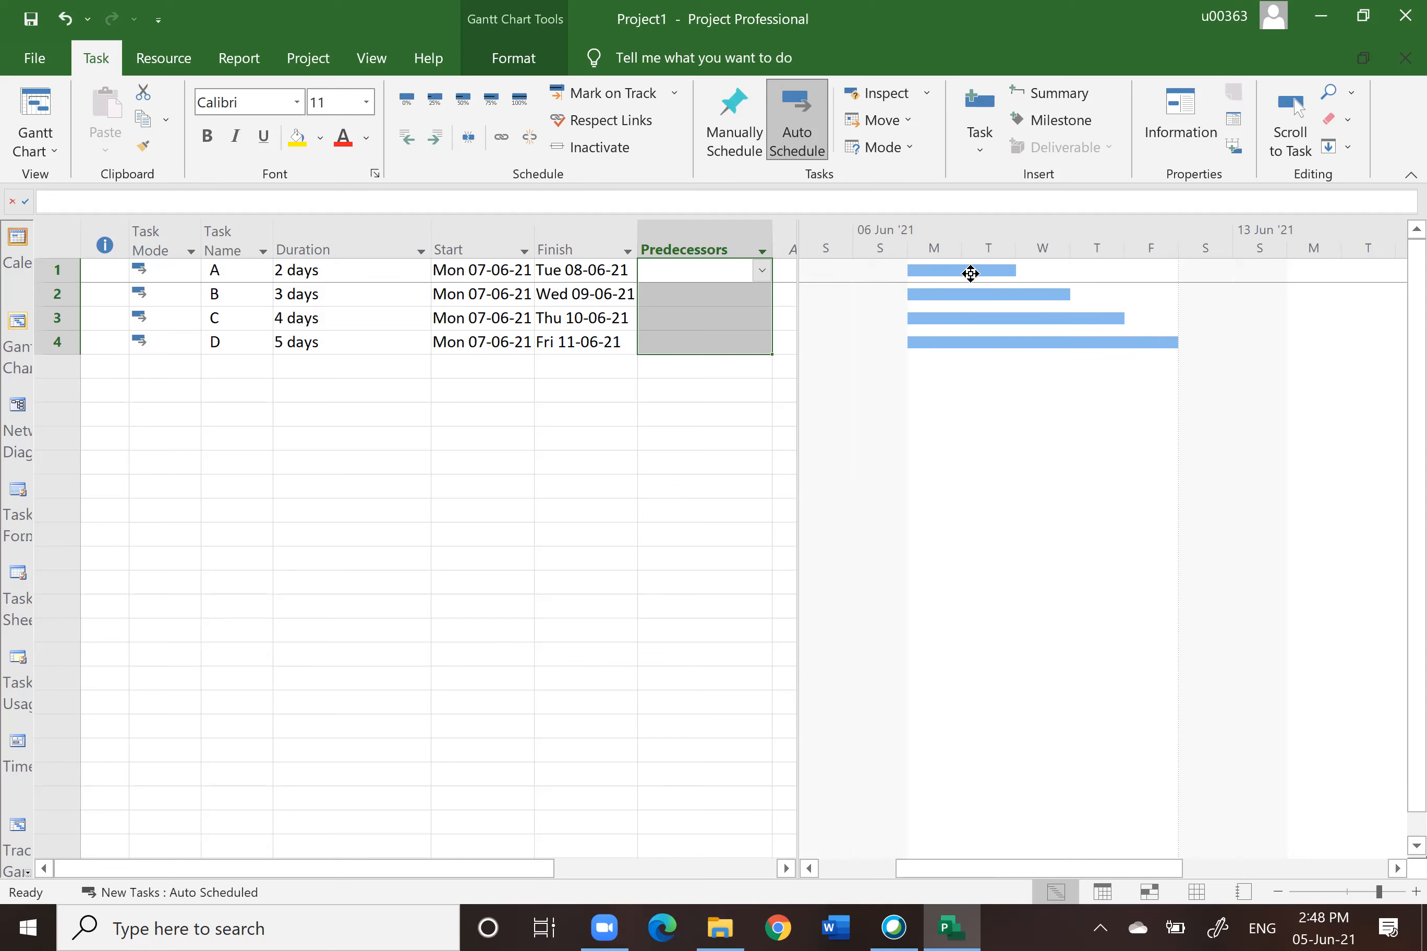
left_click_drag(965, 268, 958, 293)
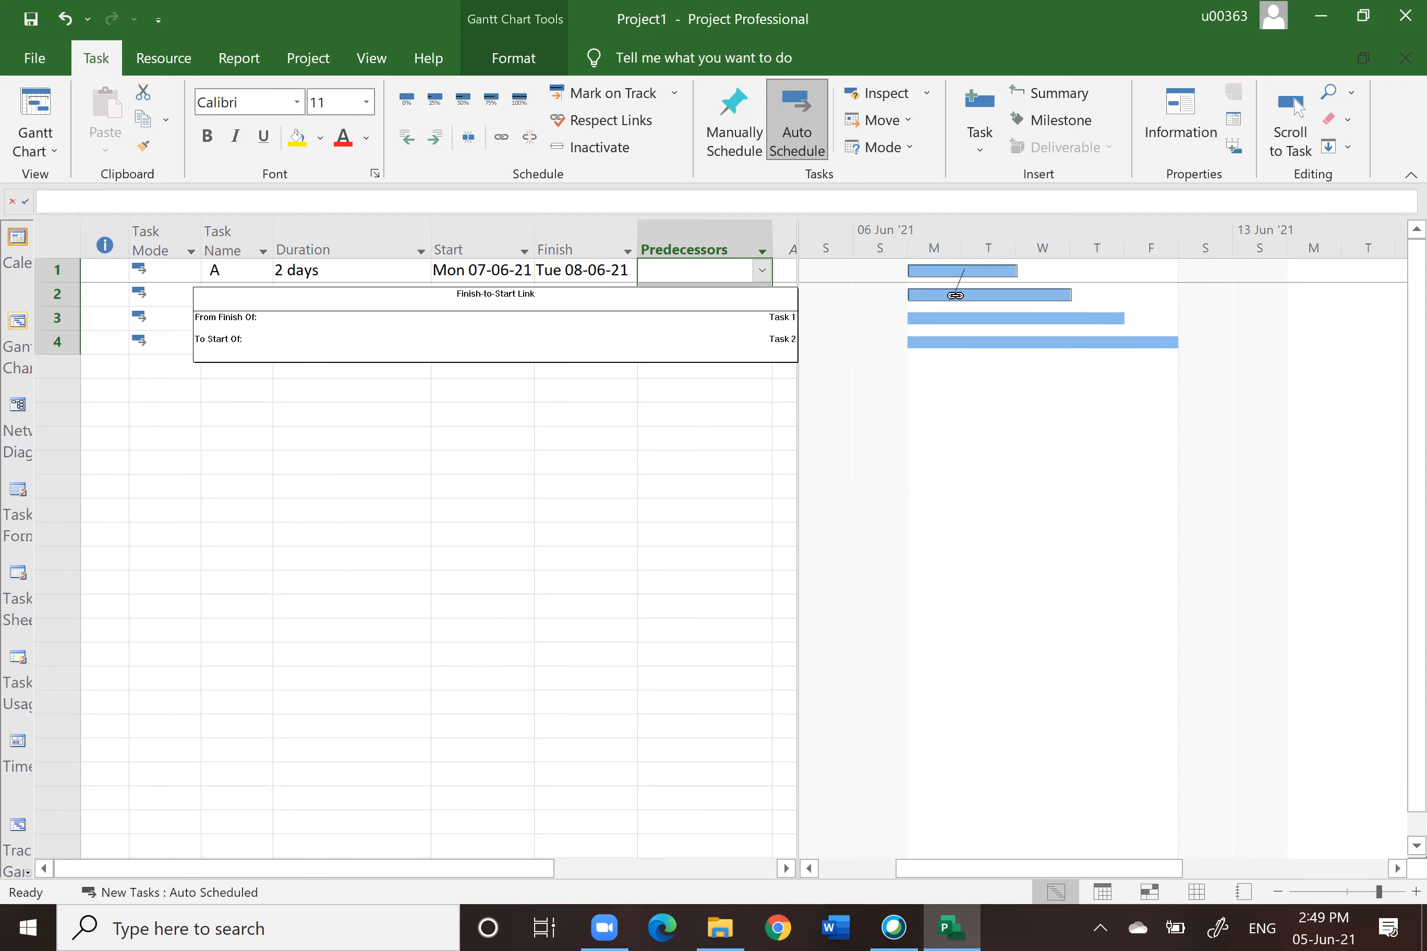
left_click_drag(955, 295, 955, 298)
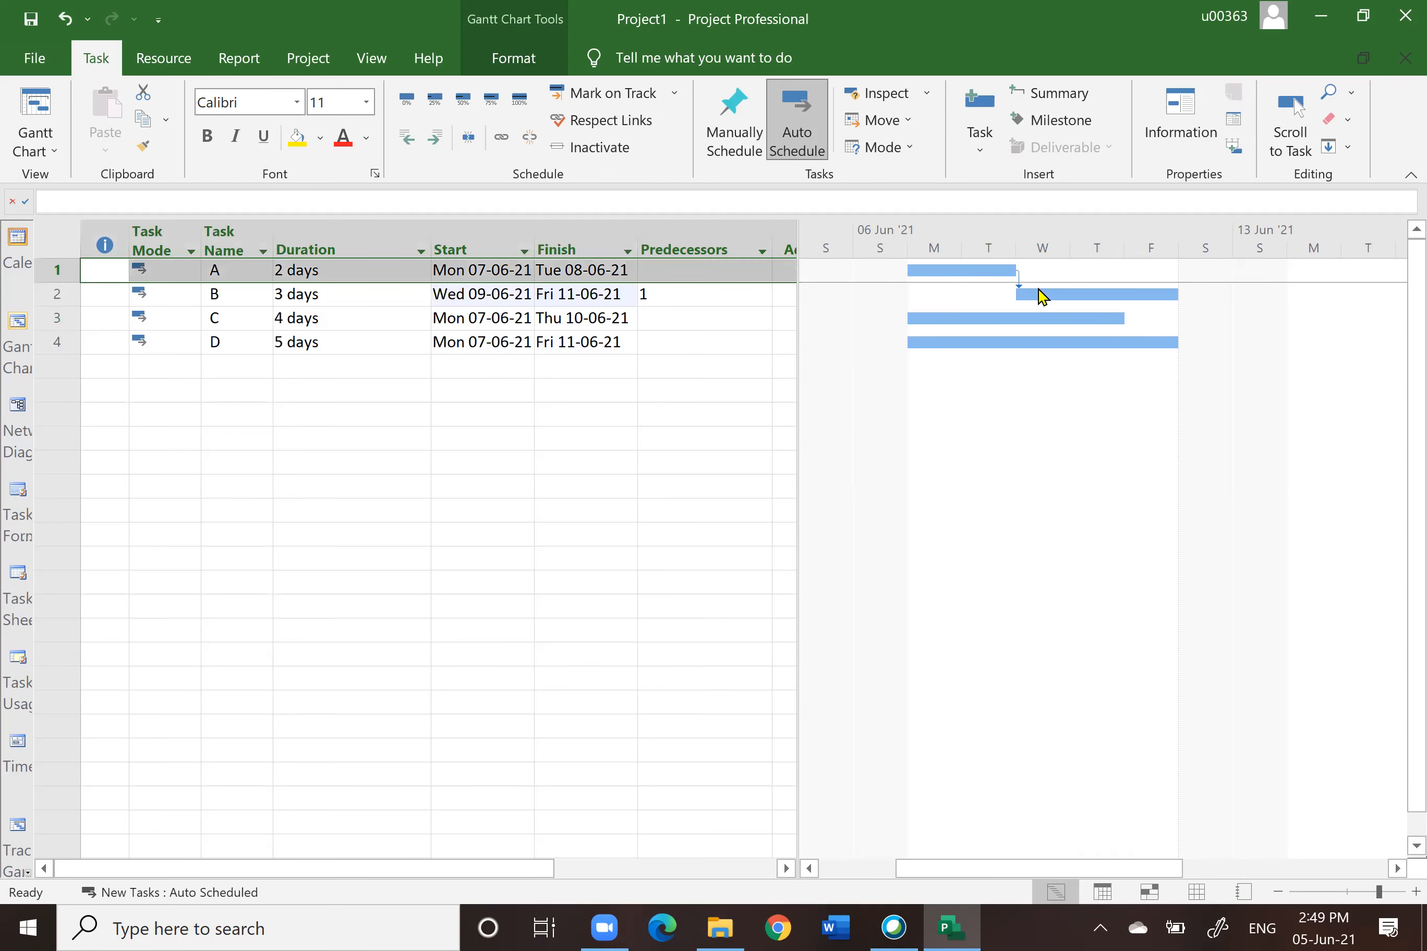
left_click_drag(1055, 291, 1048, 318)
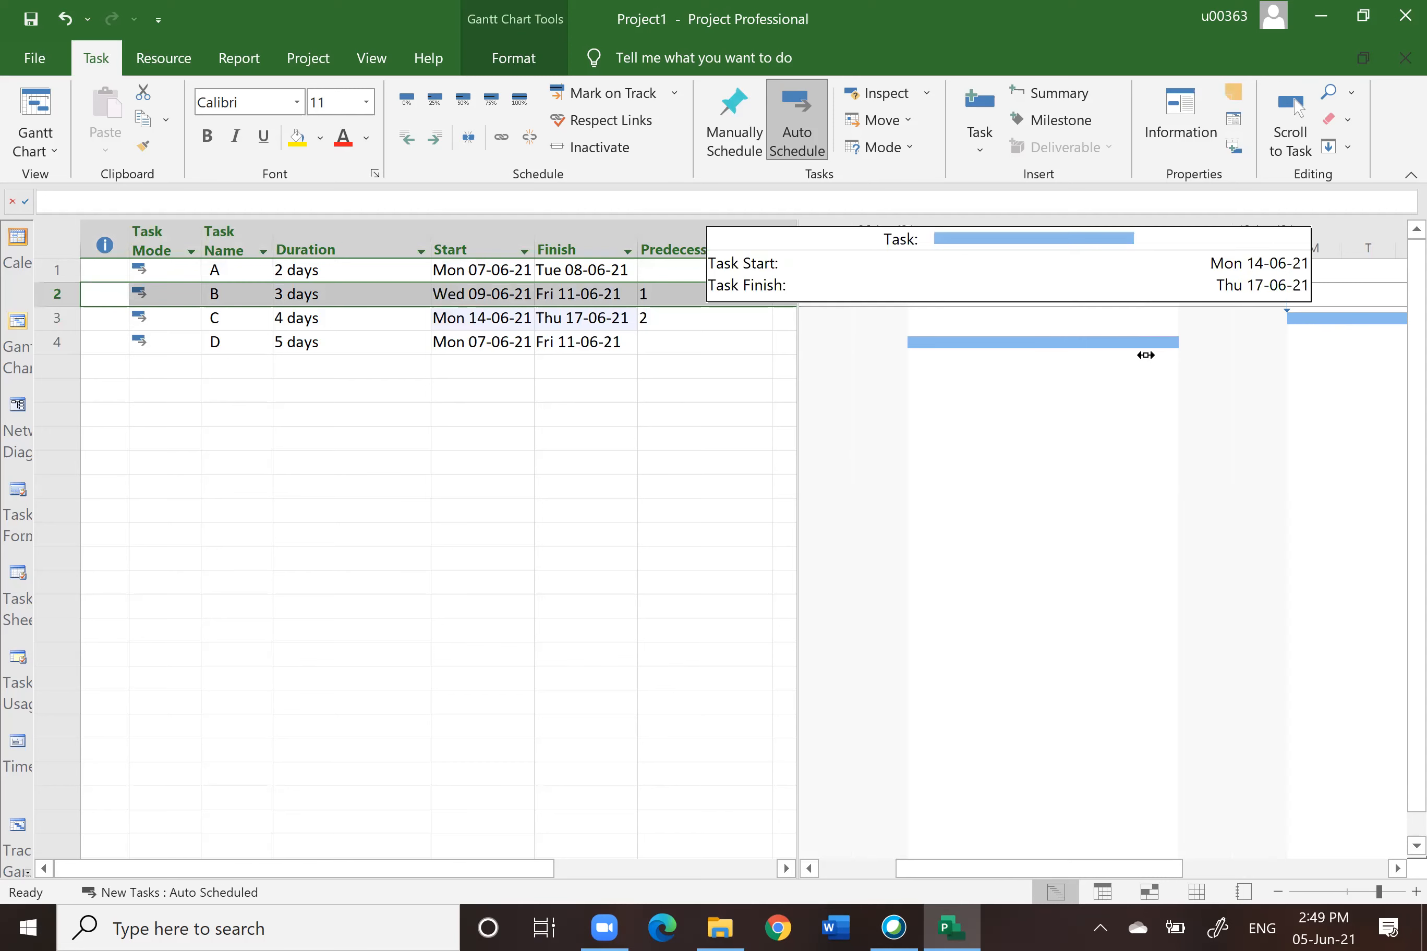
left_click_drag(1139, 341, 1140, 343)
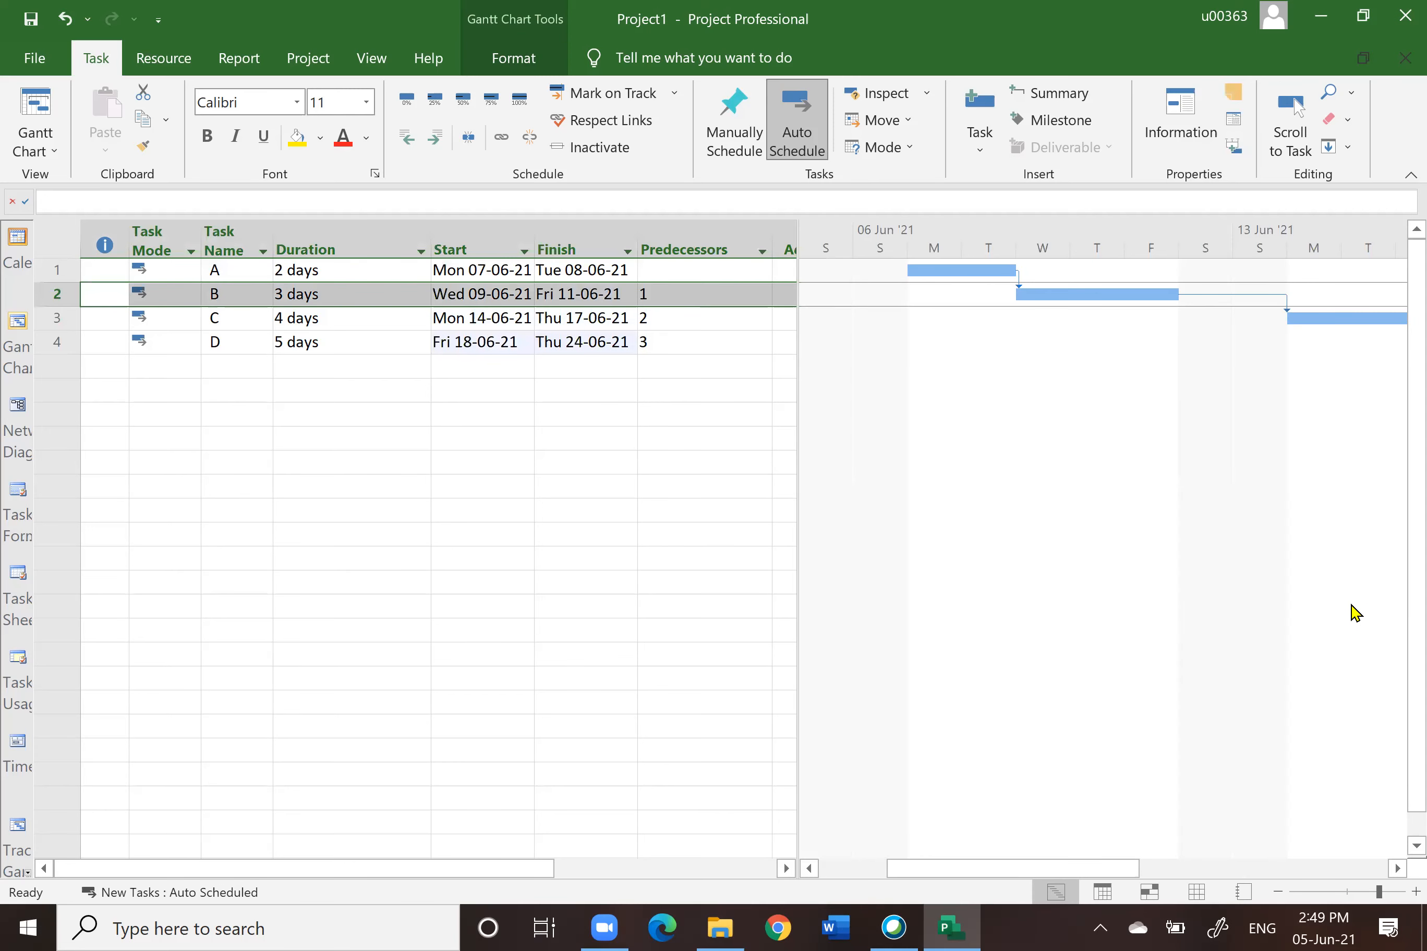
left_click(1397, 871)
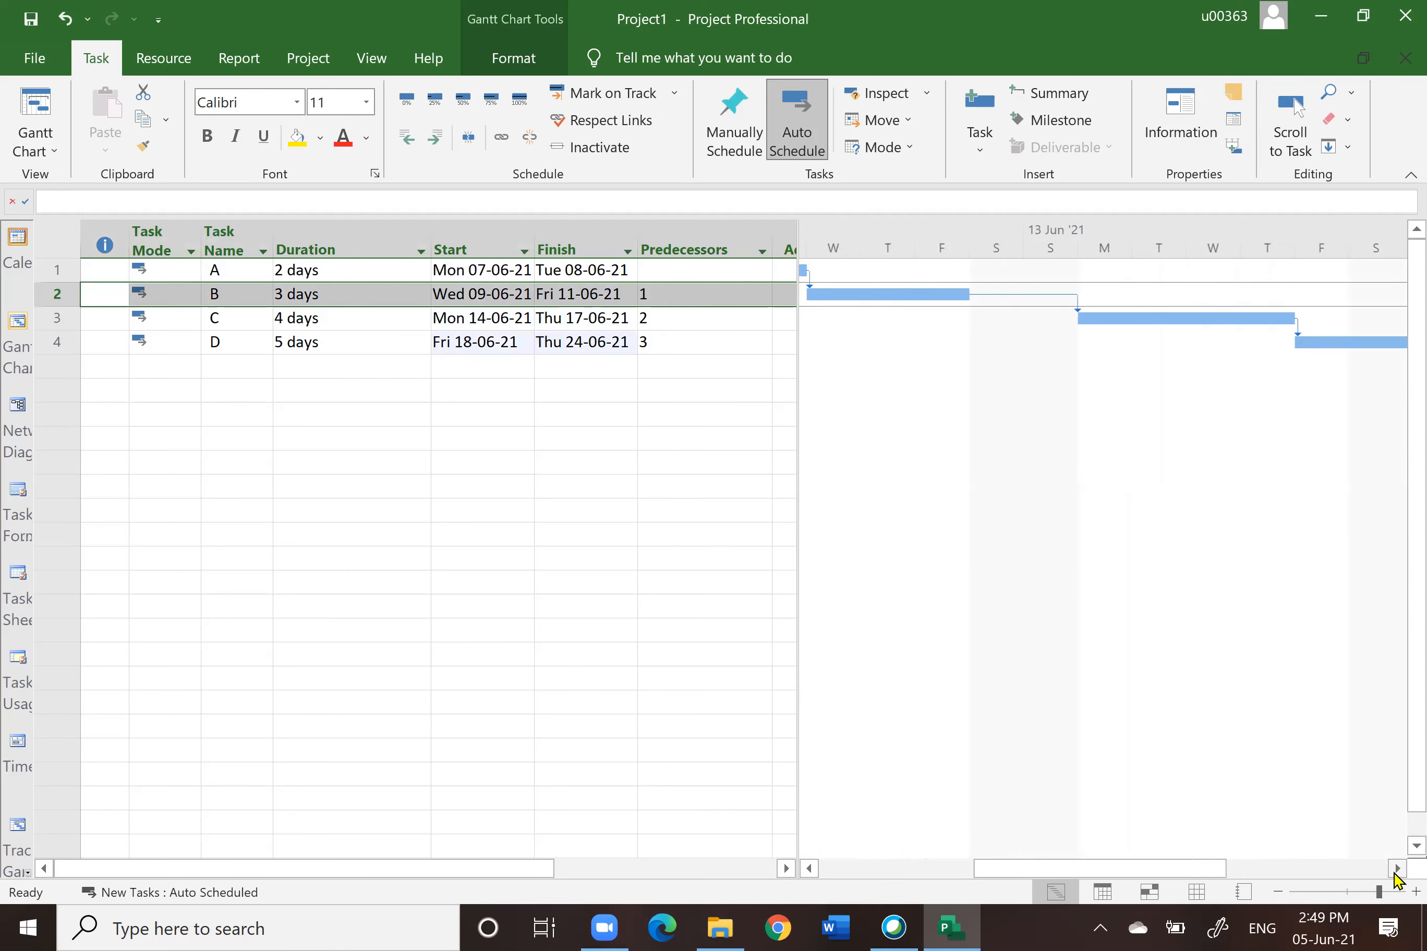
Step: Select the predecessor cells of all four tasks and unlink them
left_click(809, 868)
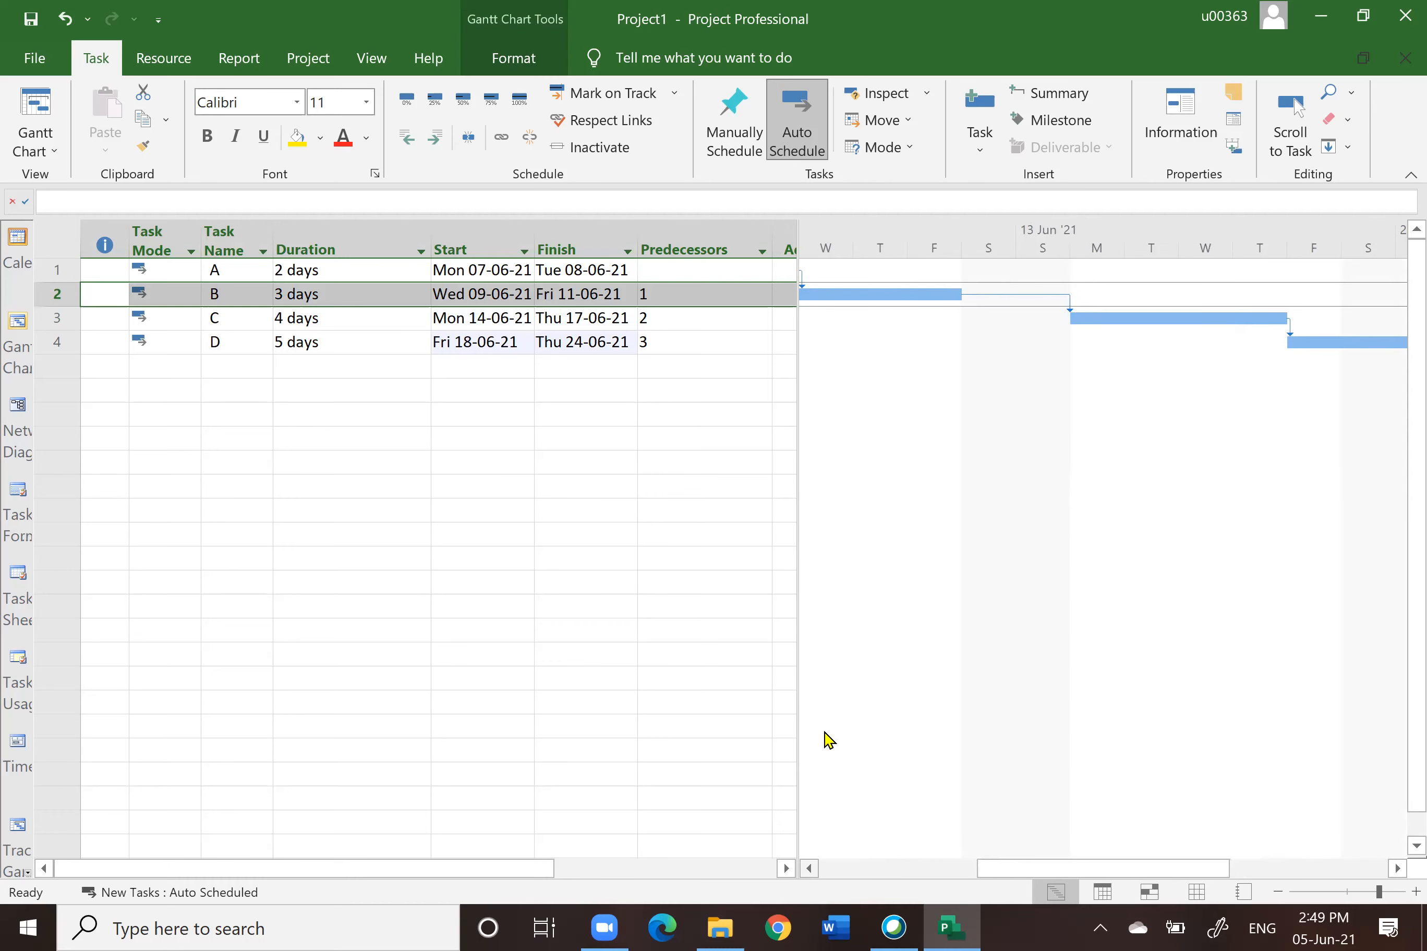
left_click(612, 373)
left_click_drag(647, 295, 649, 341)
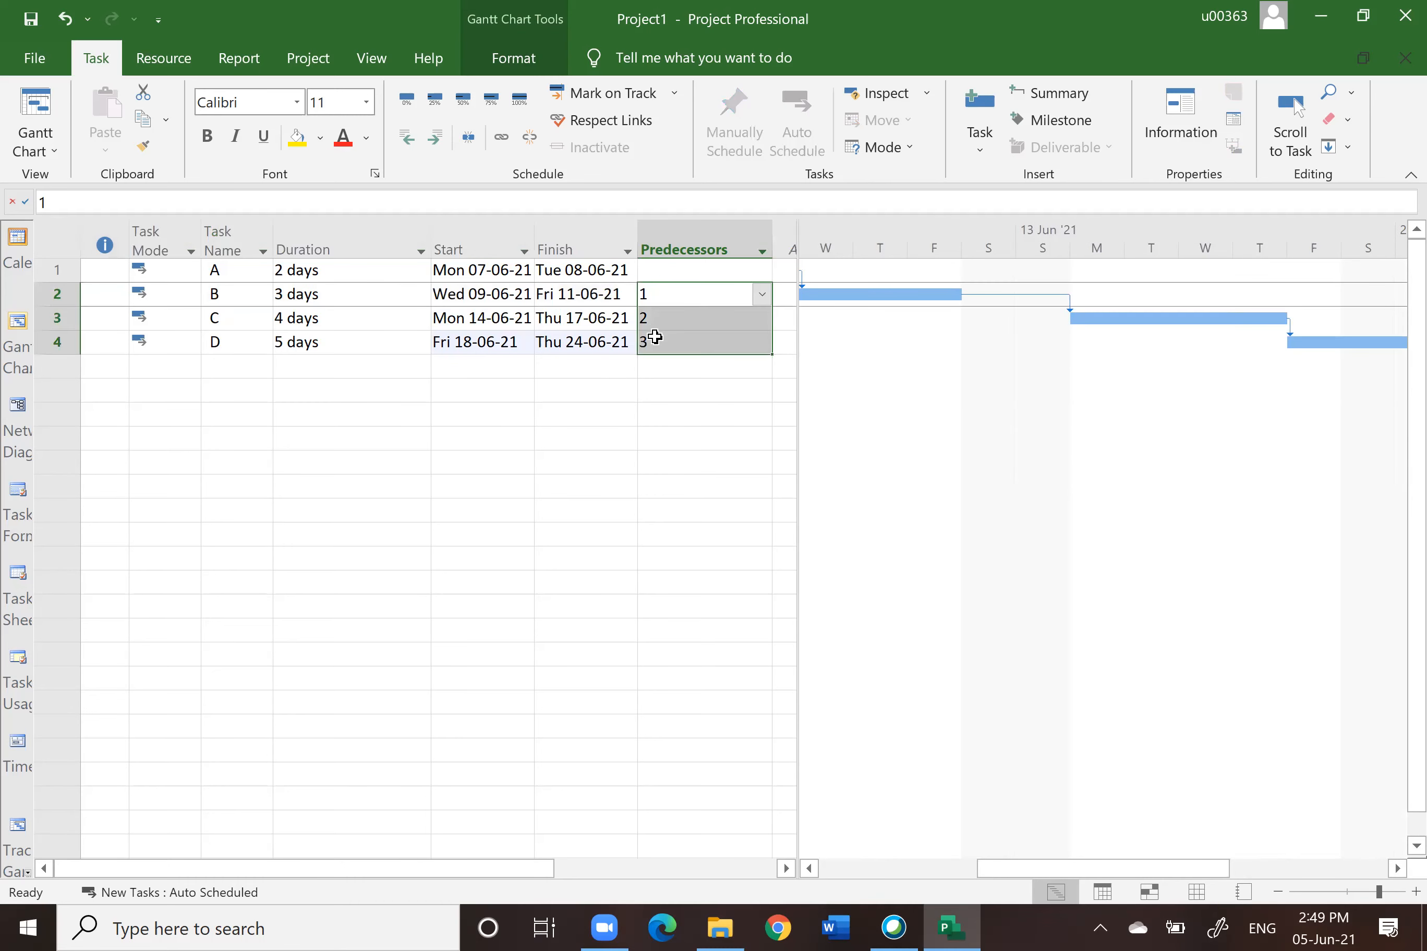
left_click(713, 419)
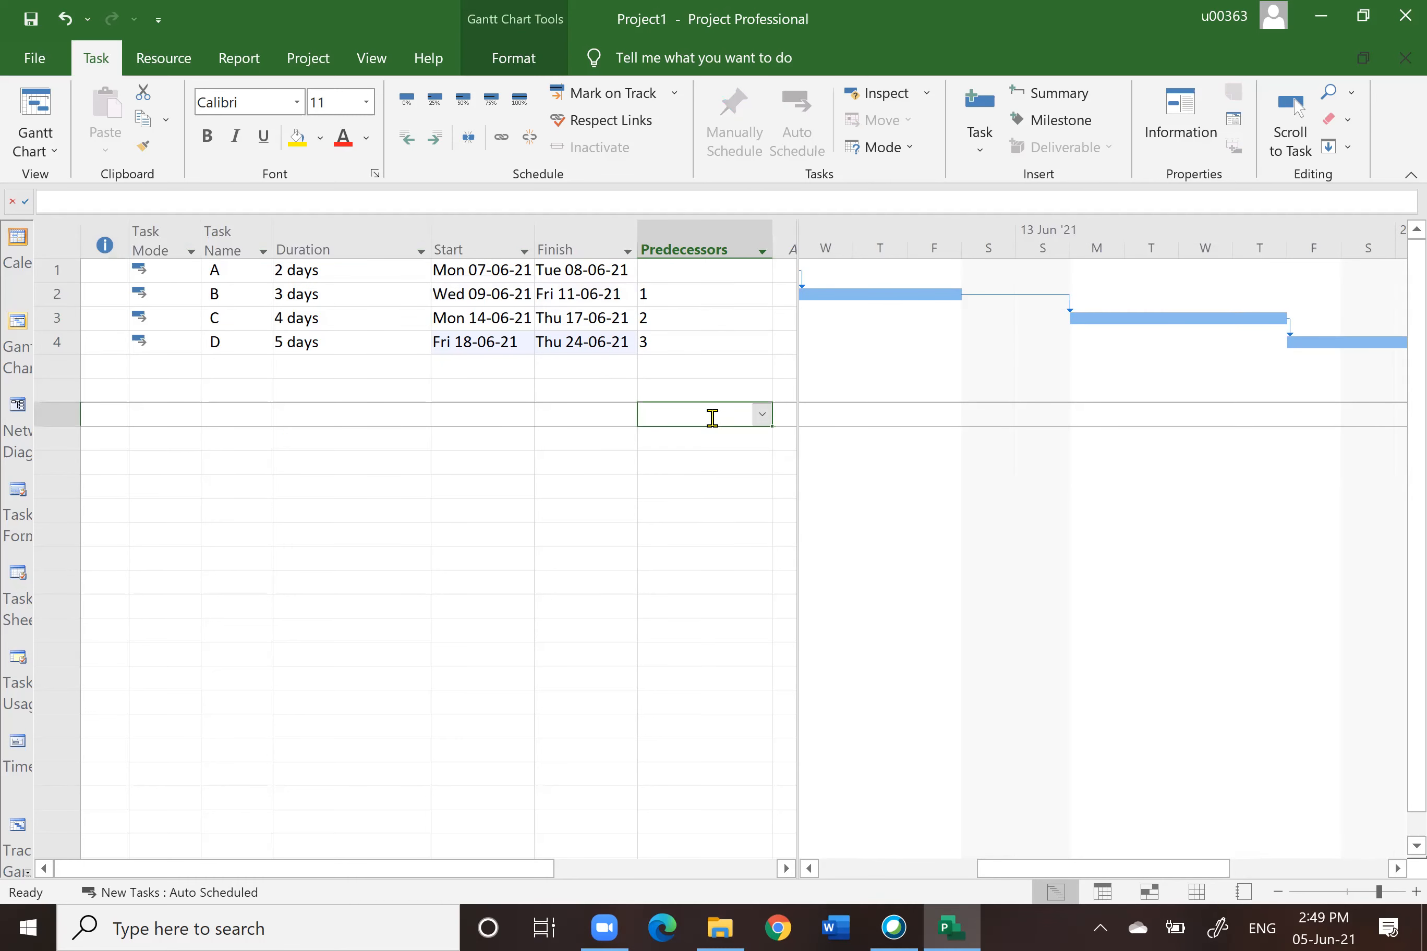
left_click(705, 270)
left_click_drag(705, 270, 704, 337)
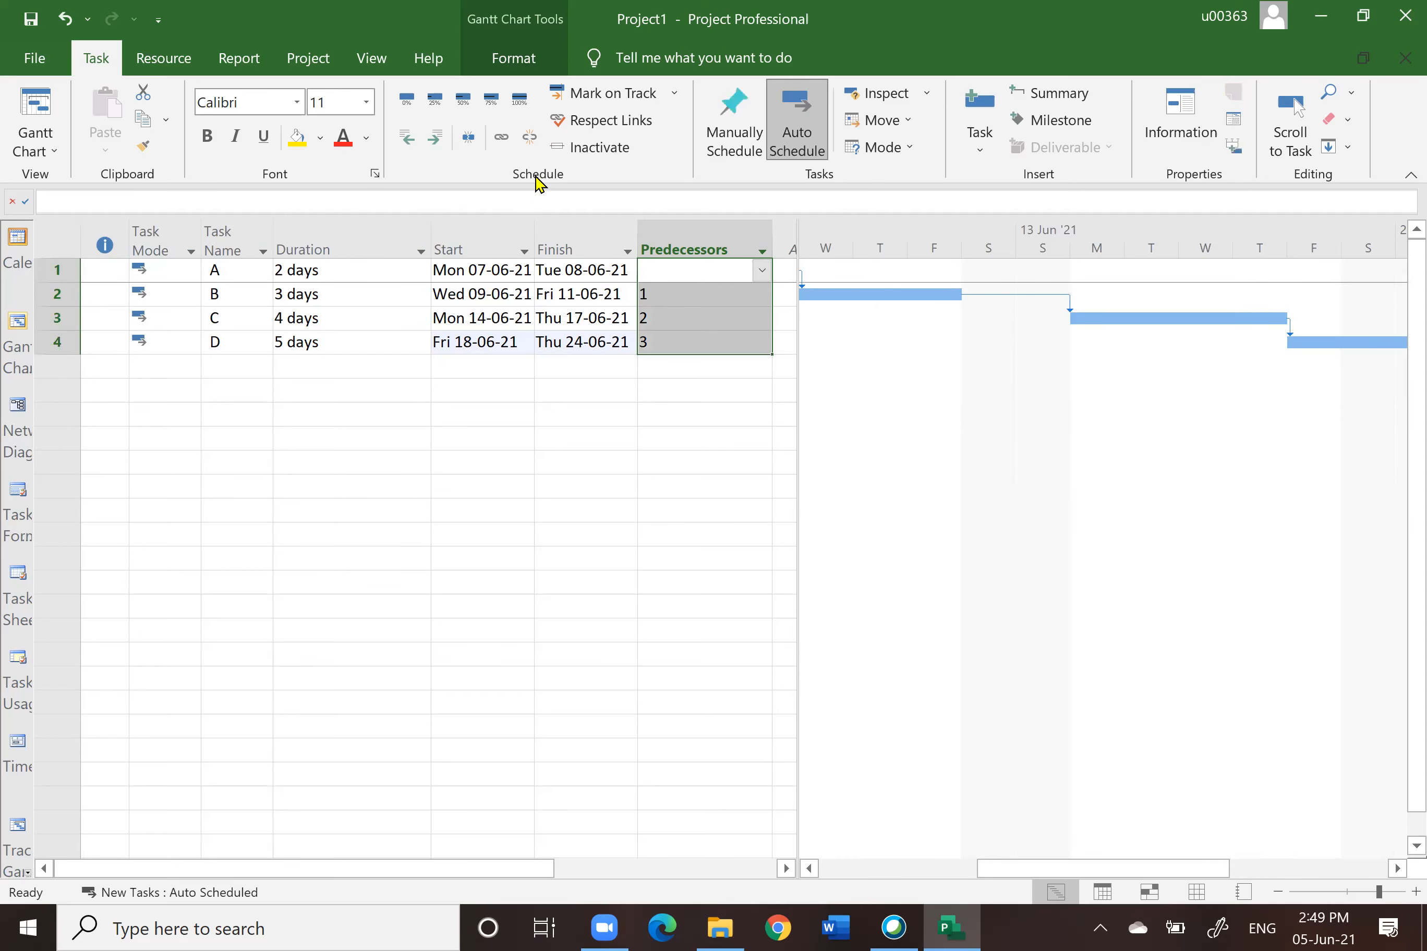
left_click(531, 138)
left_click(706, 455)
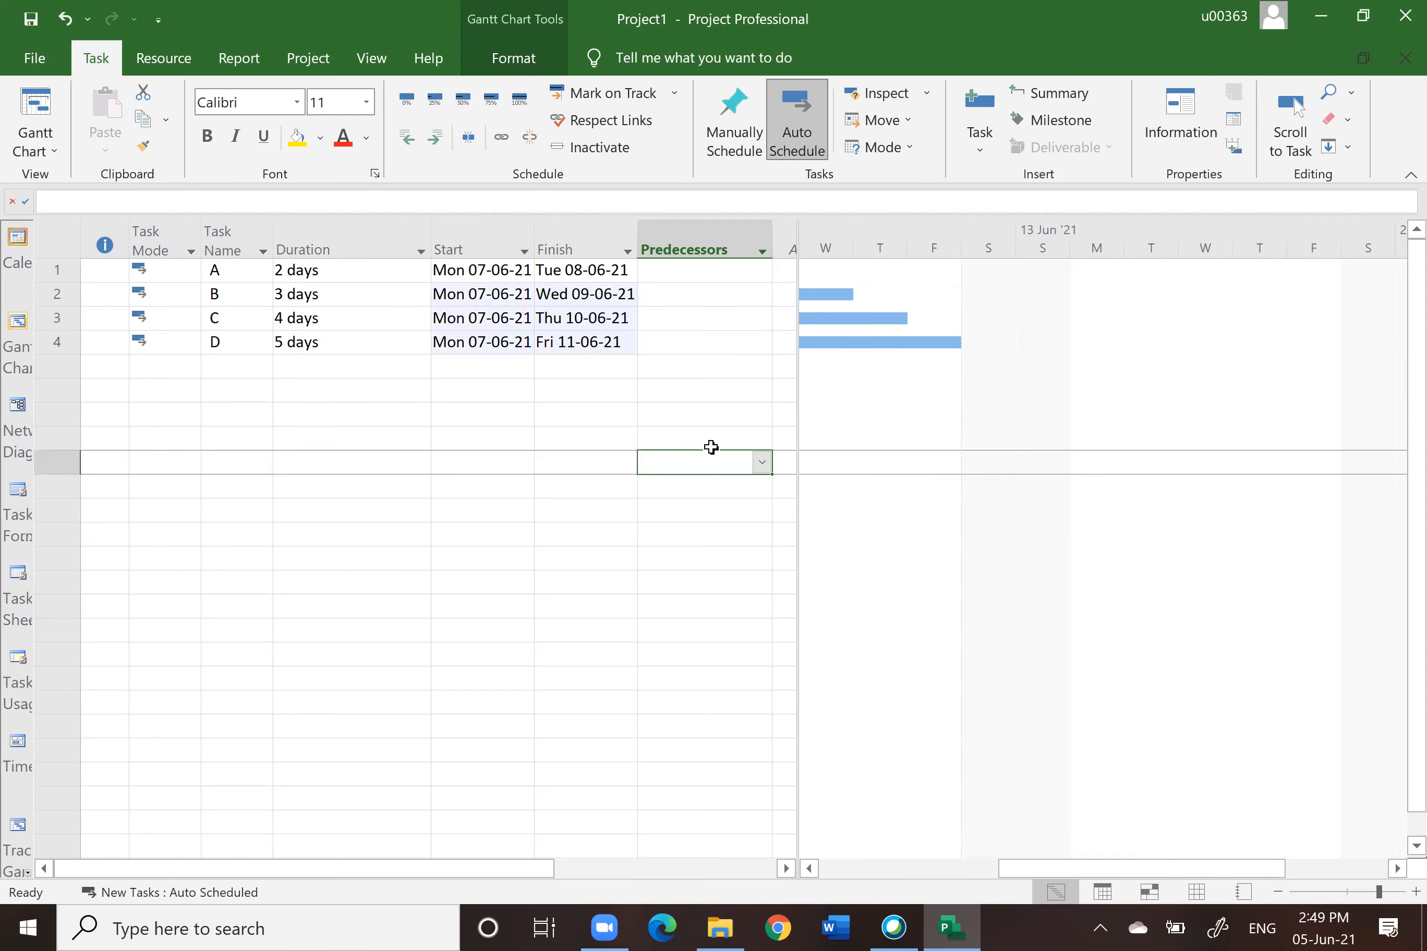
Step: Create a new task by drawing a box in a blank area of the Network Diagram view
left_click(890, 868)
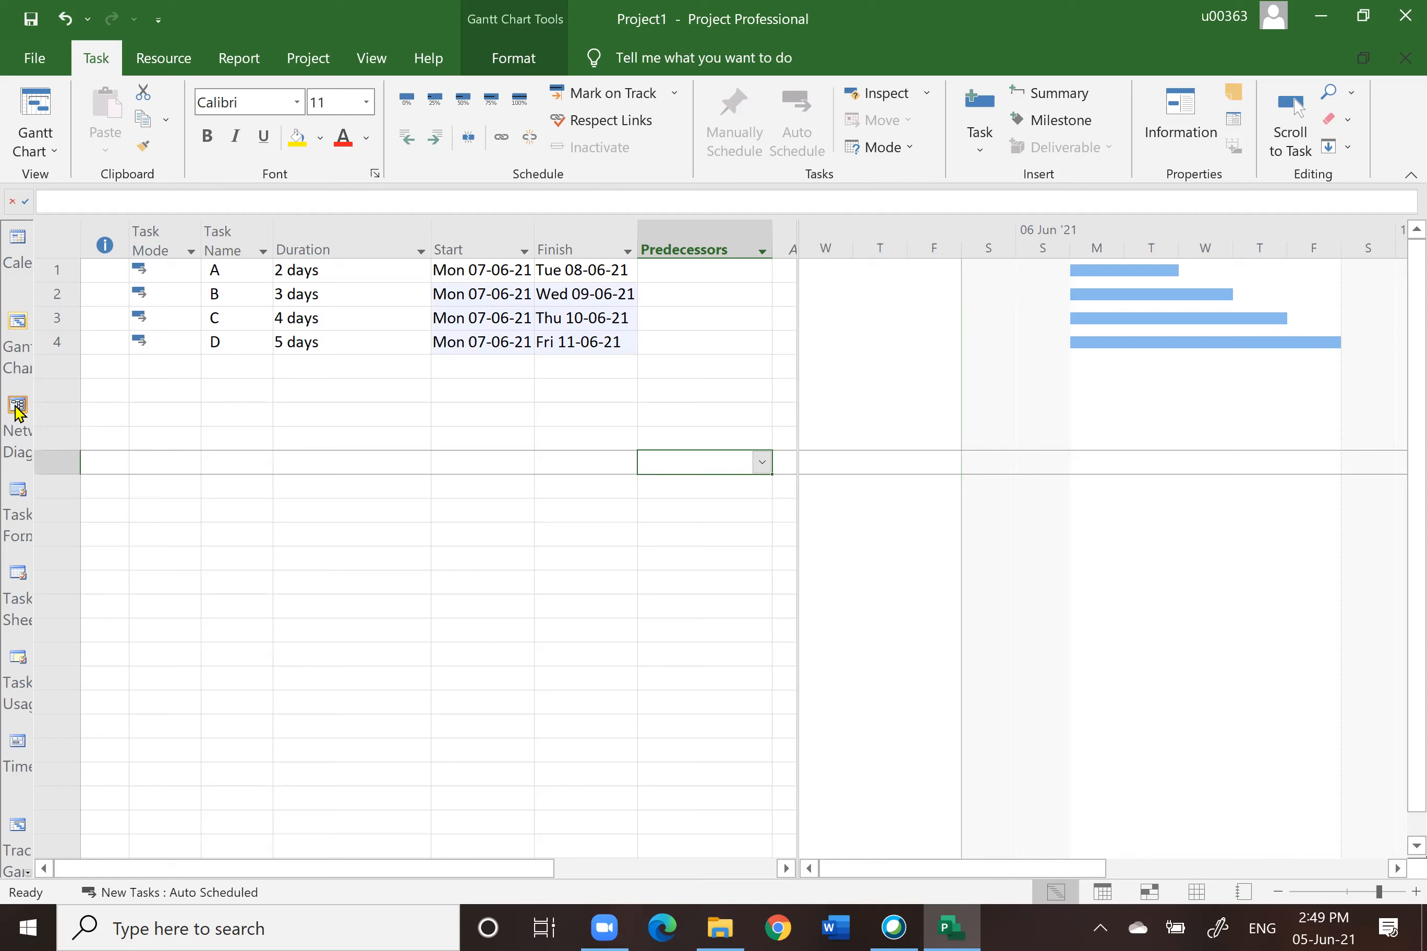
left_click(18, 410)
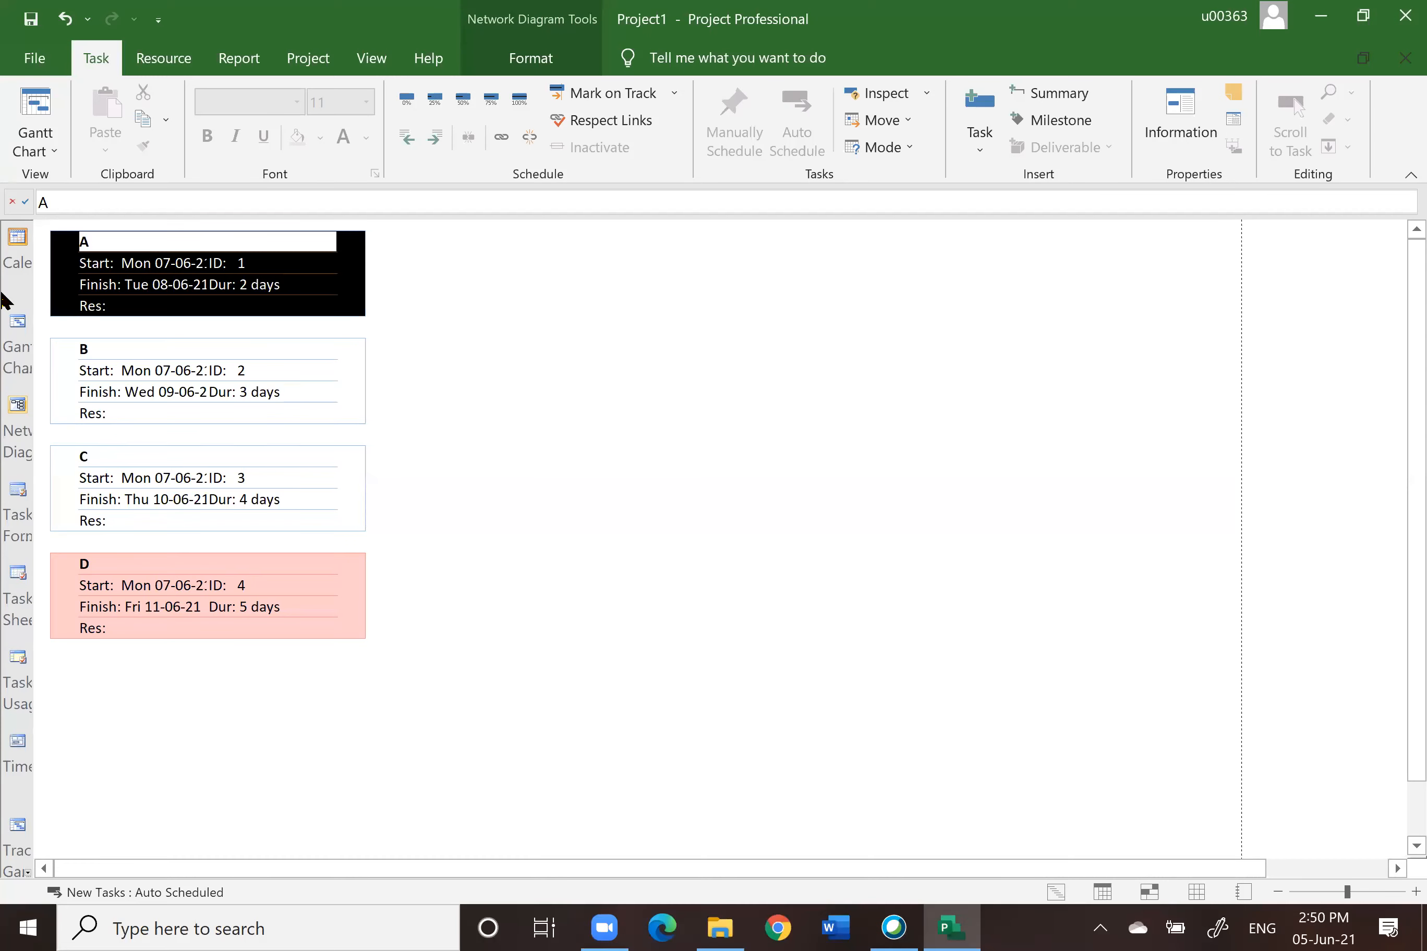
left_click(18, 331)
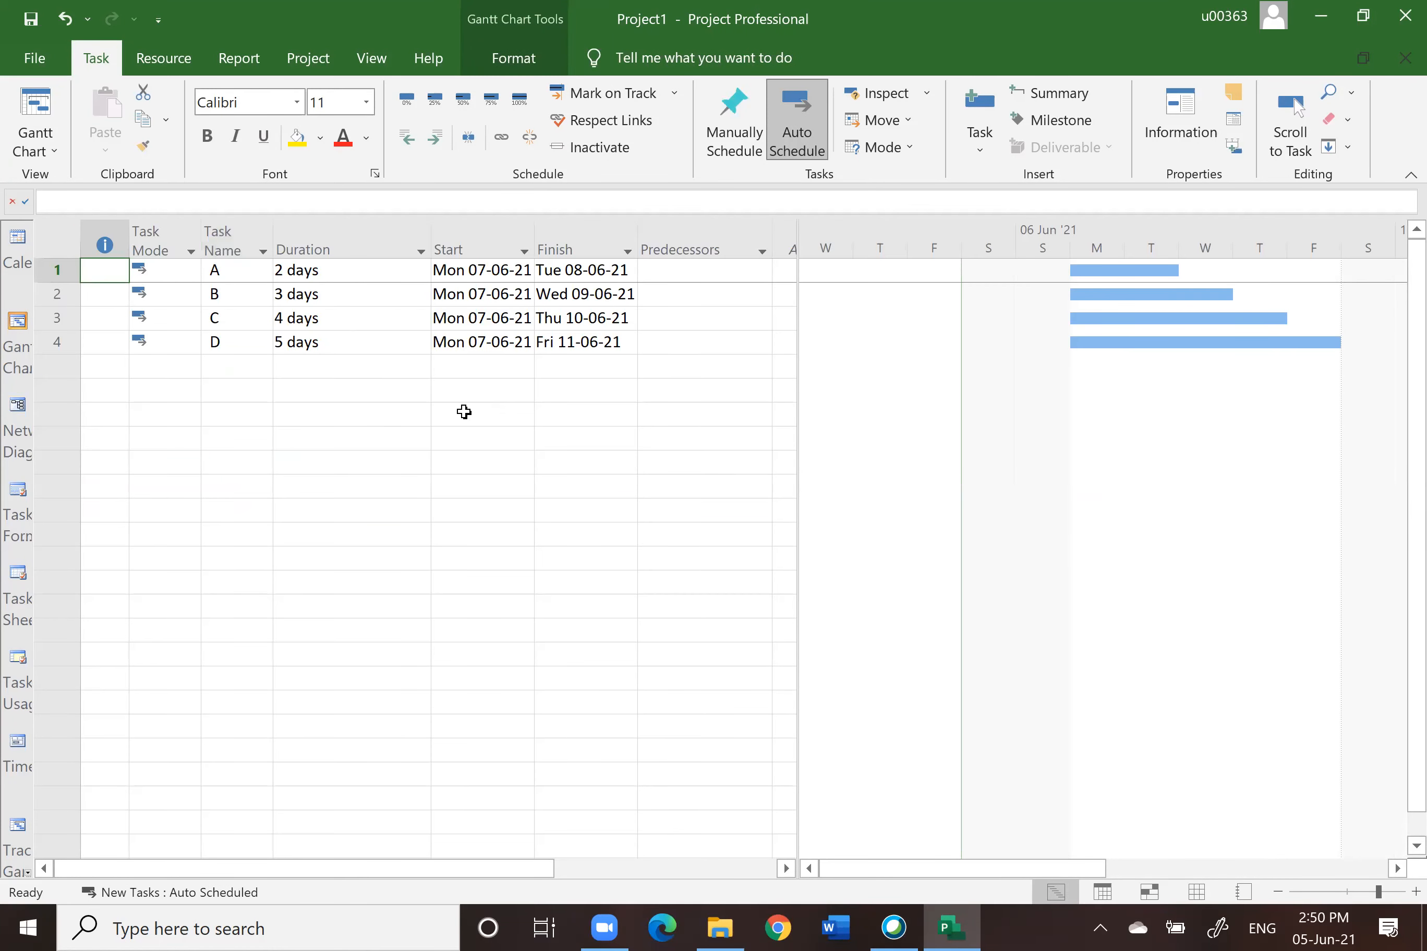
left_click(18, 407)
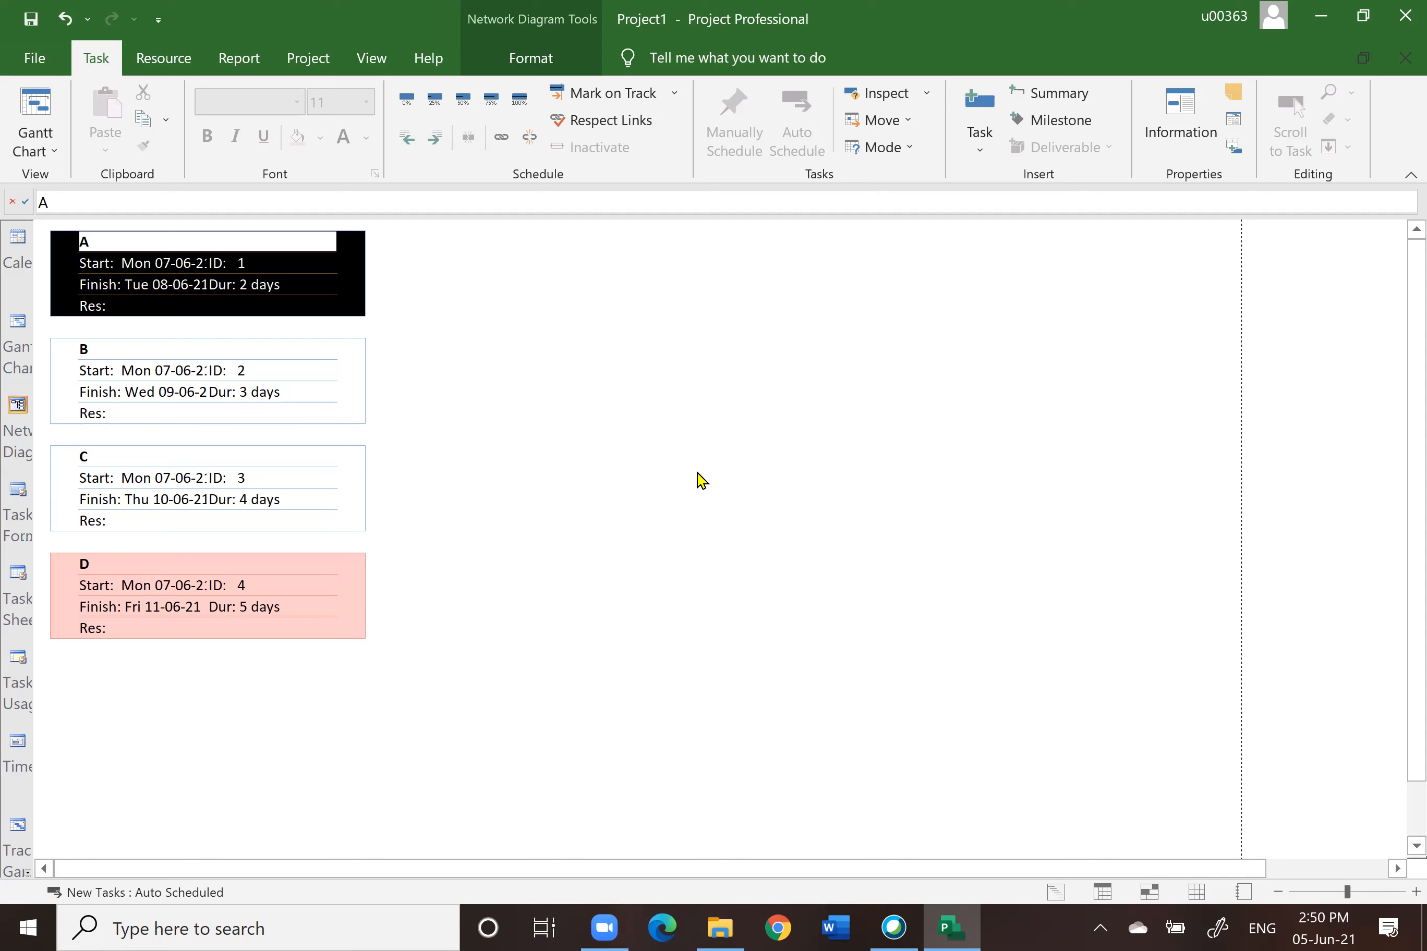
left_click_drag(489, 553, 872, 698)
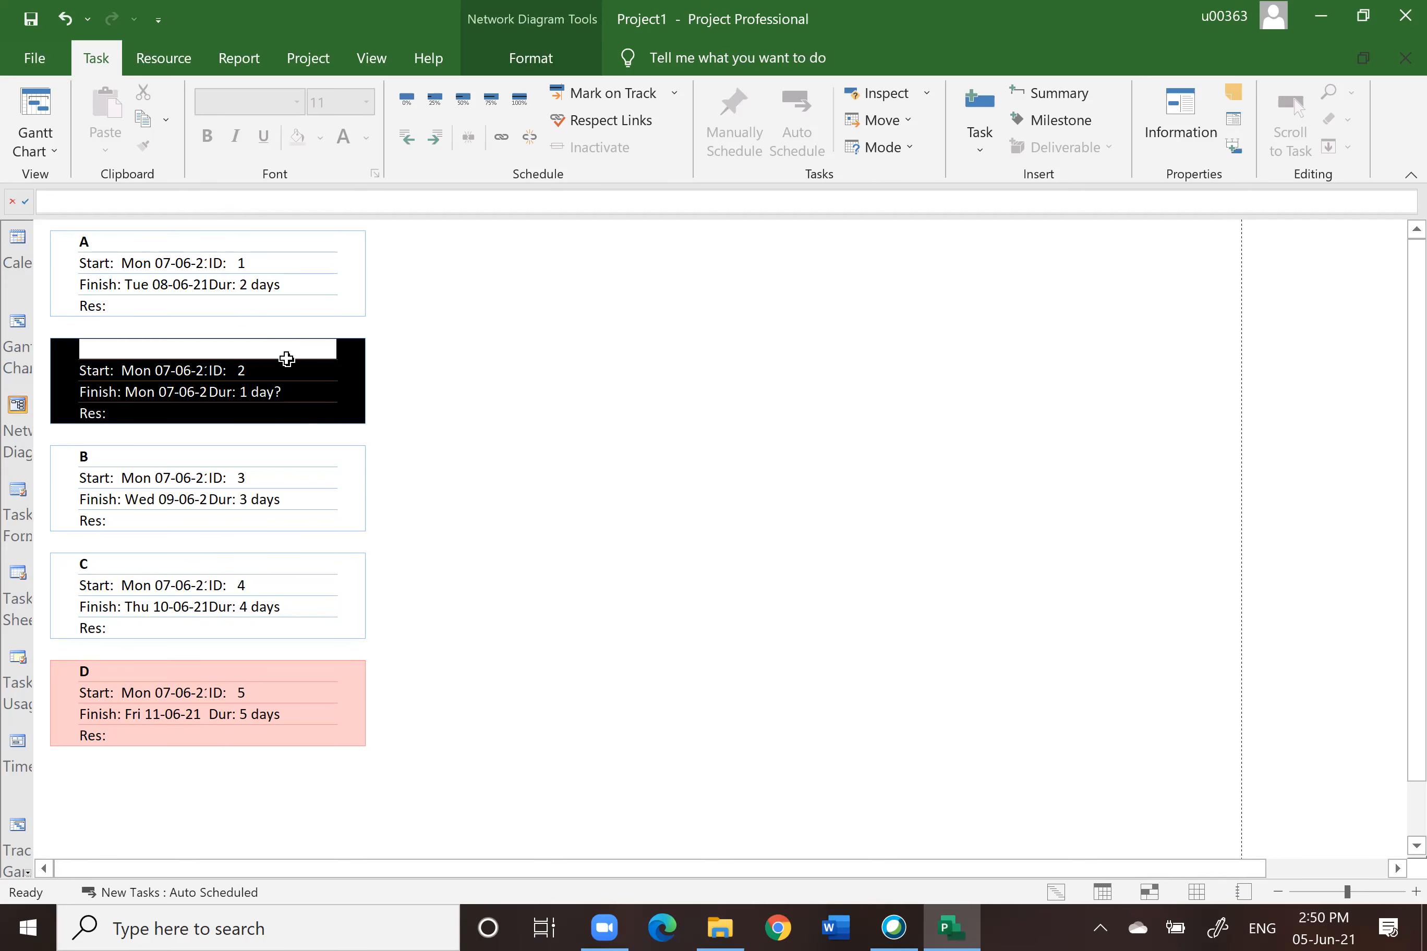
Step: Move the new unnamed task from row 2 to the end of the task list in Gantt Chart view
left_click(18, 327)
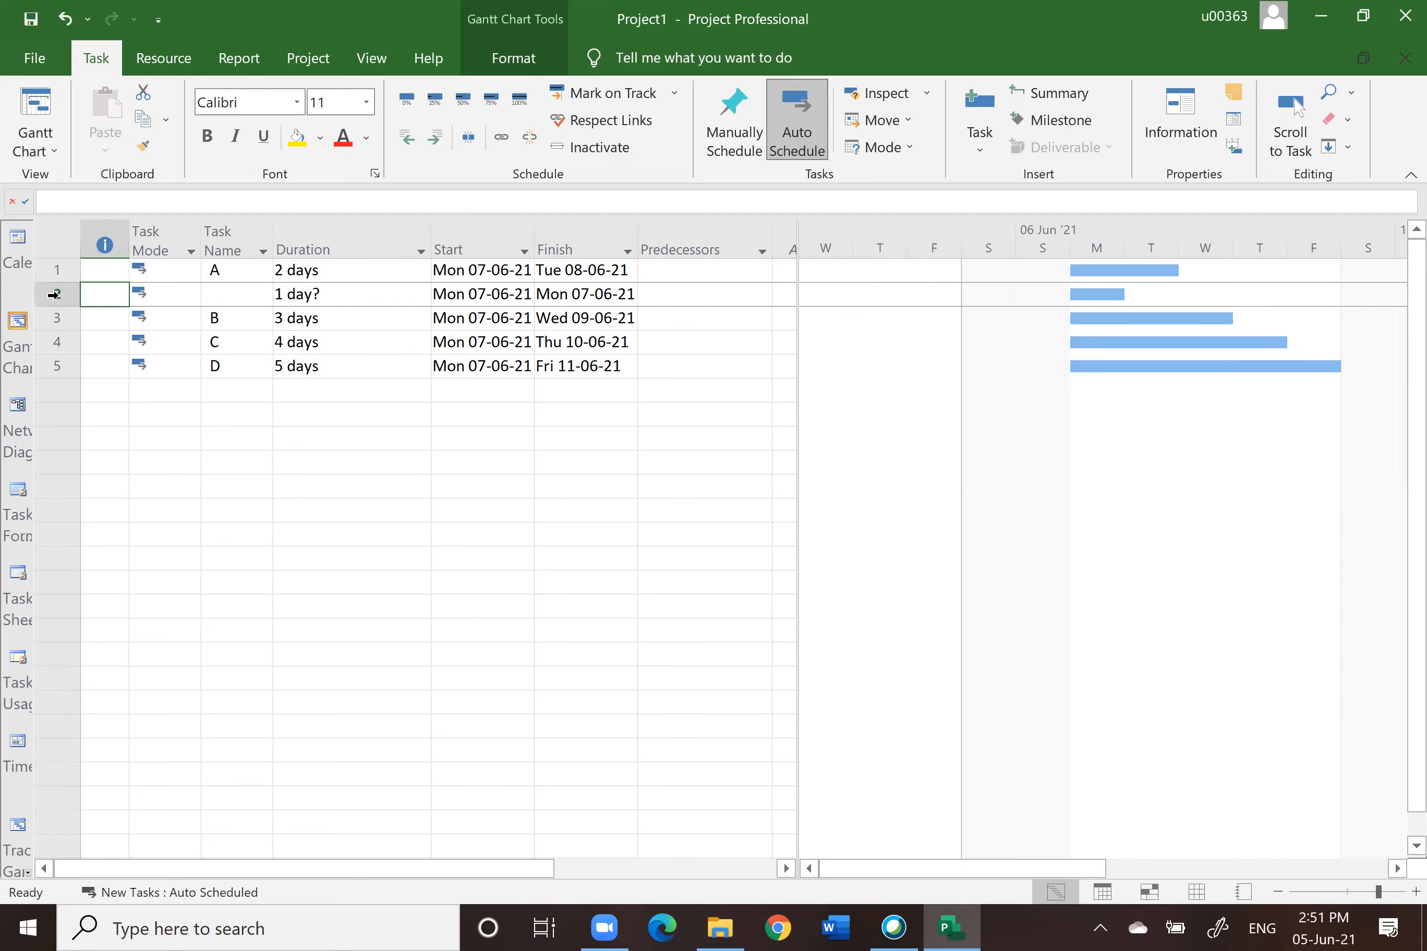
left_click(18, 406)
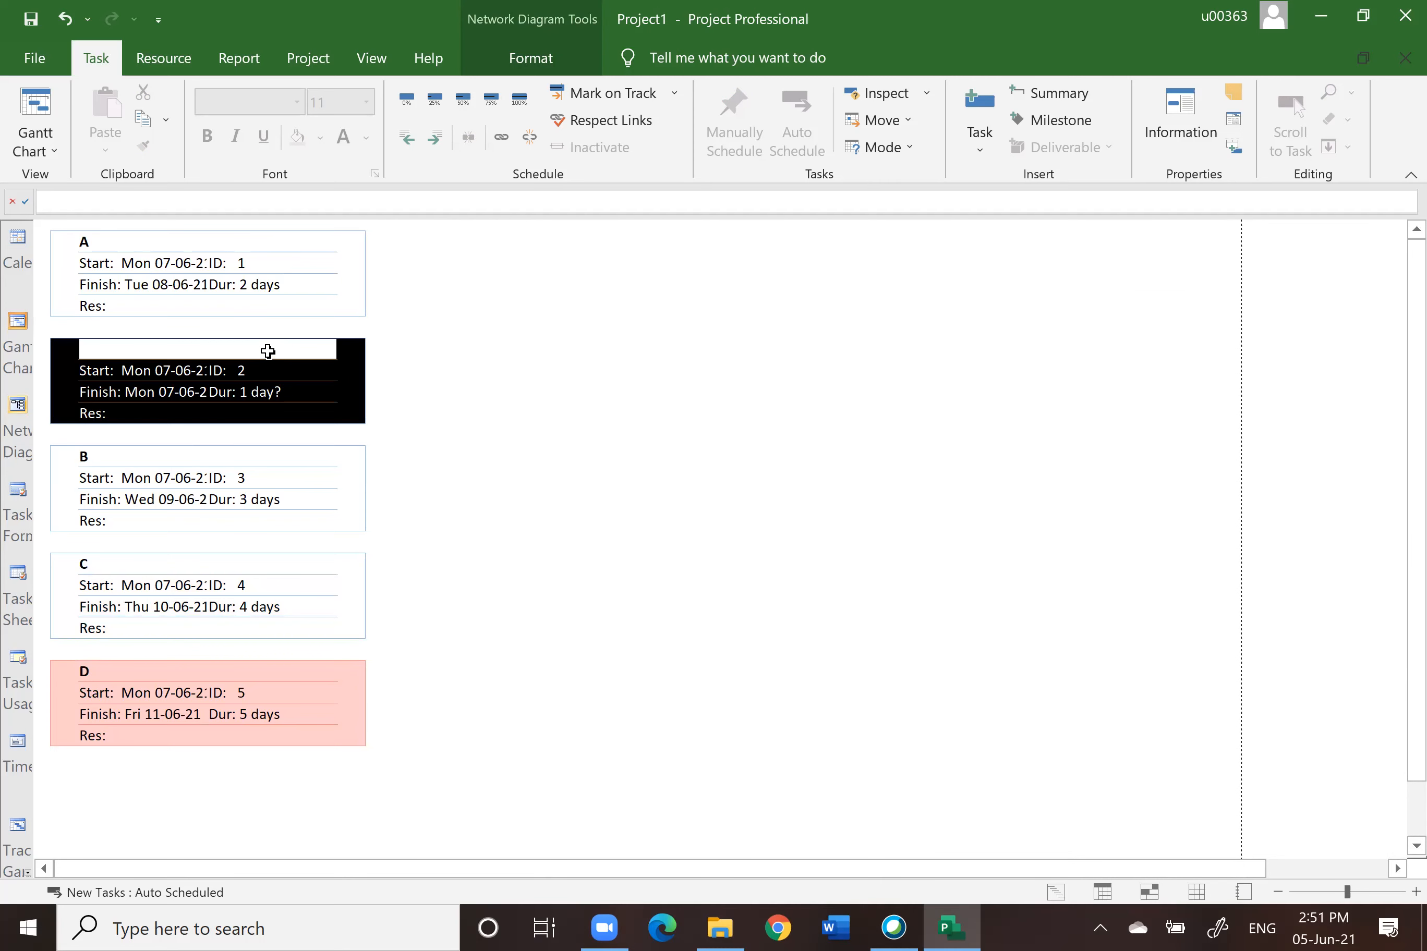
left_click(17, 322)
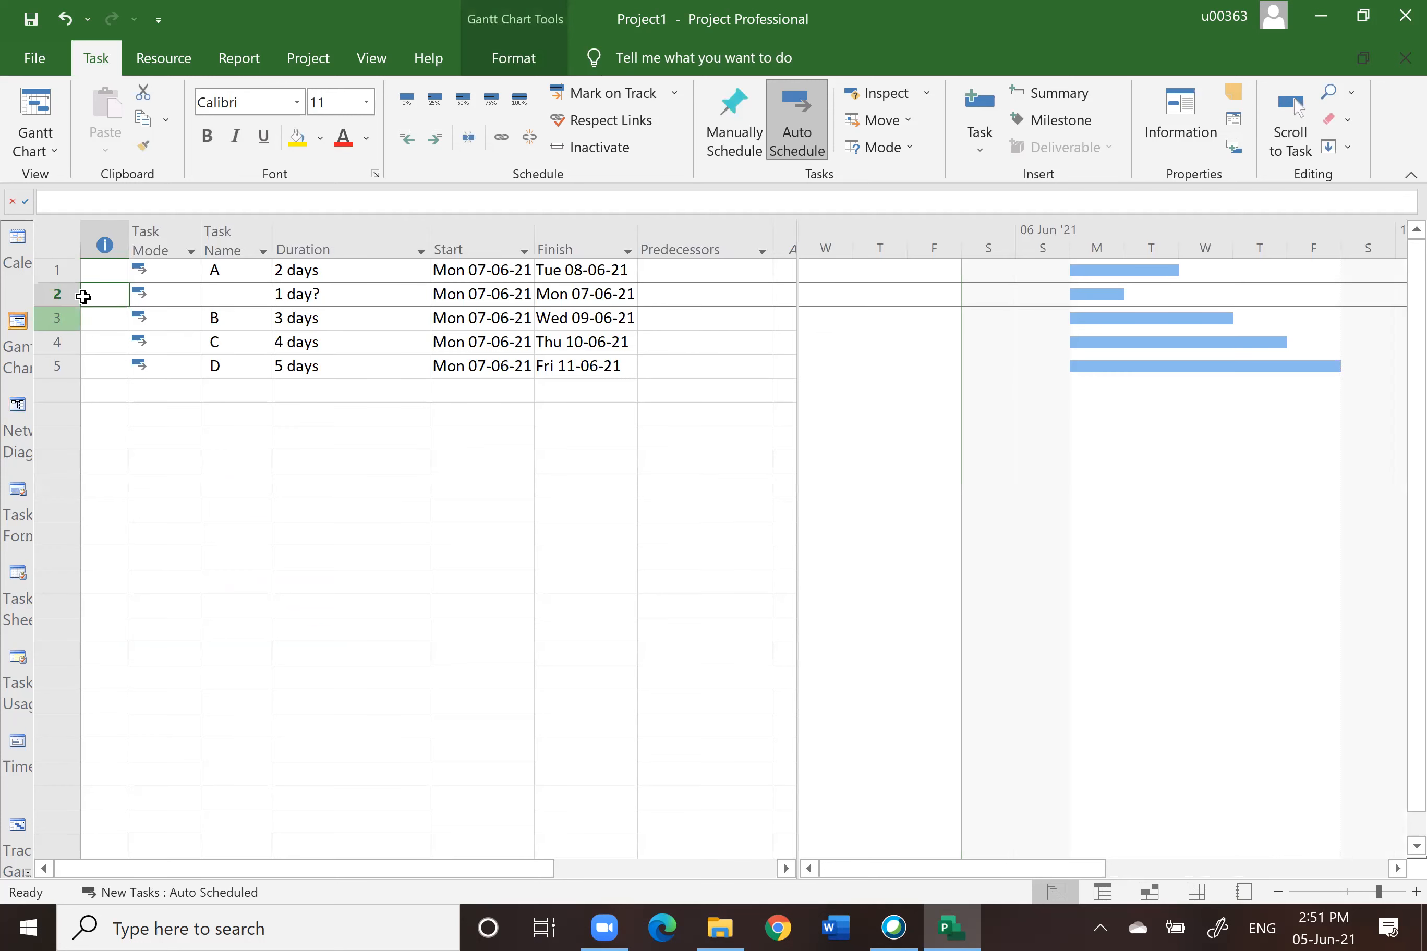
left_click(66, 293)
left_click_drag(66, 293, 60, 372)
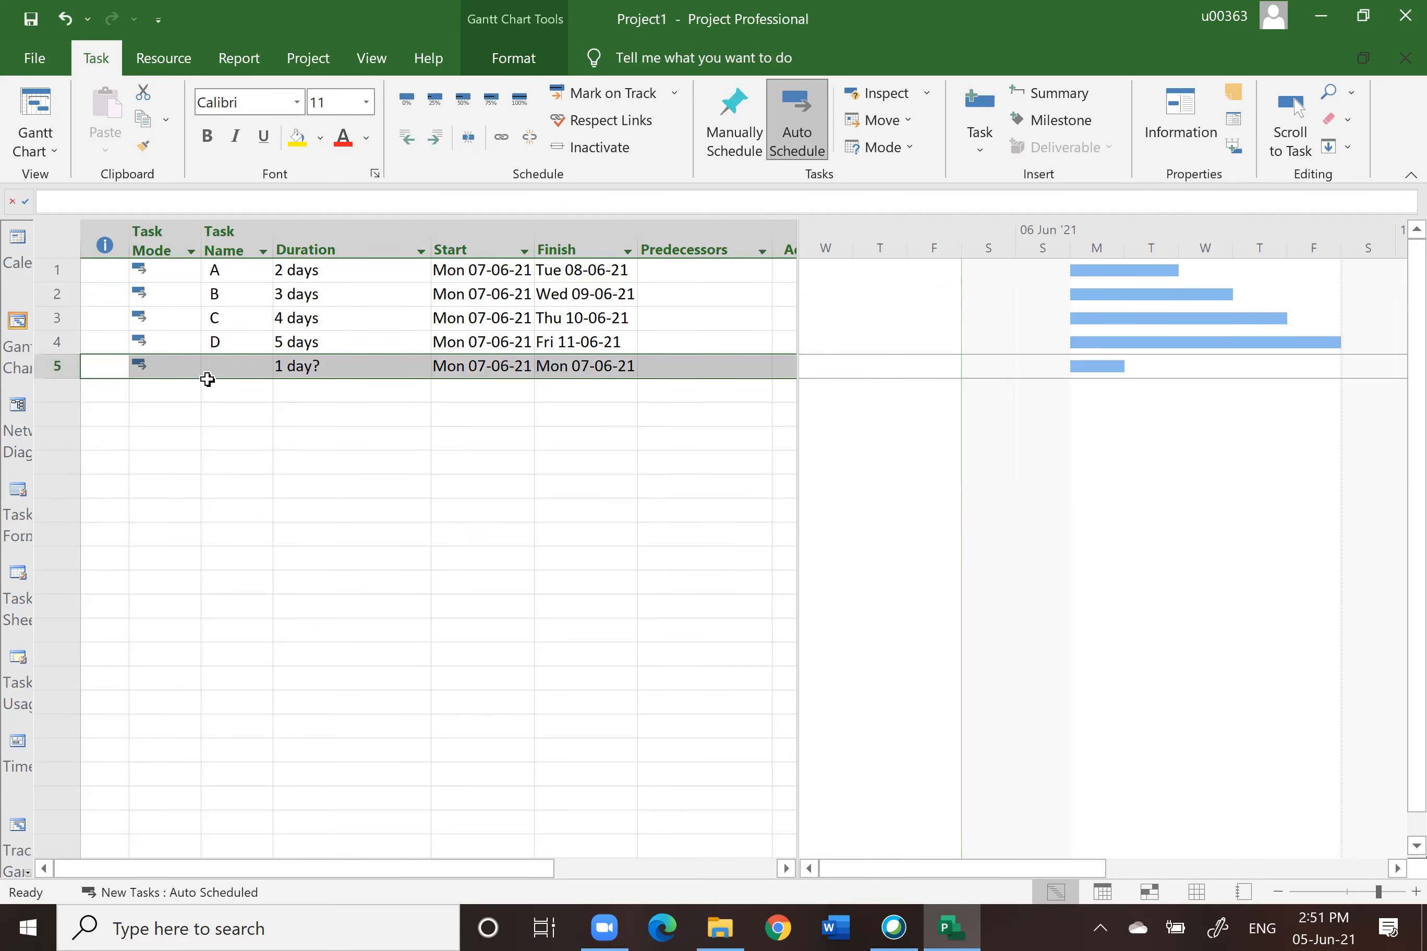
Step: Open the new task's information in the Network Diagram, name it E and set its duration to 2 days
left_click(18, 404)
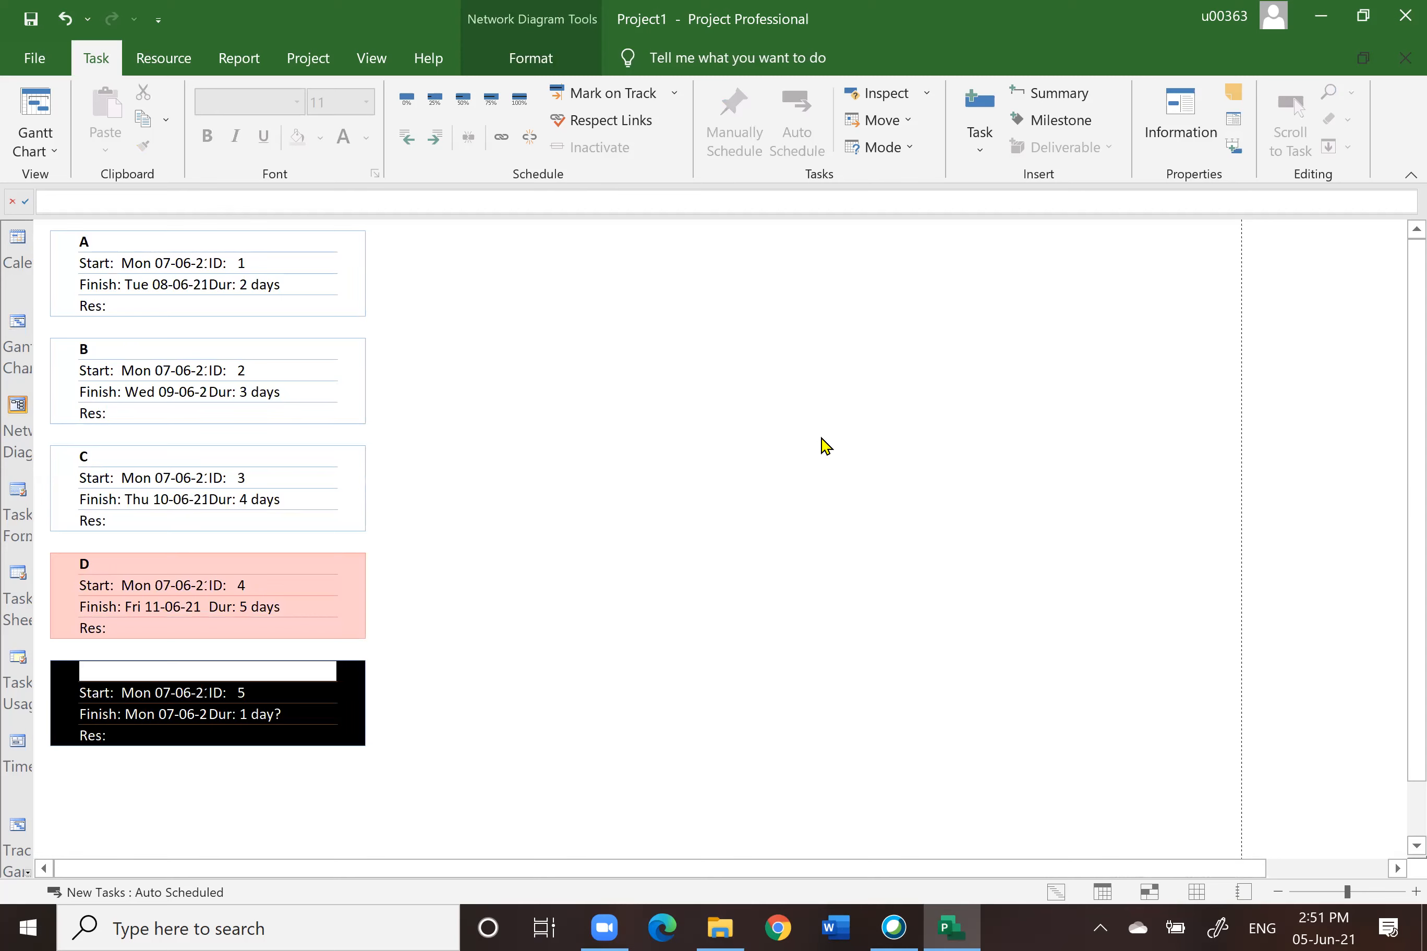
double_click(283, 692)
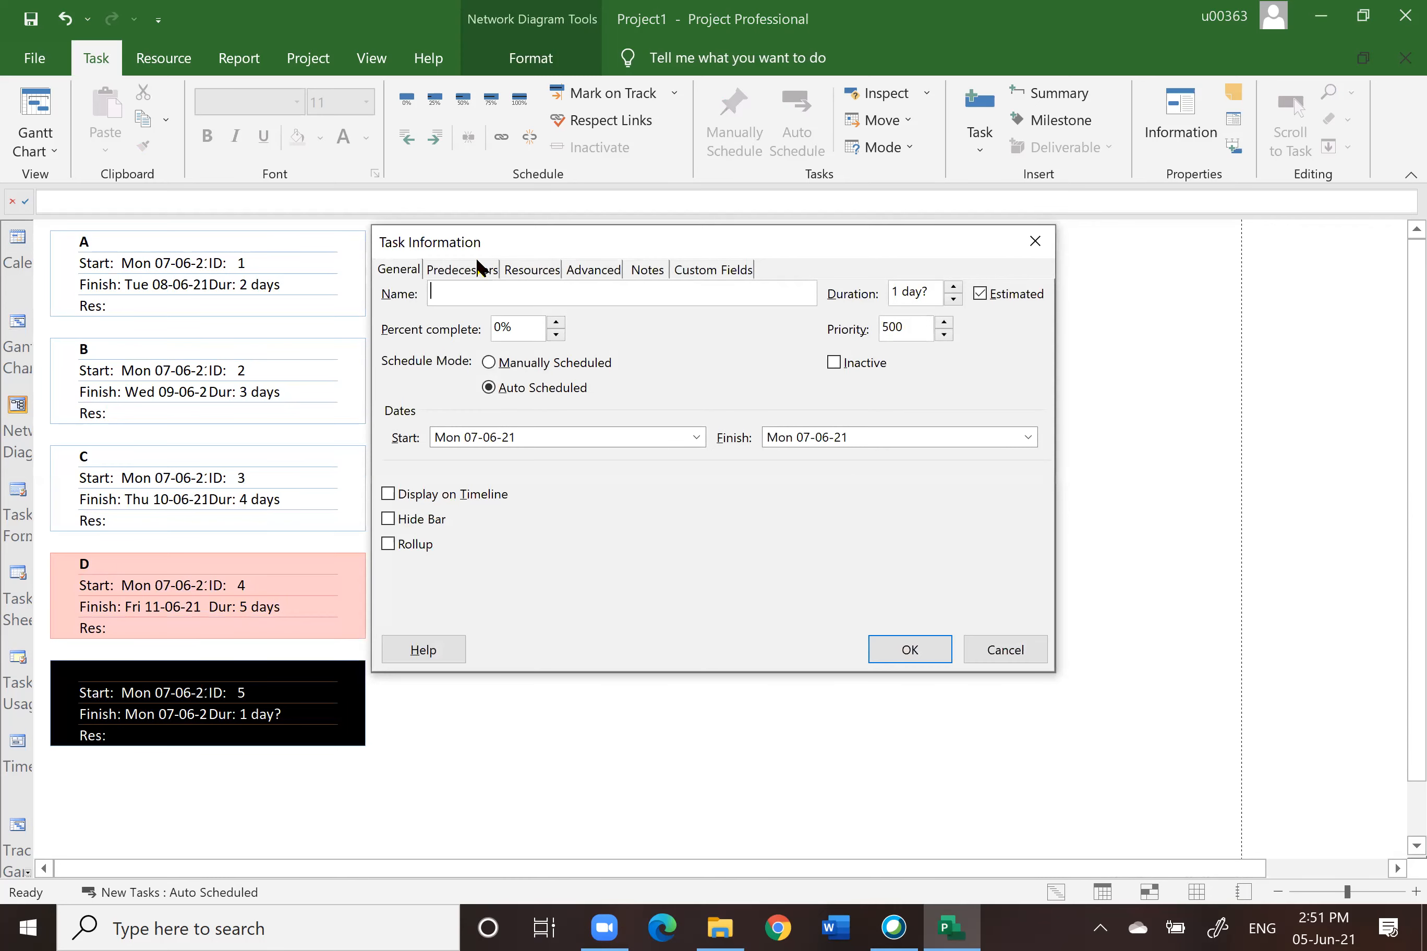
left_click(459, 274)
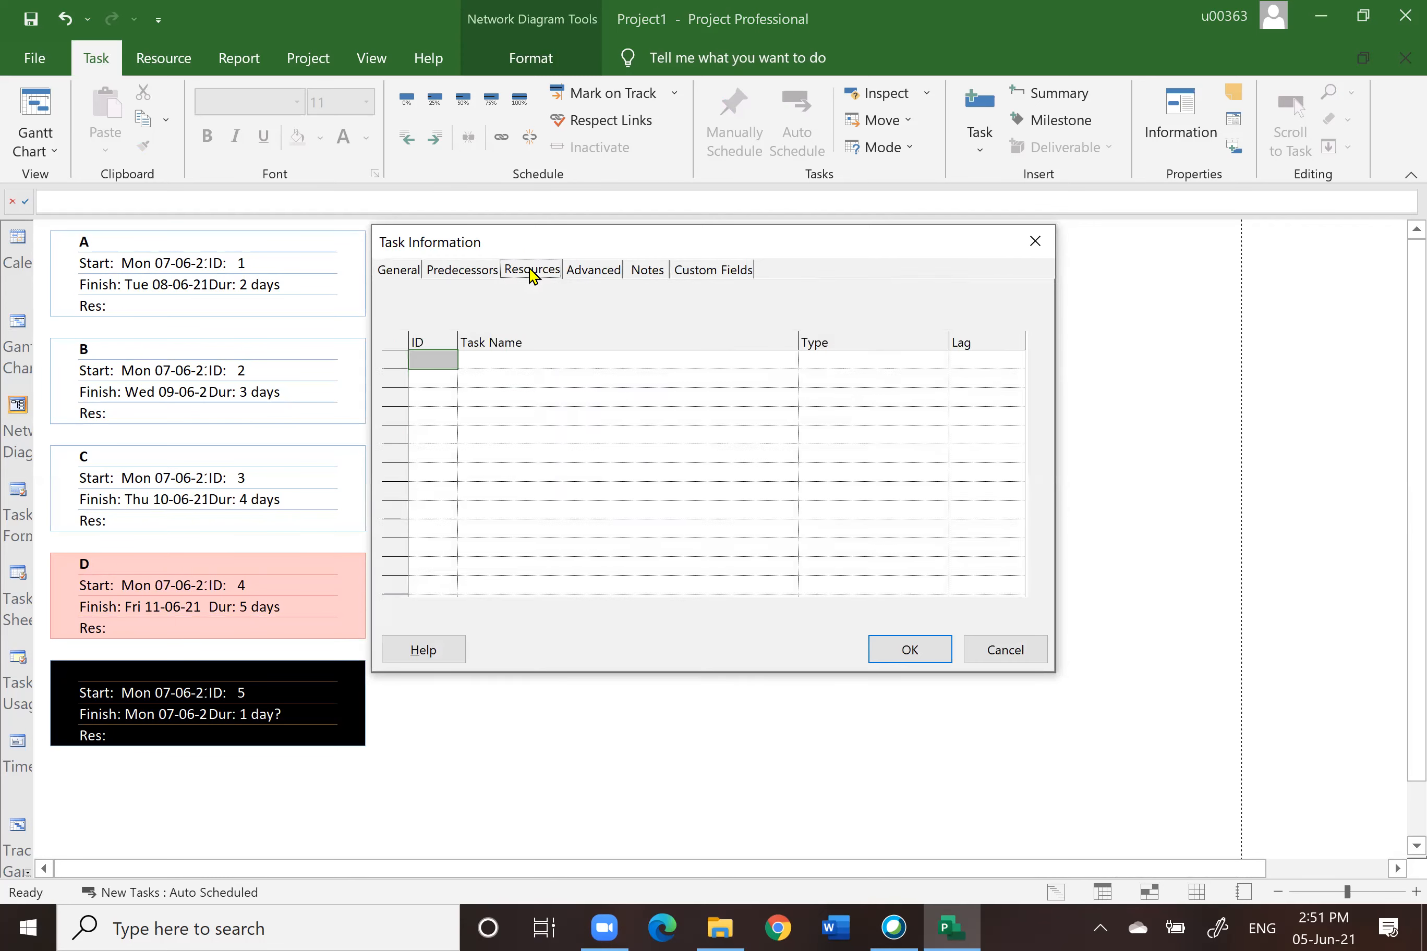
left_click(532, 270)
left_click(593, 270)
left_click(655, 274)
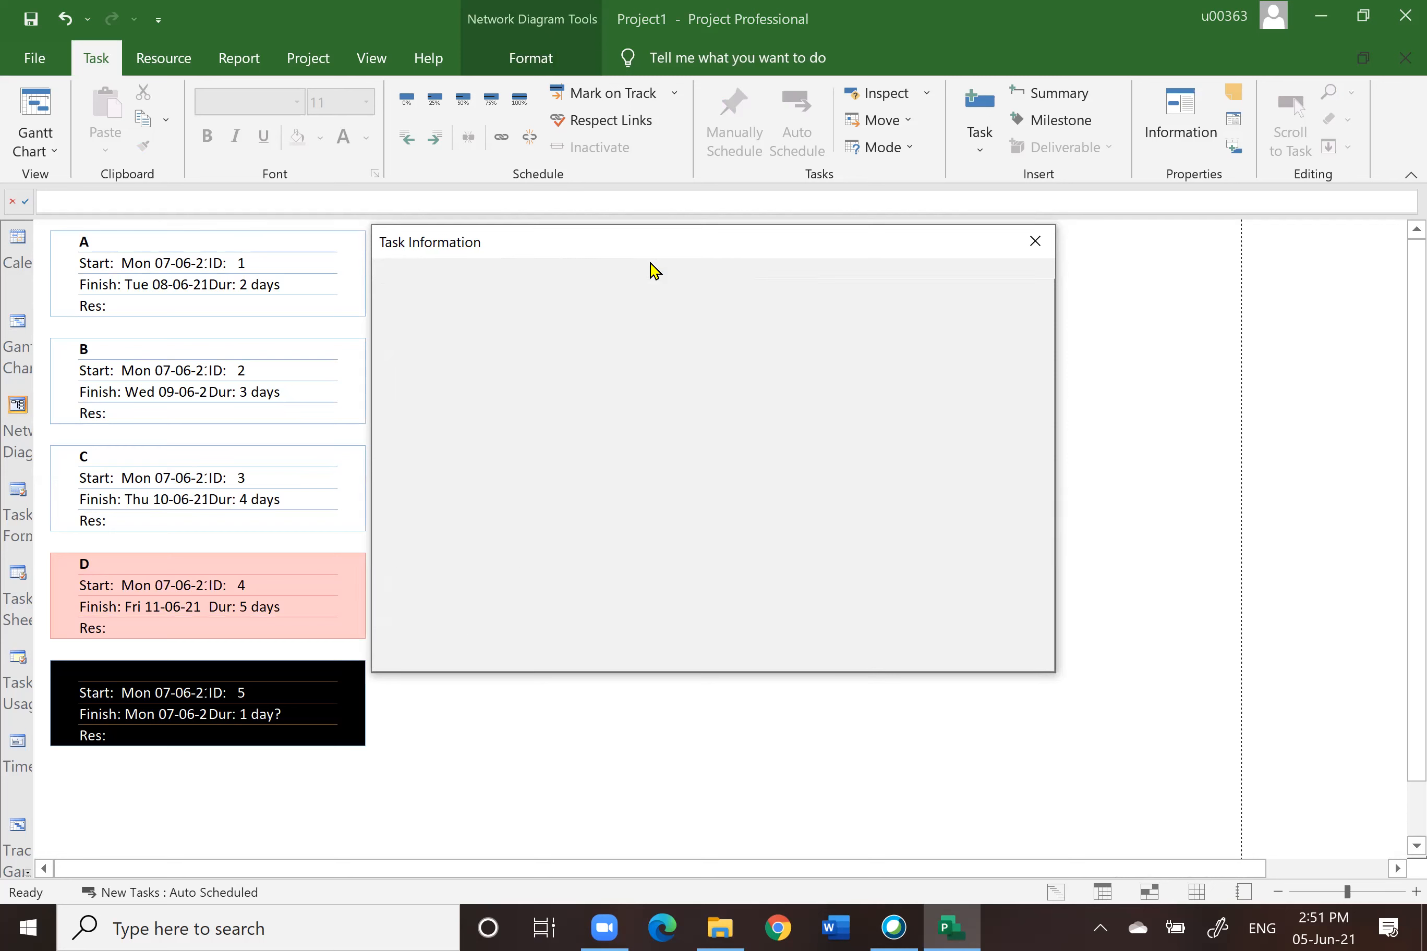
left_click(734, 276)
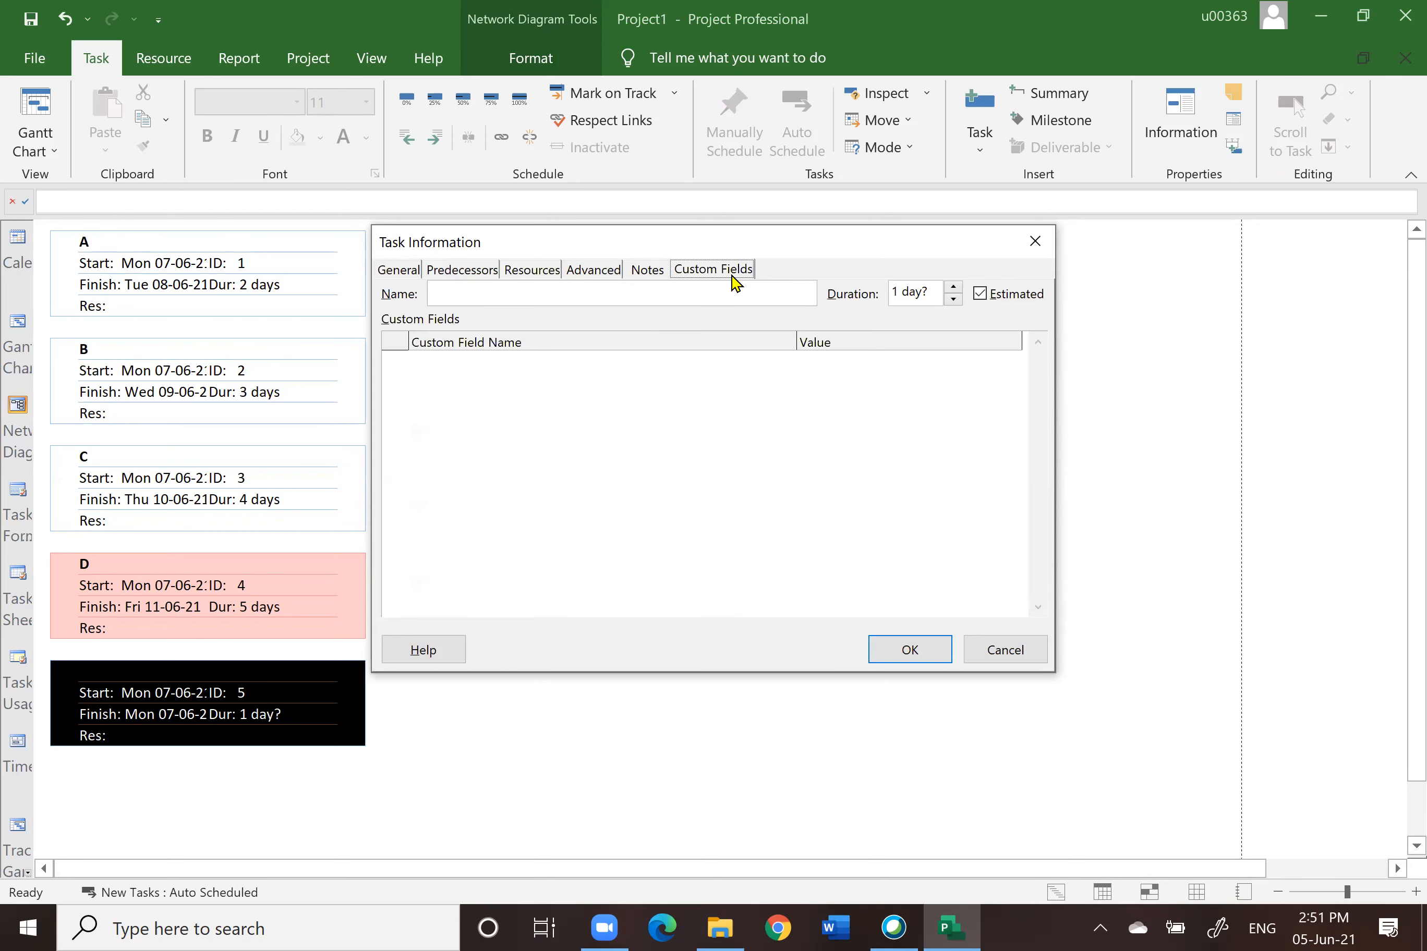
left_click(399, 275)
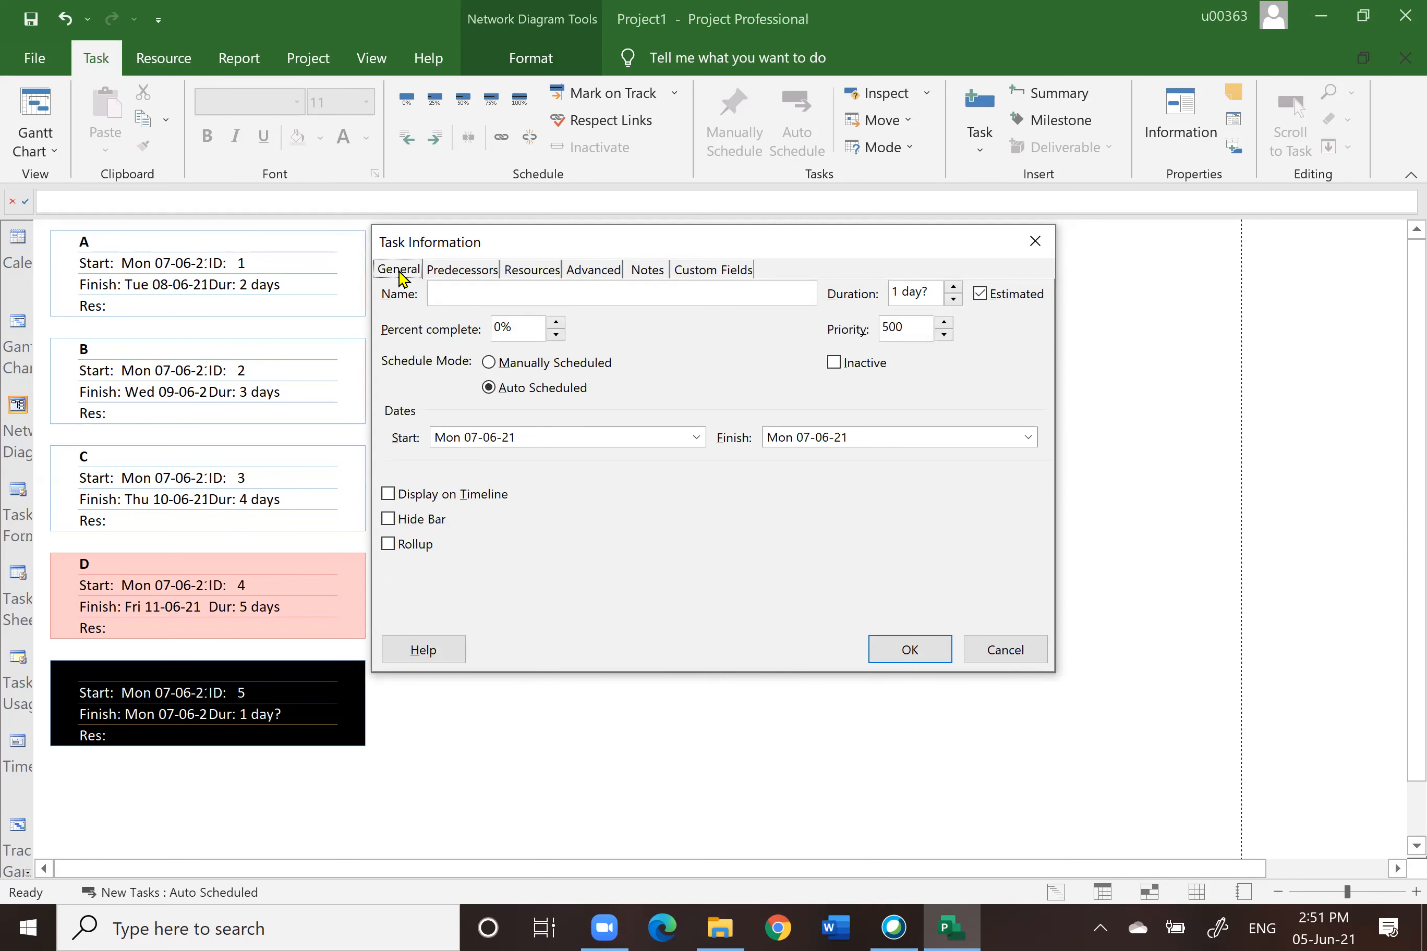
left_click(472, 294)
type("E")
left_click(953, 286)
left_click(911, 651)
left_click(91, 699)
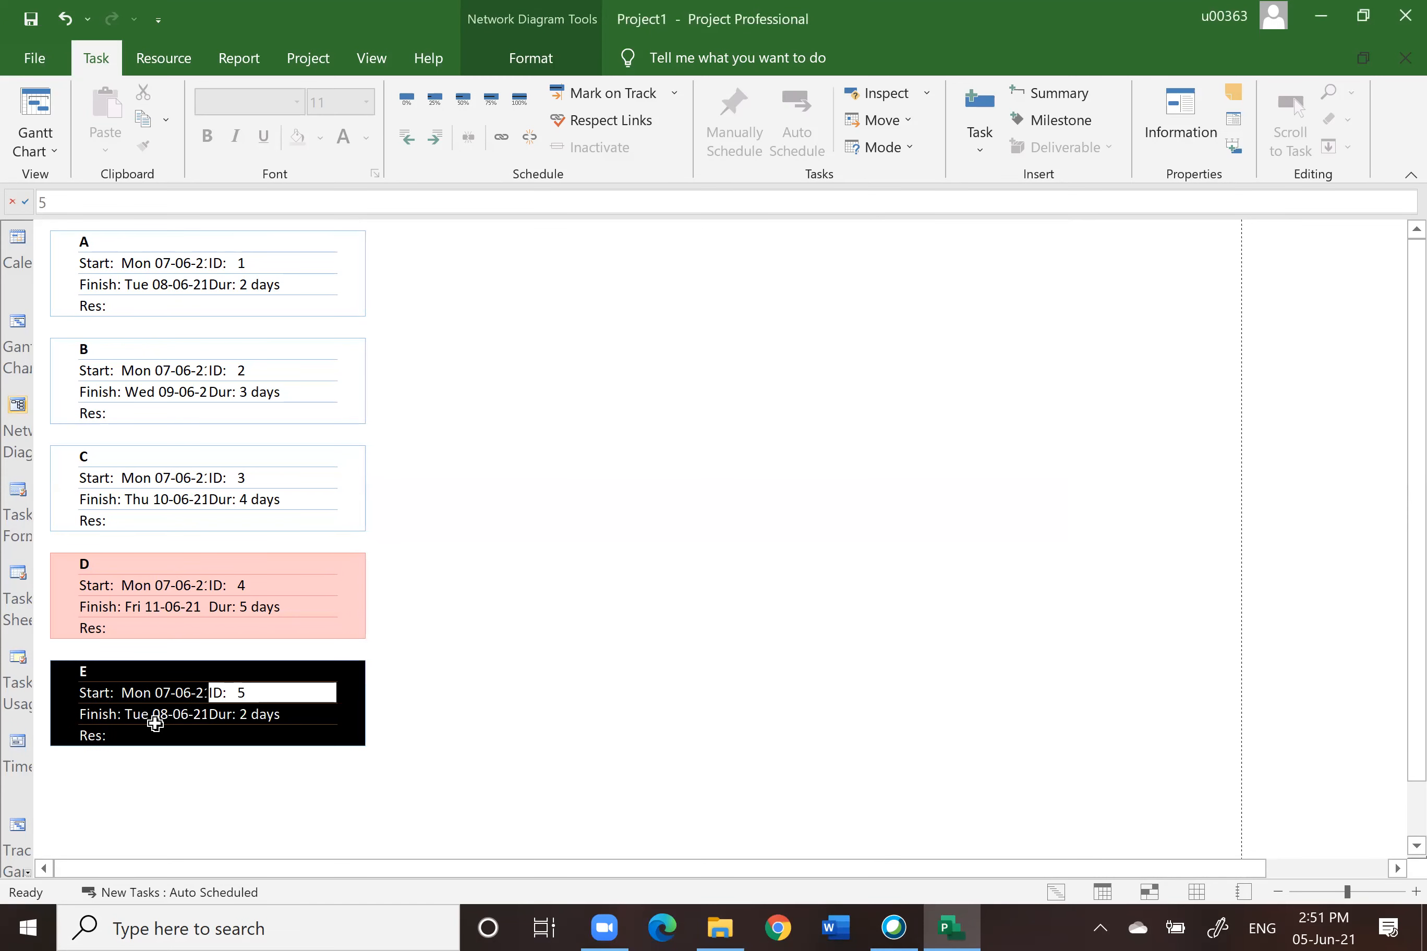
Step: Link tasks A through E in sequence by dragging between their boxes in the Network Diagram
left_click(12, 334)
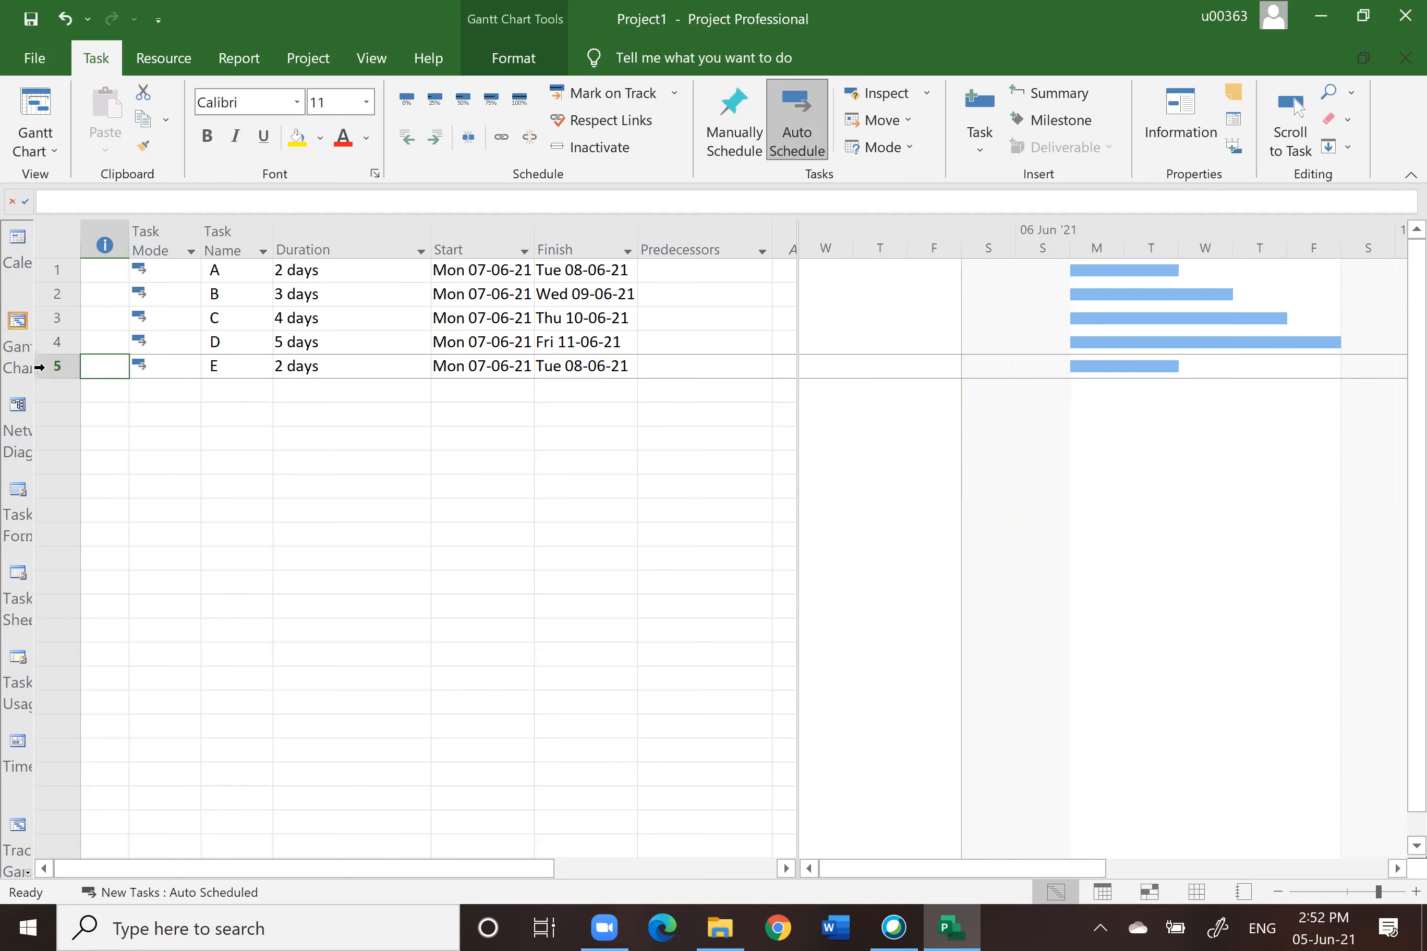
left_click(18, 406)
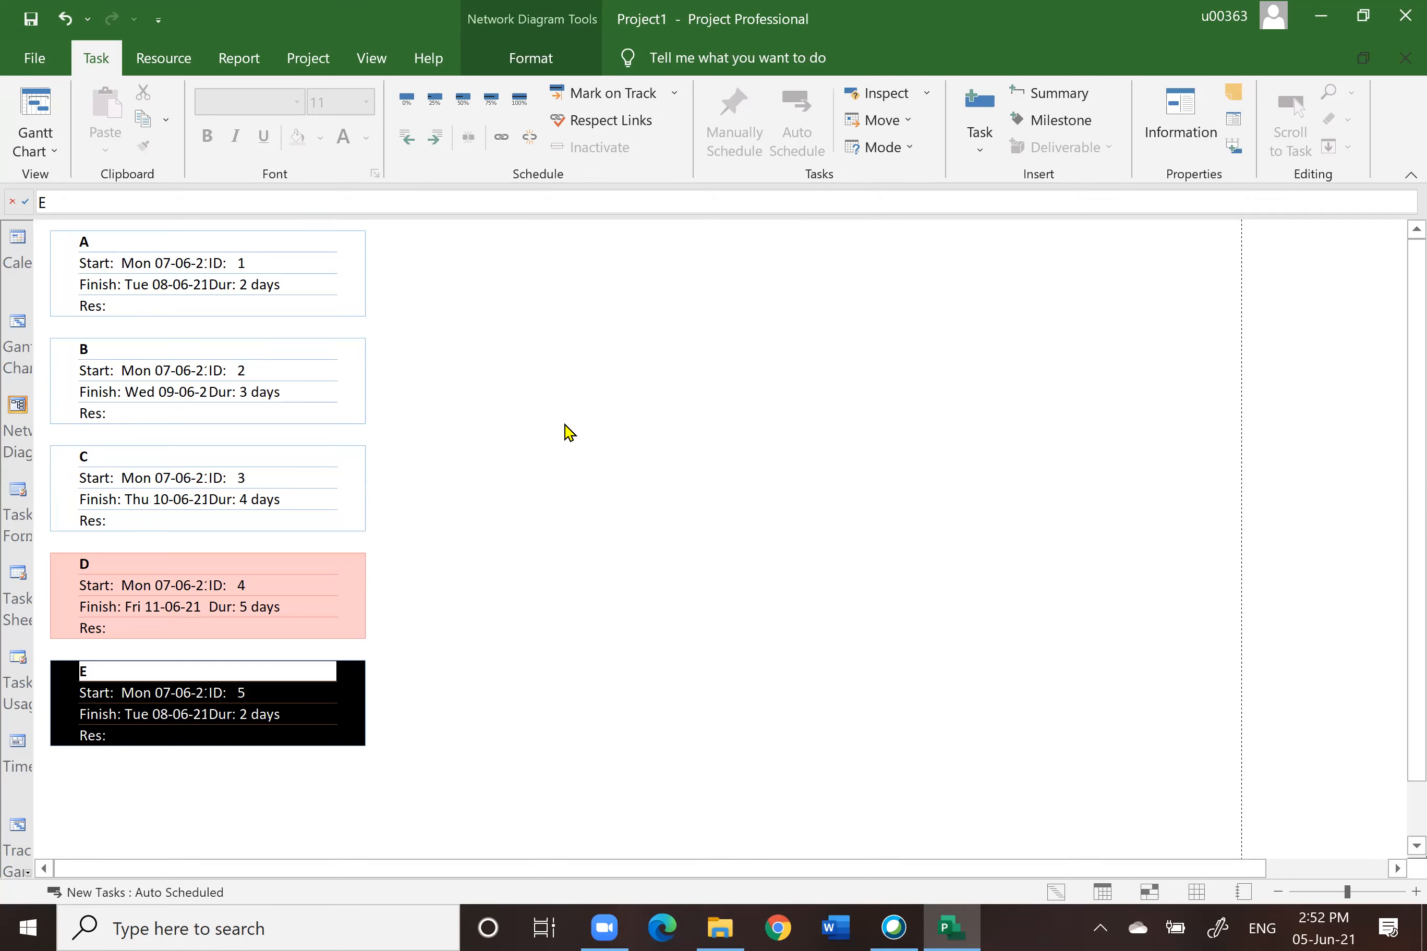
left_click_drag(236, 268, 191, 388)
left_click_drag(614, 280, 353, 386)
left_click_drag(933, 264, 321, 382)
left_click_drag(1104, 289, 118, 390)
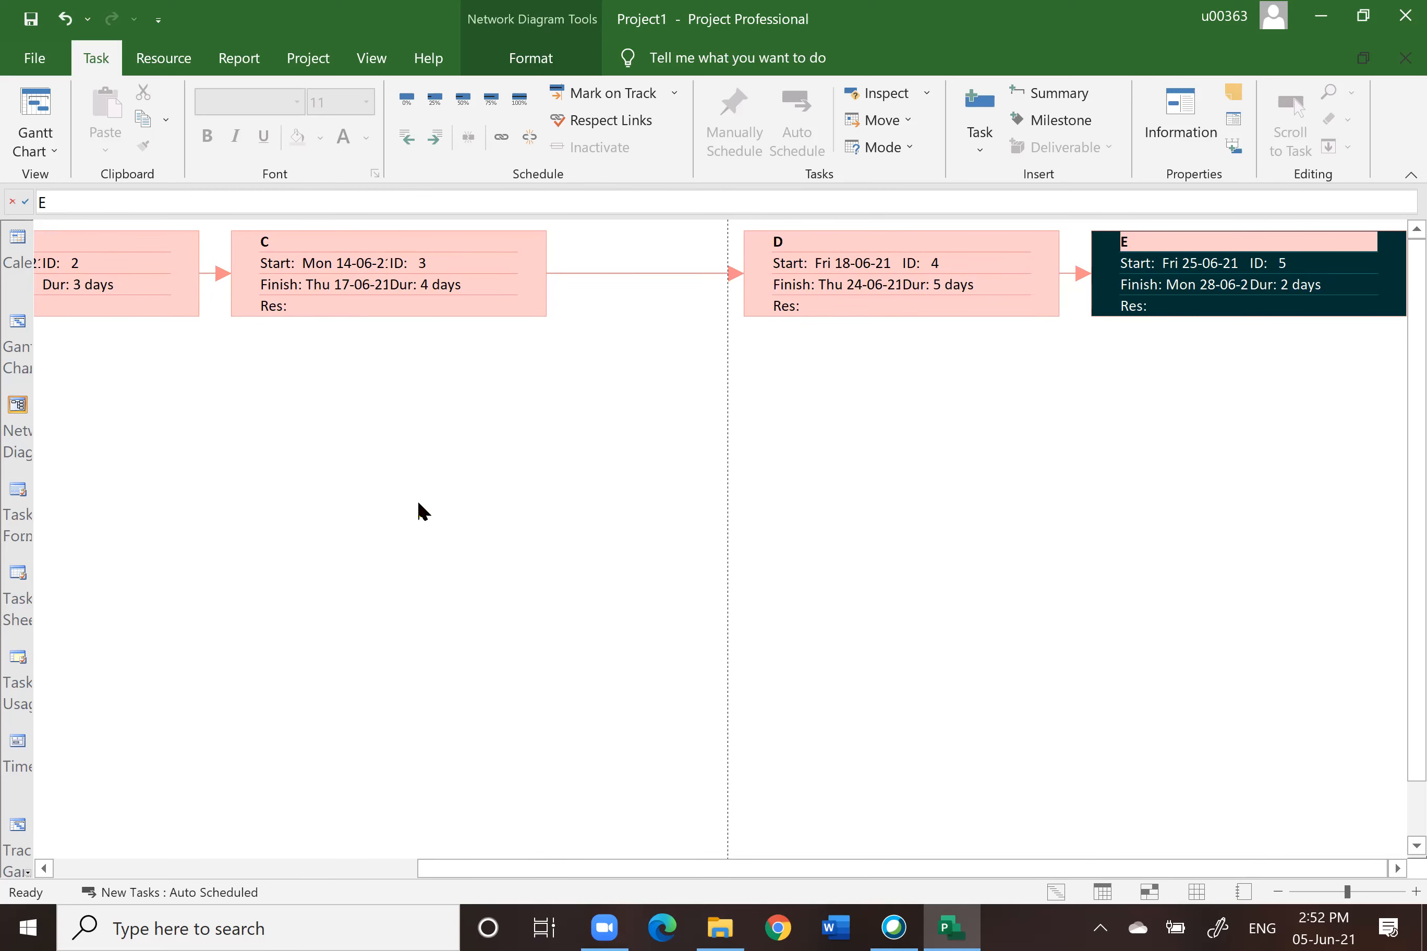
Step: Edit the A-to-B dependency to Start-to-Start with a lag of -1d, continuing past the project start date
left_click(18, 332)
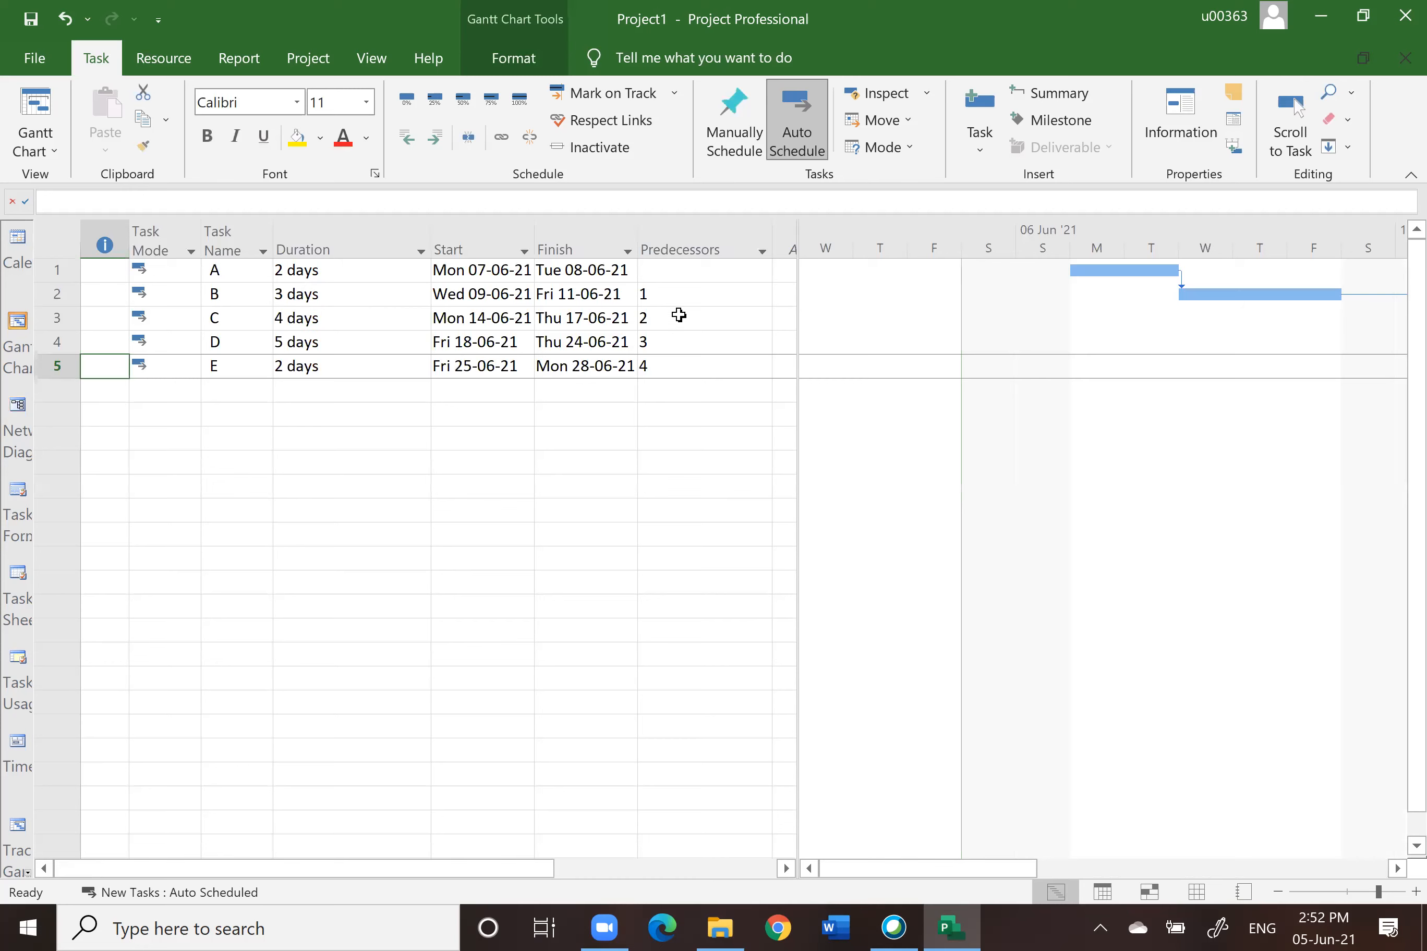
left_click(662, 245)
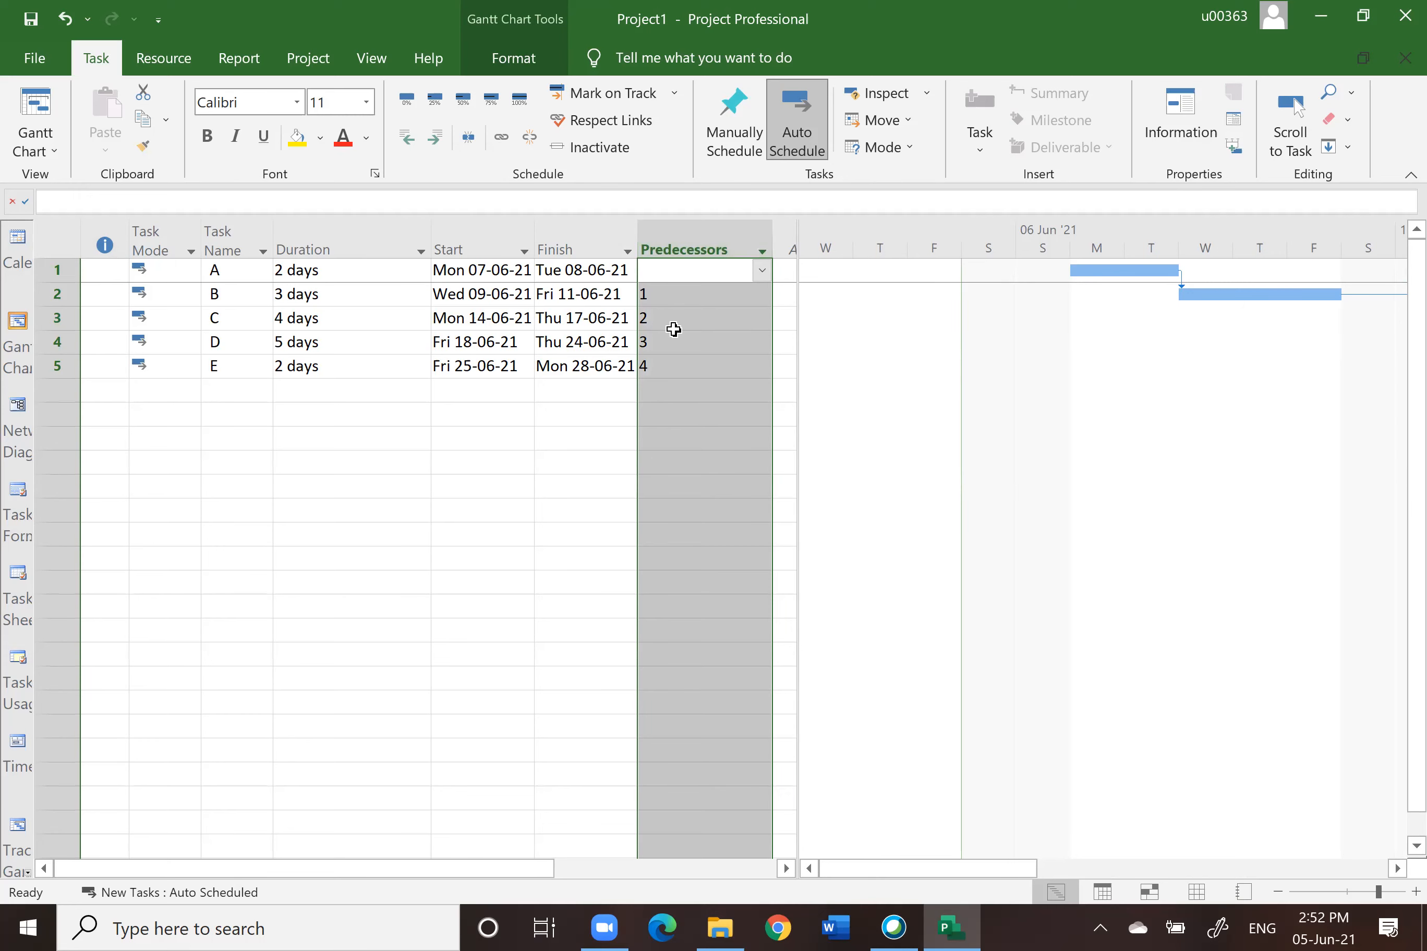
left_click(17, 417)
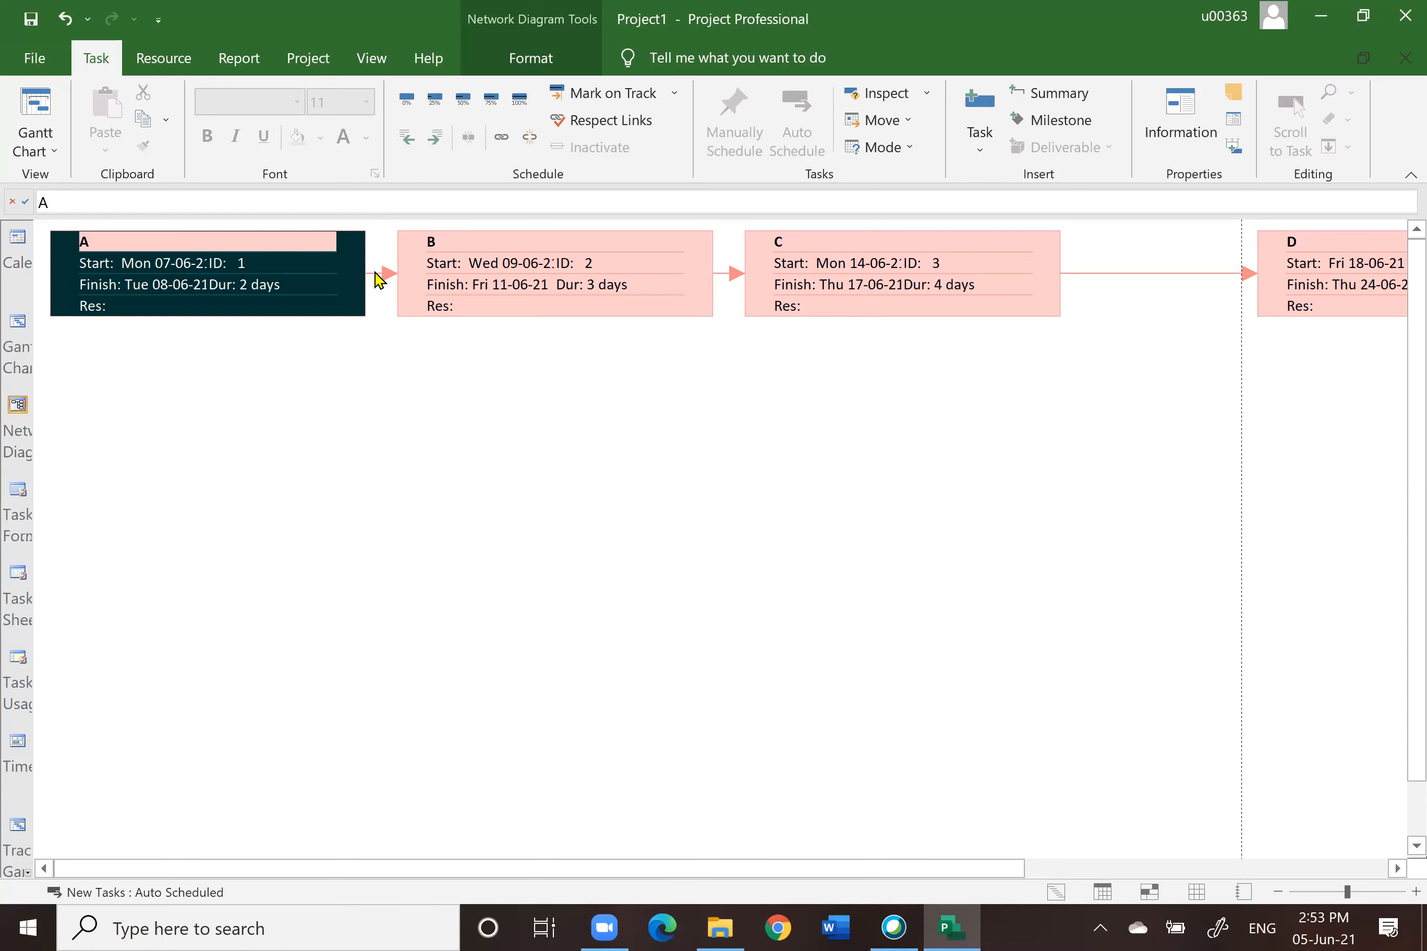
double_click(375, 274)
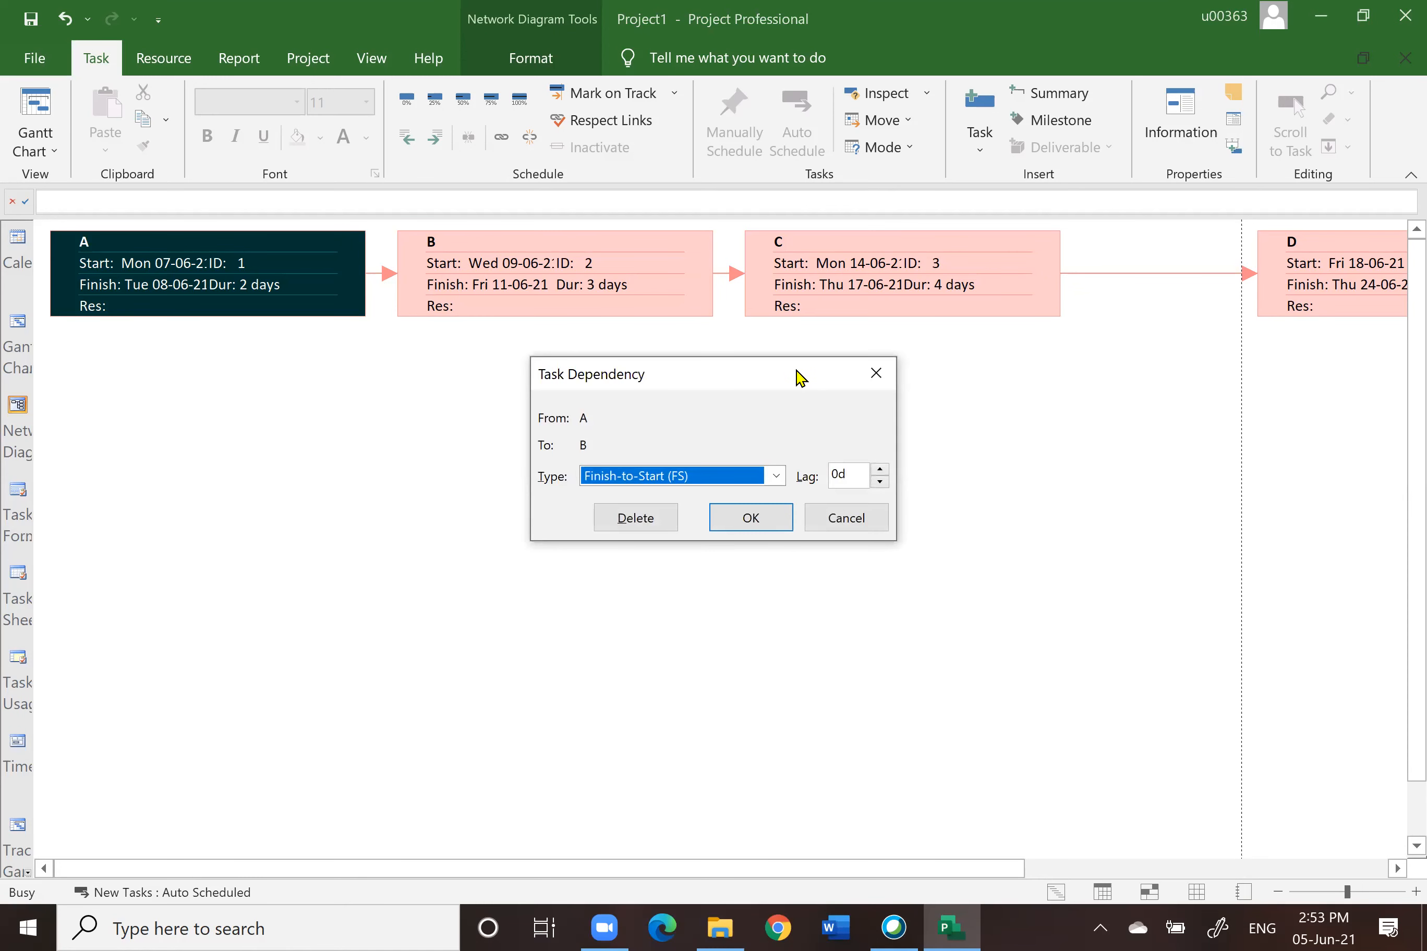
left_click_drag(669, 371, 567, 392)
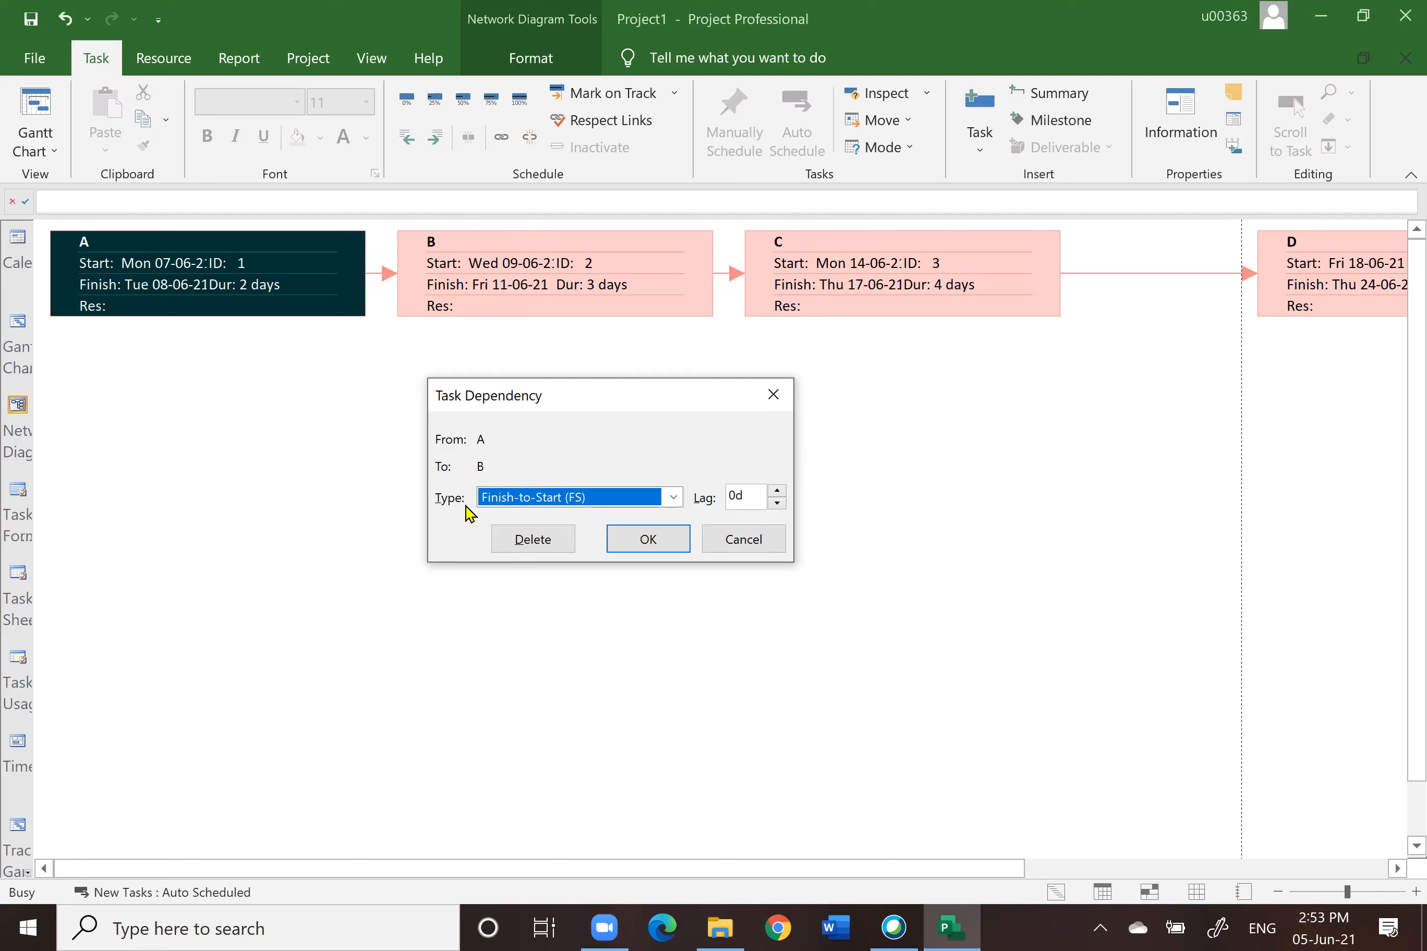
left_click(674, 496)
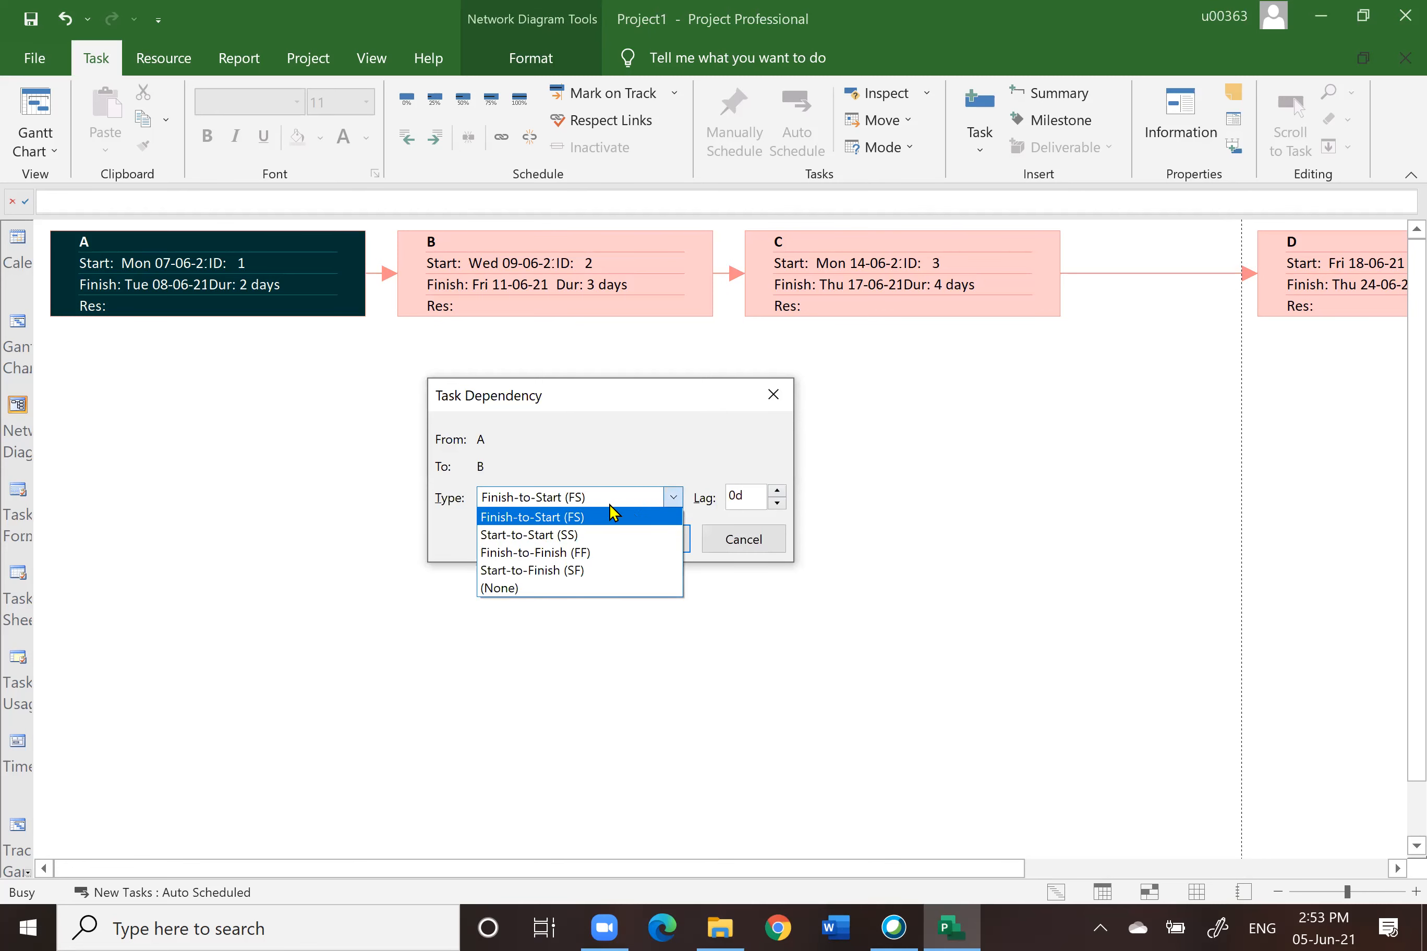
left_click(525, 536)
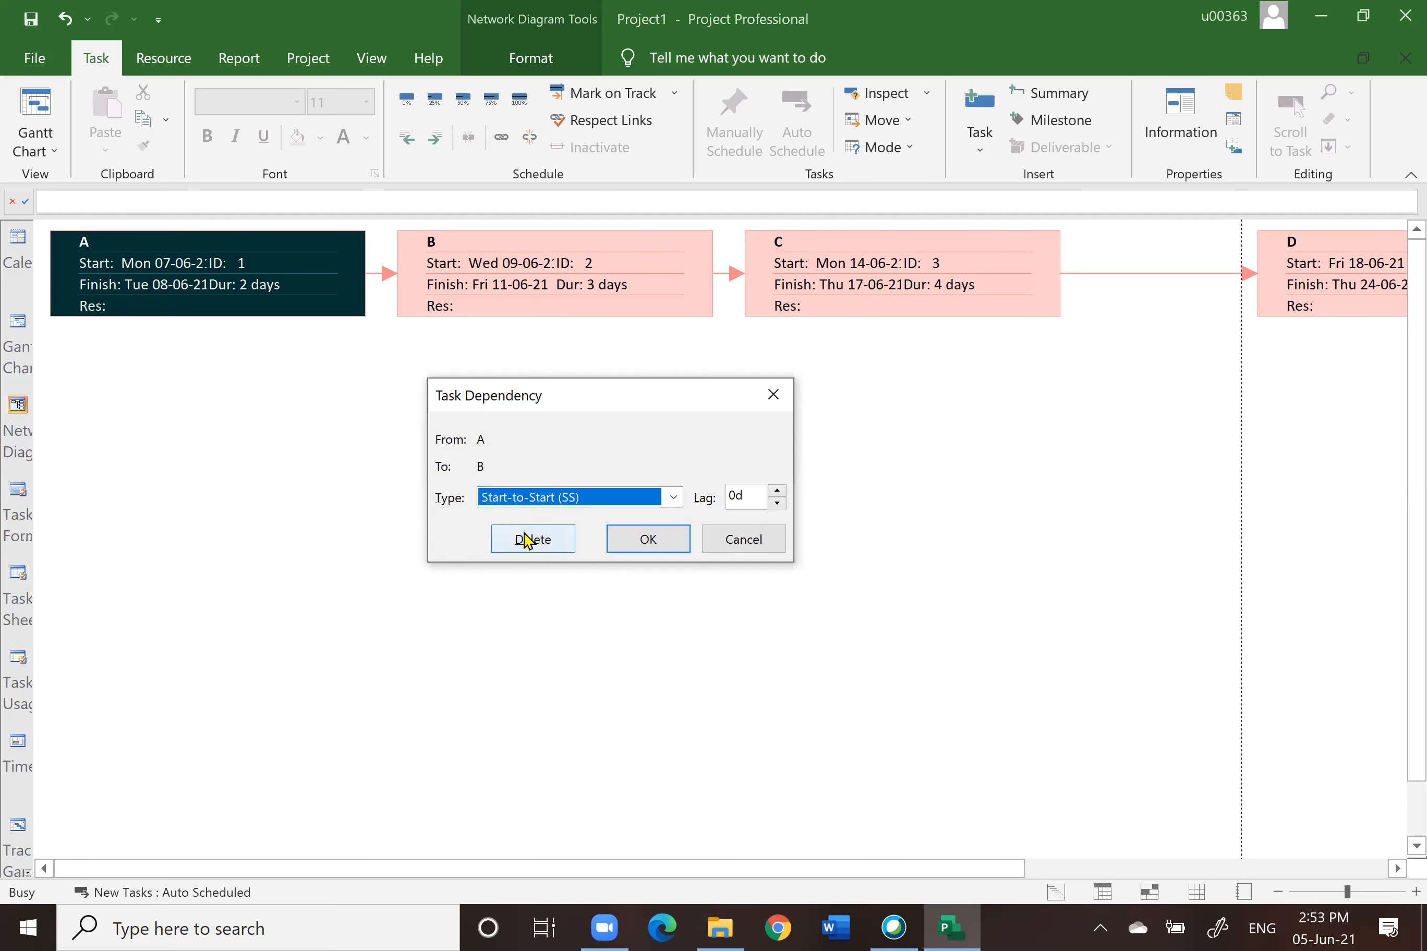
left_click(777, 490)
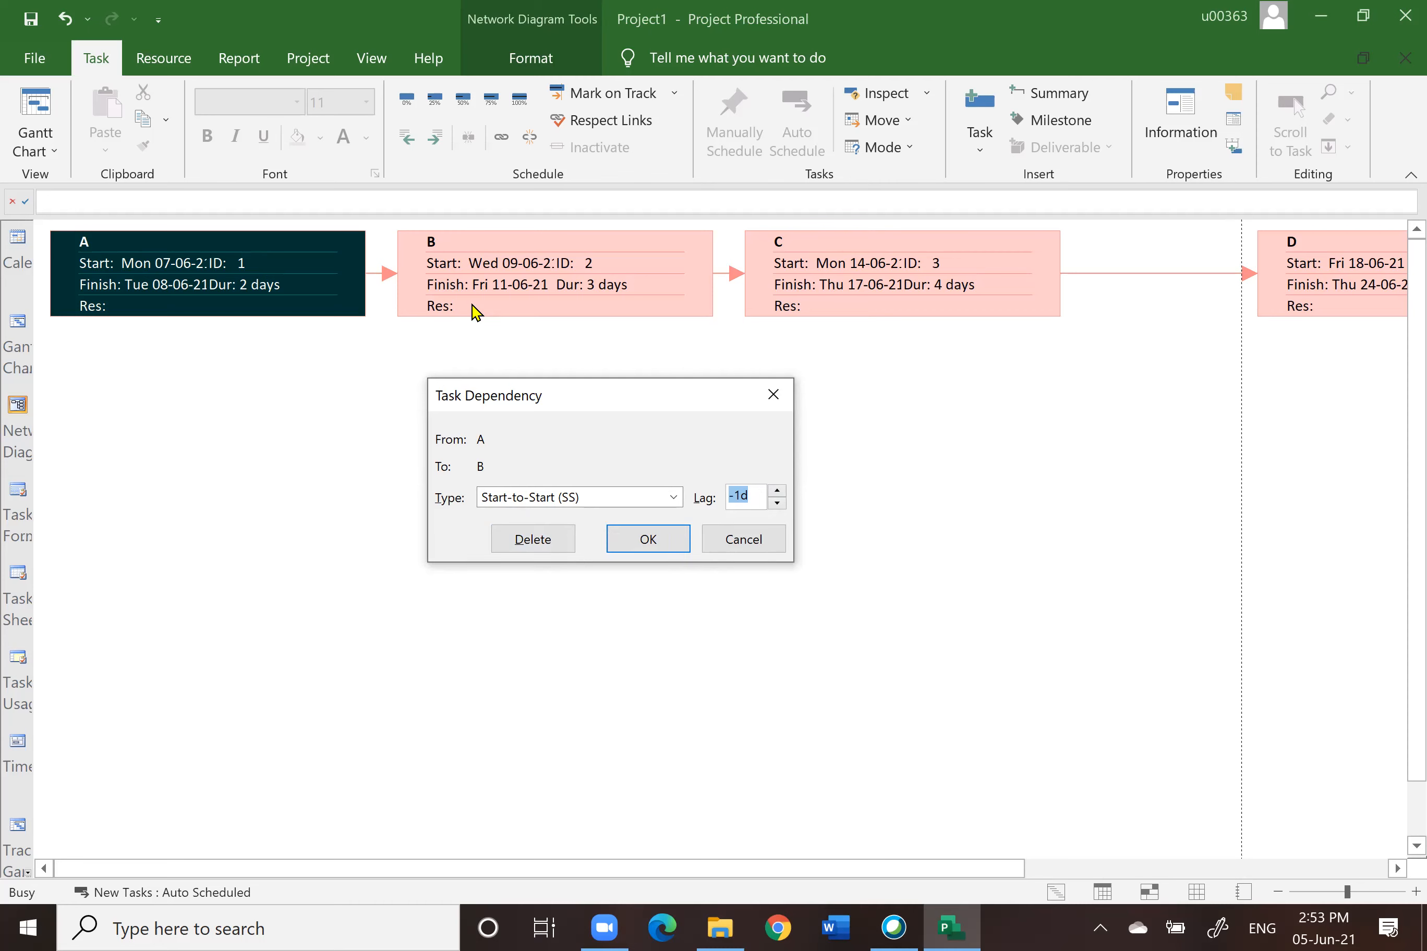
left_click(655, 543)
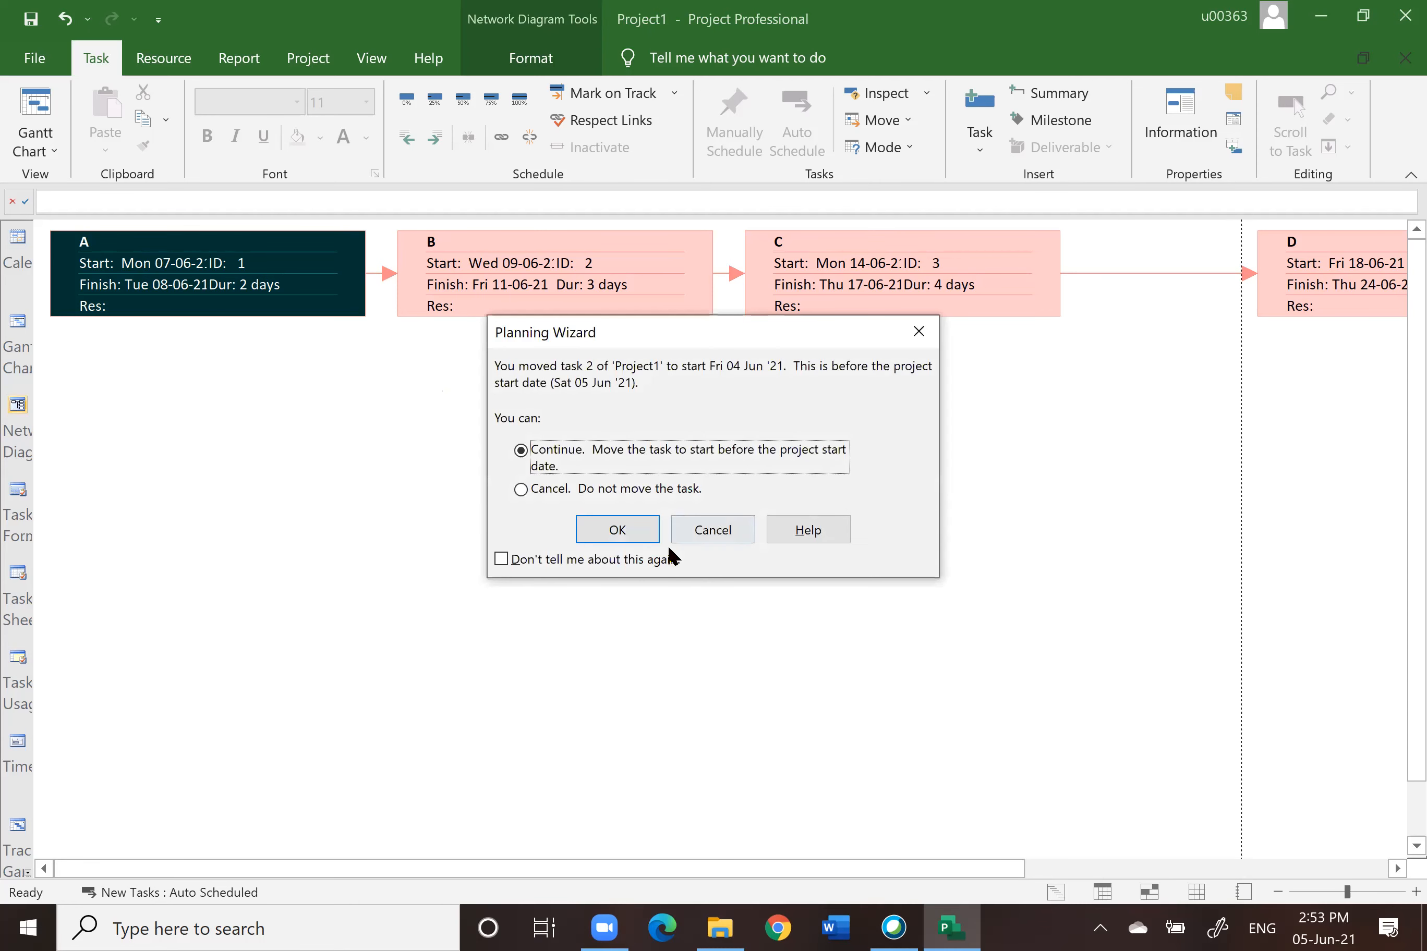
left_click(616, 530)
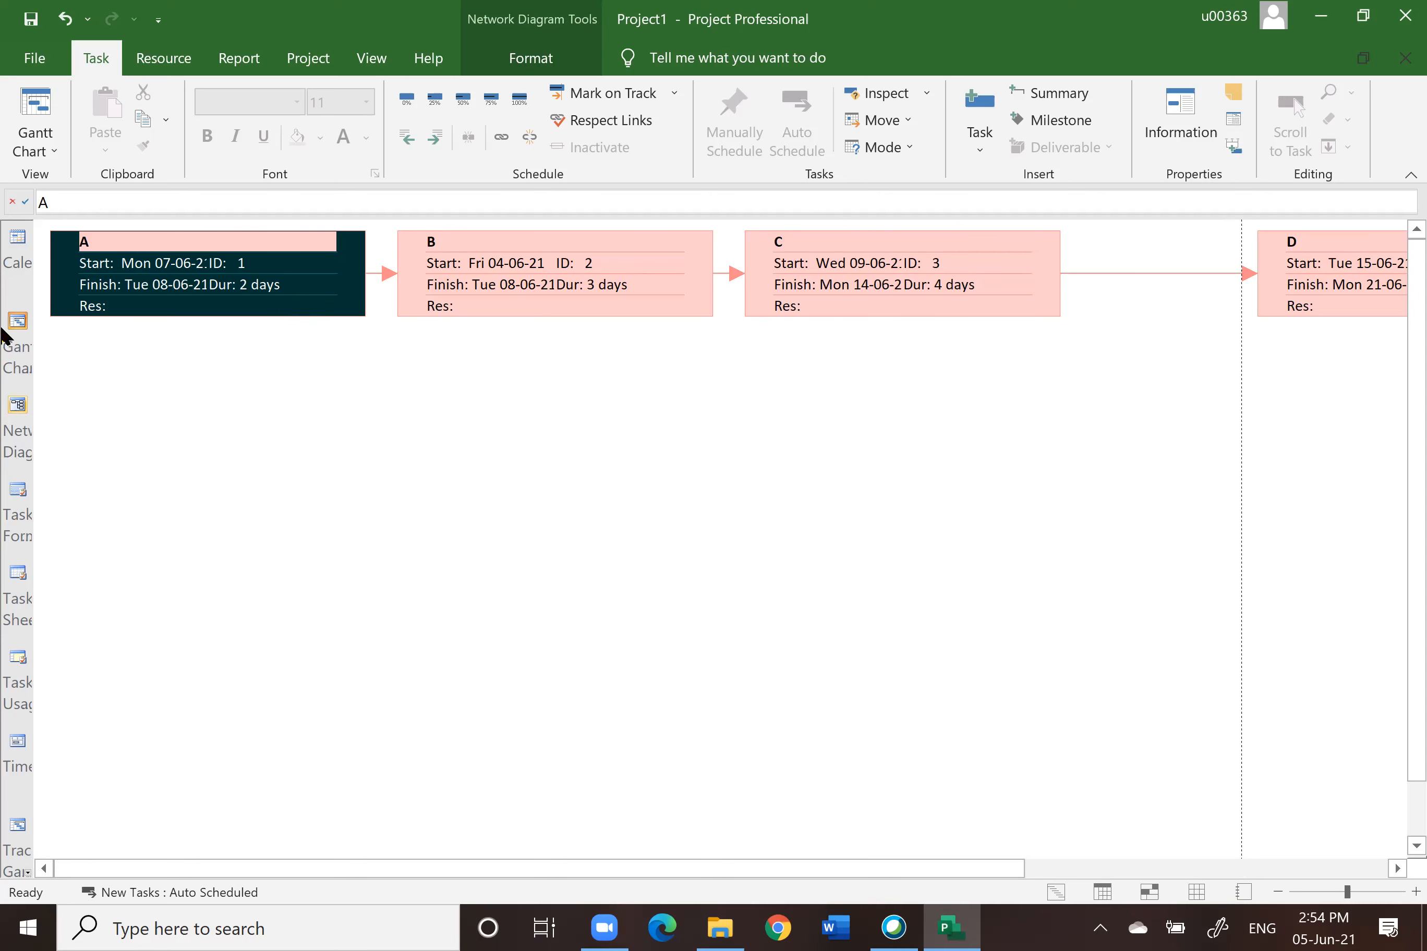
Step: Switch back to Gantt Chart view and highlight task B's predecessor cell in yellow
key("alt+F4")
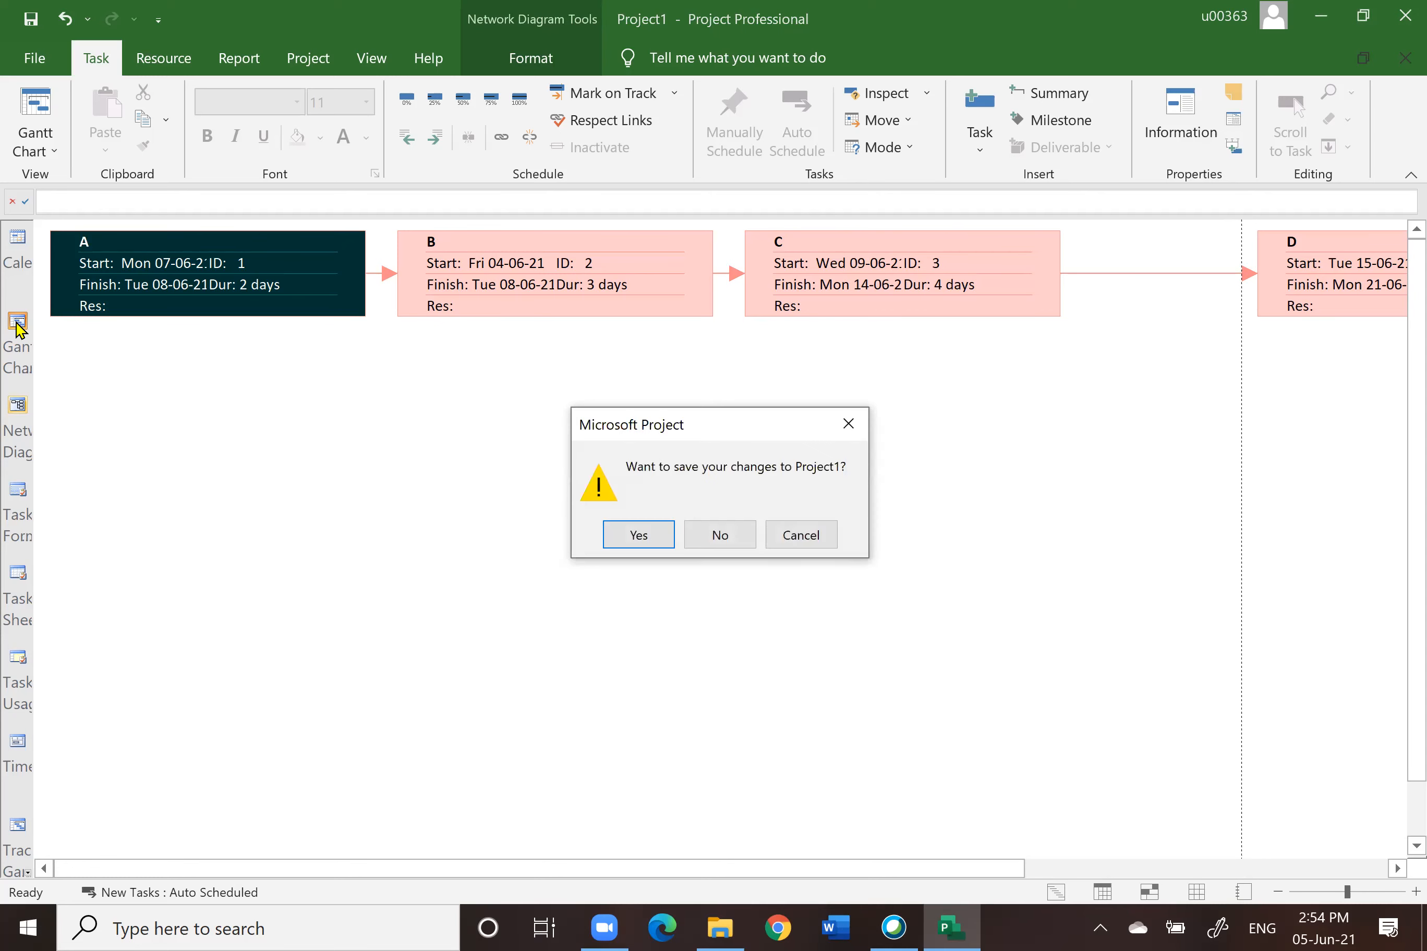
left_click(734, 543)
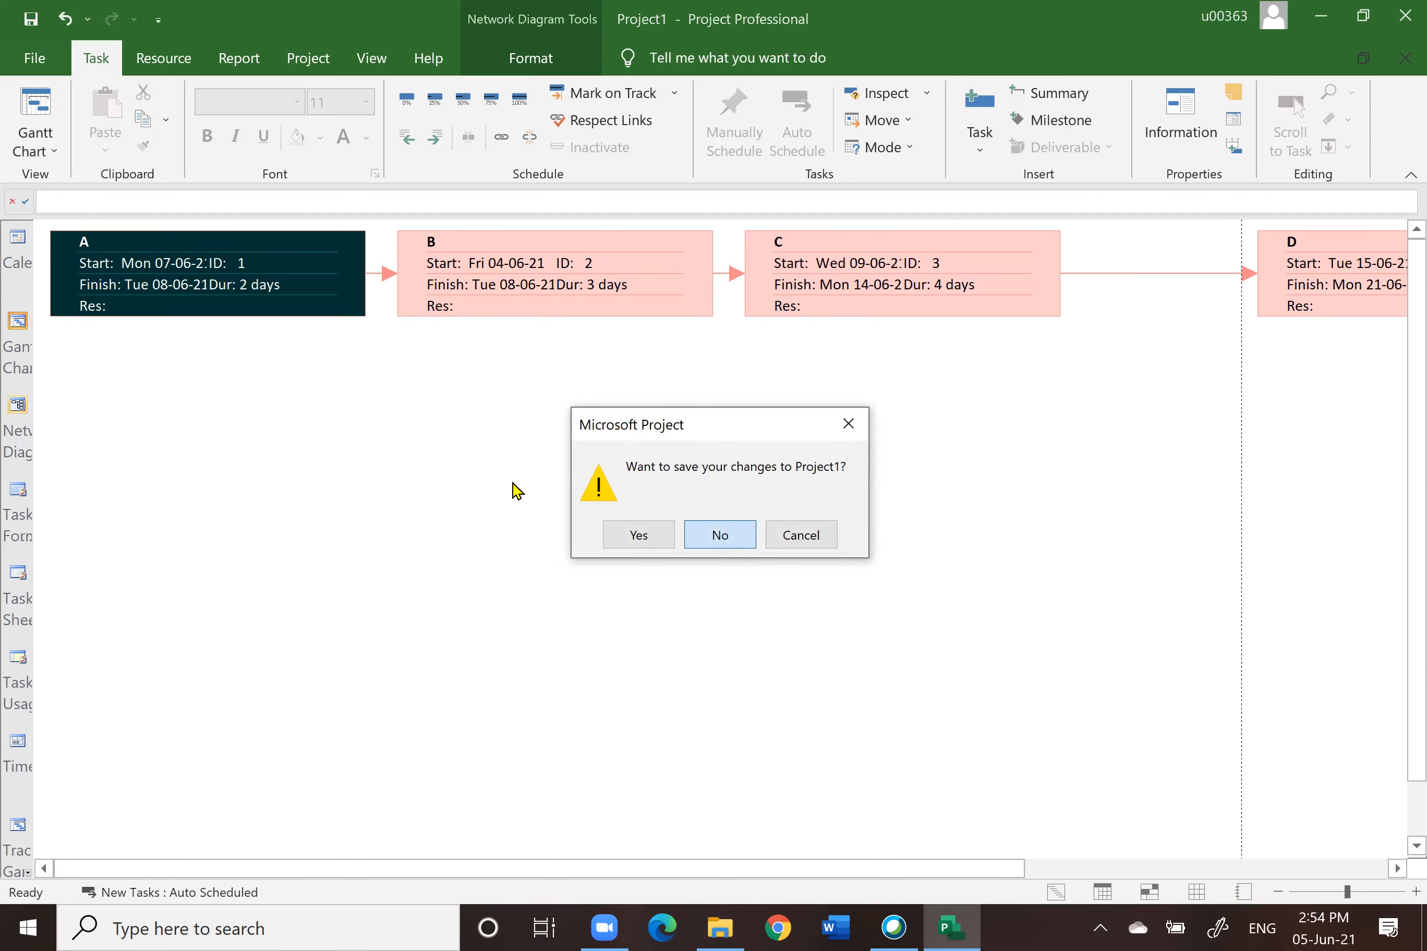
left_click(16, 325)
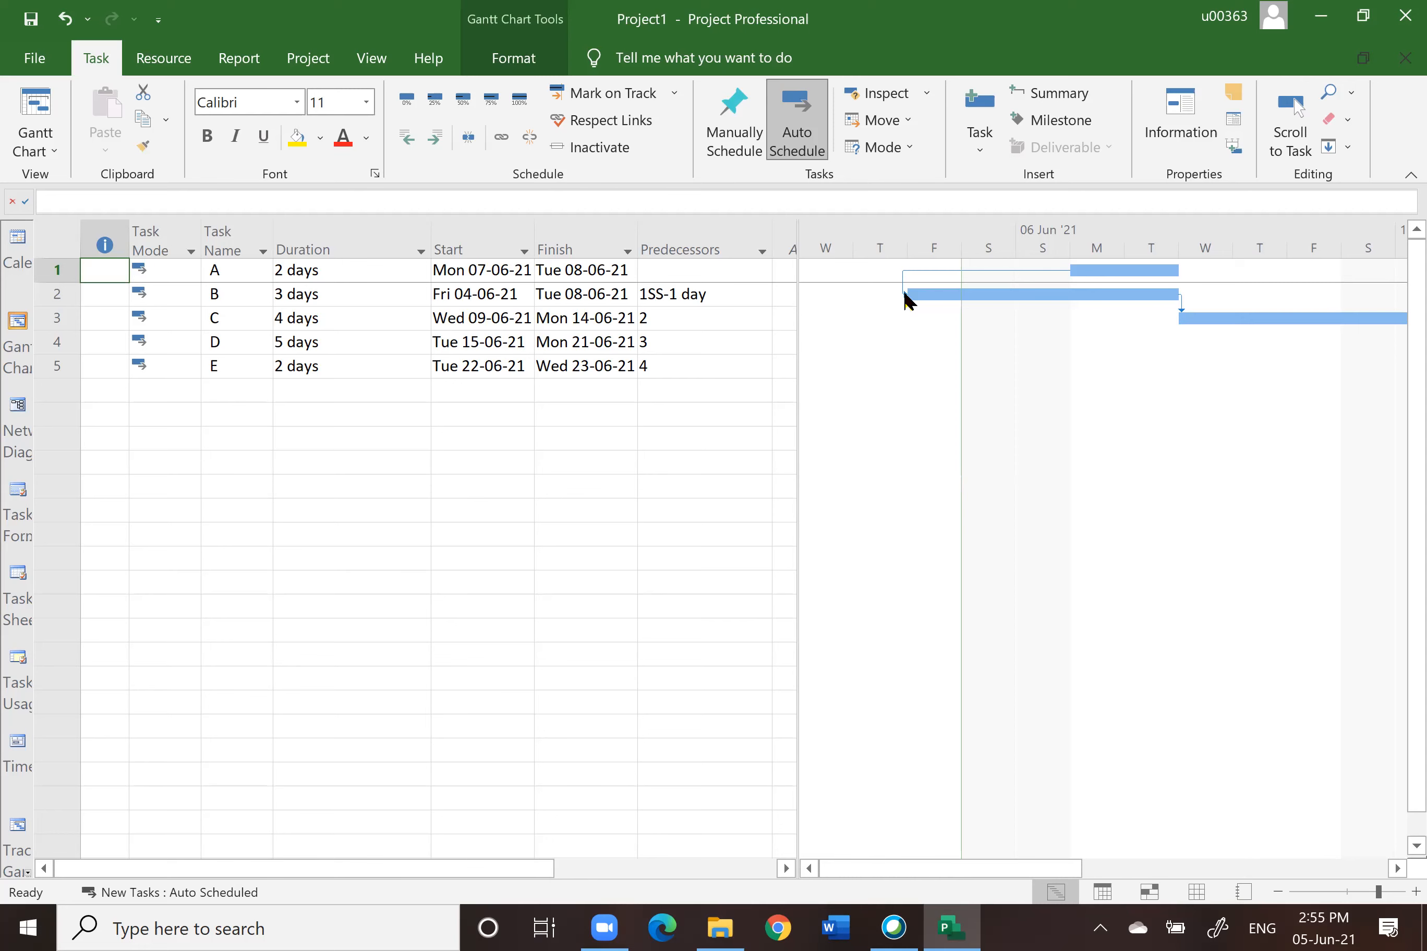
left_click(667, 295)
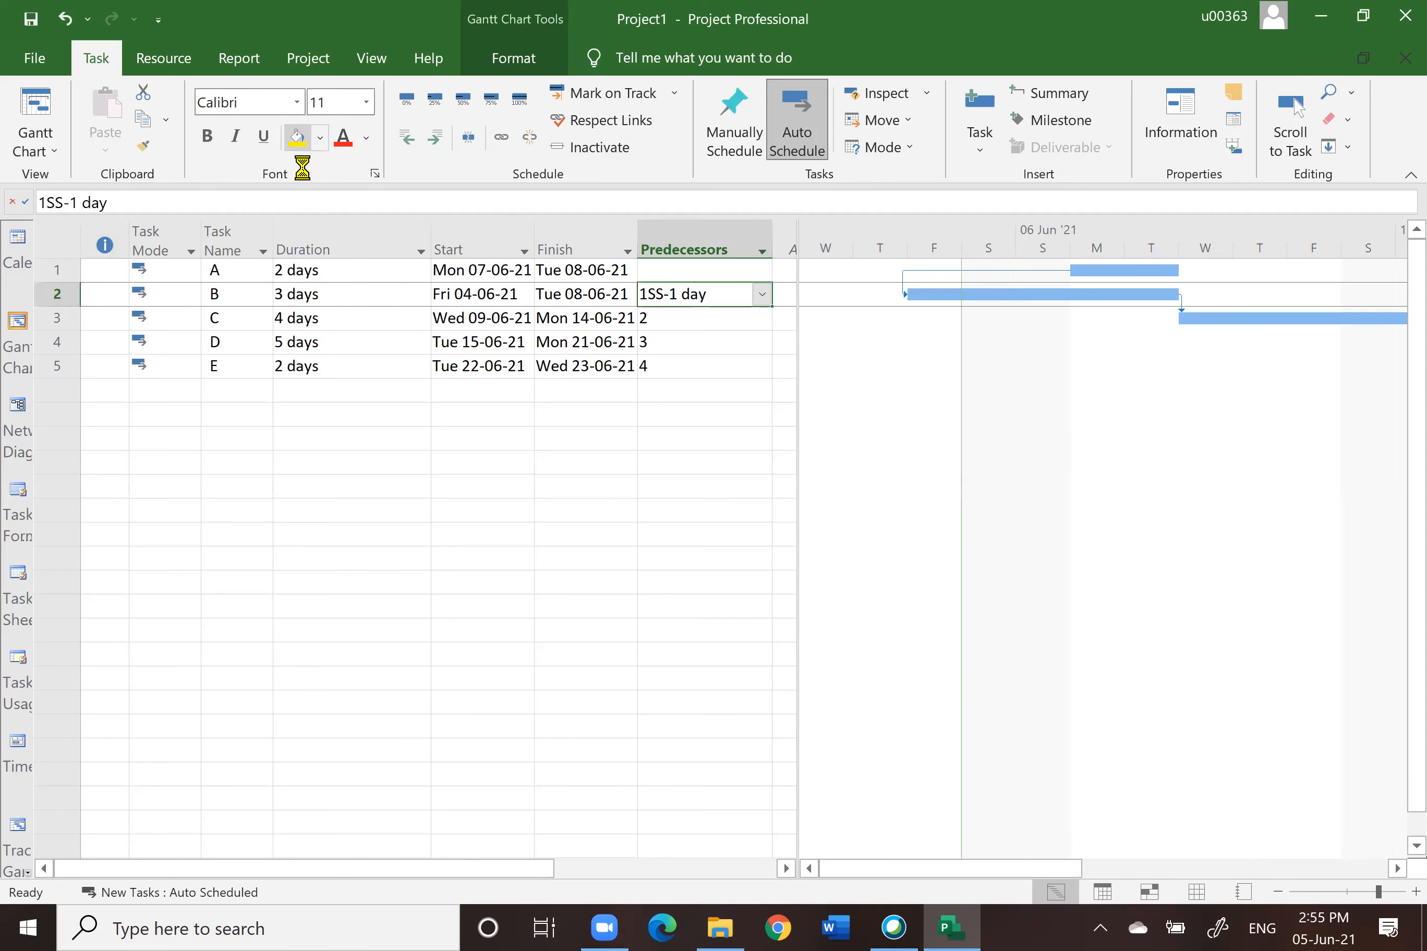
left_click(297, 147)
left_click(530, 485)
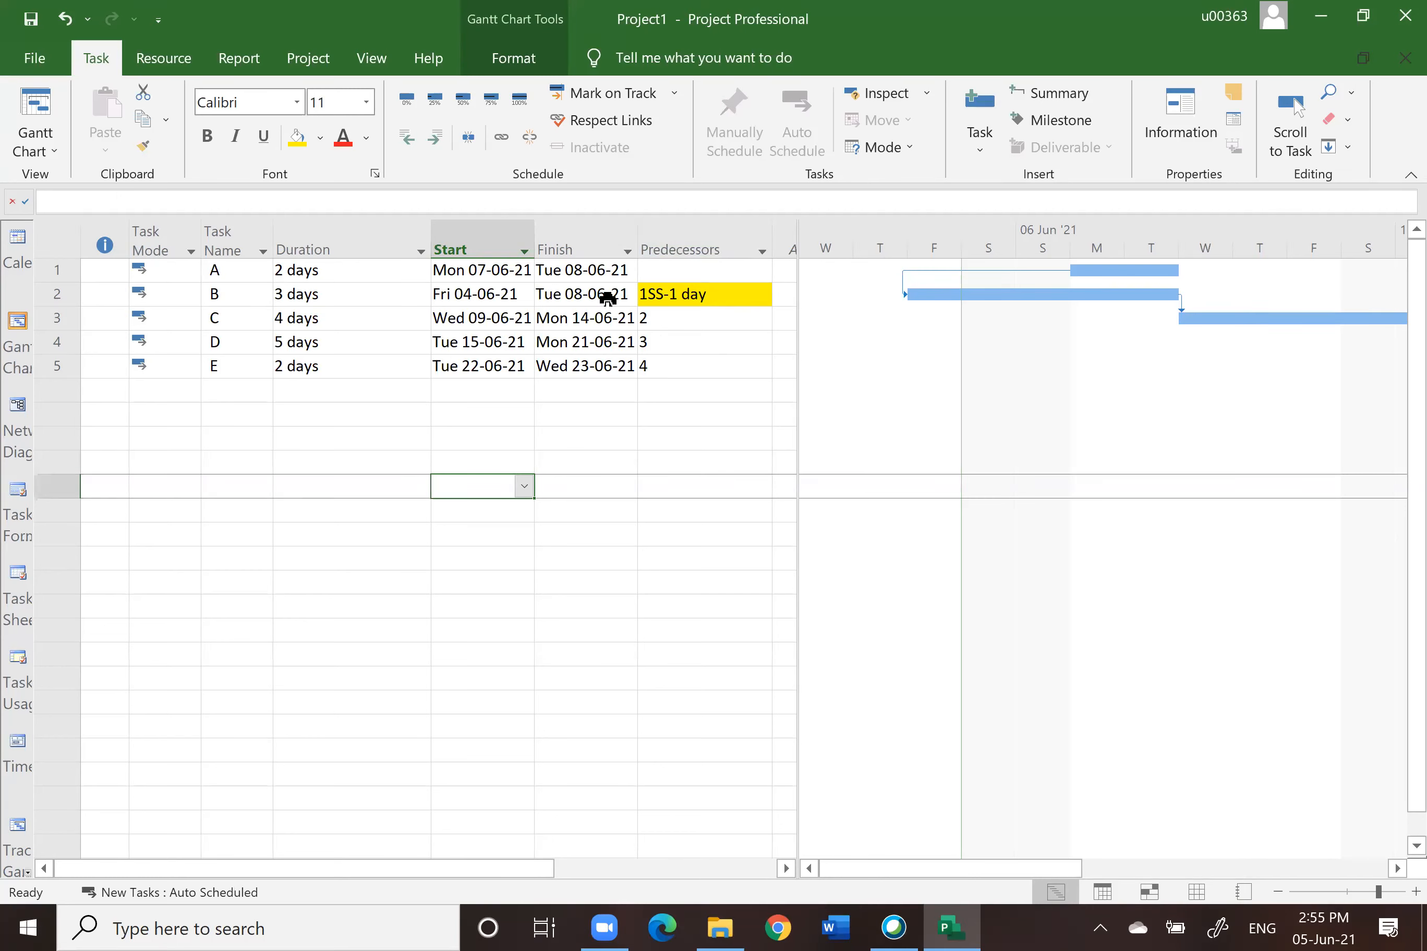
Step: Change task B's predecessor entry to 1SS+1 day, giving a positive one-day lag
left_click(696, 300)
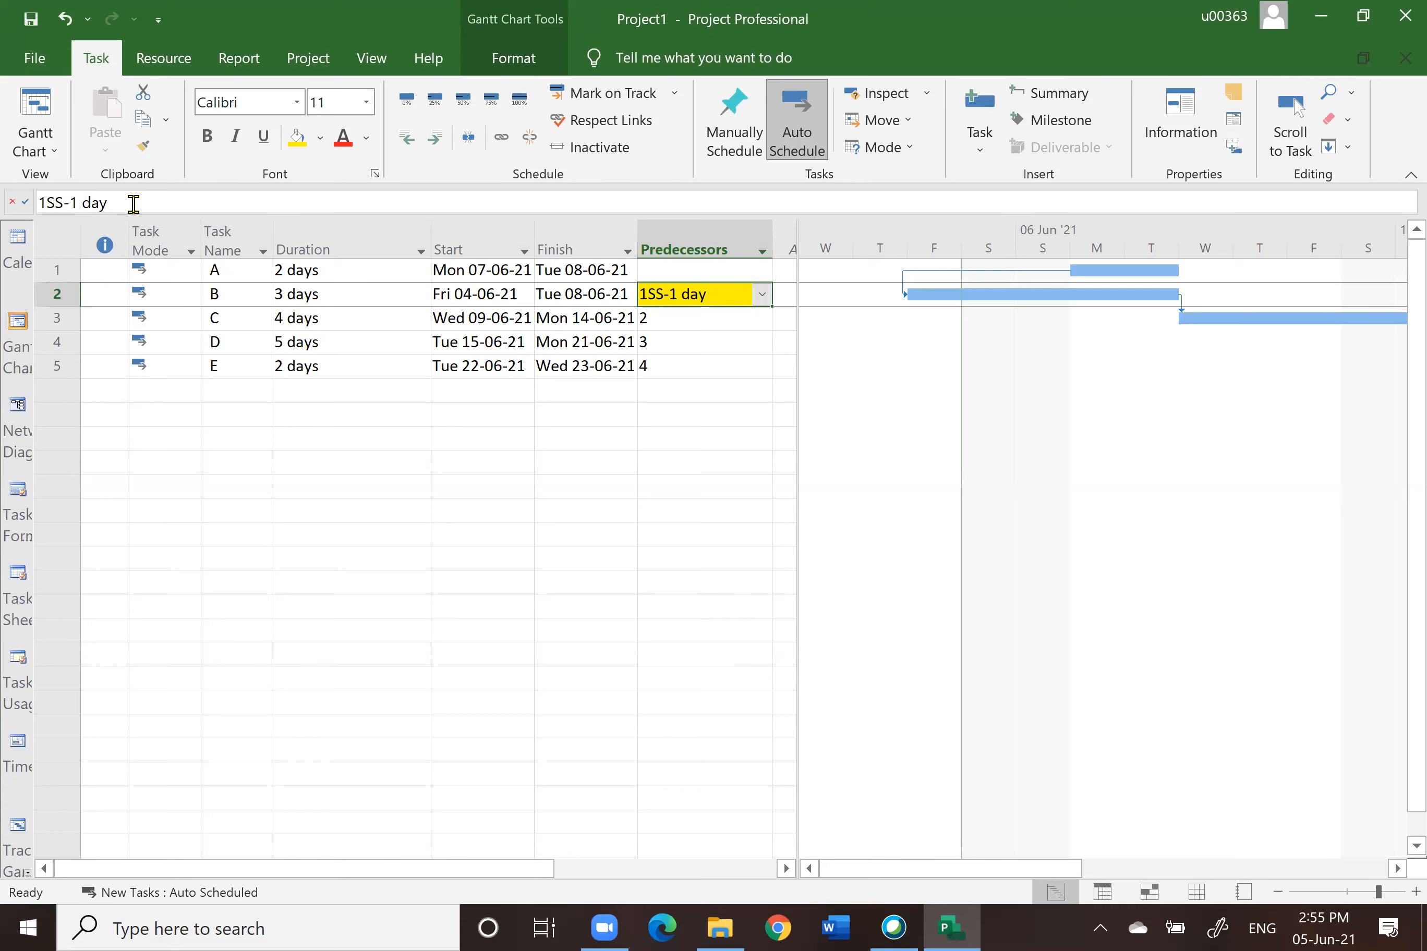
left_click(67, 207)
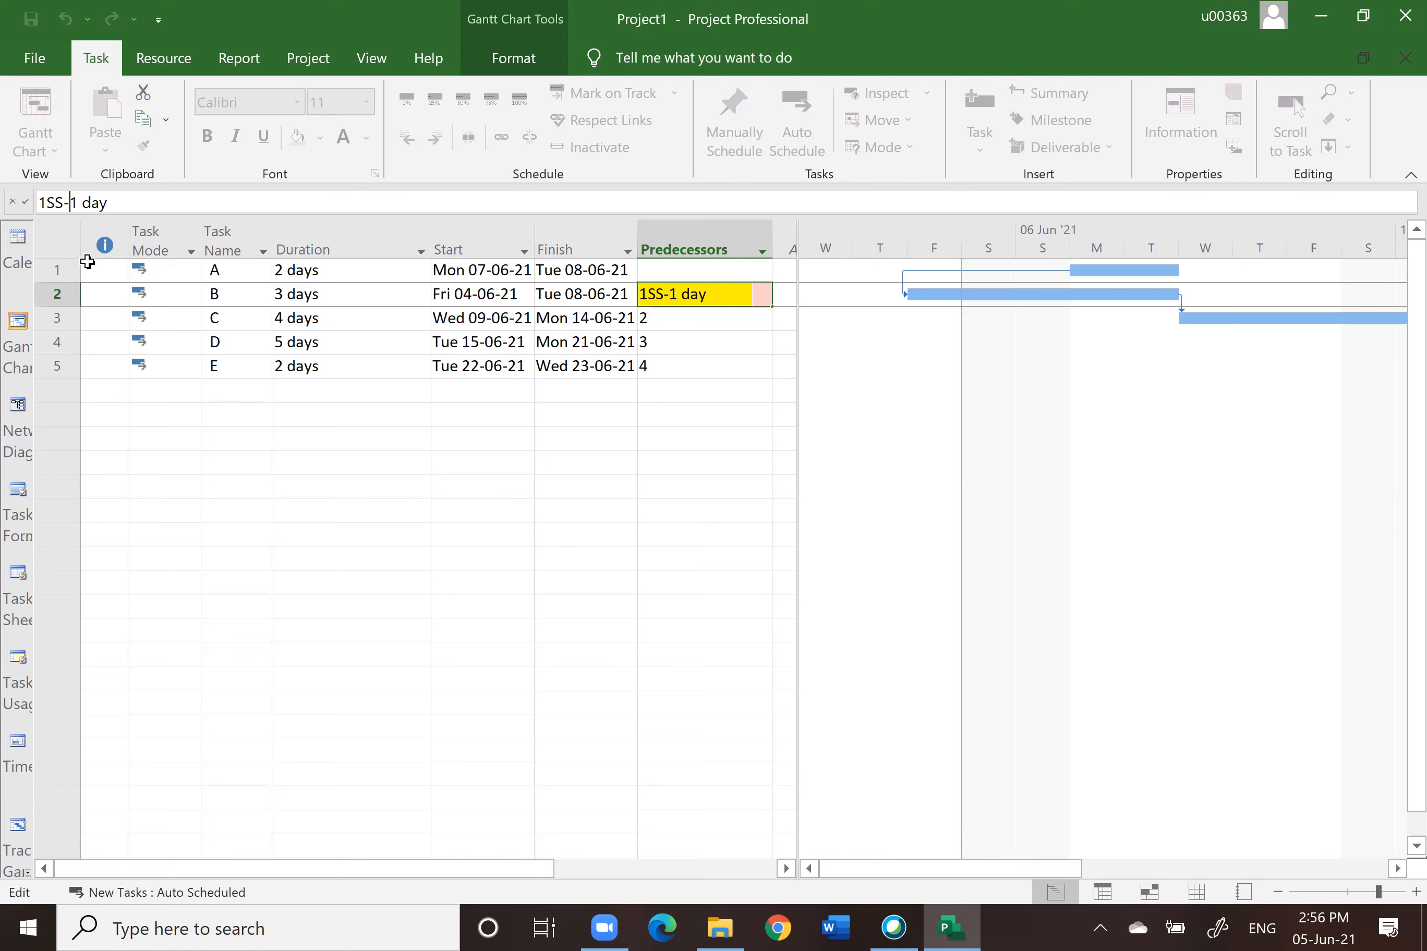
key("BackSpace")
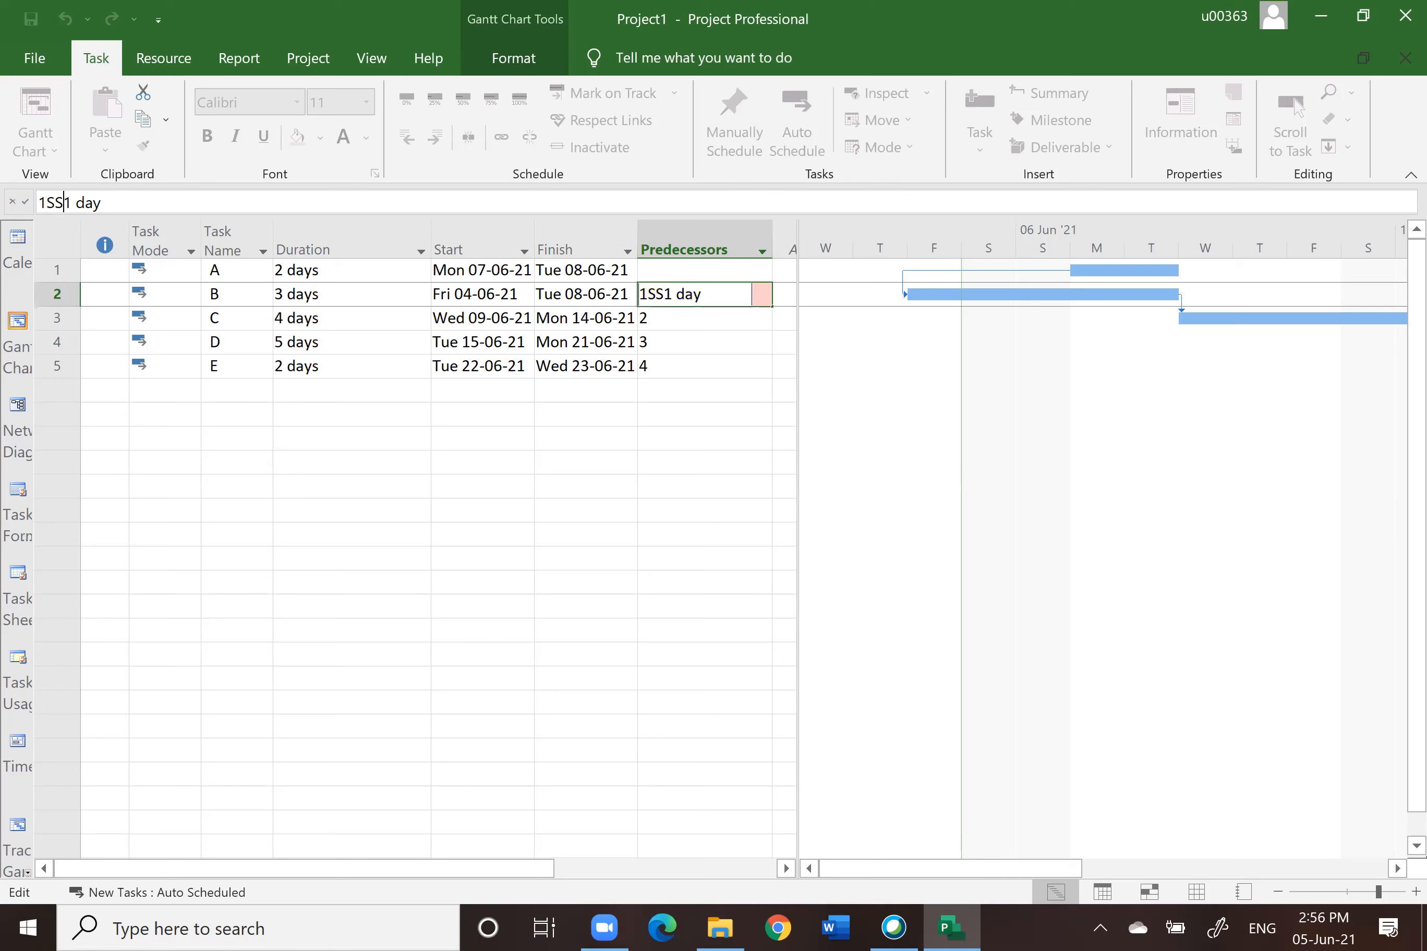
type("+")
left_click(25, 203)
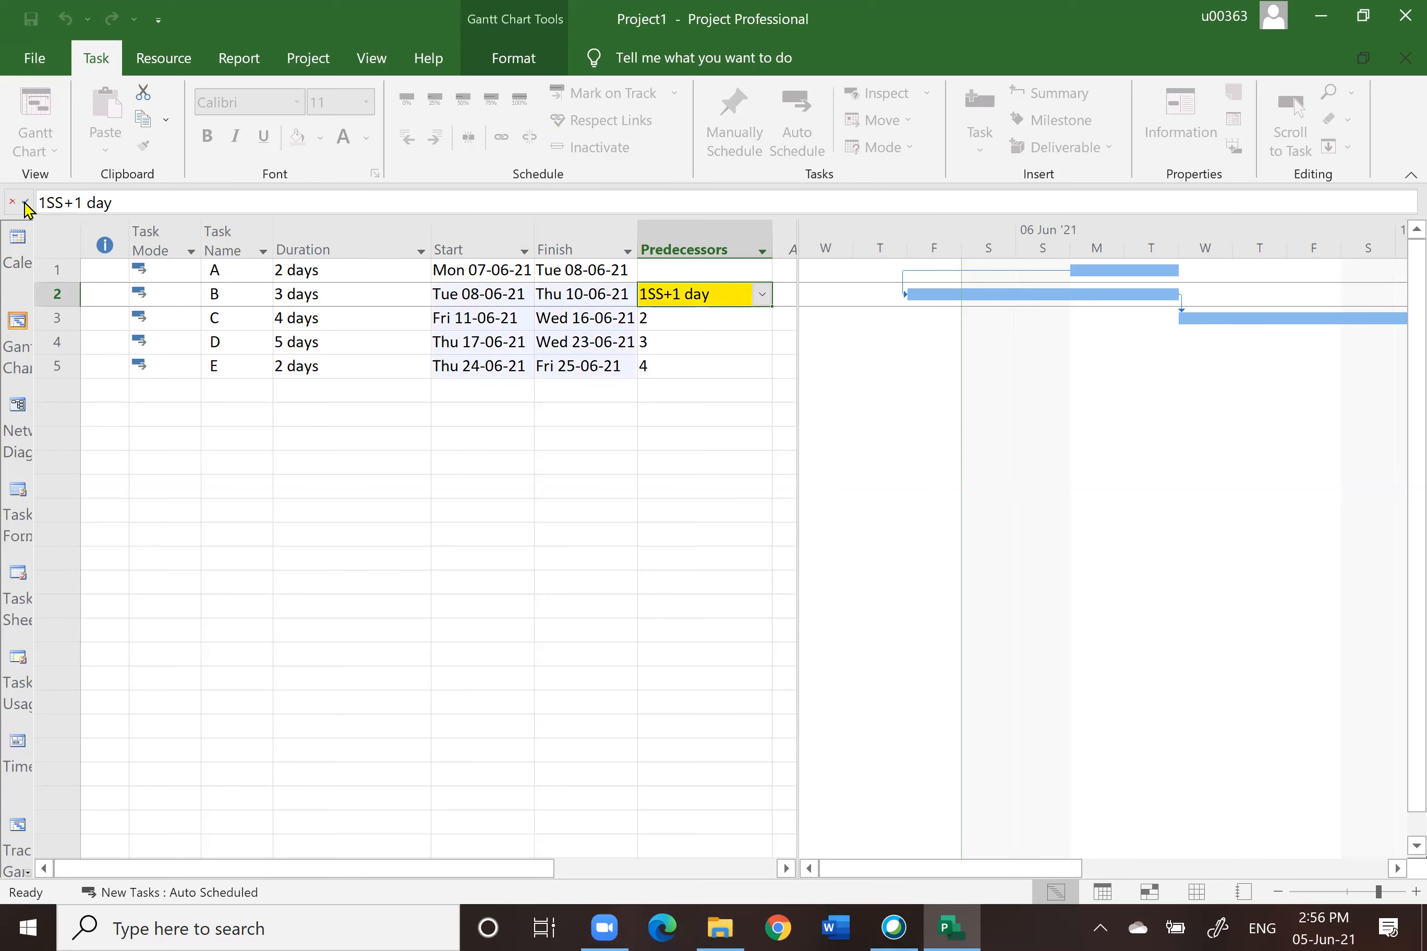
left_click(426, 487)
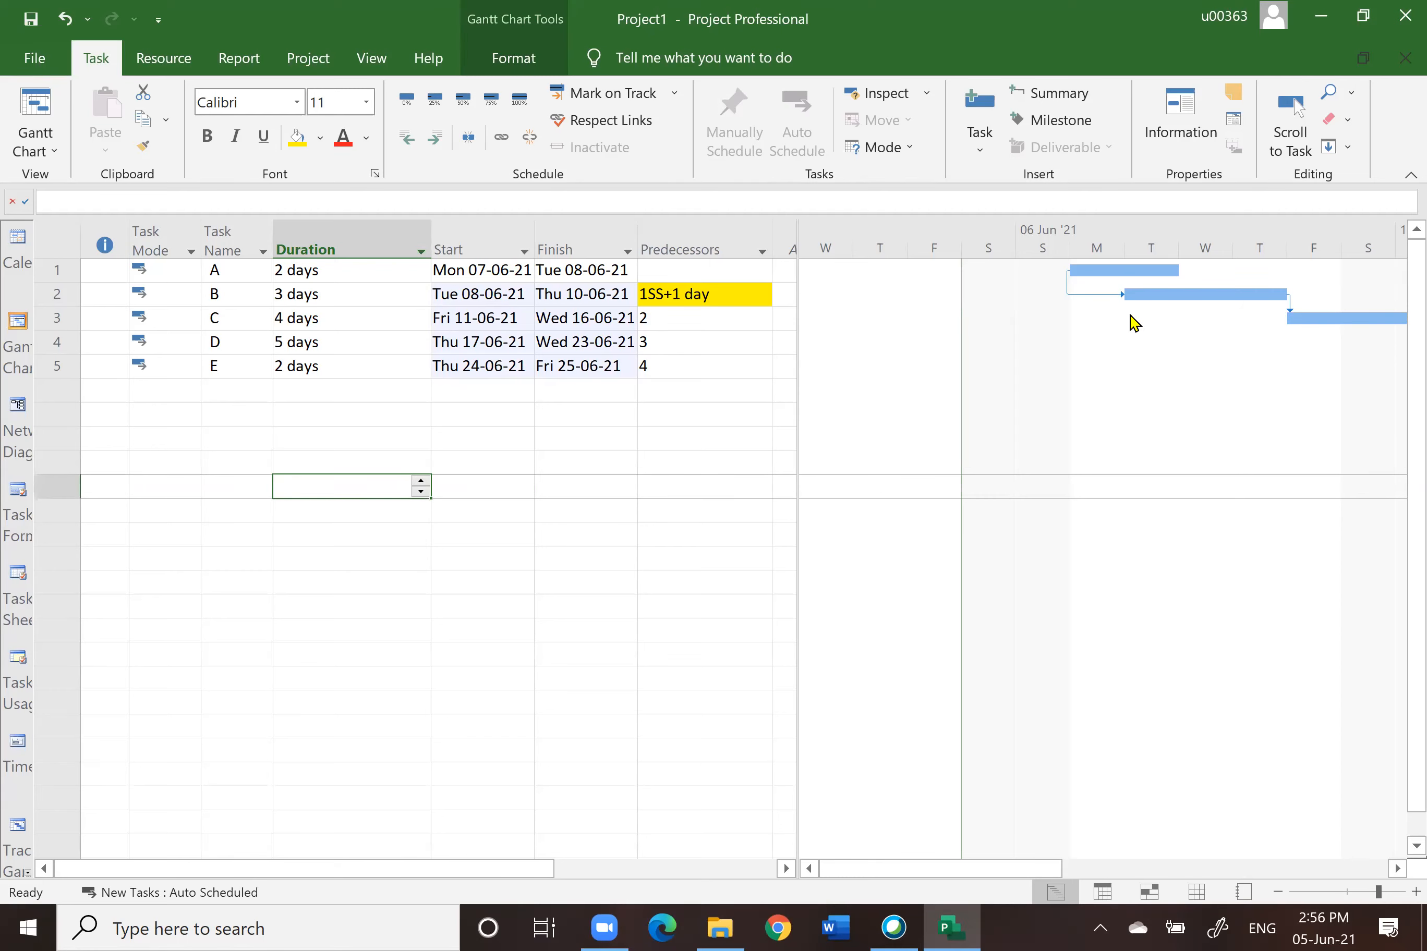
Step: Open the A-to-B dependency in the Network Diagram to check its type and lag
left_click(19, 416)
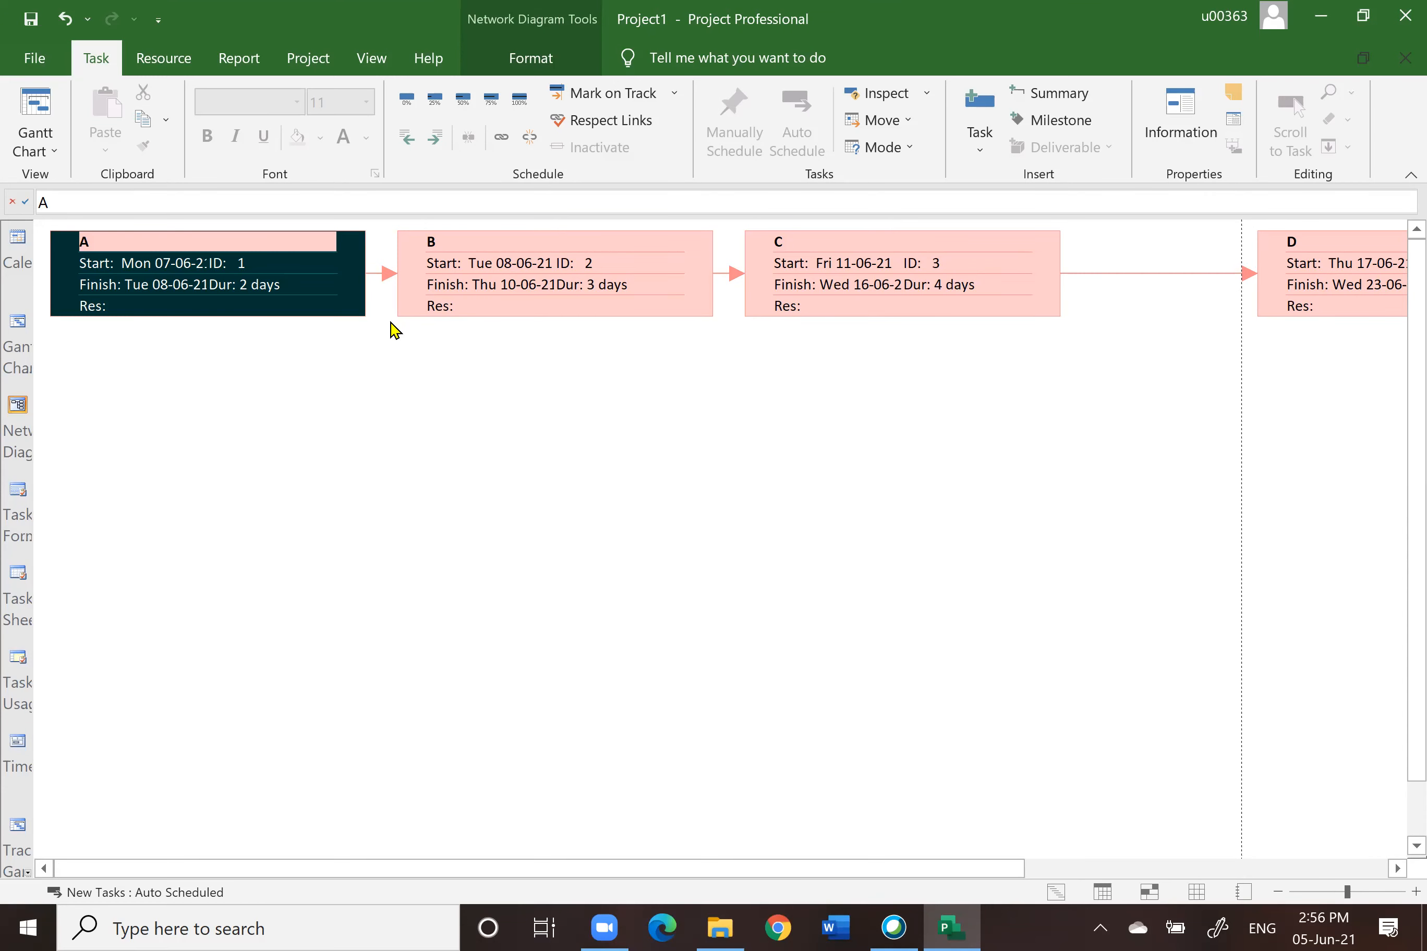
double_click(375, 267)
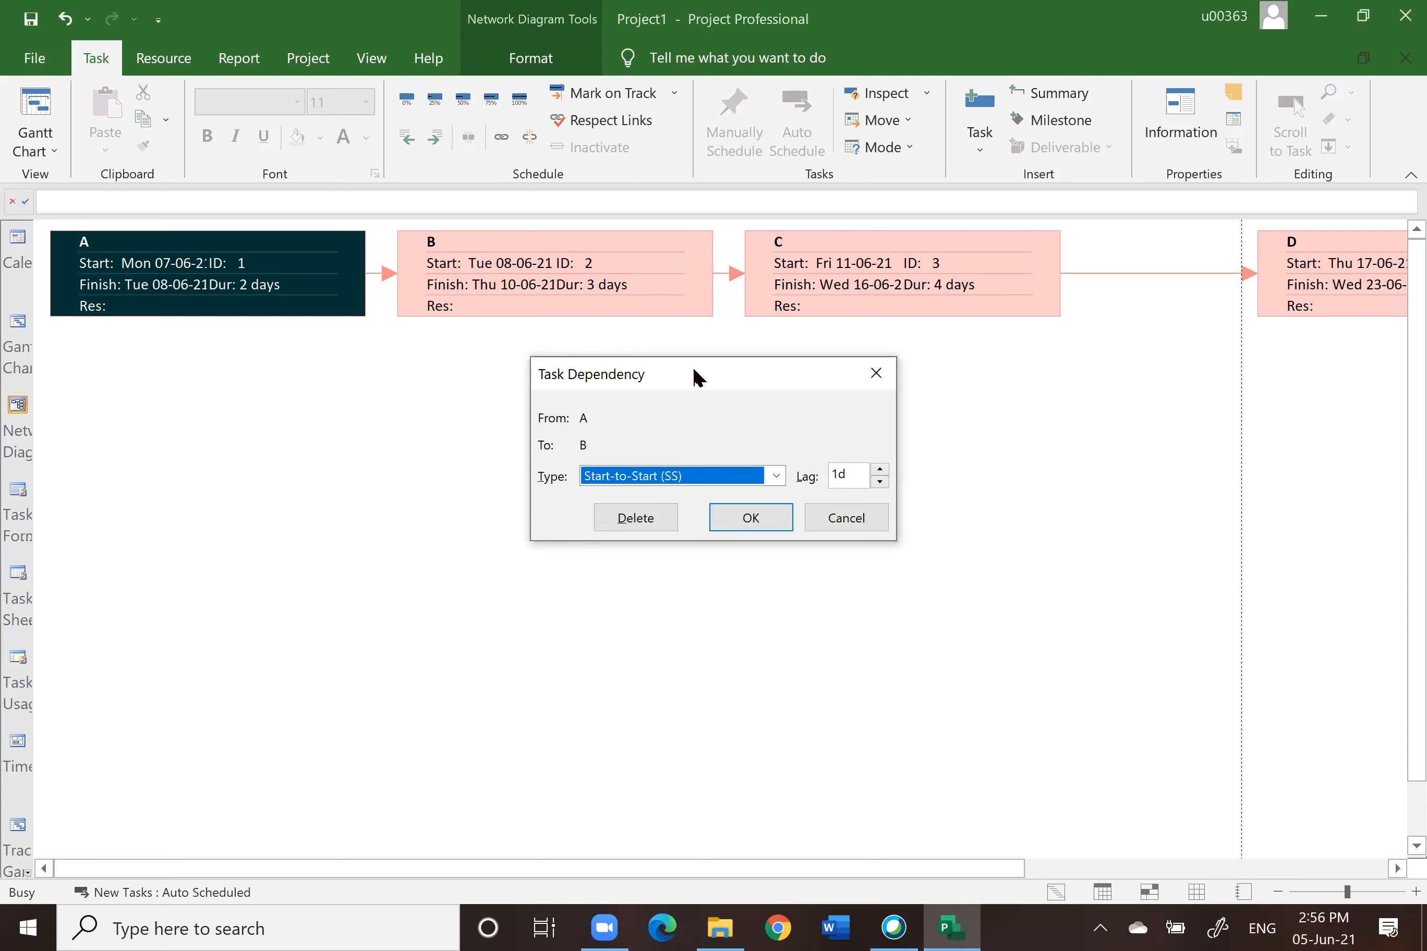
left_click_drag(692, 375, 595, 321)
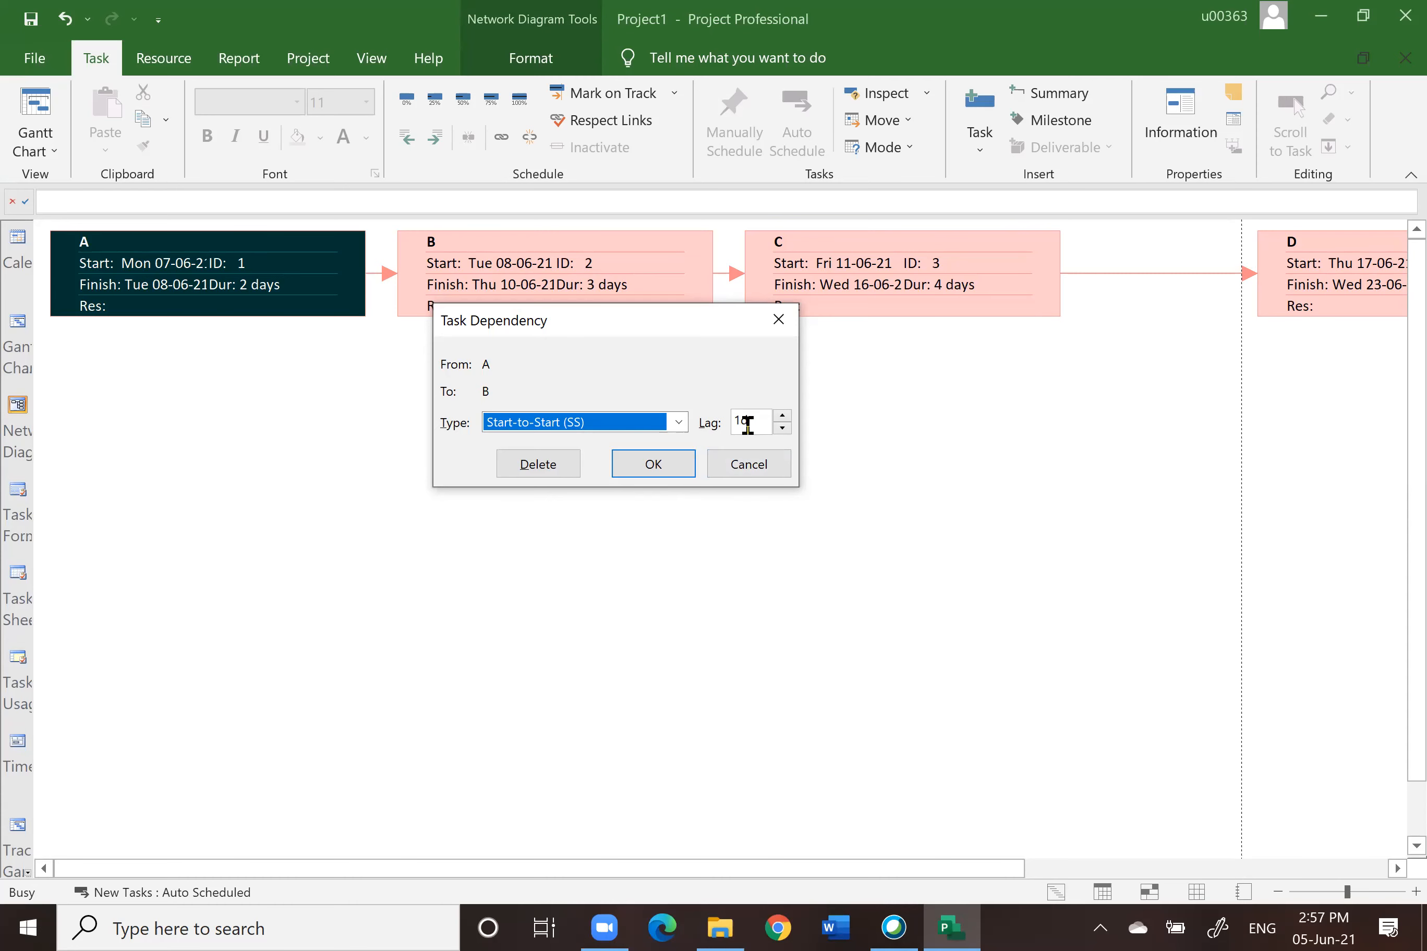
left_click(652, 465)
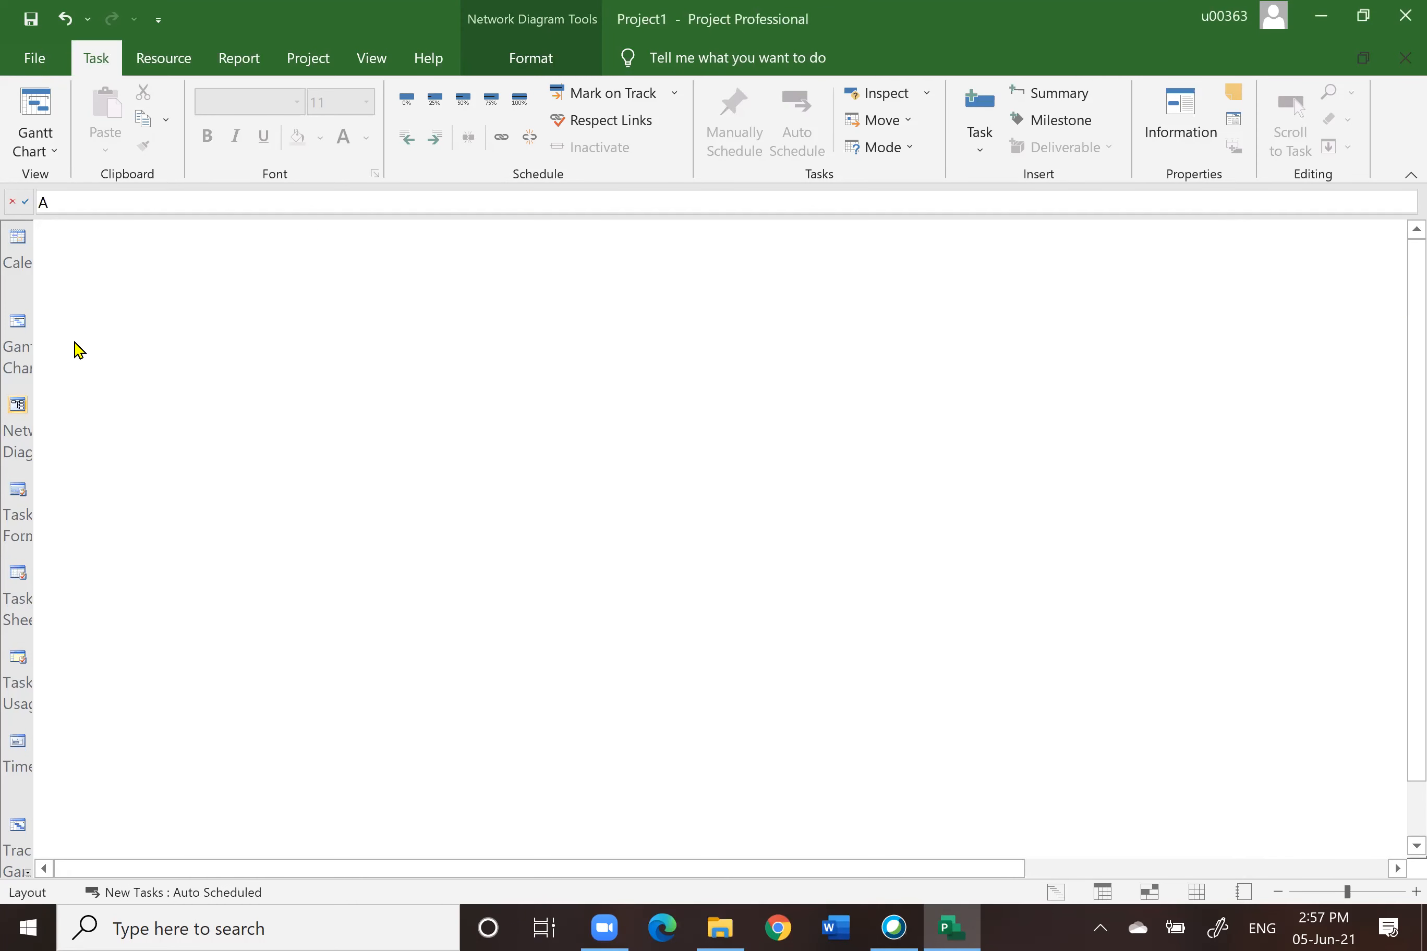
Step: In Gantt Chart view, widen the table and set task B's predecessor to plain 1
left_click(19, 326)
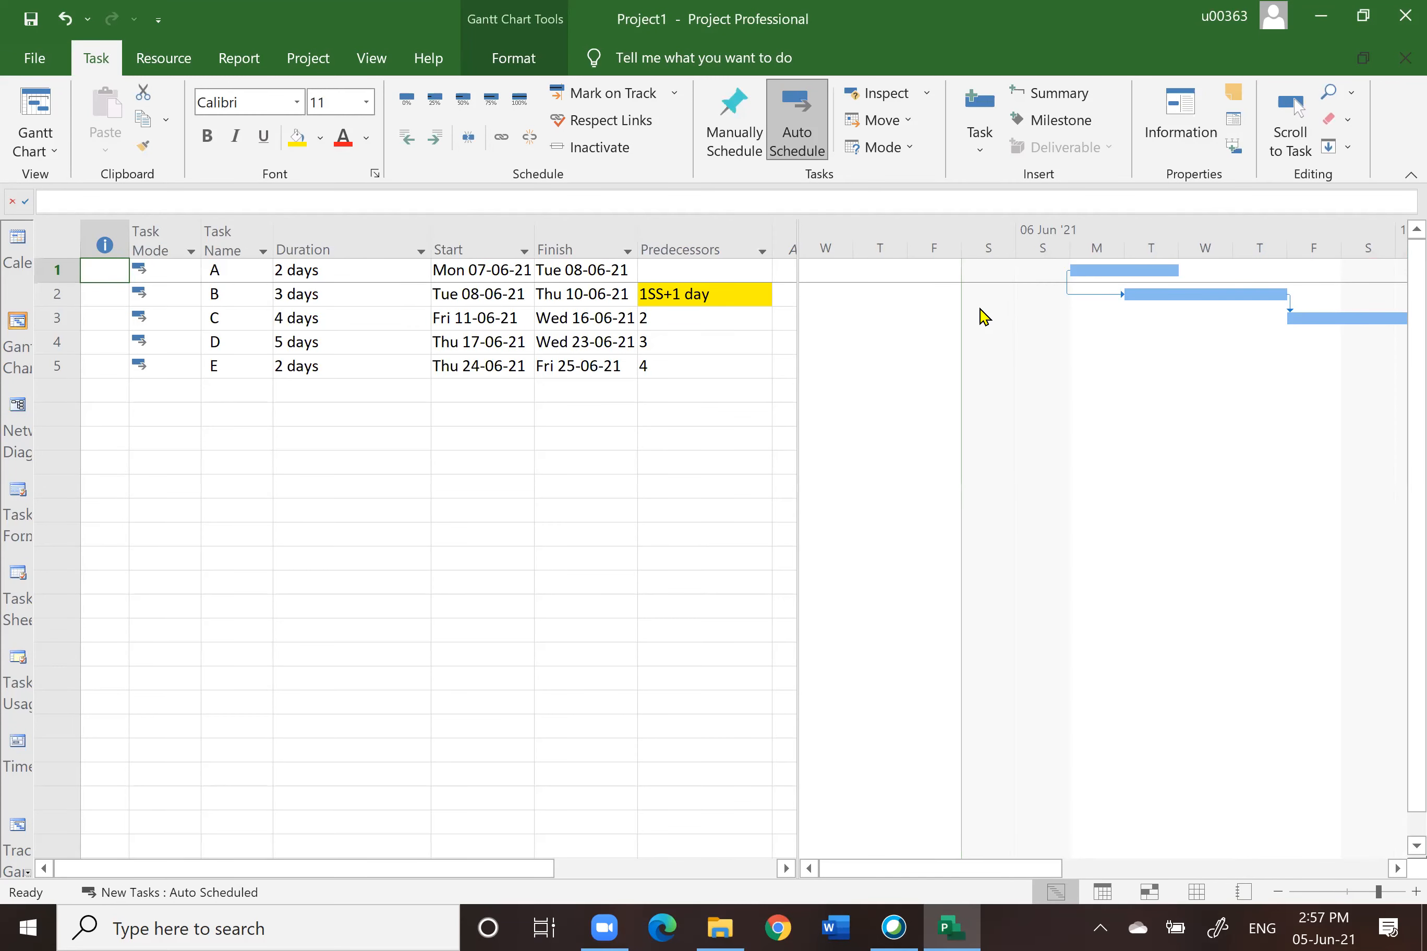
left_click(775, 461)
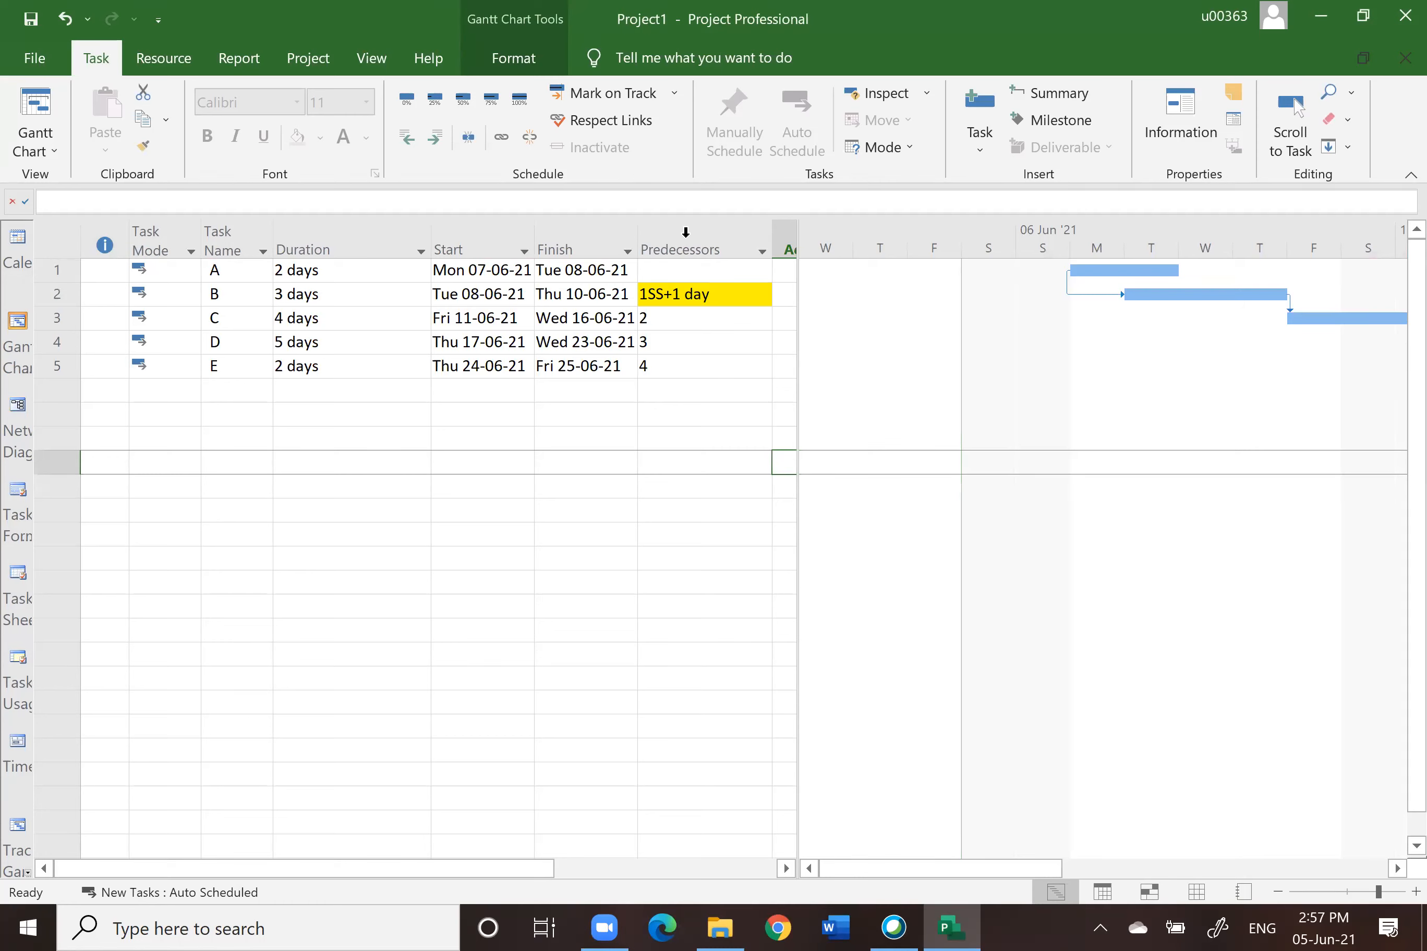
left_click(665, 238)
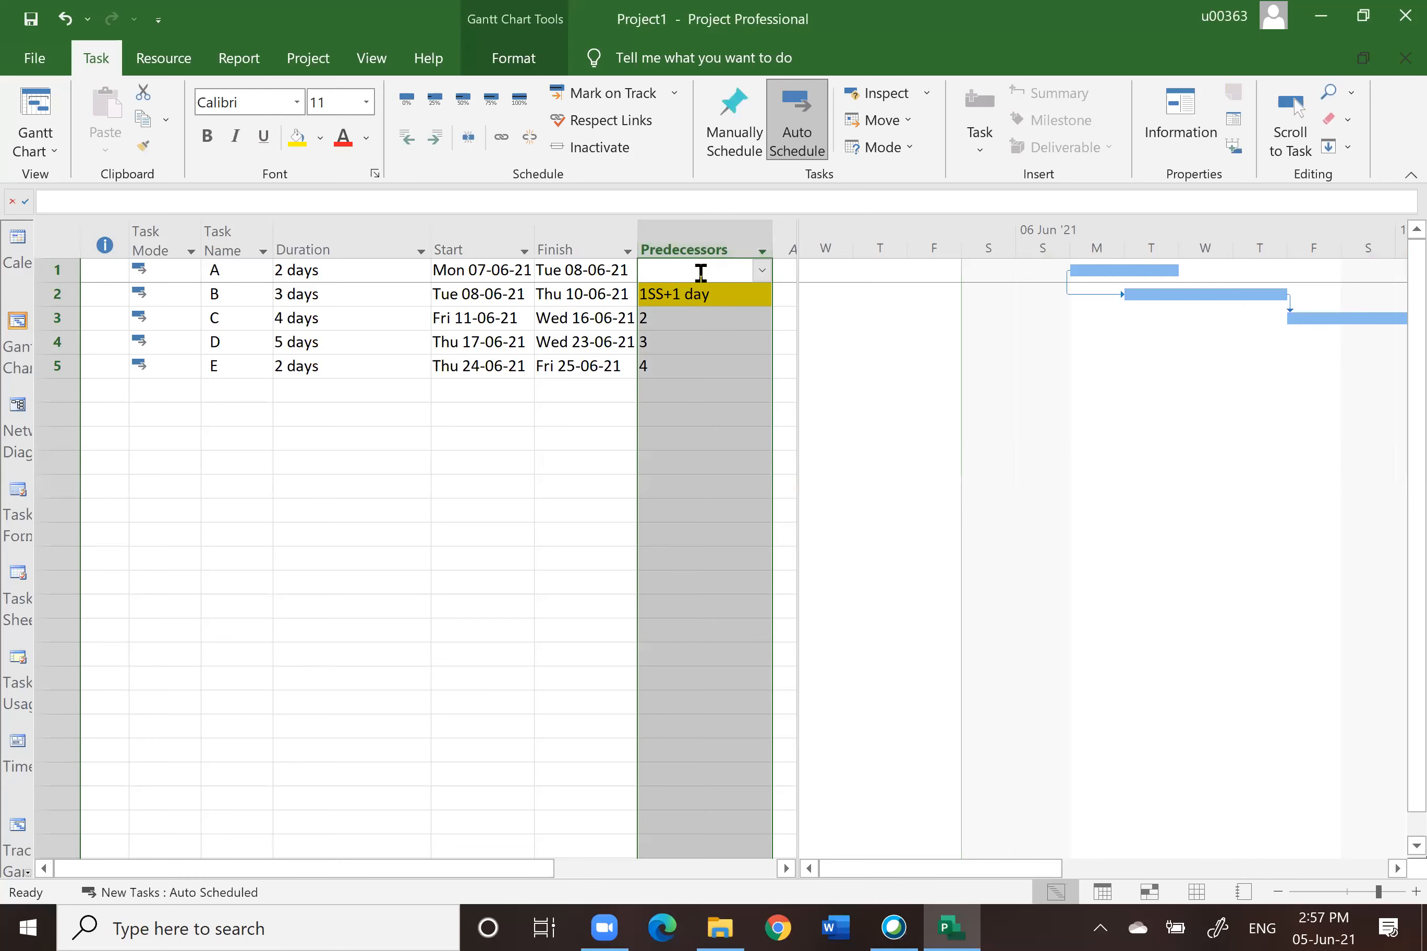
left_click_drag(799, 417, 1129, 344)
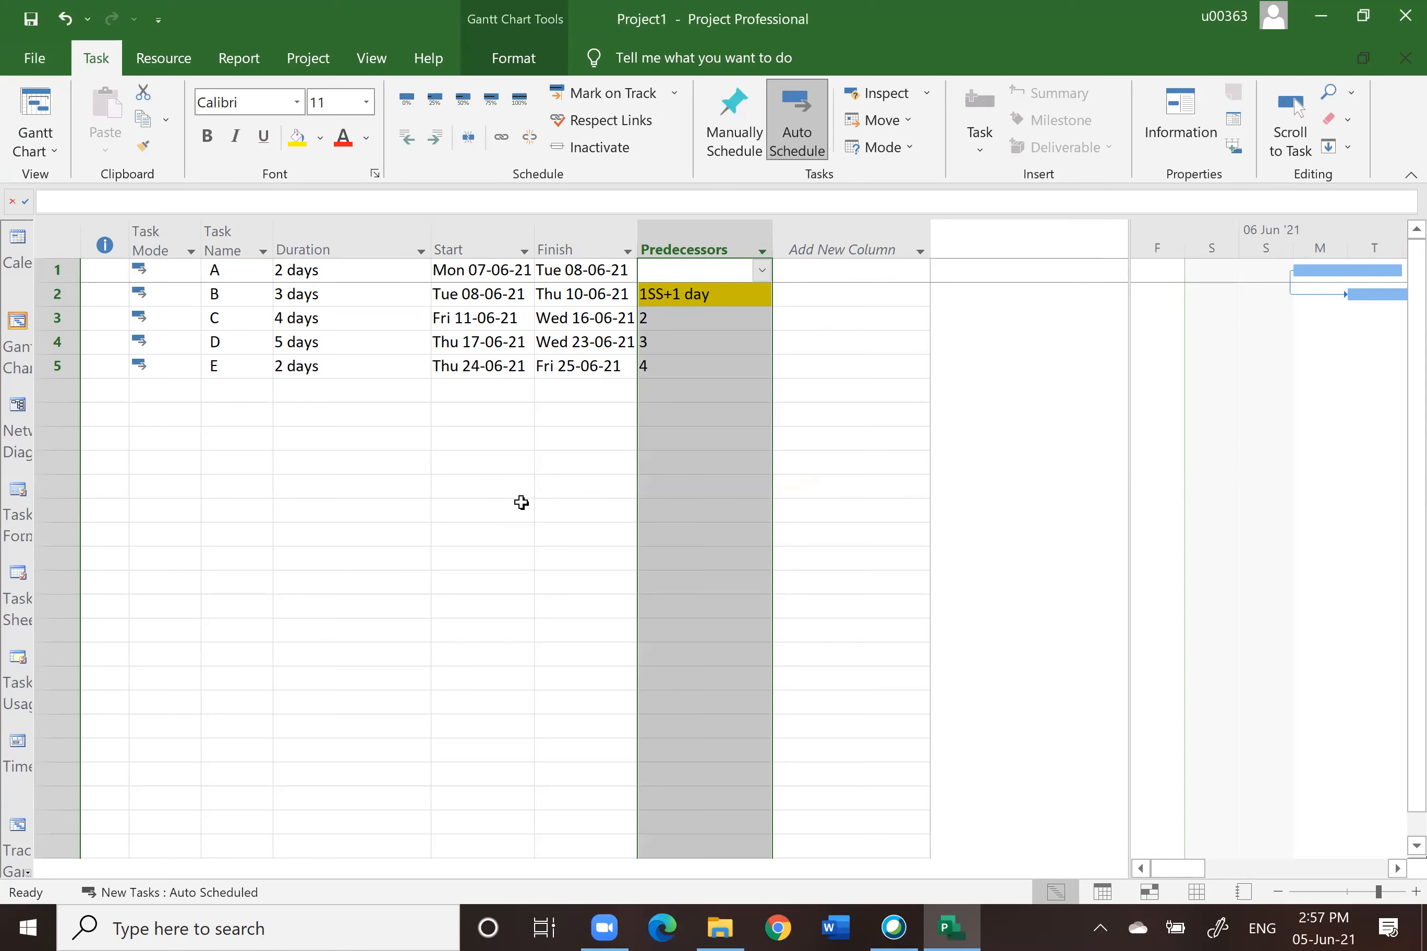
left_click(671, 295)
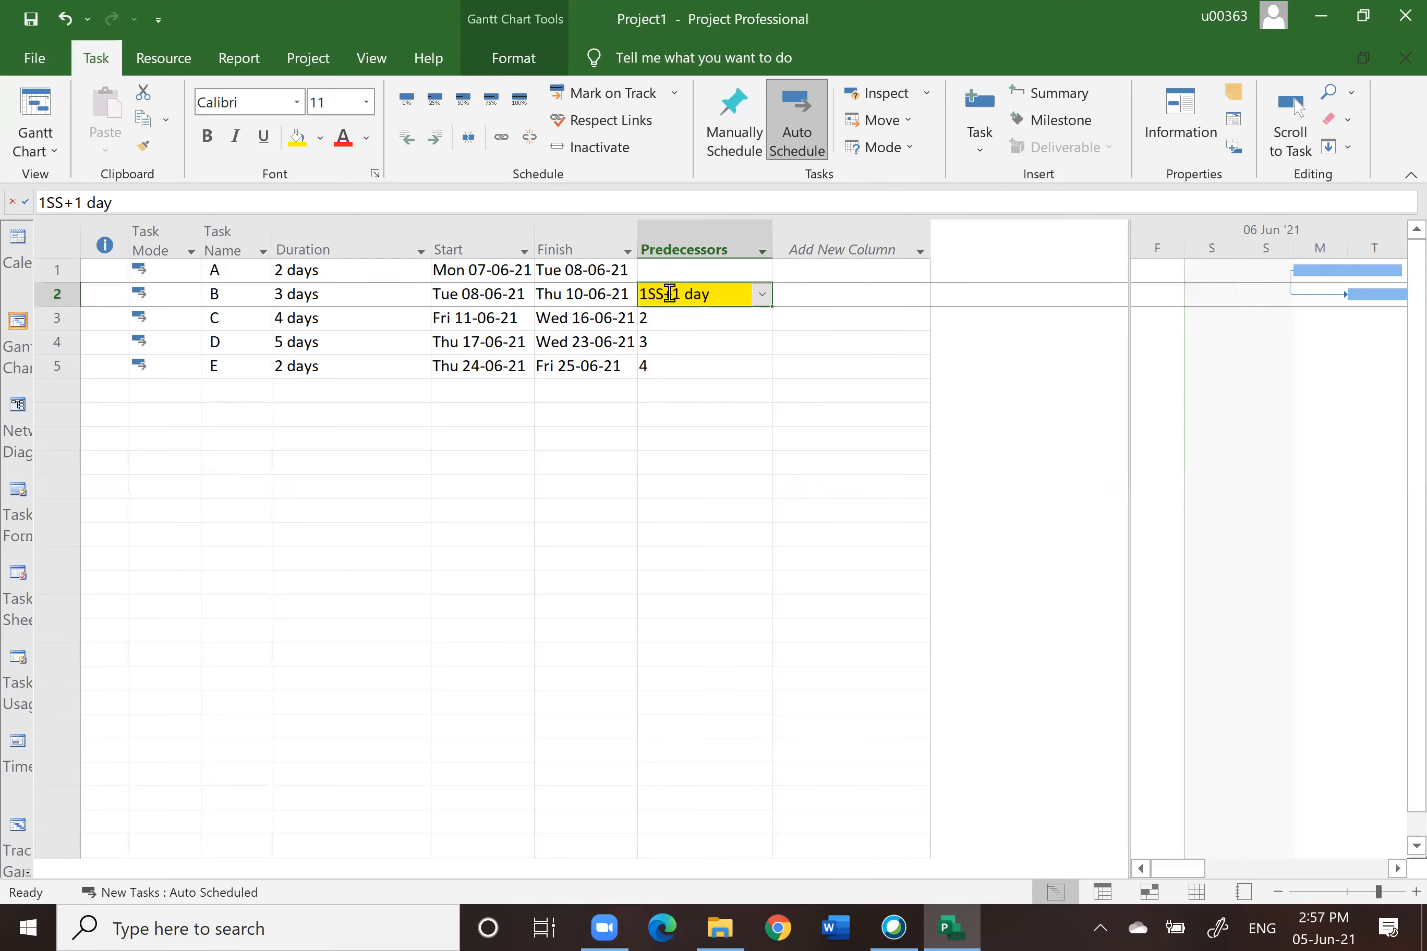
type("1")
key("Return")
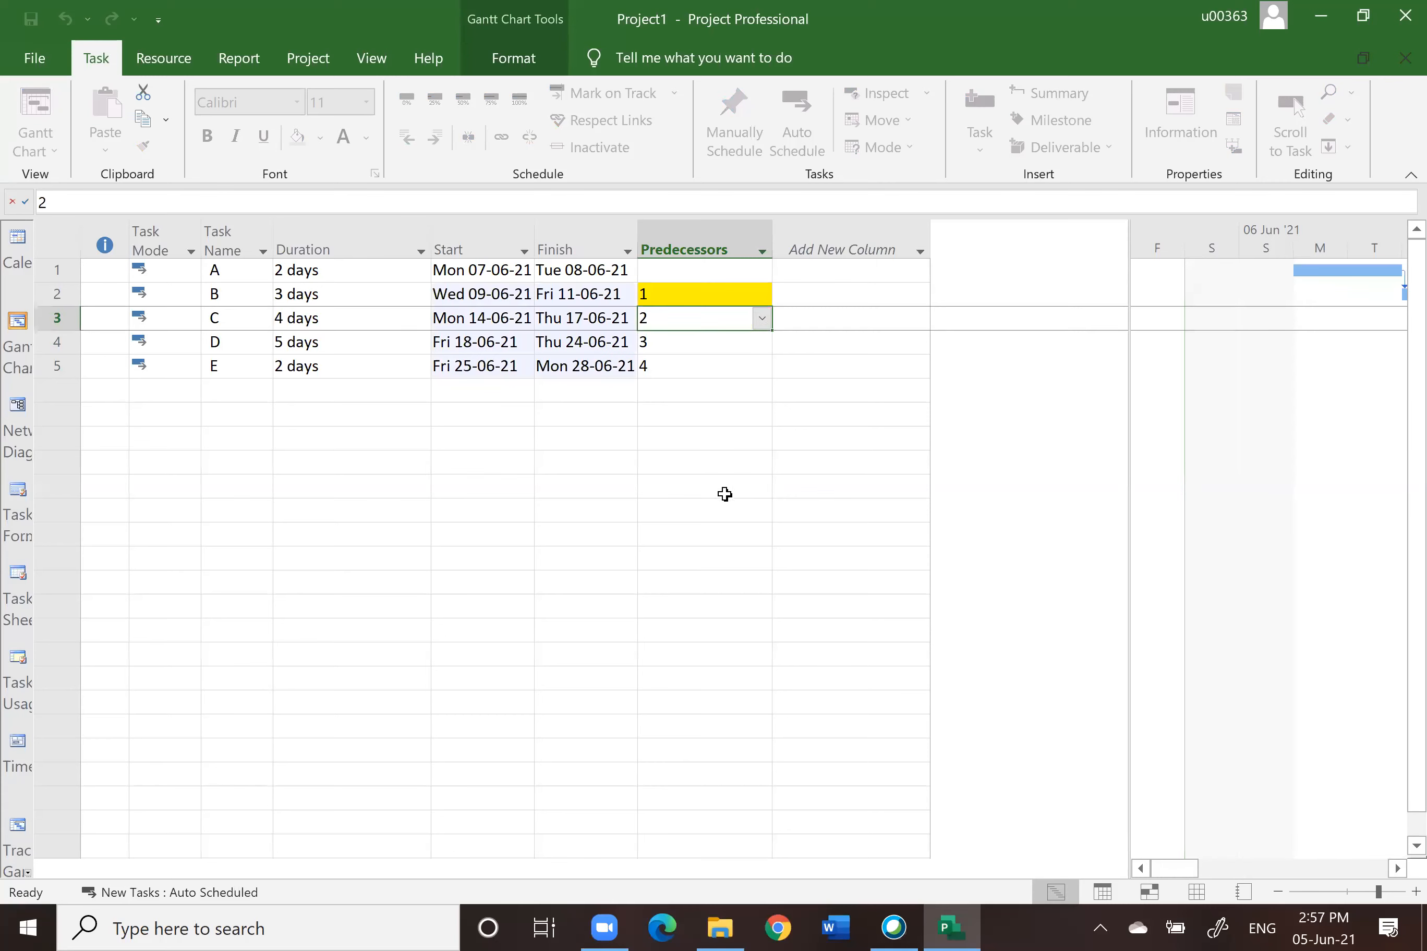
Step: Insert a WBS column before Duration and narrow it
left_click(725, 494)
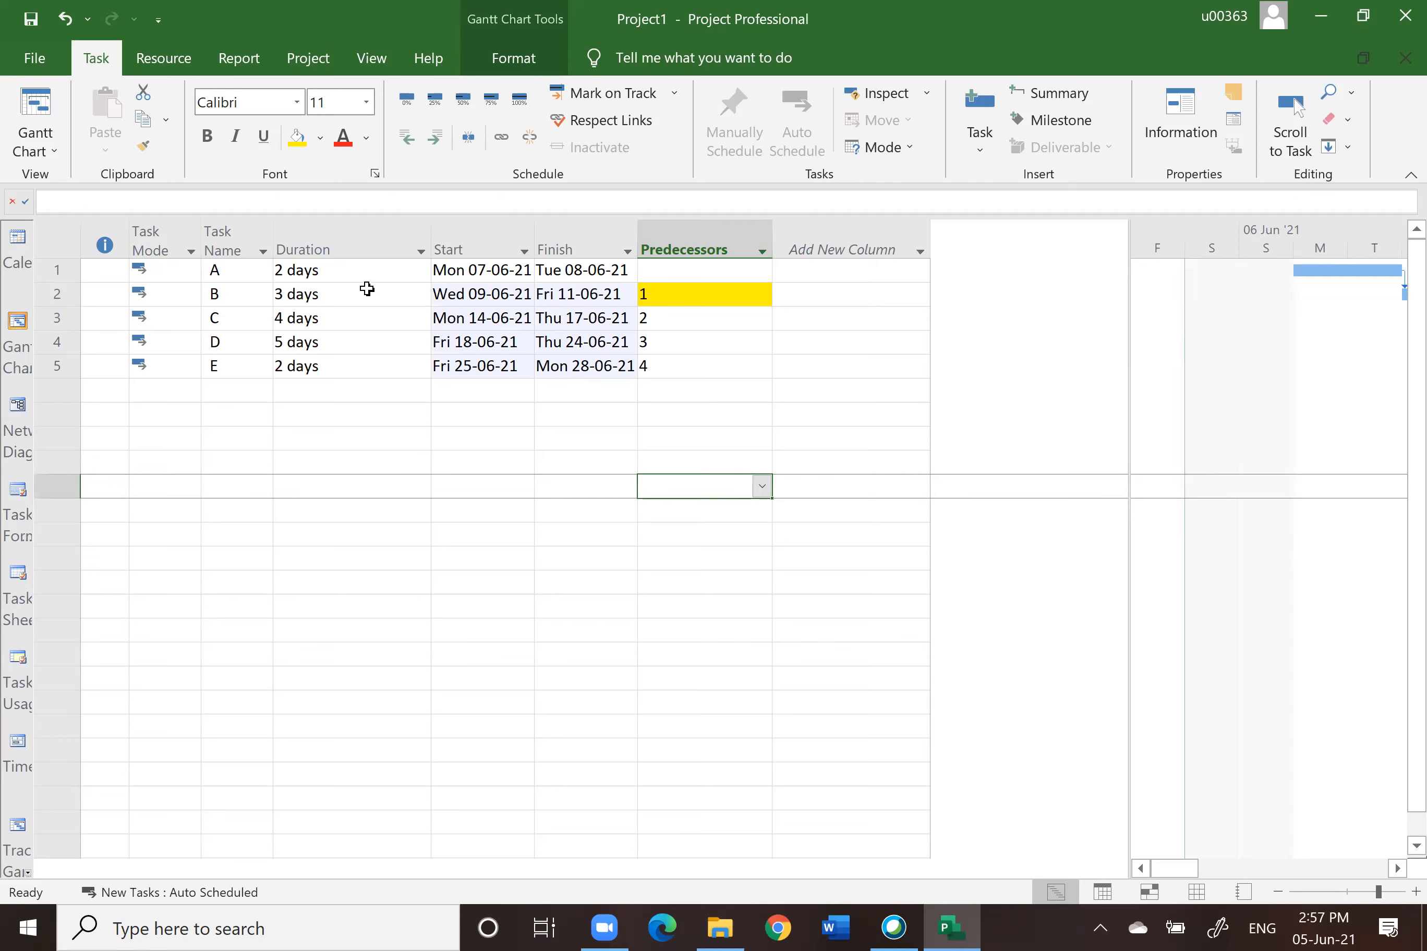
left_click(291, 242)
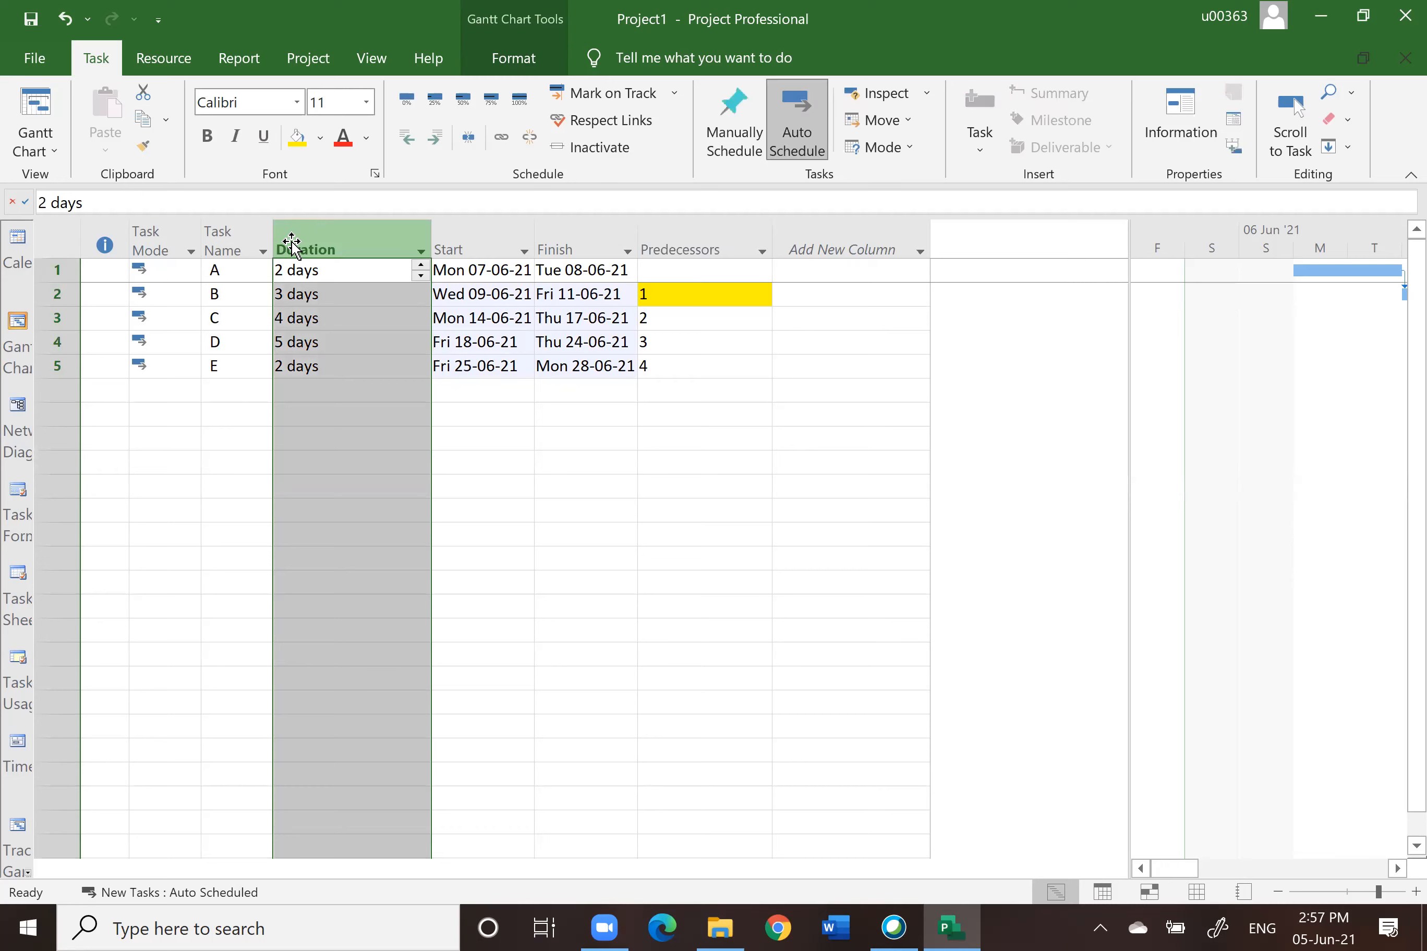
right_click(291, 244)
left_click(359, 407)
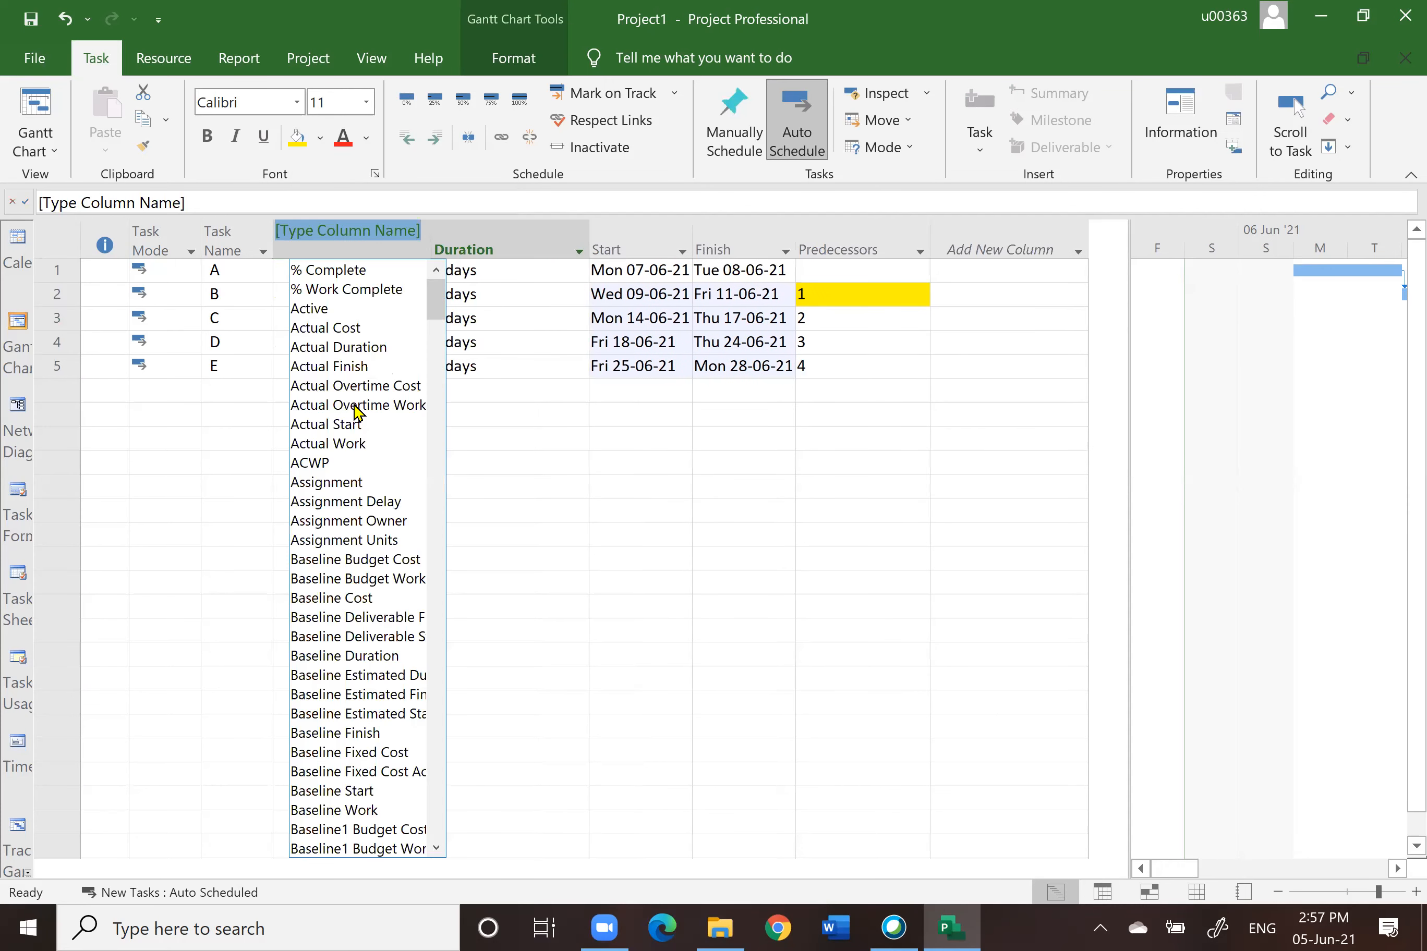
type("W")
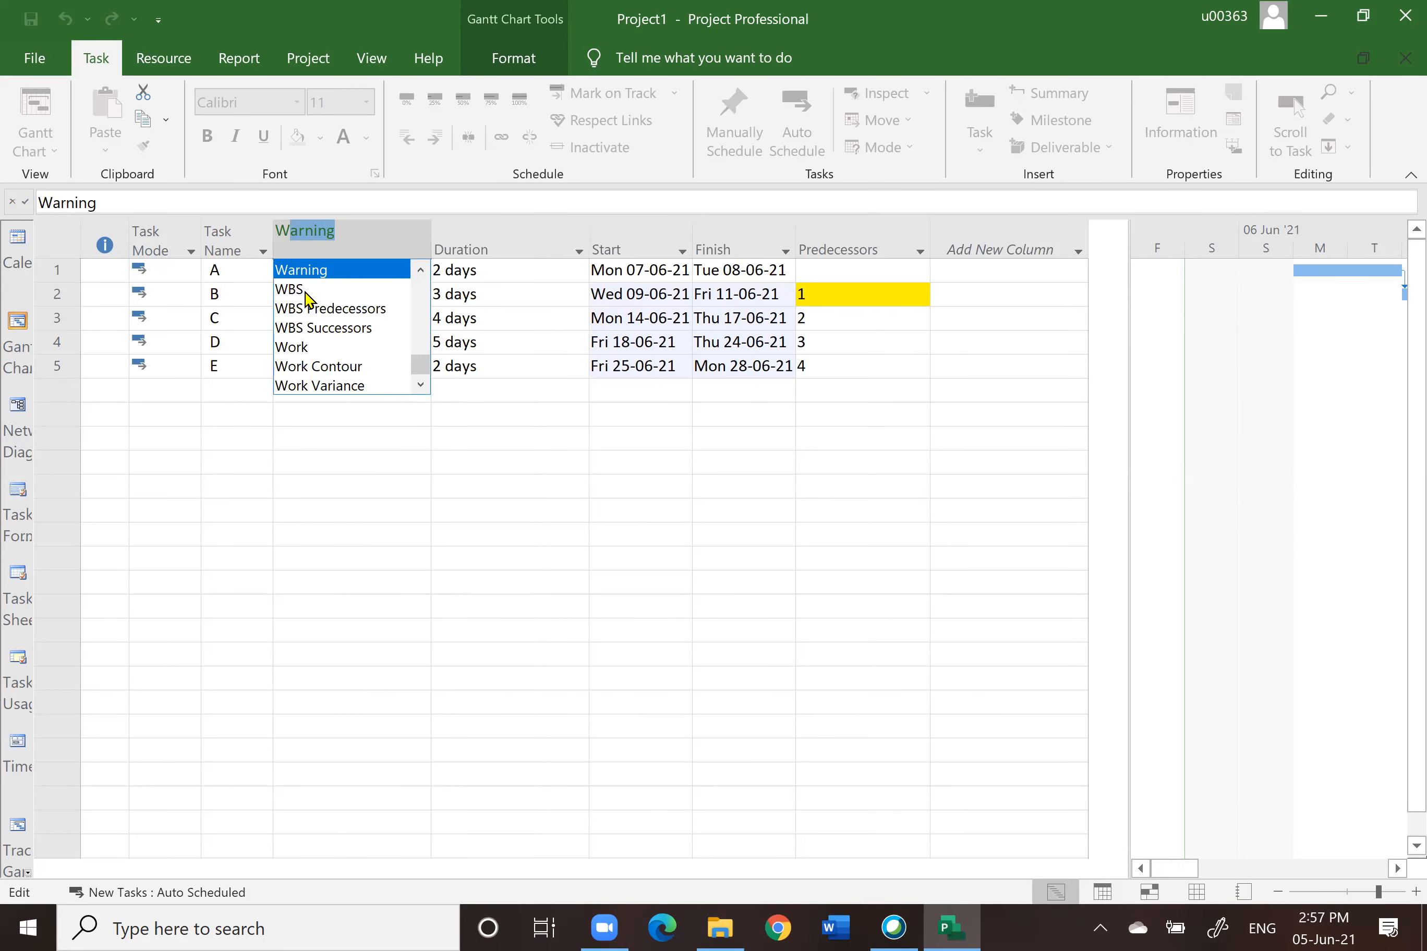
left_click(305, 291)
left_click(354, 508)
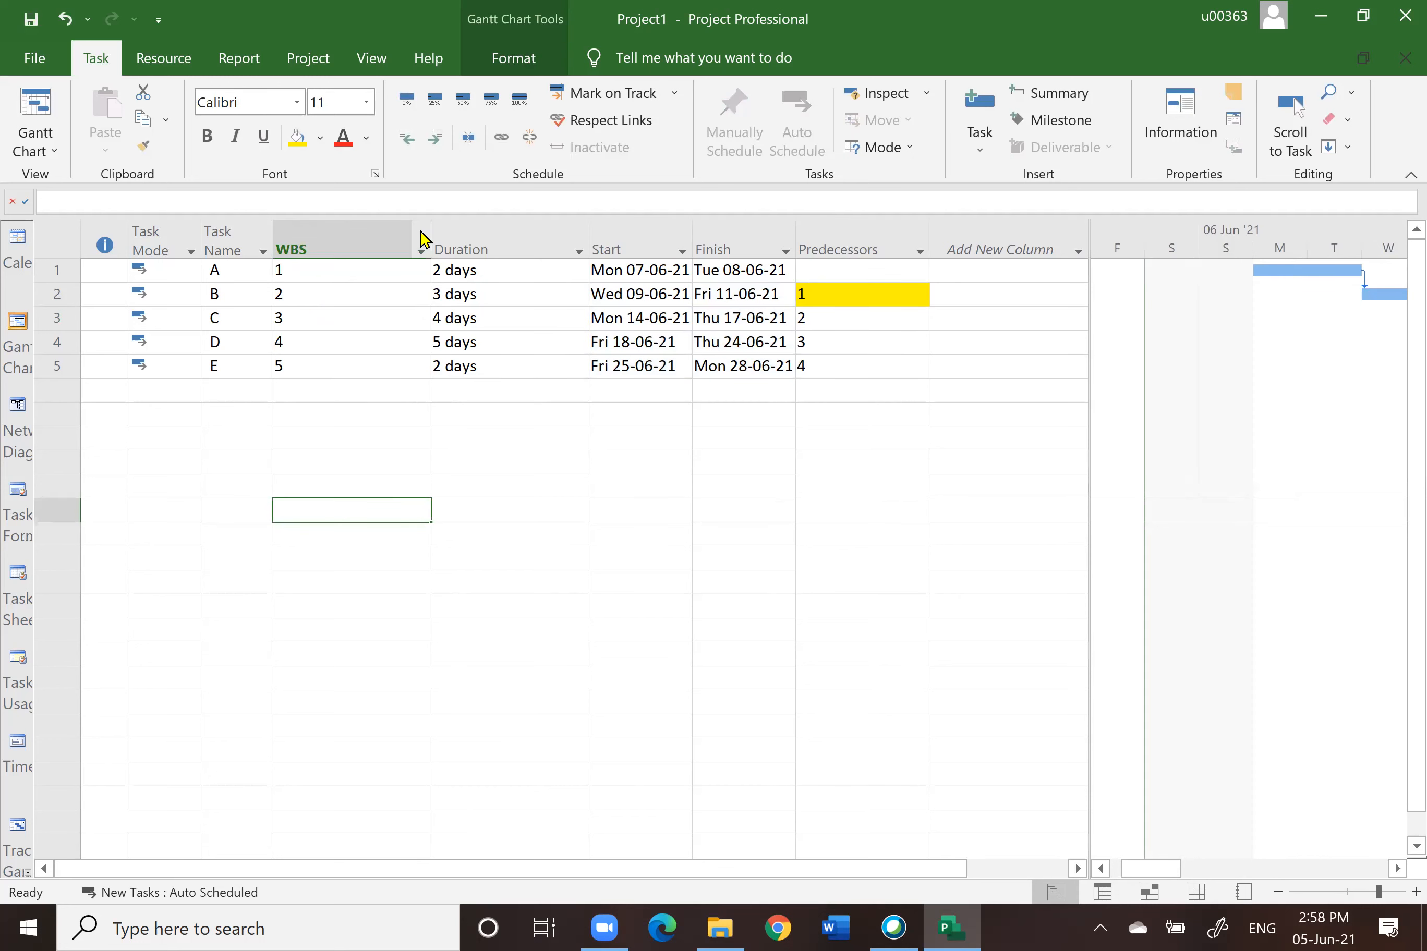
left_click_drag(430, 227, 330, 232)
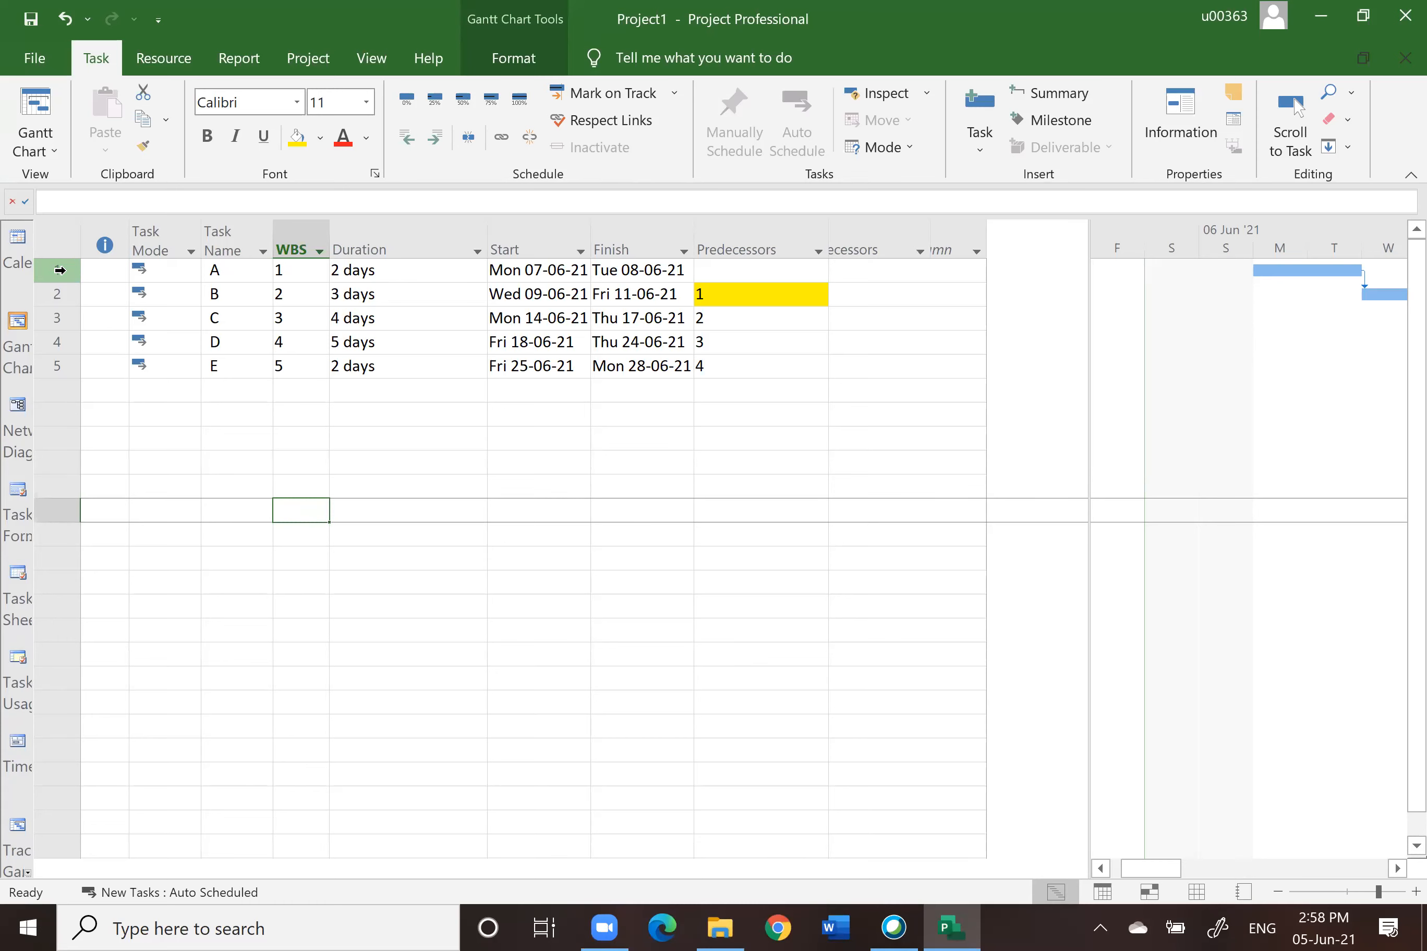
Step: Insert a new task above task A and name it ZON 1
left_click(60, 270)
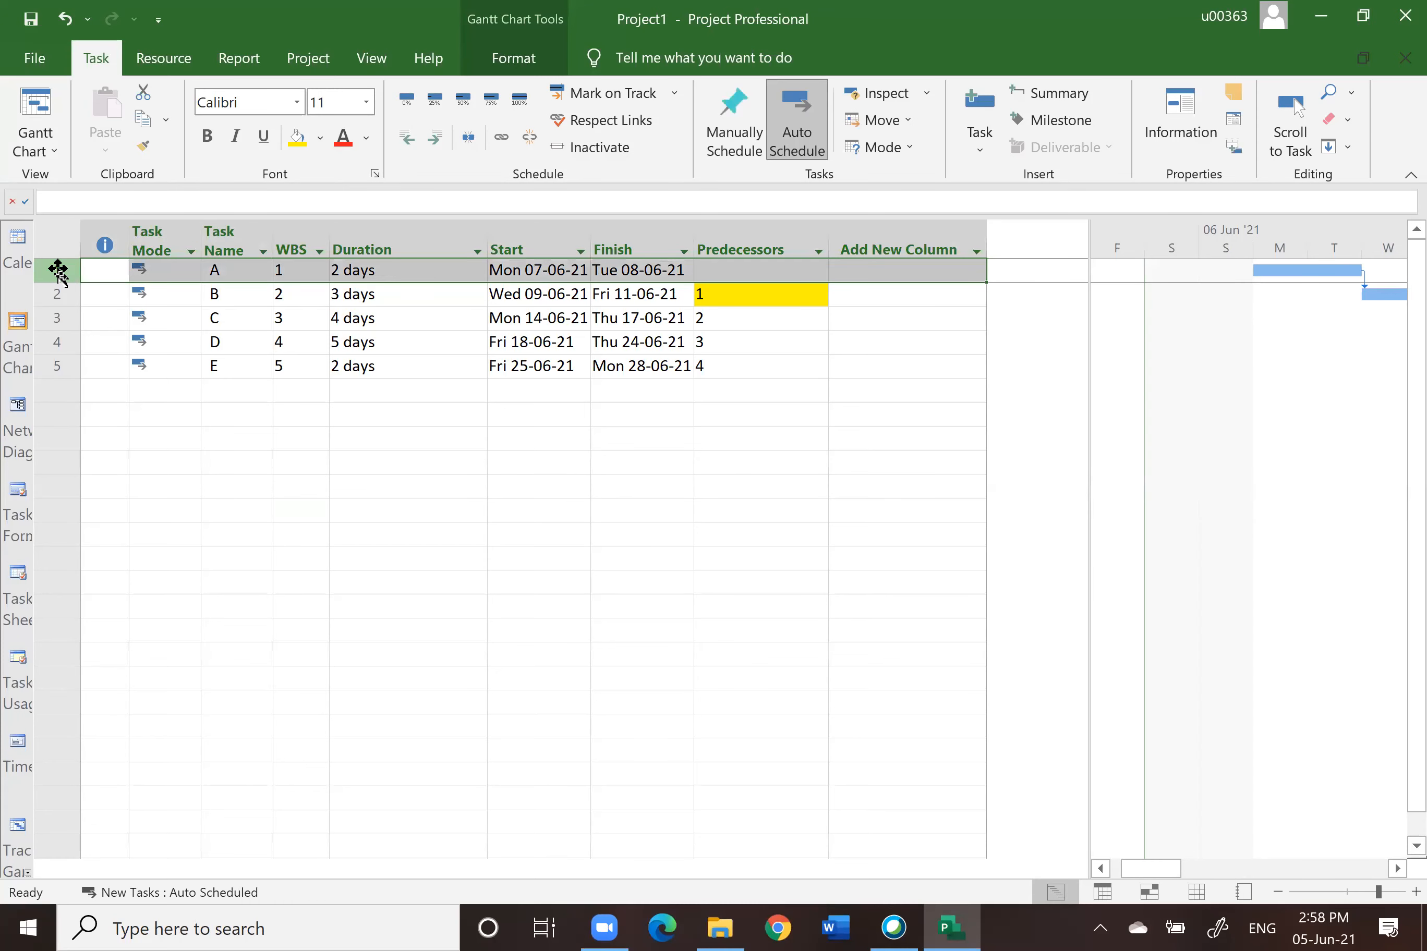
right_click(60, 276)
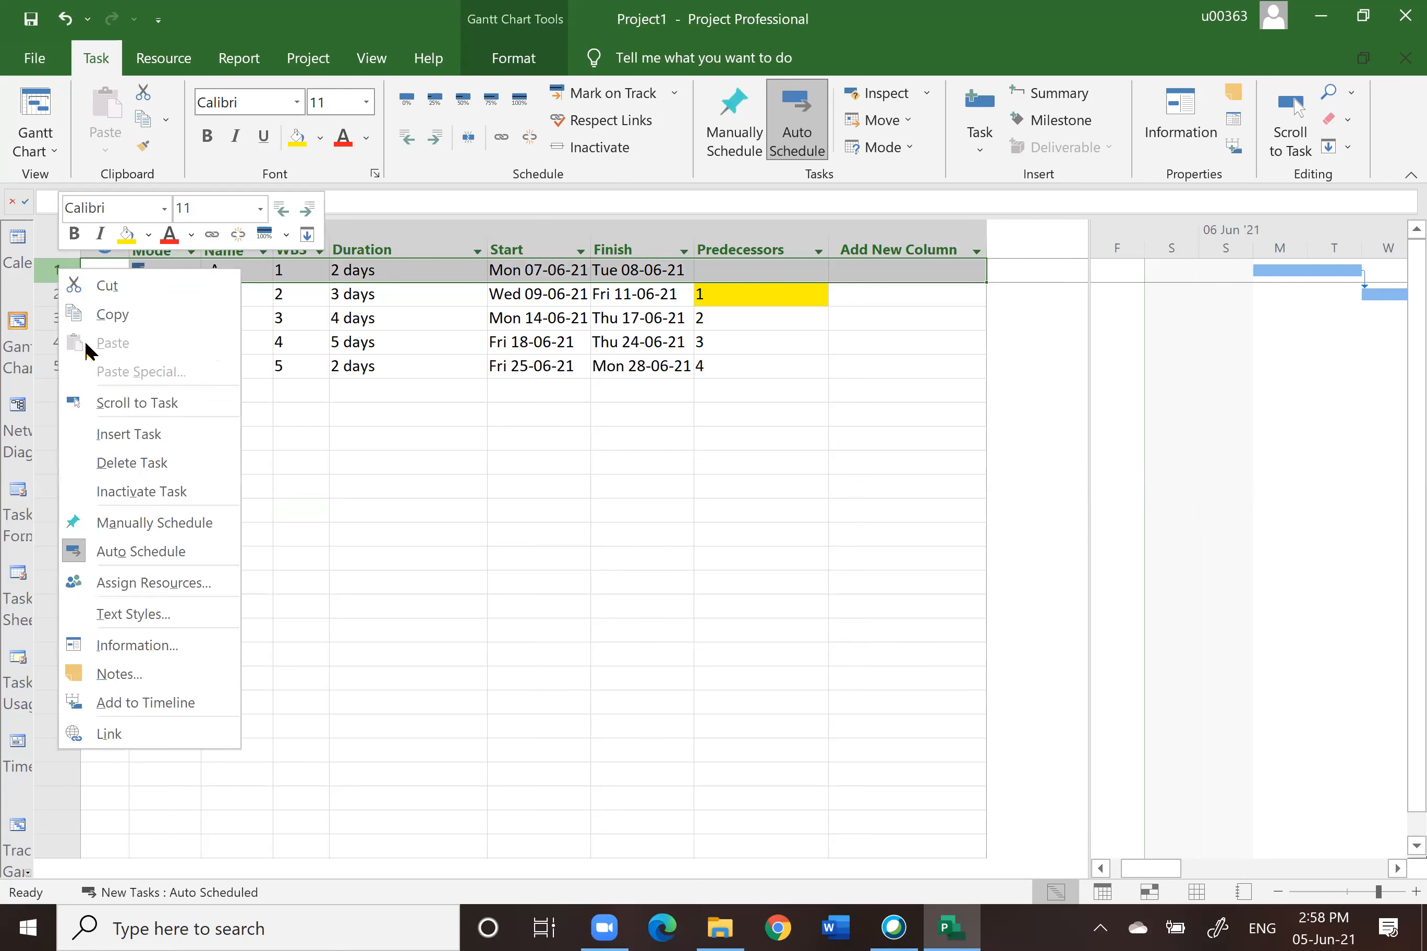
left_click(128, 436)
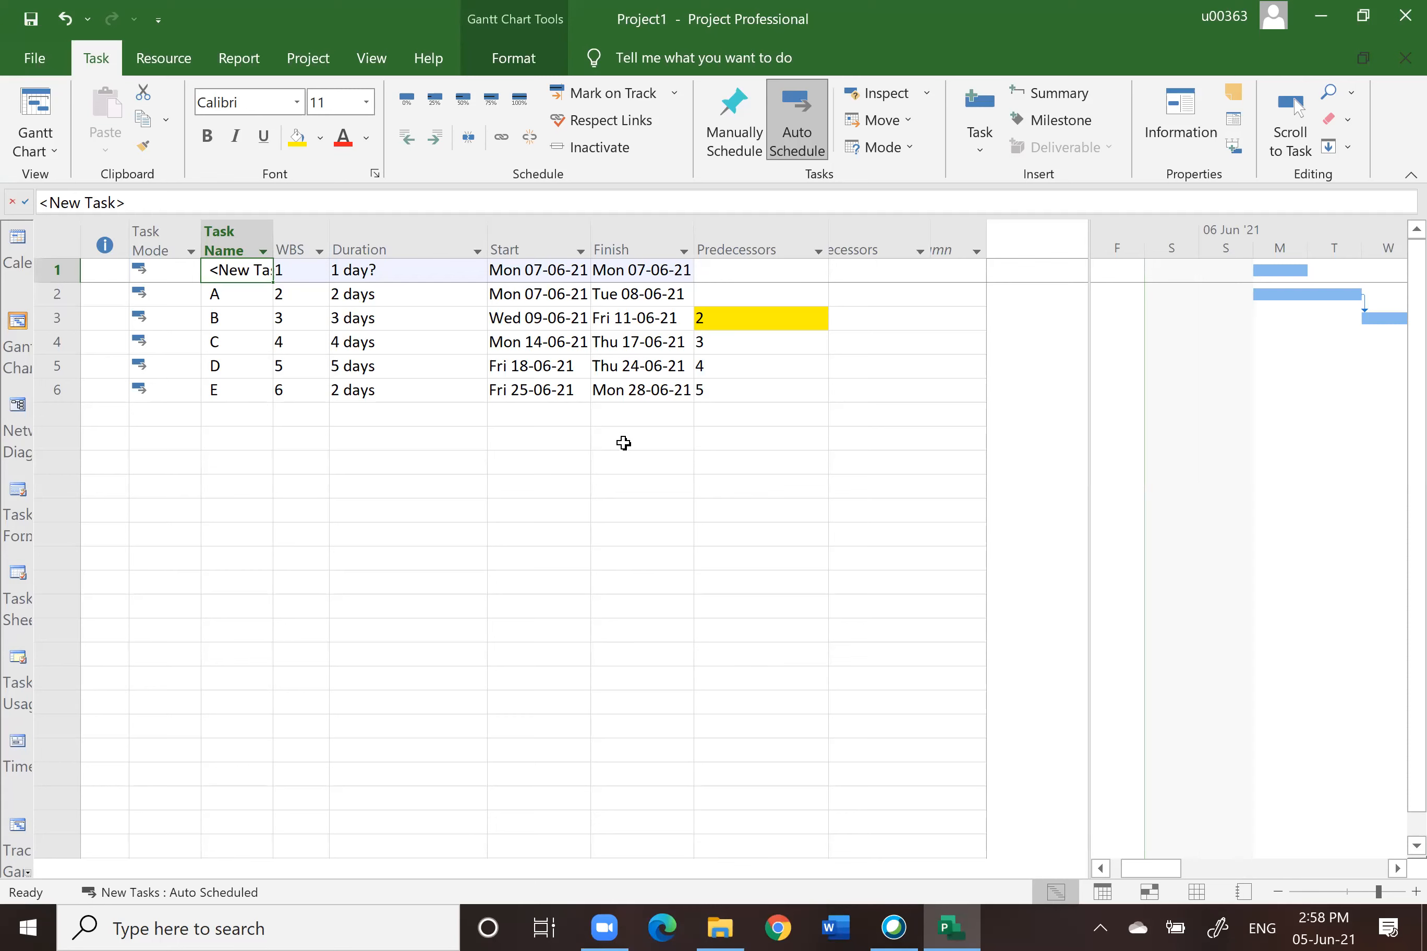
type("ZON A")
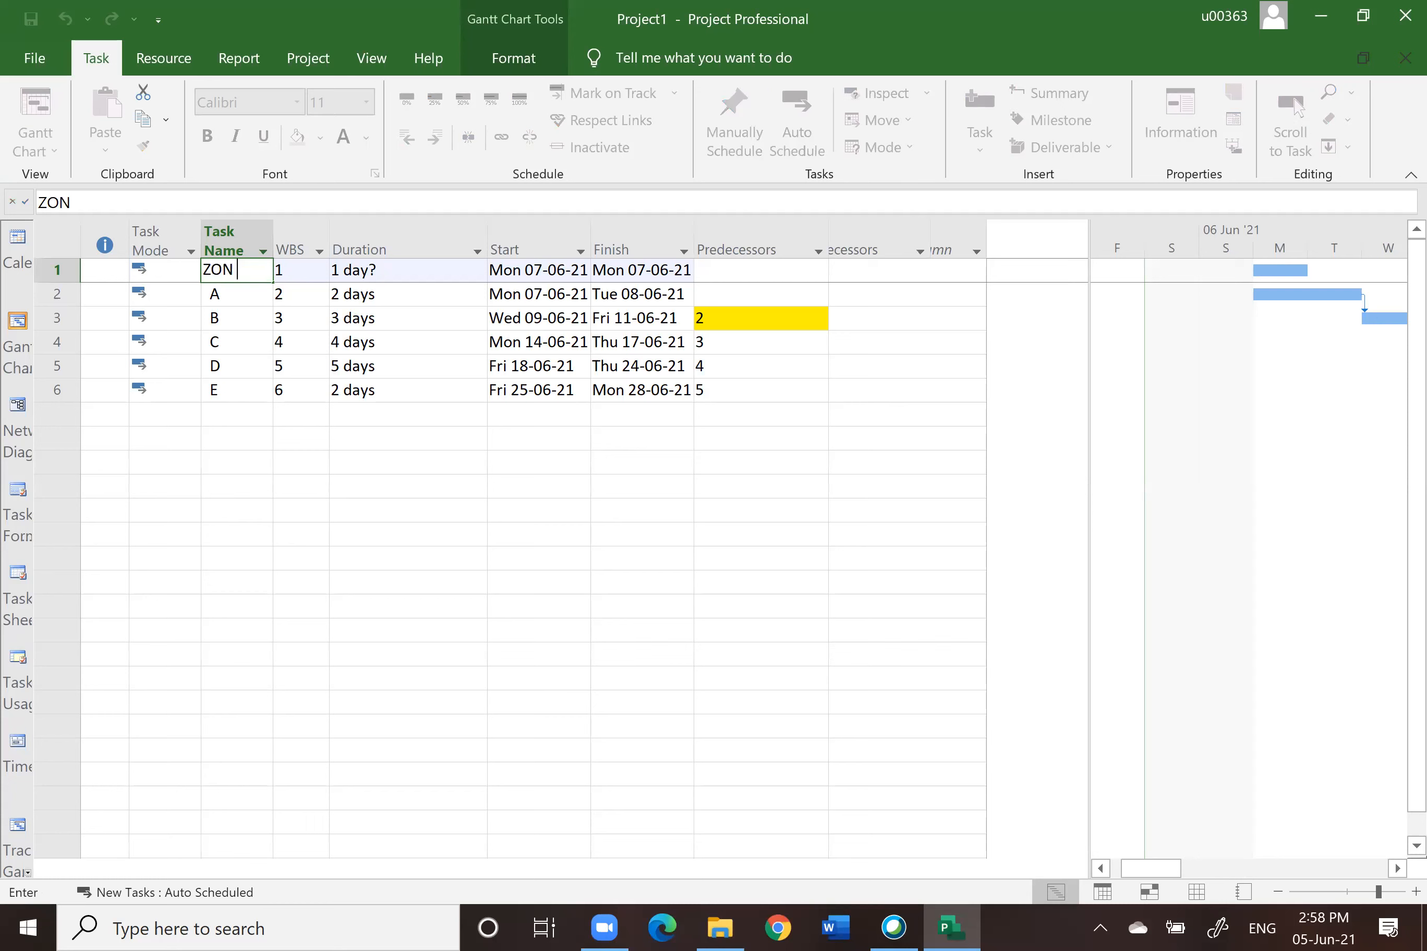
key("BackSpace")
type("1")
key("Return")
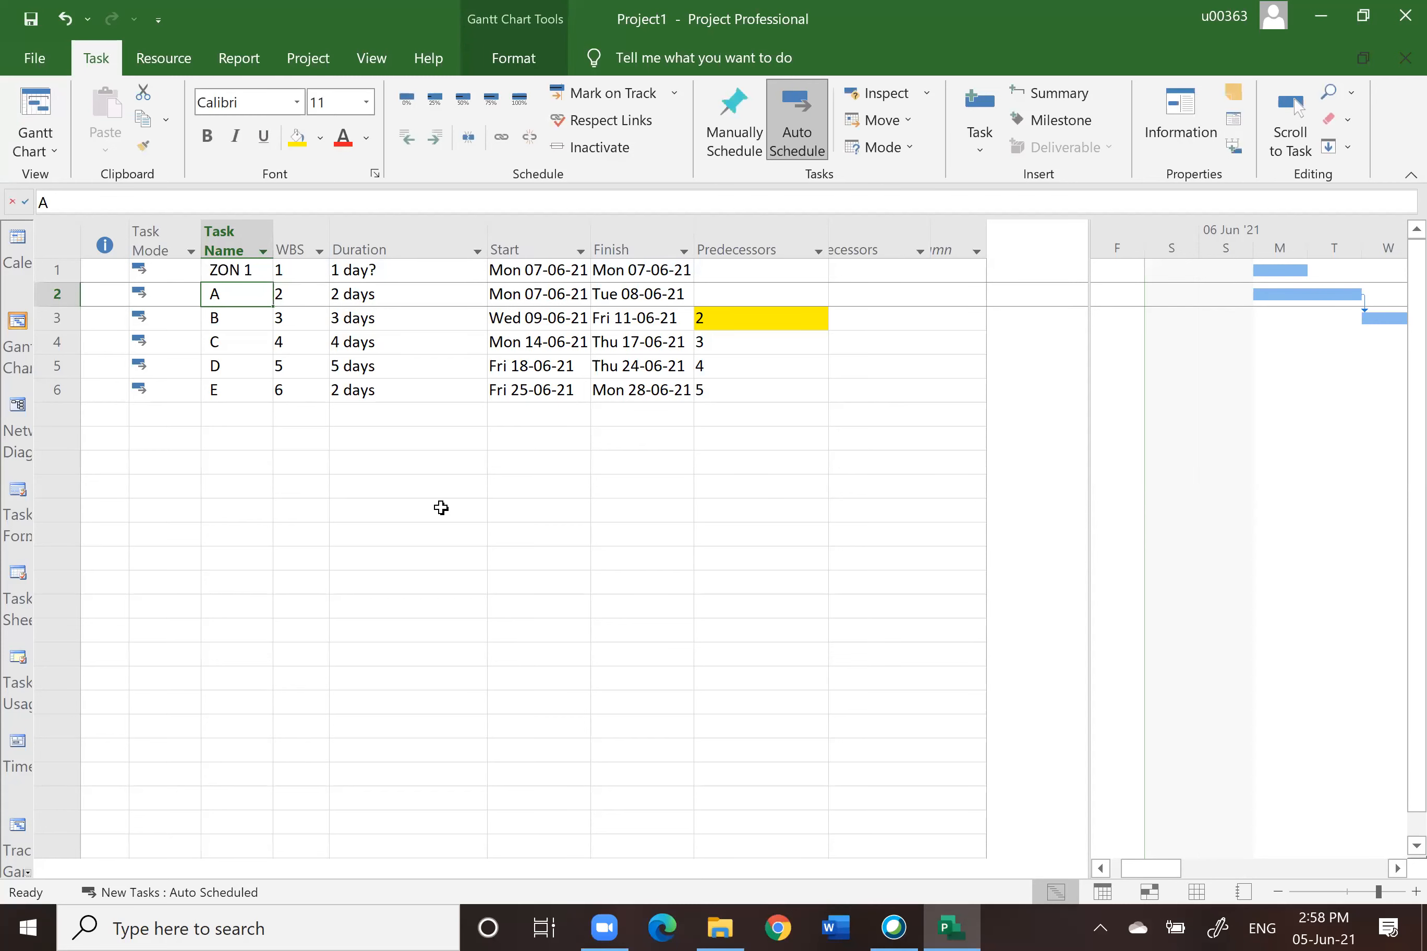
Step: Insert a new task above task C and name it ZON 2
left_click(63, 344)
right_click(63, 343)
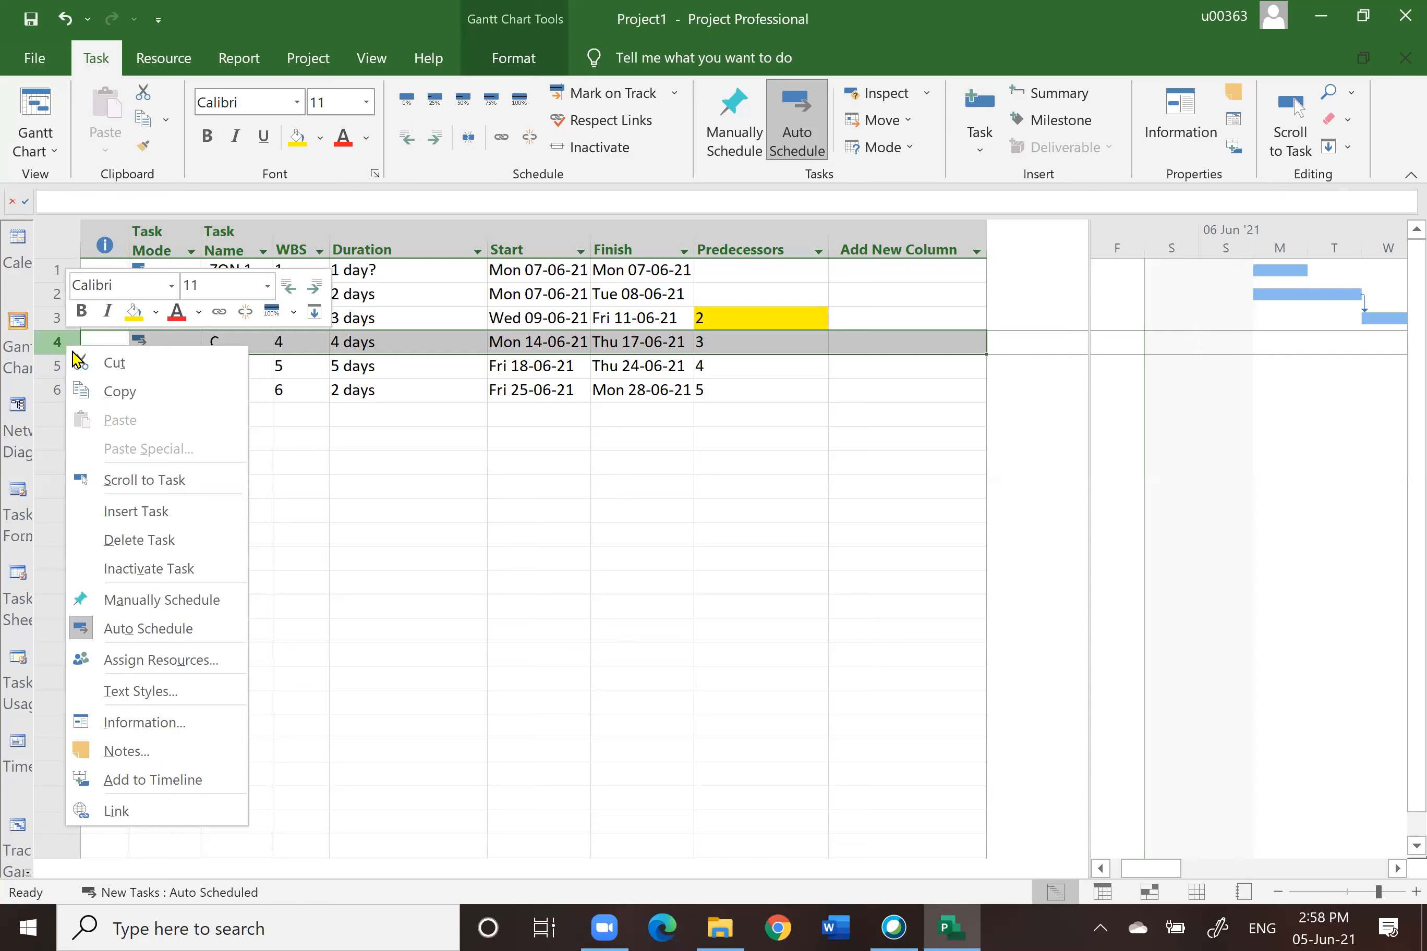
key("Escape")
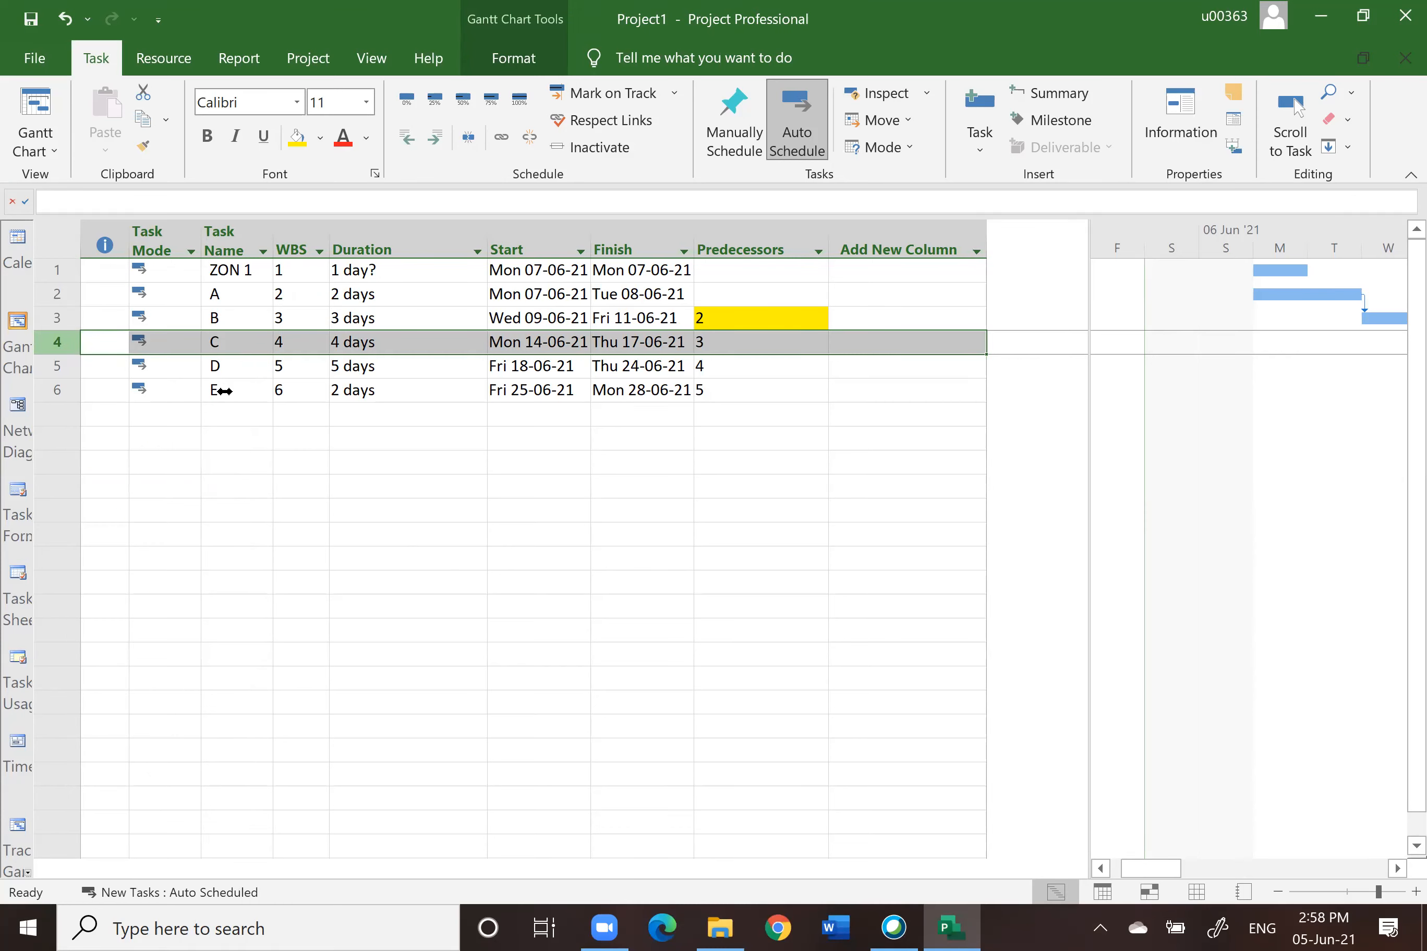
right_click(61, 348)
left_click(117, 504)
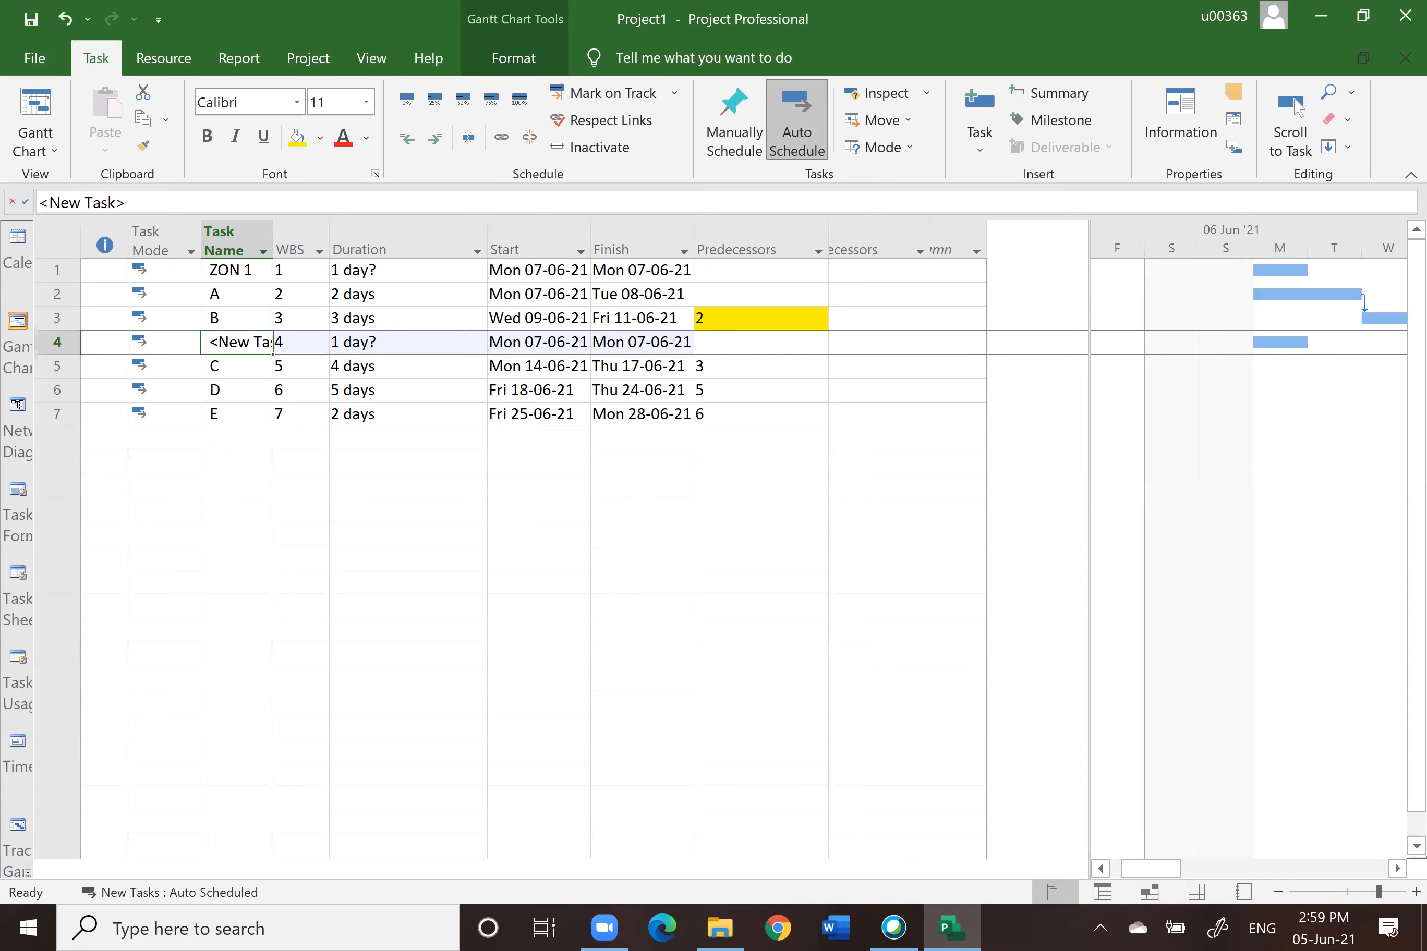
type("ZON 2")
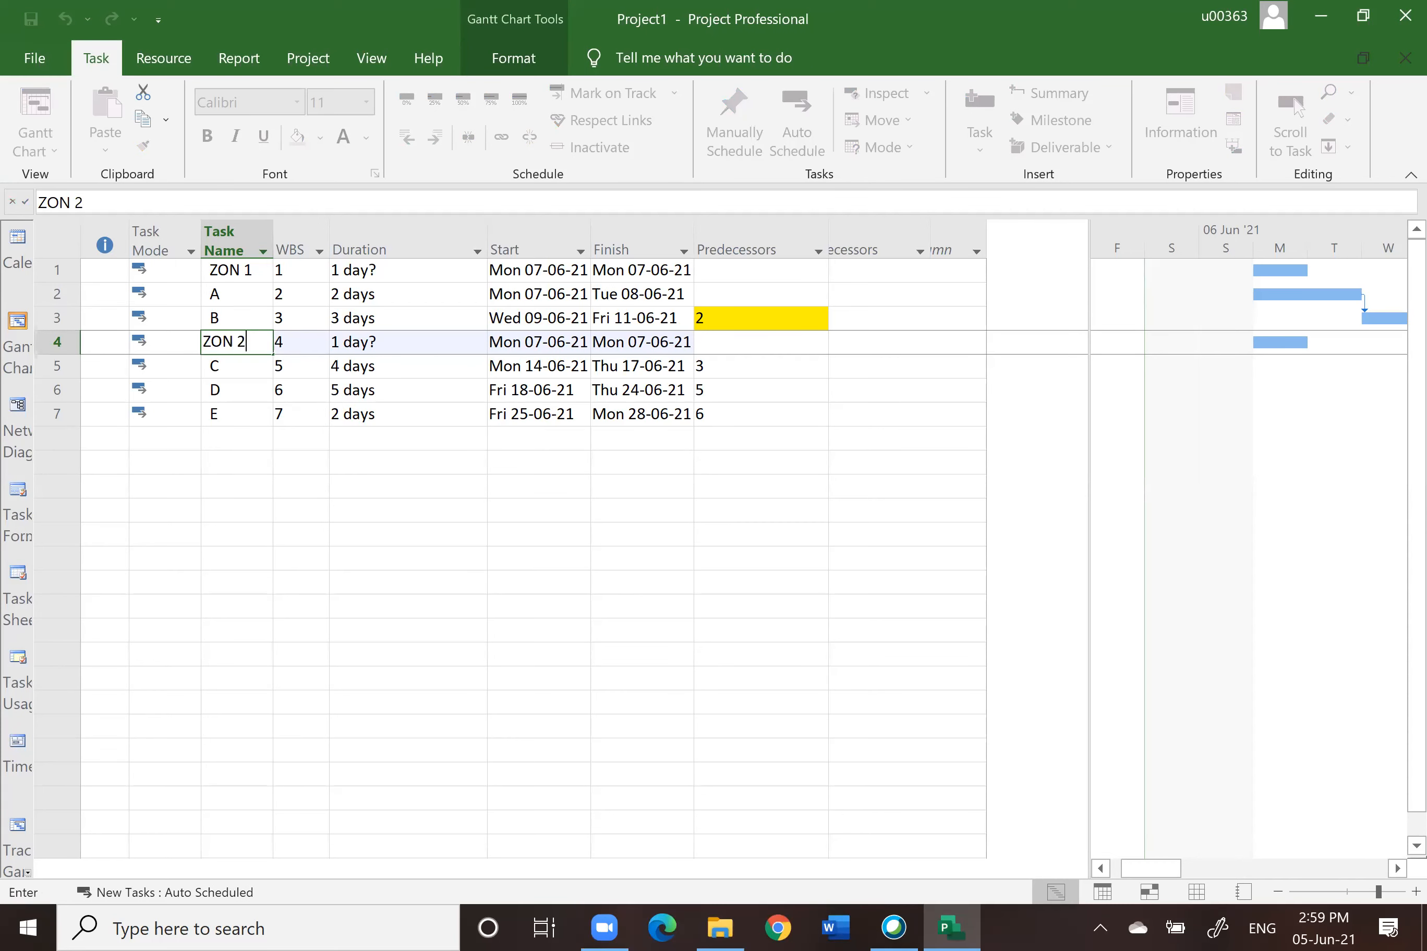
left_click(633, 538)
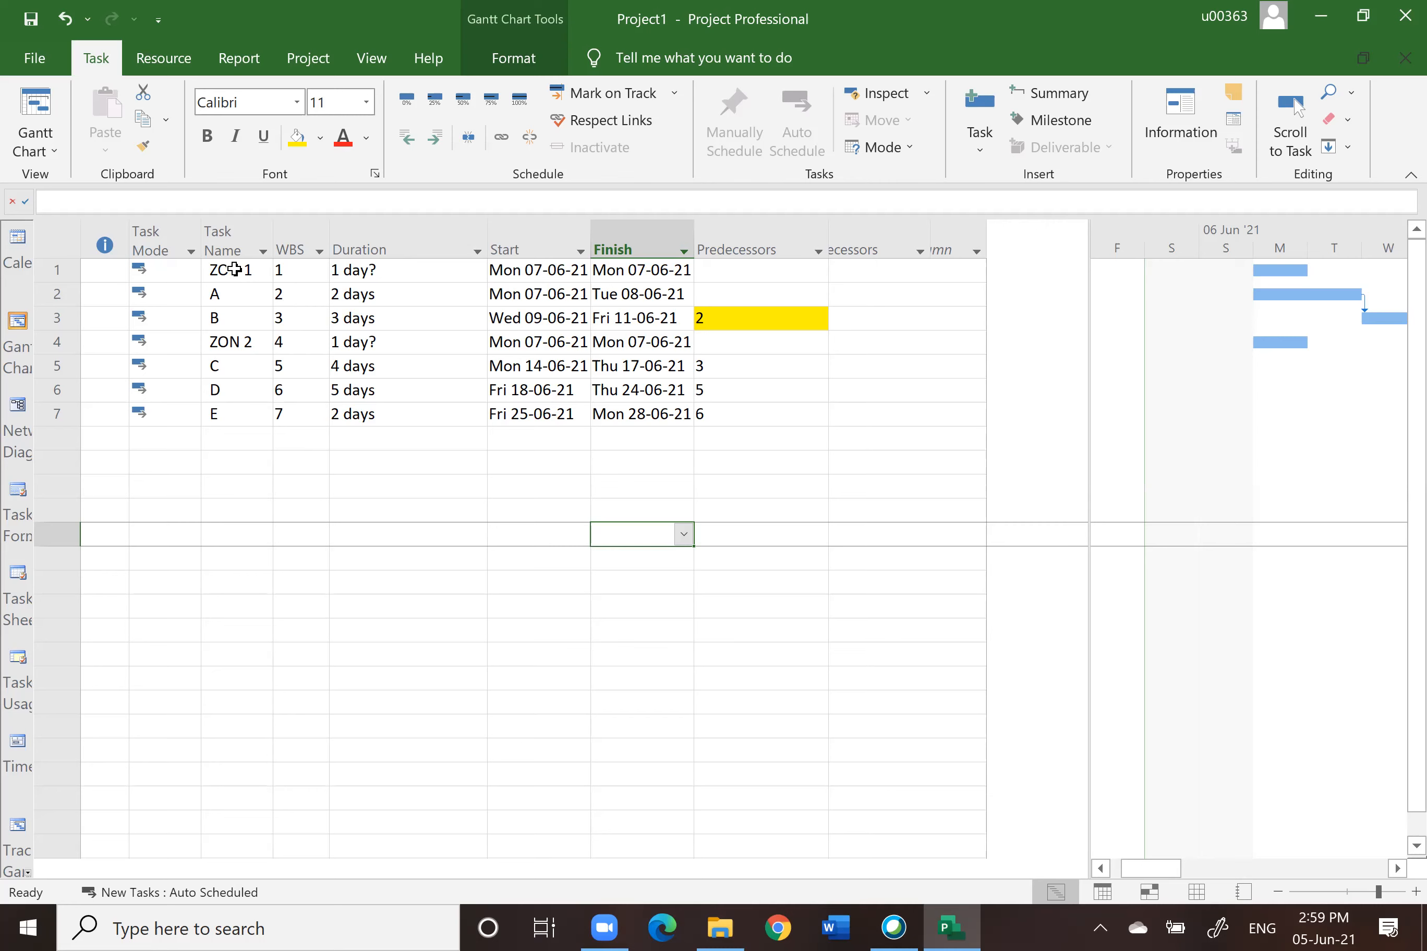
left_click(359, 251)
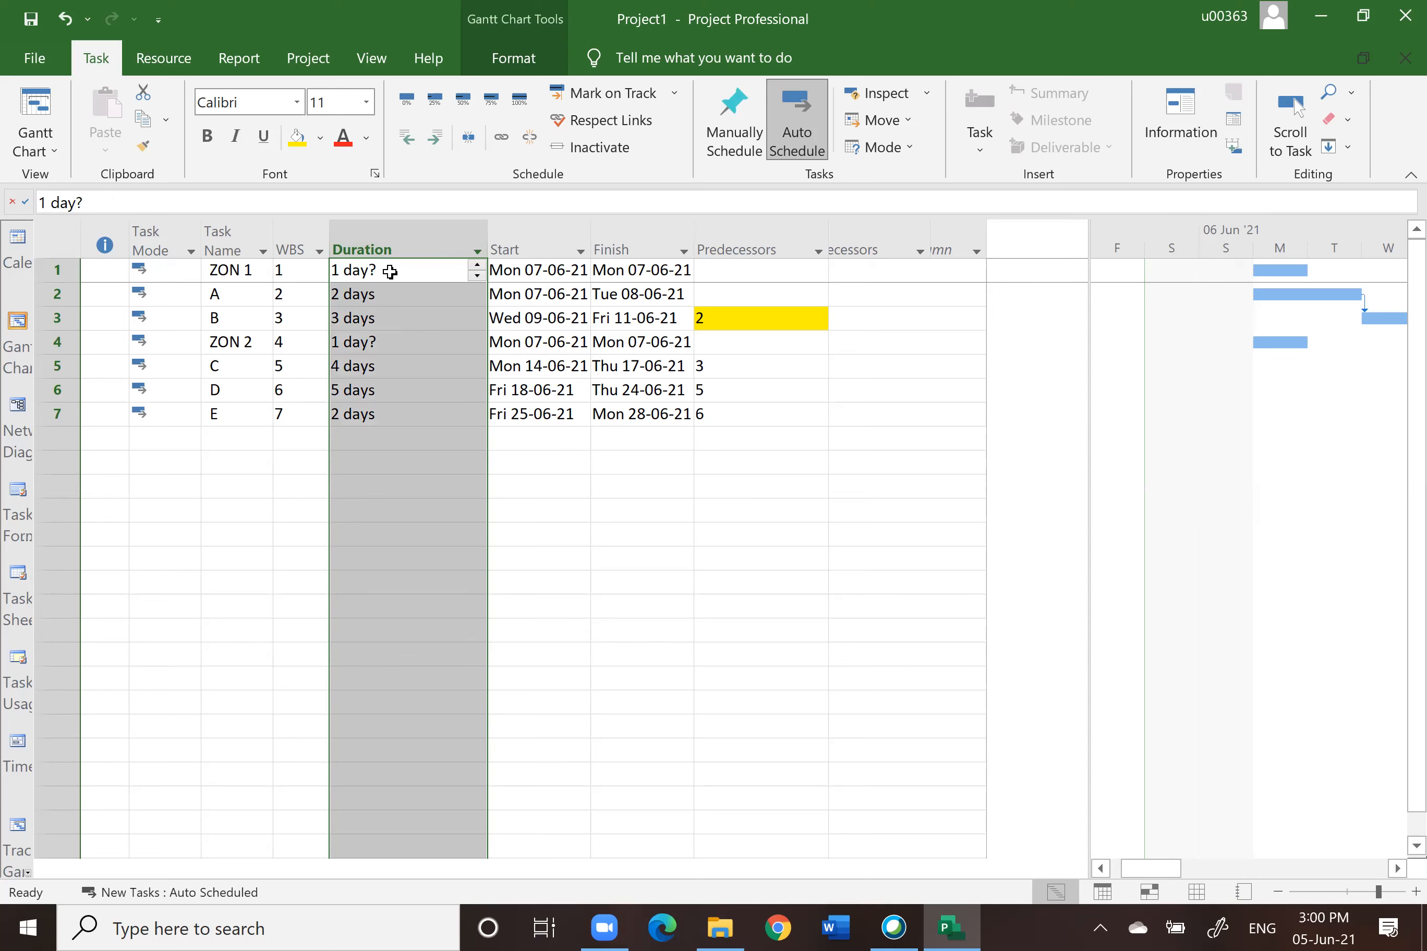
left_click(246, 600)
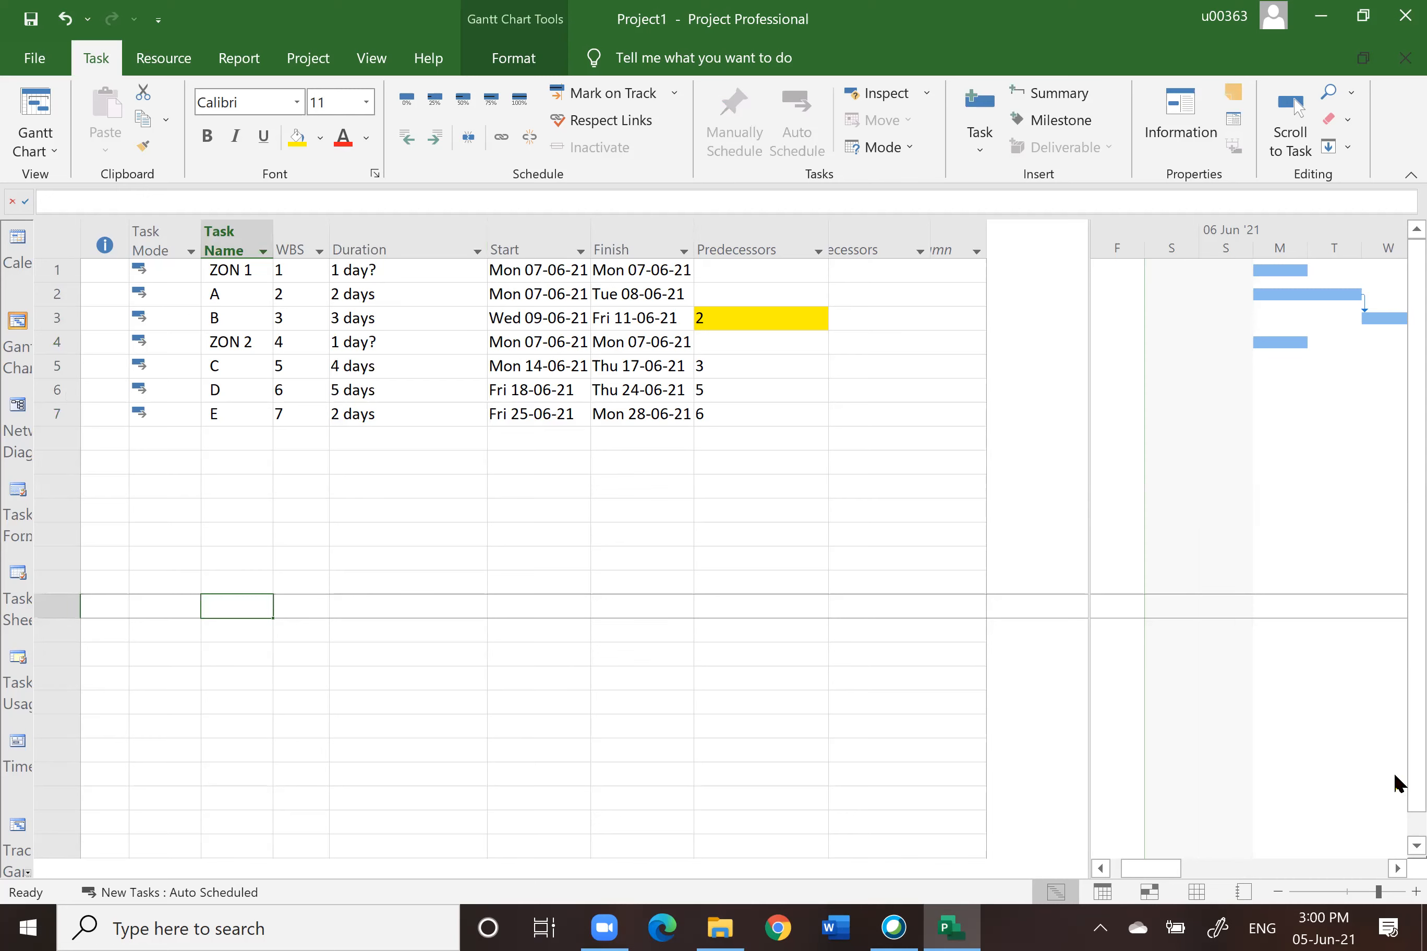
left_click(1397, 868)
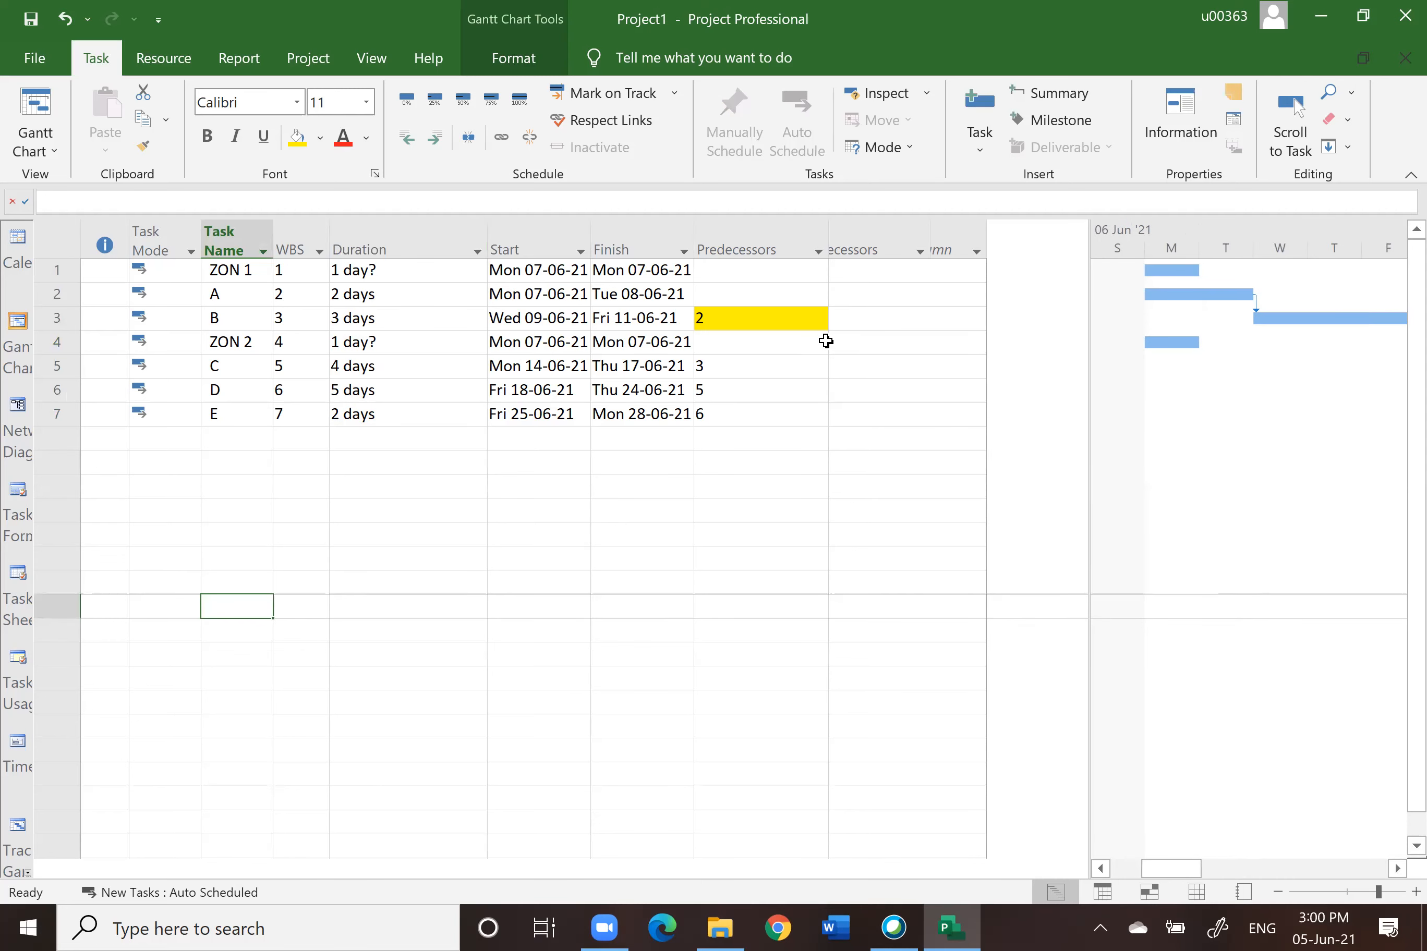
Step: Set task A's predecessor to 1 and ZON 2's predecessor to 3
left_click(719, 295)
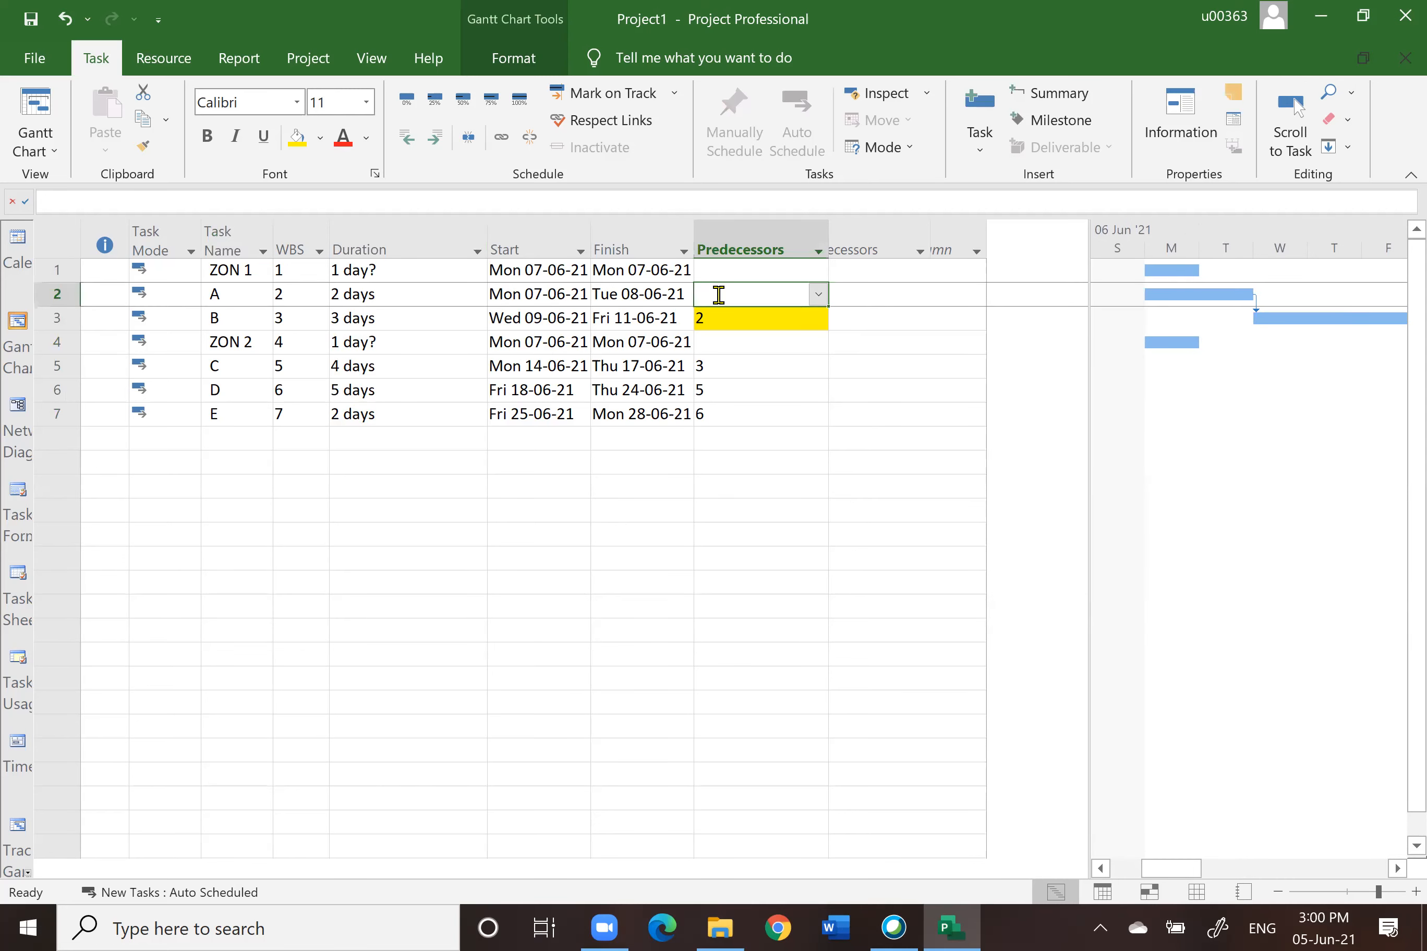
type("1")
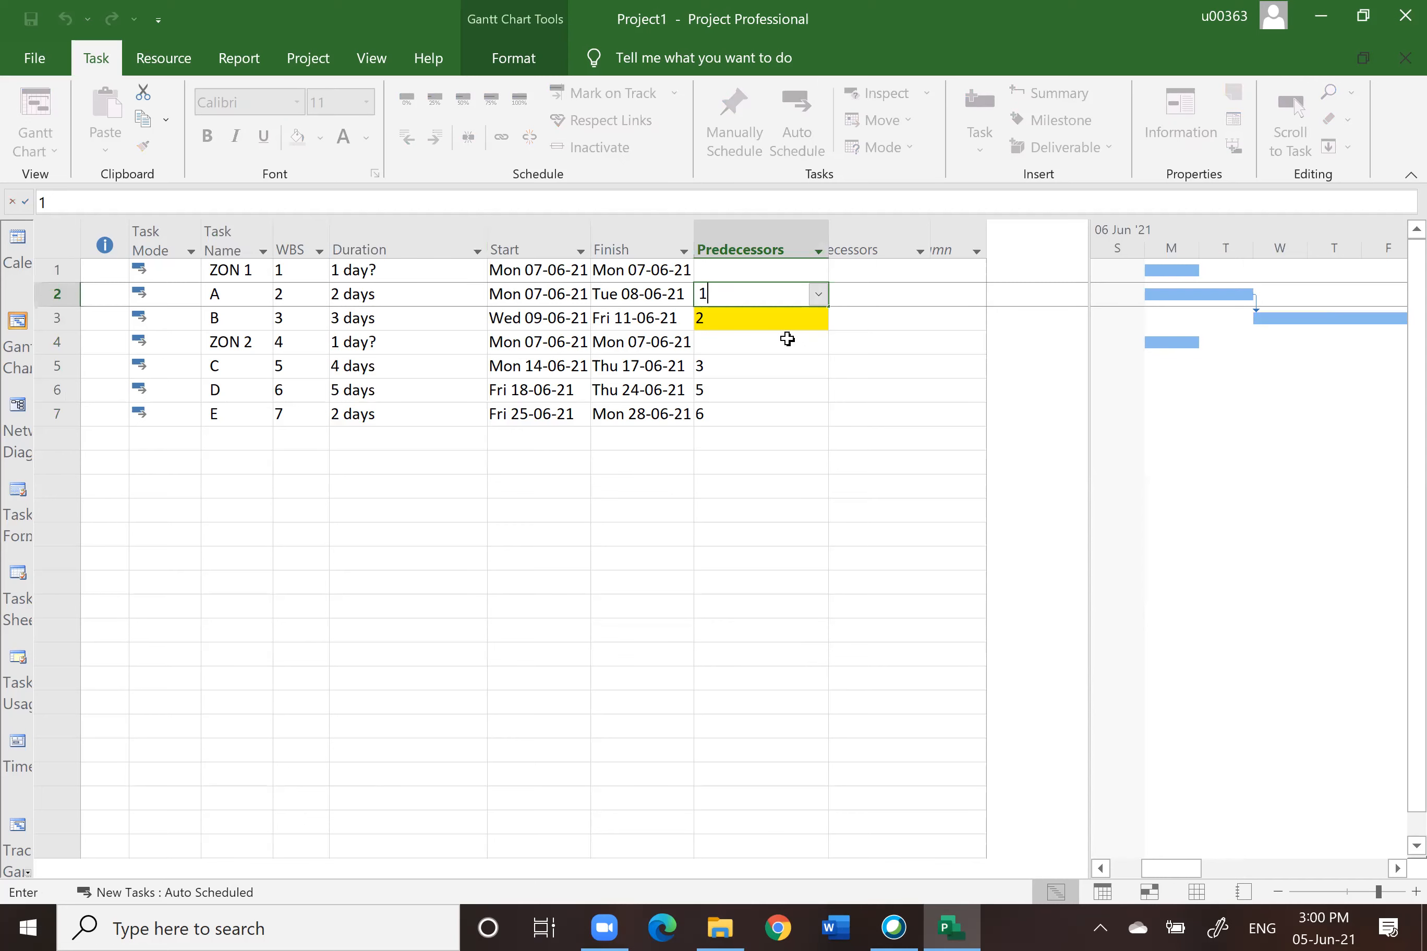
left_click(742, 341)
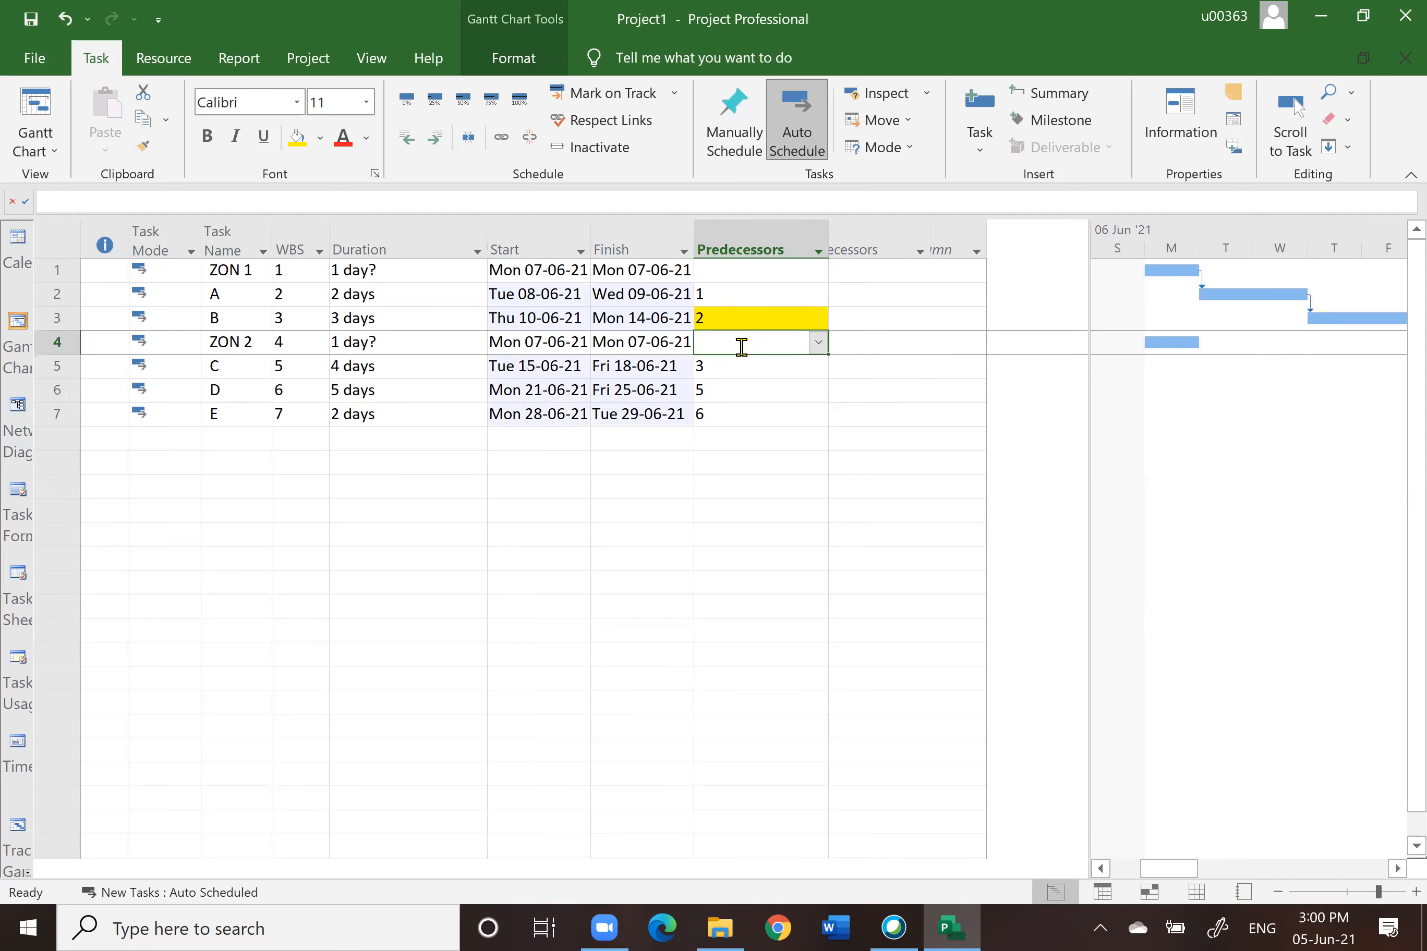
type("3")
Step: Relink task C to ZON 2 with predecessor 4, then clear ZON 2's predecessor and set C's back to 3
left_click(731, 367)
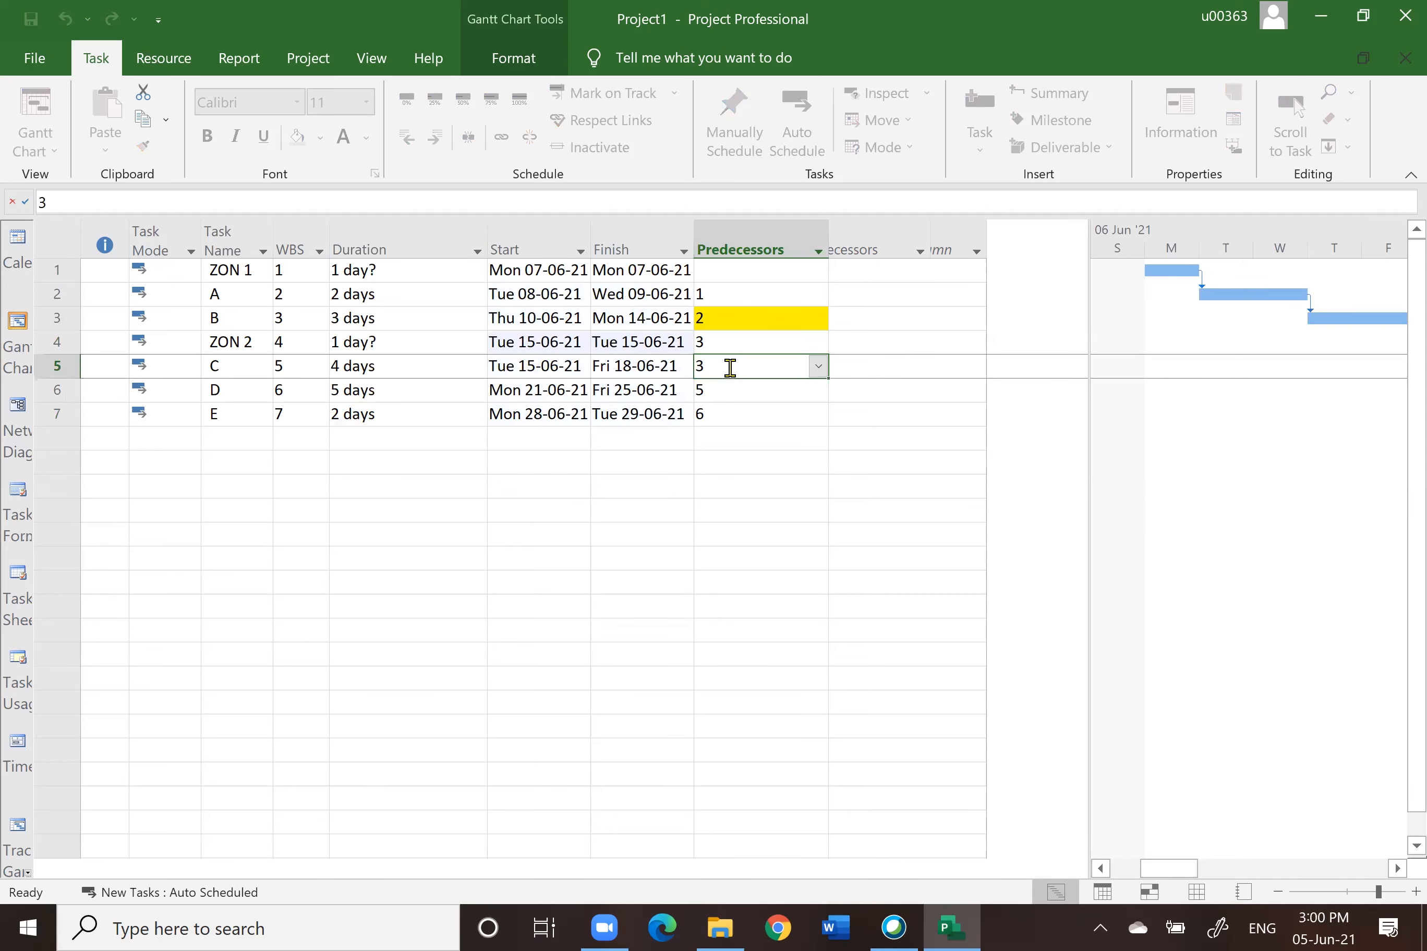
type("4")
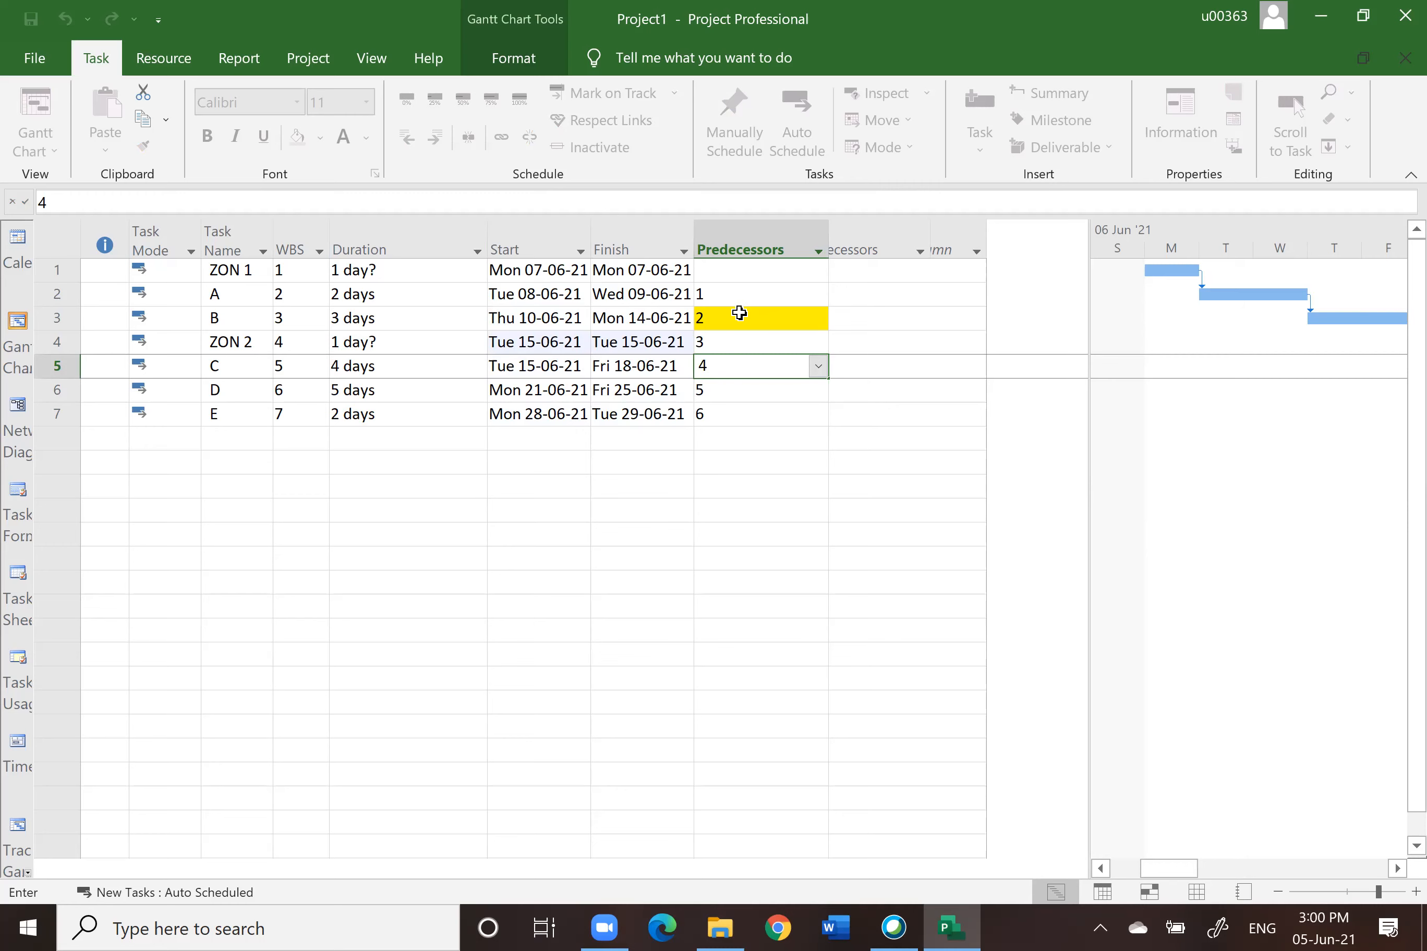
left_click(719, 341)
key("BackSpace")
left_click(739, 372)
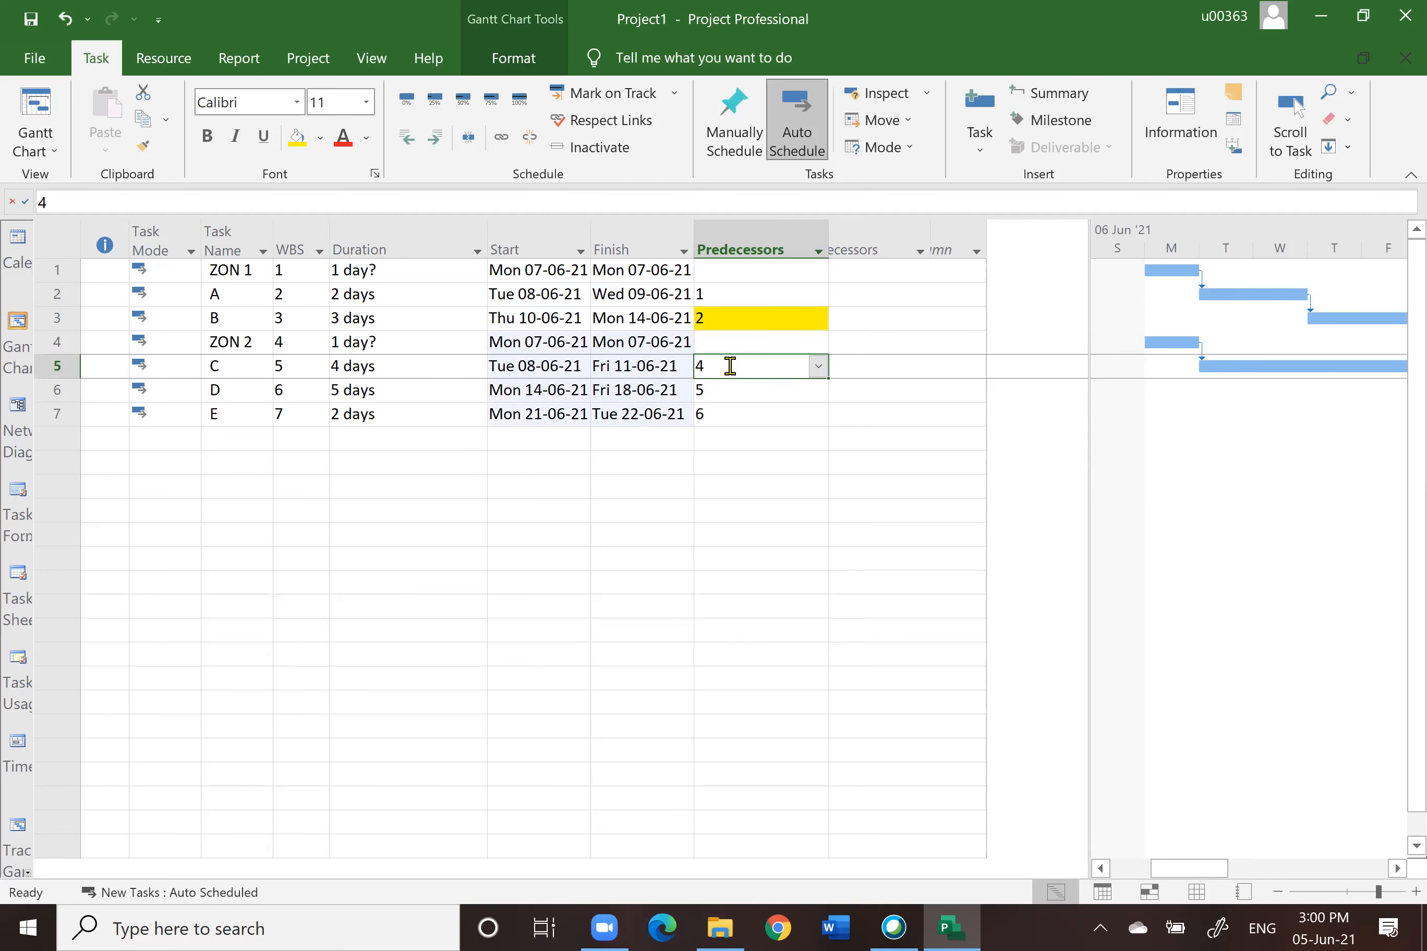
double_click(737, 368)
type("3")
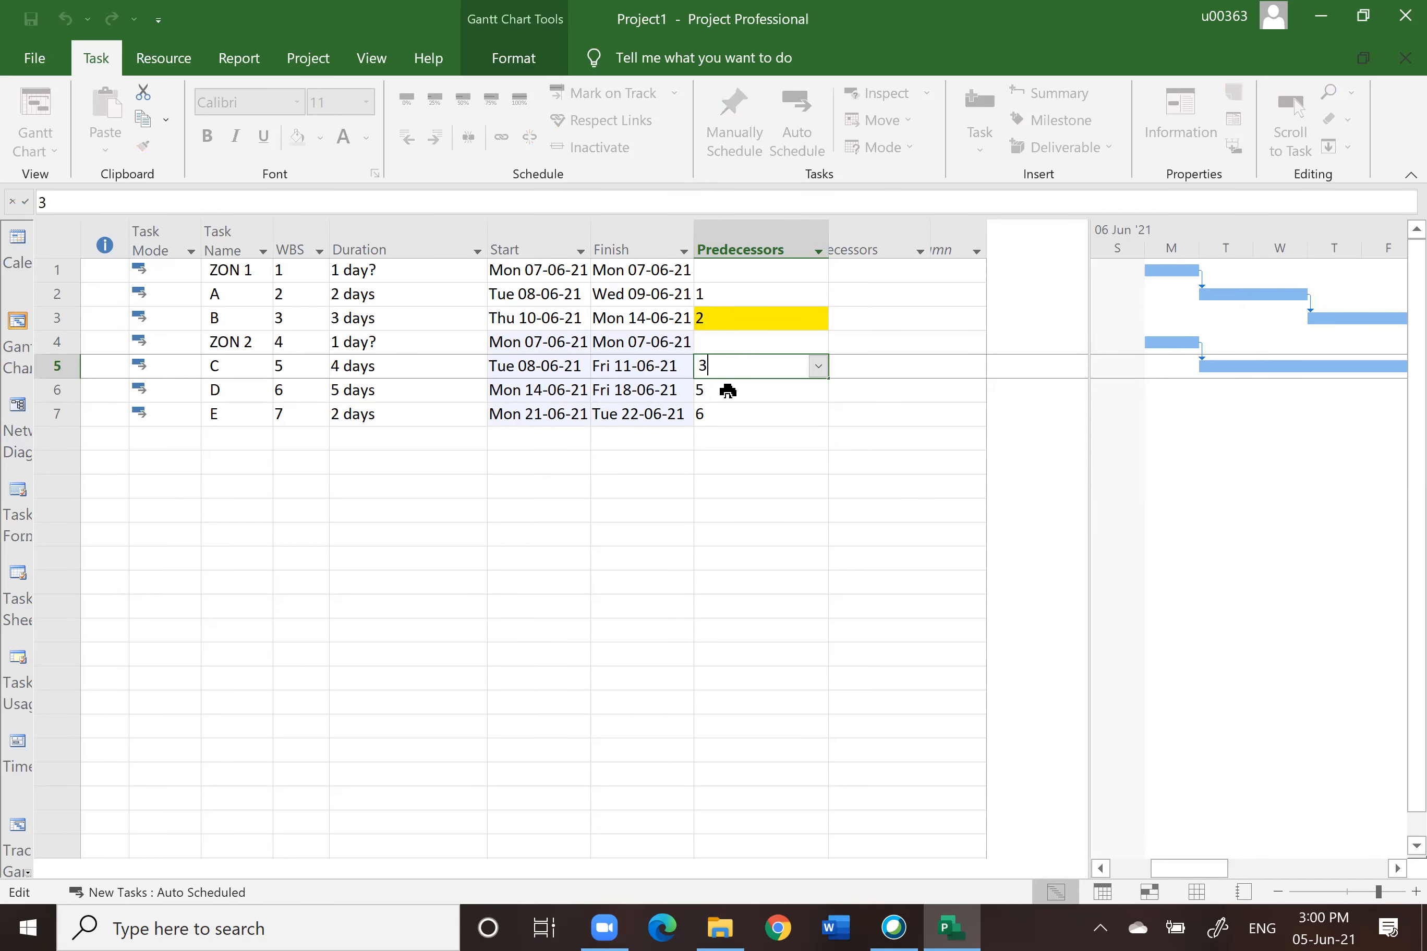
left_click(728, 391)
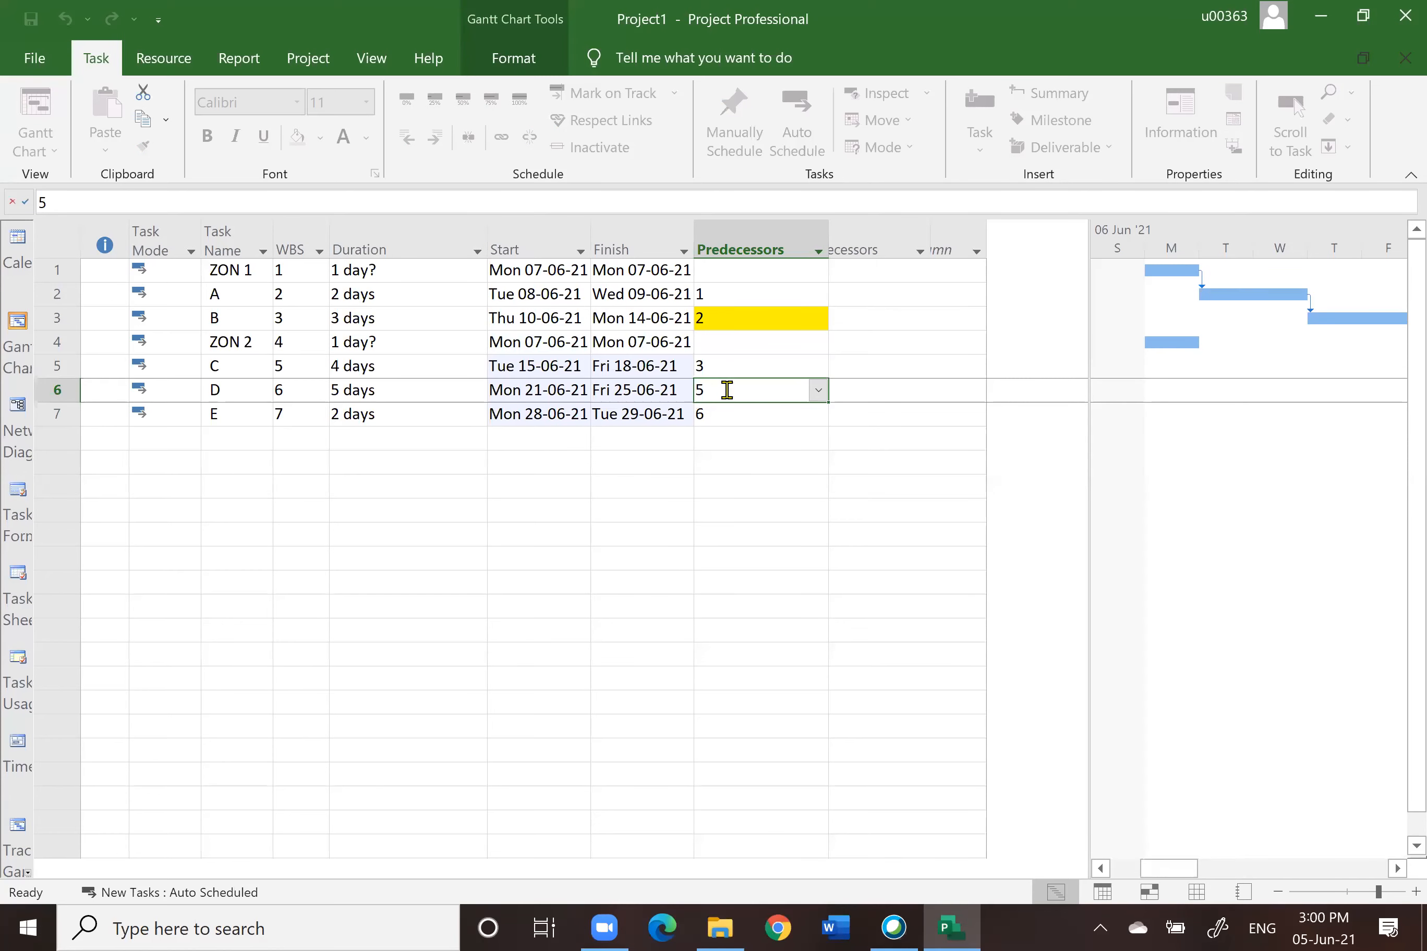
Step: Clear task A's predecessor and re-enter 2 as task B's predecessor
left_click(718, 292)
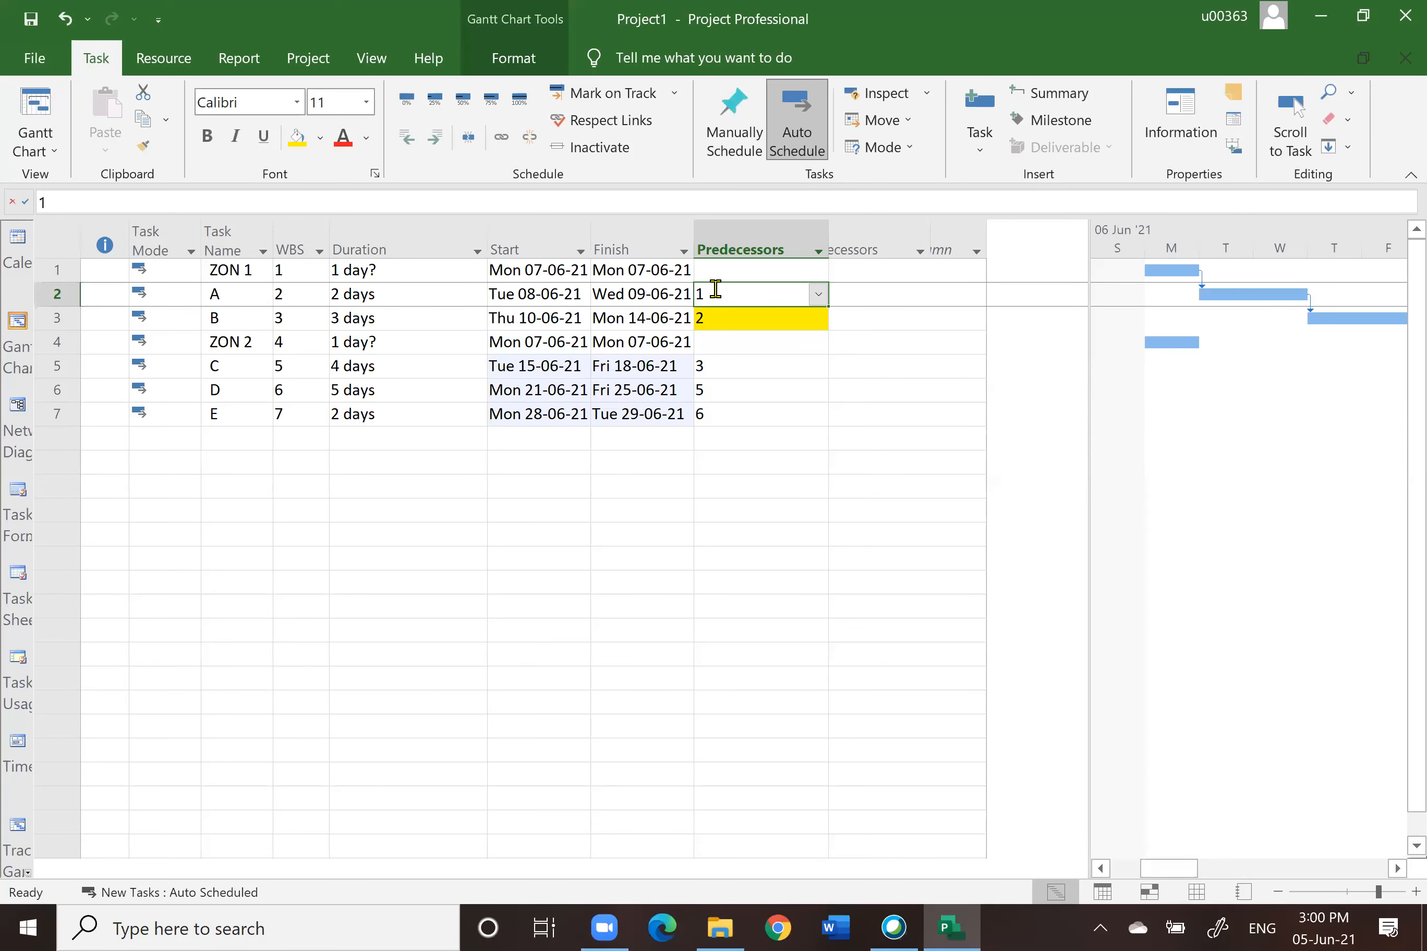
key("BackSpace")
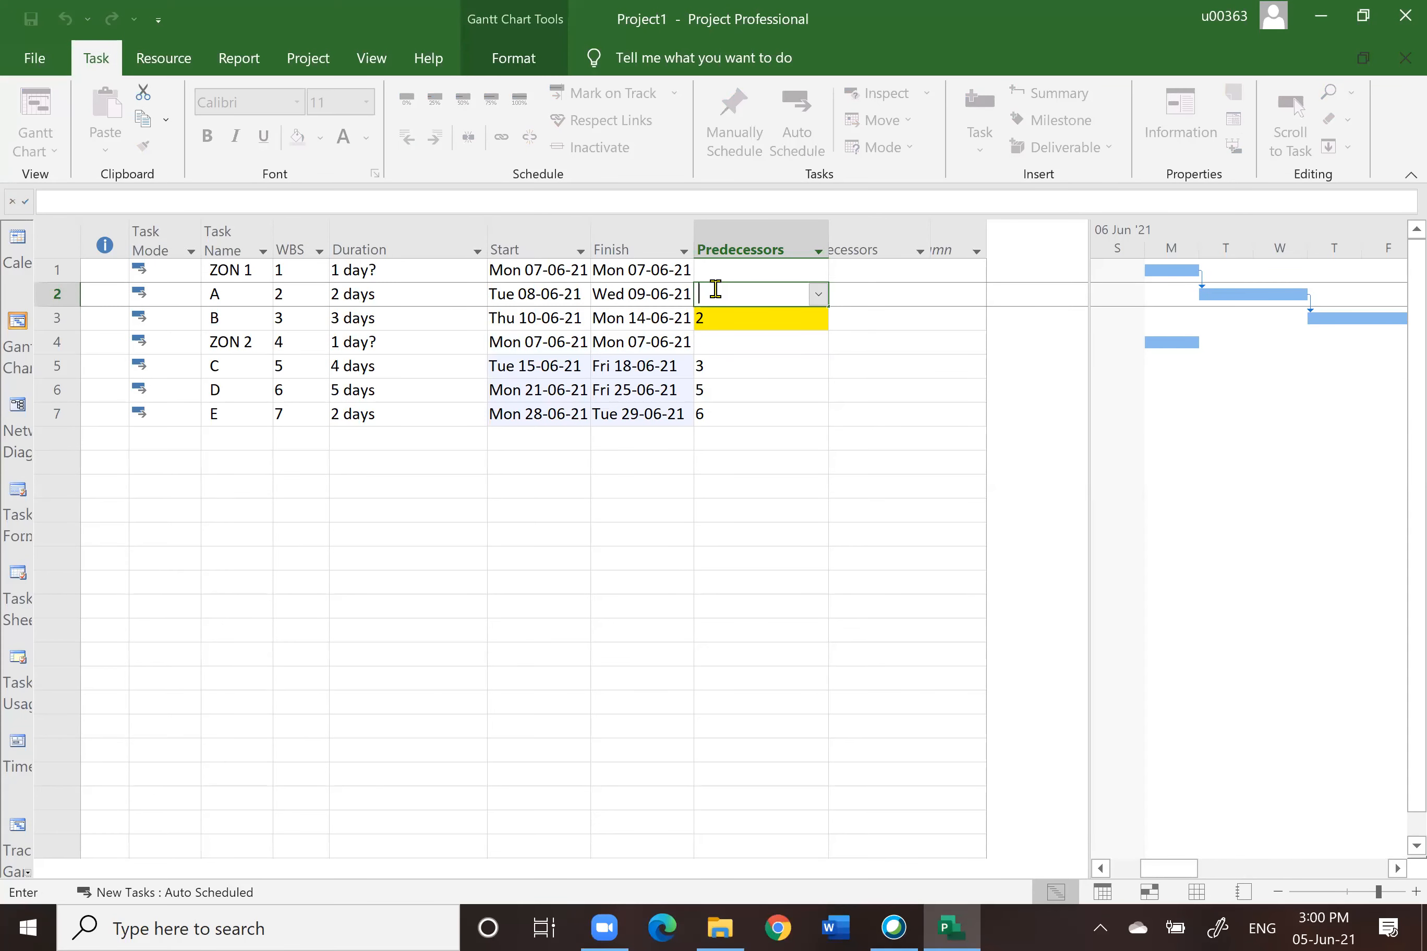
left_click(717, 313)
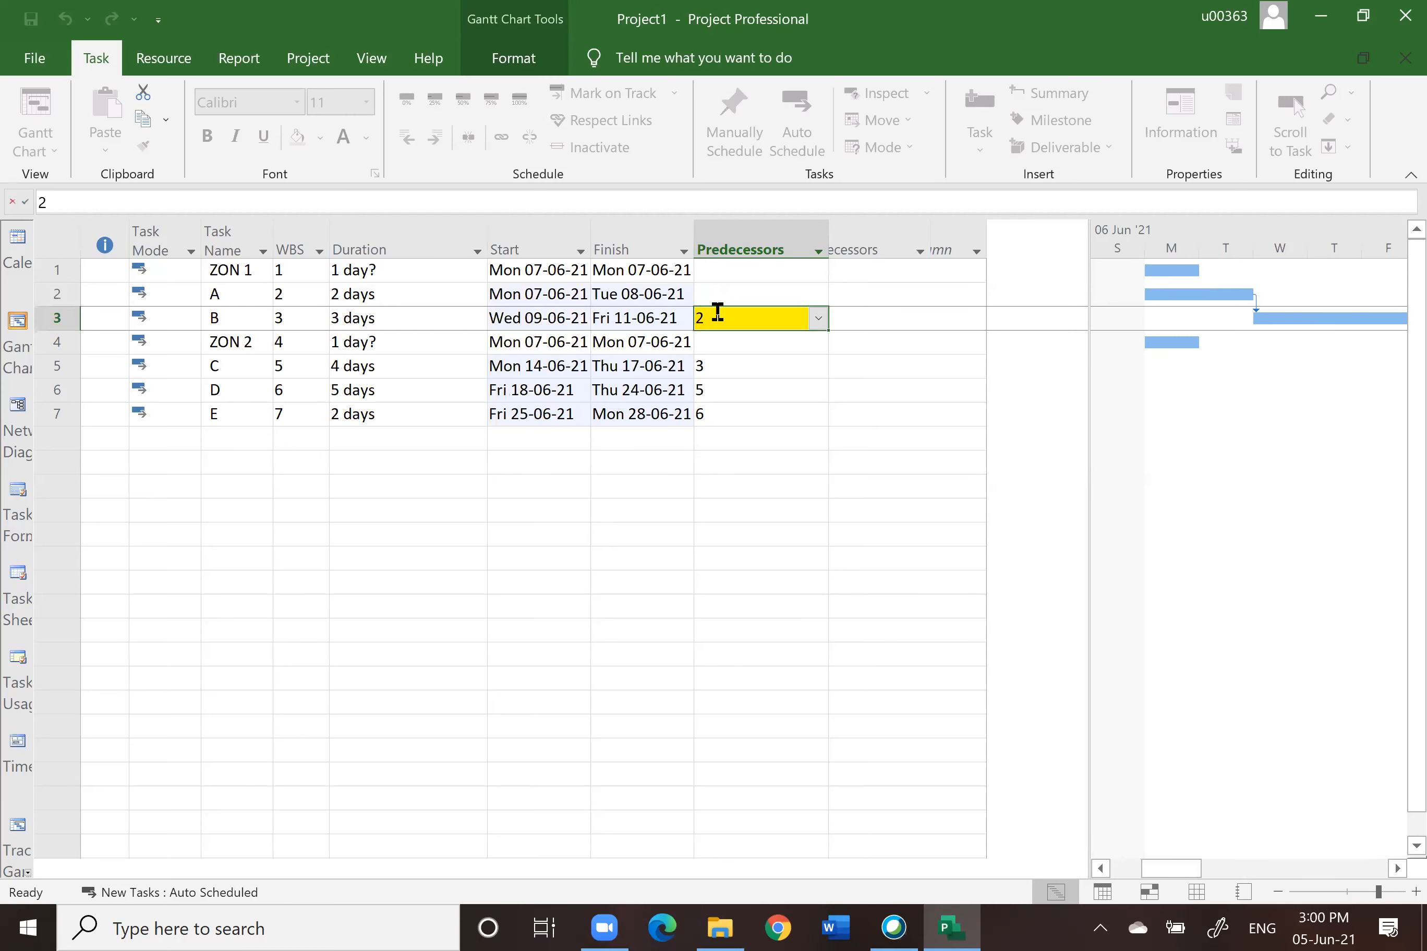
key("BackSpace")
type("1")
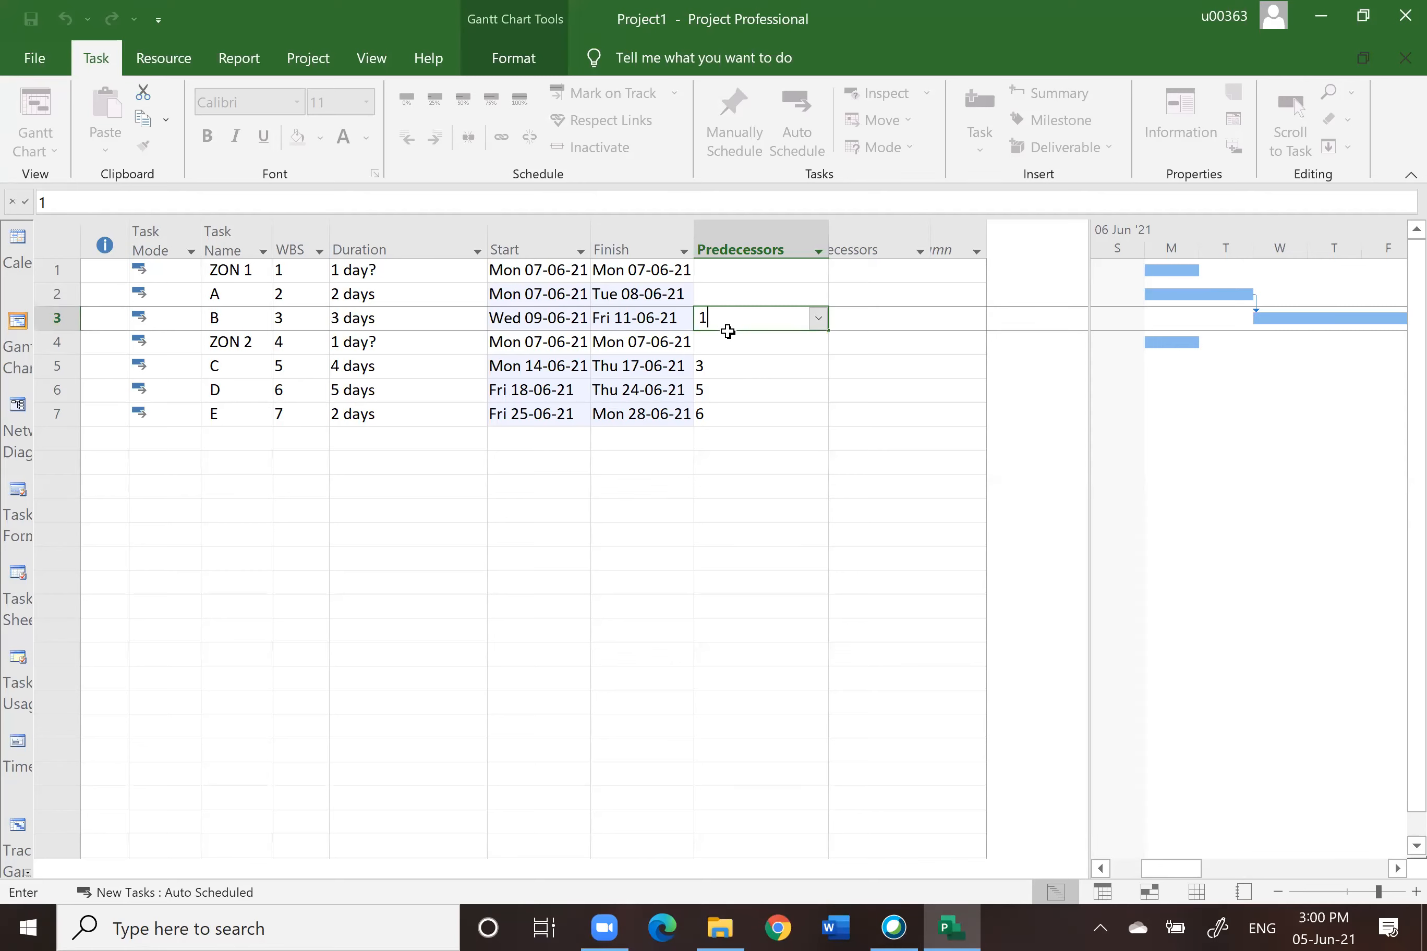
key("BackSpace")
type("2")
Step: Re-enter 3 as task C's predecessor and step through the remaining predecessor cells
left_click(721, 368)
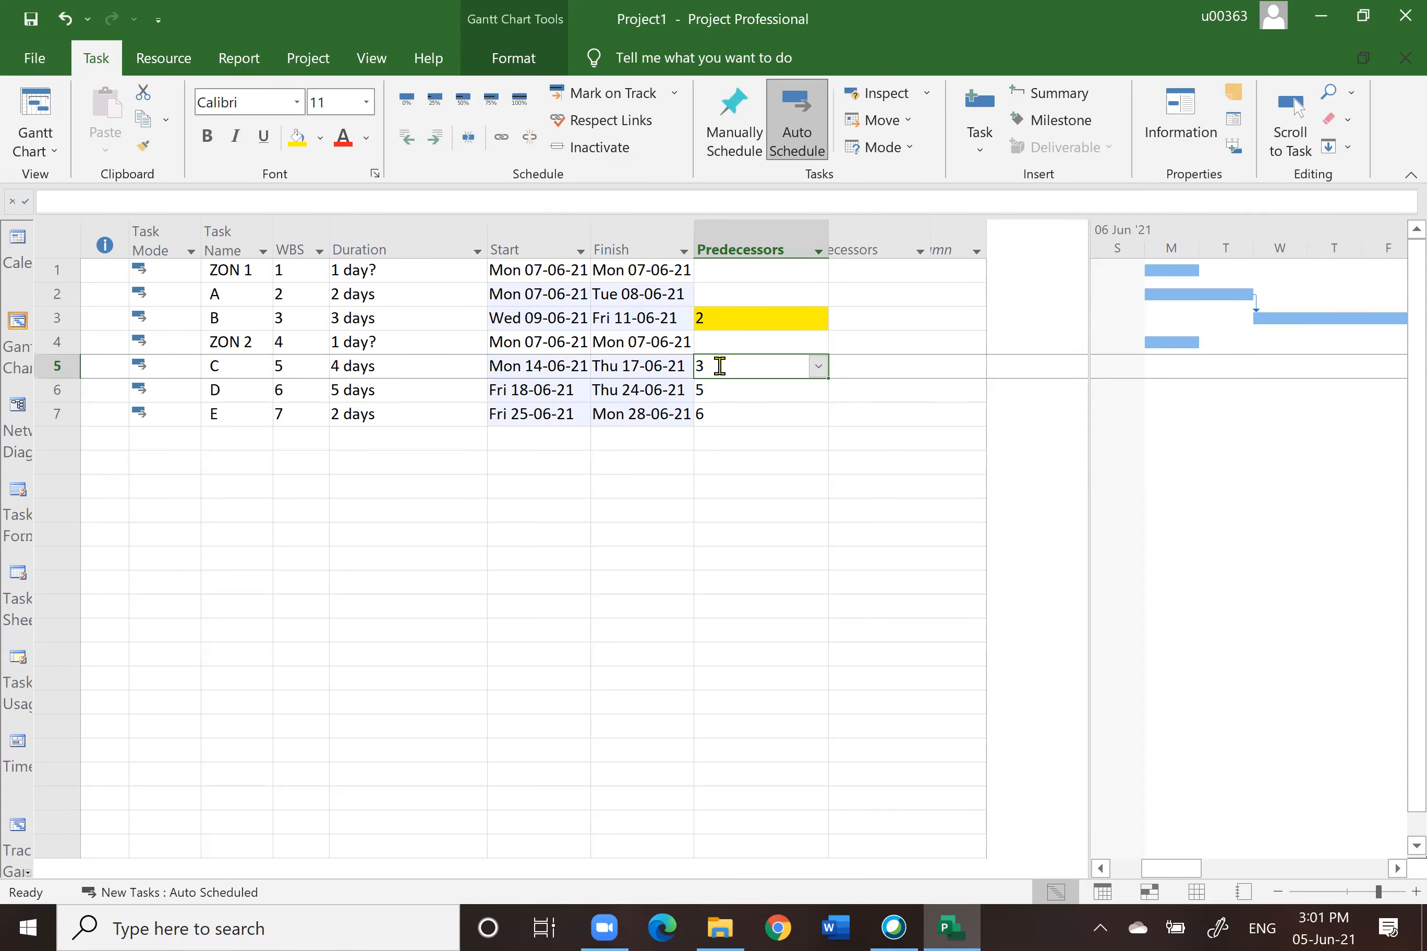
left_click(719, 366)
key("BackSpace")
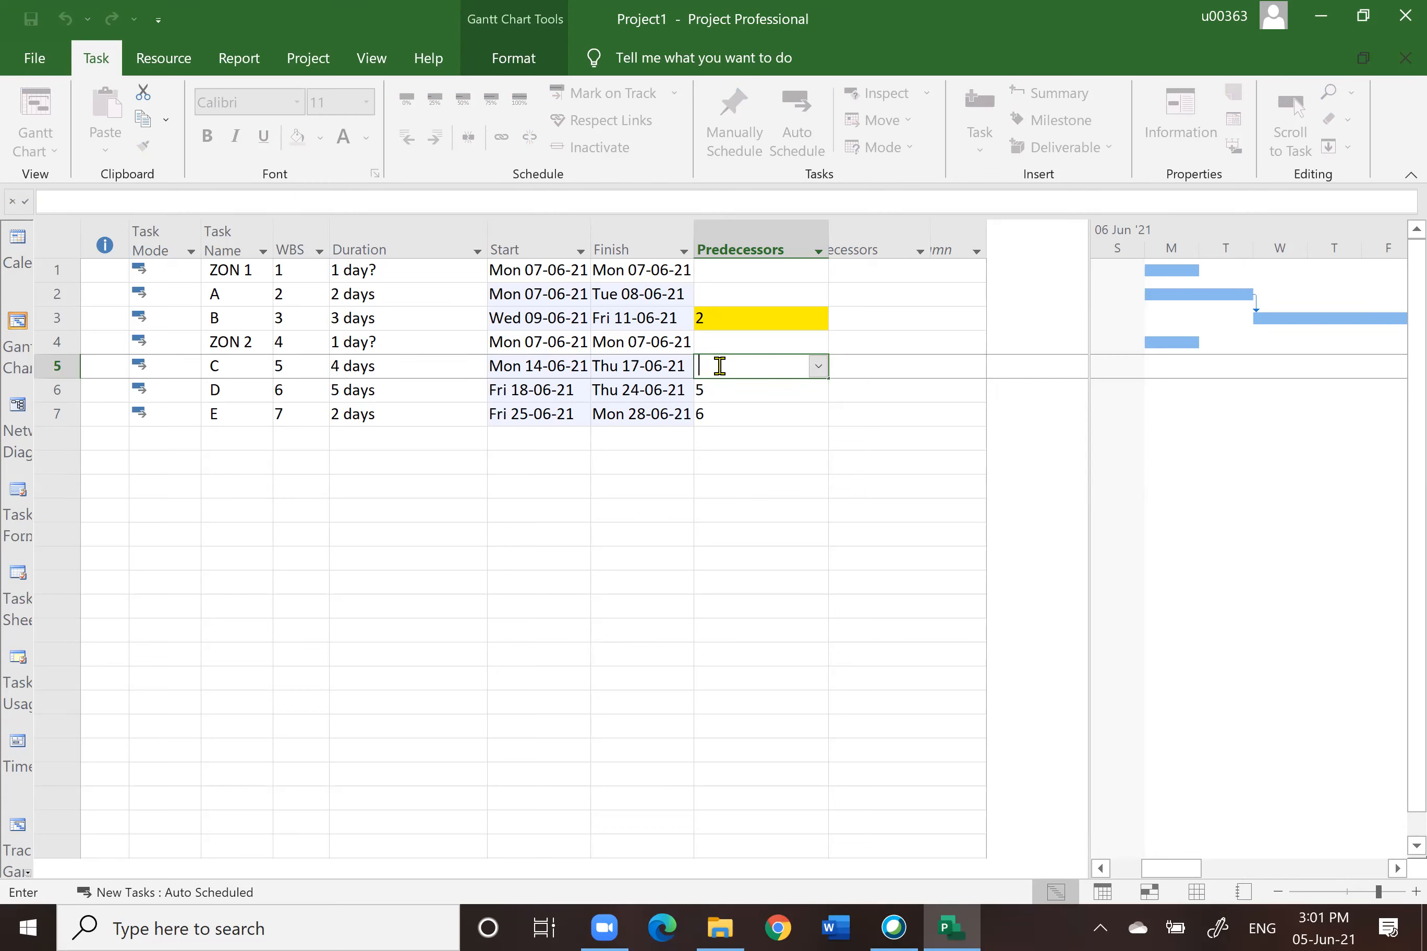
type("3")
left_click(714, 389)
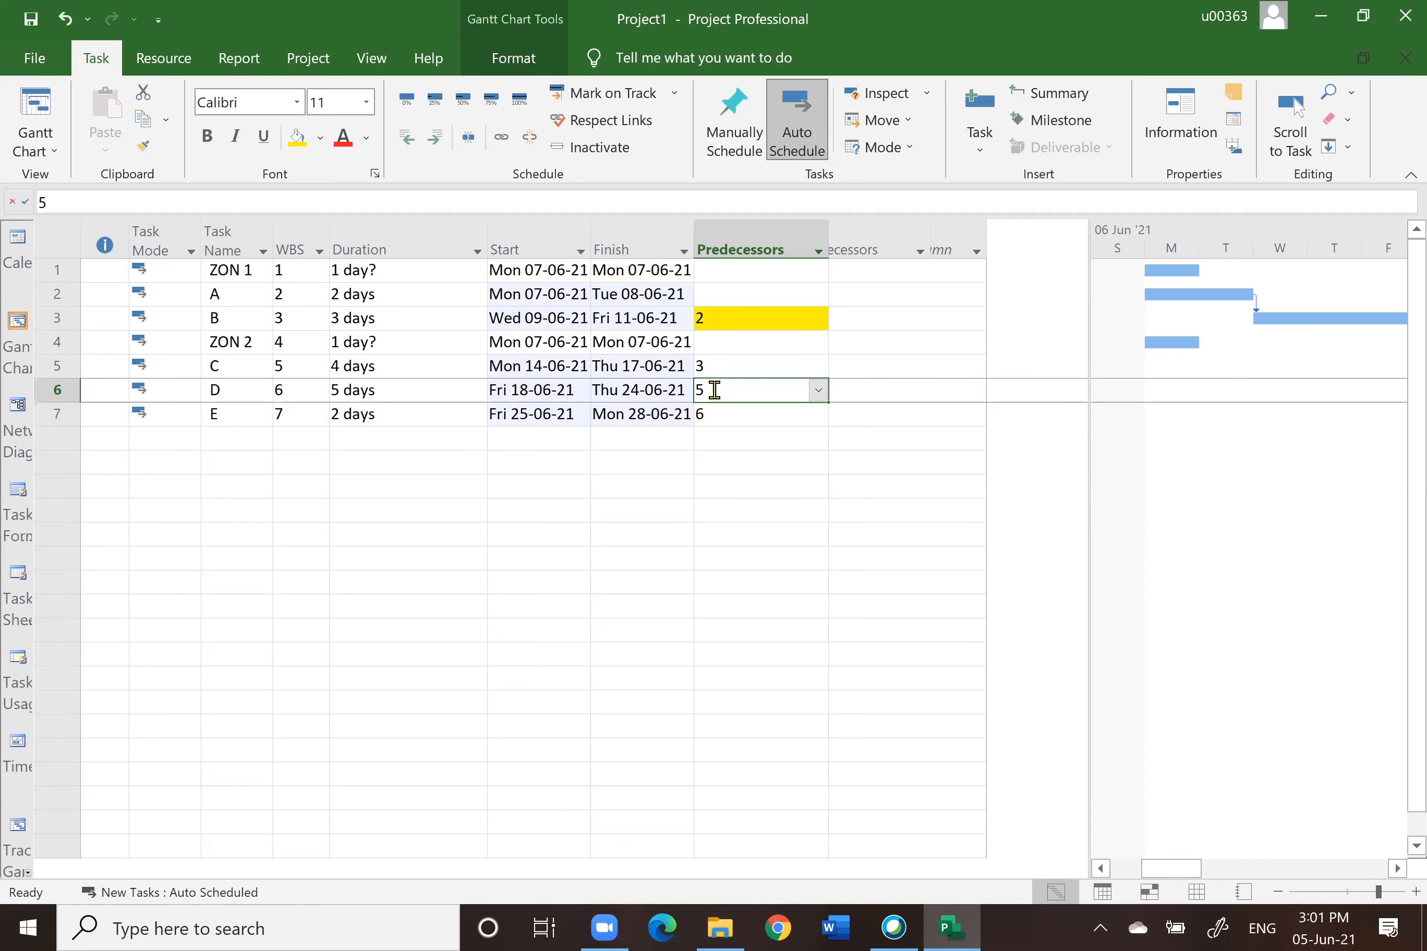
left_click(707, 388)
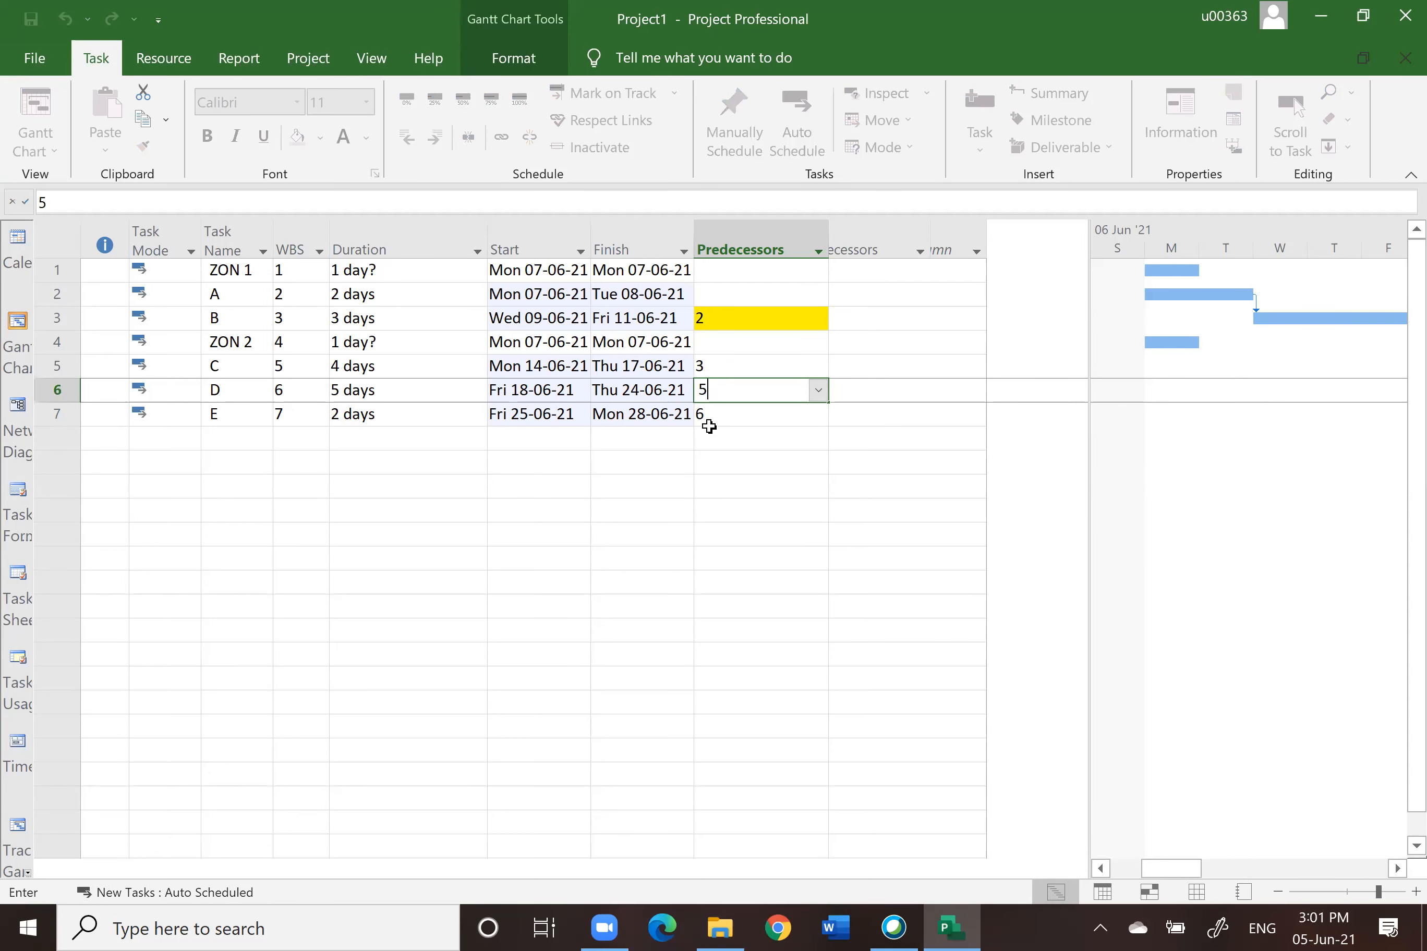
left_click(708, 413)
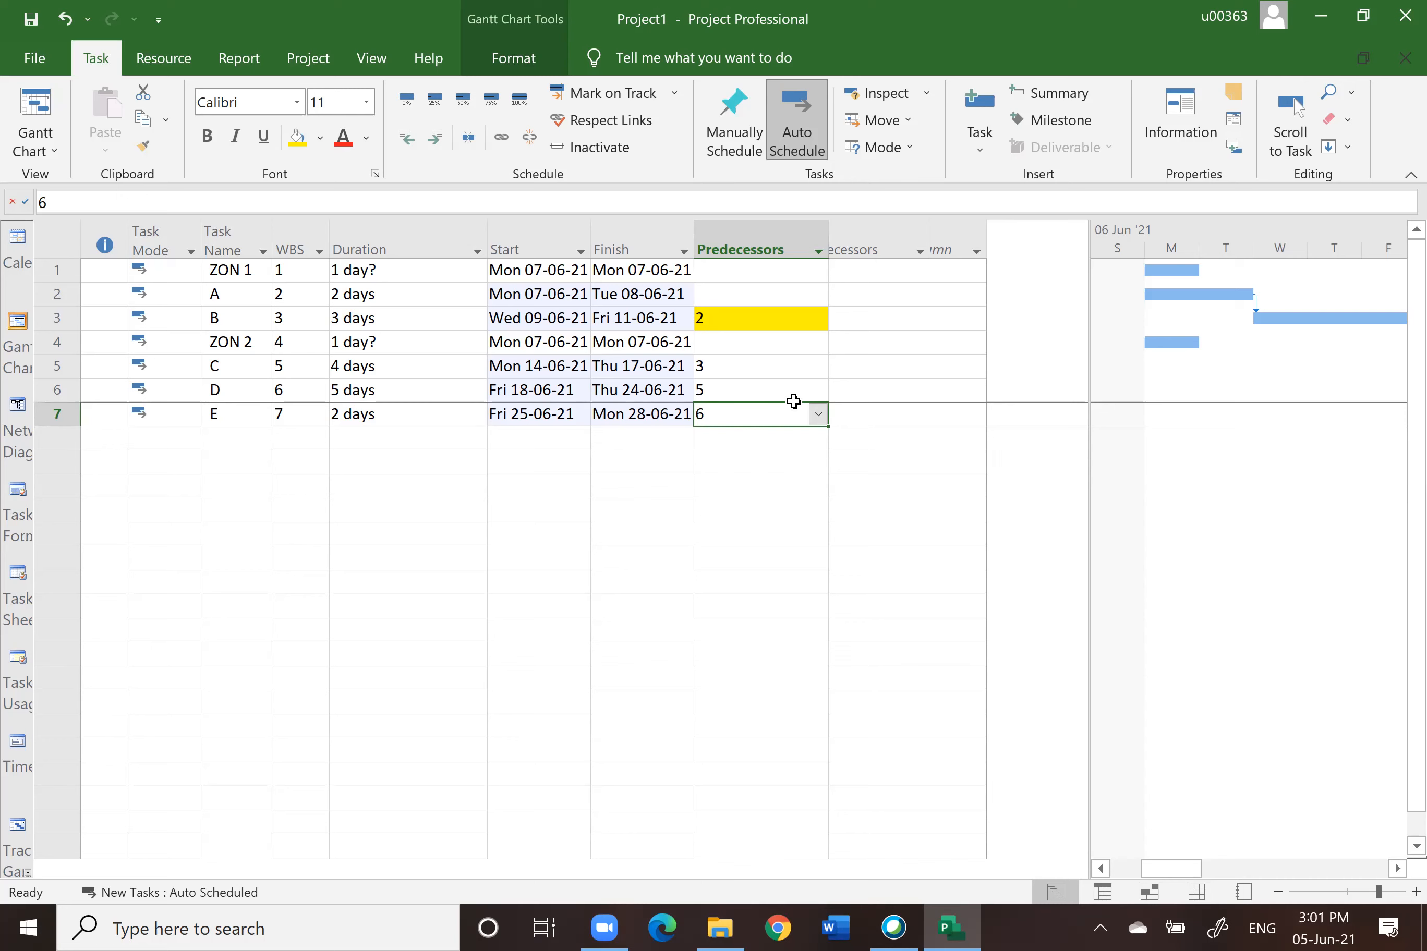
left_click(783, 511)
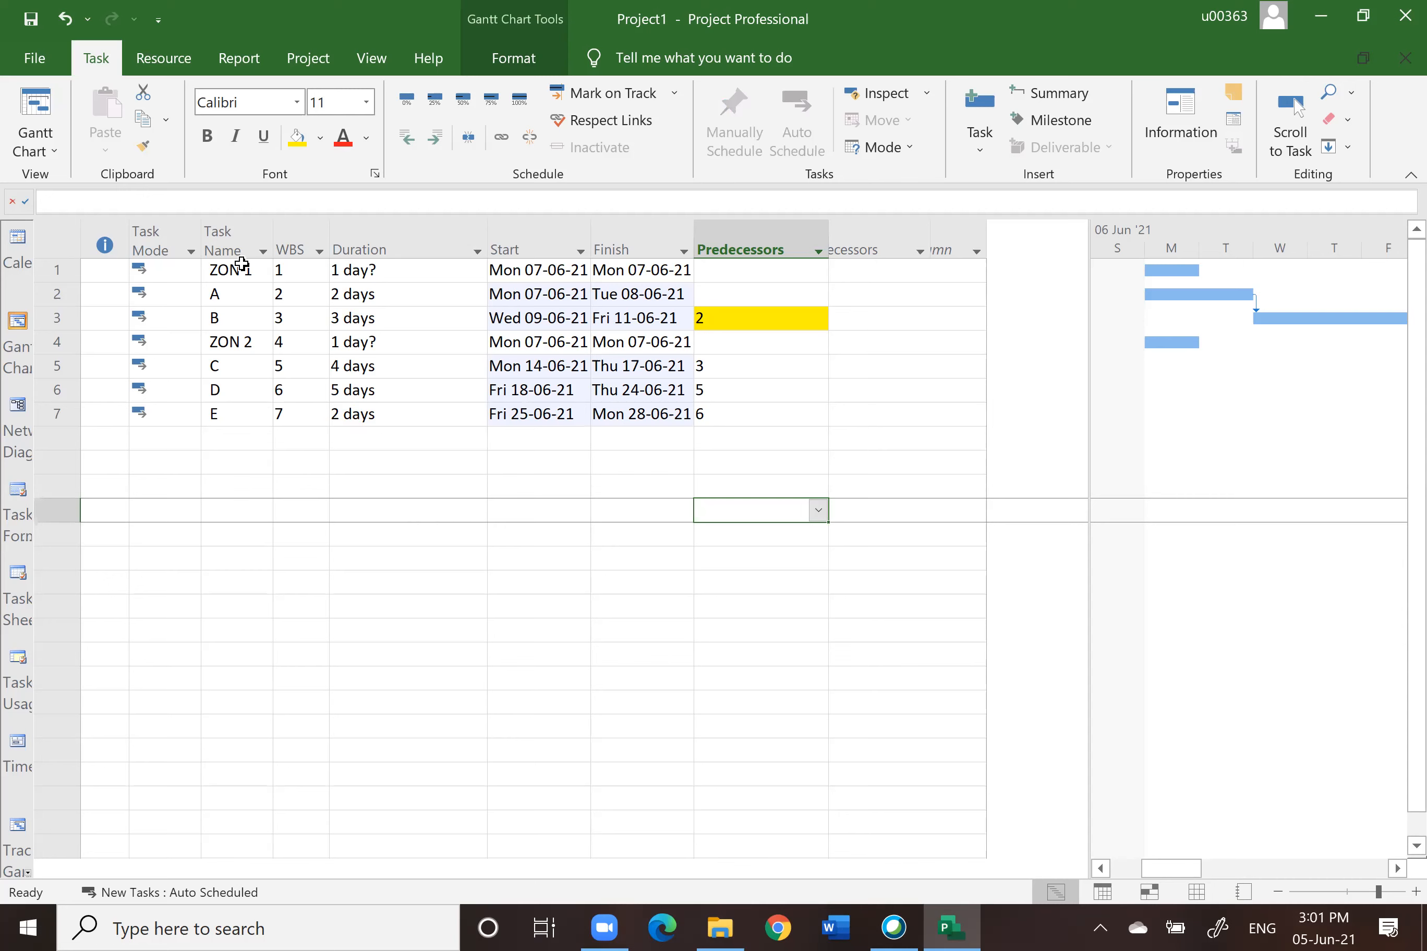
Step: Select tasks A and B together
left_click_drag(58, 295, 60, 318)
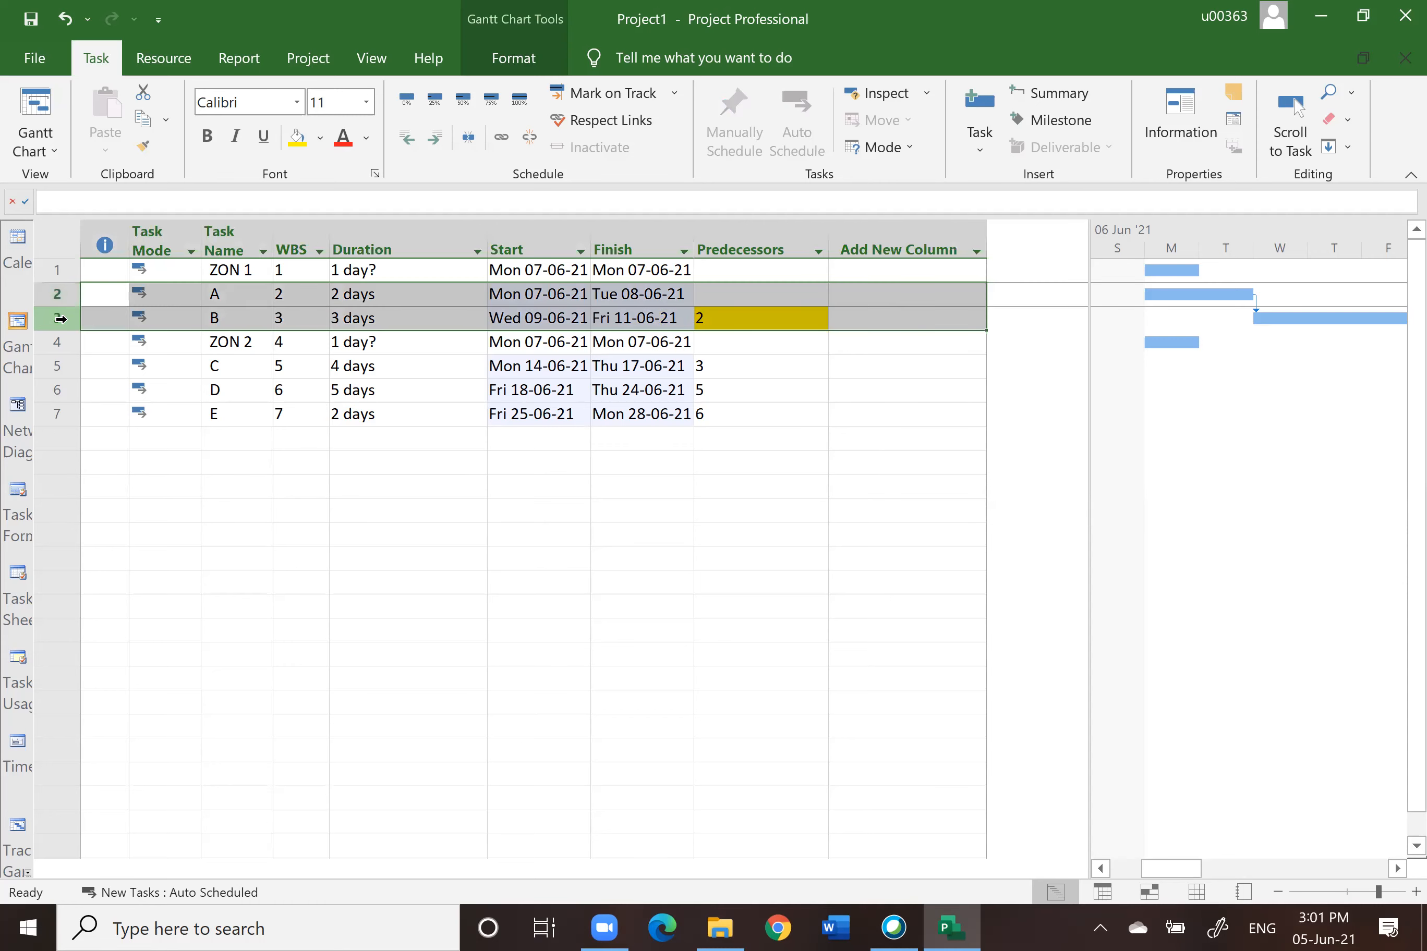
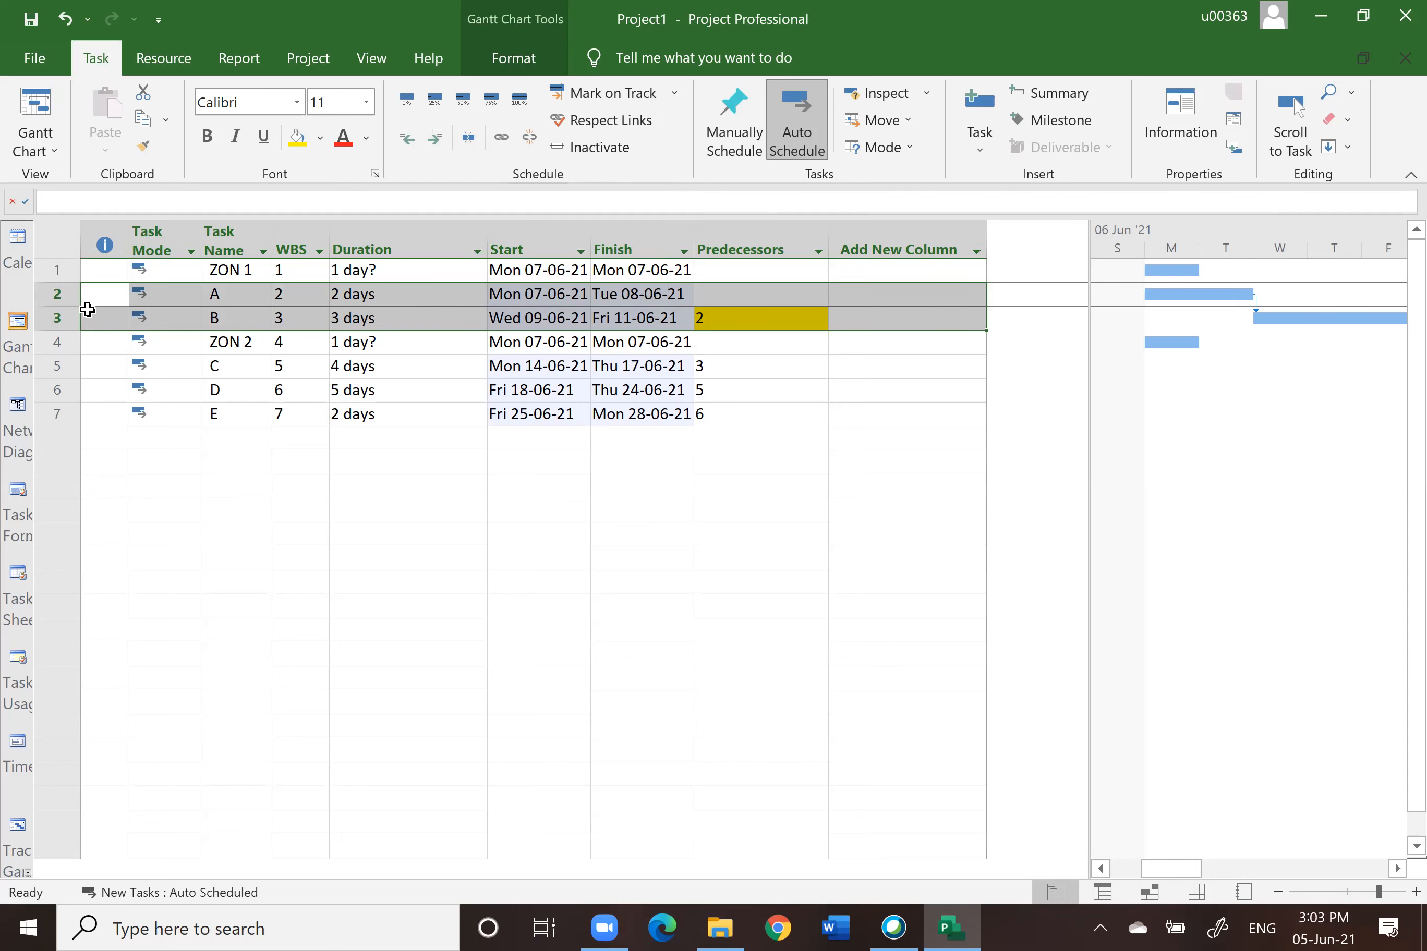
Step: Indent tasks A and B under ZON 1 to make it a summary task
left_click(436, 147)
left_click(568, 623)
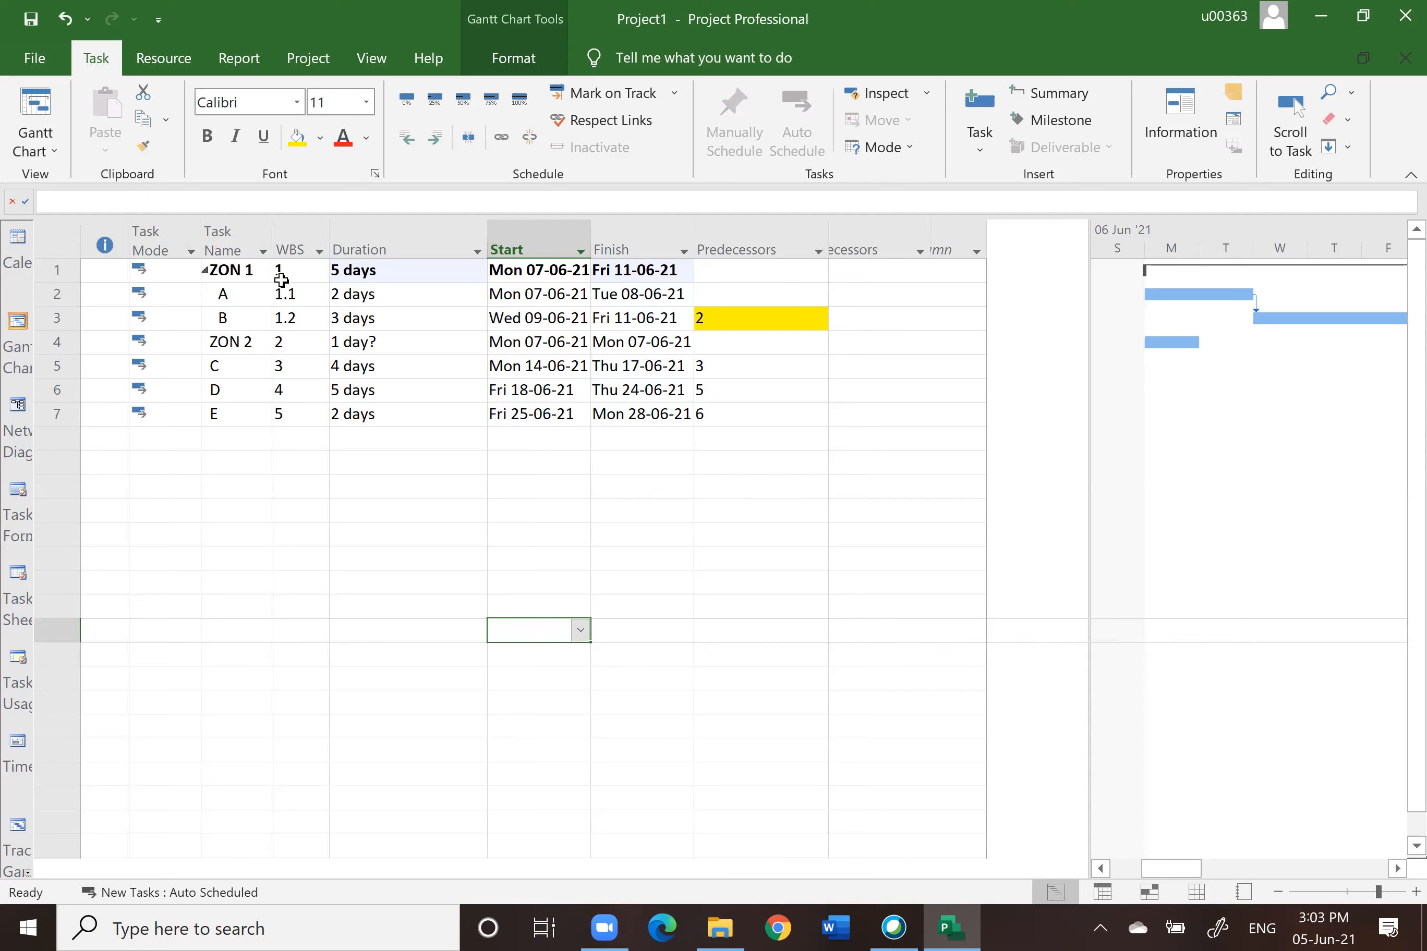
left_click(289, 240)
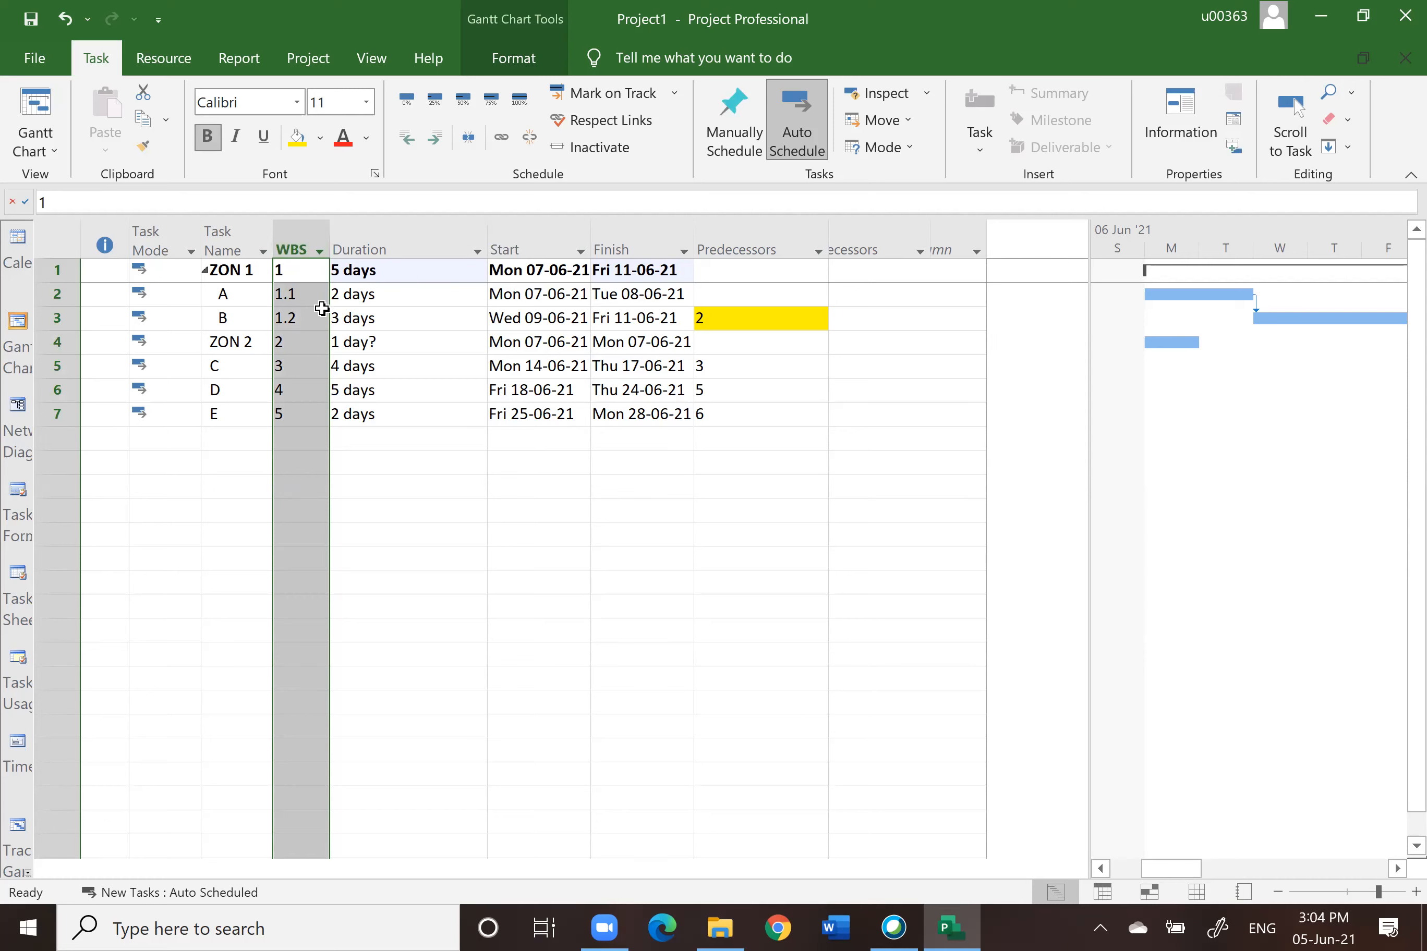
key("alt+F4")
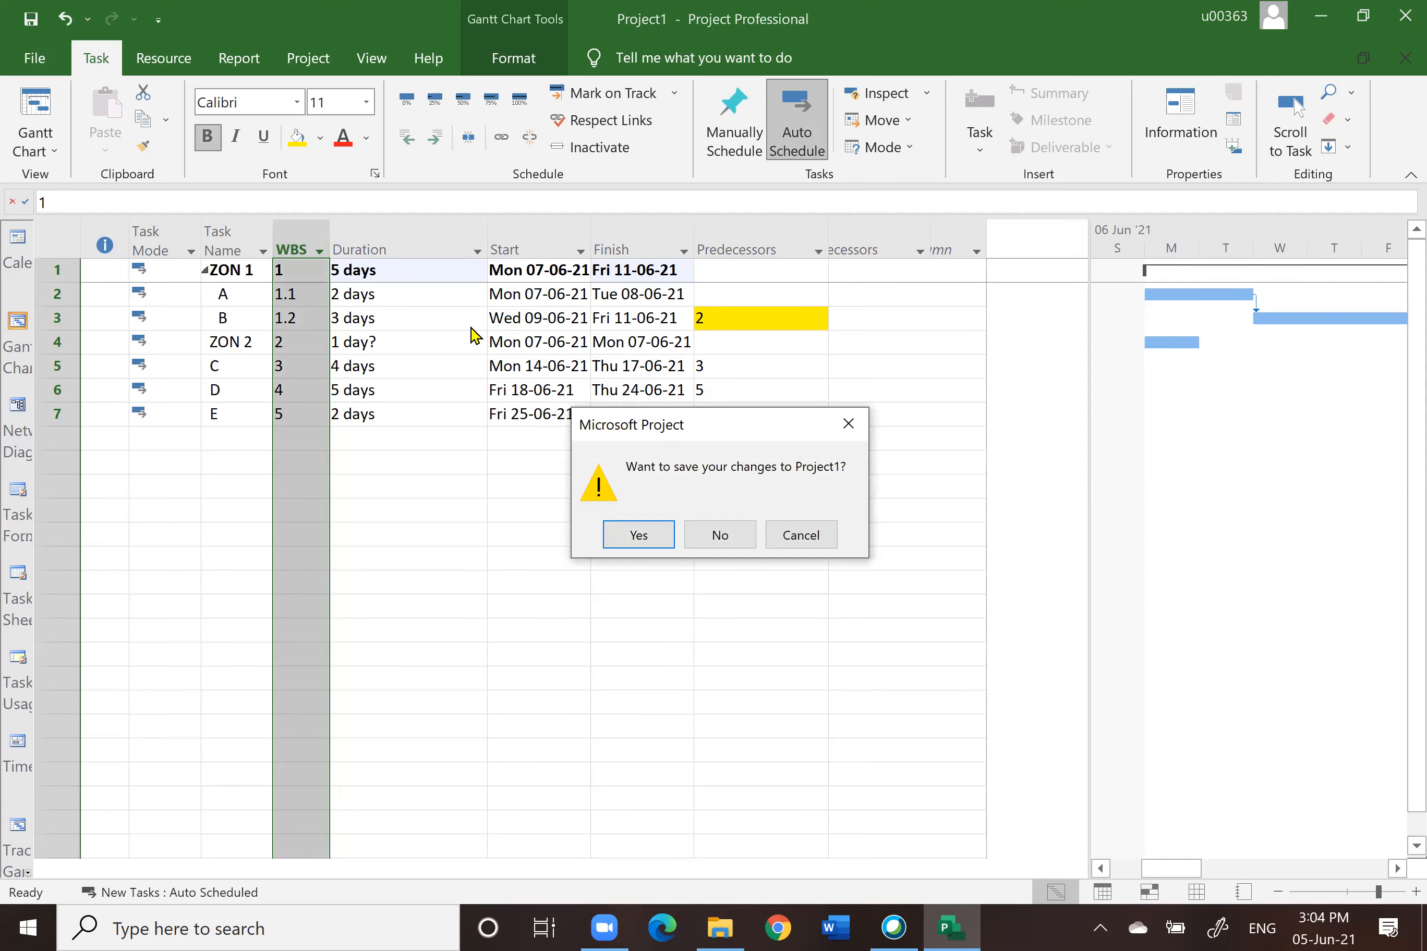
left_click(707, 539)
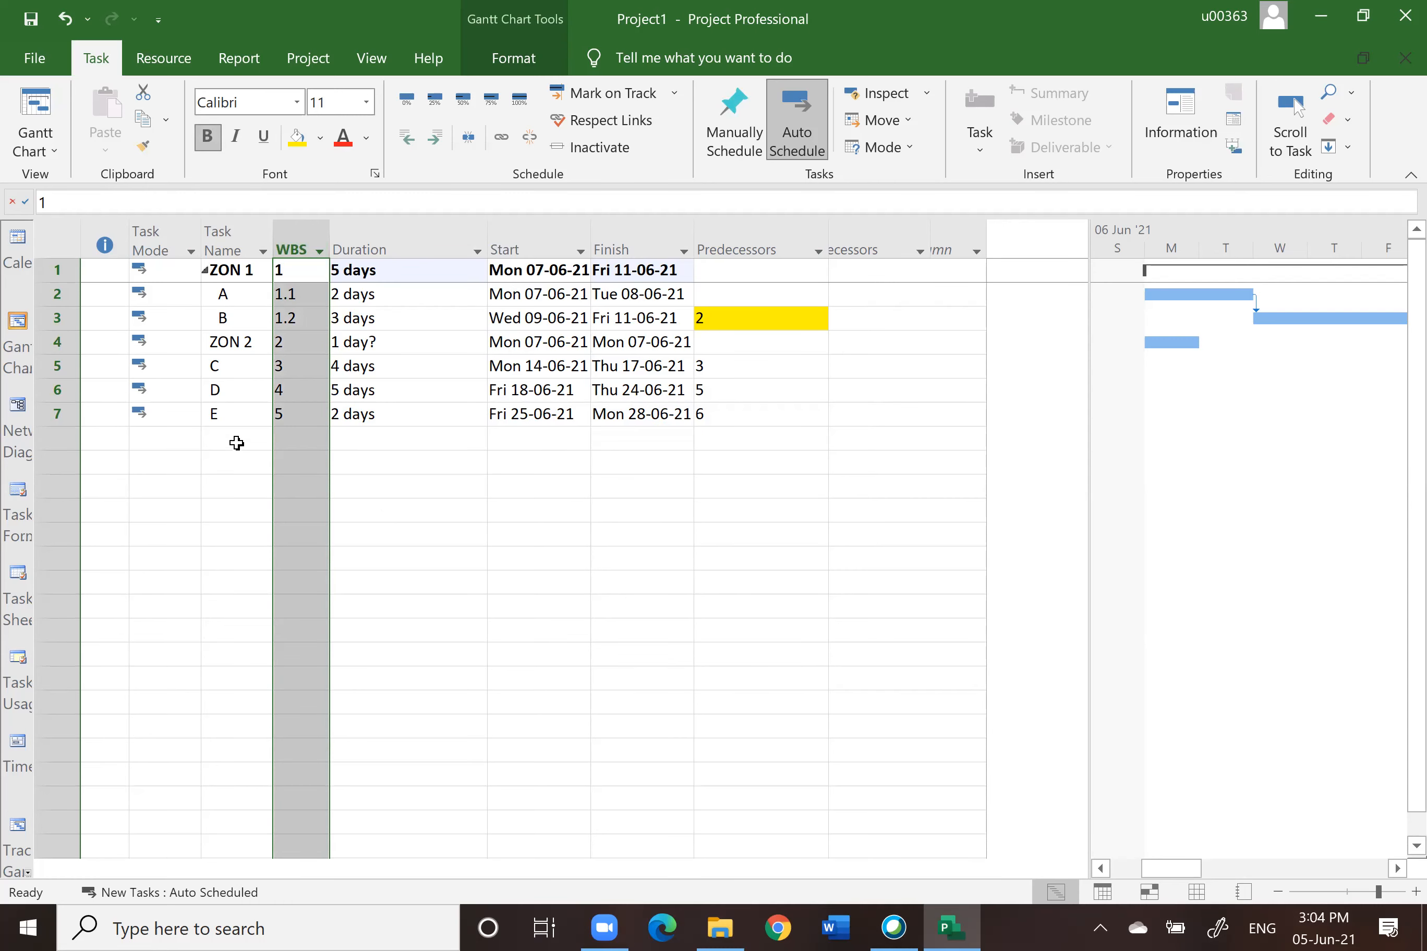
Step: Indent tasks C, D and E under ZON 2 to make it a summary task
left_click_drag(52, 365, 55, 413)
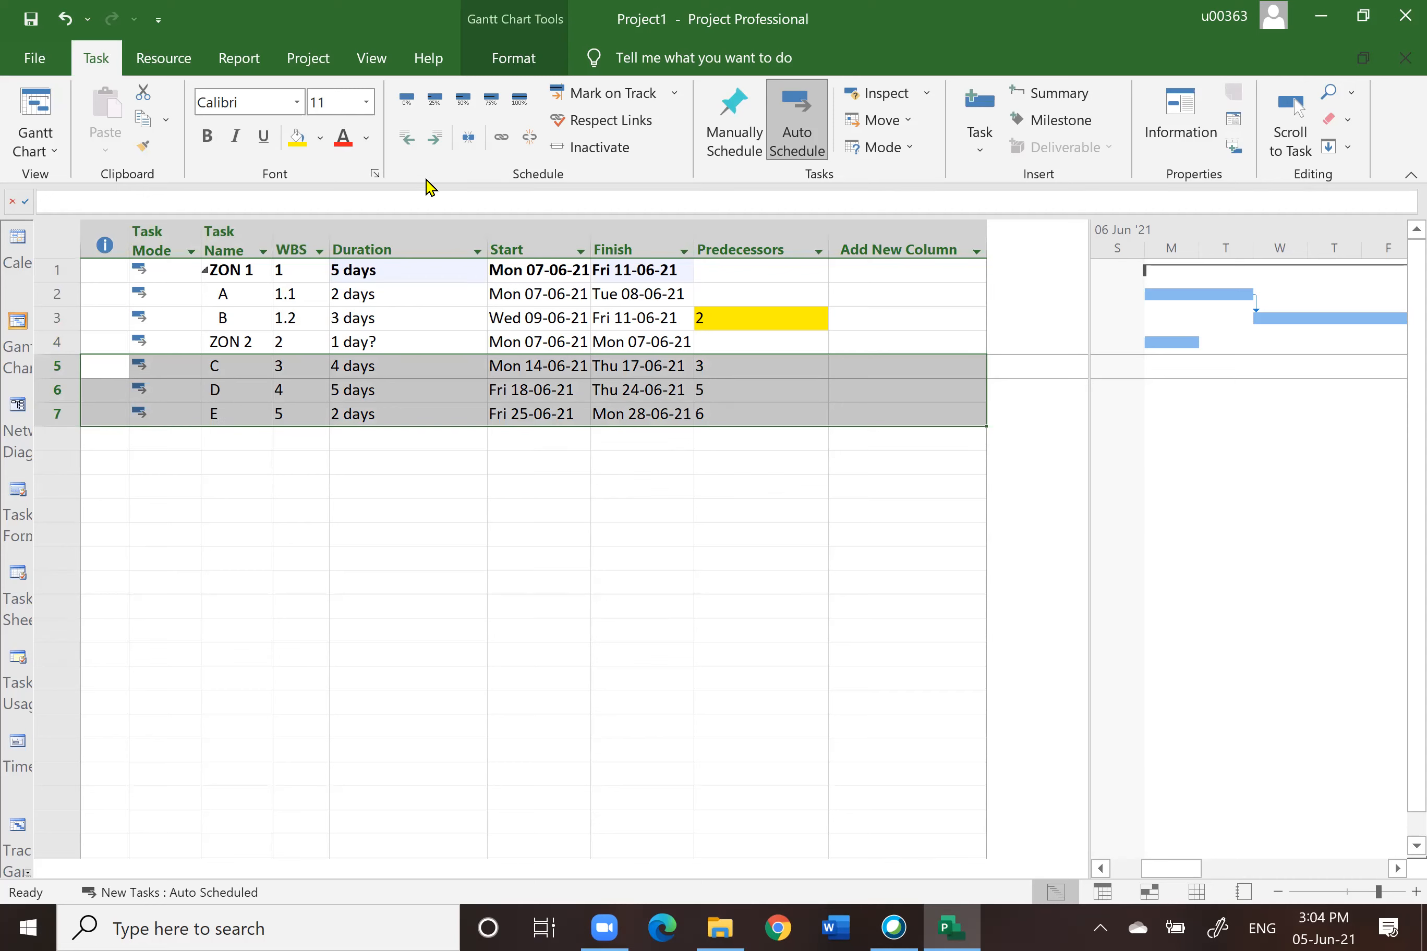
left_click(437, 139)
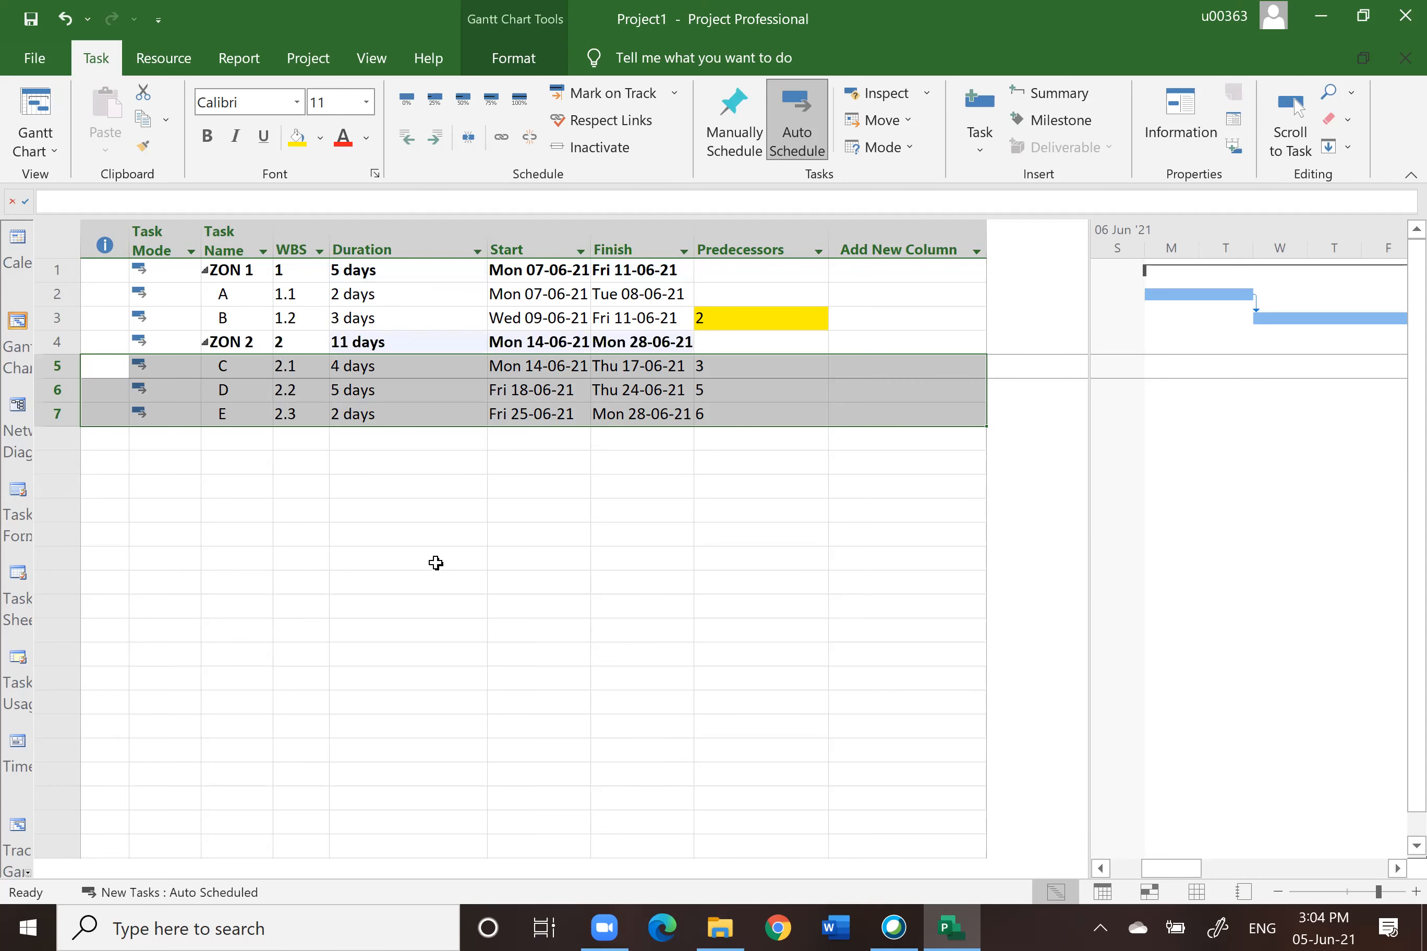
left_click(436, 563)
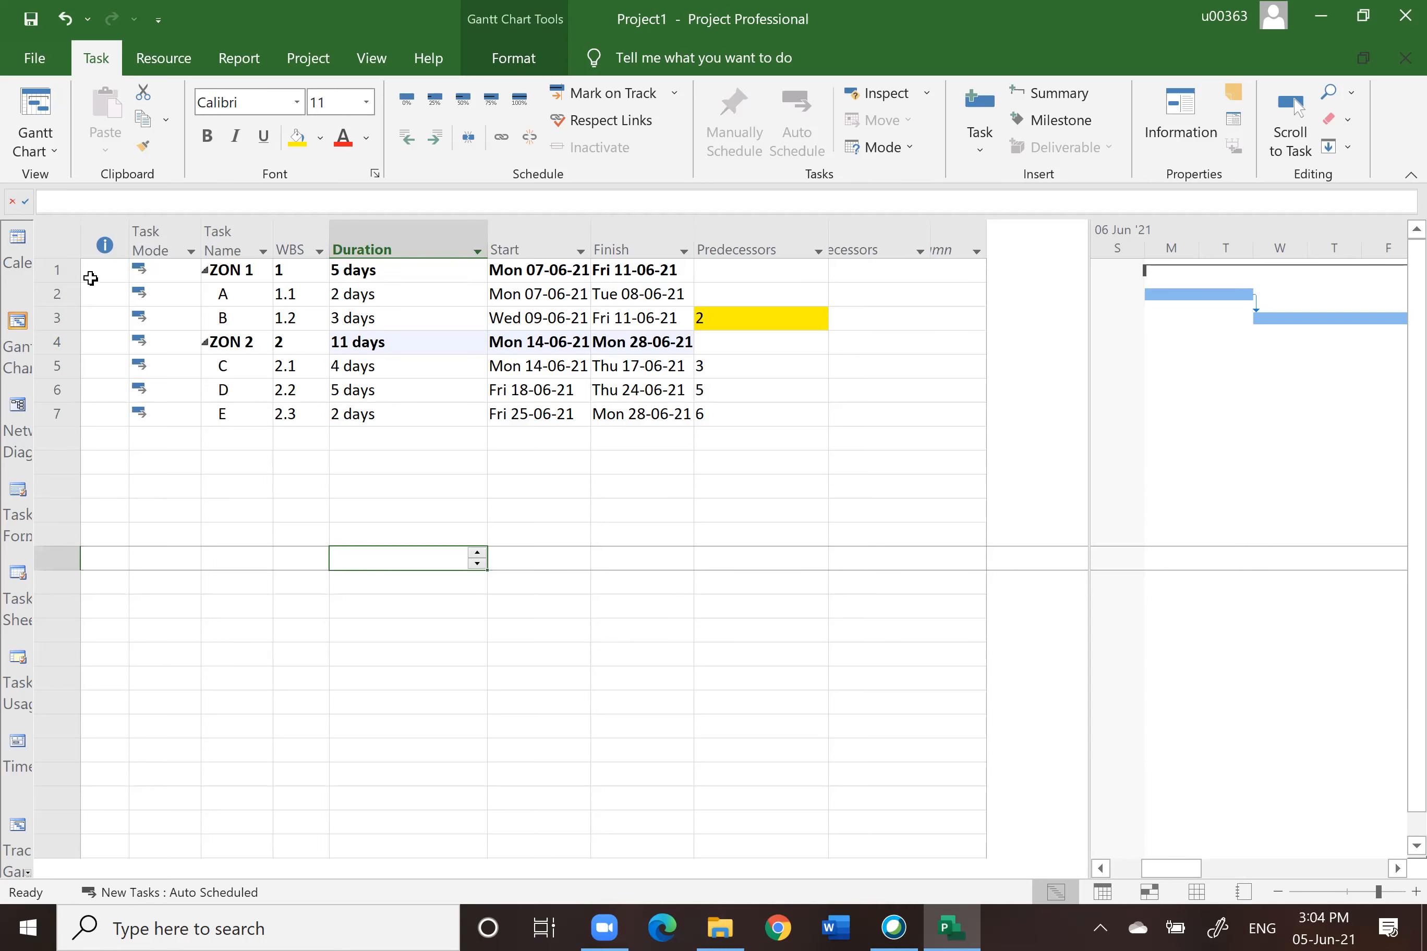
Step: Collapse the ZON 1 and ZON 2 summary tasks to hide their subtasks
left_click(59, 271)
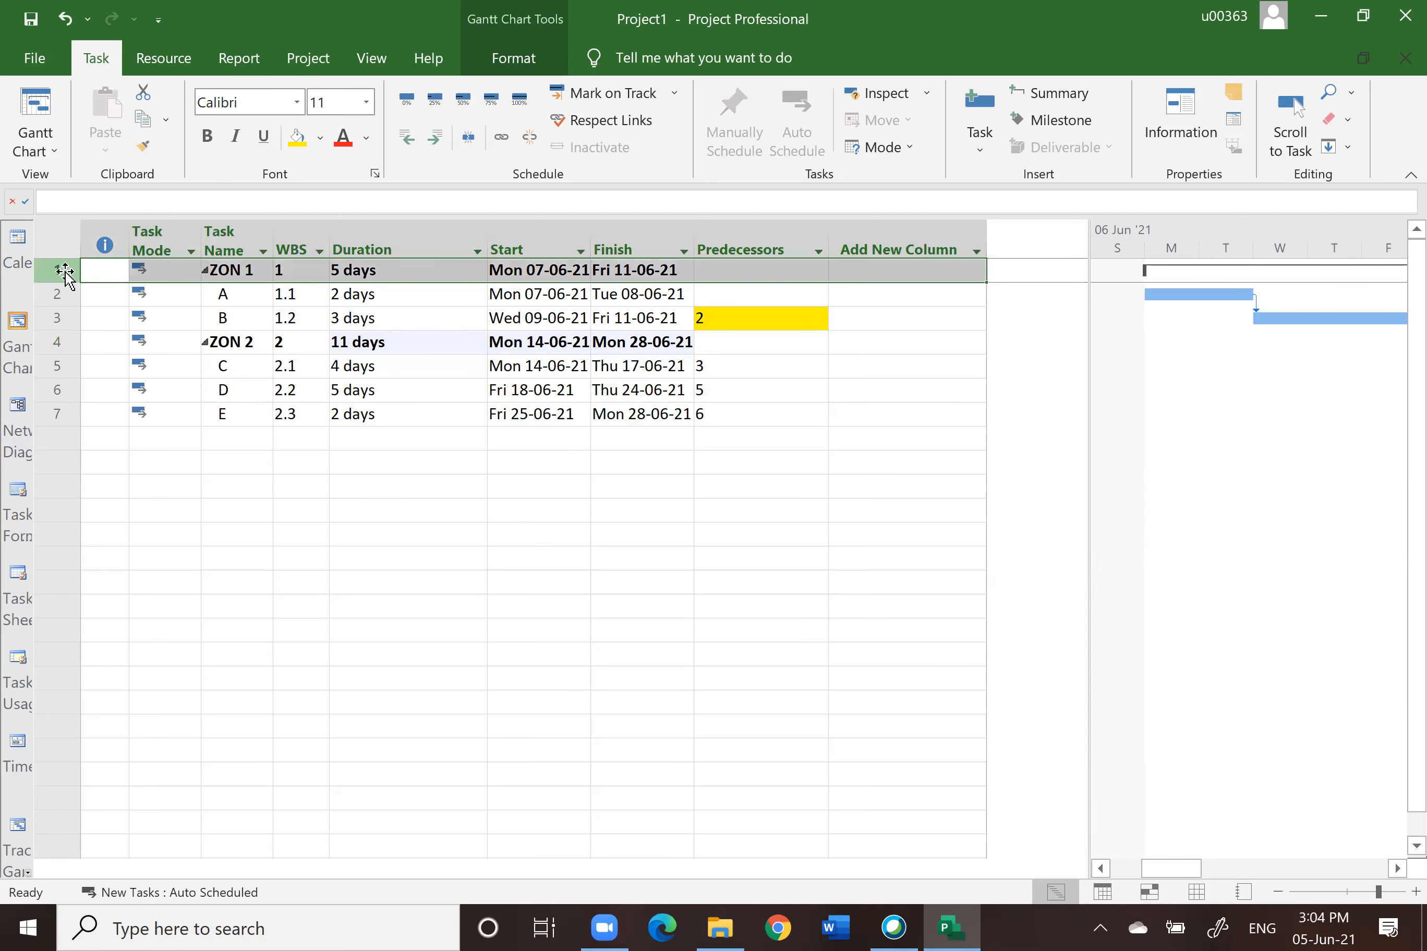
left_click(56, 342)
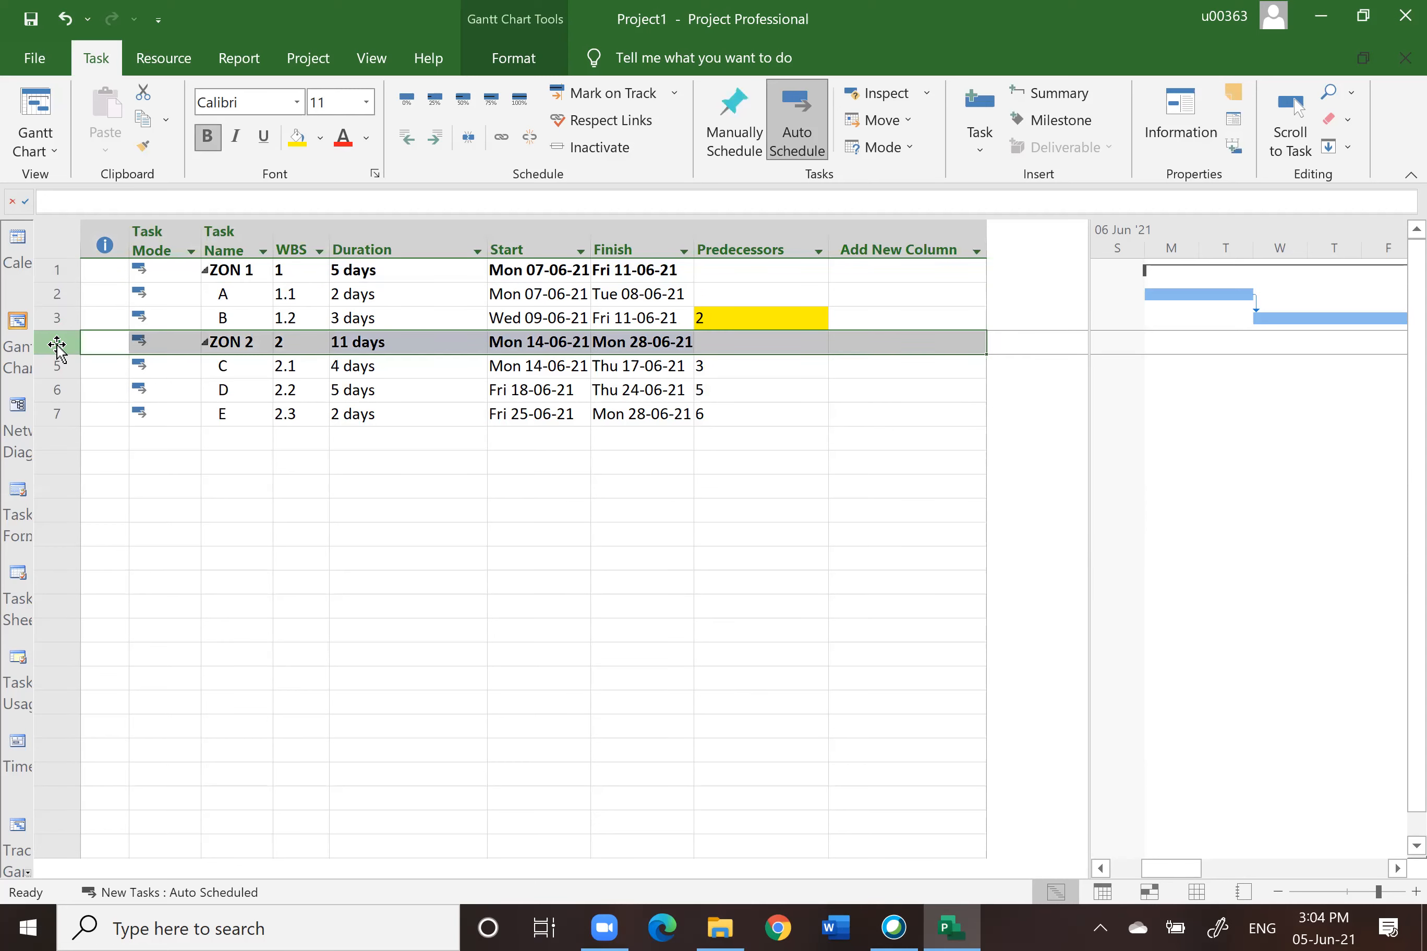
left_click(354, 271)
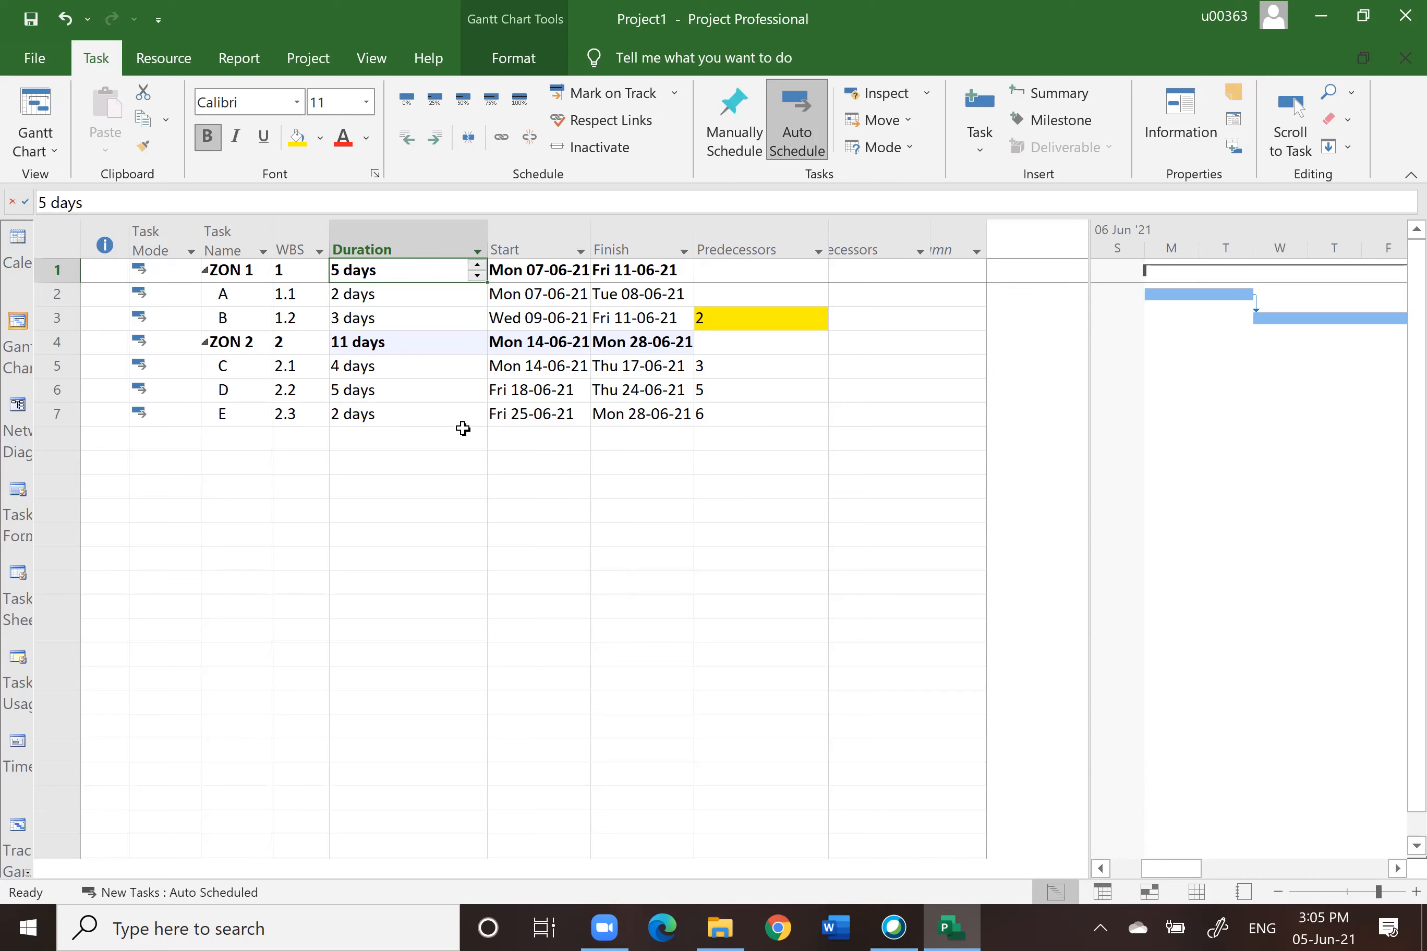
left_click(204, 271)
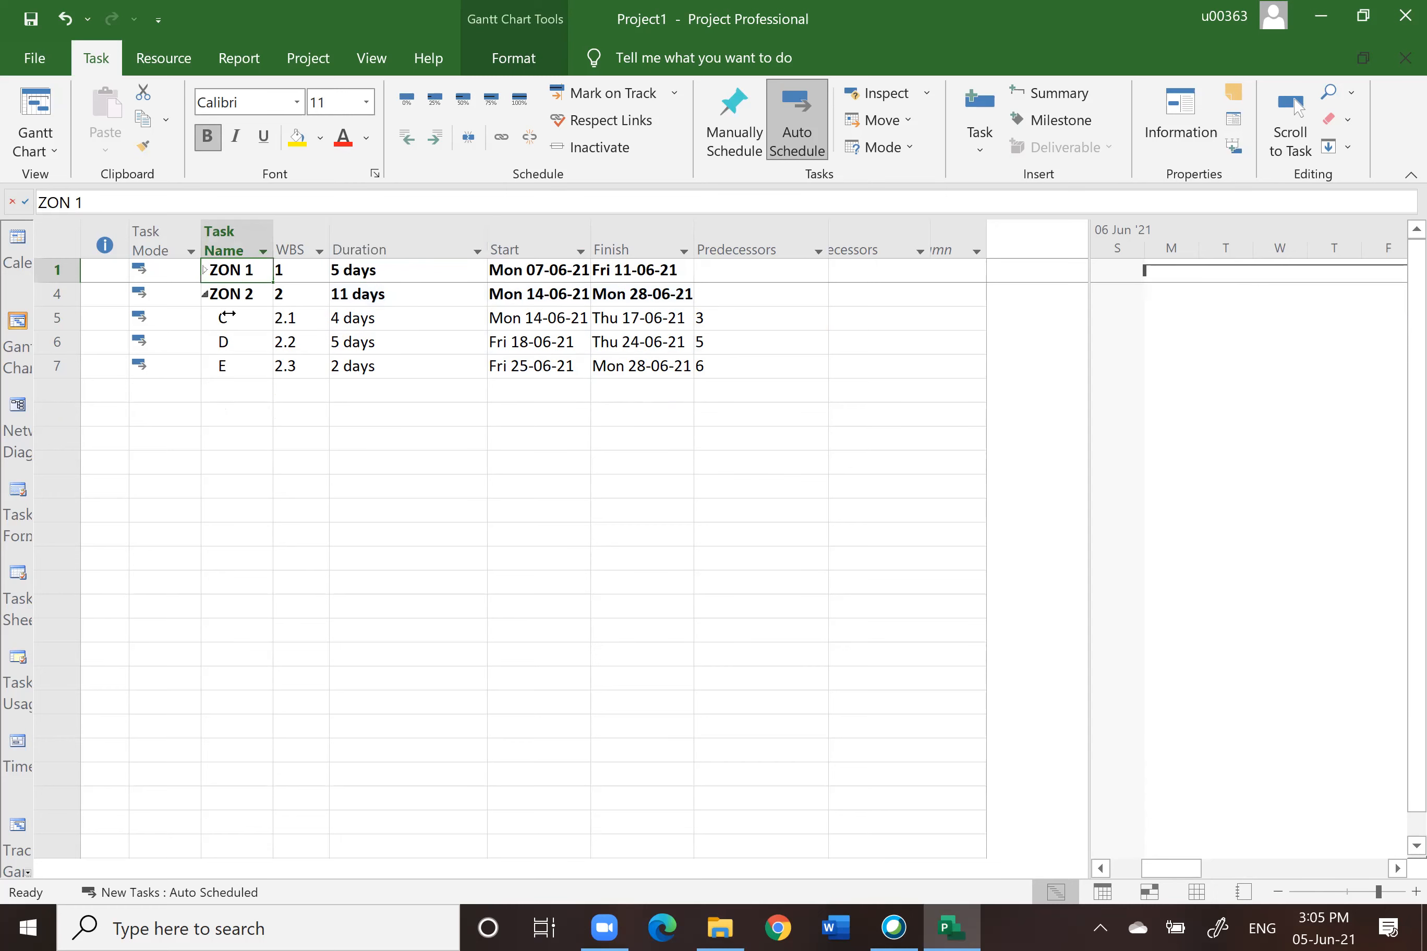
left_click(205, 294)
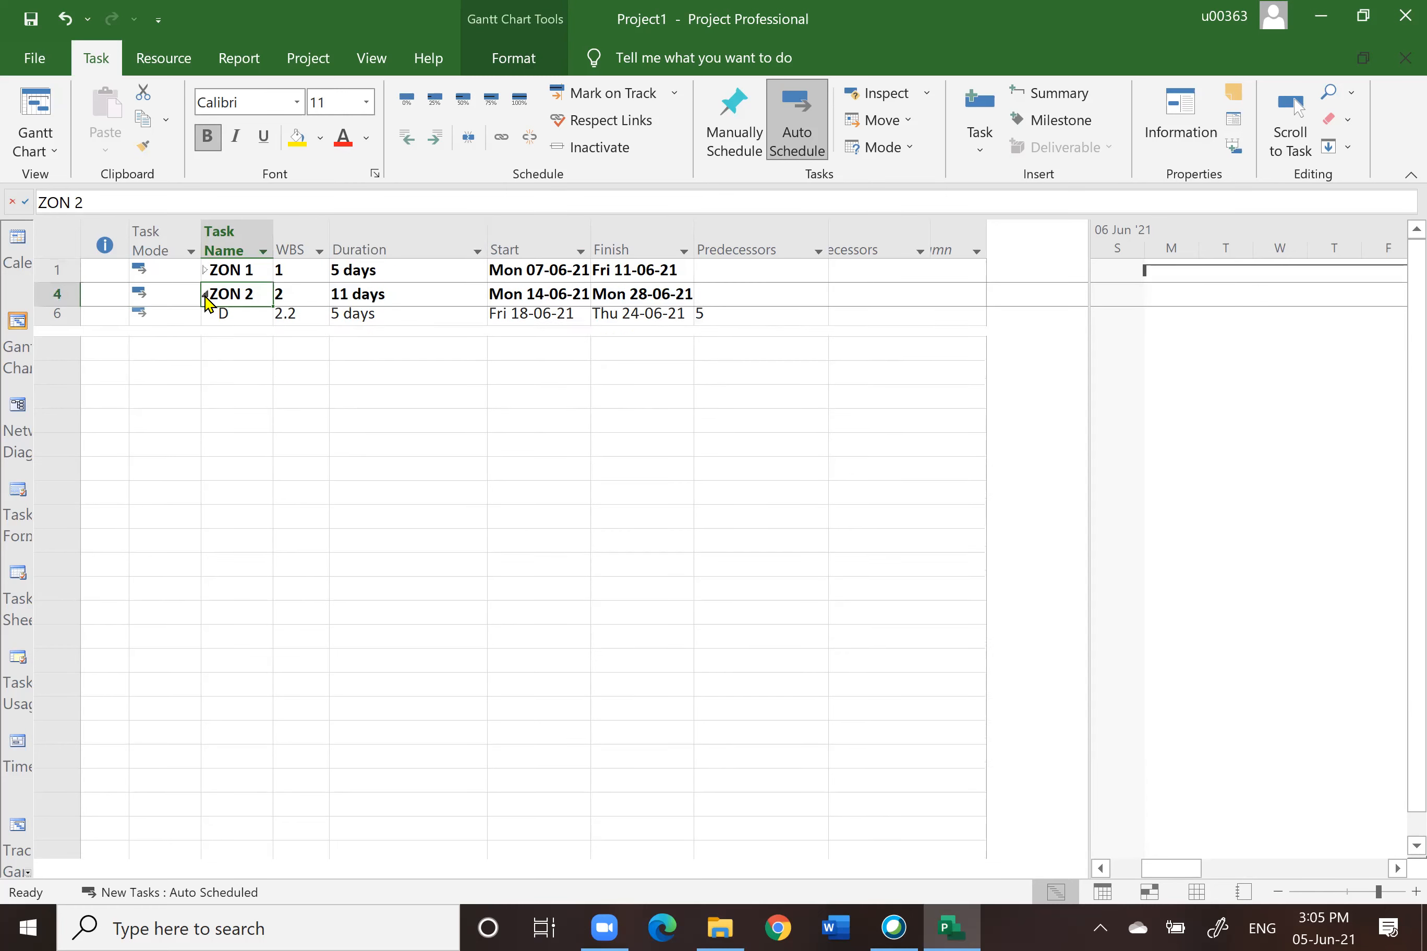
Step: Fit the entire project into the timescale and expand ZON 2 and ZON 1 again
left_click_drag(1090, 684, 793, 706)
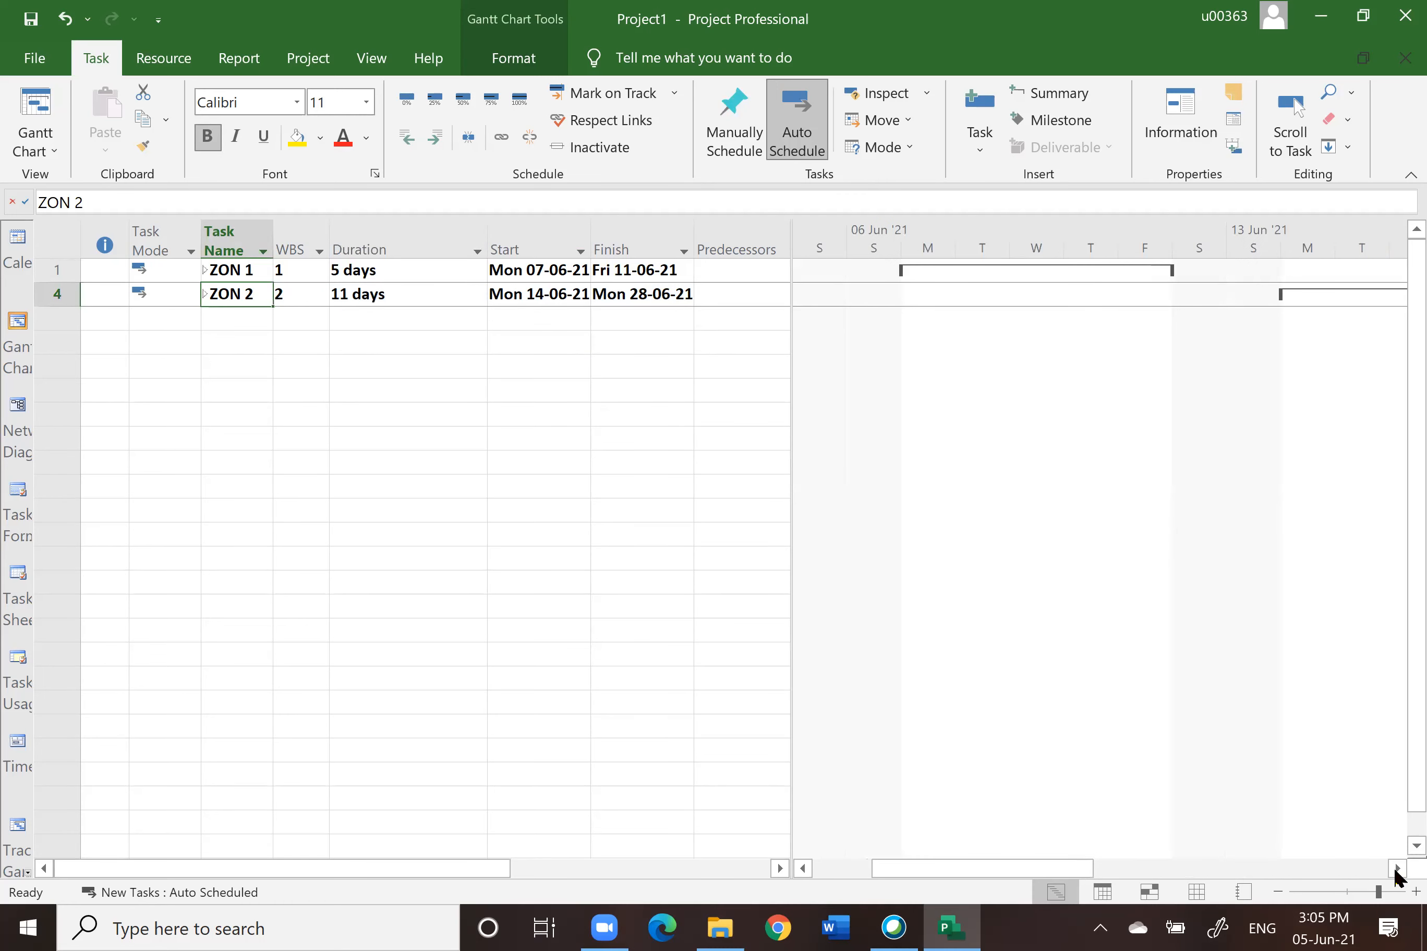
left_click(1396, 868)
left_click(371, 59)
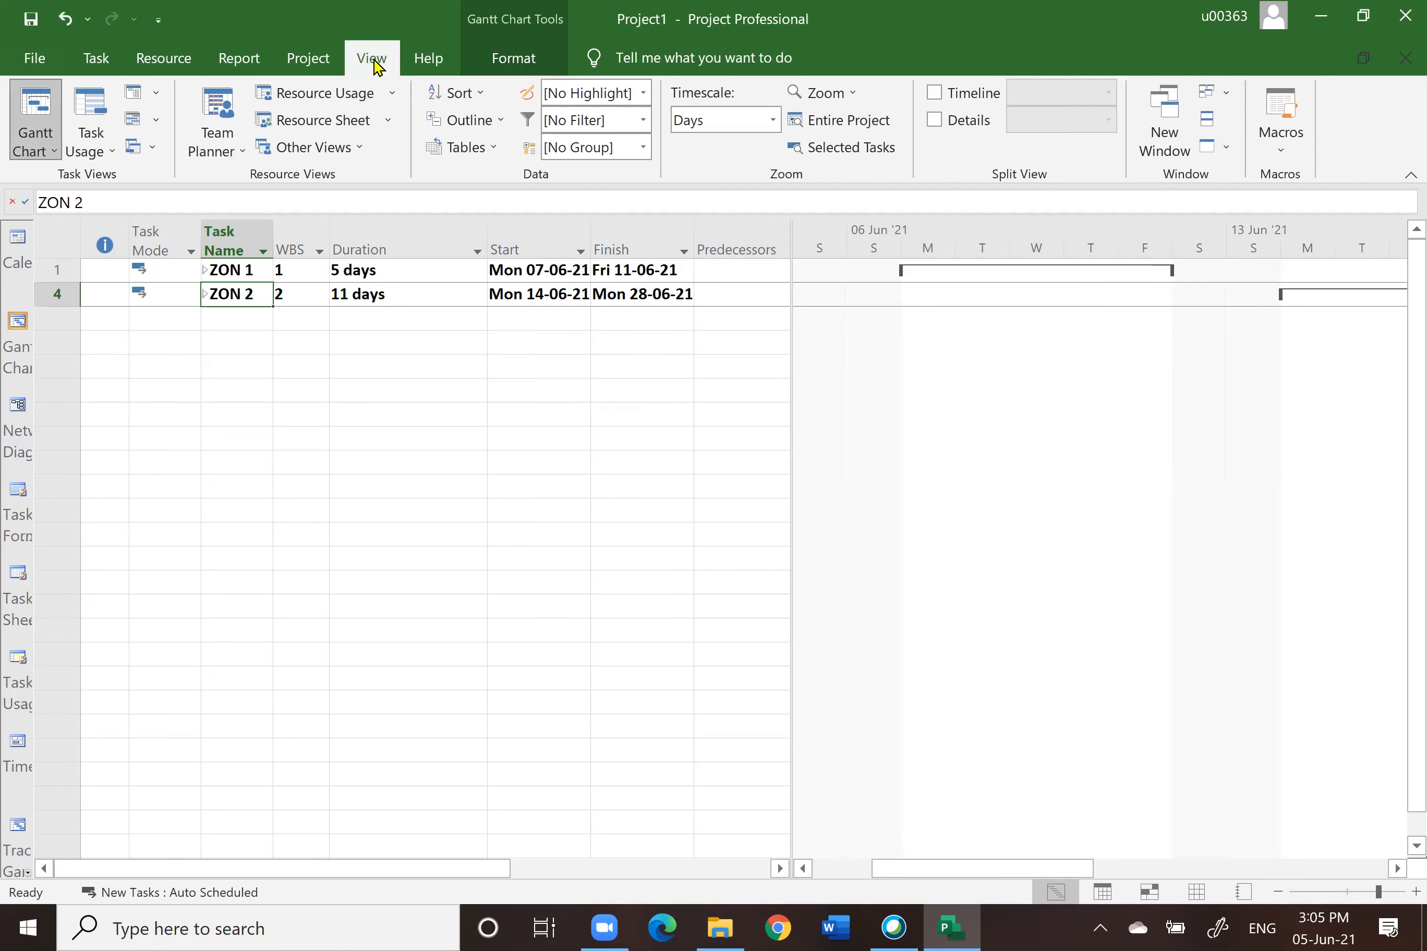
left_click(832, 122)
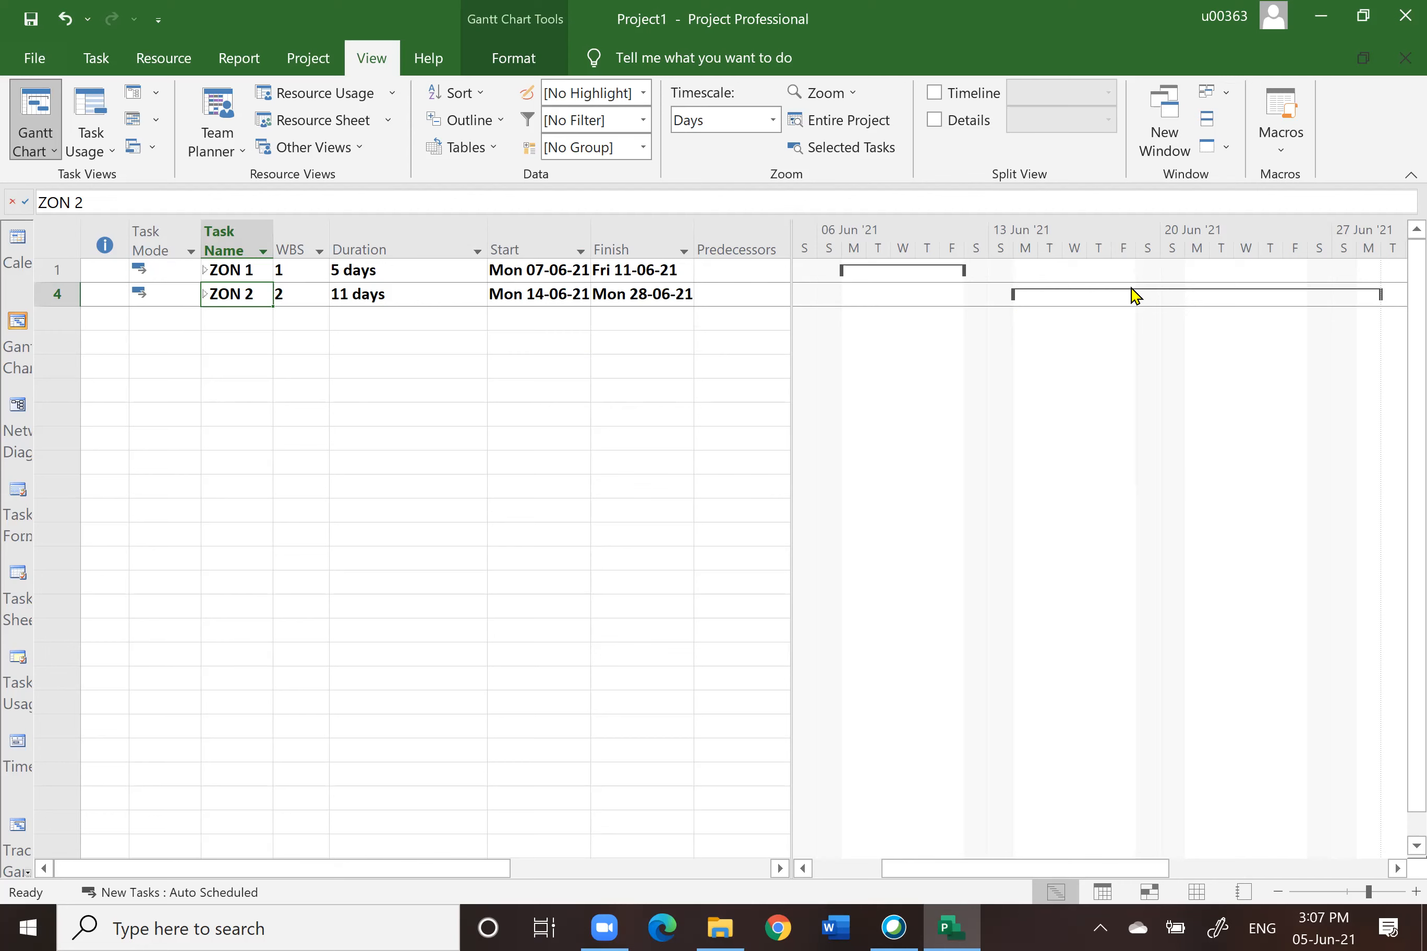
left_click(205, 294)
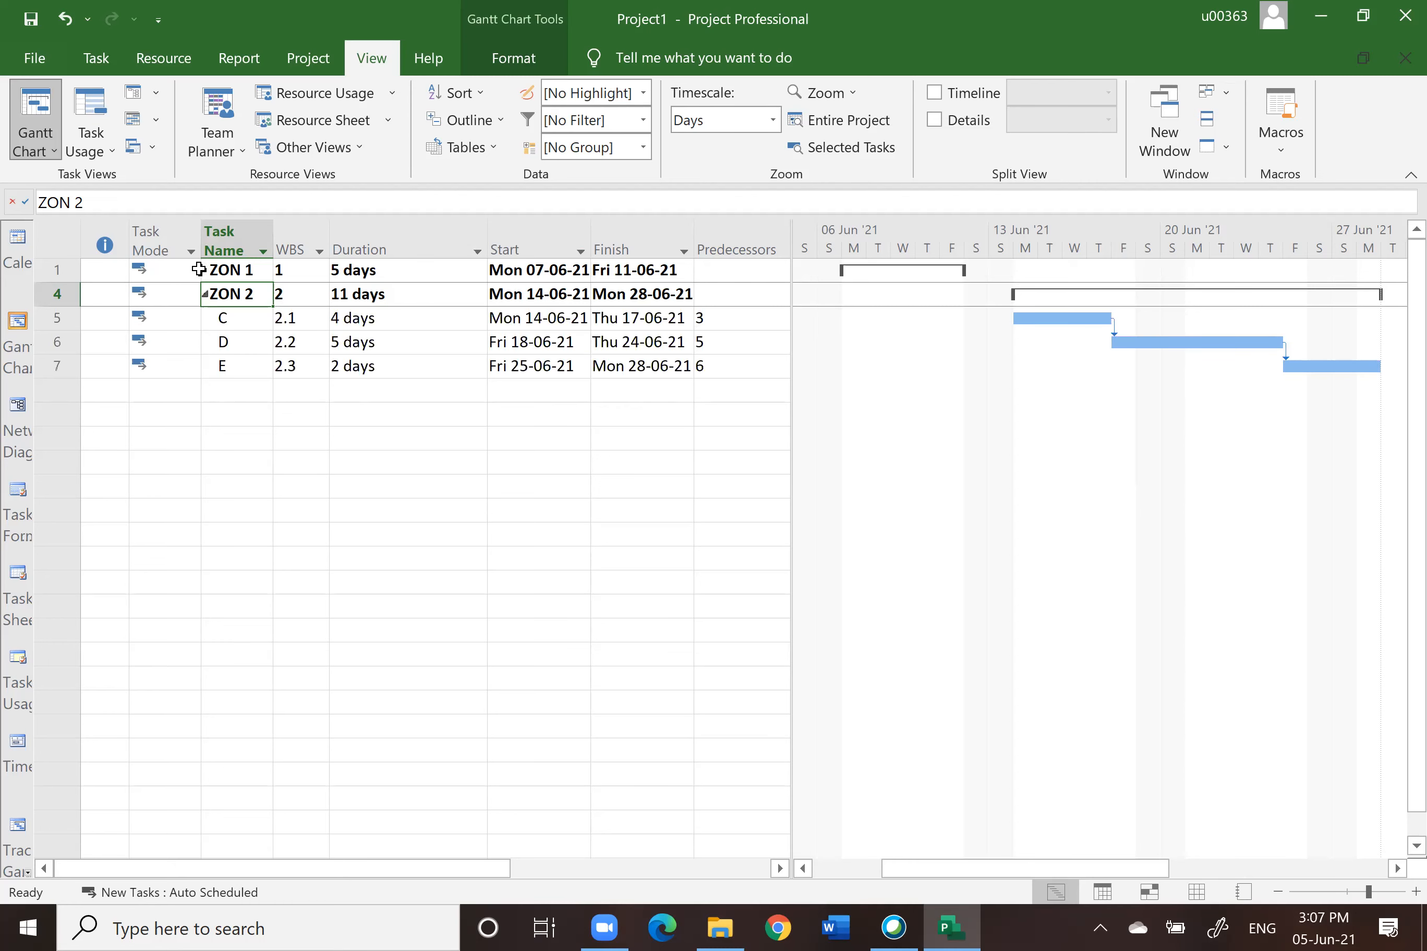
left_click(204, 271)
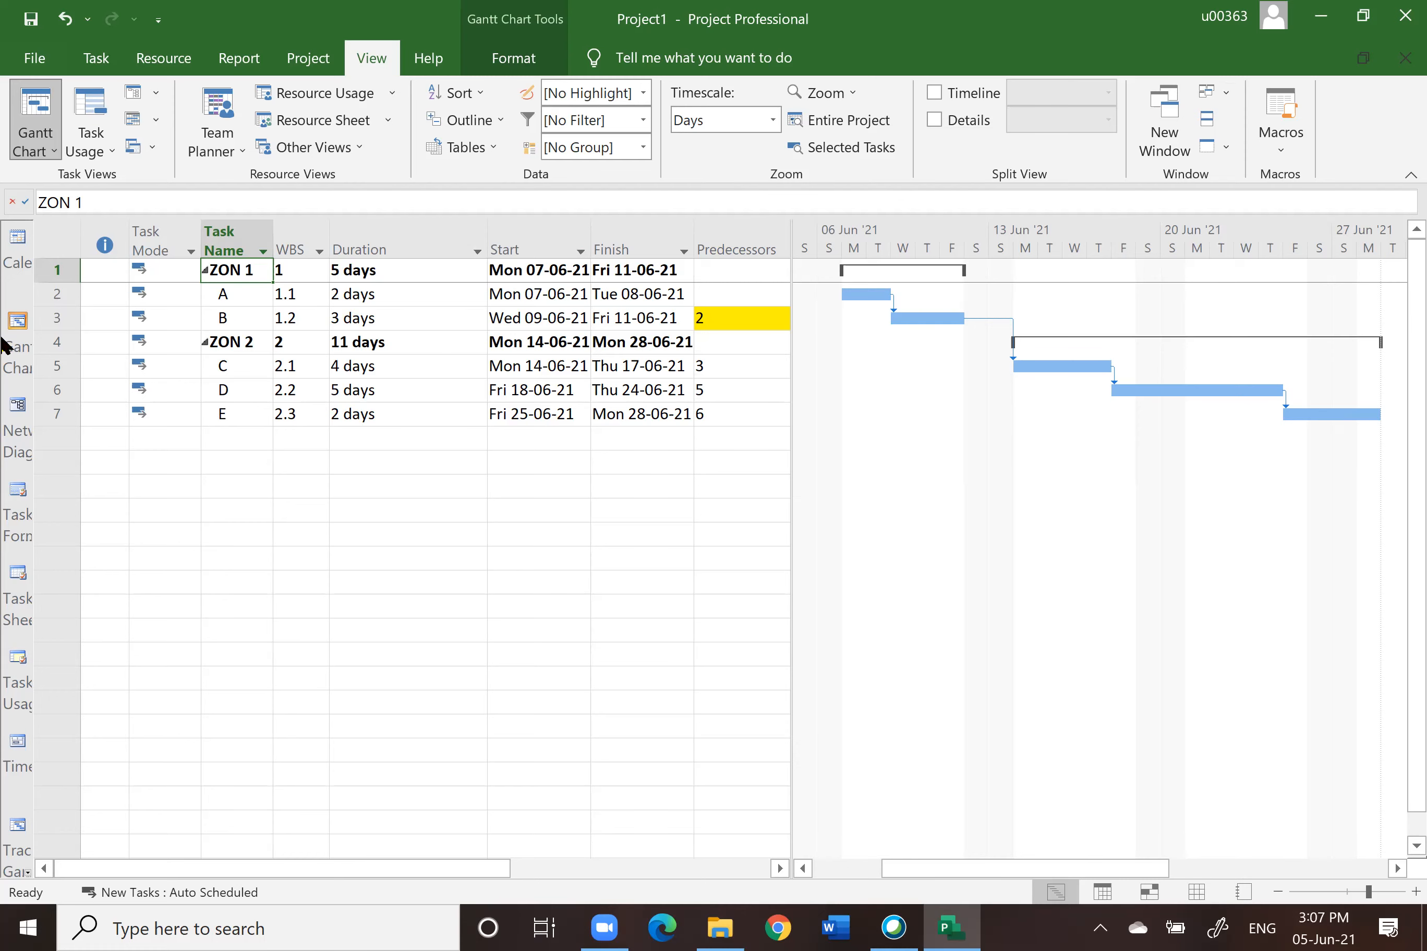
Step: Switch to the Network Diagram view and examine the zone and task boxes and their links
left_click(19, 418)
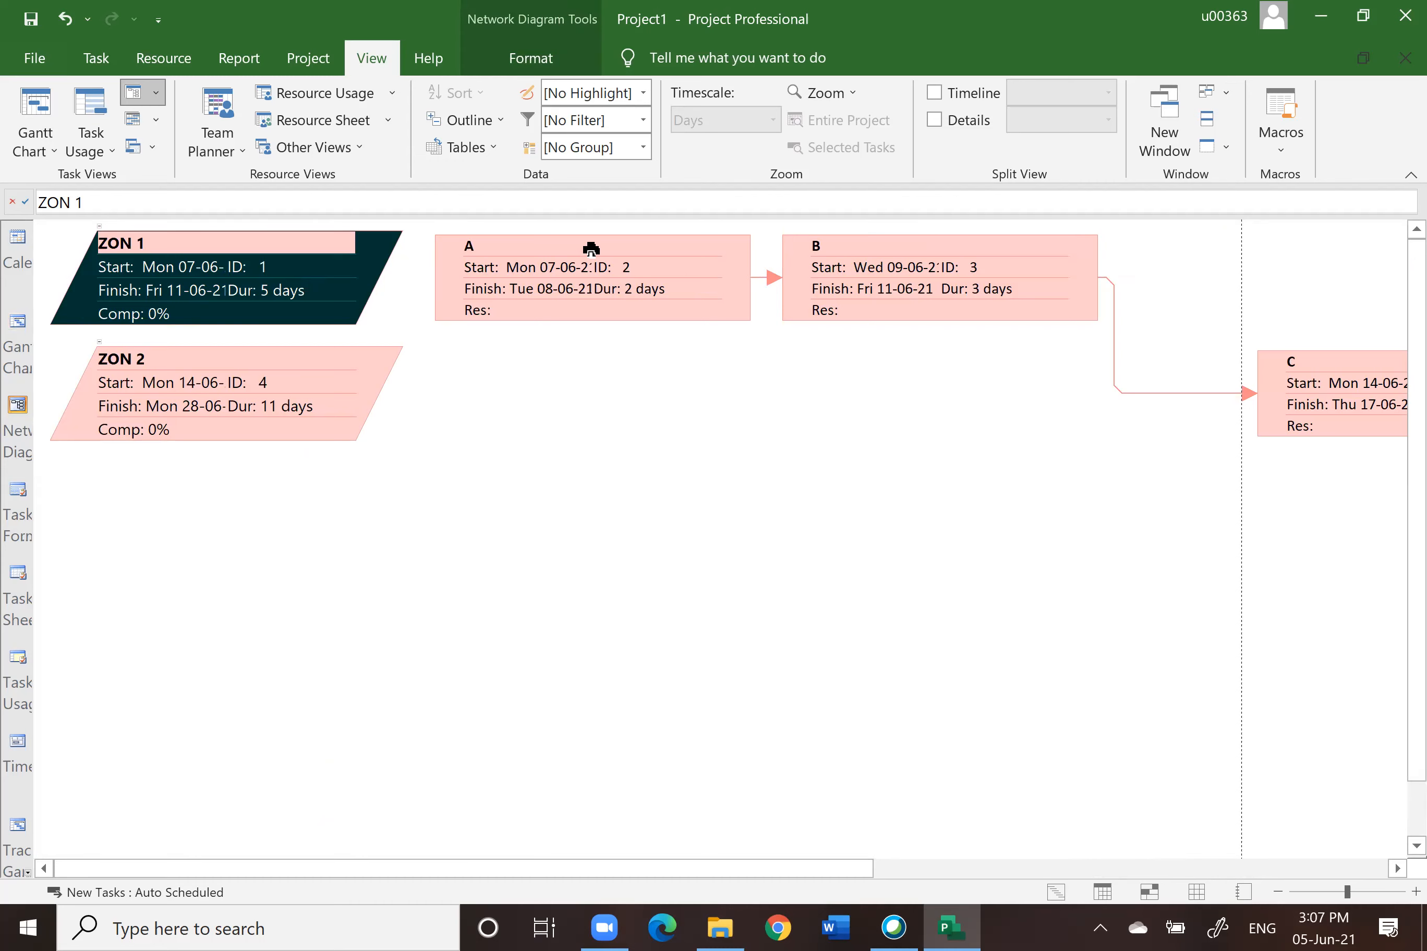
left_click(597, 260)
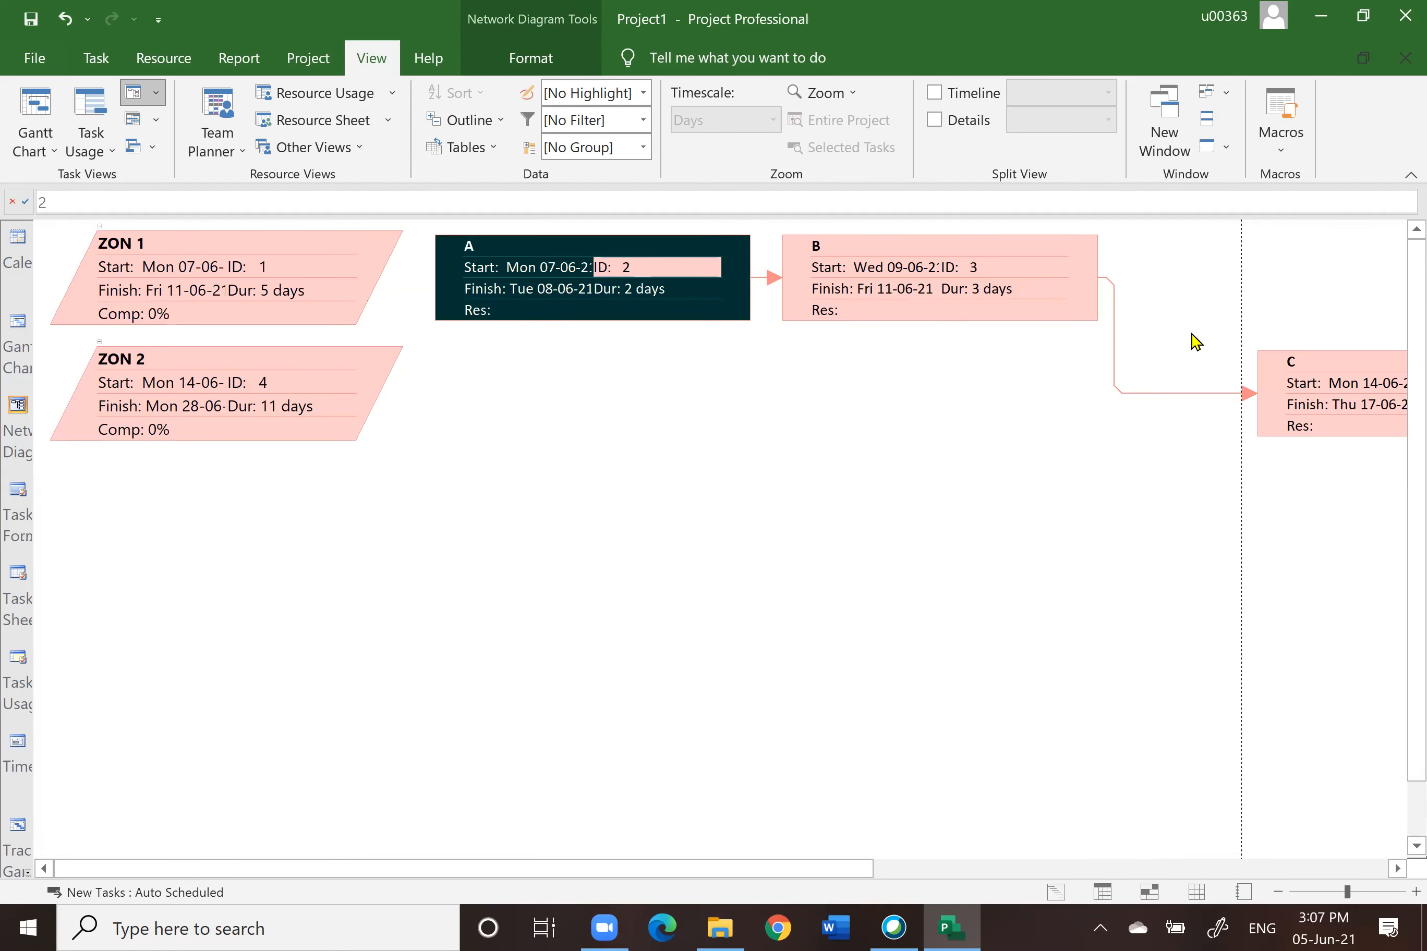
left_click(133, 267)
left_click(152, 394)
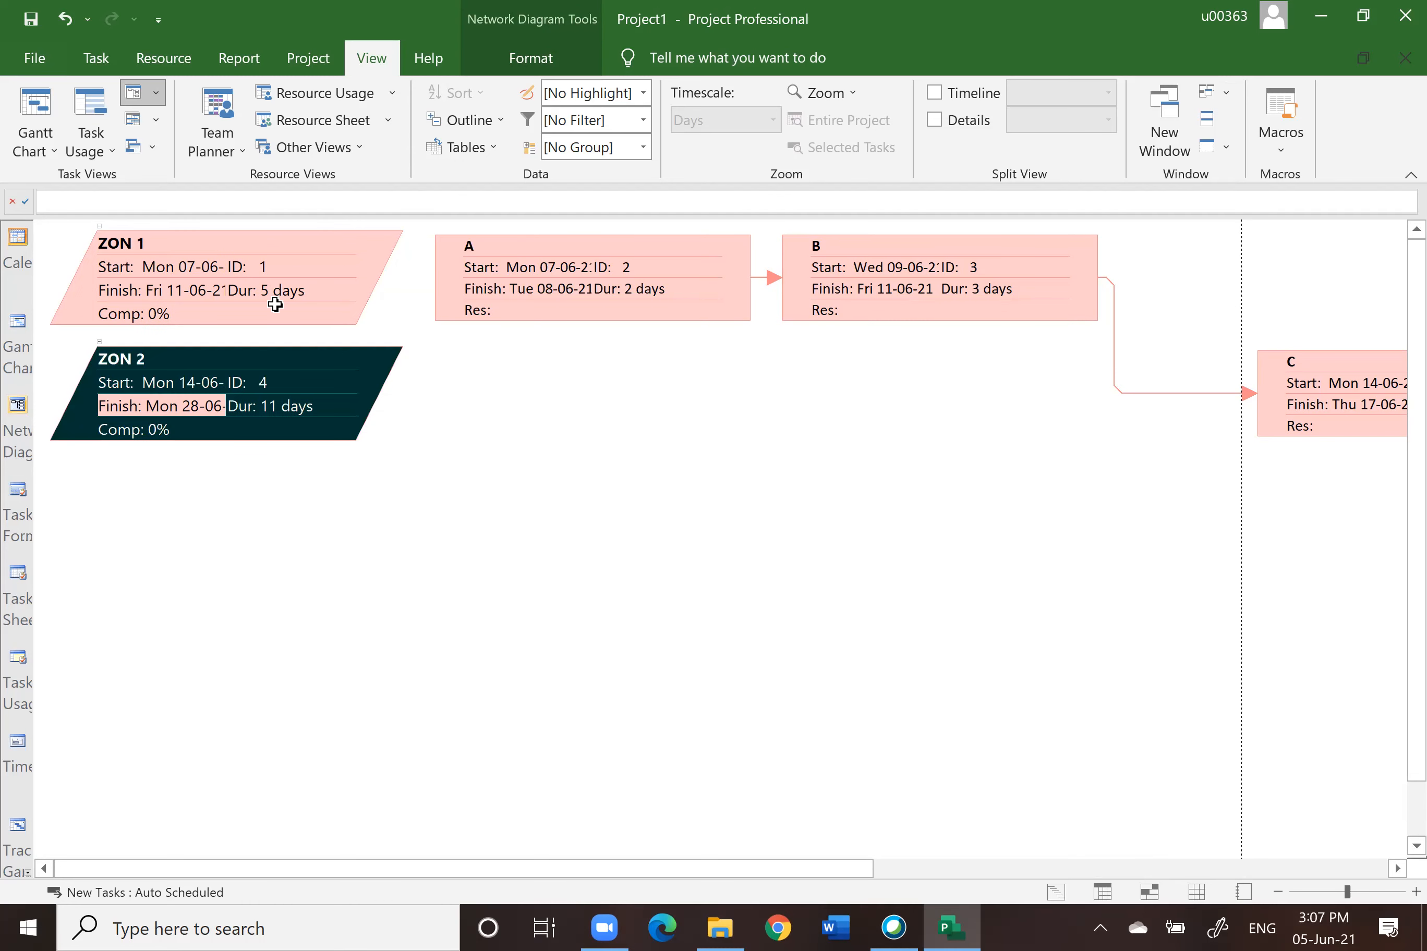
left_click(212, 267)
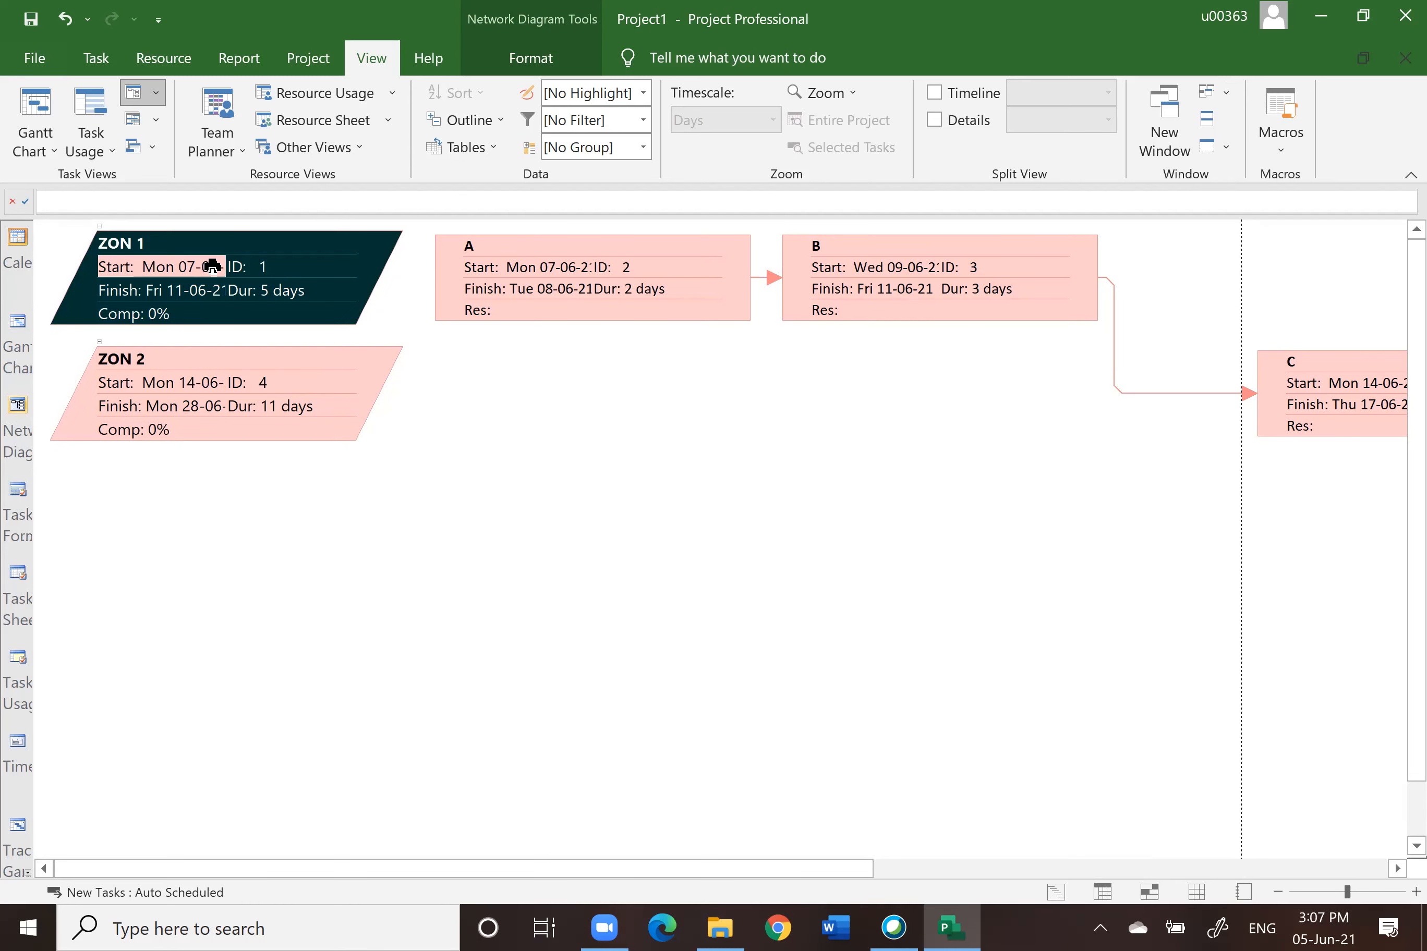
left_click(184, 383)
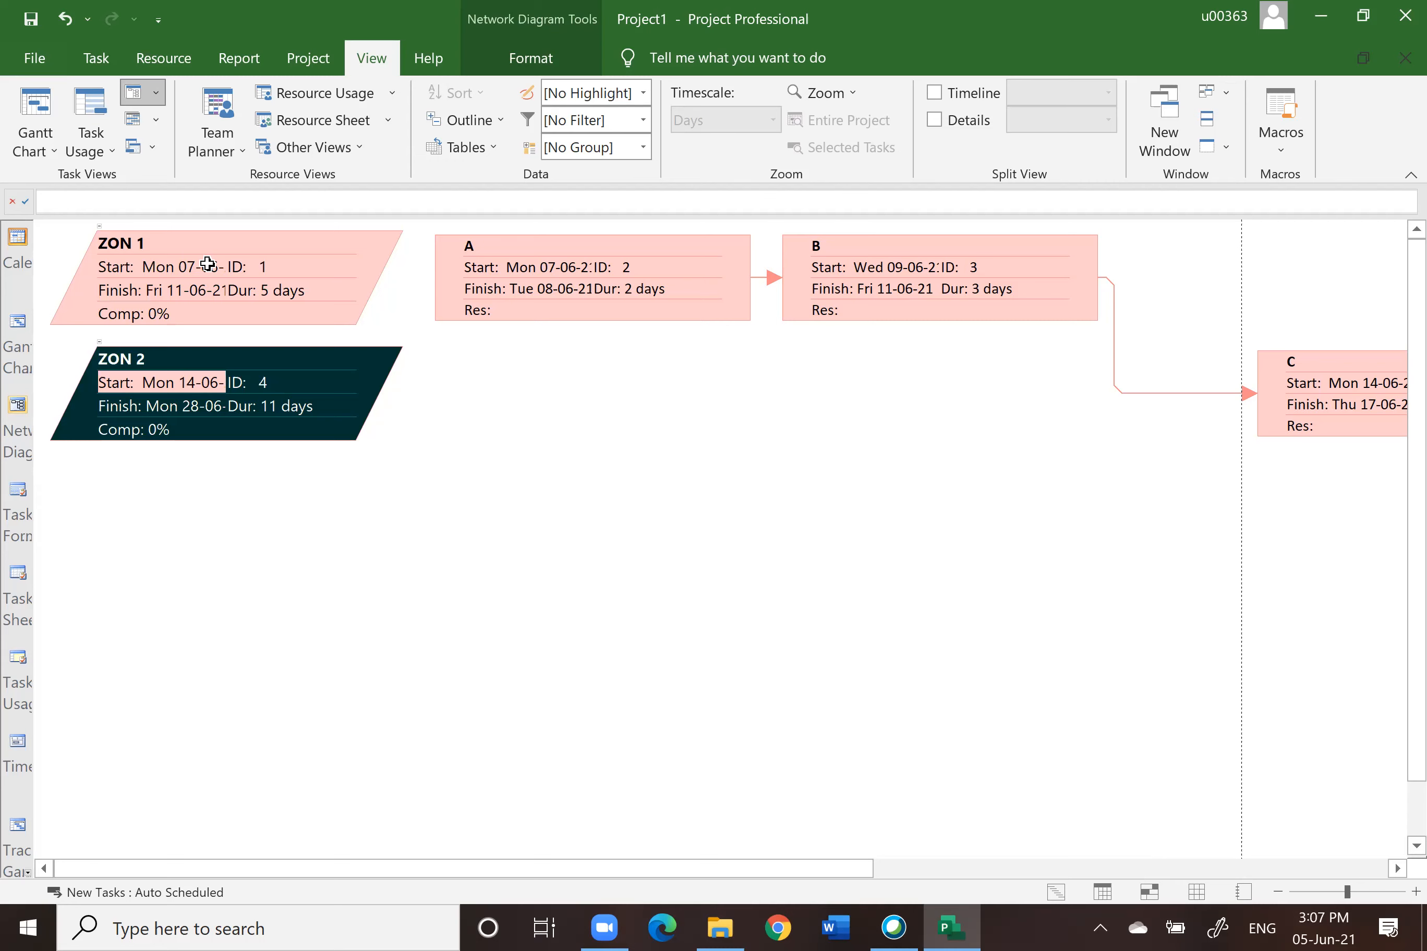
left_click(198, 407)
left_click(173, 275)
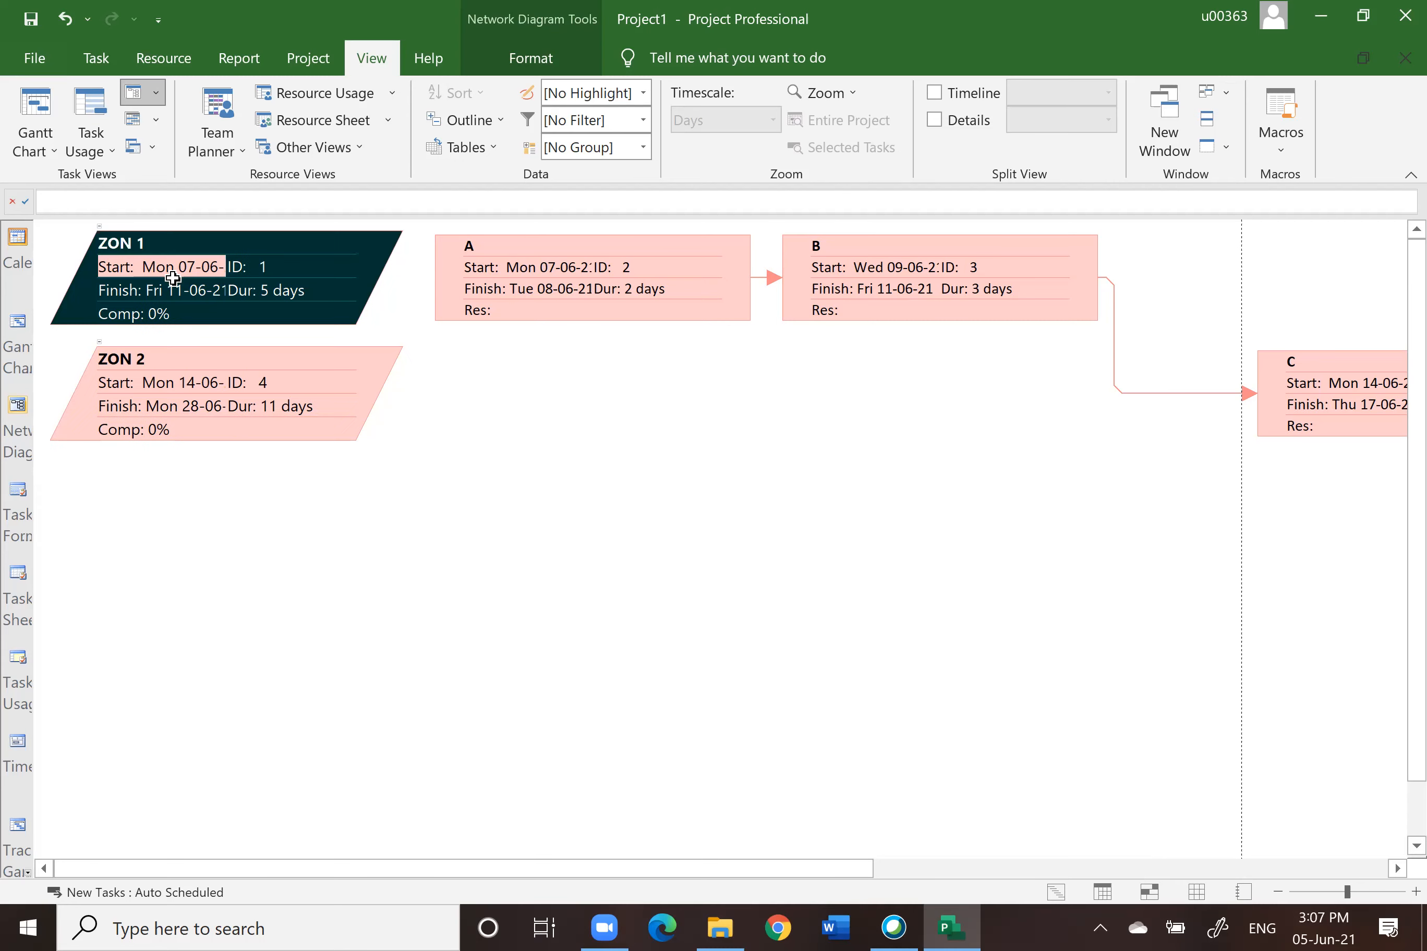
left_click(207, 385)
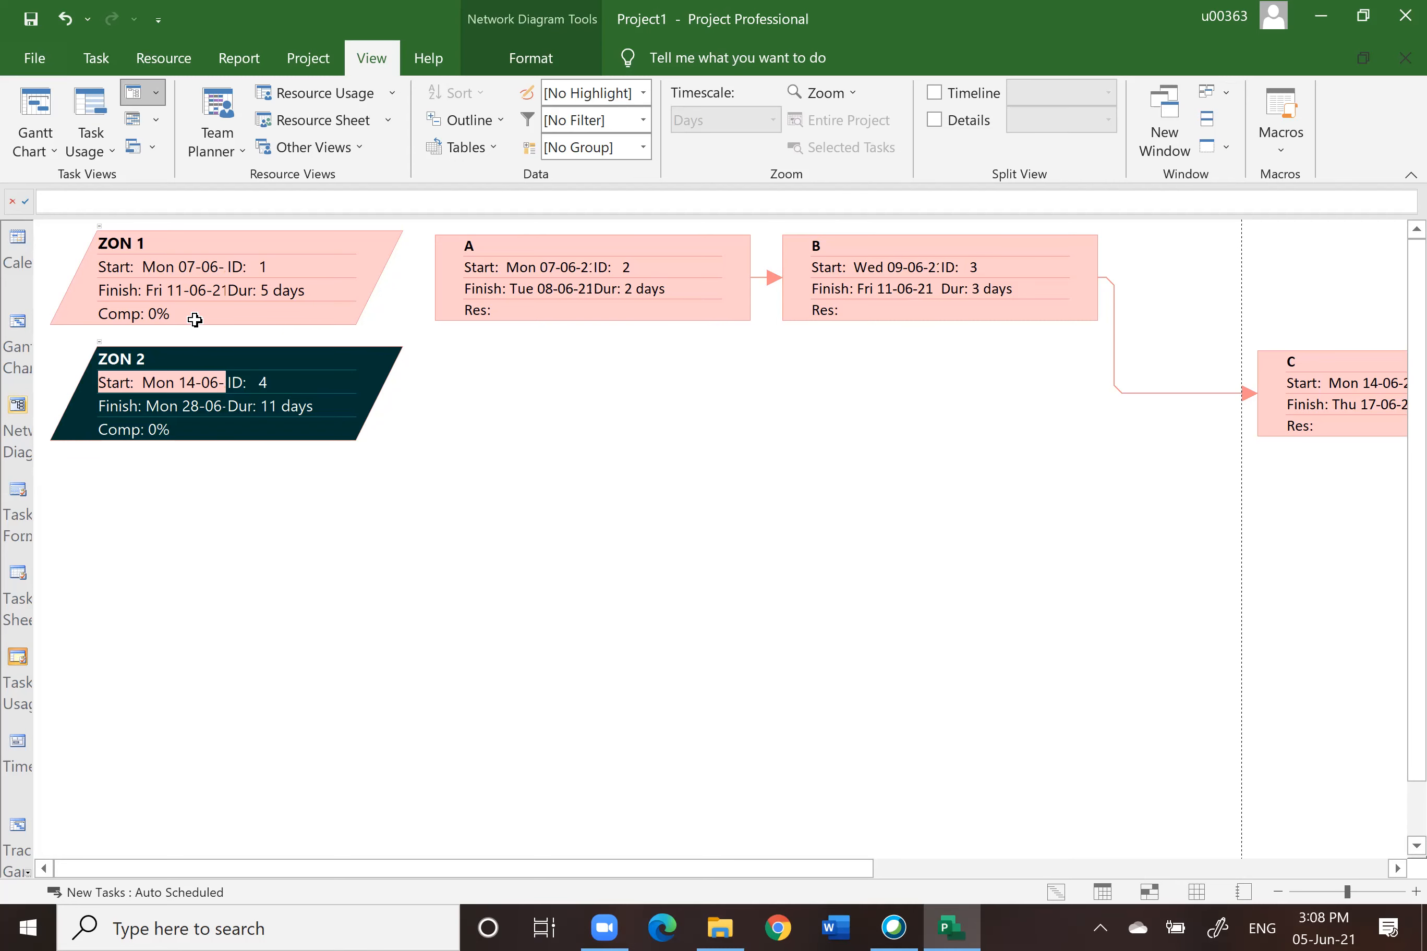
left_click(558, 267)
left_click(870, 286)
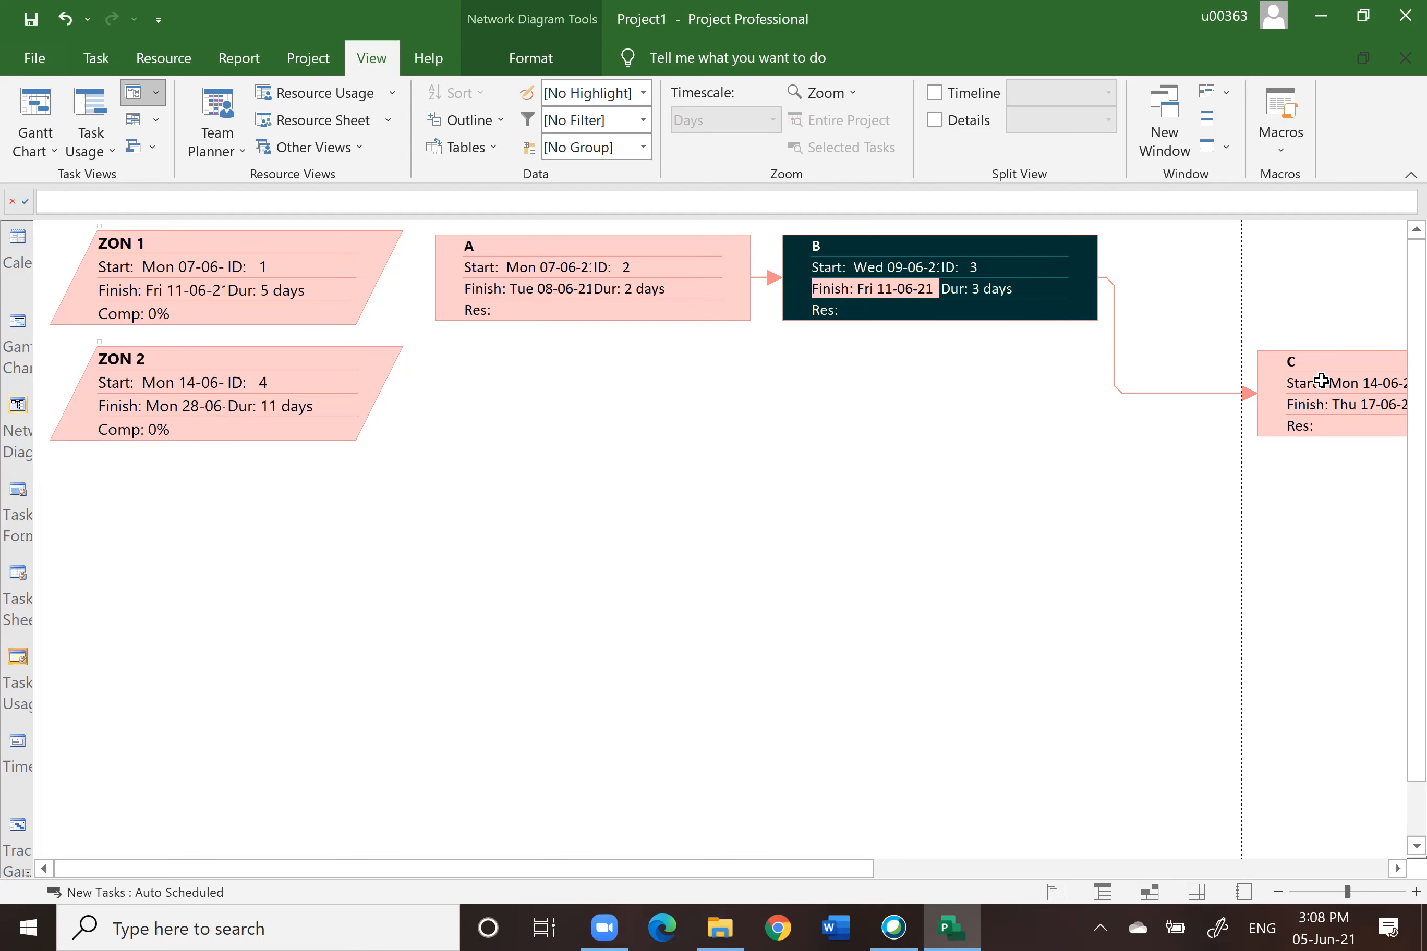
left_click(1320, 404)
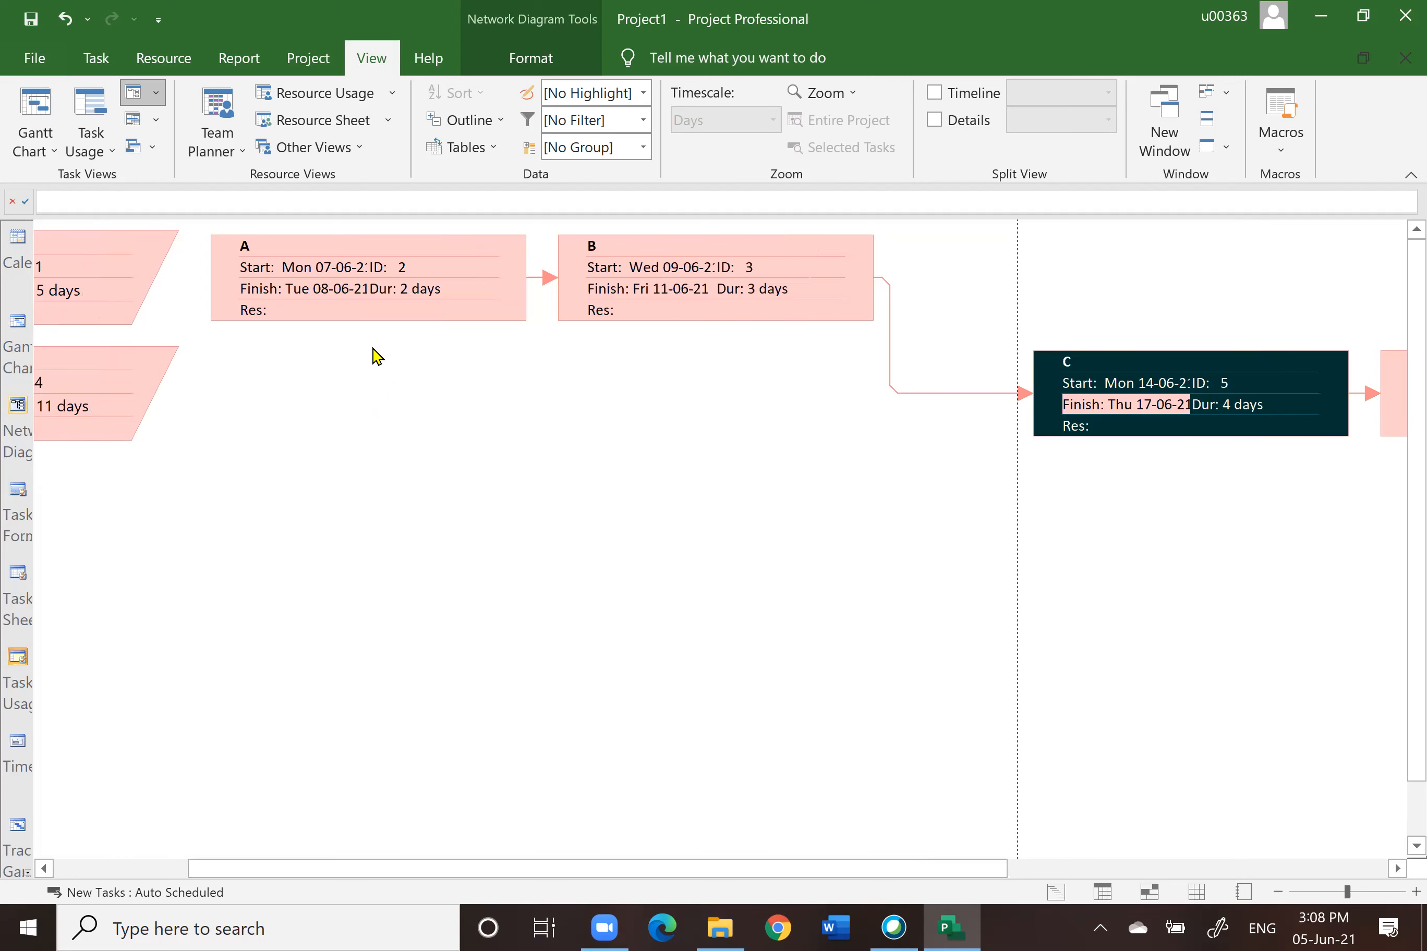
left_click(140, 870)
Step: Back in the Gantt Chart view, narrow the Duration column and widen the table pane
left_click(14, 326)
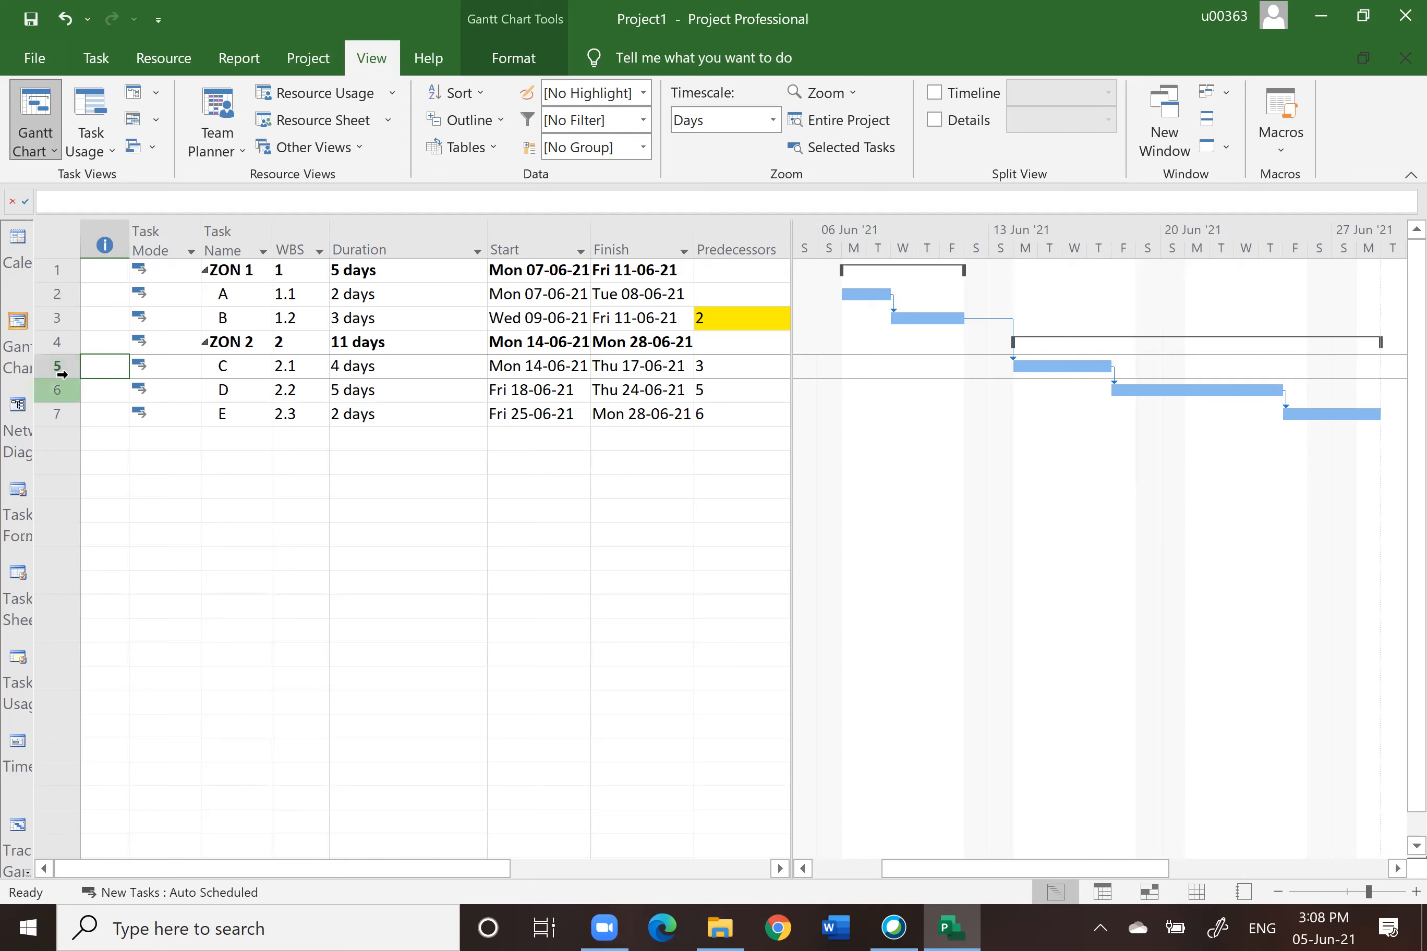
left_click(57, 367)
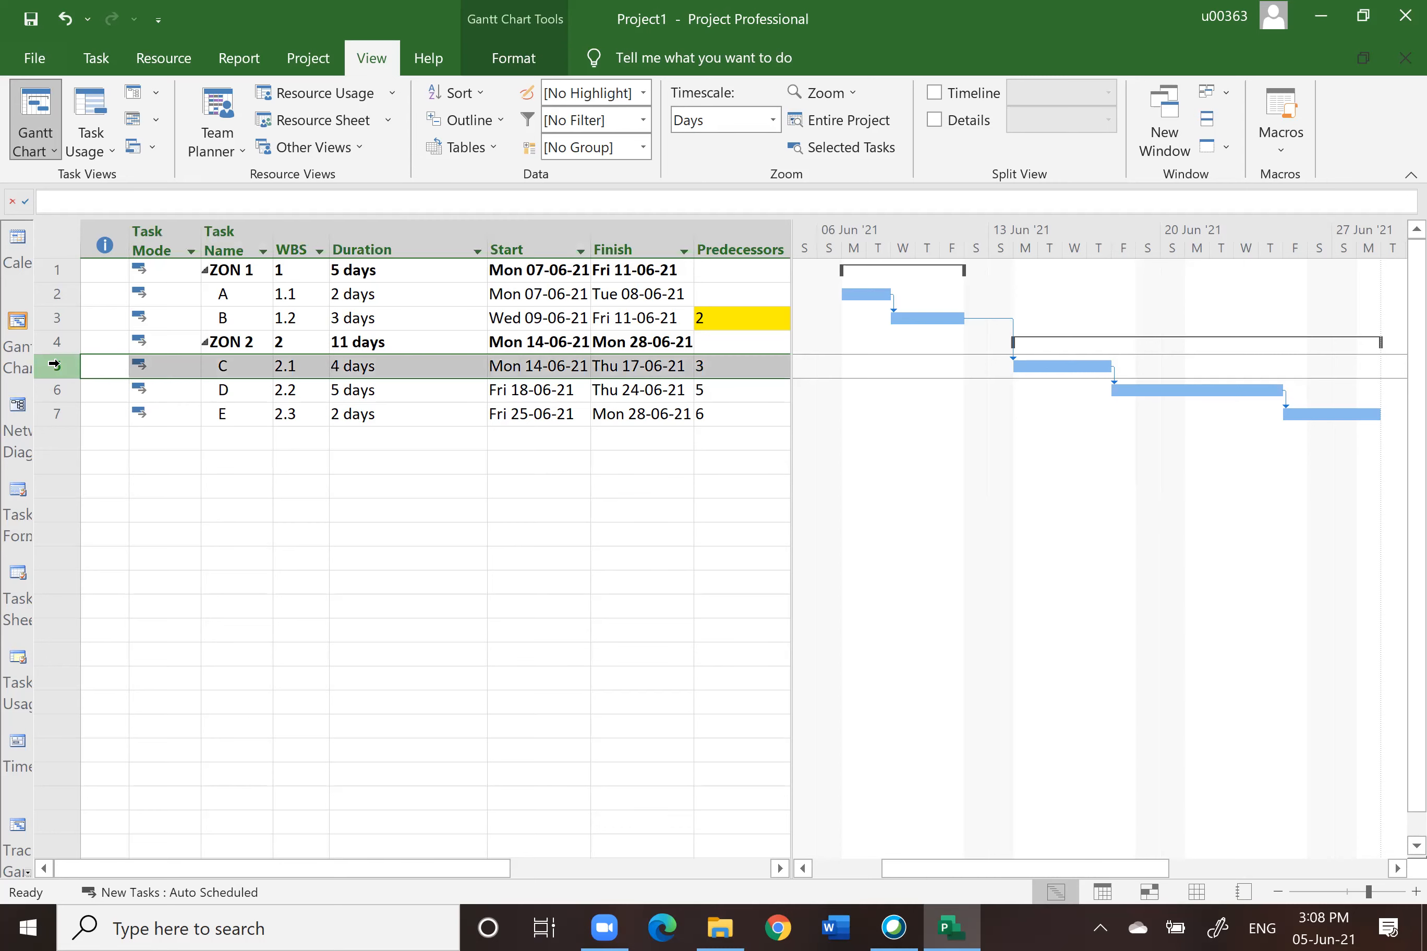
left_click(96, 58)
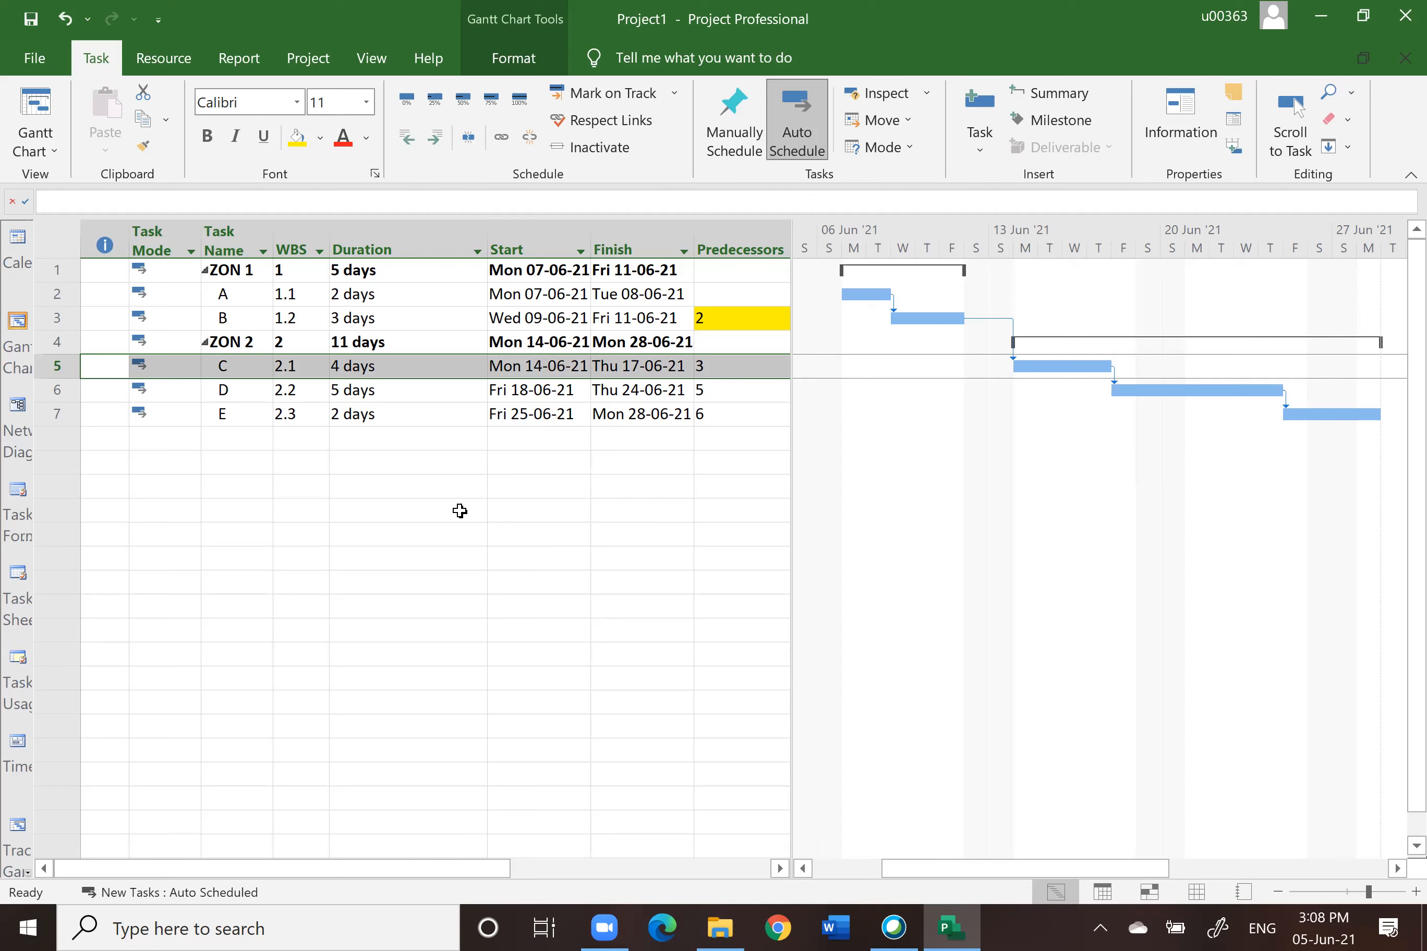
left_click_drag(486, 236, 413, 262)
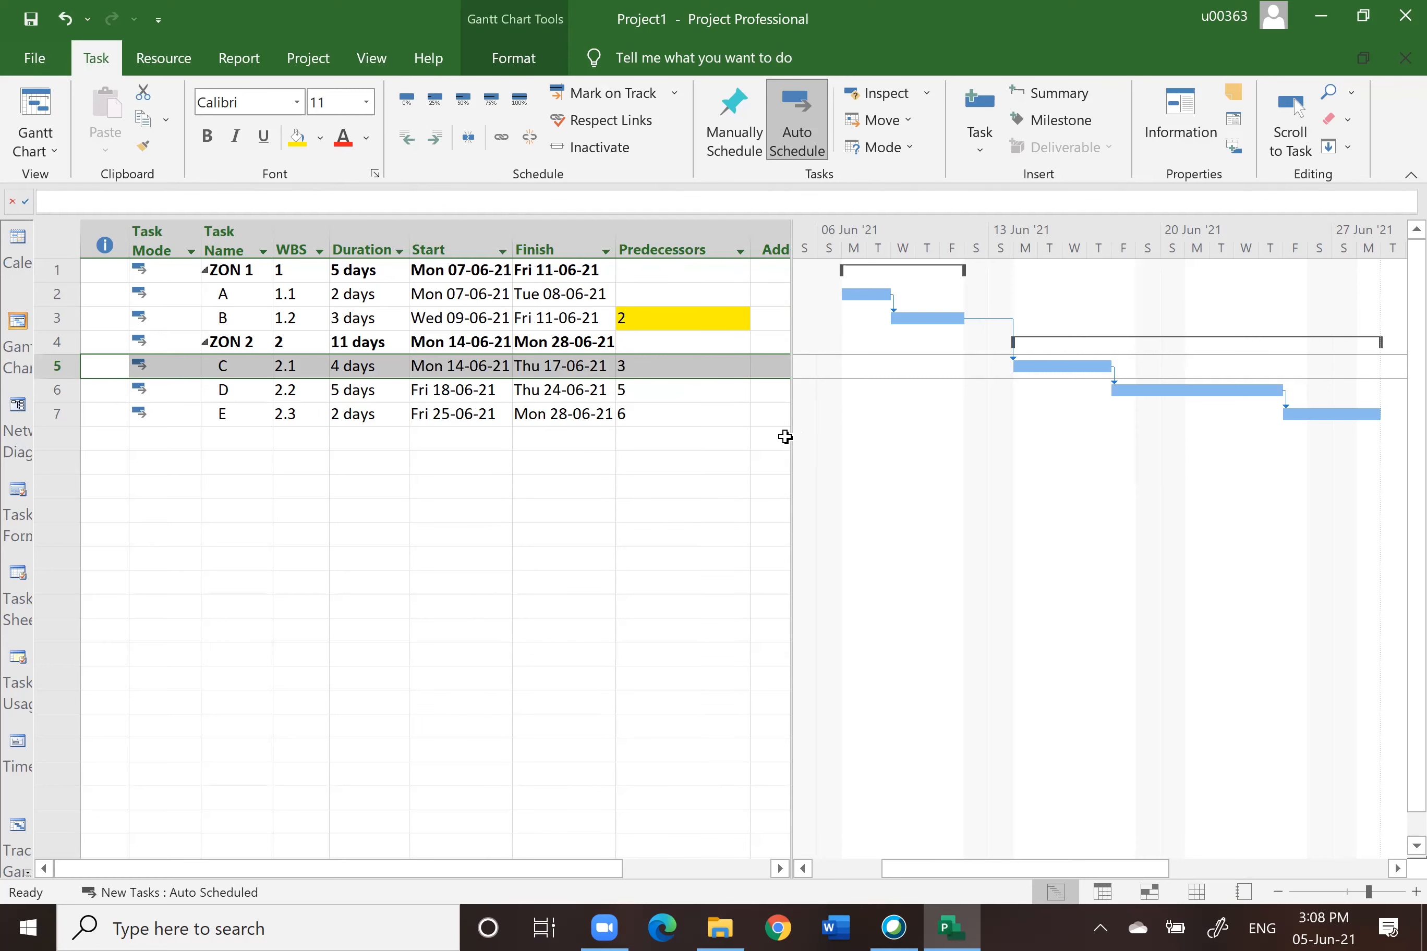
left_click_drag(790, 442, 1074, 448)
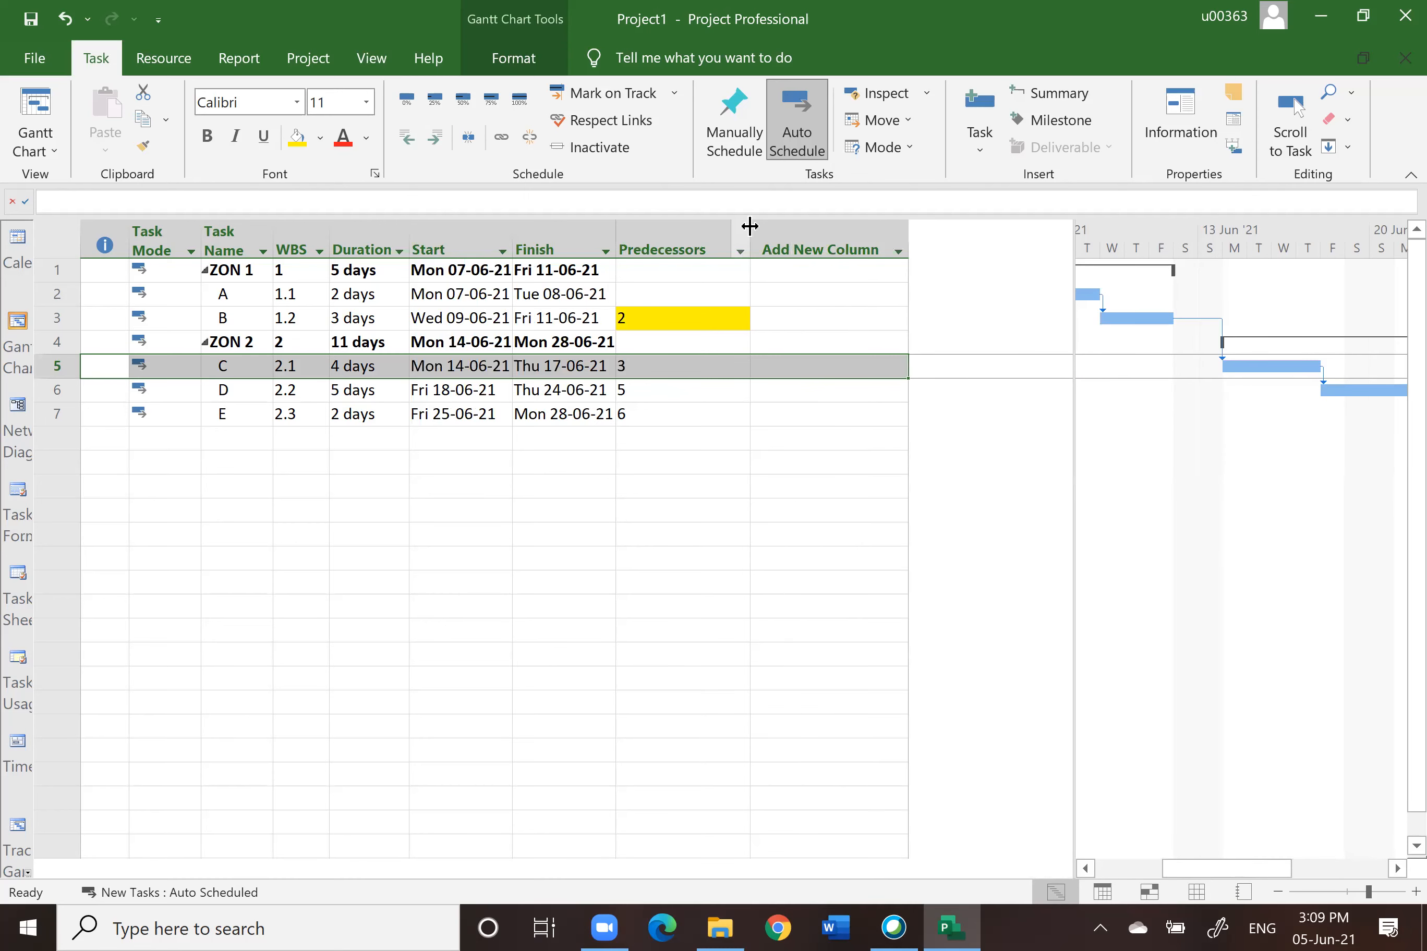
left_click(768, 233)
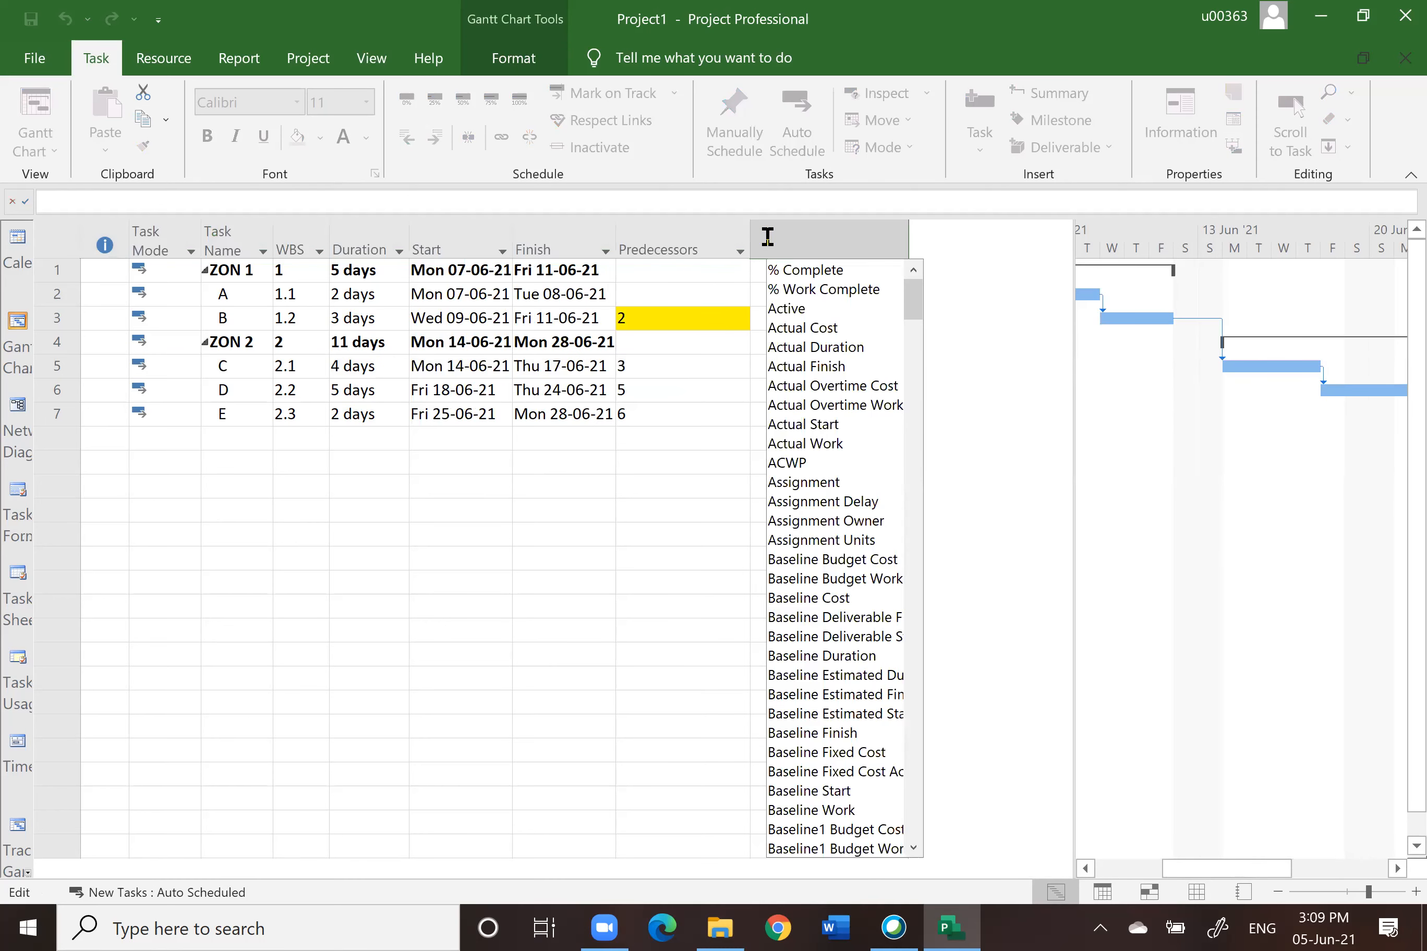
right_click(771, 244)
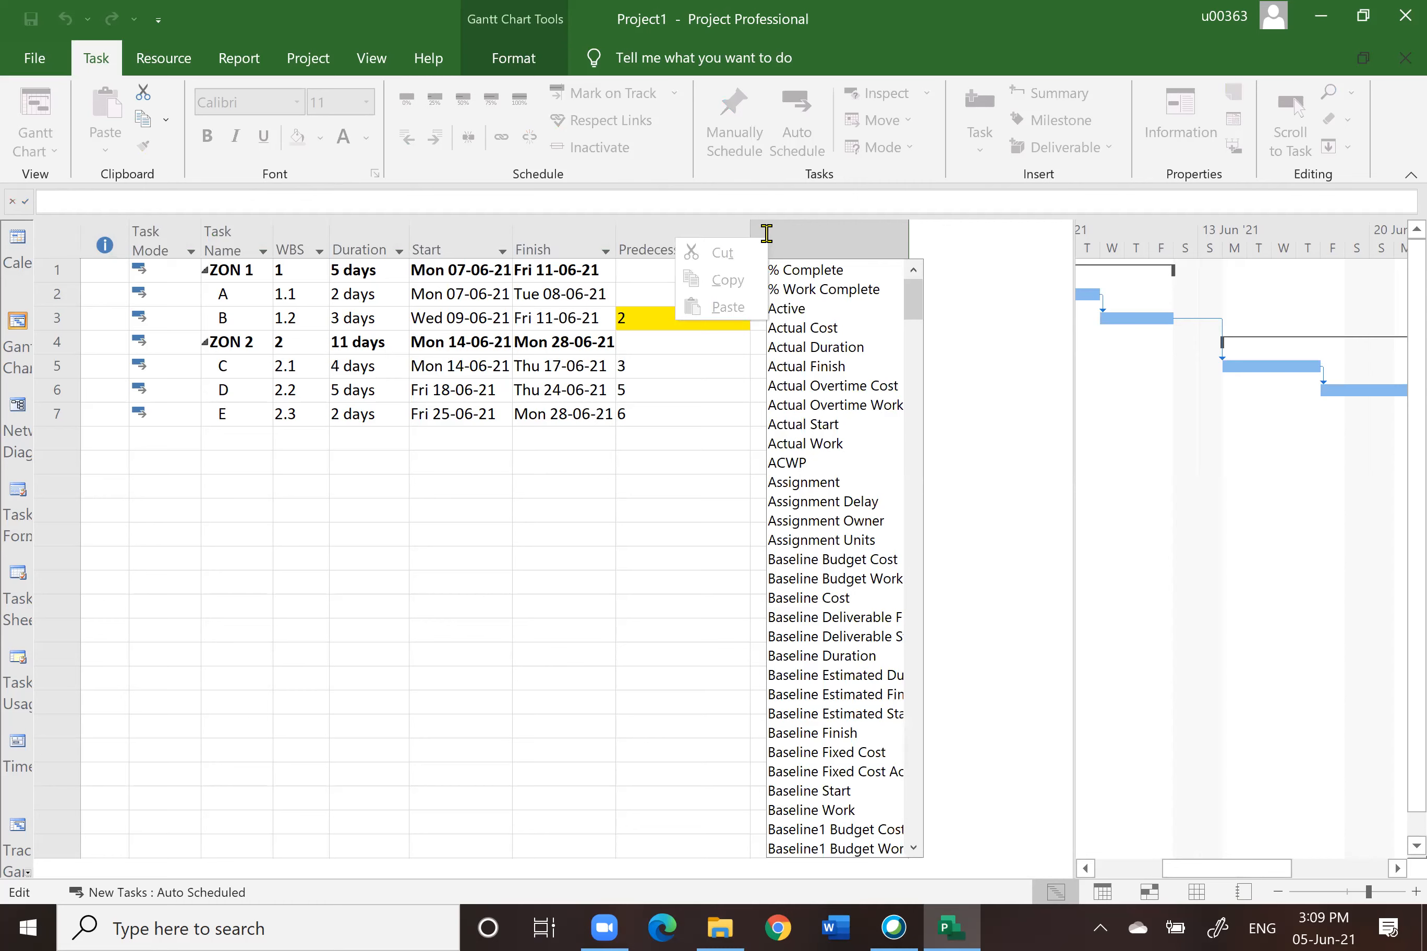
left_click(702, 410)
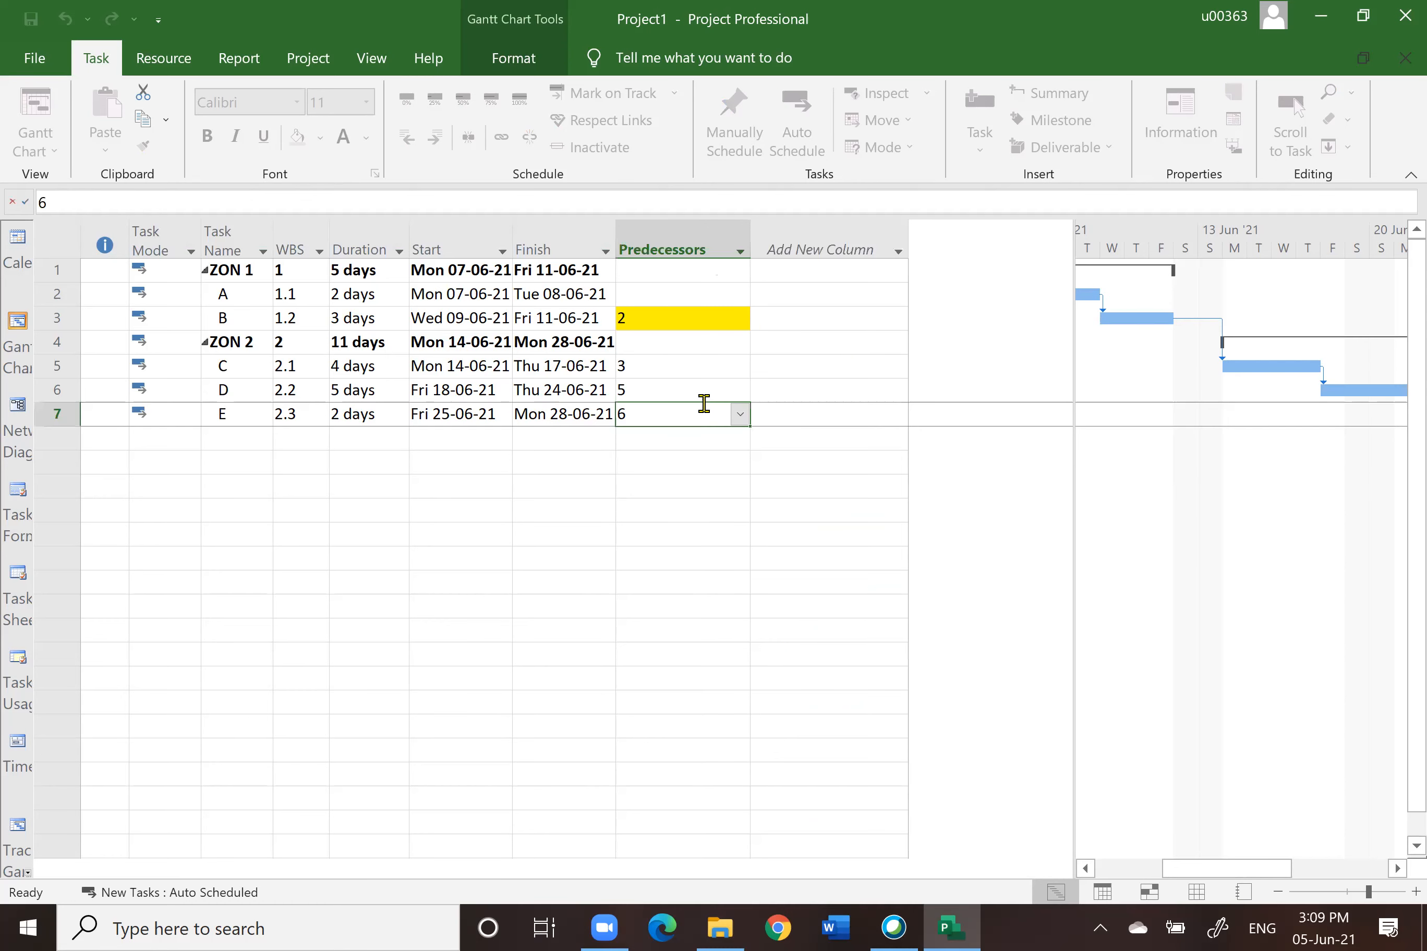
Step: Insert a Resource Names column before the Predecessors column in the Gantt Chart table
right_click(712, 245)
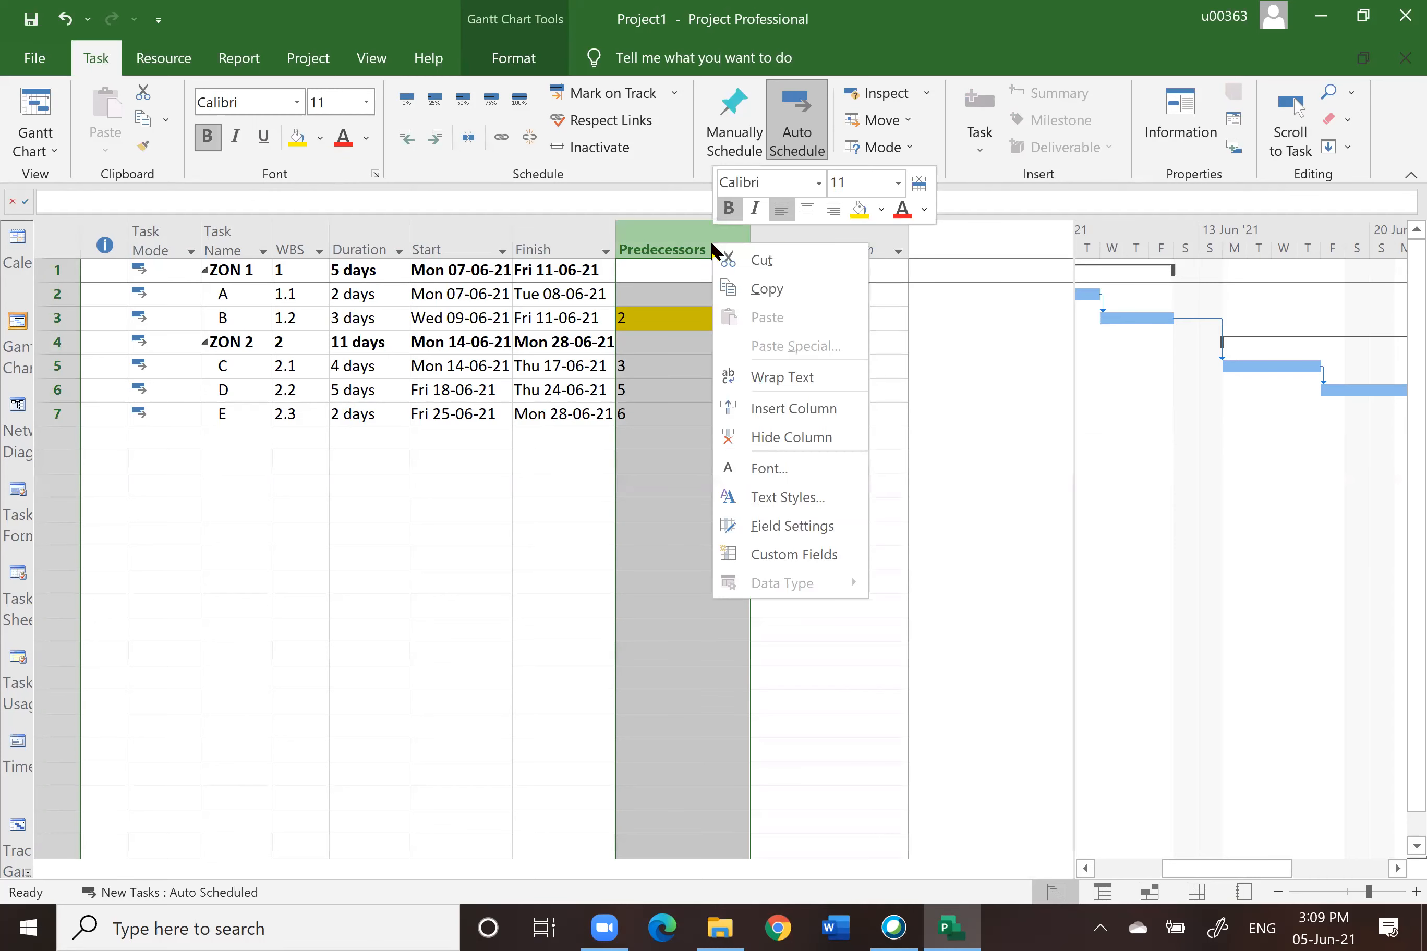
left_click(764, 408)
type("Recurring")
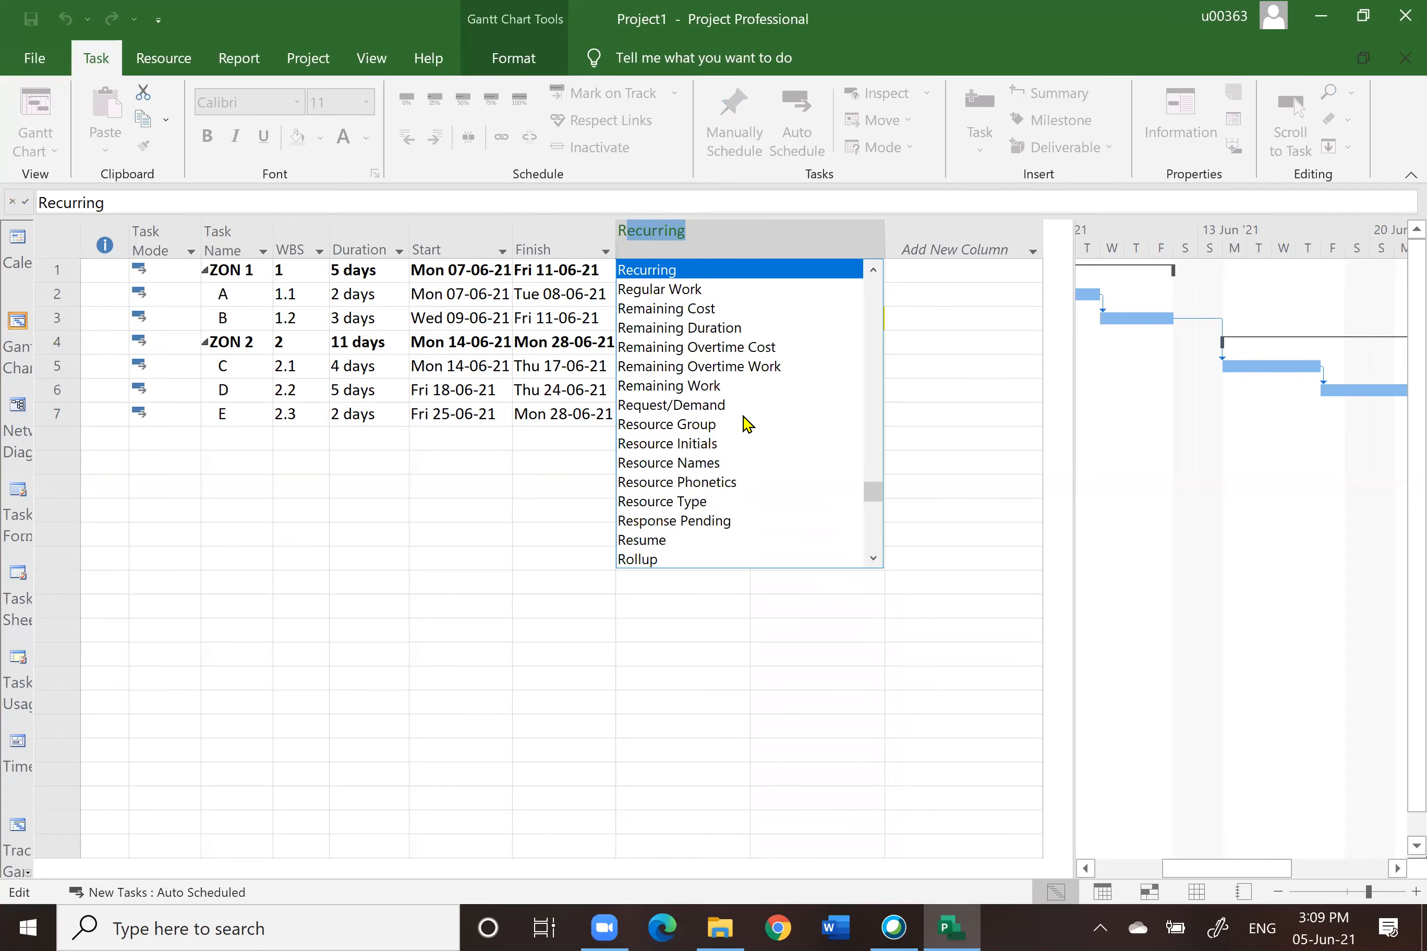
left_click(680, 468)
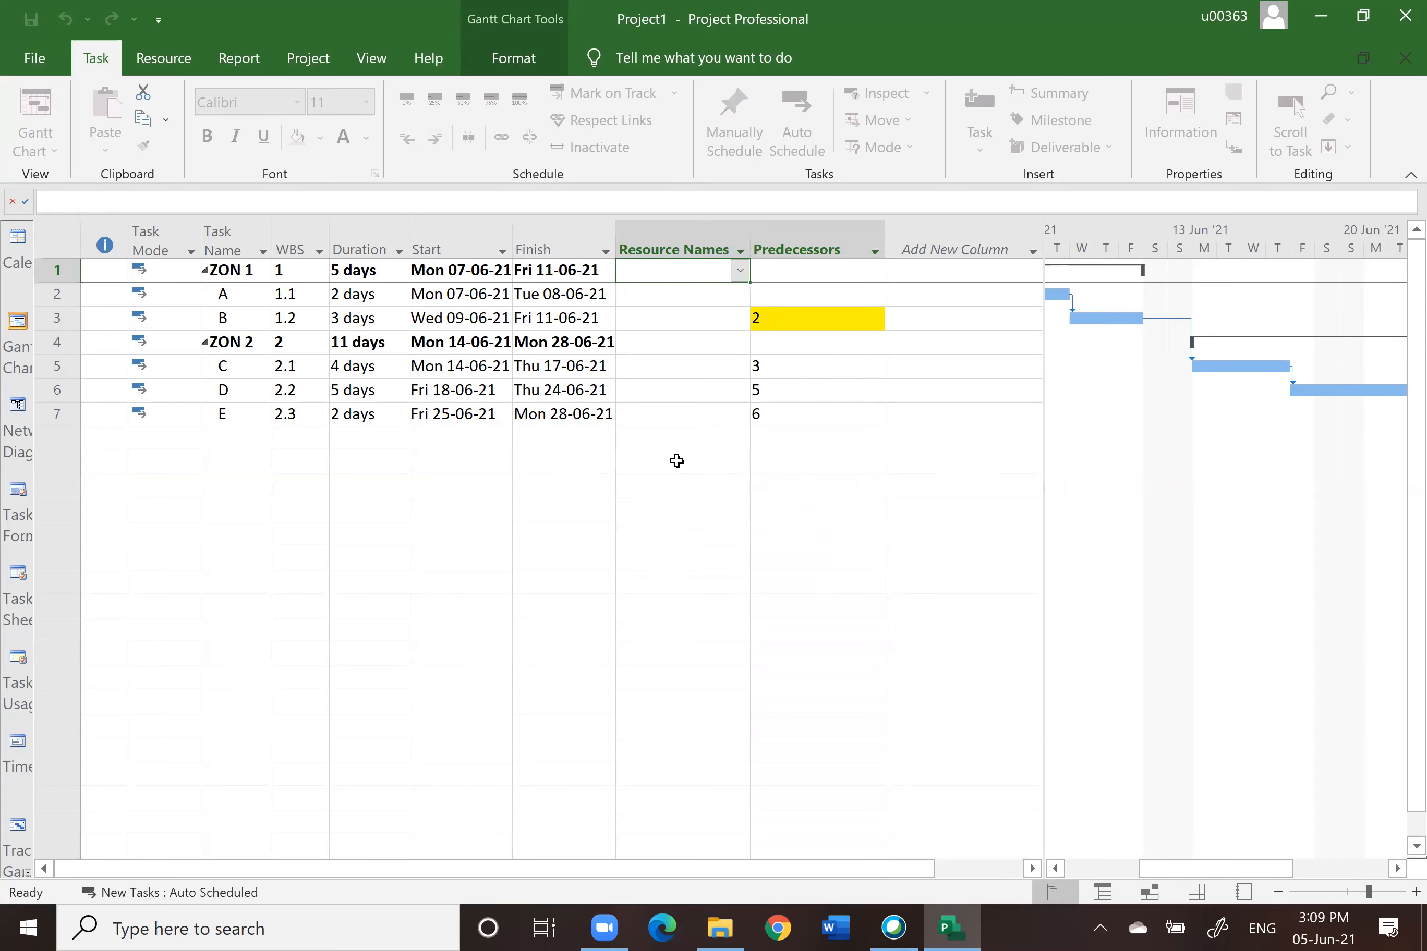
left_click(713, 532)
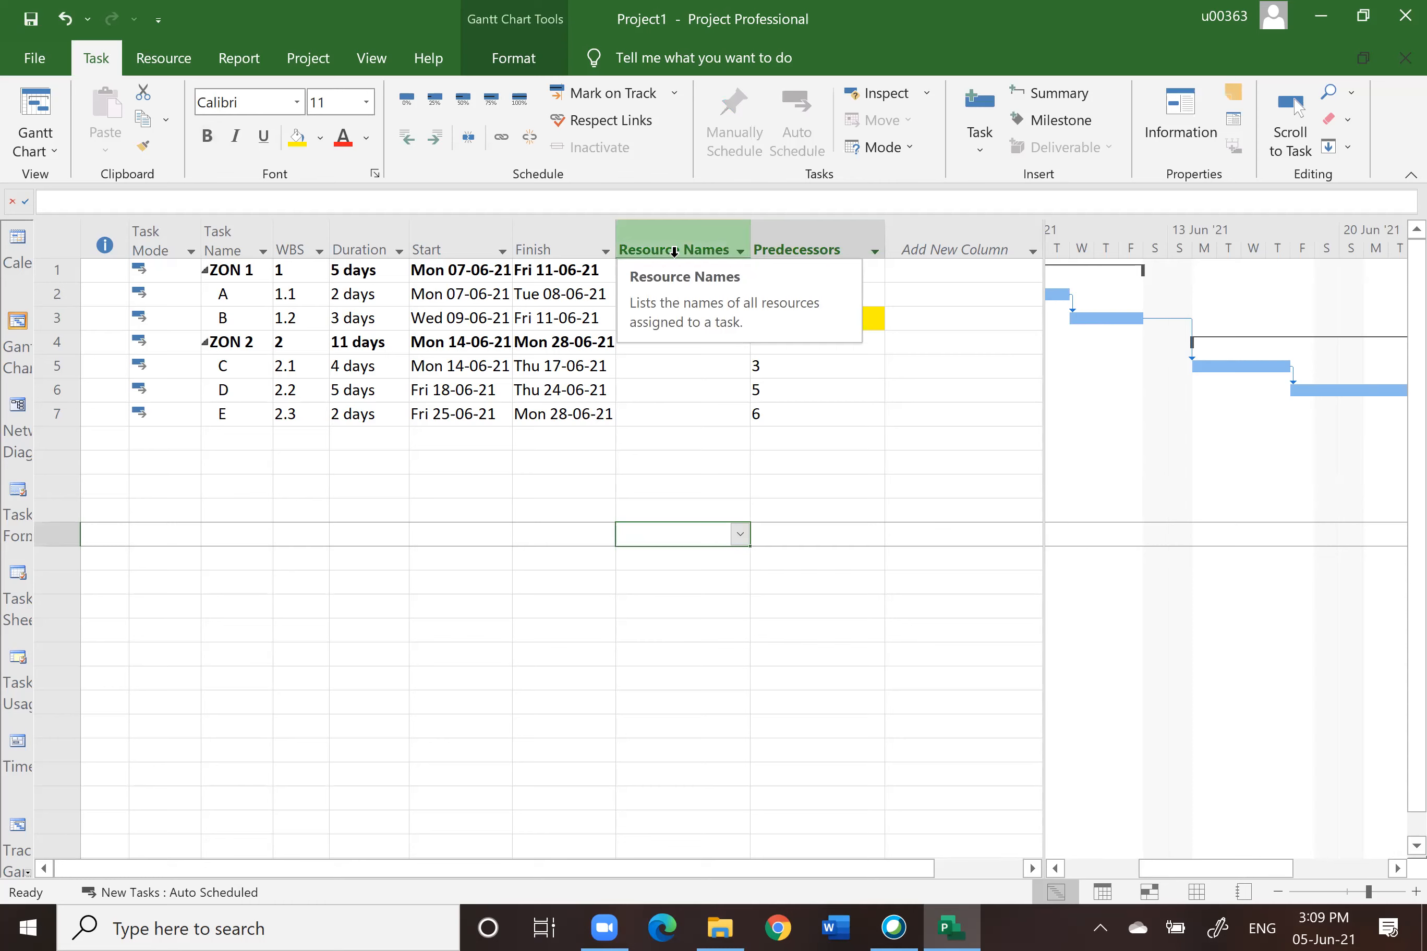
Step: Move the Predecessors column so it sits before the Resource Names column
left_click(798, 251)
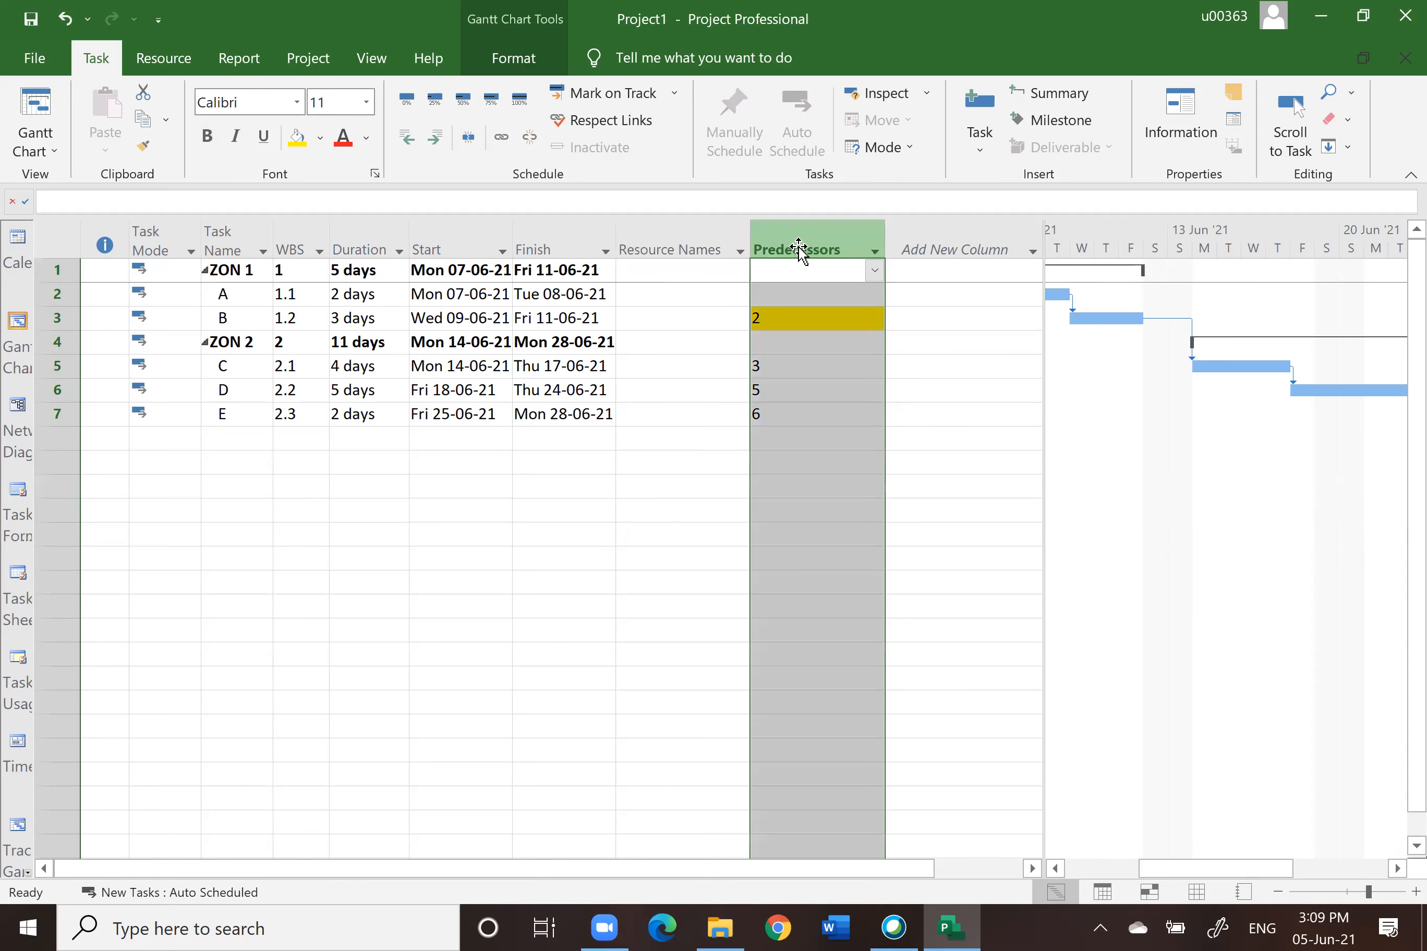
left_click_drag(798, 250, 613, 273)
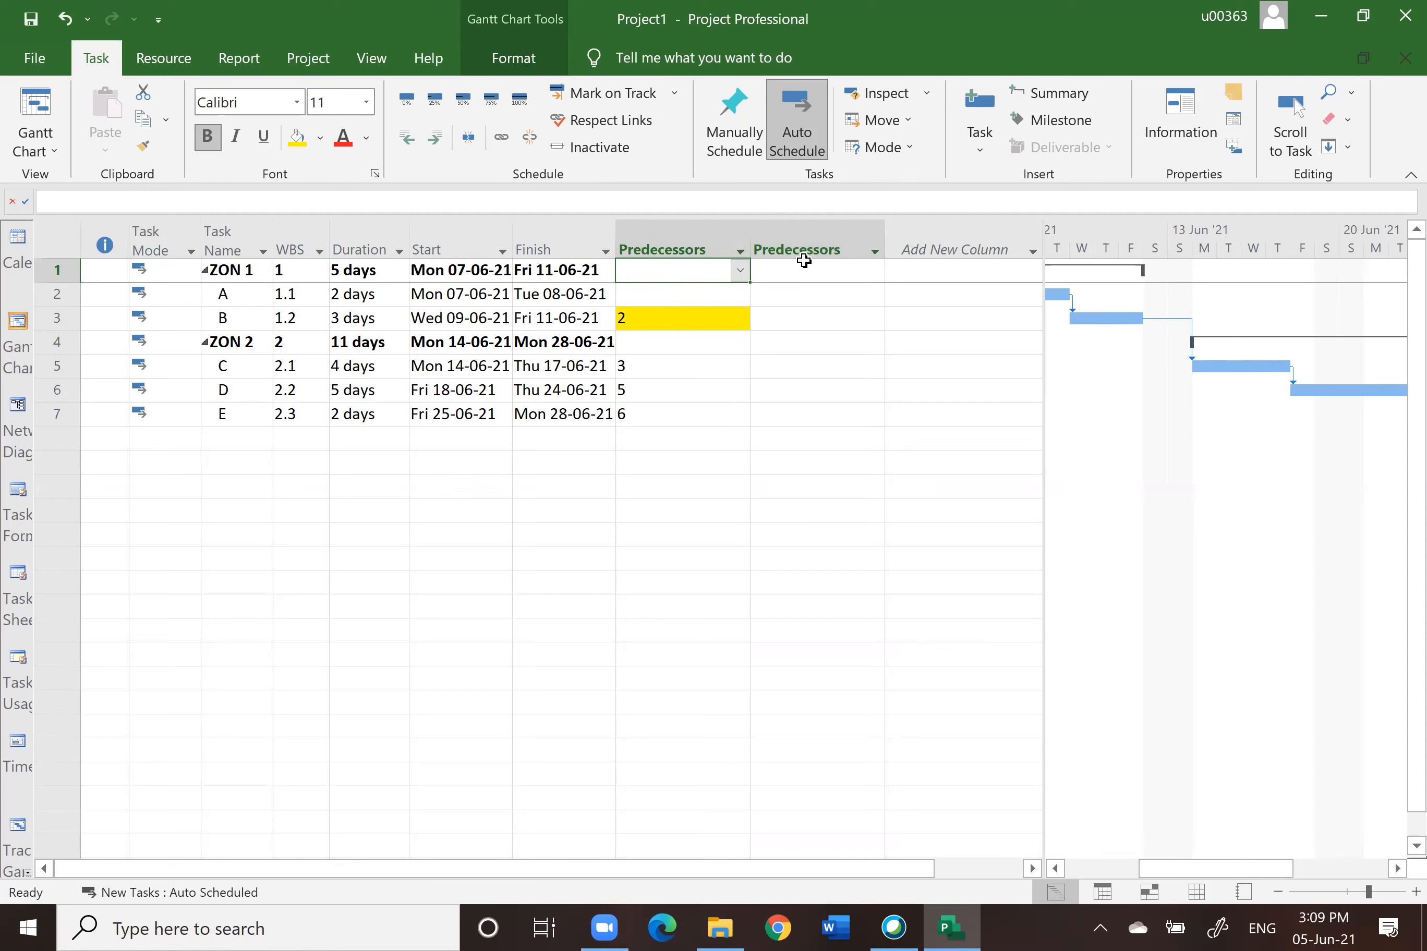
left_click(797, 240)
left_click(797, 241)
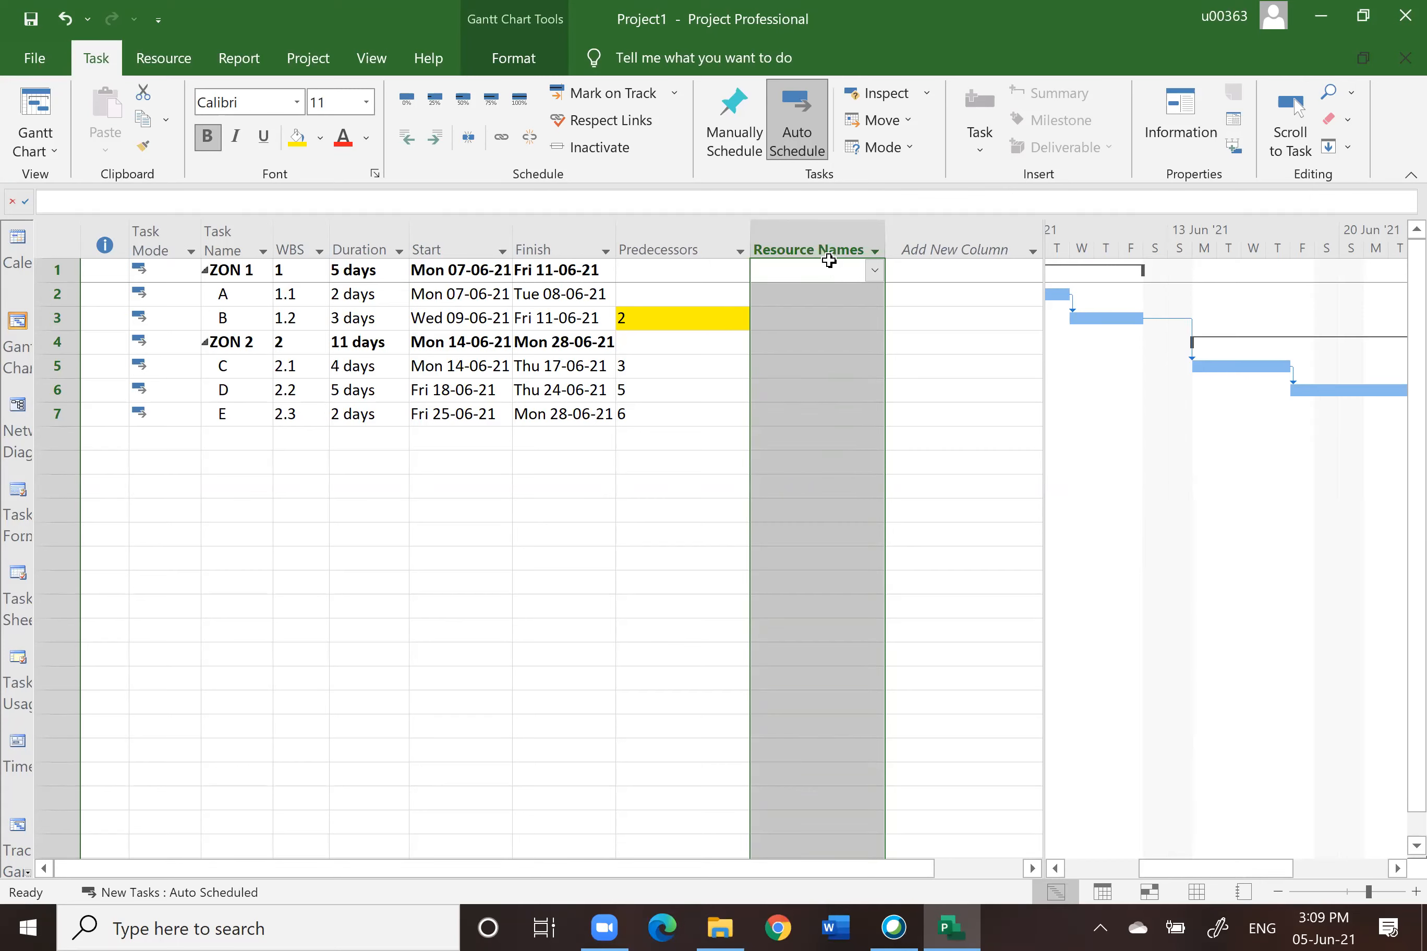
Step: Switch to the Resource Sheet view and enter resources PM, ENGINEER and WORKERS
left_click(1198, 893)
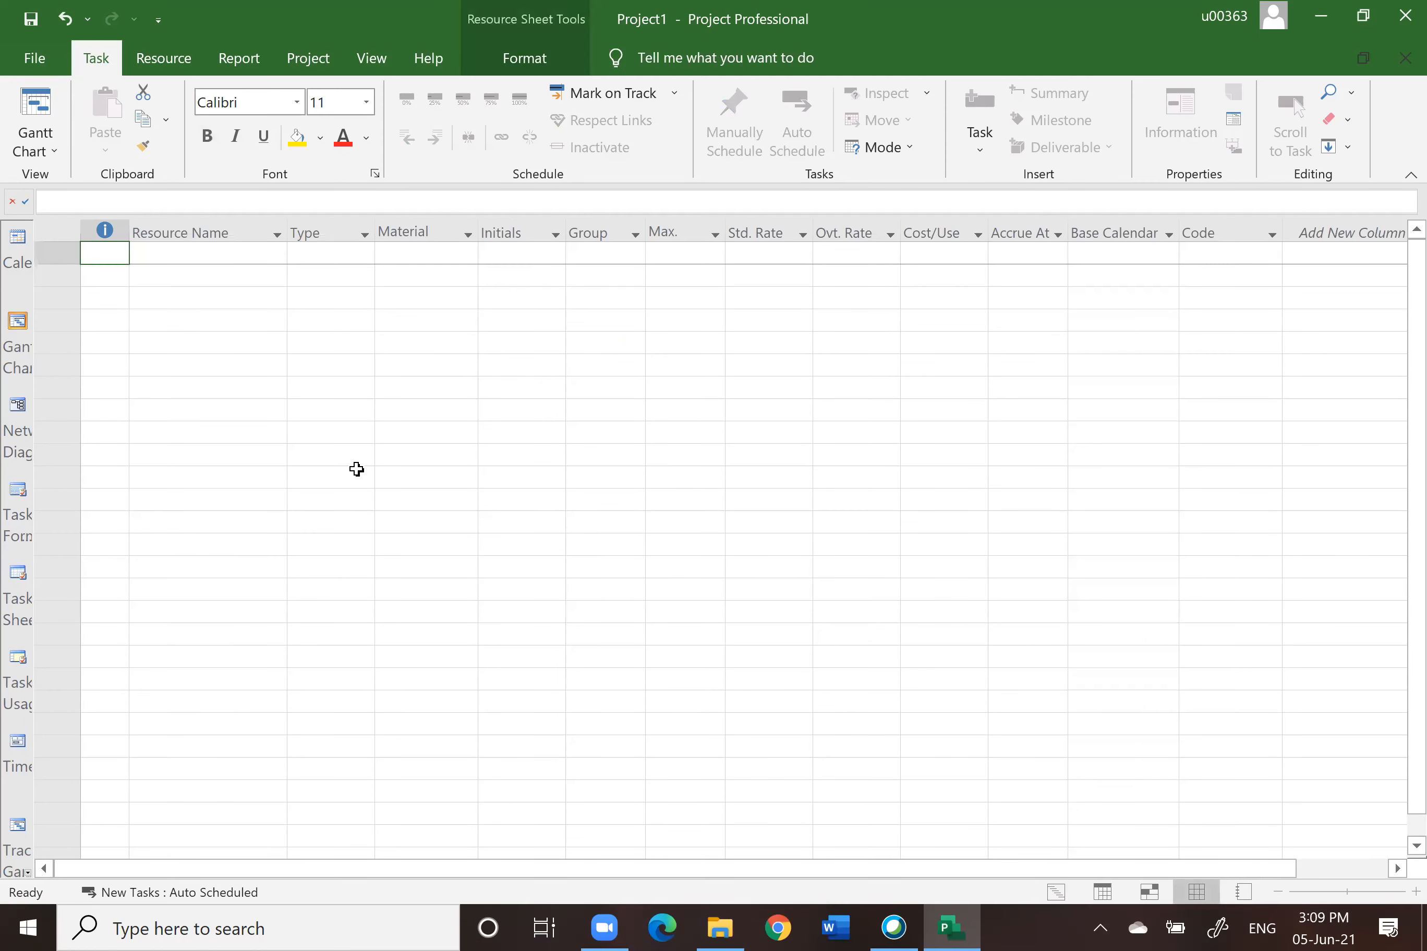
left_click(202, 255)
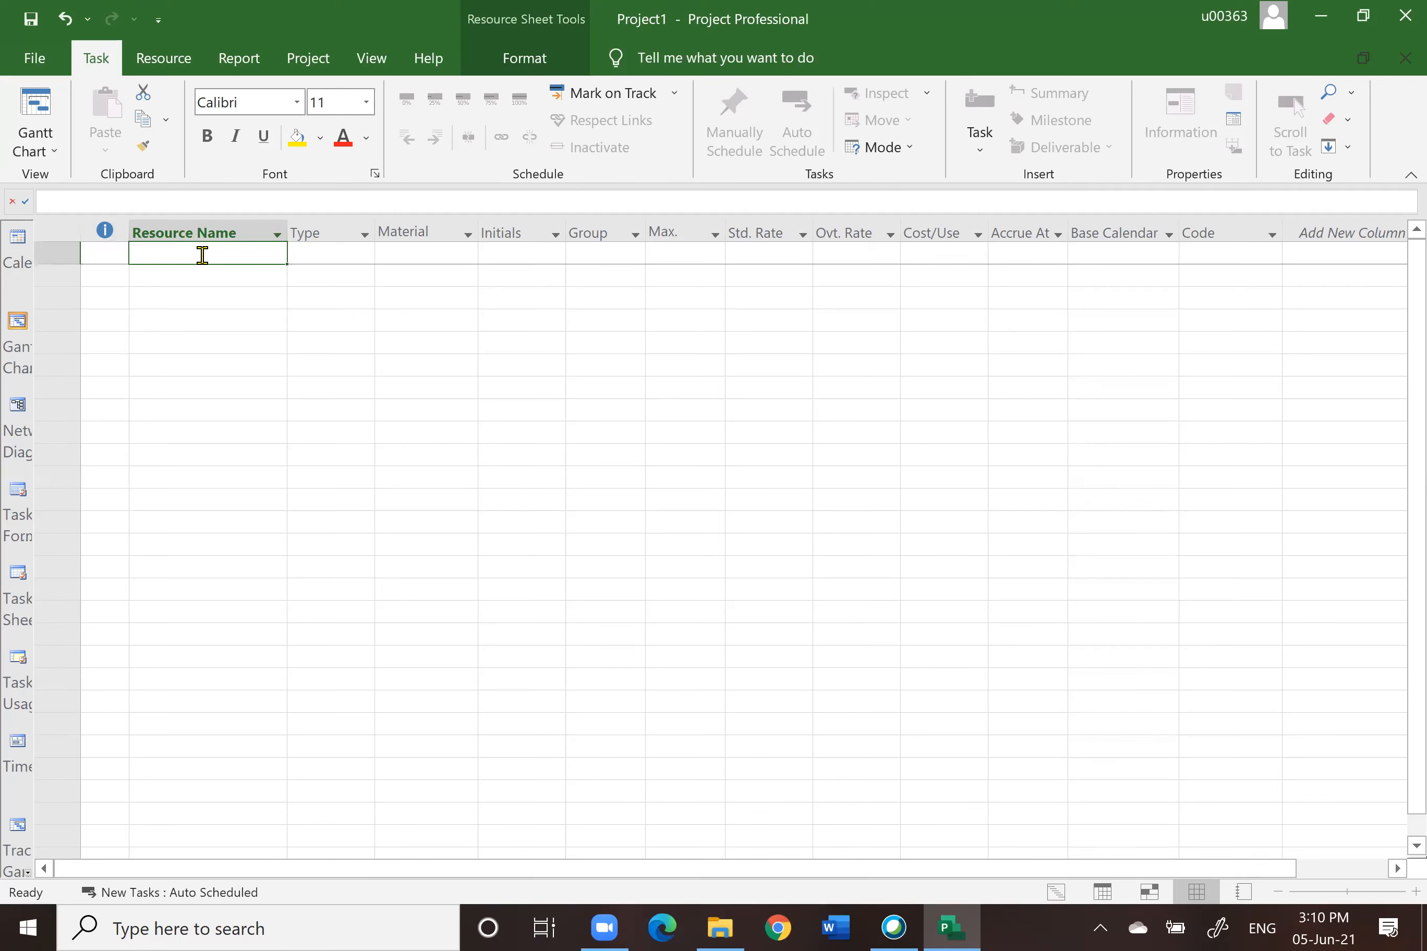
type("PM")
key("Return")
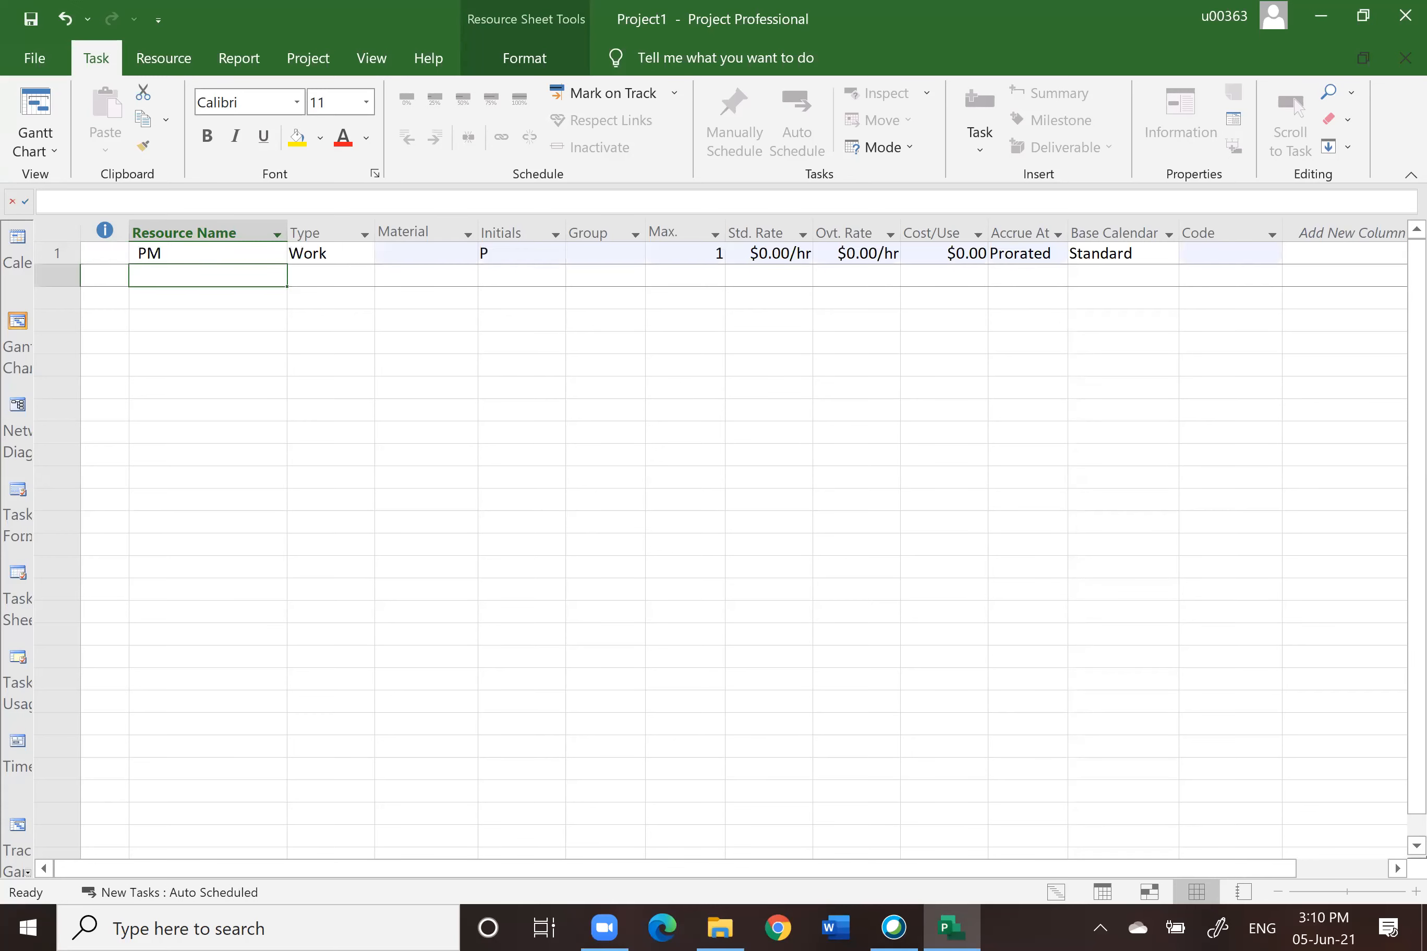
type("ENGINEER")
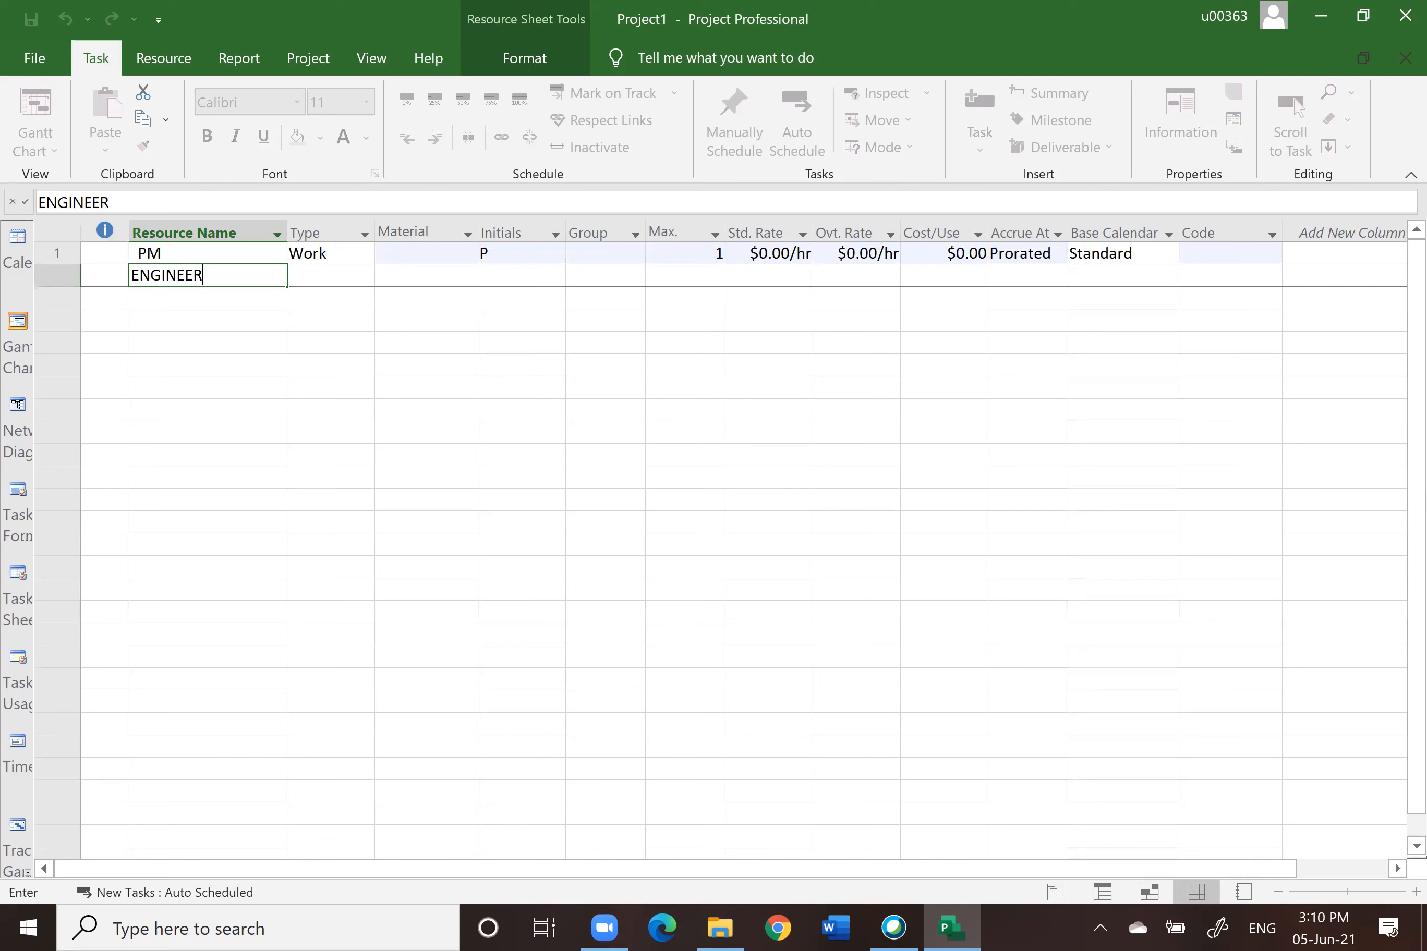
key("Return")
type("WORKERS")
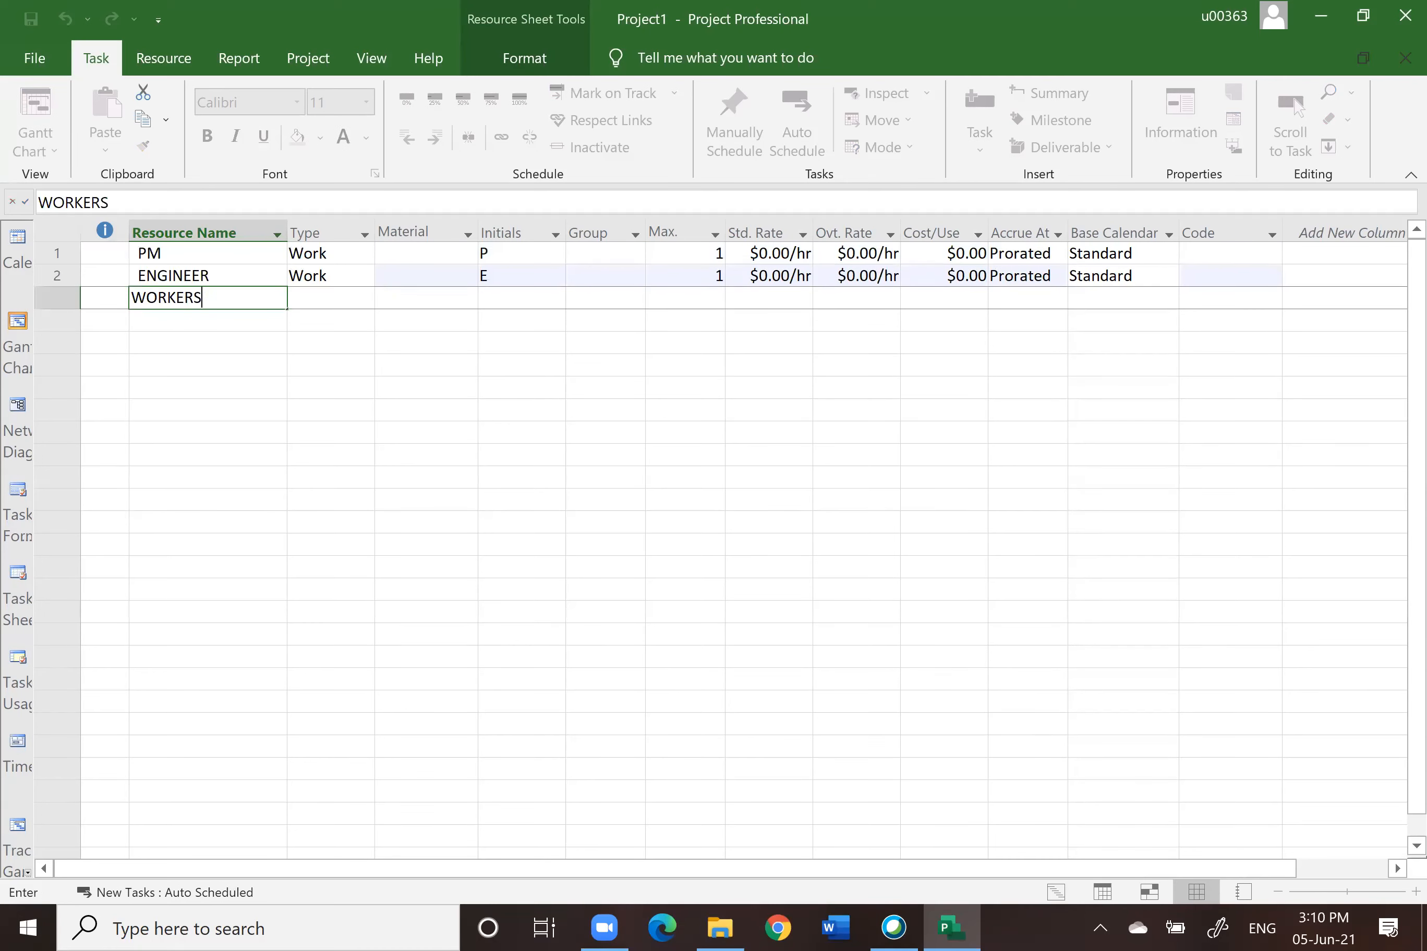
key("Return")
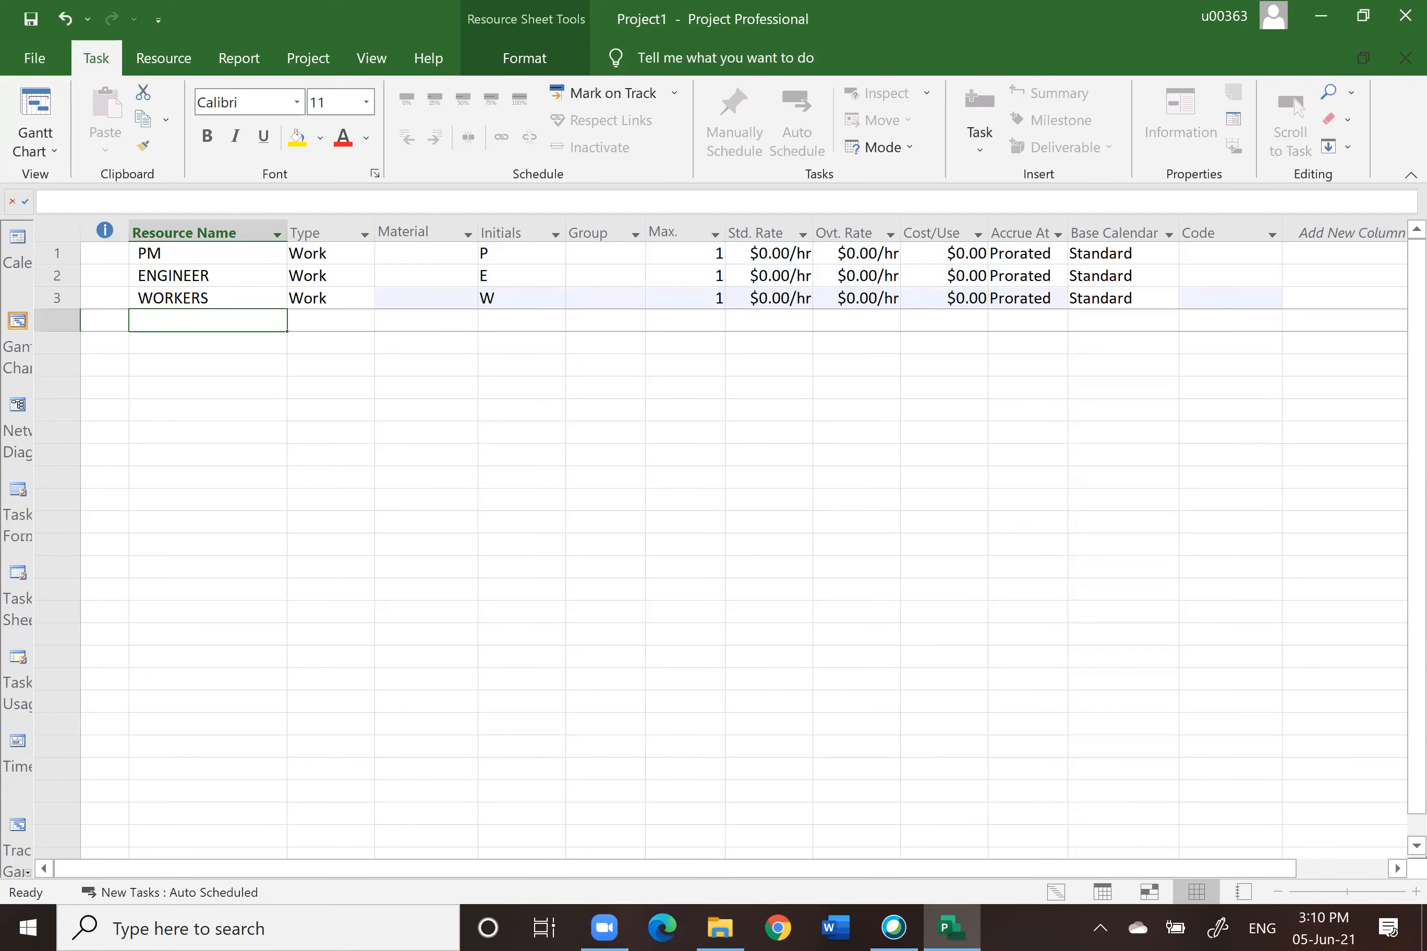
Step: Add resources CARPENTER, BRICKLAYER and CONCRETOR below the existing ones
type("C")
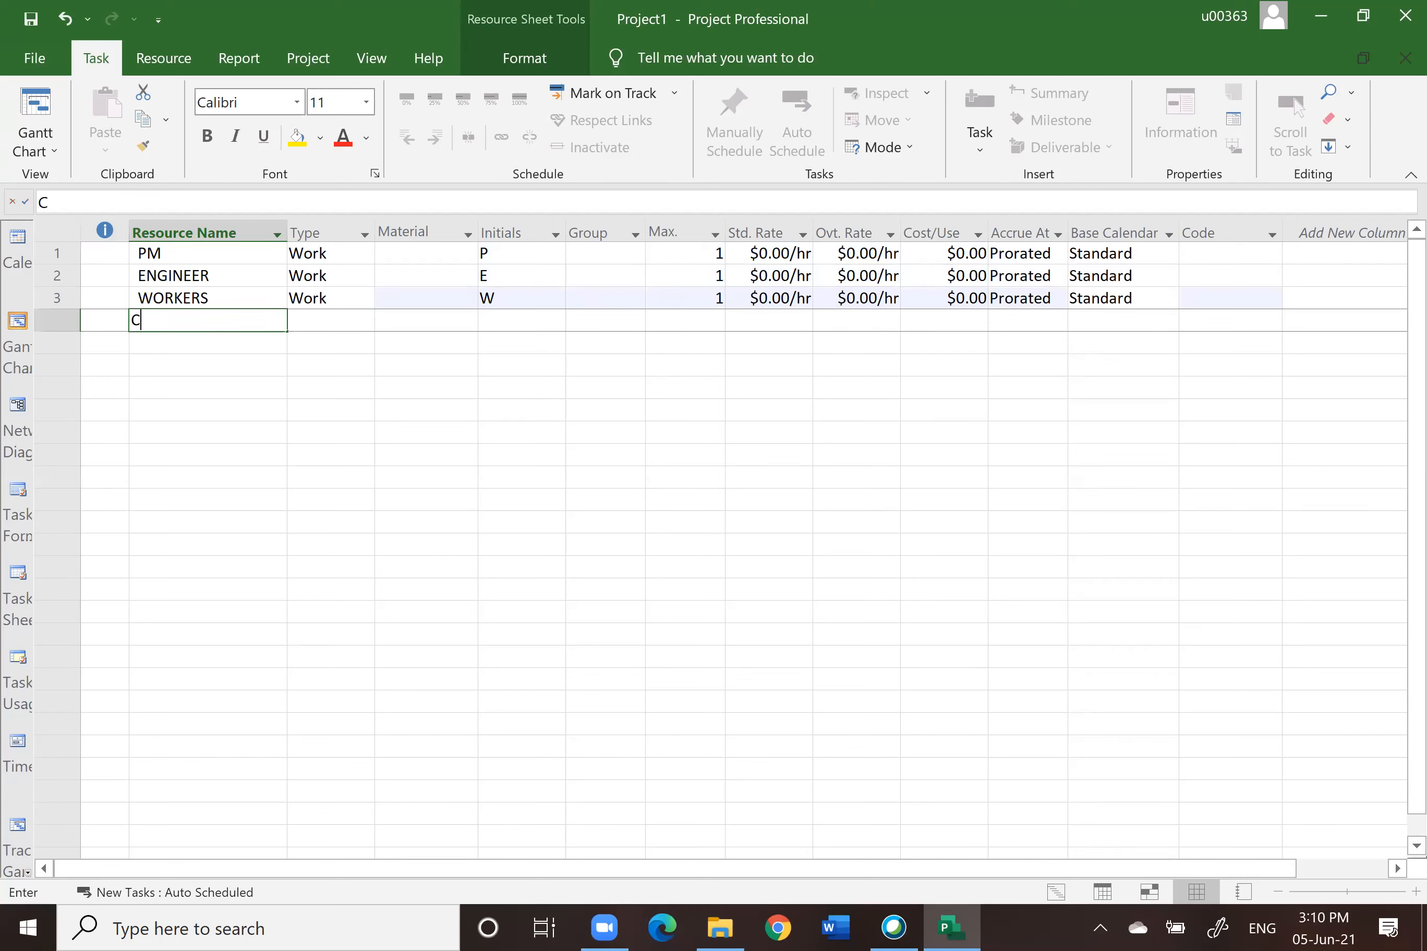
type("ARPENTER")
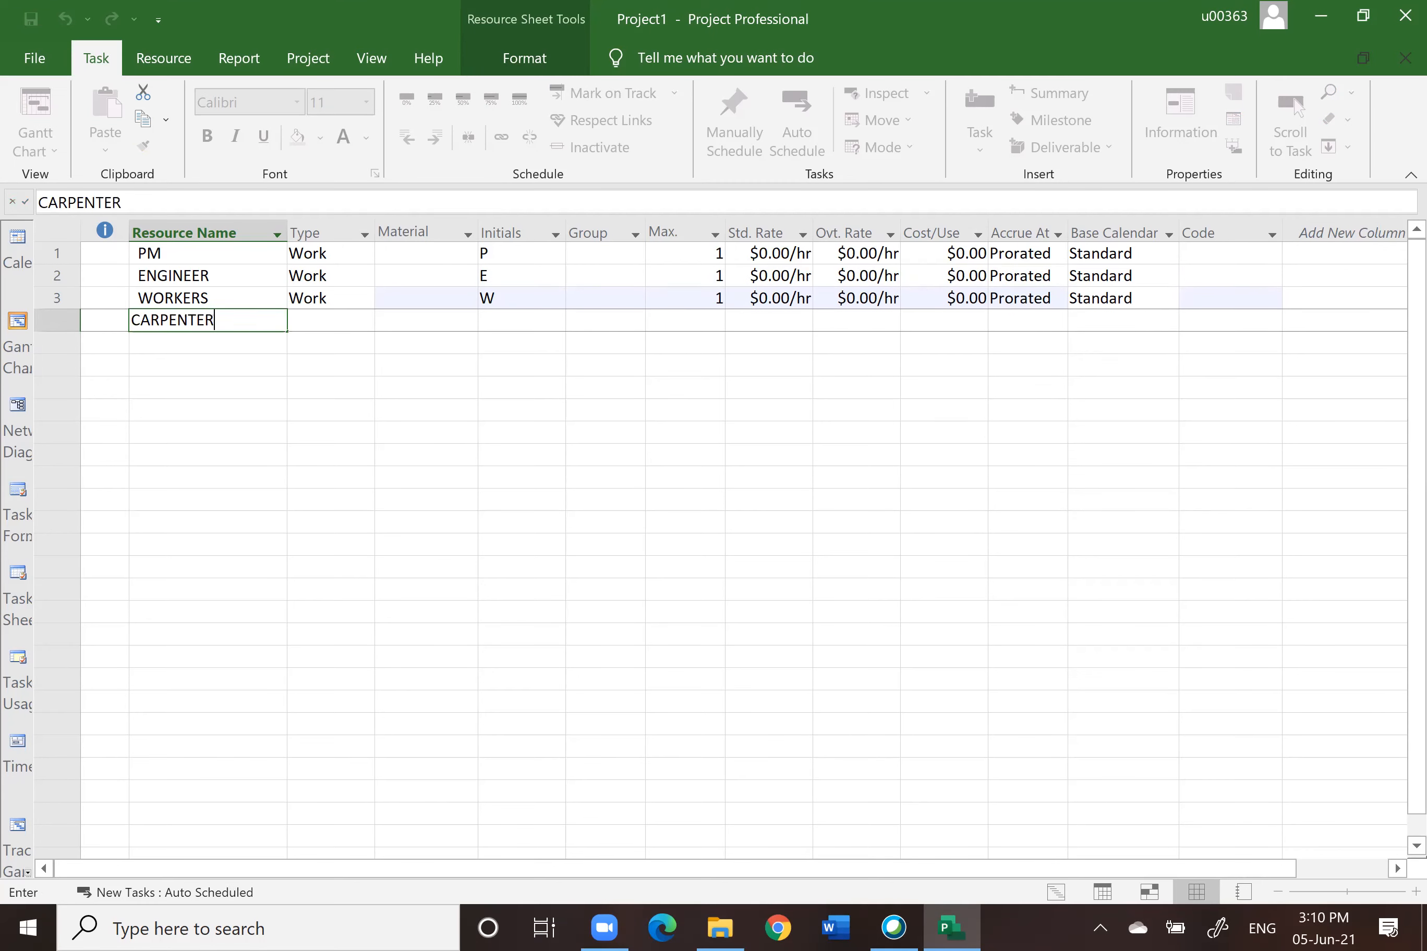
key("Return")
type("BRIC")
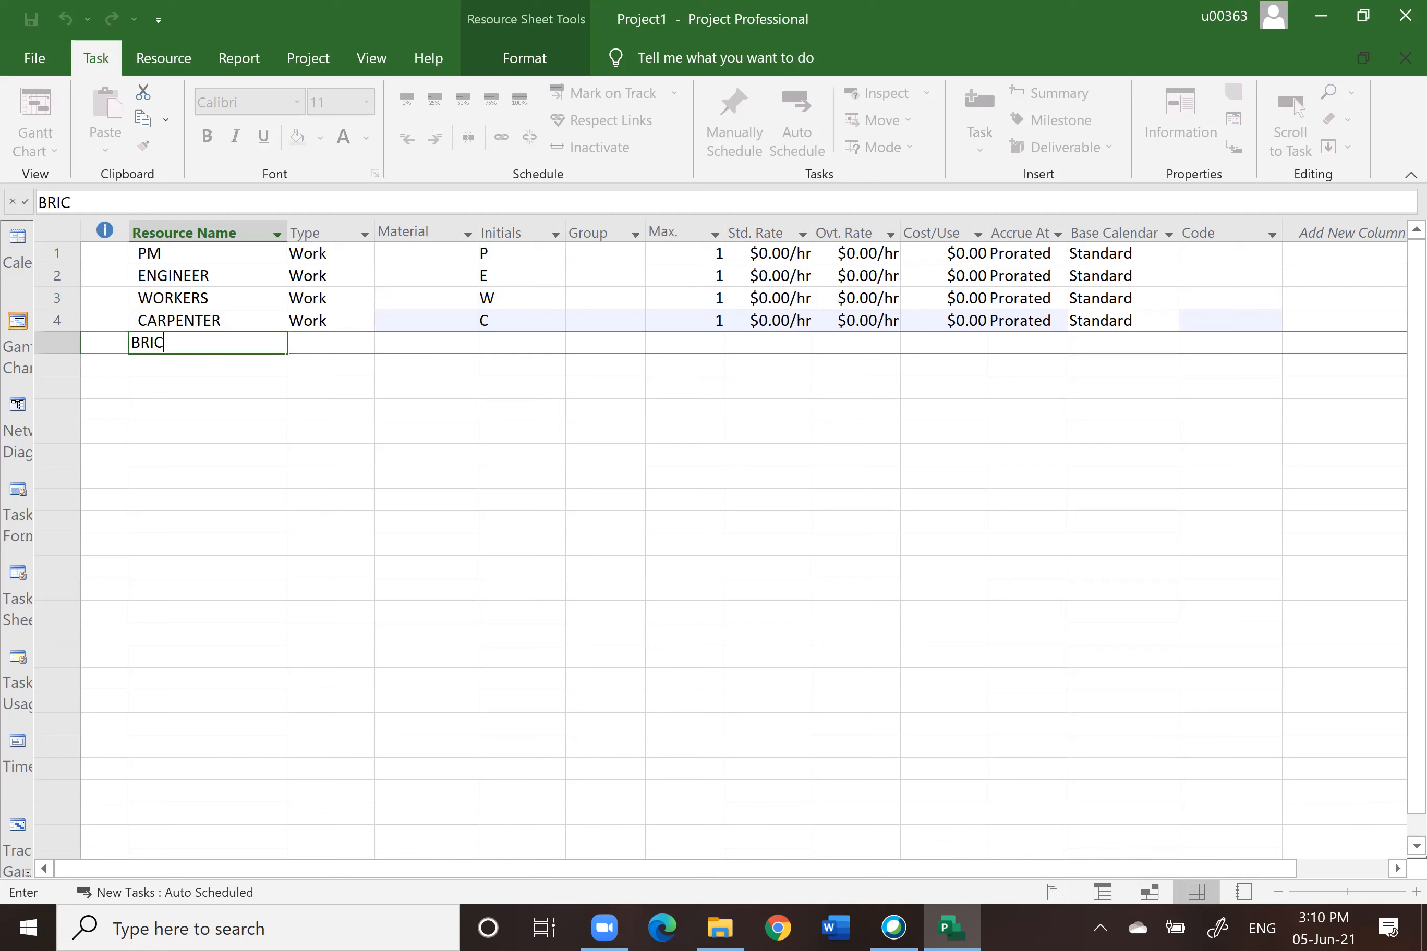
type("KLAYER")
key("Return")
type("C")
type("CRETOR")
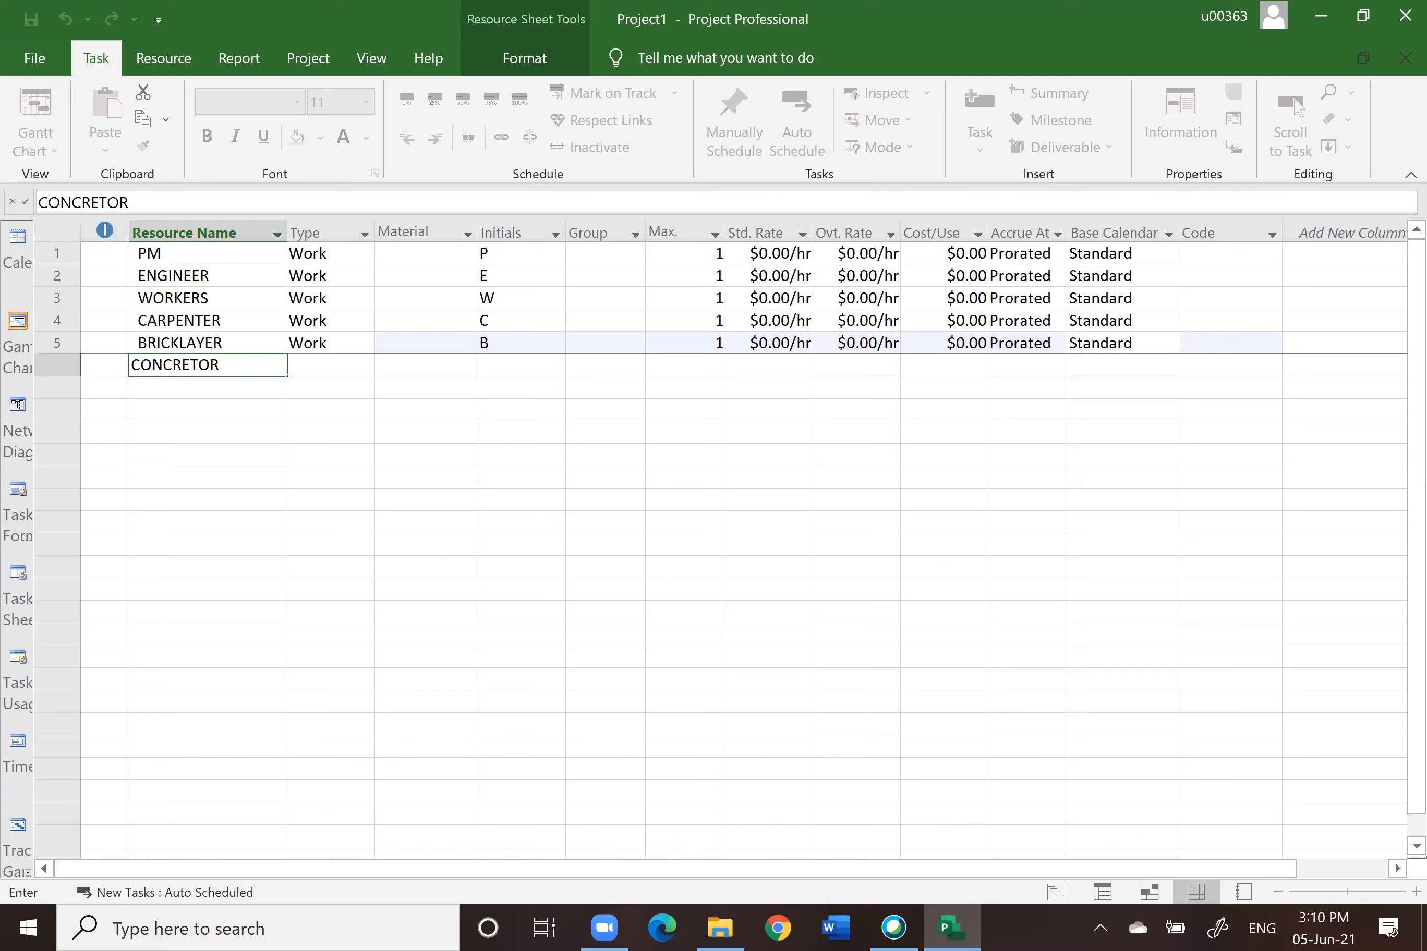
Step: Leave a blank row, then add equipment resources BULLDOZER, EXCAVATOR, CRANE and DUMPER
left_click(185, 476)
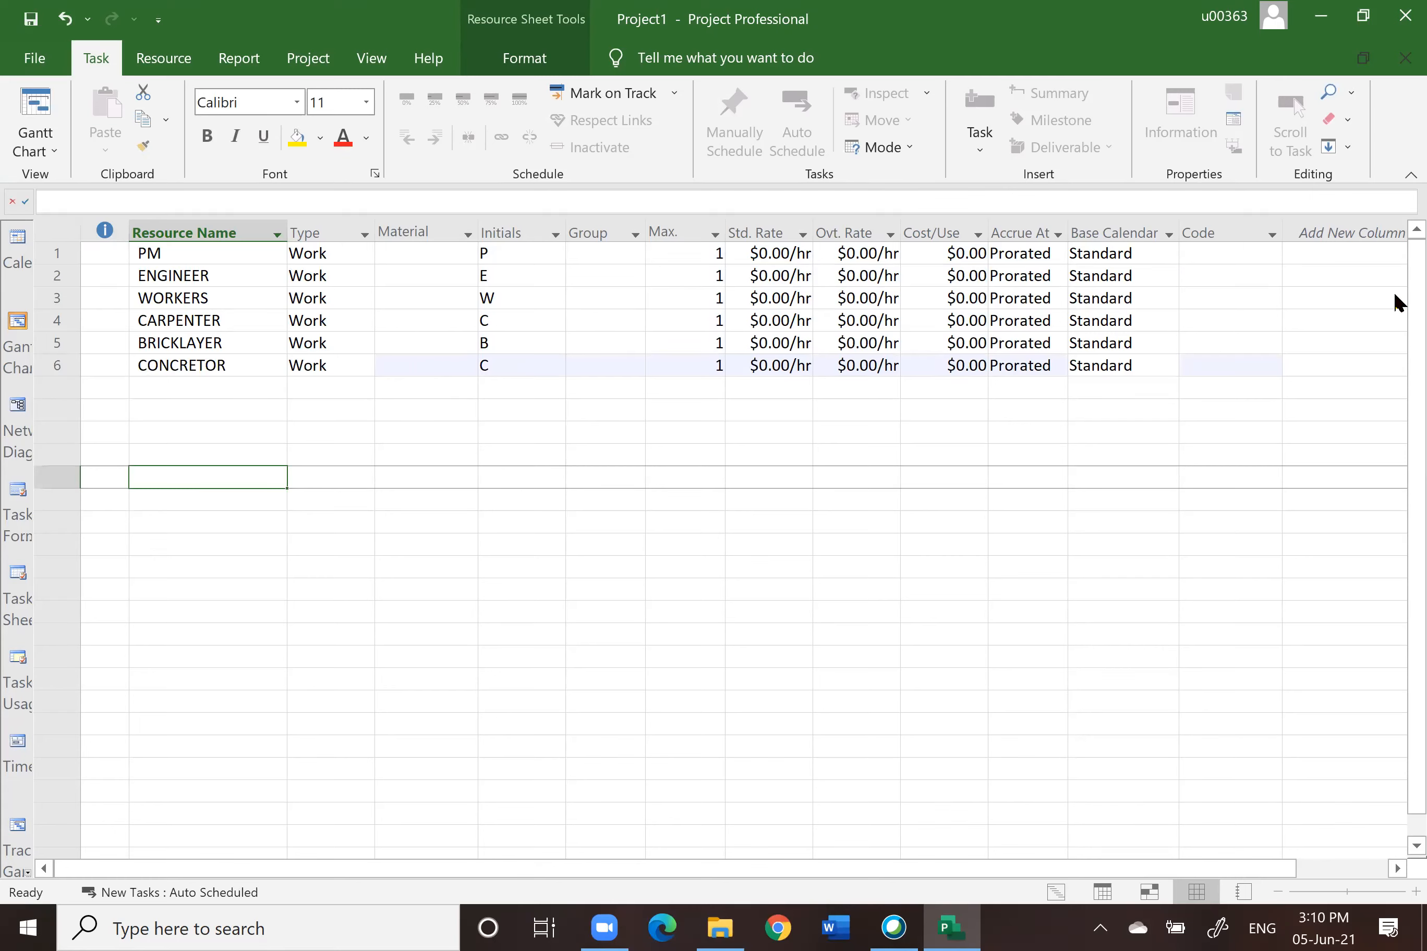
left_click(197, 412)
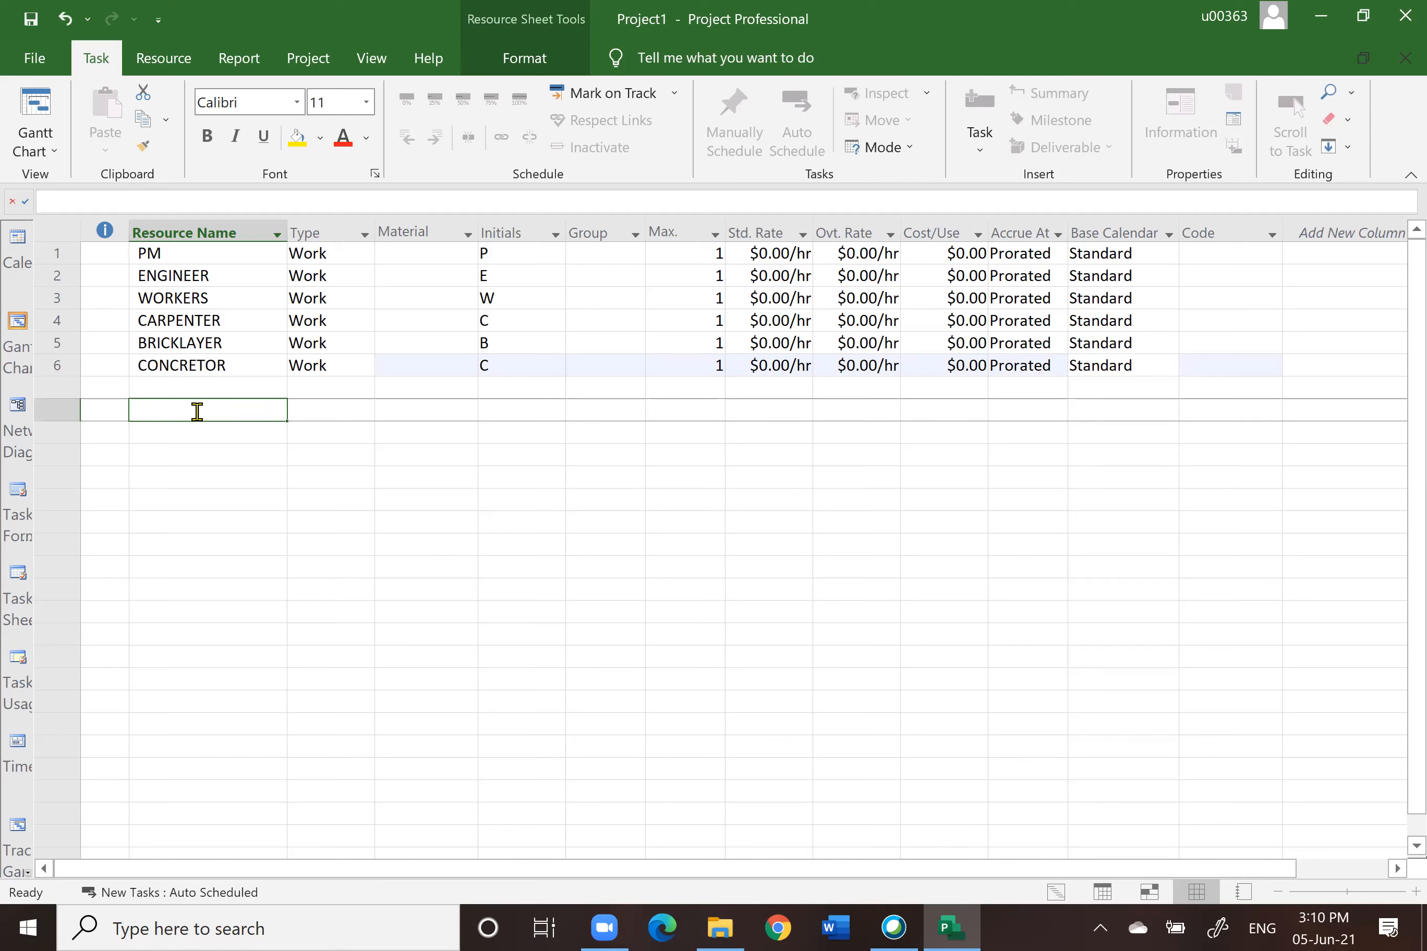
type("BULL")
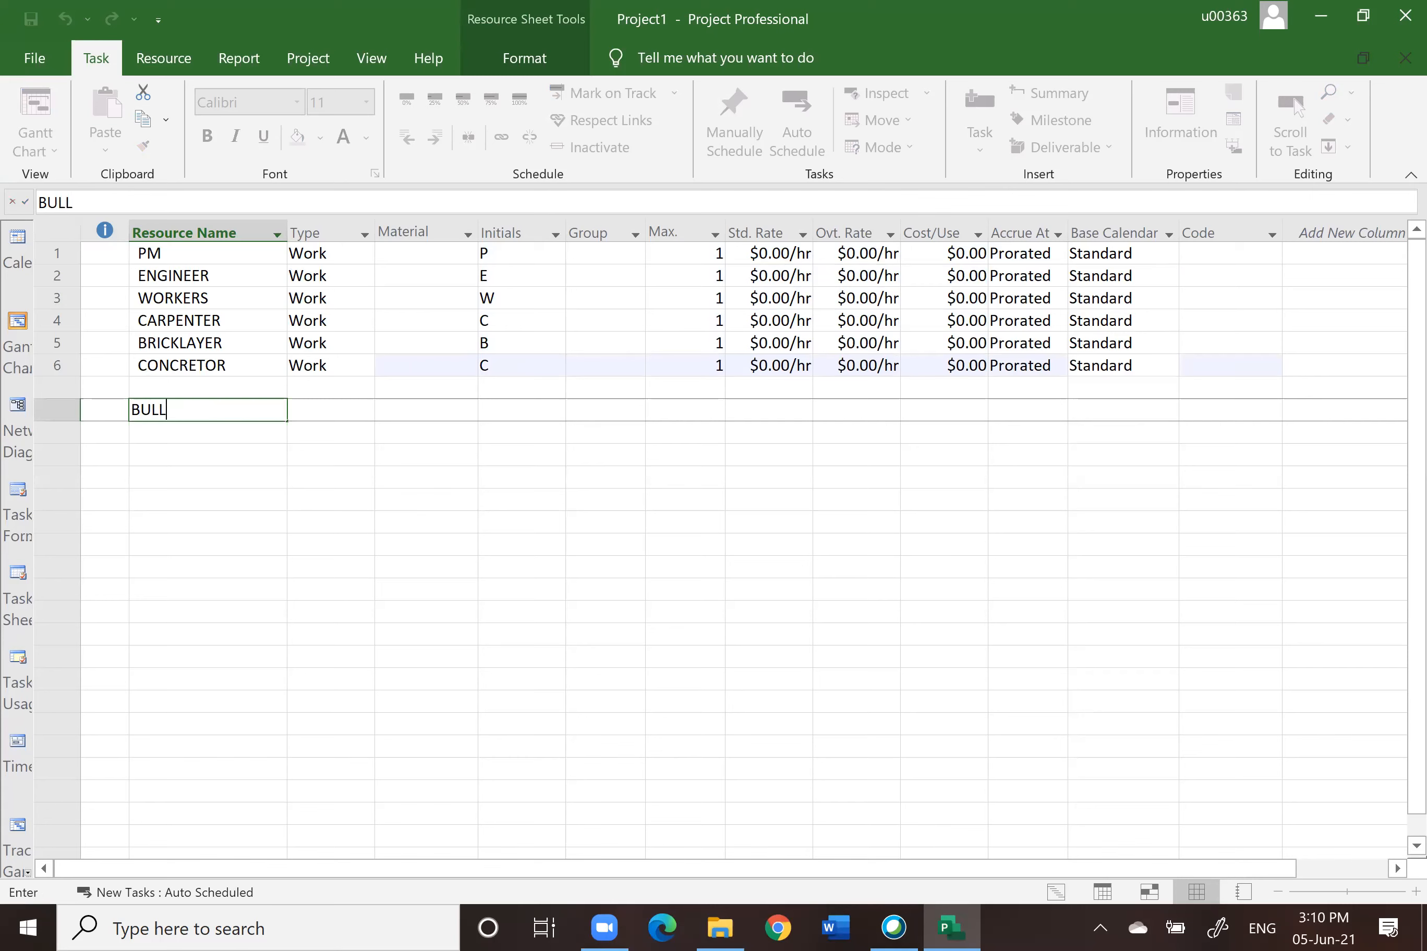
type("DOZER")
key("Return")
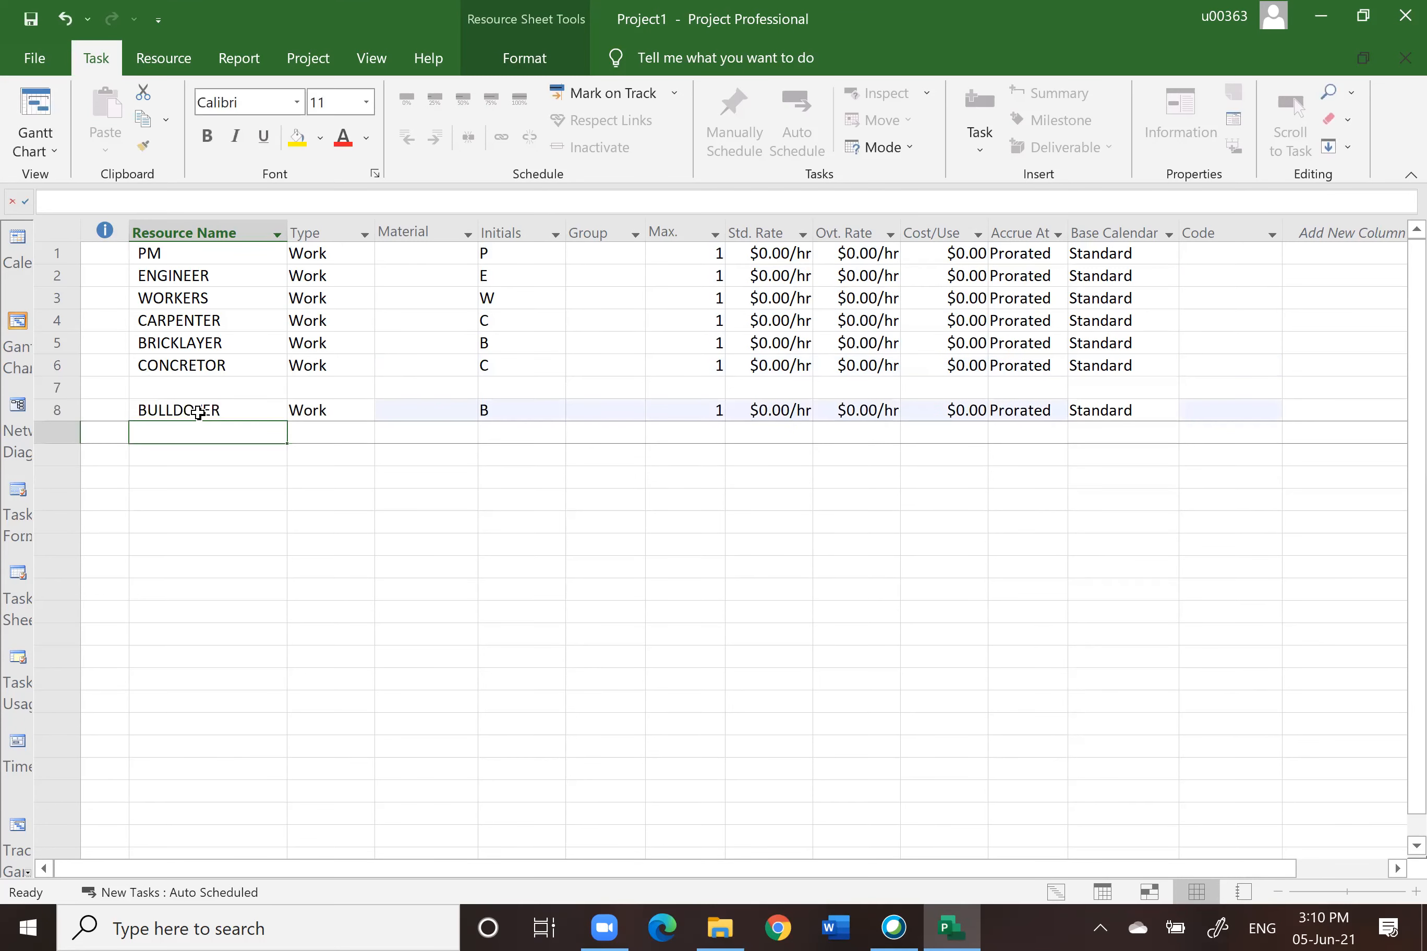
type("EXCA")
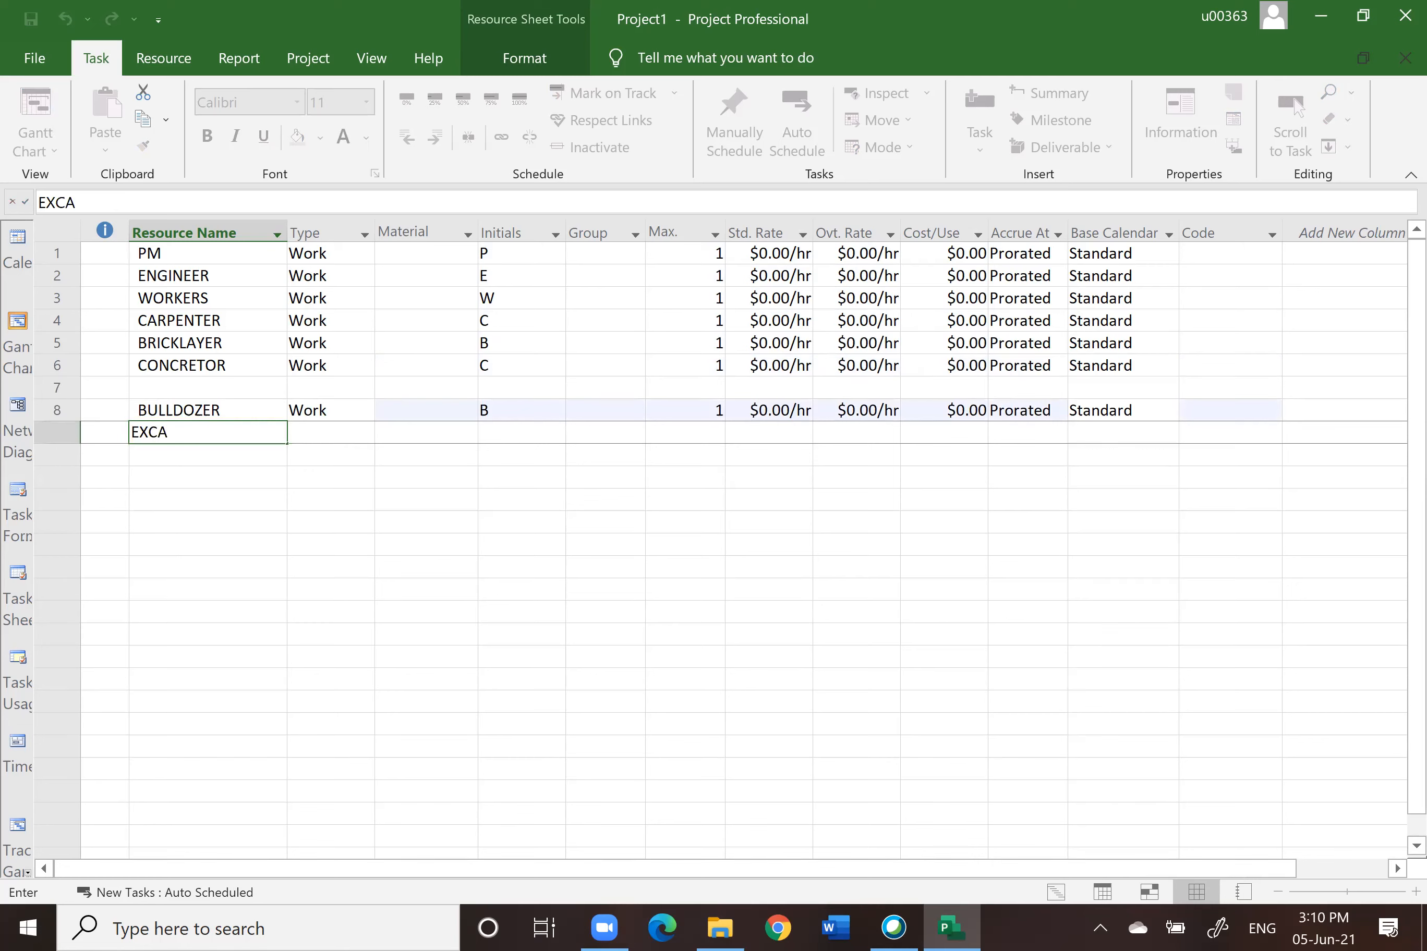
type("VATOR")
key("Return")
type("CRANE")
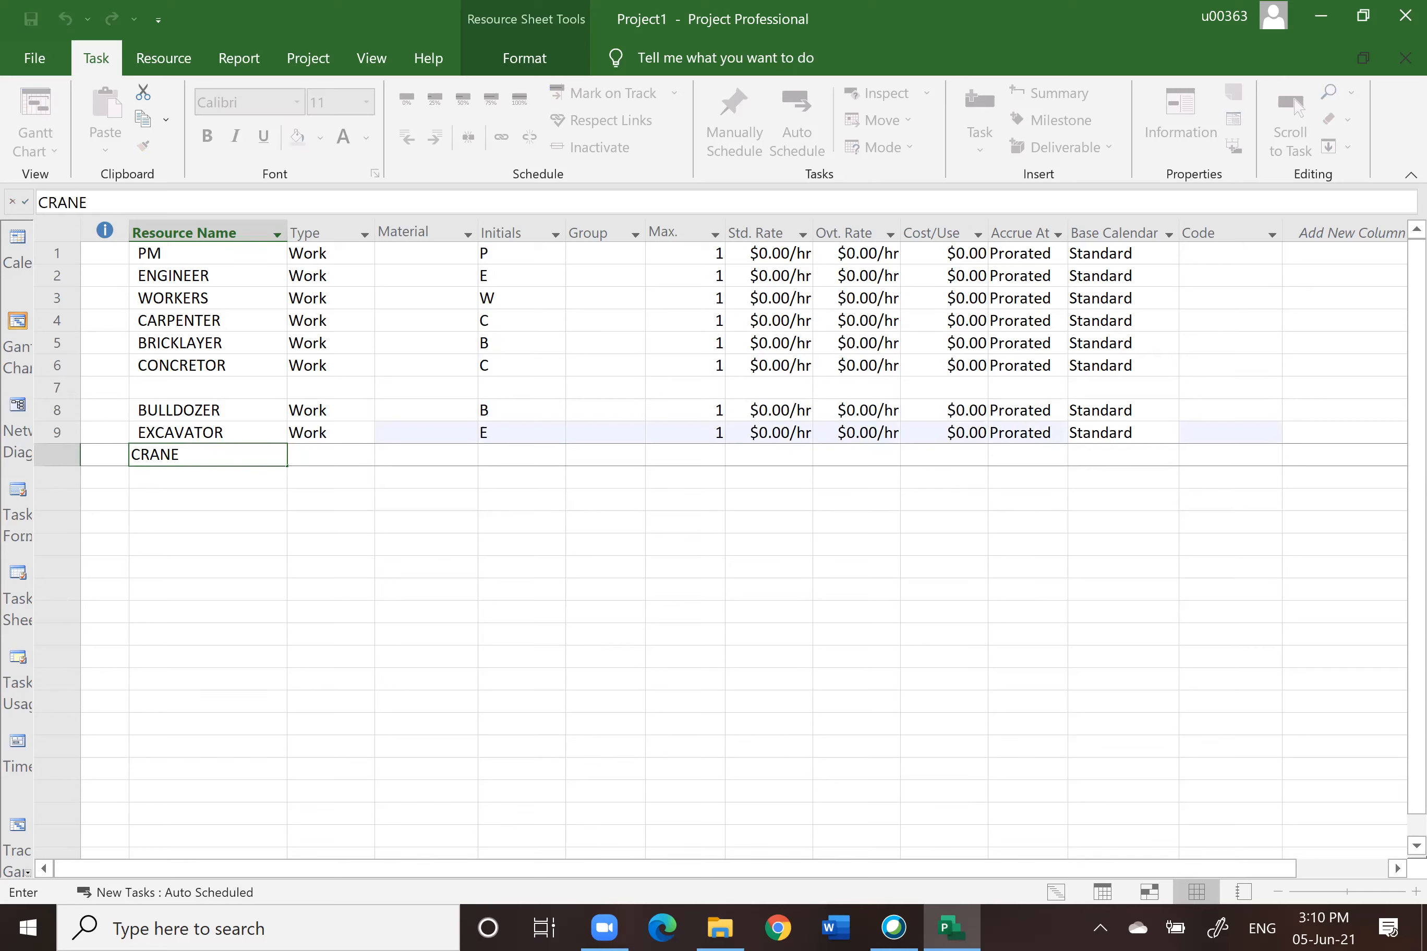
key("Return")
type("DUMPER")
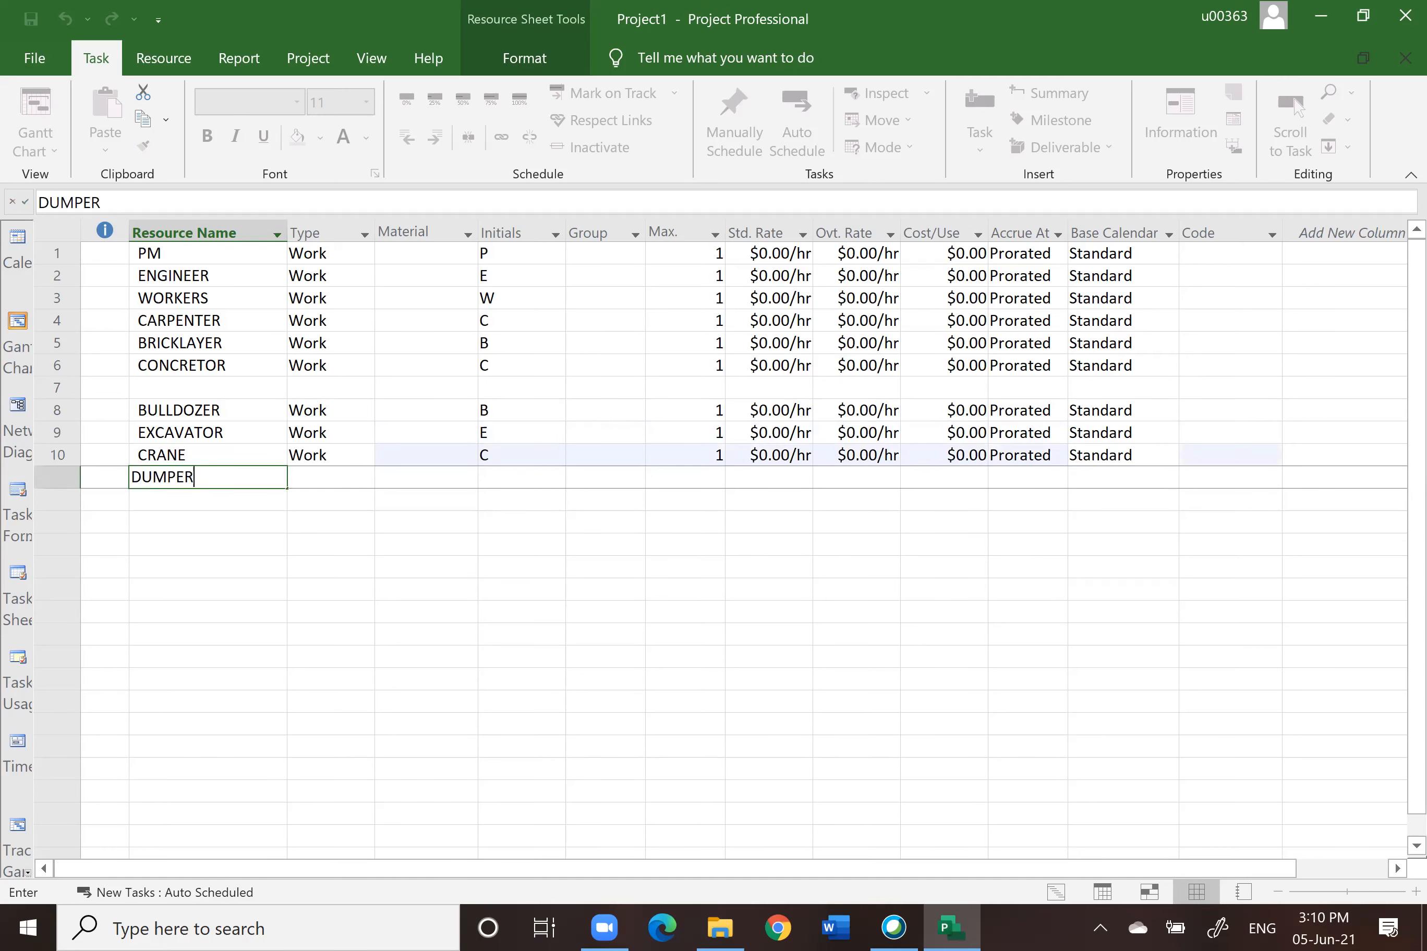
key("Return")
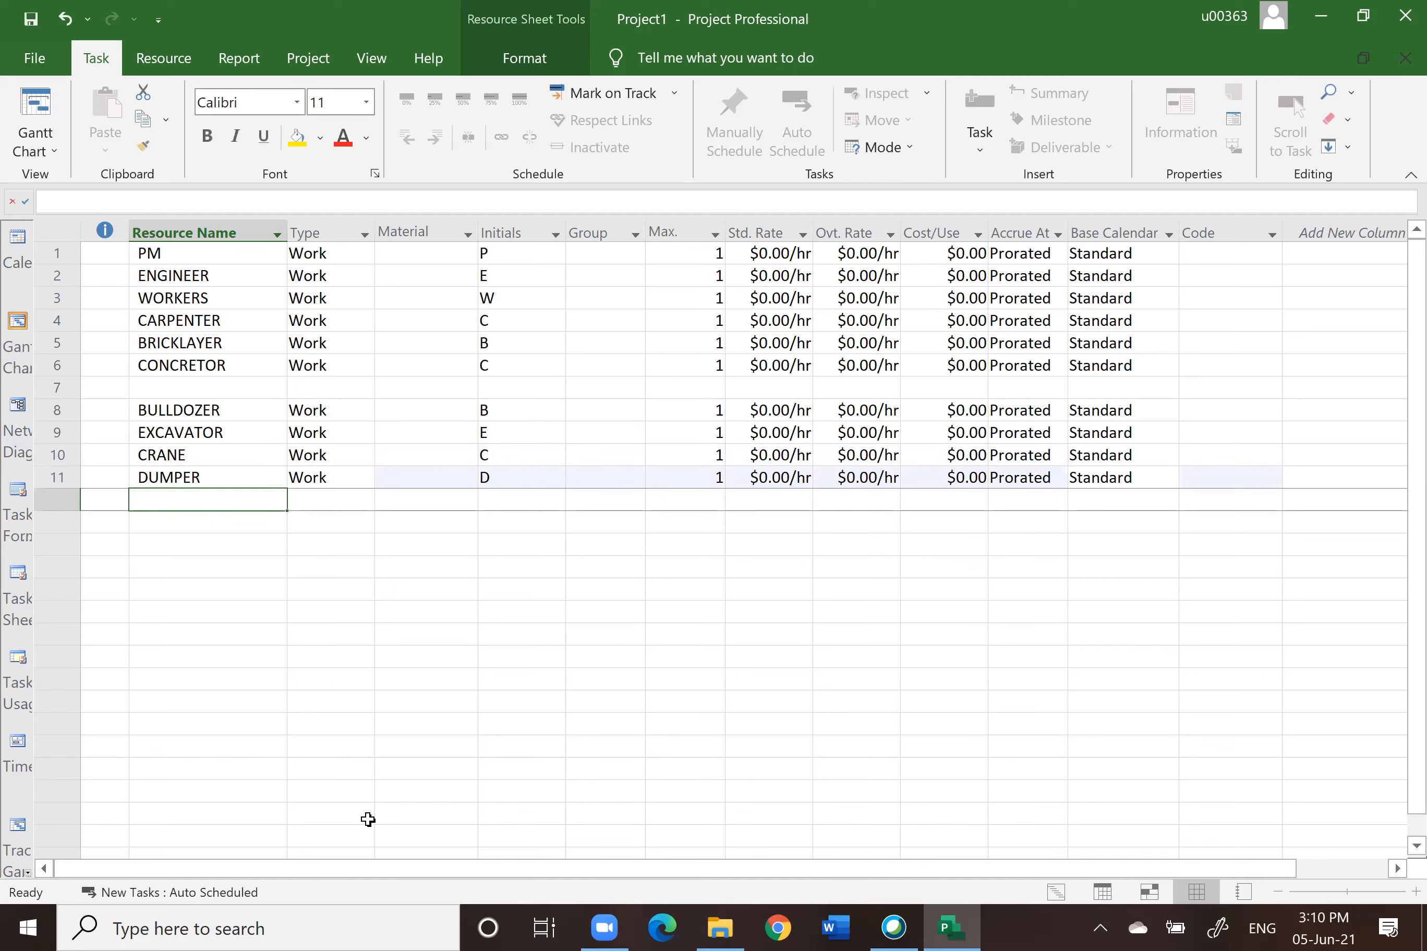
Step: Leave another blank row, then add resources EARTHWORK, REBAR, FORMWORK and CONCRETE
left_click(185, 523)
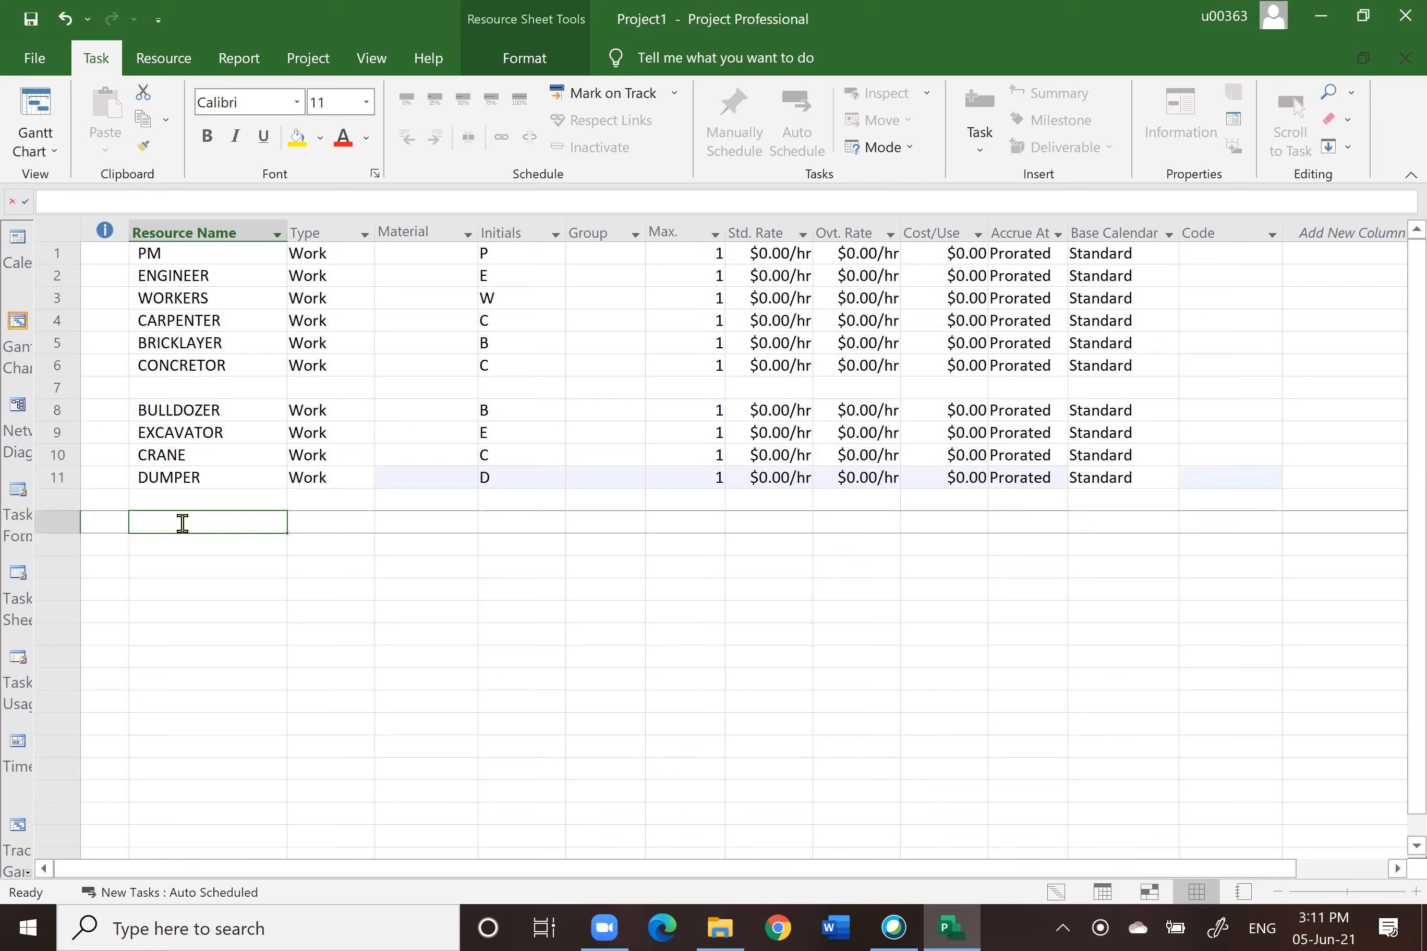
type("EART")
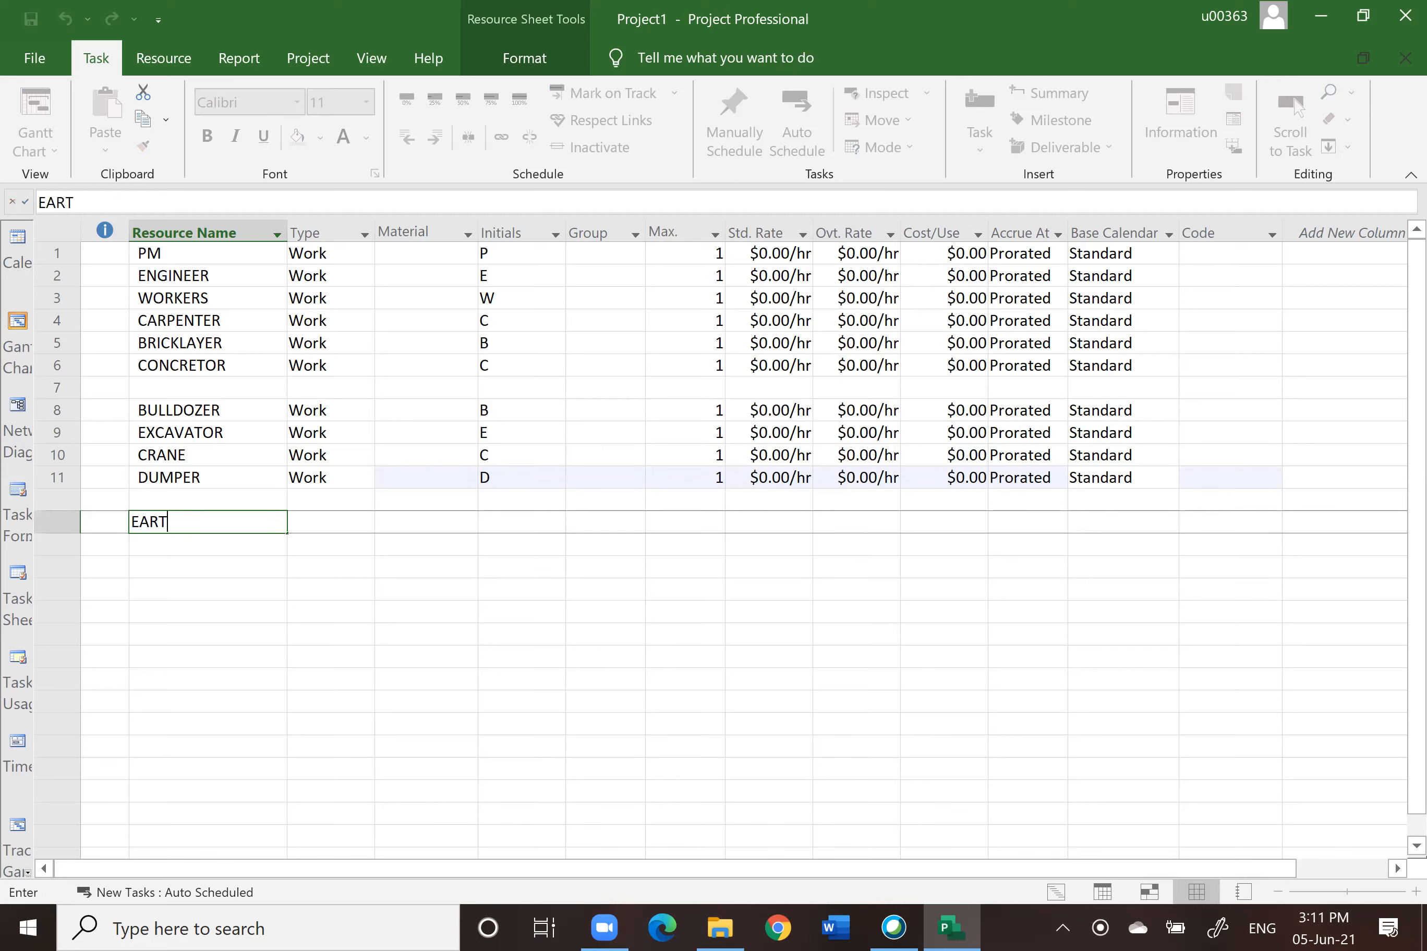
type("HWORK")
key("Return")
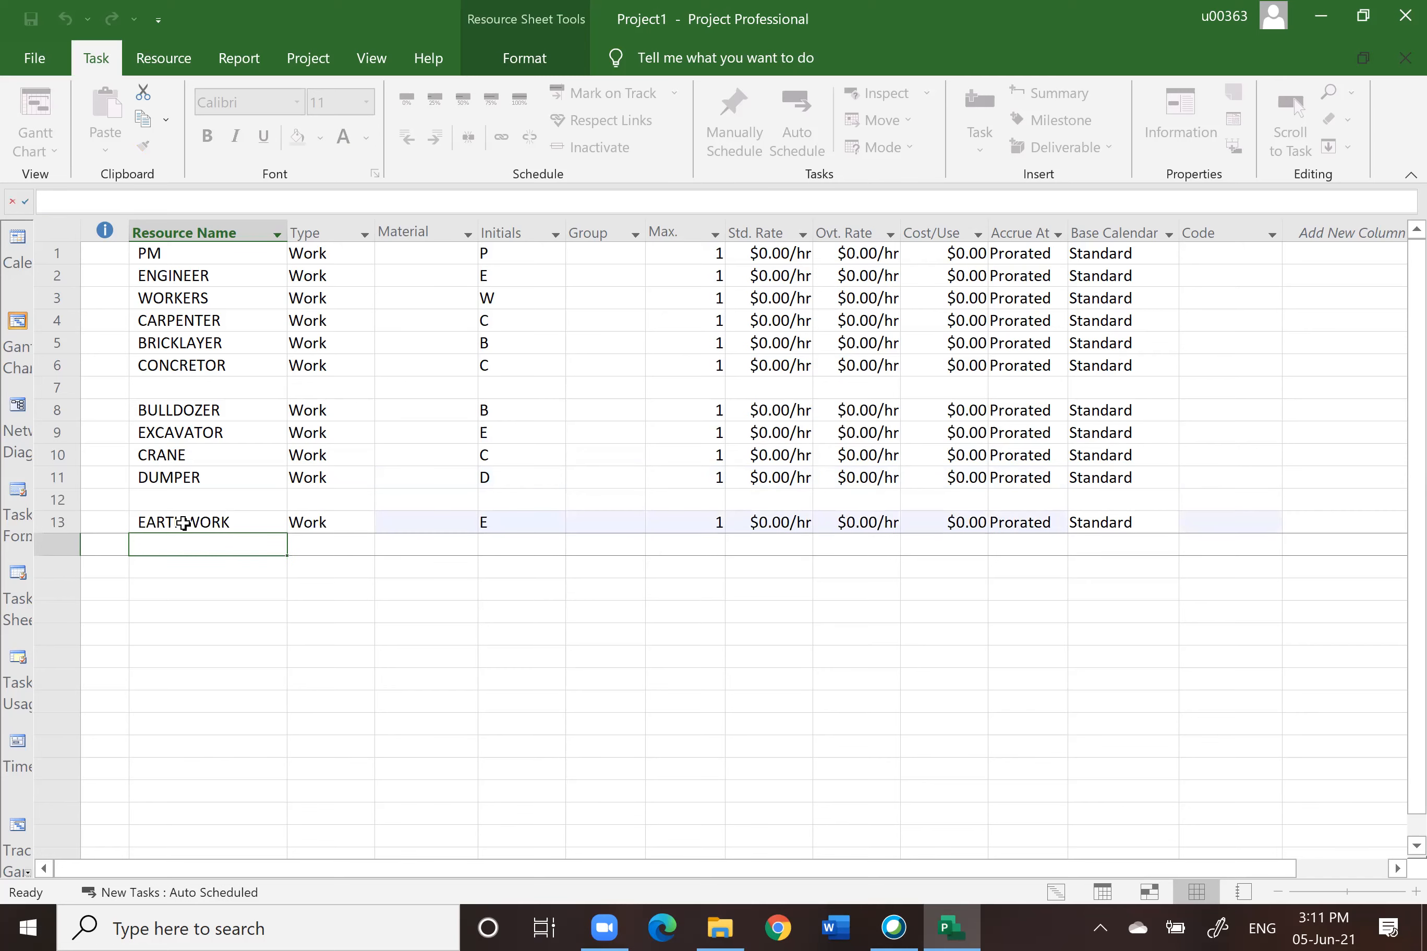
type("REBAR")
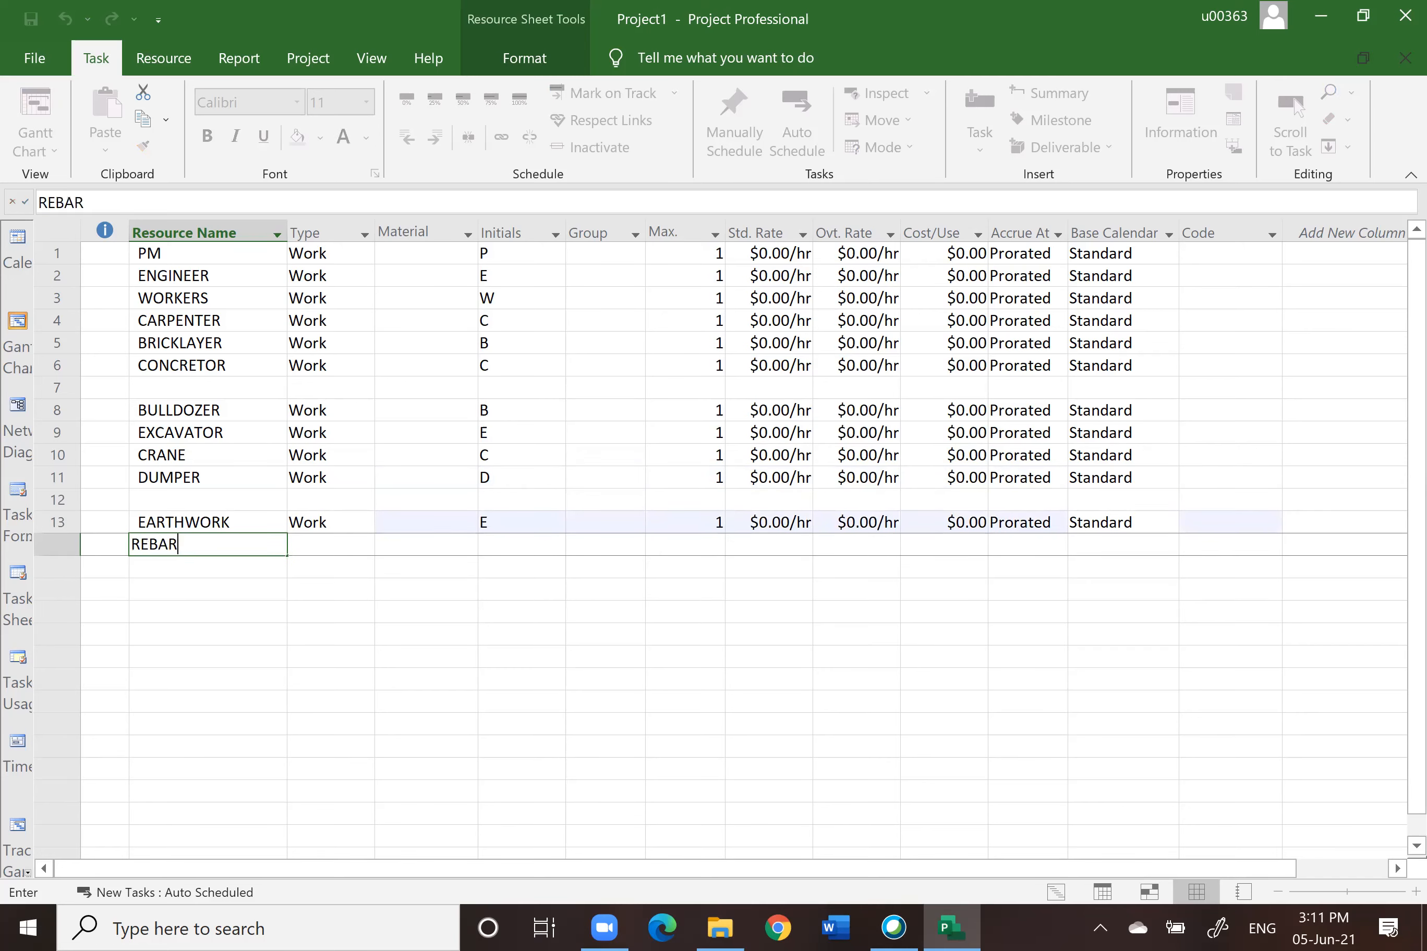
key("Return")
type("FORM")
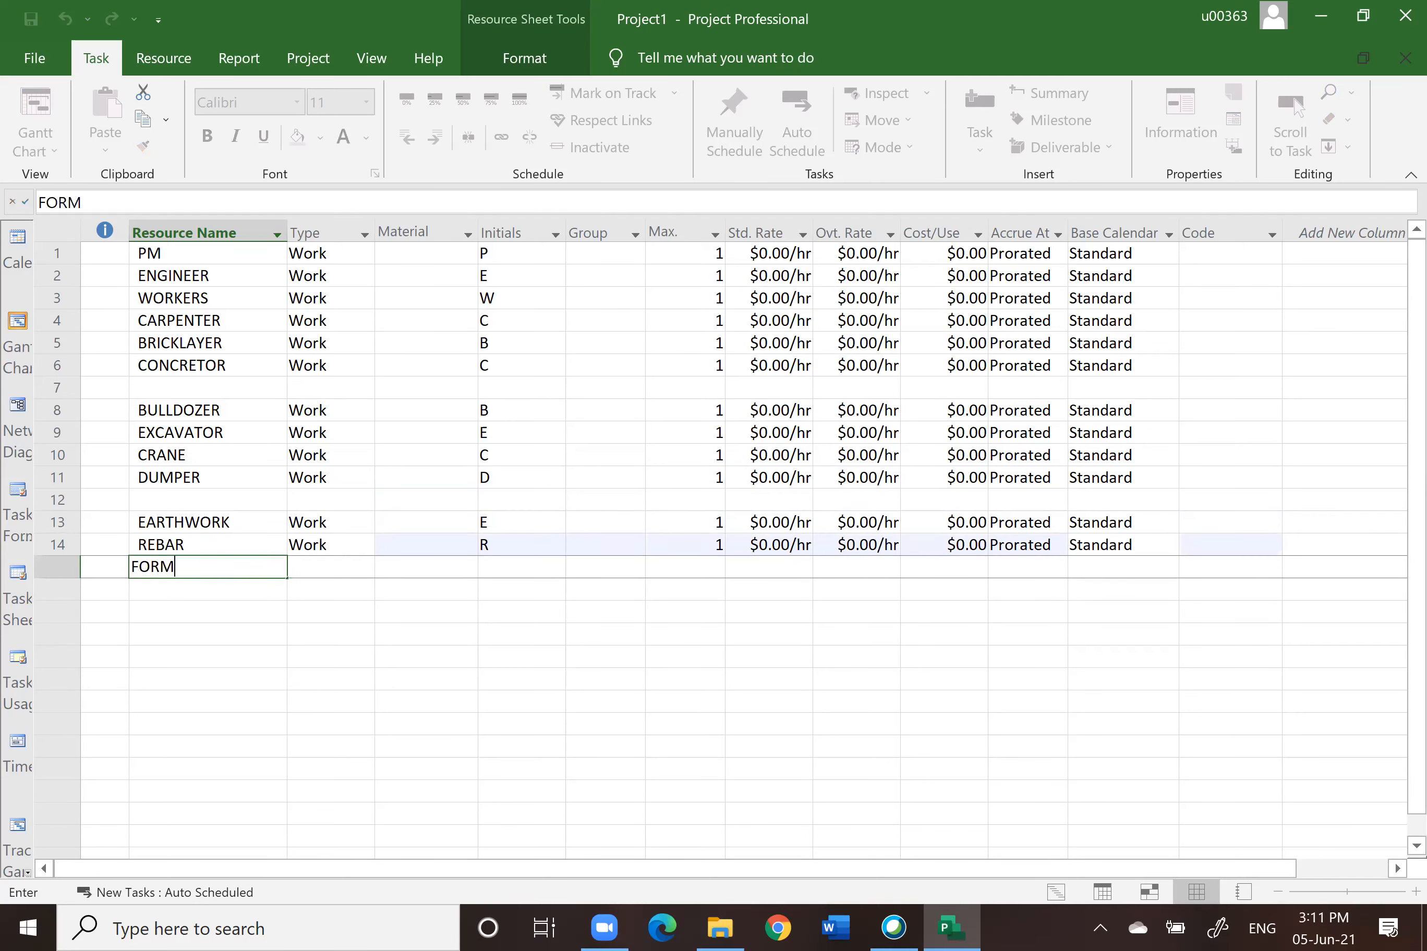
type("WORK")
key("Return")
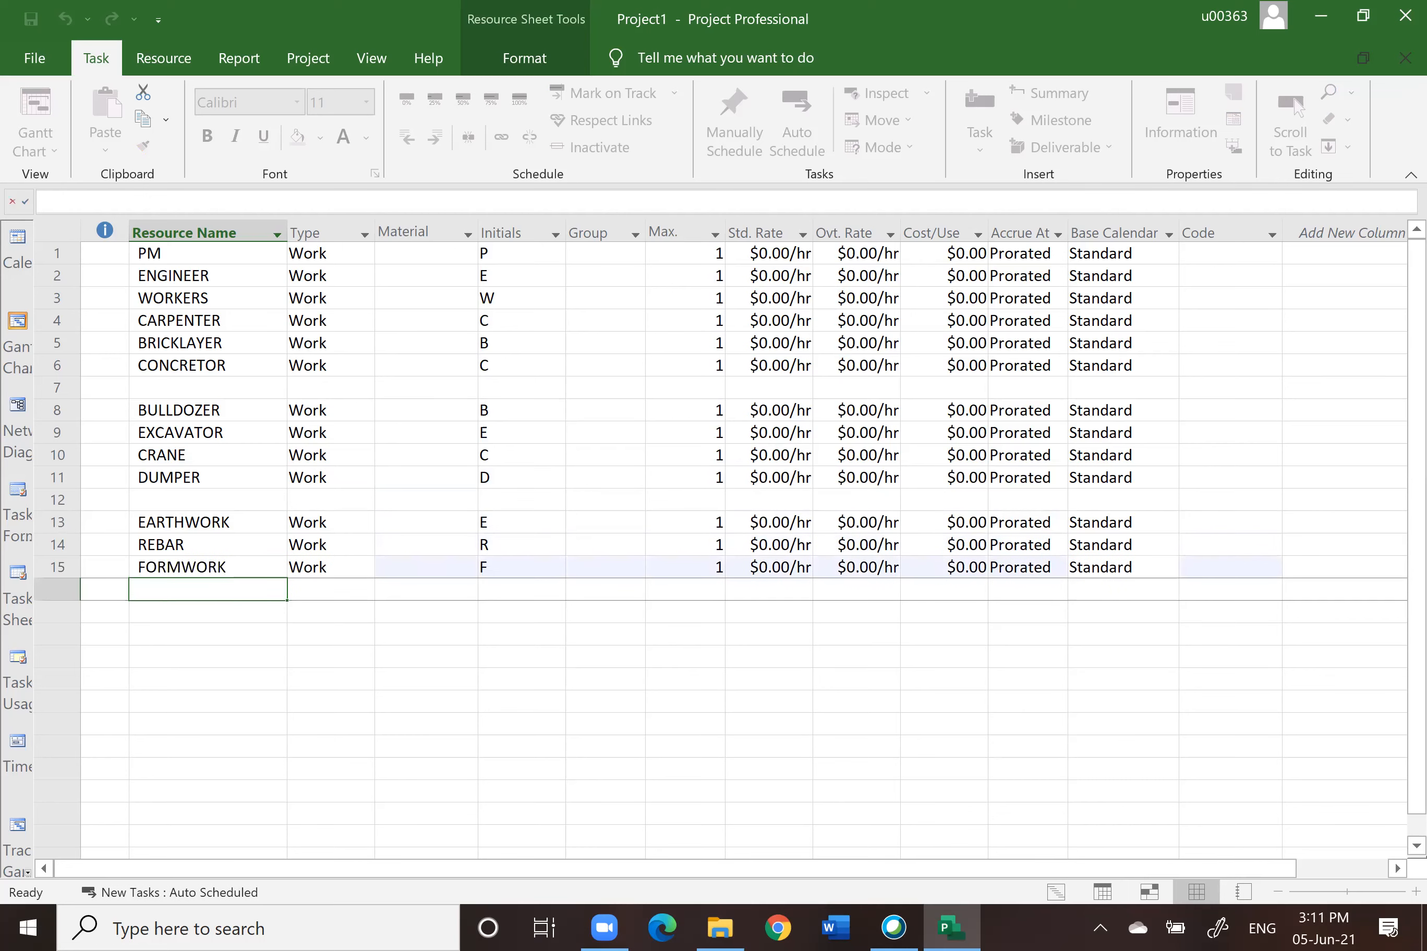
type("CONCRETE")
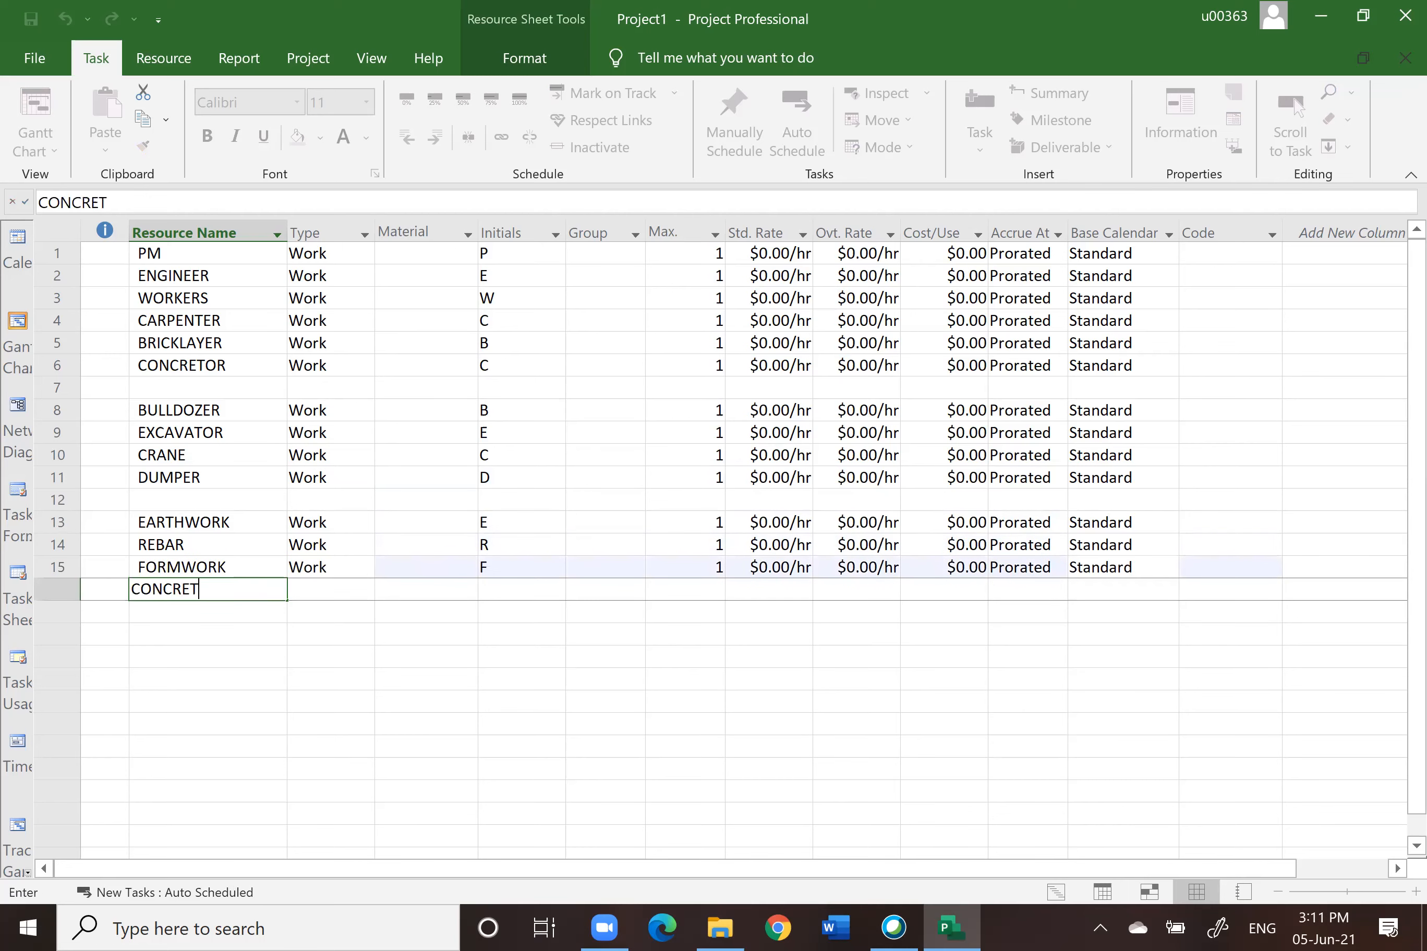
left_click(273, 656)
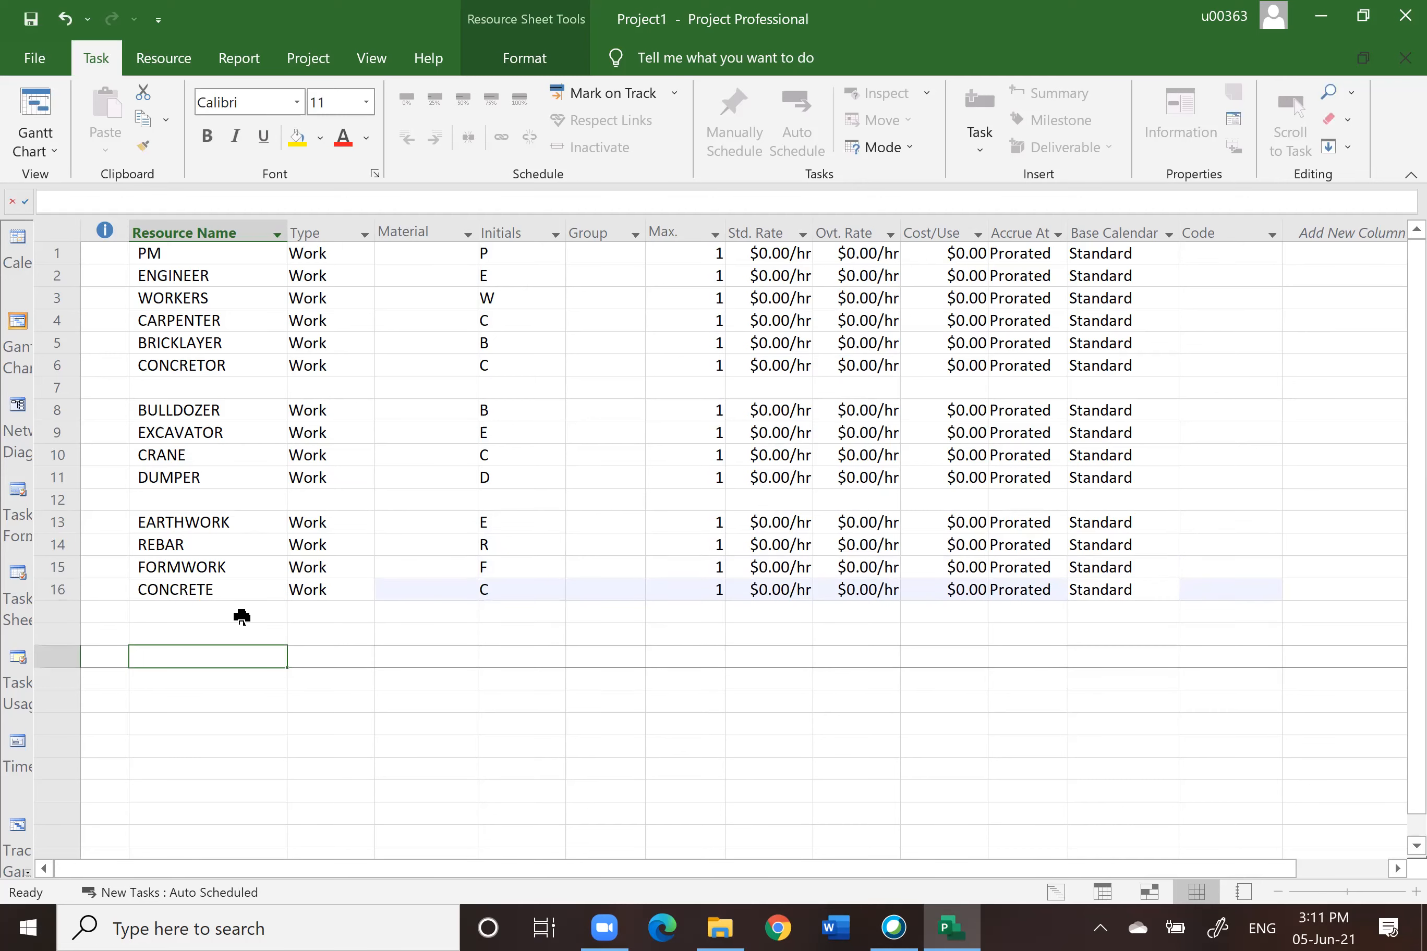
Step: Set the type of EARTHWORK, REBAR, FORMWORK and CONCRETE to Material
left_click(325, 523)
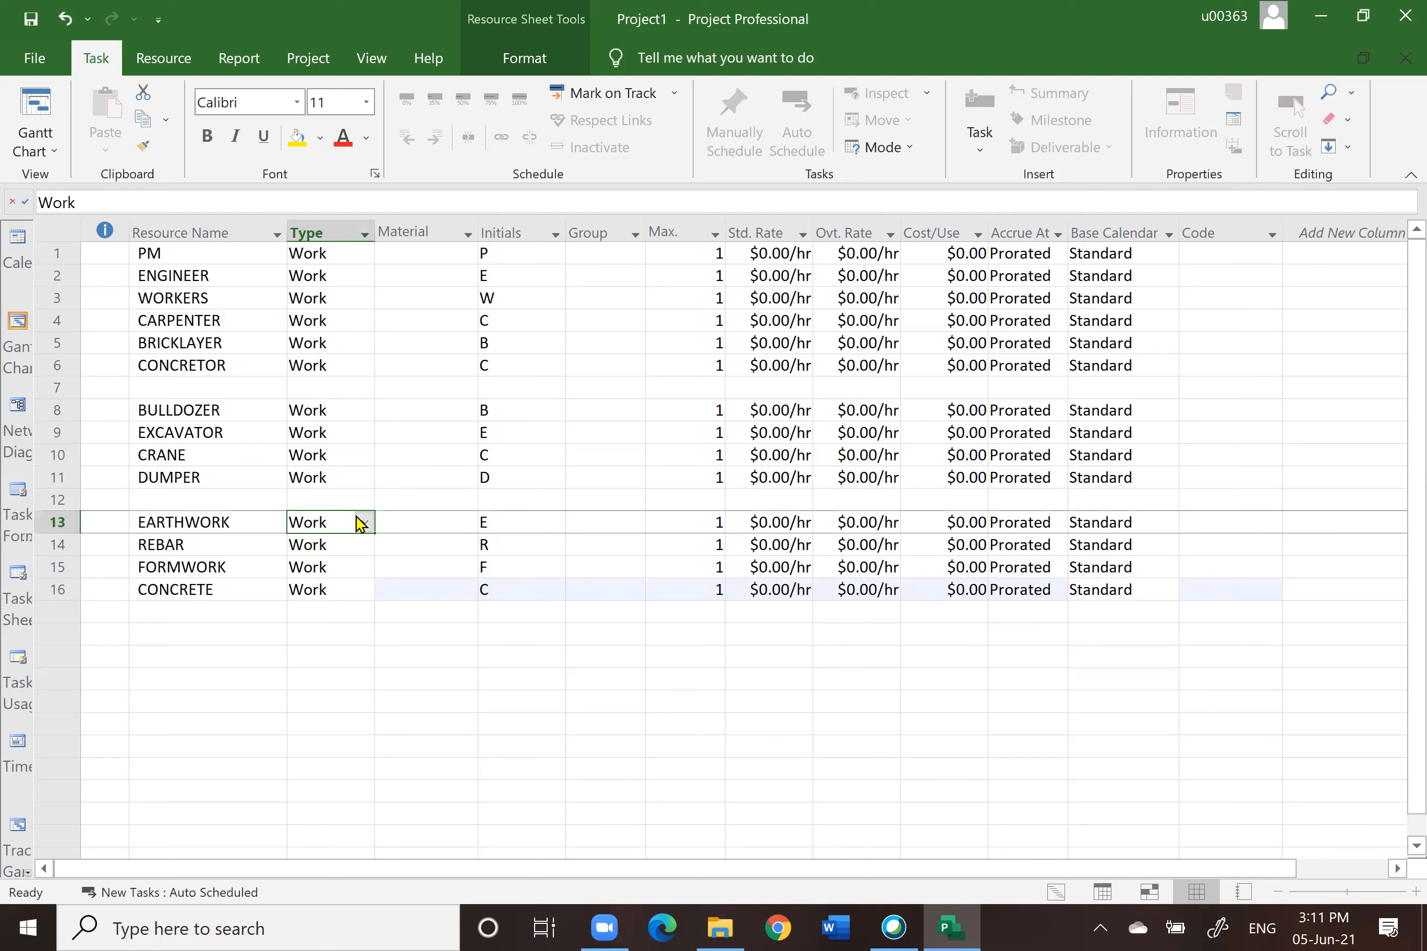
left_click(364, 523)
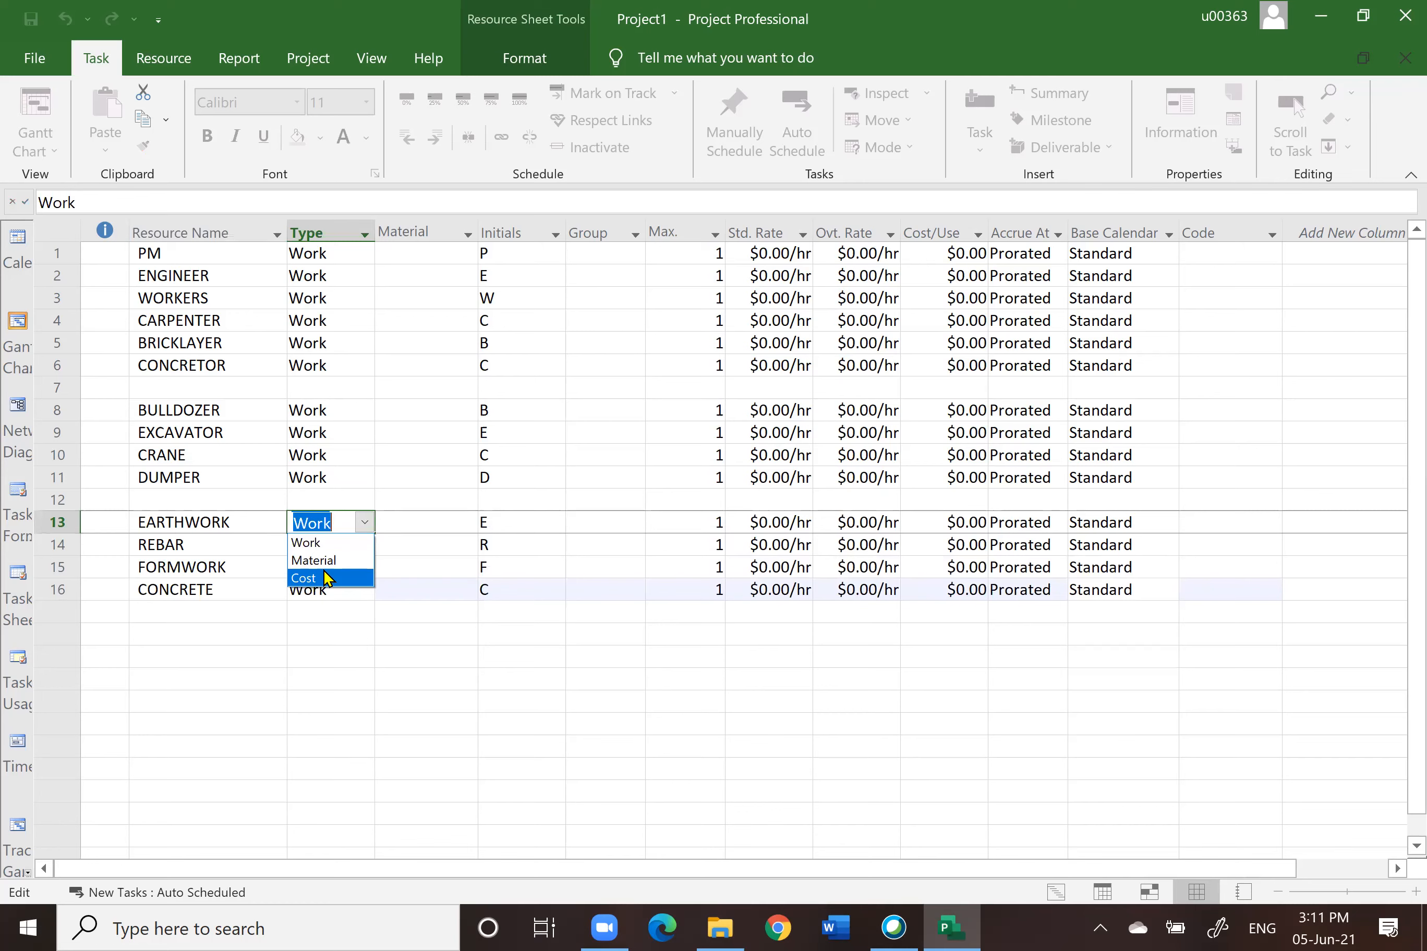
left_click(359, 561)
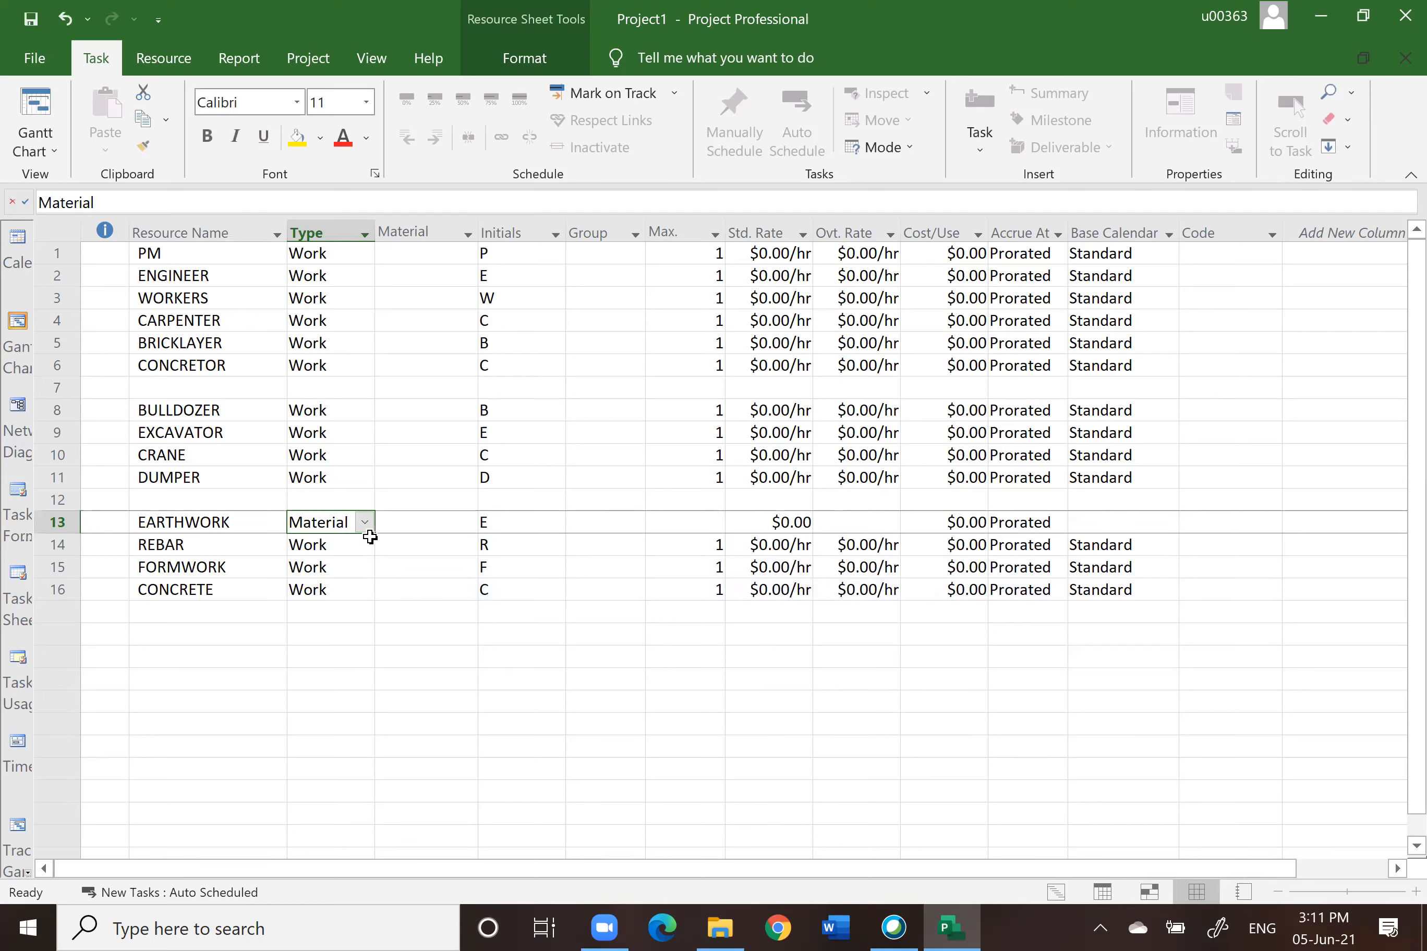
left_click(369, 544)
left_click(365, 544)
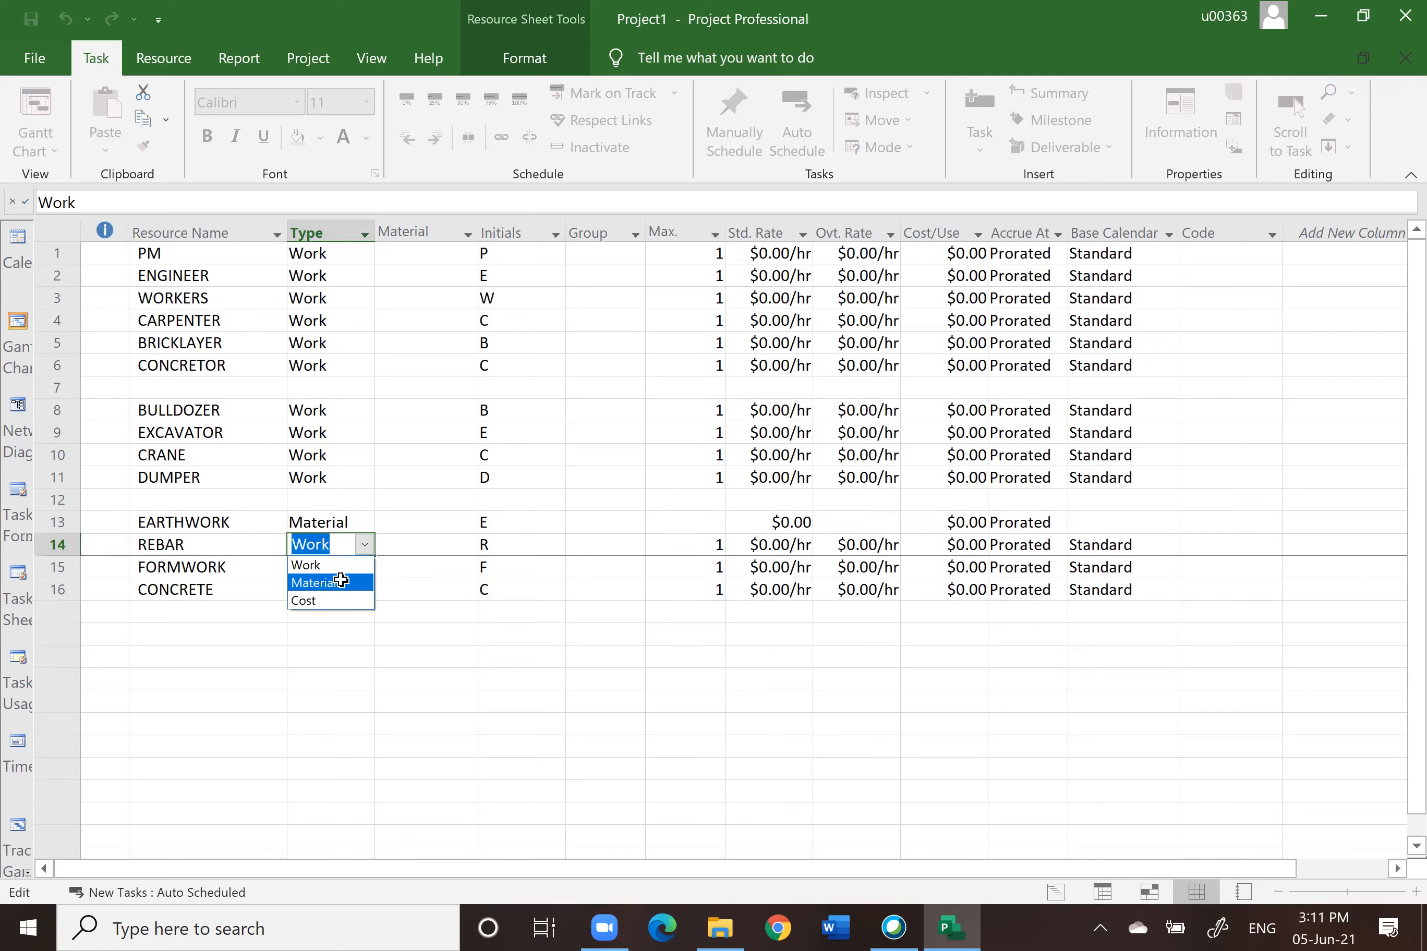
left_click(362, 583)
left_click(360, 563)
left_click(364, 567)
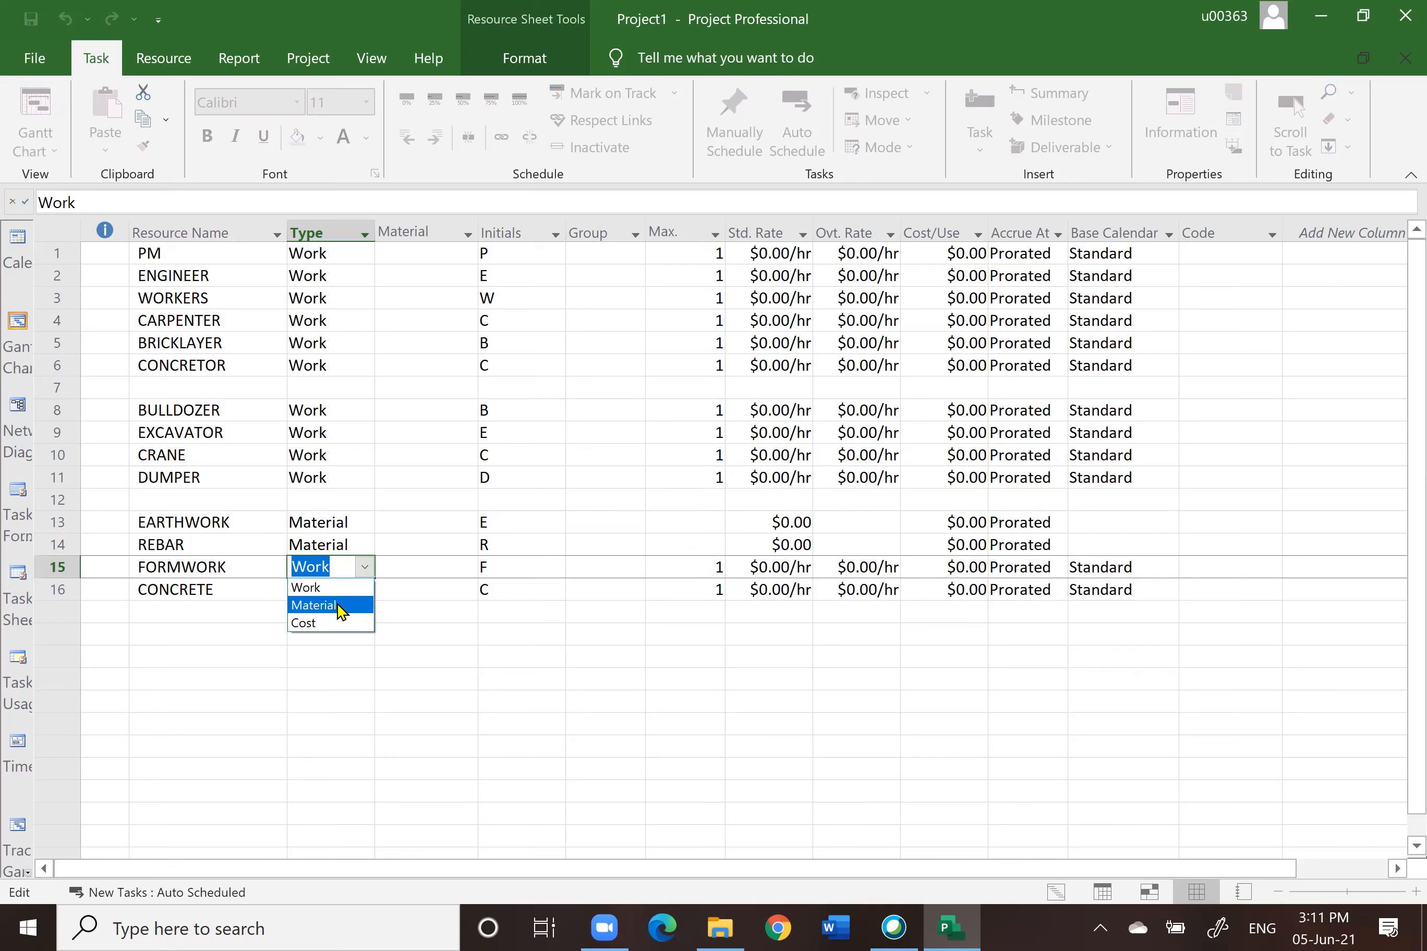
left_click(341, 606)
left_click(620, 437)
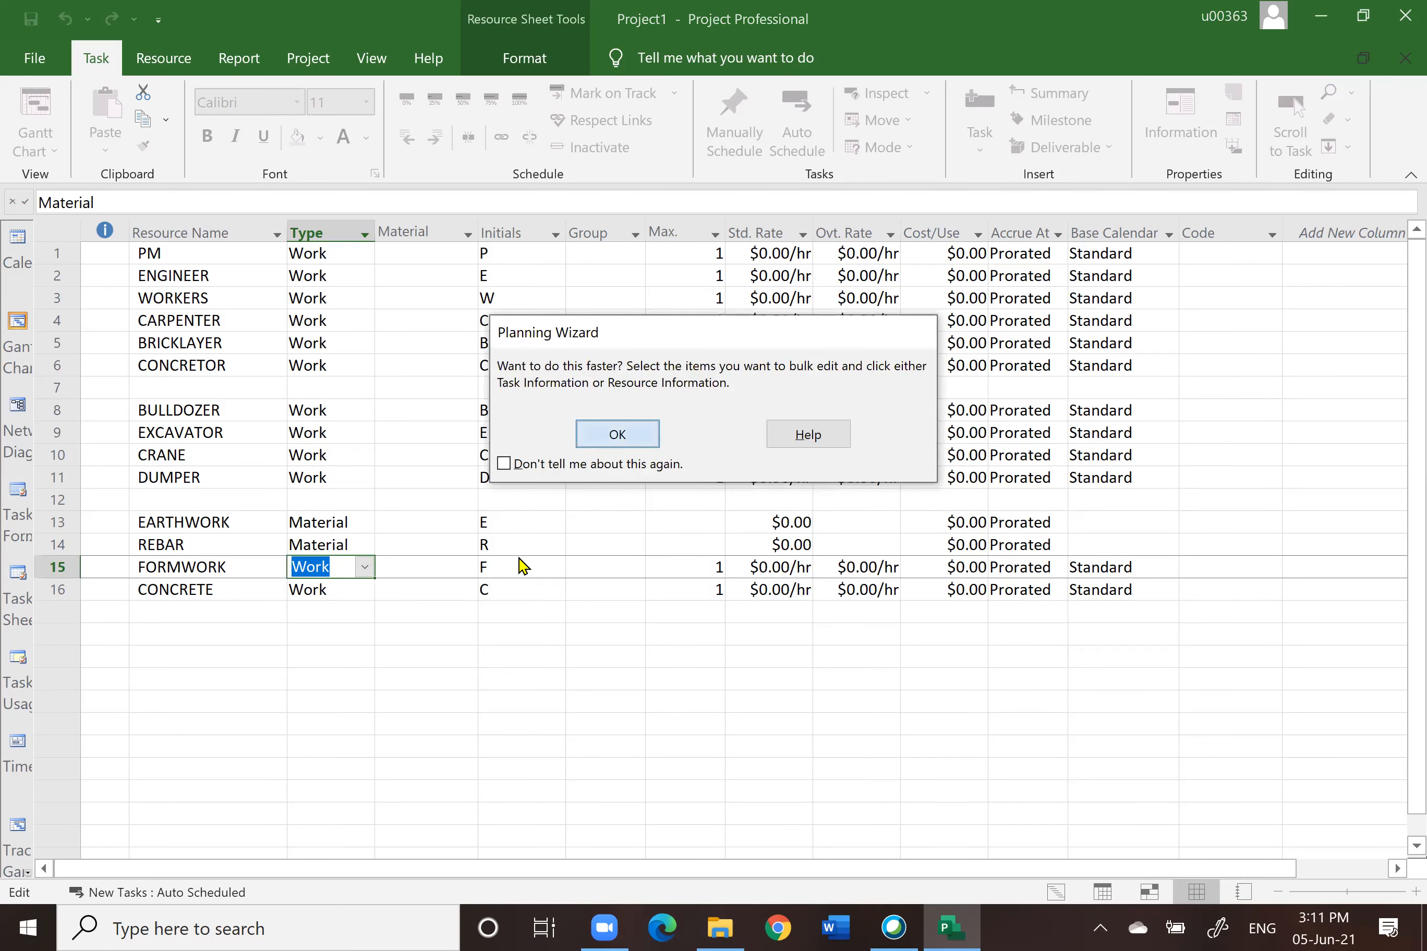
left_click(362, 591)
left_click(364, 590)
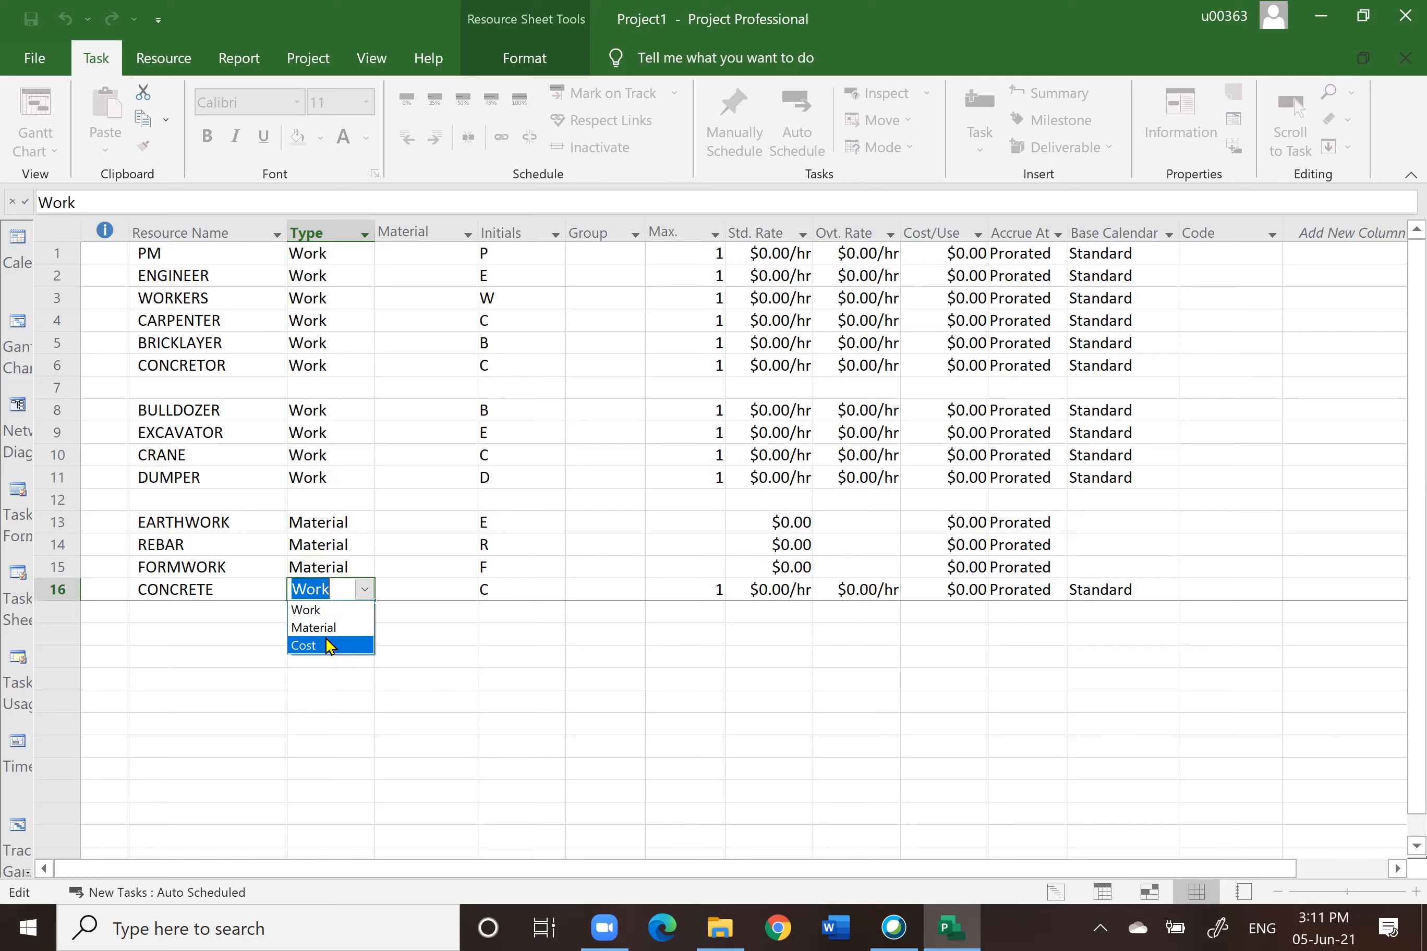
left_click(329, 627)
left_click(344, 701)
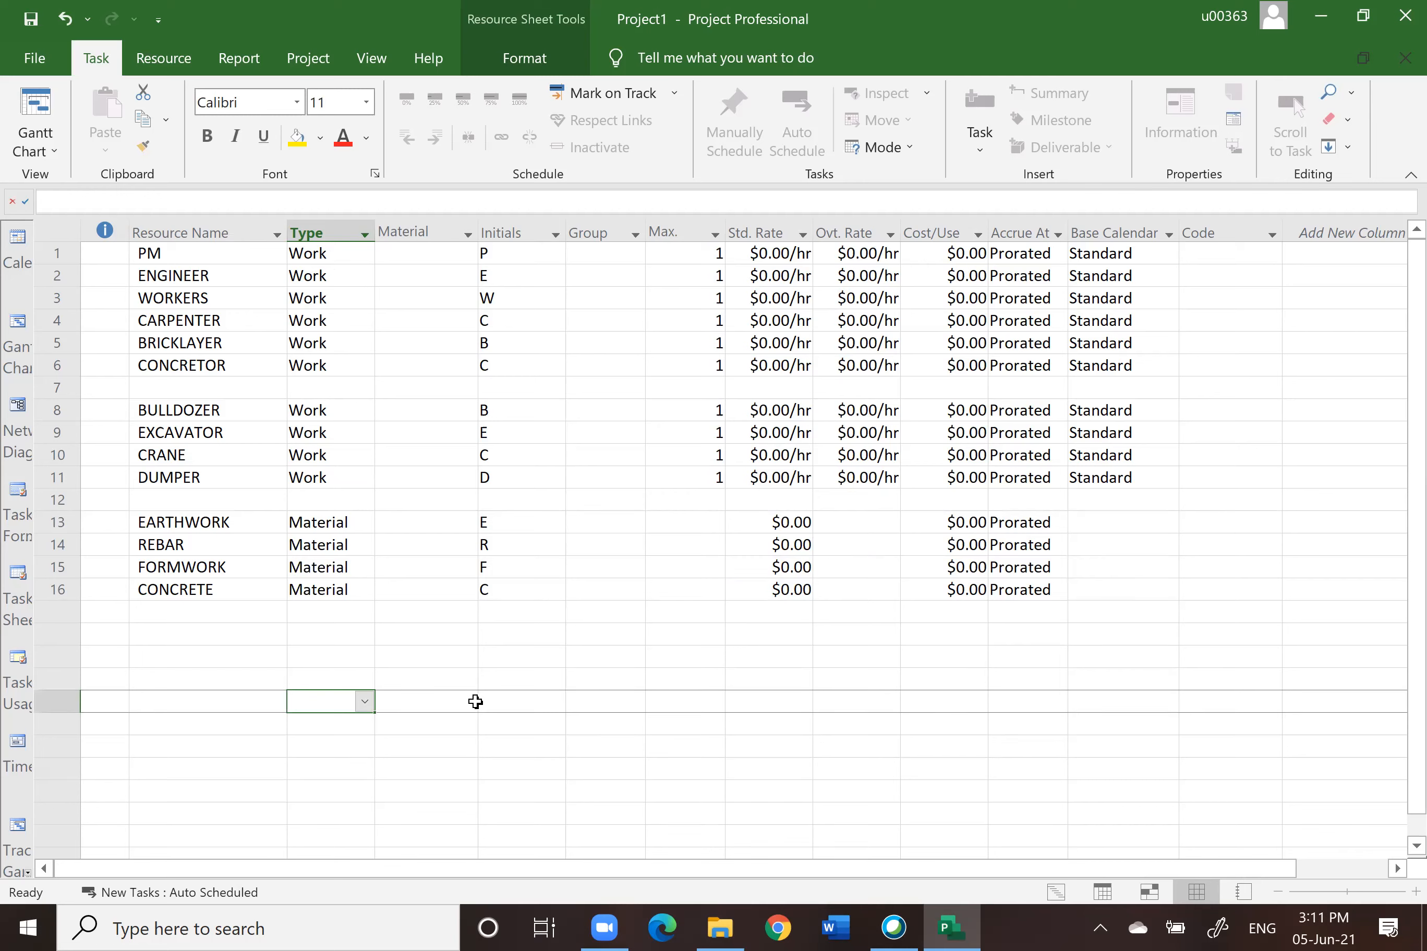
Step: Leave a blank row, then add resources TRAVELLING, INSPECTION and CLEANING
left_click(174, 634)
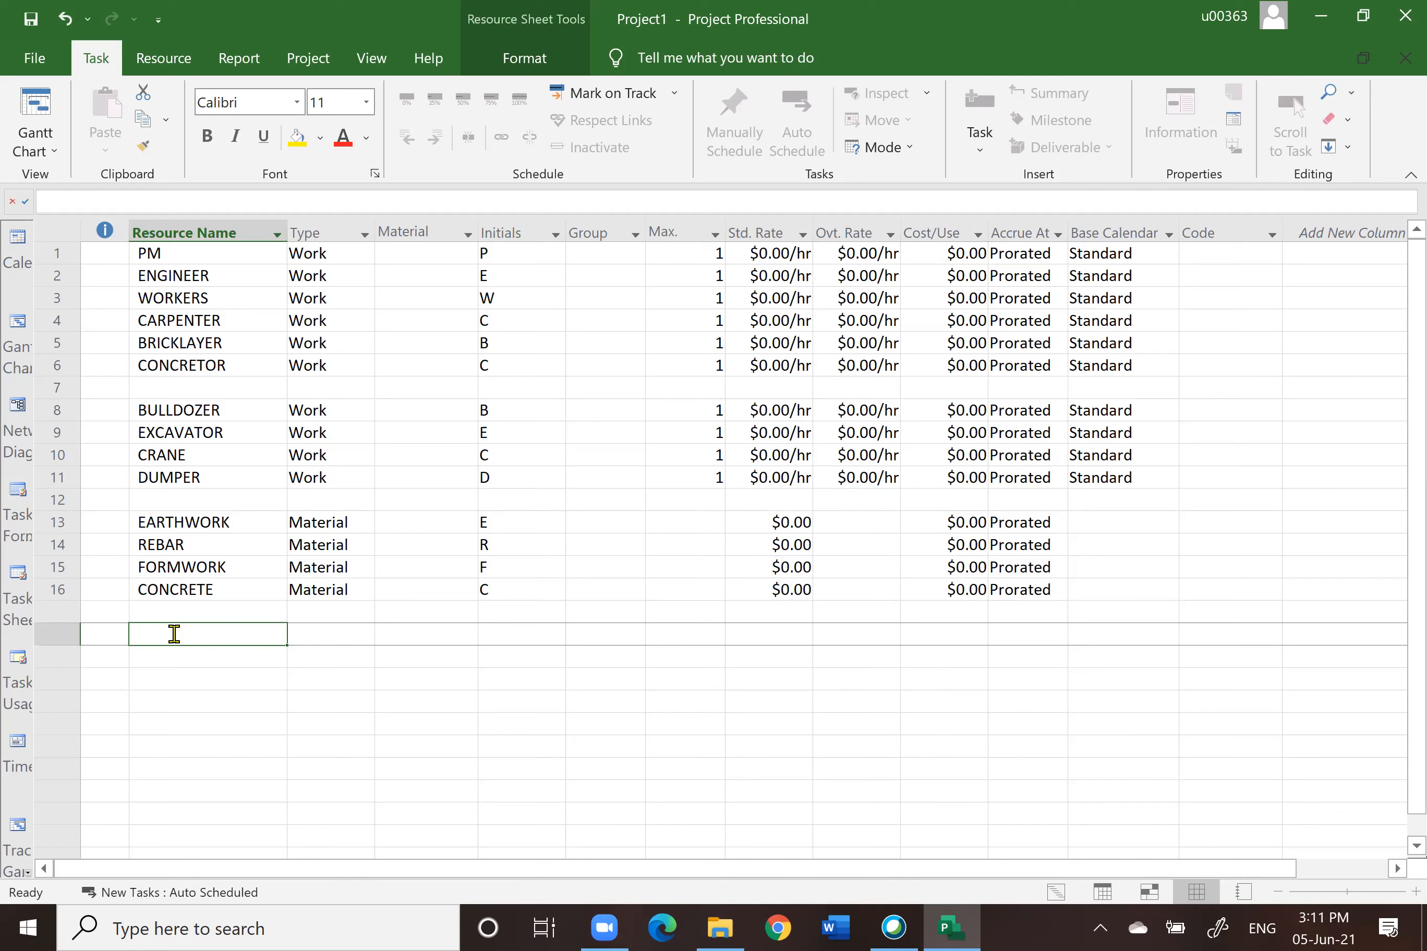
type("TRAVELLING")
key("Return")
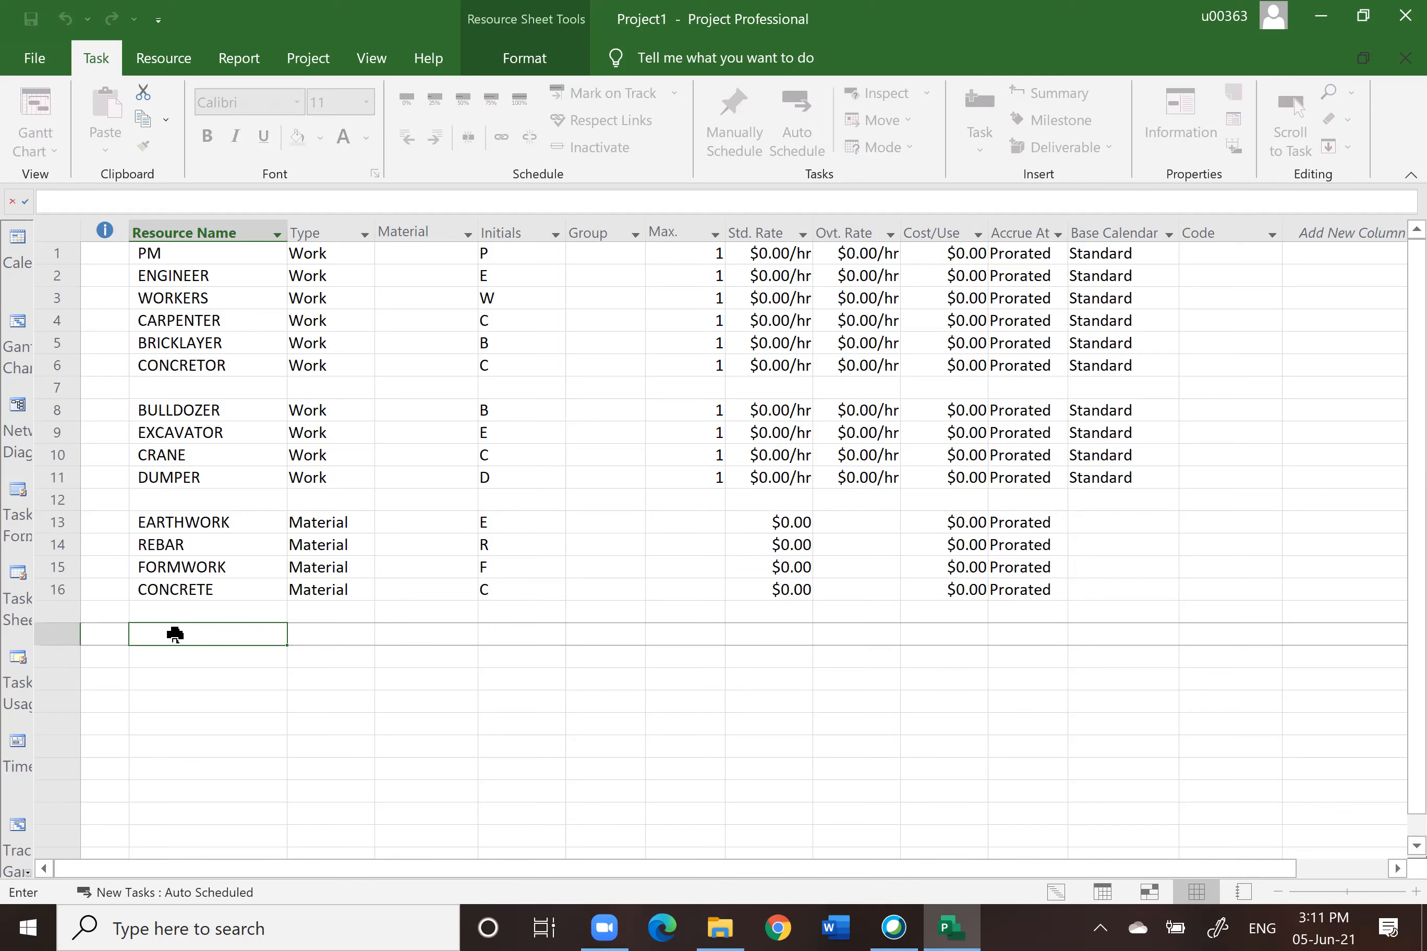
type("INSPE")
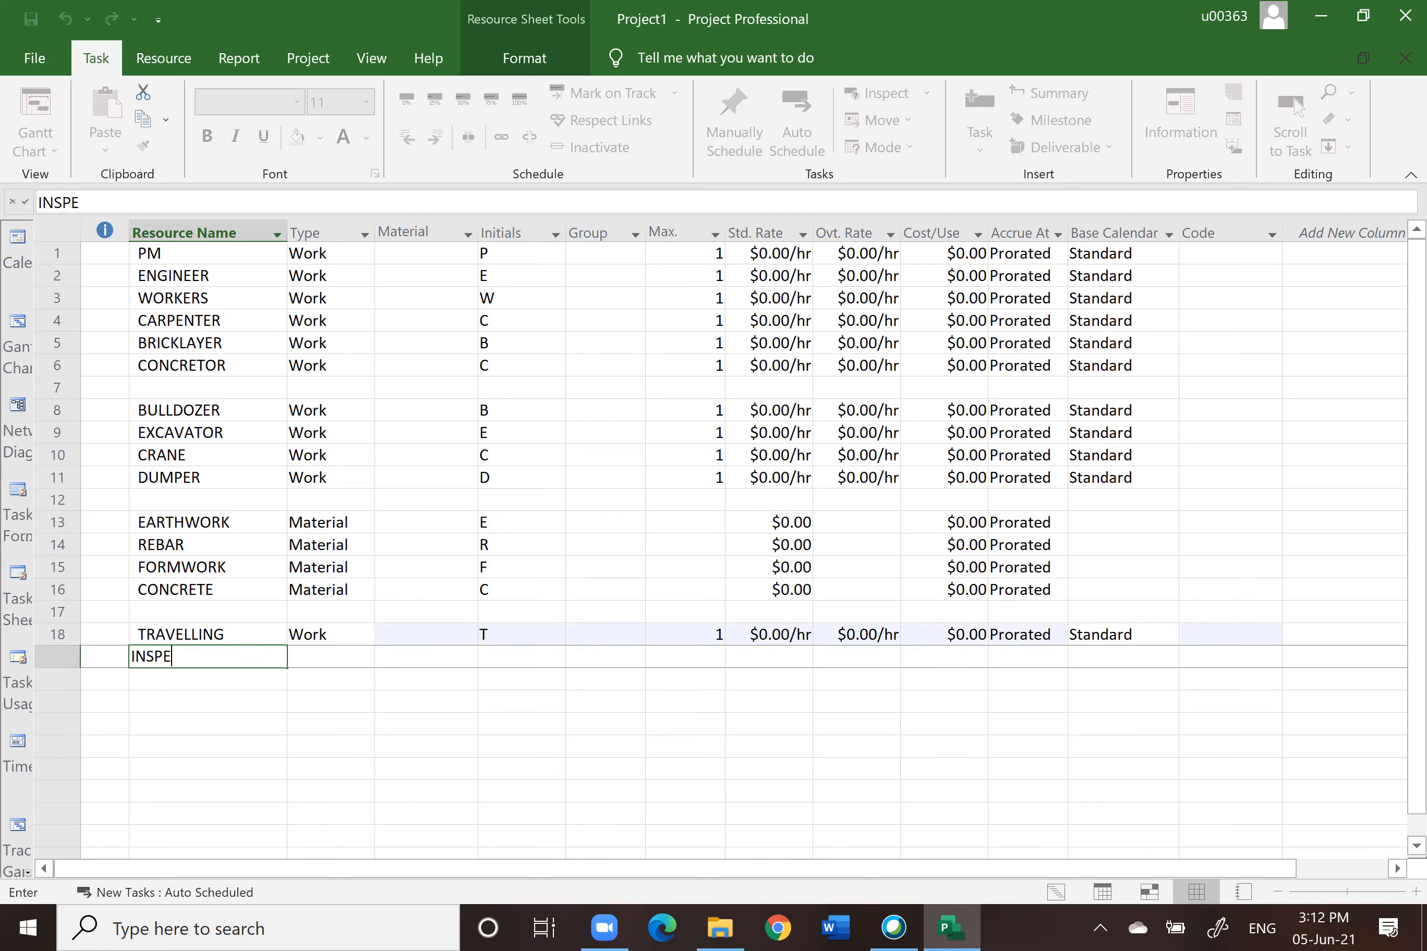
type("CTION")
key("Return")
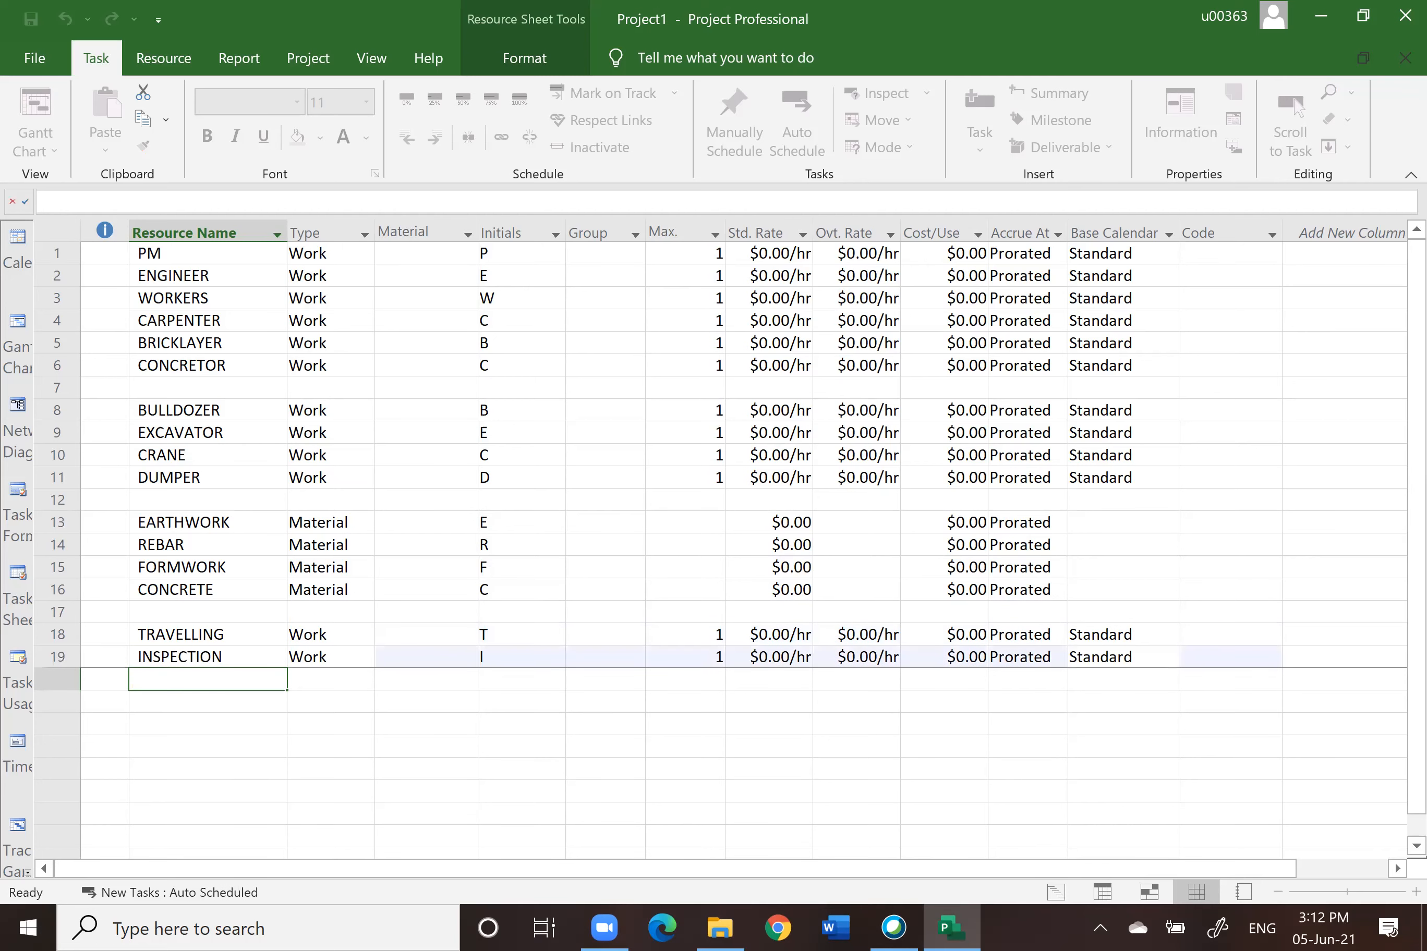
type("CLEANING")
key("Return")
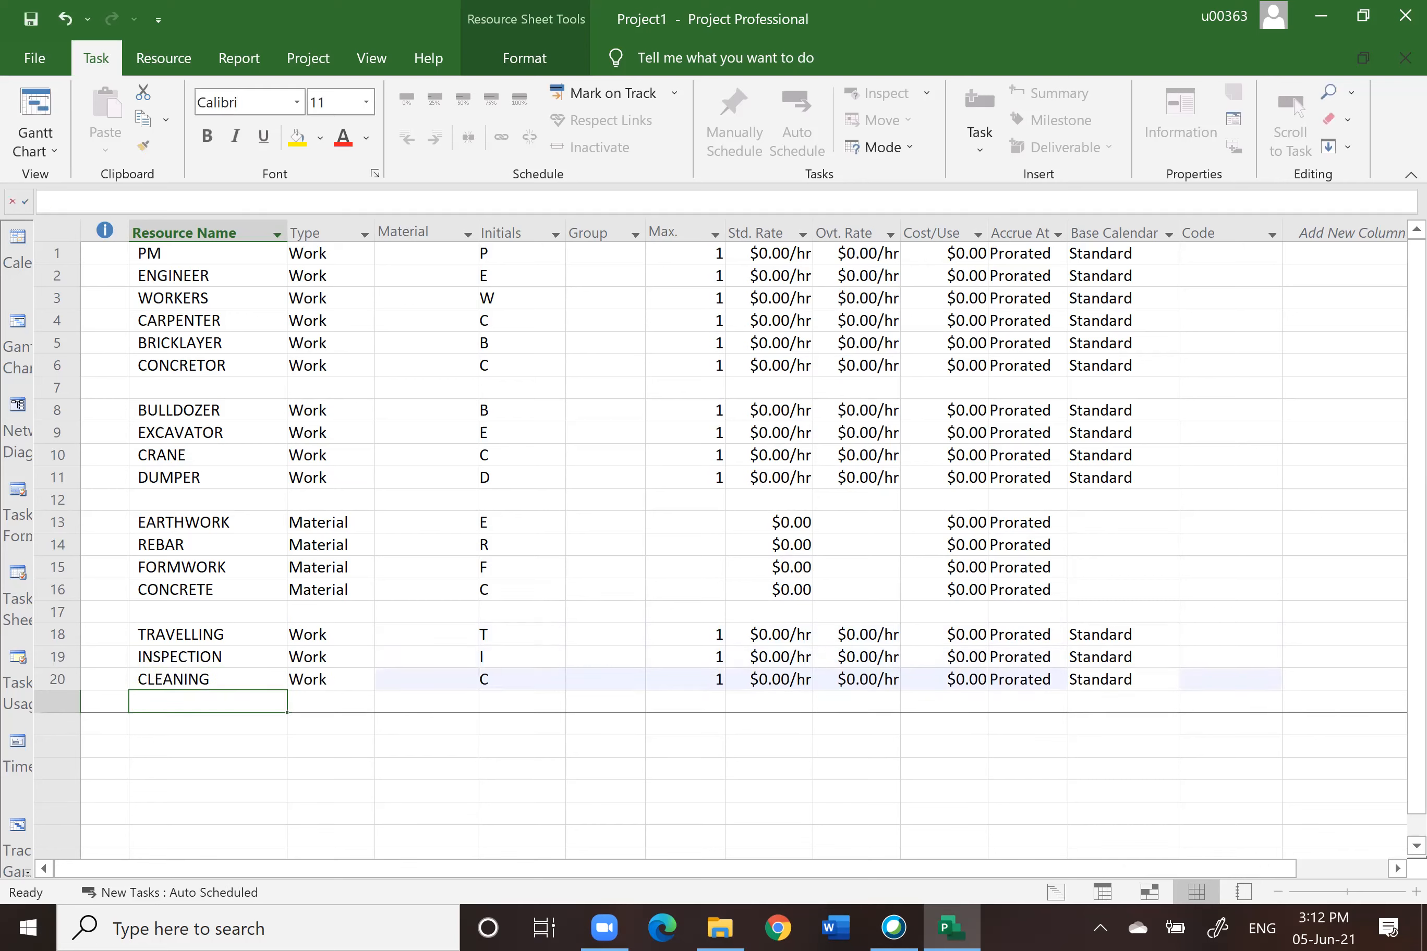
Step: Add resources SUBCON A and SUNCON B below CLEANING
type("S")
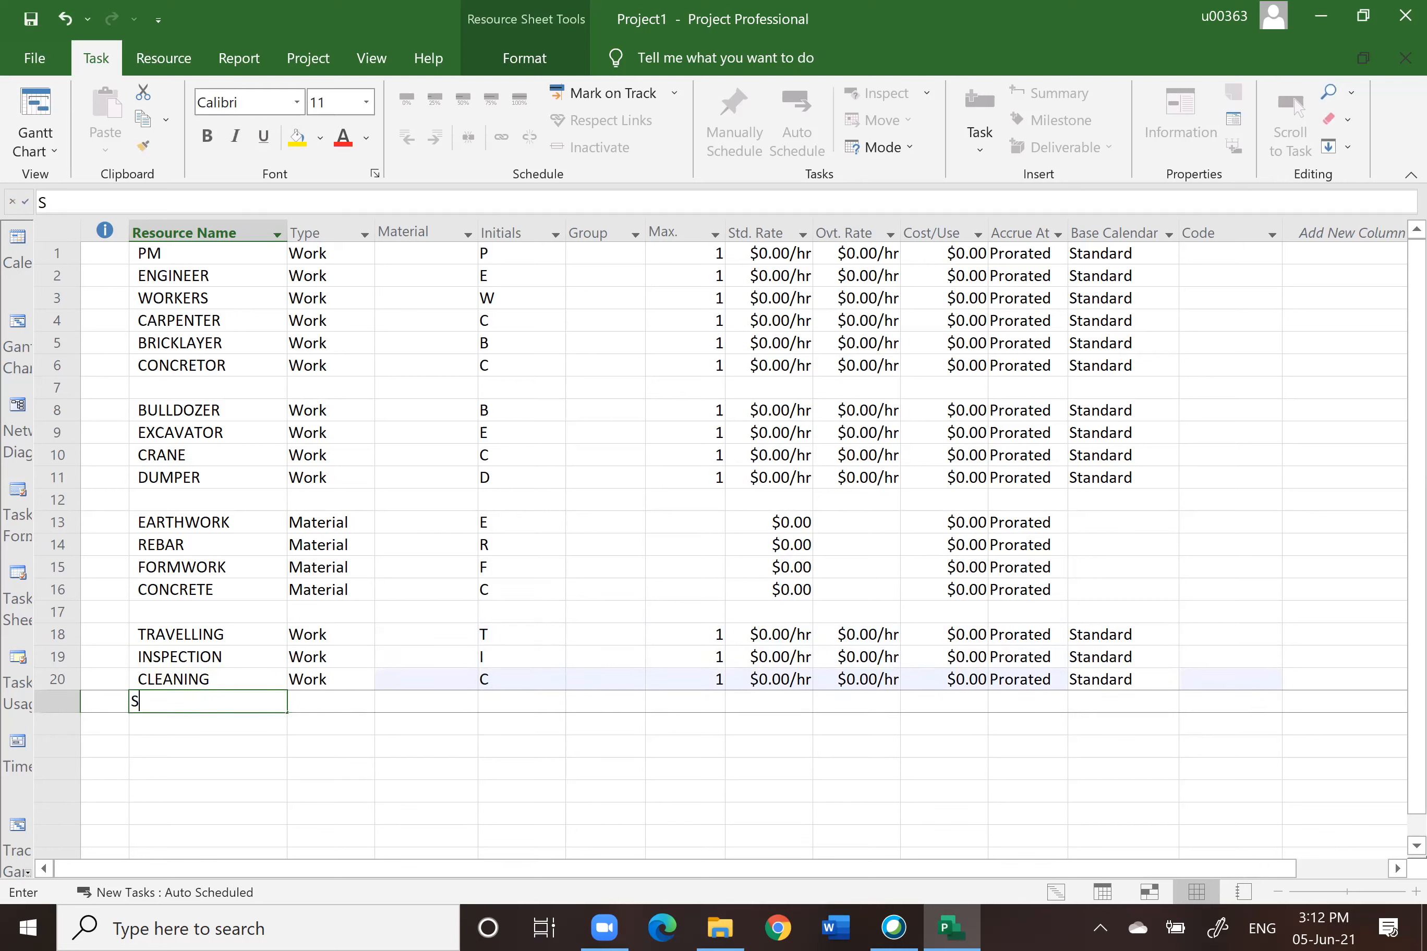
type("UBCON A")
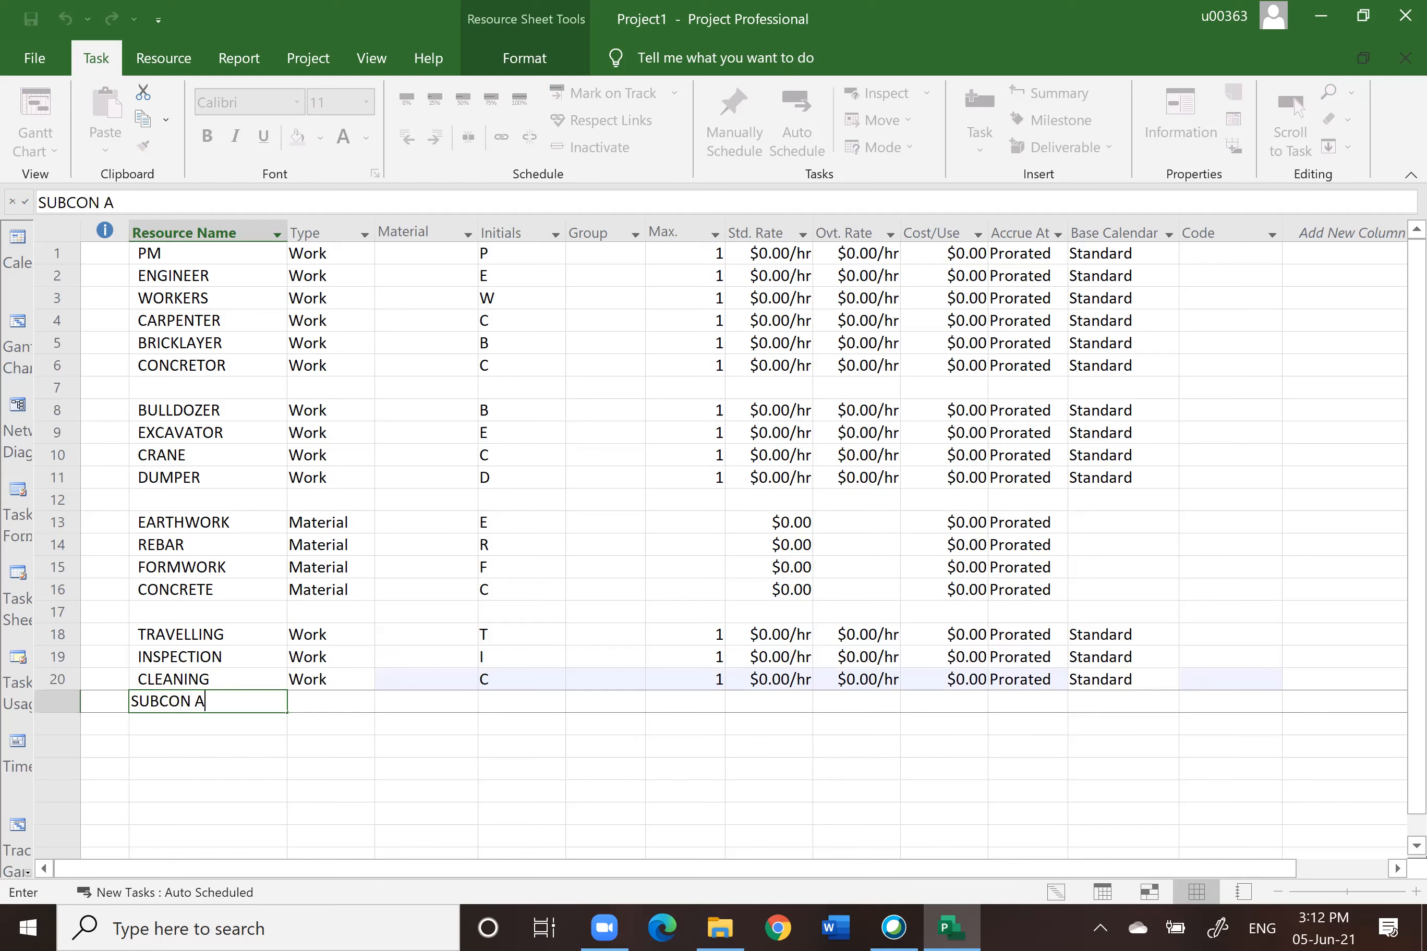
key("Return")
type("SUNCON B")
key("Return")
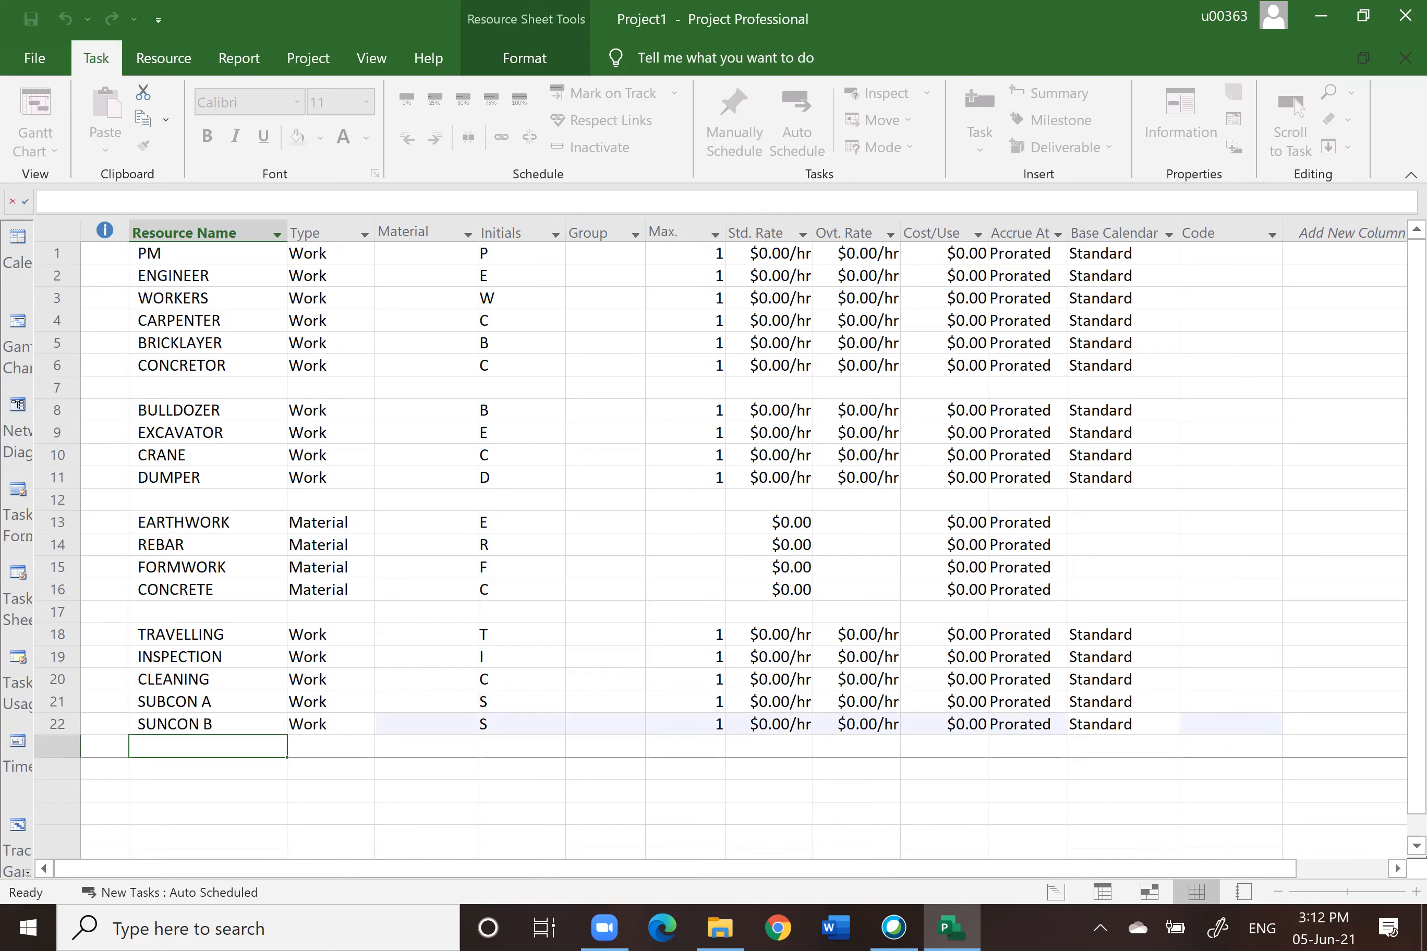
Step: Set the type of TRAVELLING, INSPECTION, CLEANING, SUBCON A and SUNCON B to Cost
left_click(352, 634)
left_click(364, 635)
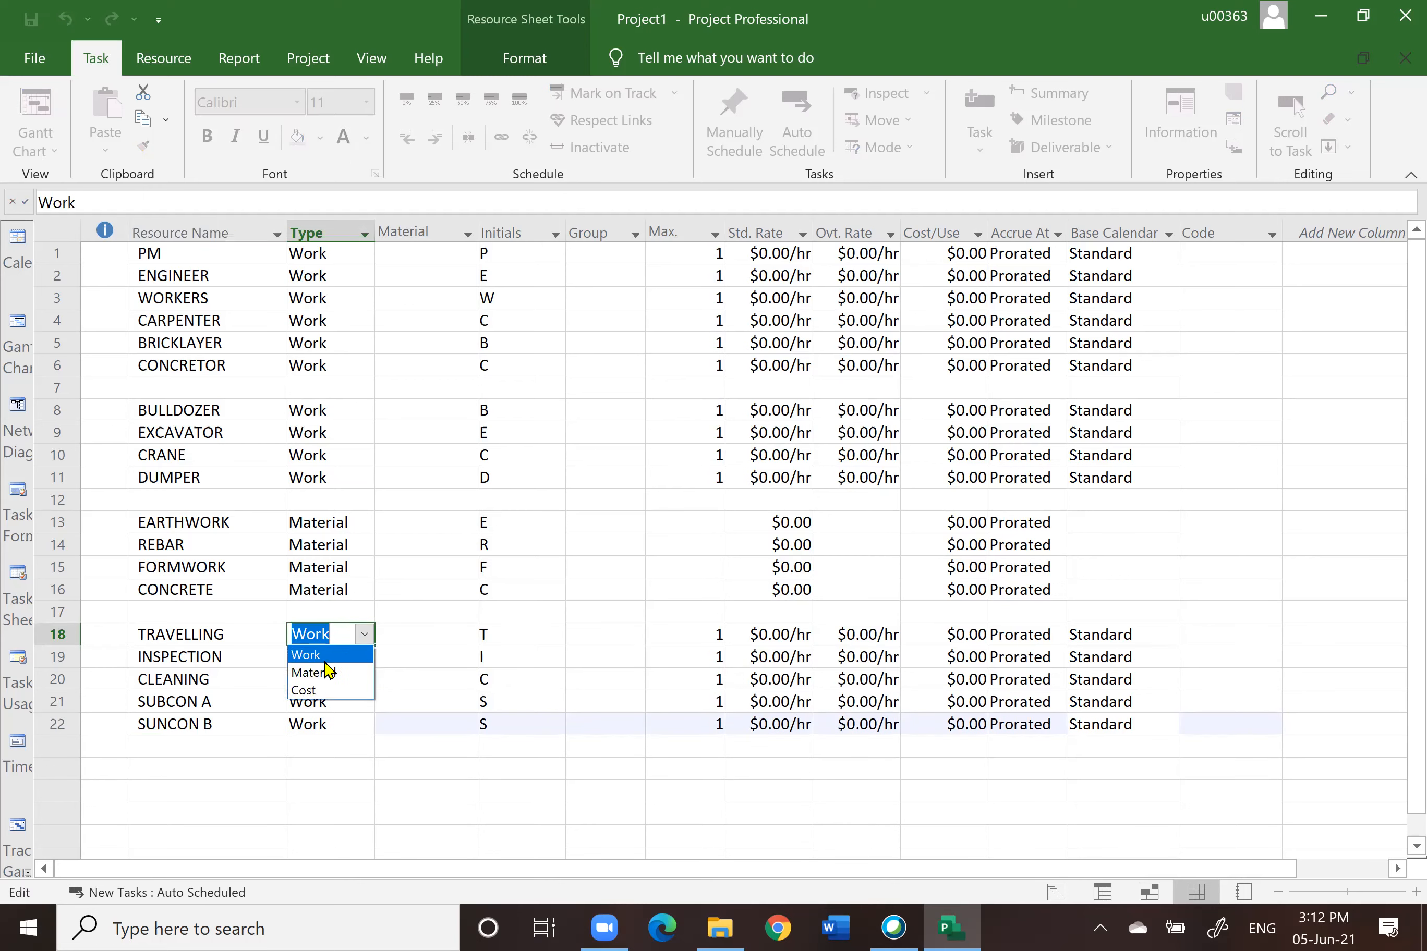
left_click(325, 692)
left_click(372, 660)
left_click(365, 658)
left_click(335, 719)
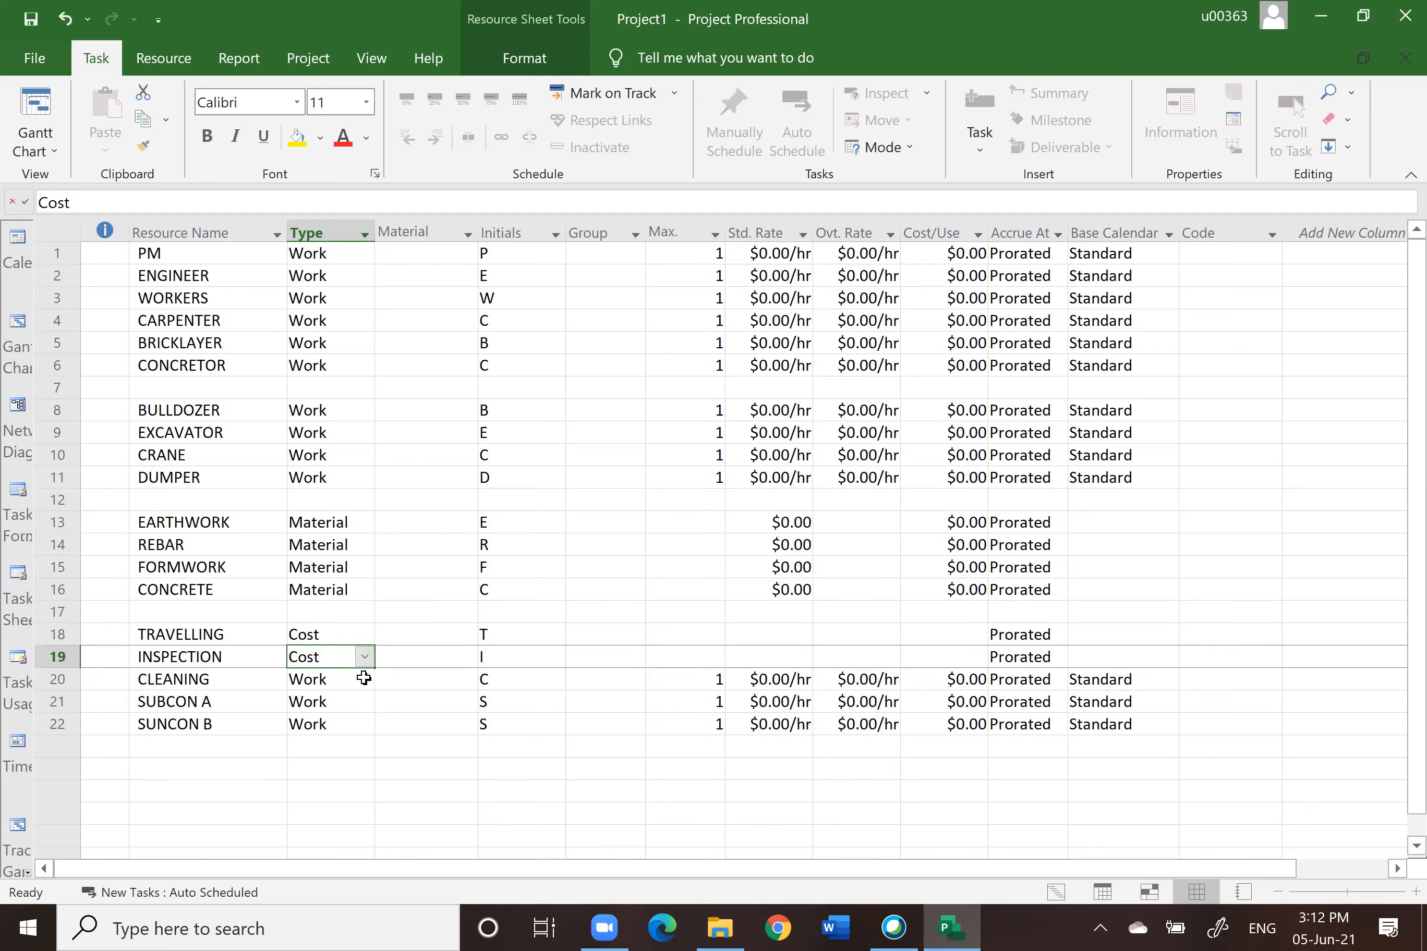
left_click(362, 679)
left_click(365, 679)
left_click(330, 735)
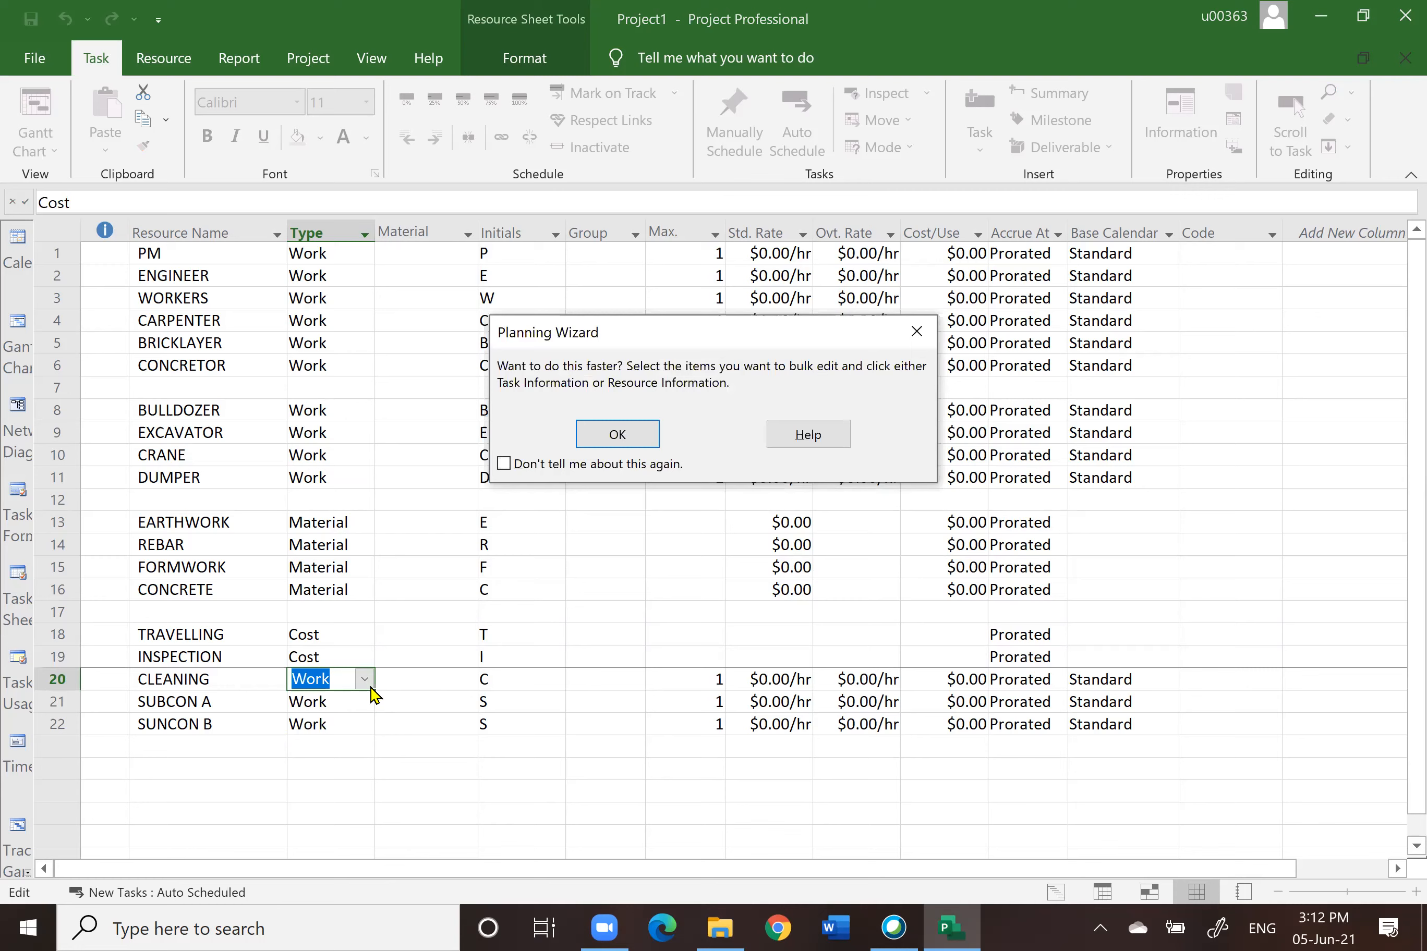
left_click(628, 430)
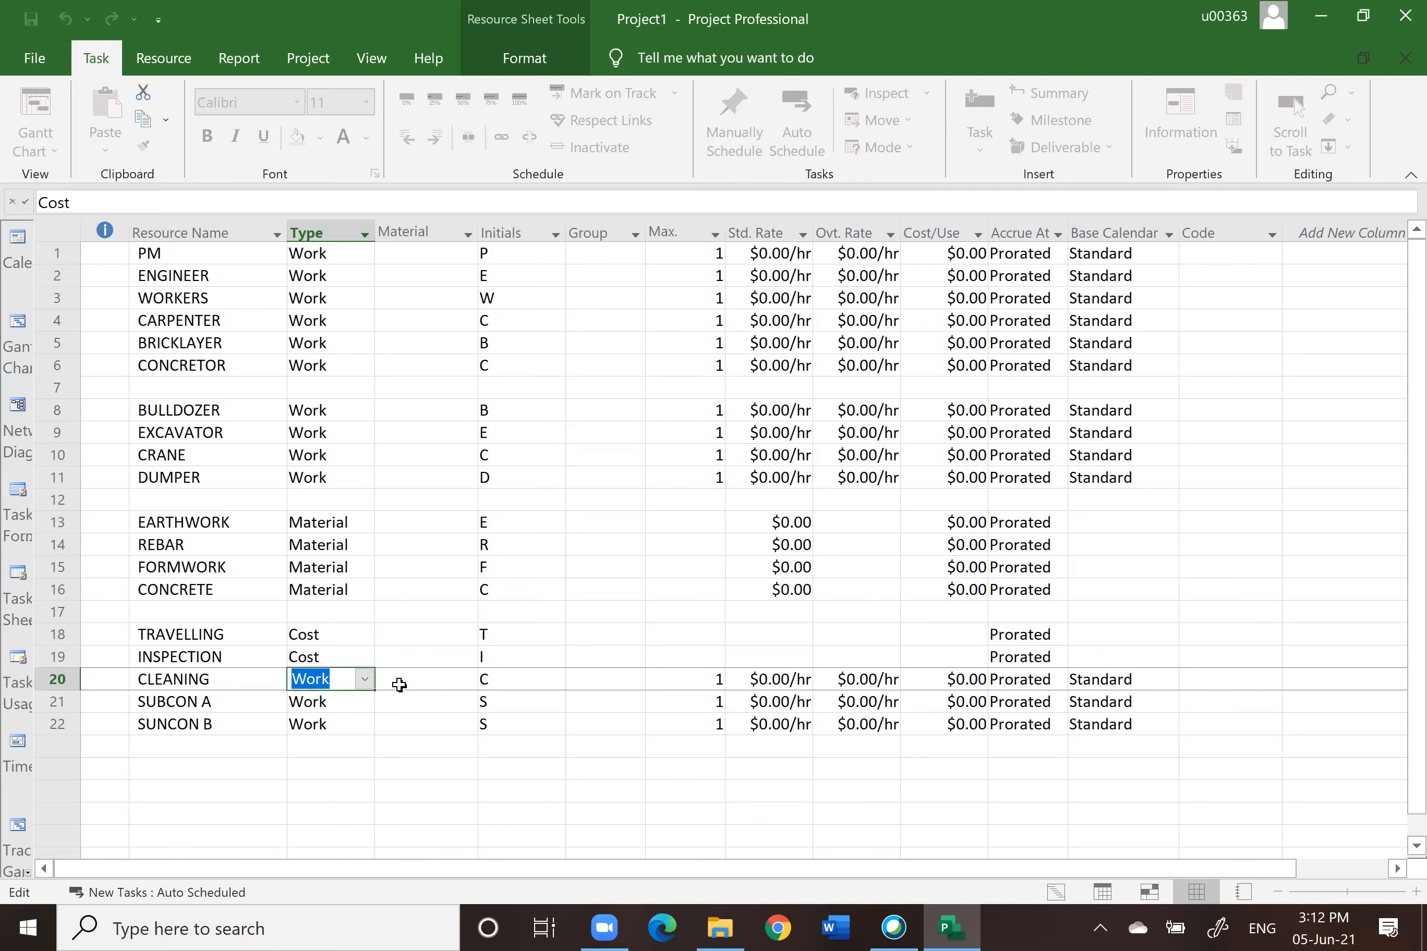
left_click(361, 703)
left_click(365, 702)
left_click(331, 758)
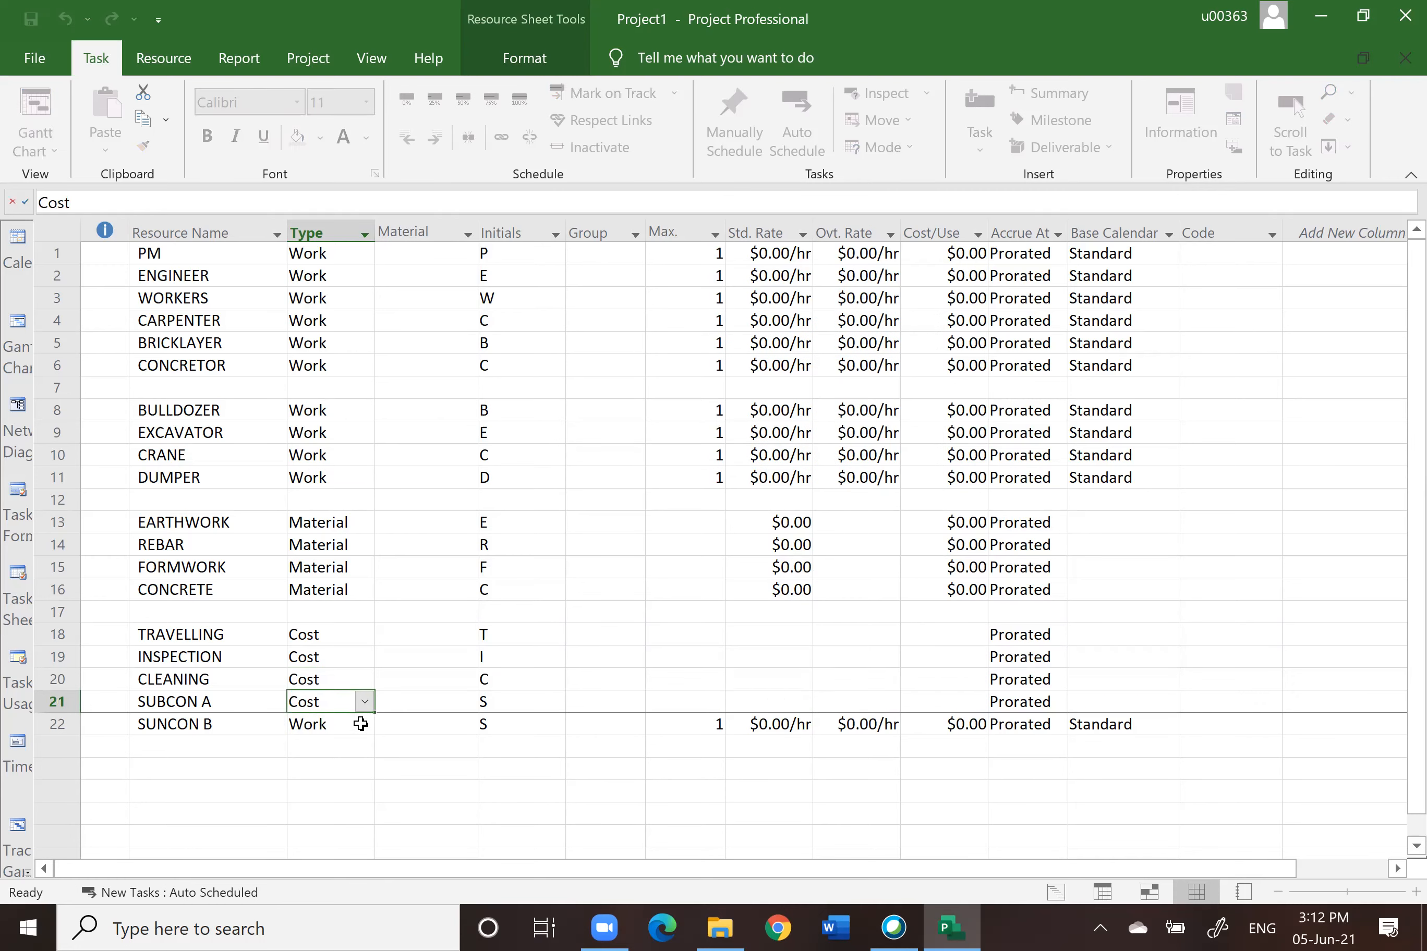
left_click(360, 725)
left_click(365, 724)
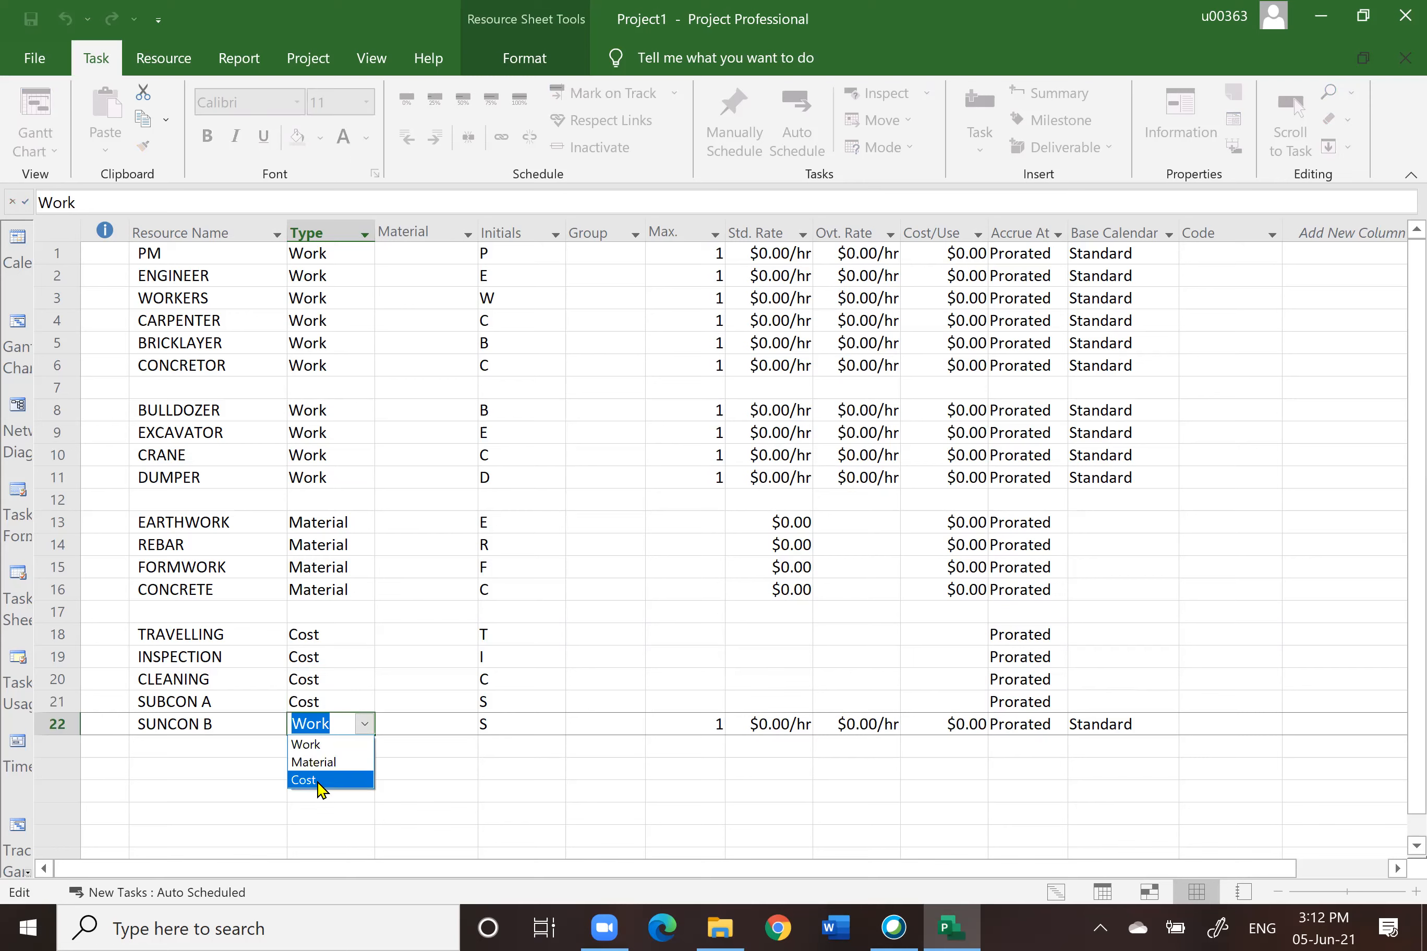
left_click(322, 780)
left_click(446, 798)
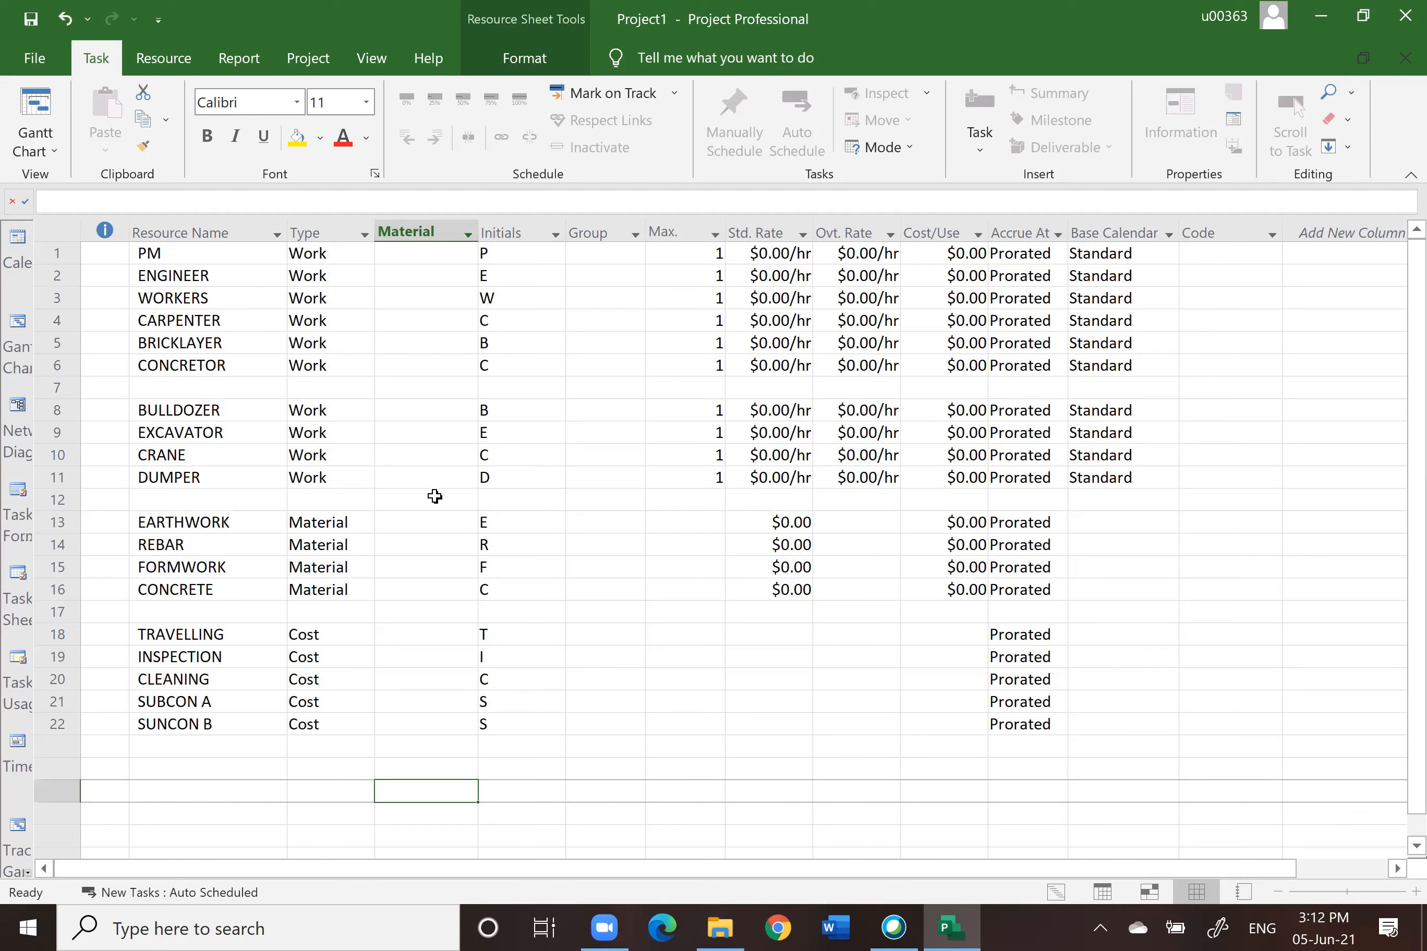
Step: Enter material labels M3 for EARTHWORK, TONNE for REBAR, M2 for FORMWORK and M3 for CONCRETE
left_click(420, 525)
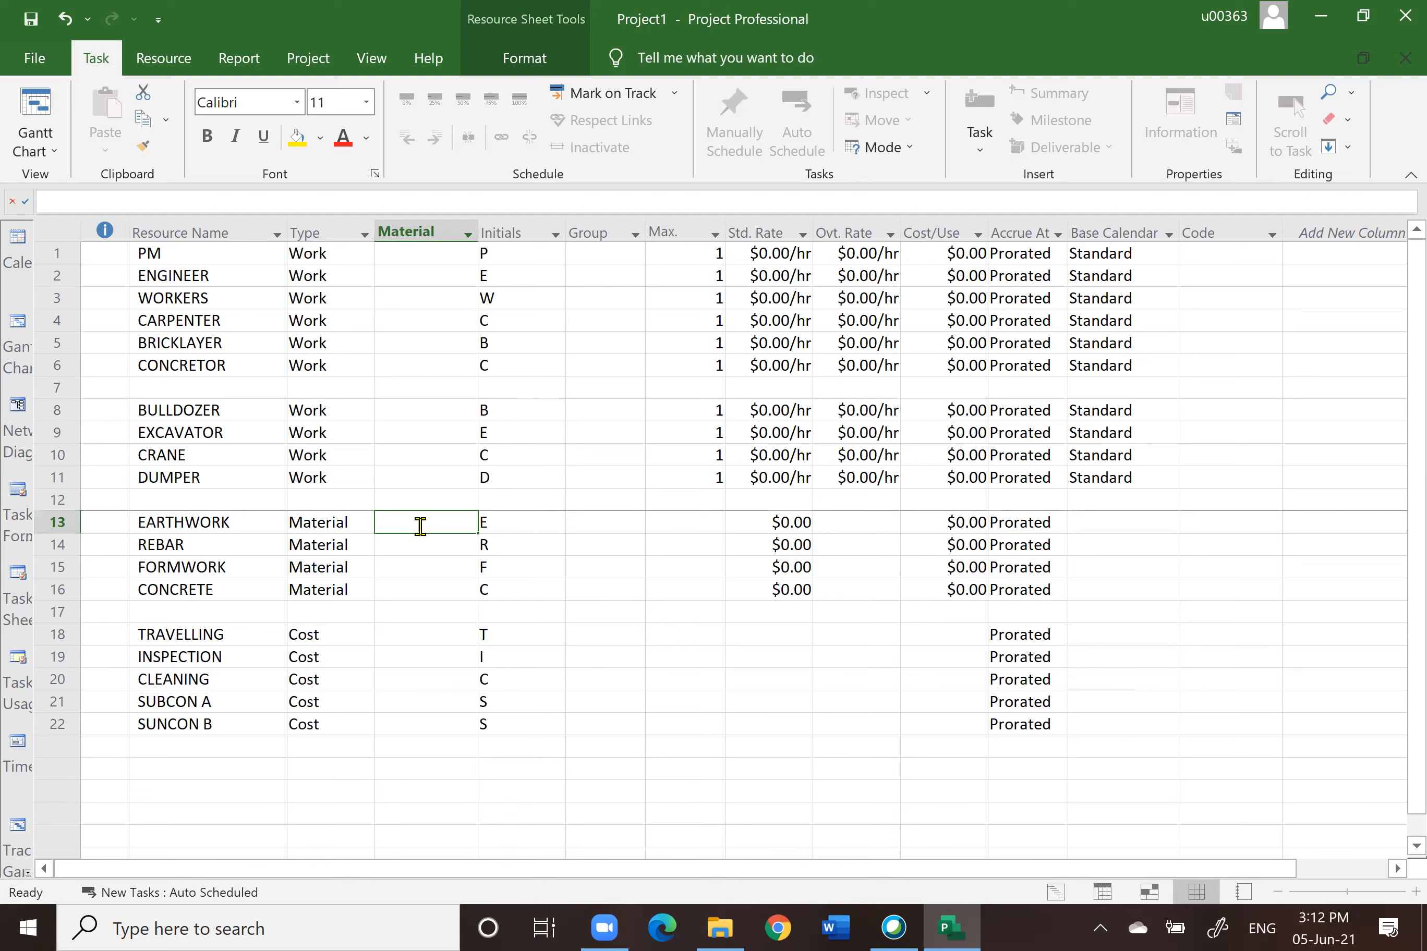
type("M3")
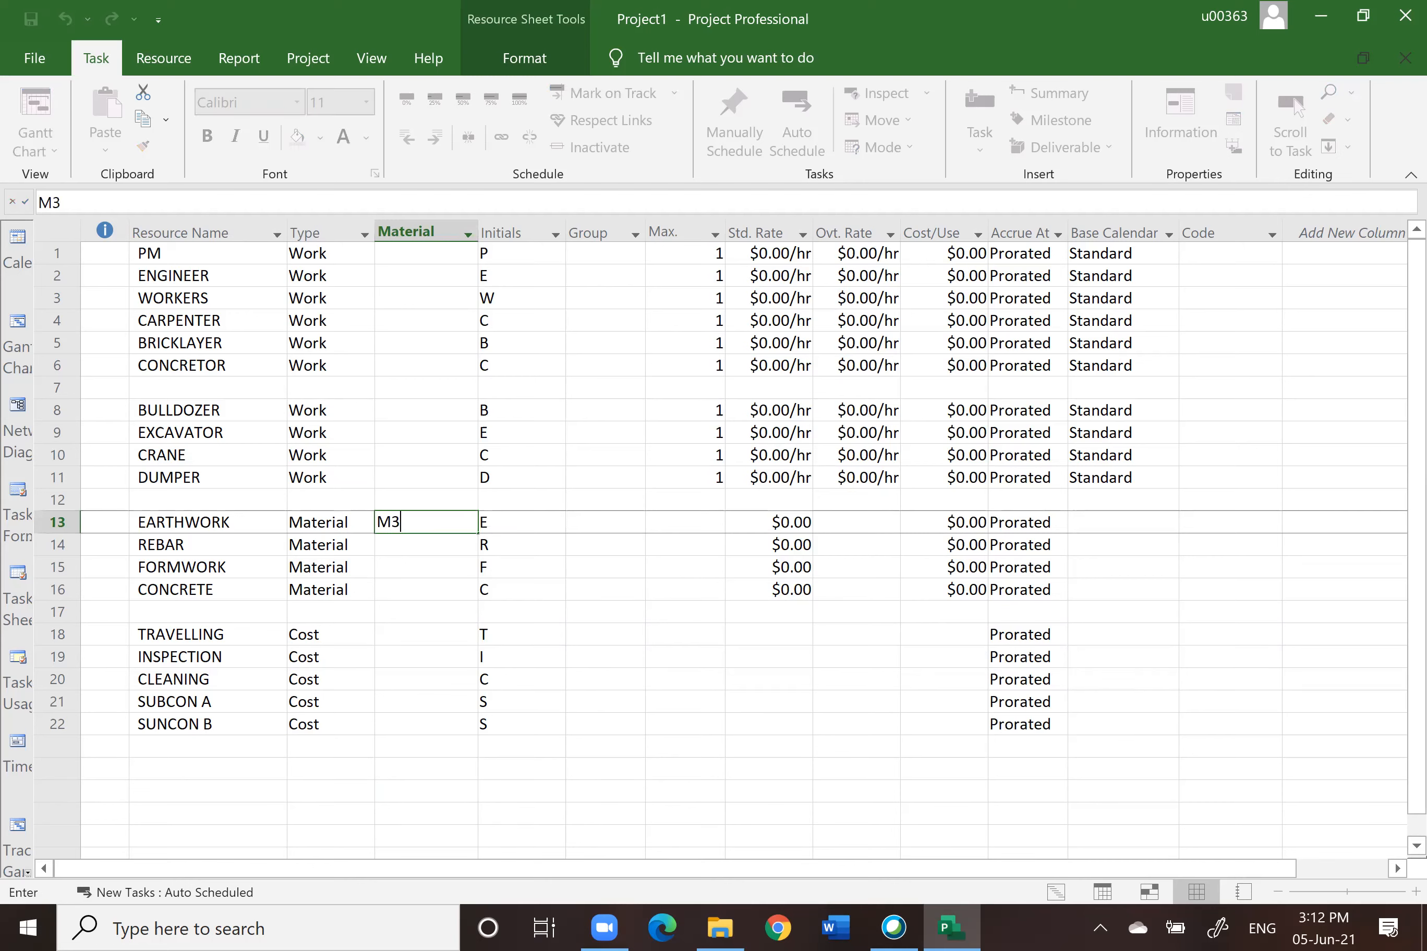
key("Return")
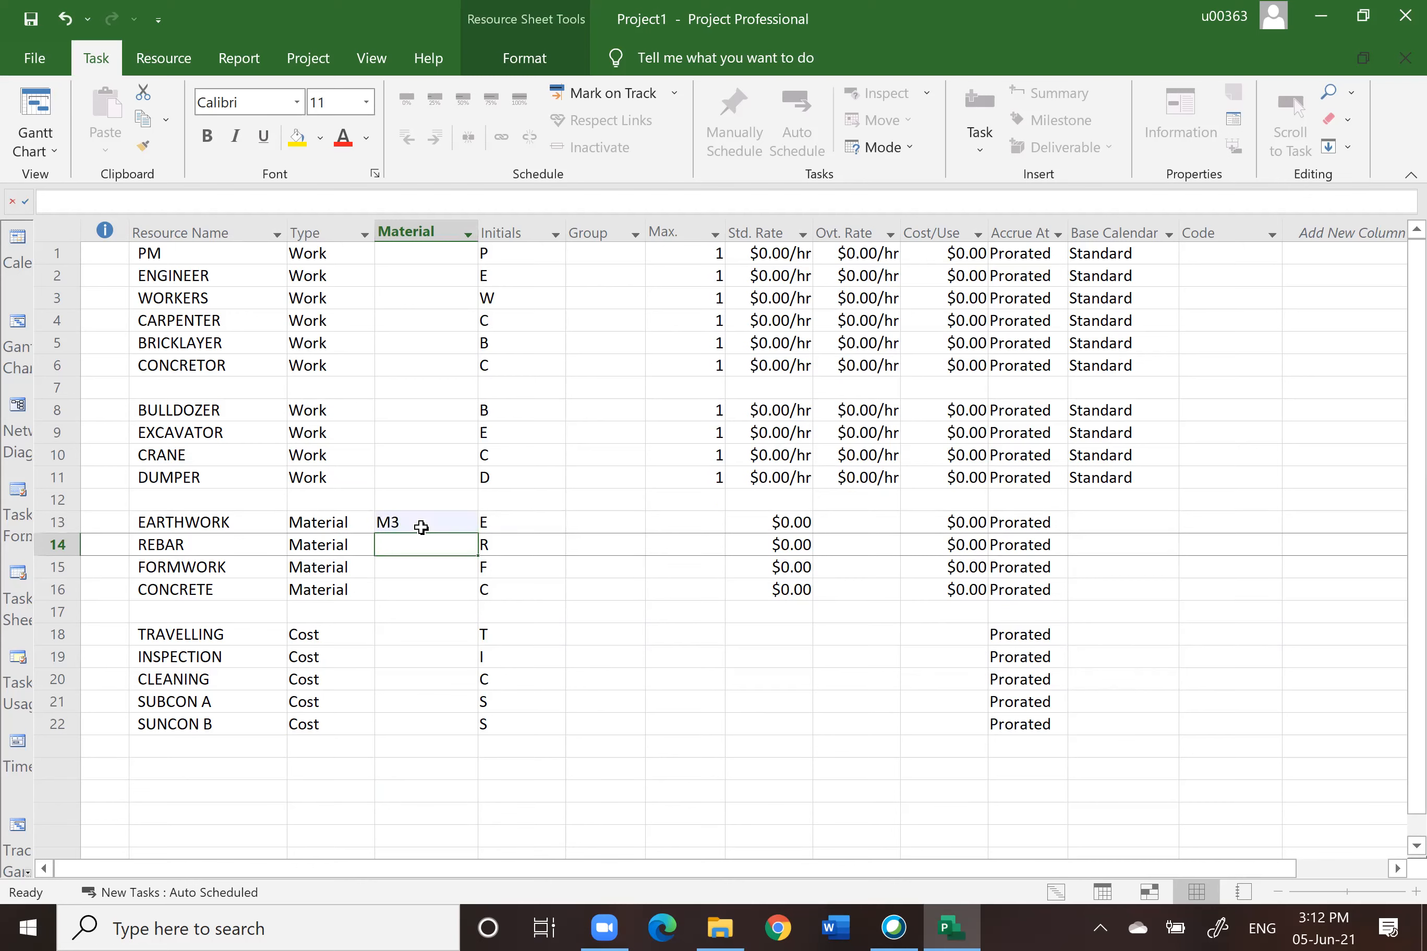
type("TONNE")
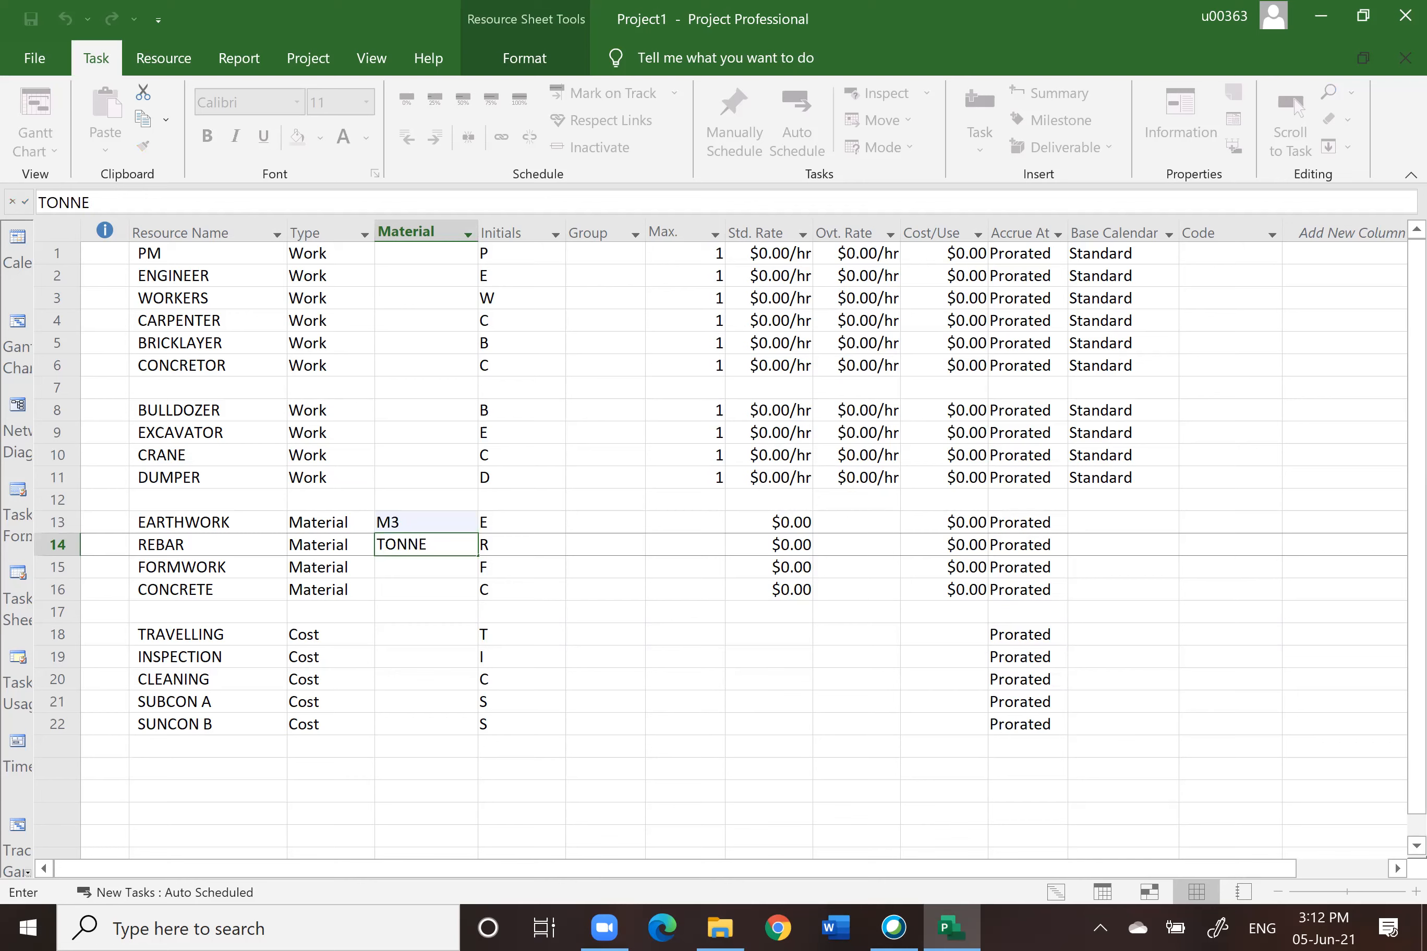
key("Return")
type("M")
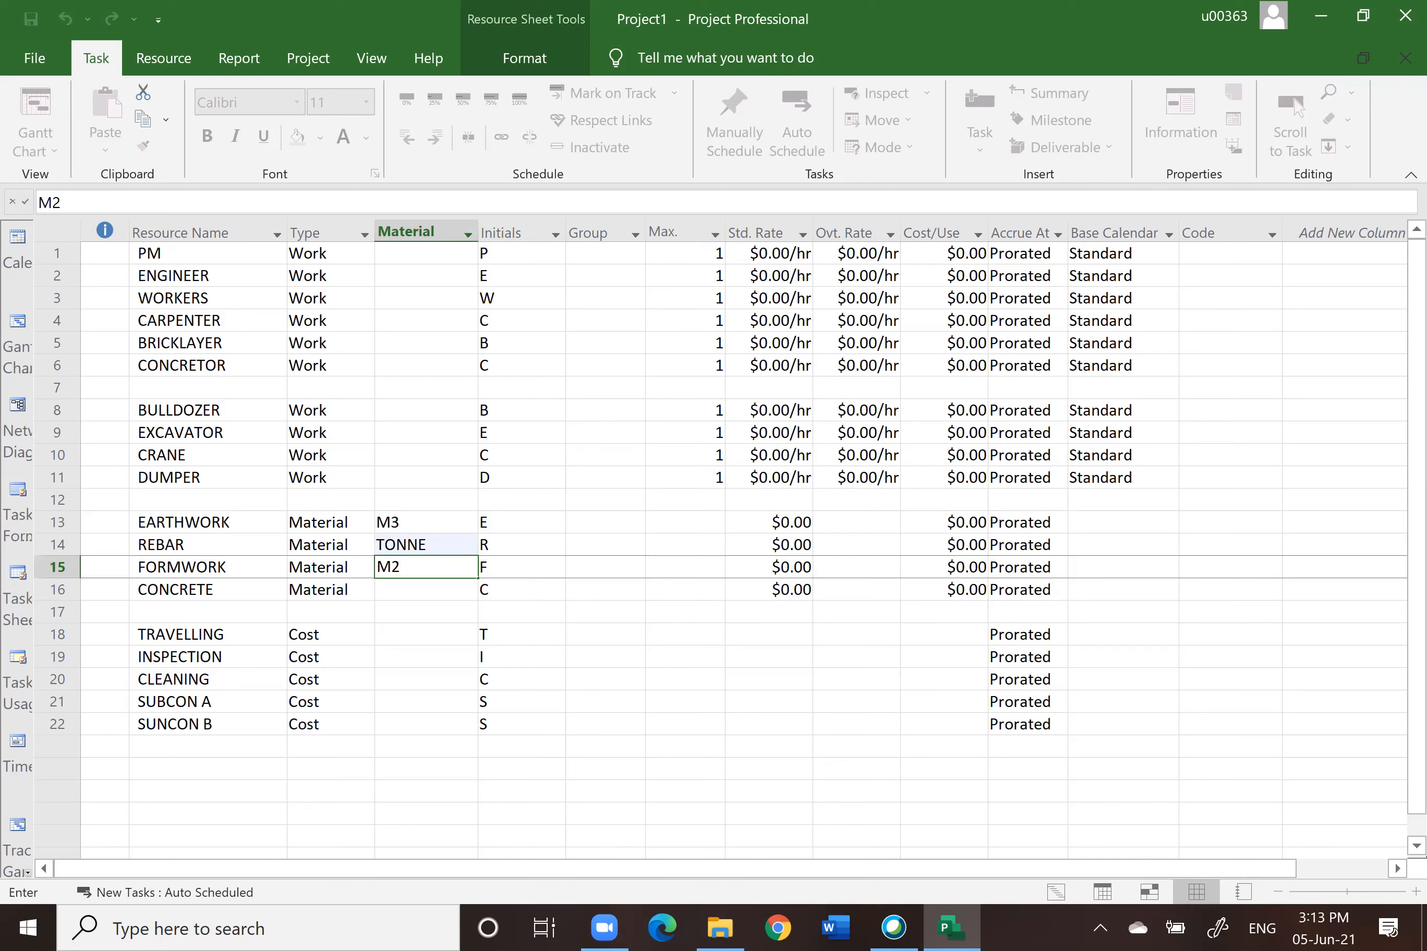
type("2")
key("Return")
type("M3")
left_click(606, 632)
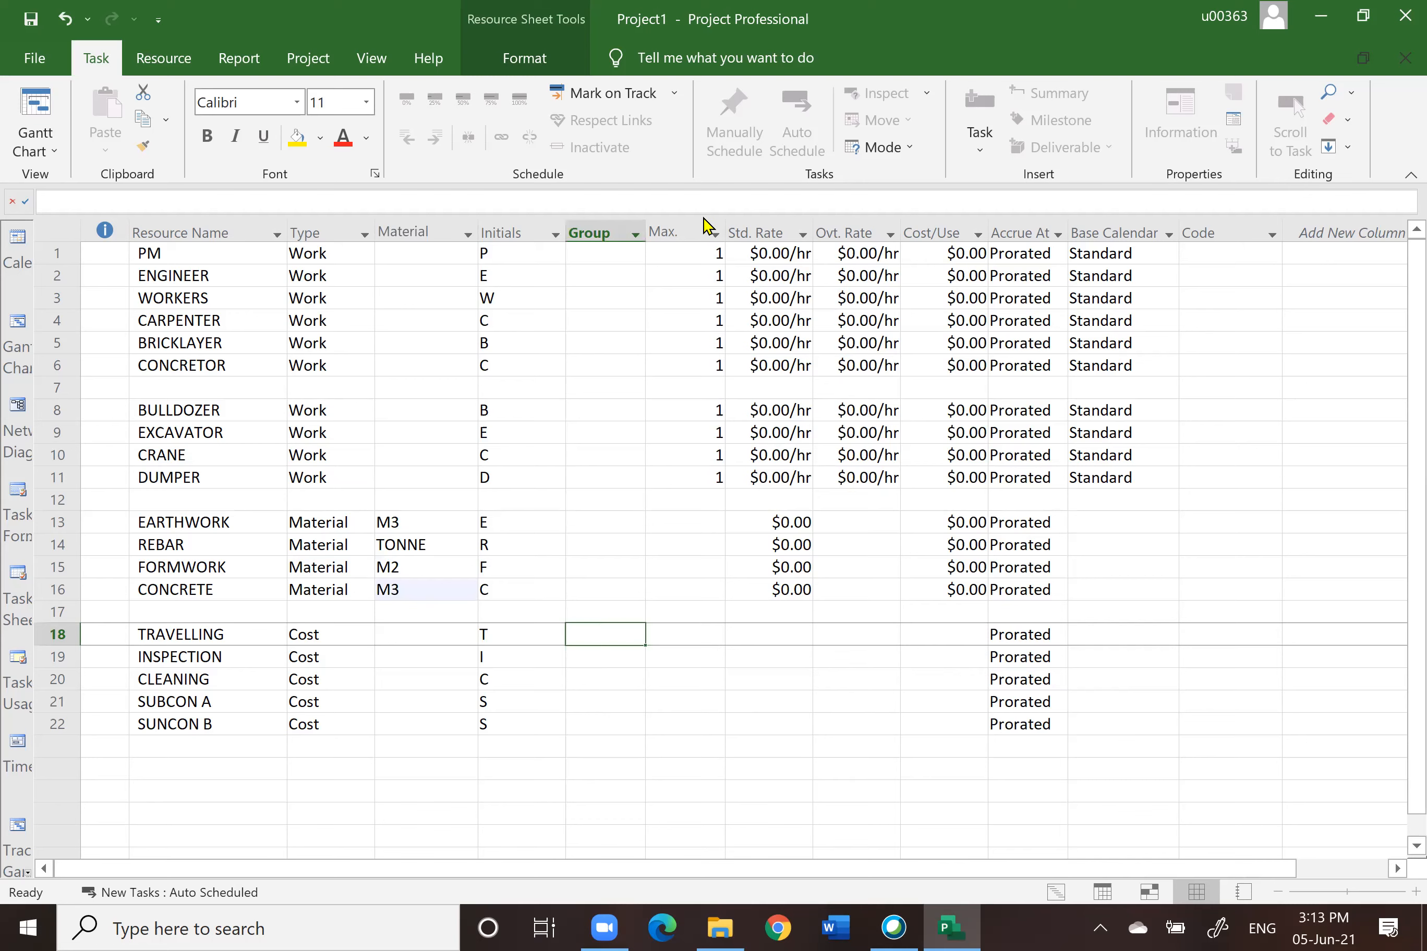
left_click(678, 229)
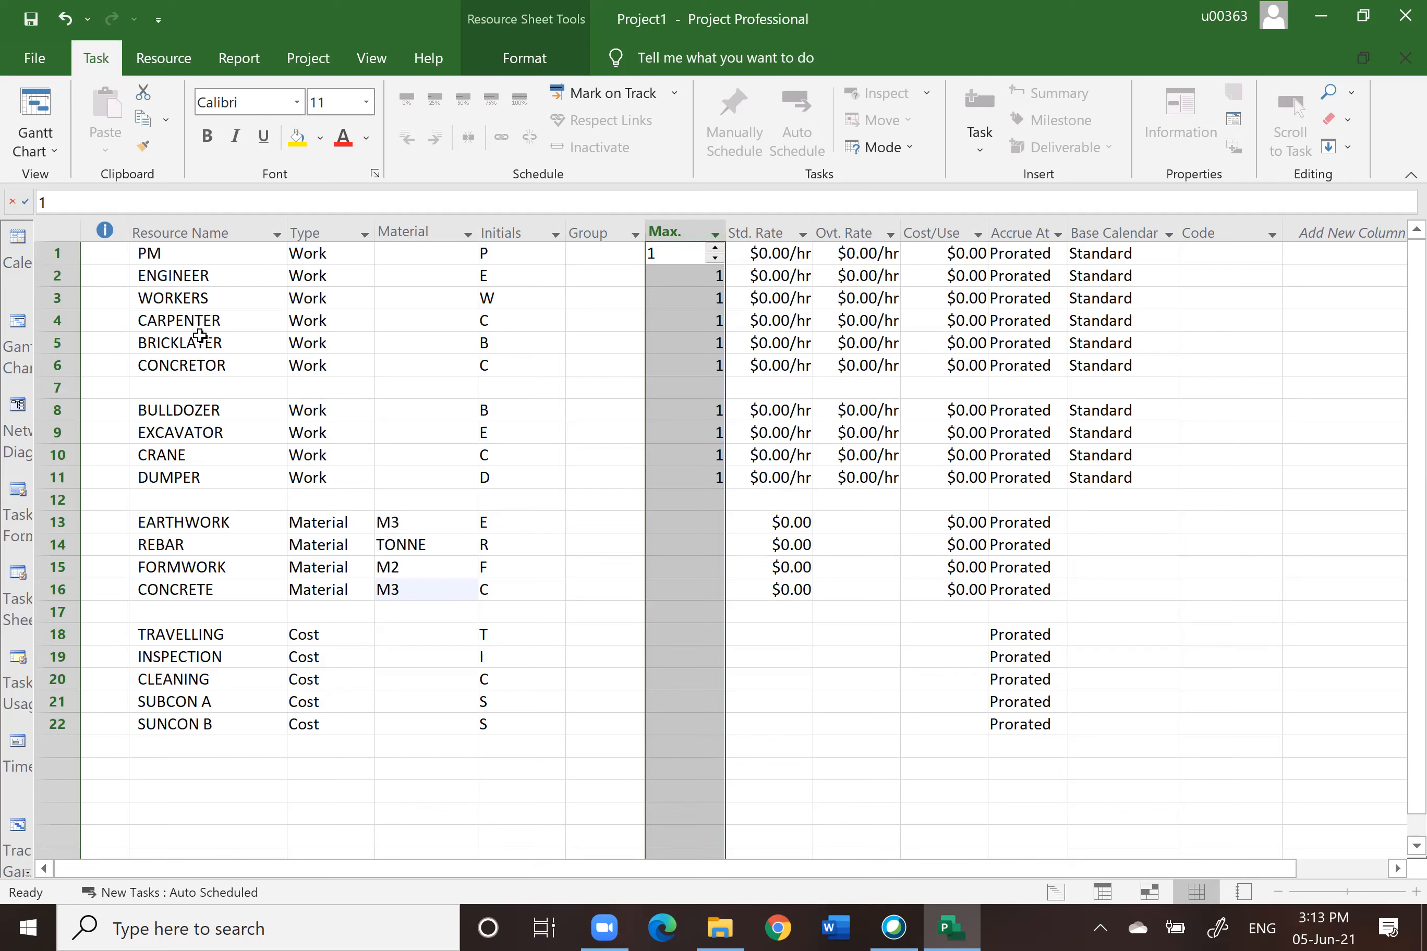
left_click(57, 343)
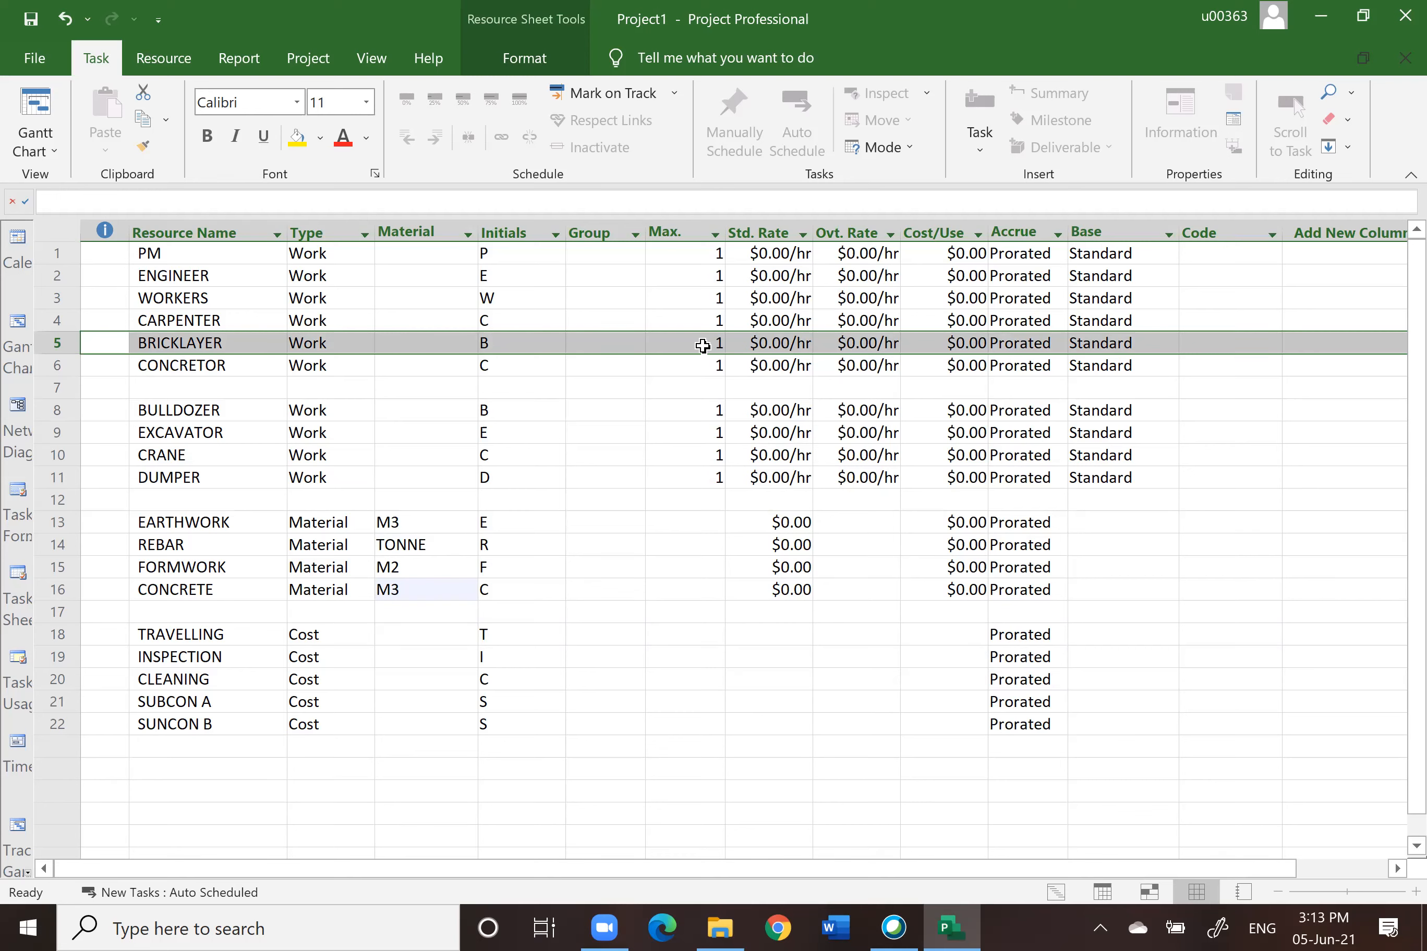
left_click(778, 233)
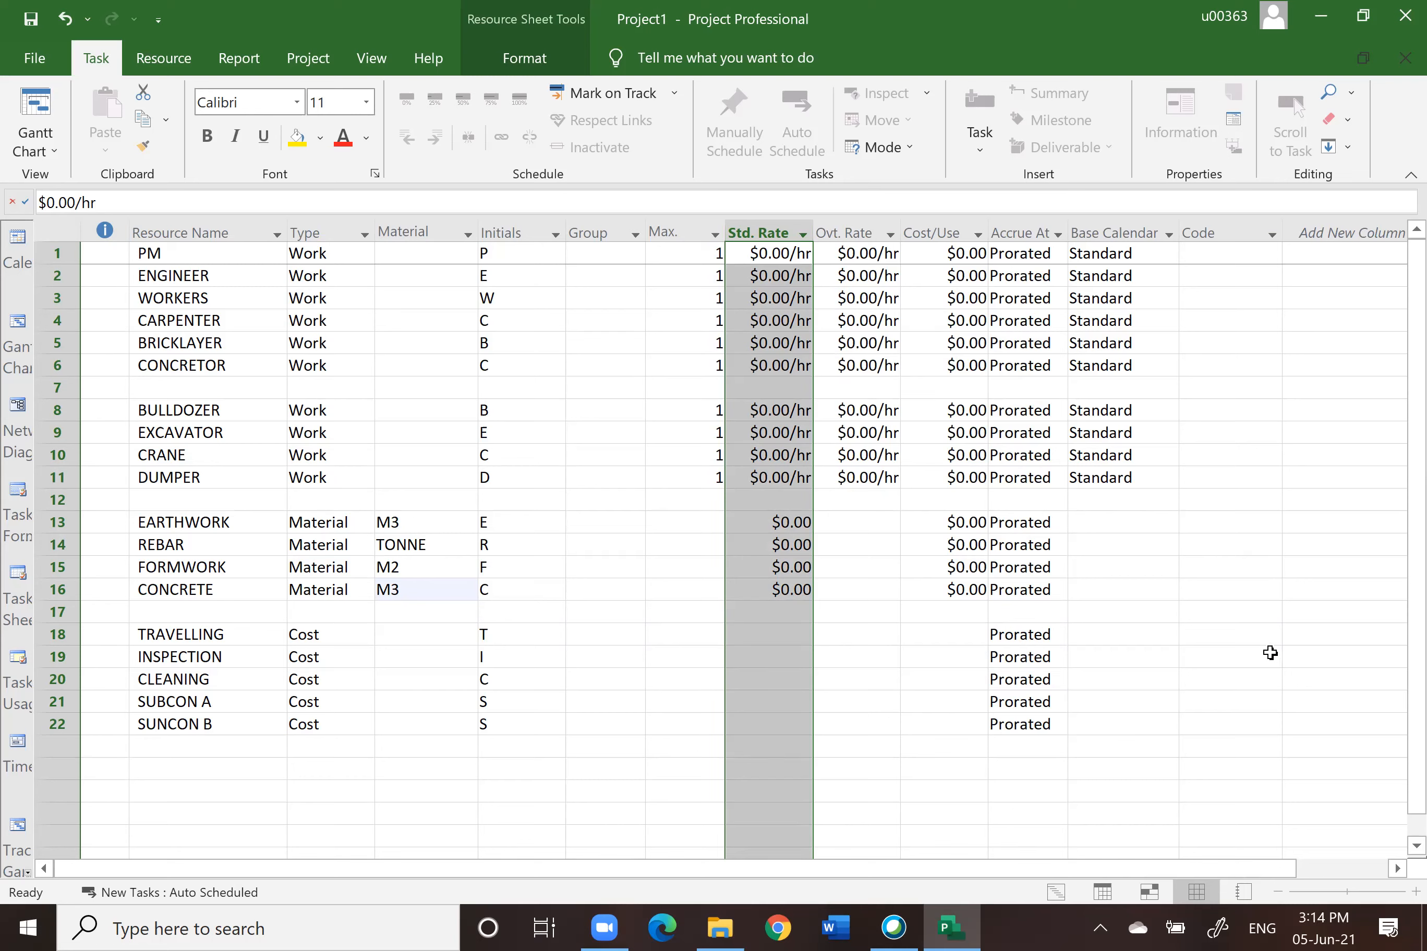
key("alt+F4")
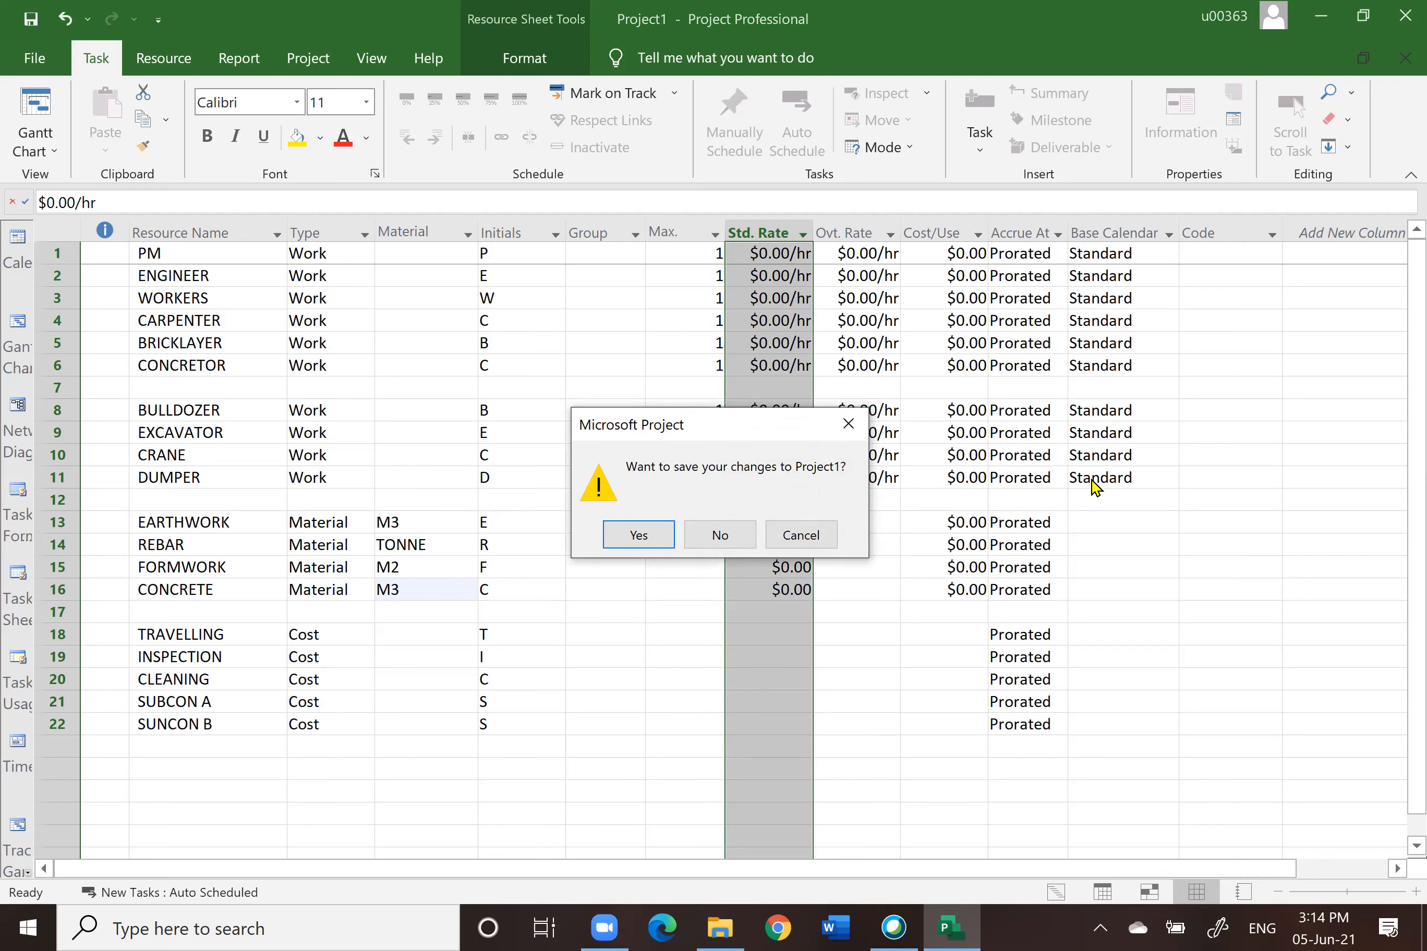
left_click(700, 539)
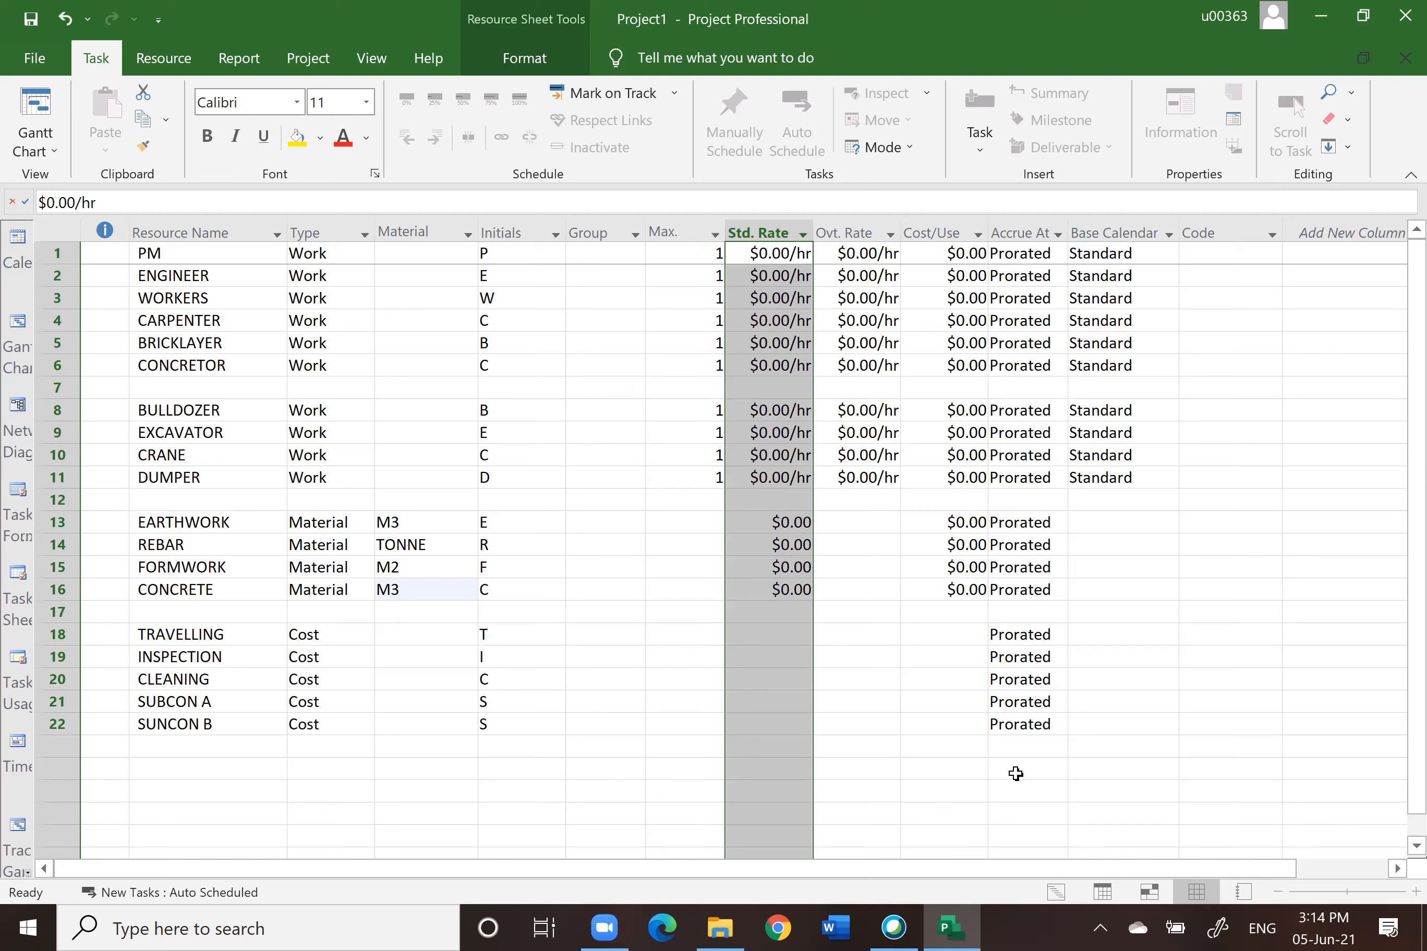
left_click(1231, 722)
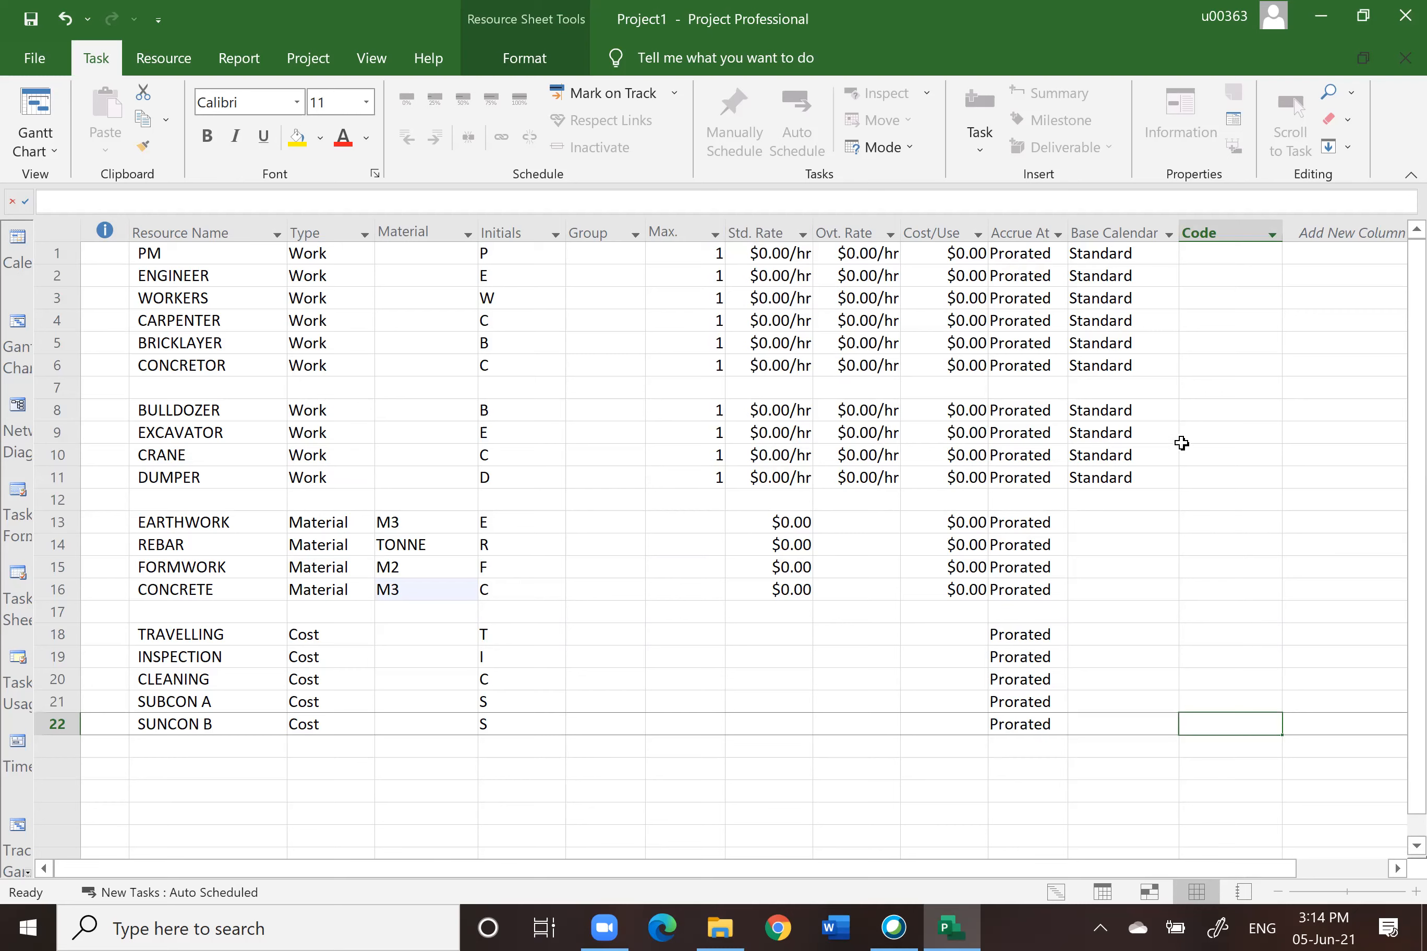
Step: Set the standard rates of the material resources: EARTHWORK $200, REBAR $3,000, FORMWORK $20 and CONCRETE $350
left_click(755, 232)
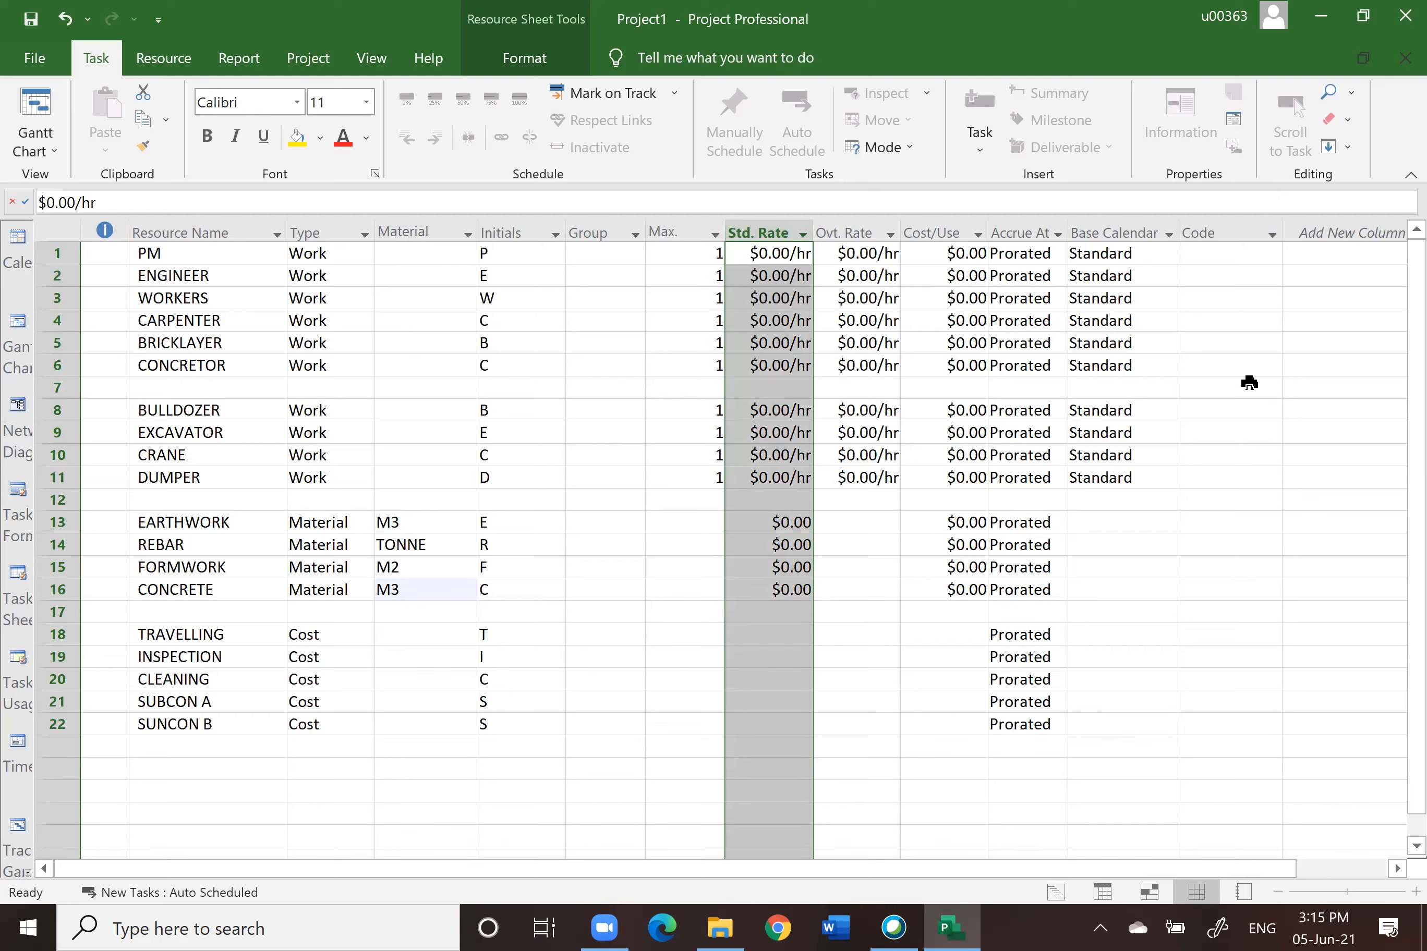
left_click(1302, 569)
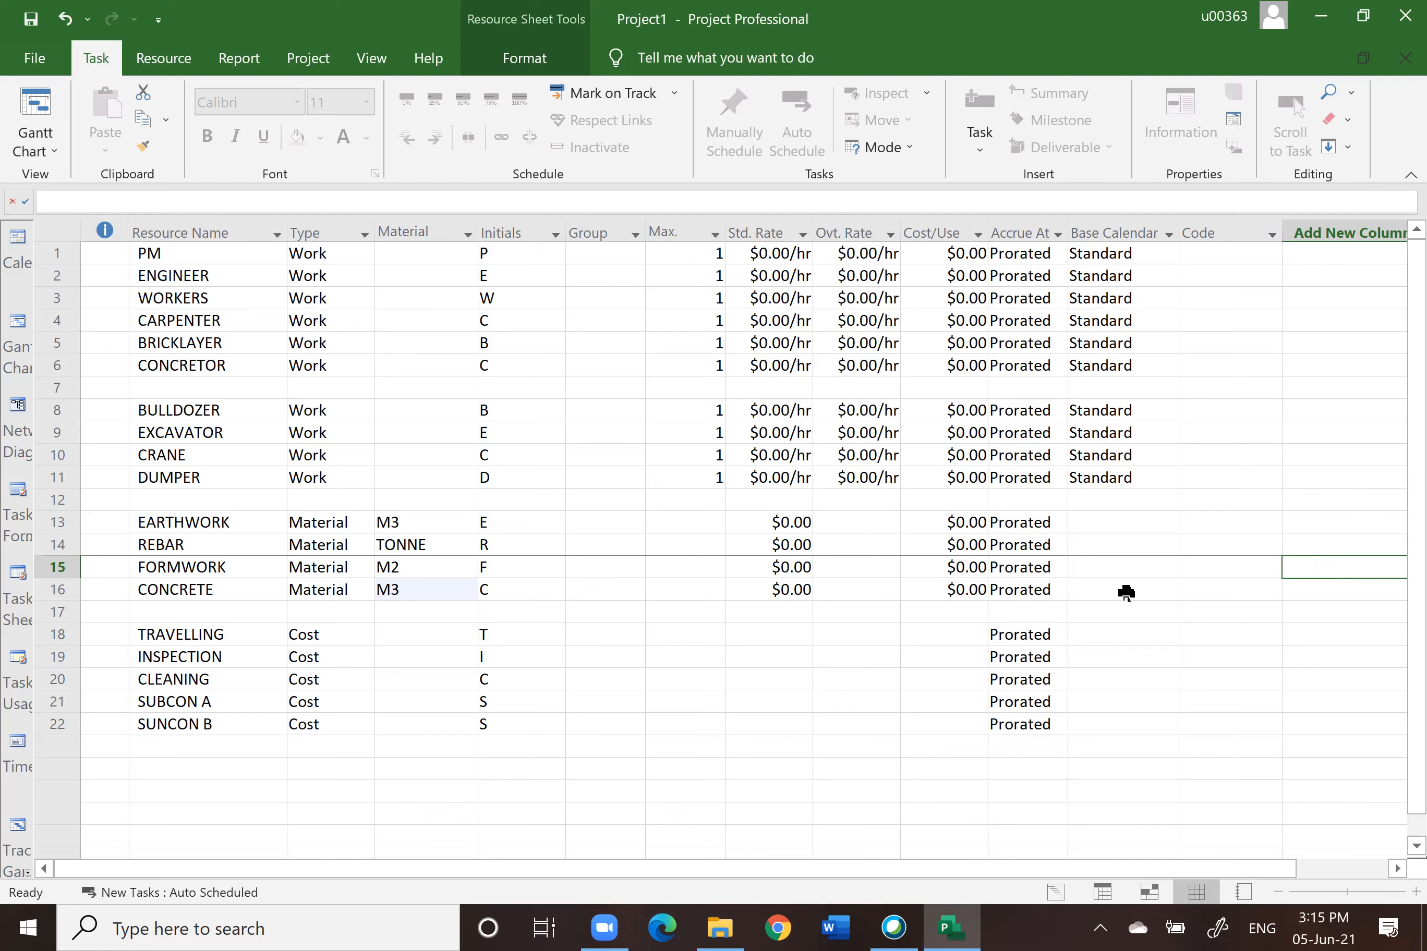
left_click(786, 521)
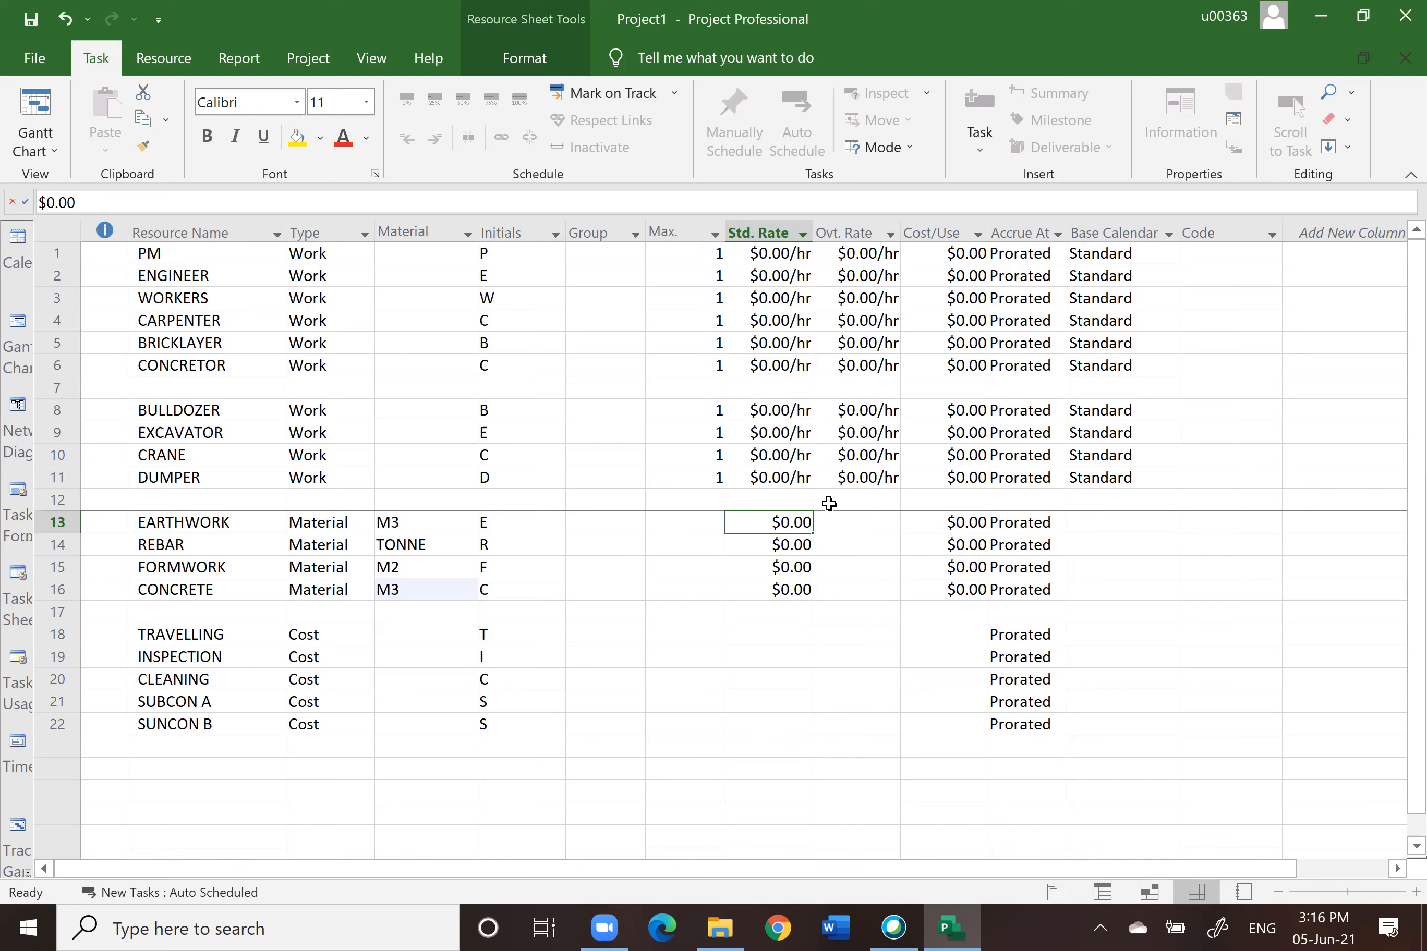
left_click(782, 520)
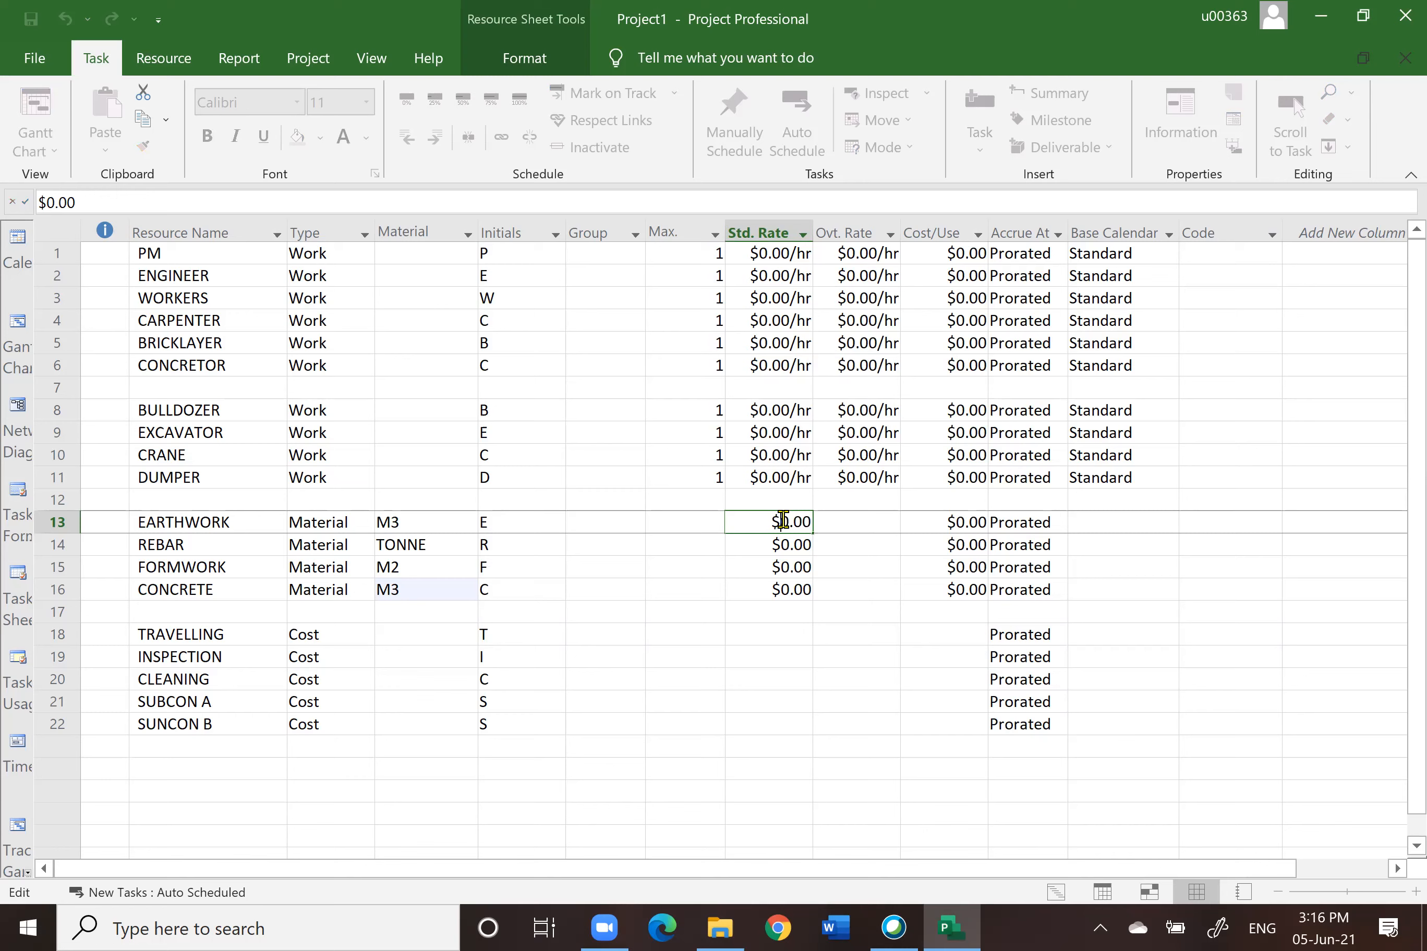
type("20")
key("Return")
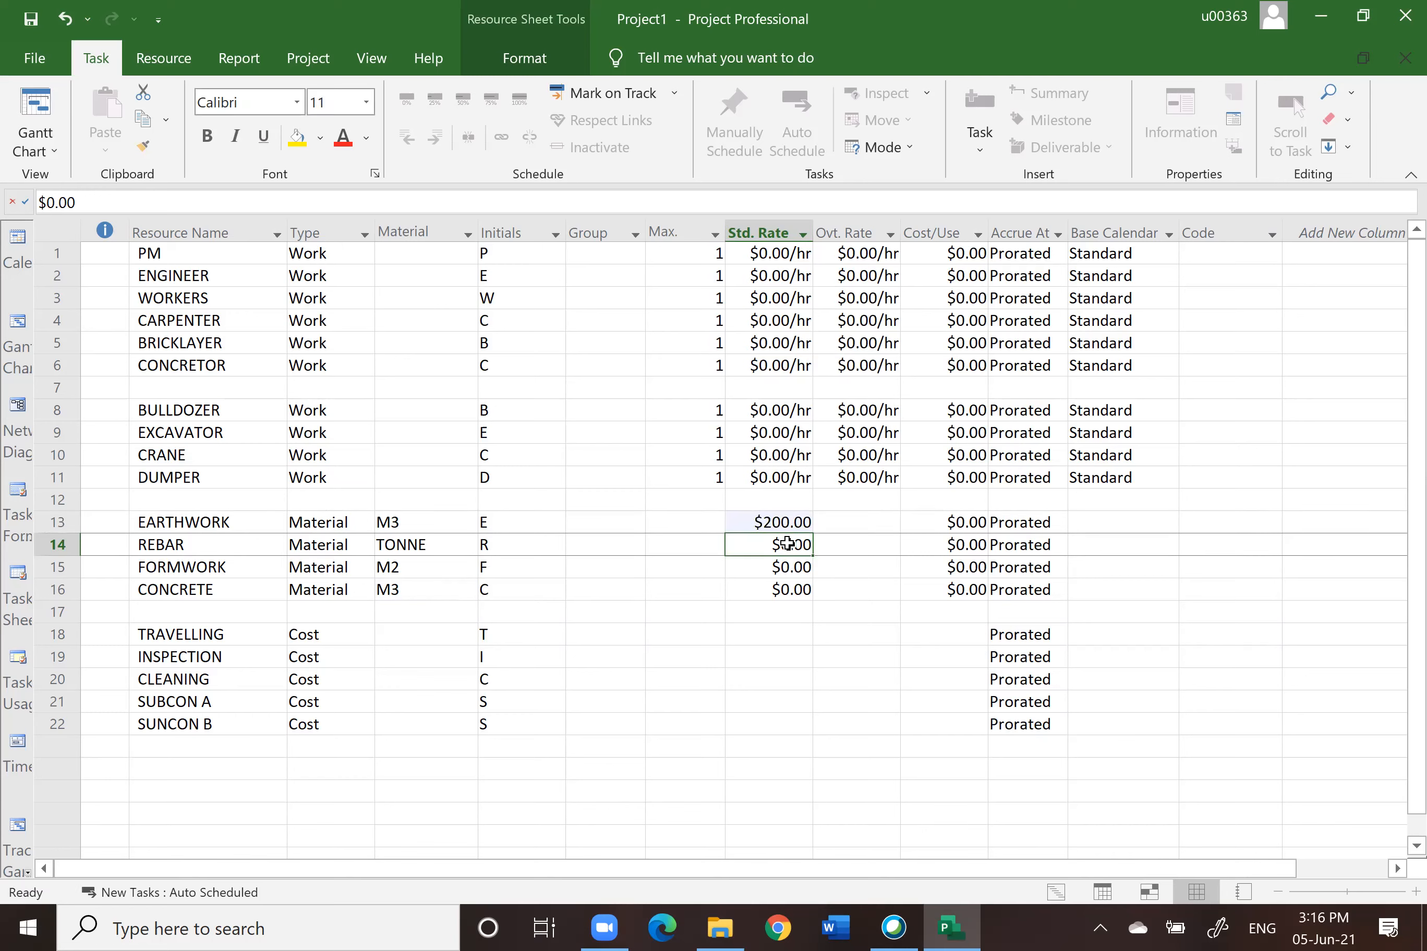
type("3000")
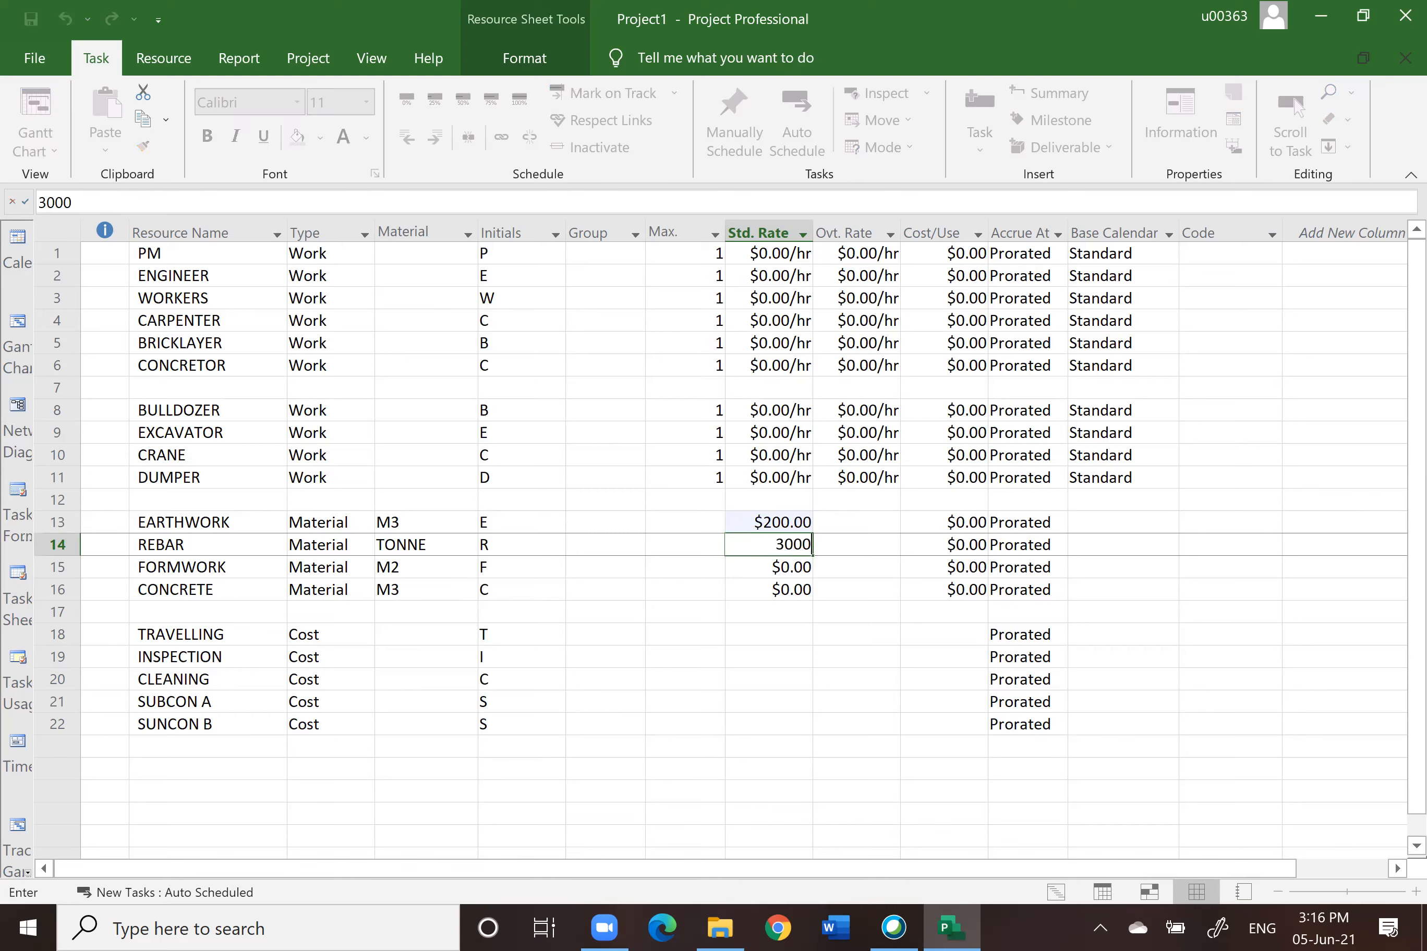
key("Return")
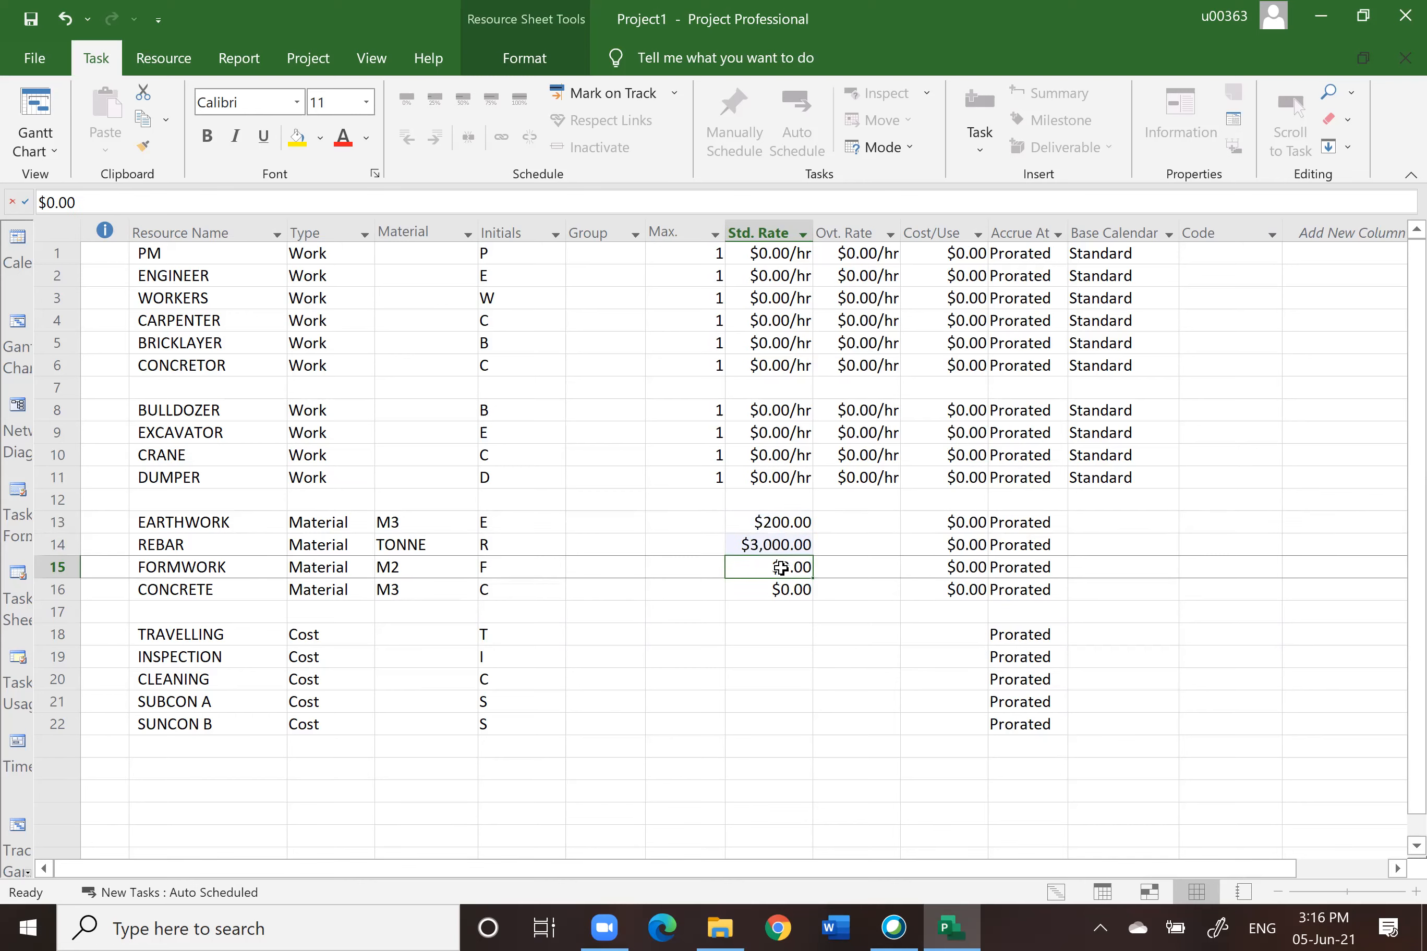
left_click(779, 566)
type("20")
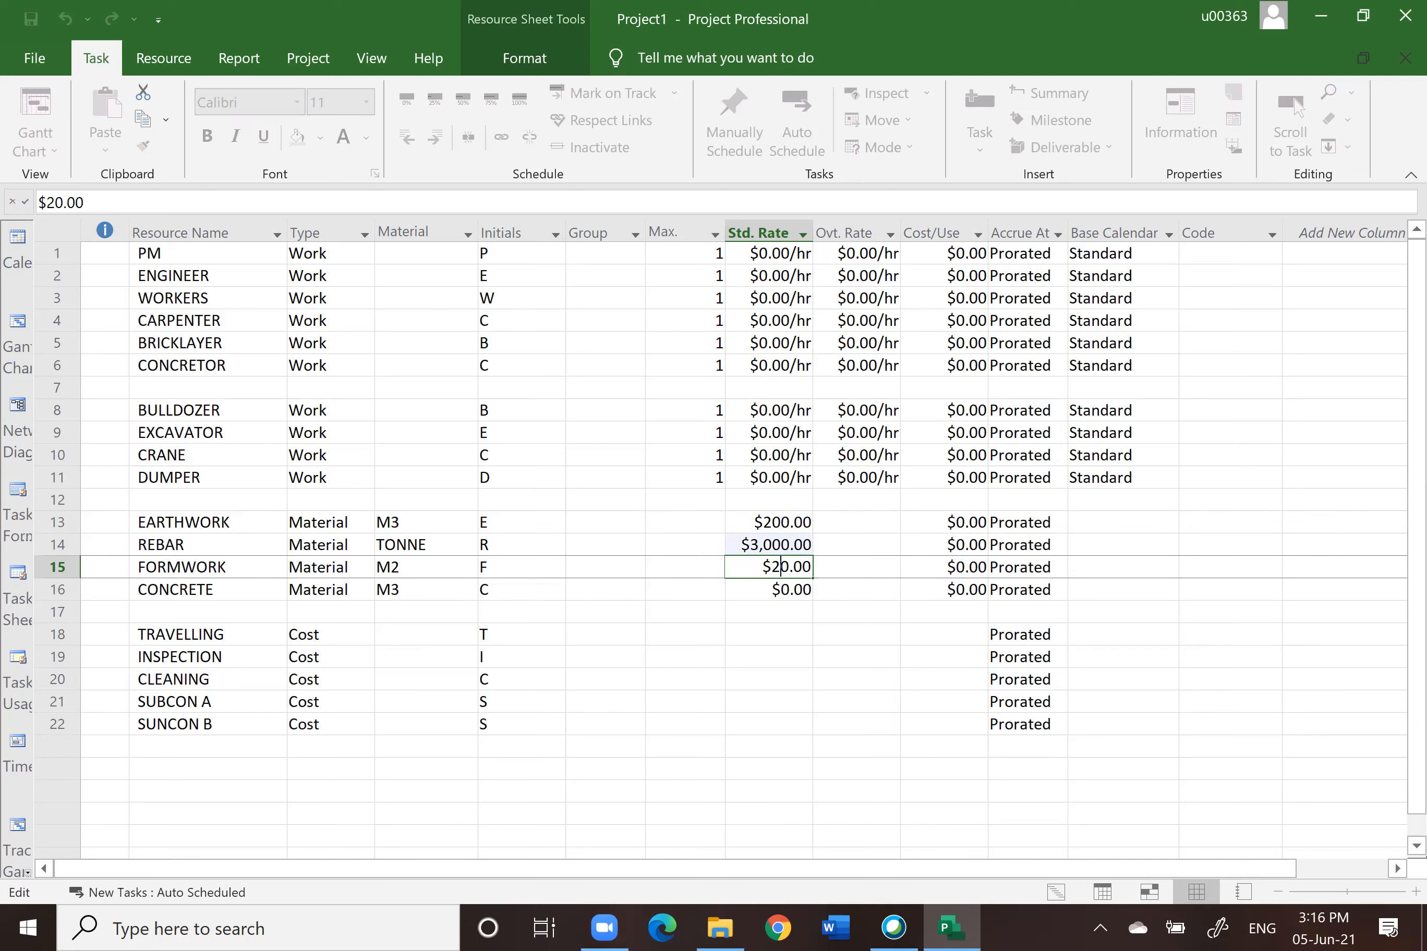
key("BackSpace")
left_click(810, 649)
left_click(778, 588)
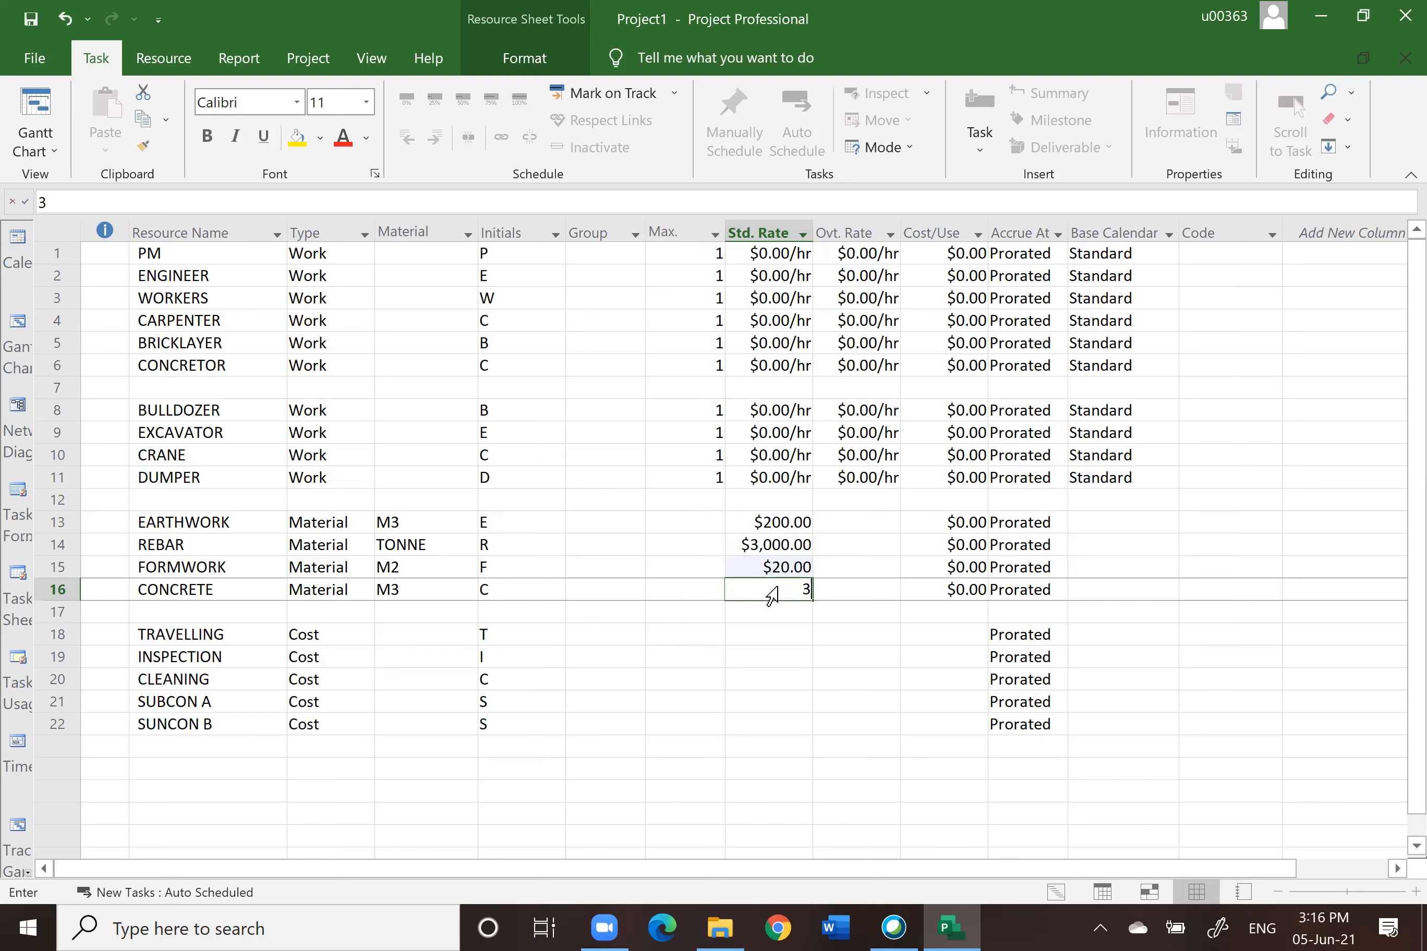
type("350")
key("Return")
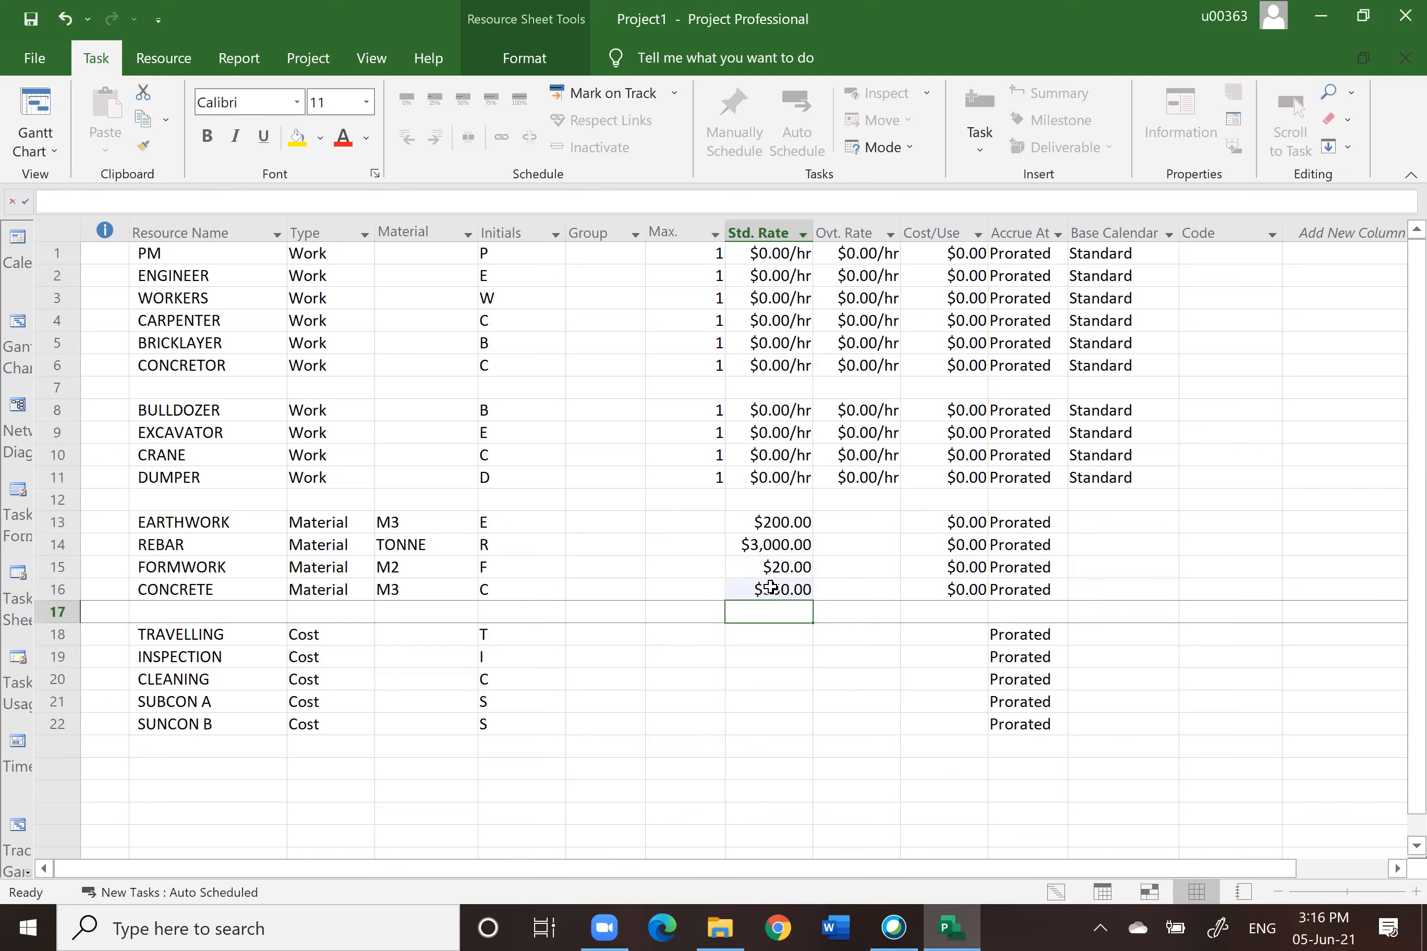
Step: Examine the standard rate cells of the cost resources TRAVELLING through SUNCON B
left_click(801, 678)
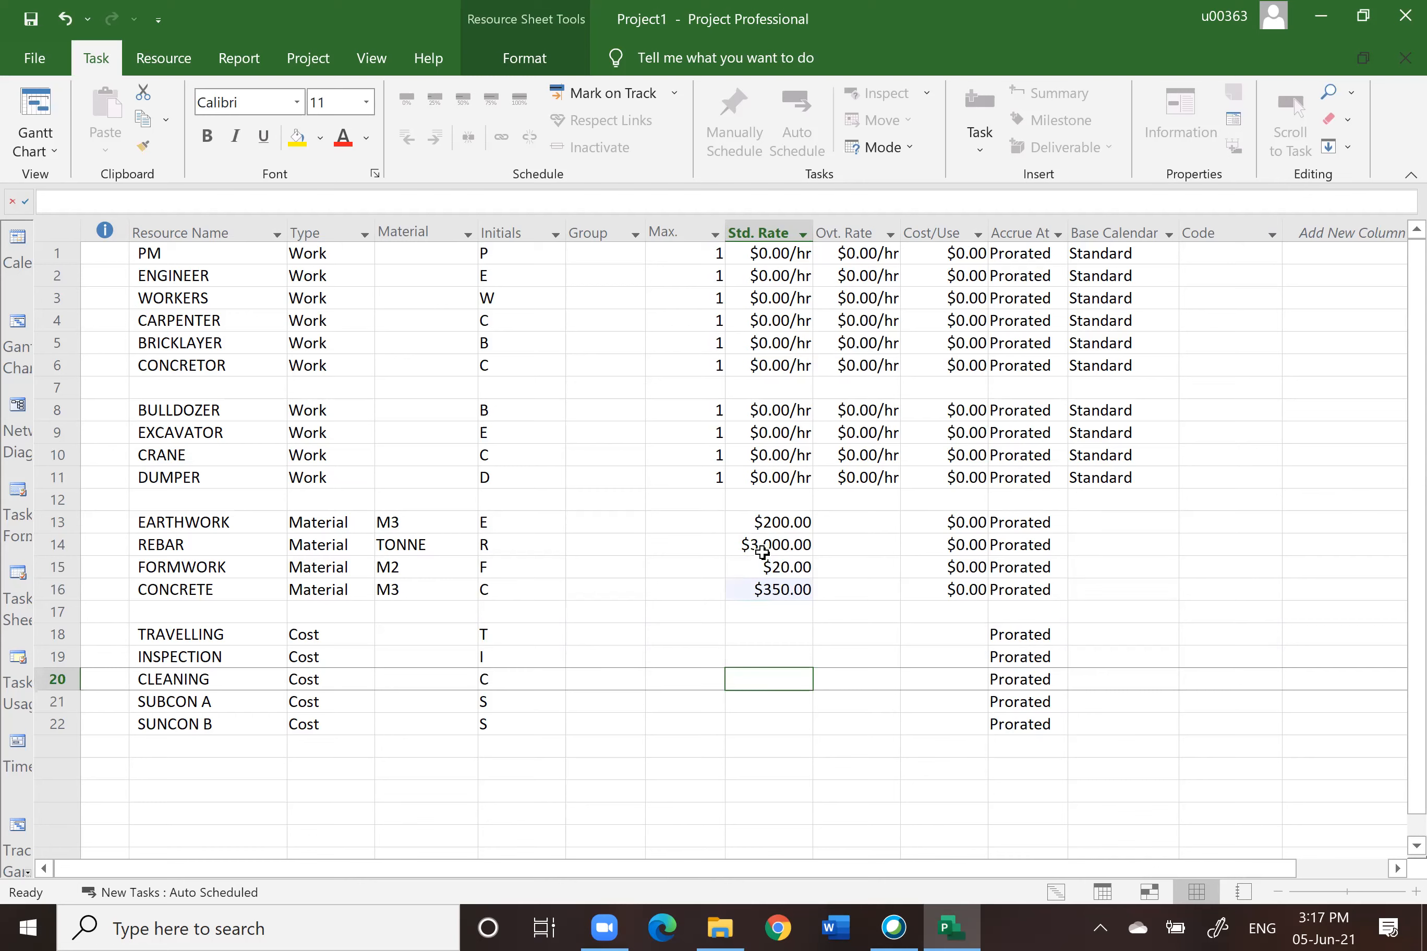
left_click(779, 636)
left_click(774, 655)
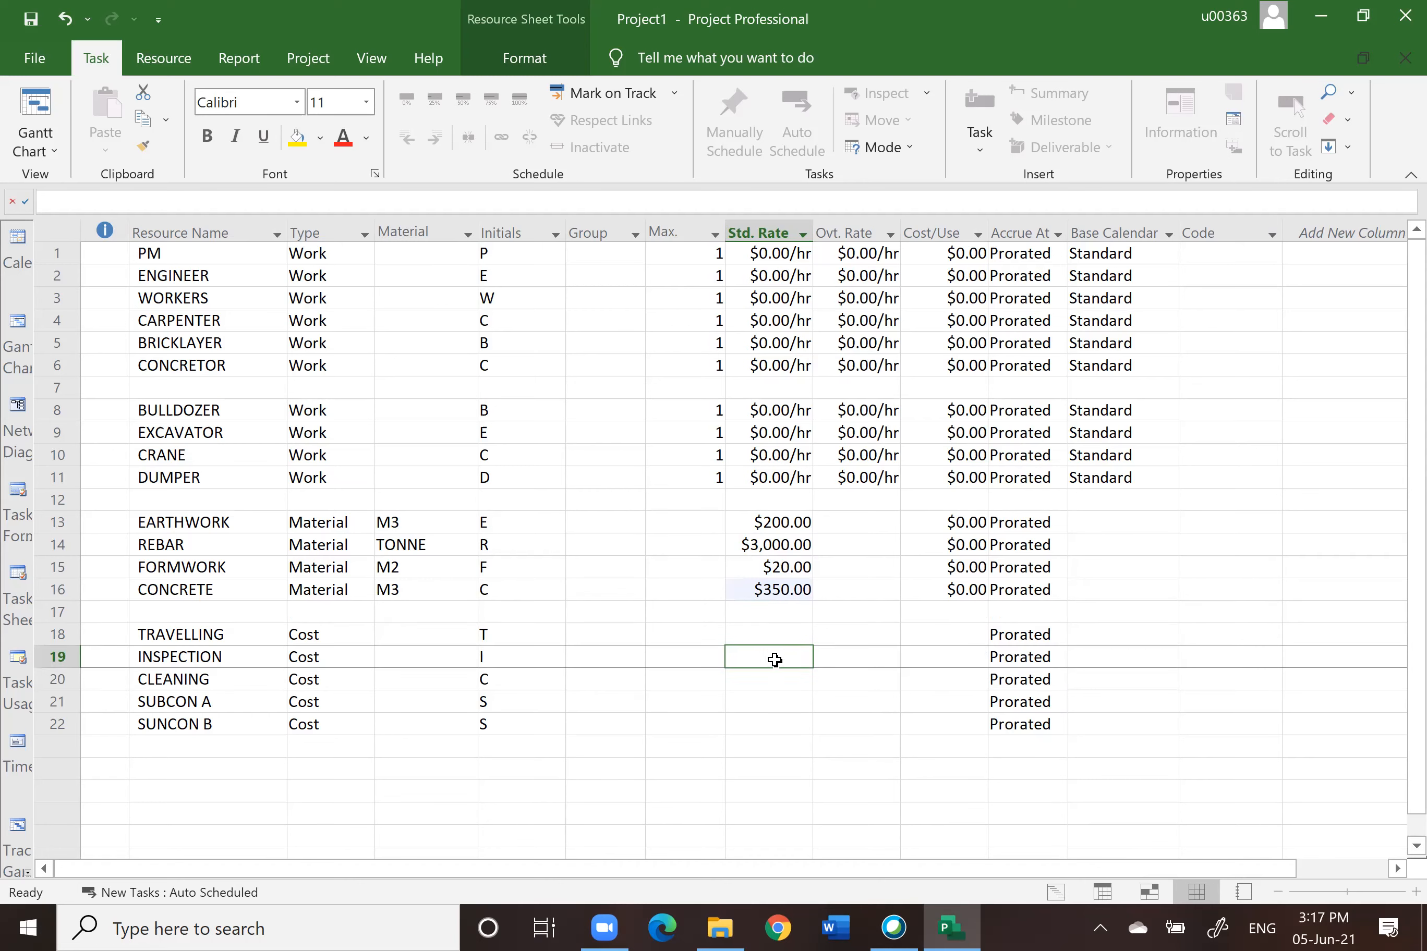
left_click(773, 683)
left_click(769, 701)
left_click(768, 726)
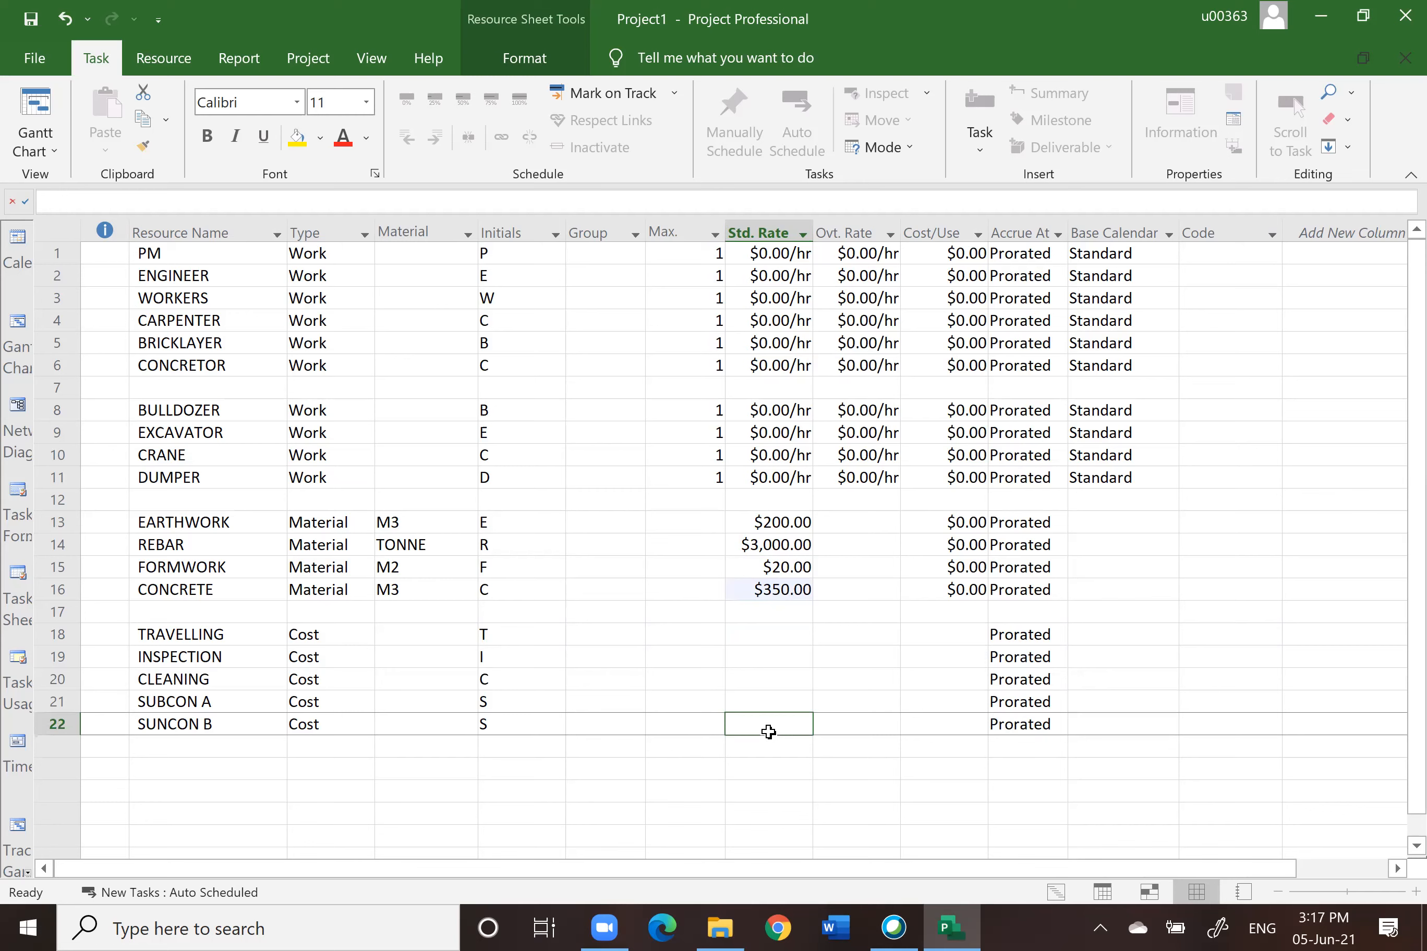
left_click(760, 642)
left_click(765, 664)
left_click_drag(778, 732, 781, 674)
left_click(781, 657)
left_click(774, 634)
left_click(781, 681)
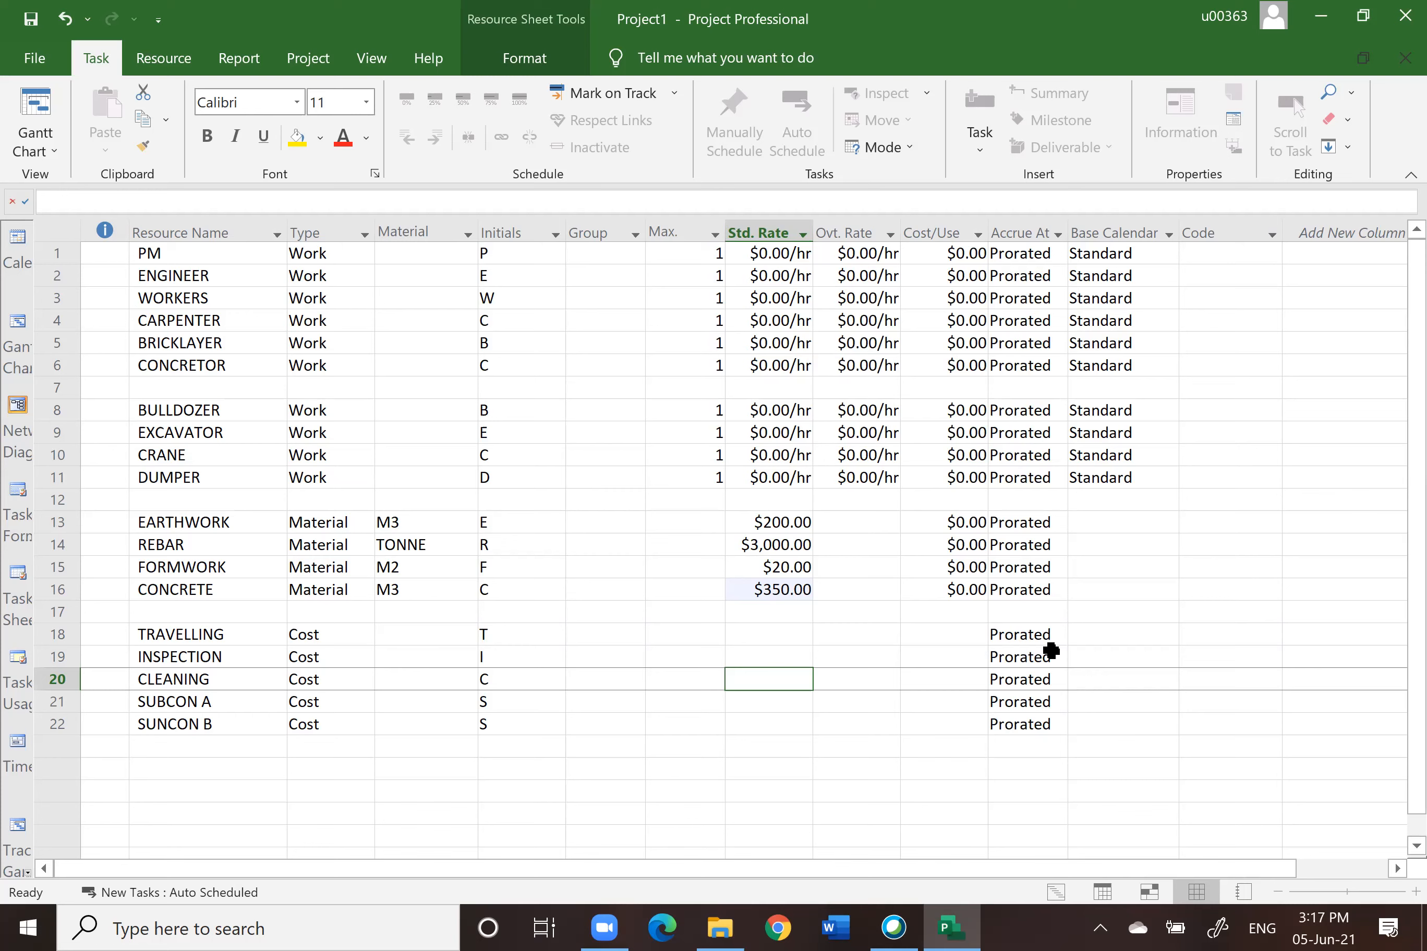
Step: Switch between the Gantt Chart and Resource Sheet views, ending on the Gantt Chart
left_click(18, 322)
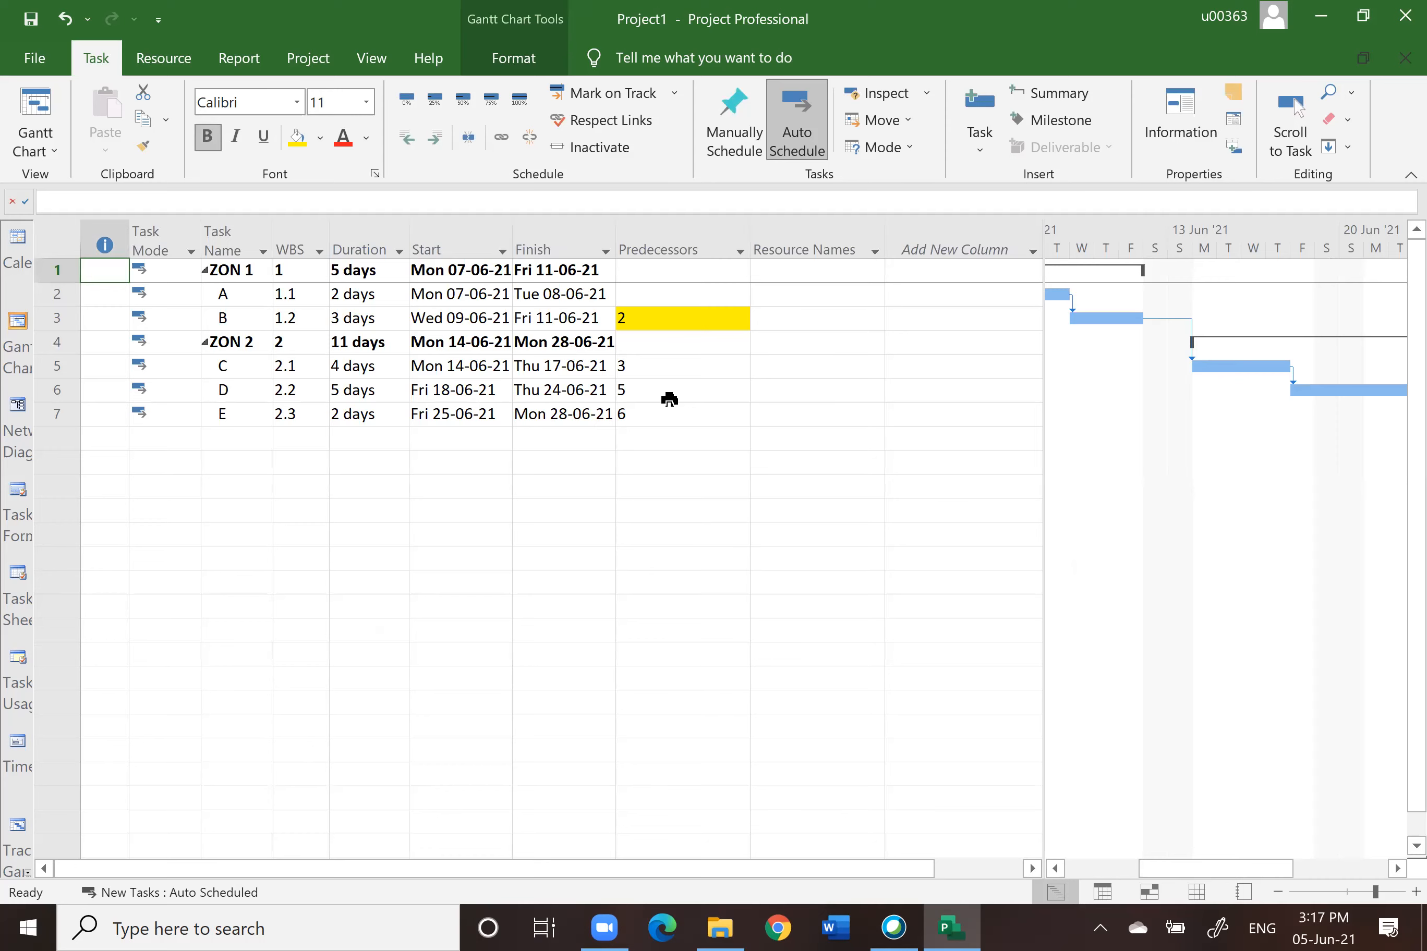
left_click(1196, 893)
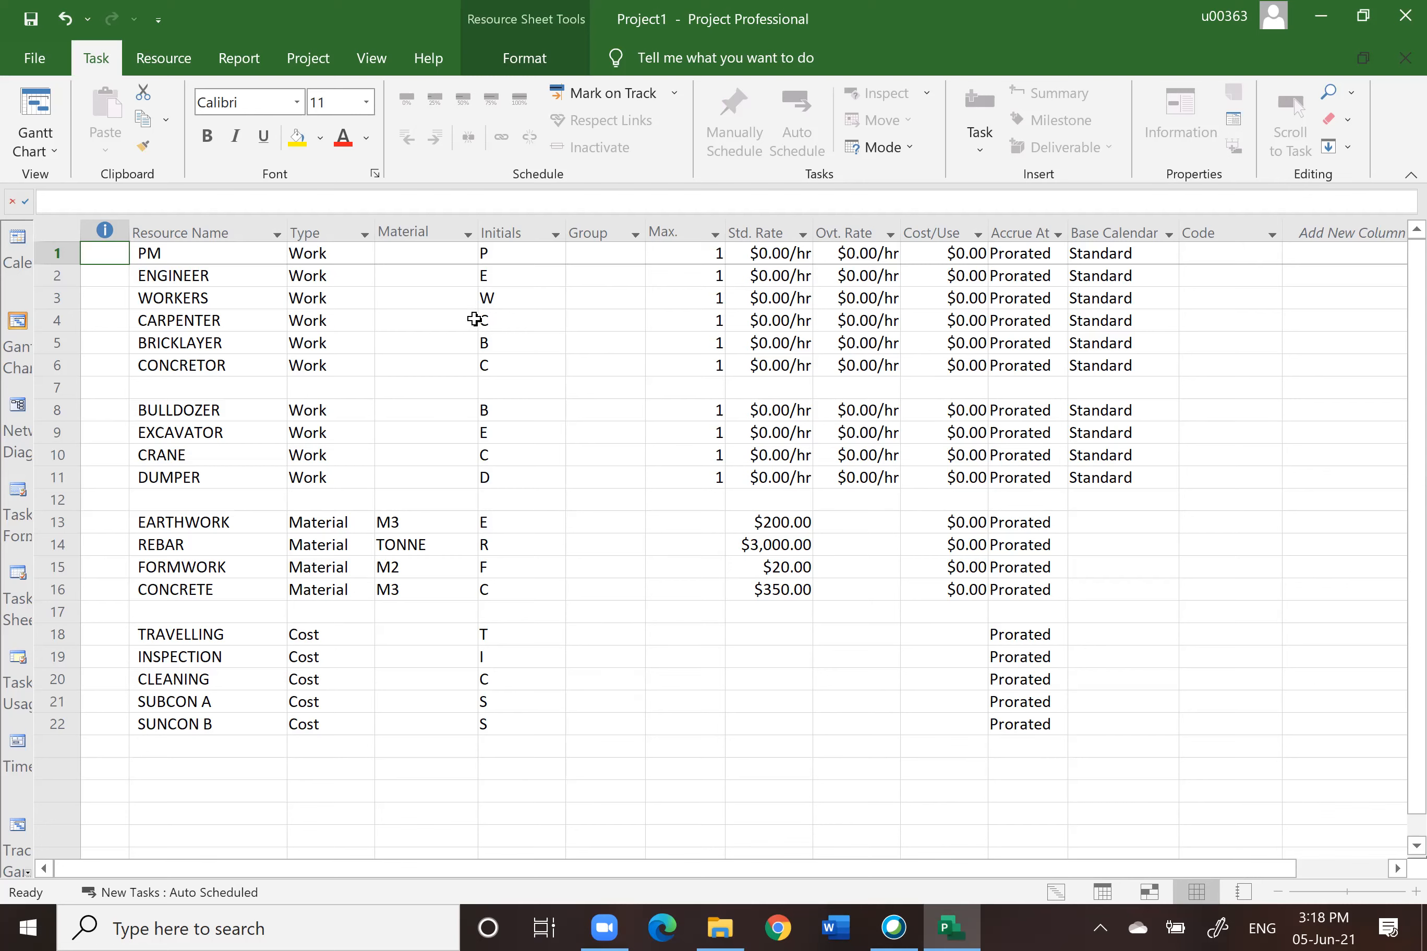
left_click(19, 325)
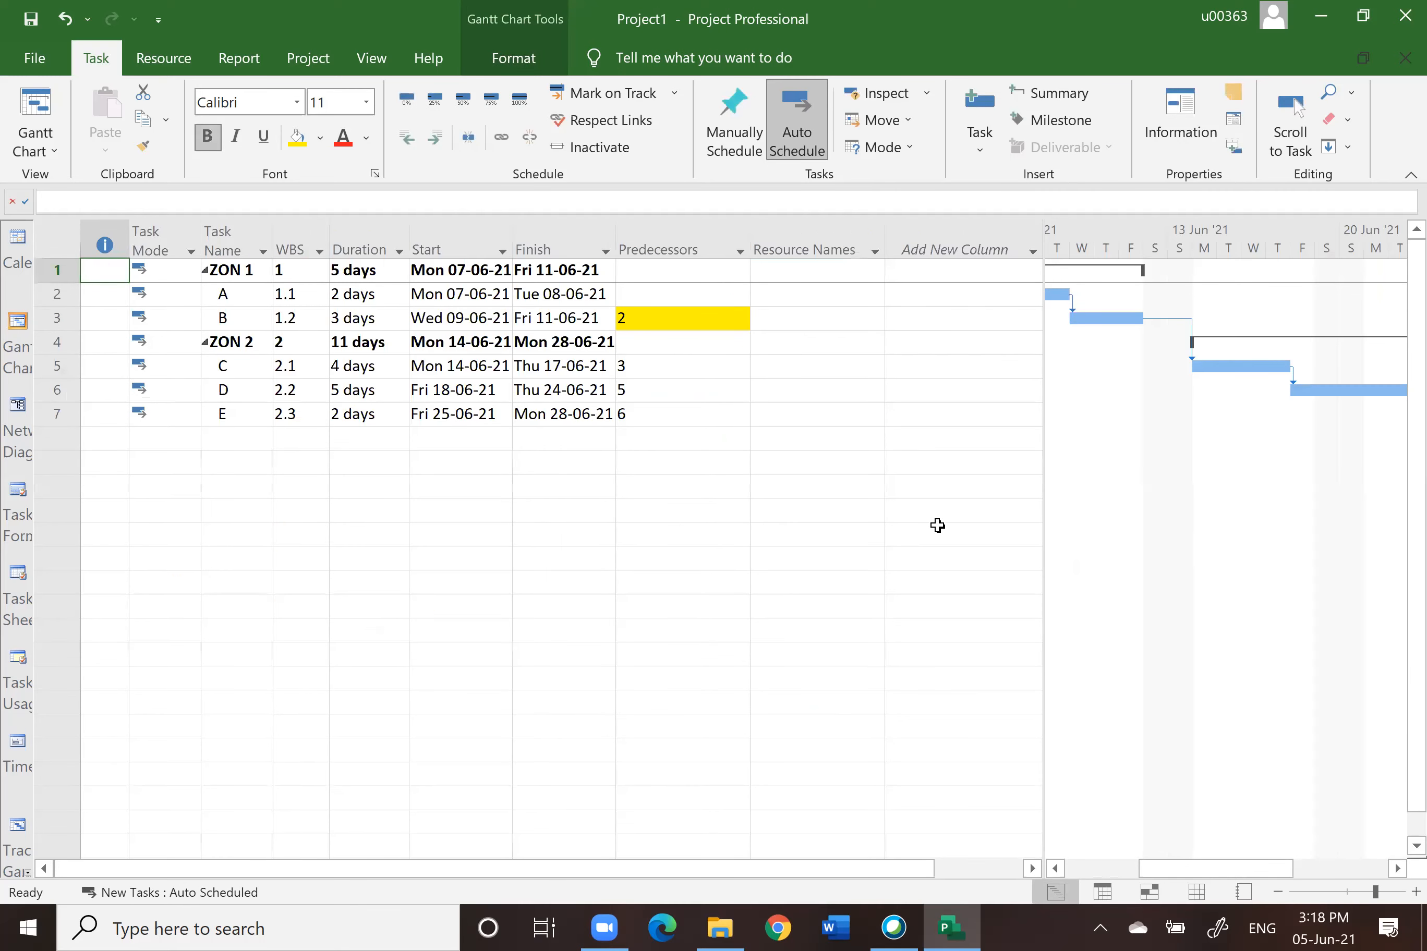
left_click(1203, 892)
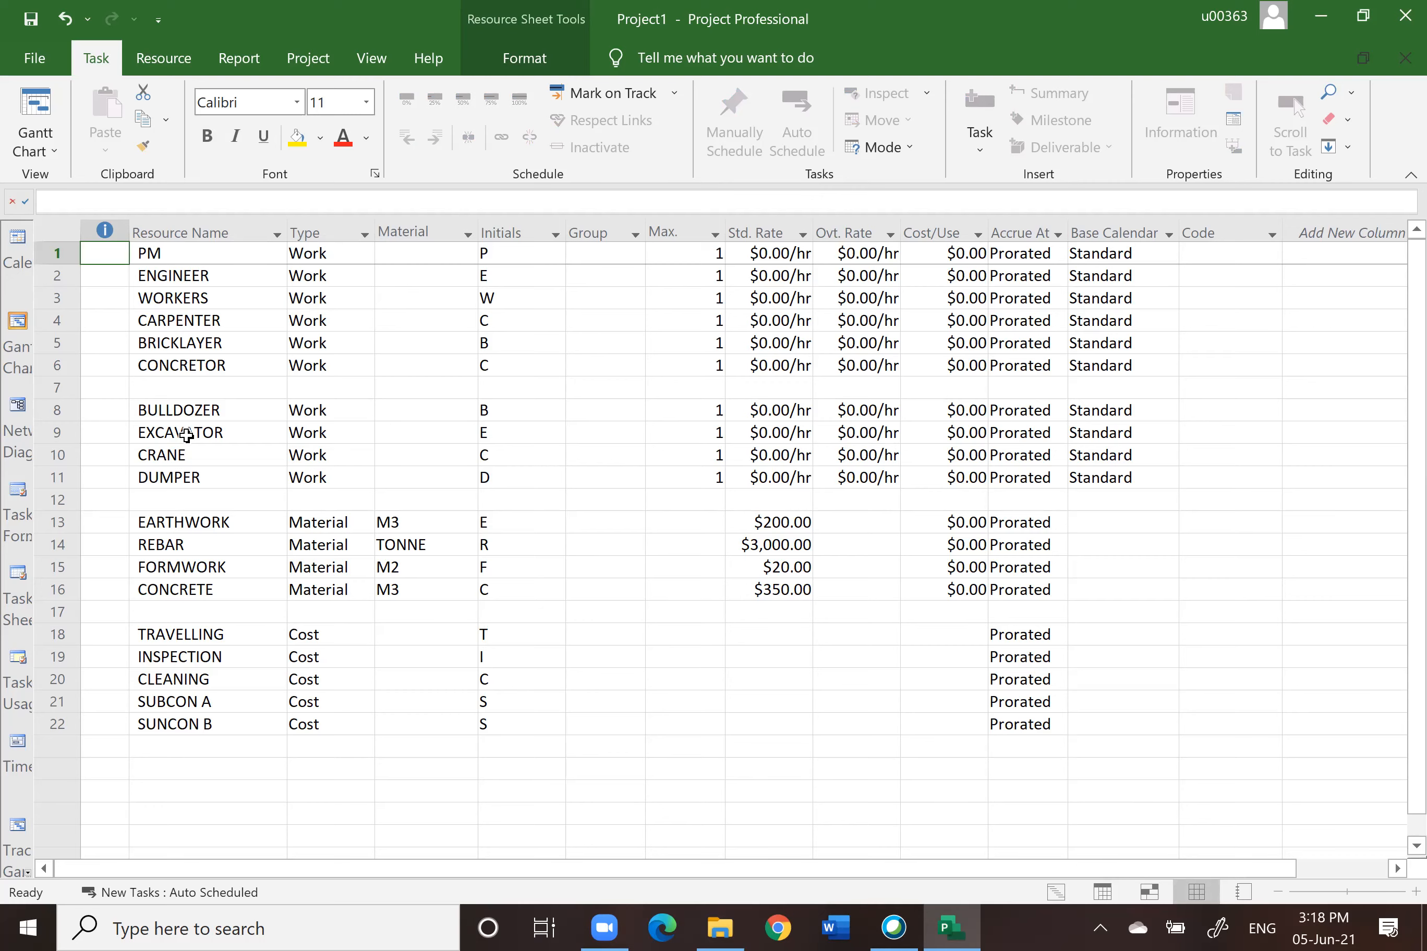
left_click(17, 326)
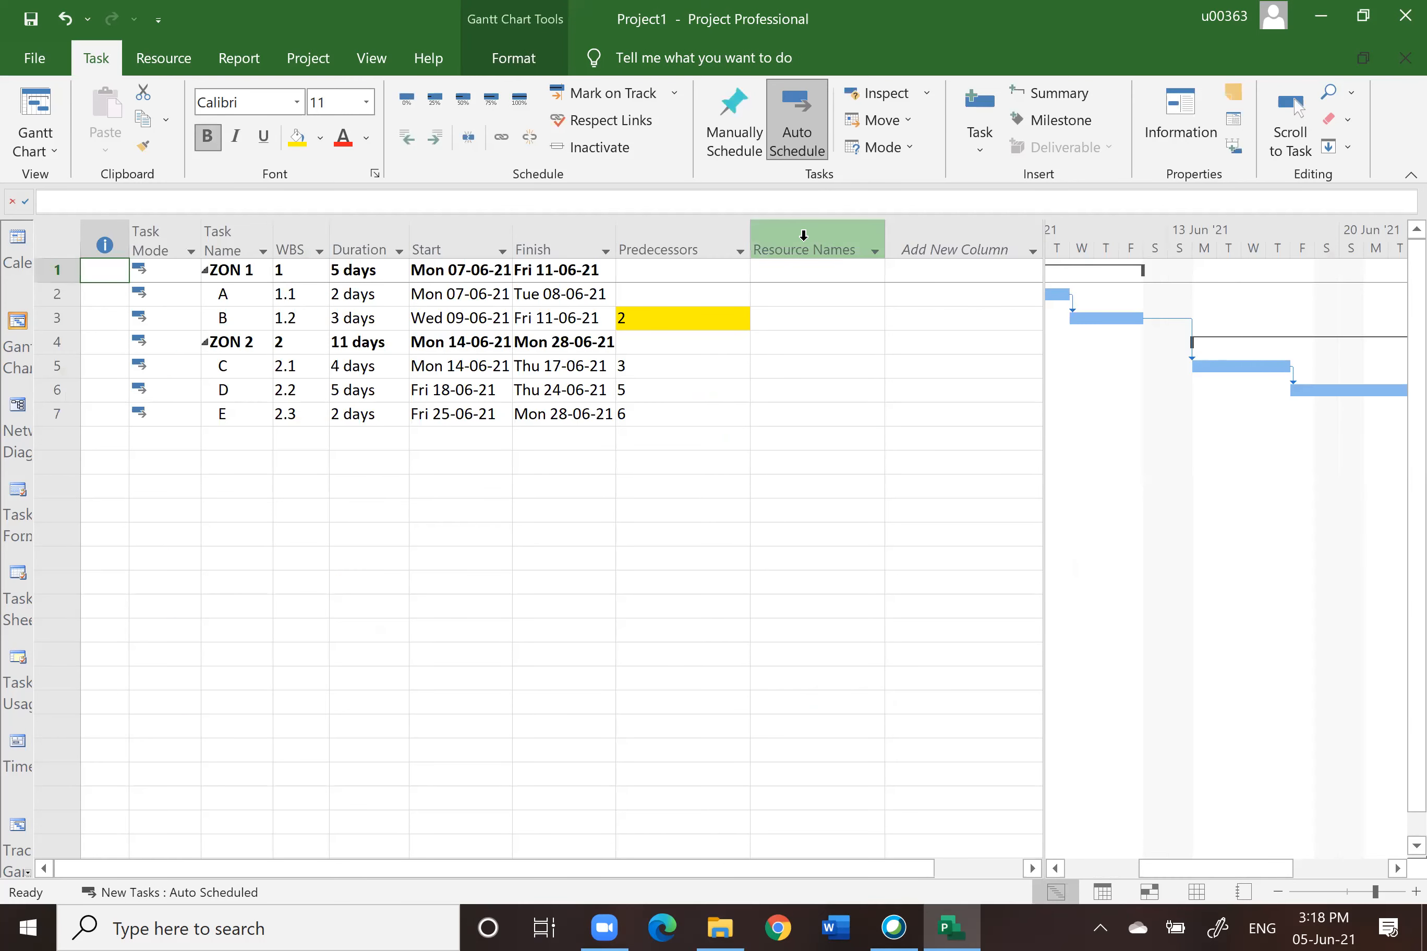
left_click(804, 235)
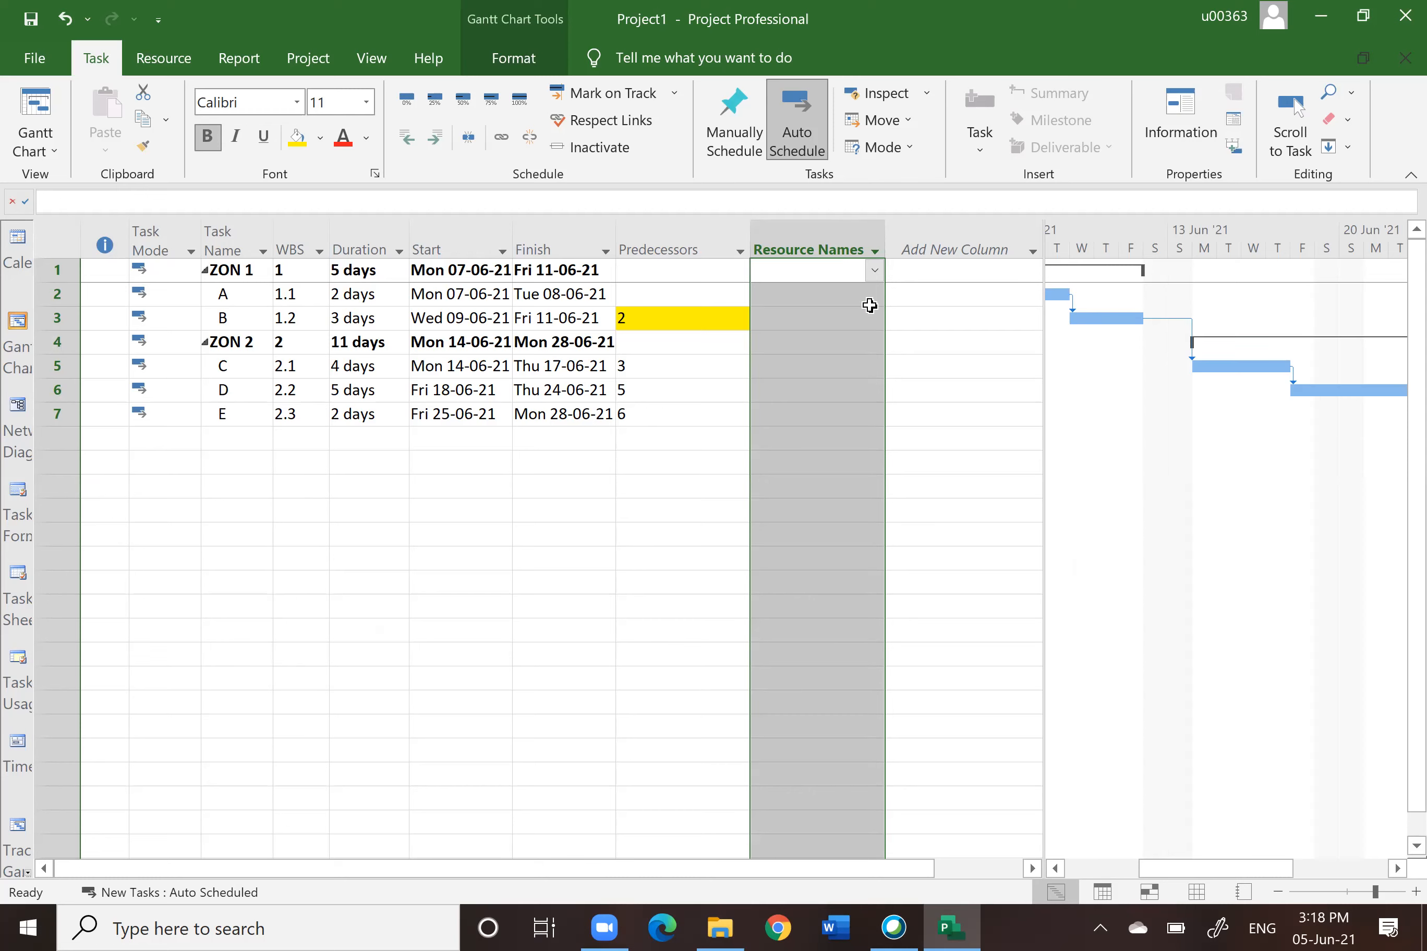
left_click(857, 292)
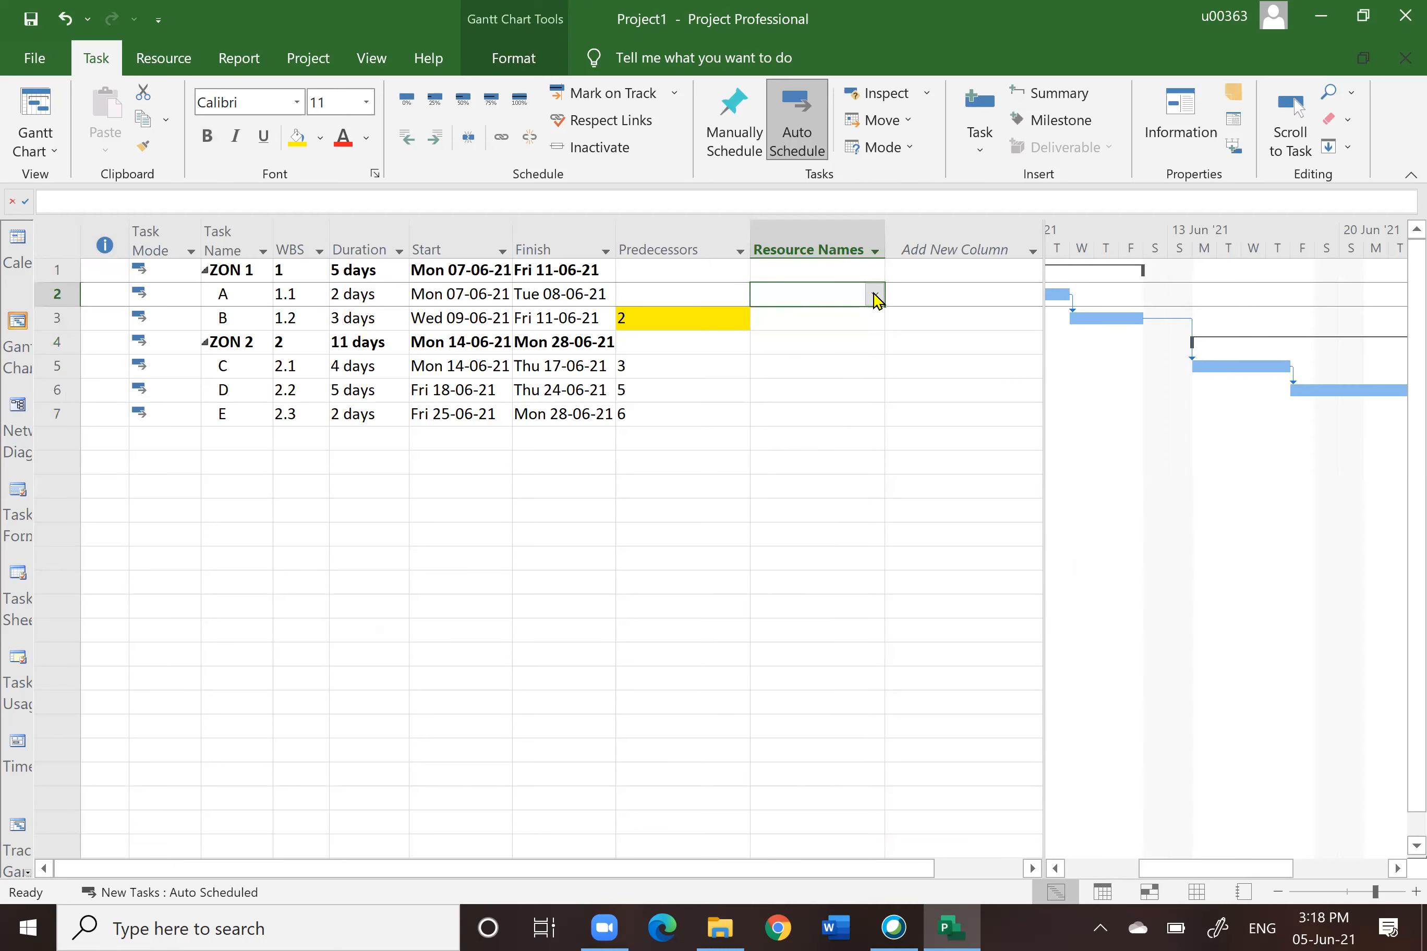
left_click(875, 295)
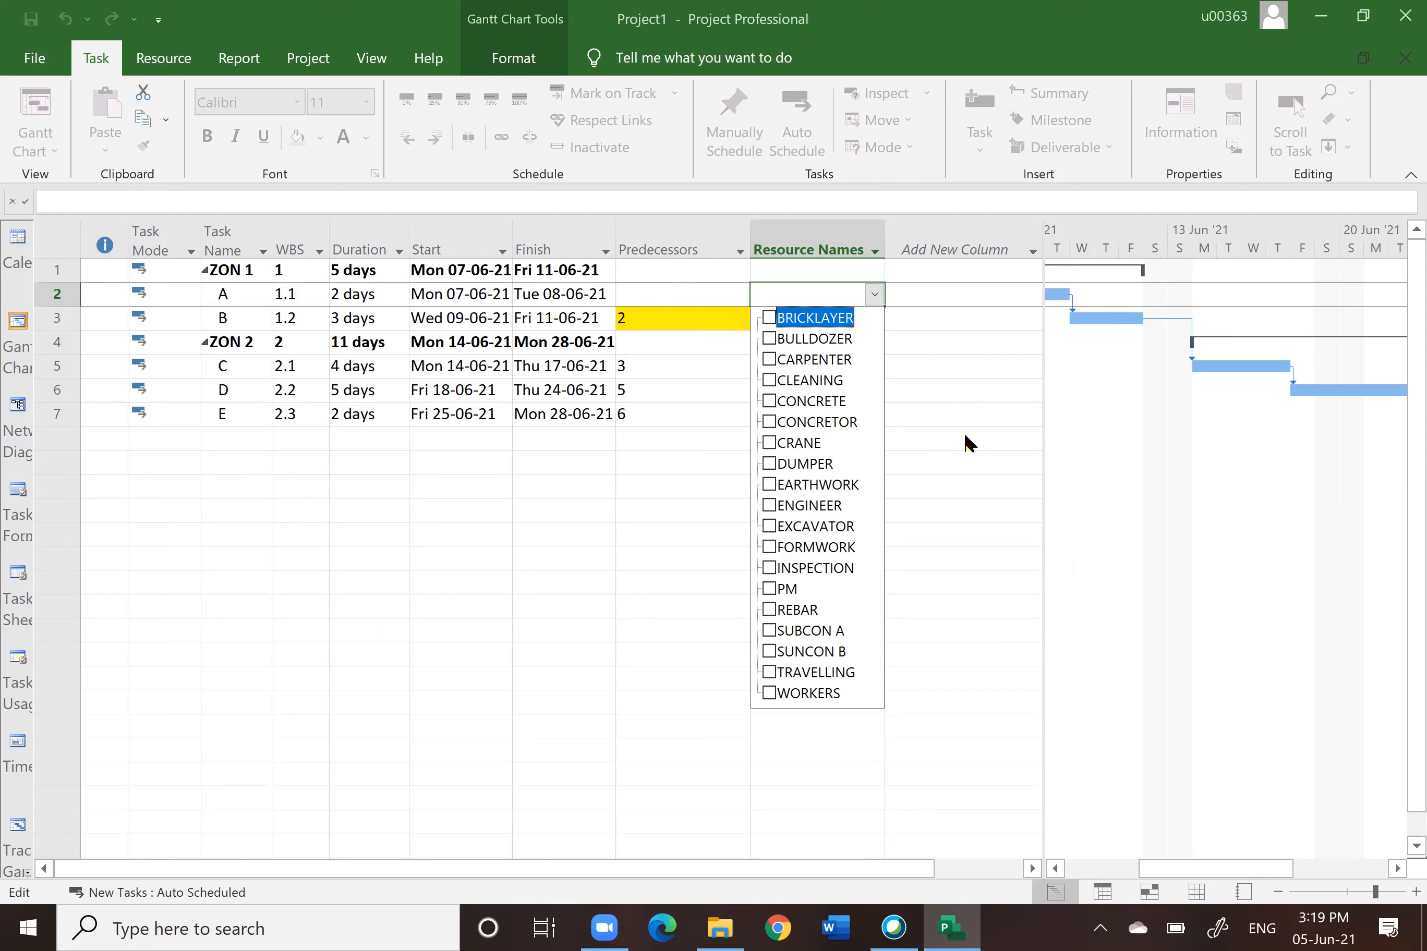
key("Escape")
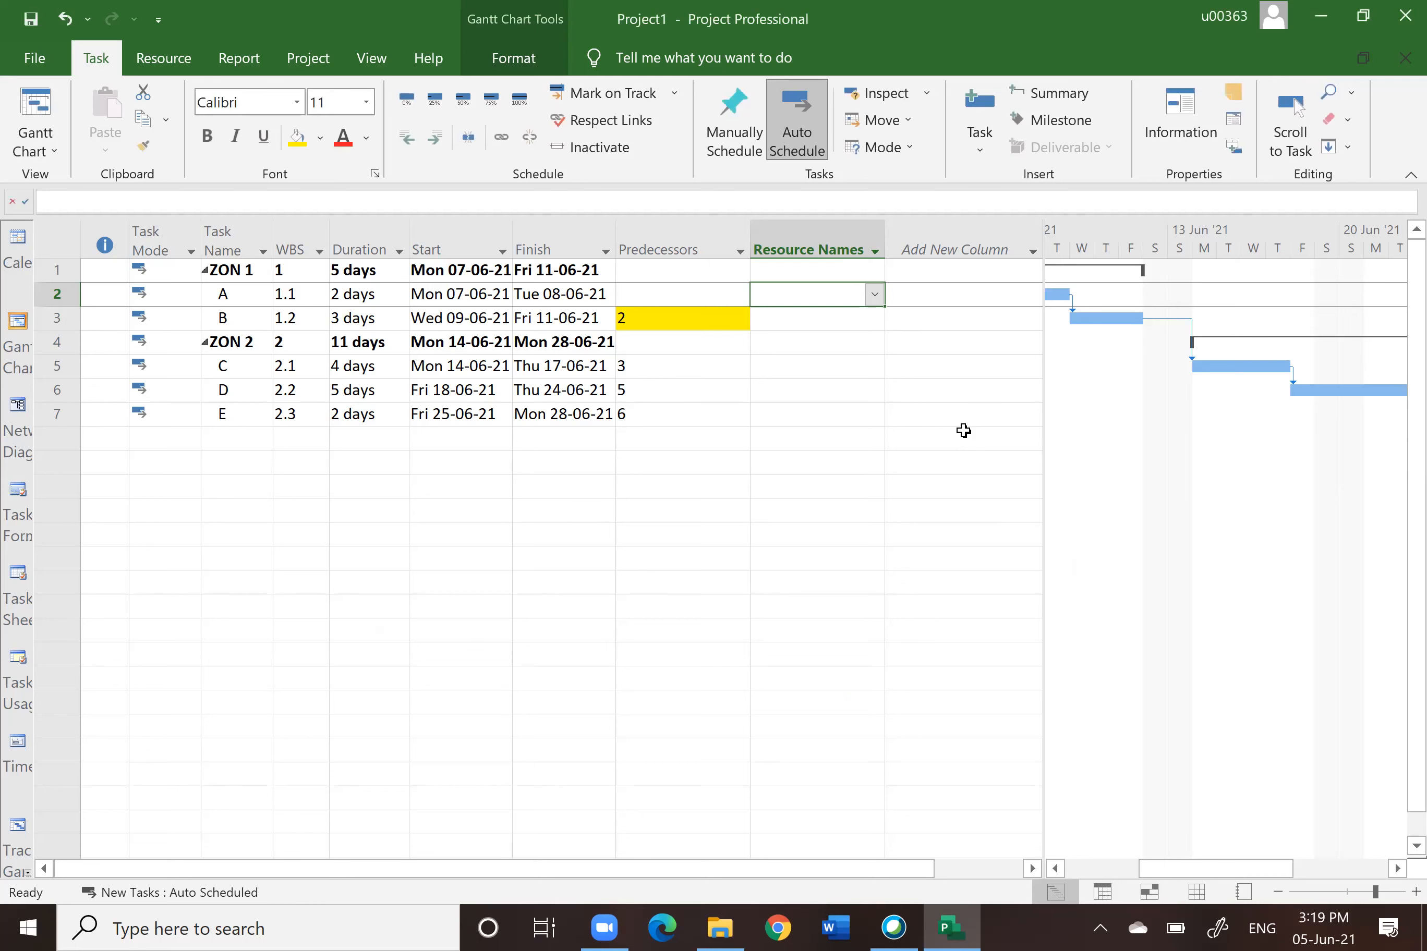
Step: Assign BULLDOZER, SUBCON A and WORKERS to task A with the Assign Resources dialog
left_click(60, 294)
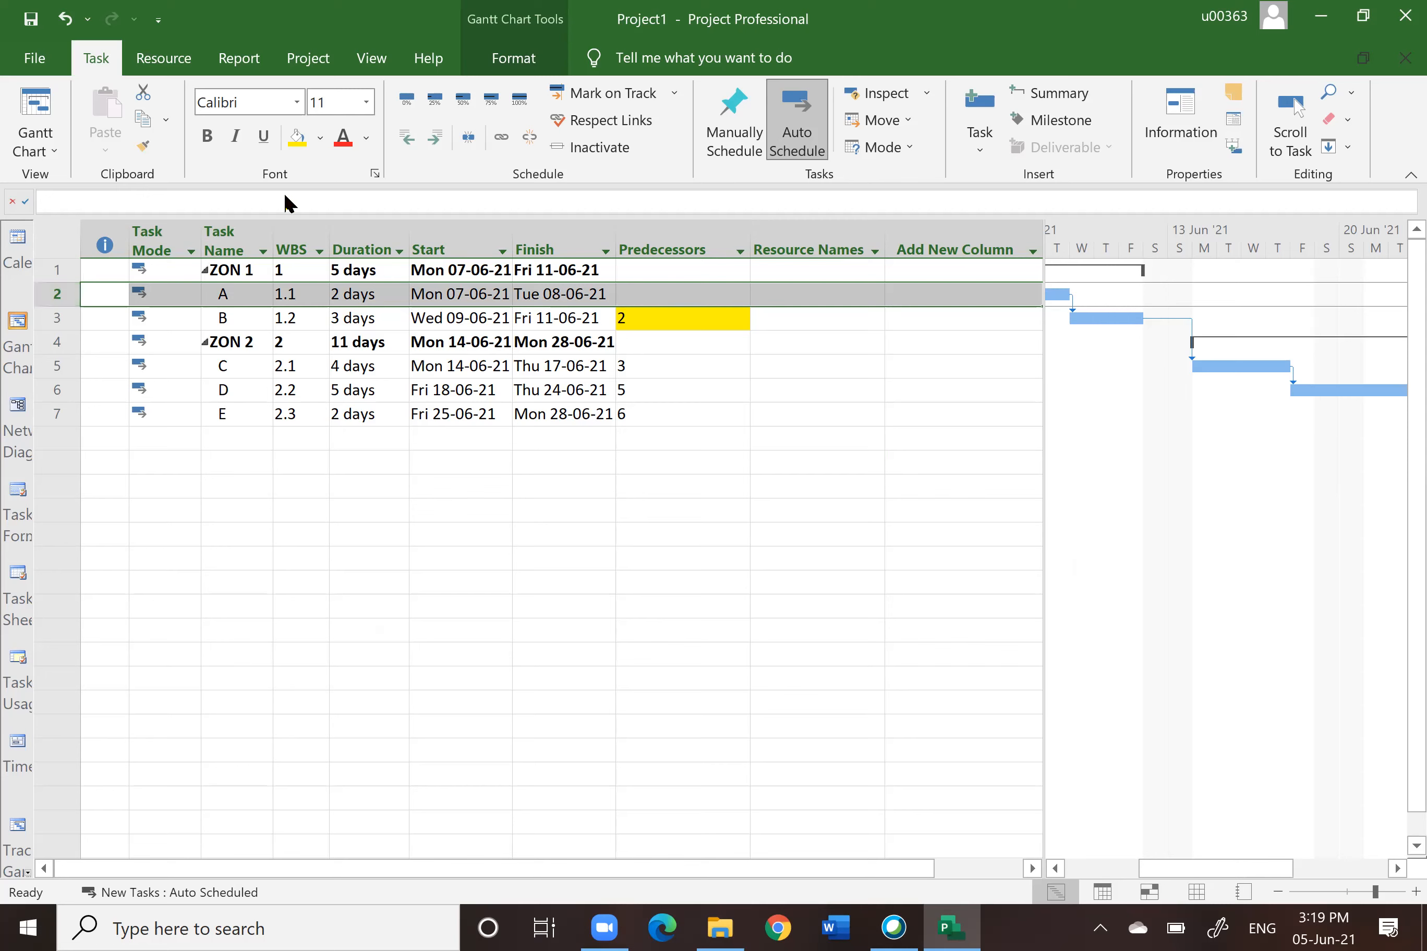
left_click(154, 64)
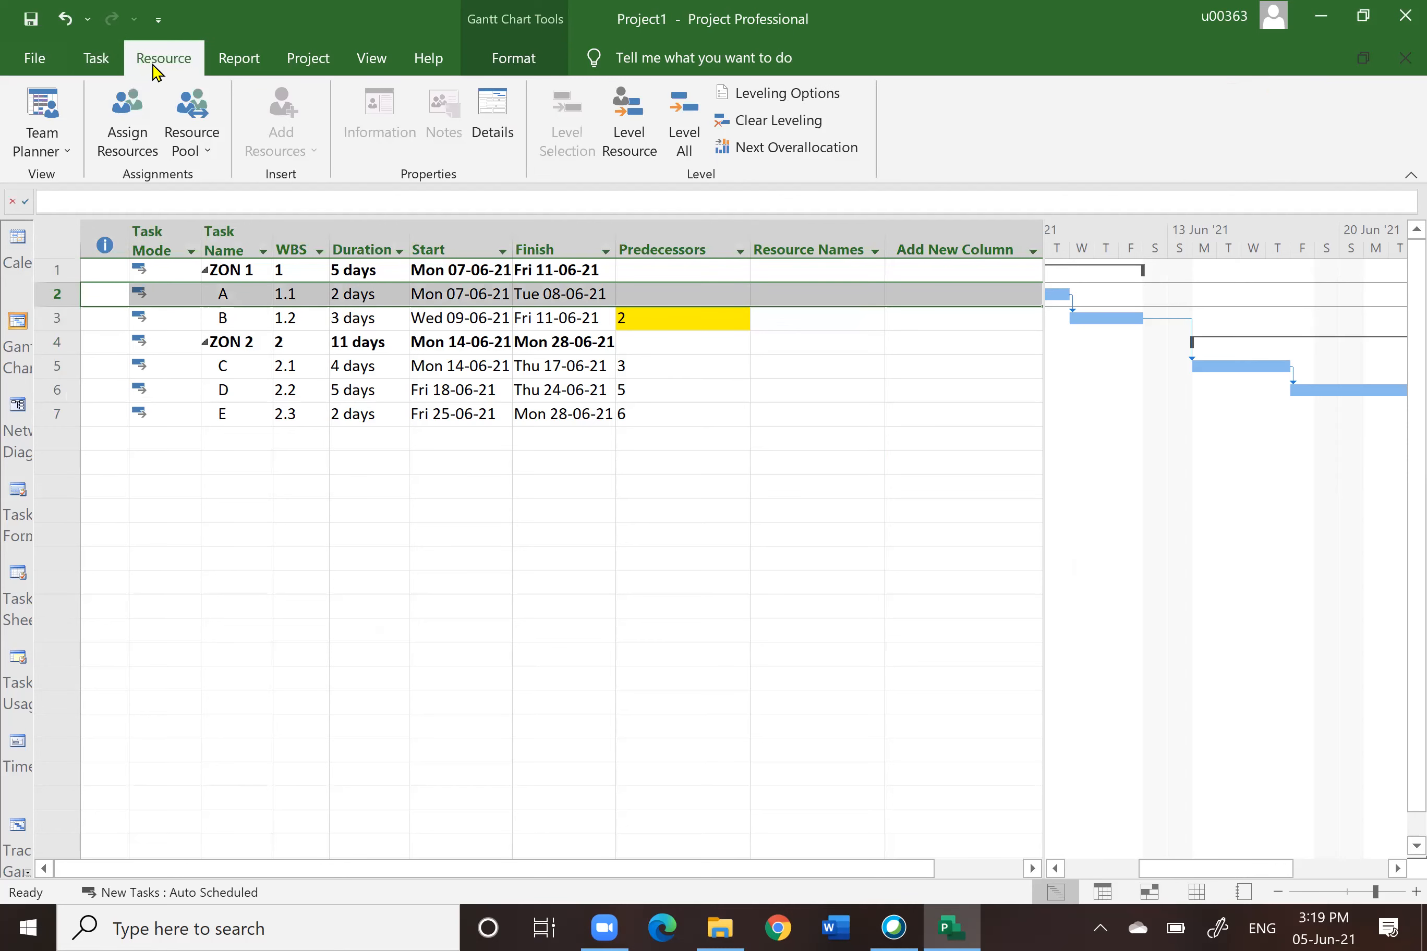
left_click(131, 128)
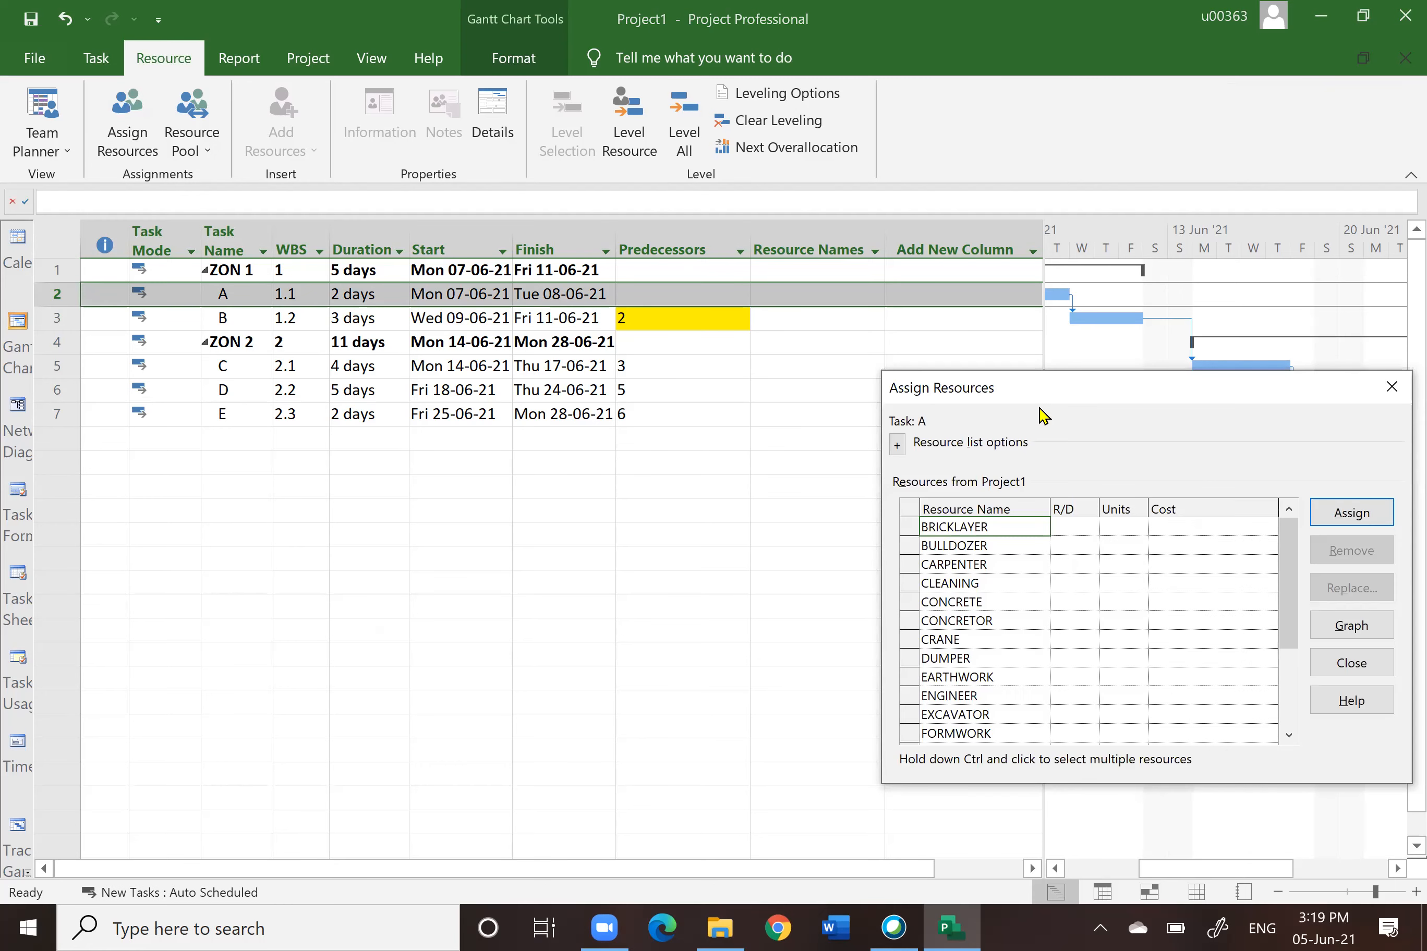
left_click_drag(1039, 396, 552, 437)
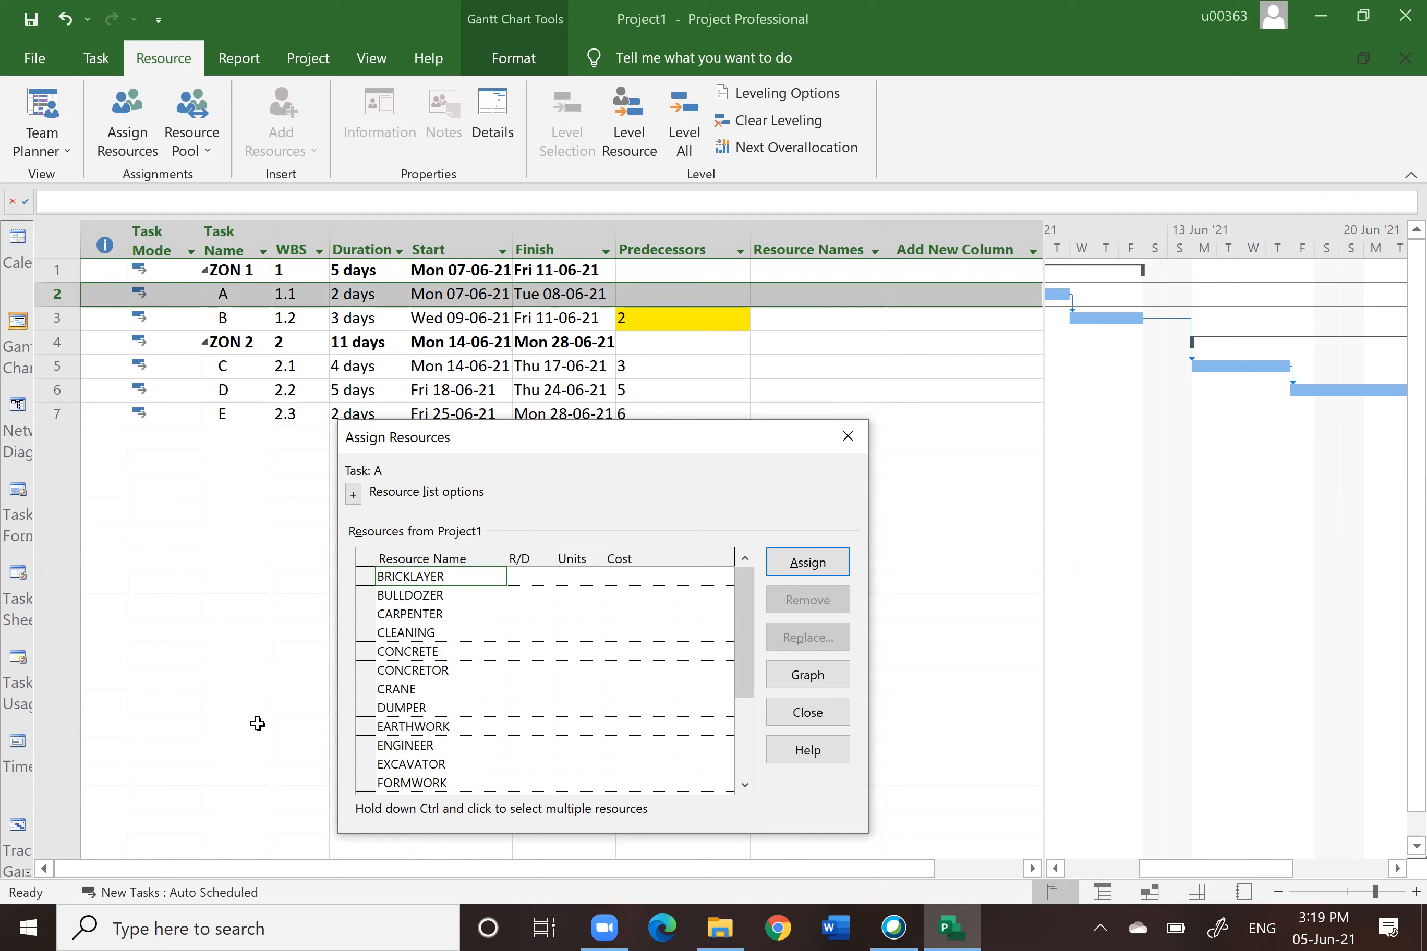
left_click(416, 594)
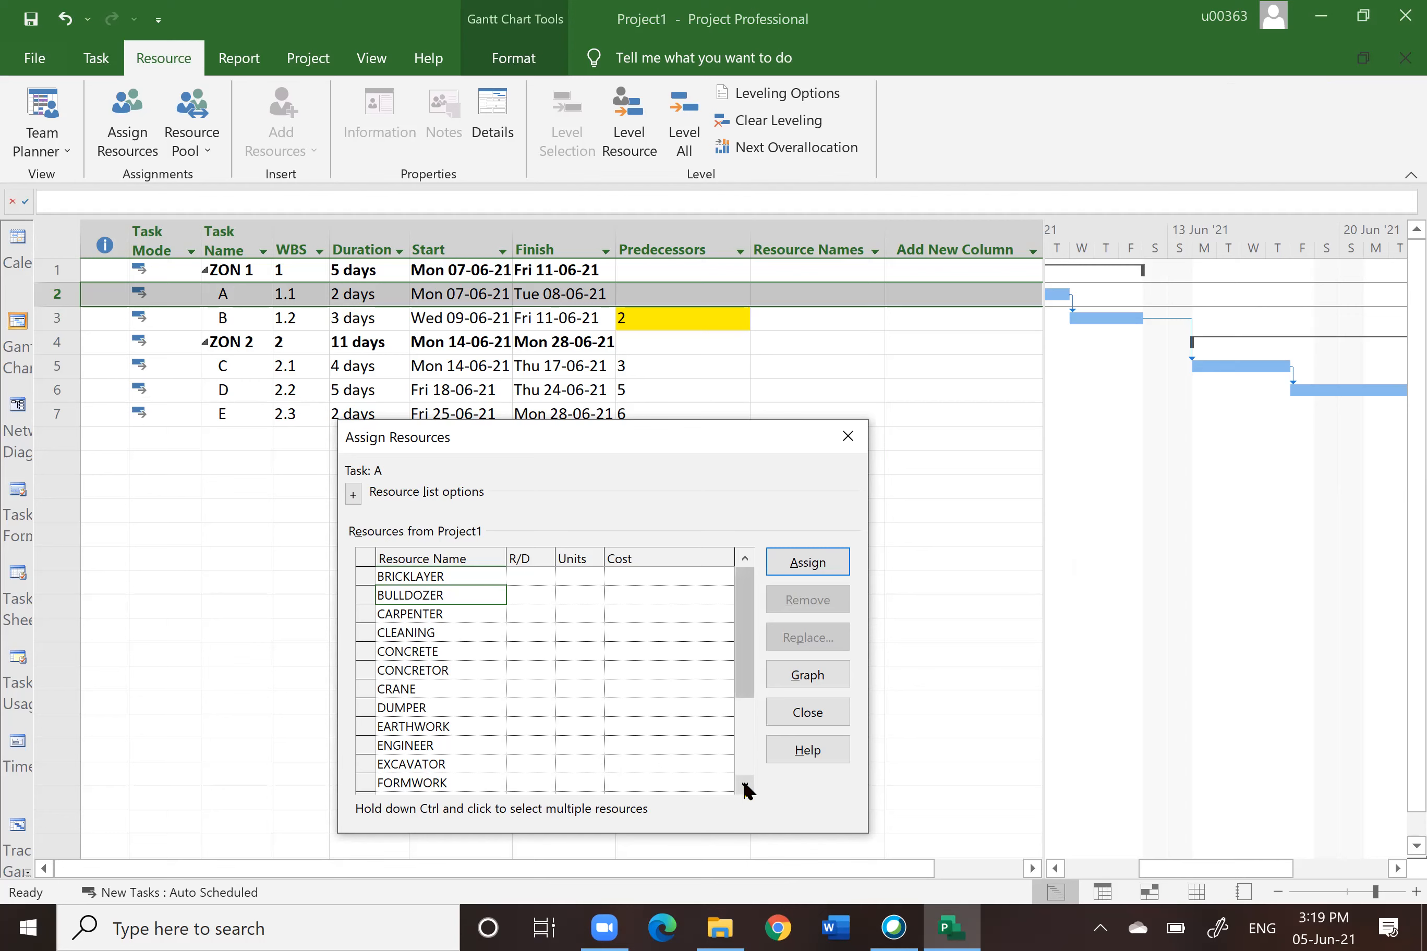
scroll(748, 790, "down", 7)
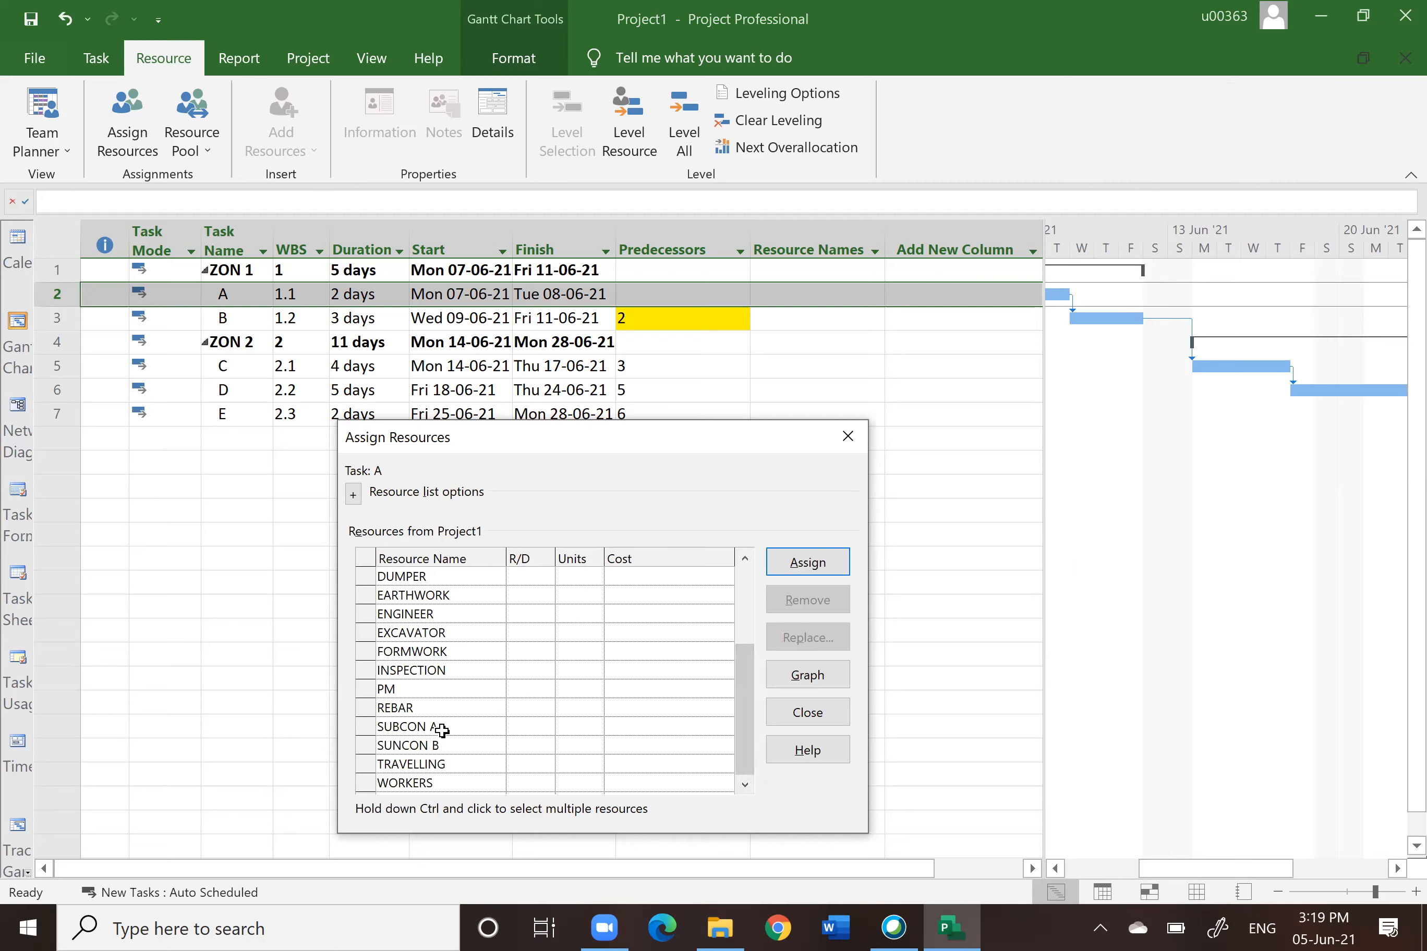
left_click(443, 729)
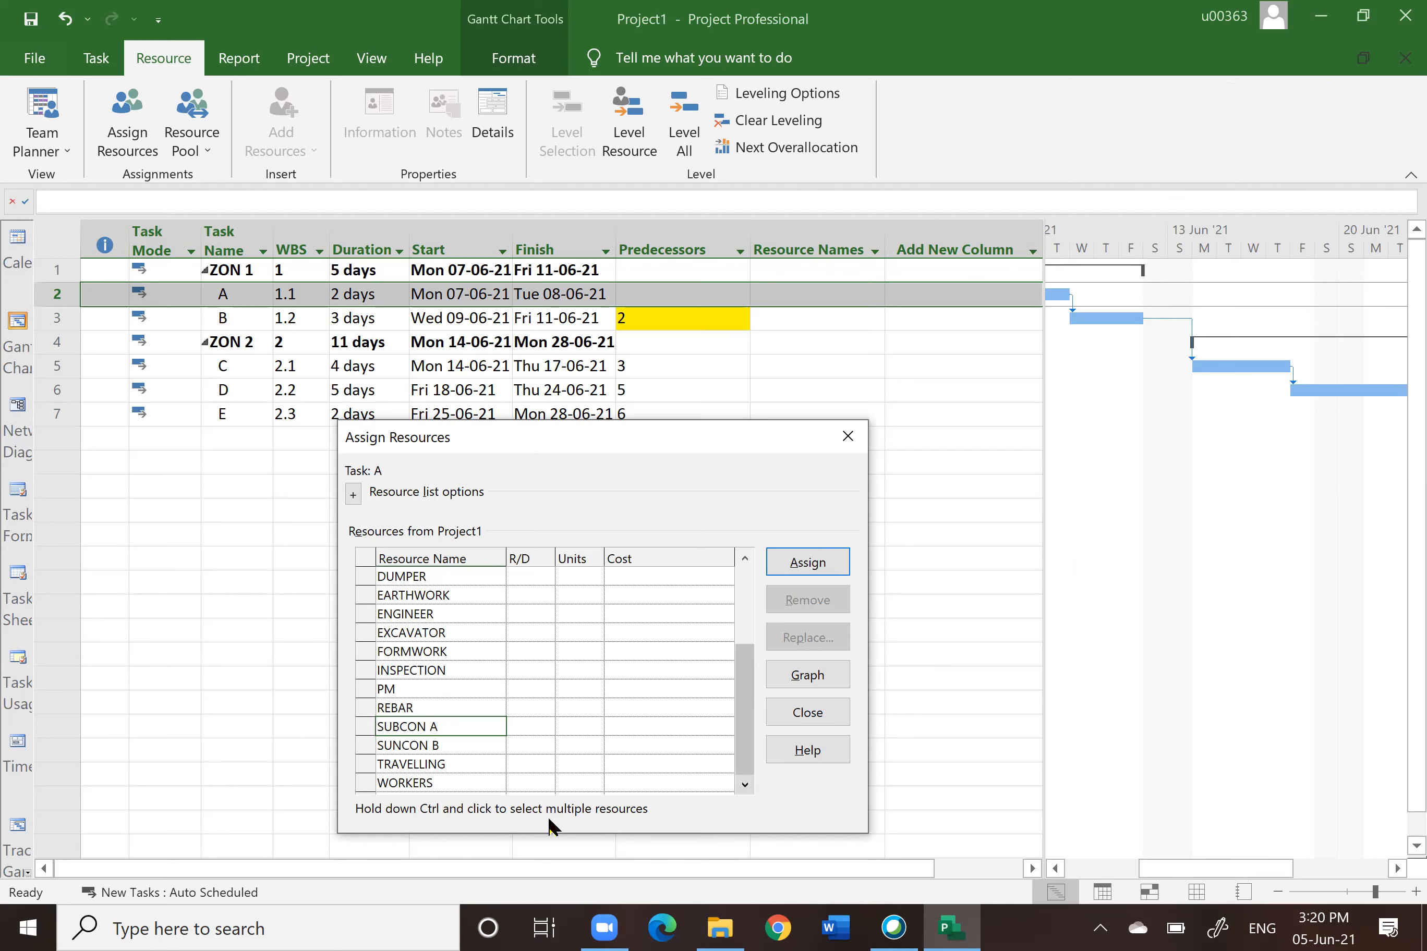
left_click(436, 784, "ctrl")
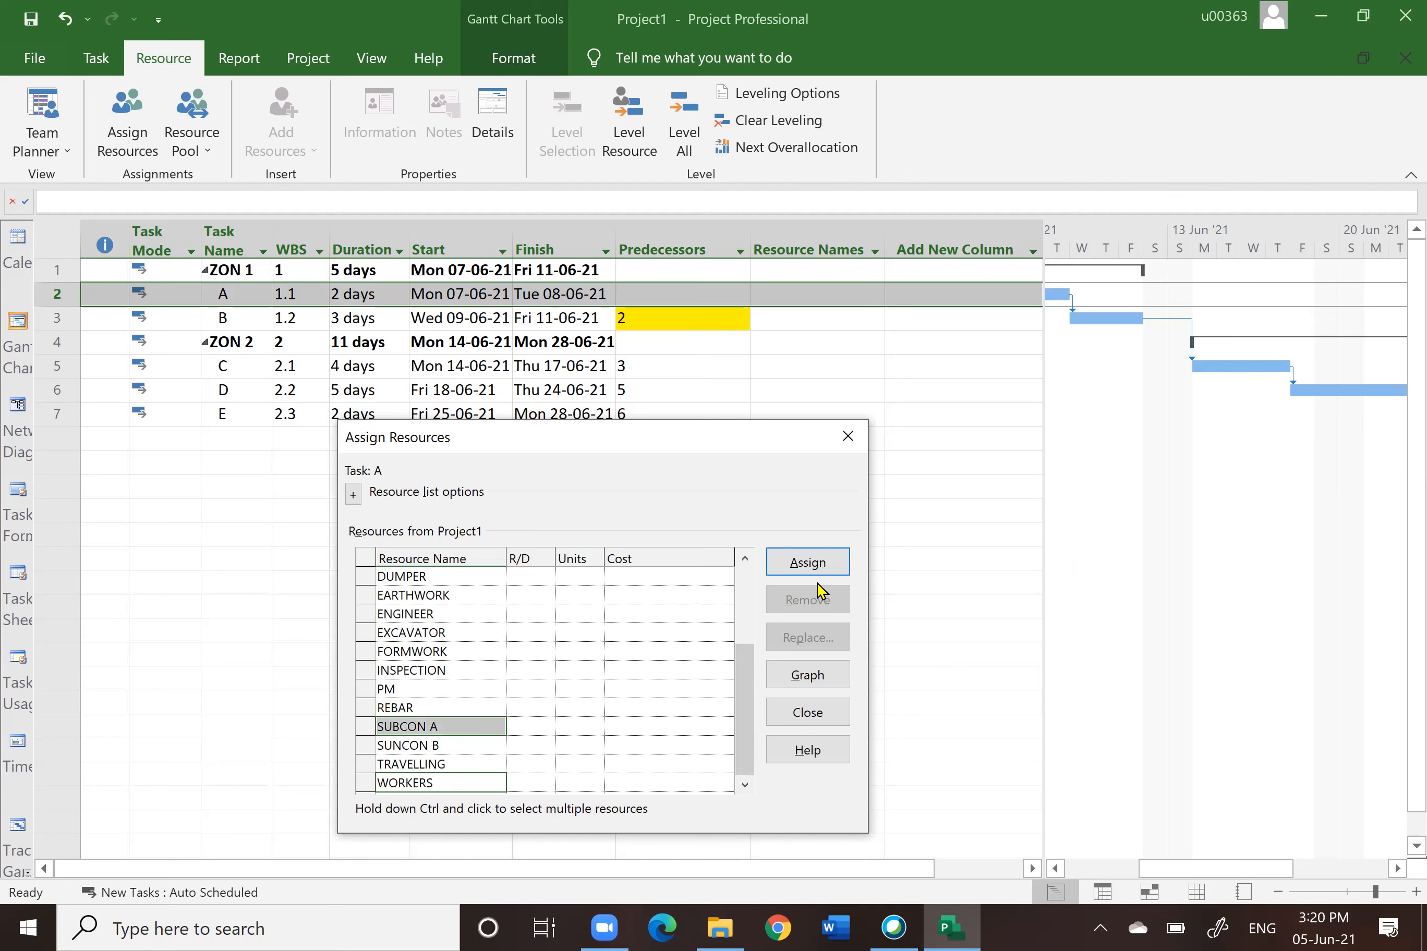
left_click(801, 570)
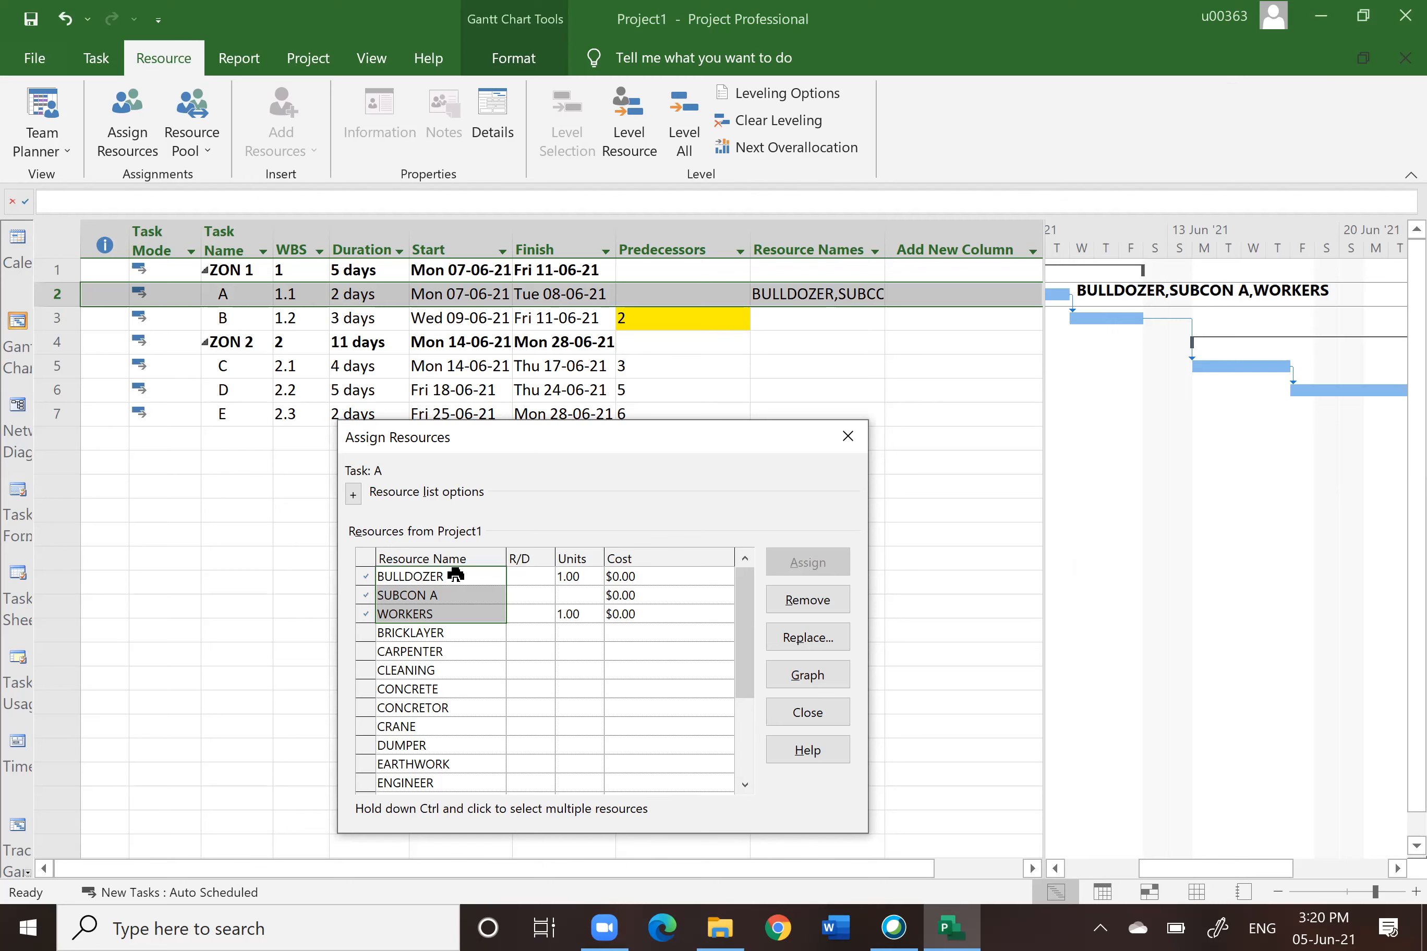
Step: Set BULLDOZER's assignment units on task A to 2.00
left_click(574, 577)
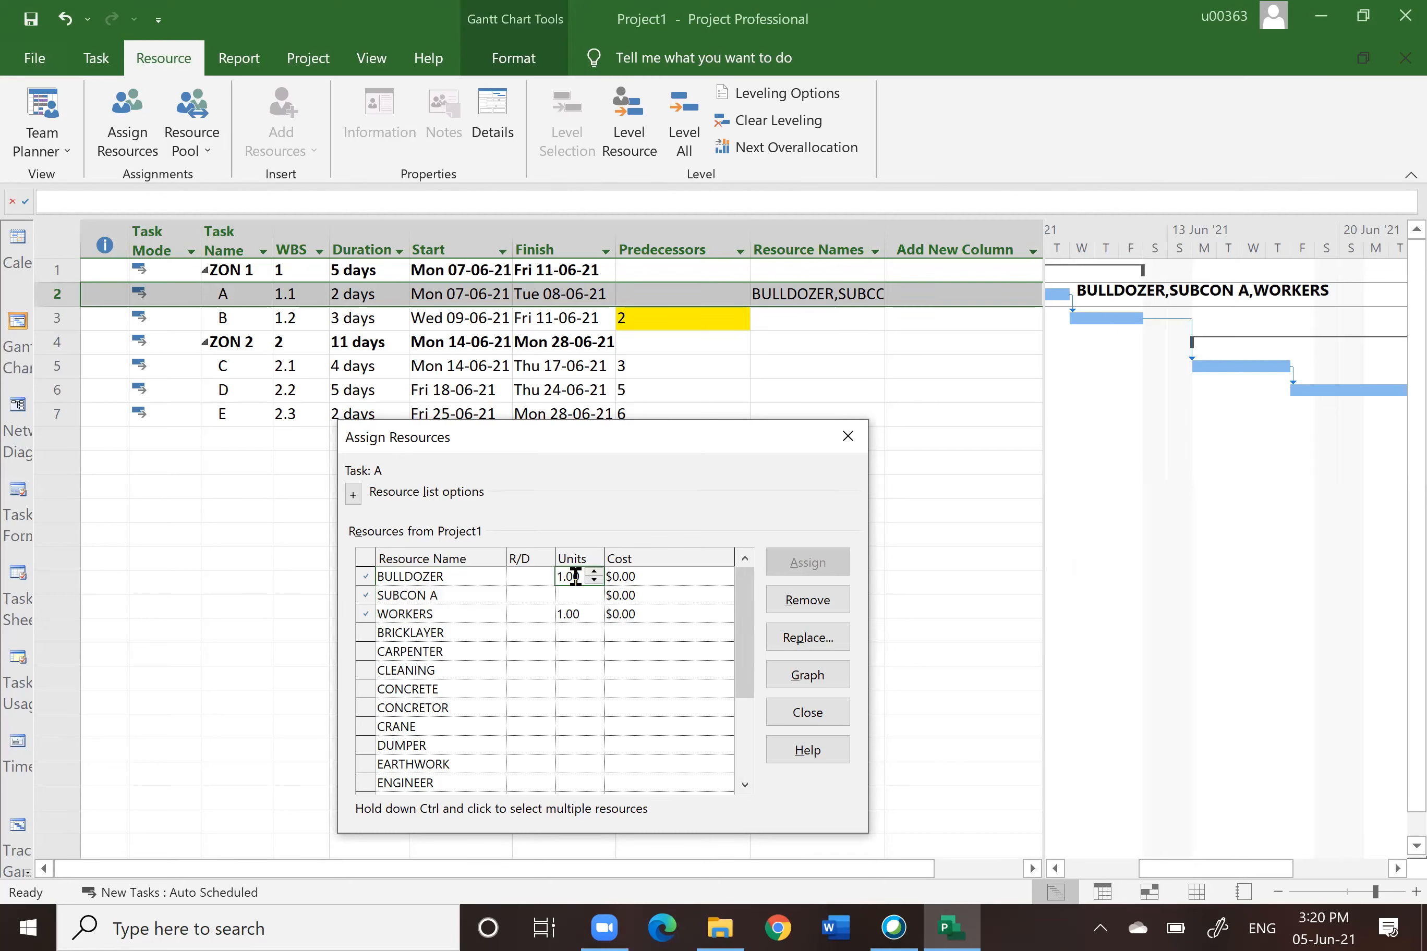
left_click(593, 570)
left_click(593, 573)
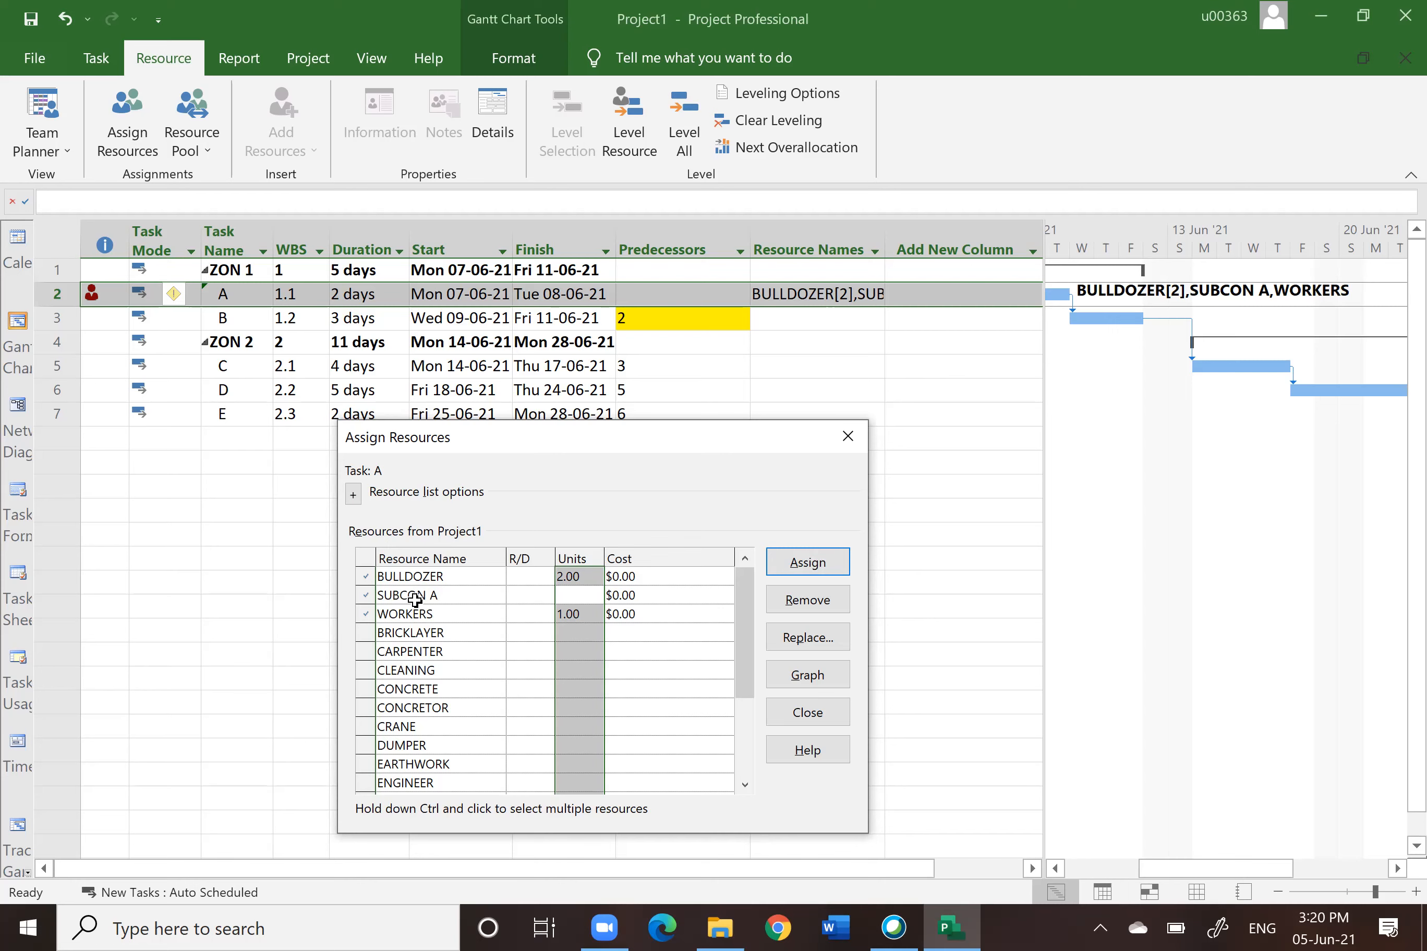
Step: On task A, set SUBCON A's assignment cost to $10,000 and WORKERS' units to 3
left_click(624, 591)
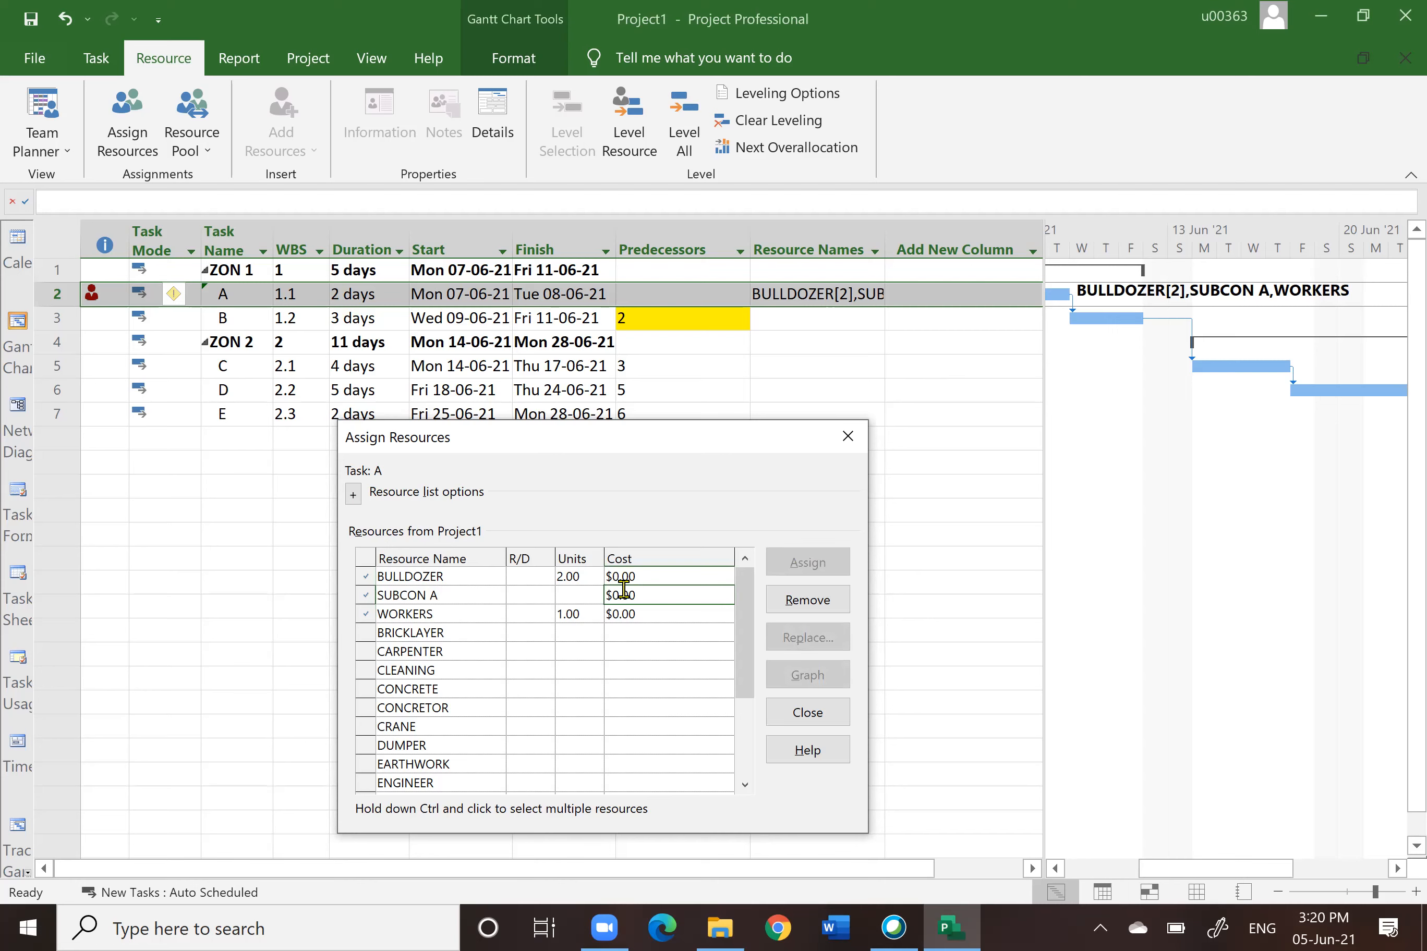
type("10,000")
key("Return")
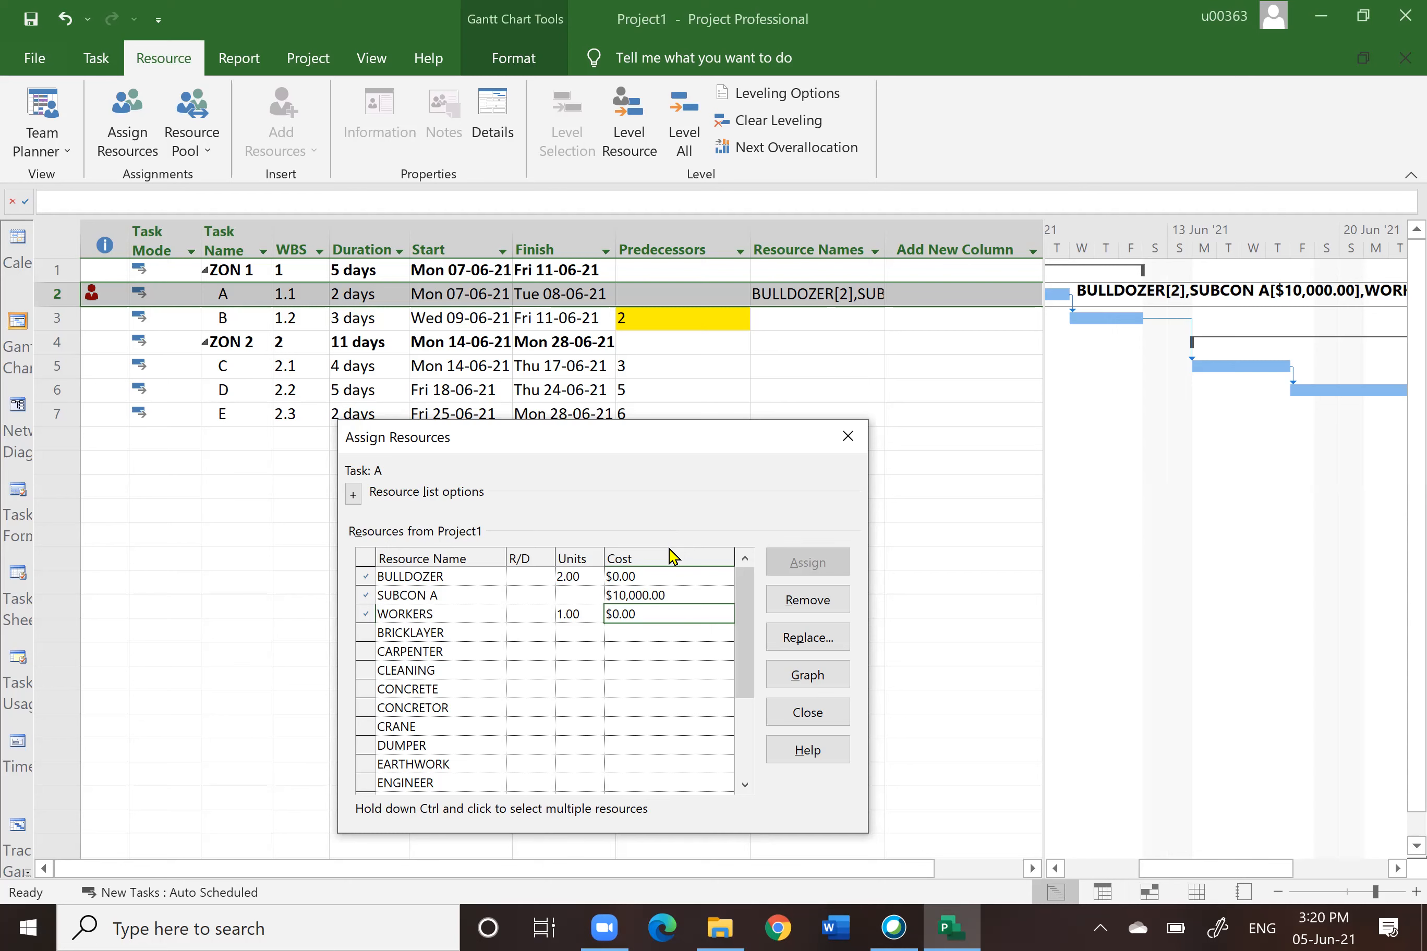
left_click(675, 594)
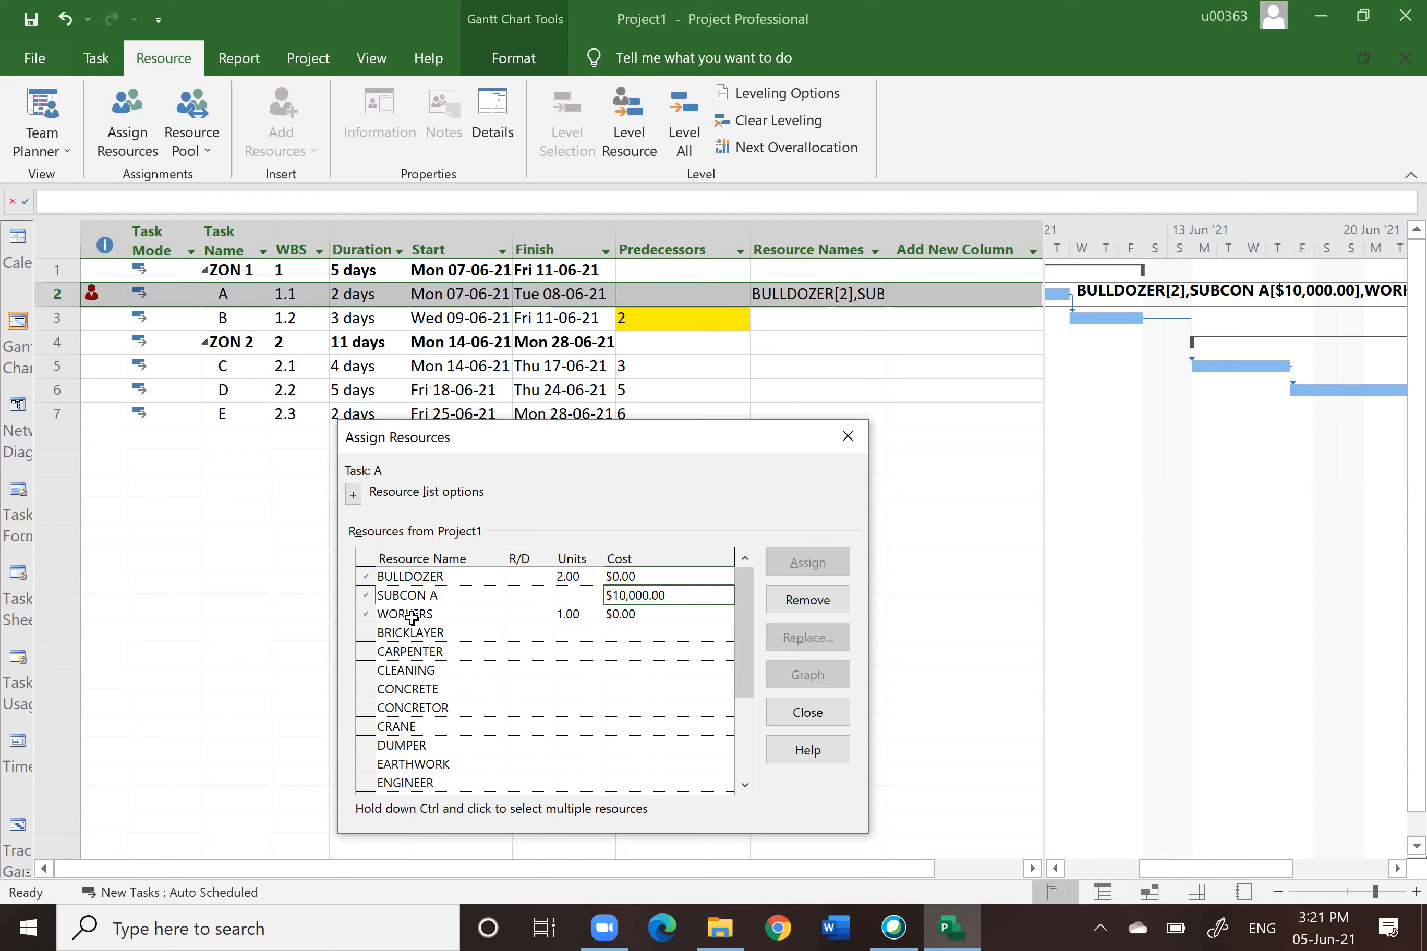
left_click(565, 612)
type("3")
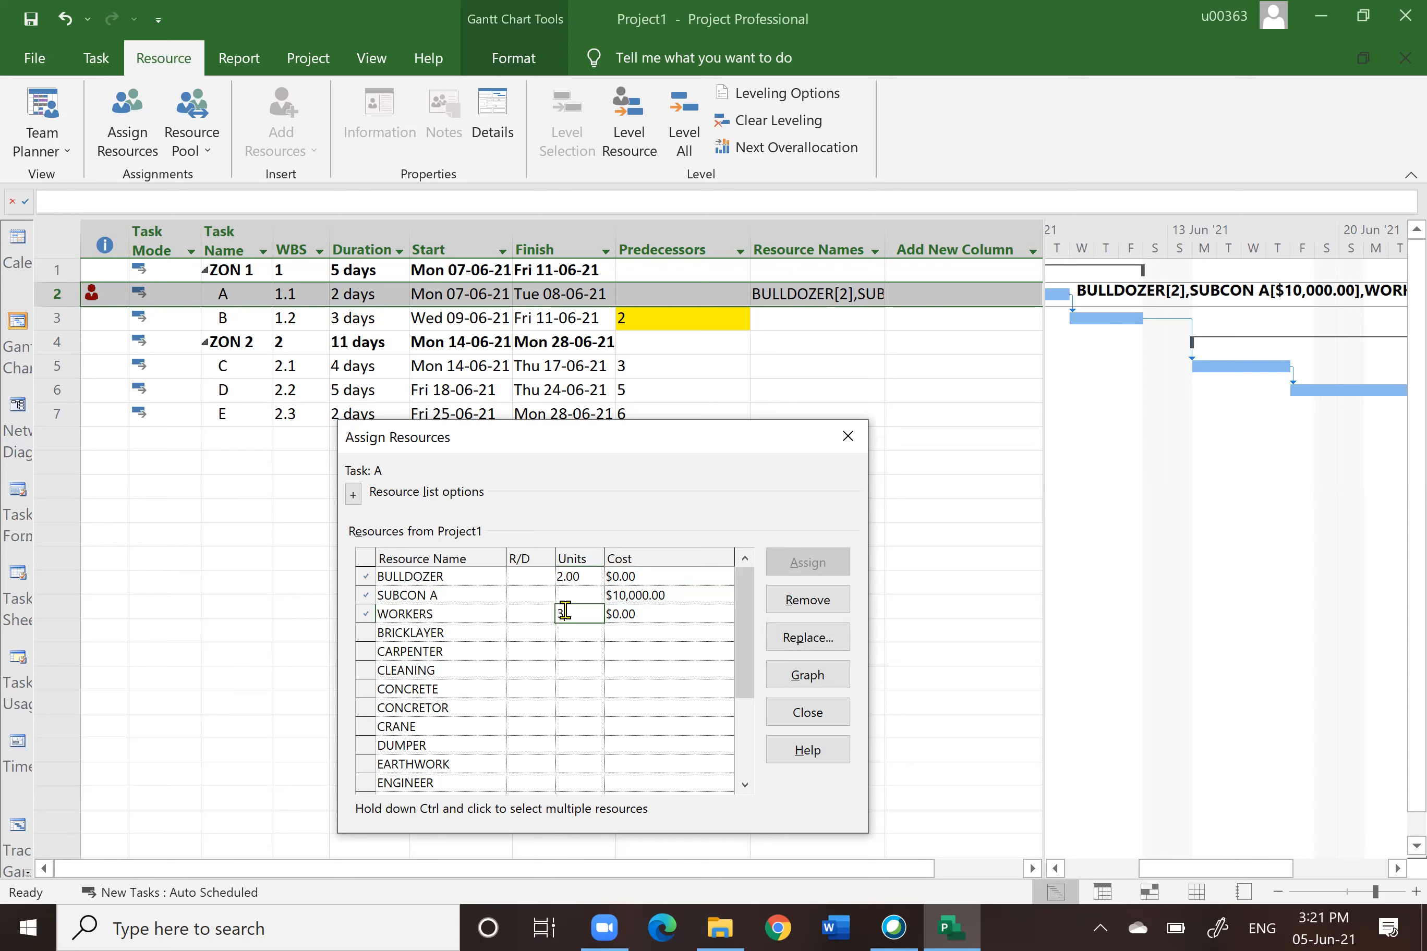
key("Return")
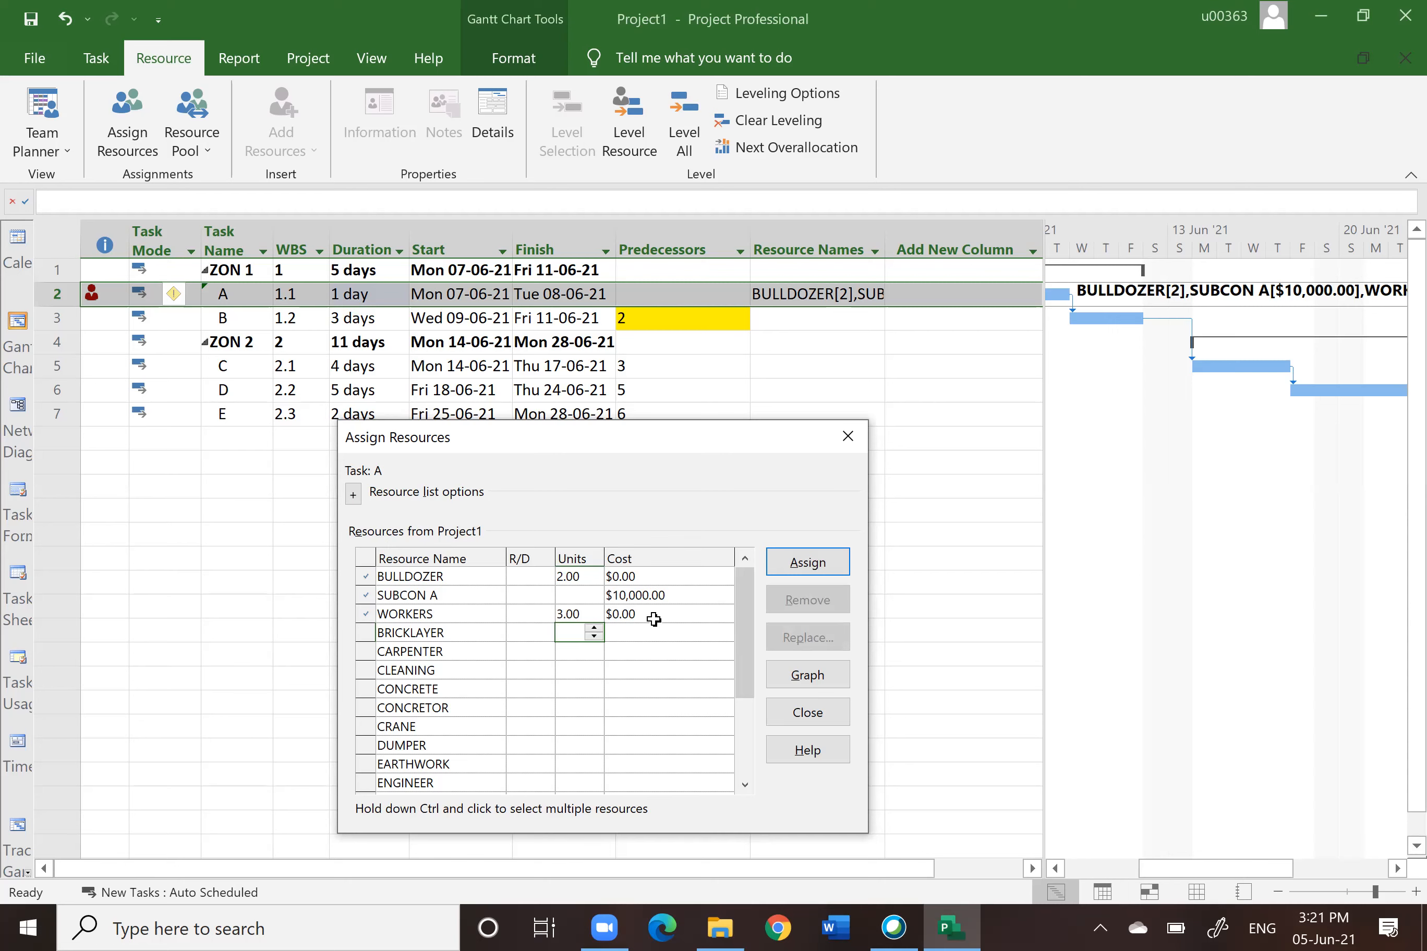
Step: Select task B and assign EARTHWORK and EXCAVATOR to it in the Assign Resources dialog
left_click(58, 318)
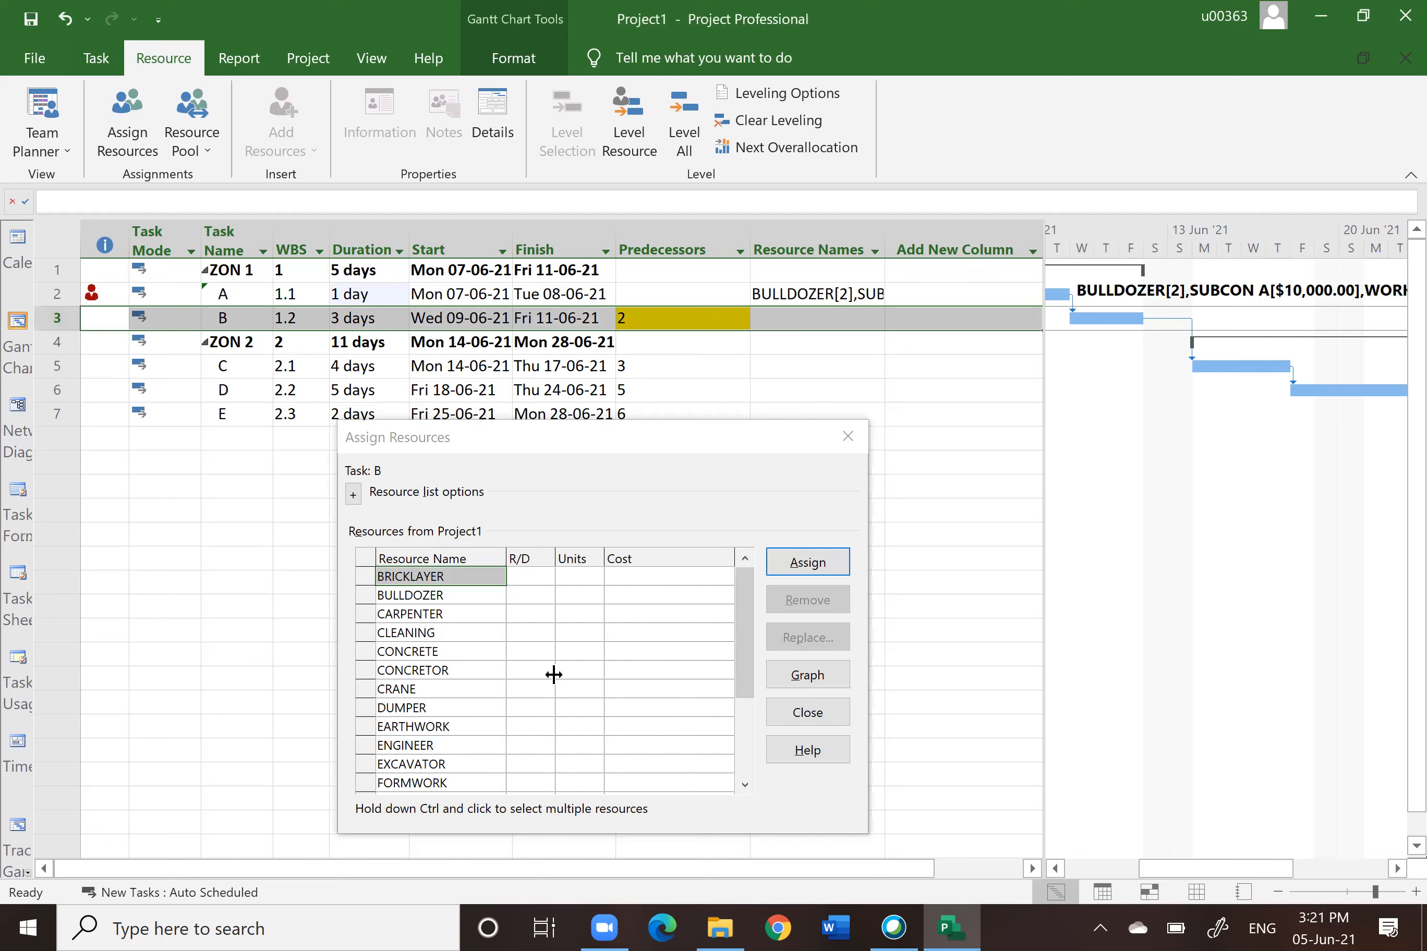
left_click(456, 726)
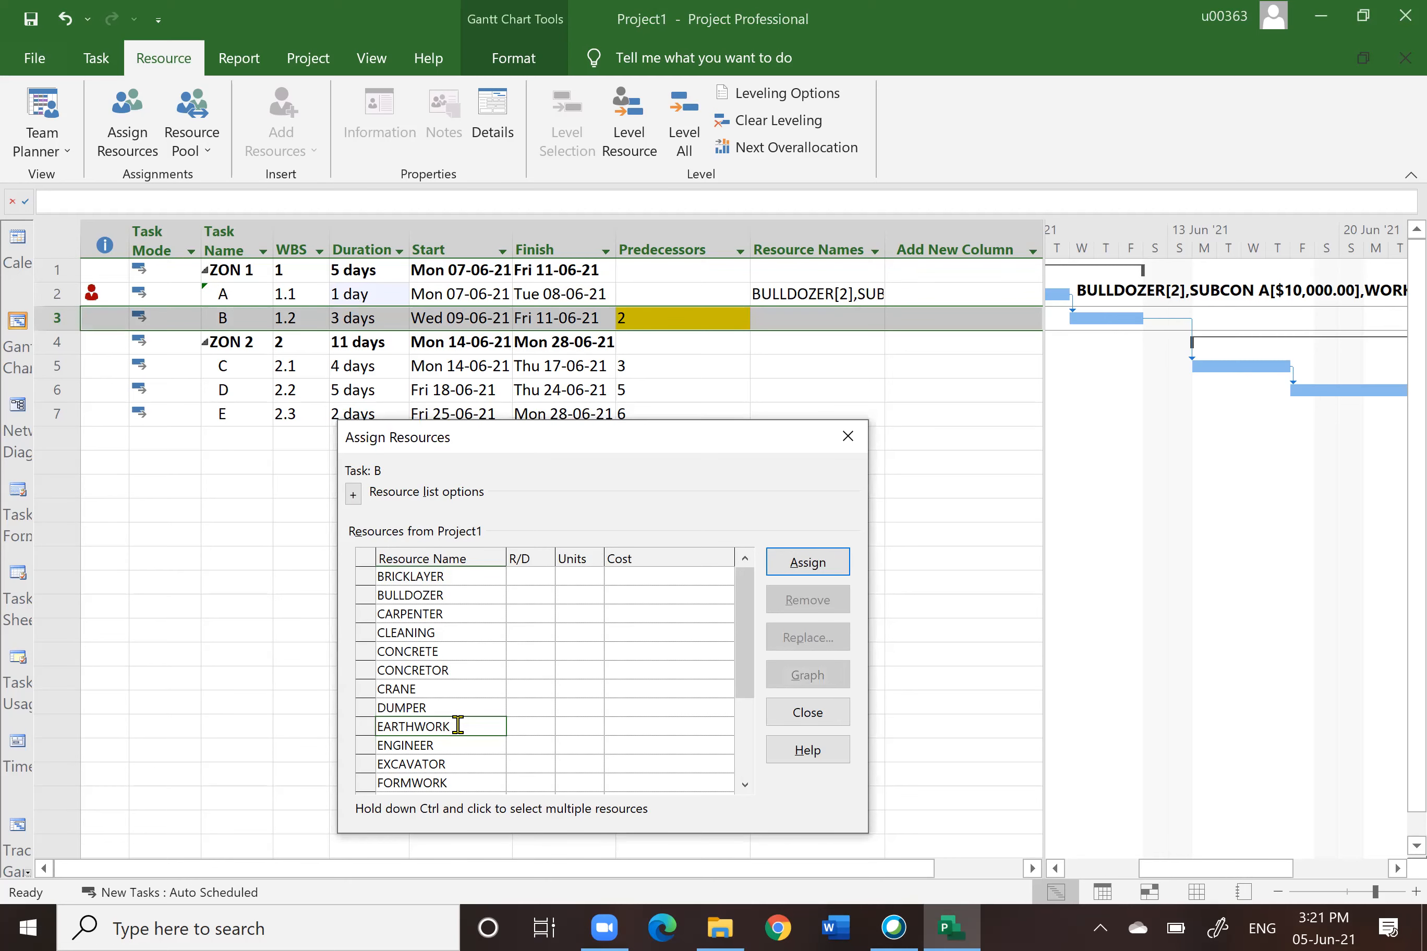
left_click(443, 765, "ctrl")
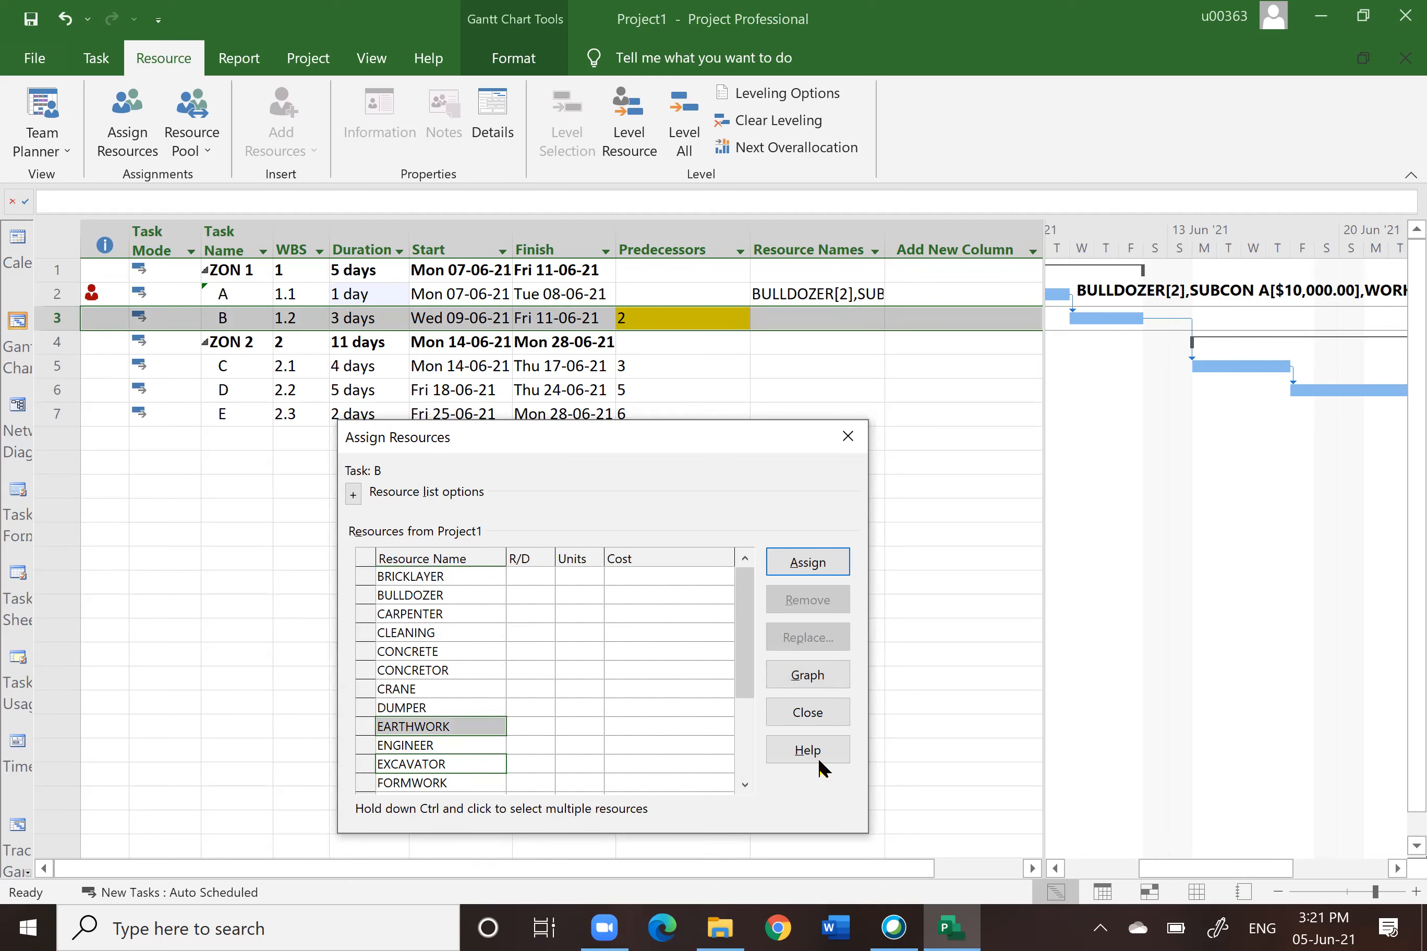
left_click(806, 563)
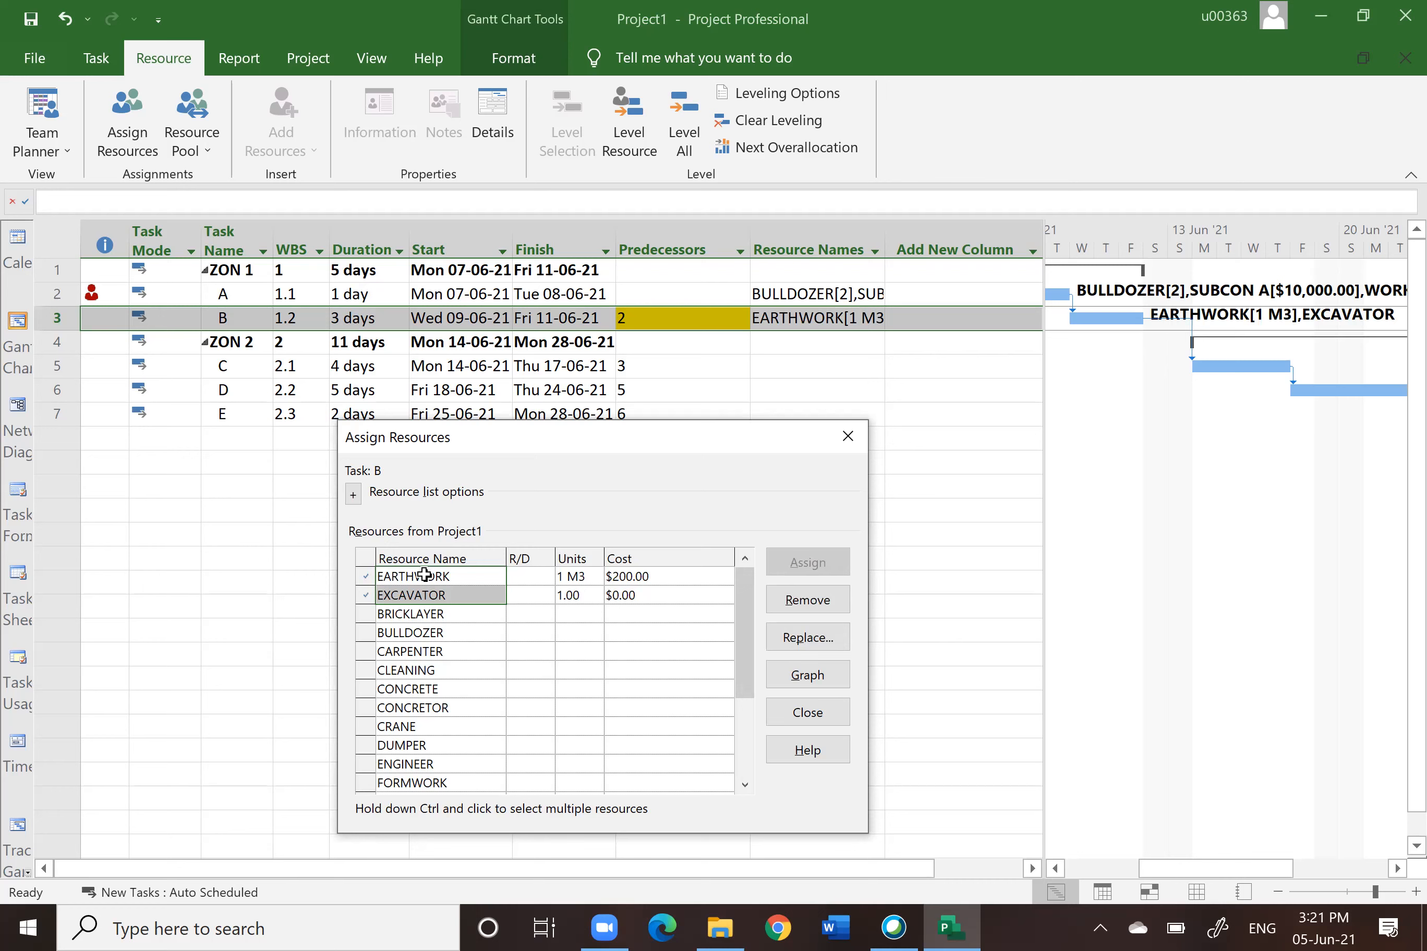
Step: Set EXCAVATOR's units on task B to 2 and EARTHWORK's to 1000, then close the dialog
left_click(561, 594)
type("2")
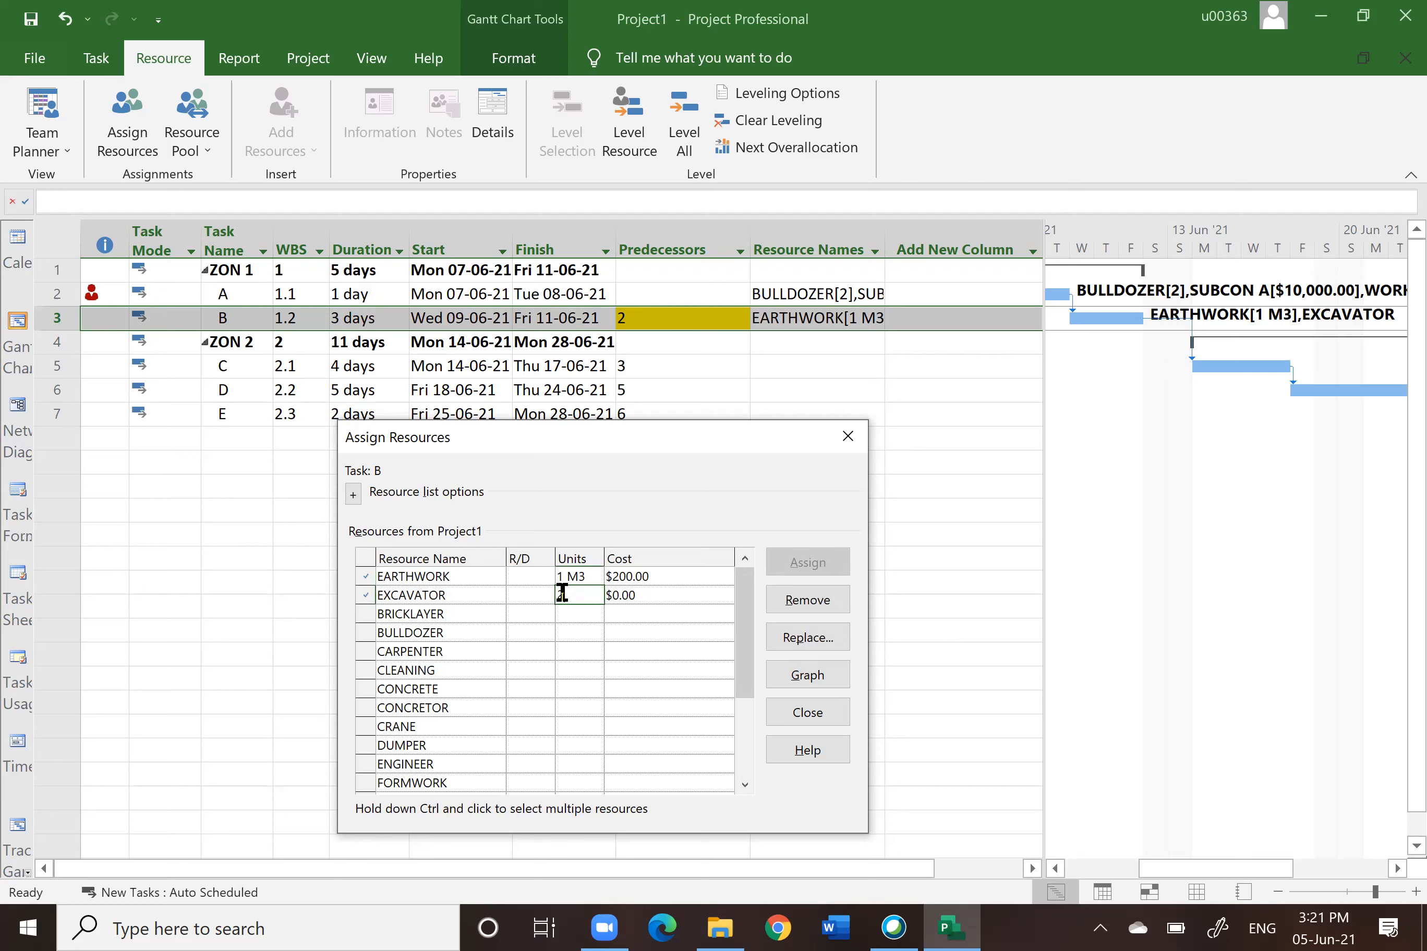
key("Return")
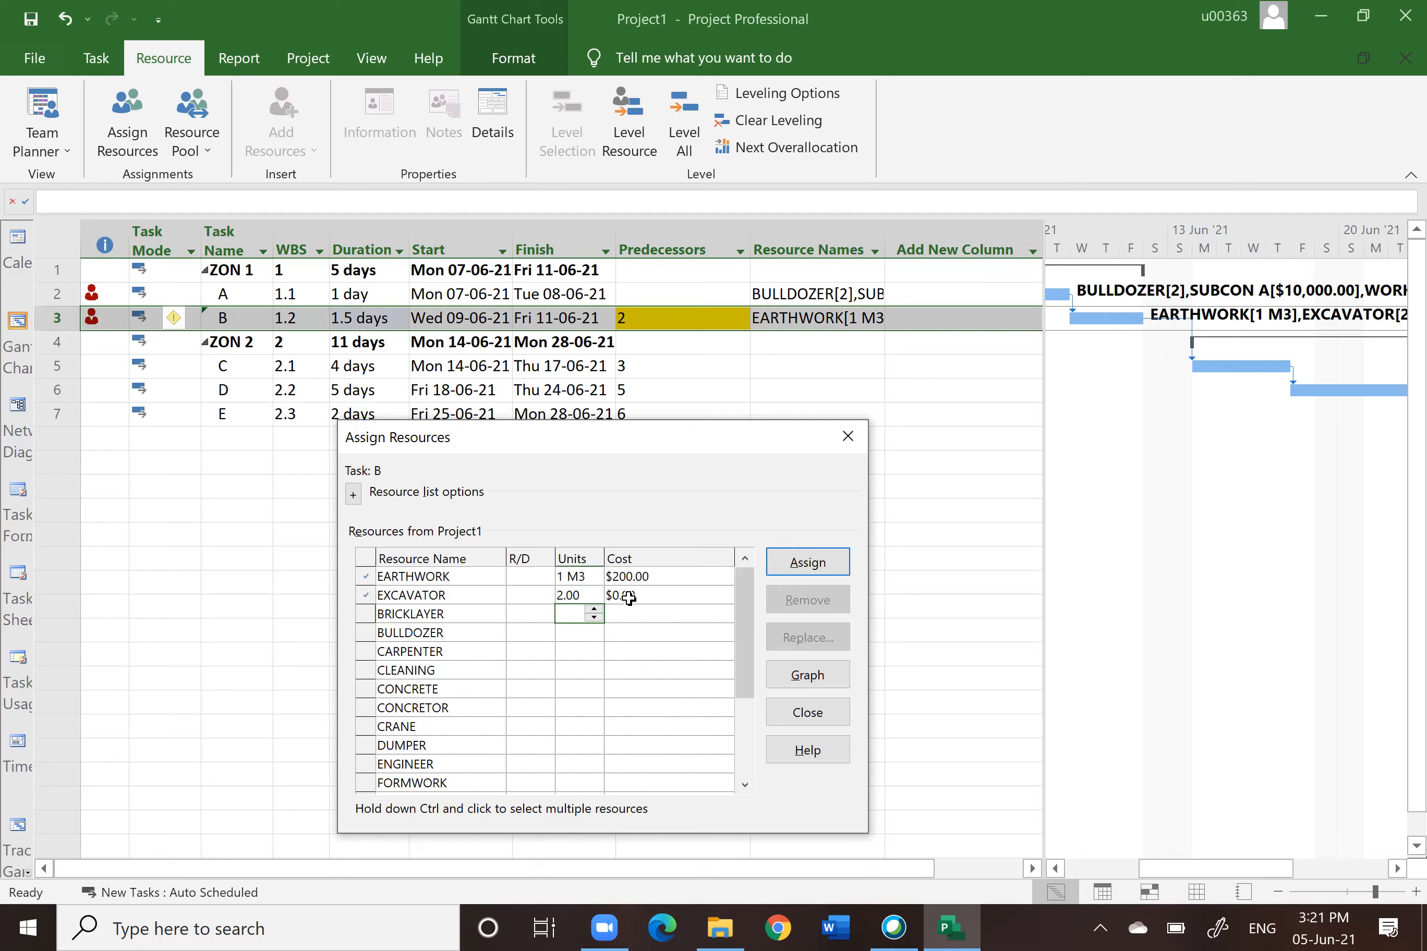
left_click(571, 574)
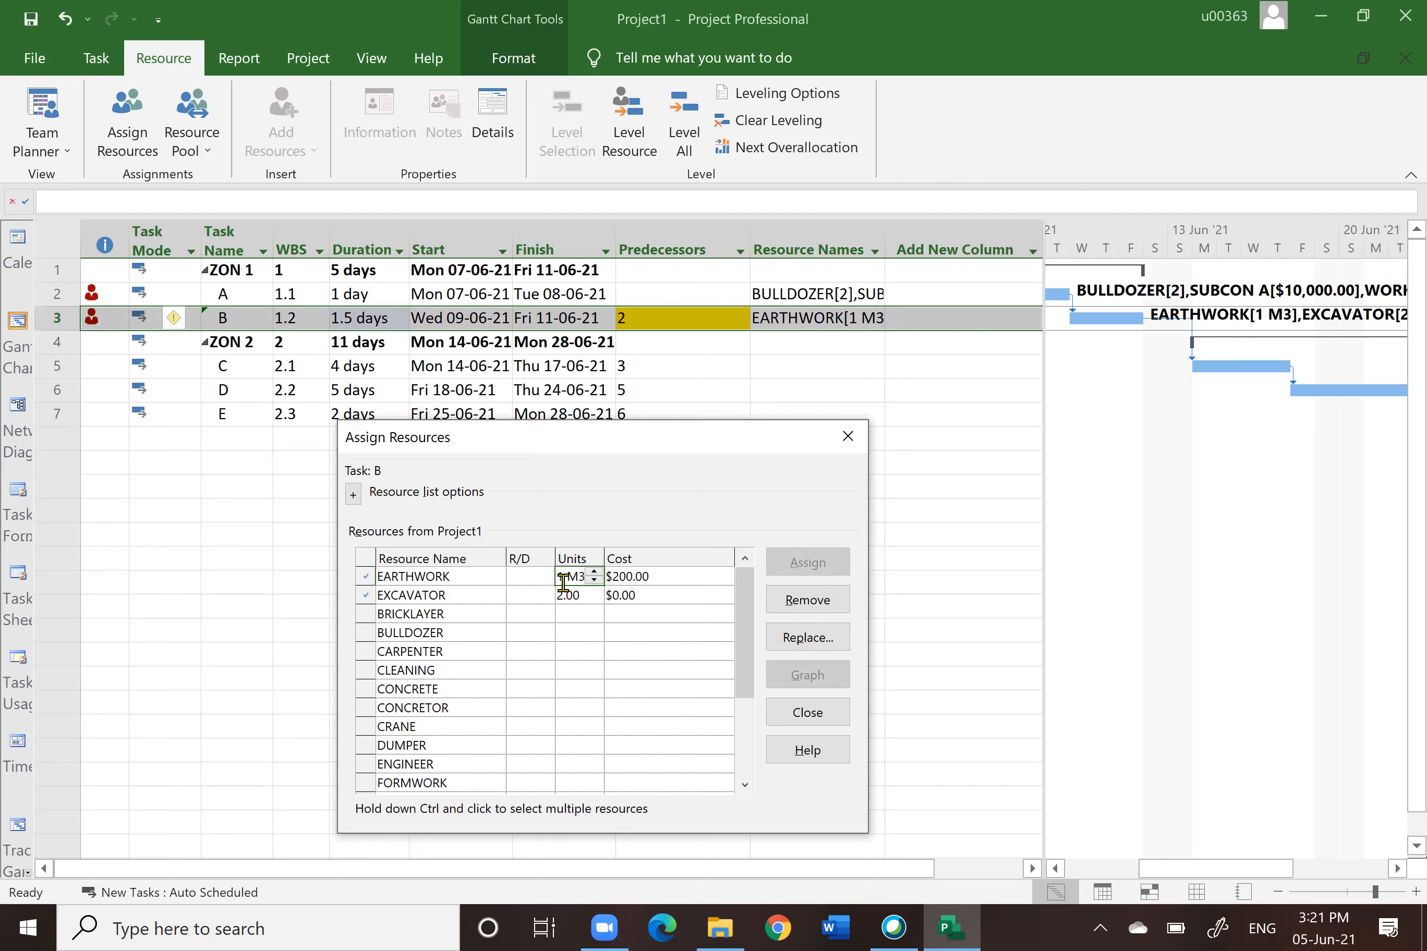
type("000")
key("Return")
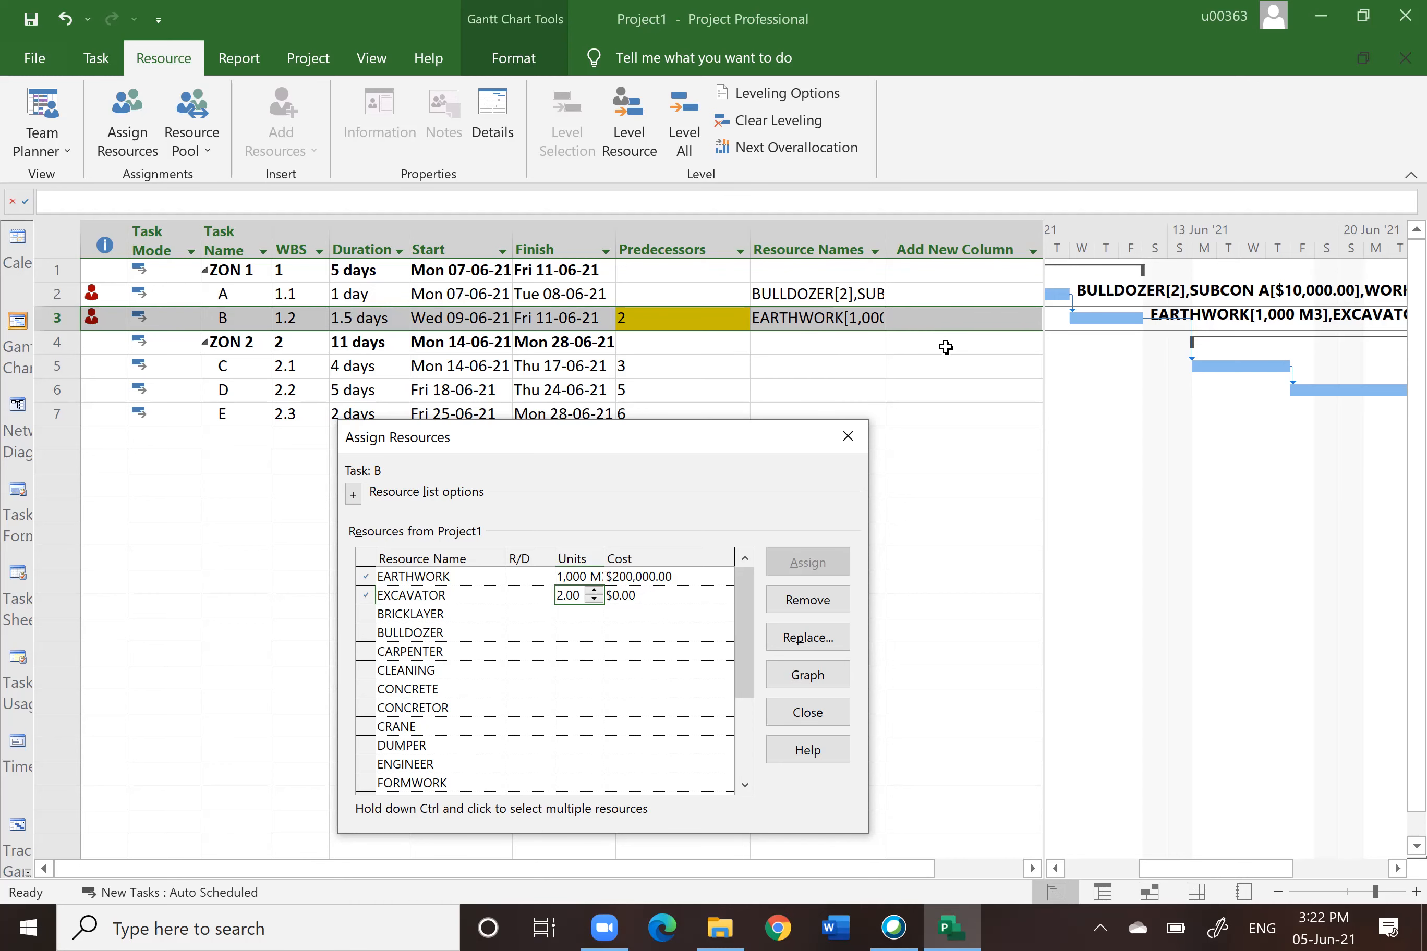
left_click(817, 714)
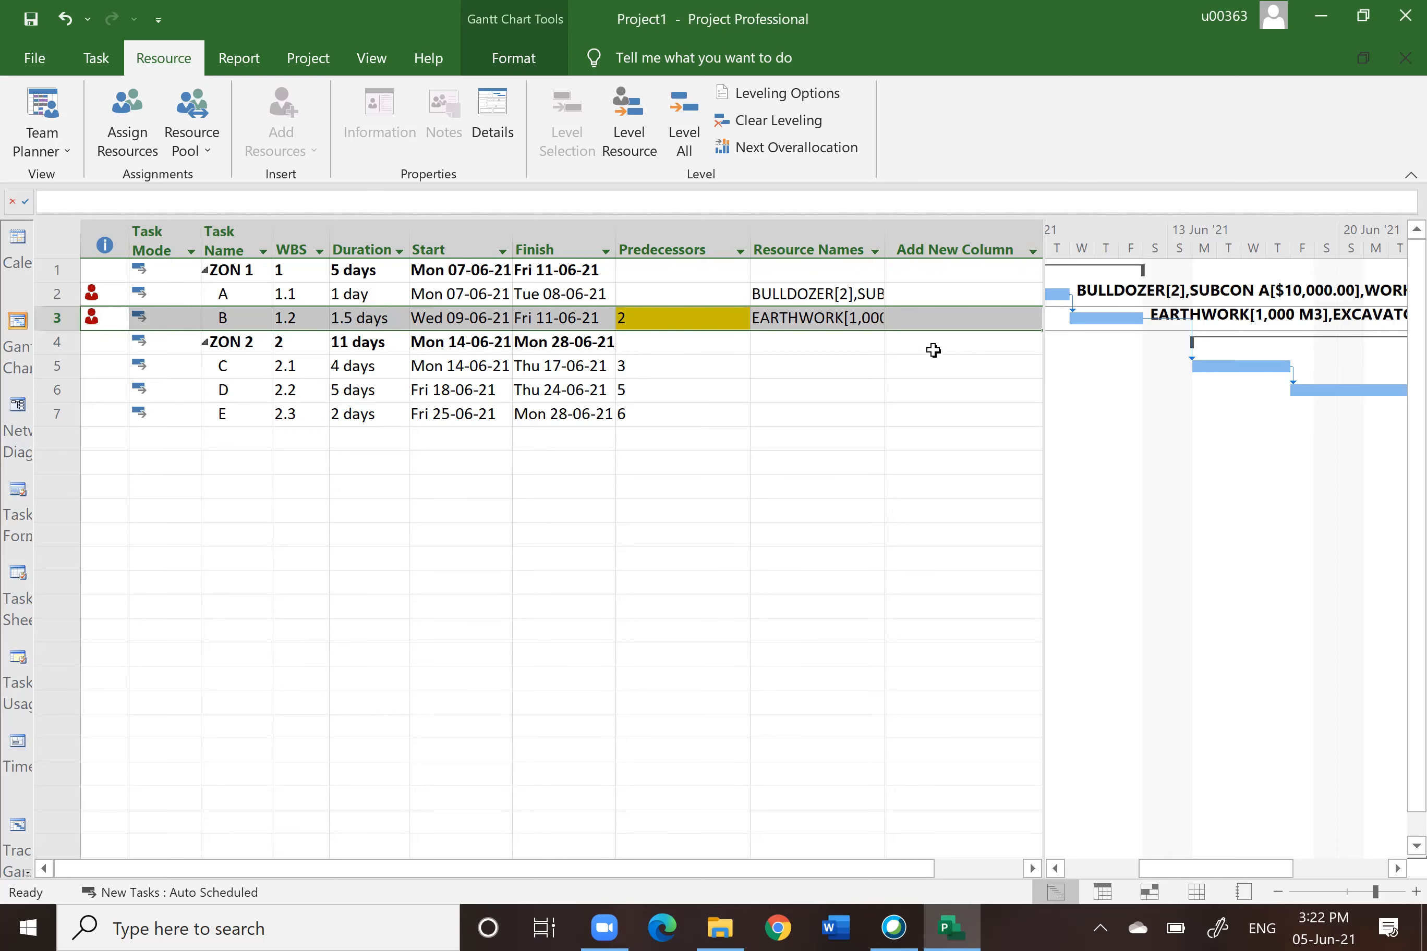
Step: Check EARTHWORK's standard rate on the Resource Sheet, then return to the Gantt Chart
left_click(1196, 892)
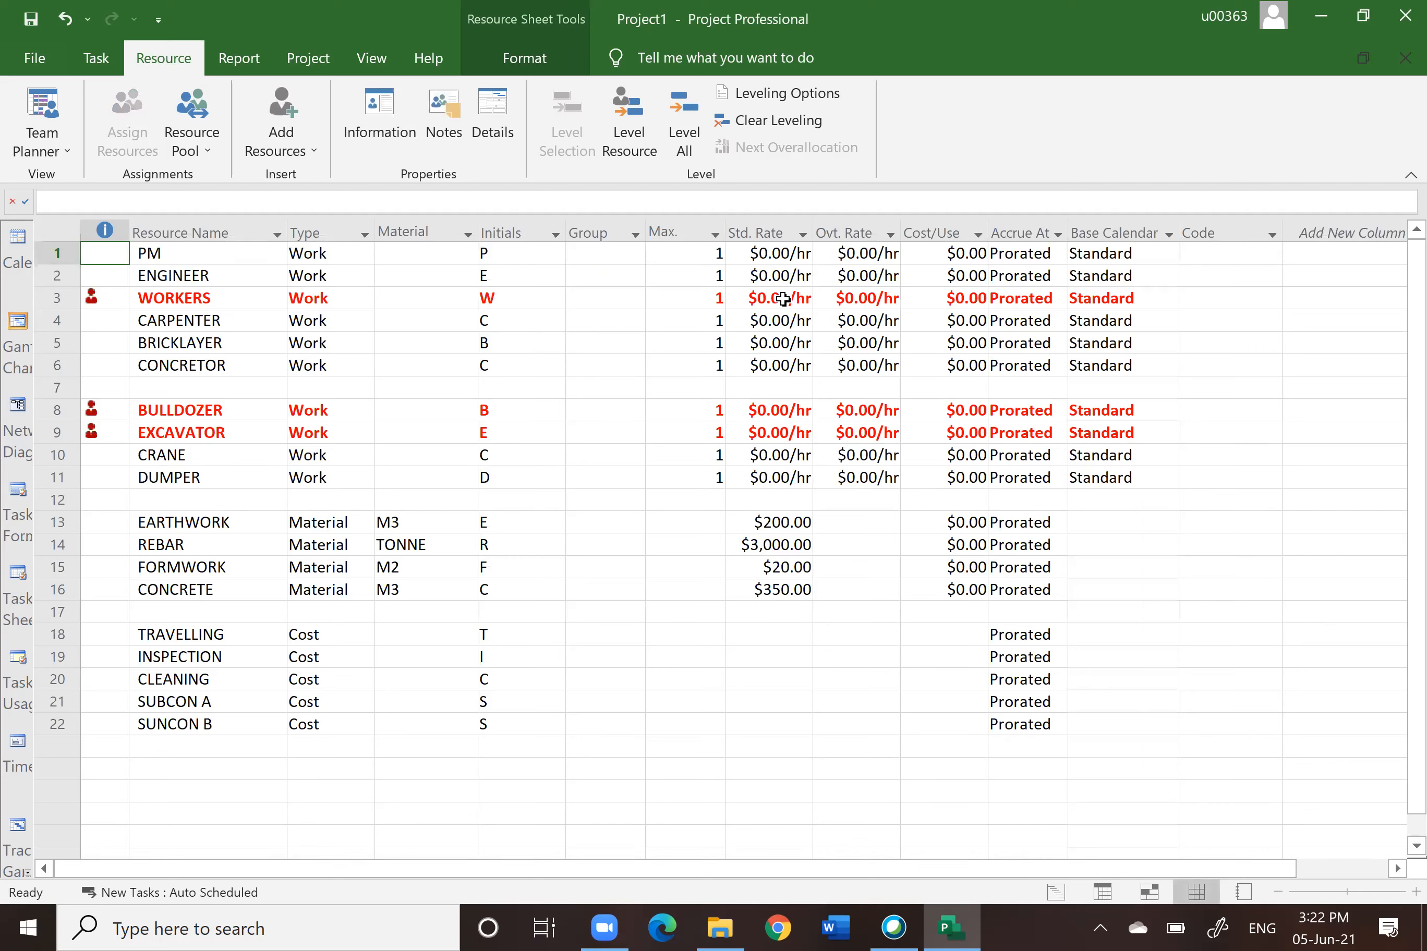
left_click(781, 522)
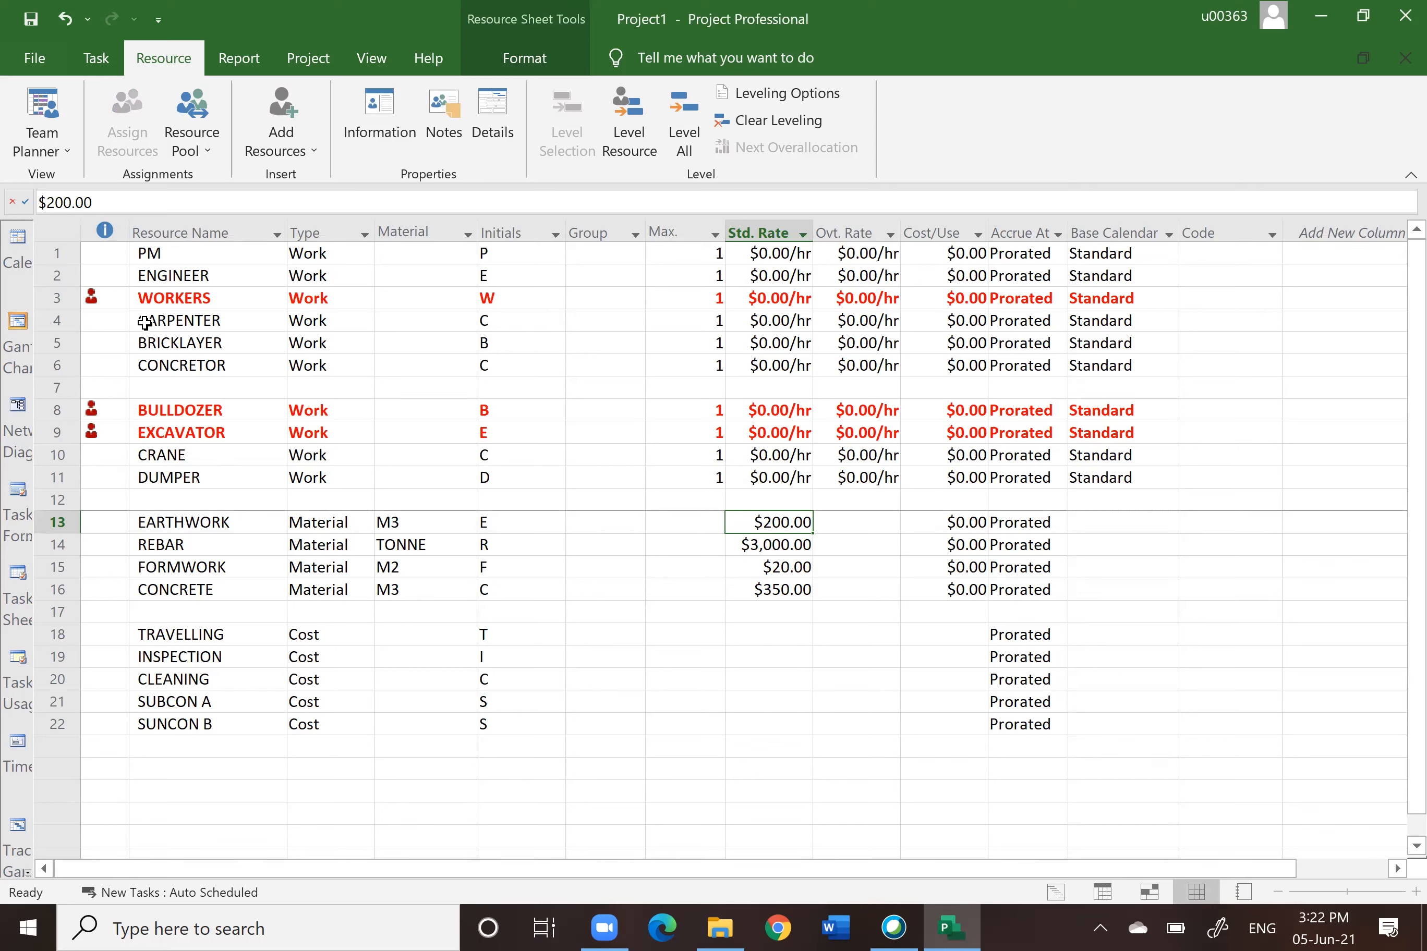
mouse_move(85, 291)
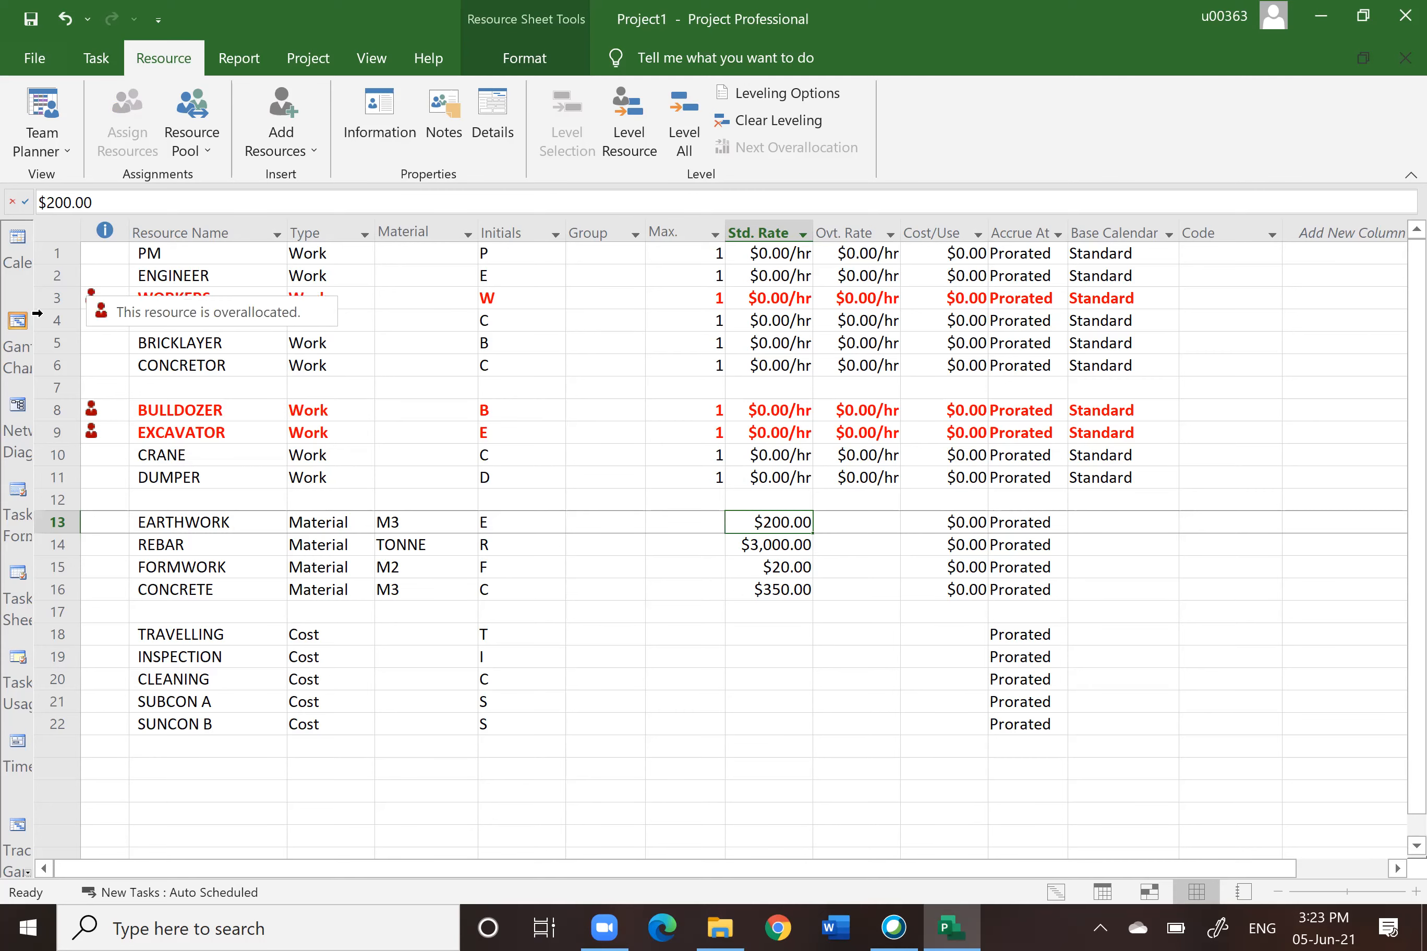
left_click(17, 322)
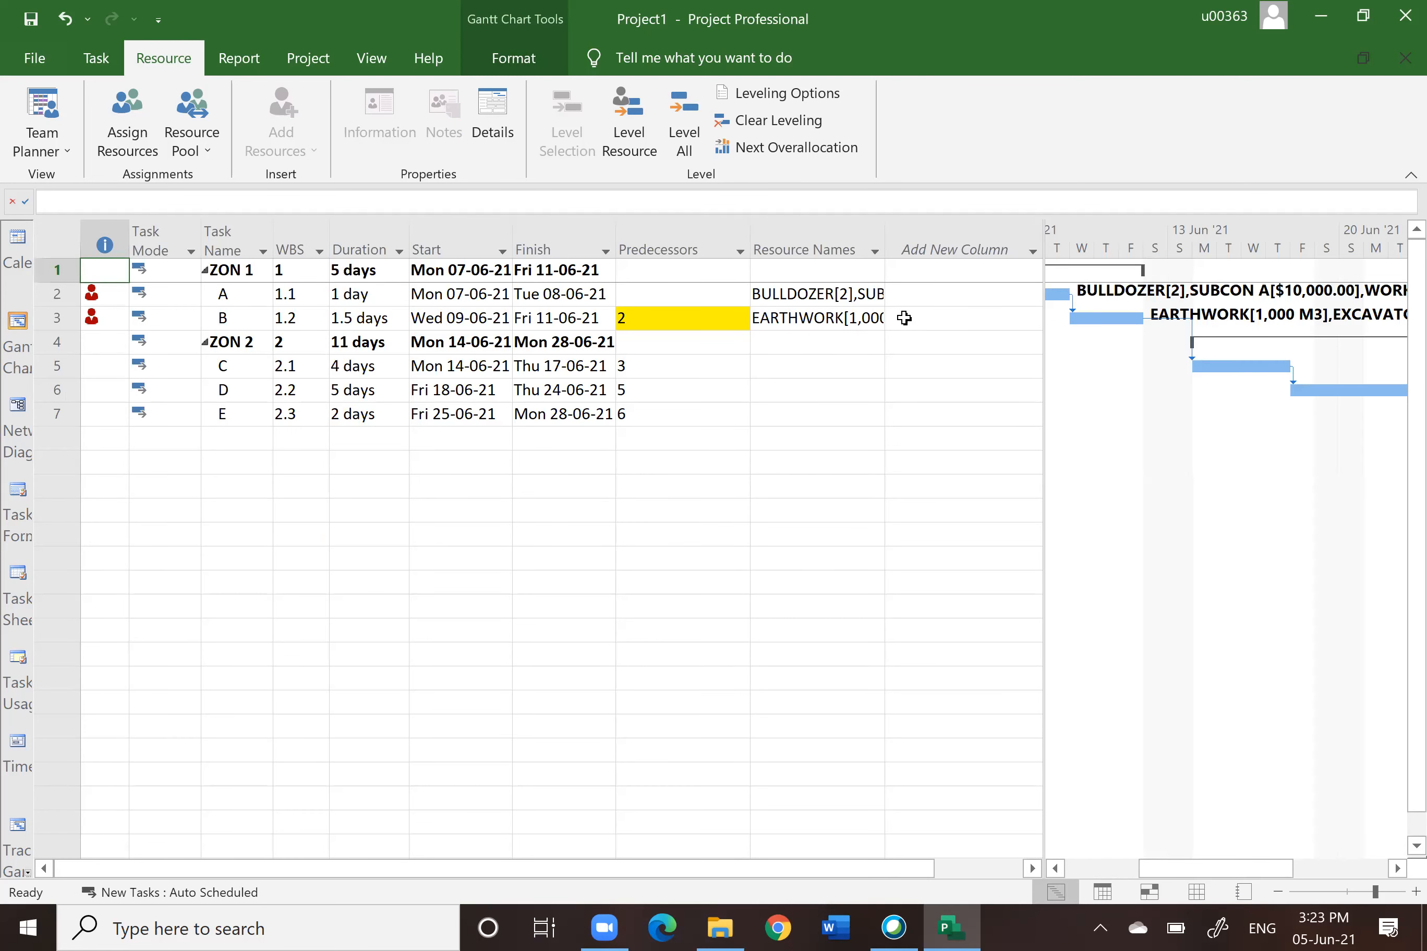
left_click(68, 293)
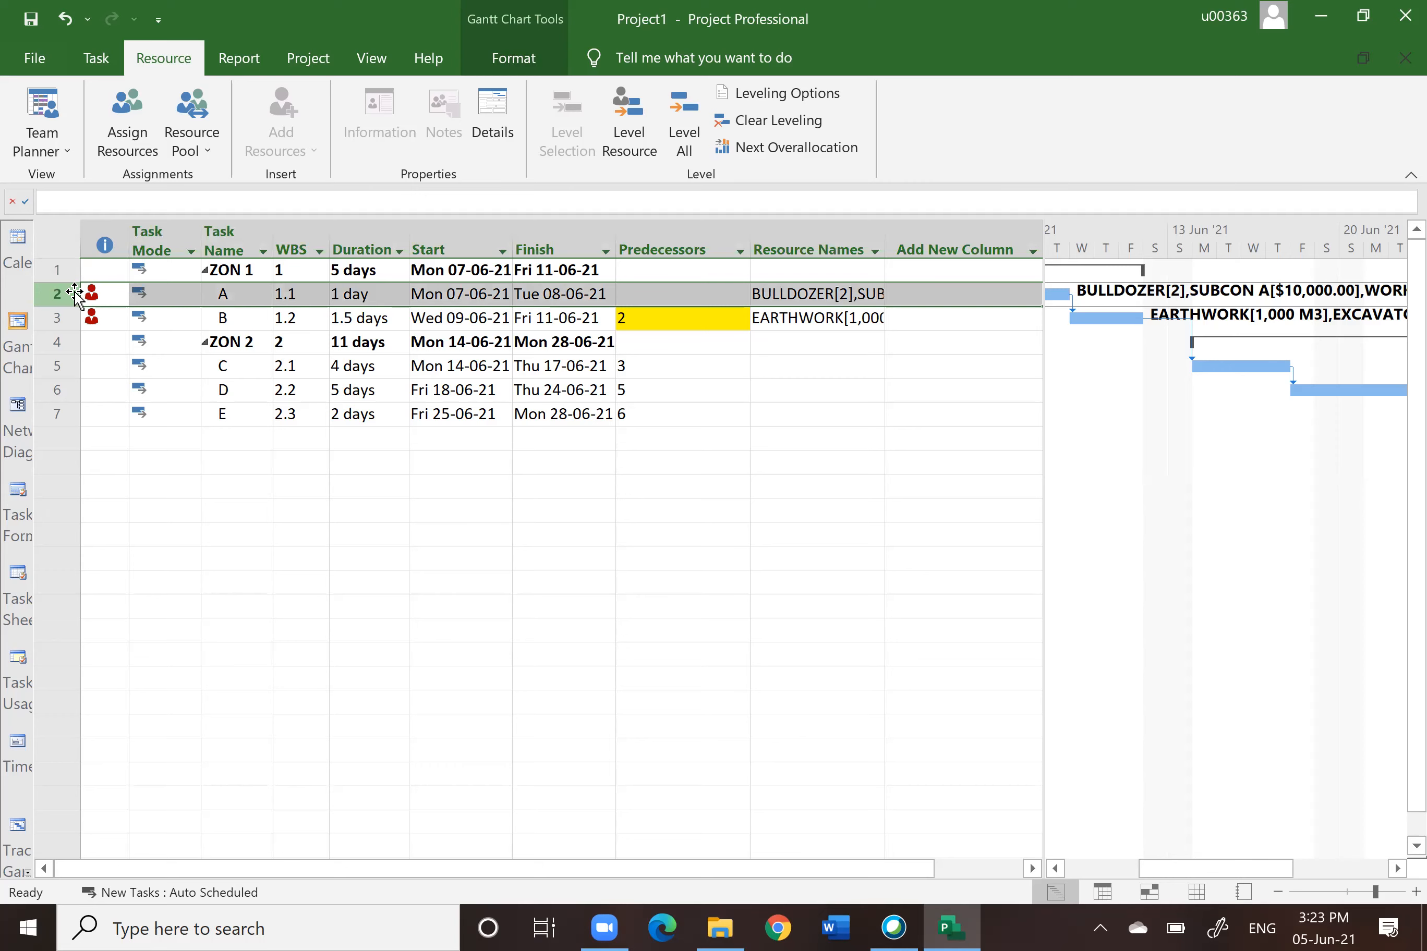
left_click(1397, 868)
left_click(1397, 868)
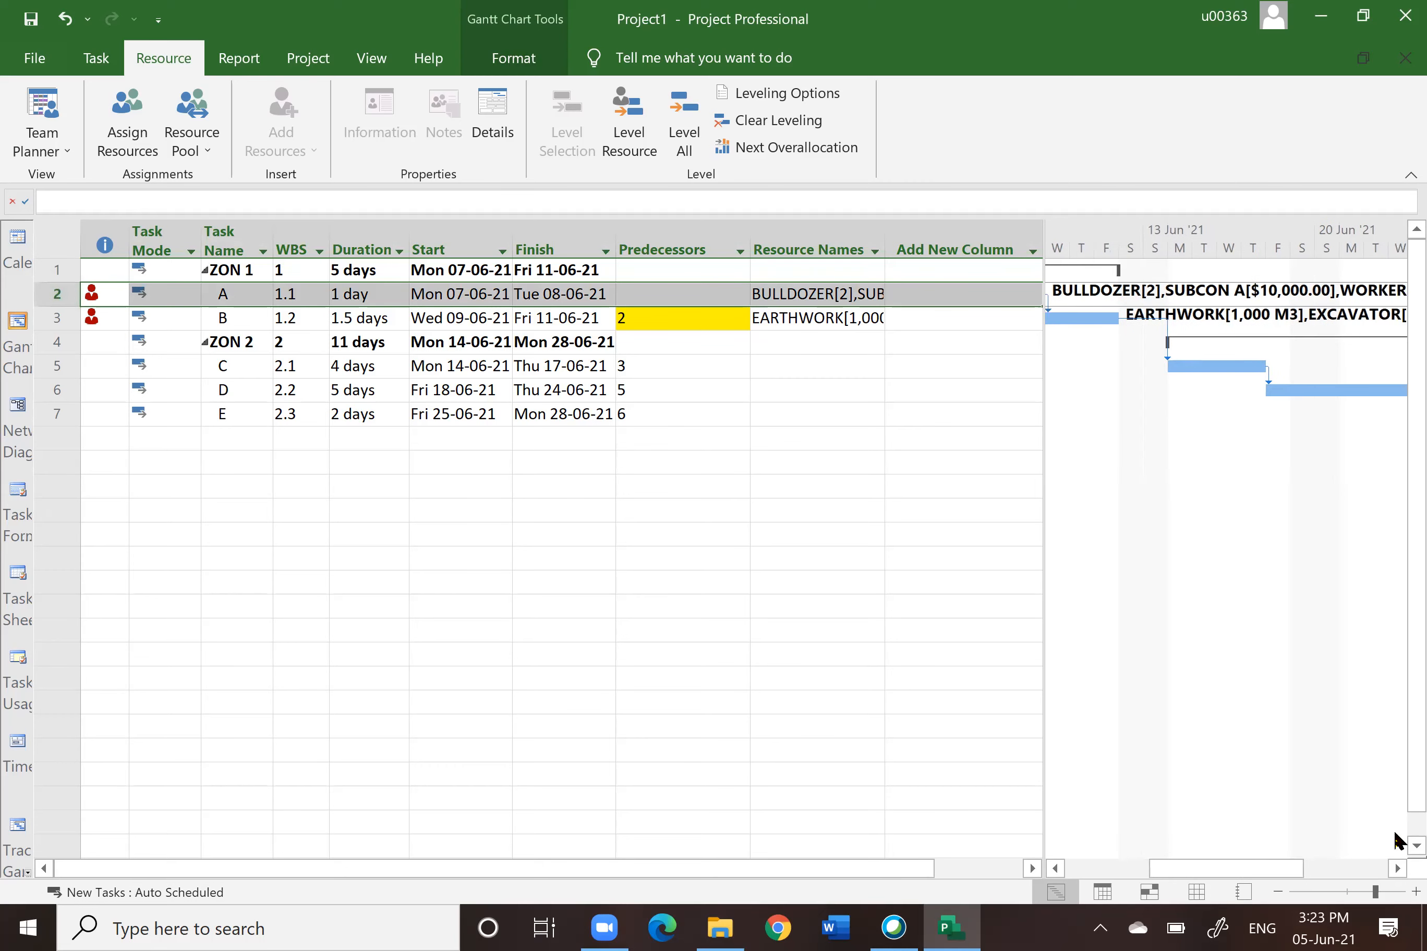
double_click(1398, 869)
left_click(1098, 743)
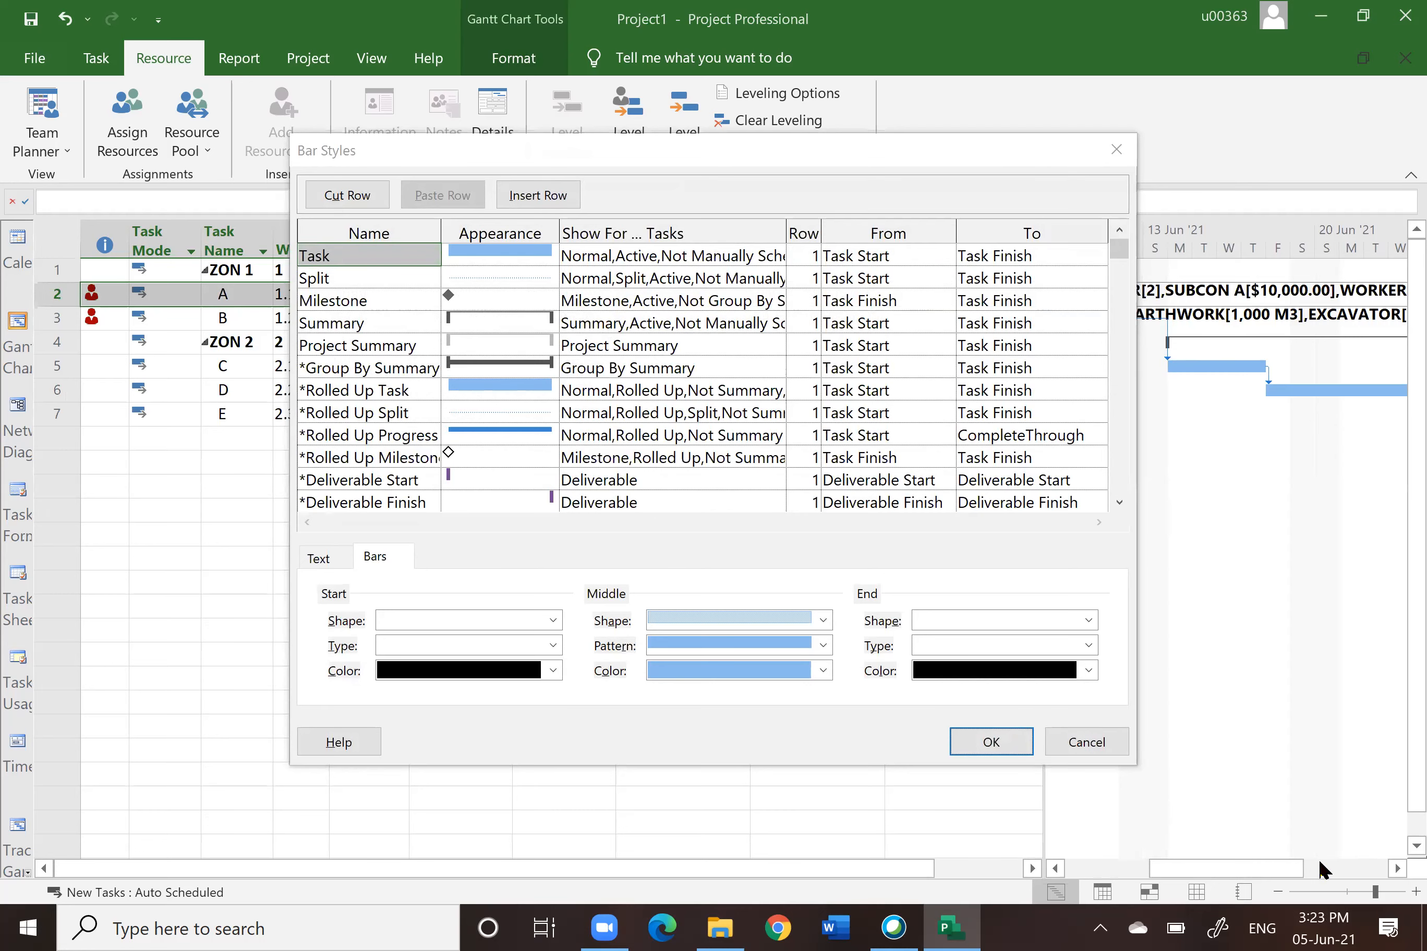
left_click(1397, 867)
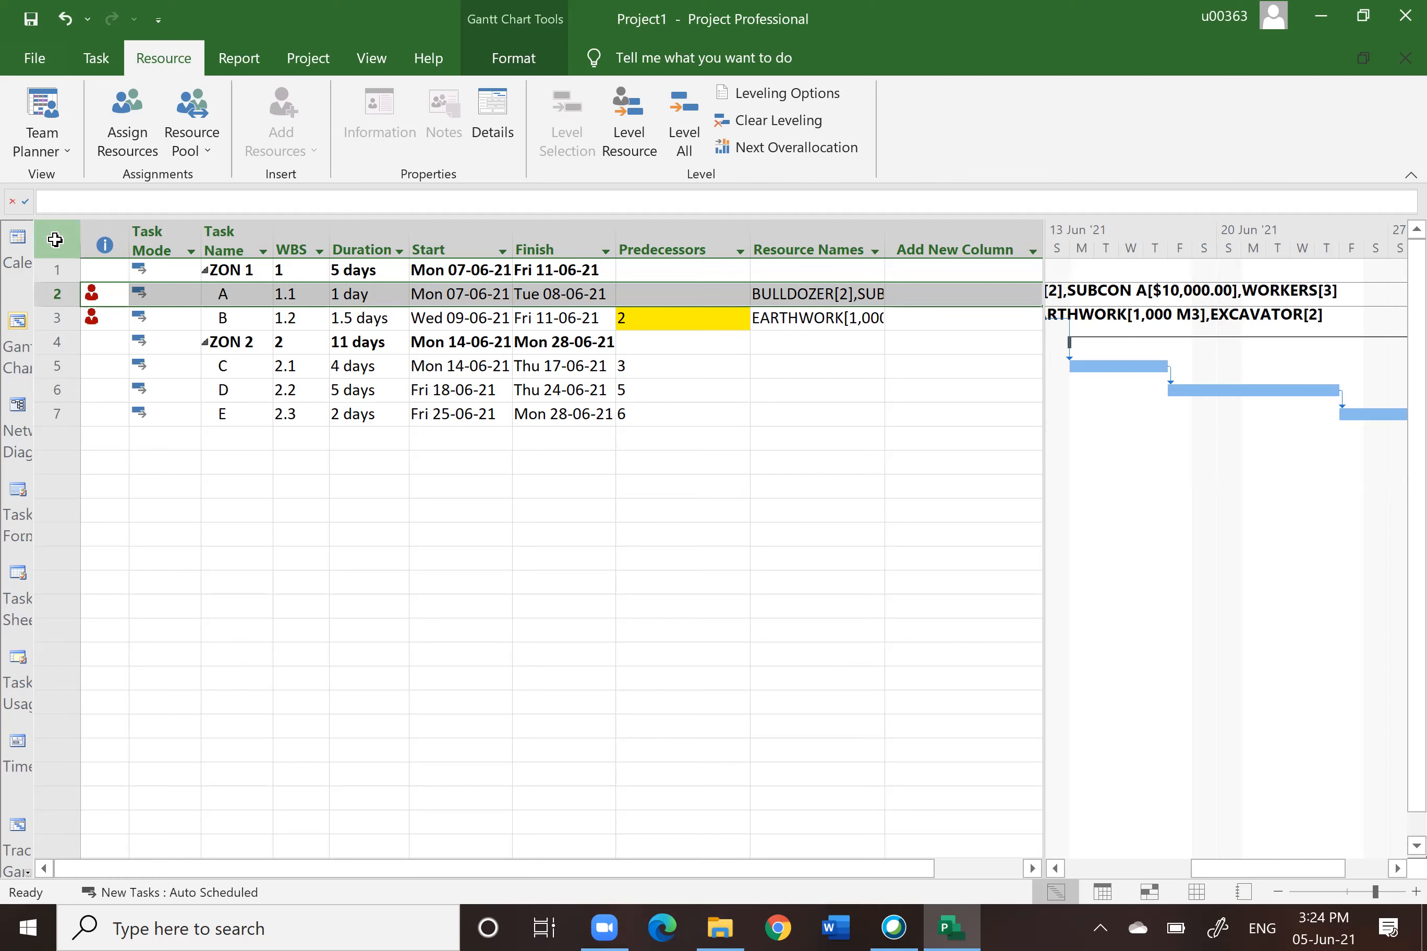
Step: Display the project summary task row in the Gantt Chart table
left_click(51, 272)
left_click(51, 295)
left_click(55, 318)
left_click(58, 341)
left_click(61, 367)
left_click(59, 390)
left_click(58, 415)
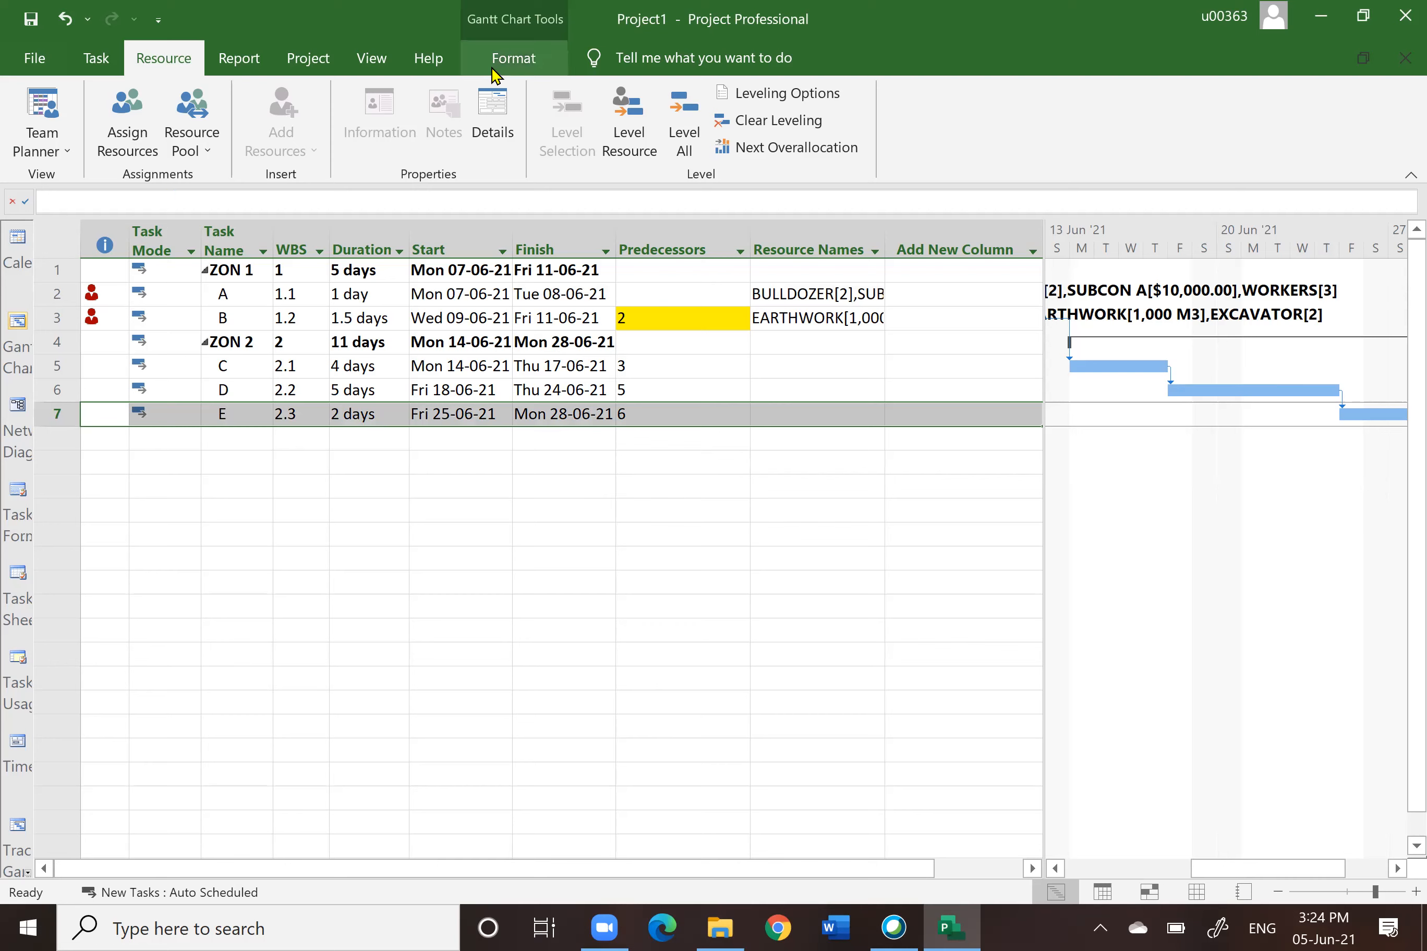
left_click(508, 62)
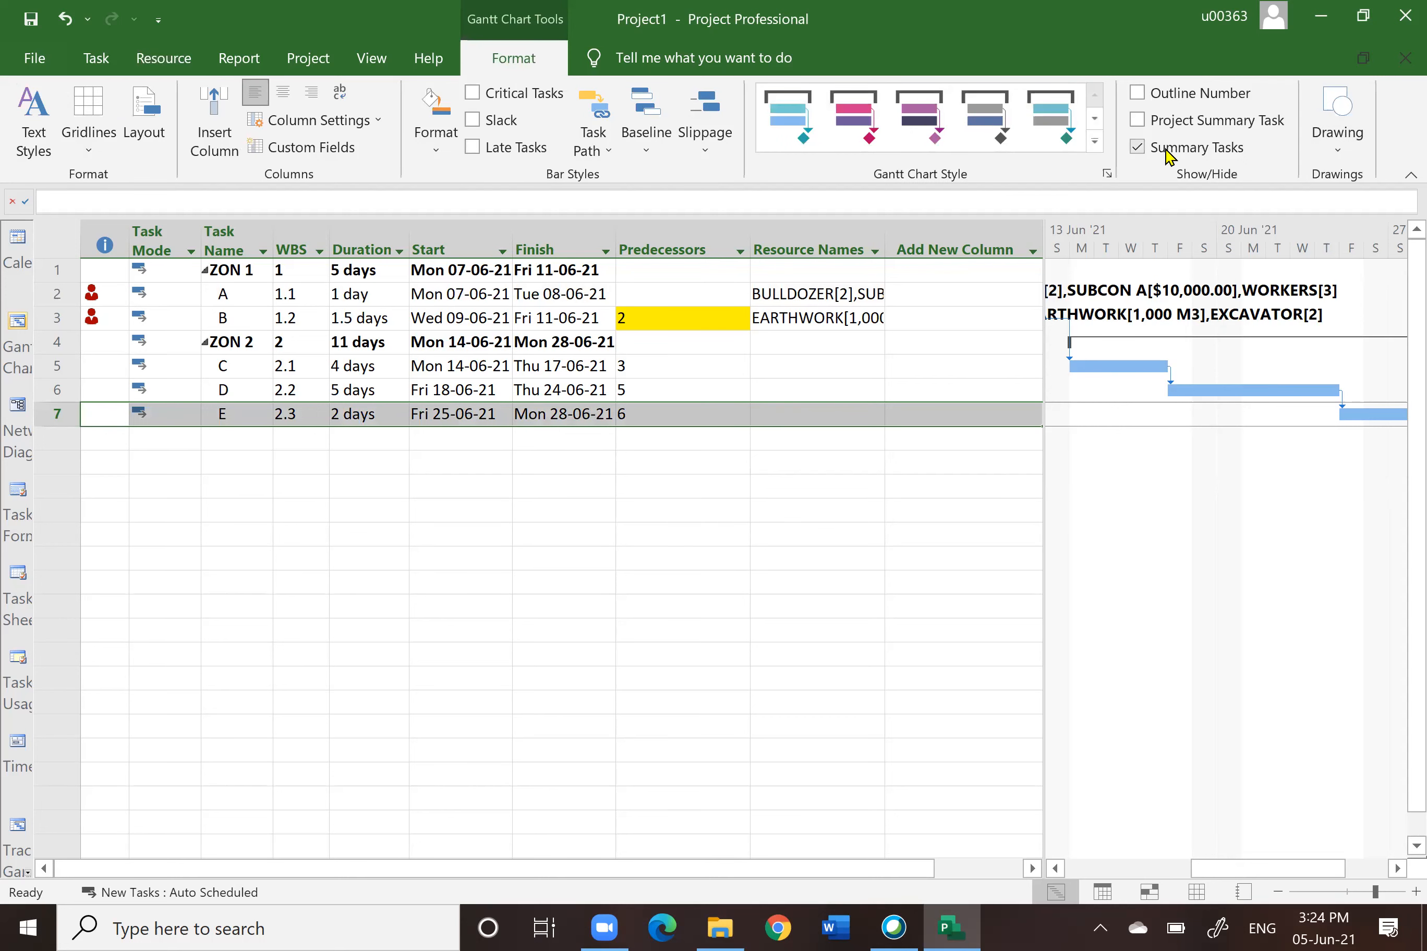
left_click(1141, 121)
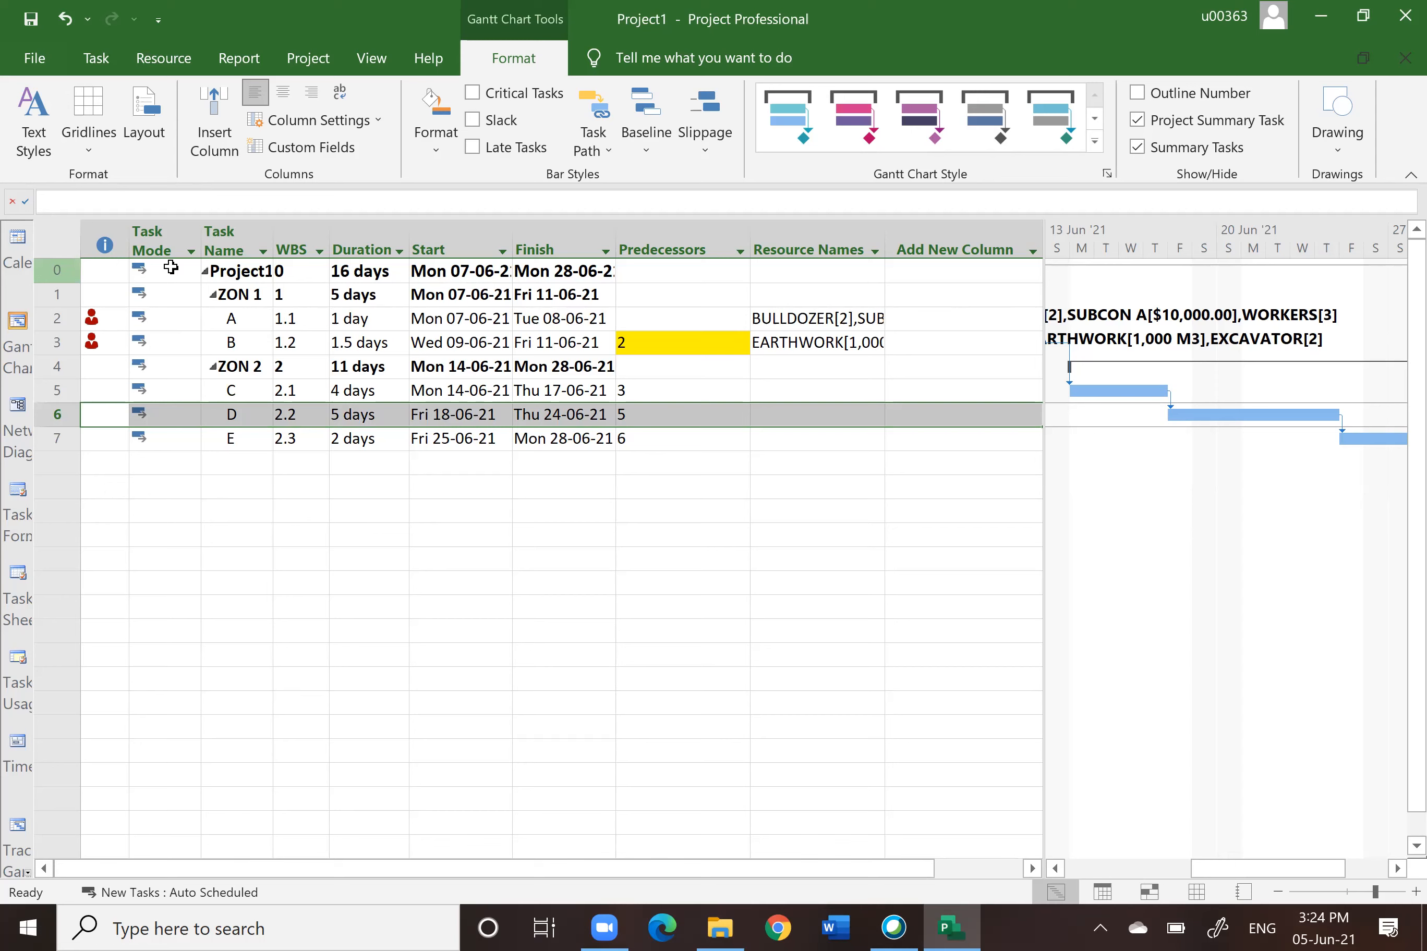
Step: Insert a Cost column before the Start column
left_click(354, 268)
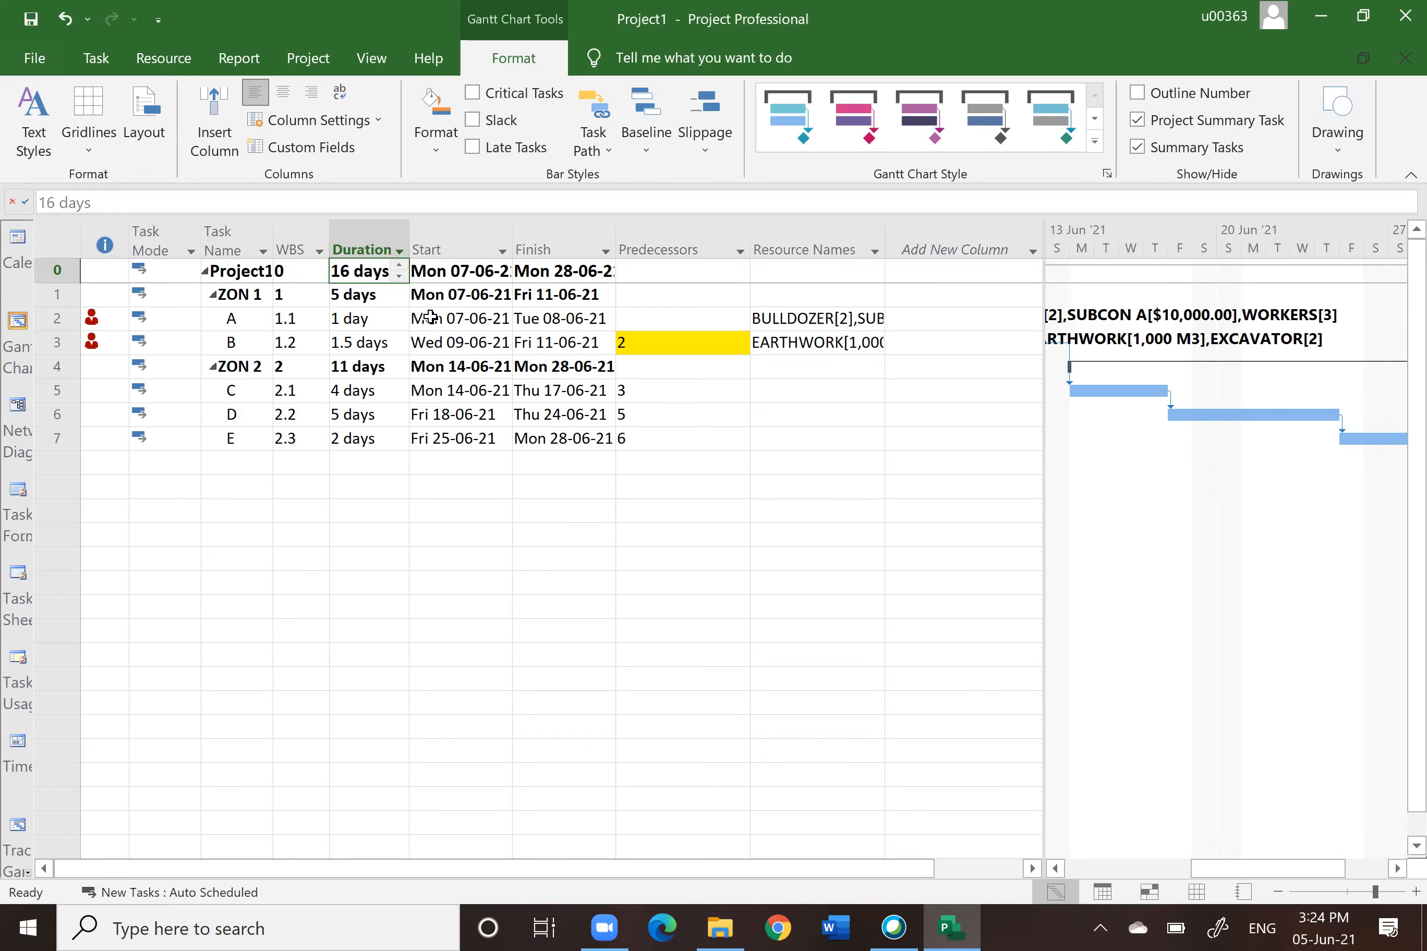
left_click(439, 249)
right_click(440, 251)
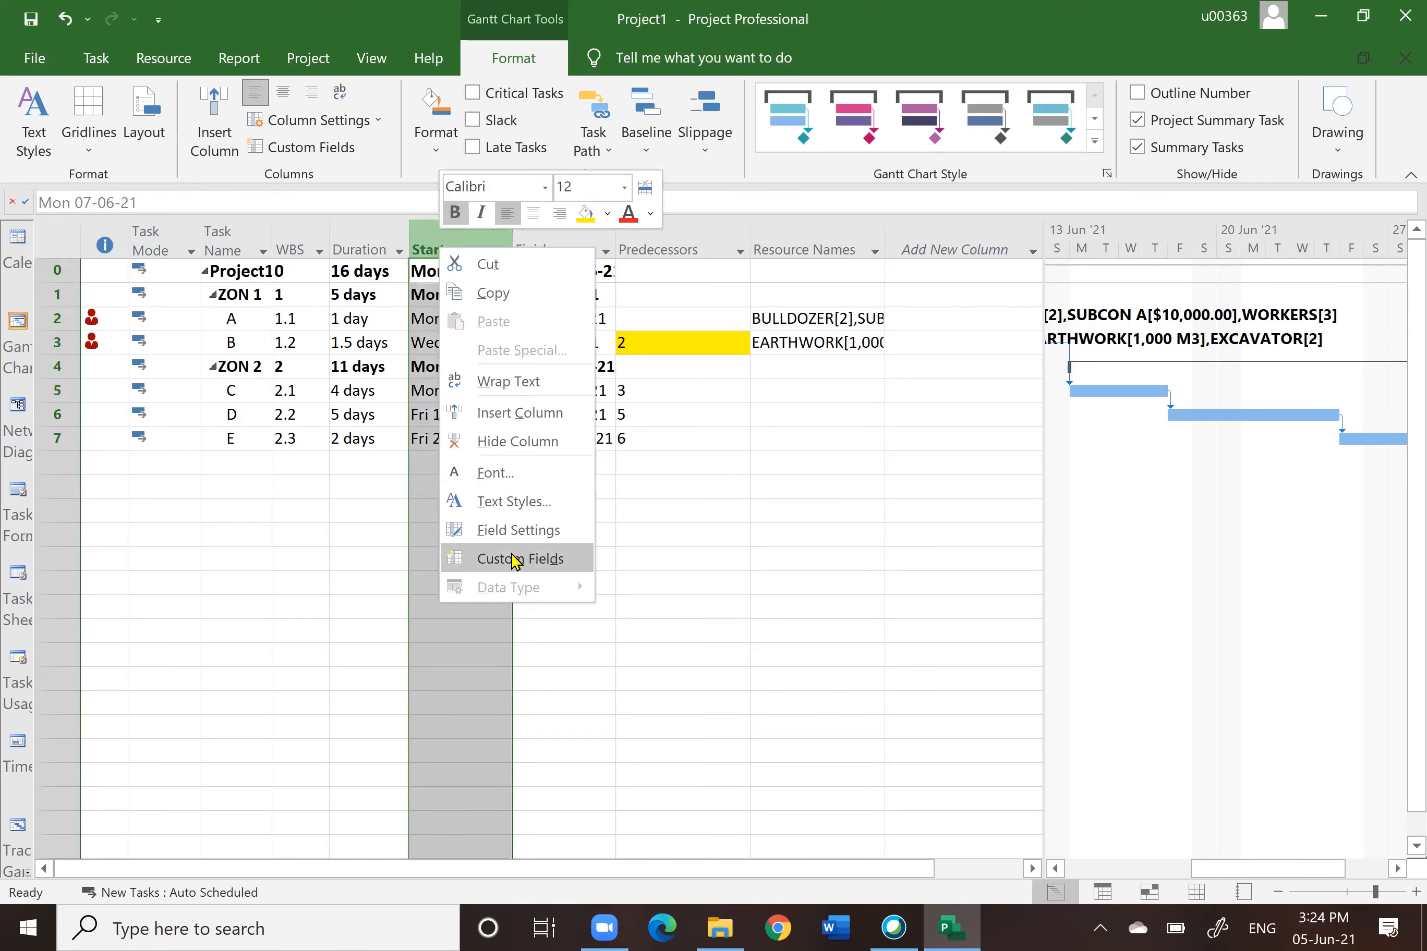
left_click(507, 412)
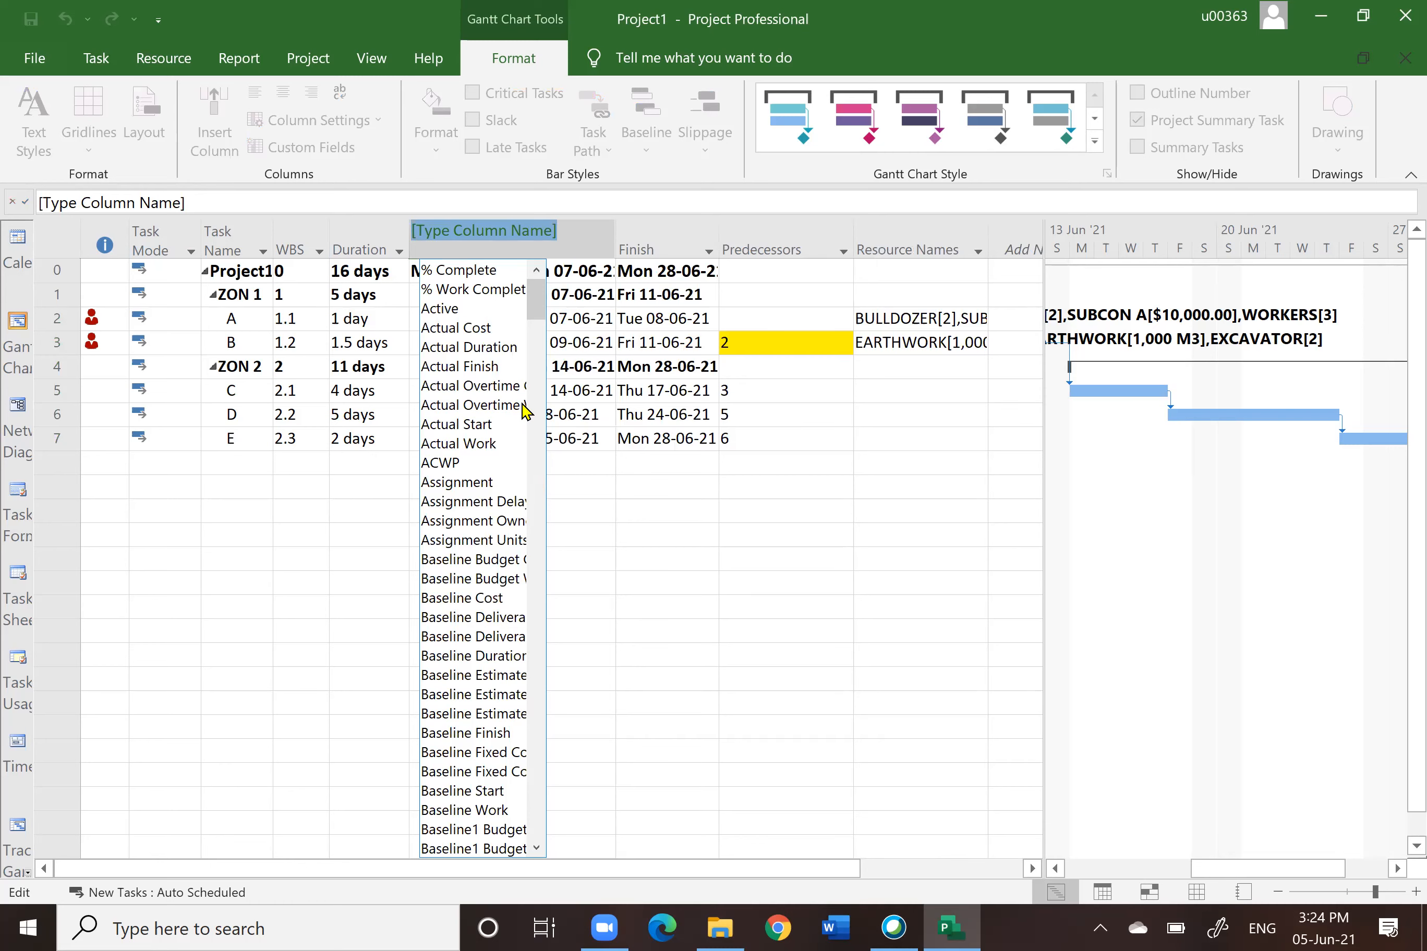
type("T")
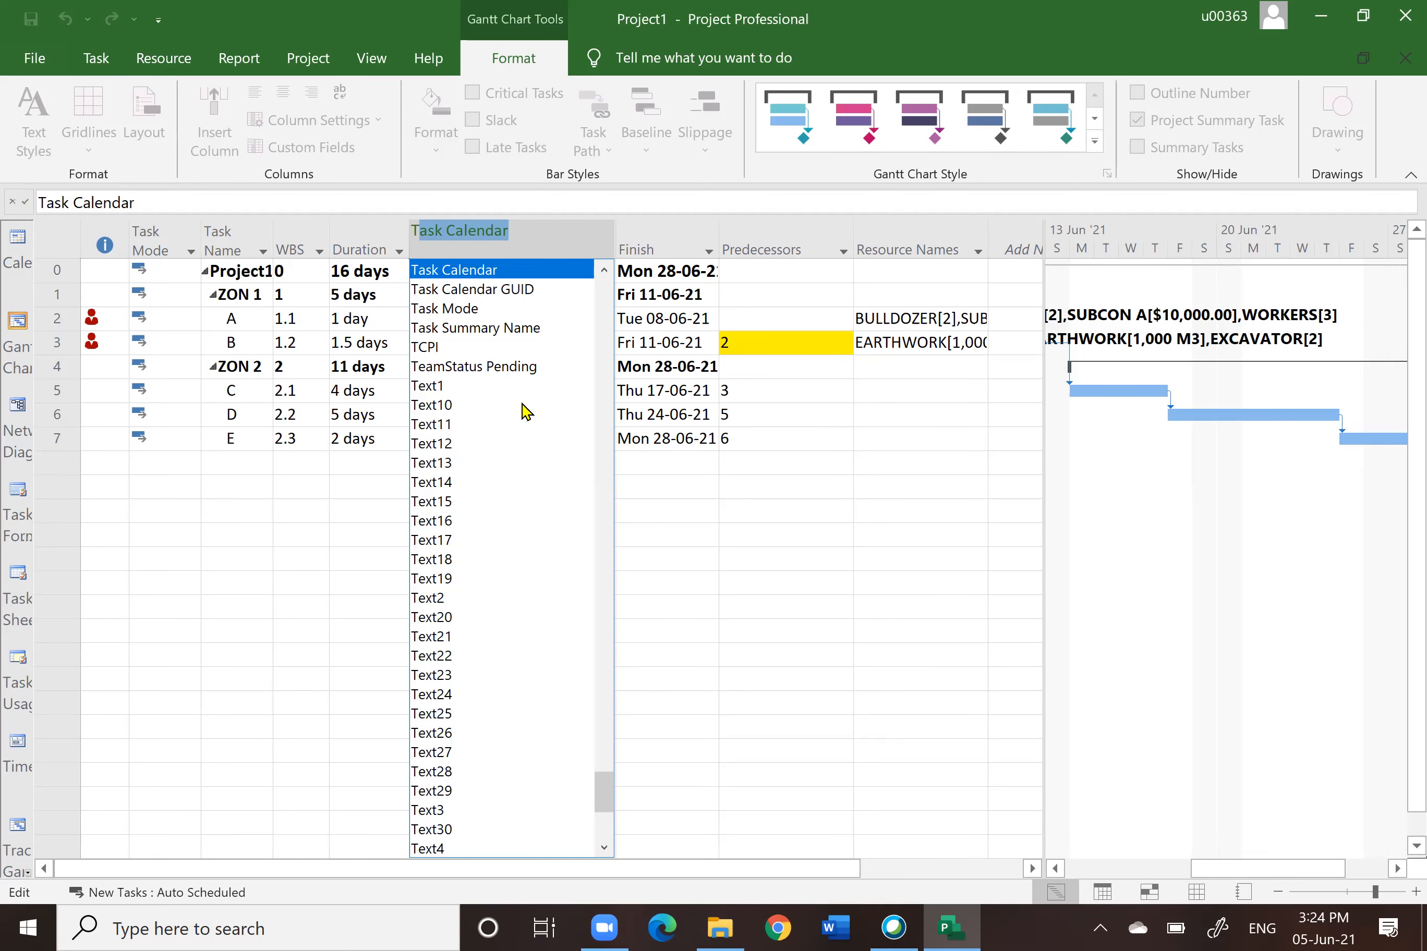
key("BackSpace")
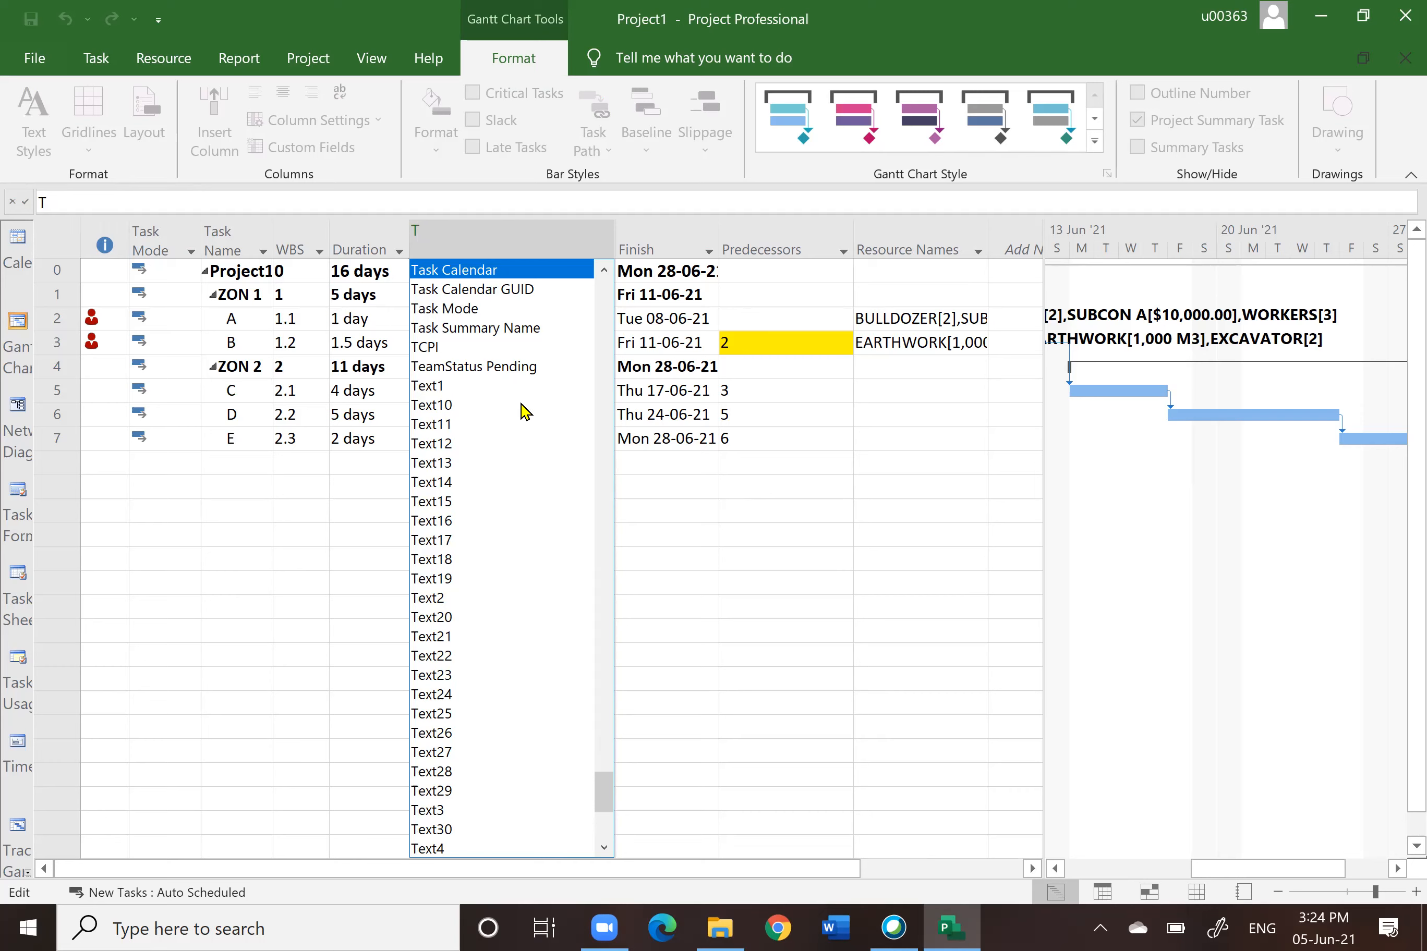
type("COnfirmed")
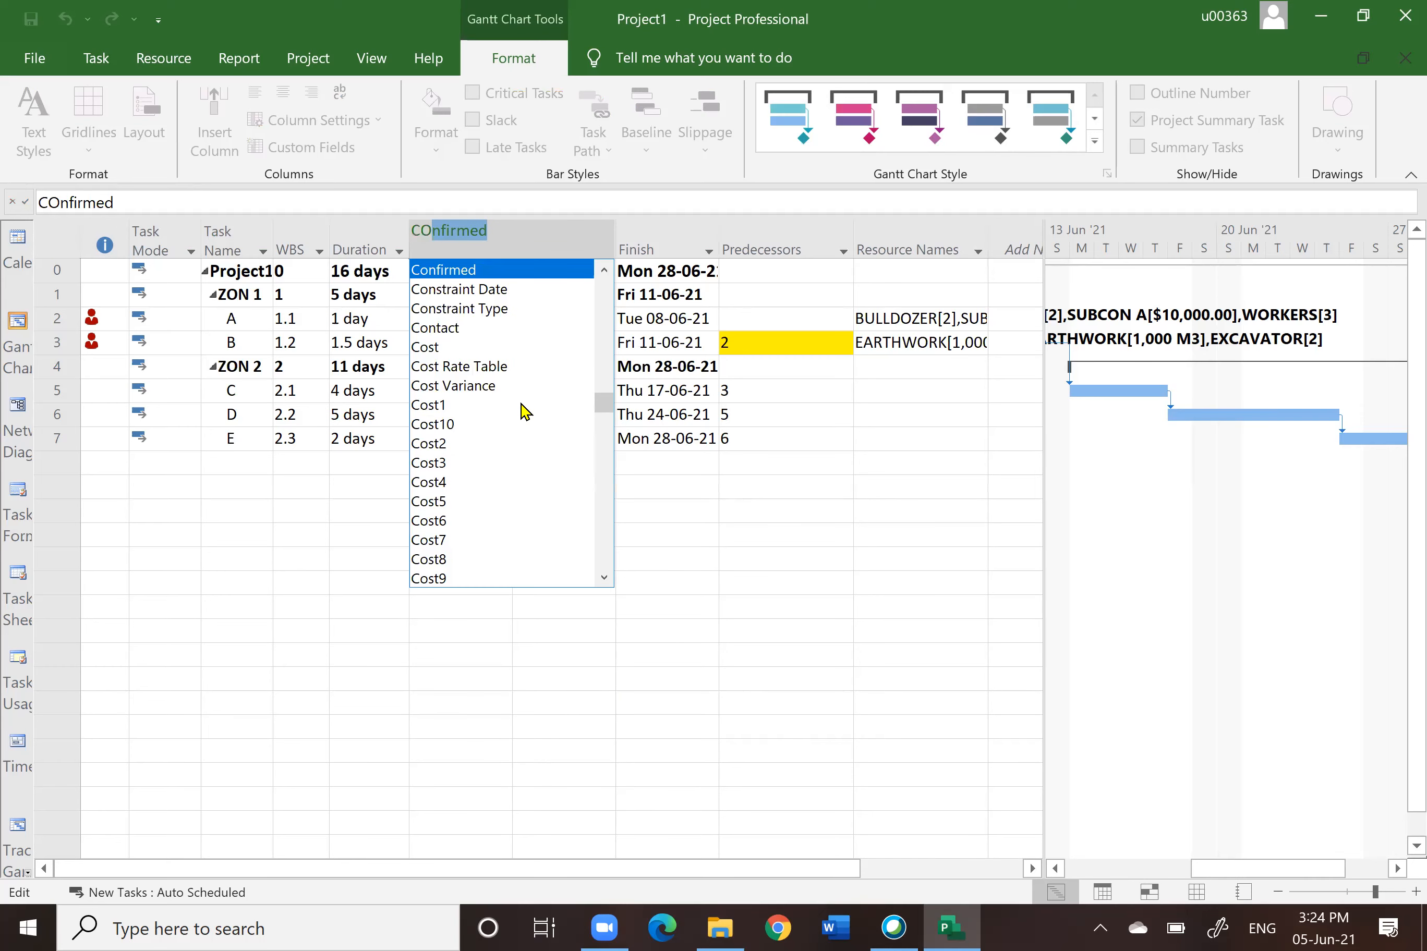
left_click(434, 348)
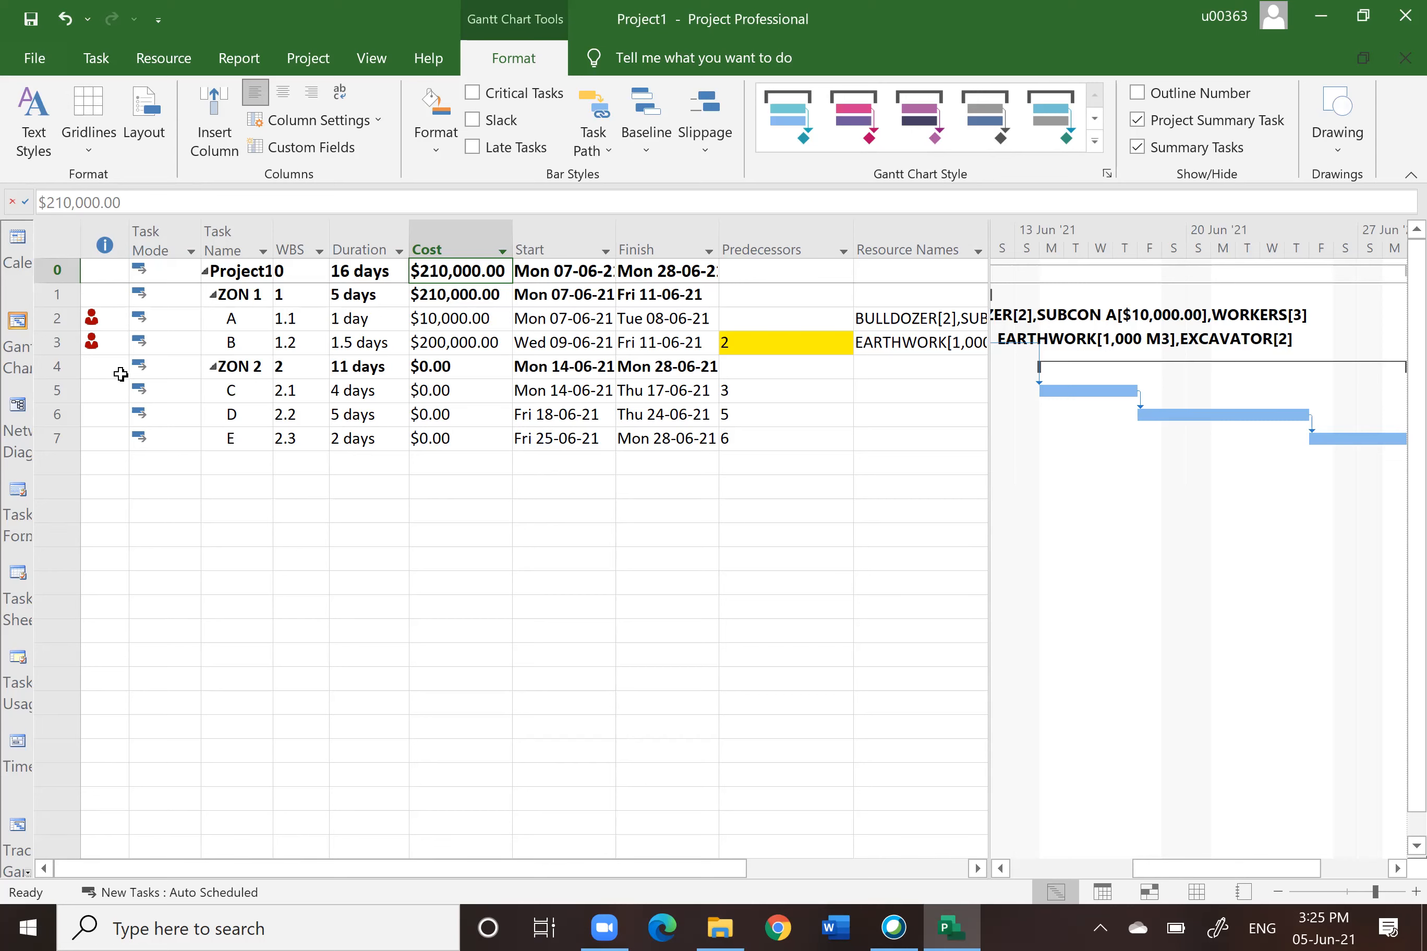
Step: Switch the task table to the Cost table
left_click(57, 319)
left_click(57, 341)
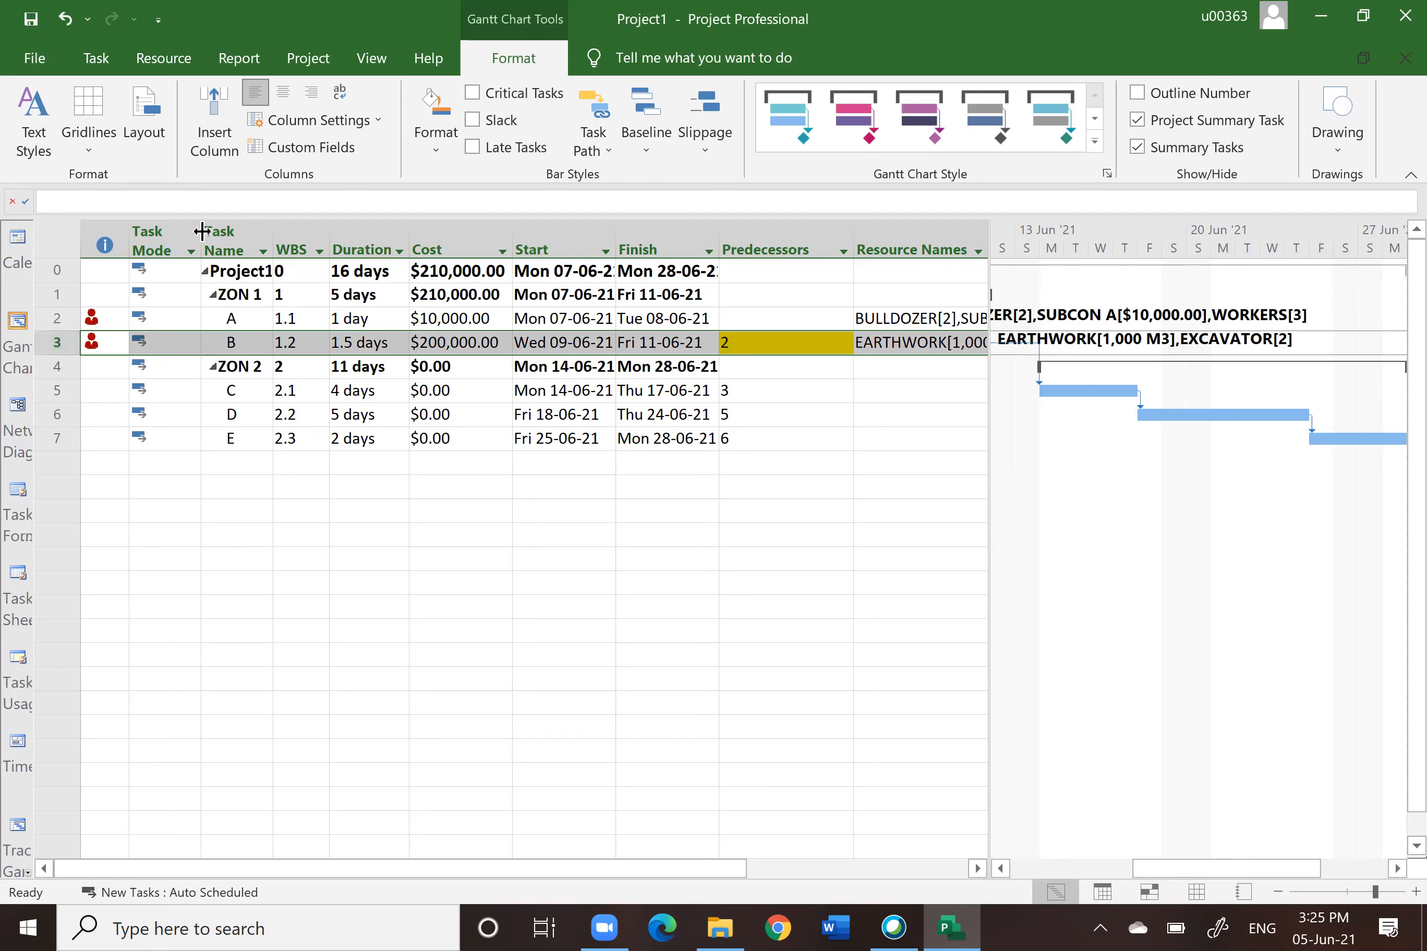
left_click(57, 227)
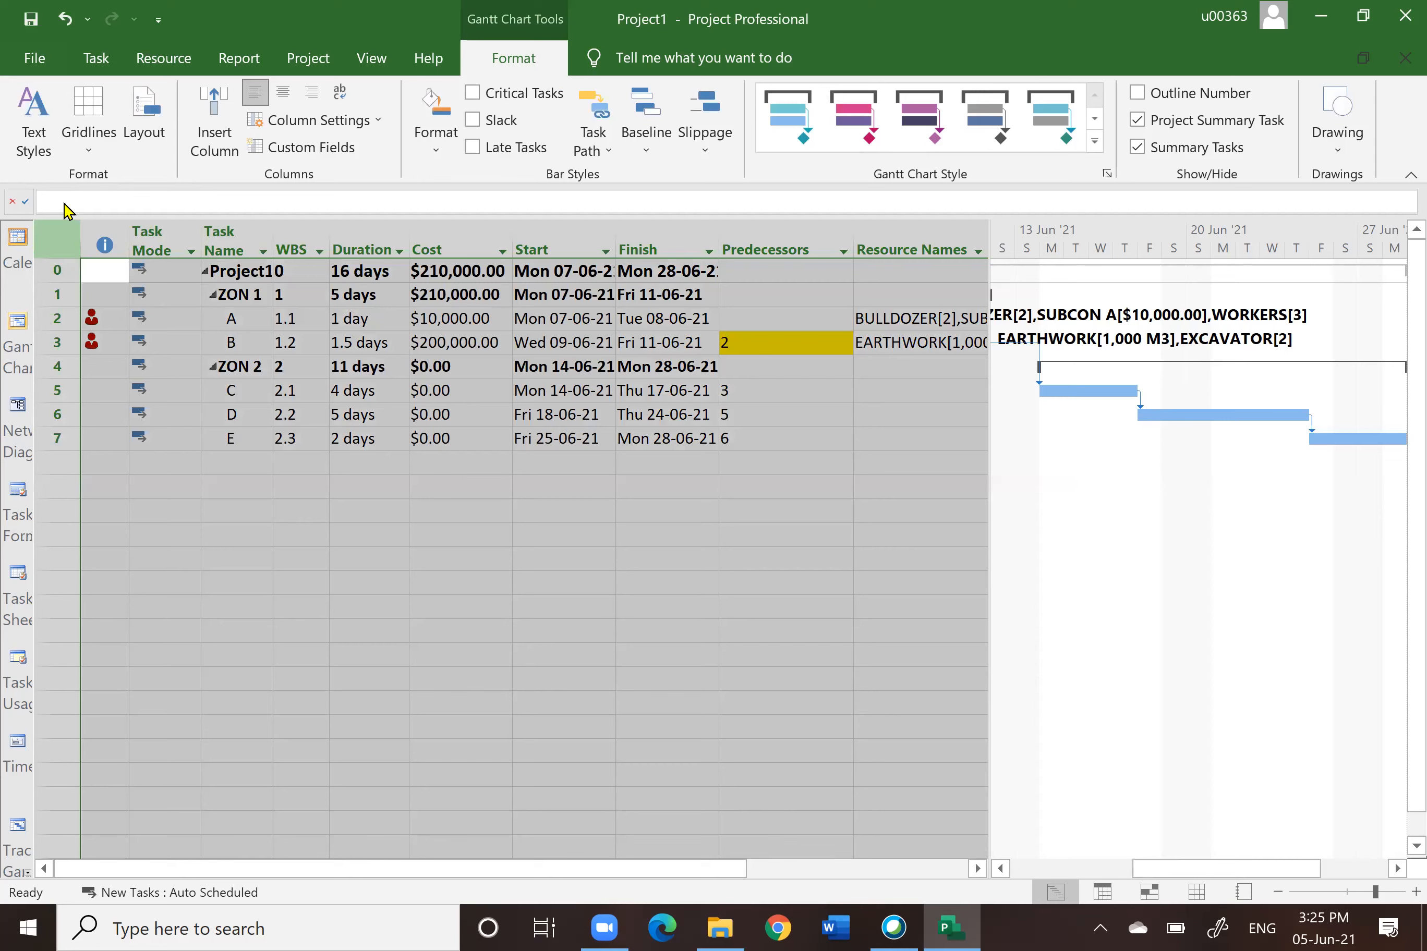
right_click(46, 235)
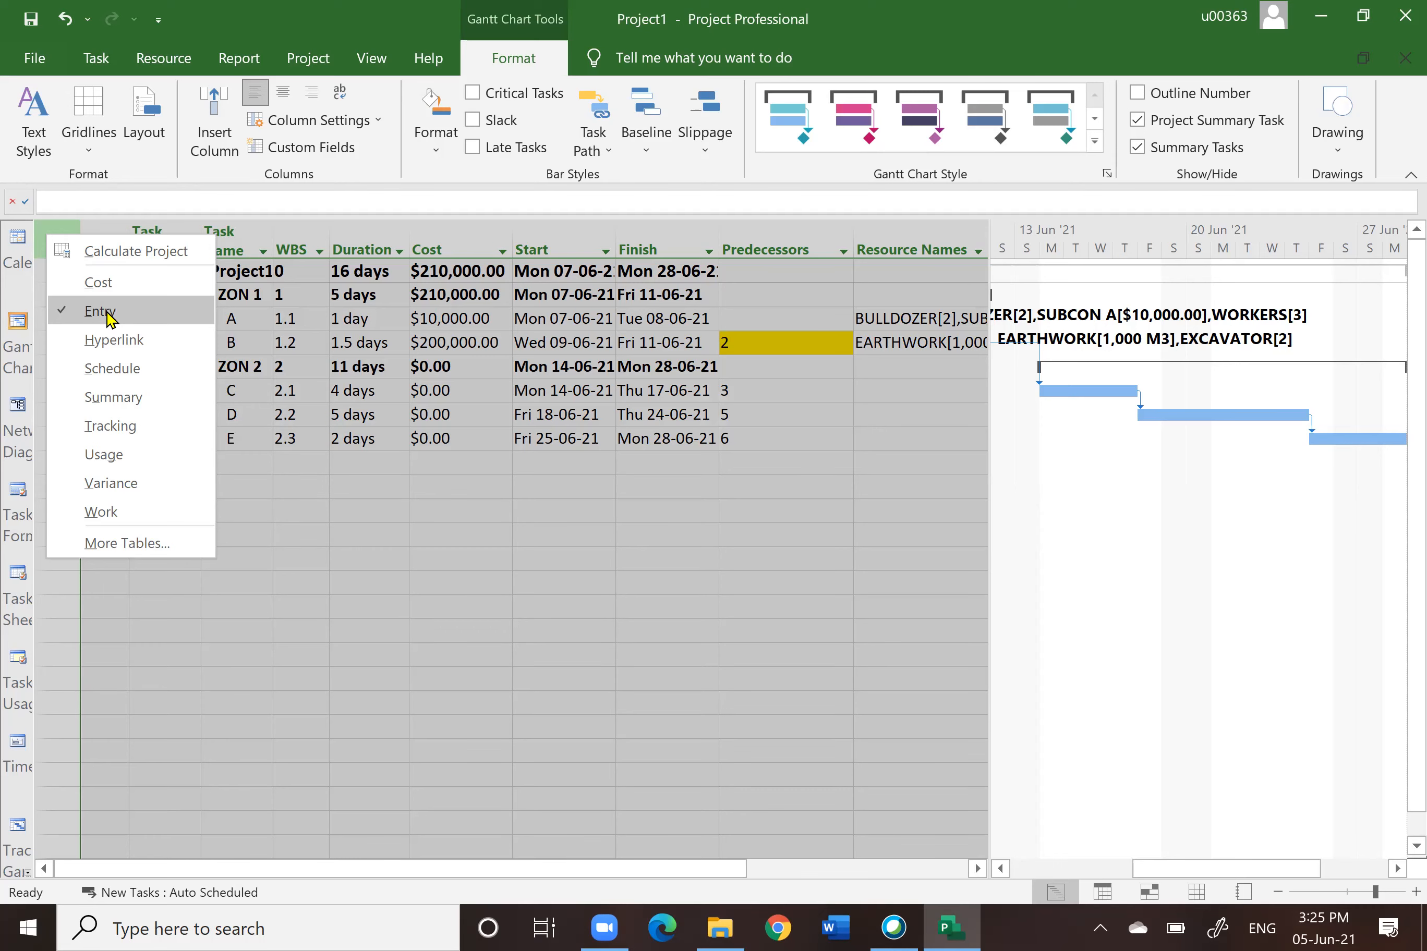
left_click(100, 283)
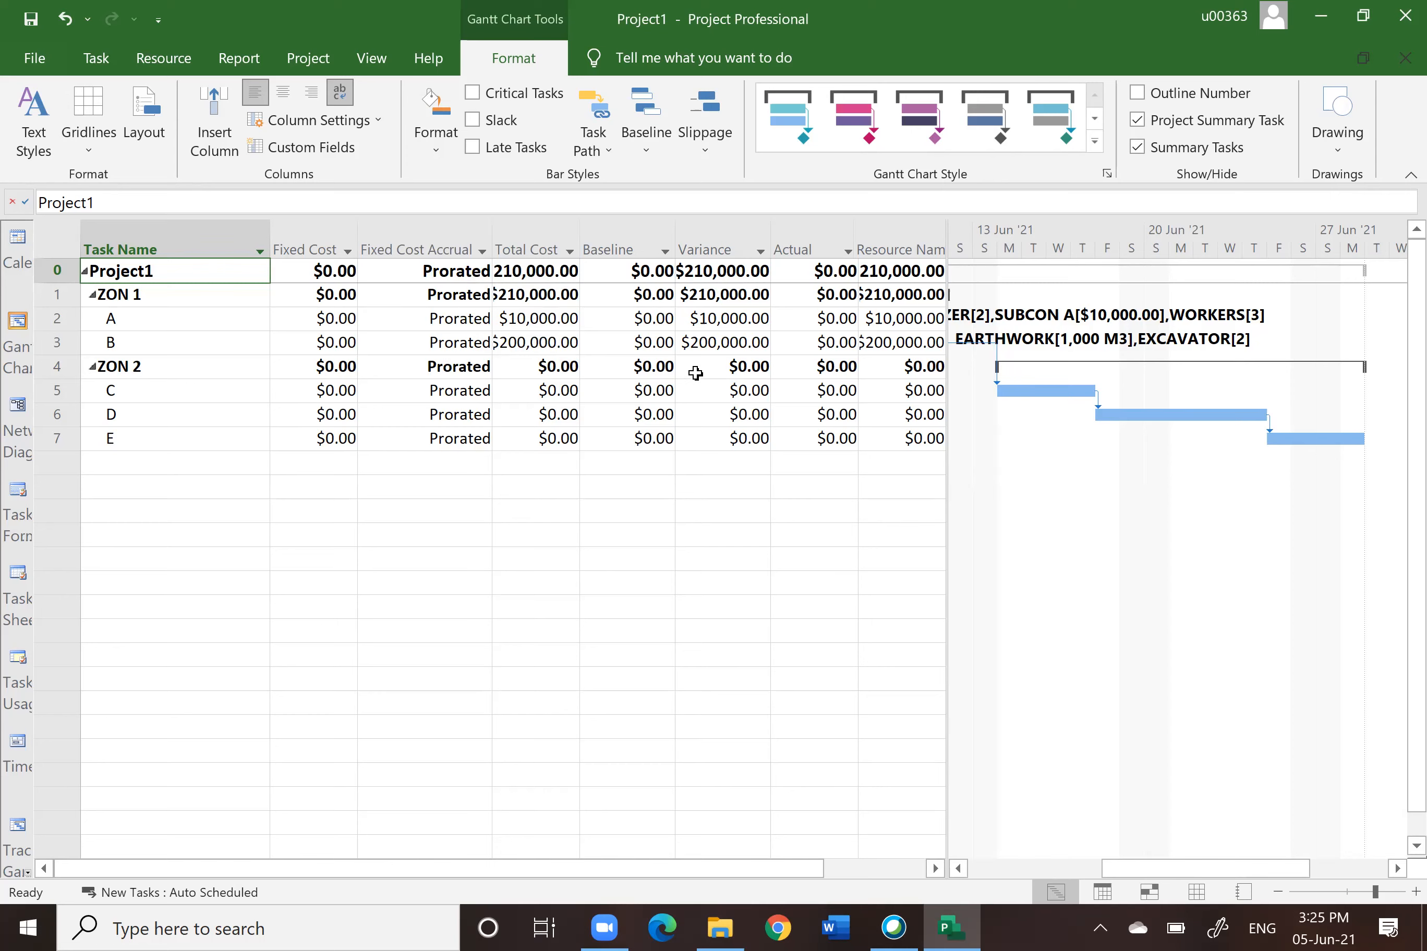
Step: Enter fixed costs of 10,000 for task C, 20,000 for task D and 30,000 for task E
left_click(301, 242)
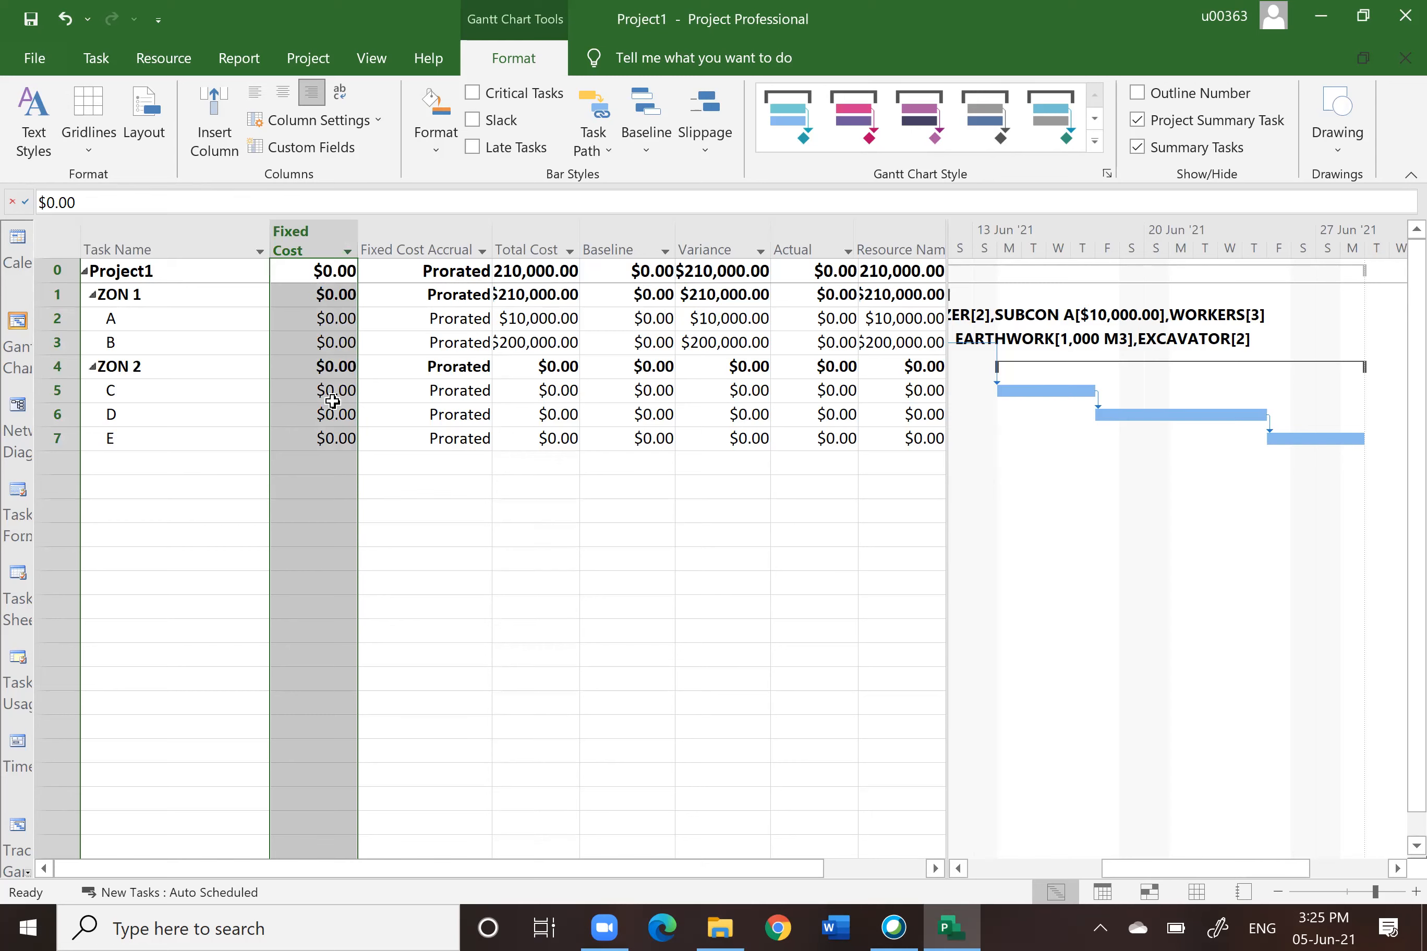
left_click(327, 390)
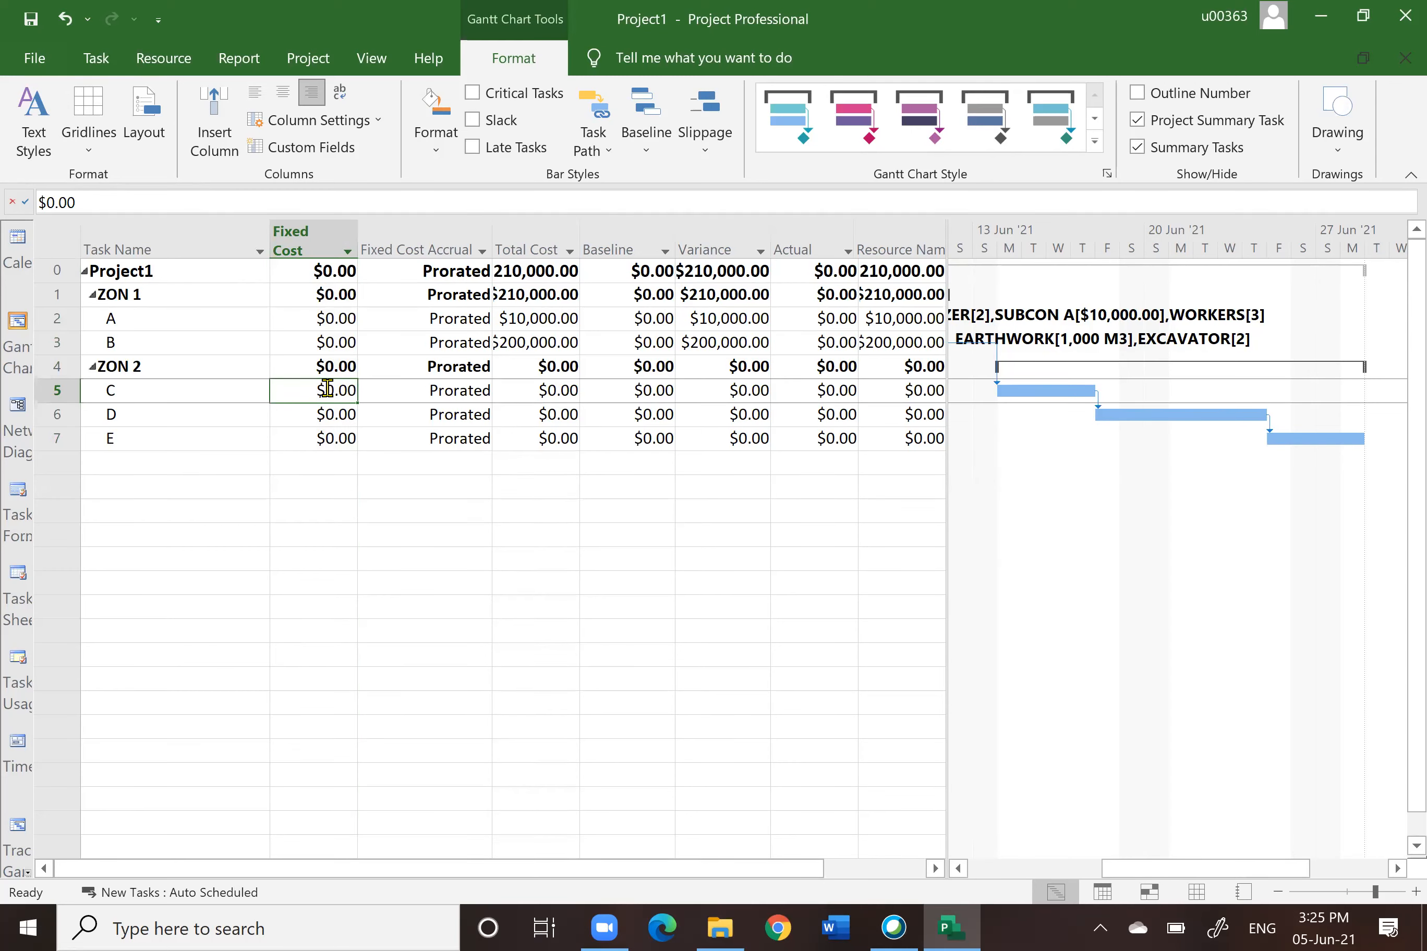
type("10000")
key("Return")
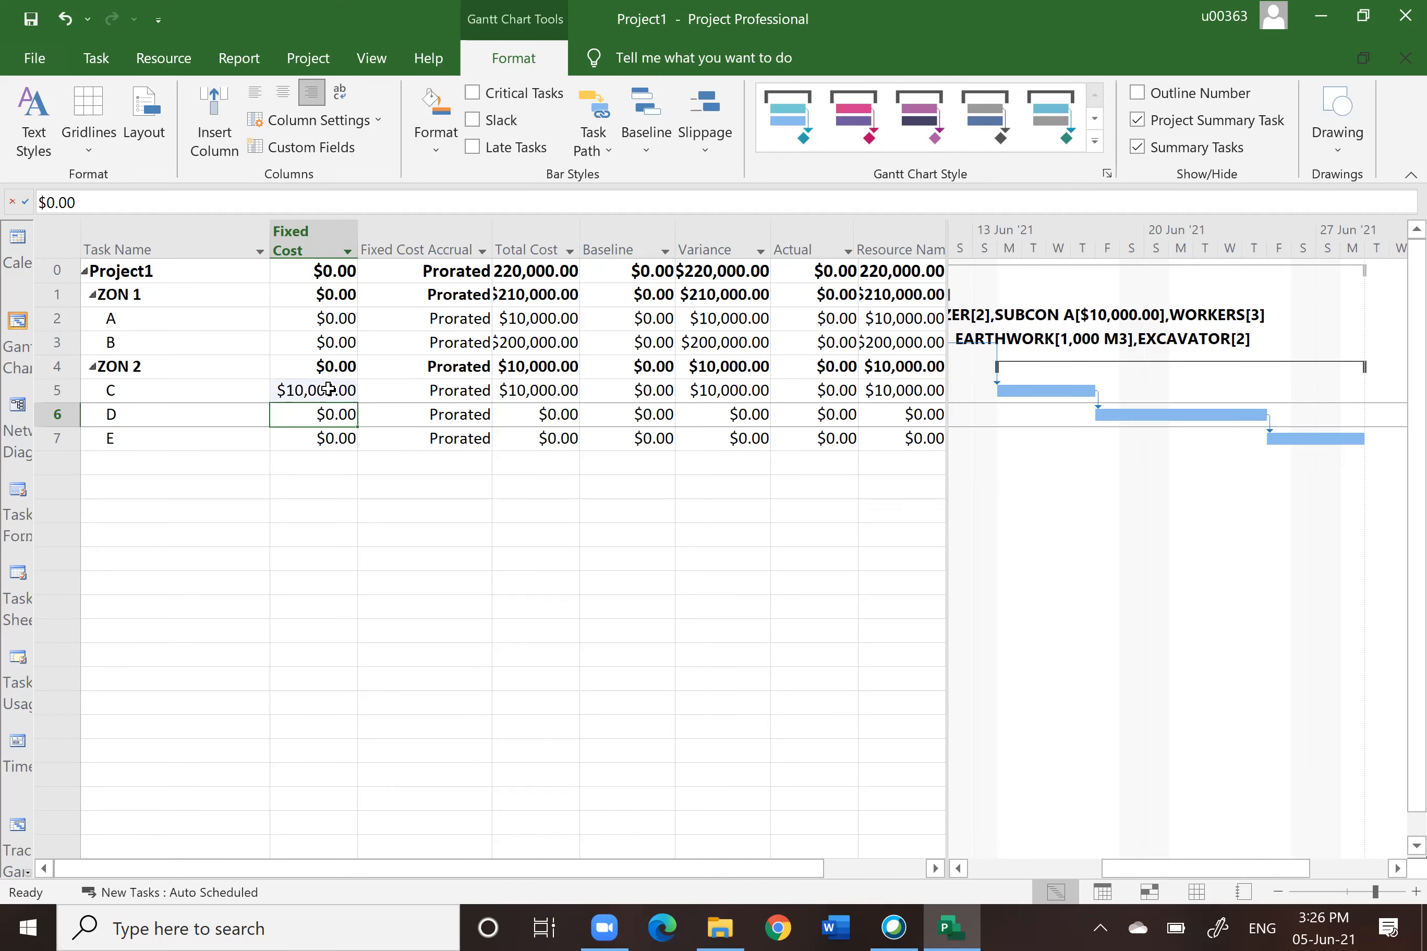
type("20000")
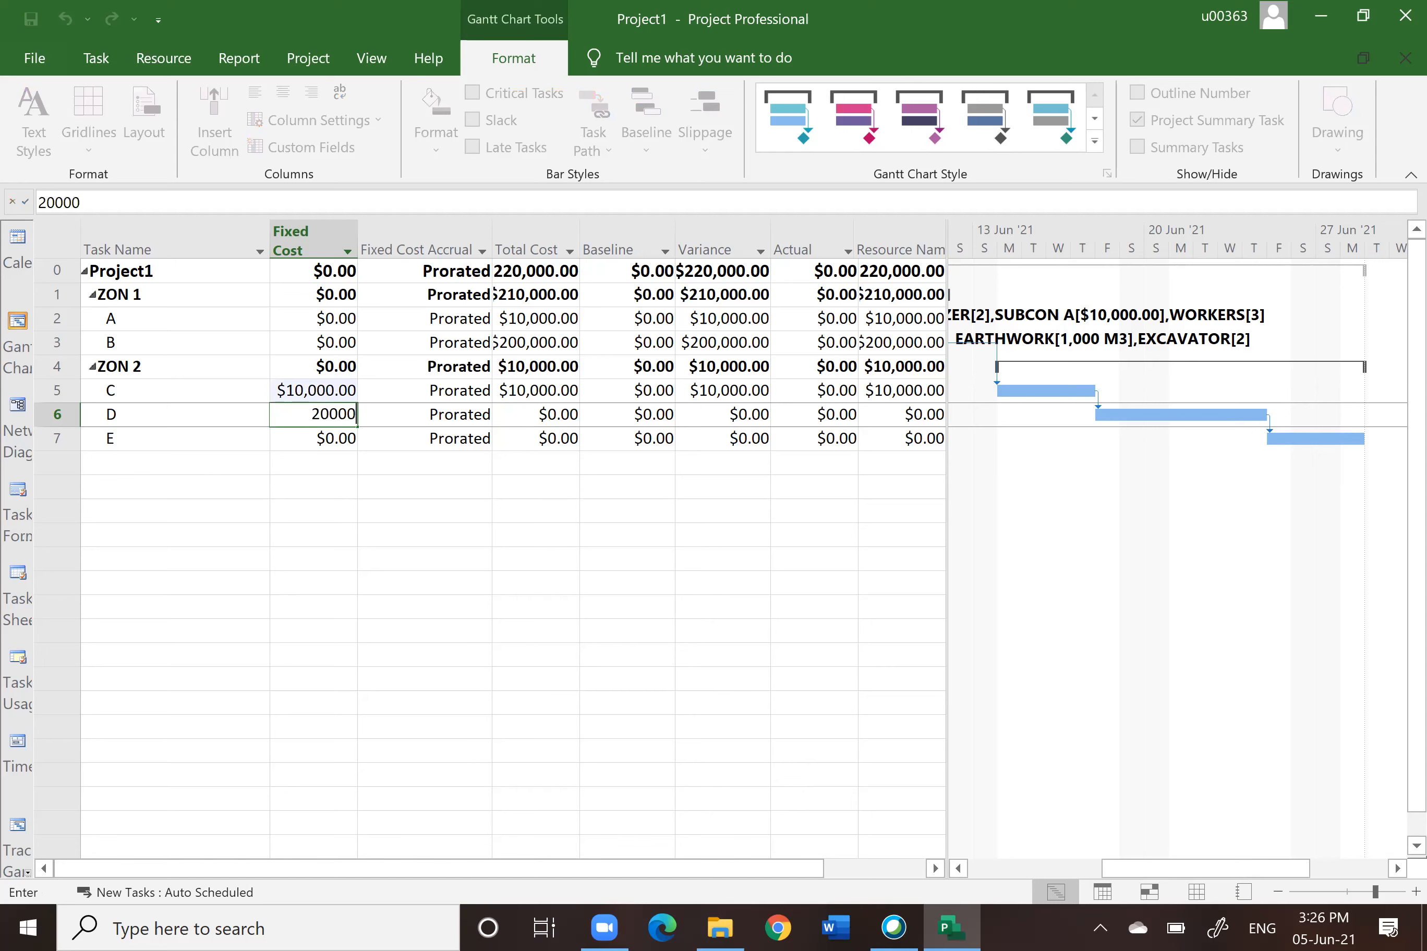
key("Return")
type("300")
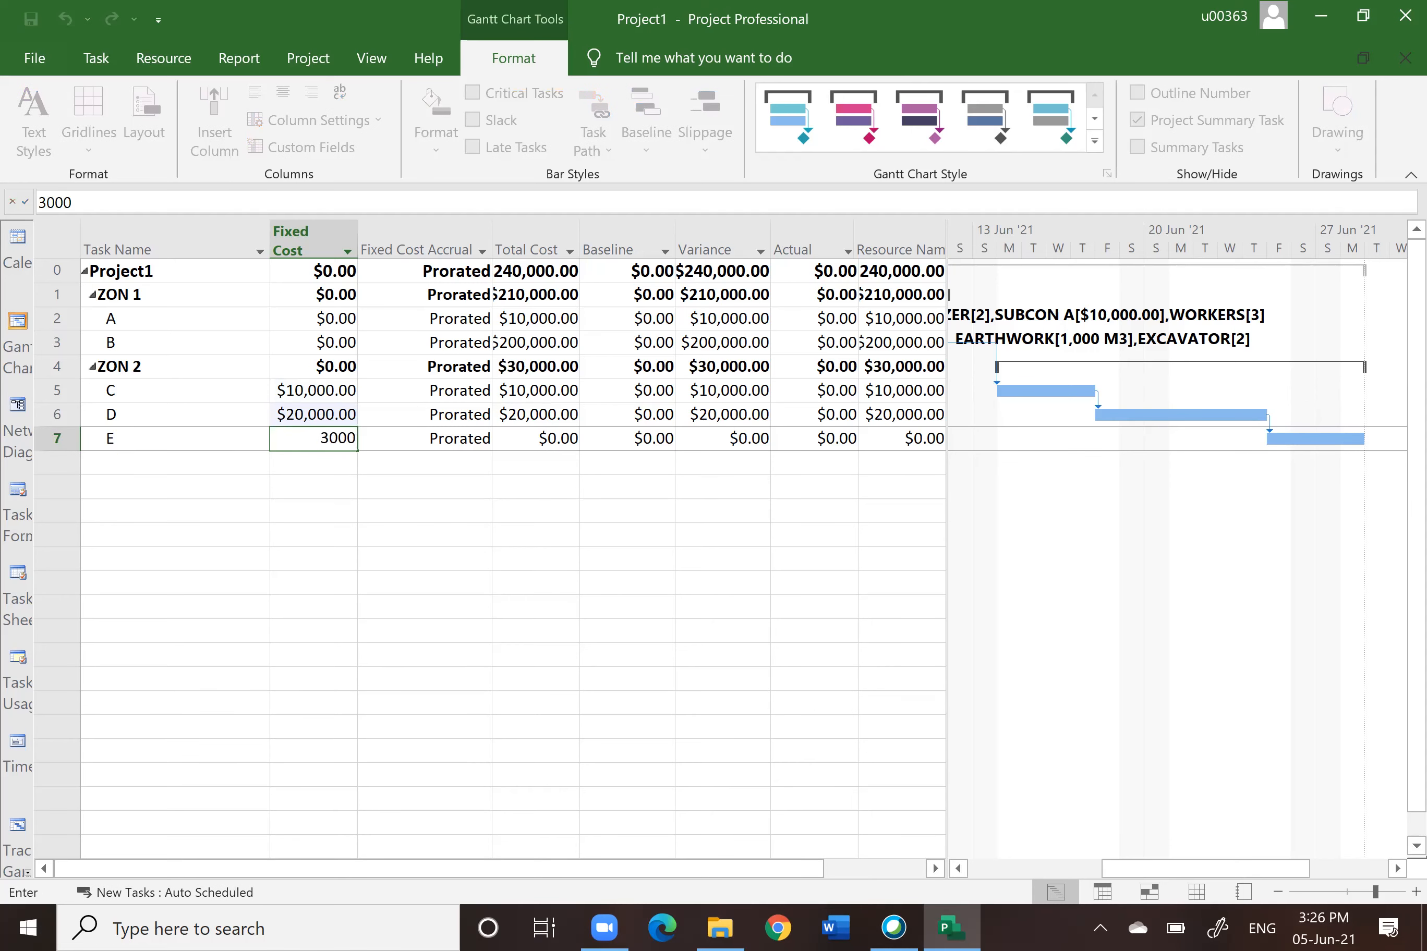
key("Return")
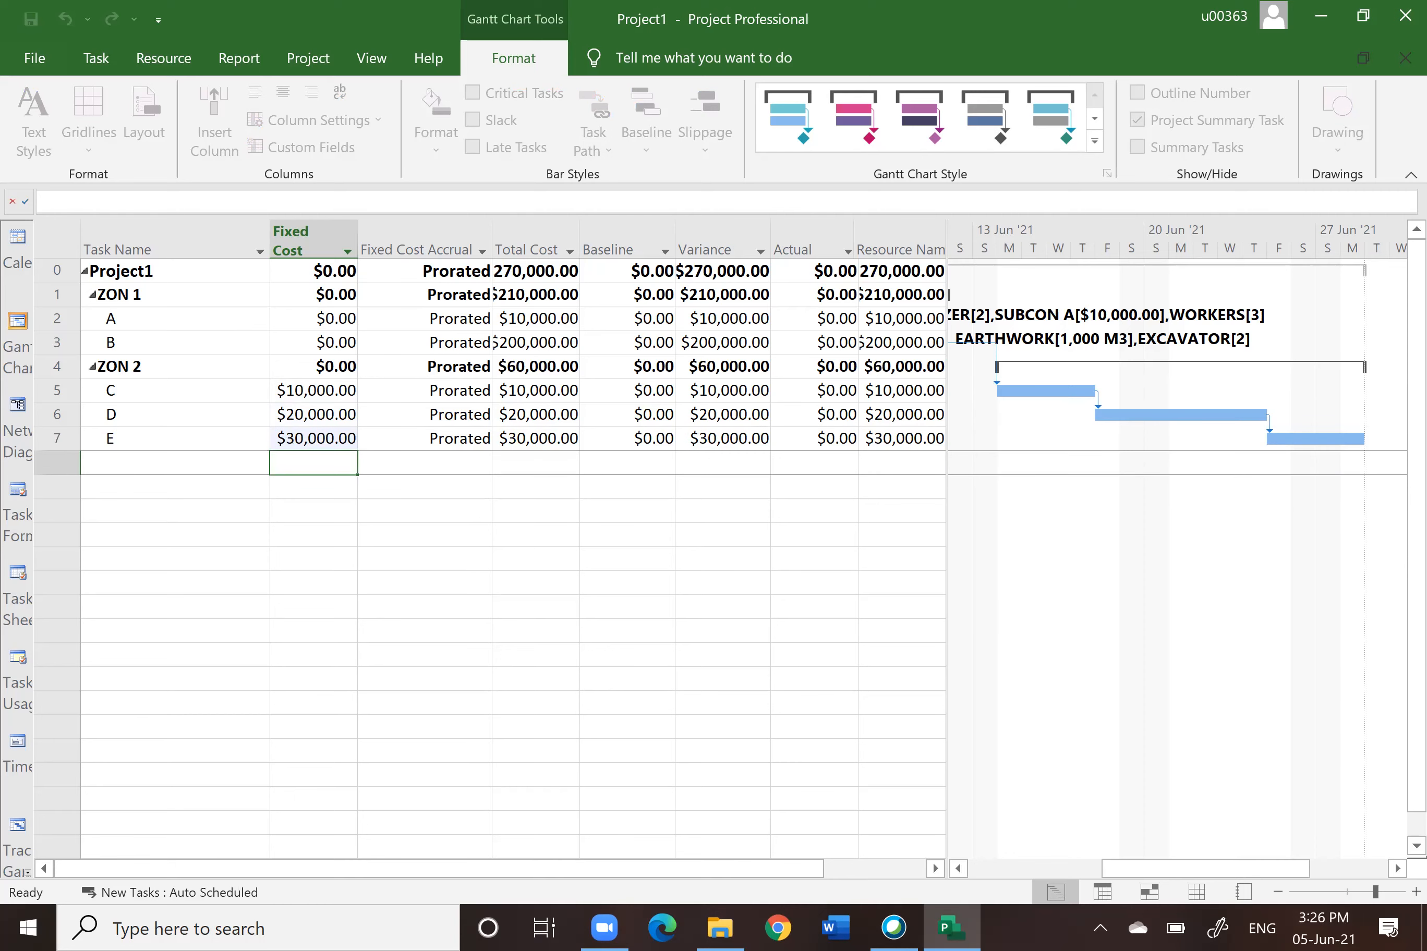
left_click(426, 558)
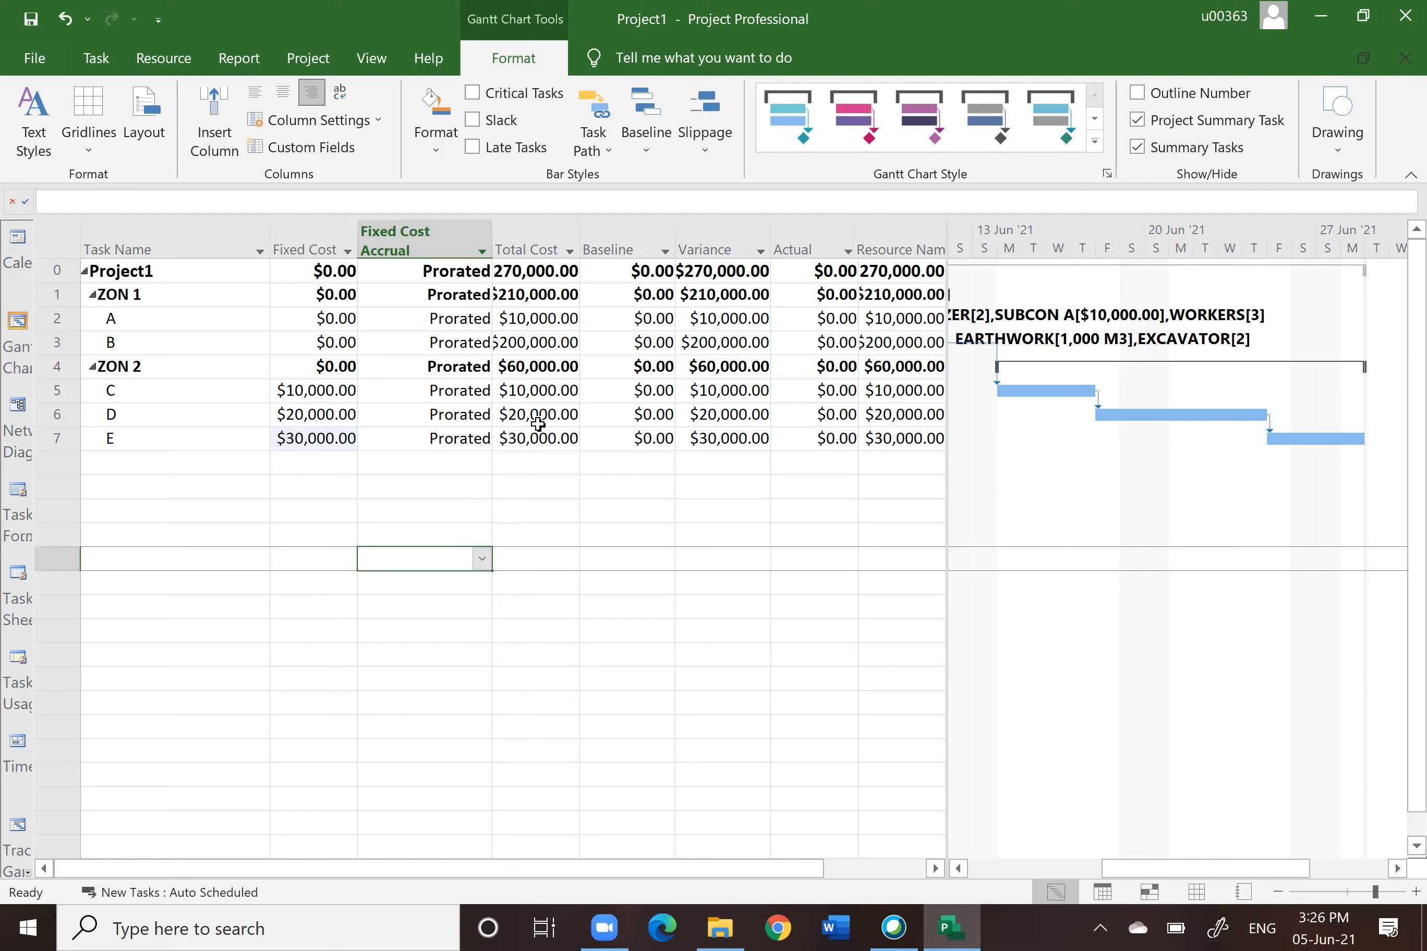
key("alt+F4")
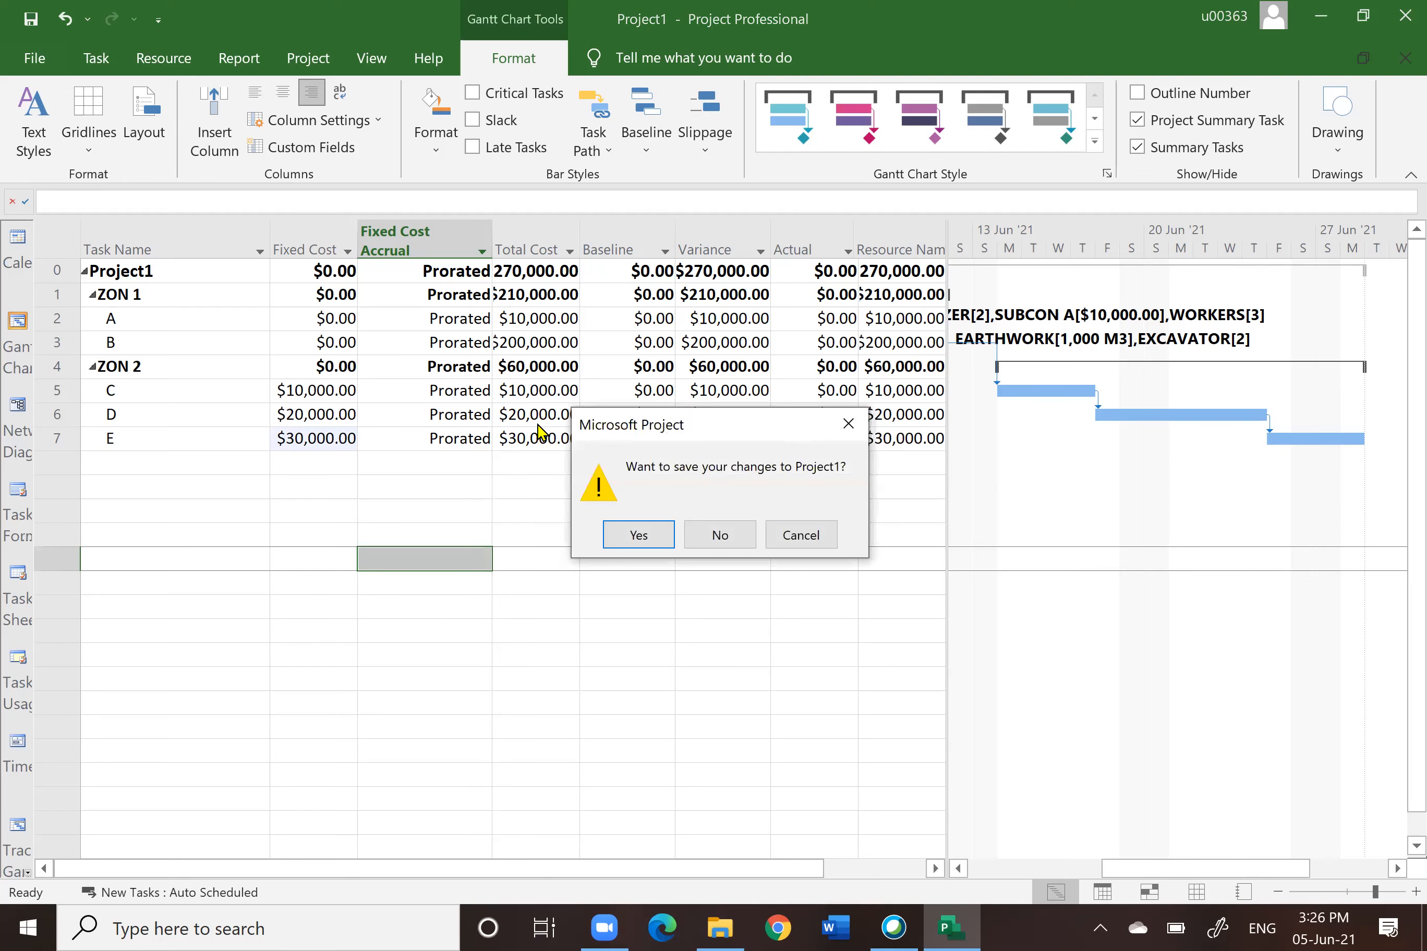
left_click(725, 535)
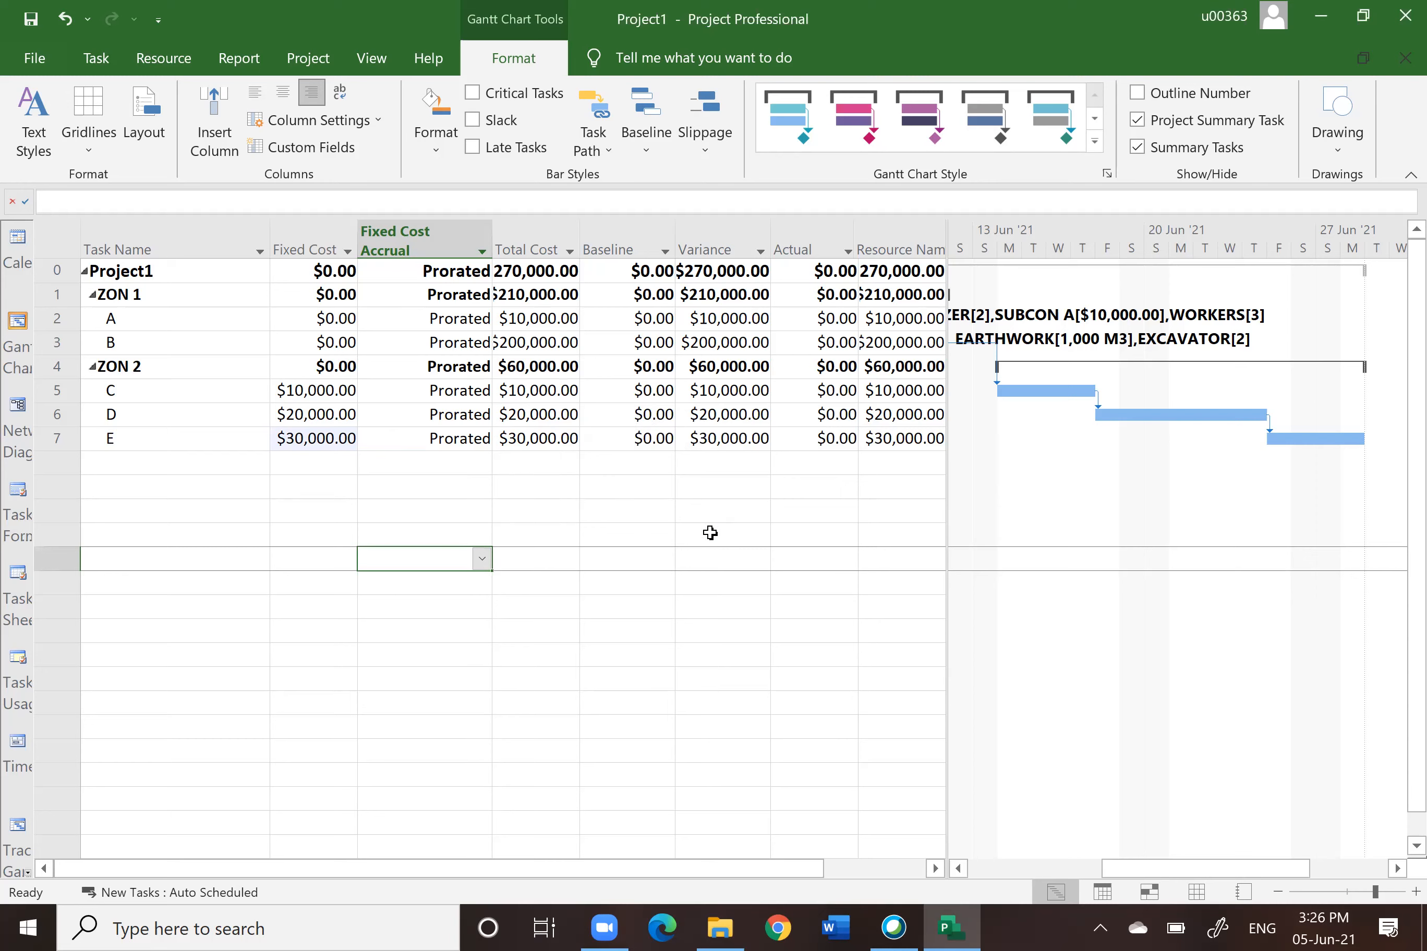
Step: Switch the task table to the Schedule table and widen the table pane
left_click(58, 244)
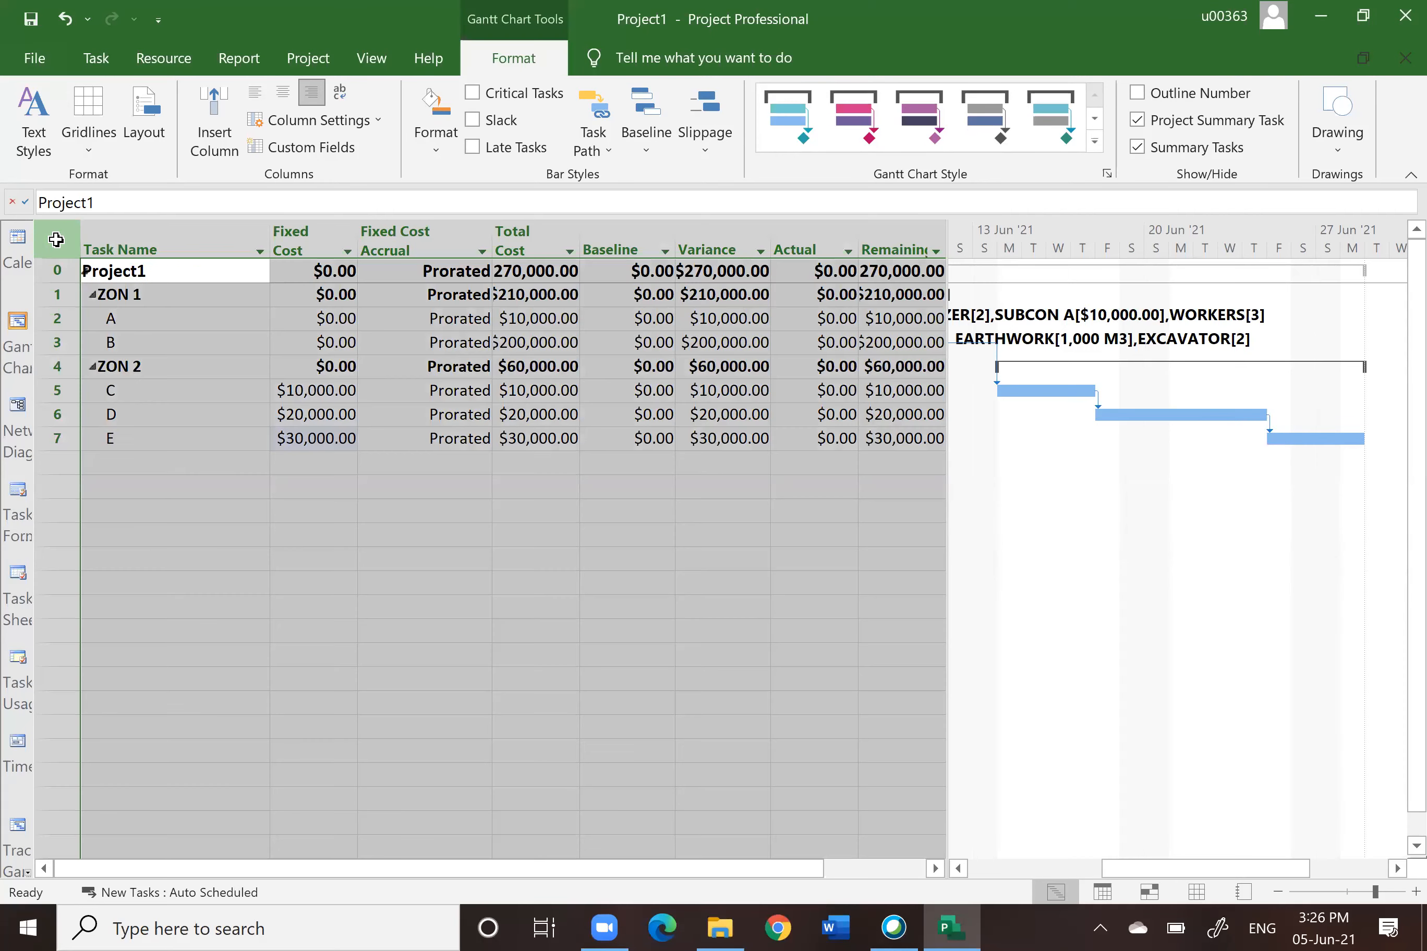
right_click(60, 237)
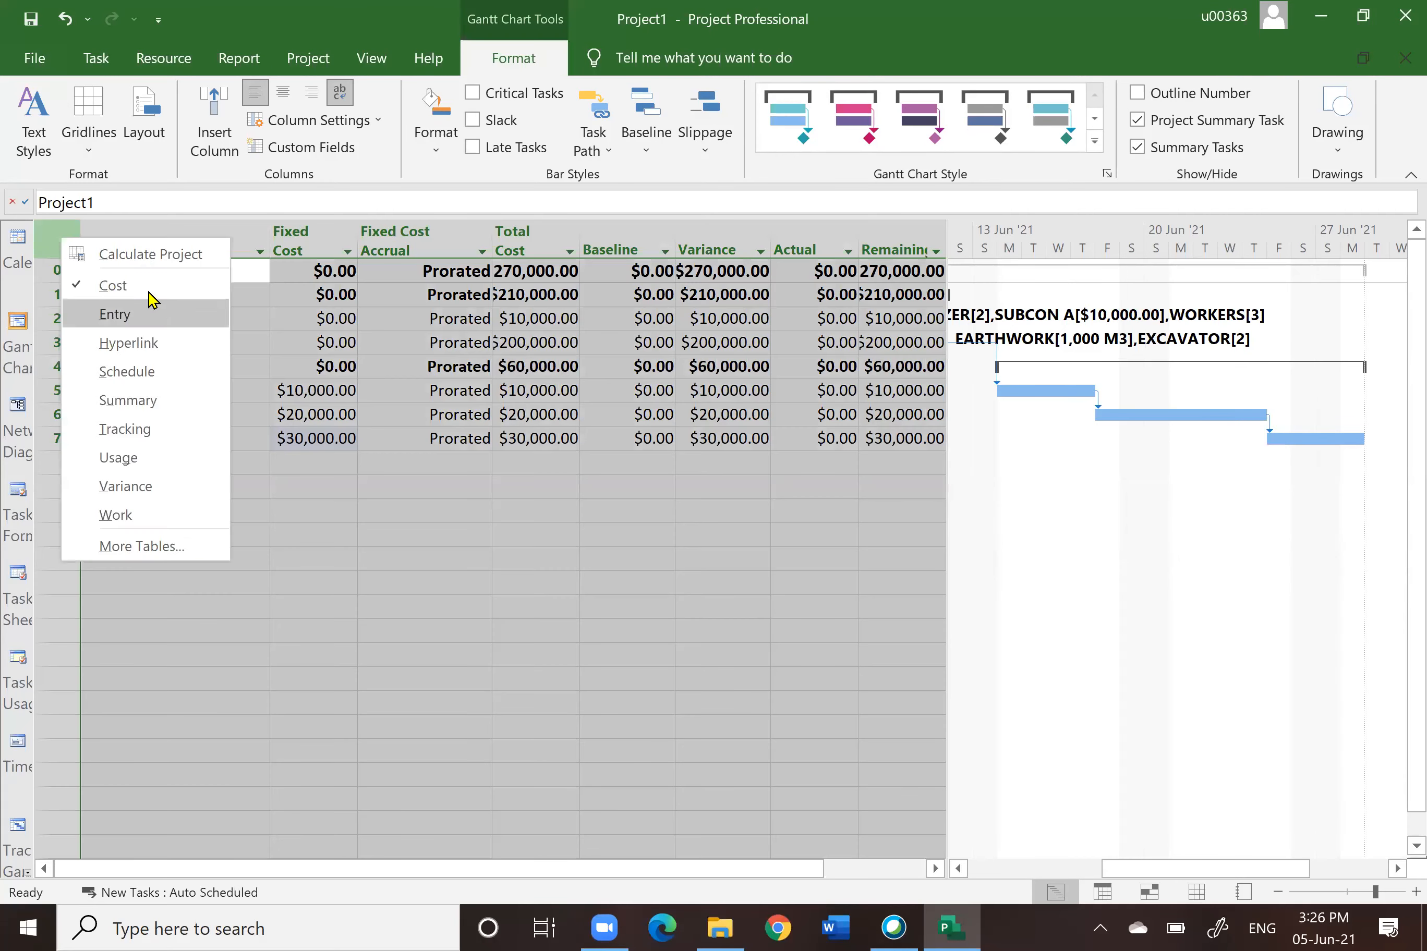
left_click(127, 372)
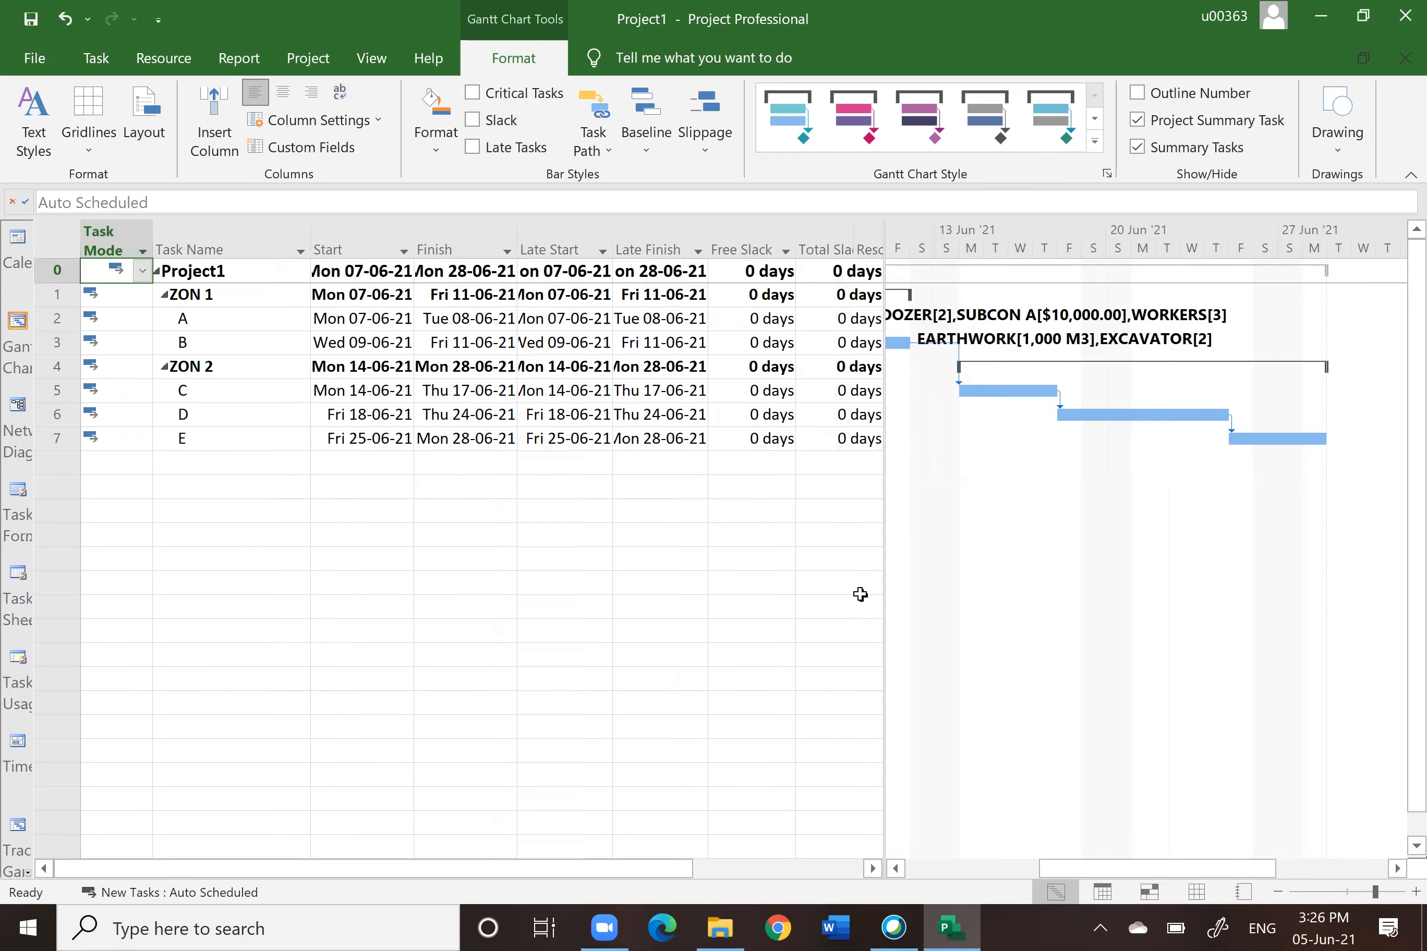
left_click(878, 629)
left_click_drag(882, 621, 1098, 591)
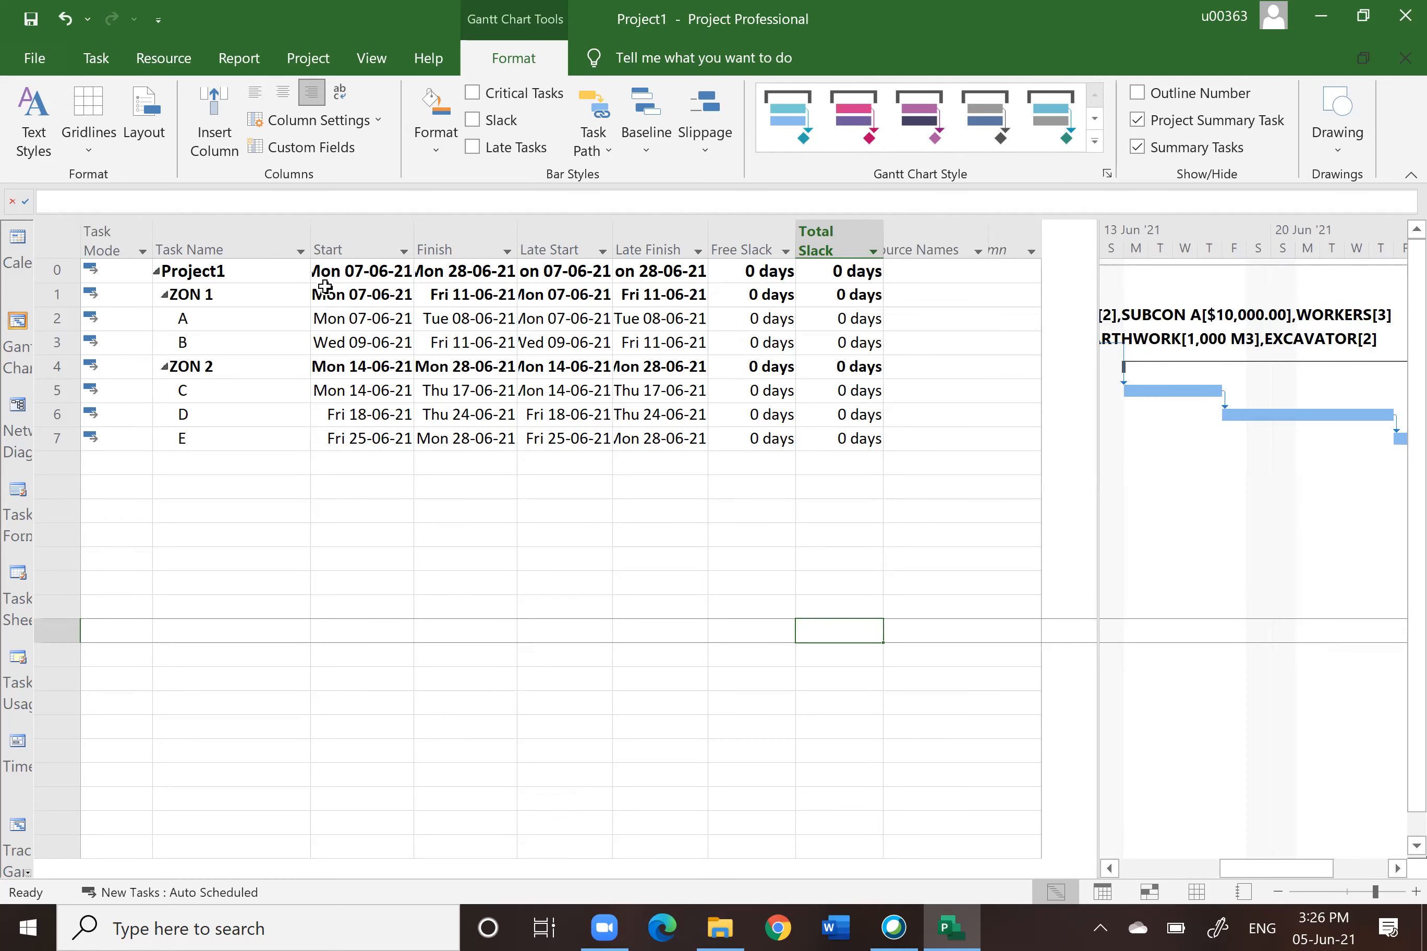
Step: Examine the Start, Finish, Late Start, Late Finish, Free Slack and Total Slack columns
left_click(335, 236)
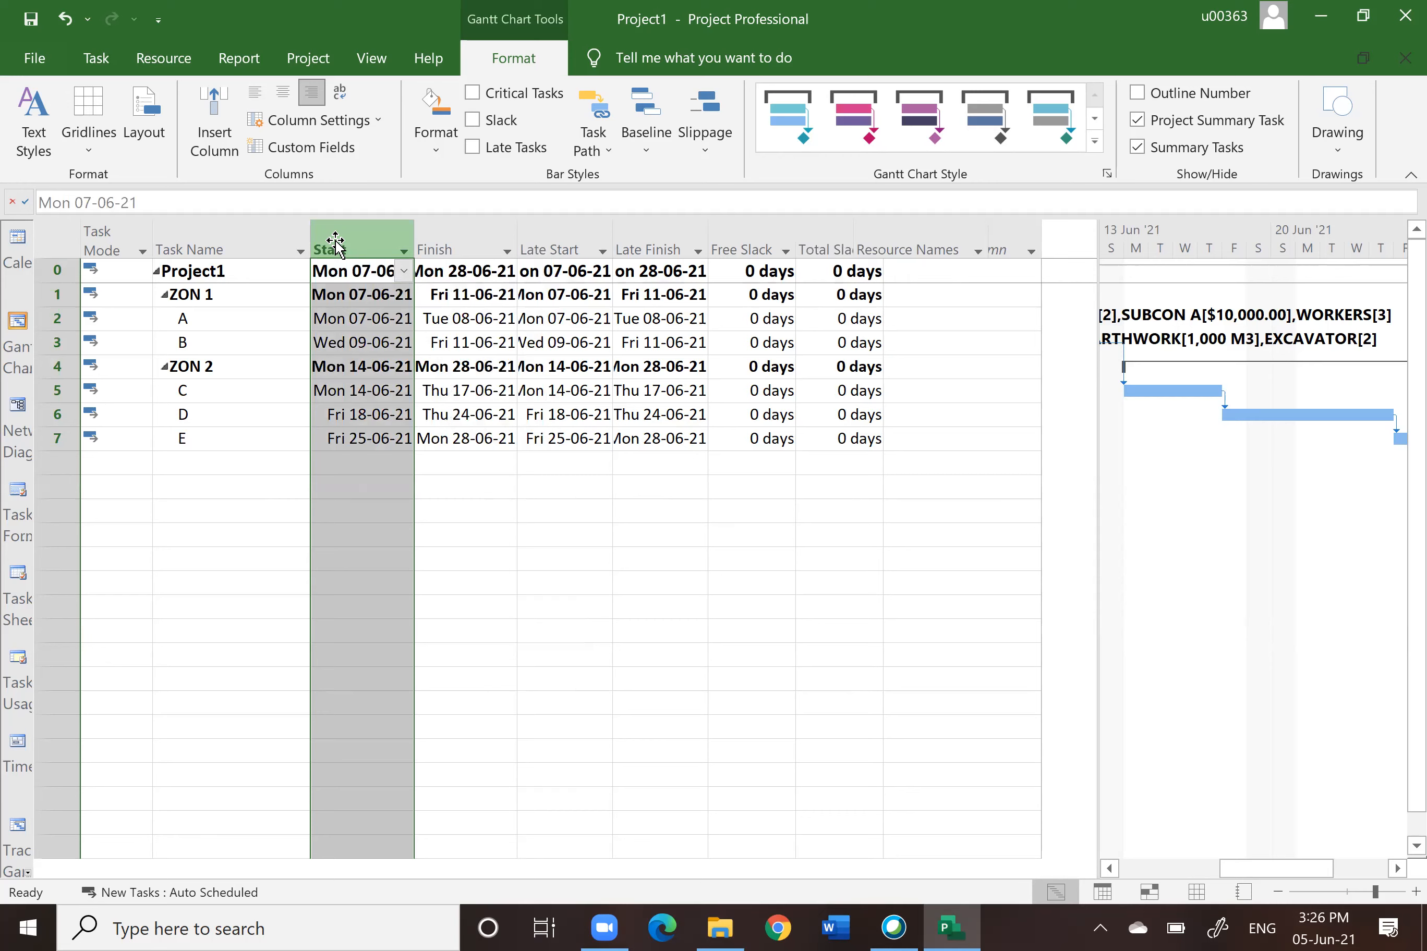
left_click(444, 245)
left_click(556, 249)
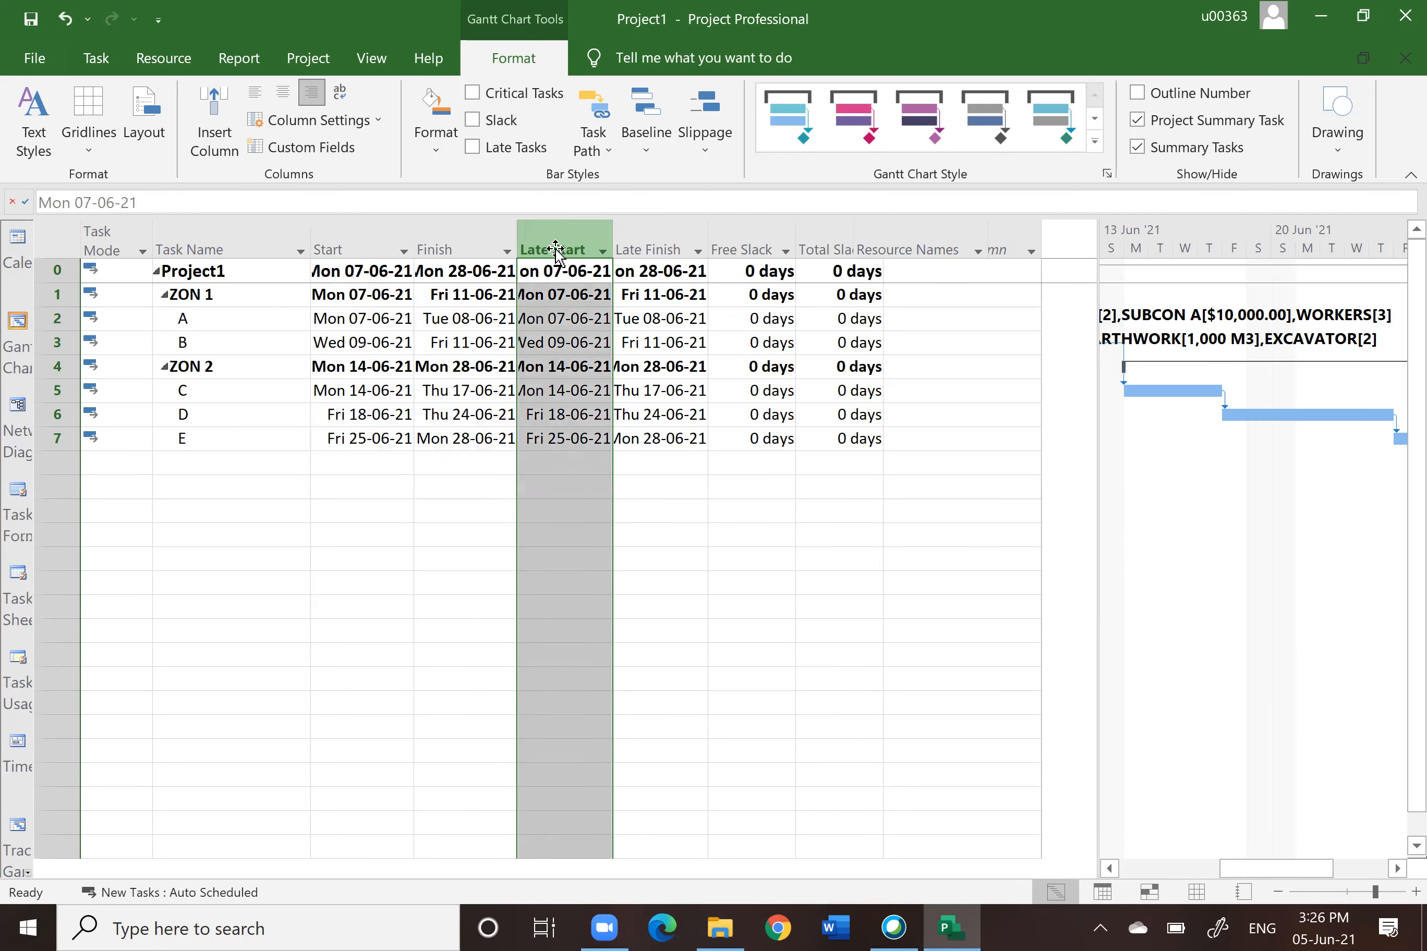
left_click(655, 244)
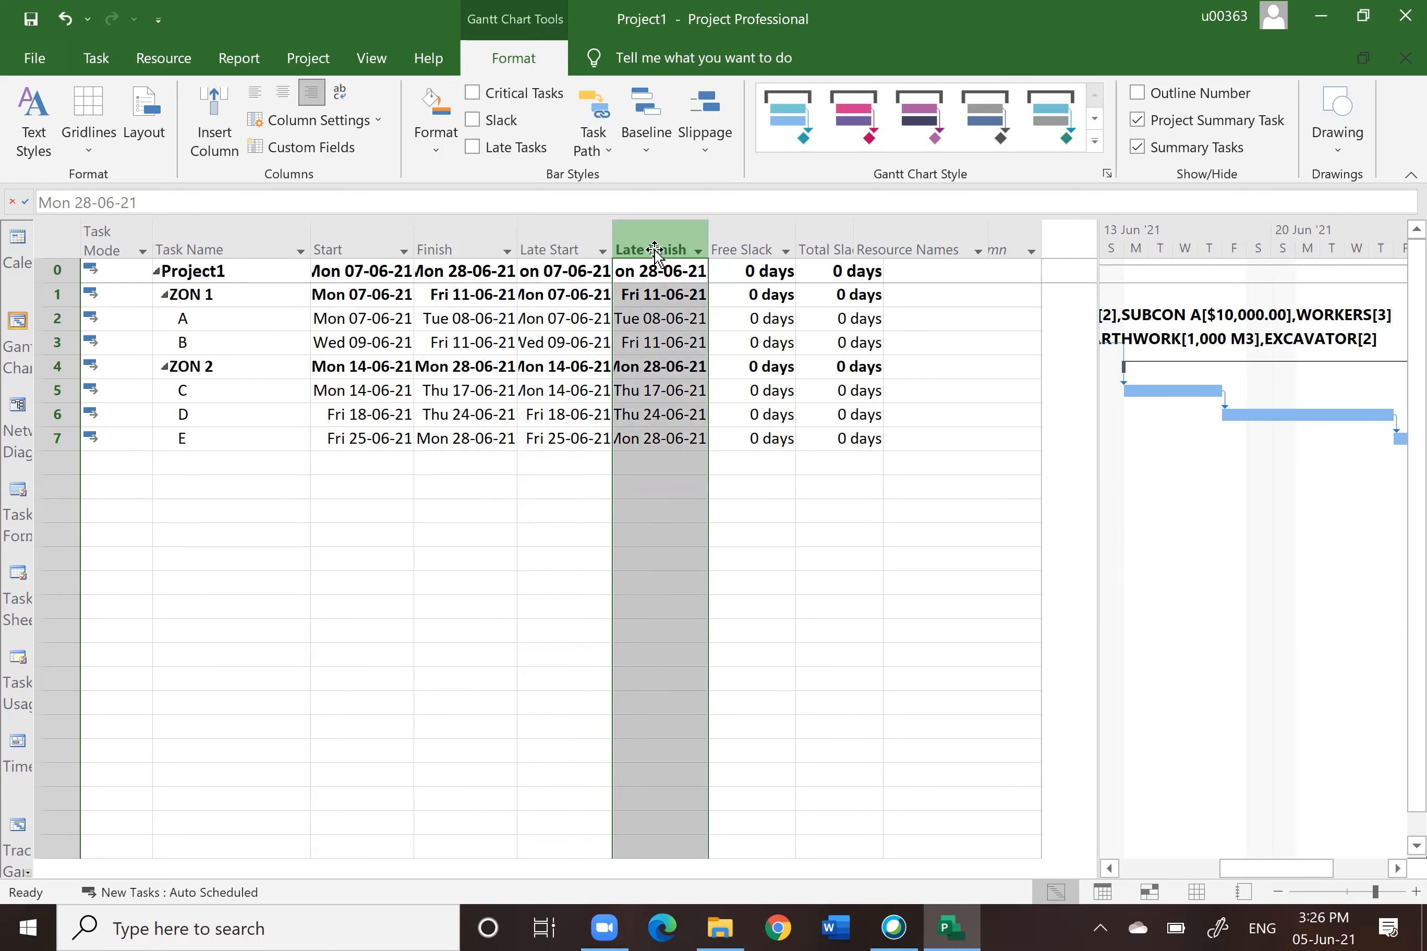
left_click(742, 242)
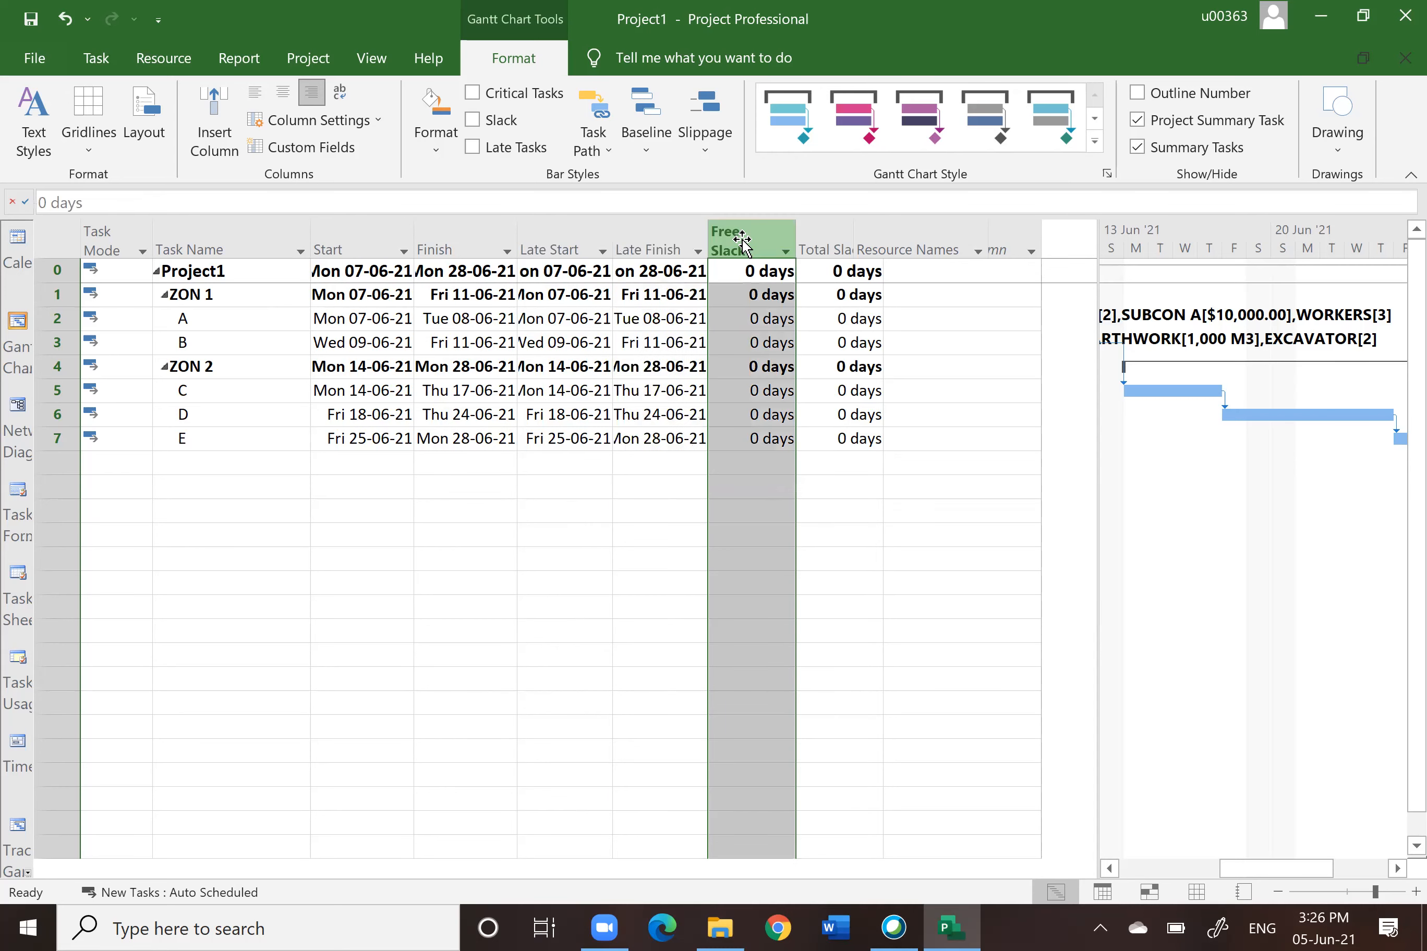
left_click(817, 241)
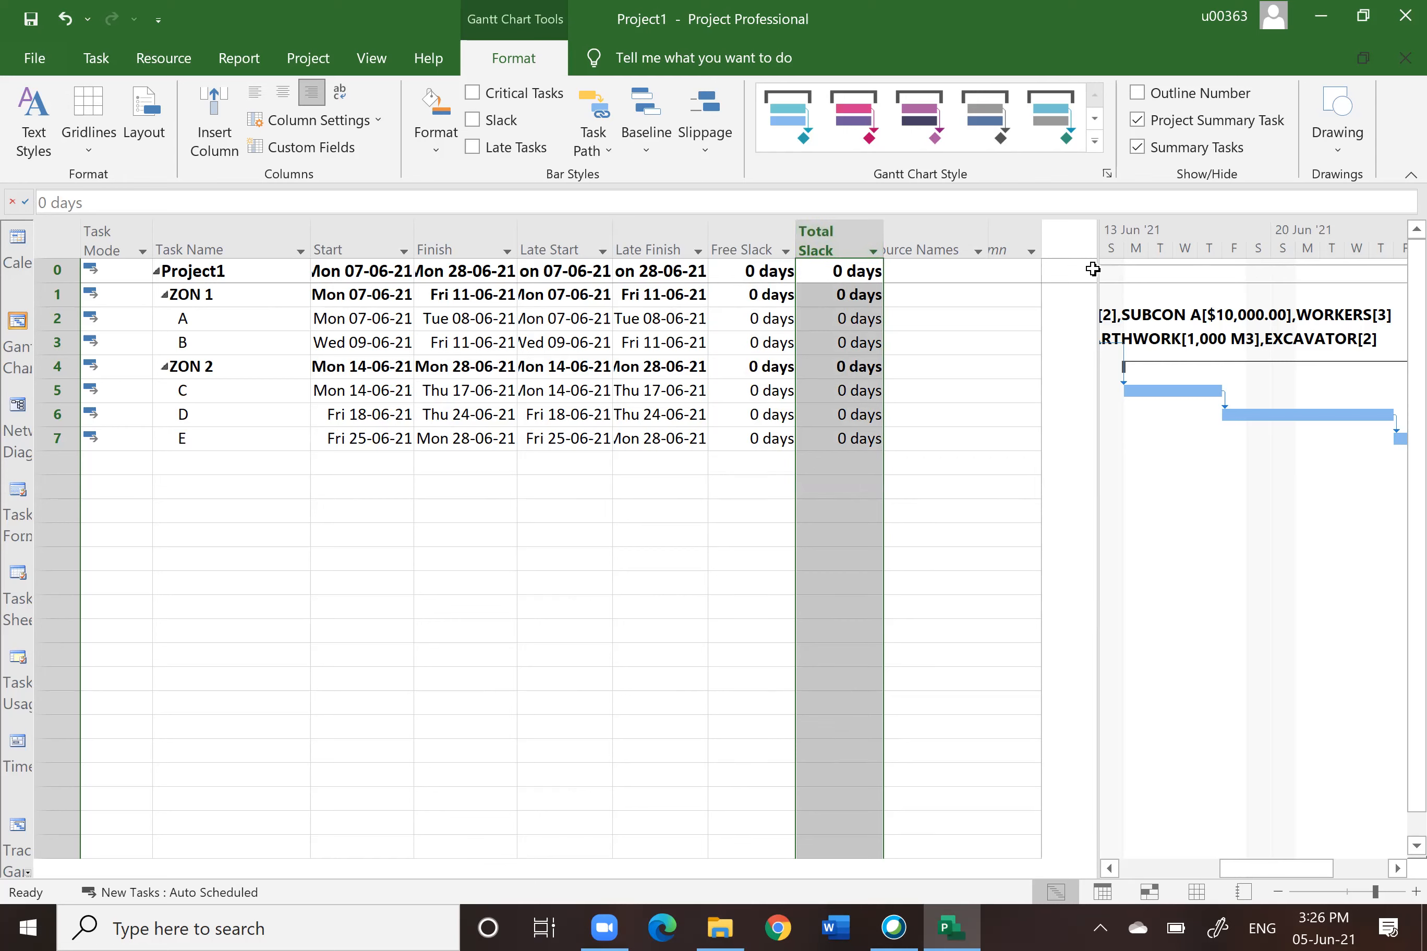
left_click_drag(1099, 573, 729, 622)
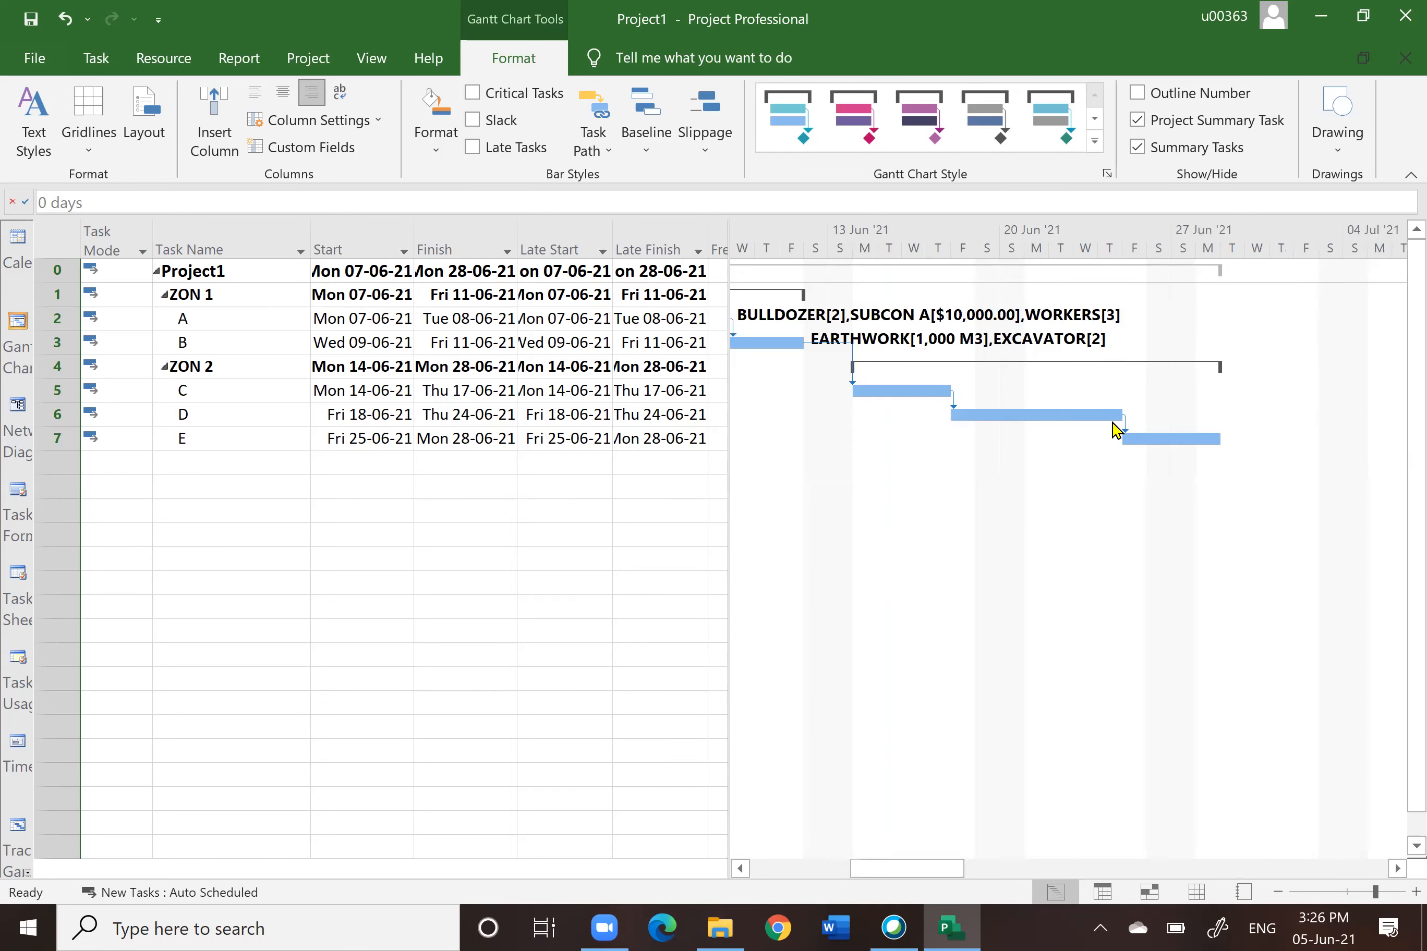
Step: Highlight the critical tasks in the Gantt chart
left_click(474, 94)
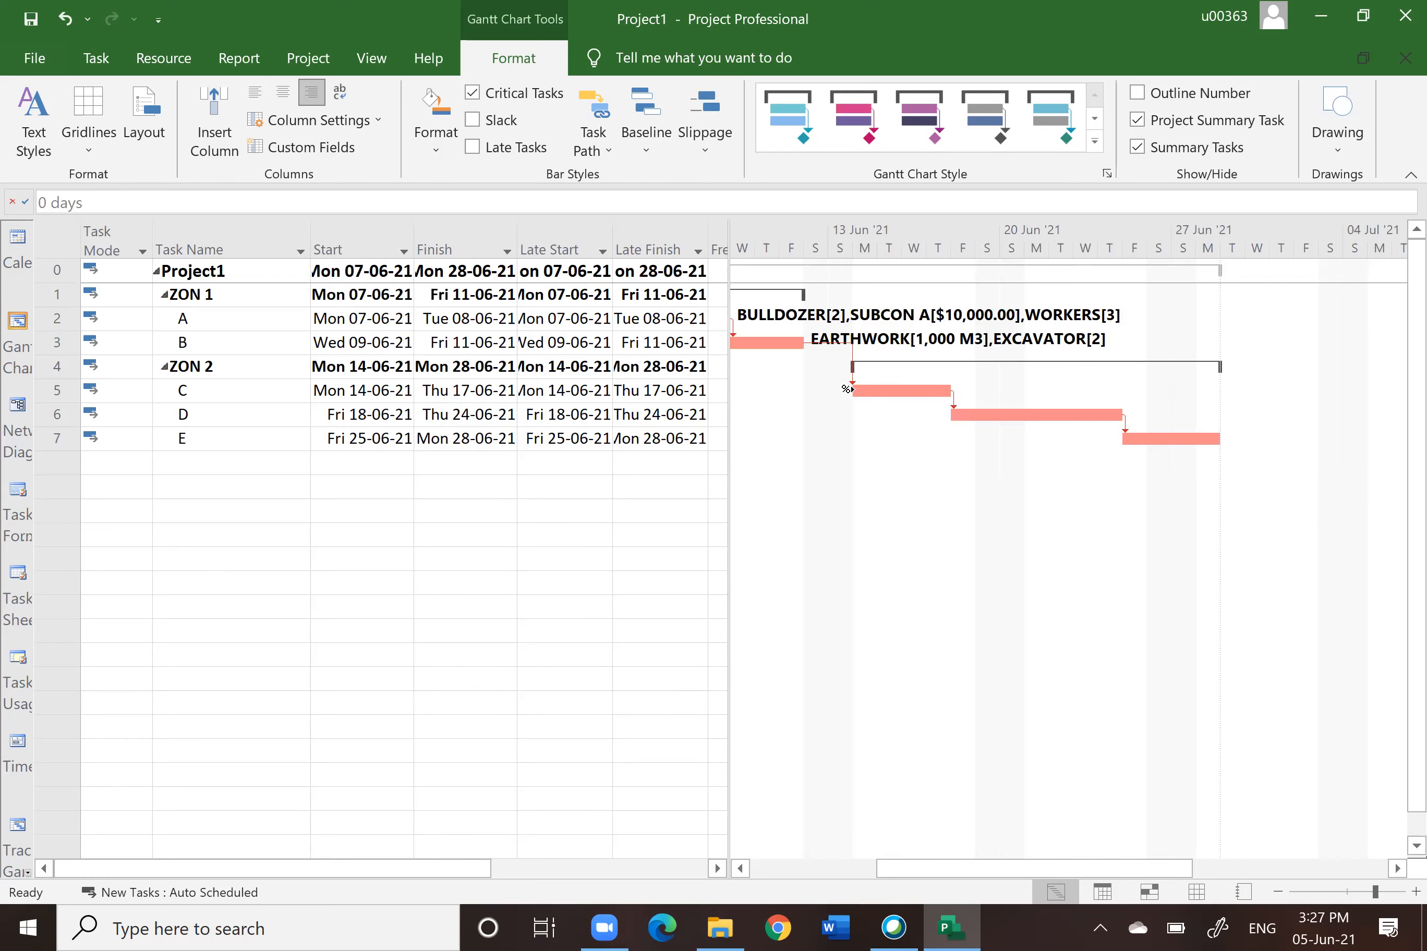
left_click(761, 870)
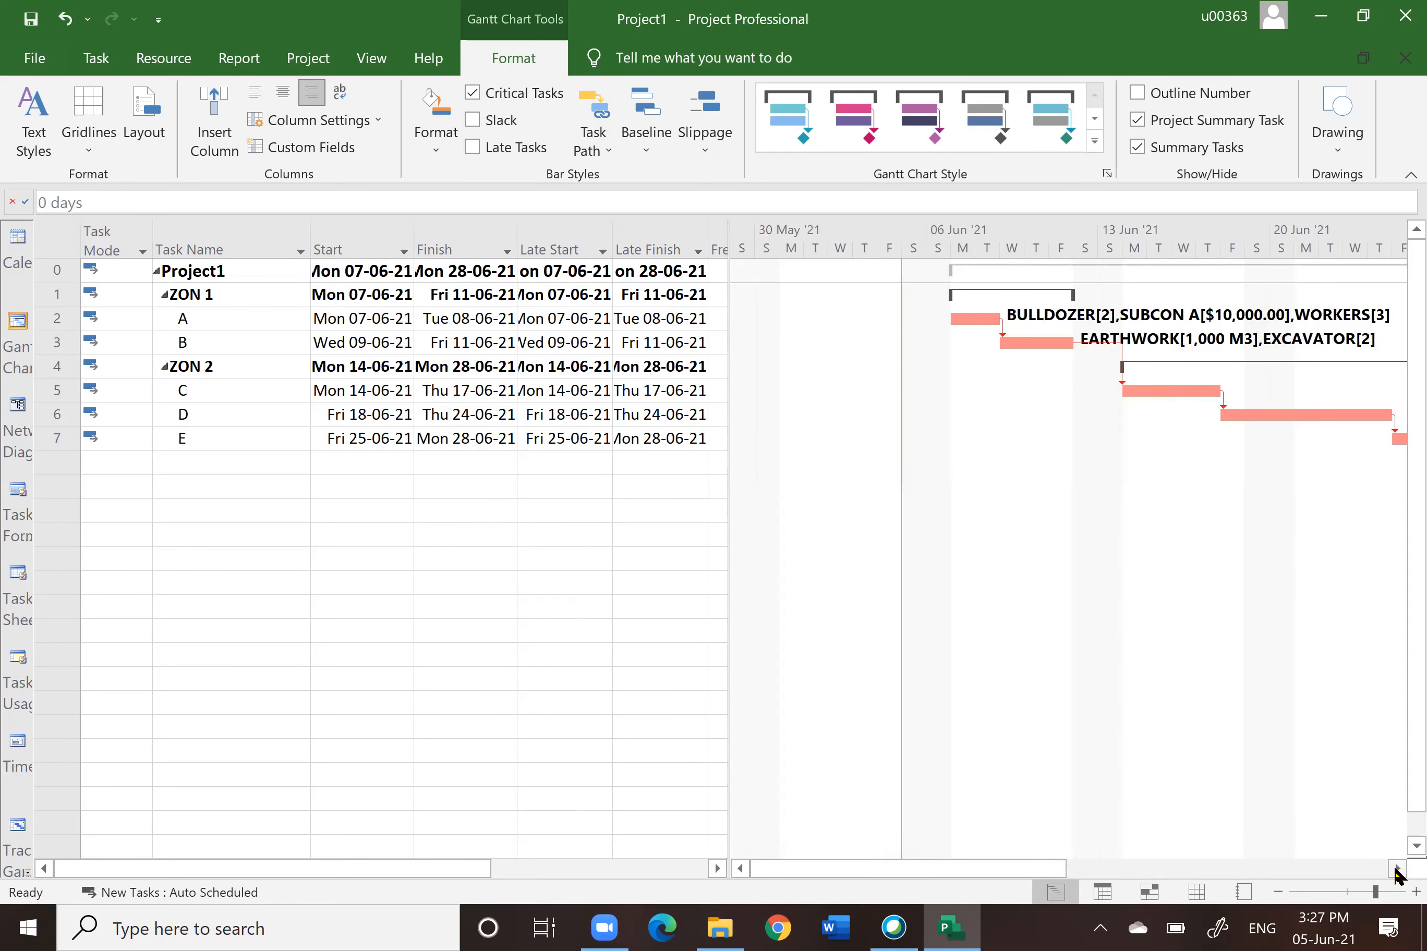
left_click(1397, 868)
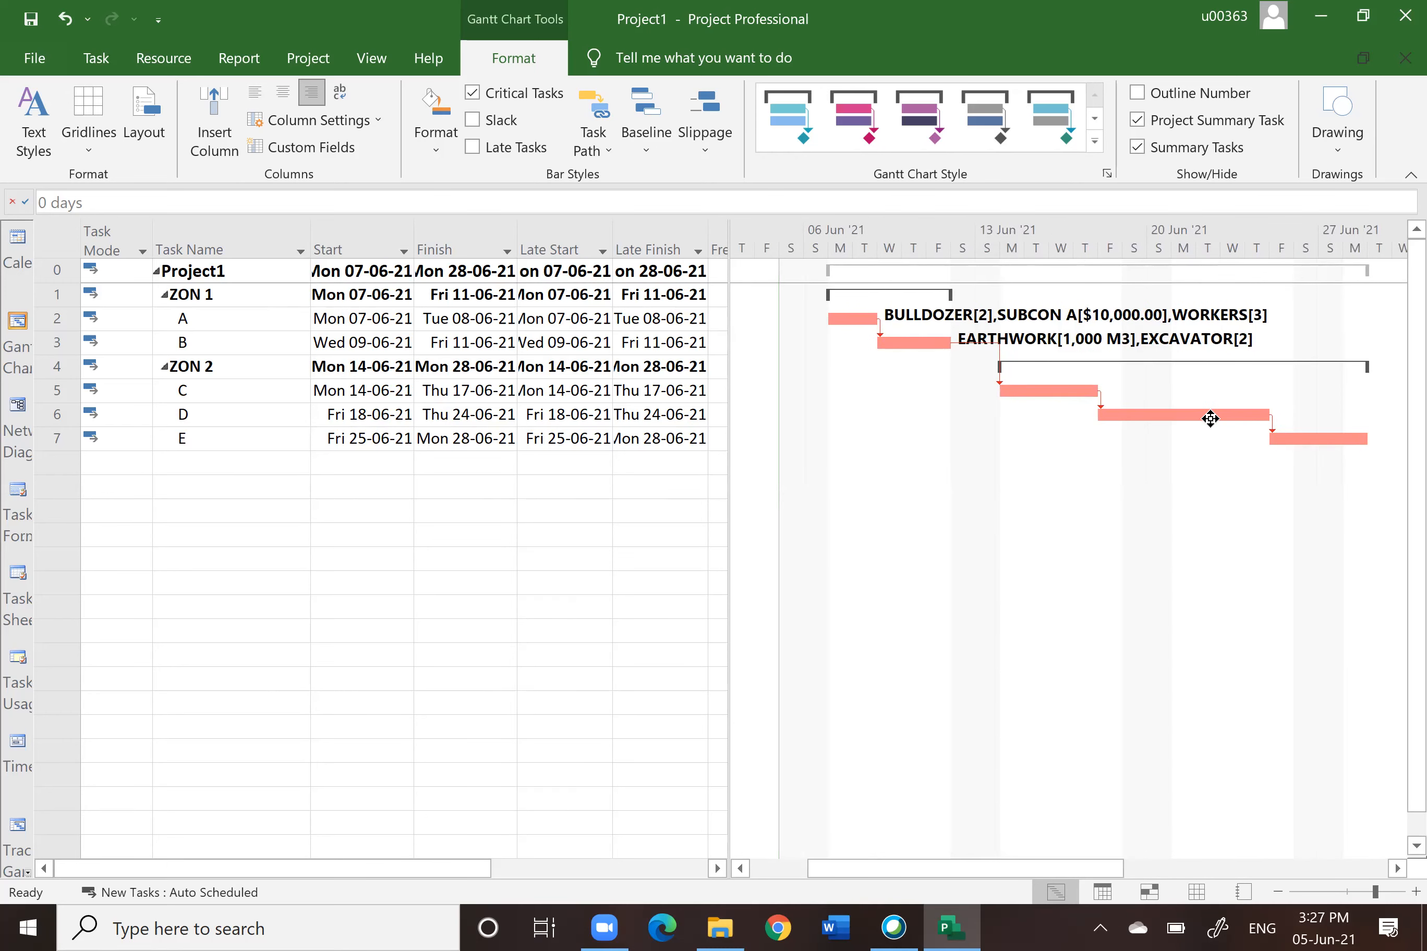
left_click_drag(728, 233, 949, 219)
left_click(857, 239)
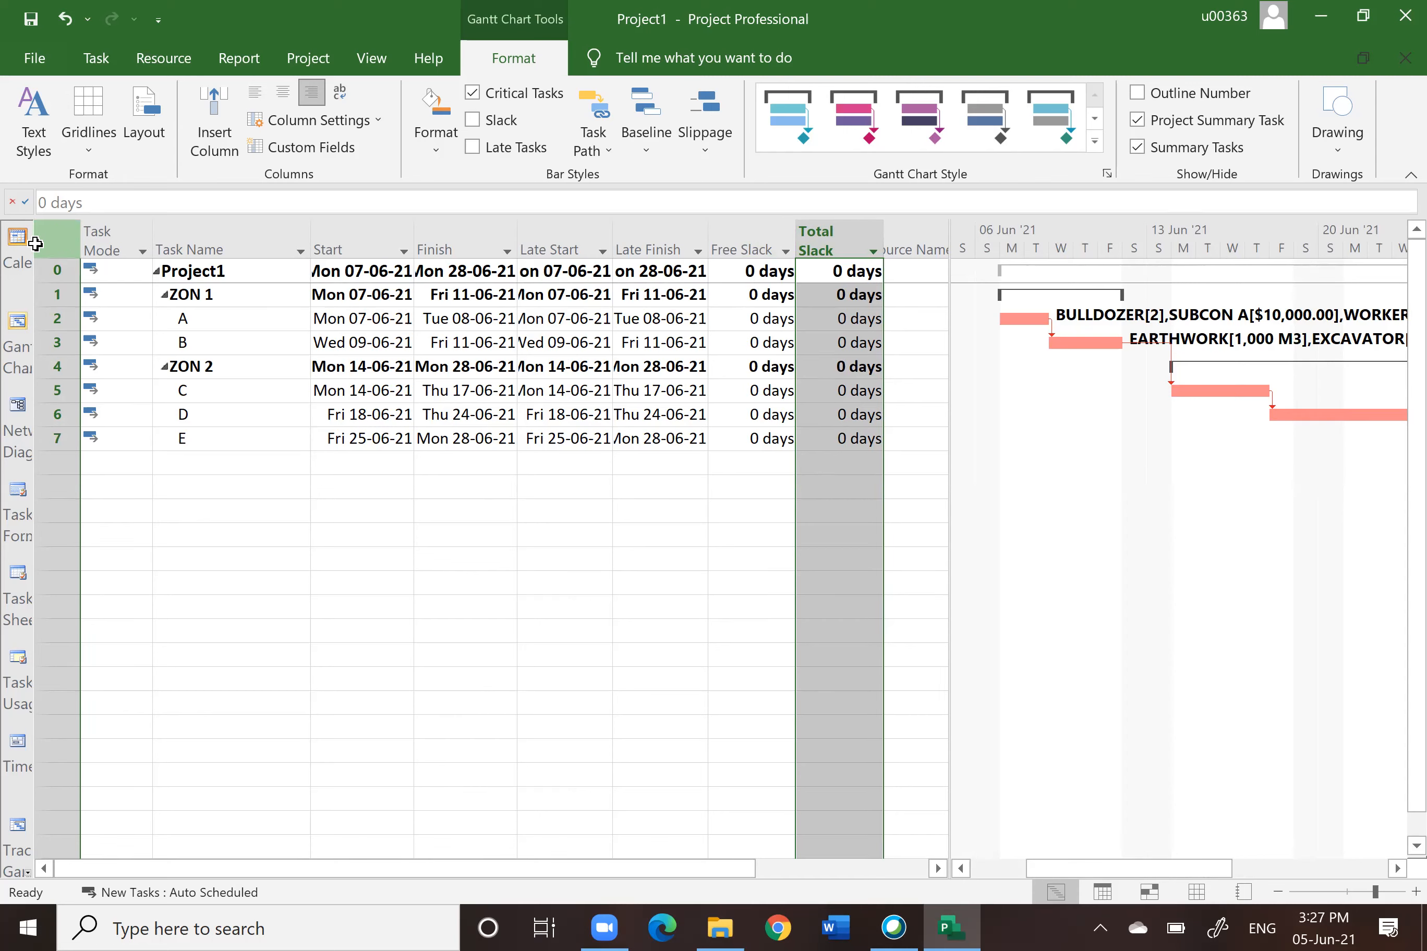
left_click(54, 232)
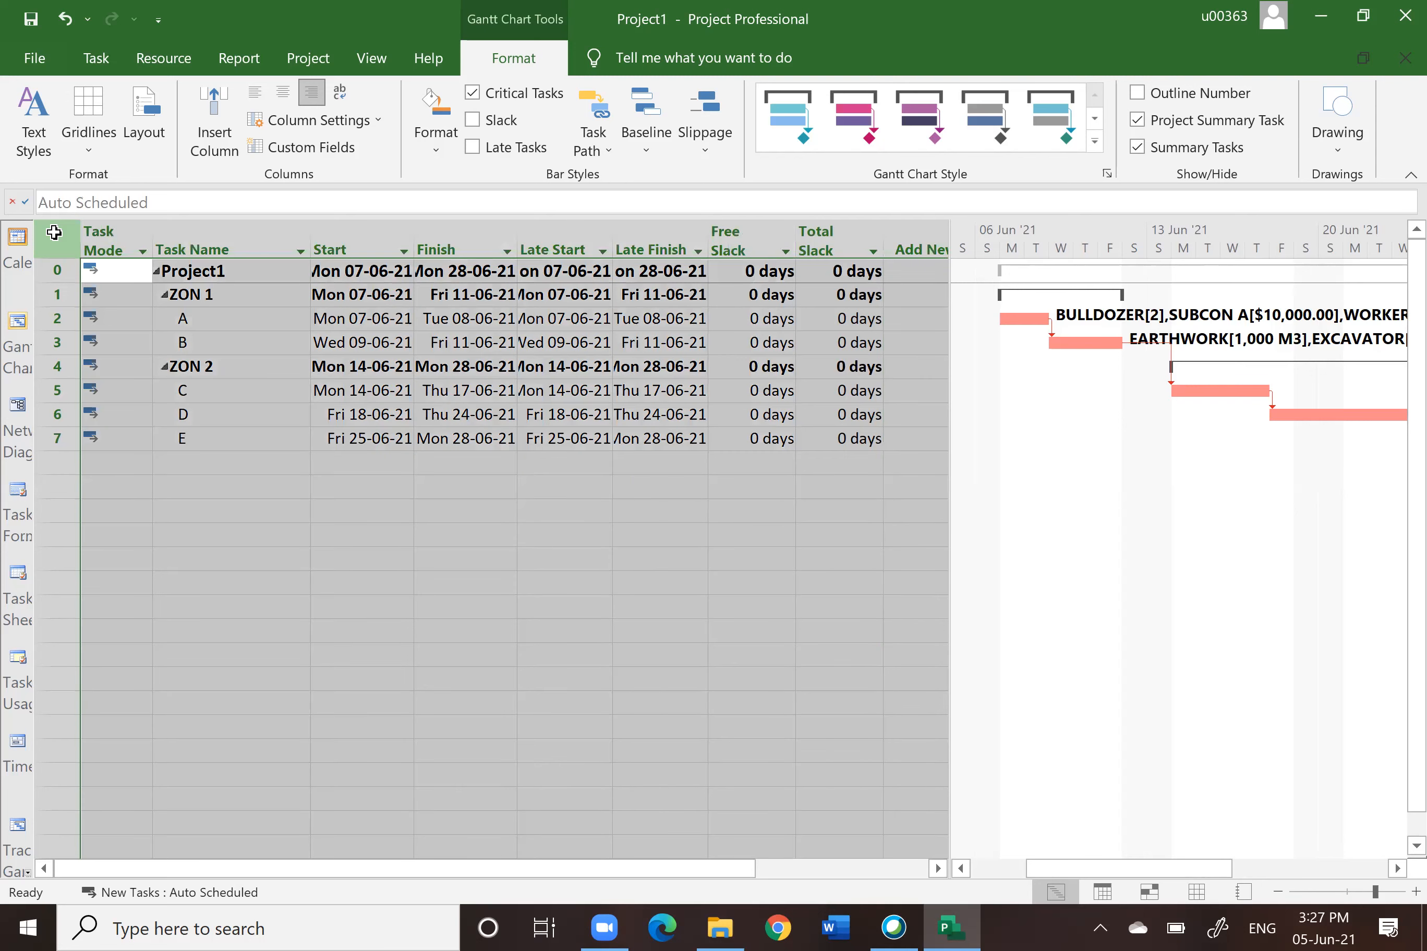
right_click(54, 232)
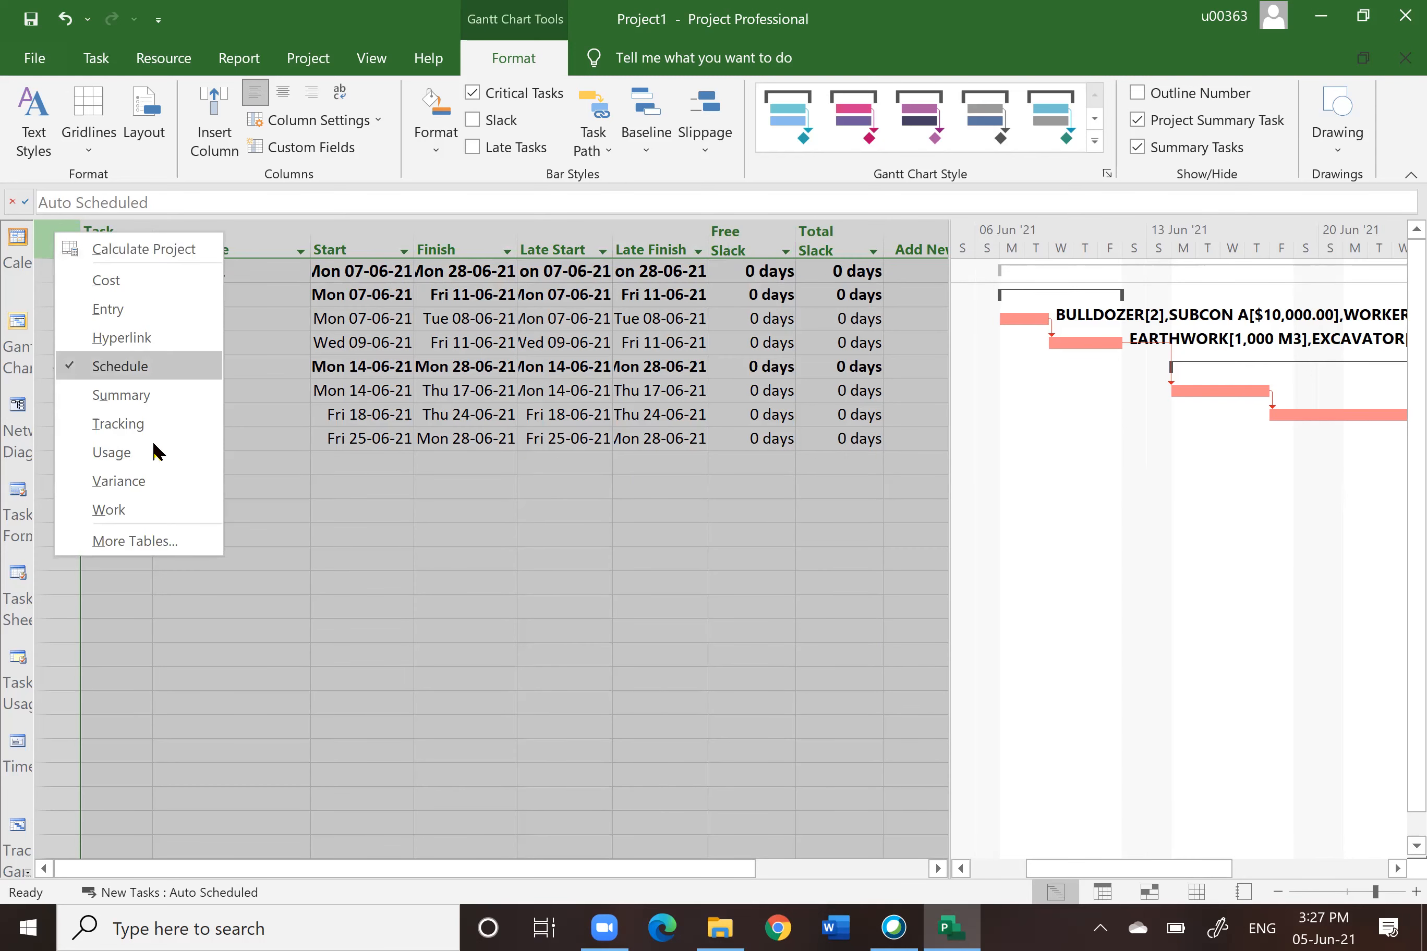
left_click(346, 588)
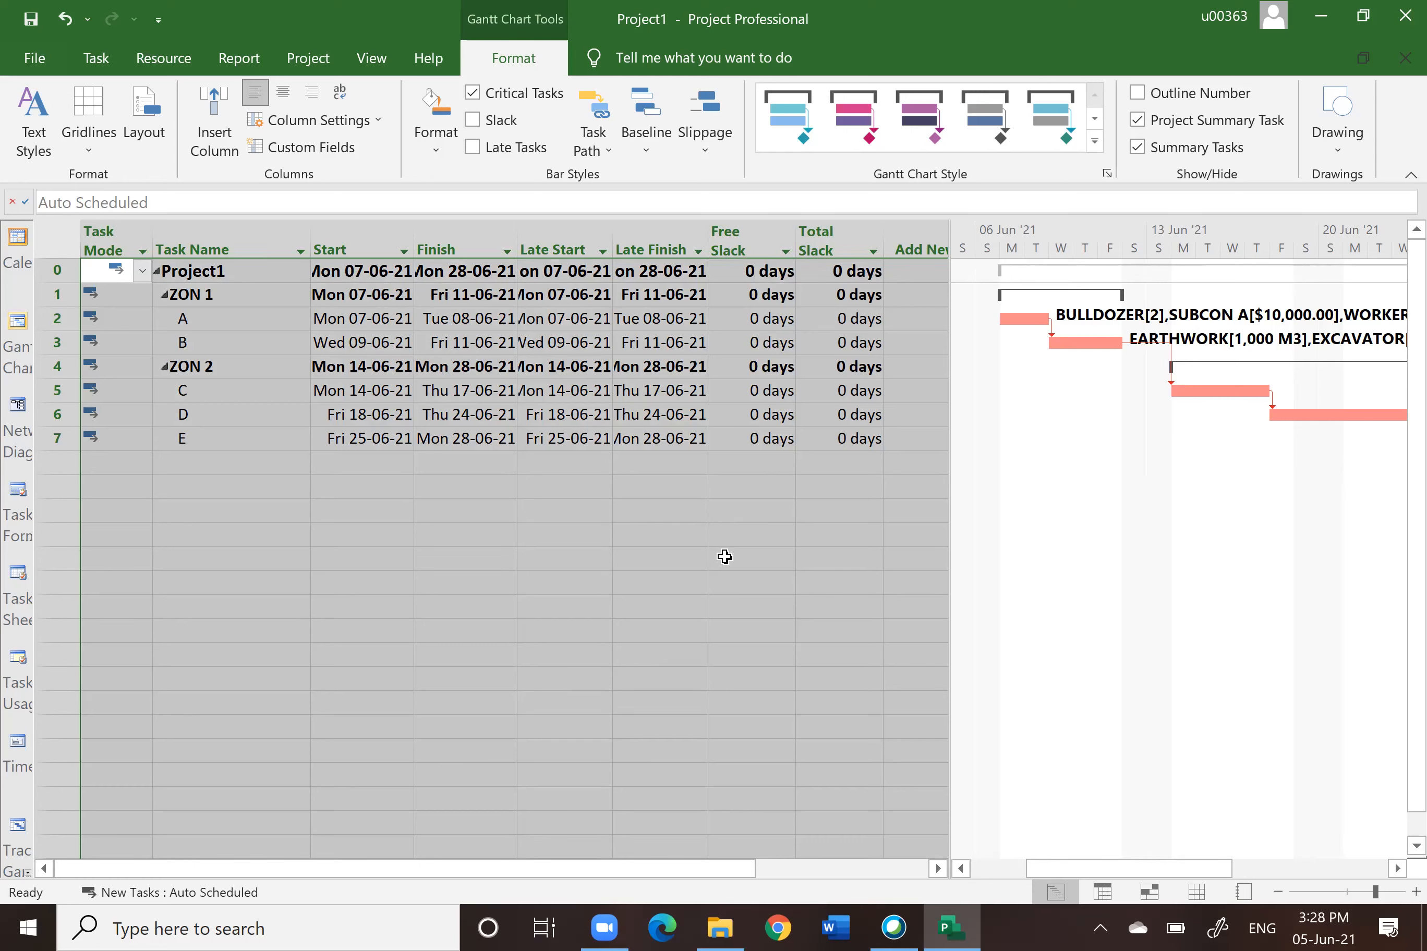
Step: Open the Project Options dialog and close it without changes
left_click(34, 62)
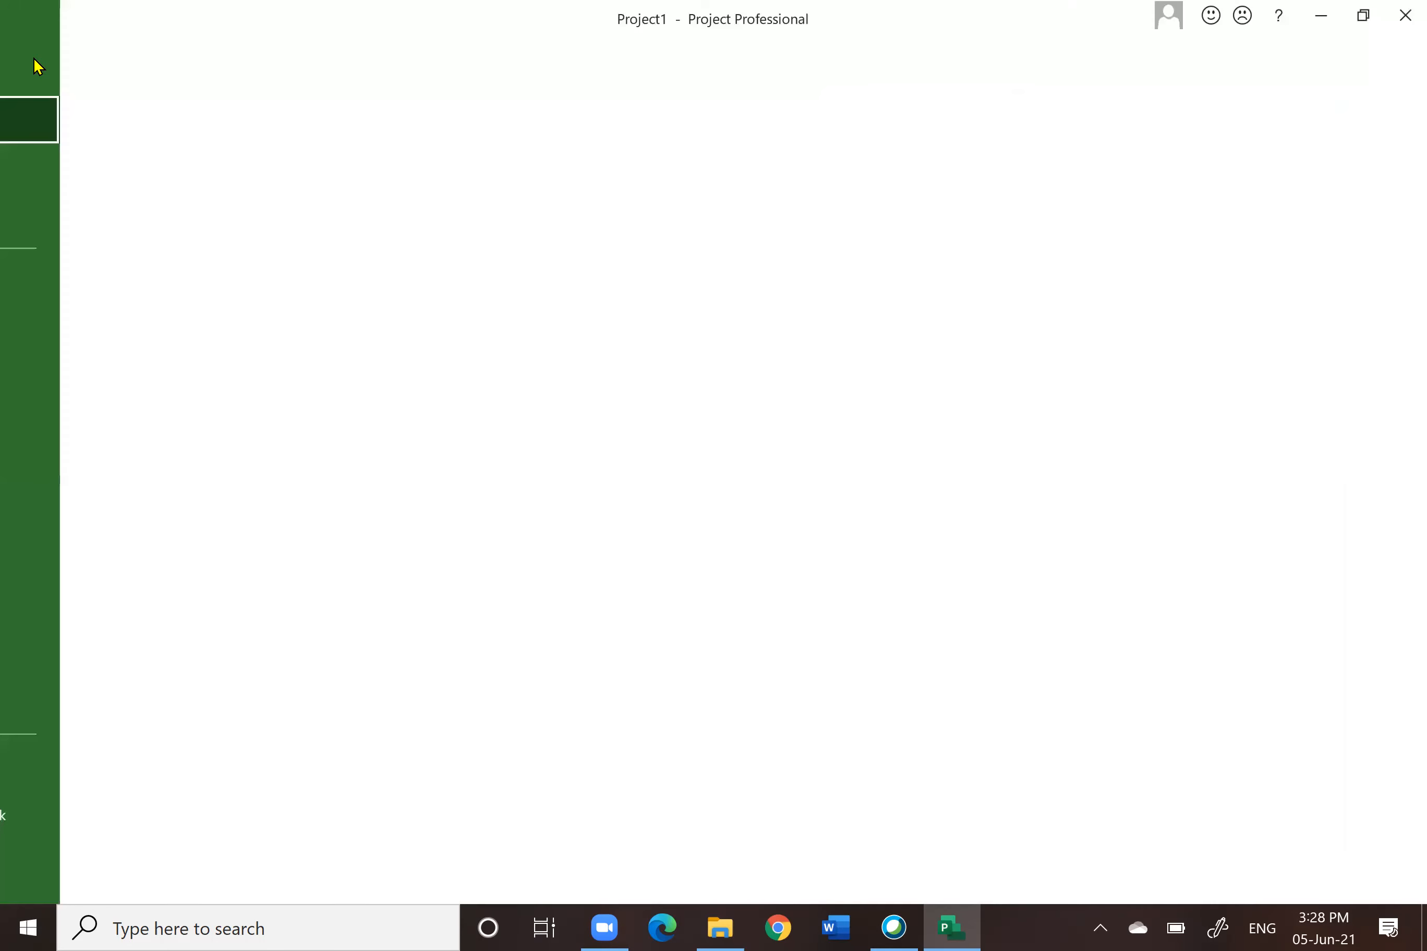
left_click(72, 862)
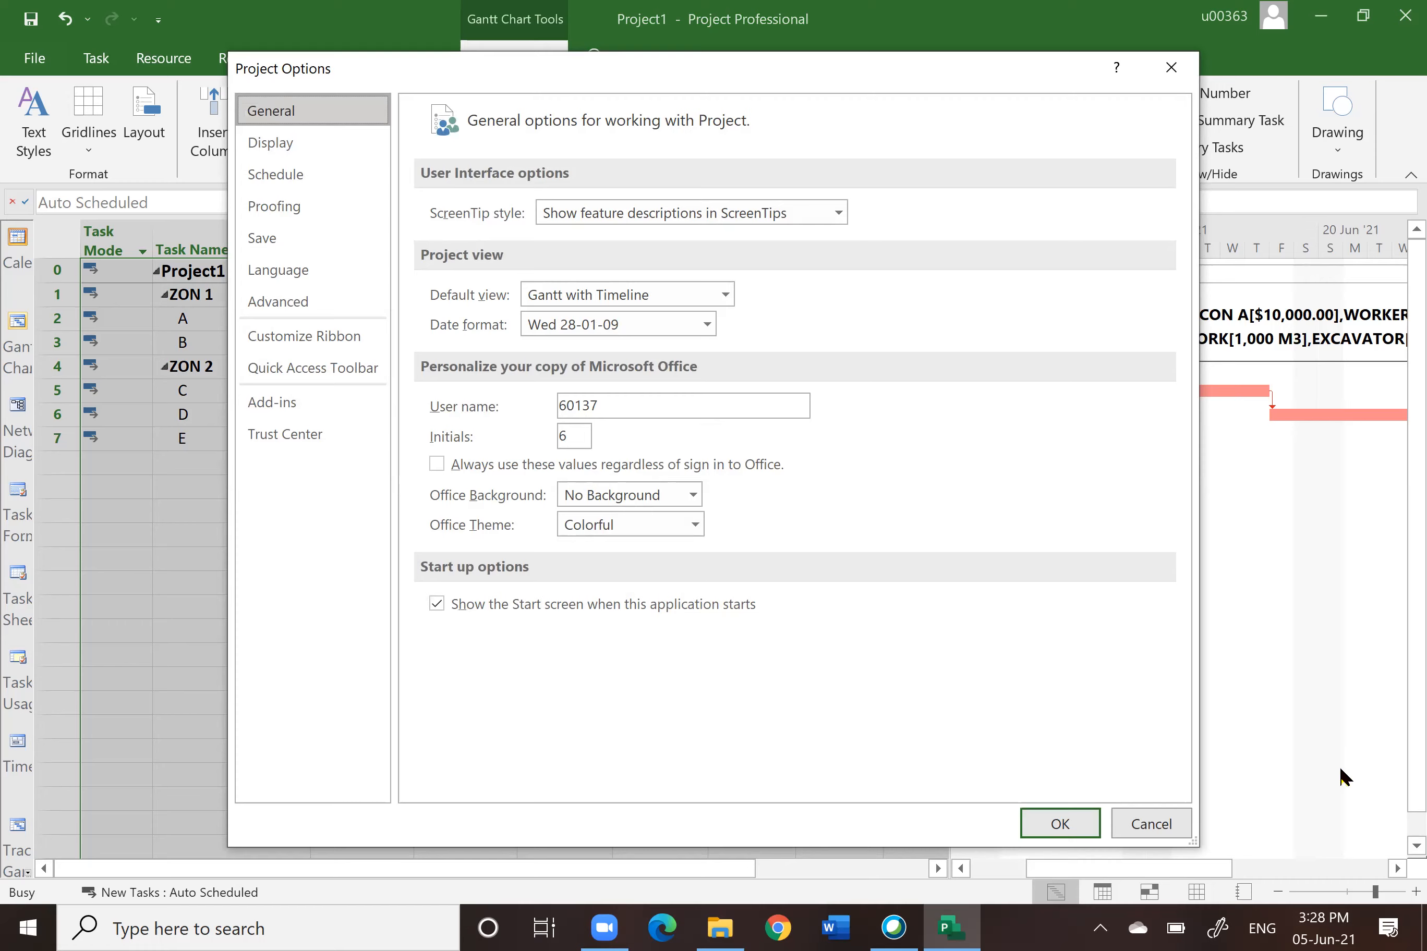
left_click(1165, 833)
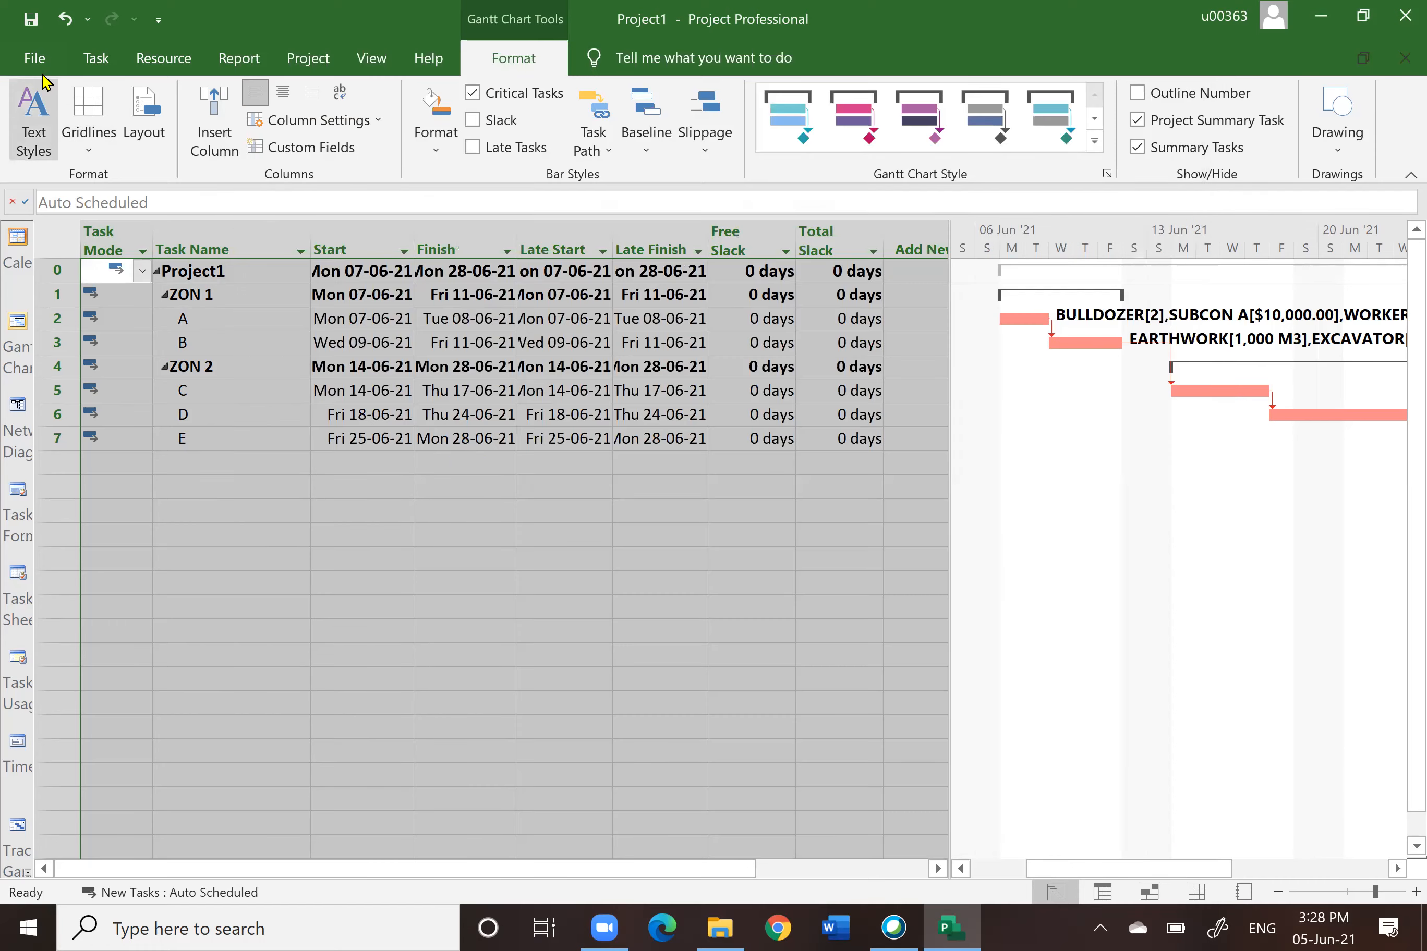
left_click(34, 57)
left_click(92, 864)
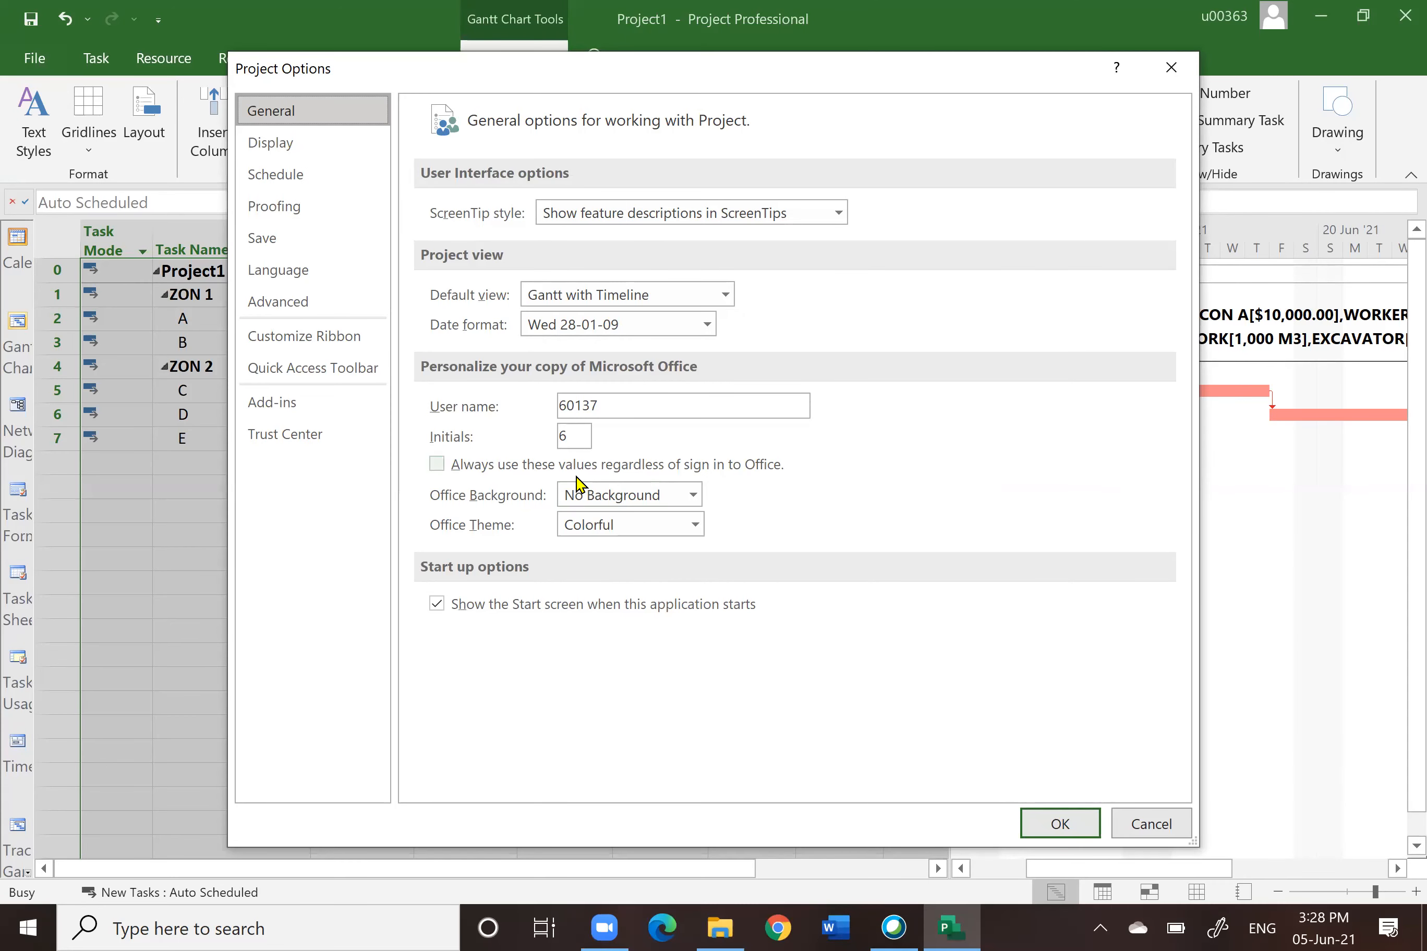
left_click(1147, 824)
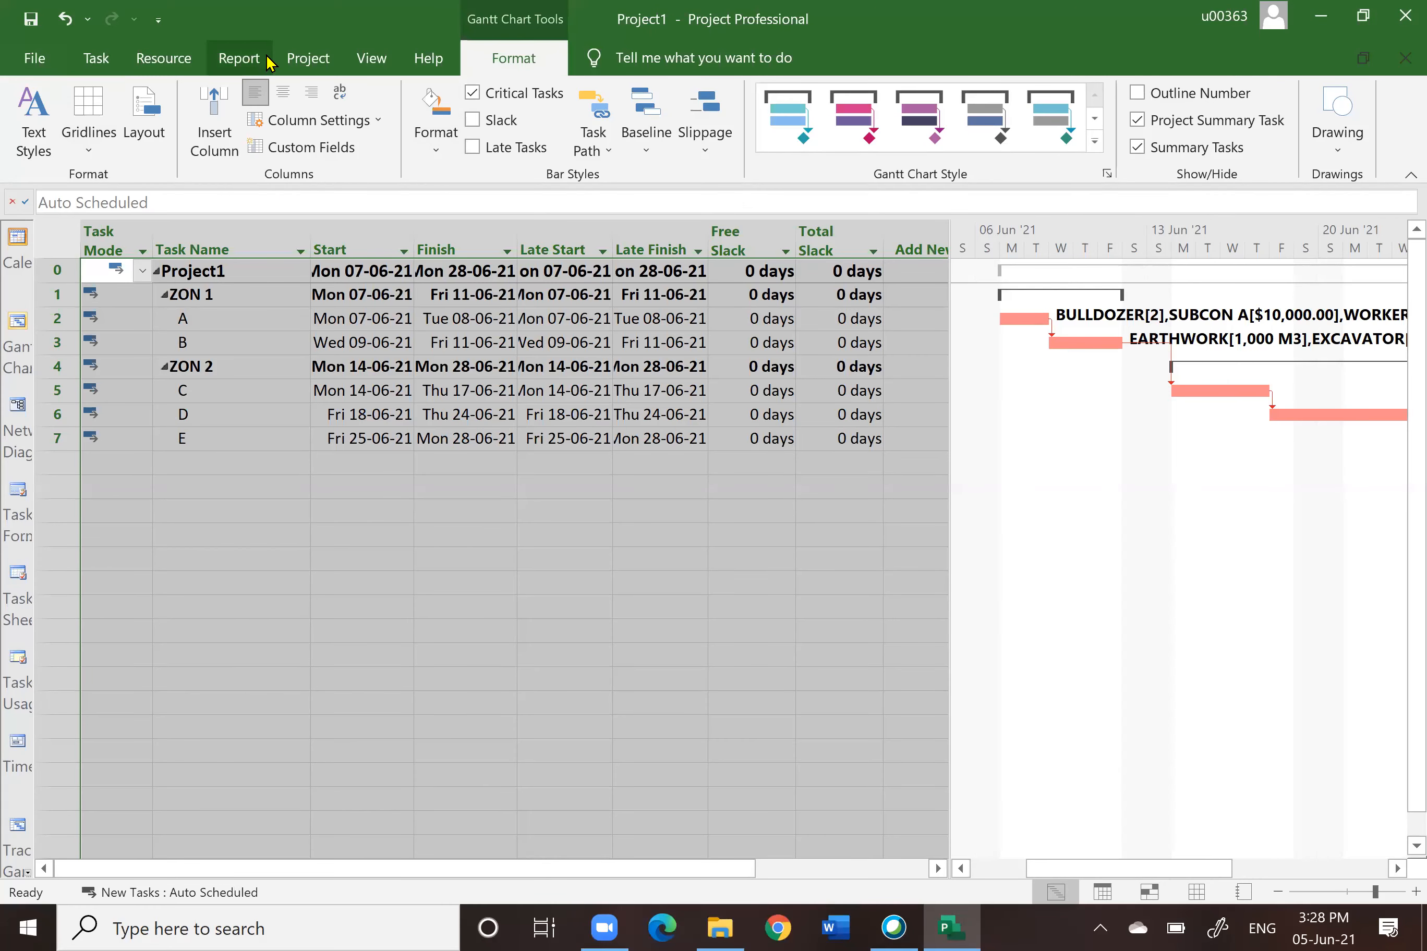
Step: Open the Project Information dialog and close it without changes
left_click(297, 58)
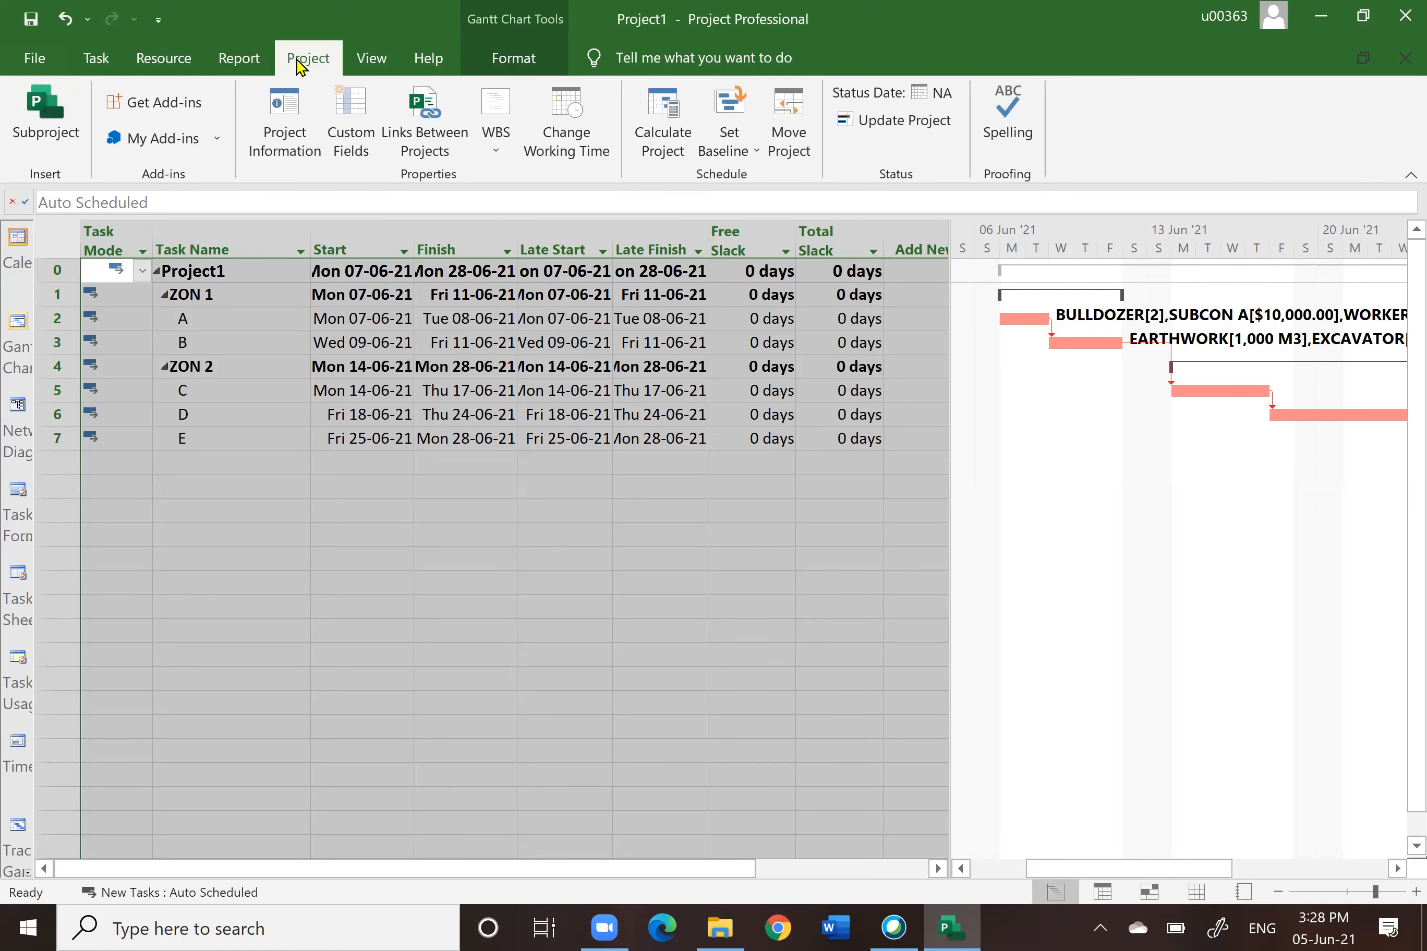
left_click(282, 118)
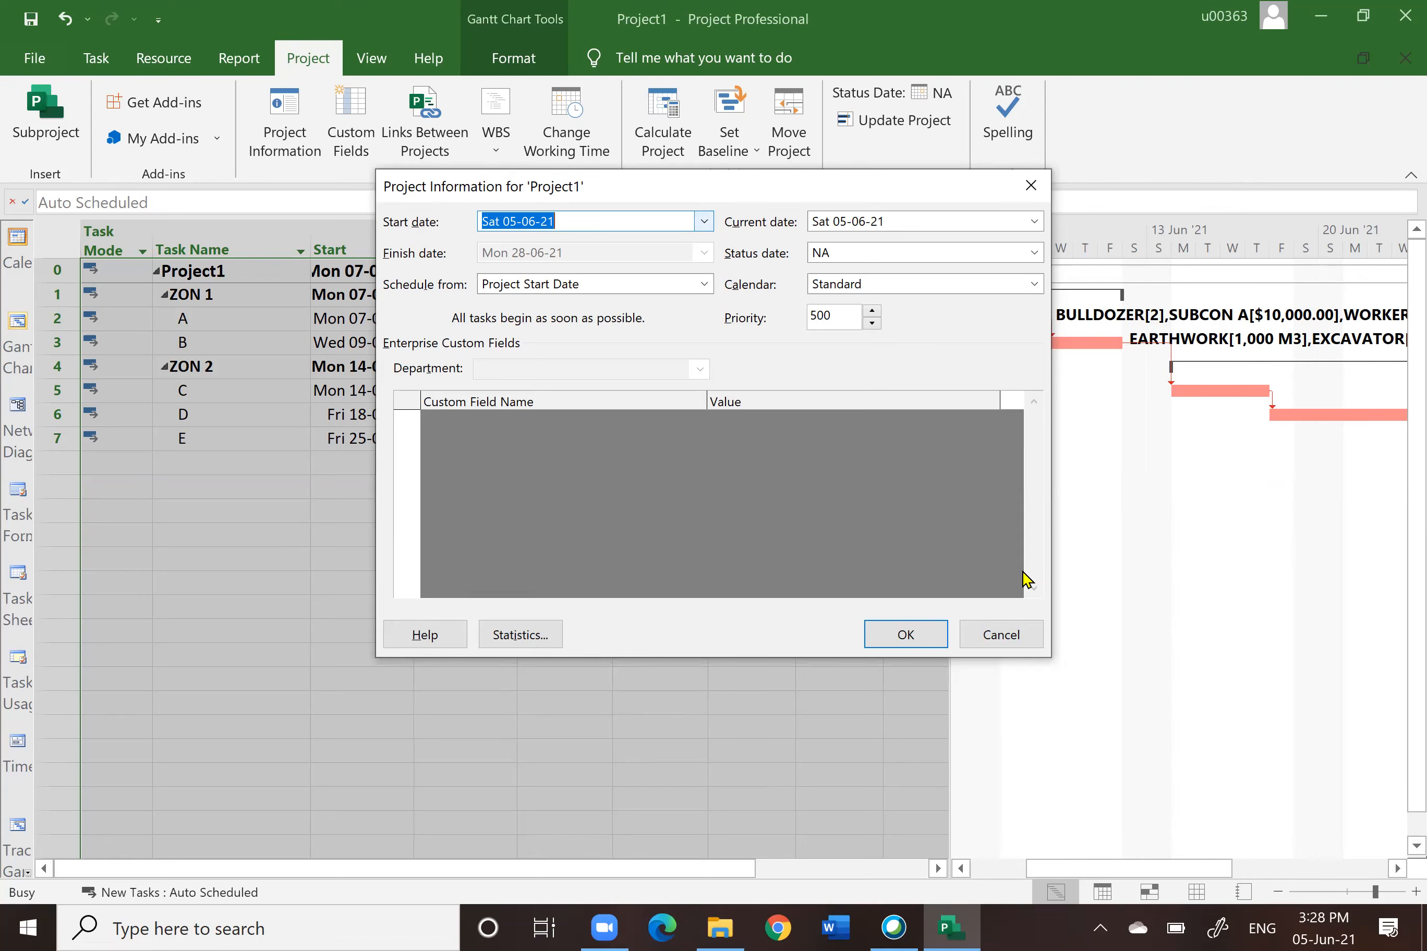
left_click(998, 634)
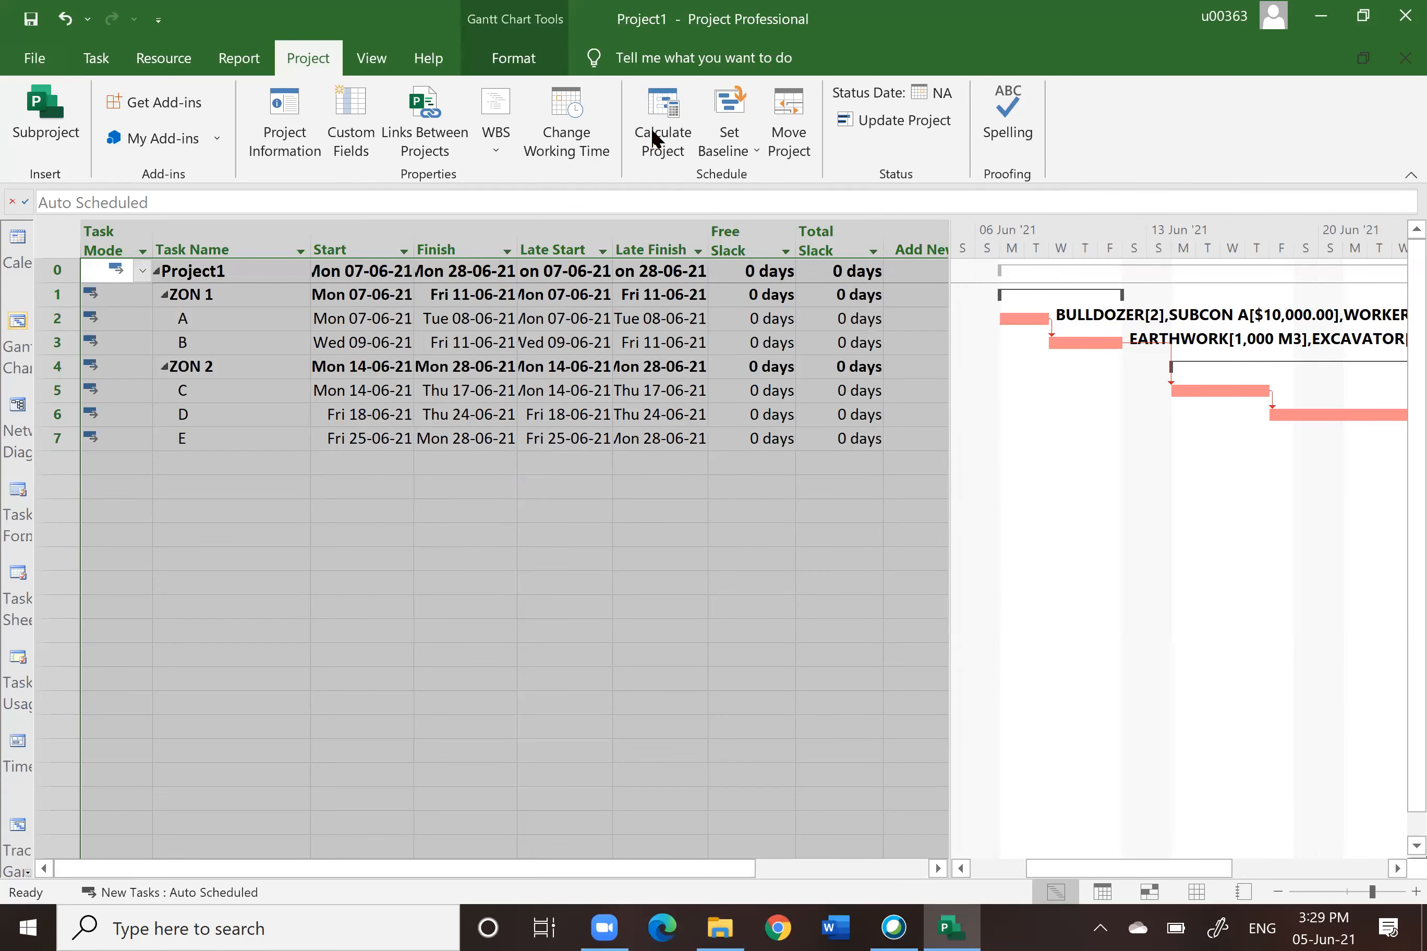
Step: Add a calendar exception named KING'S BIRTHDAY on 07-06-2021 in the Standard project calendar
left_click(565, 122)
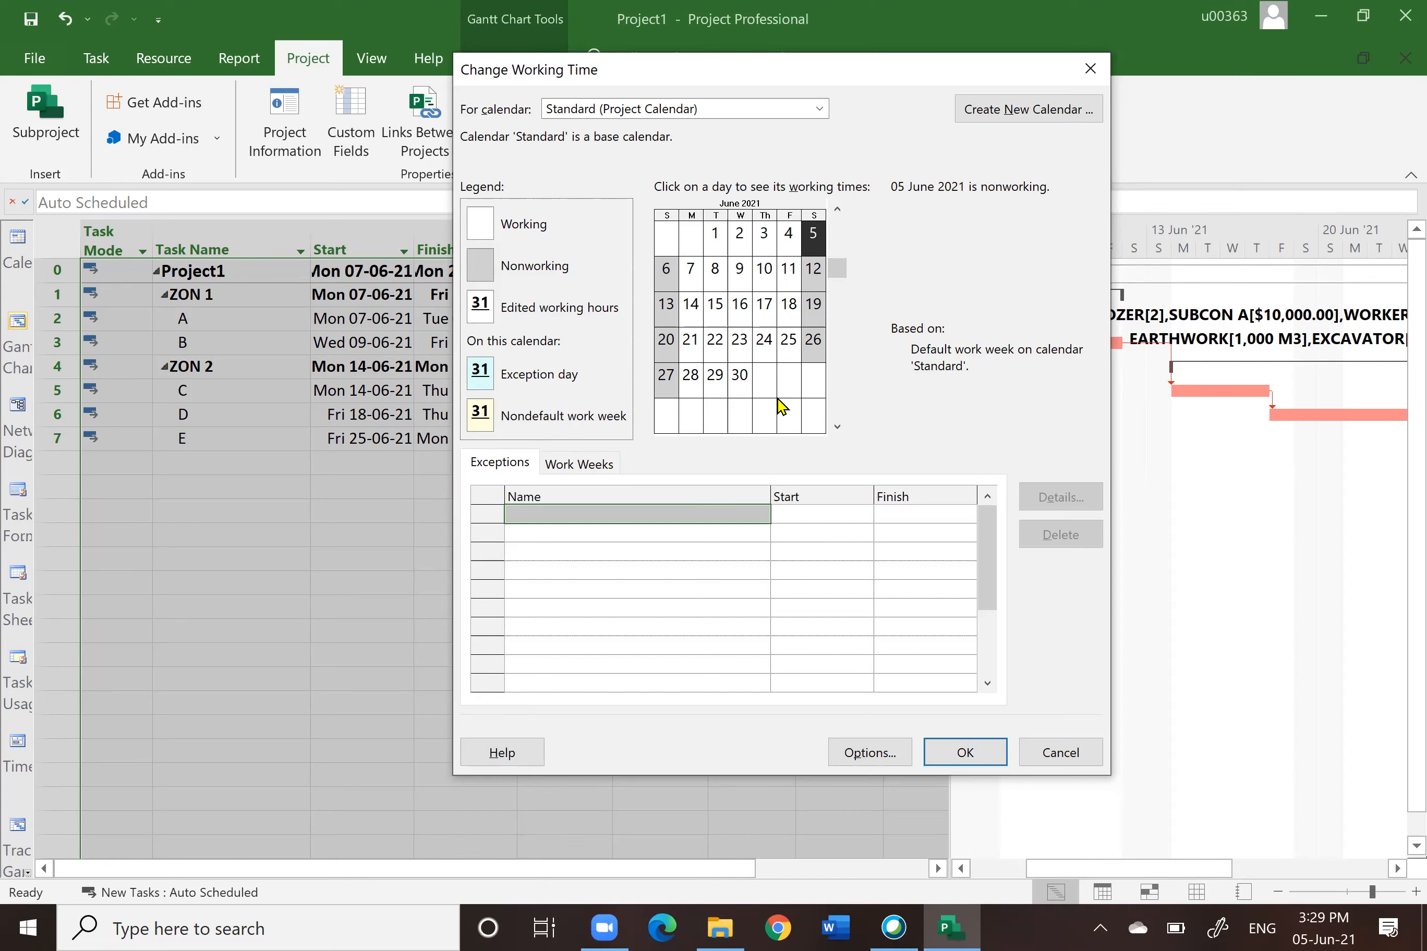
left_click(504, 468)
left_click(553, 465)
left_click(502, 468)
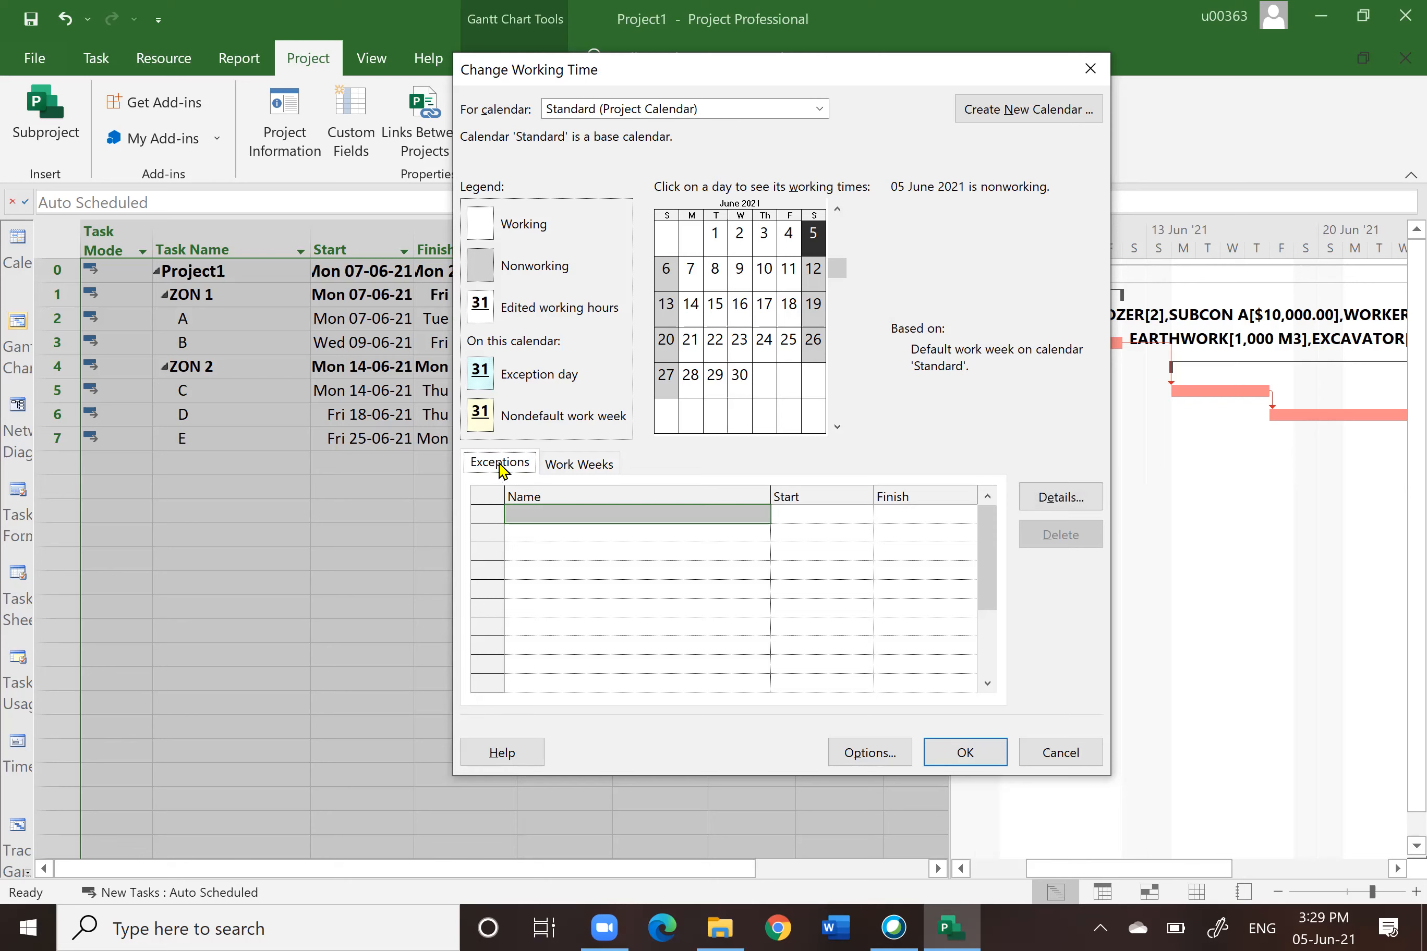
left_click(579, 466)
left_click(509, 465)
left_click(577, 468)
left_click(528, 468)
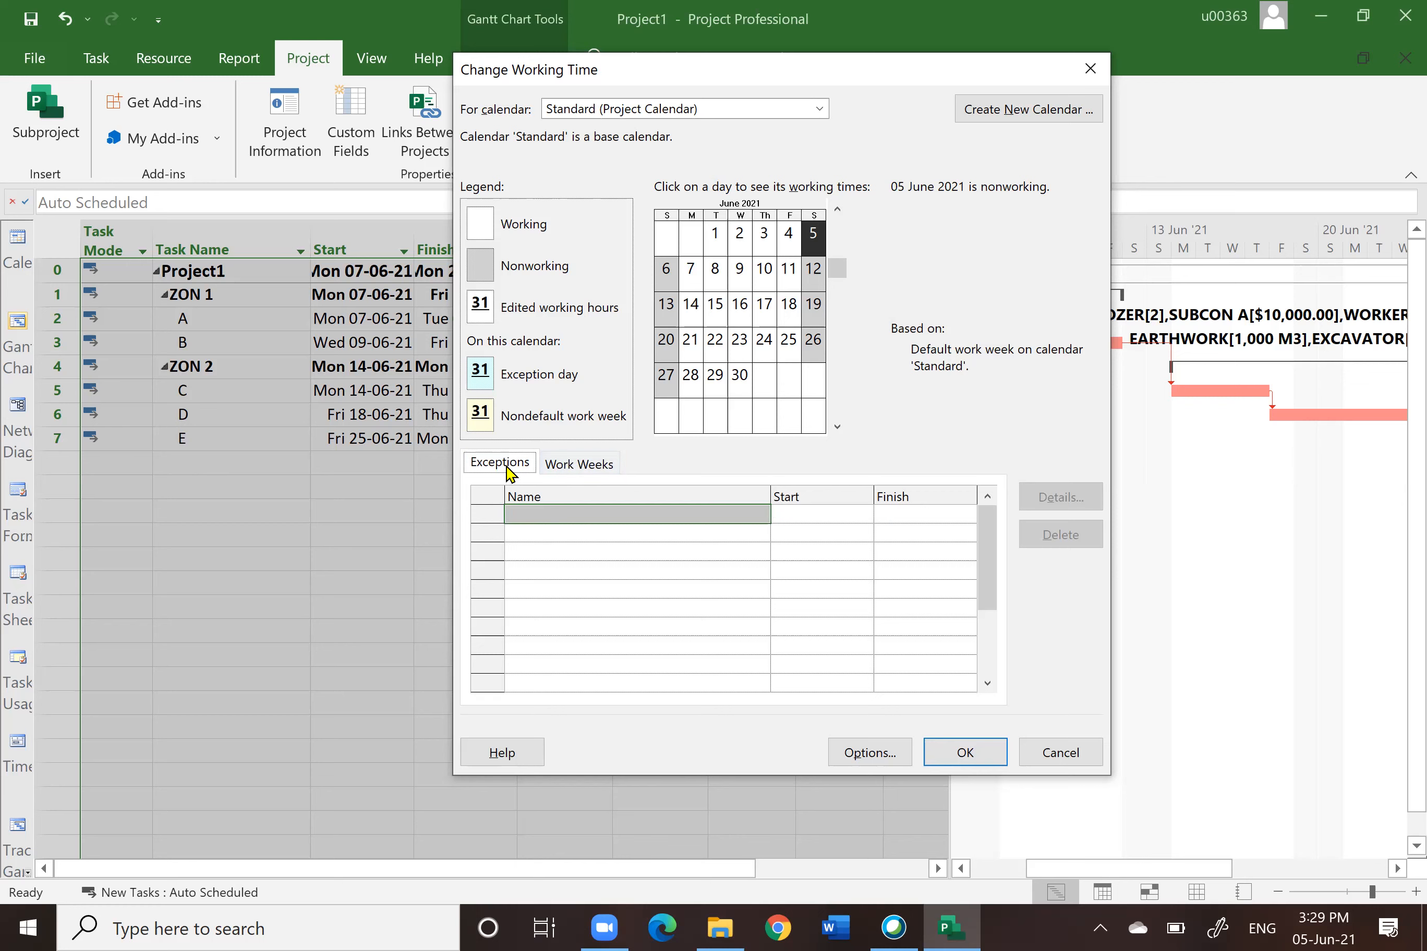
left_click(693, 273)
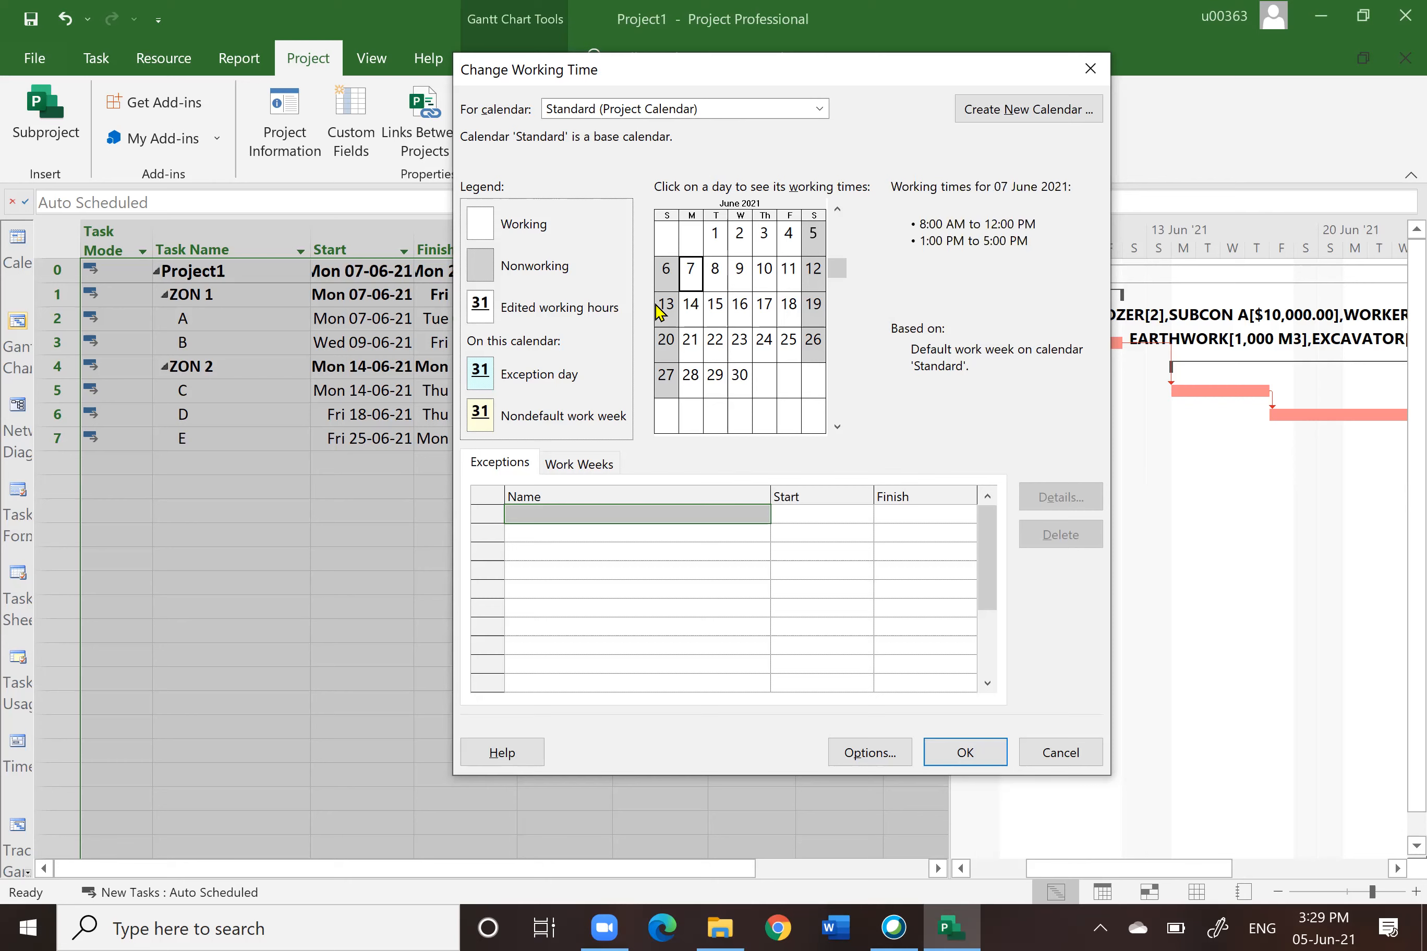
left_click(561, 514)
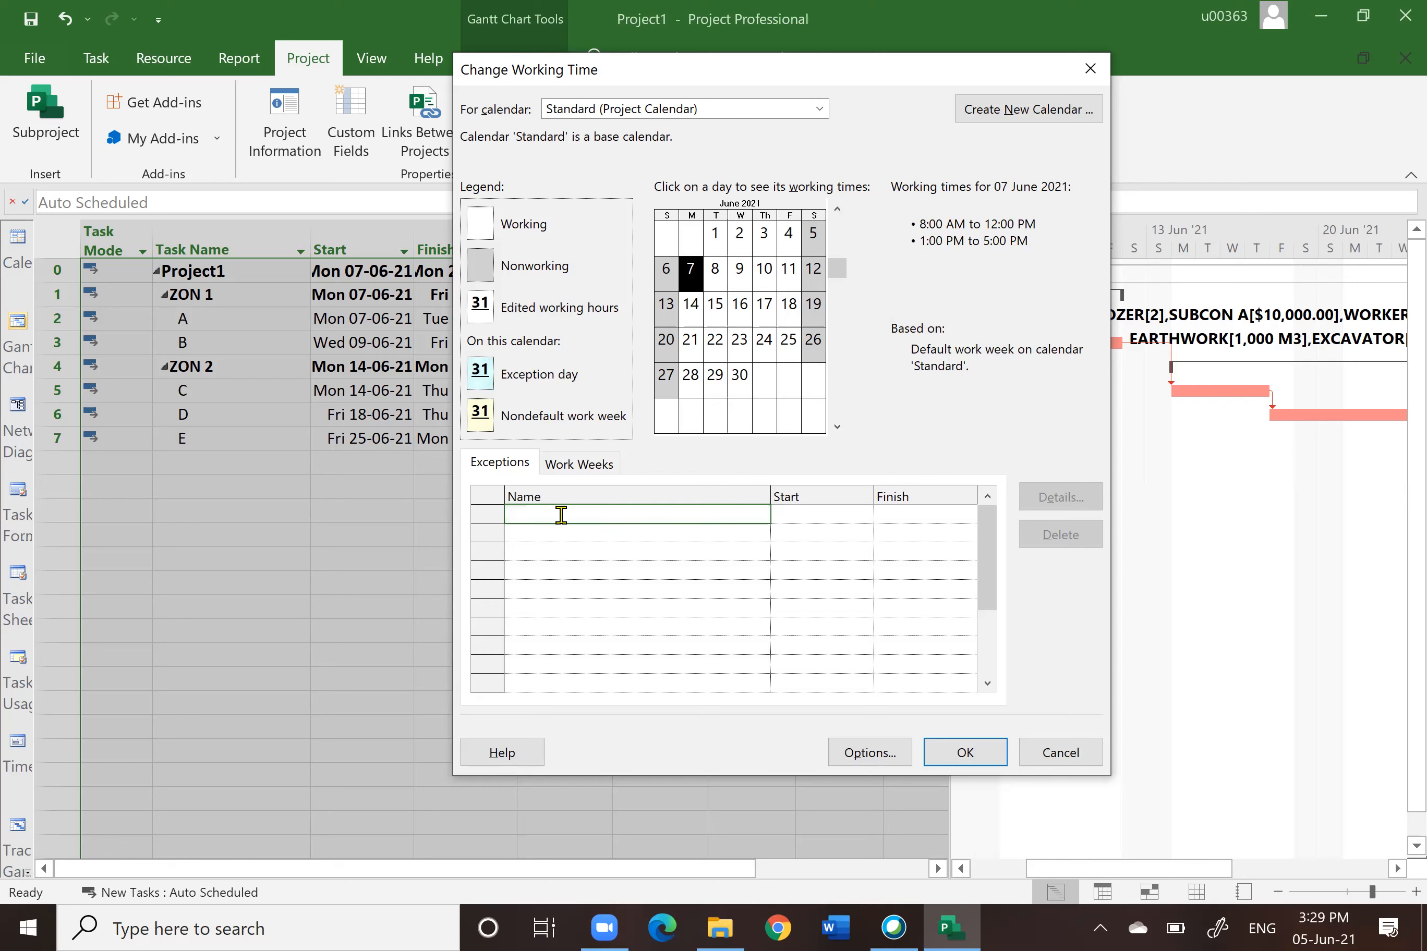
type("Kl")
type("NG'S BIRTHDAY")
key("Escape")
left_click(811, 517)
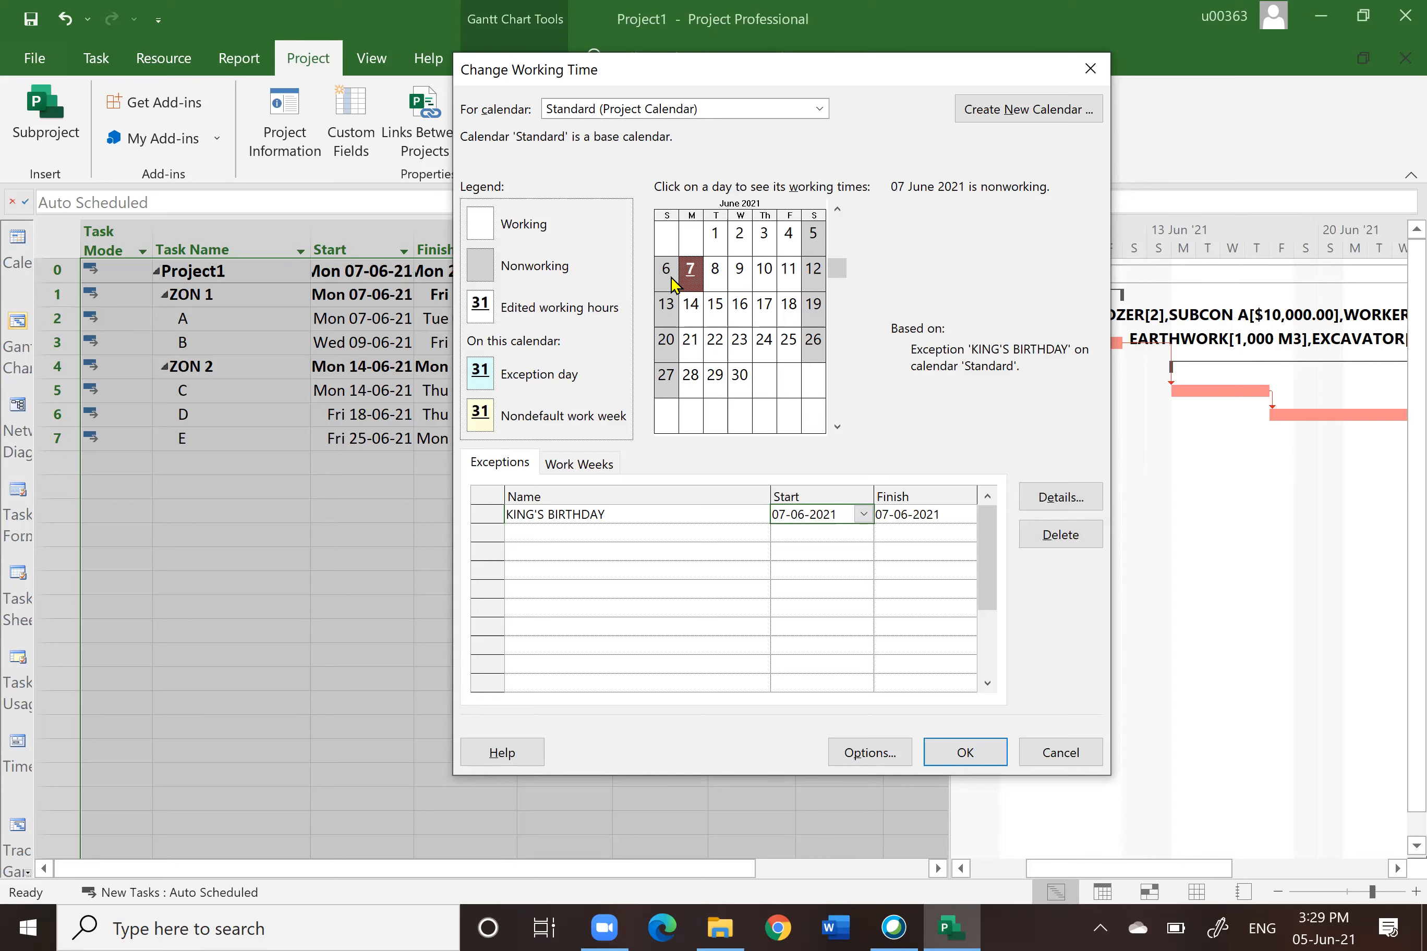
Step: Set Saturday's default work week times to 8:00 AM–12:00 PM and 1:00 PM–5:00 PM
left_click(571, 474)
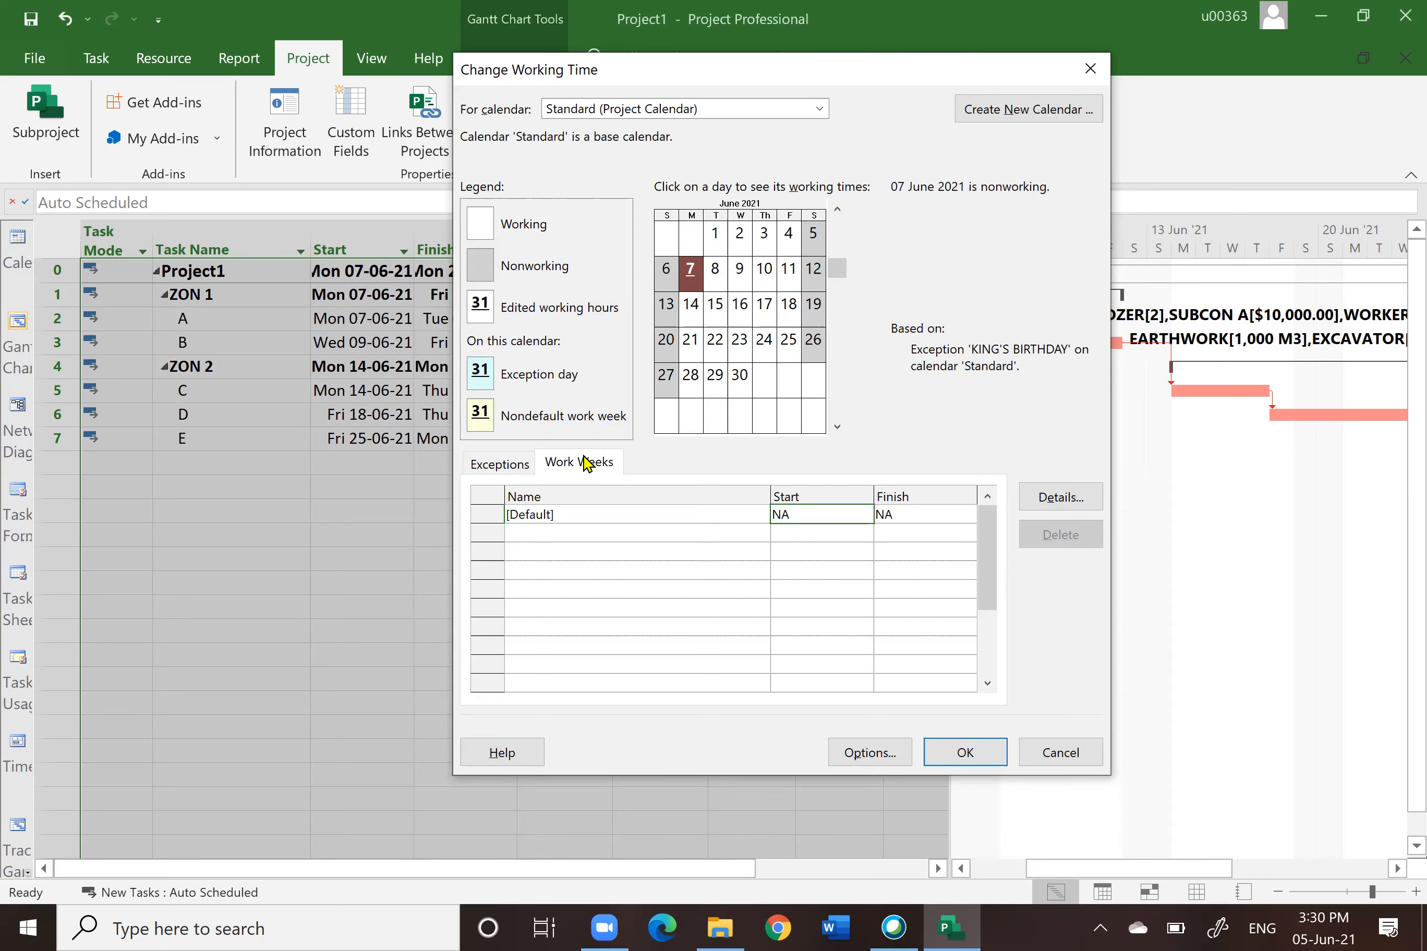
left_click(1062, 499)
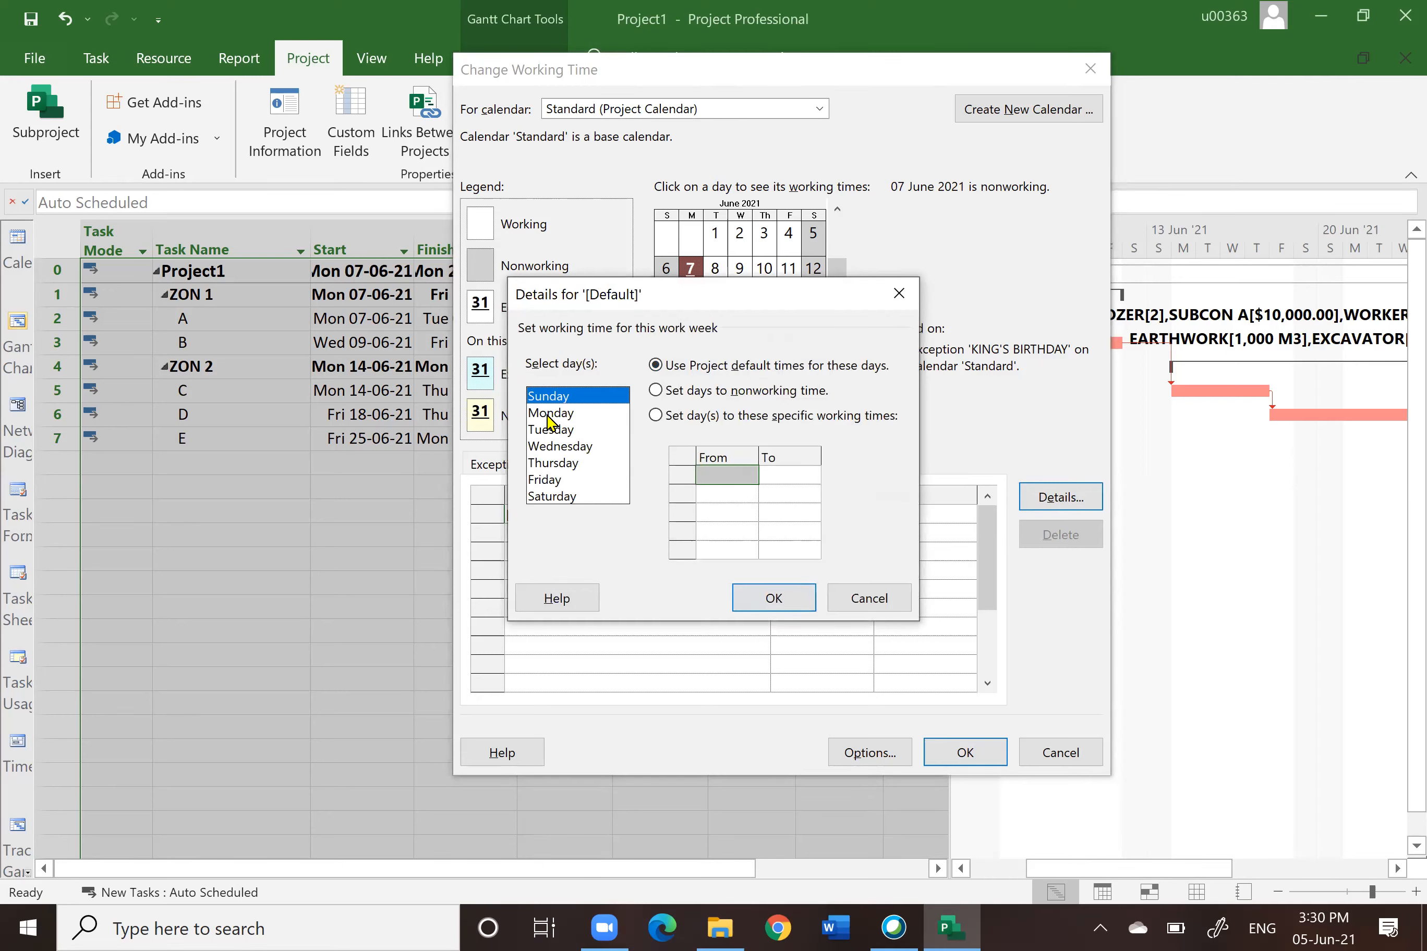
left_click(554, 497)
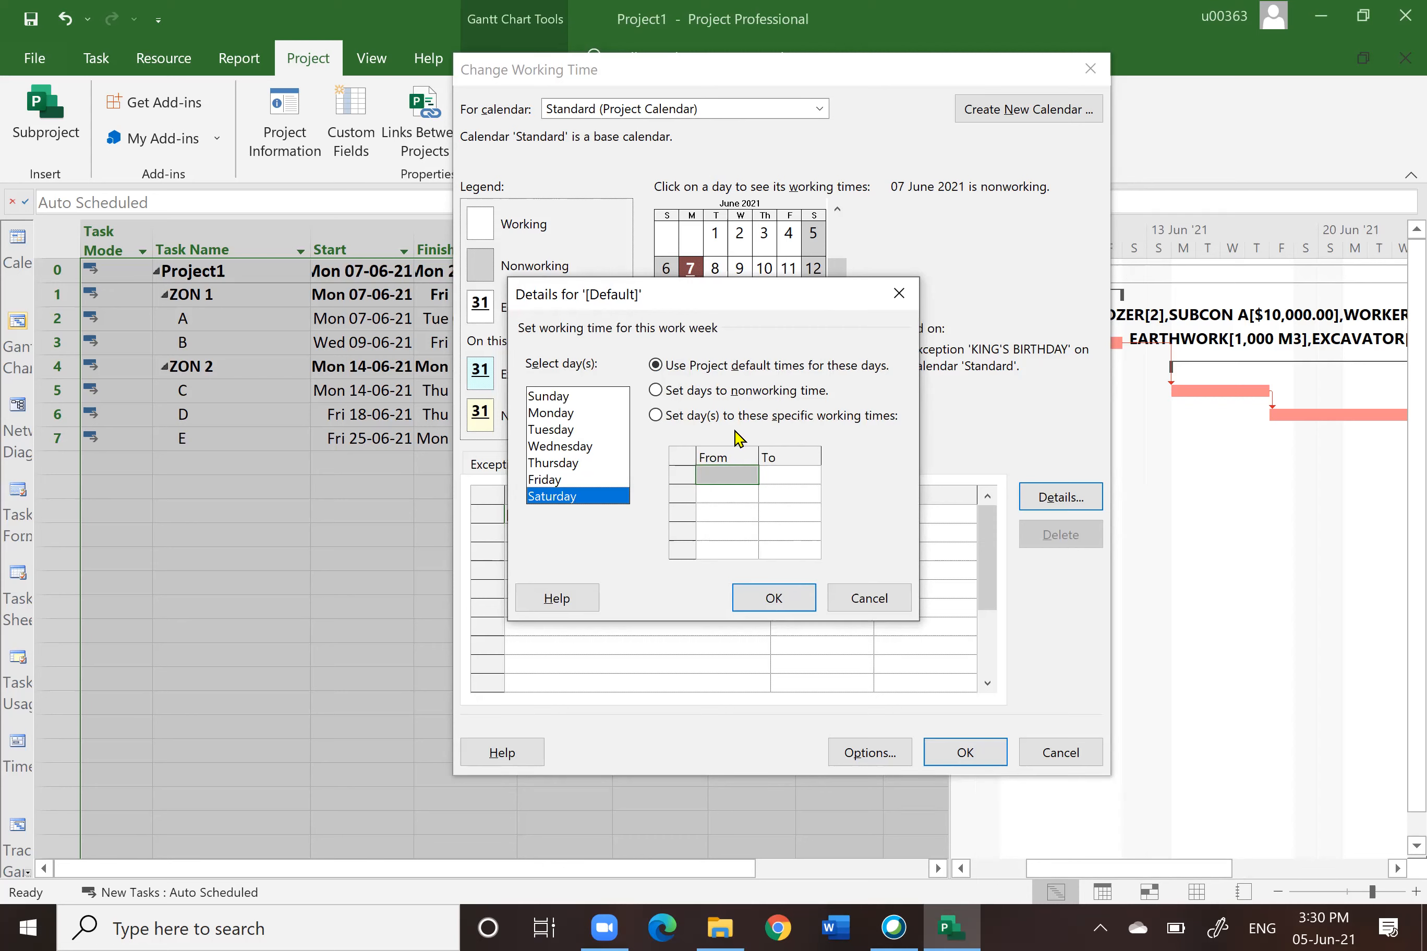
left_click(655, 416)
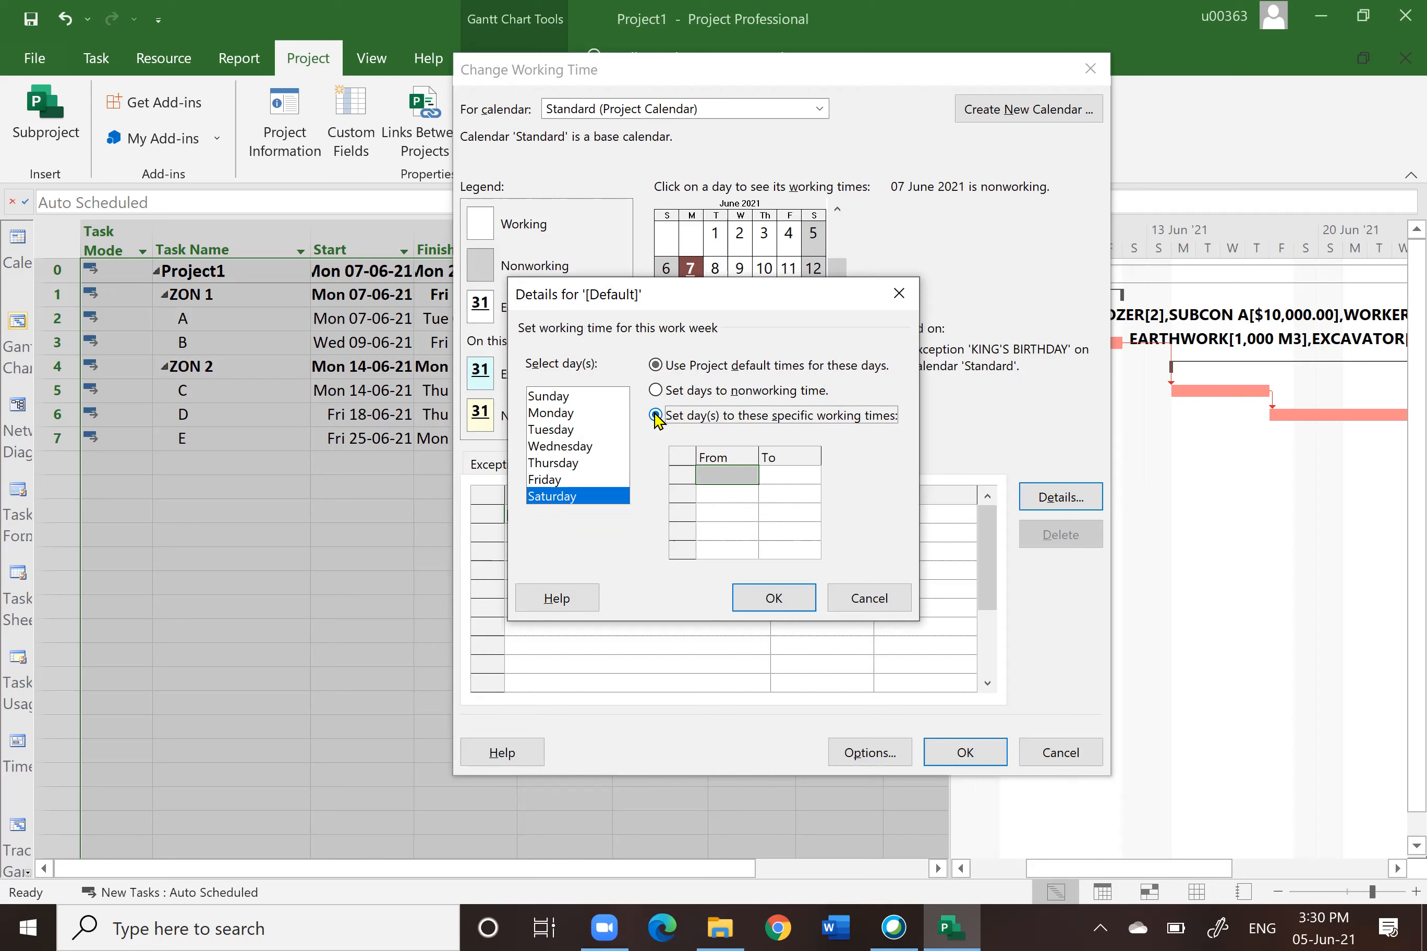
left_click(722, 473)
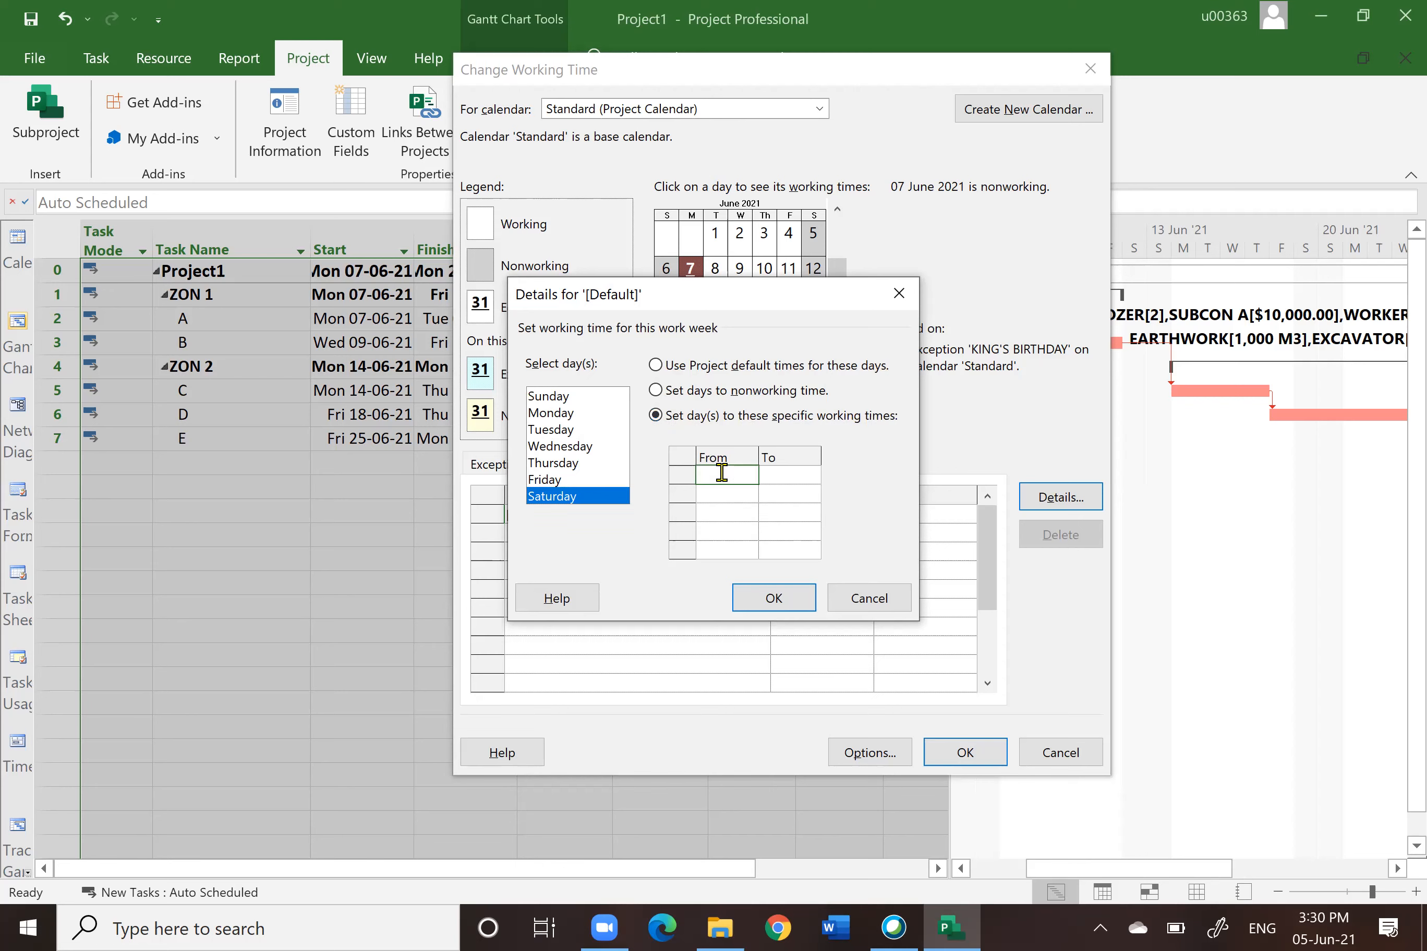
type("8 AM")
left_click(767, 480)
type("12 PM")
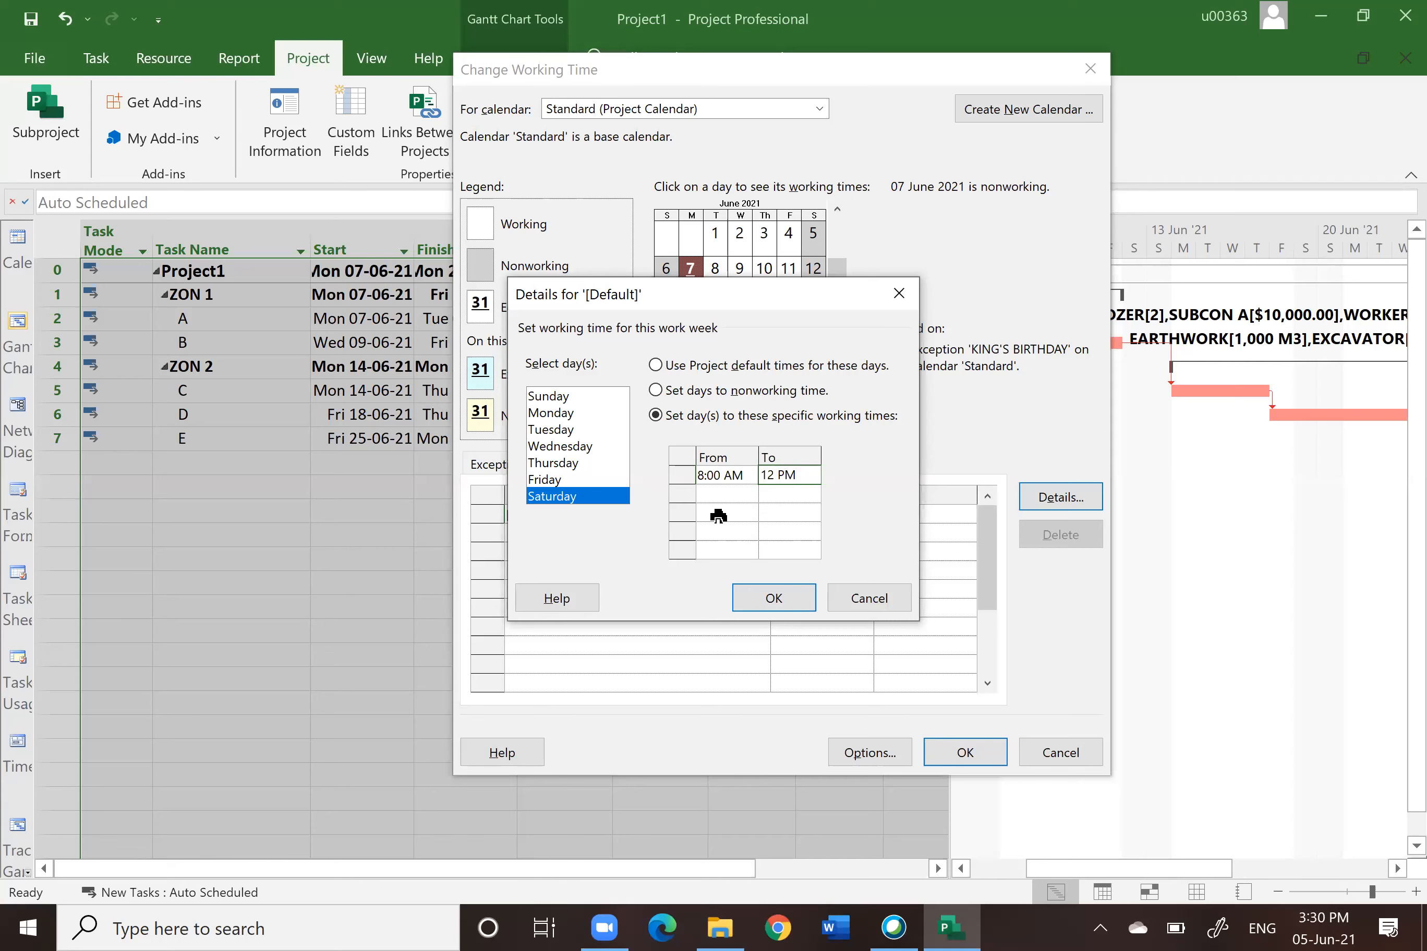
left_click(727, 493)
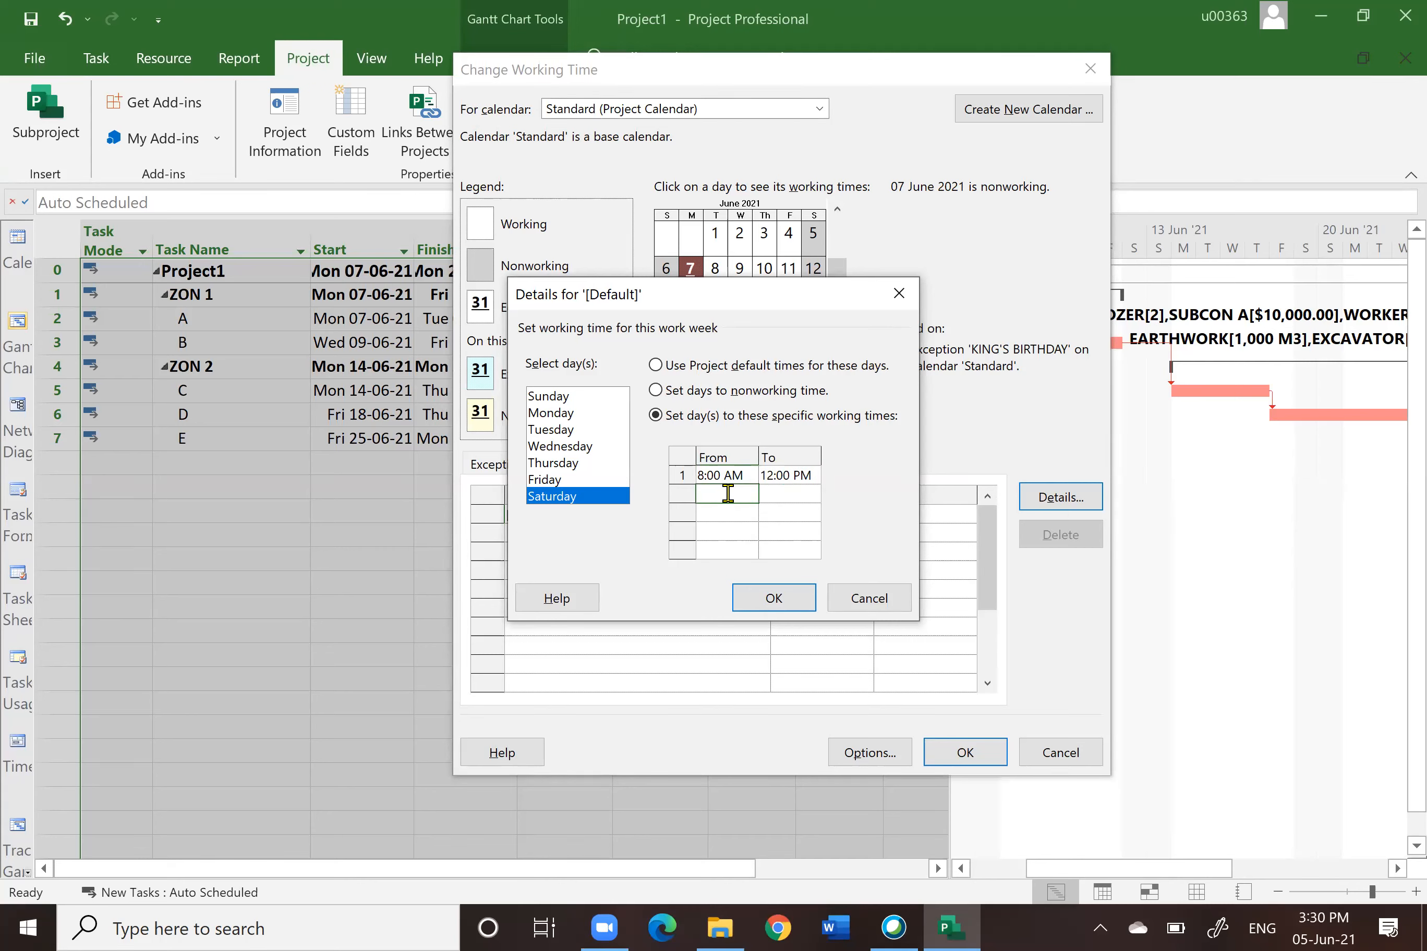
type("1 PM")
left_click(783, 493)
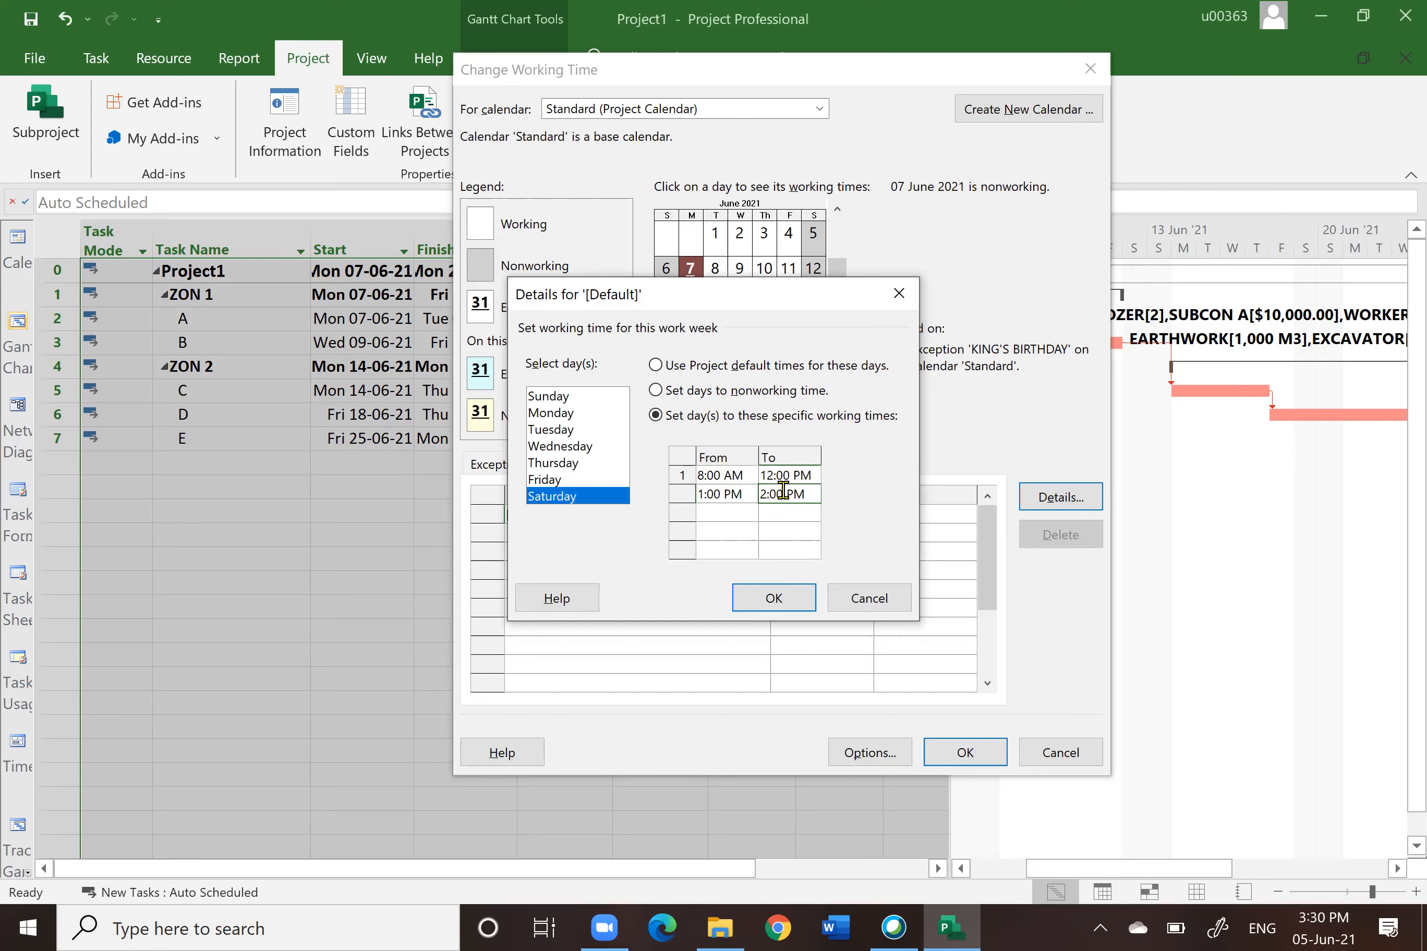
type("5 PM")
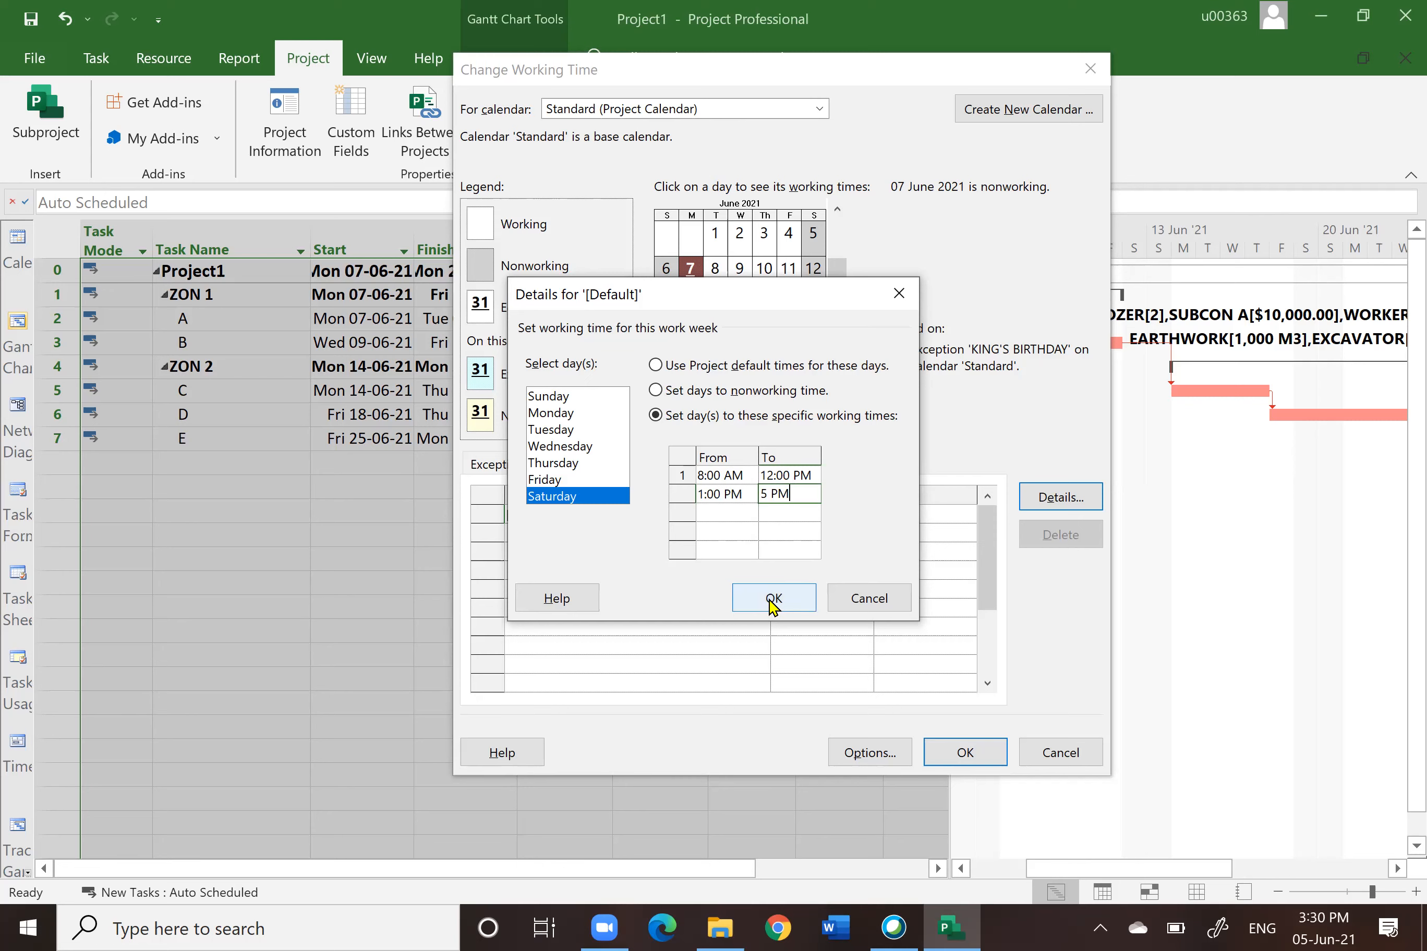
key("Return")
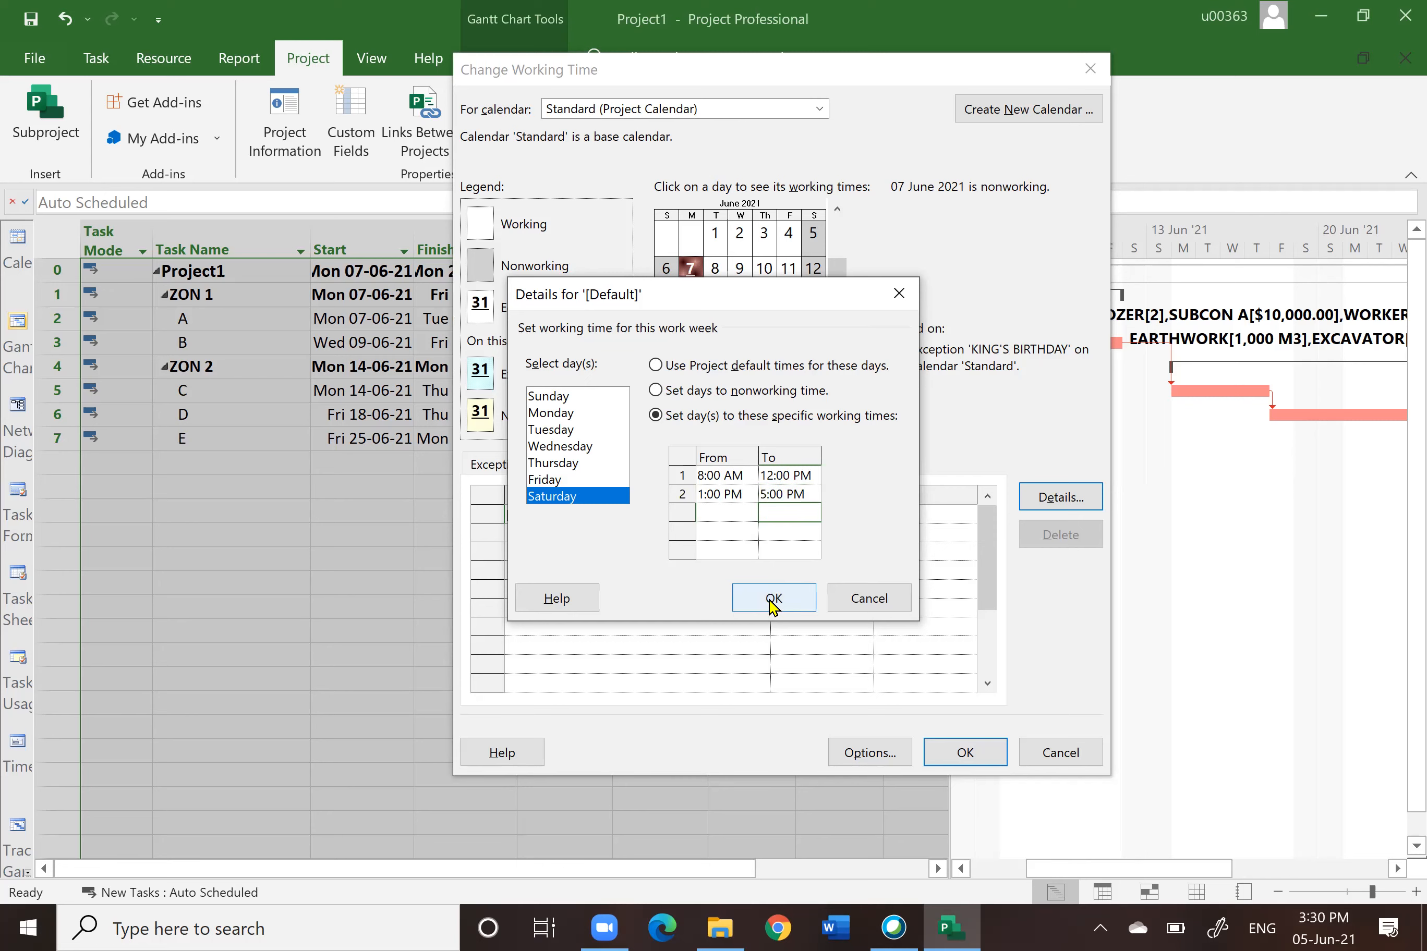
left_click(773, 598)
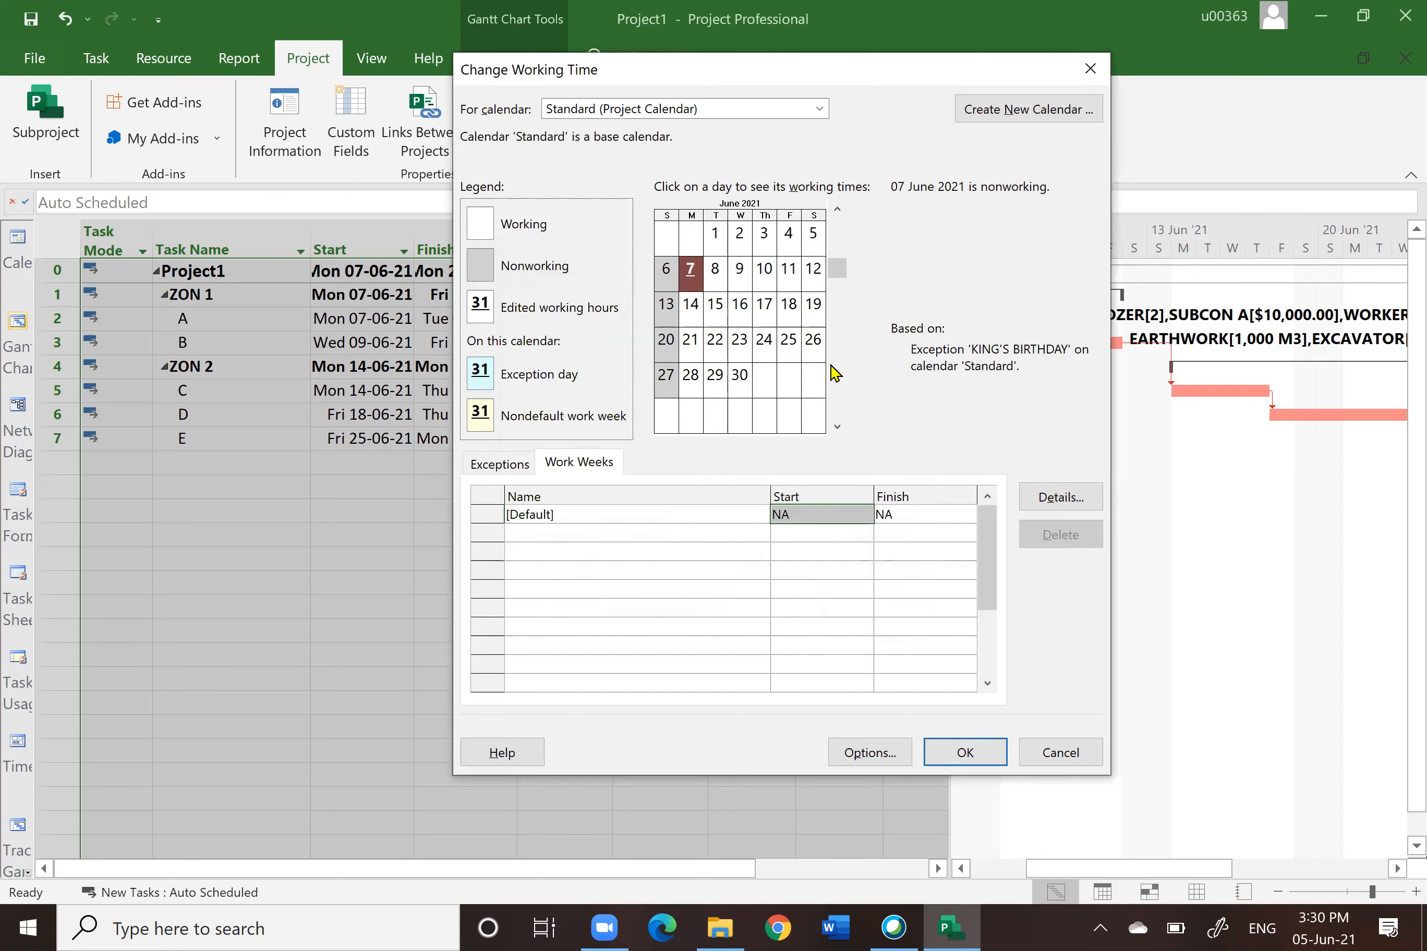
Step: Check the working times of 4 and 5 June, then cancel the Change Working Time dialog
left_click(814, 236)
left_click(789, 236)
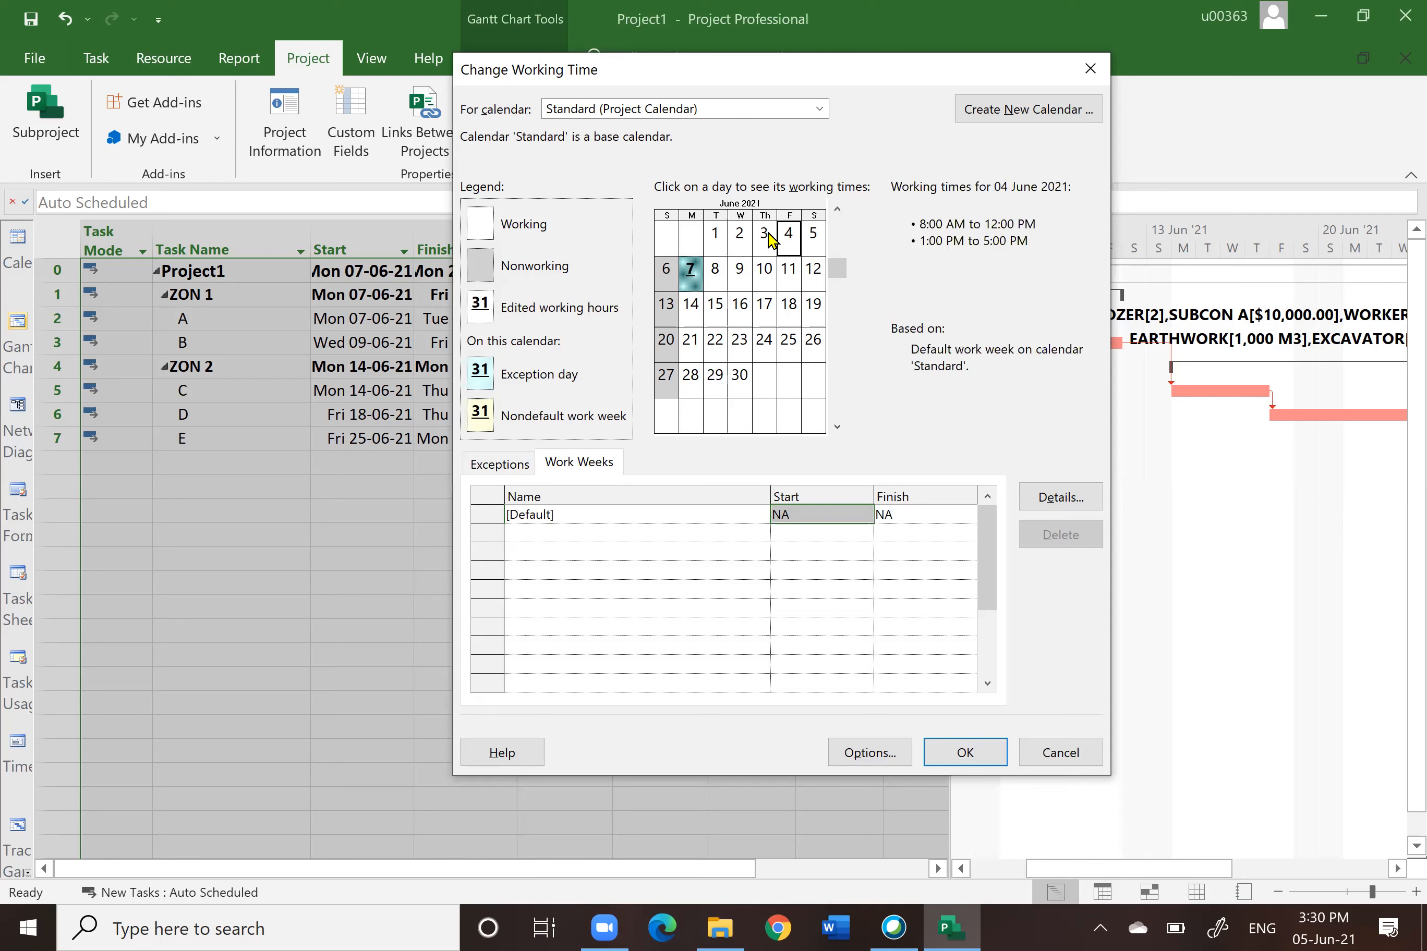
left_click(814, 237)
left_click(1061, 754)
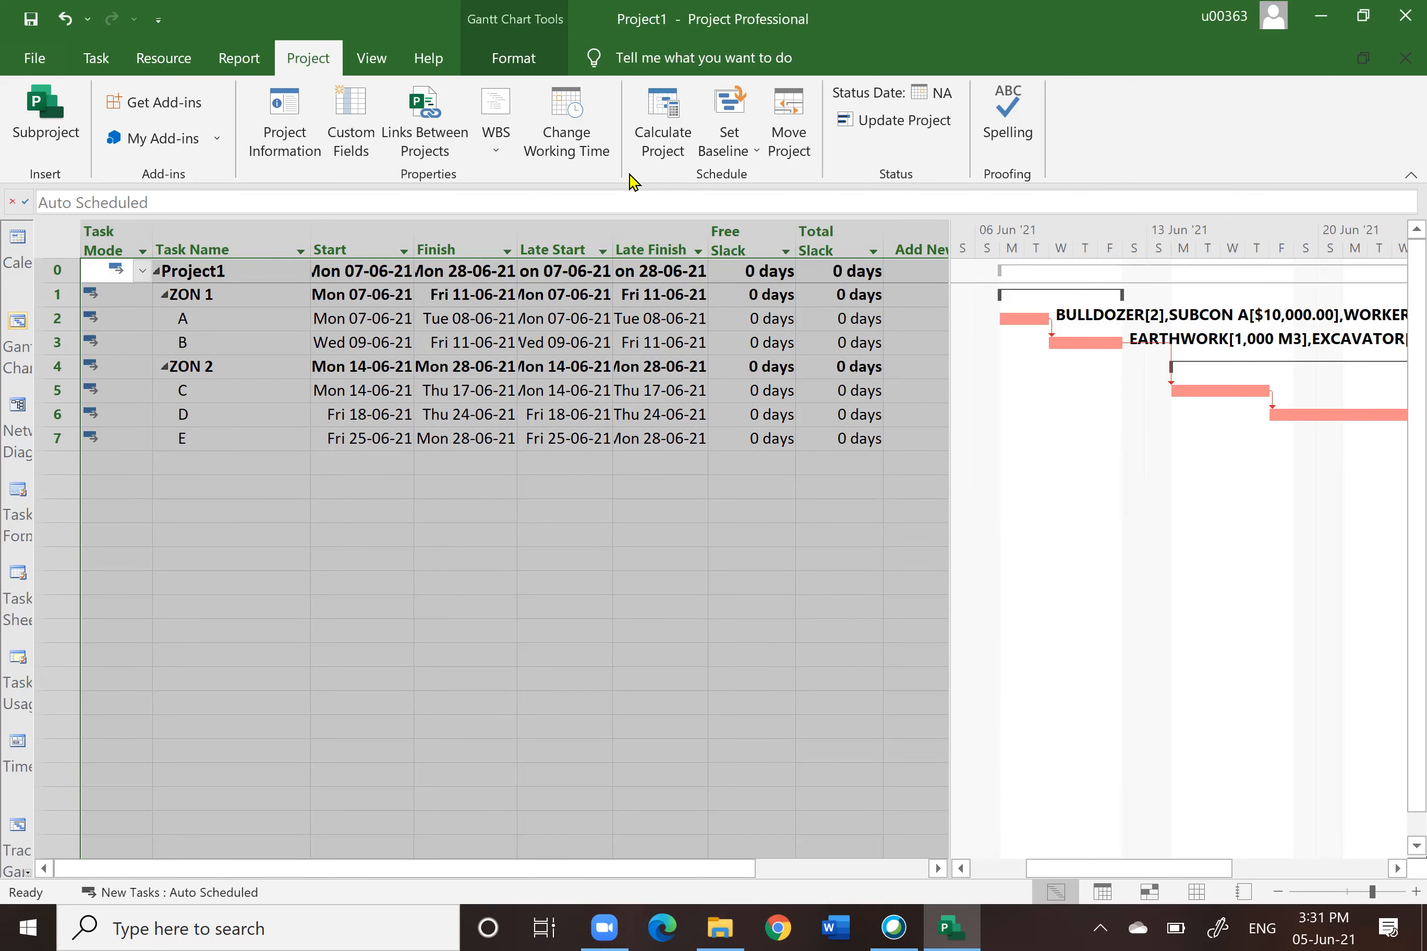
left_click(24, 57)
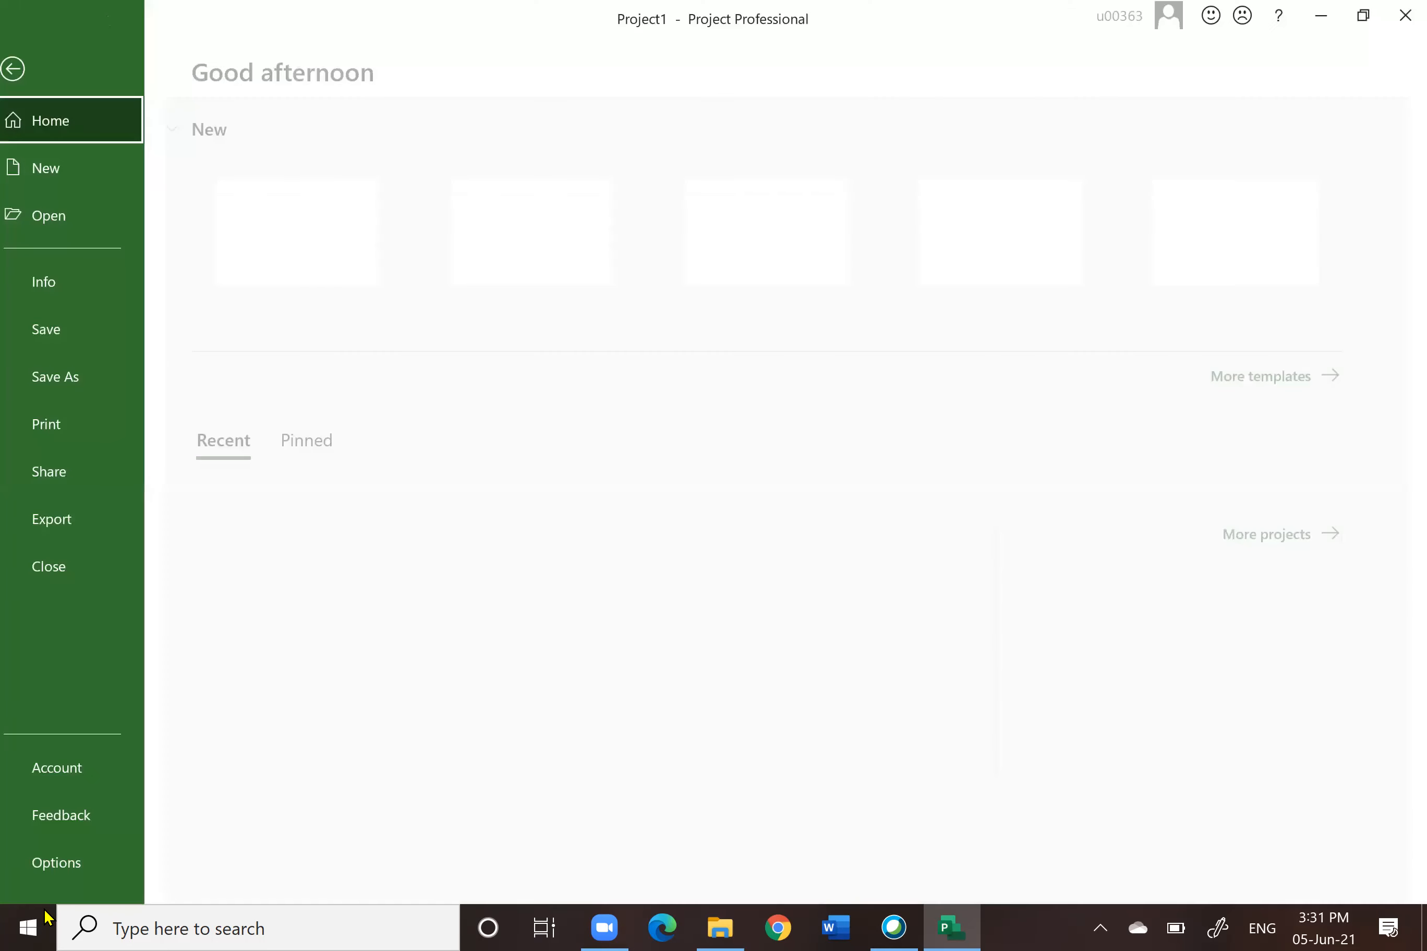
left_click(34, 67)
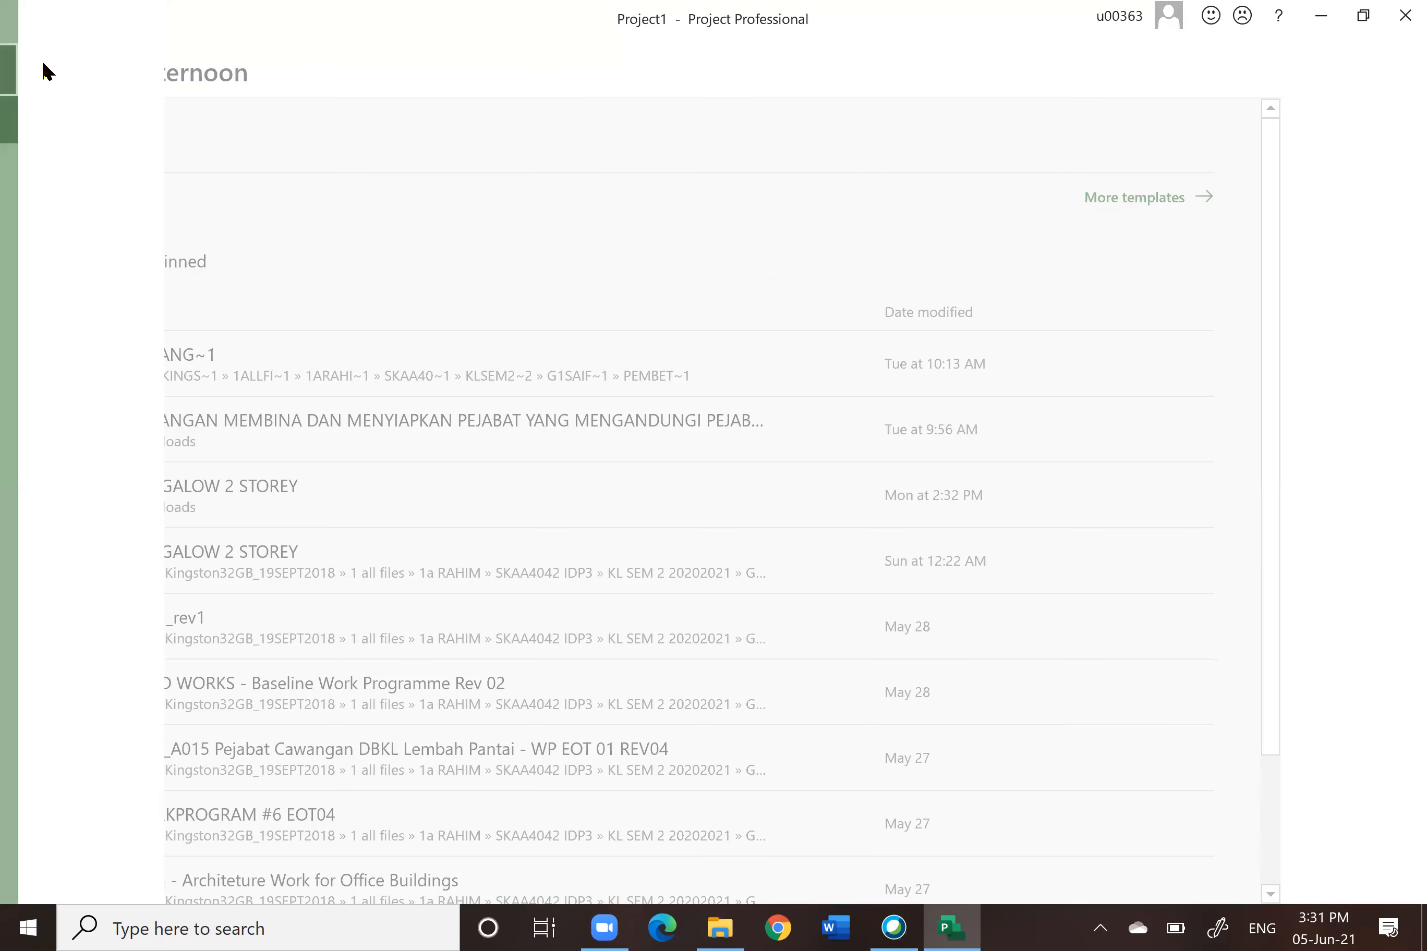
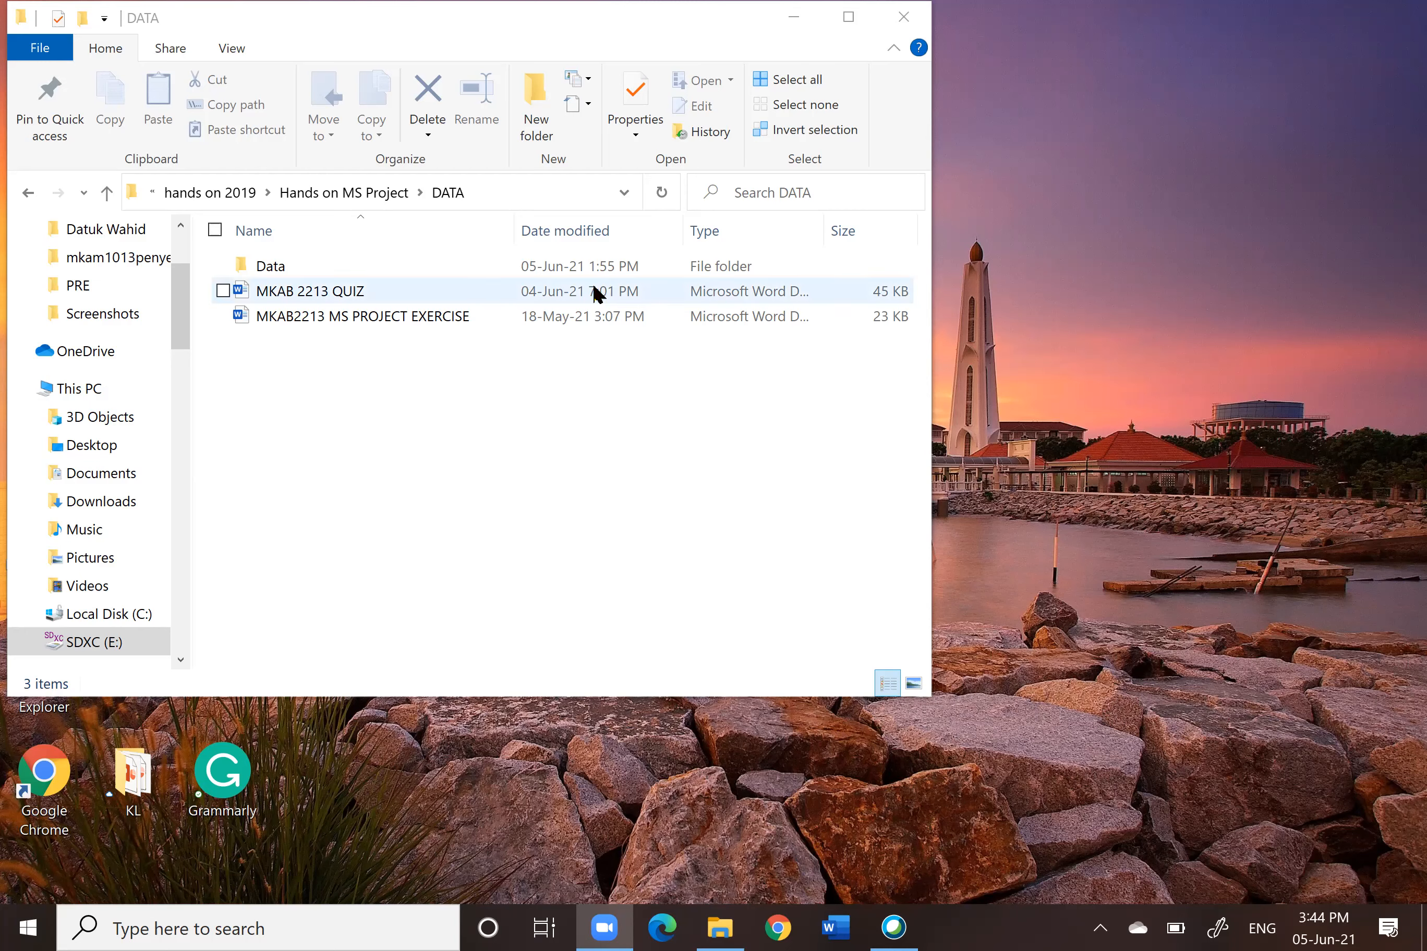
Step: Inside the KL MKAB2213 SEM 2 20202021 folder, create a new folder named 1.ORIGINAL
left_click(107, 194)
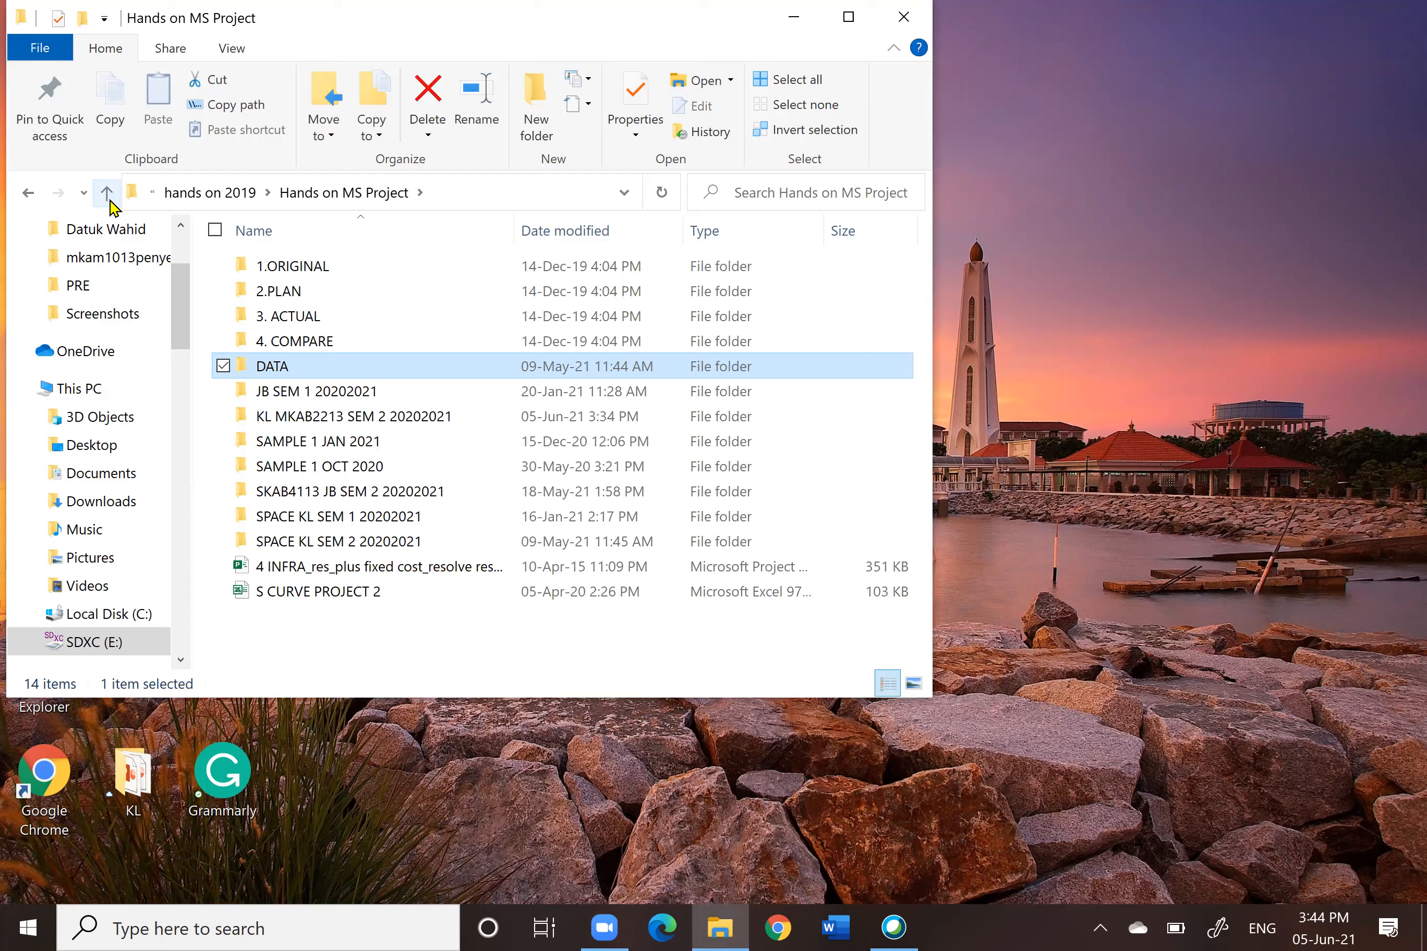
double_click(328, 418)
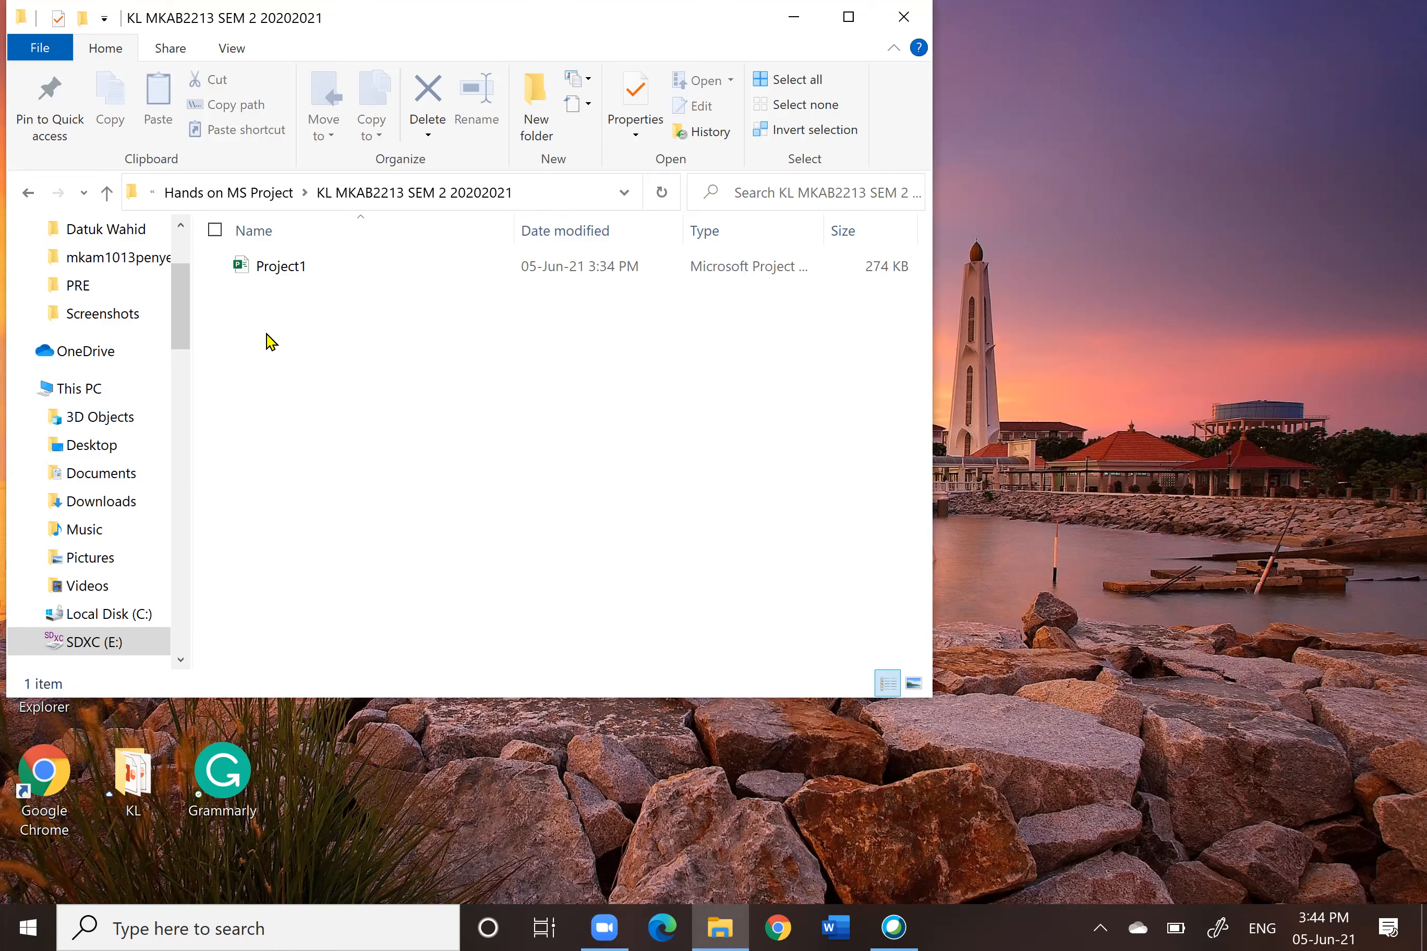
right_click(339, 367)
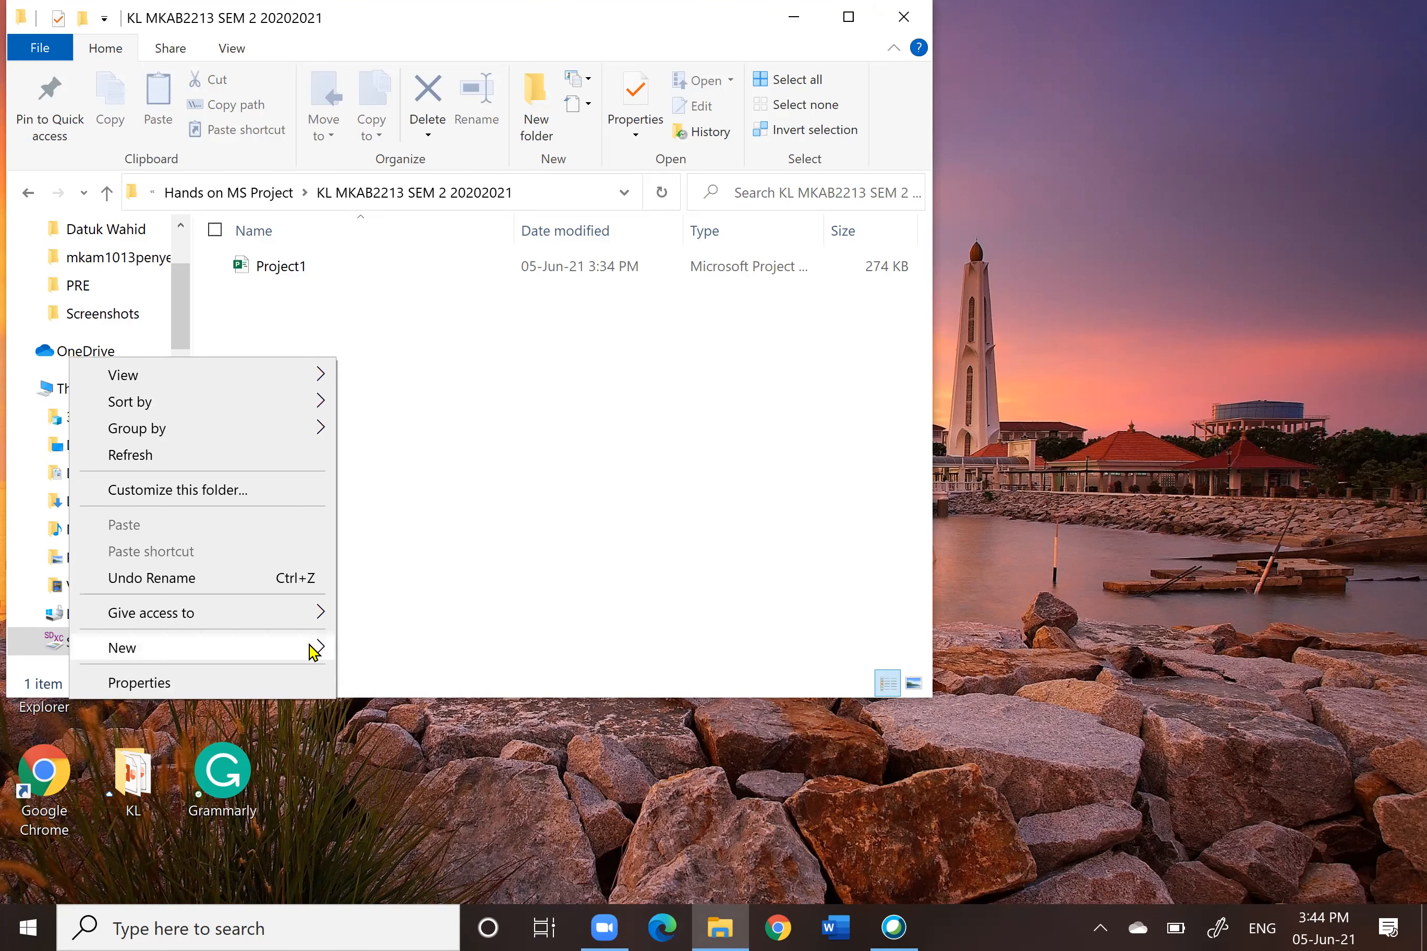
mouse_move(324, 654)
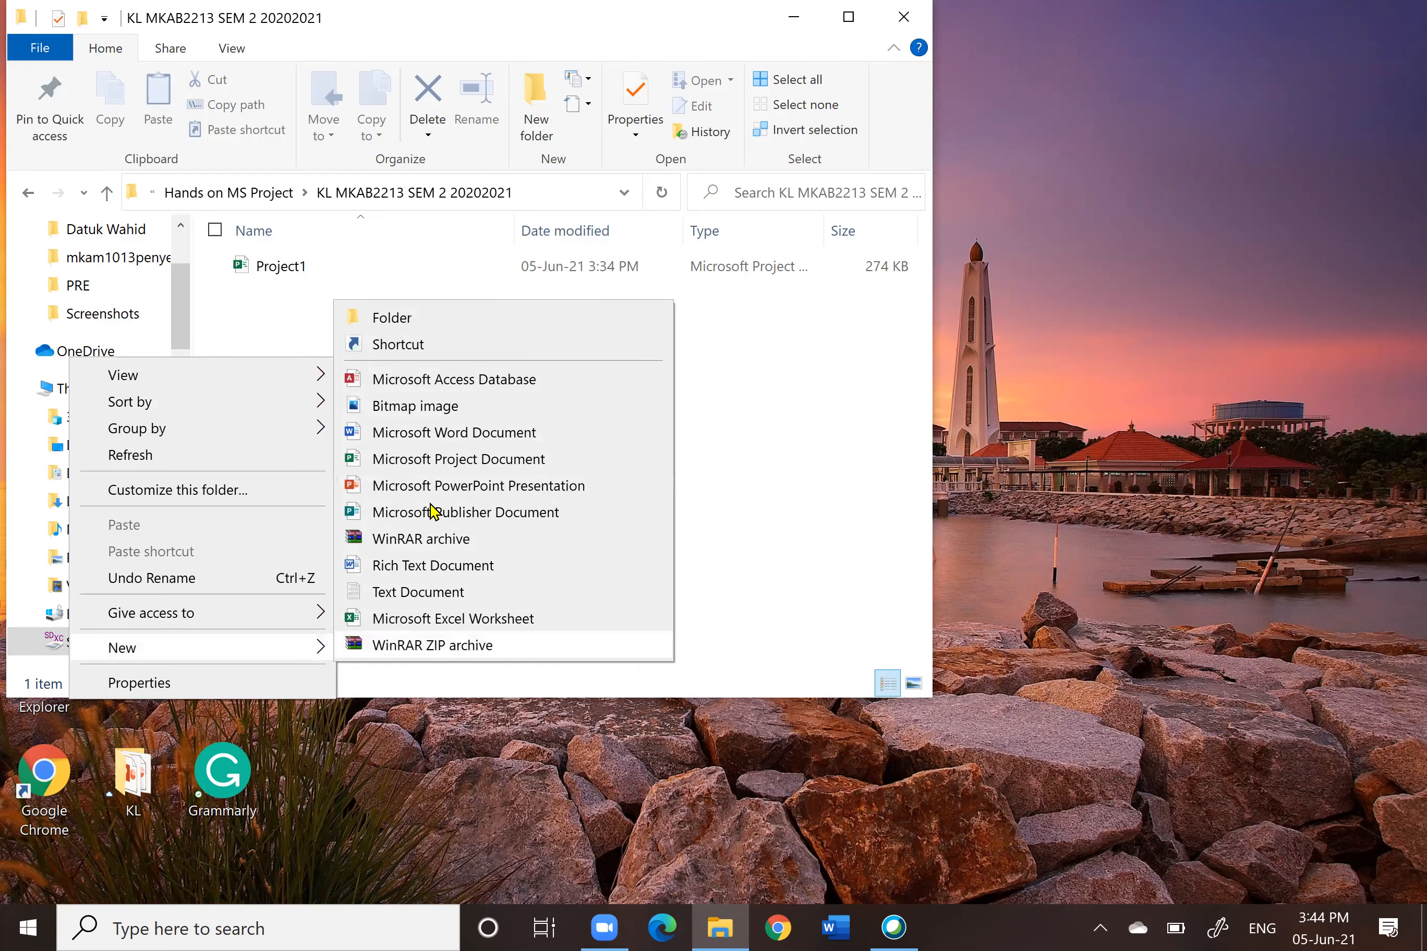
left_click(423, 320)
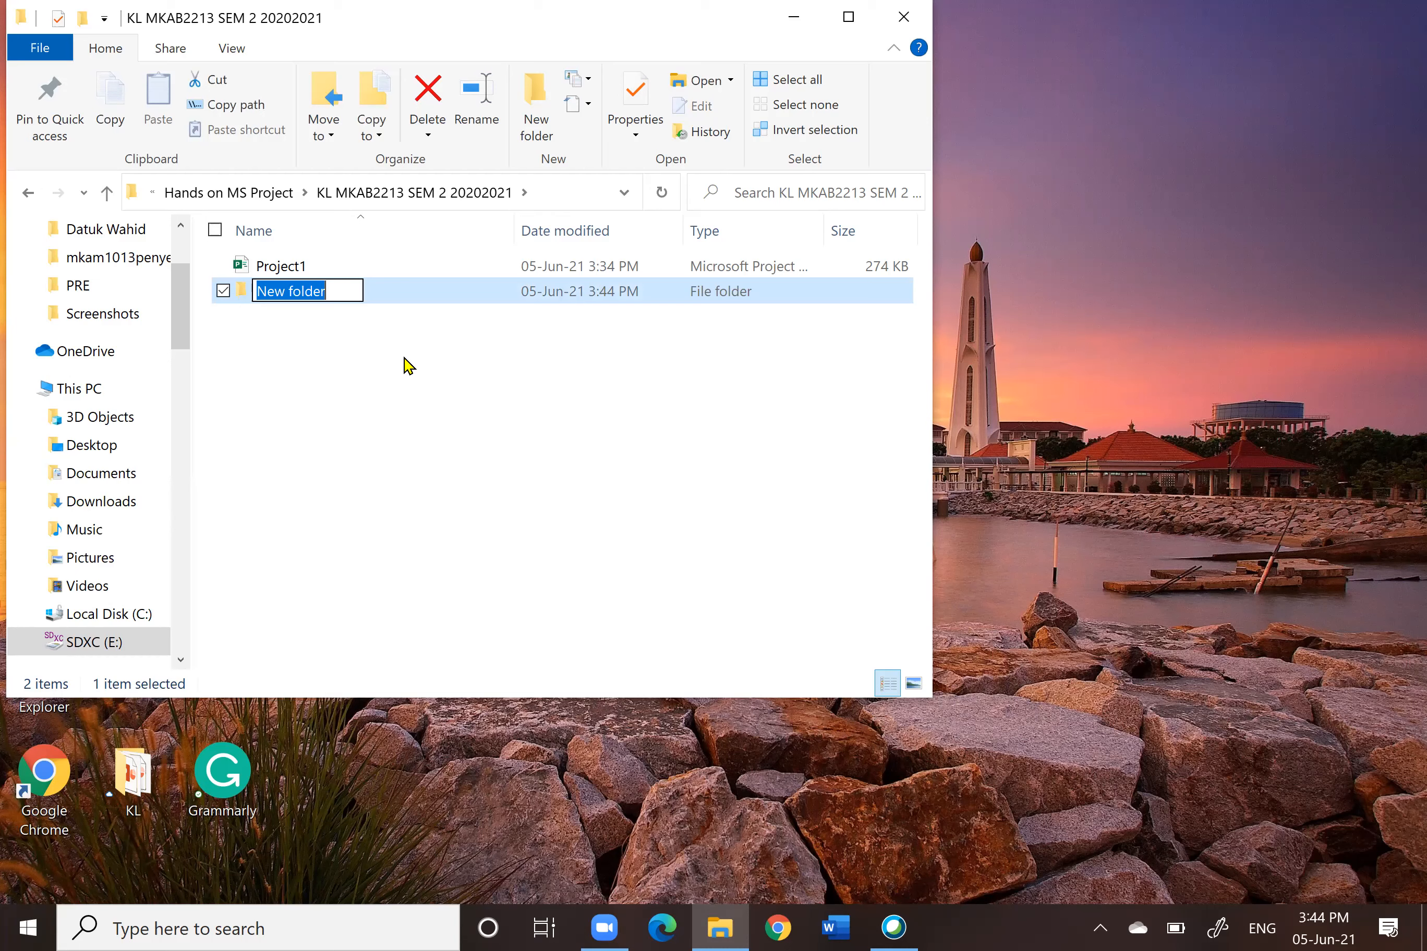
type("1.ORIGINAL")
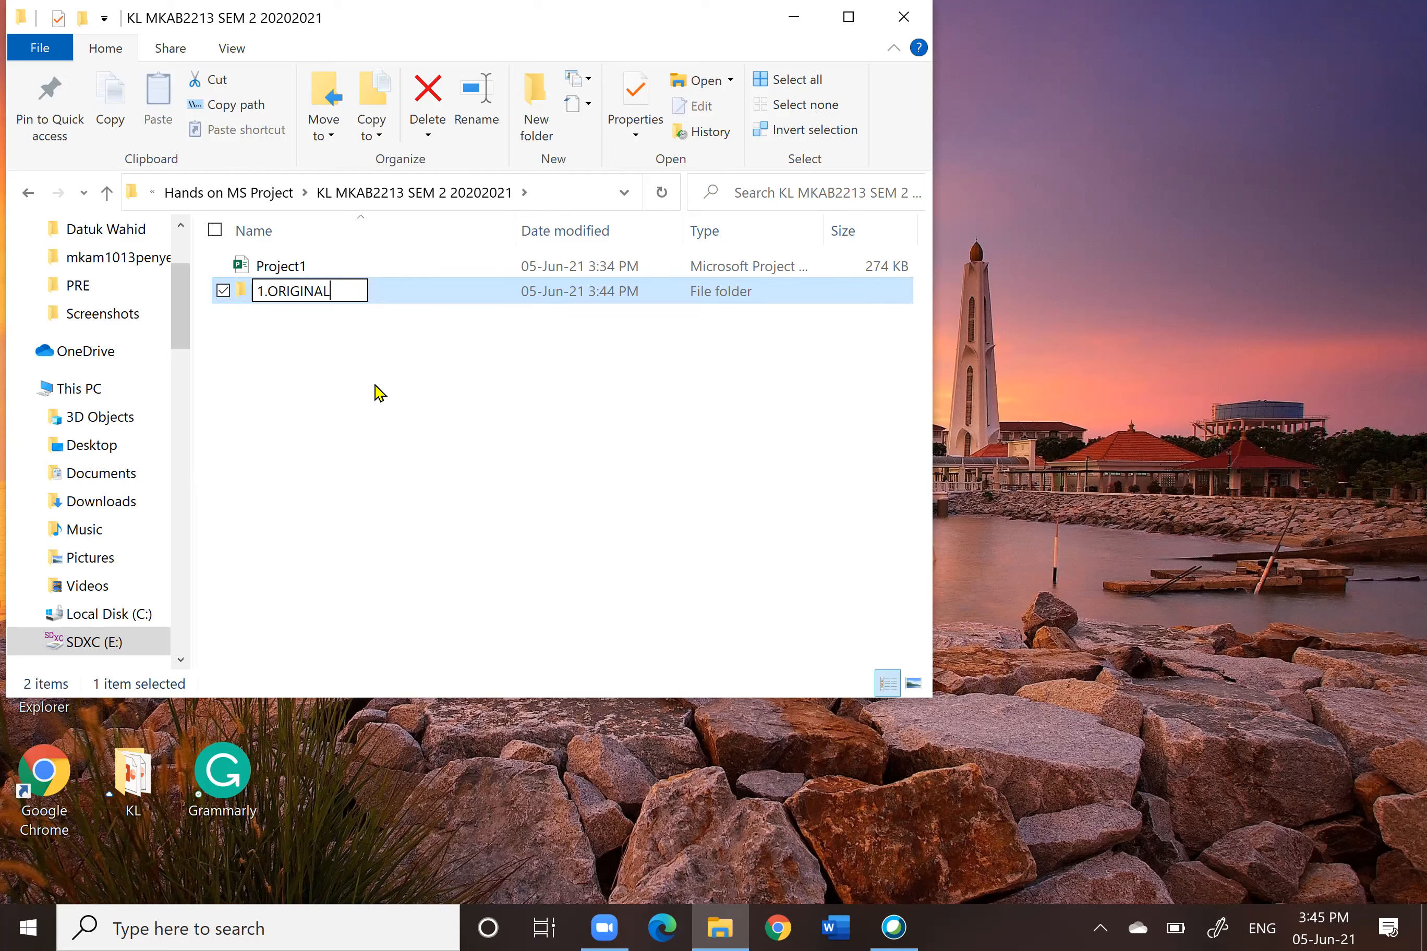
Step: Create a second new folder named 2. PLAN in the same folder
right_click(296, 339)
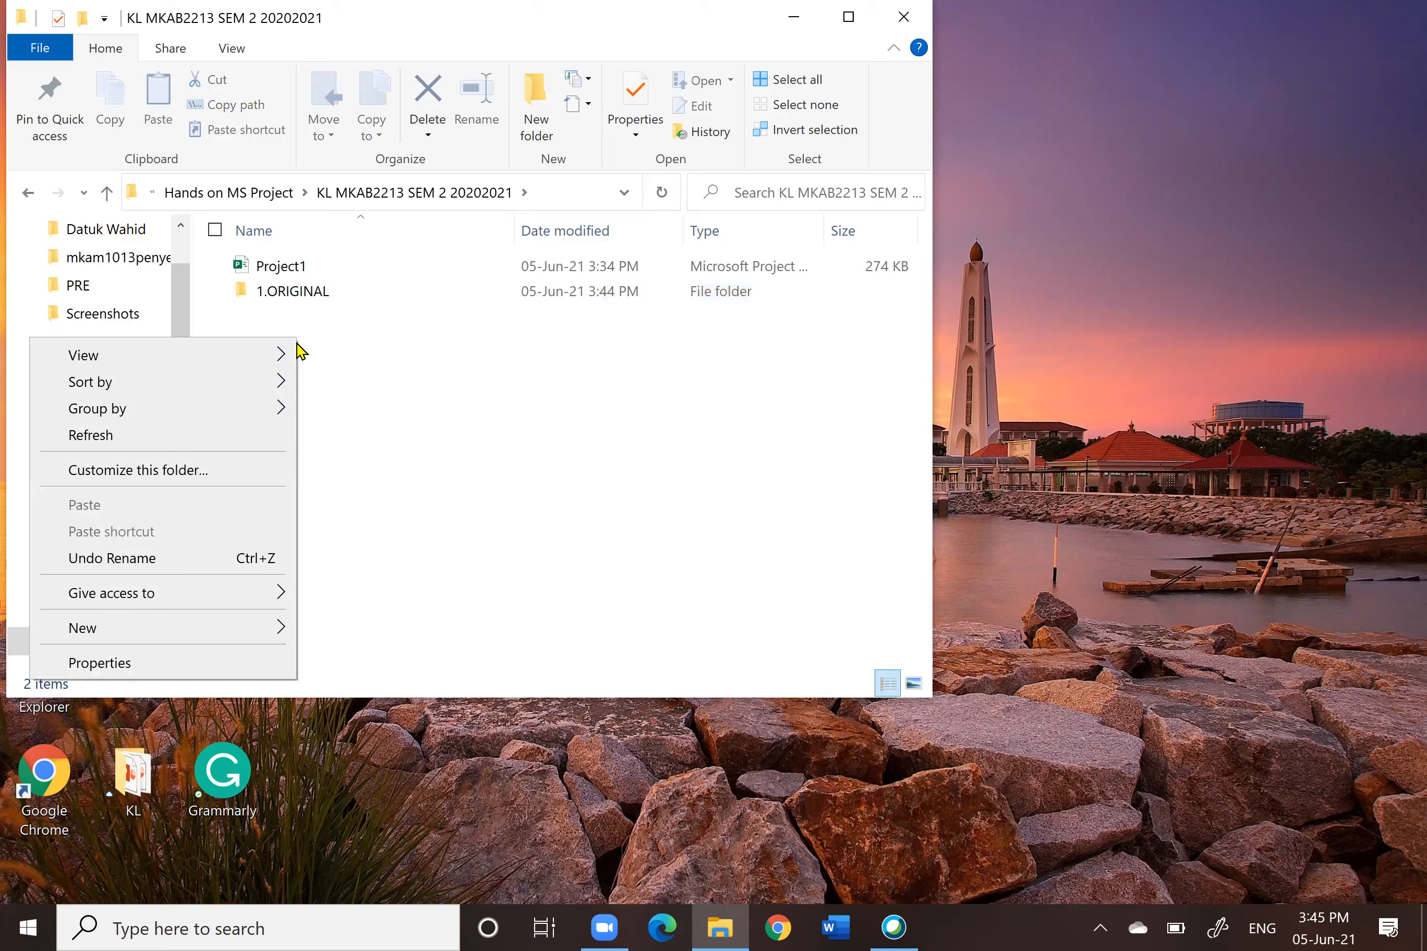
mouse_move(204, 628)
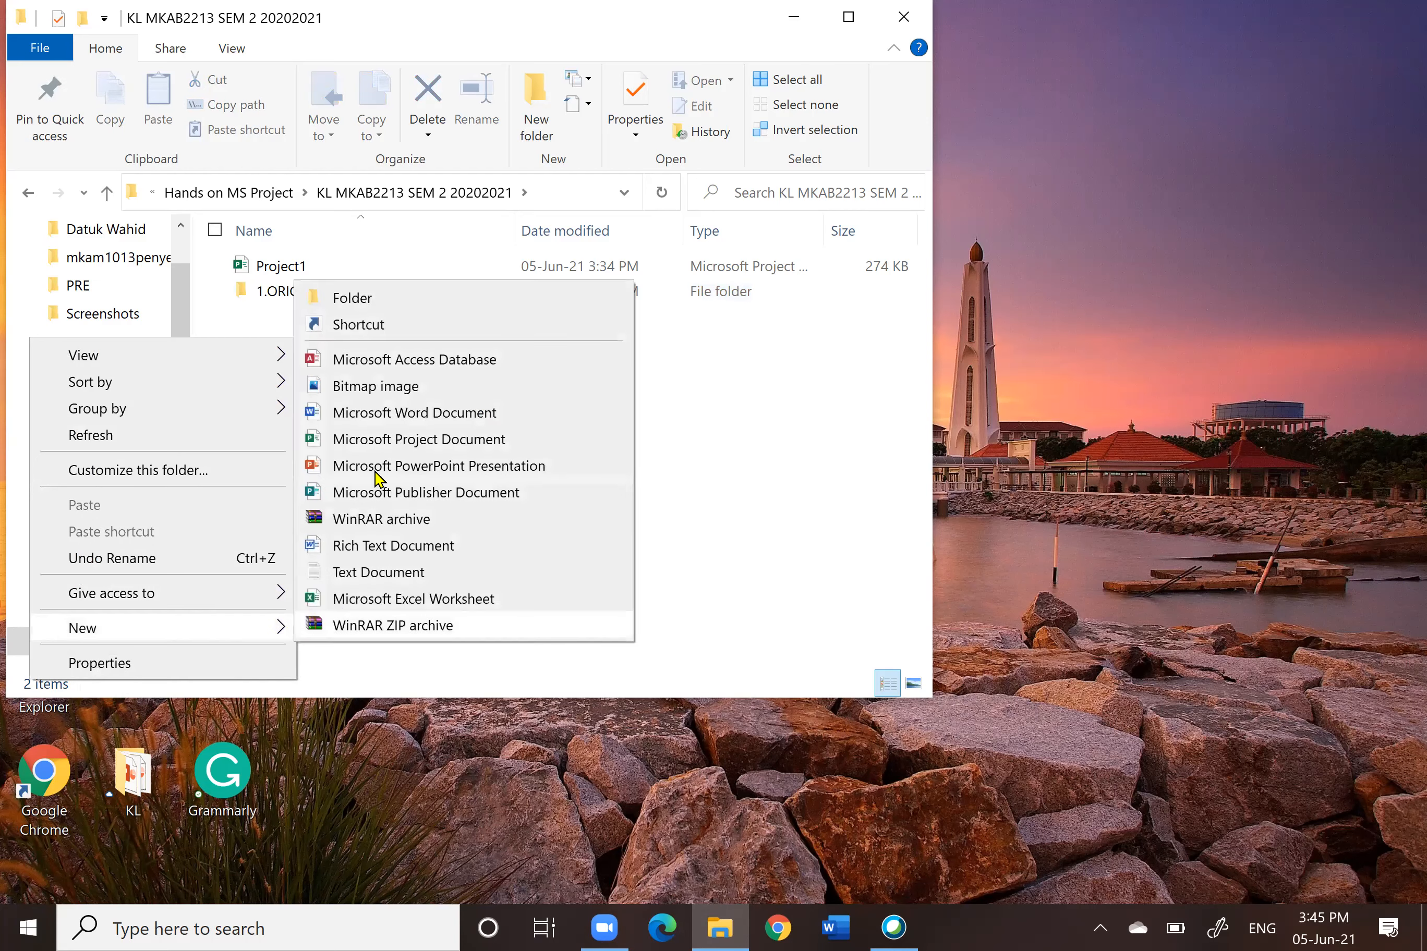
left_click(350, 298)
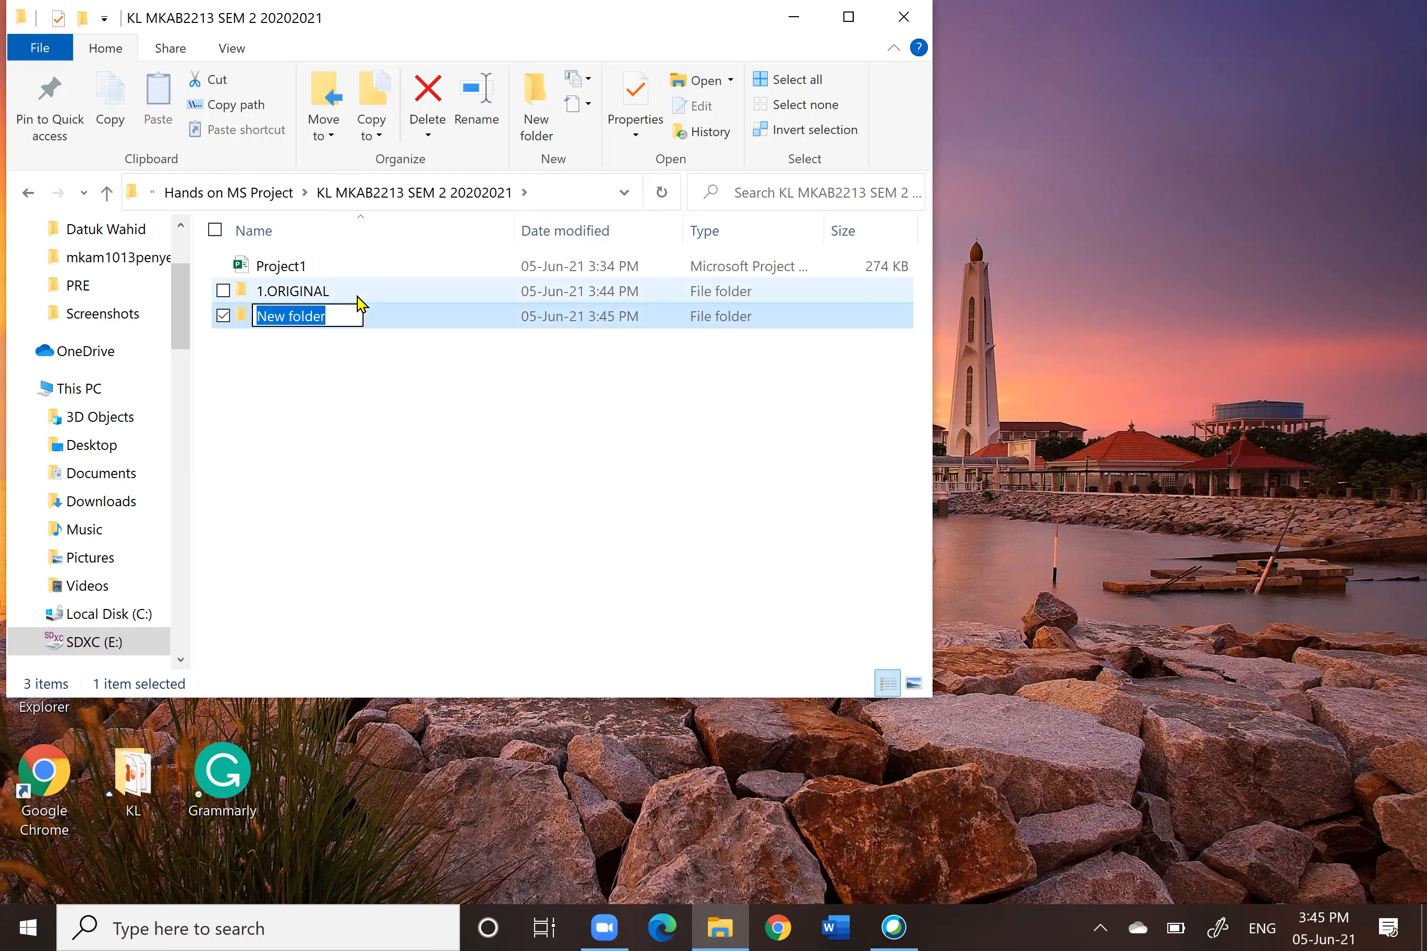
type("2. PLAN")
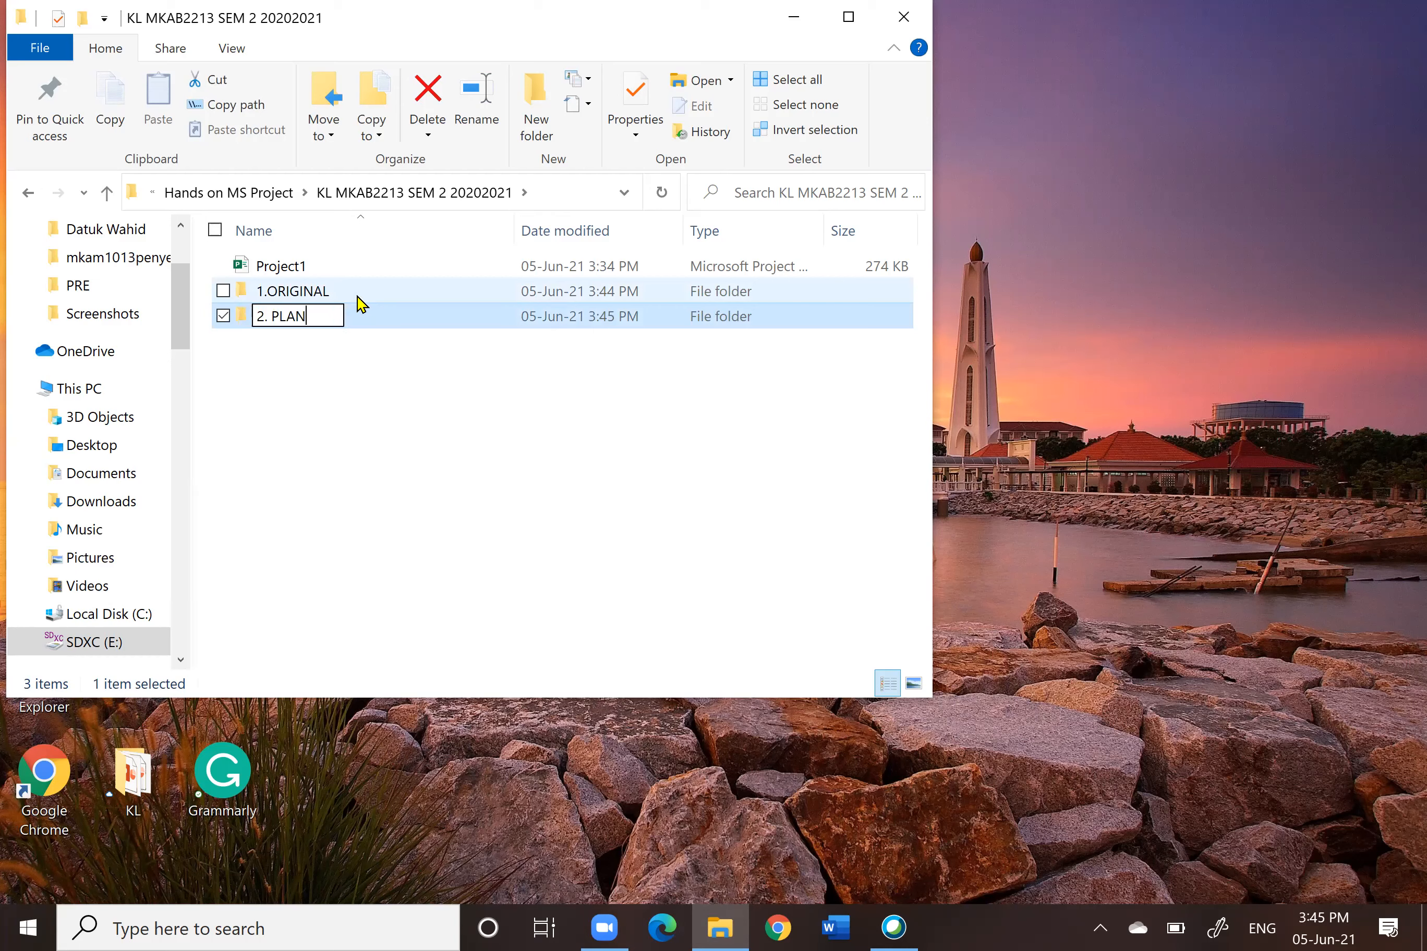
Step: Create a third new folder named 3. ACTUAL in the same folder
right_click(321, 383)
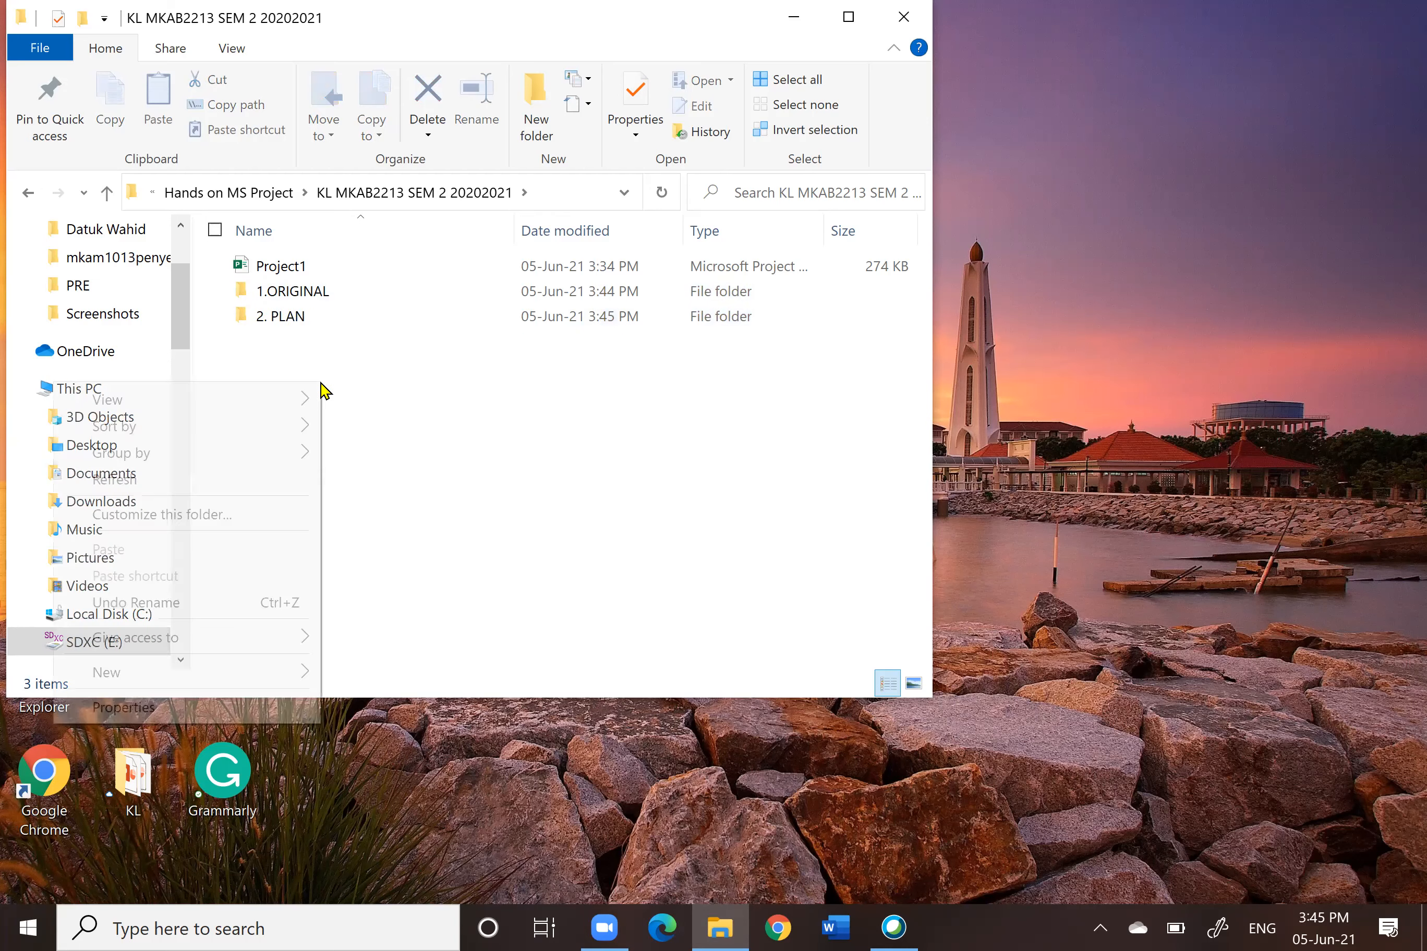
right_click(327, 481)
mouse_move(249, 772)
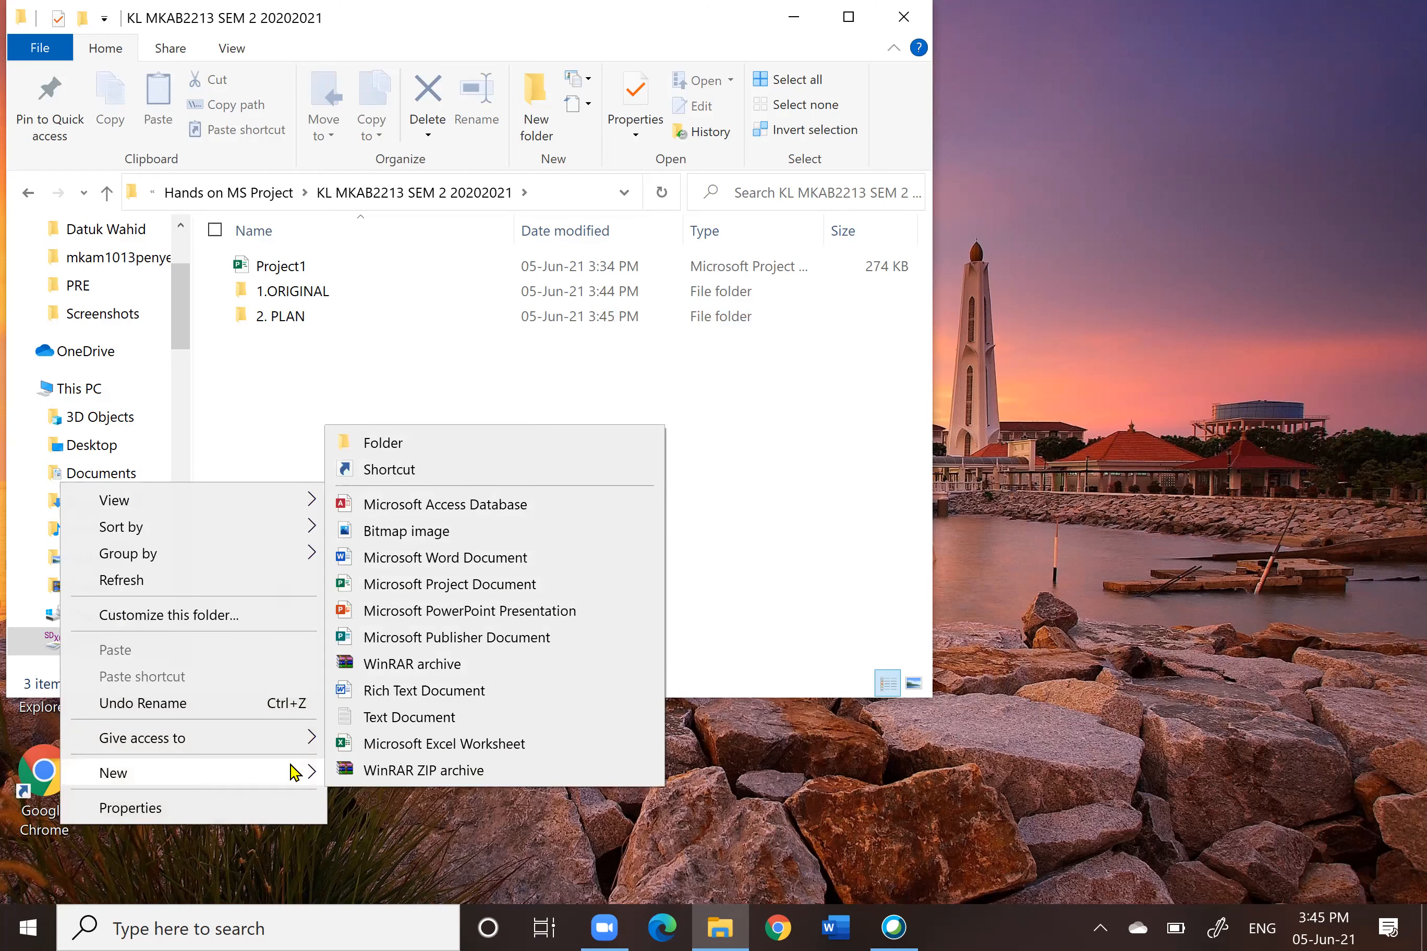
left_click(410, 447)
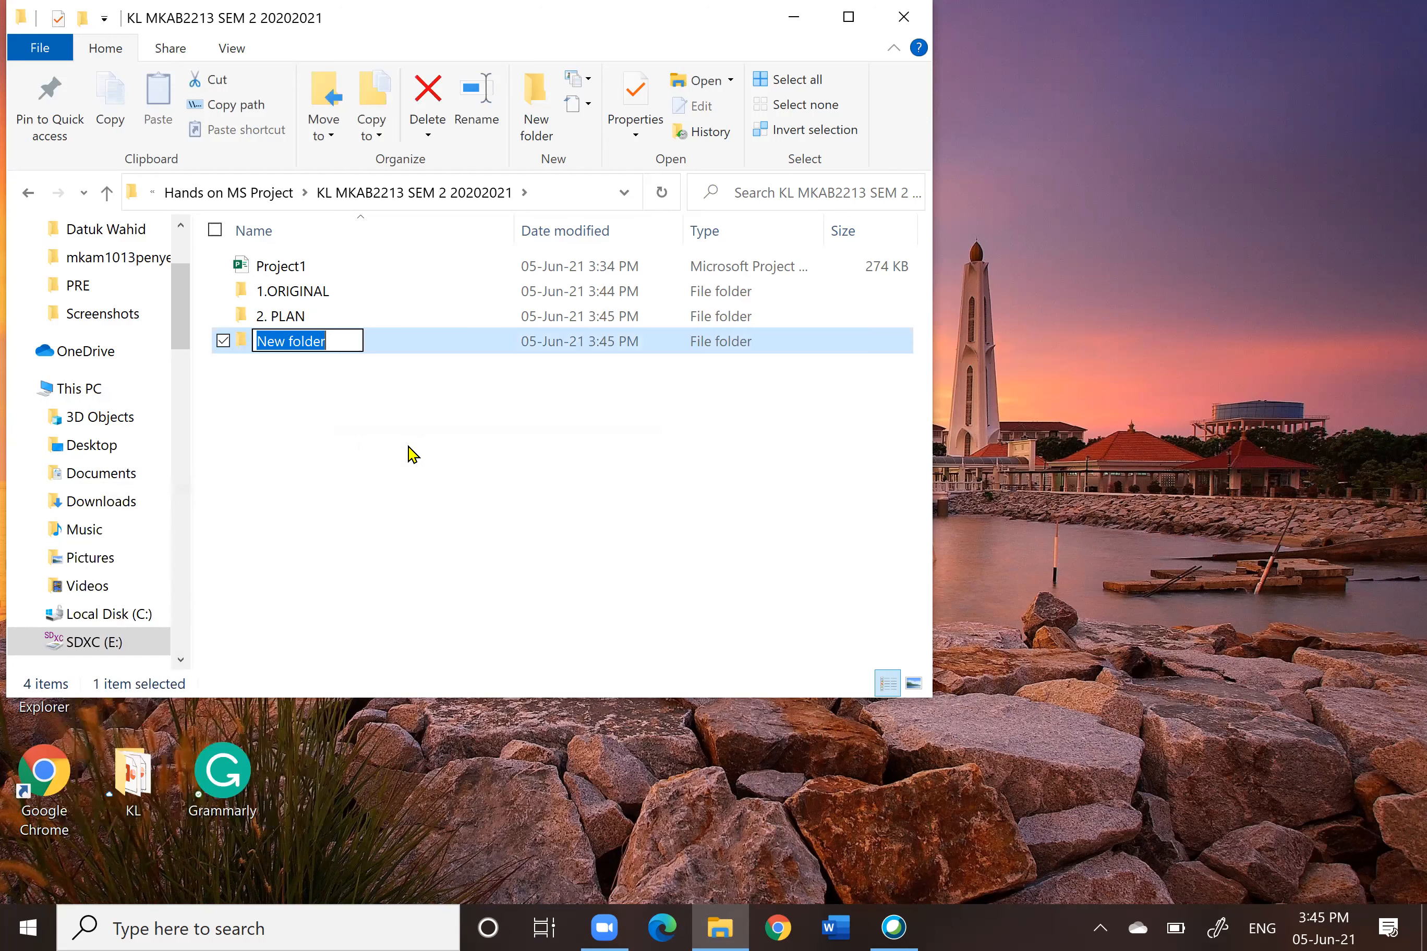
type("3. ACTA")
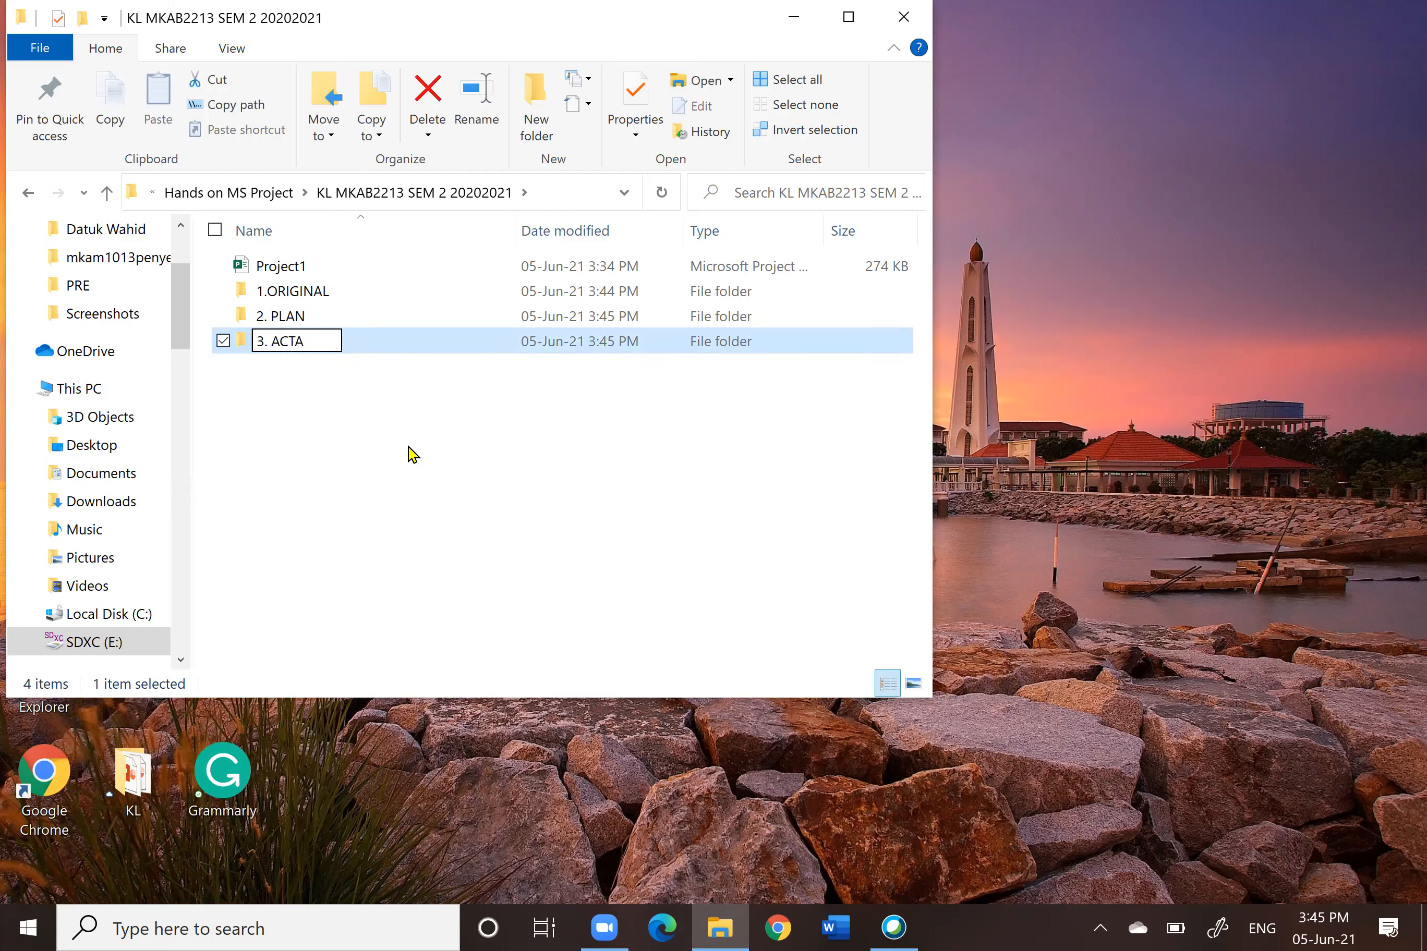
key("BackSpace")
type("UAL")
left_click(455, 471)
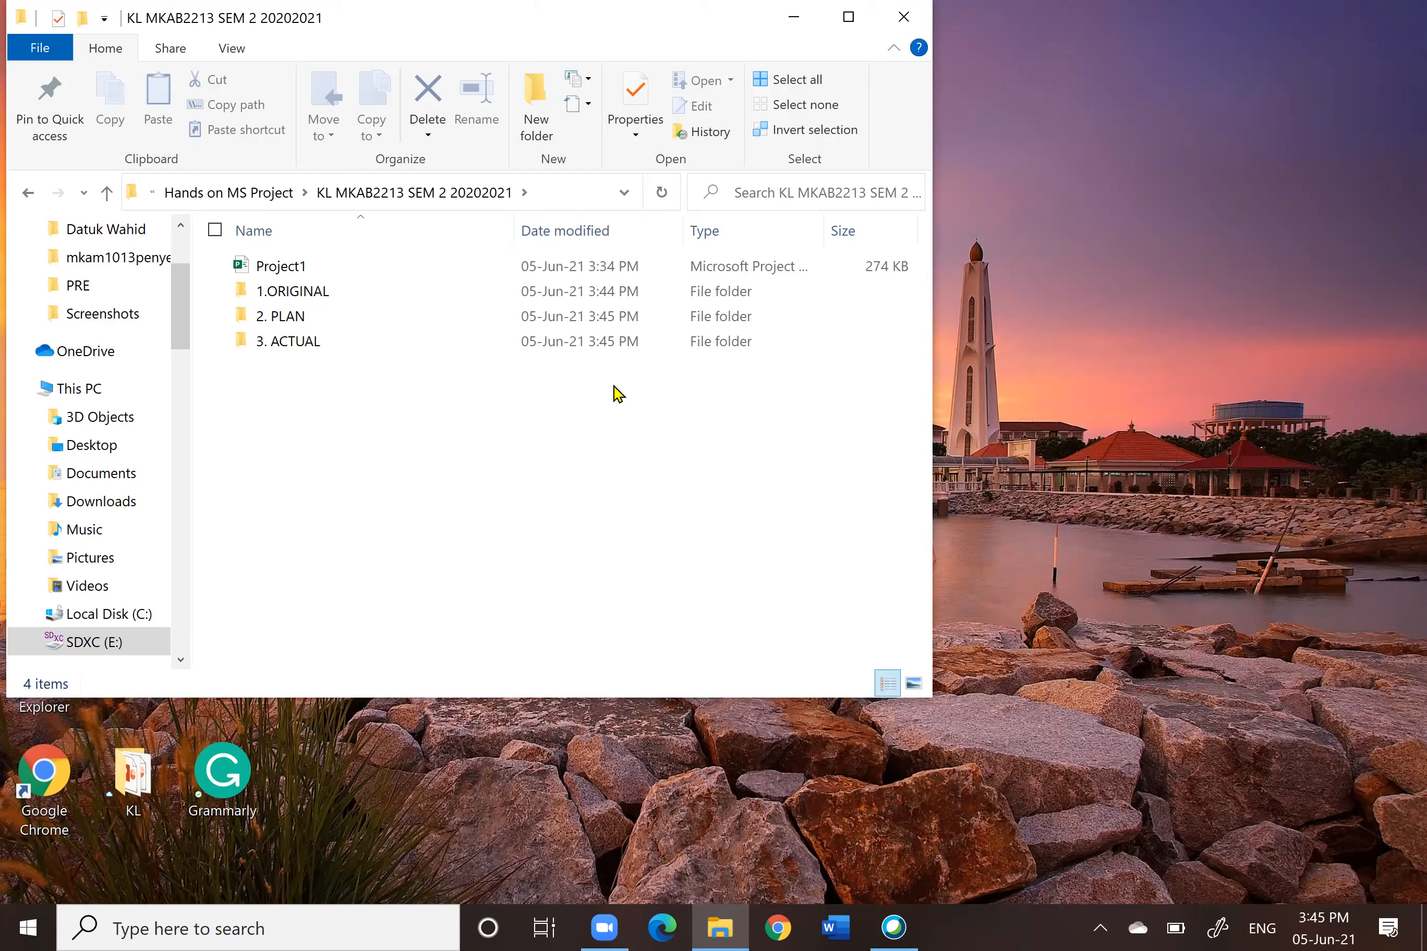
Step: Open the Tasklist workbook from the DATA\Data folder under Hands on MS Project
left_click(107, 193)
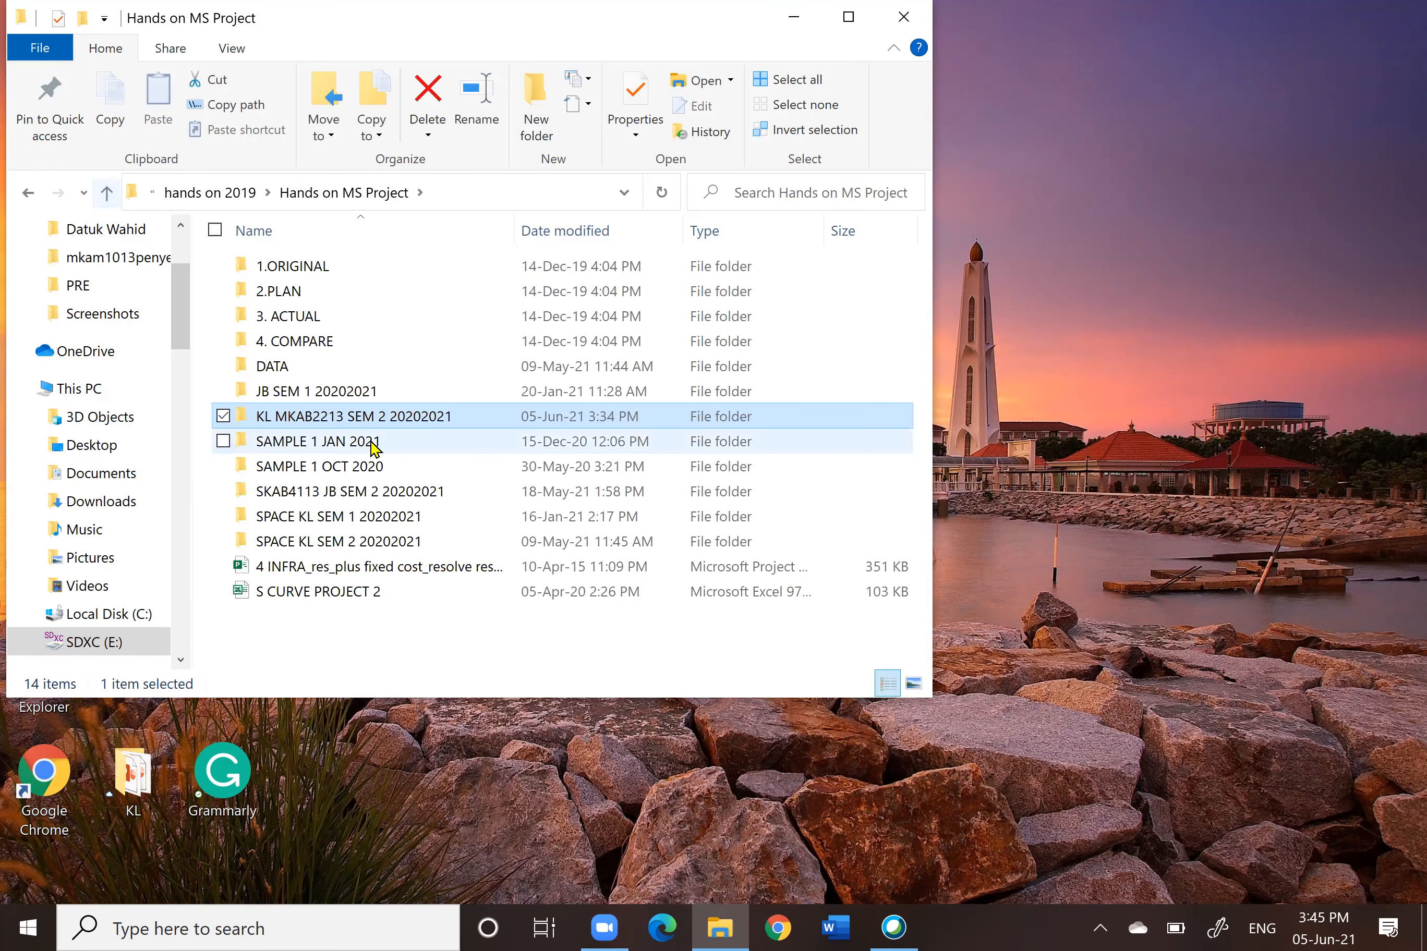
double_click(304, 367)
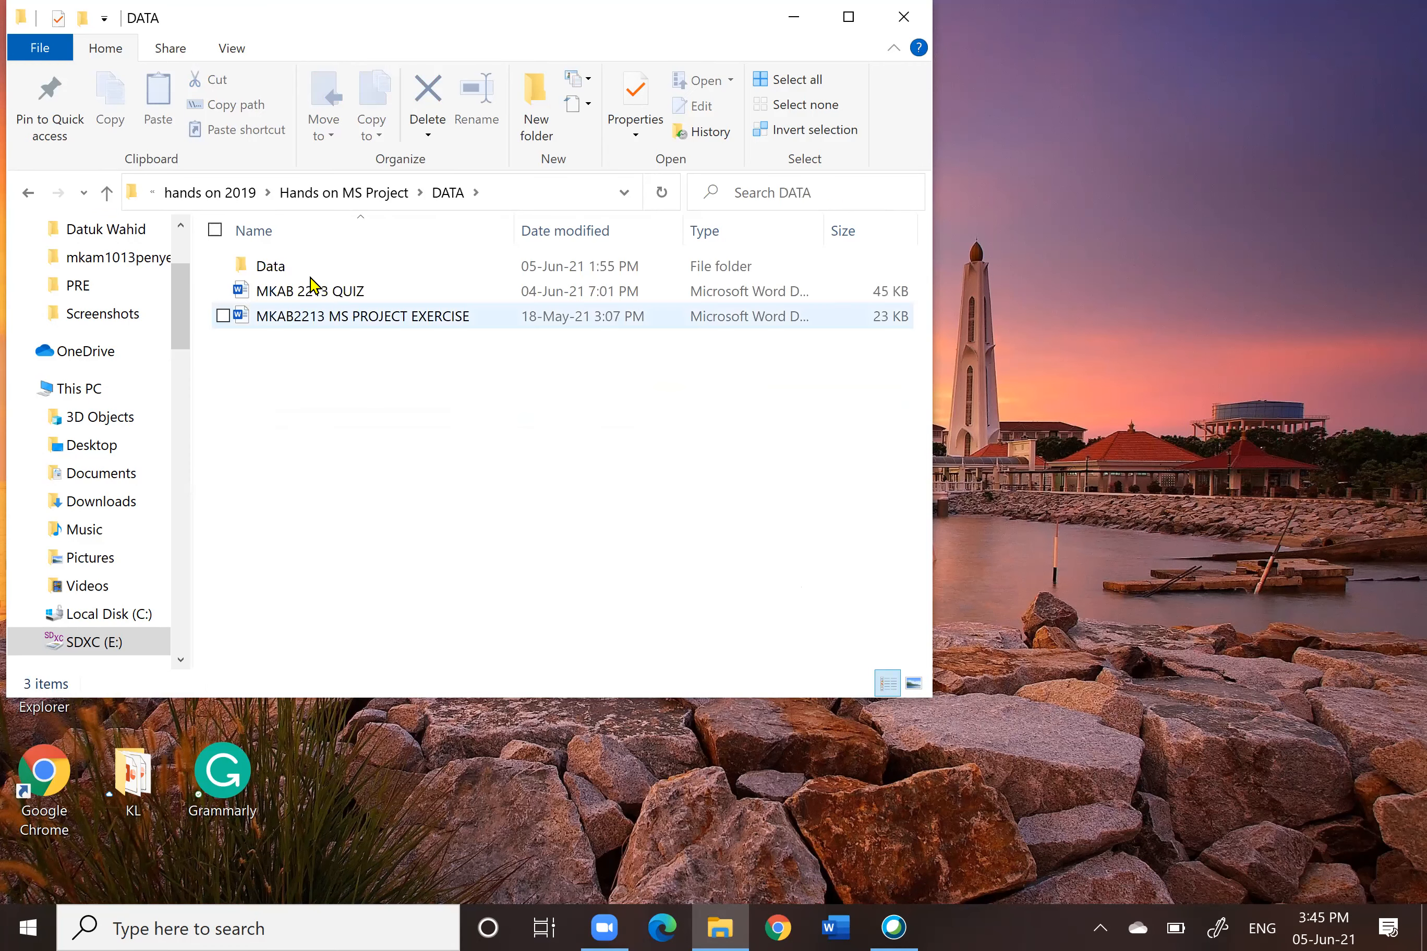
double_click(305, 268)
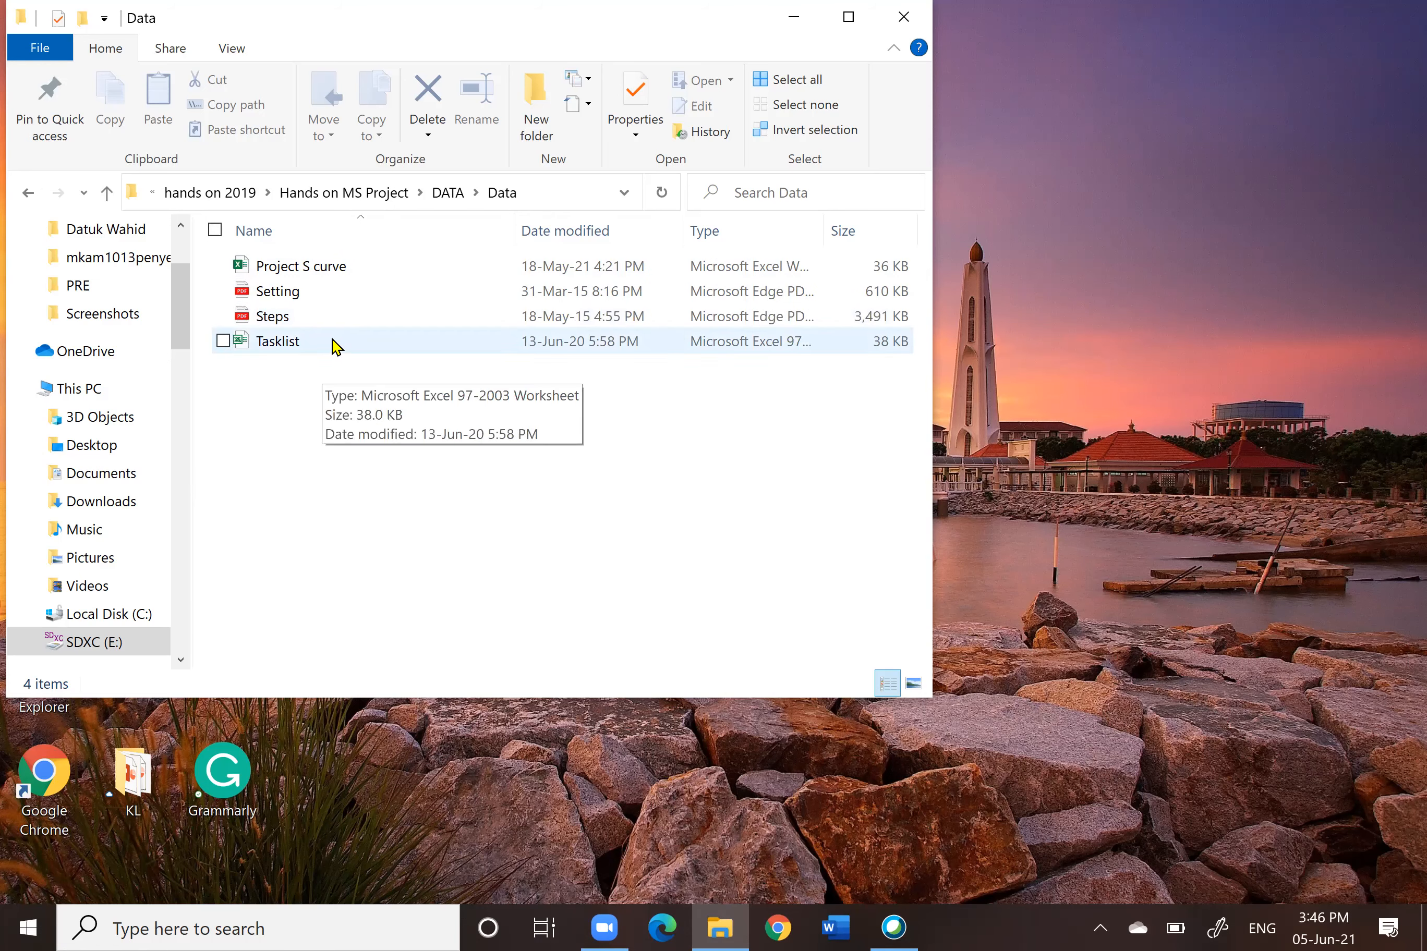
double_click(284, 345)
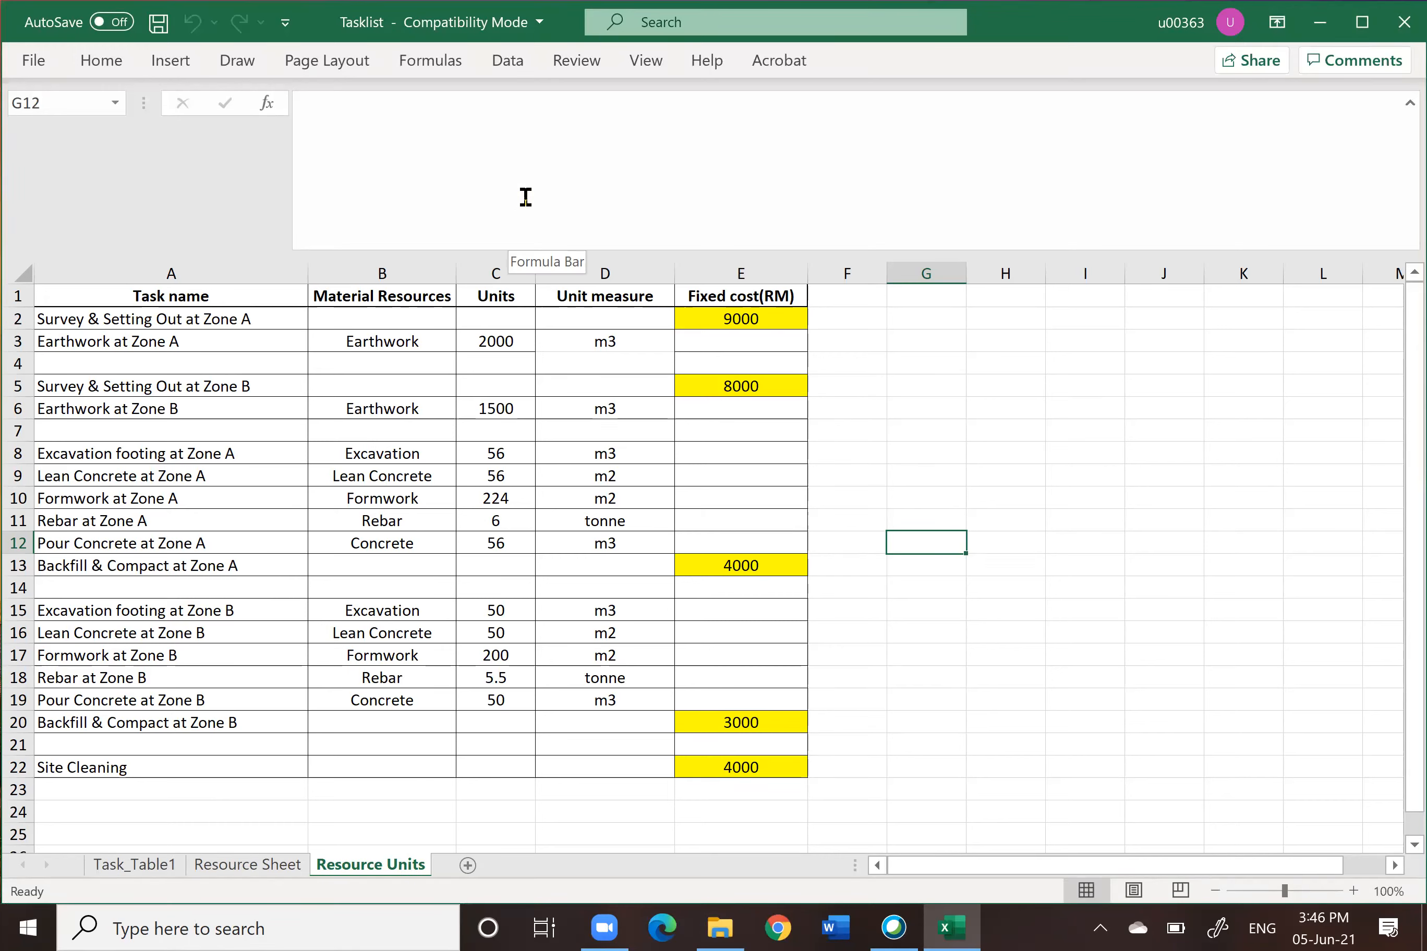
Step: Review the Task_Table1 sheet's task name, duration, predecessors and resources name columns
left_click(148, 866)
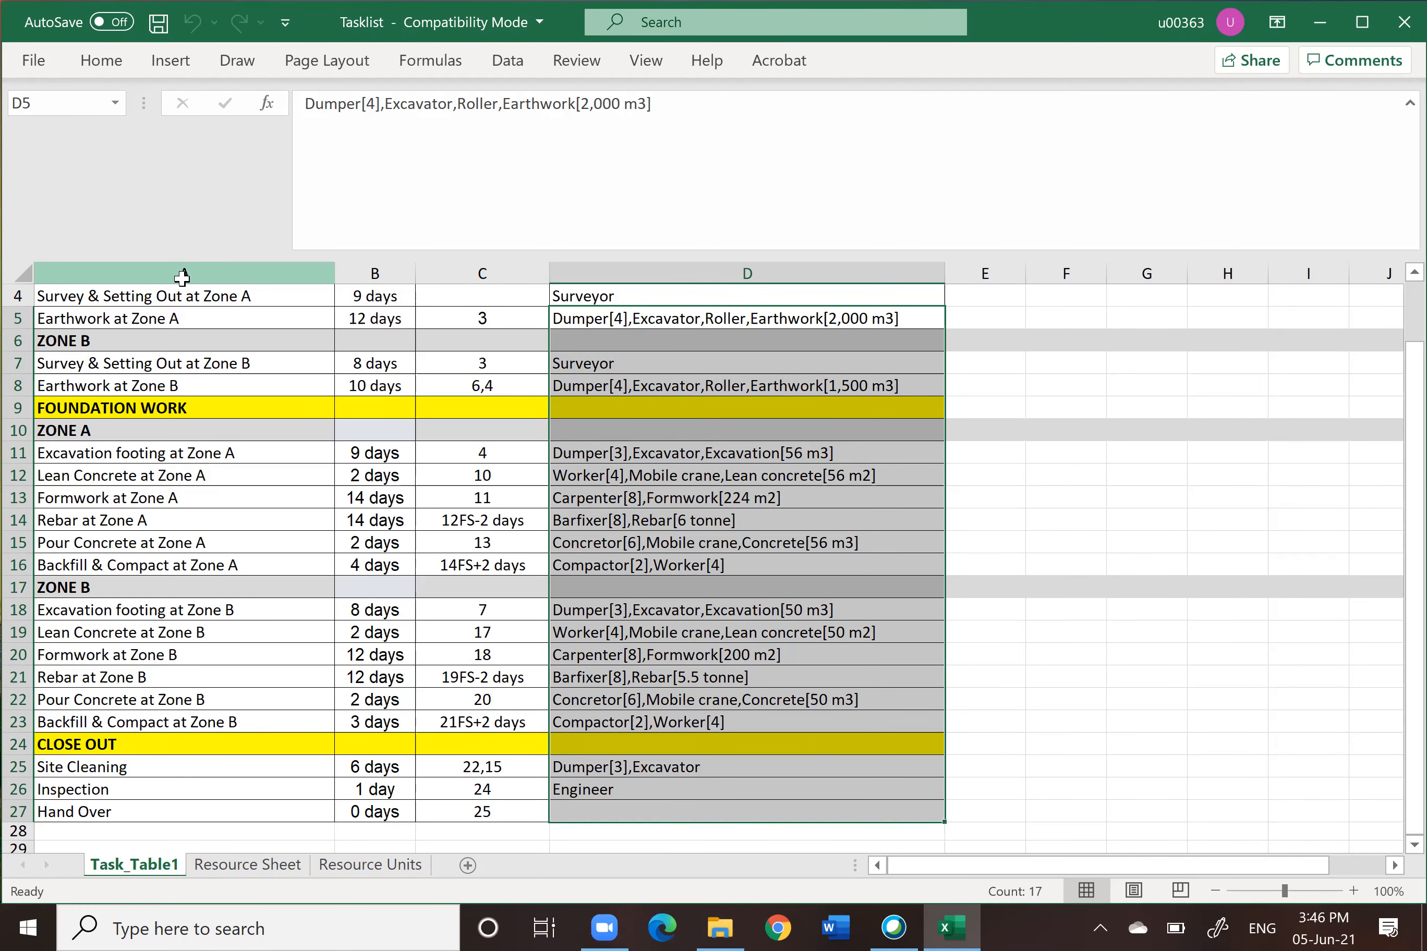
left_click(182, 274)
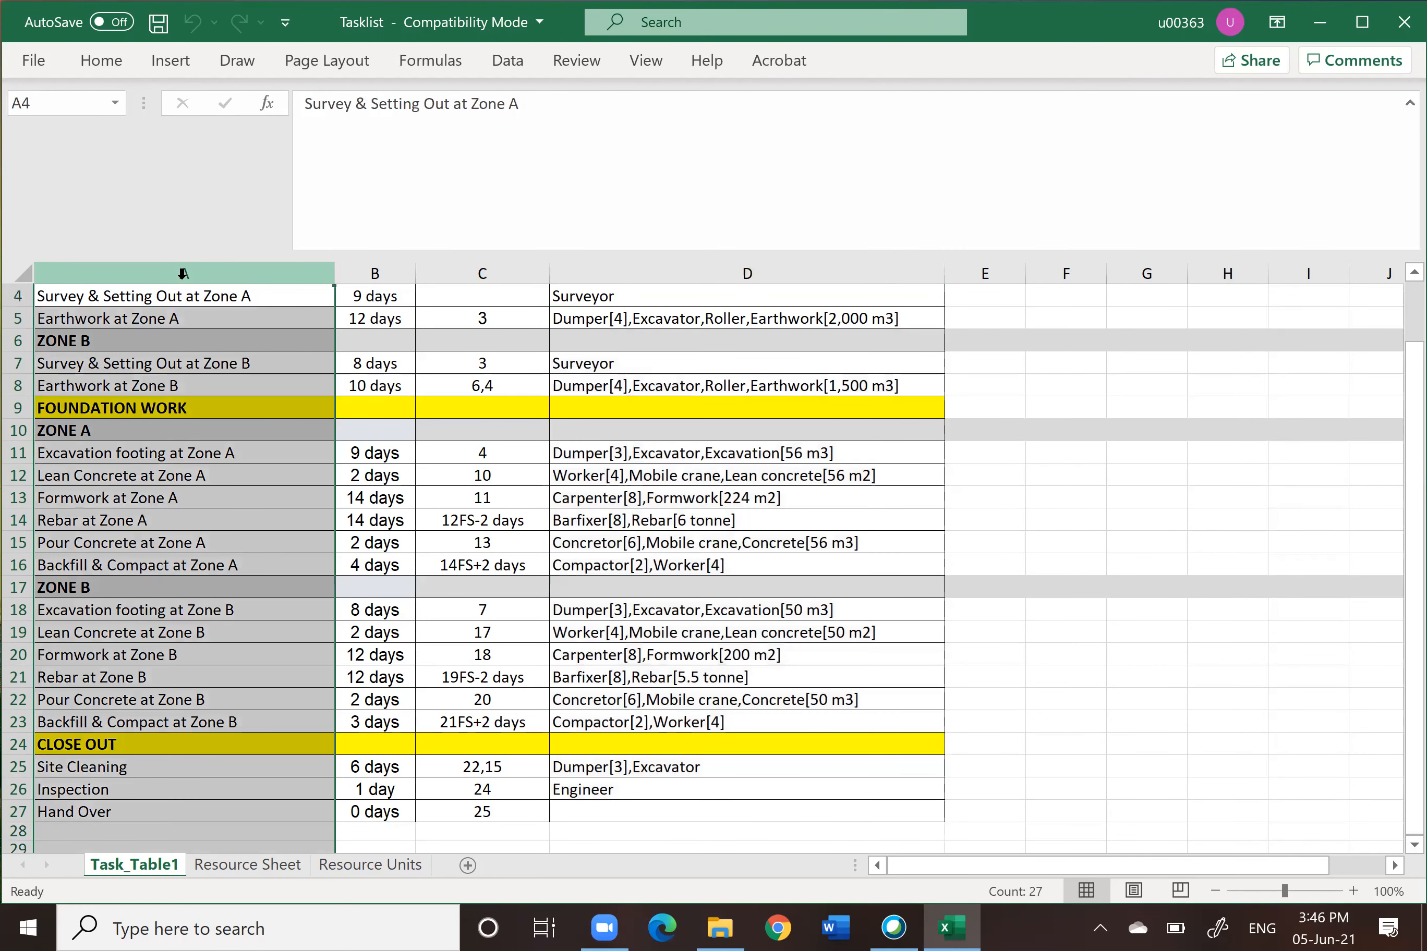
left_click(368, 273)
scroll(513, 285, "up", 2)
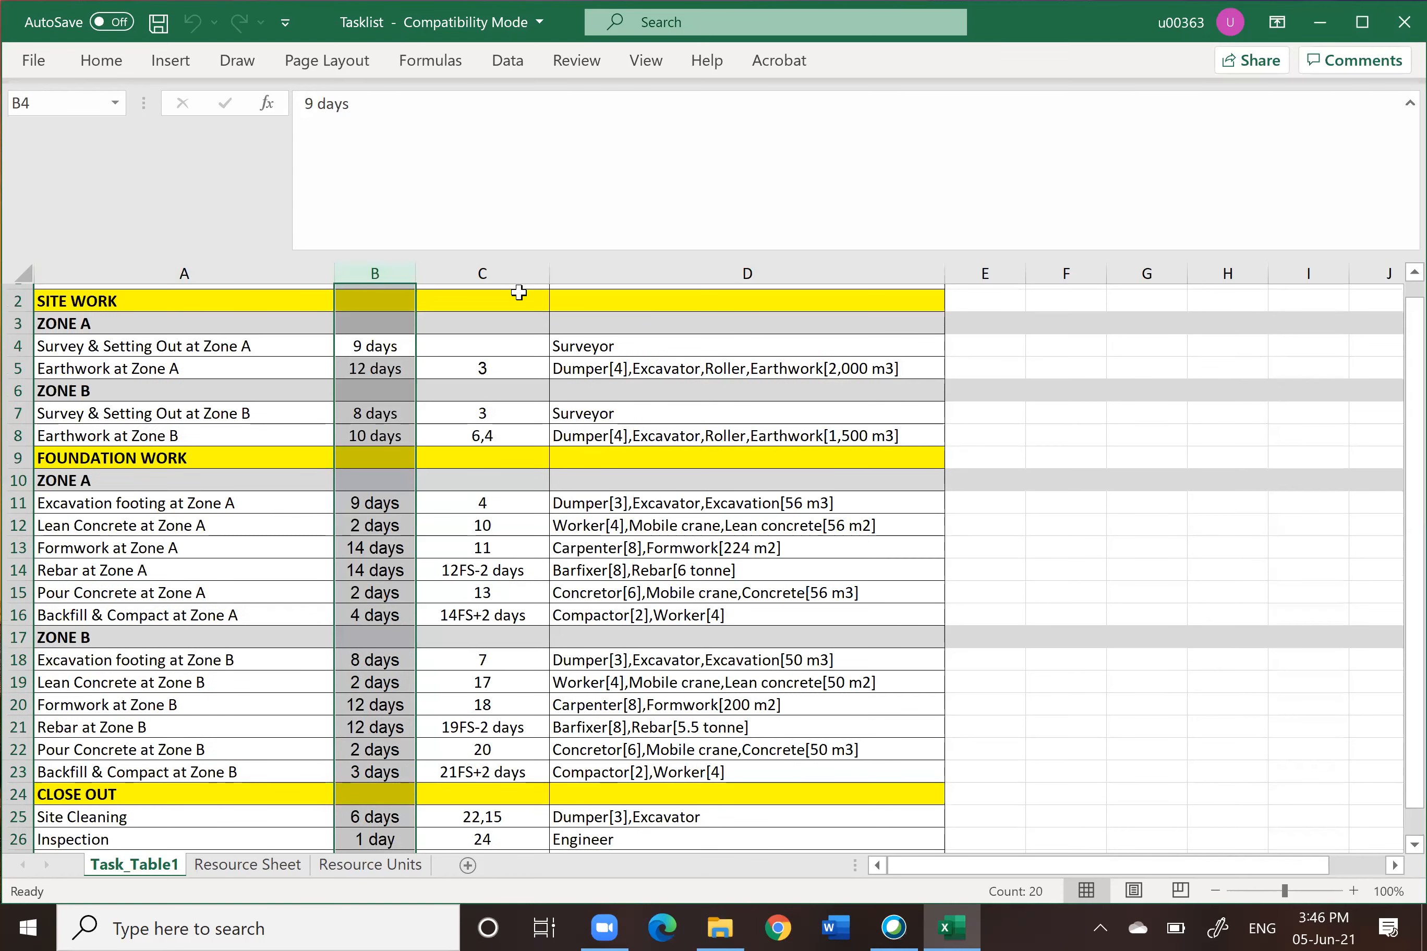
left_click(485, 269)
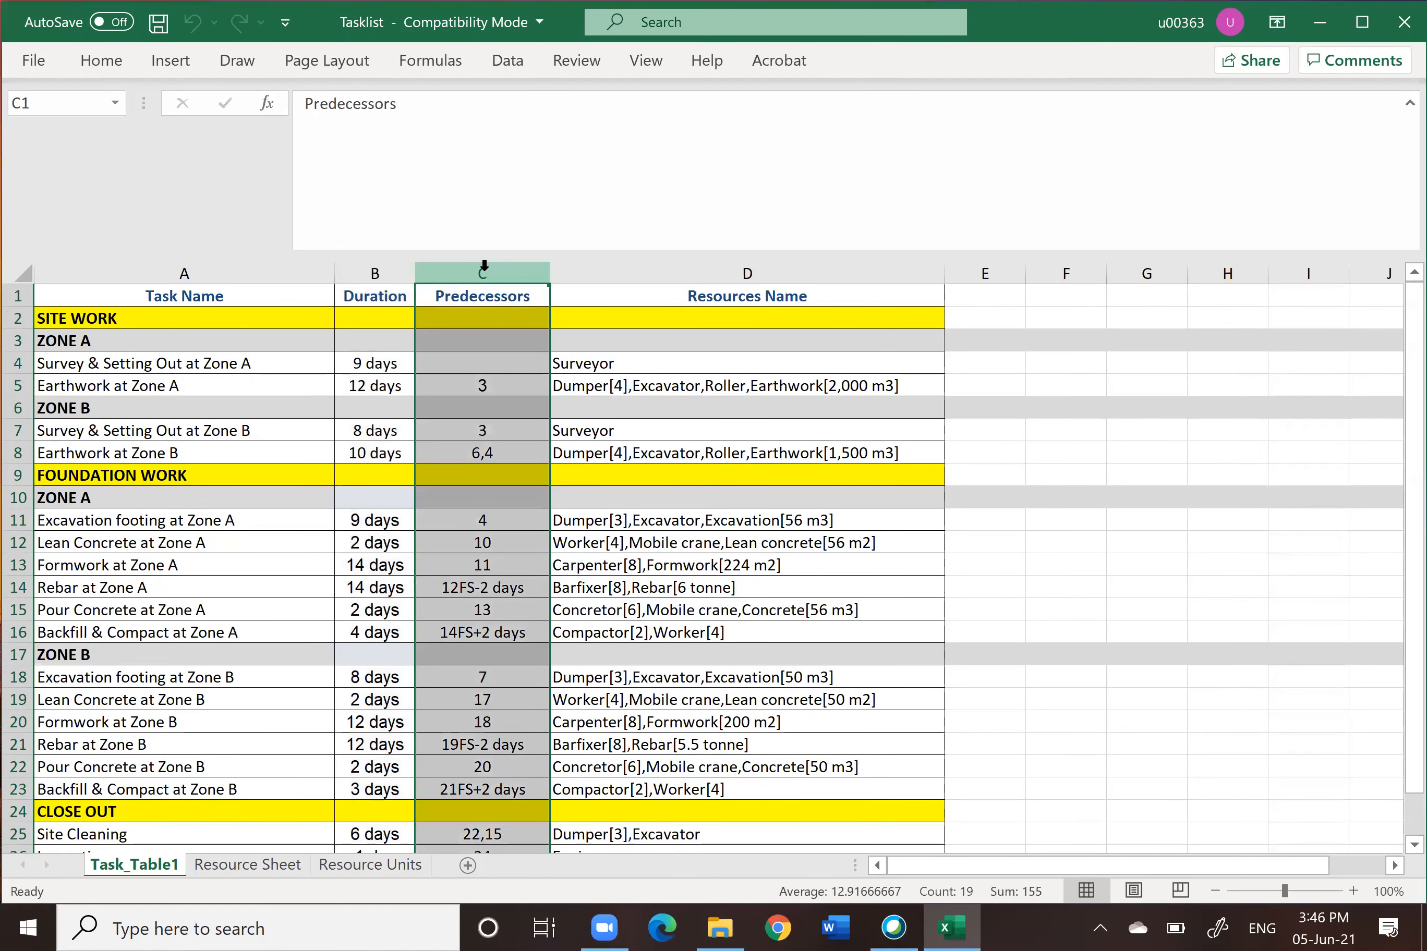
left_click(749, 272)
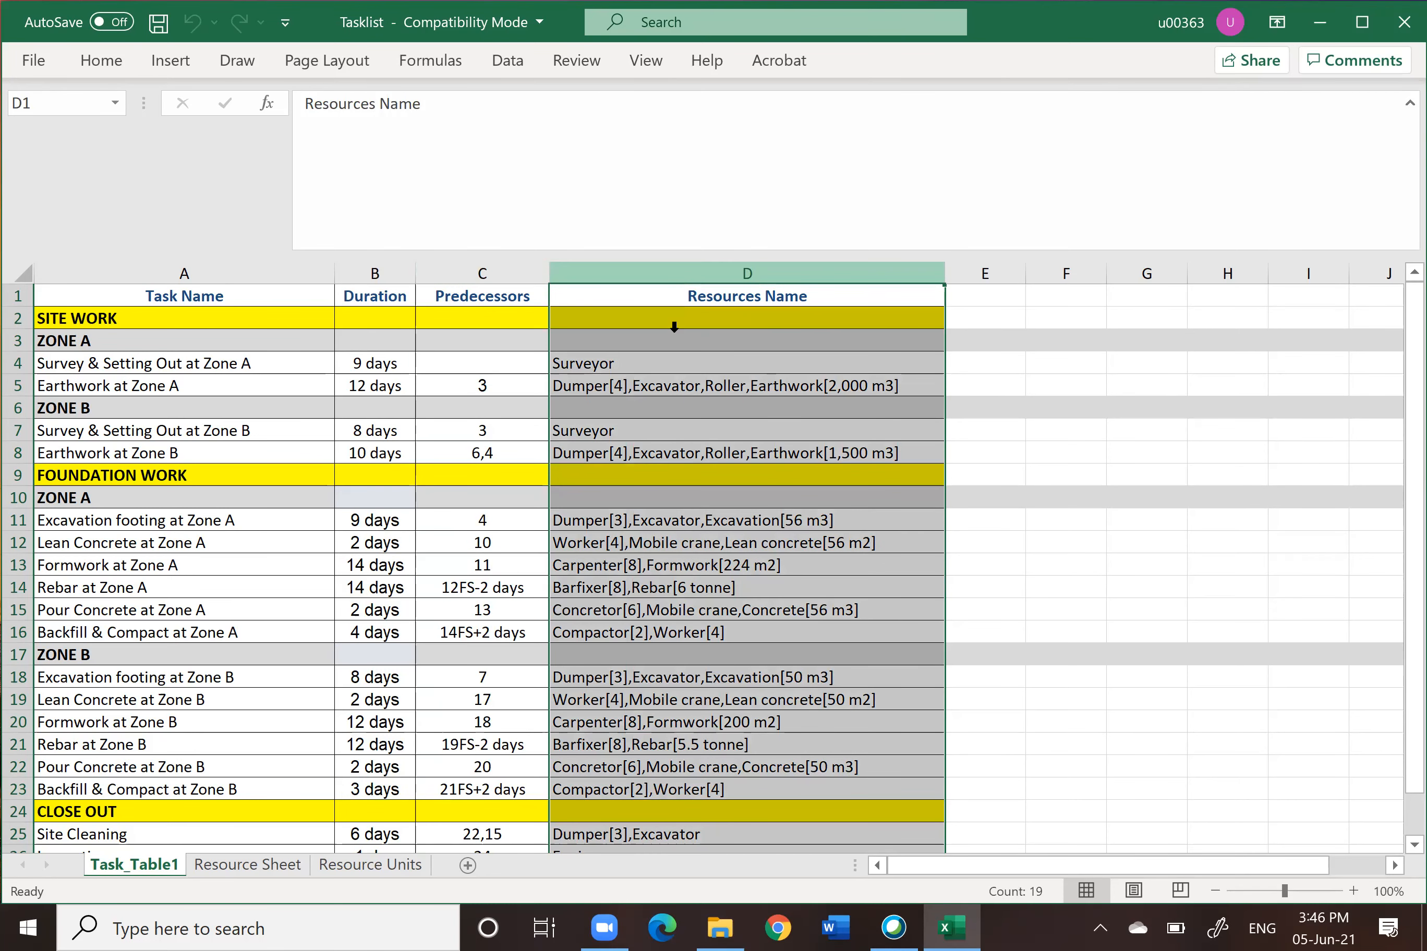
Step: Review the Resource Sheet's material labels, standard rates and max units columns
left_click(232, 865)
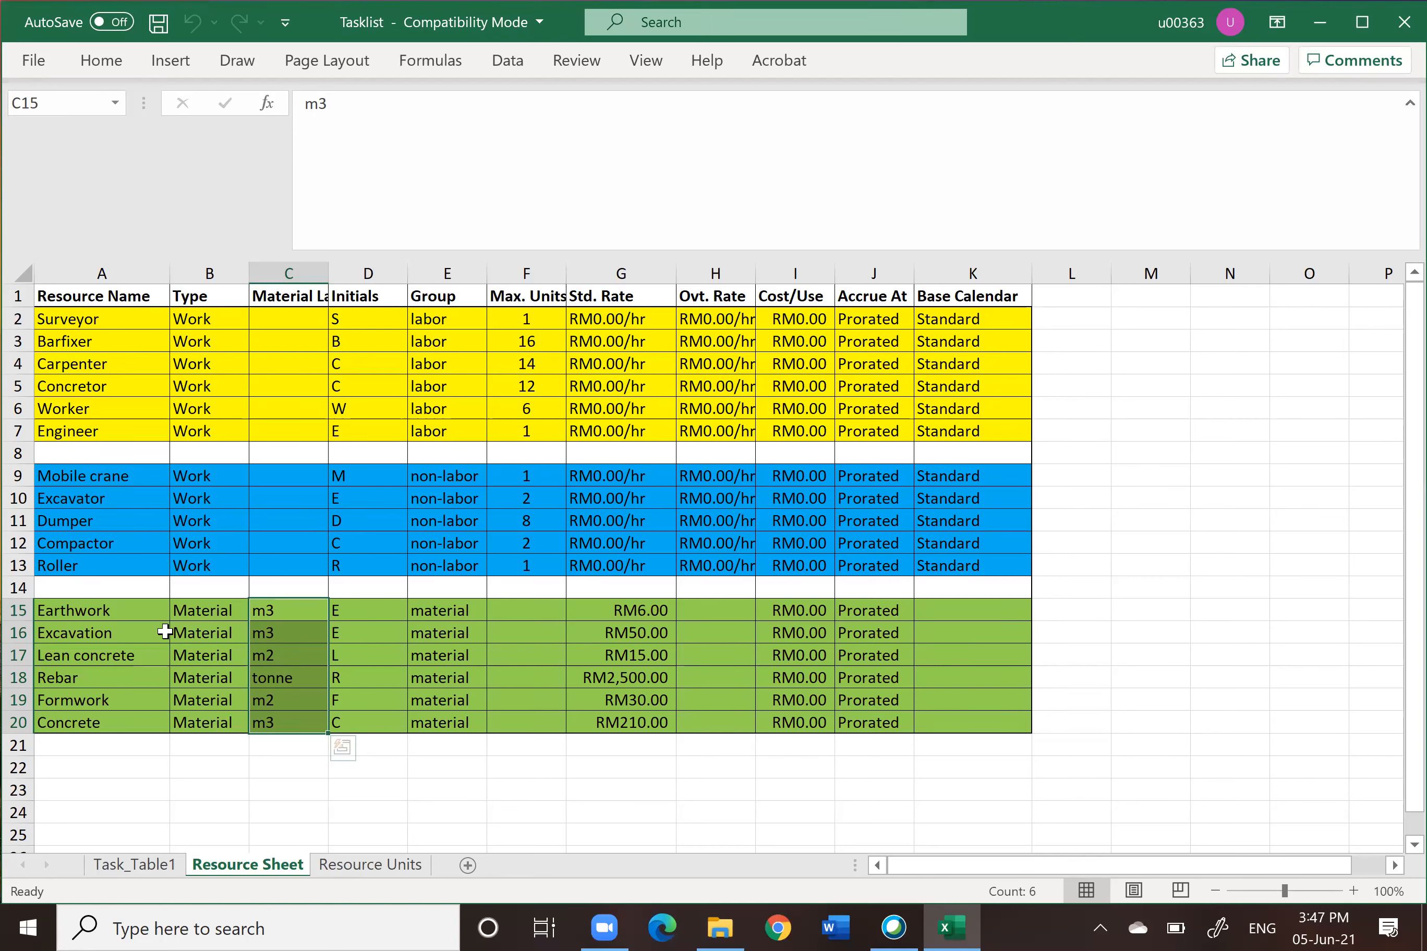
key("Escape")
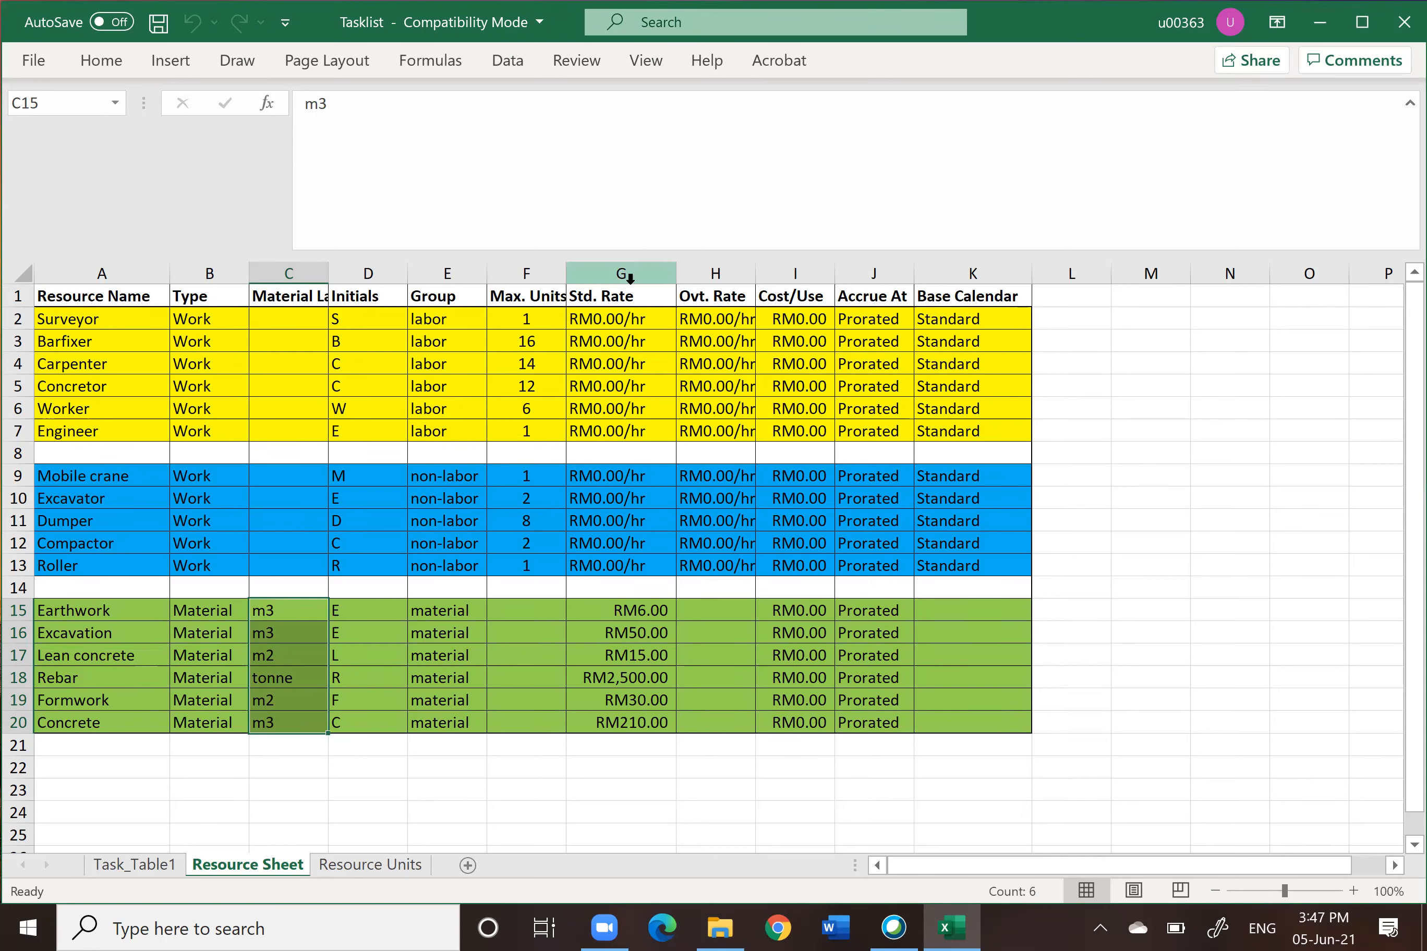
left_click(624, 270)
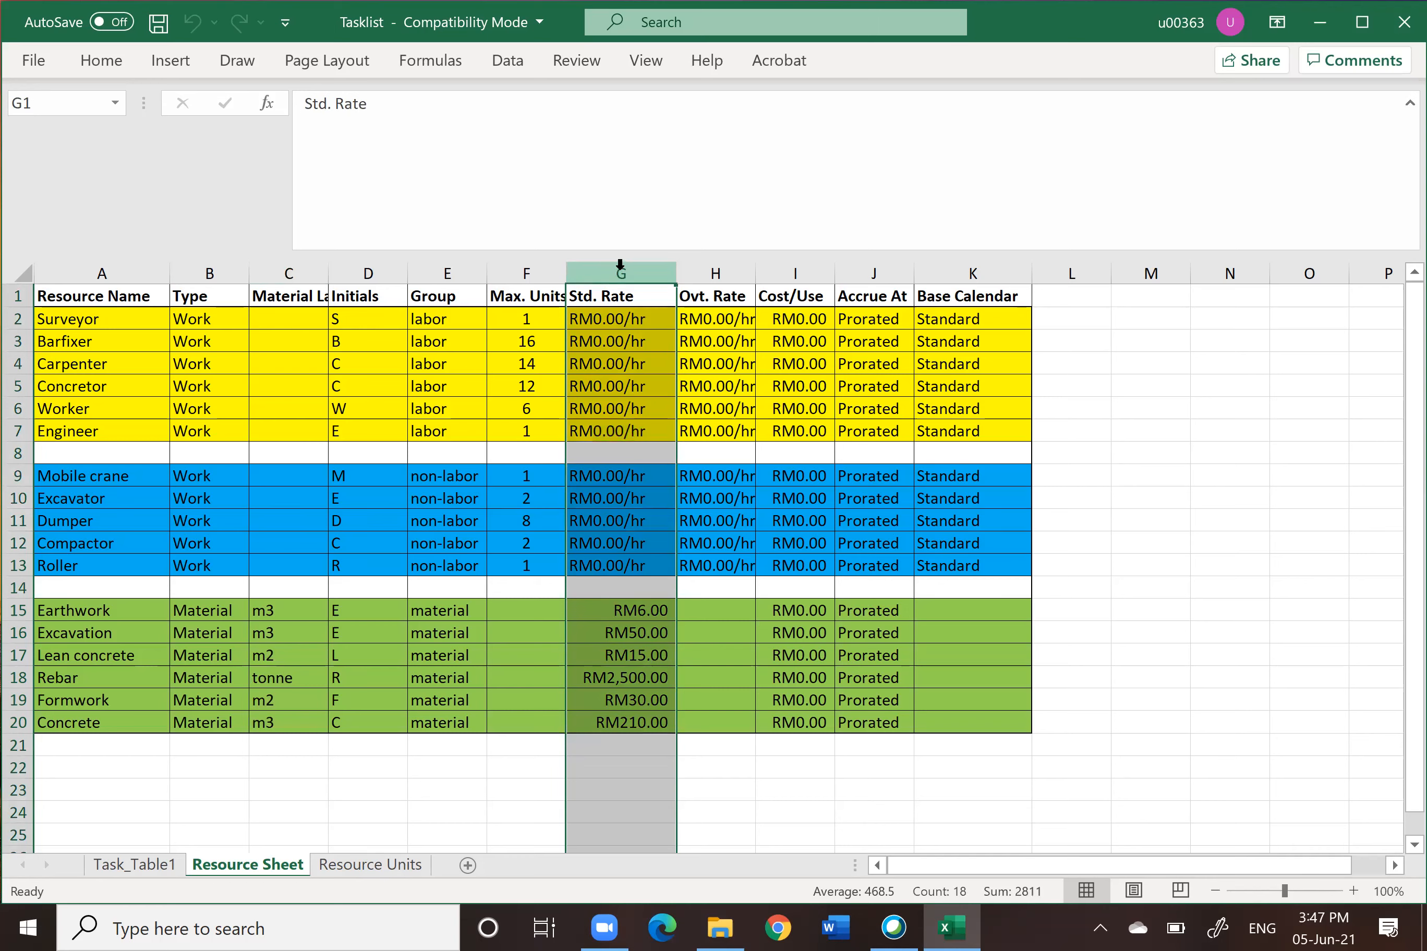
left_click(510, 270)
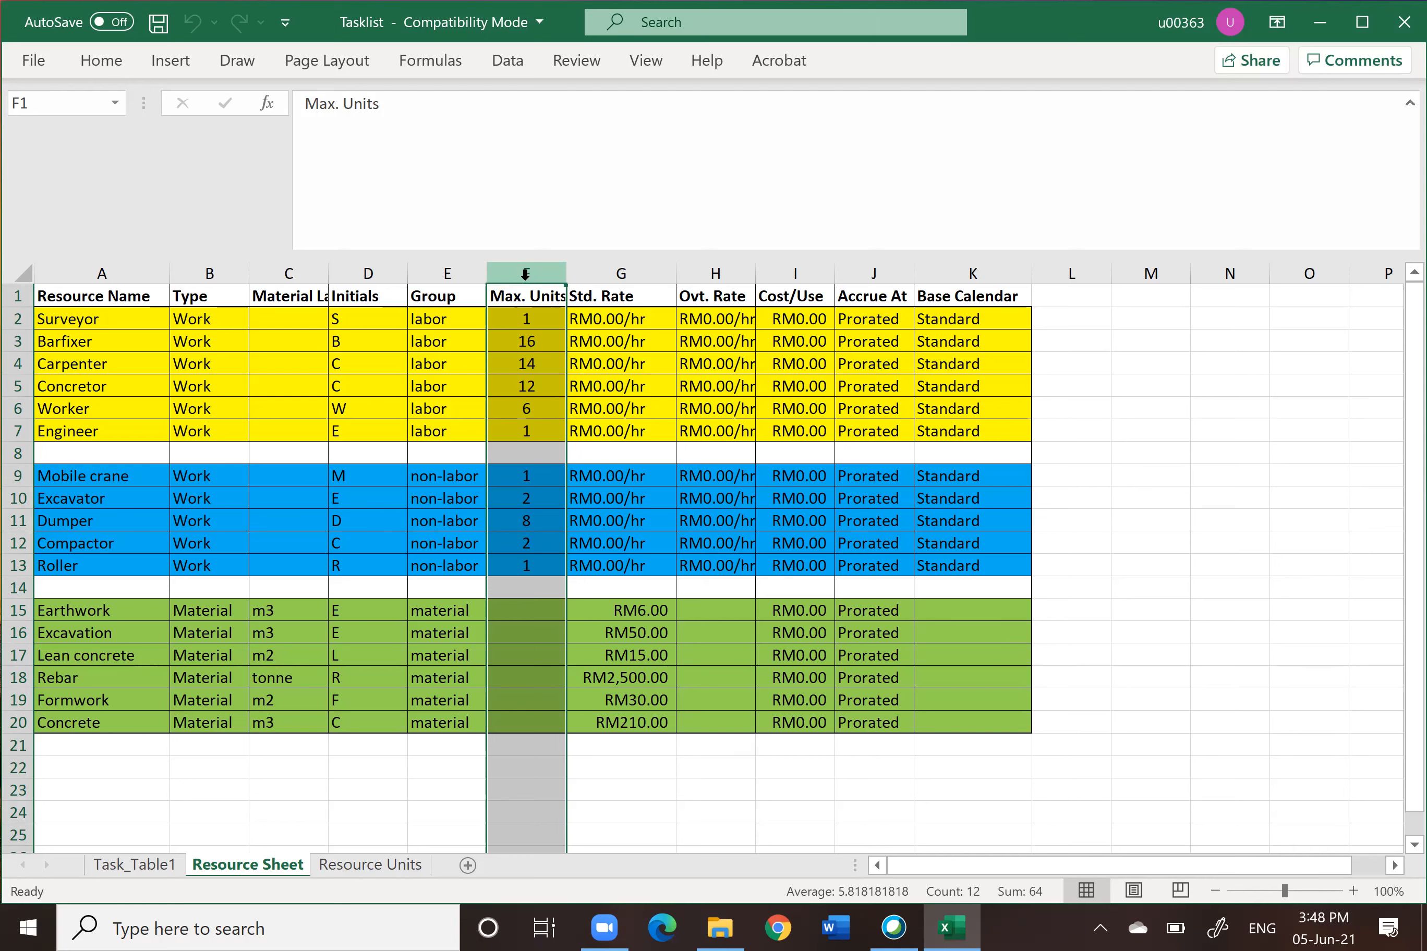
Step: Review the Resource Units sheet's units and fixed cost columns, then return to Task_Table1
left_click(385, 872)
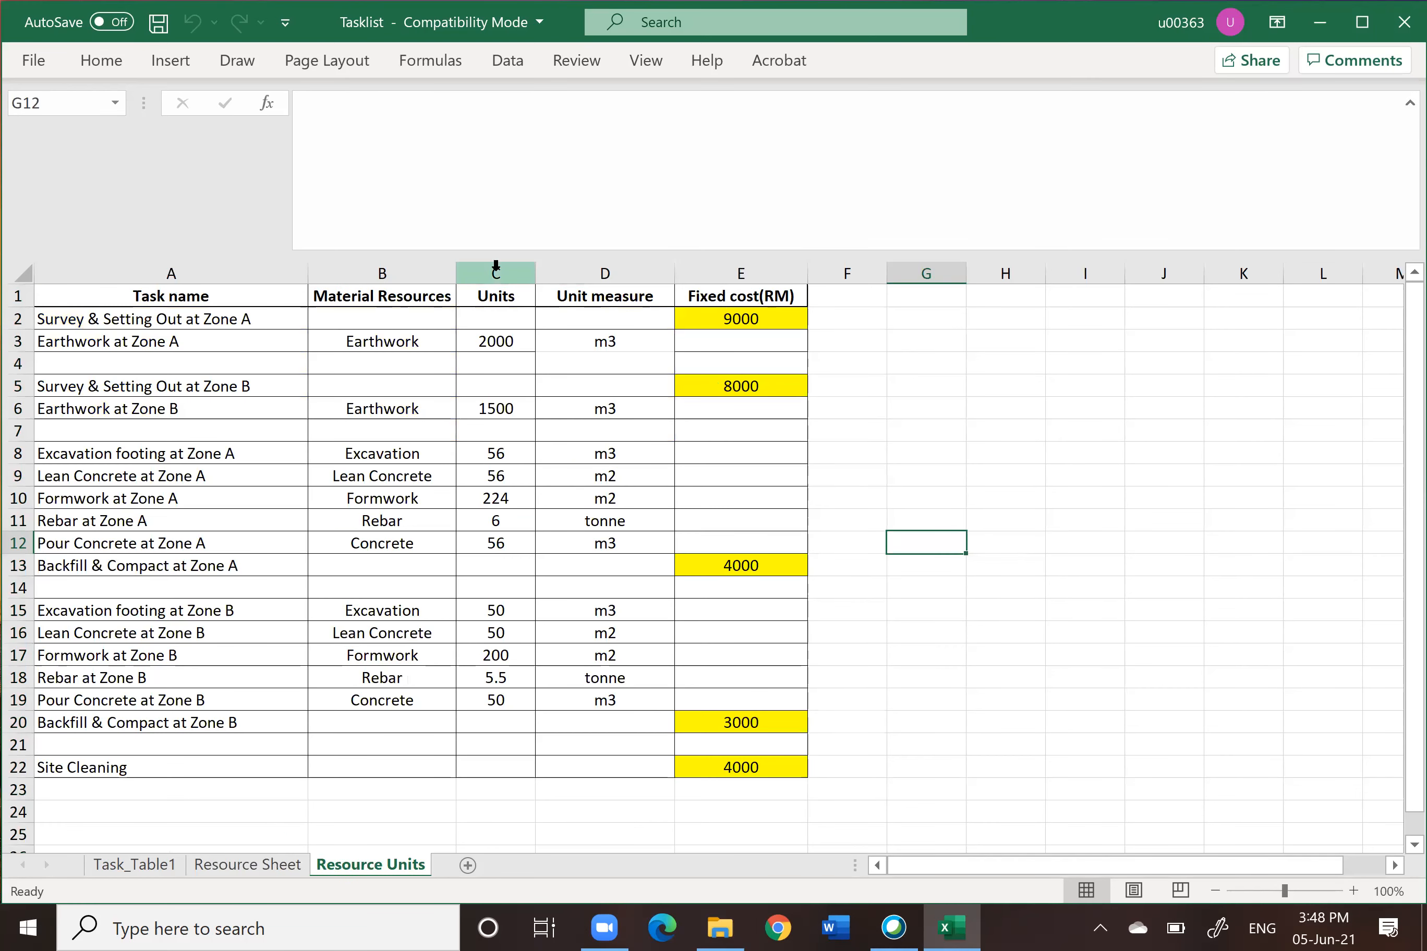
left_click(496, 272)
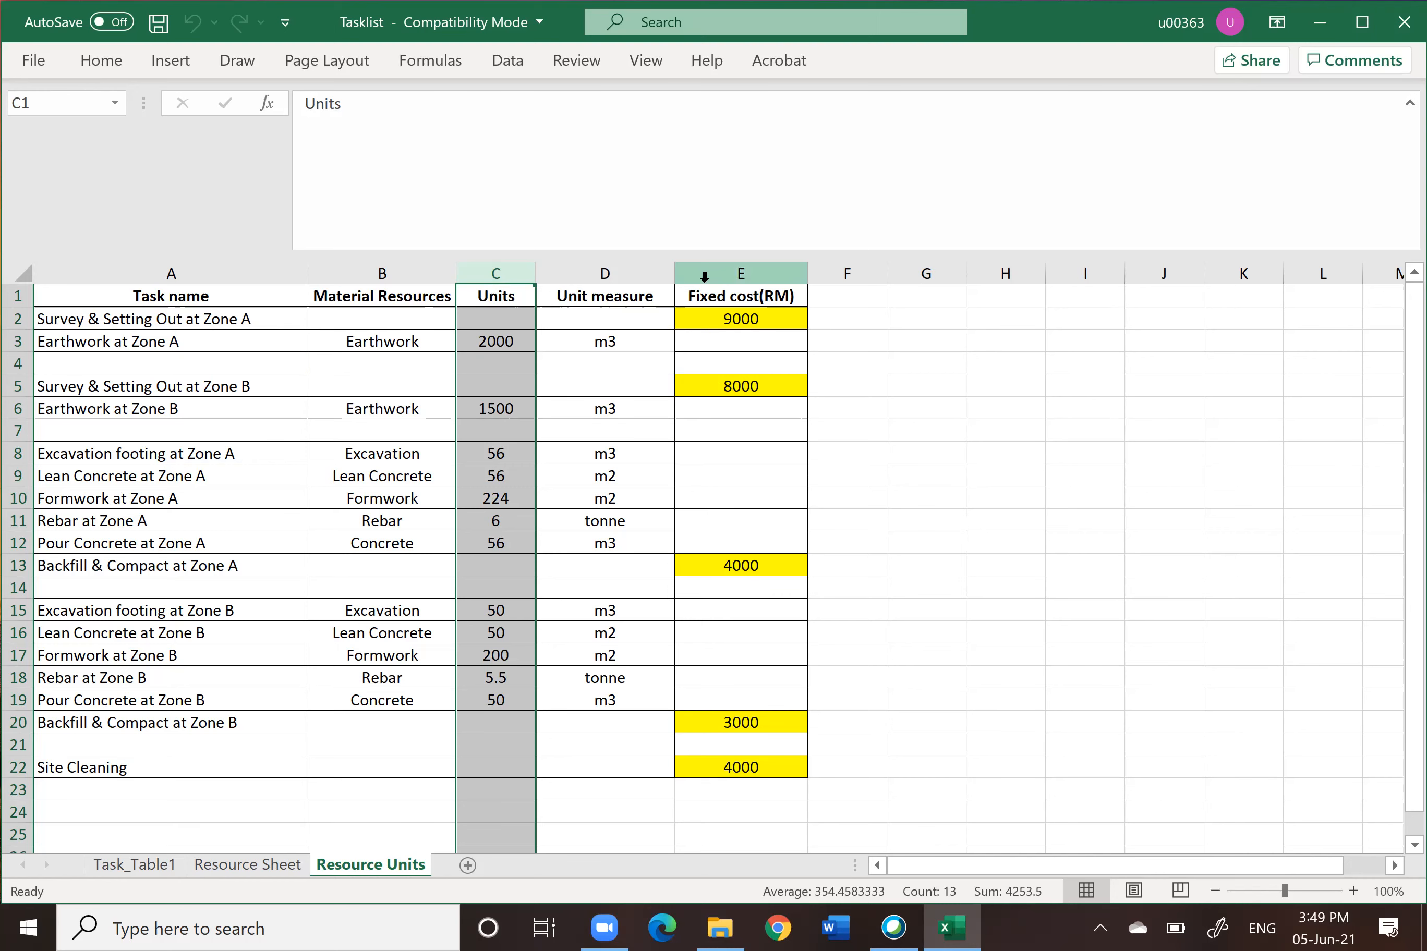
left_click(745, 274)
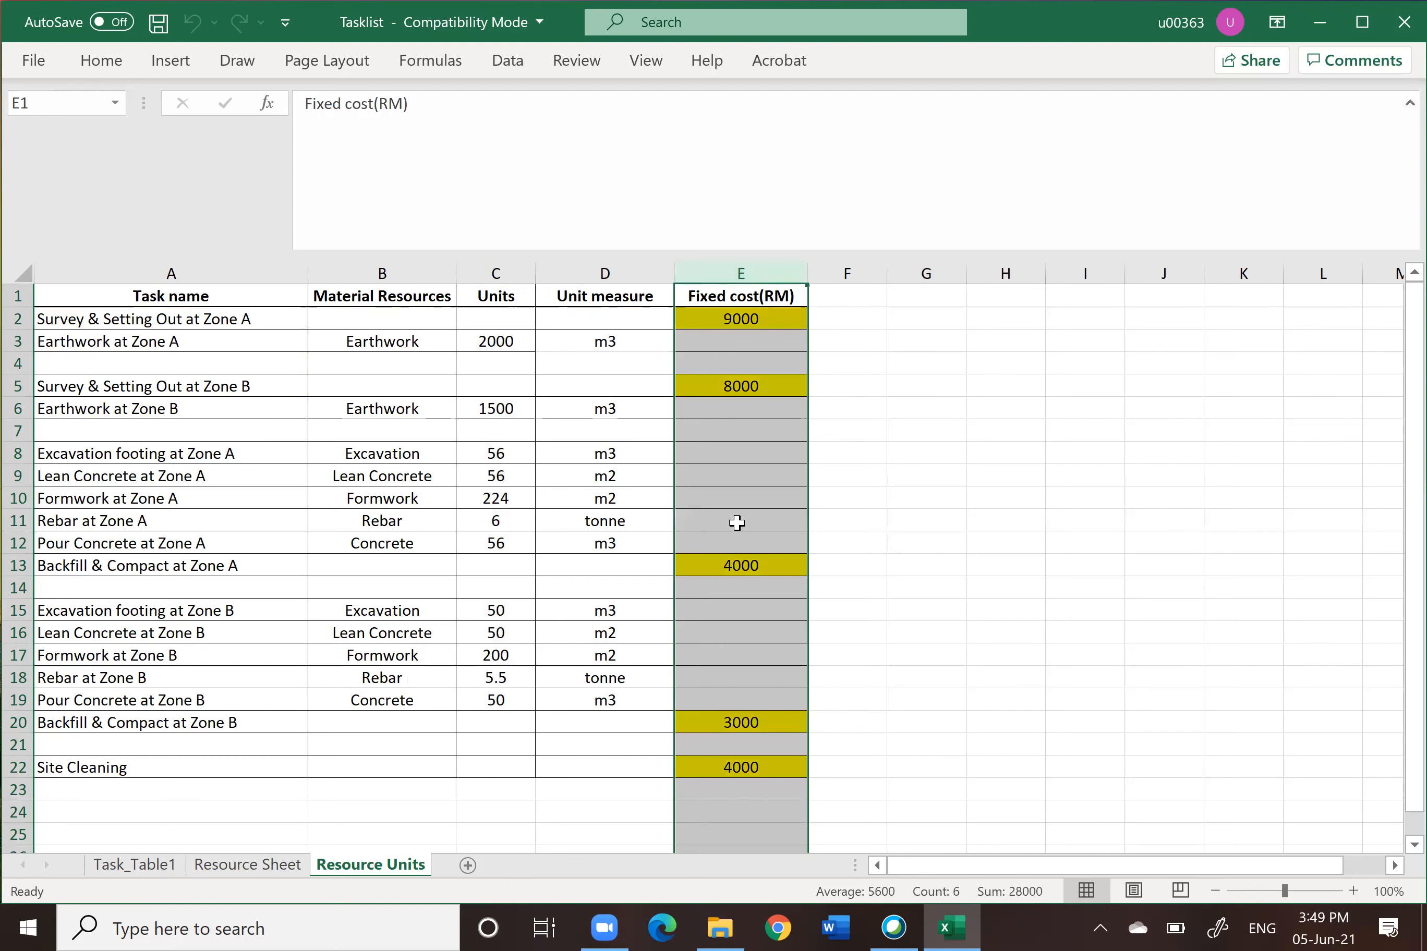
left_click(135, 865)
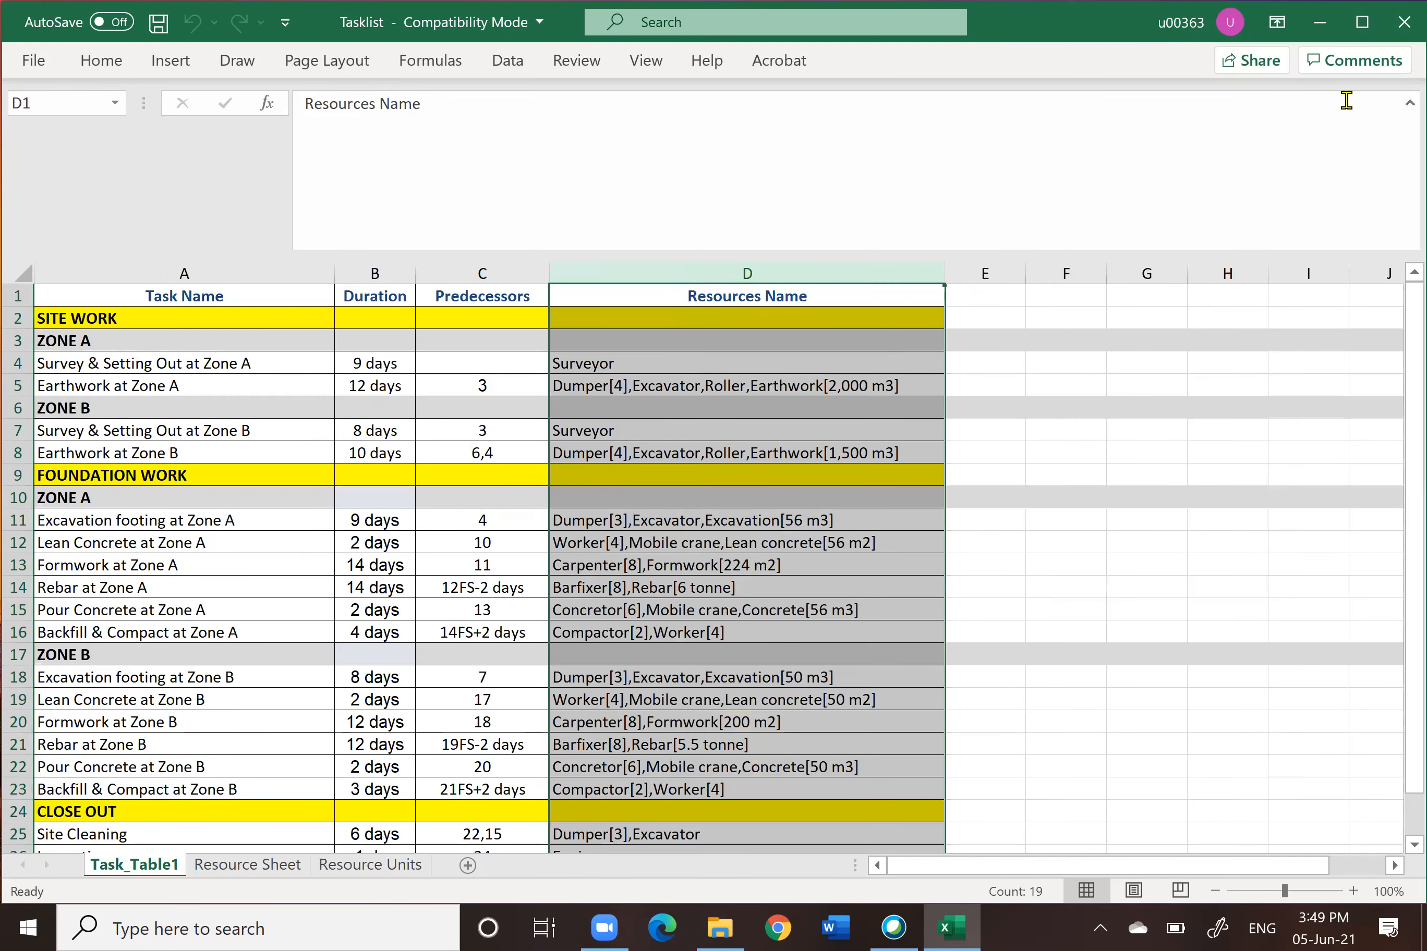
Step: Minimize the workbook and open the Setting PDF from the Data folder
left_click(1320, 22)
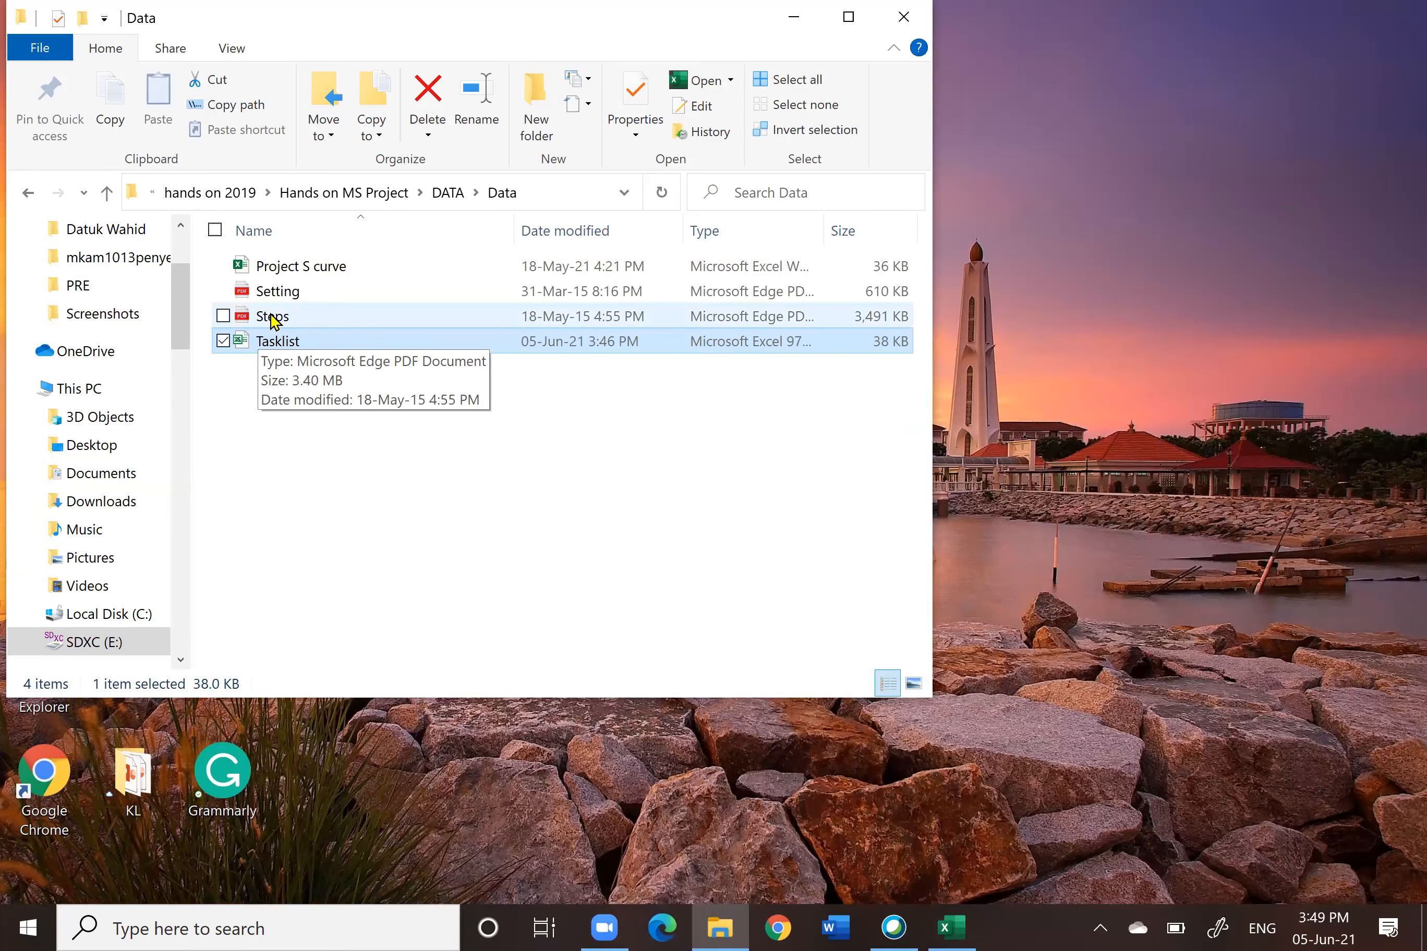
double_click(267, 292)
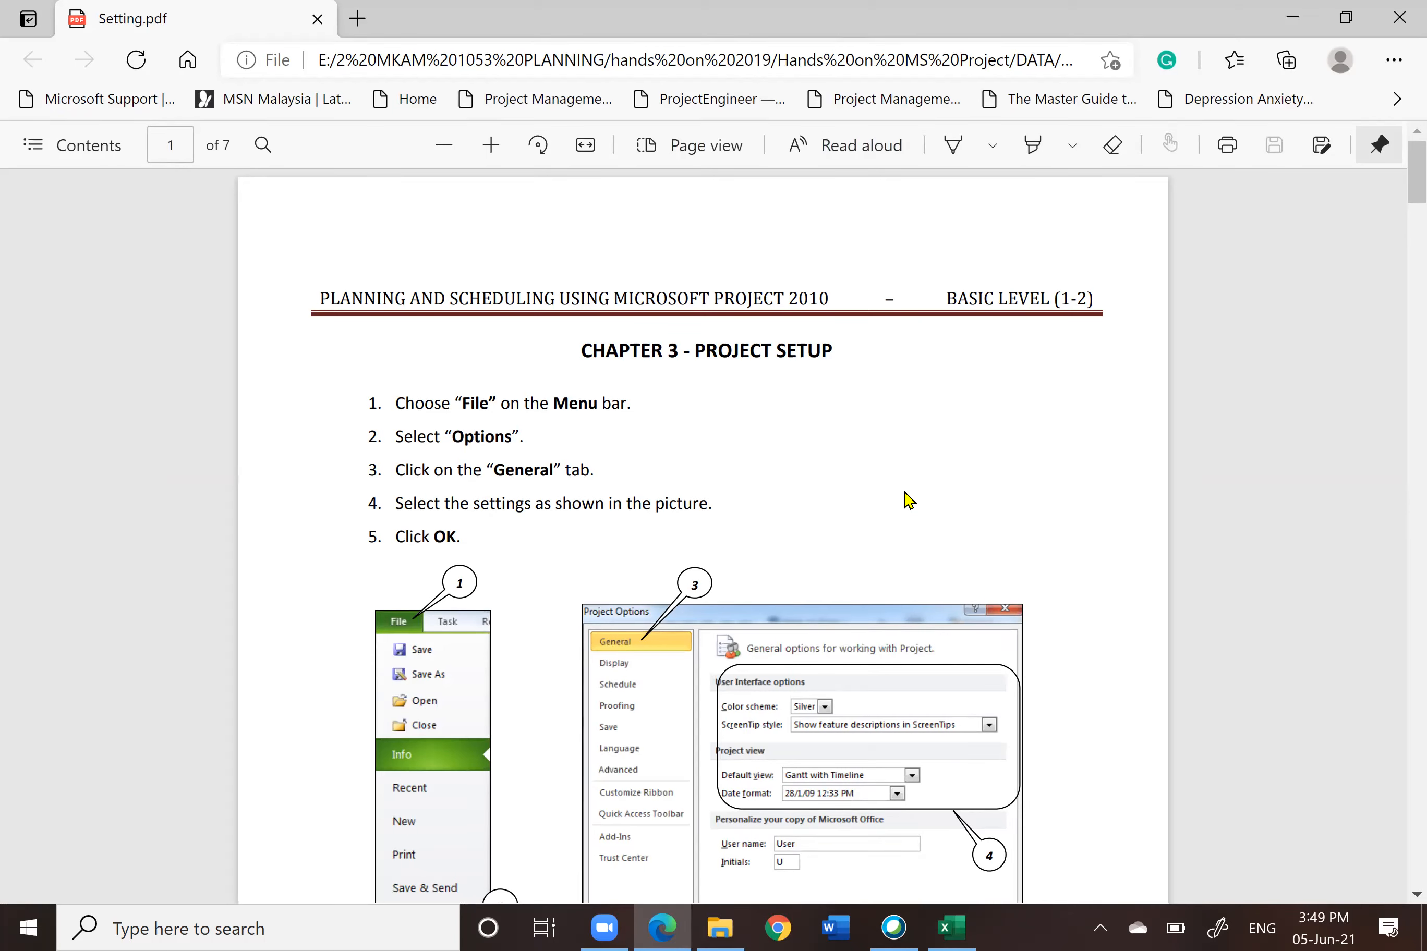
Step: Review the Setting PDF's project setup instructions for the General options, then close it
scroll(908, 500, "down", 5)
scroll(909, 500, "down", 8)
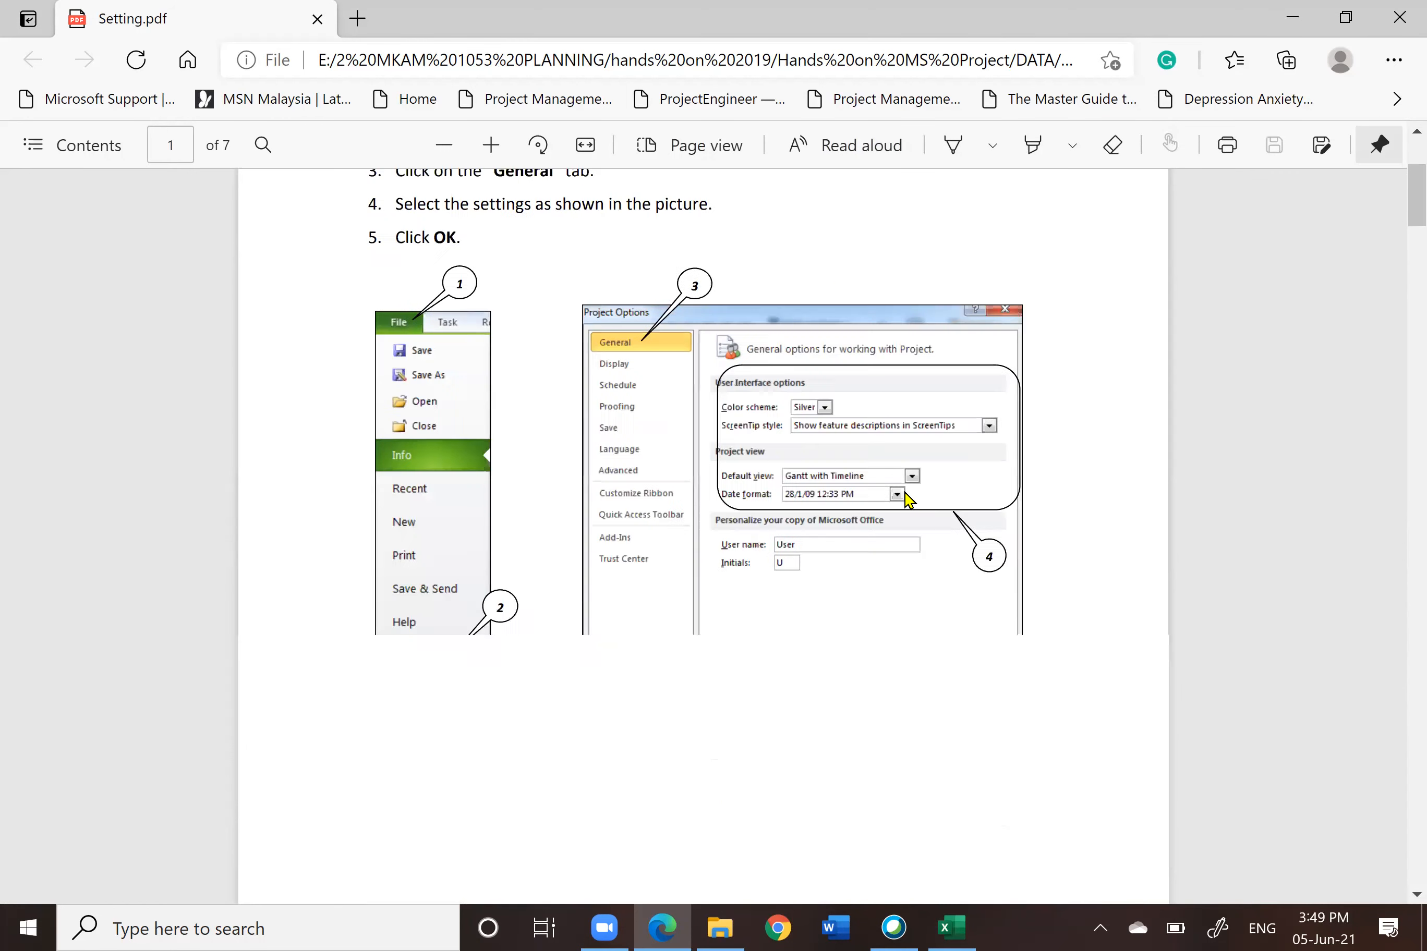
scroll(908, 500, "up", 5)
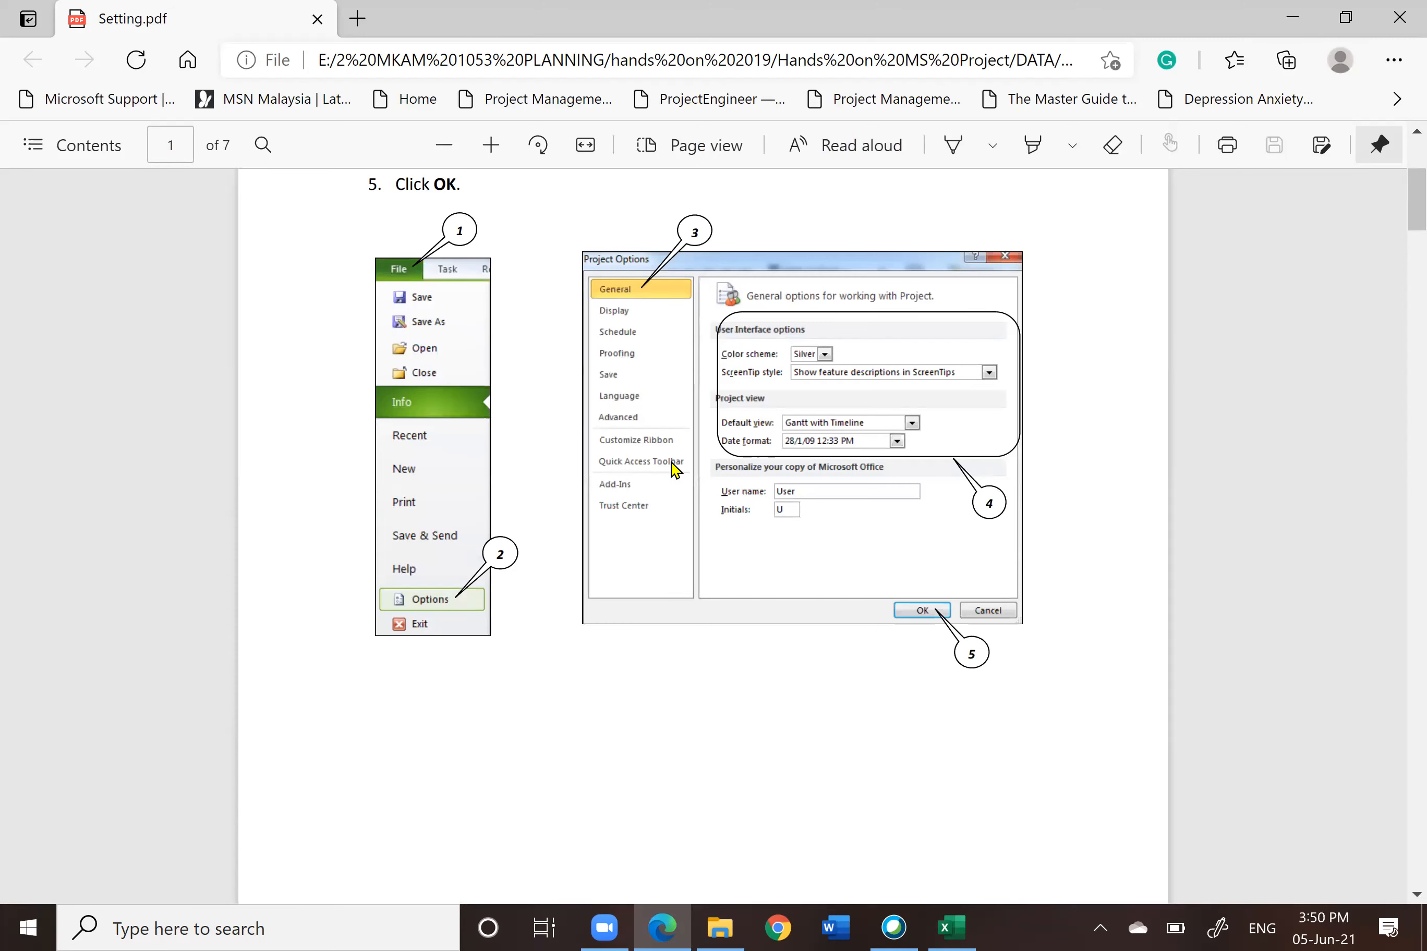
scroll(672, 468, "down", 10)
scroll(672, 468, "up", 10)
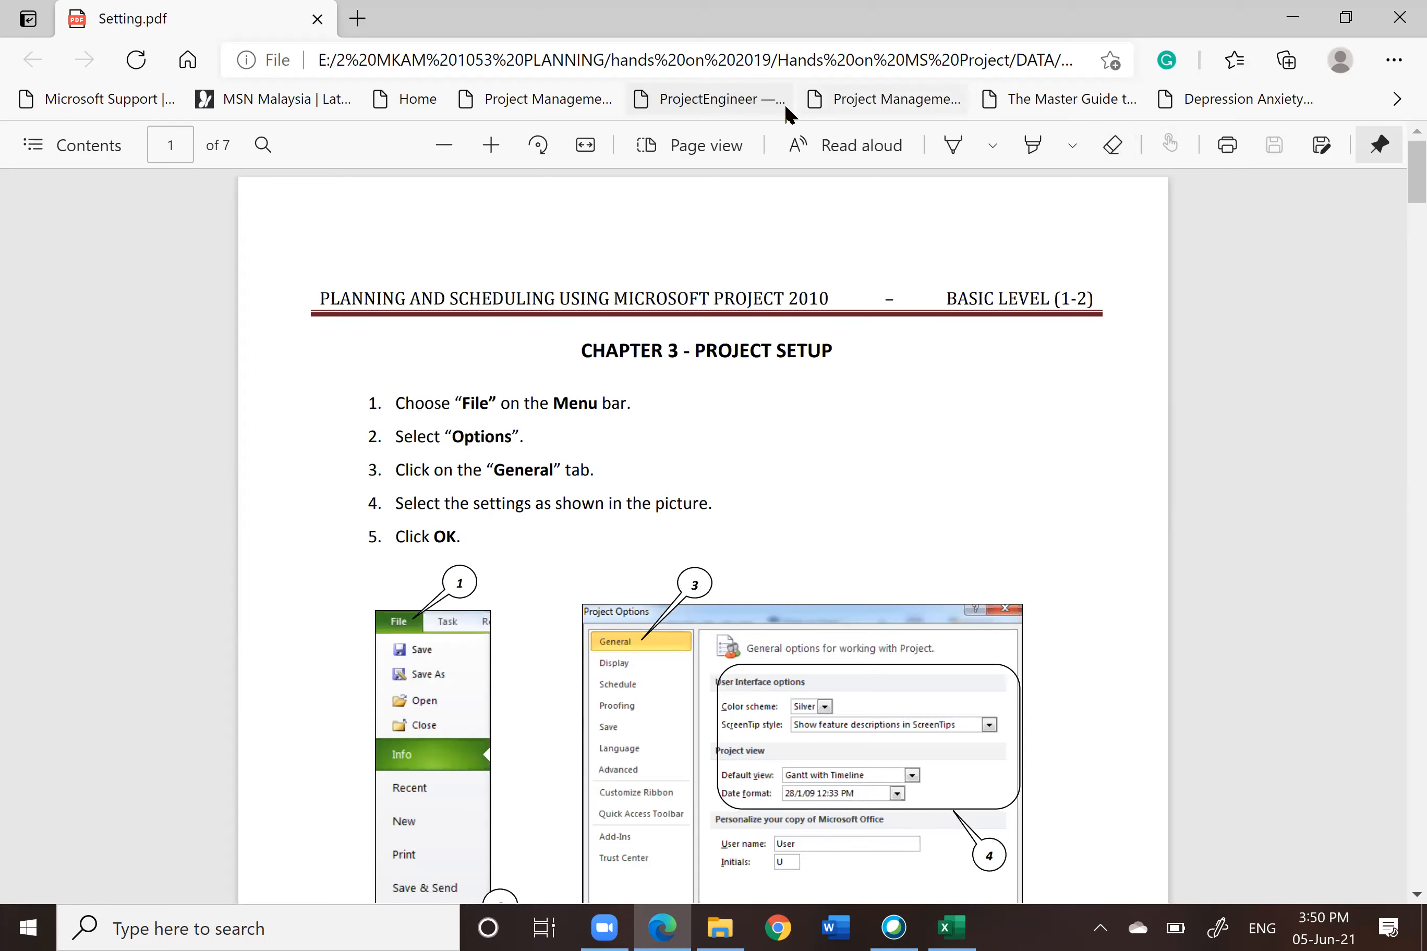
left_click(1396, 21)
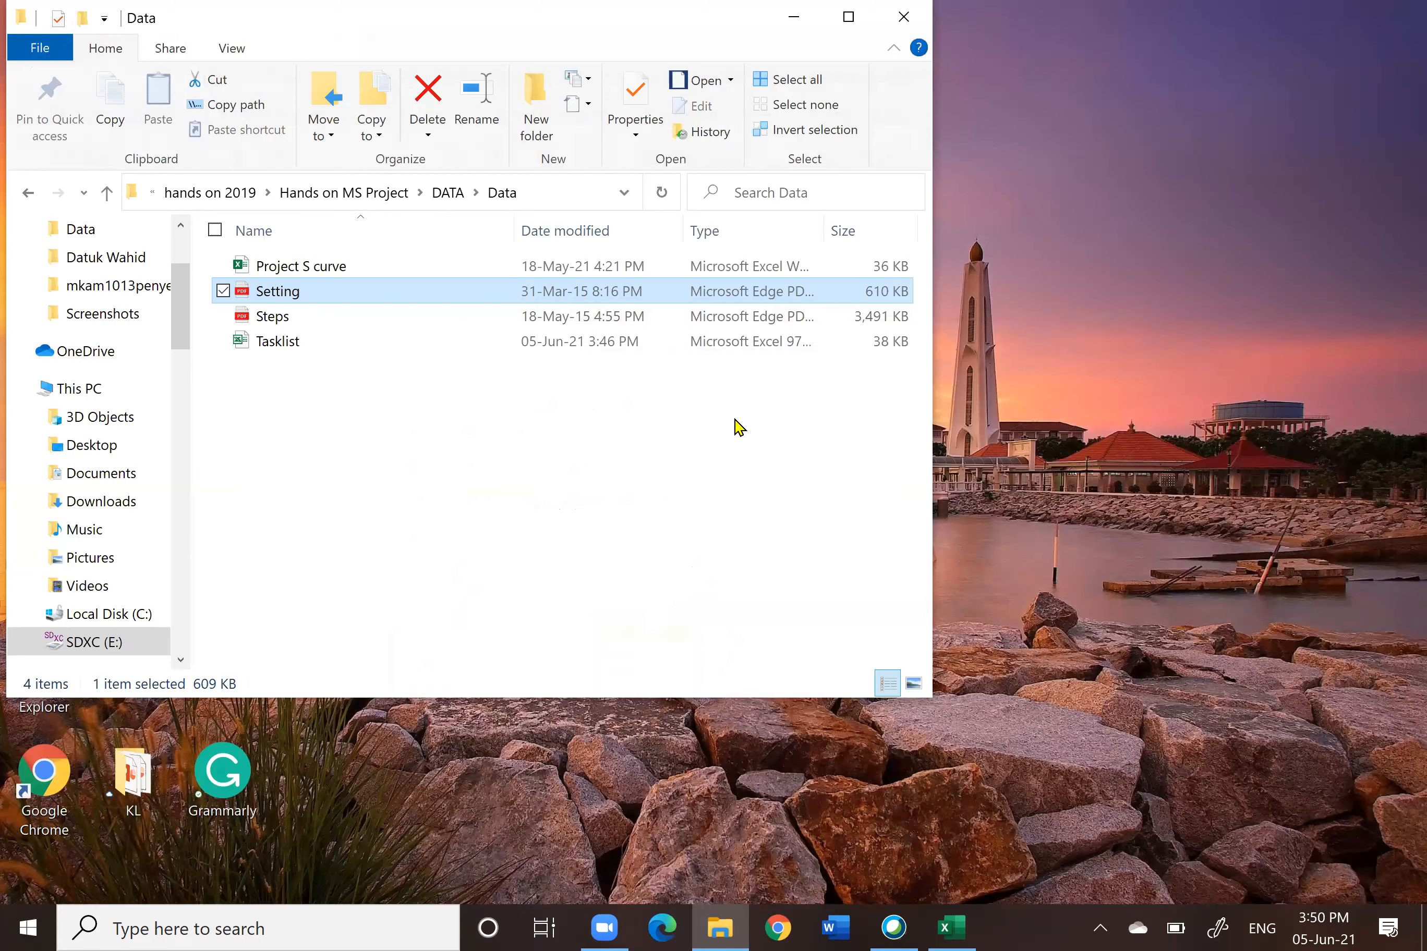
Step: Open the Steps PDF from the Data folder, review its instructions on organizing tasks into phases, and close it
left_click(292, 316)
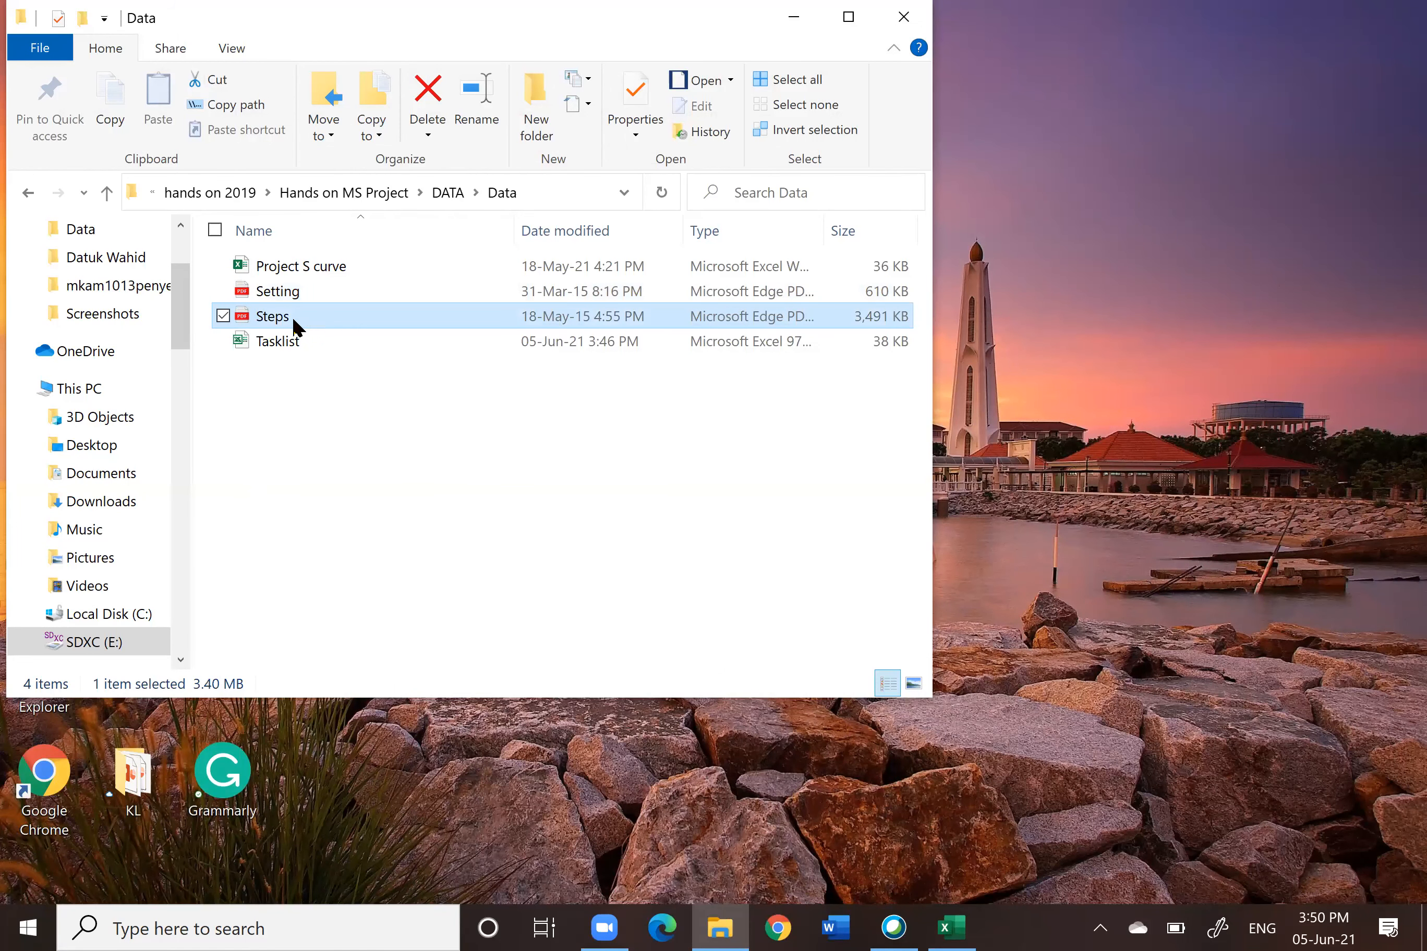
double_click(292, 317)
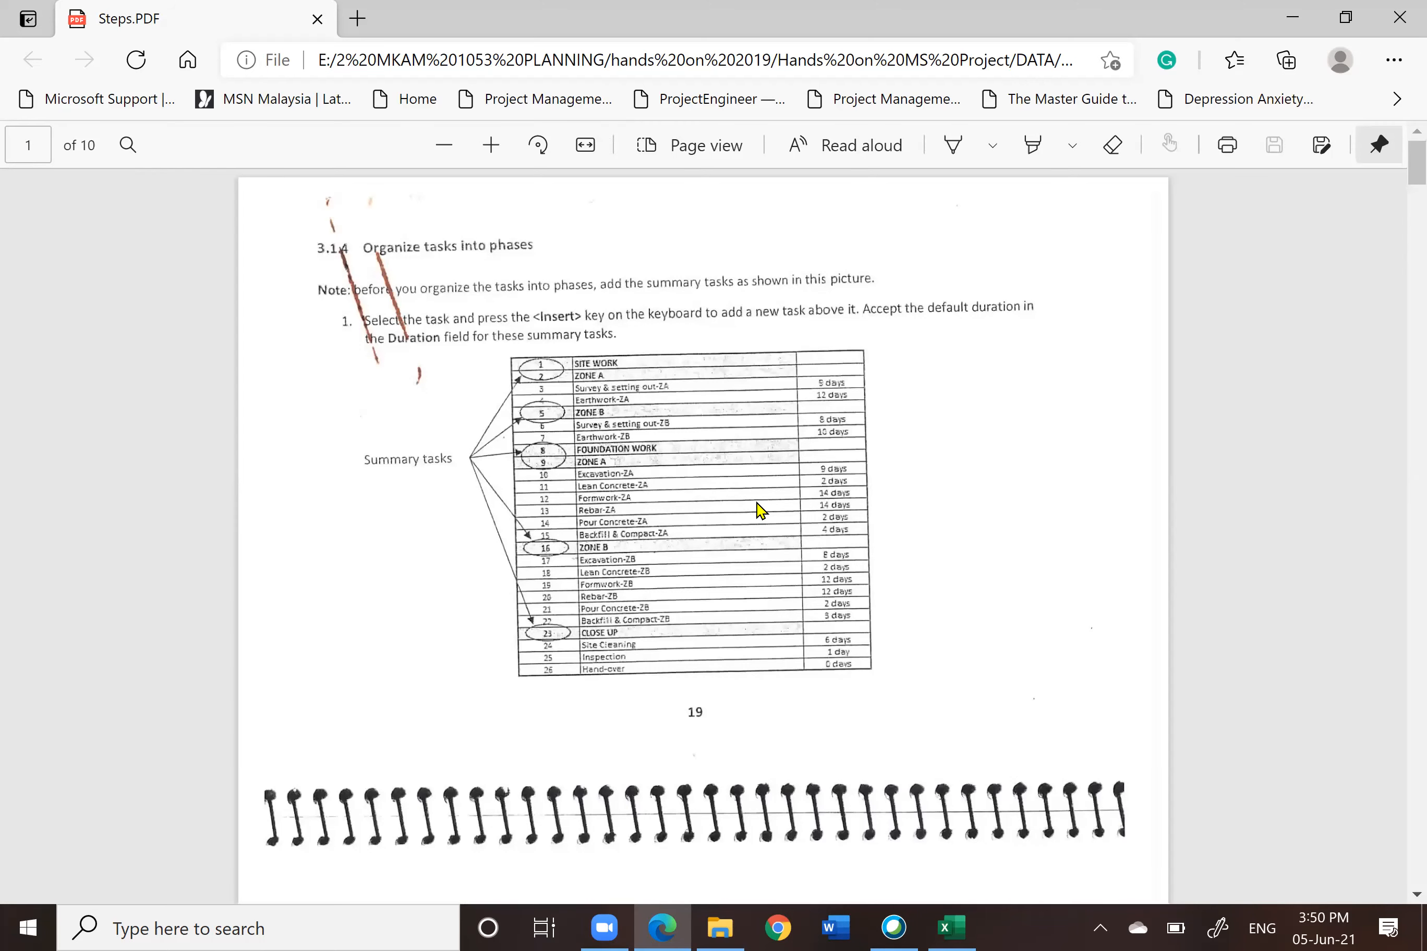
scroll(759, 510, "down", 10)
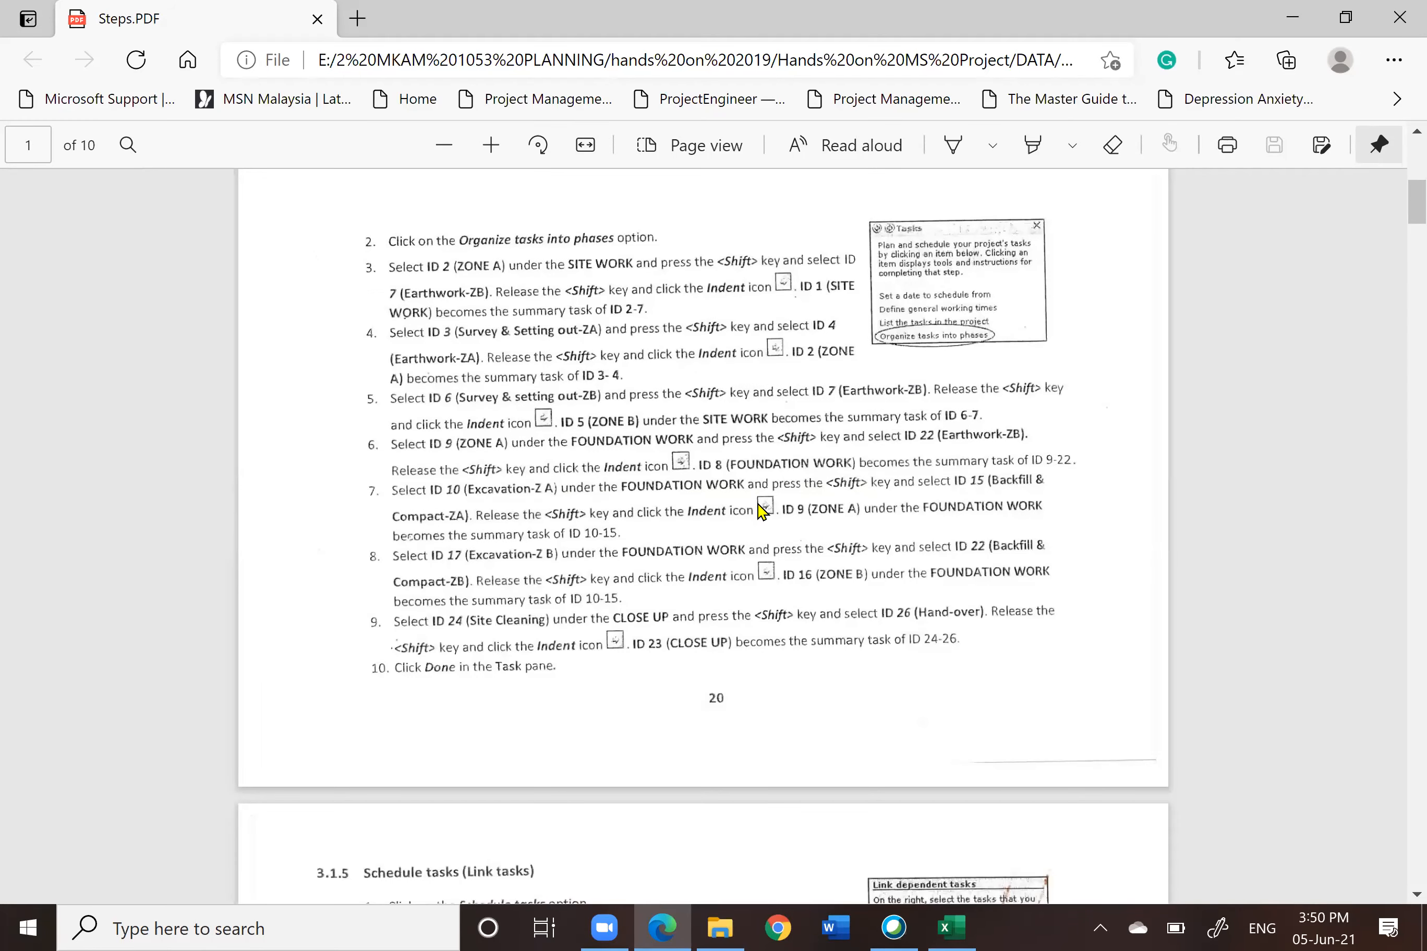
scroll(758, 510, "up", 10)
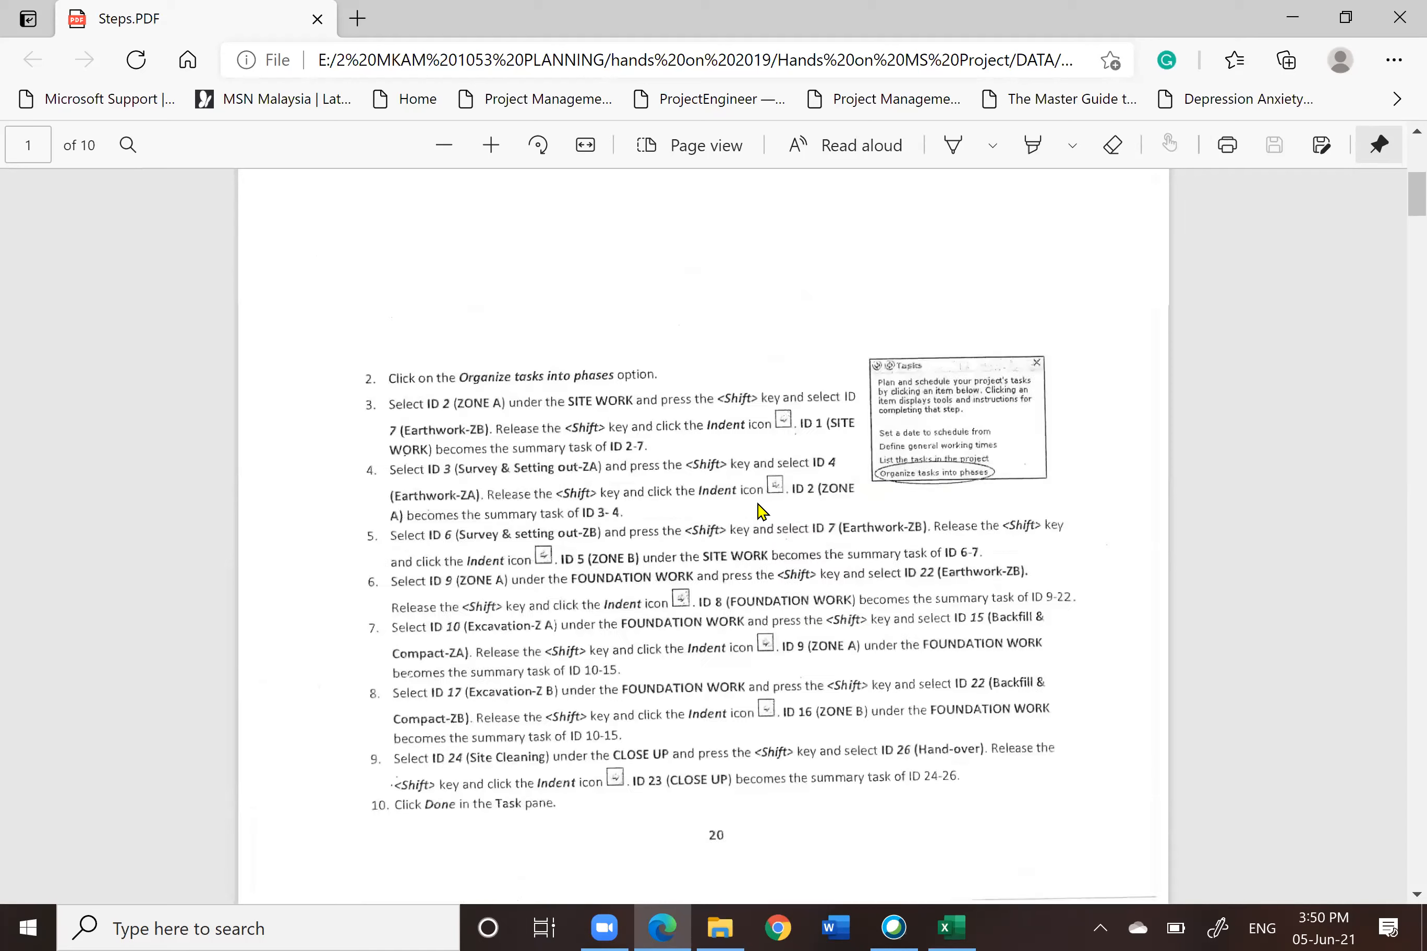
left_click(1398, 18)
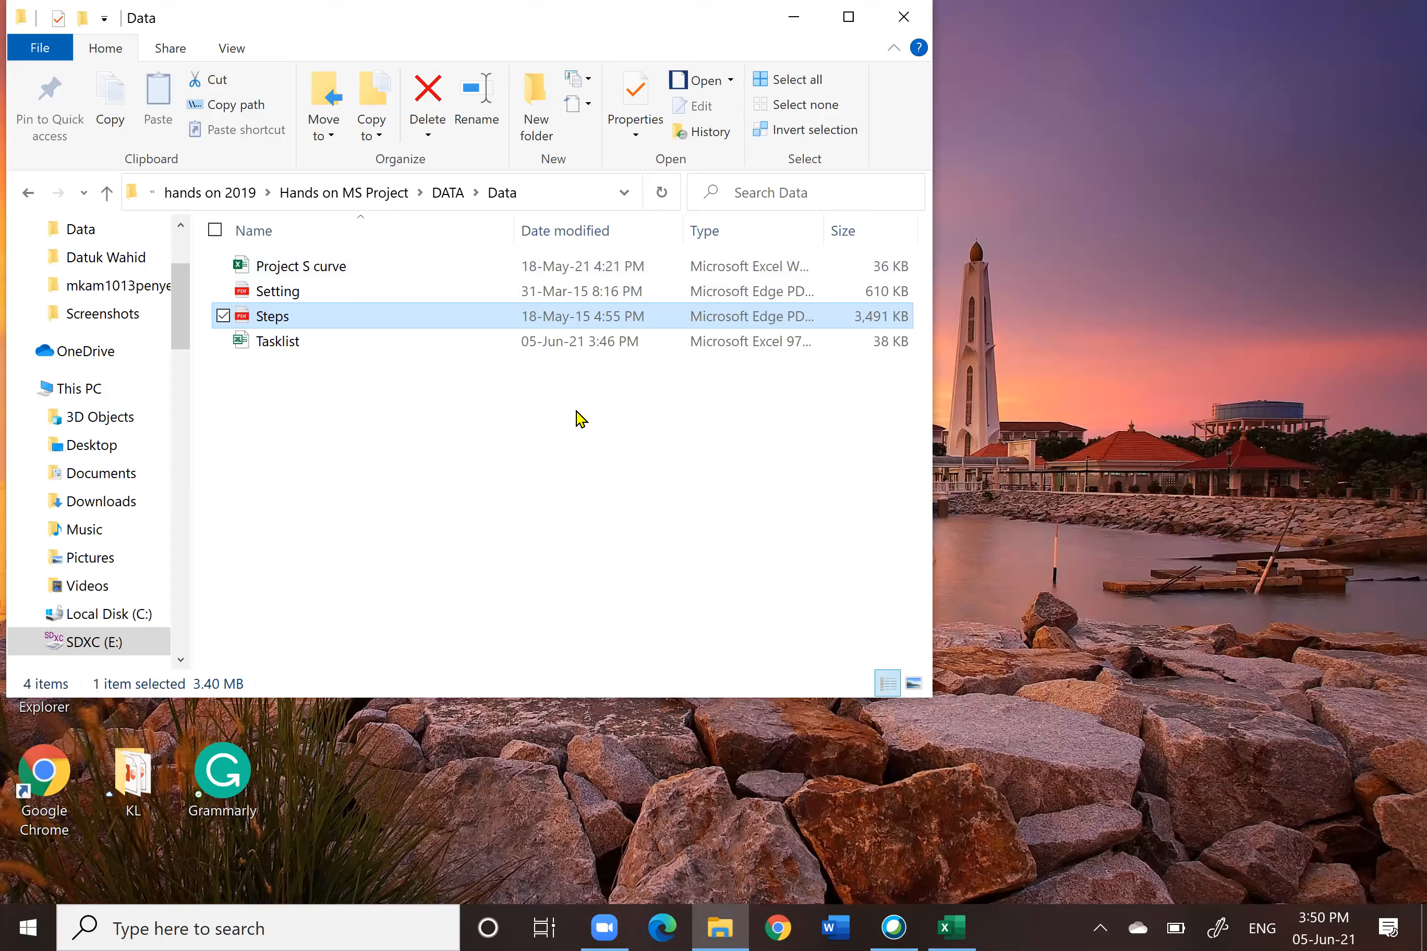
Step: Open the Project S curve workbook, review its financial cash flow and physical progress tables, and close it
double_click(274, 271)
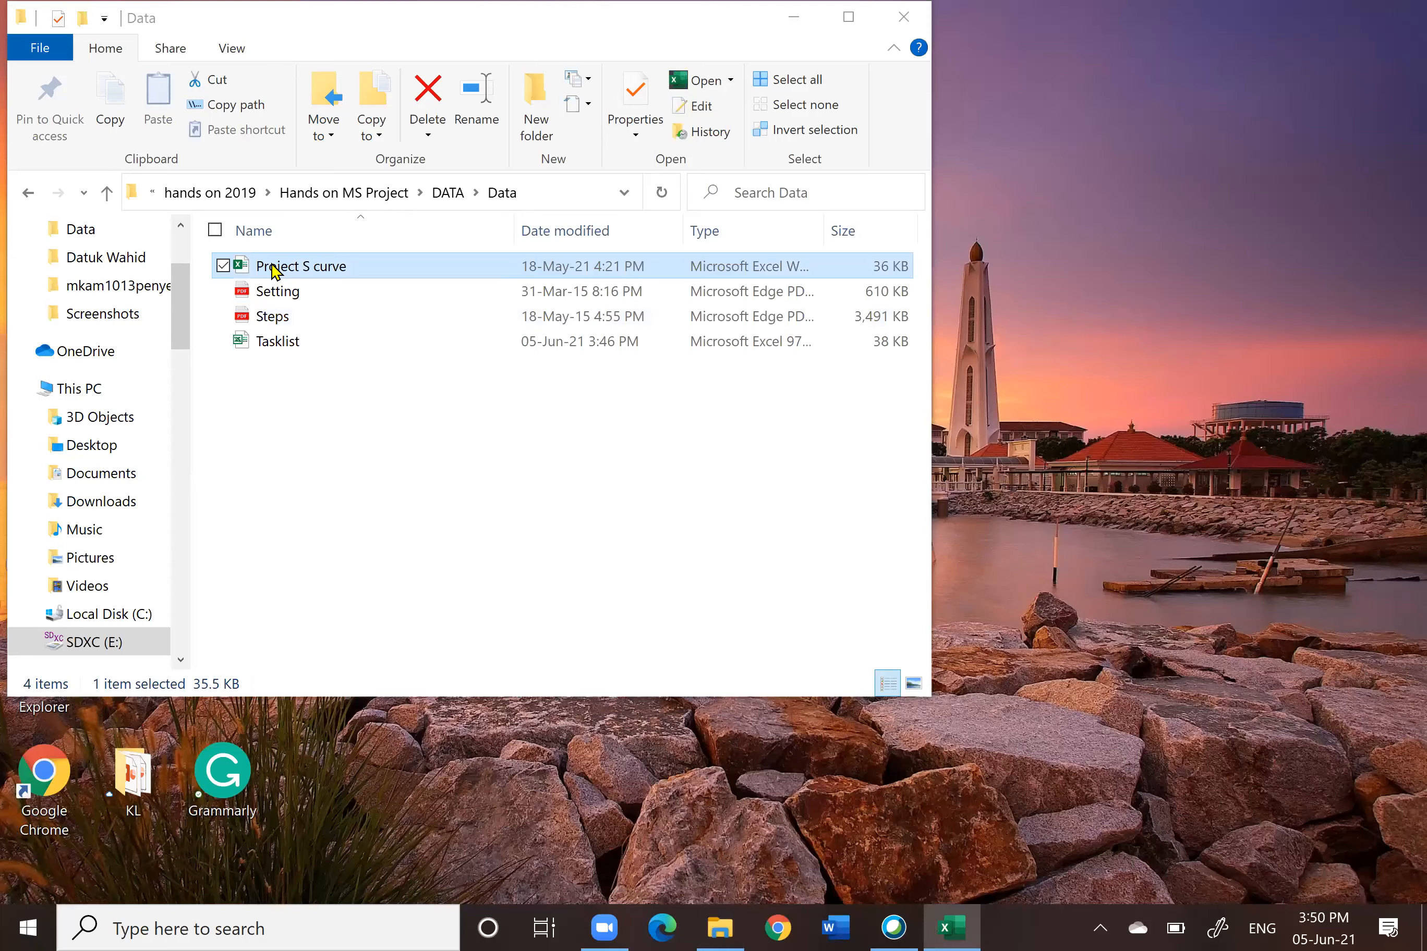
left_click(945, 926)
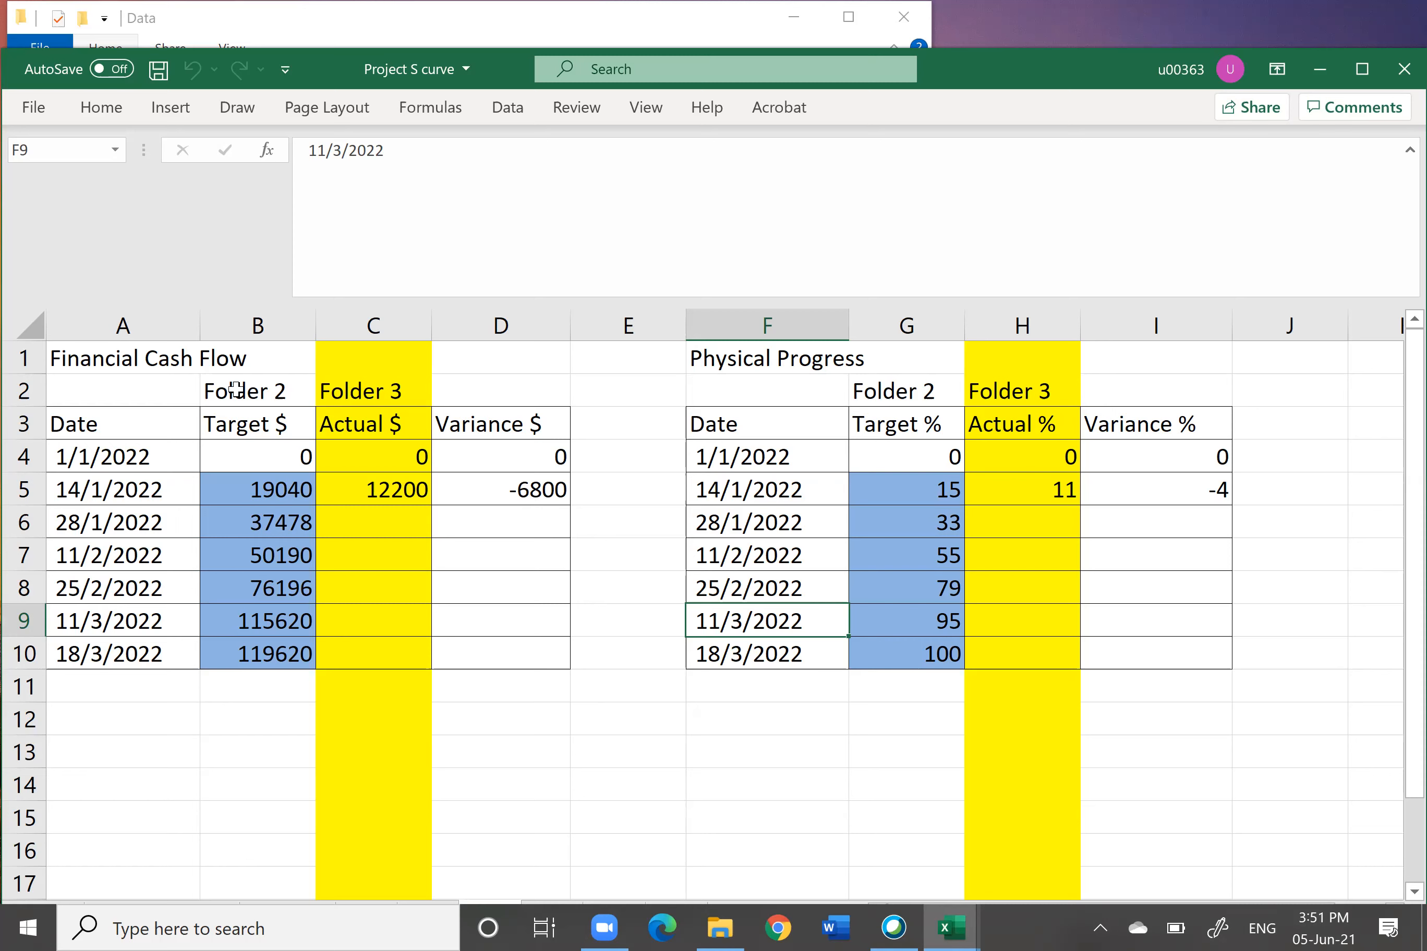
left_click(235, 390)
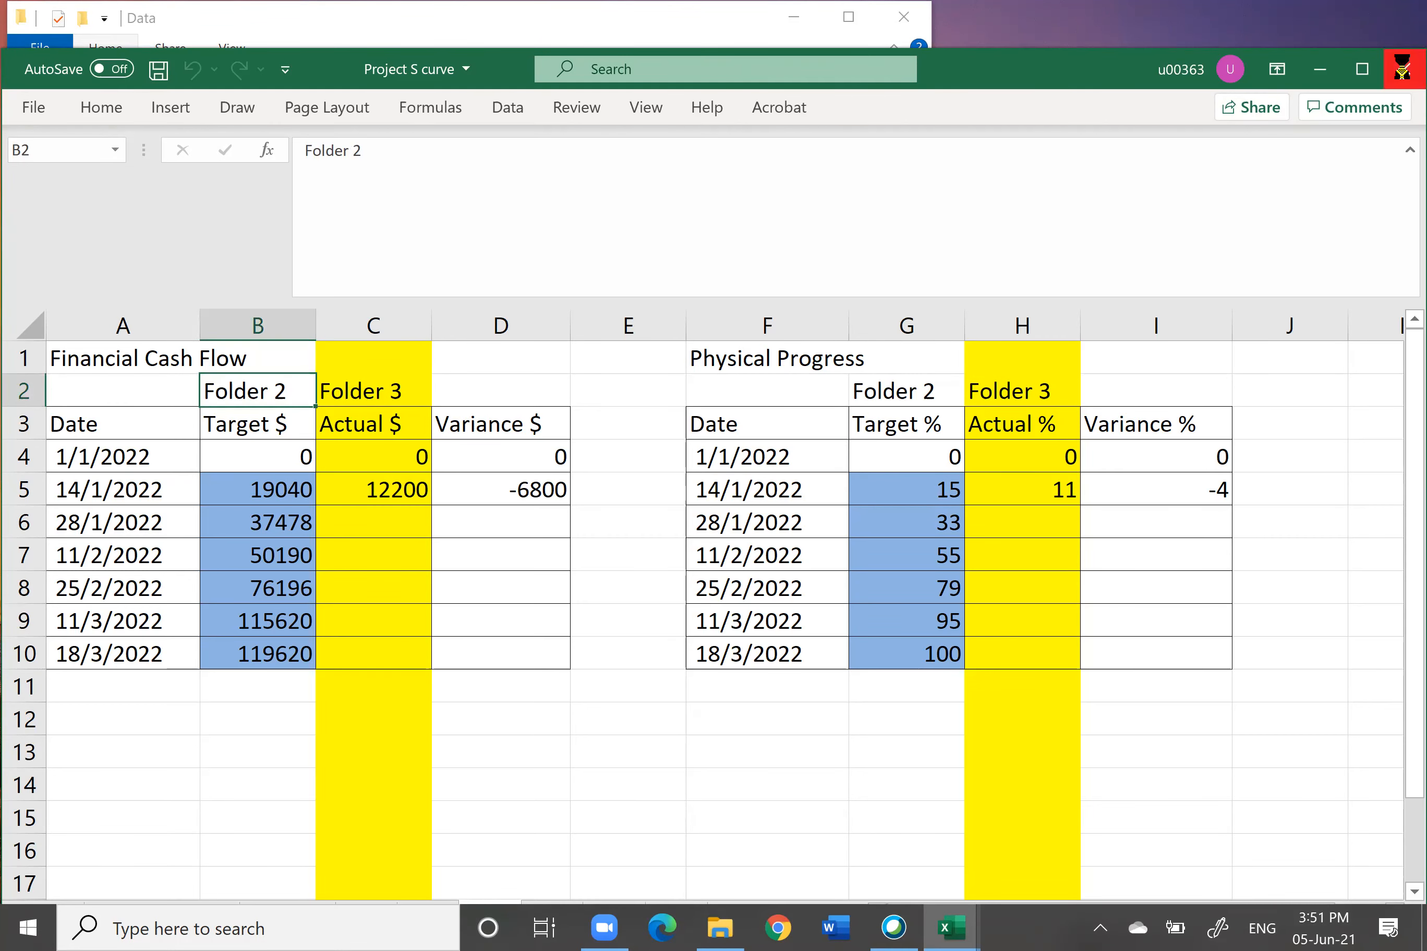
left_click(1400, 72)
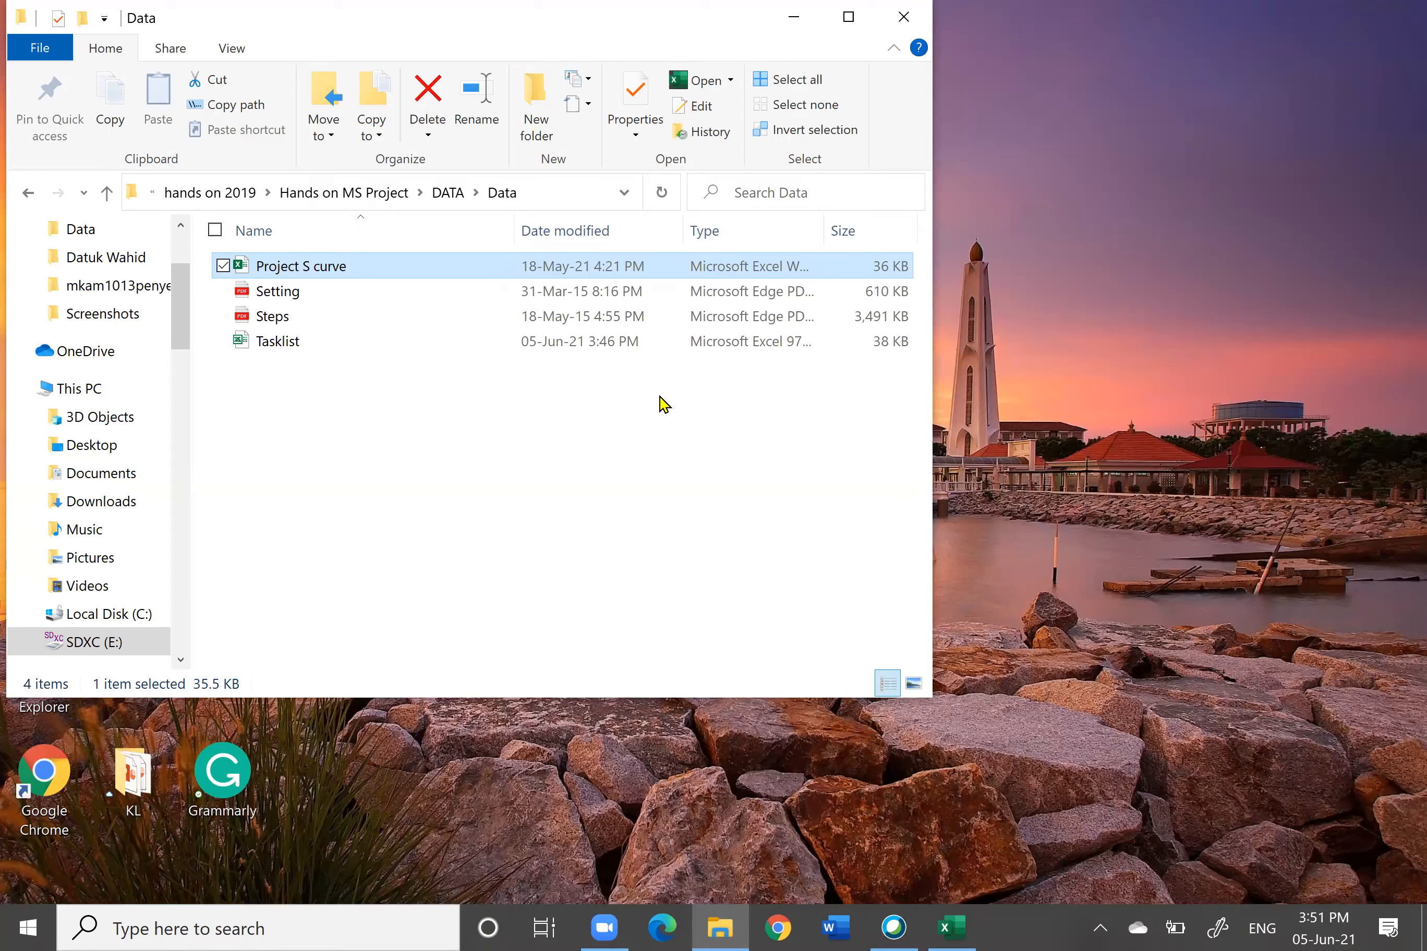
Step: Launch Microsoft Project and create a new blank project
left_click(108, 194)
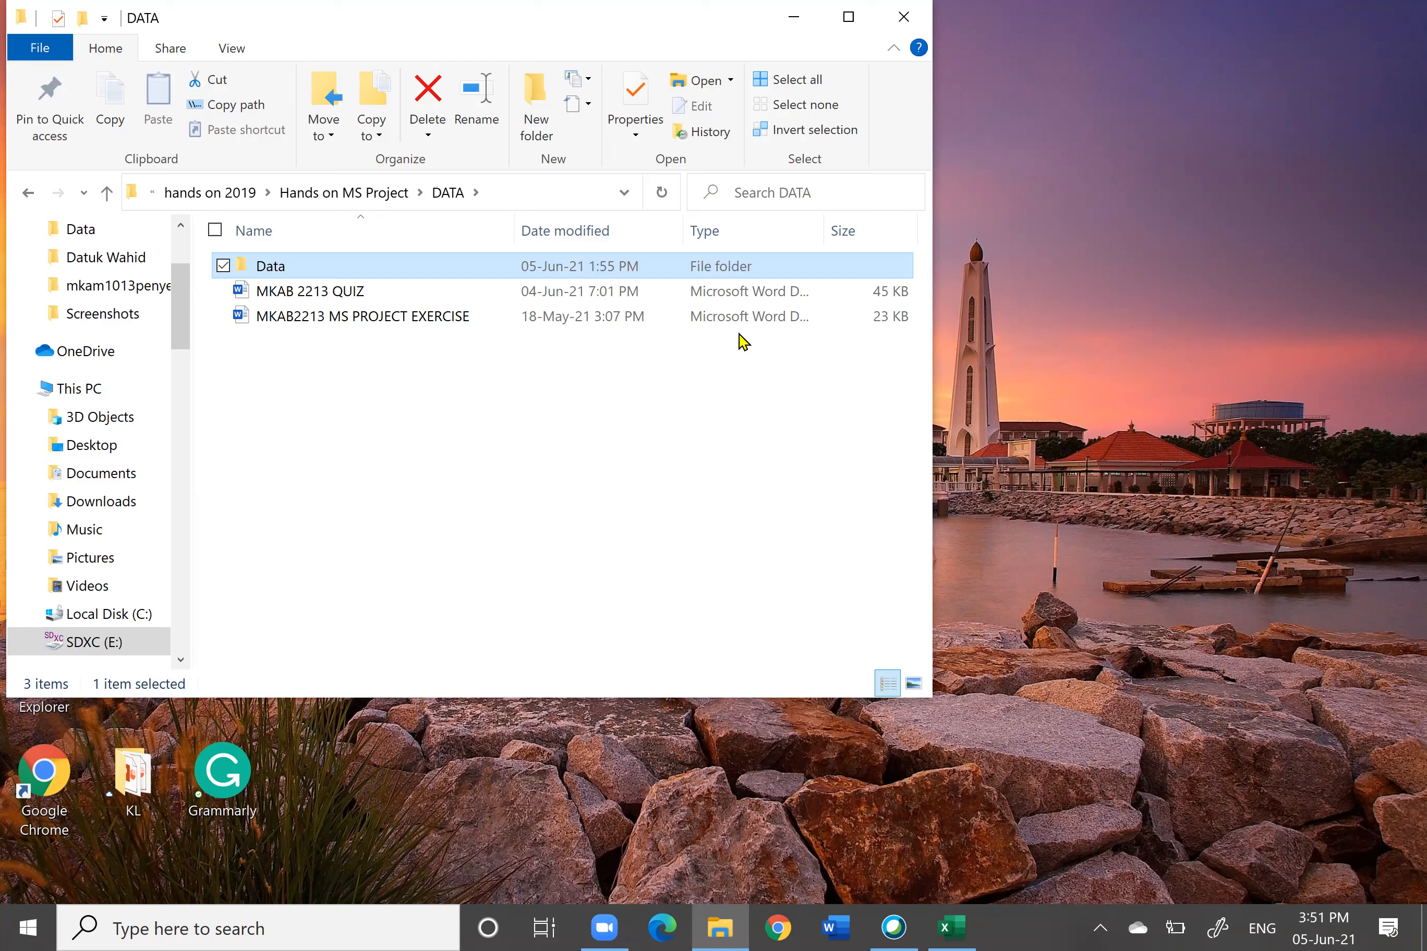
left_click(319, 929)
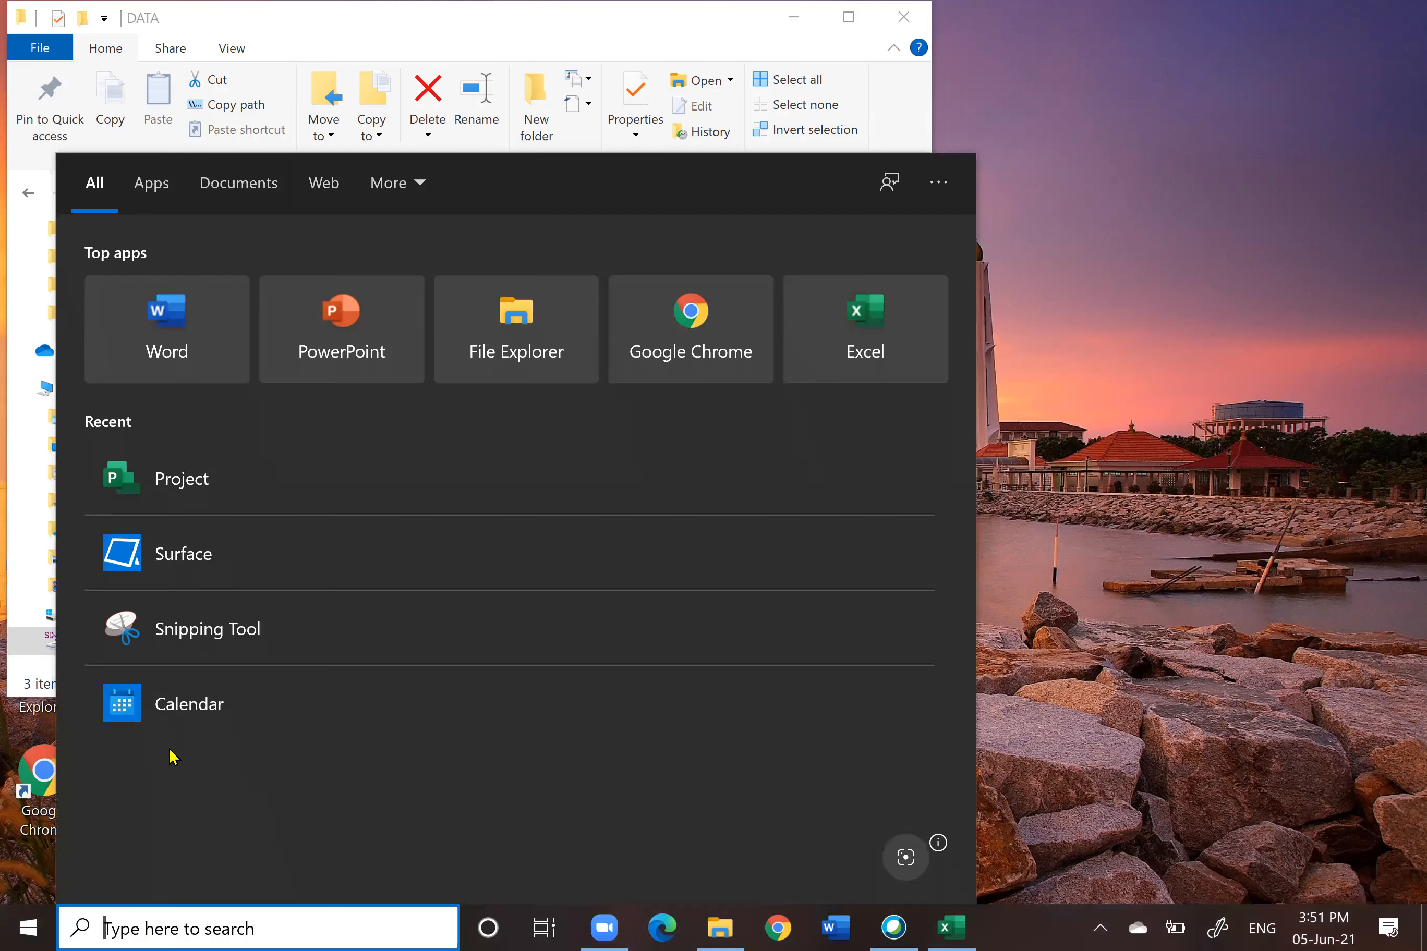
left_click(187, 479)
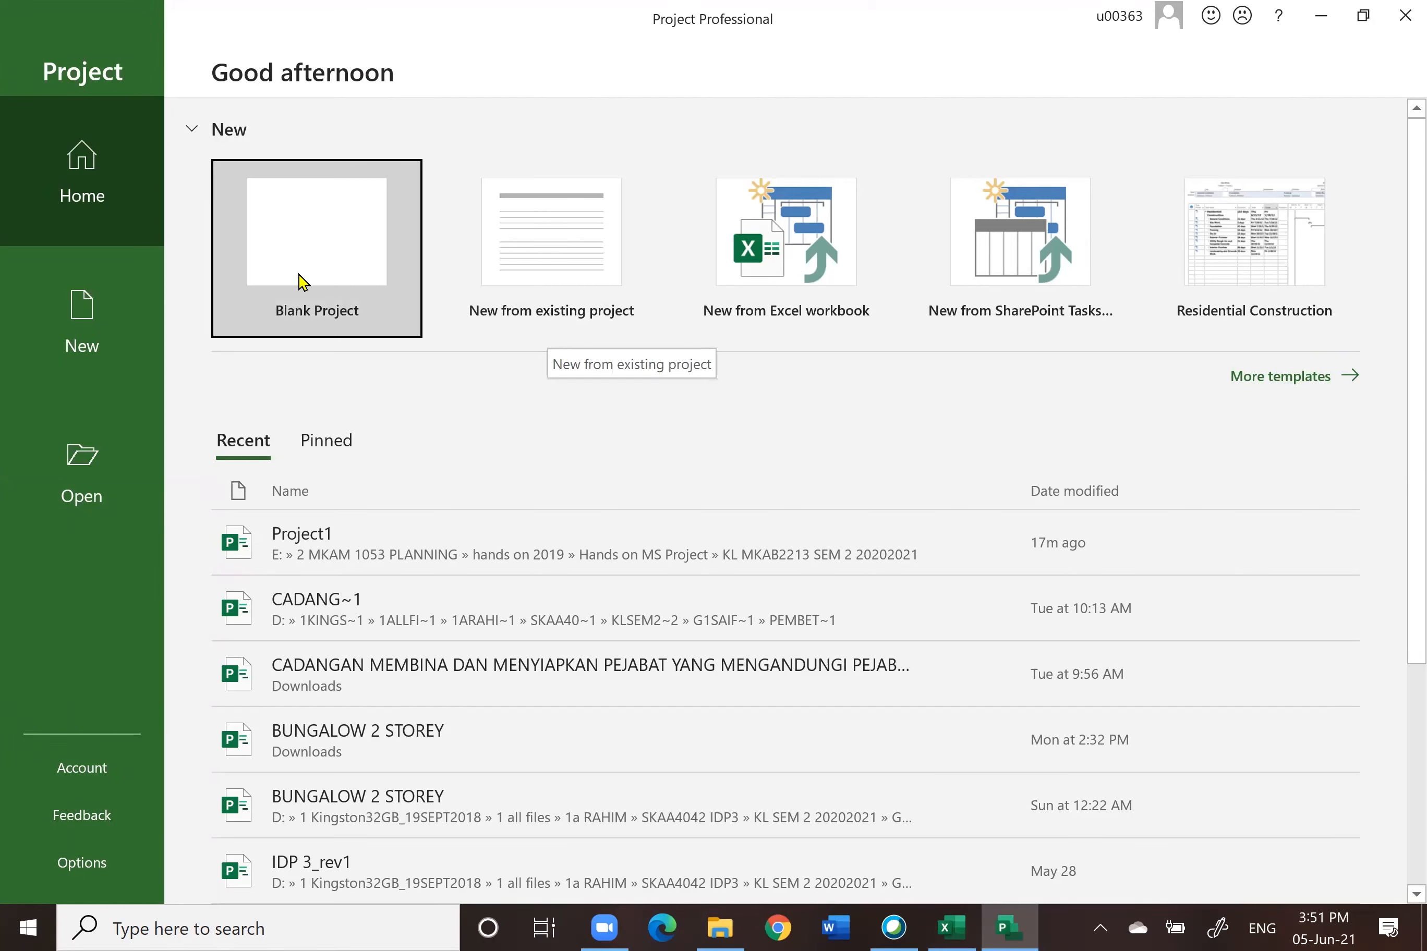
left_click(316, 251)
left_click(315, 248)
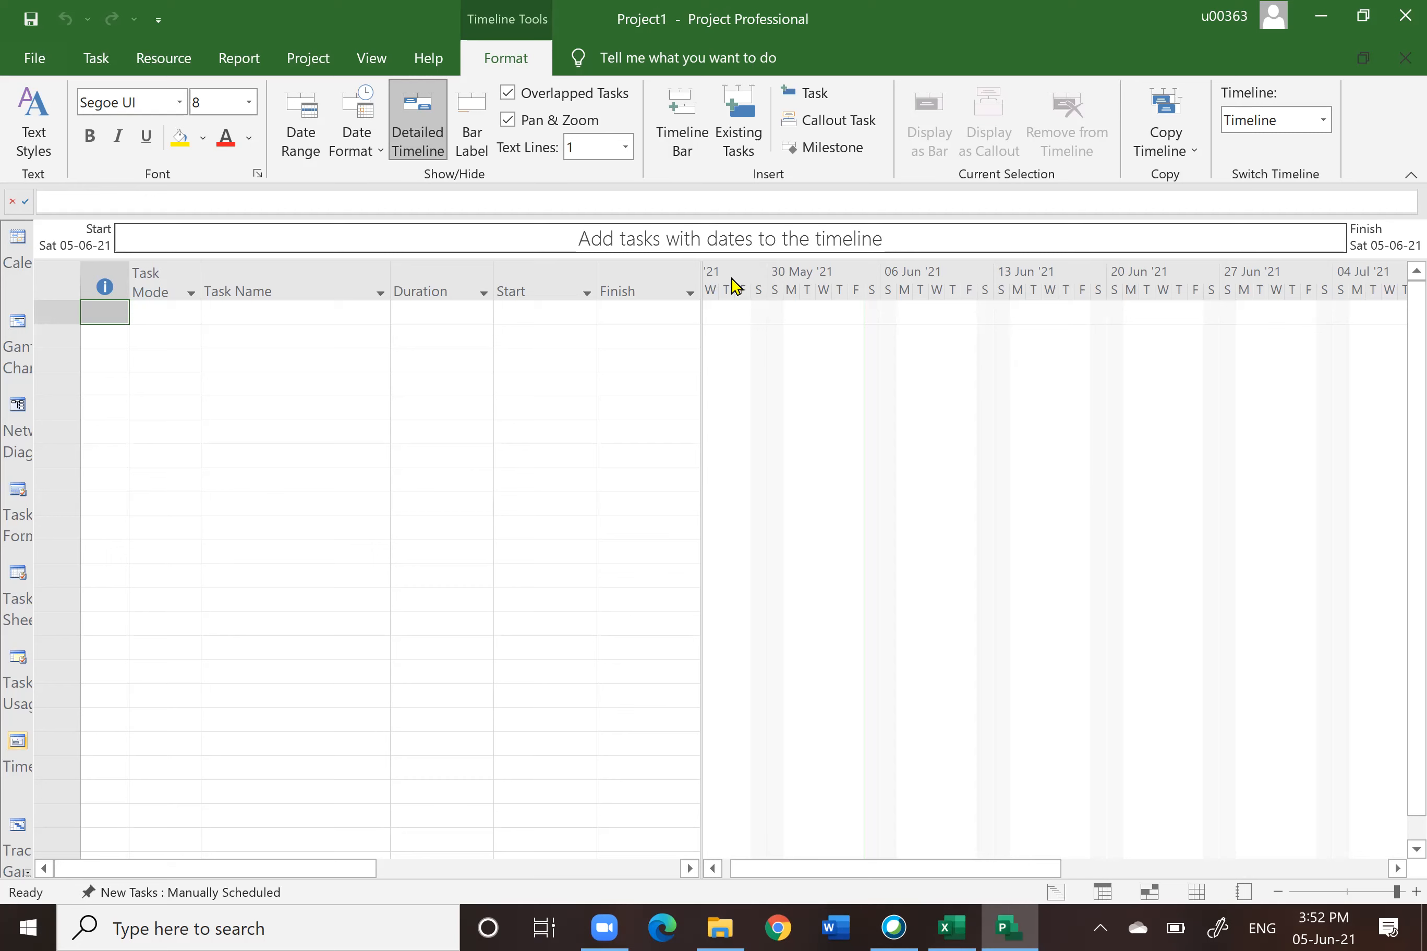
Step: Save the project into the 1.ORIGINAL folder, naming the file with the user's name
left_click(37, 63)
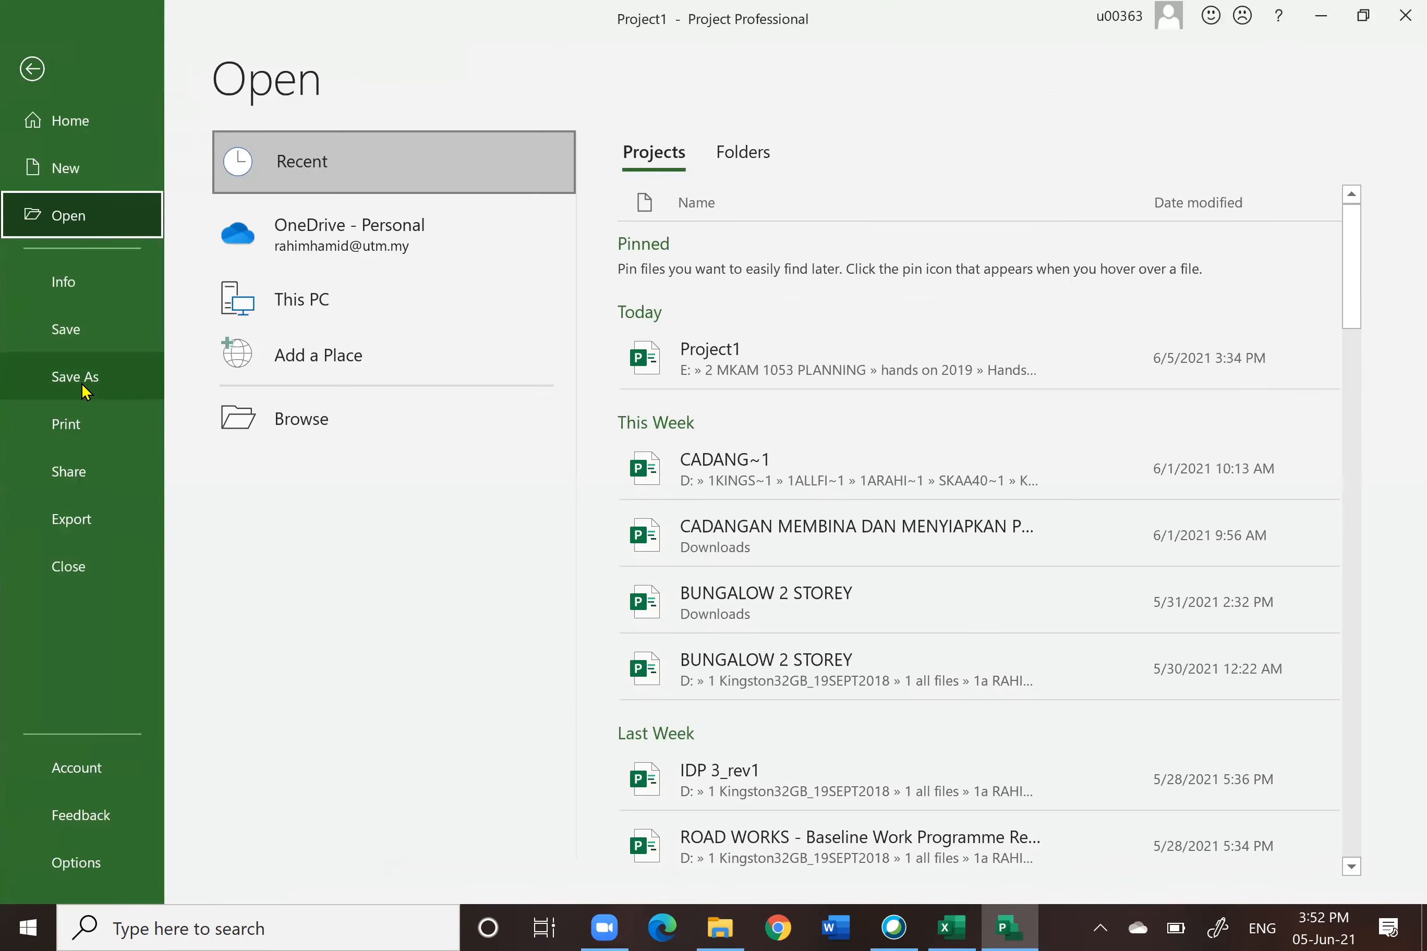
left_click(85, 389)
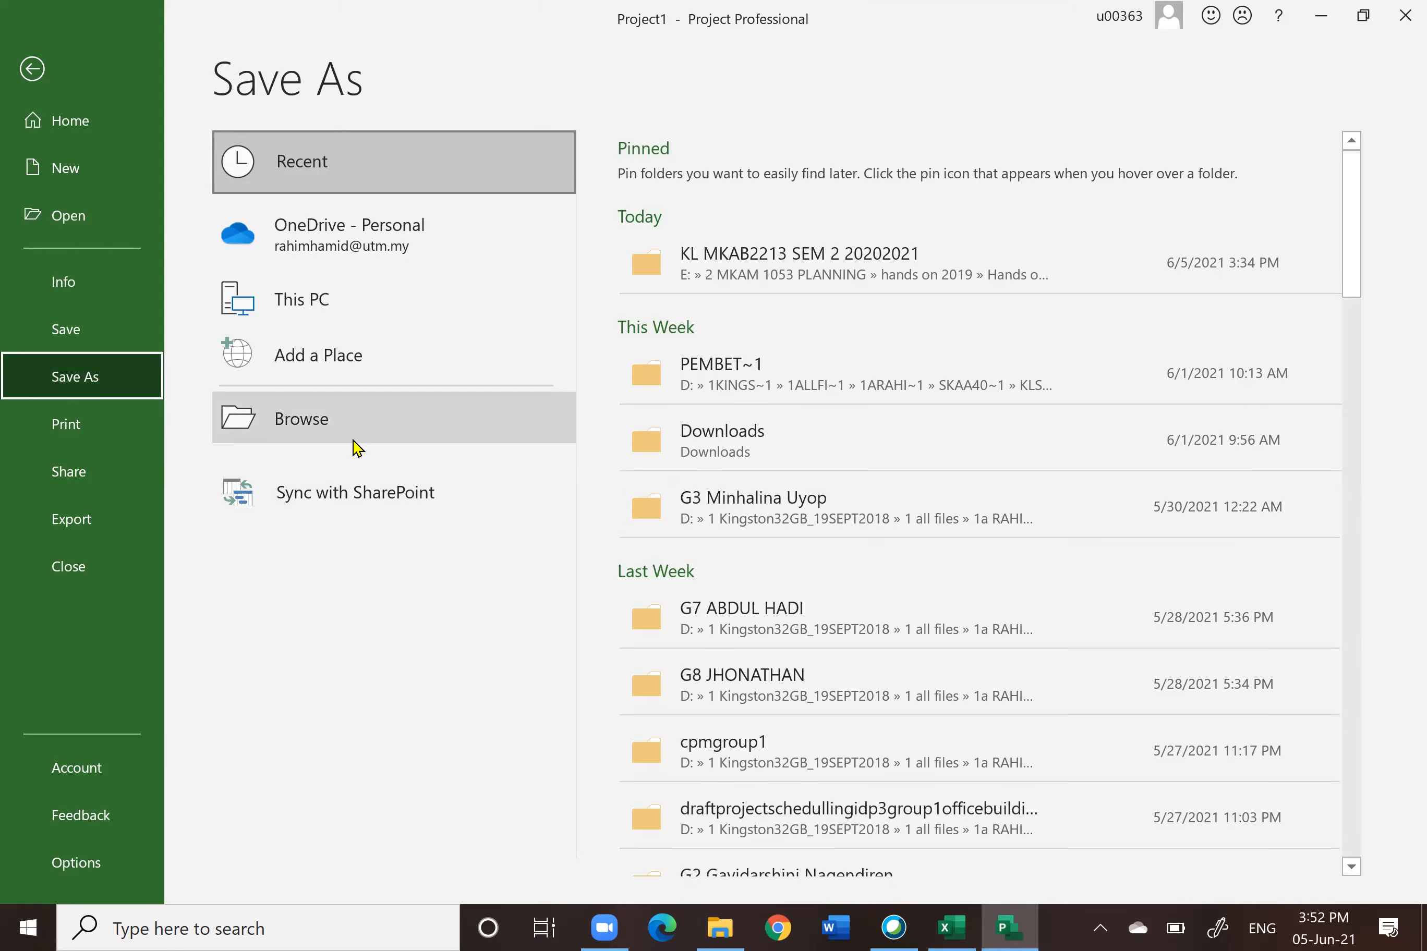
left_click(816, 265)
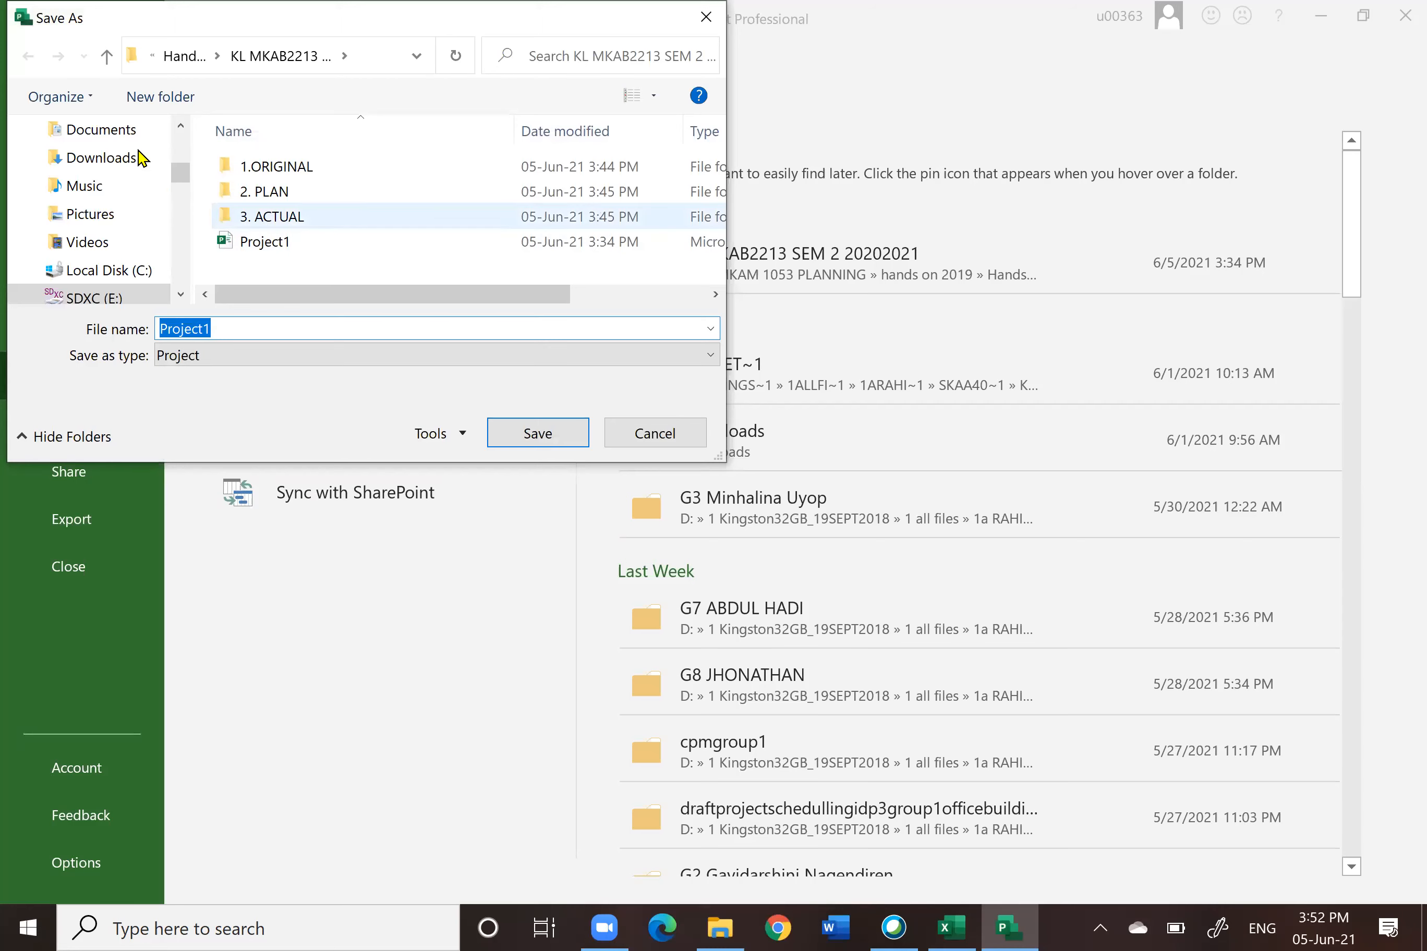
left_click(107, 60)
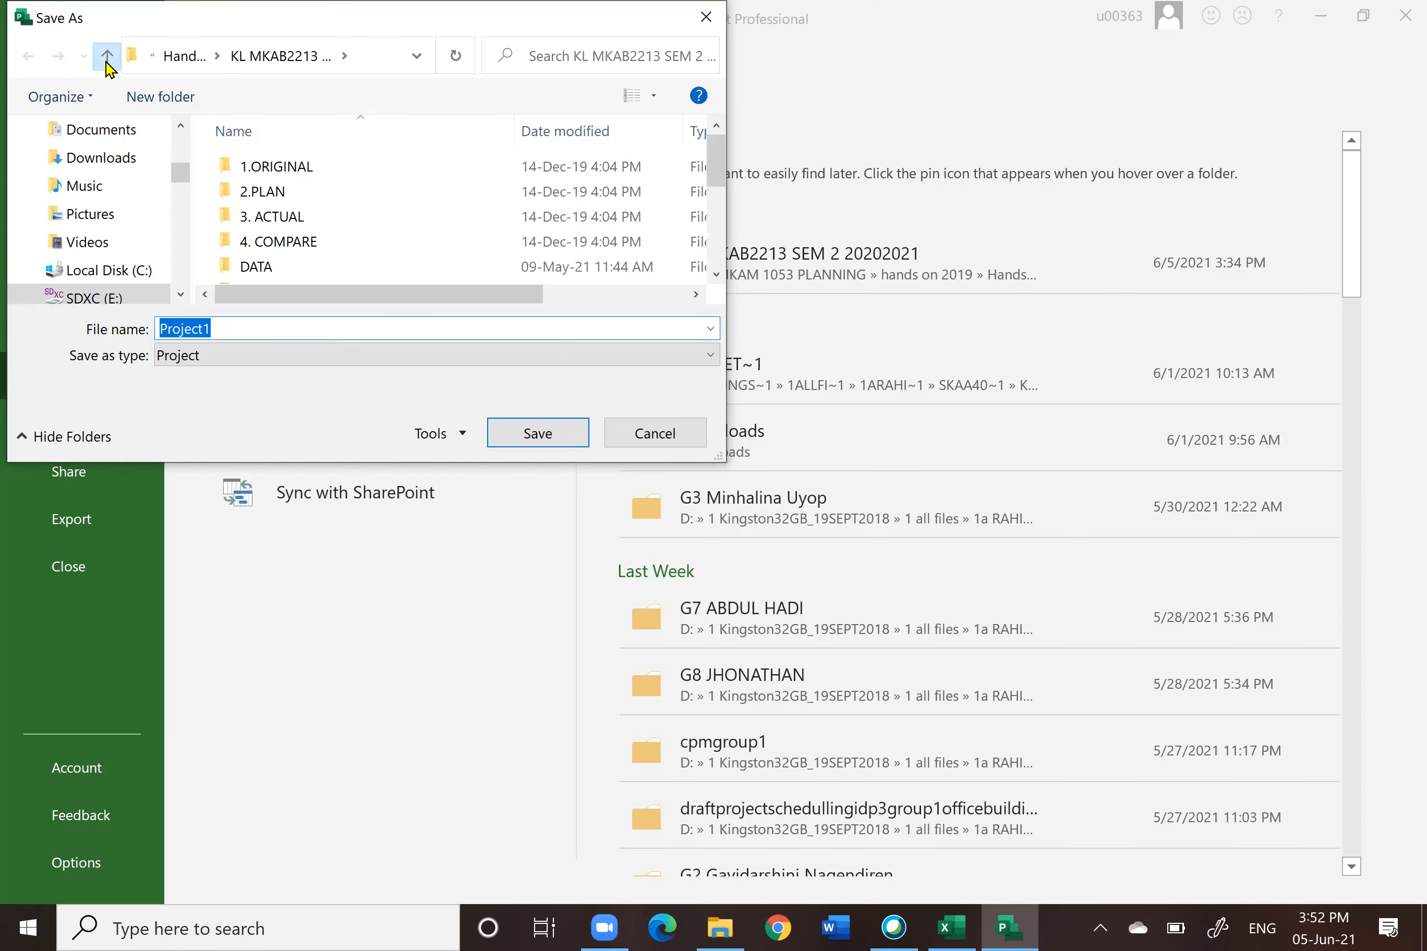
scroll(430, 233, "down", 3)
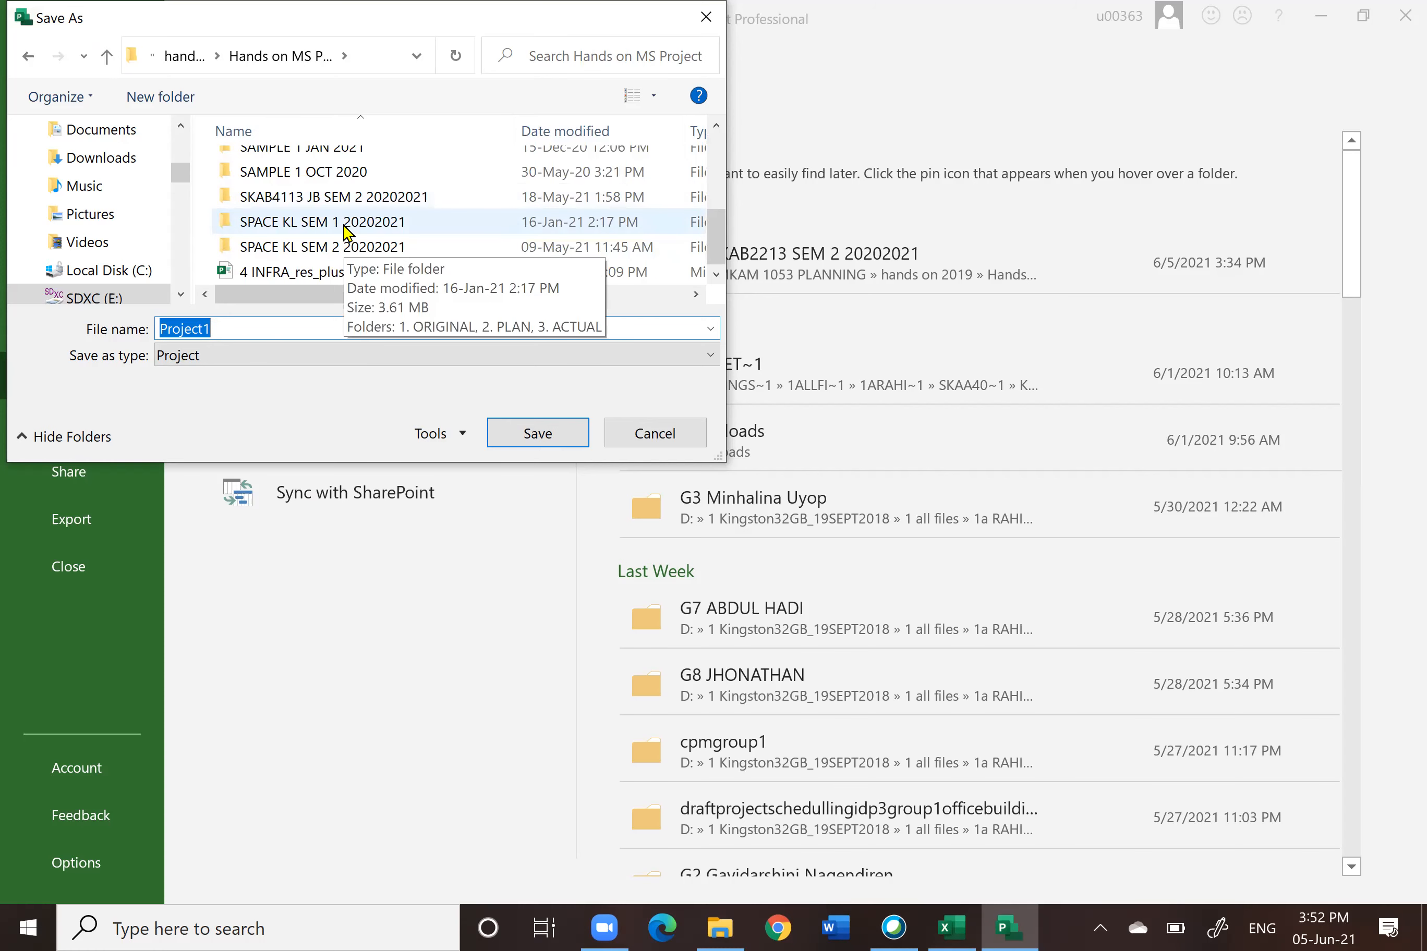
scroll(348, 233, "up", 1)
double_click(335, 210)
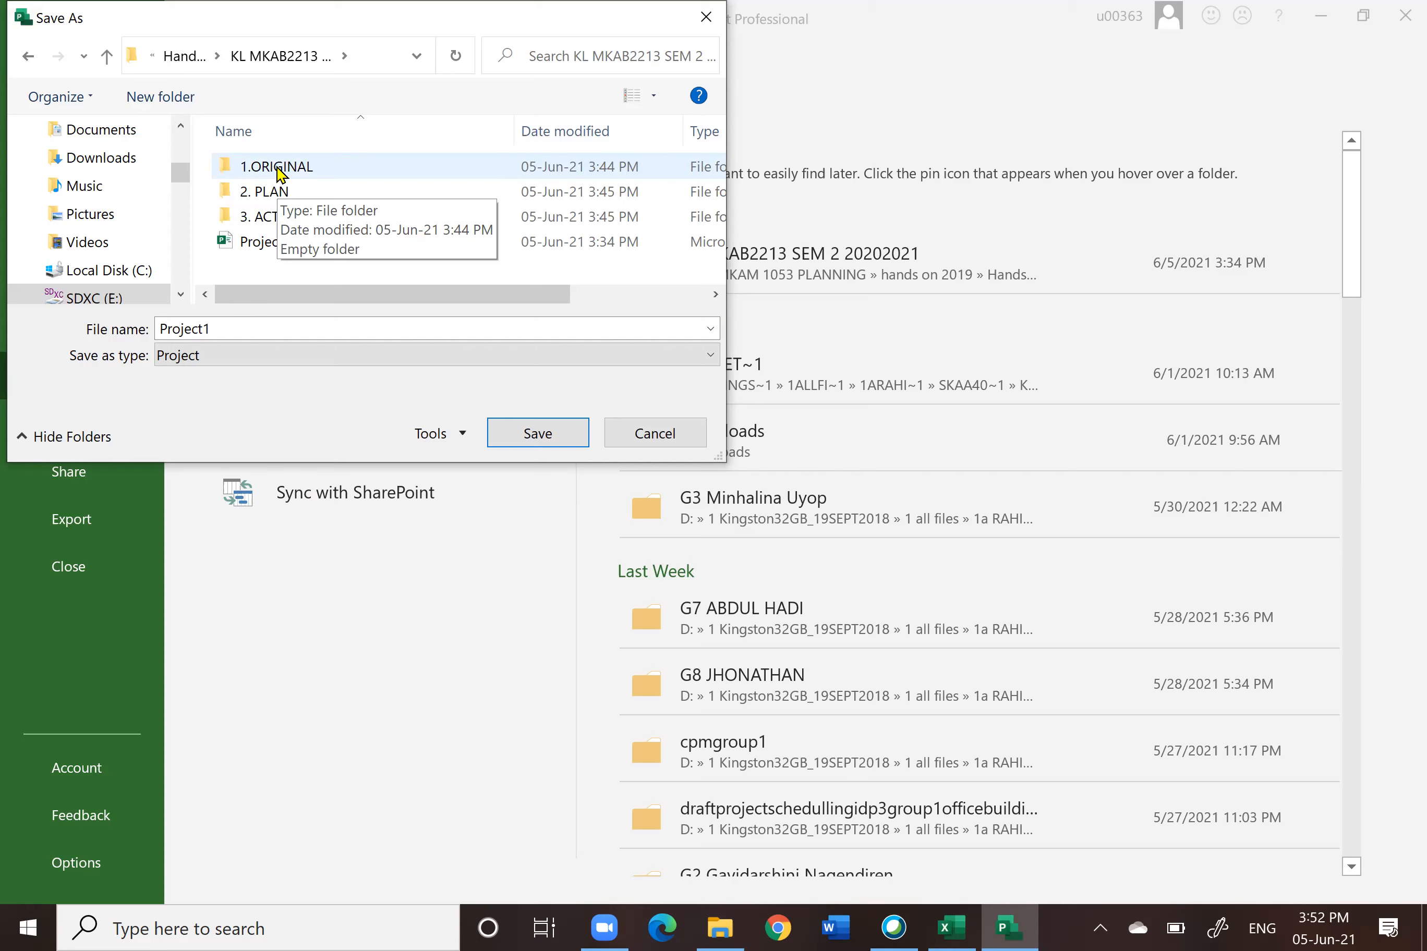
double_click(277, 171)
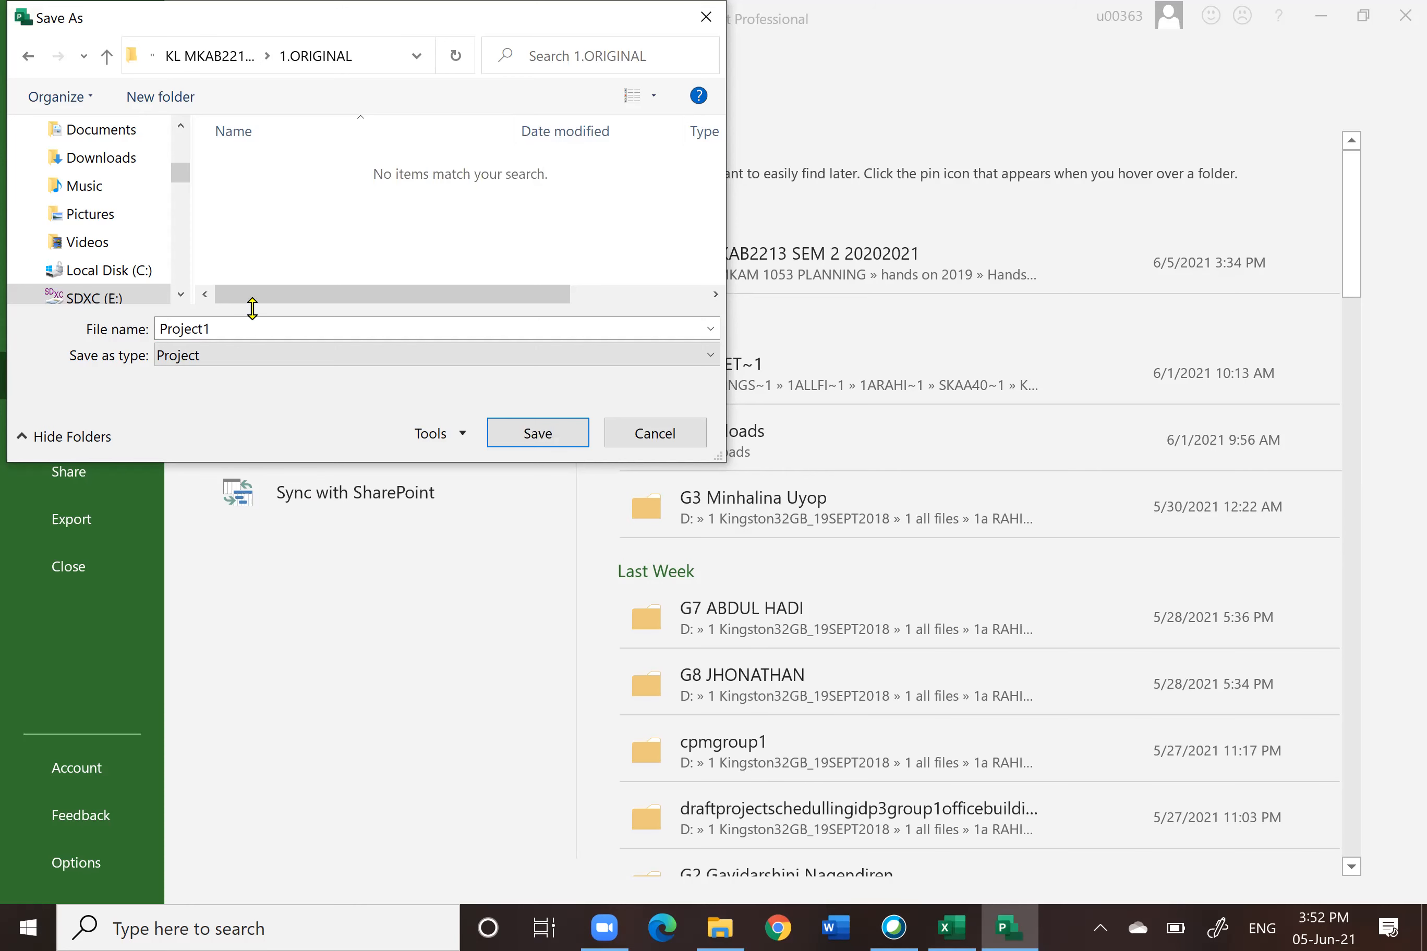
left_click_drag(216, 330, 160, 331)
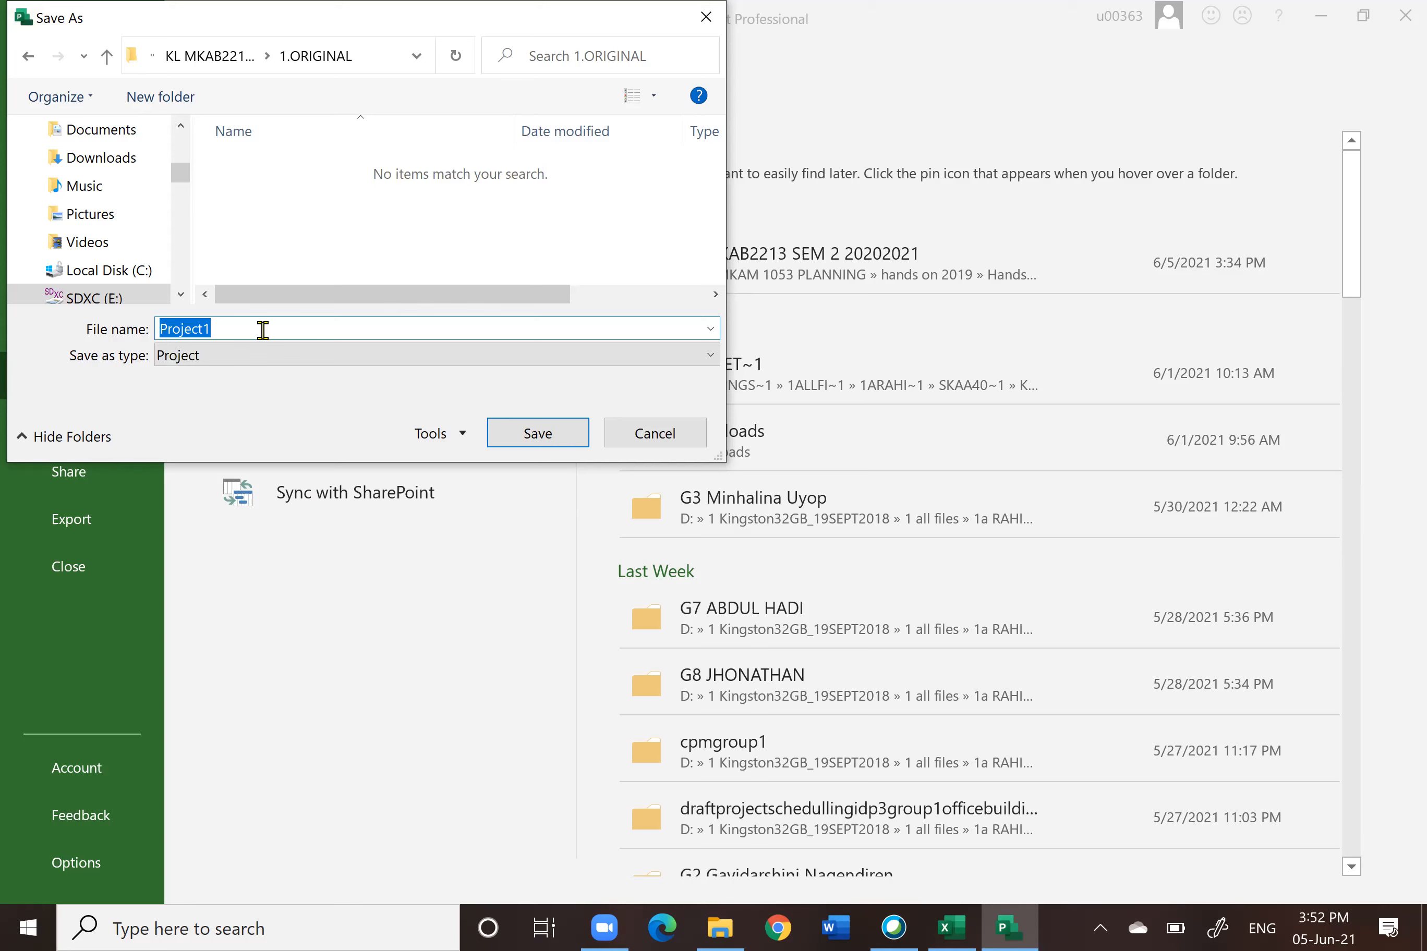
key("BackSpace")
type("RAHIM")
left_click(536, 436)
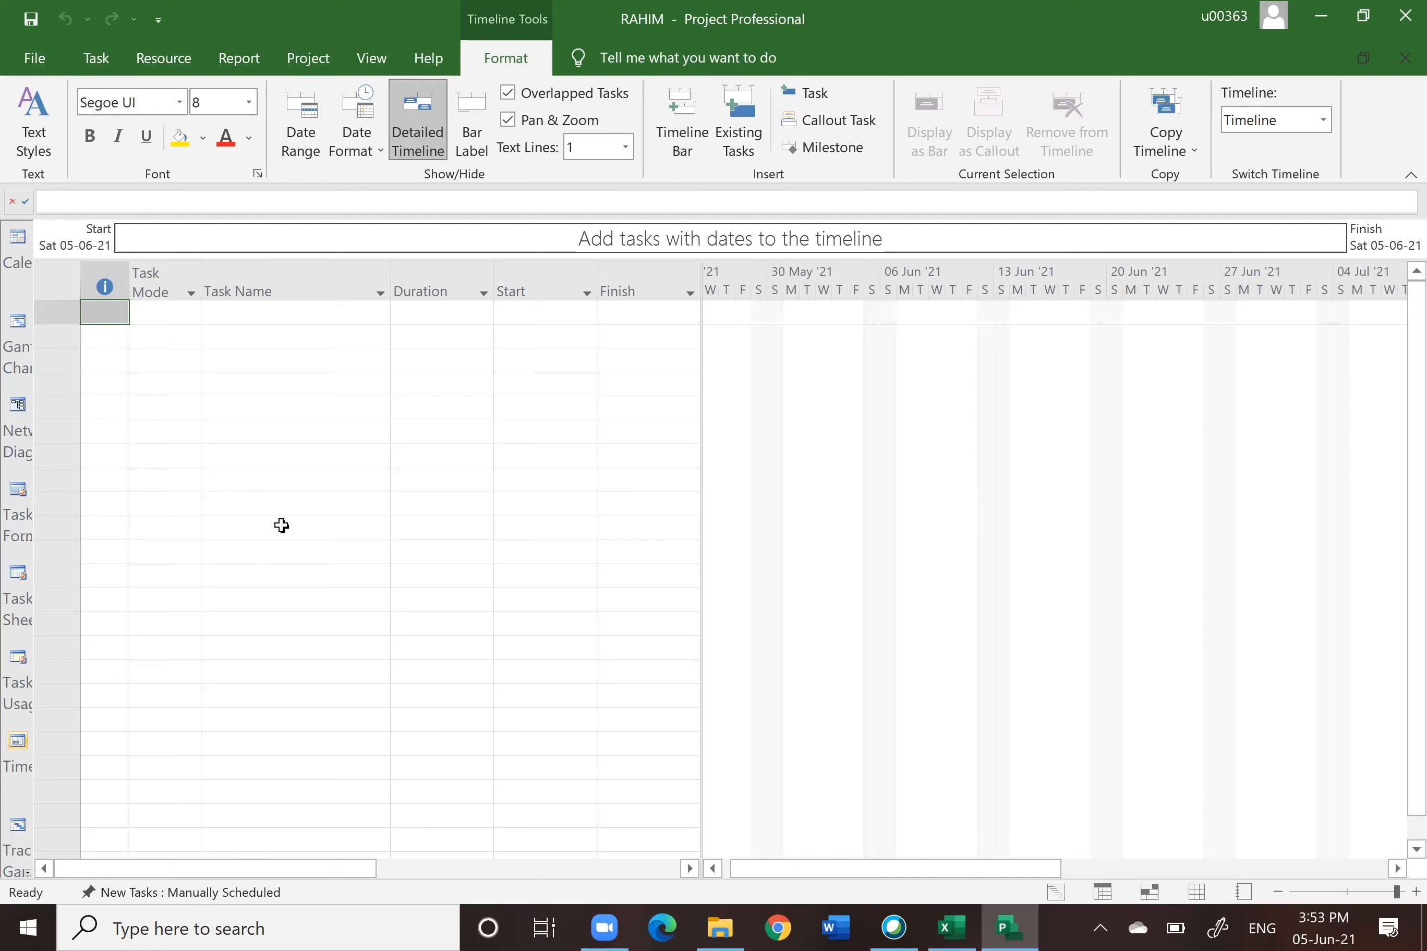
Step: Try to set the project currency to MYR with the RM symbol in the Display options
left_click(35, 59)
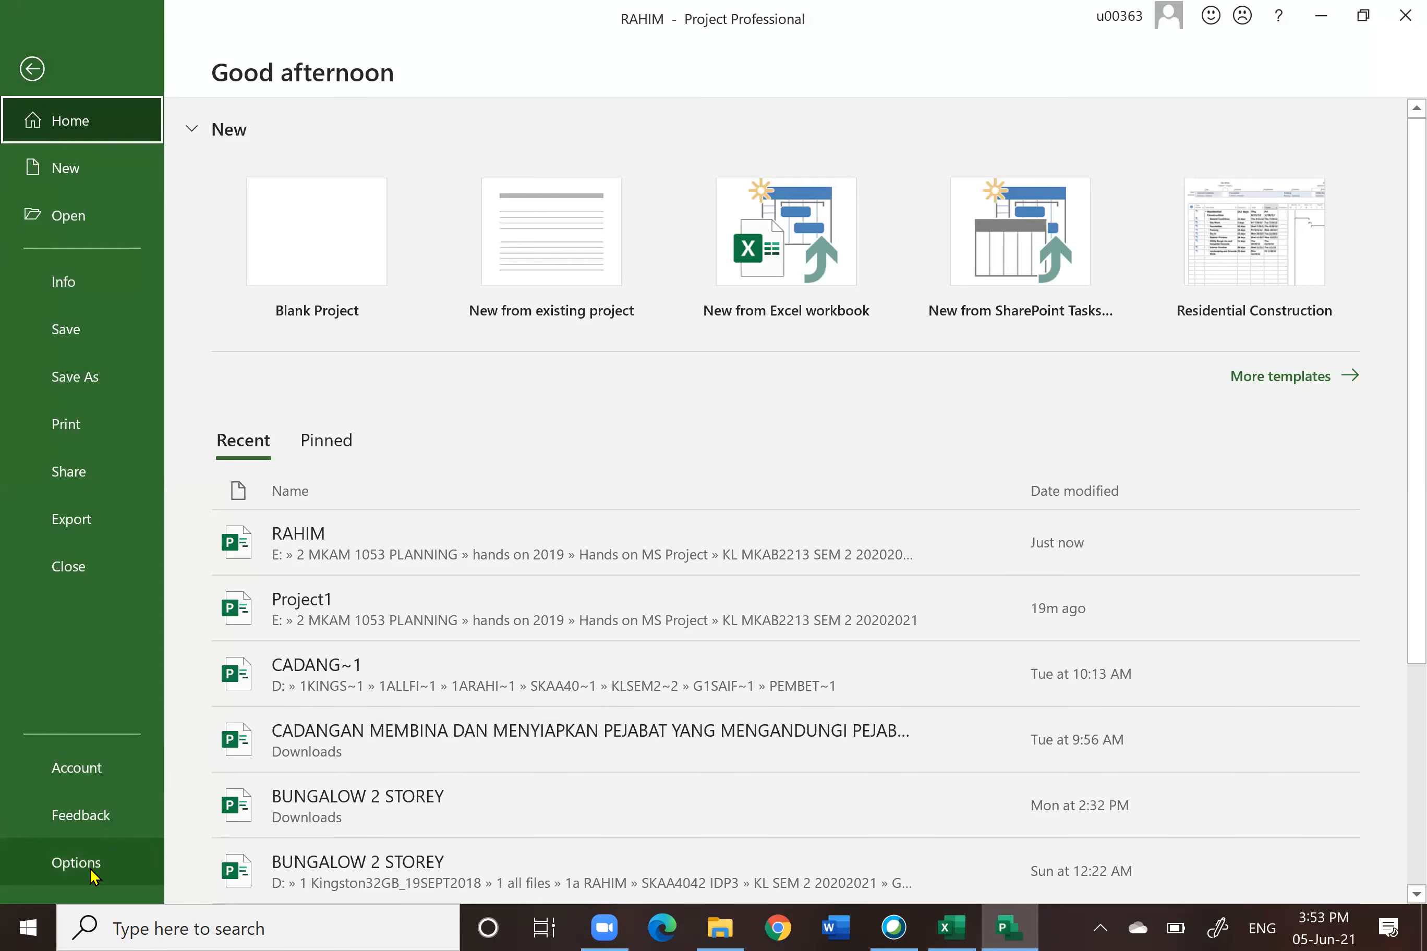
key("Escape")
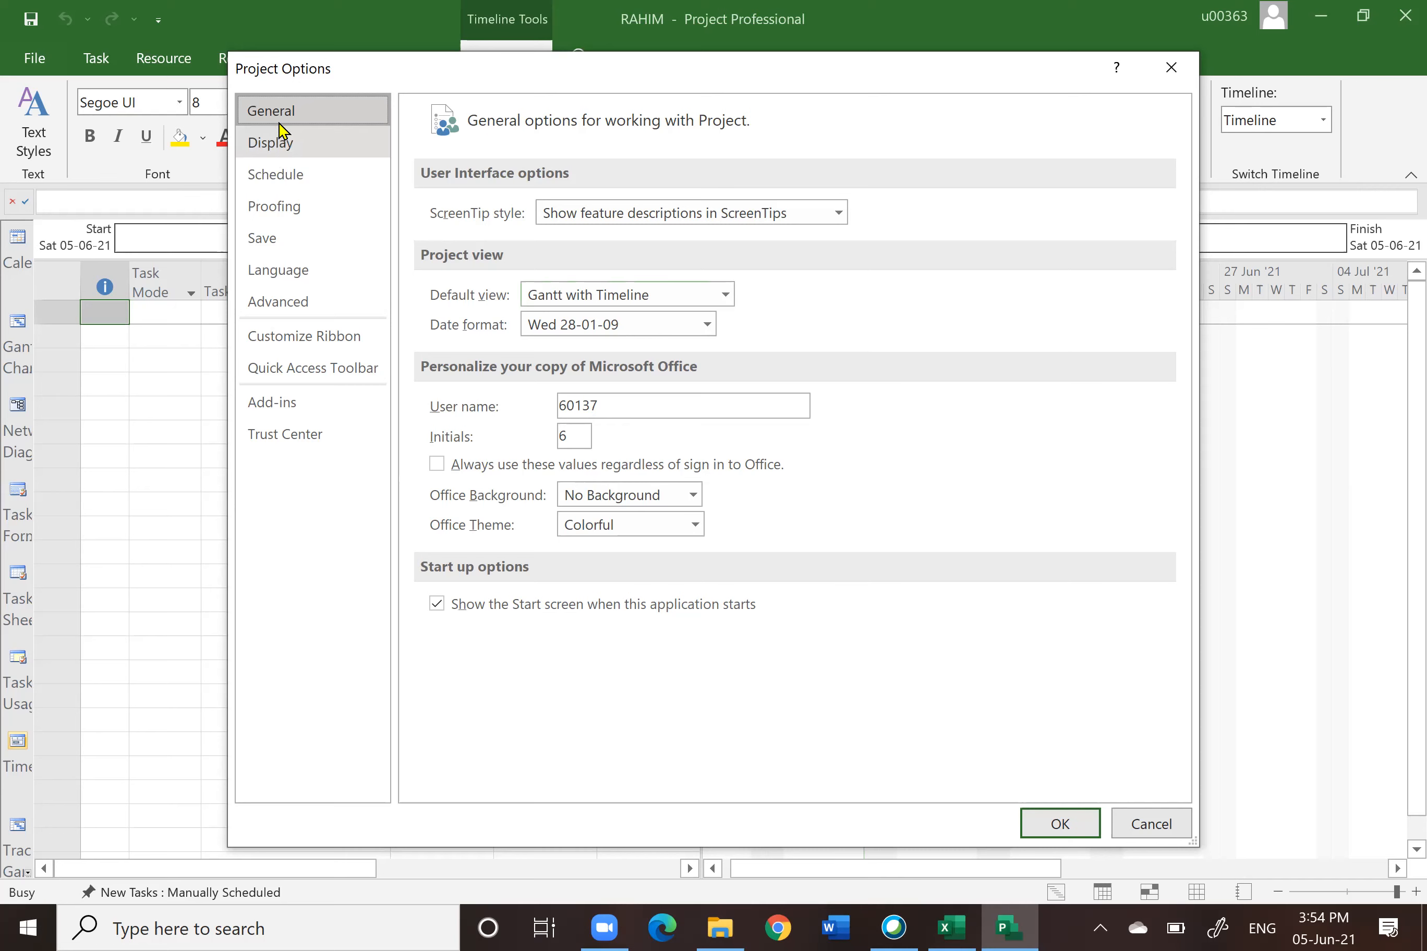
left_click(269, 147)
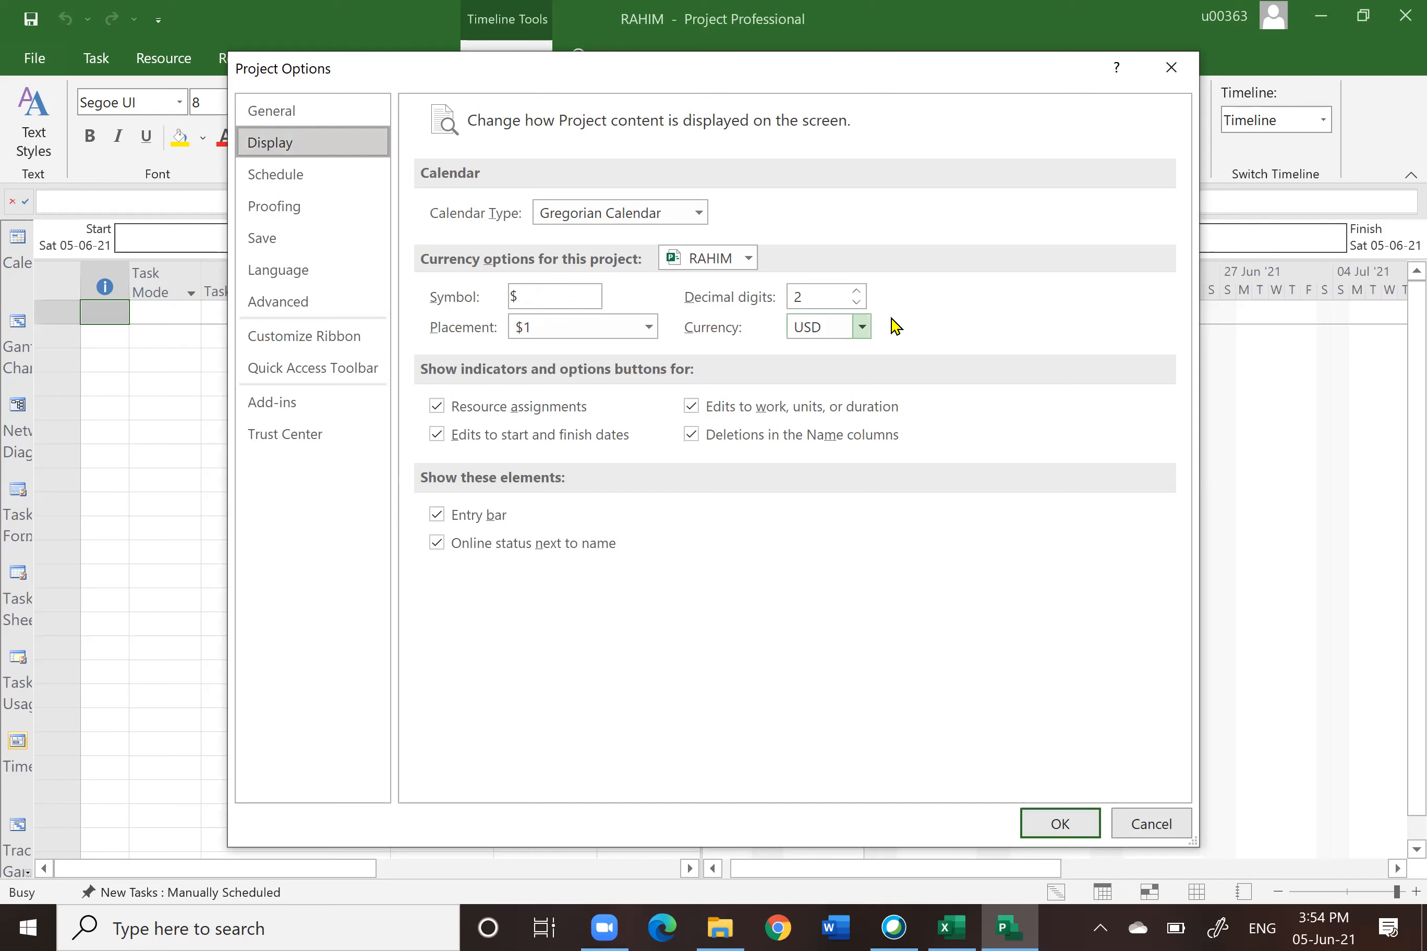
left_click(862, 329)
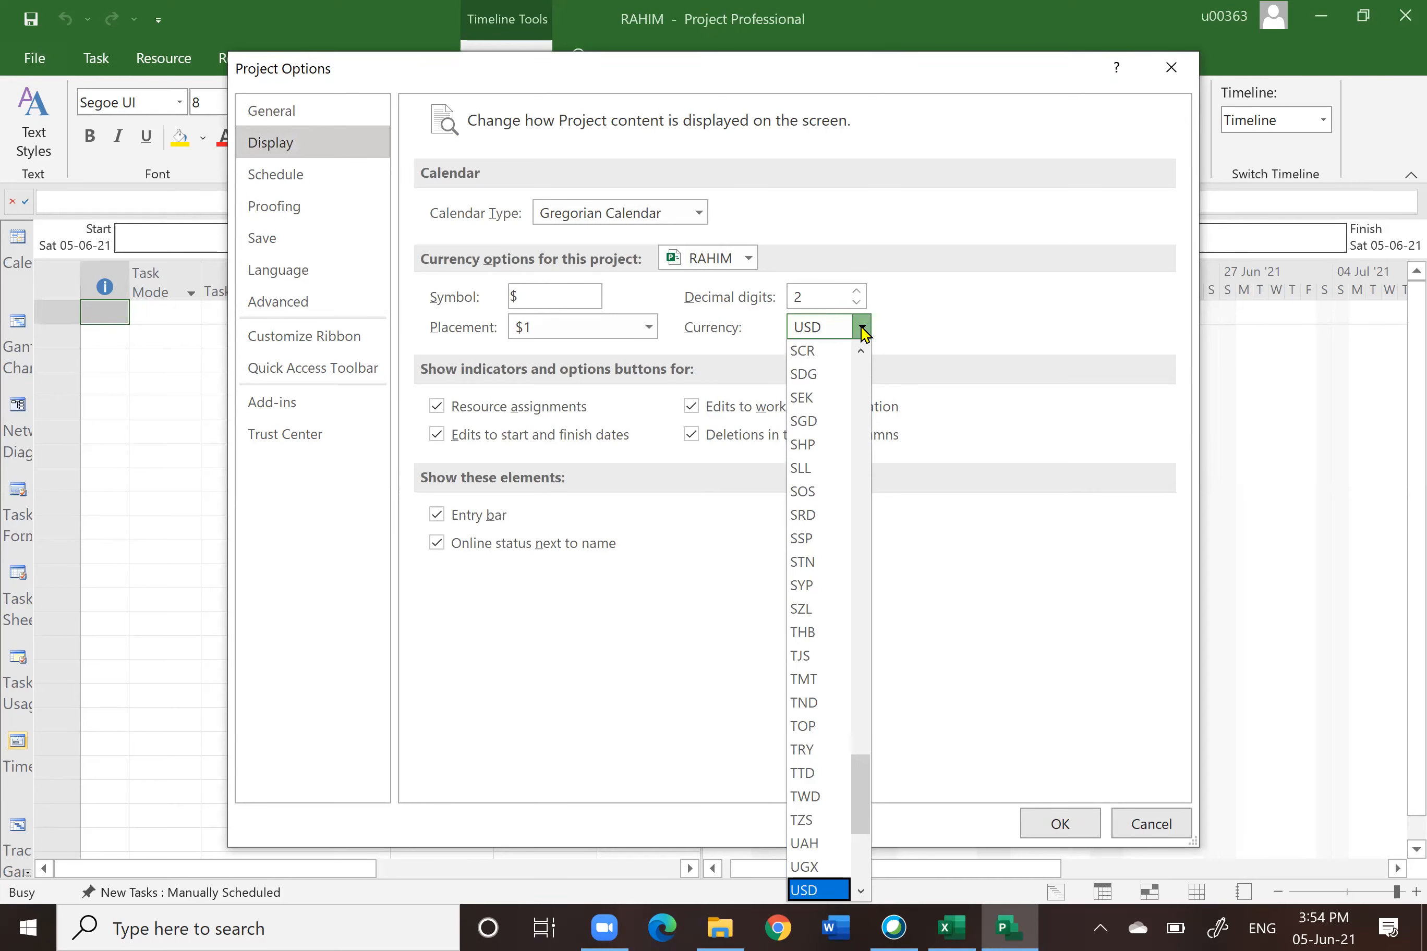
key("m")
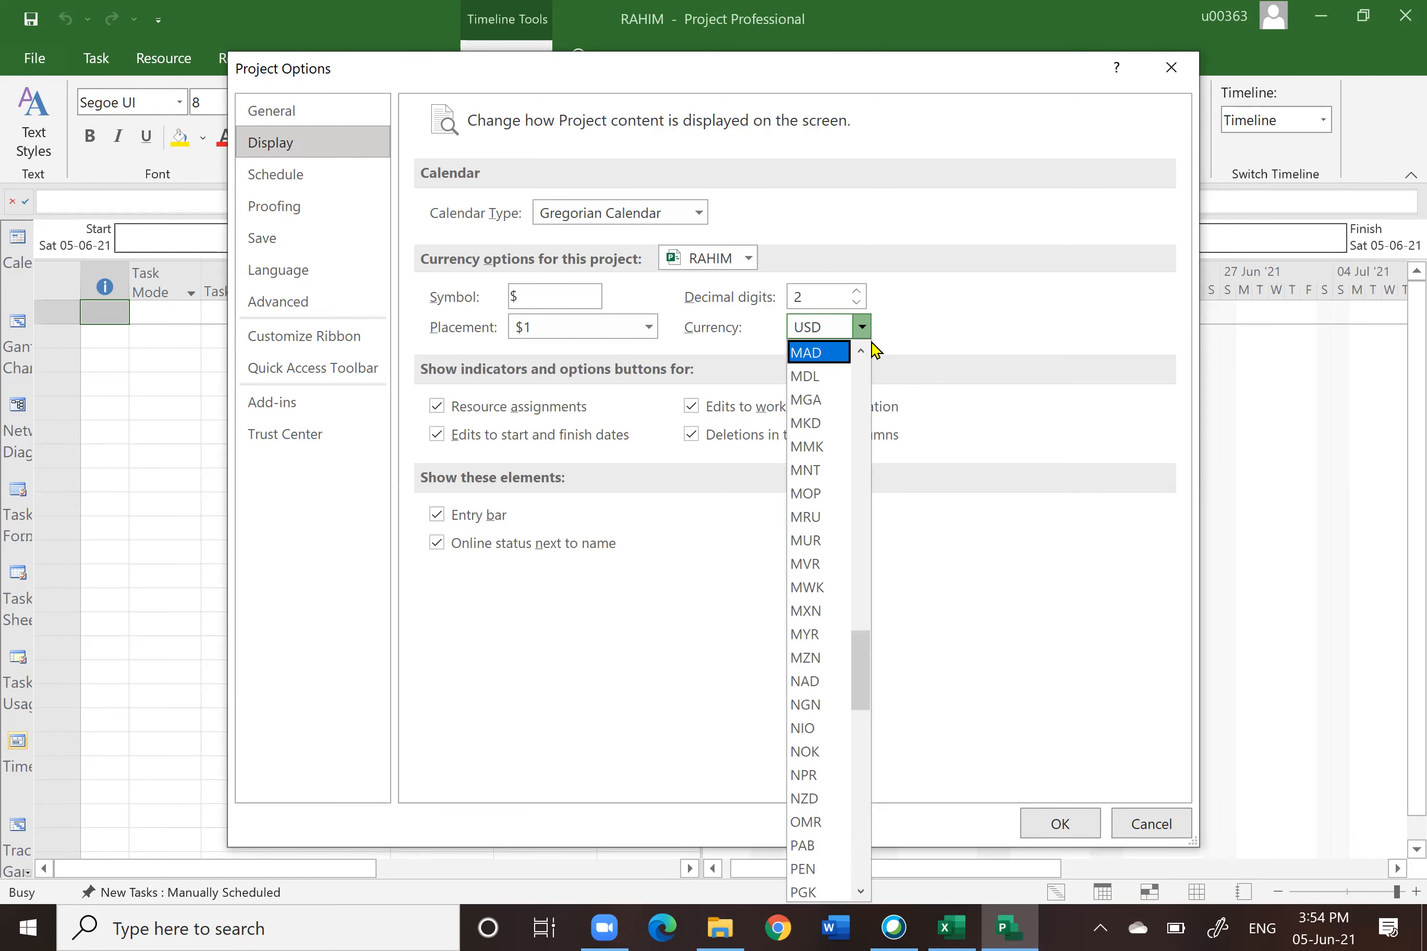
left_click(812, 642)
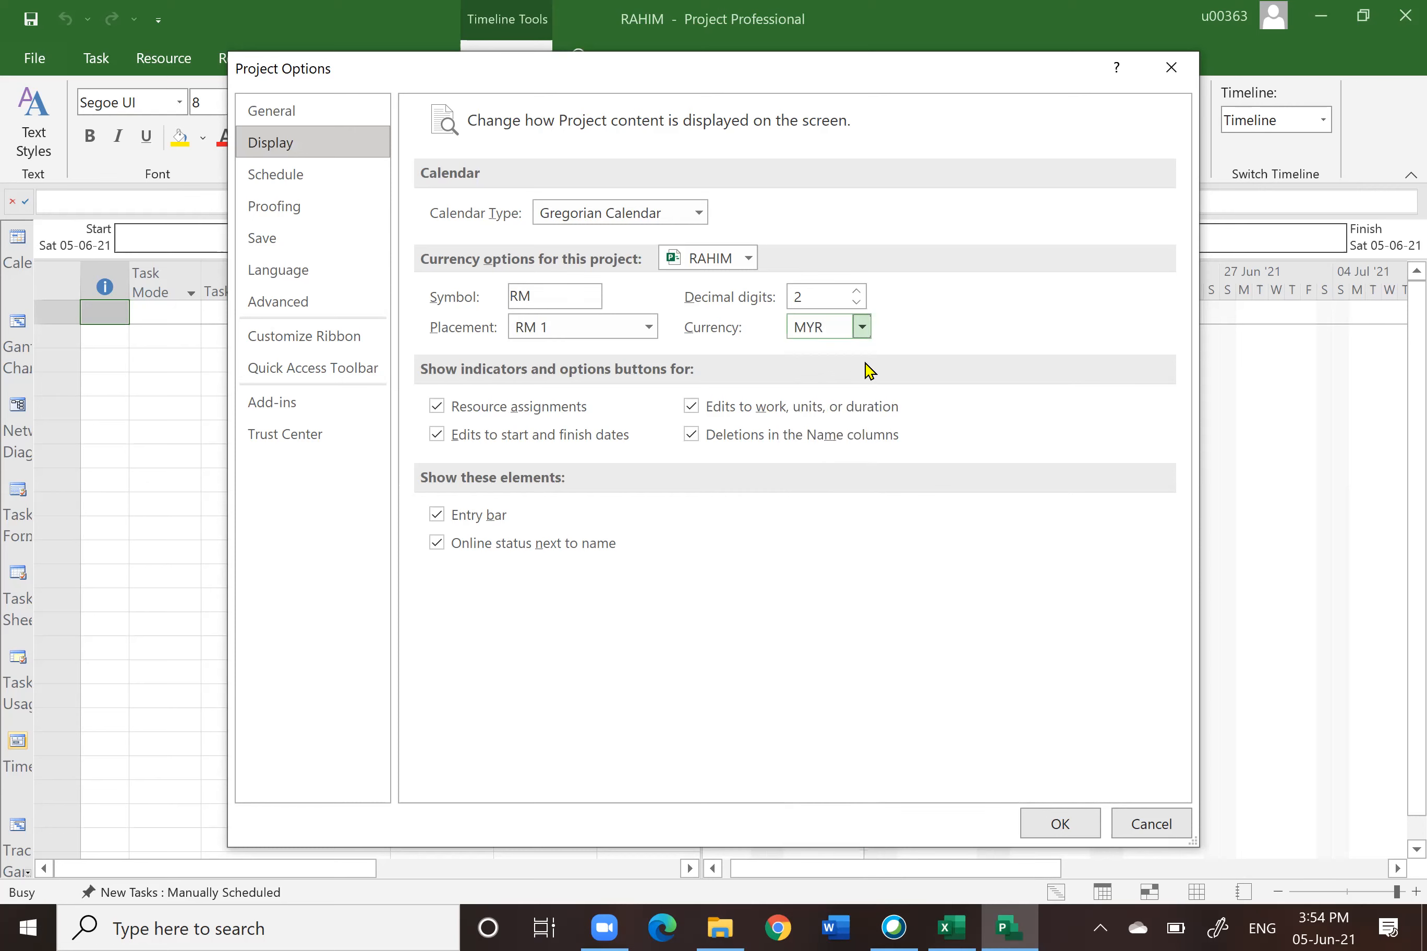
left_click(537, 292)
key("BackSpace")
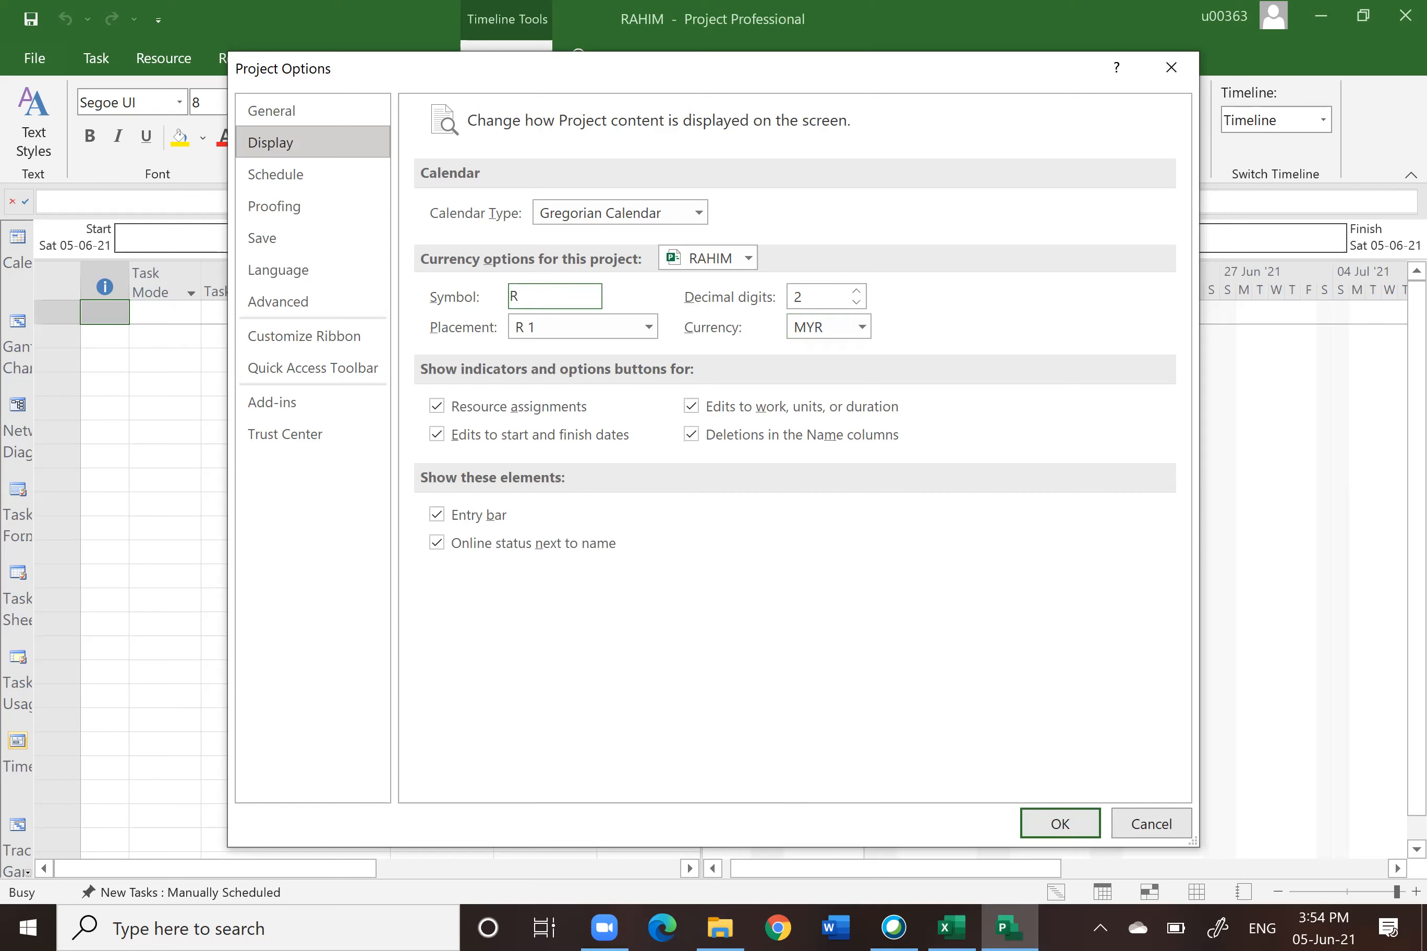
type("M")
left_click(1160, 826)
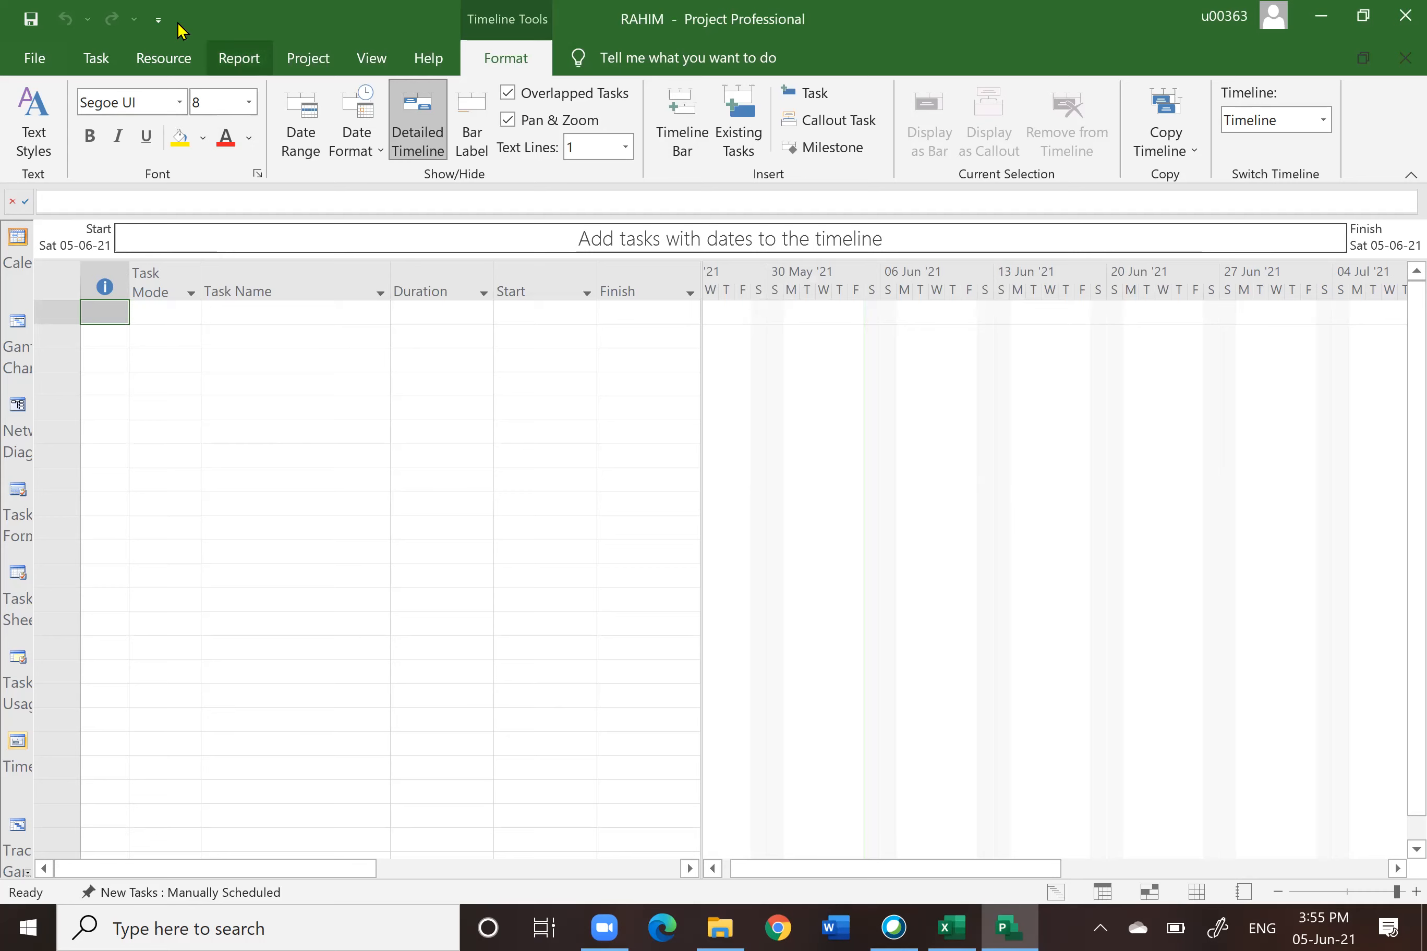
Step: Set the project currency to MYR in the display options
left_click(43, 62)
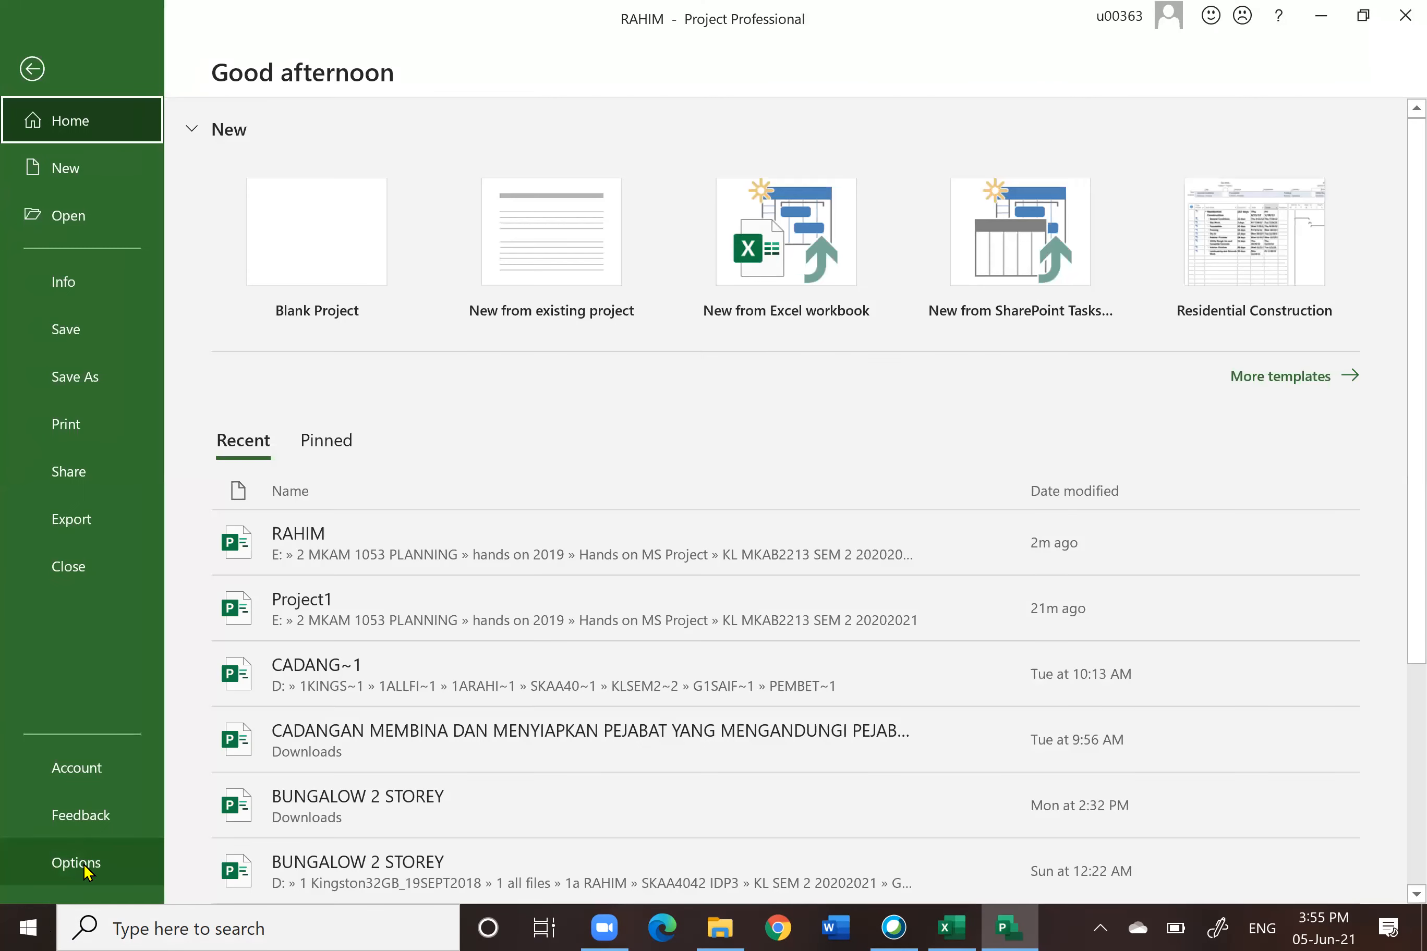
left_click(76, 864)
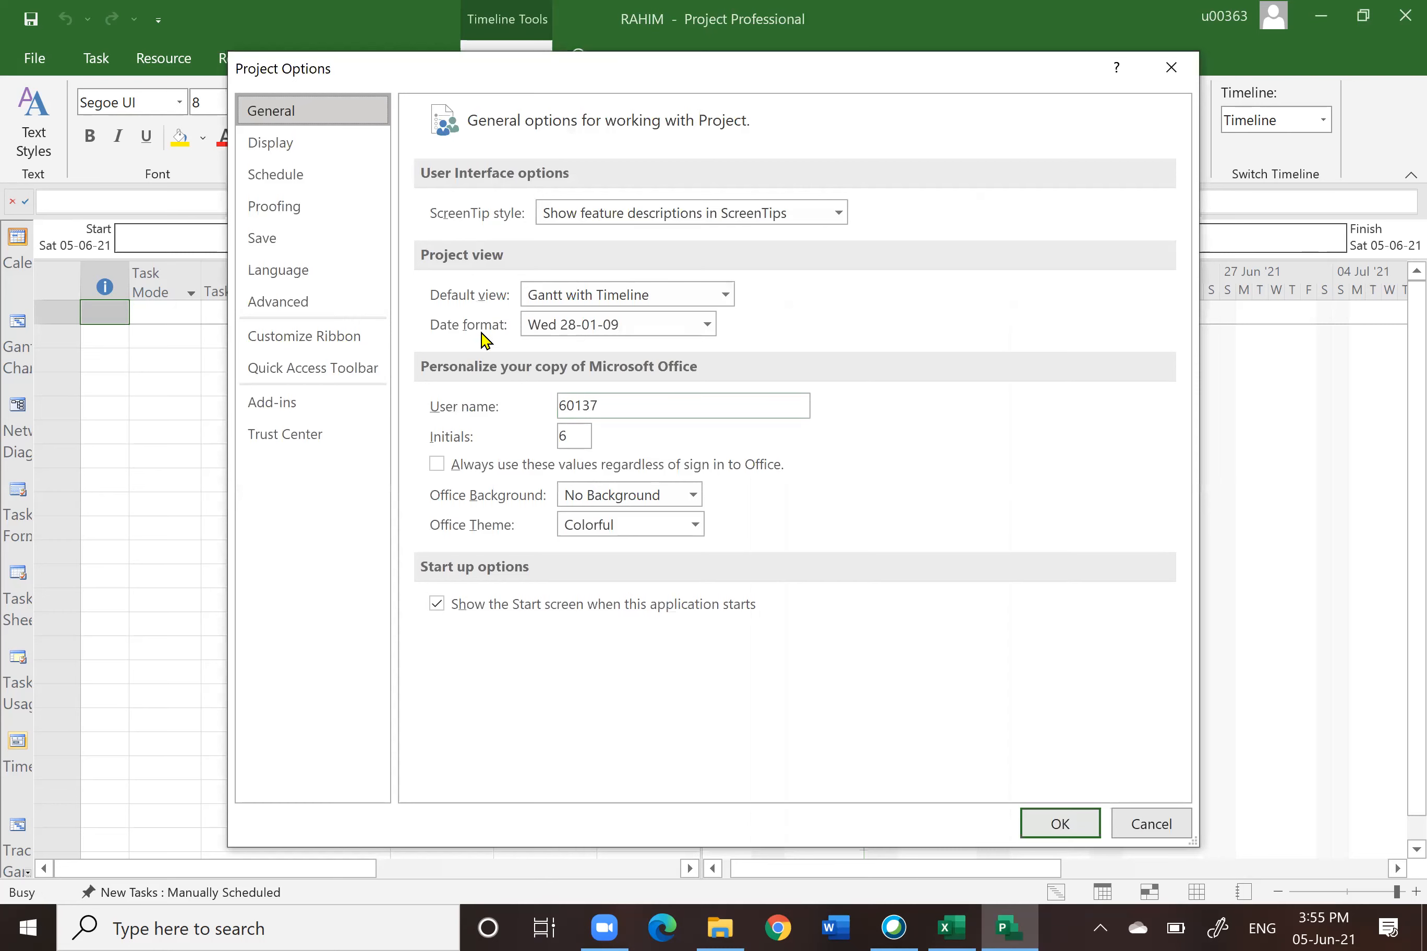
left_click(286, 143)
left_click(862, 326)
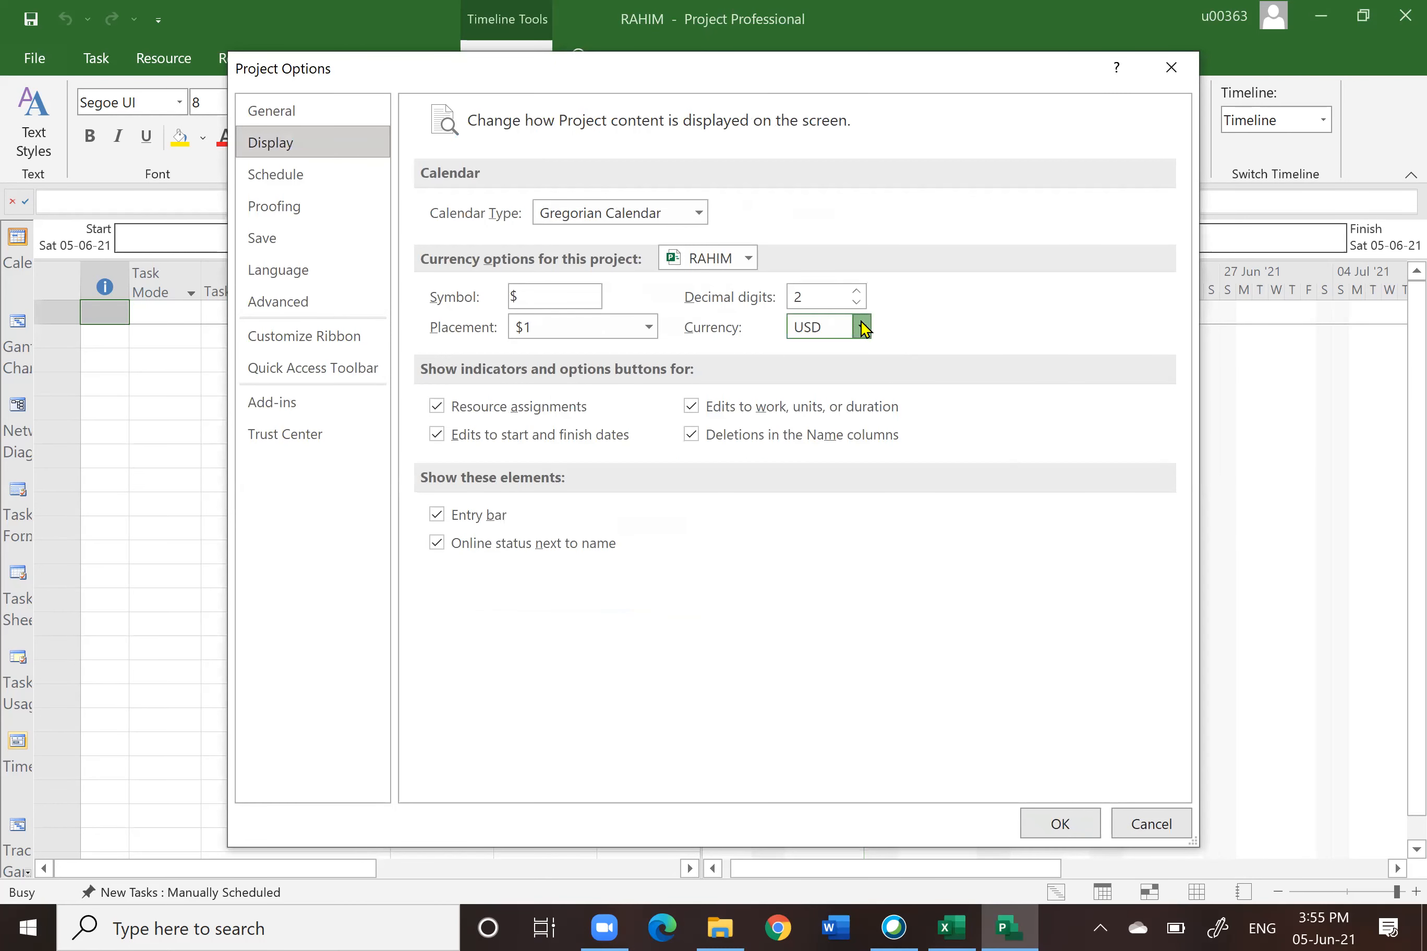
key("m")
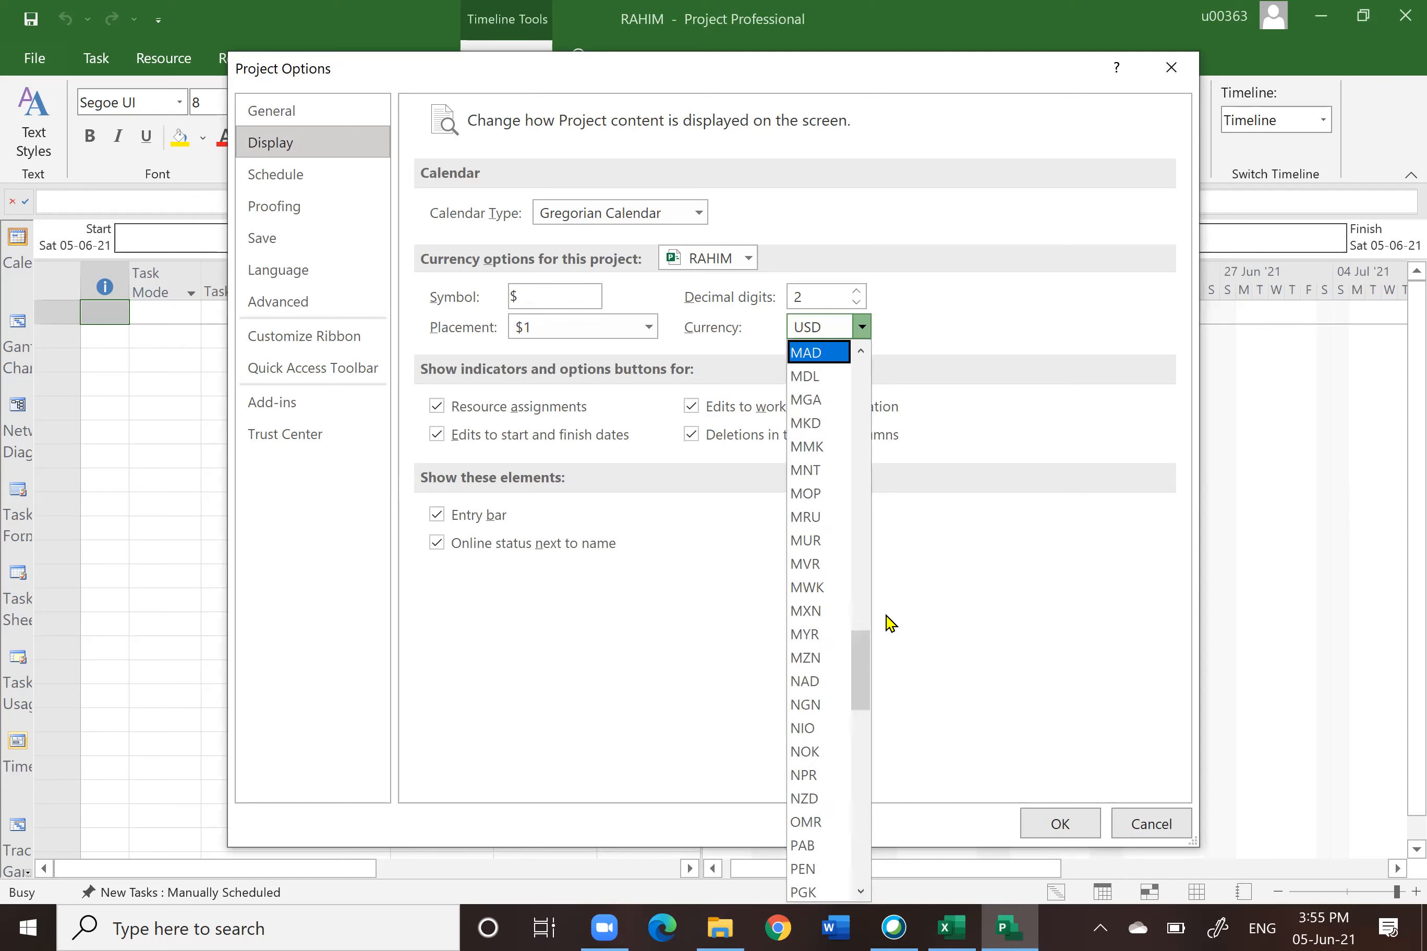
left_click(817, 635)
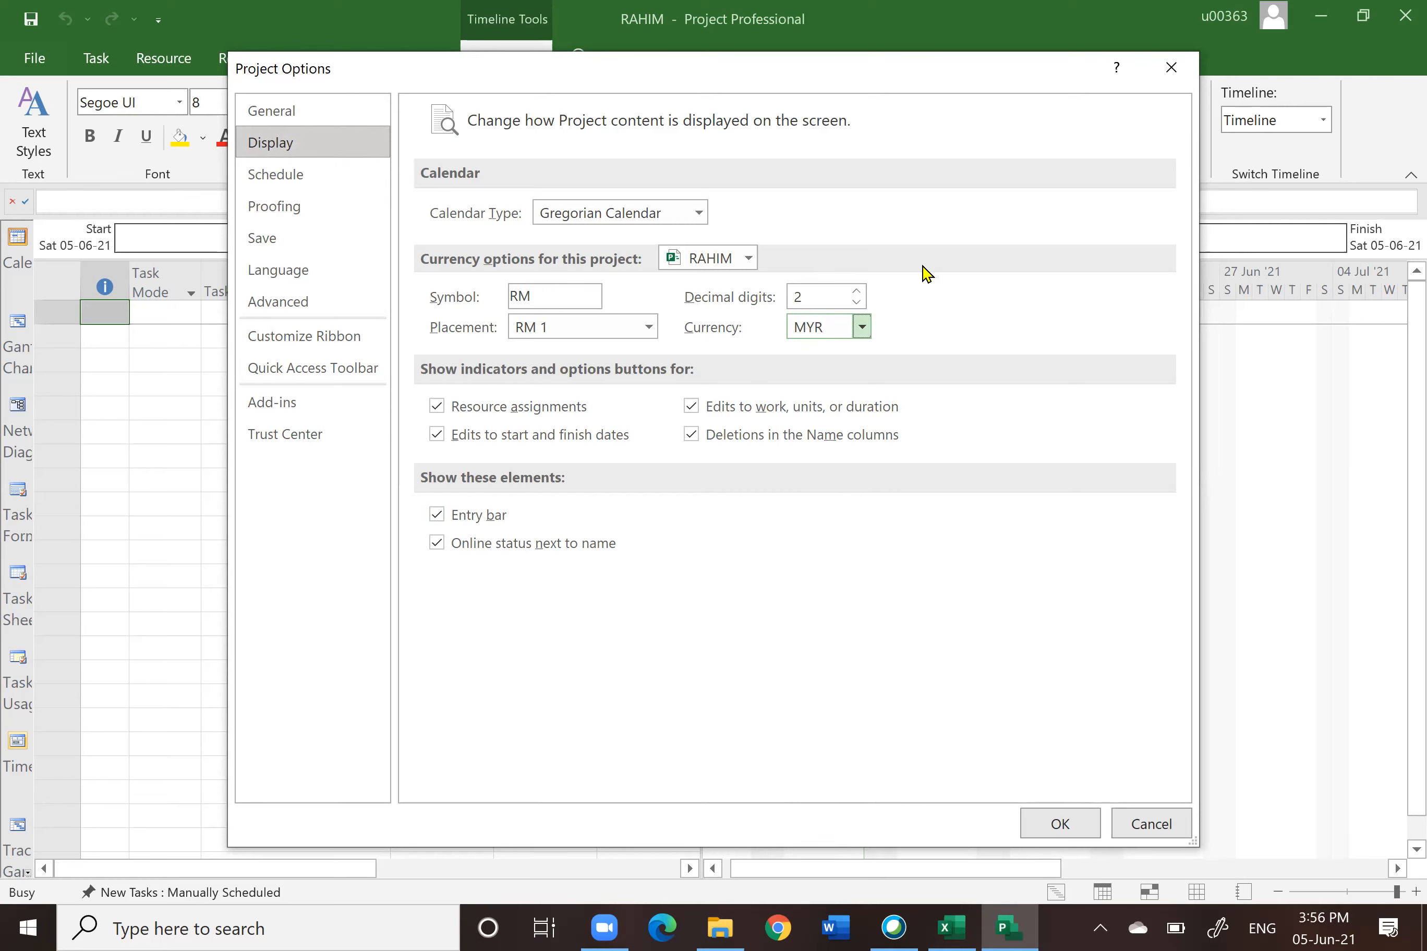
Step: Check the dates up to January 2022 in the Windows Calendar app and close it
left_click(278, 182)
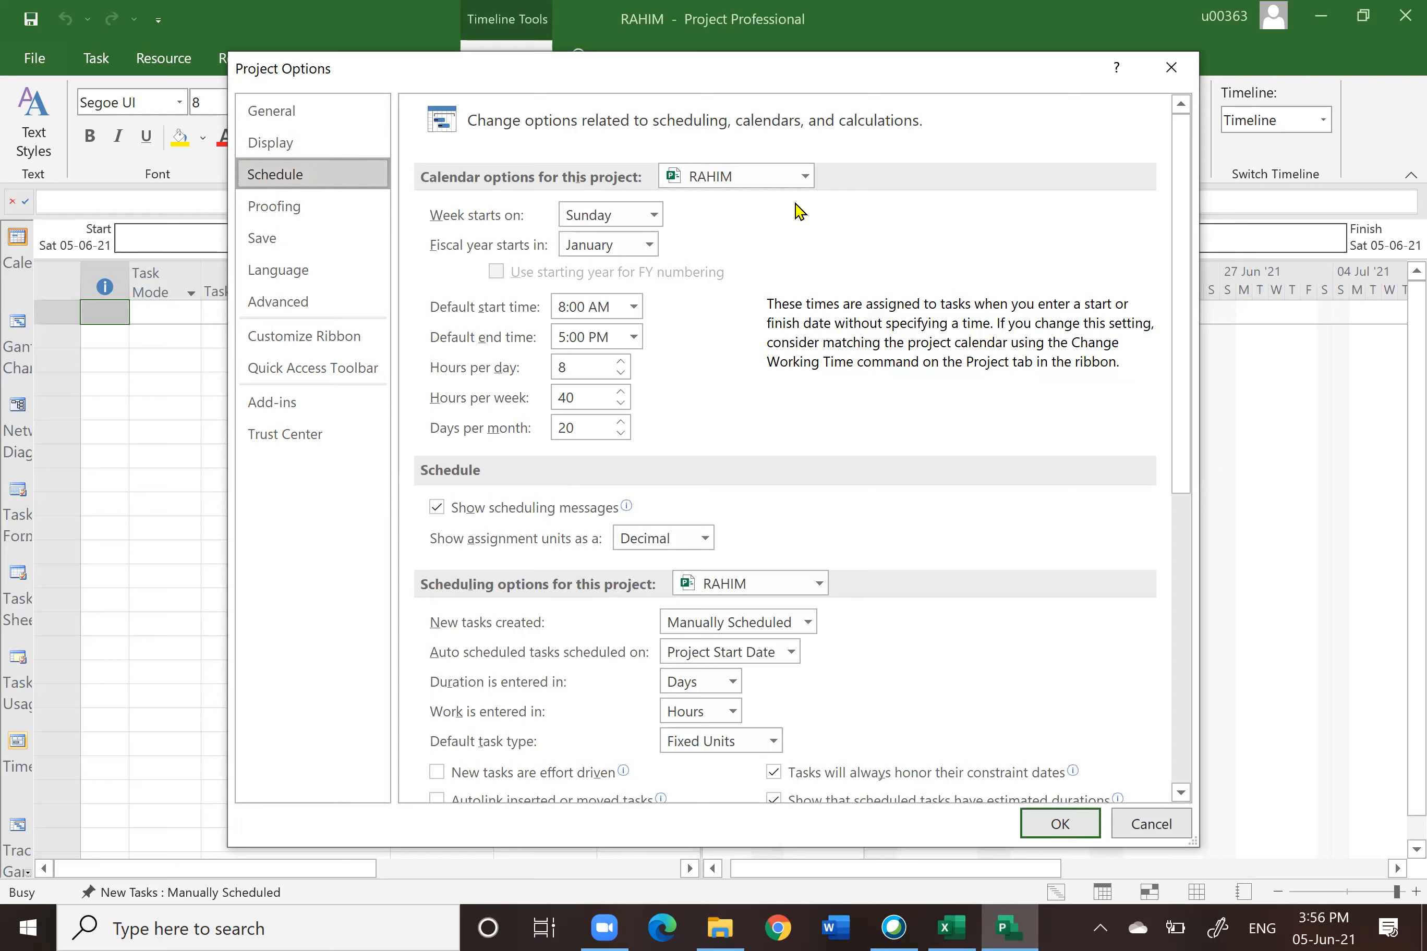
left_click(295, 927)
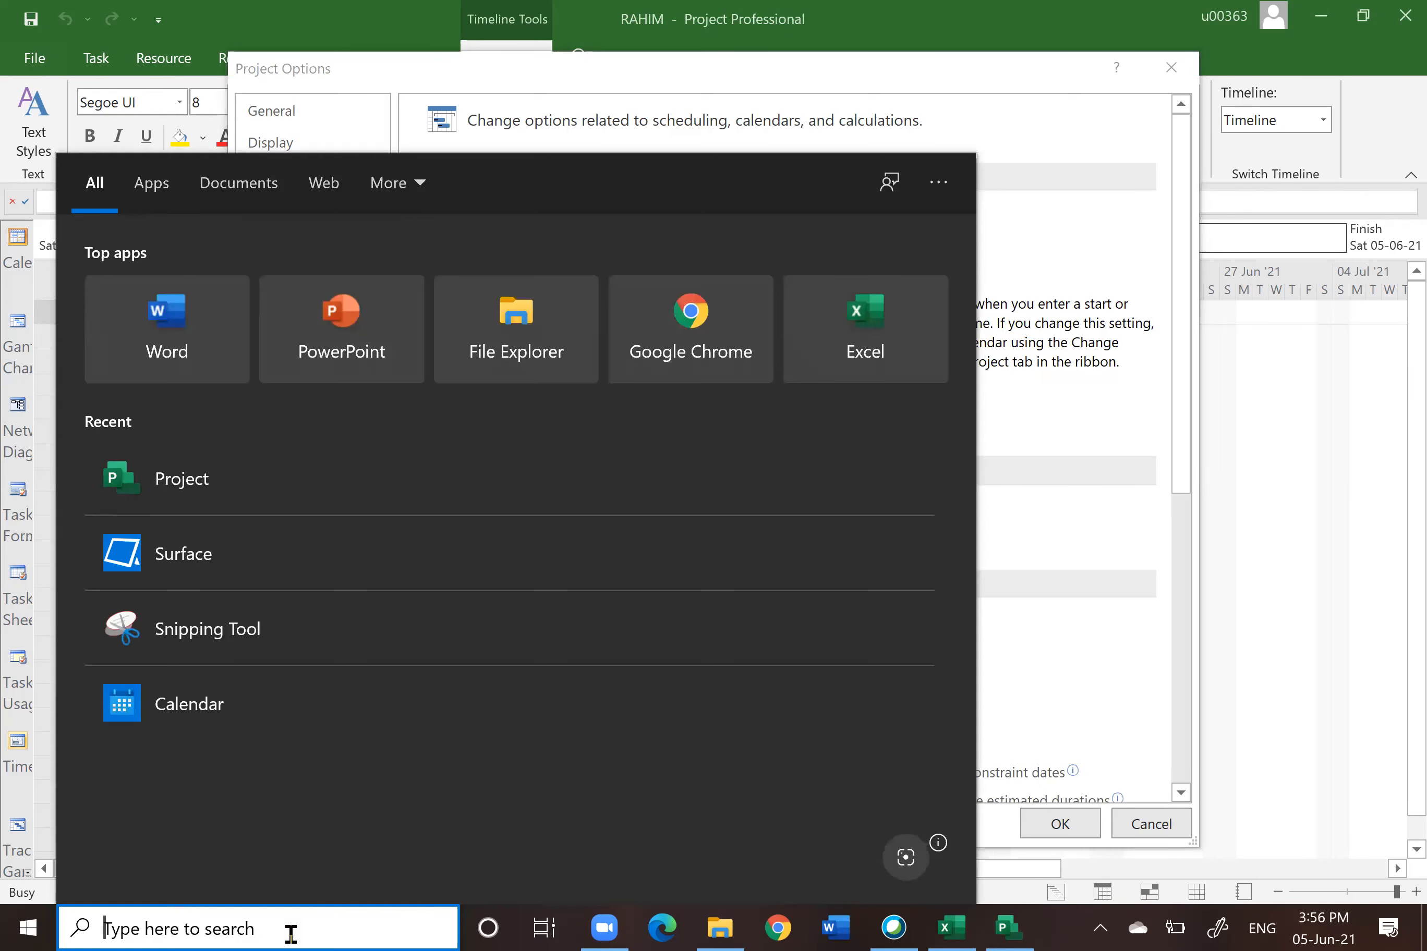
type("CAL")
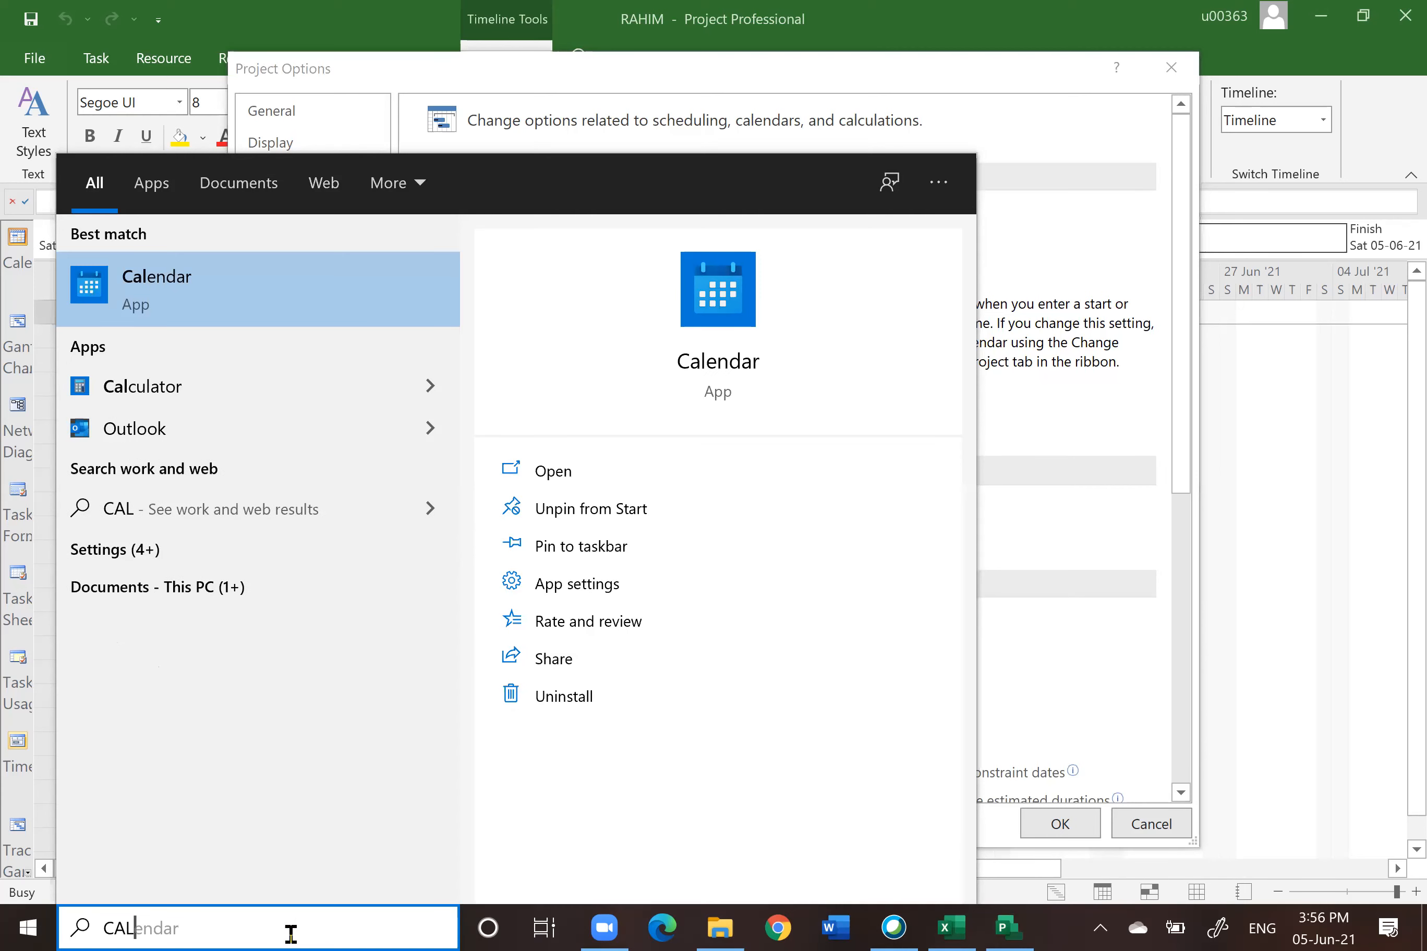
left_click(719, 296)
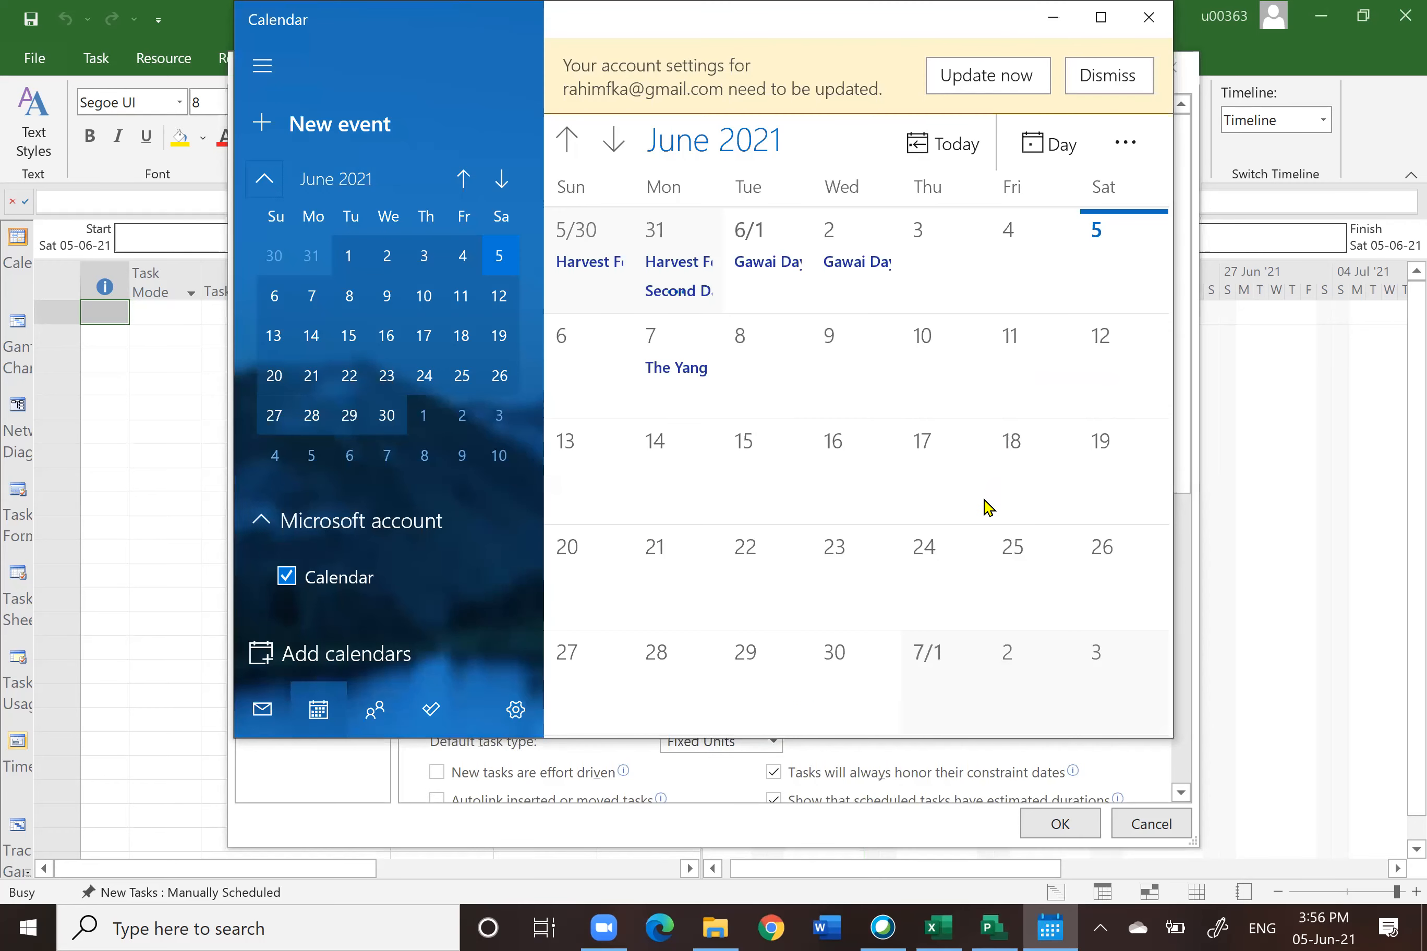
left_click(612, 146)
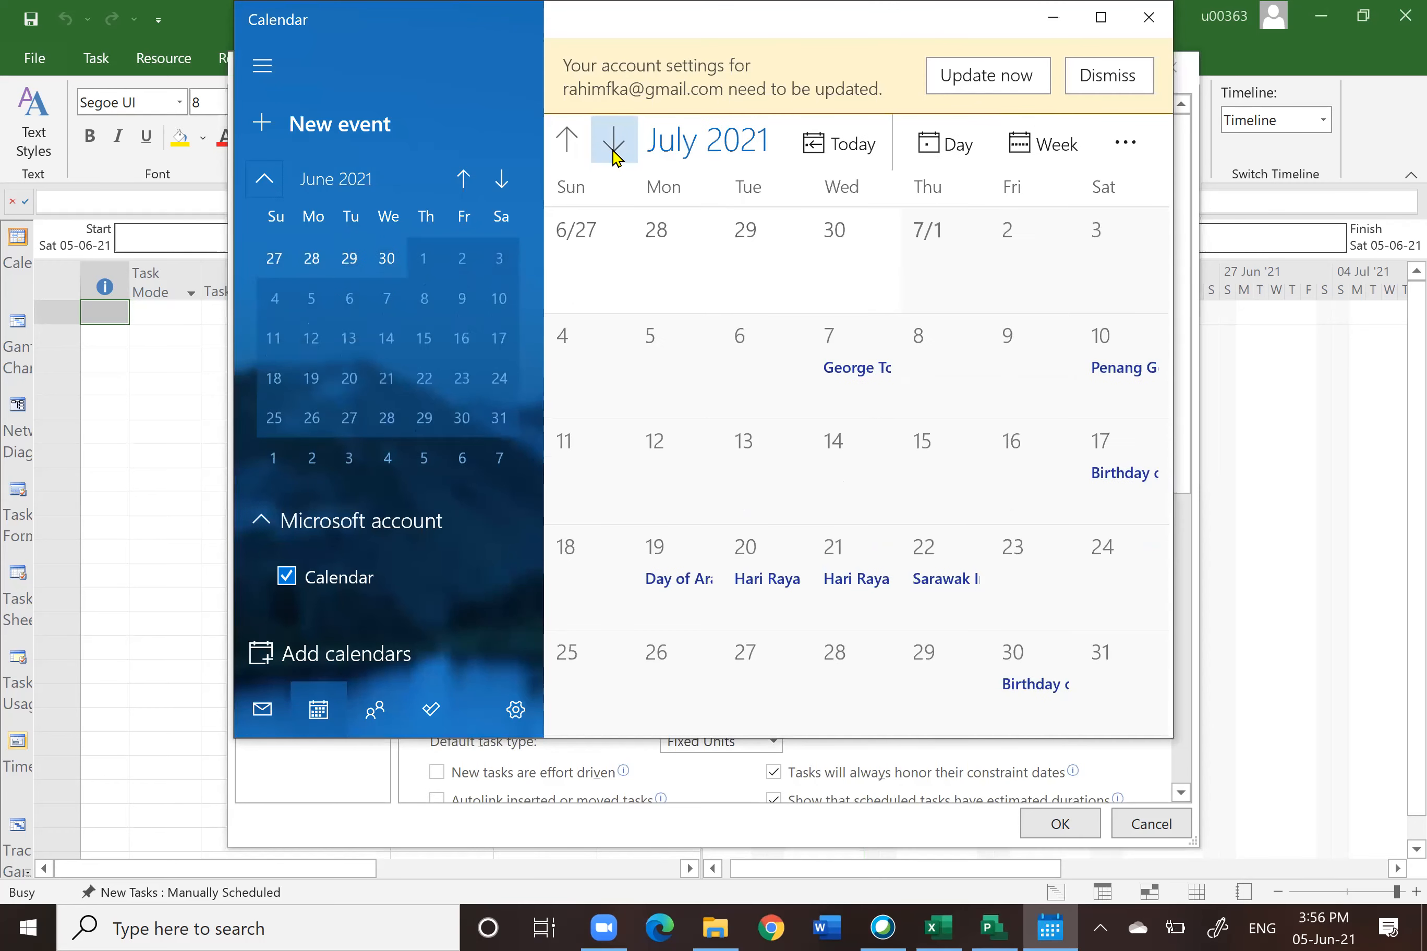
left_click(613, 151)
left_click(613, 150)
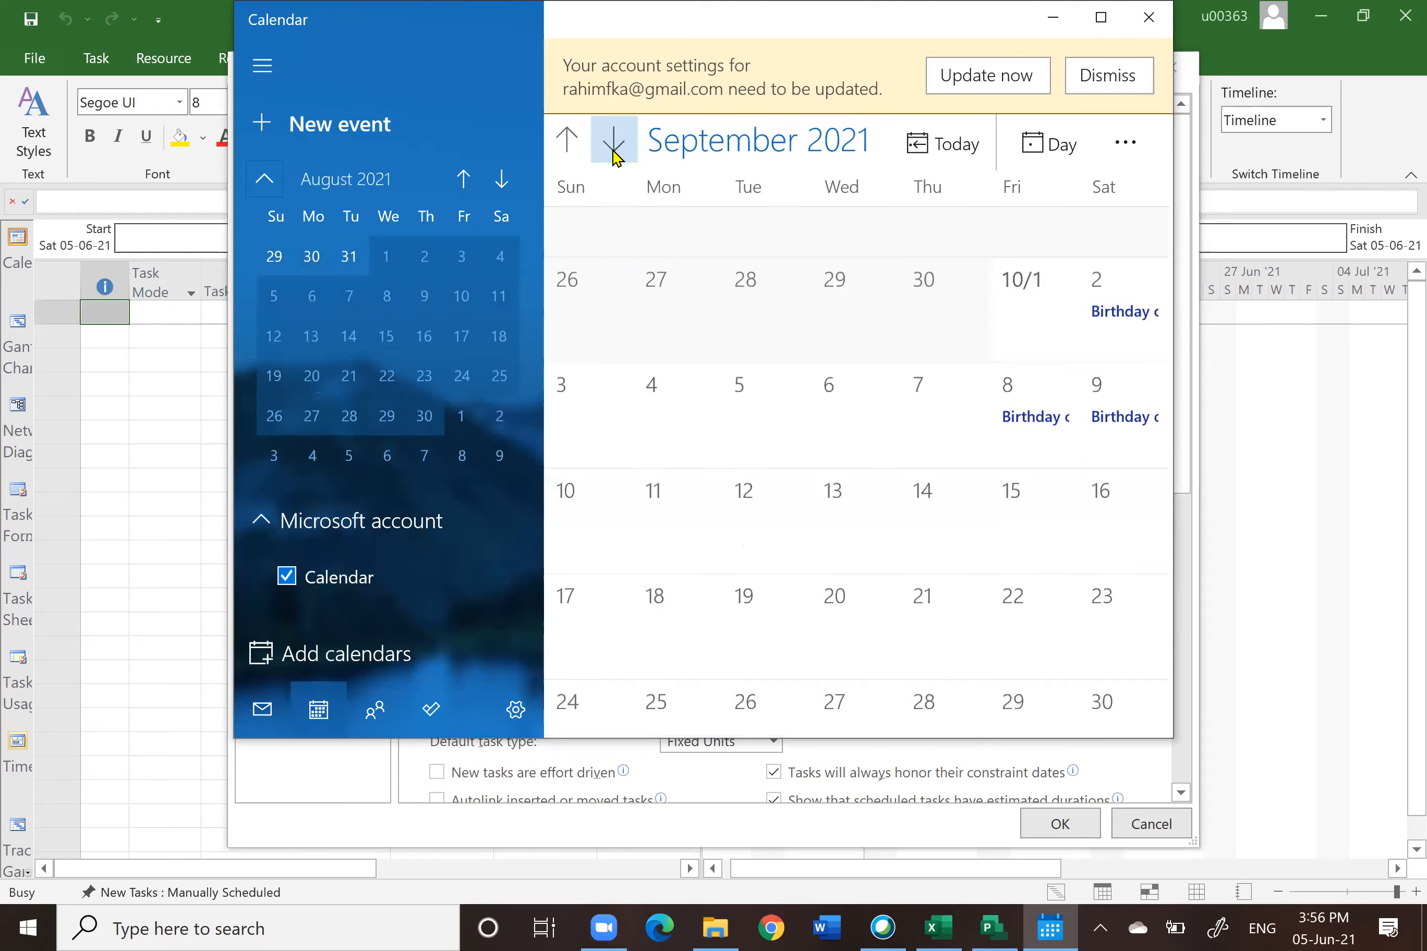
left_click(614, 150)
left_click(613, 150)
left_click(614, 150)
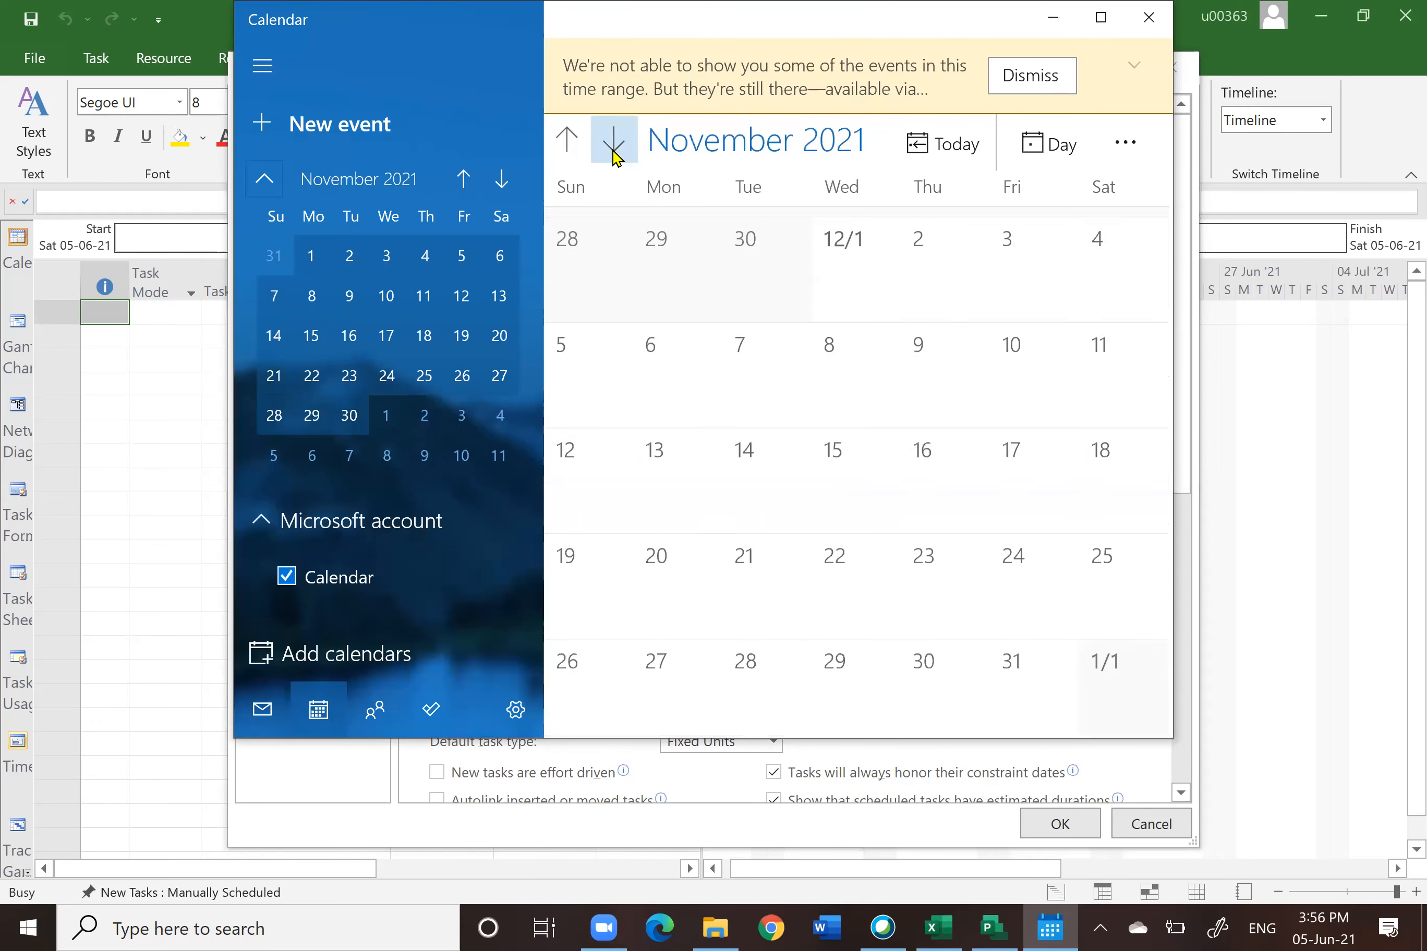
left_click(613, 150)
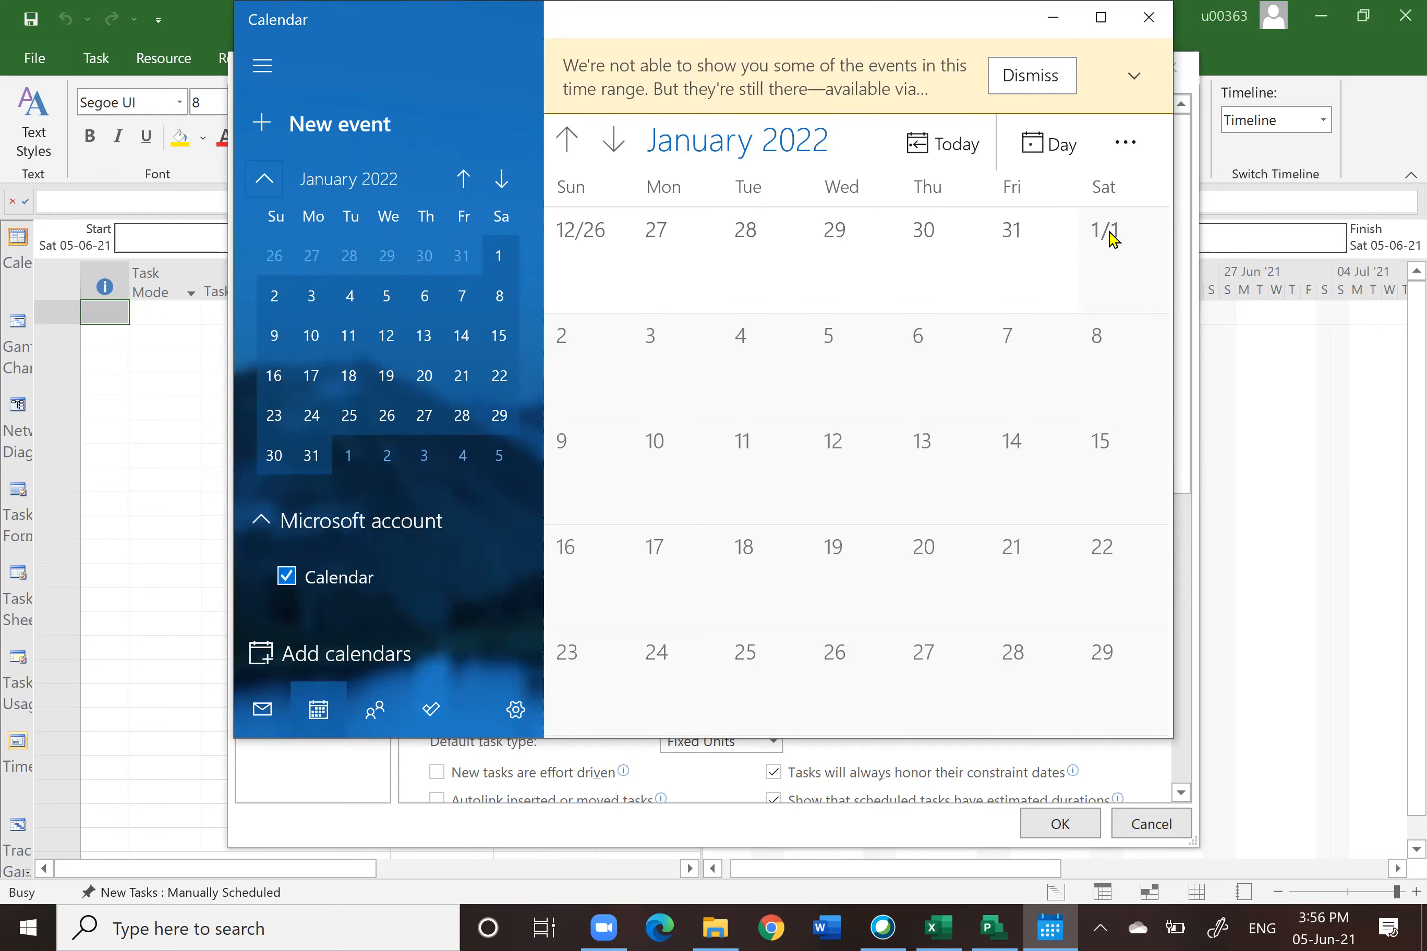
left_click(1112, 236)
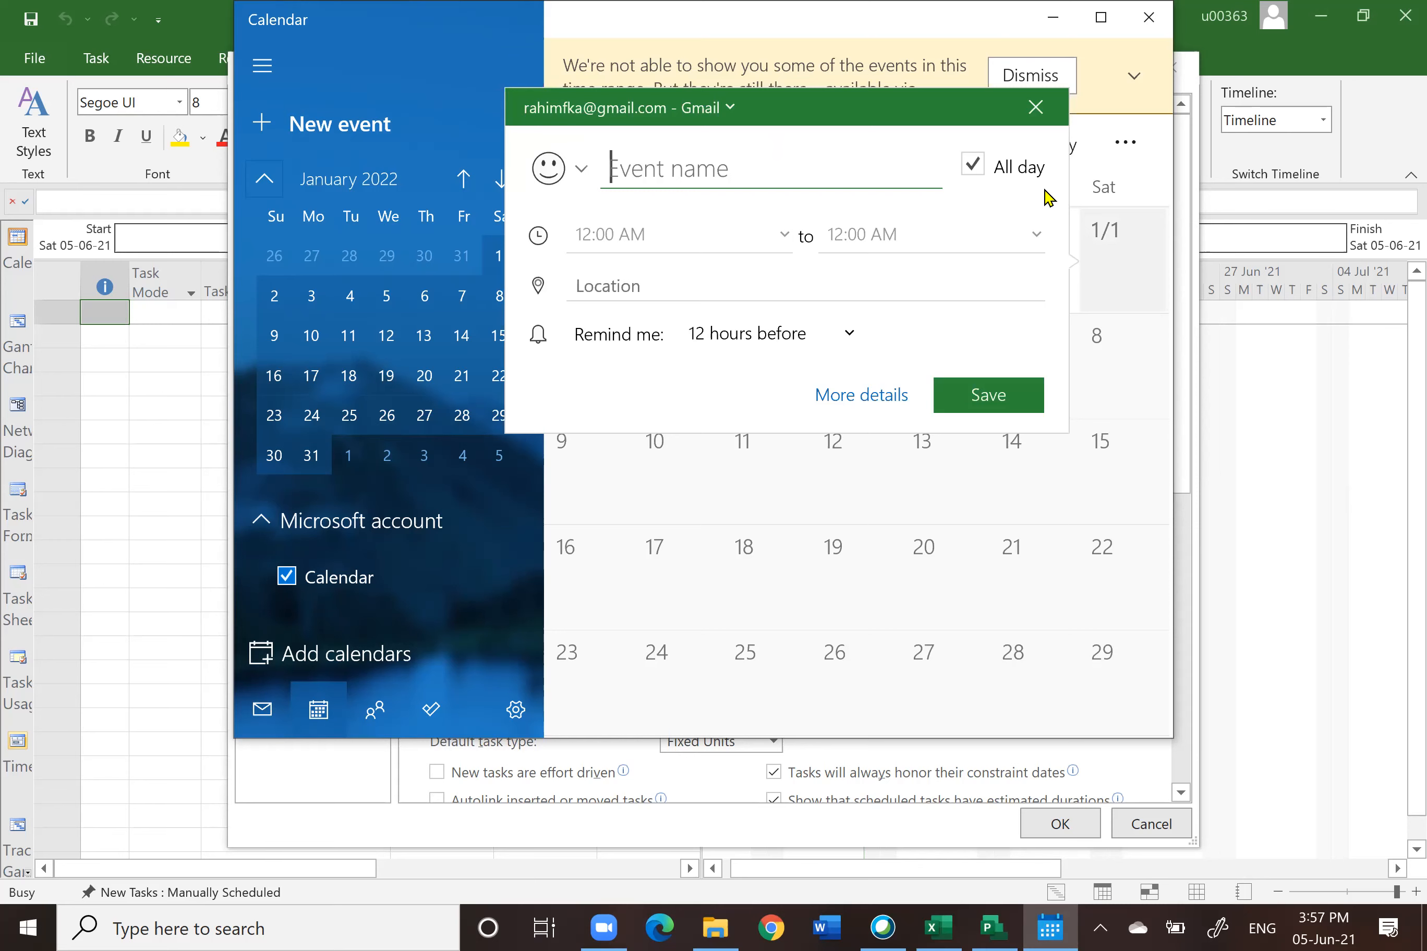
left_click(1040, 111)
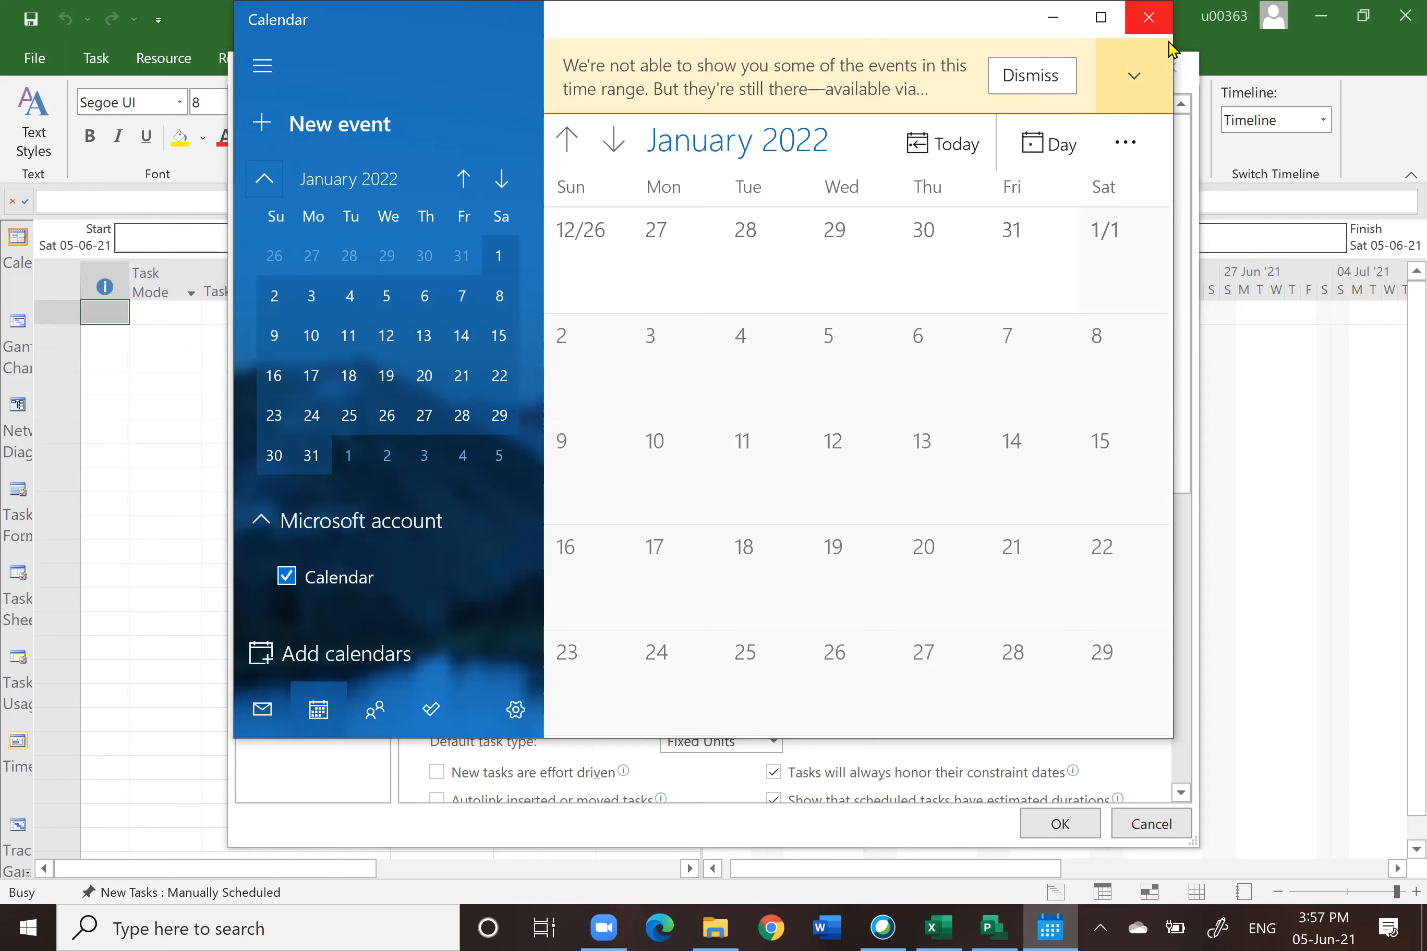
left_click(1150, 18)
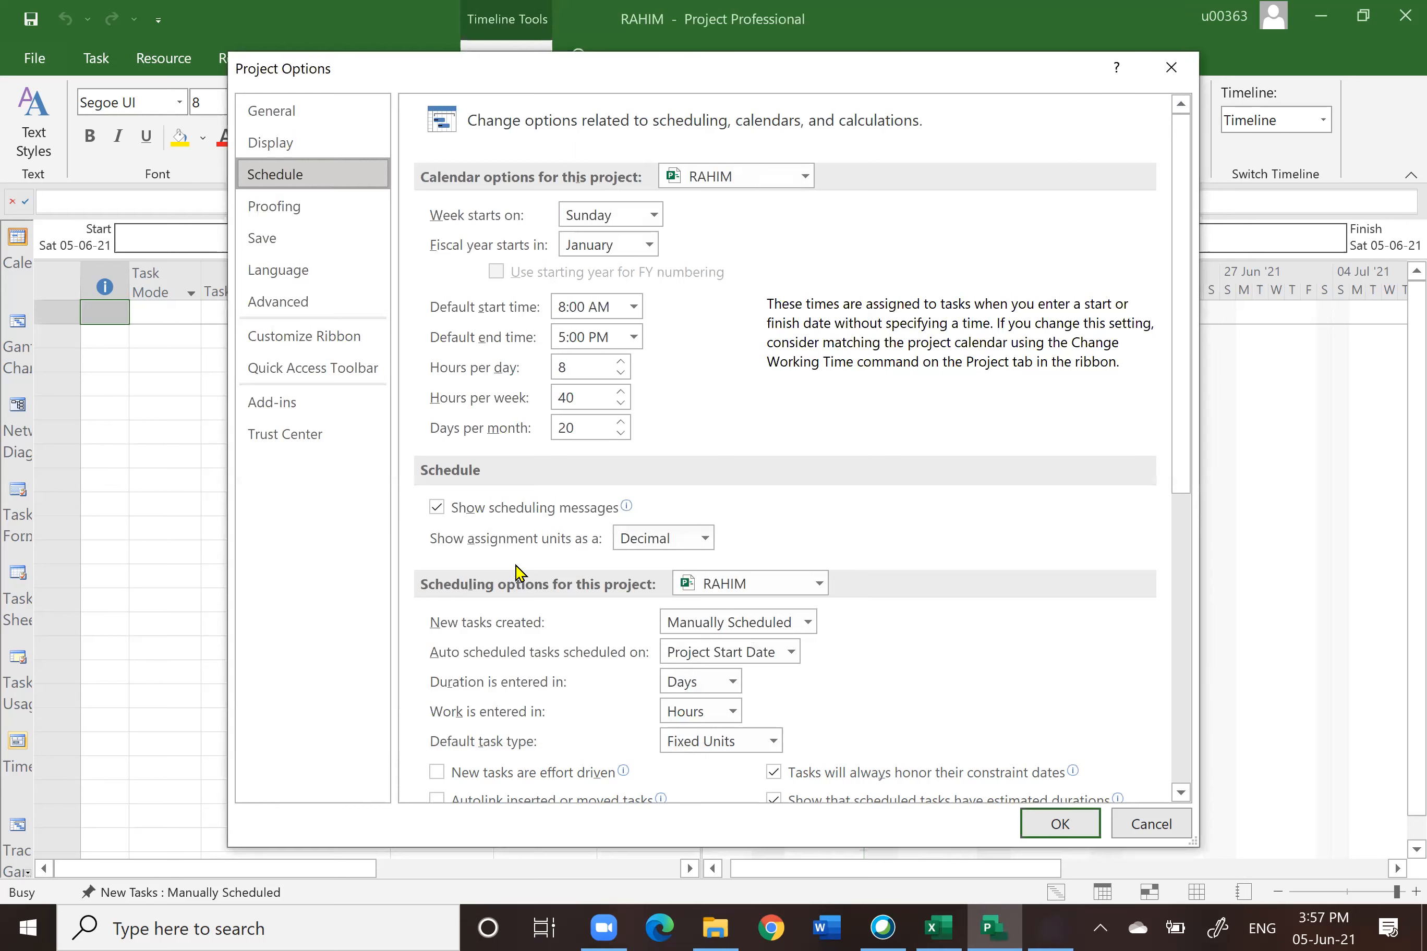
Step: Set the week to start on Saturday in the schedule options
left_click(654, 216)
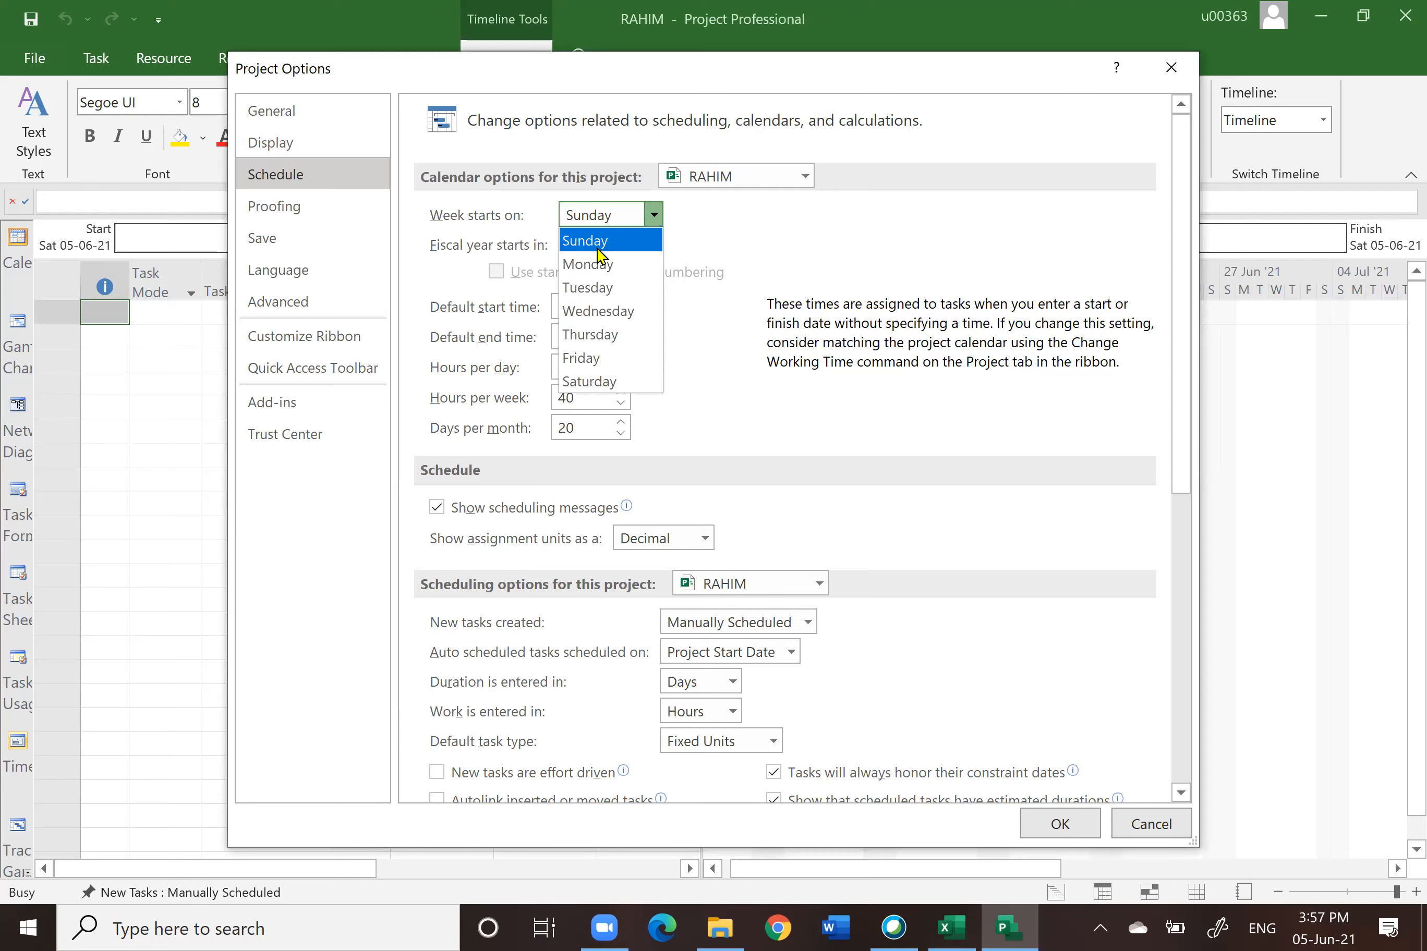
left_click(593, 383)
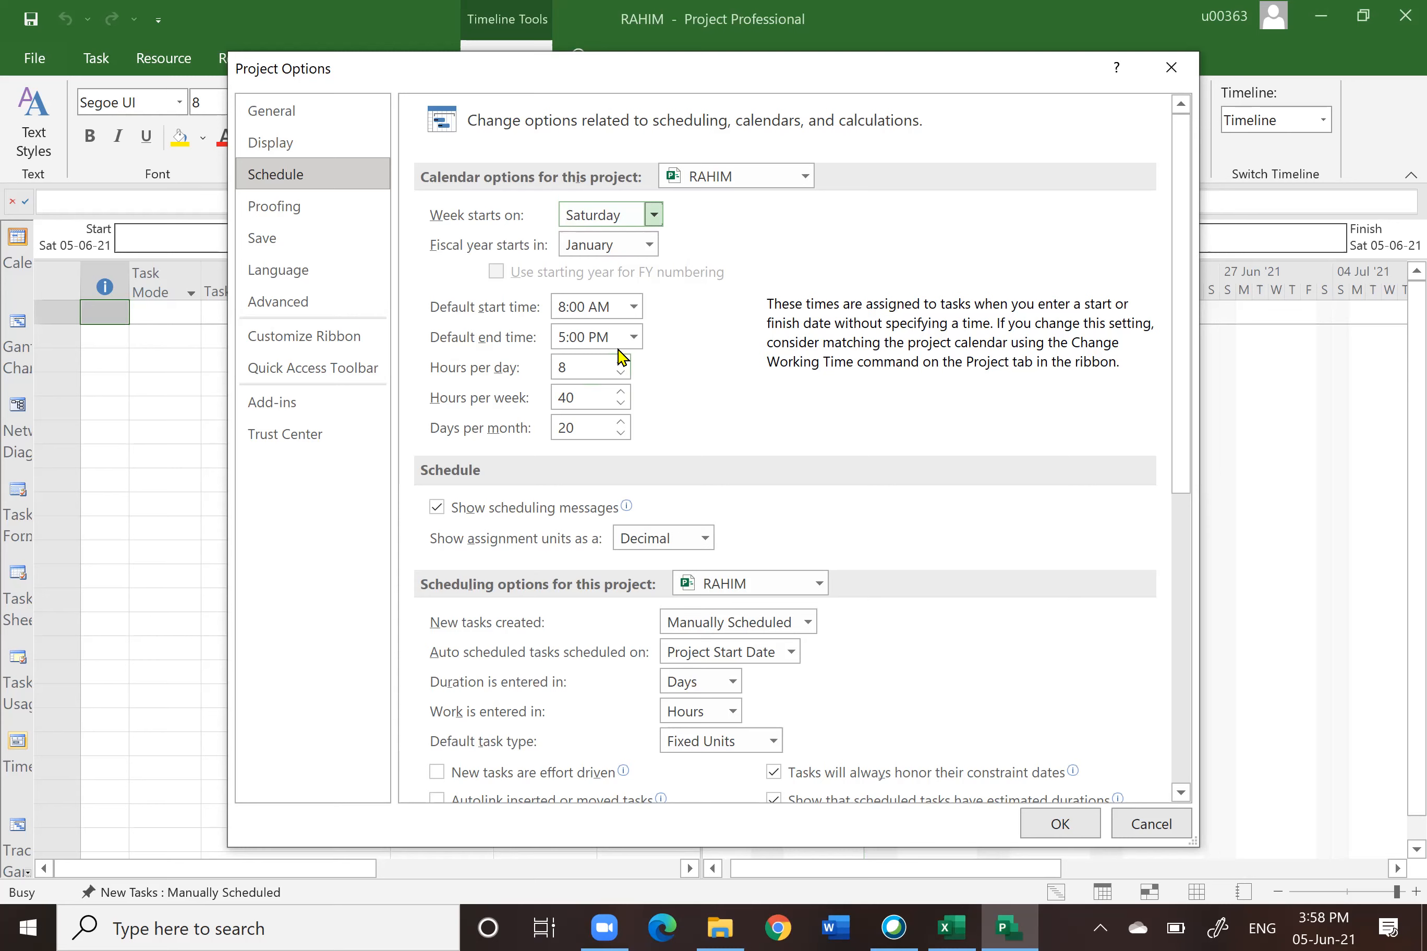
Step: Set the default end time to 7PM and the hours per day to 10
left_click(633, 339)
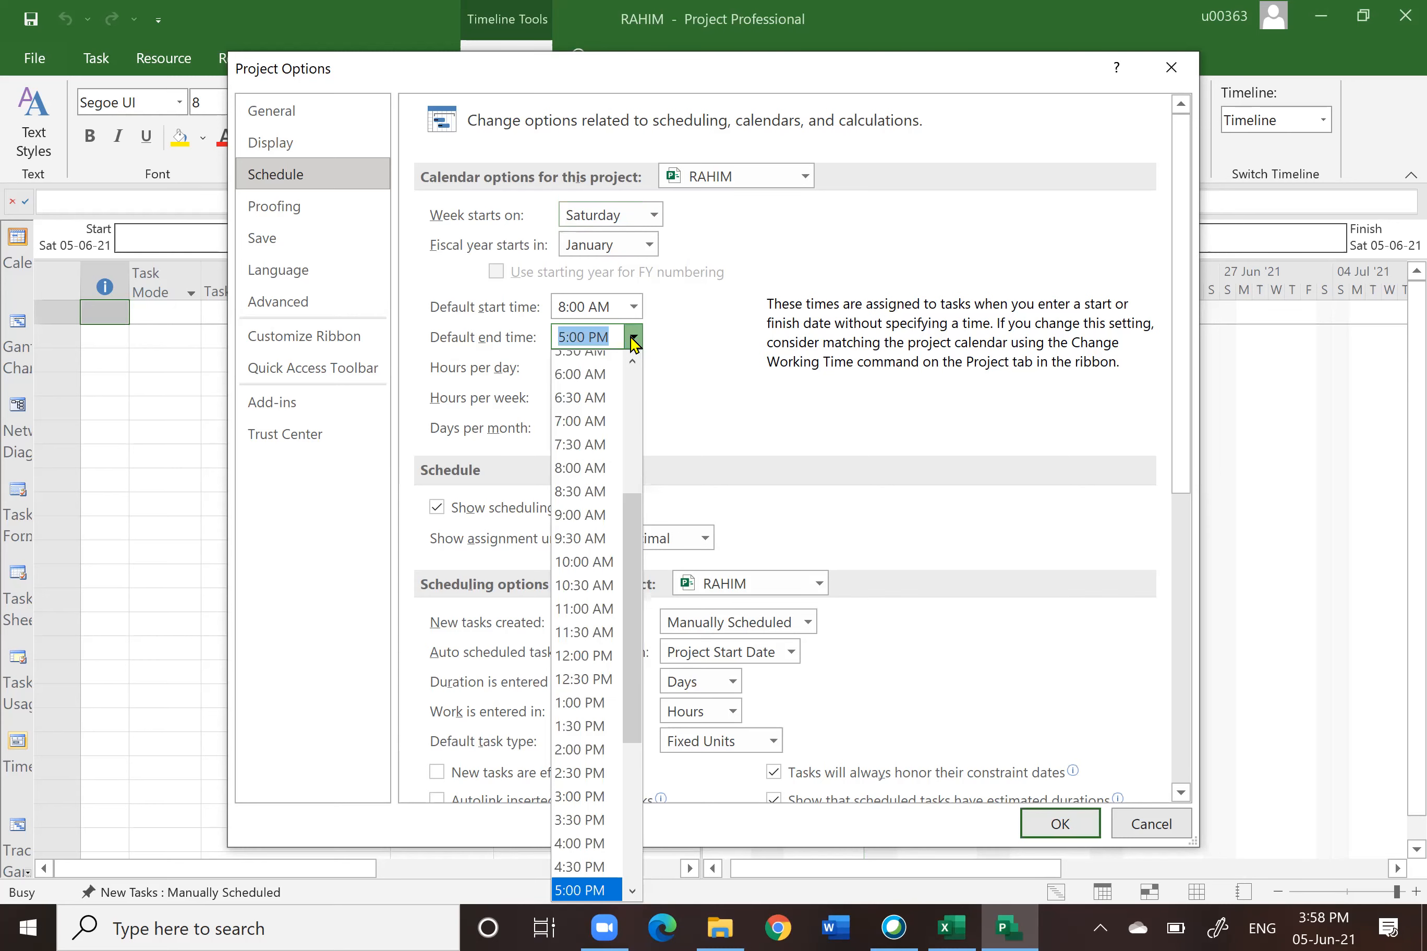
type("7")
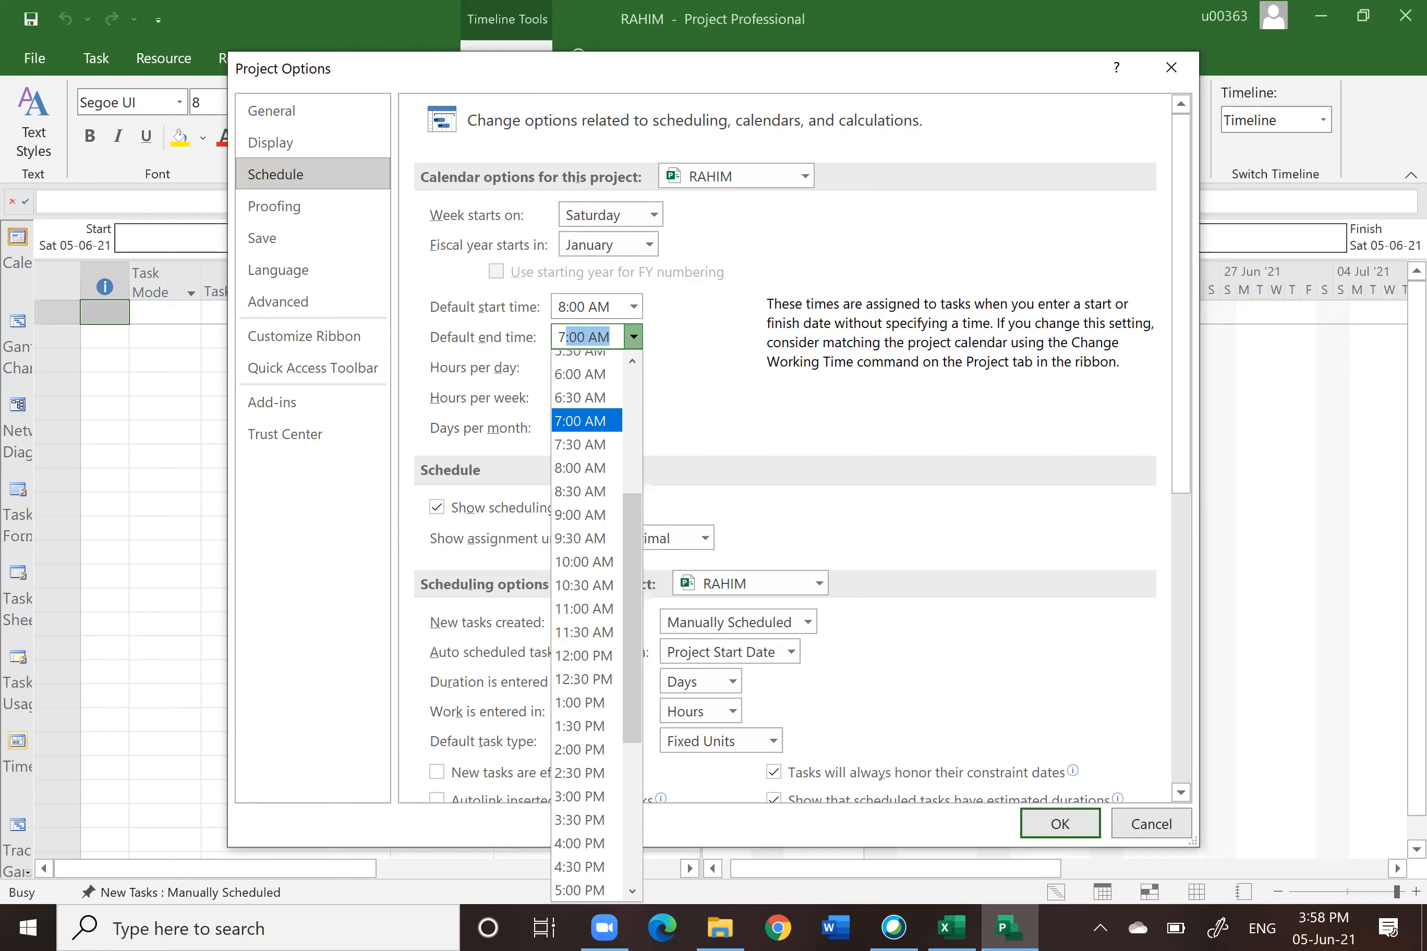
type("PM")
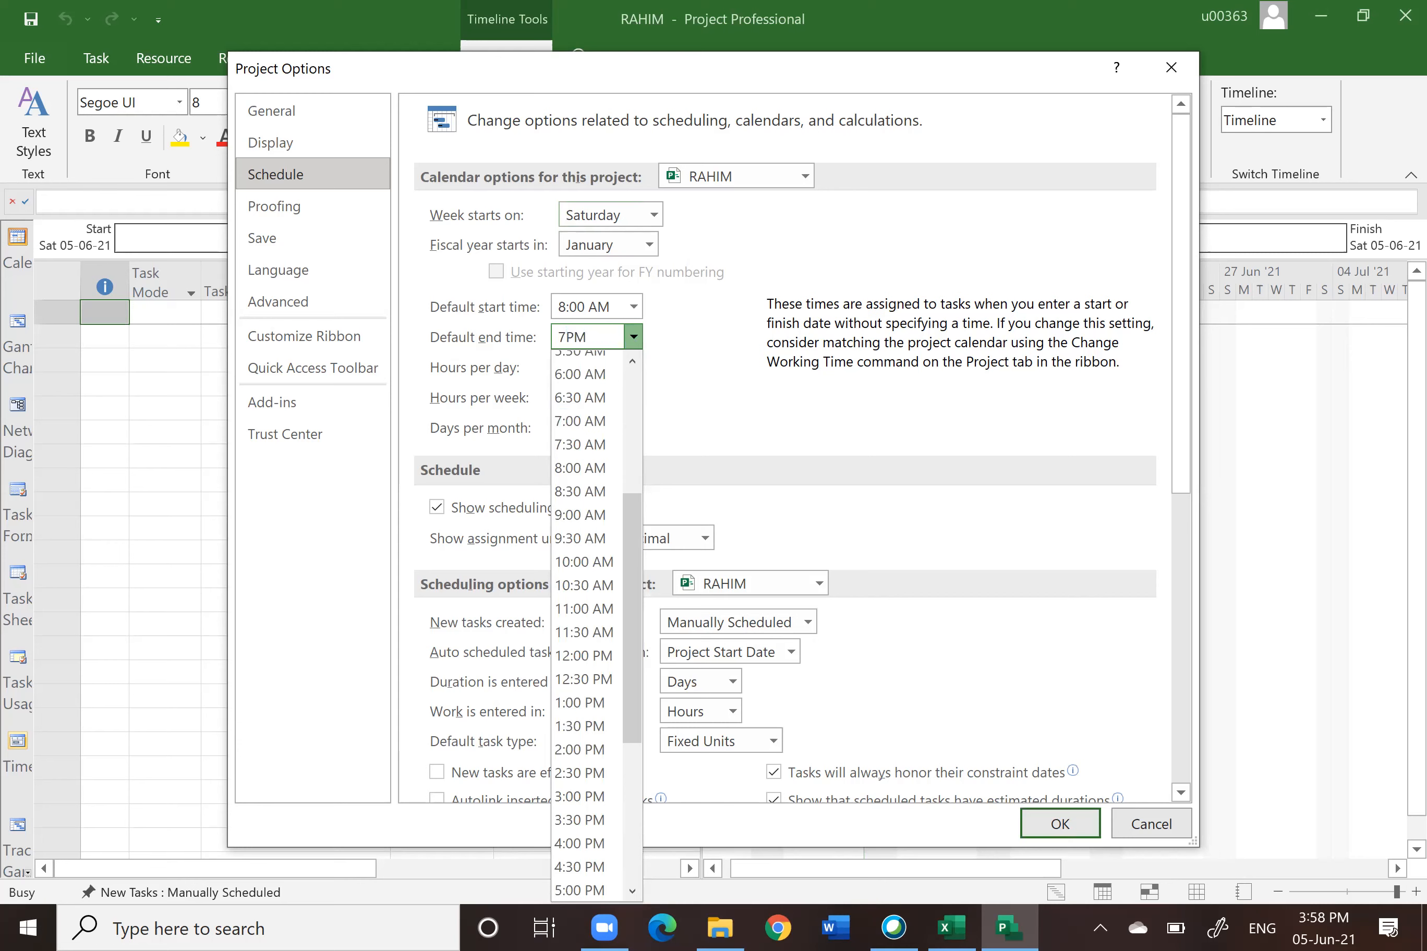
left_click(633, 339)
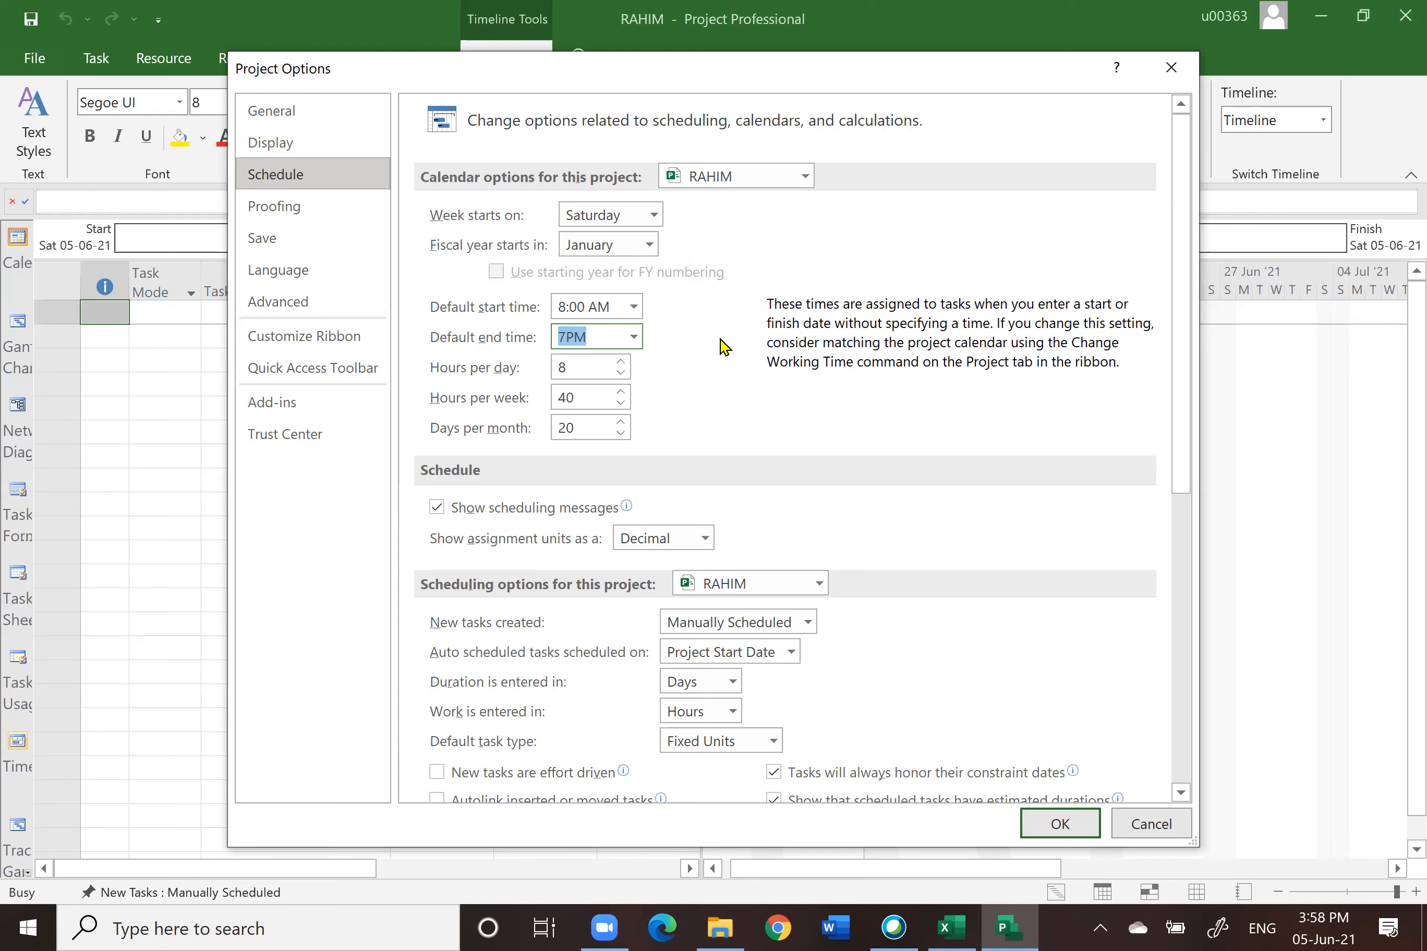
left_click(621, 362)
left_click(621, 362)
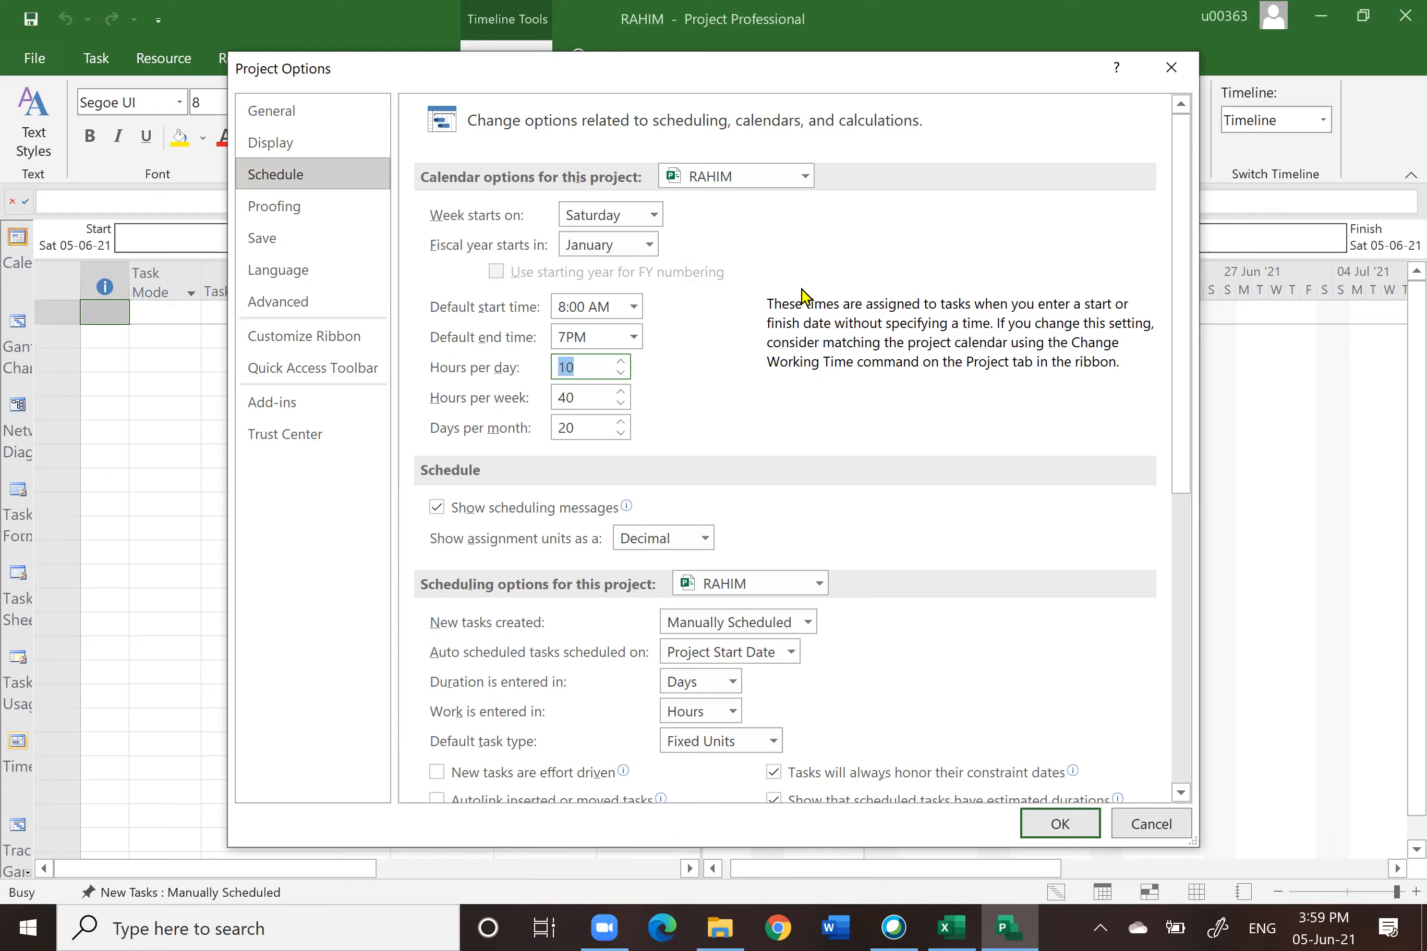
Step: Set the hours per week to 70 and the days per month to 30
left_click(621, 393)
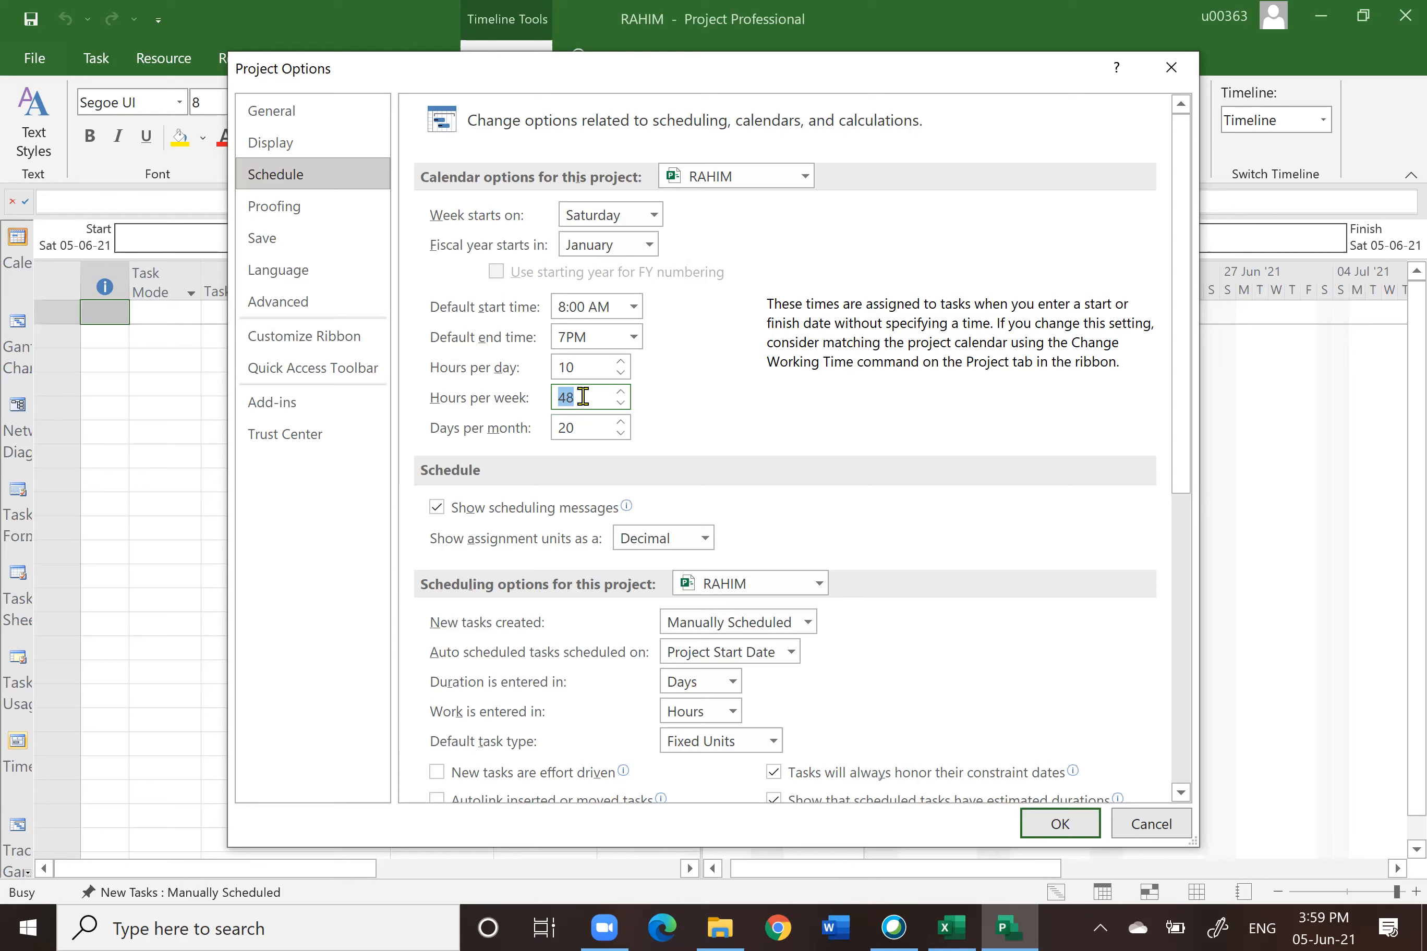
type("70")
left_click(621, 423)
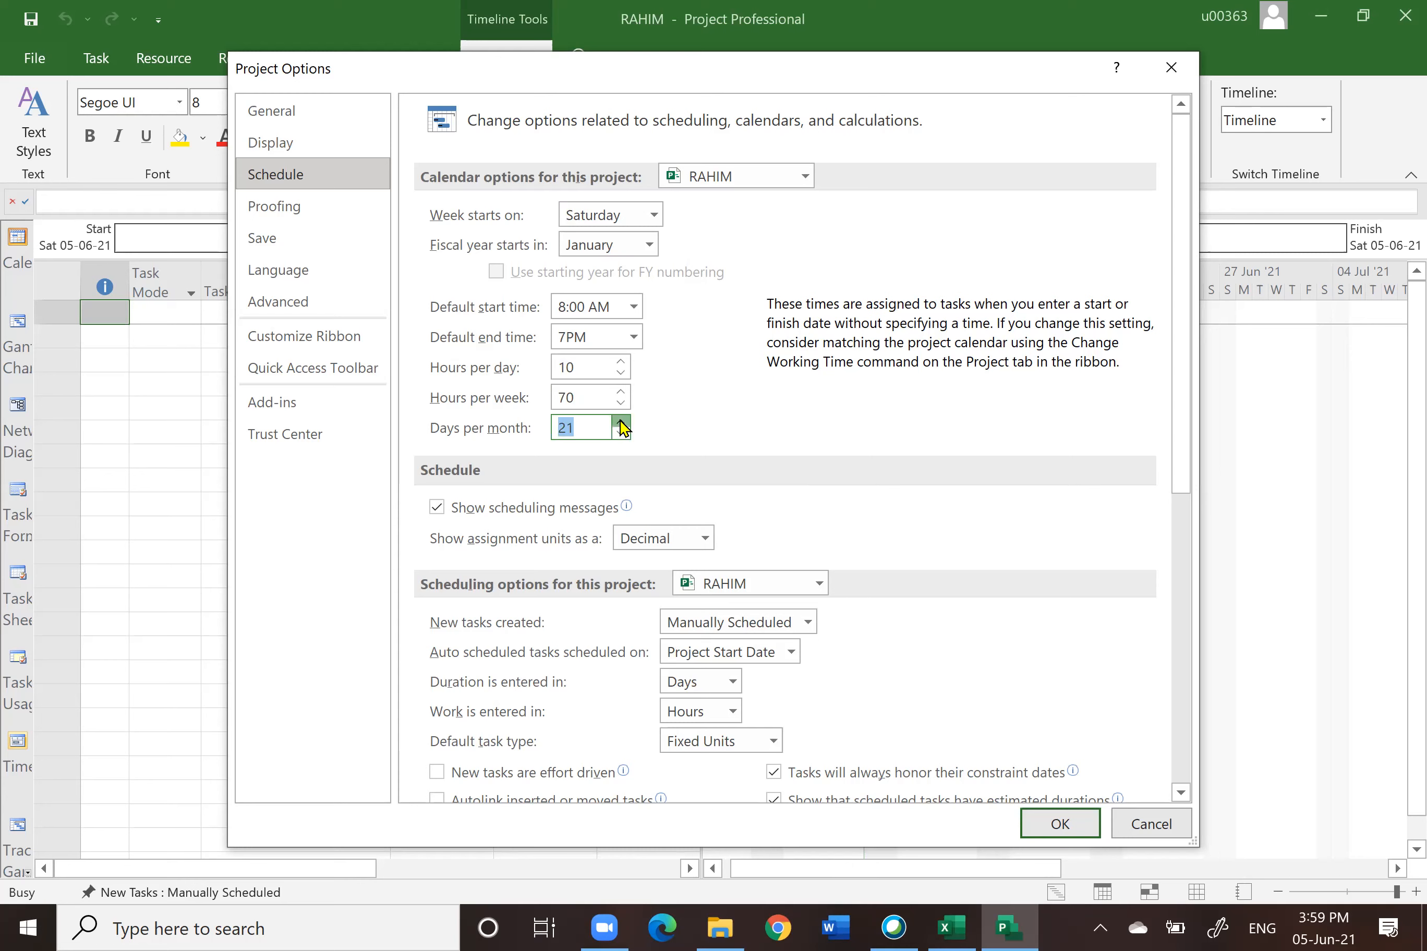
type("30")
Step: Switch the assignment units display to Percentage and back to Decimal
scroll(884, 458, "down", 3)
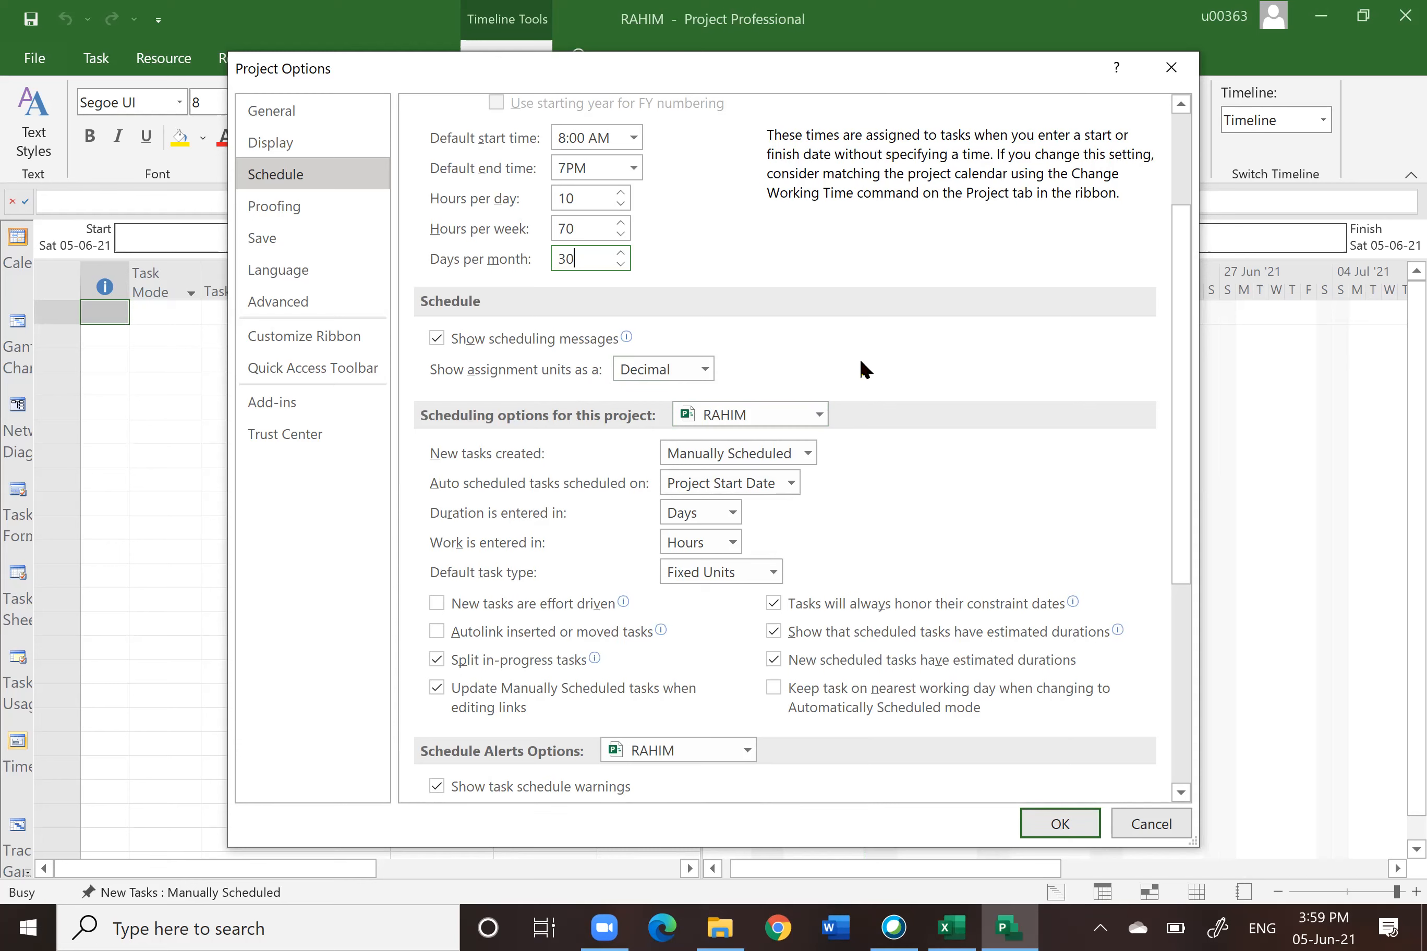
left_click(705, 368)
left_click(655, 402)
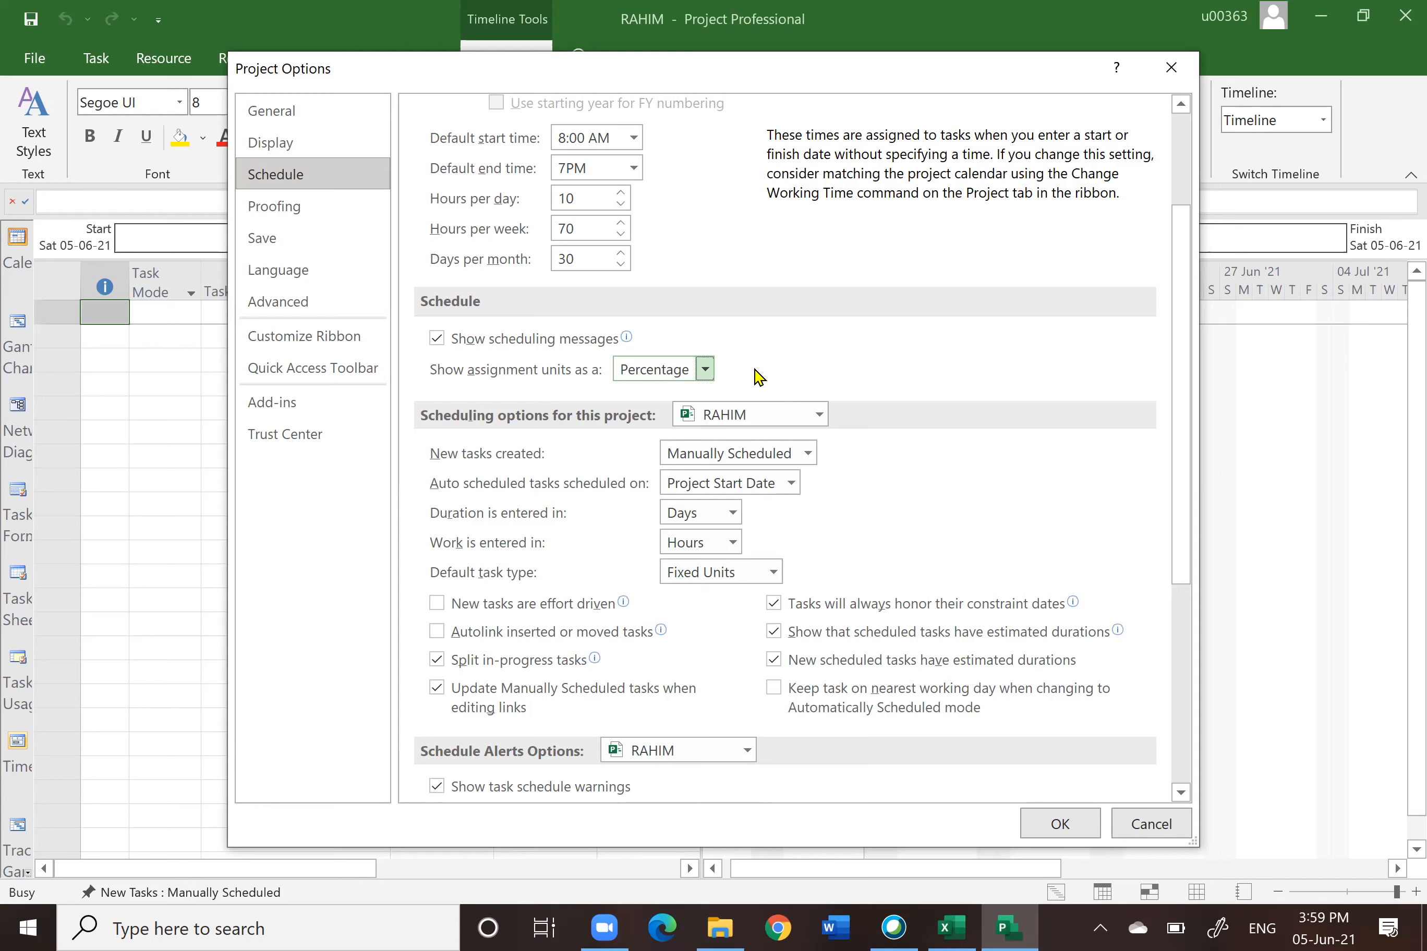
left_click(705, 370)
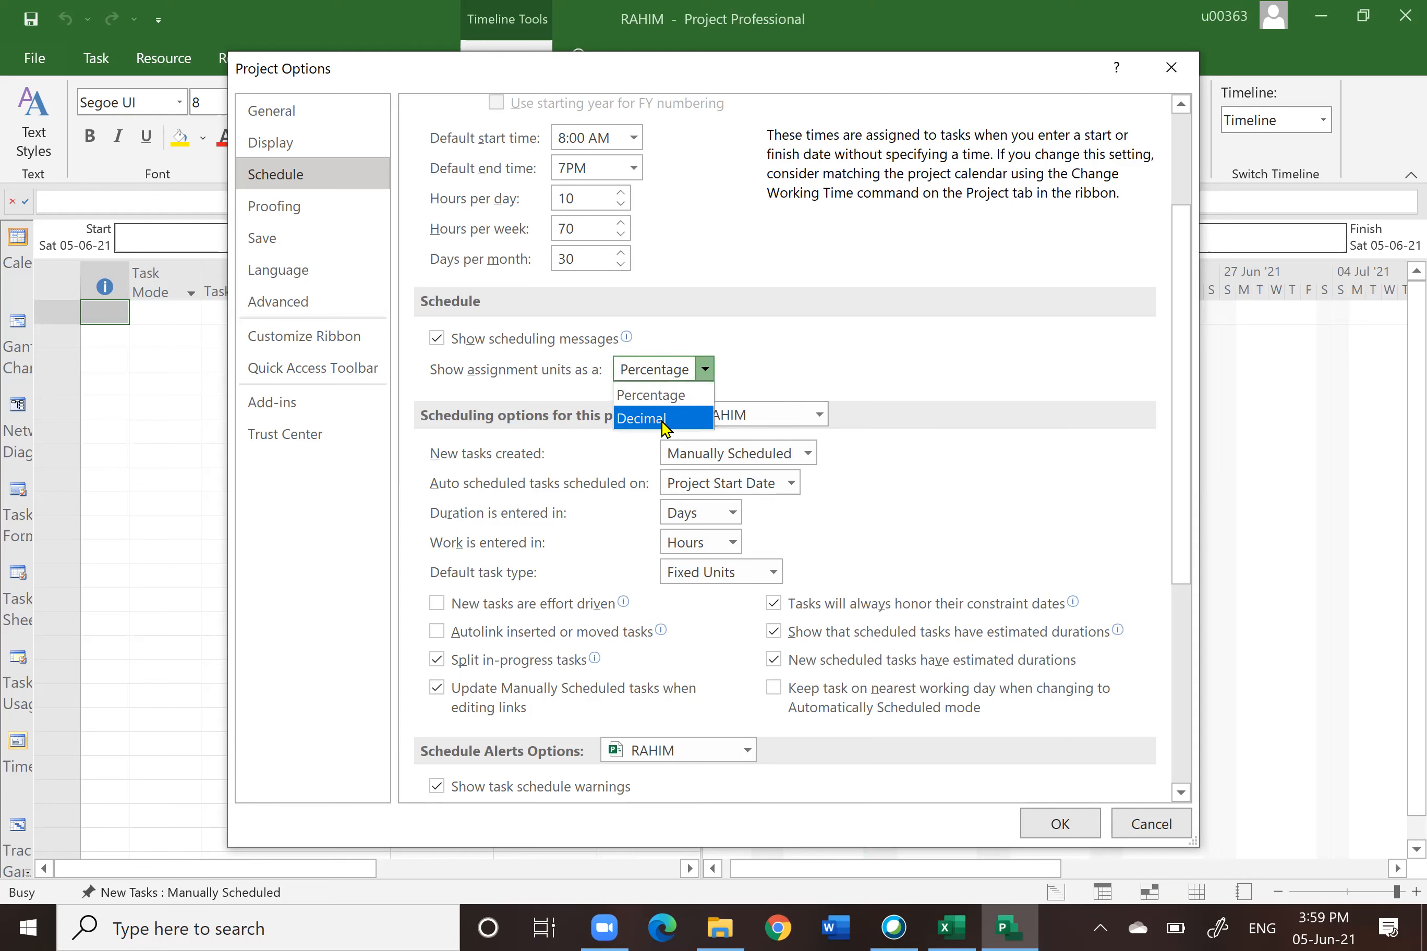
left_click(666, 428)
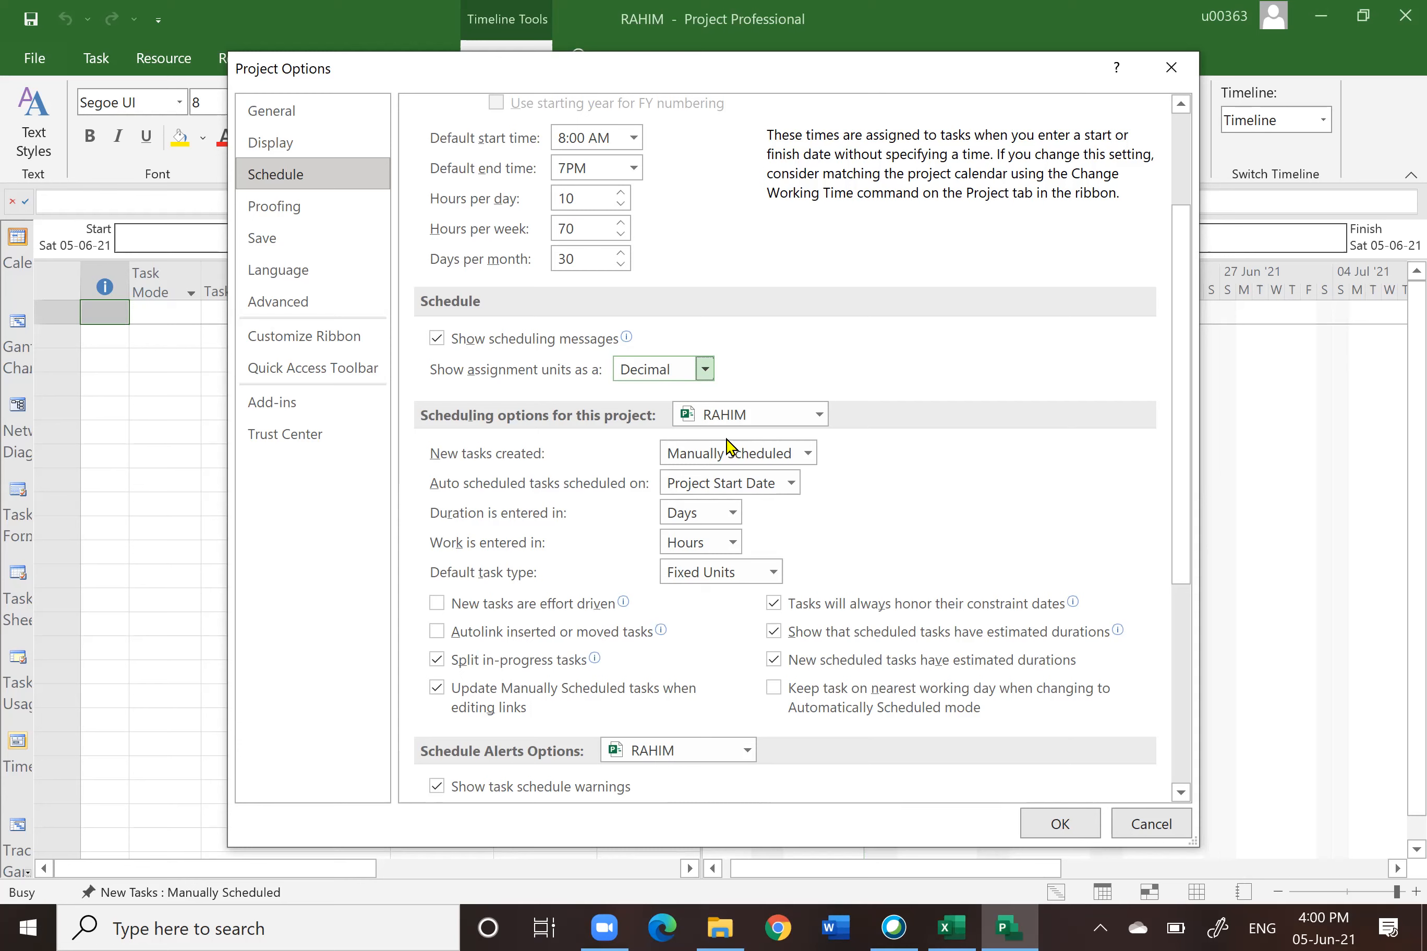
Step: Set new tasks to be created Auto Scheduled, with durations entered in Days
left_click(808, 454)
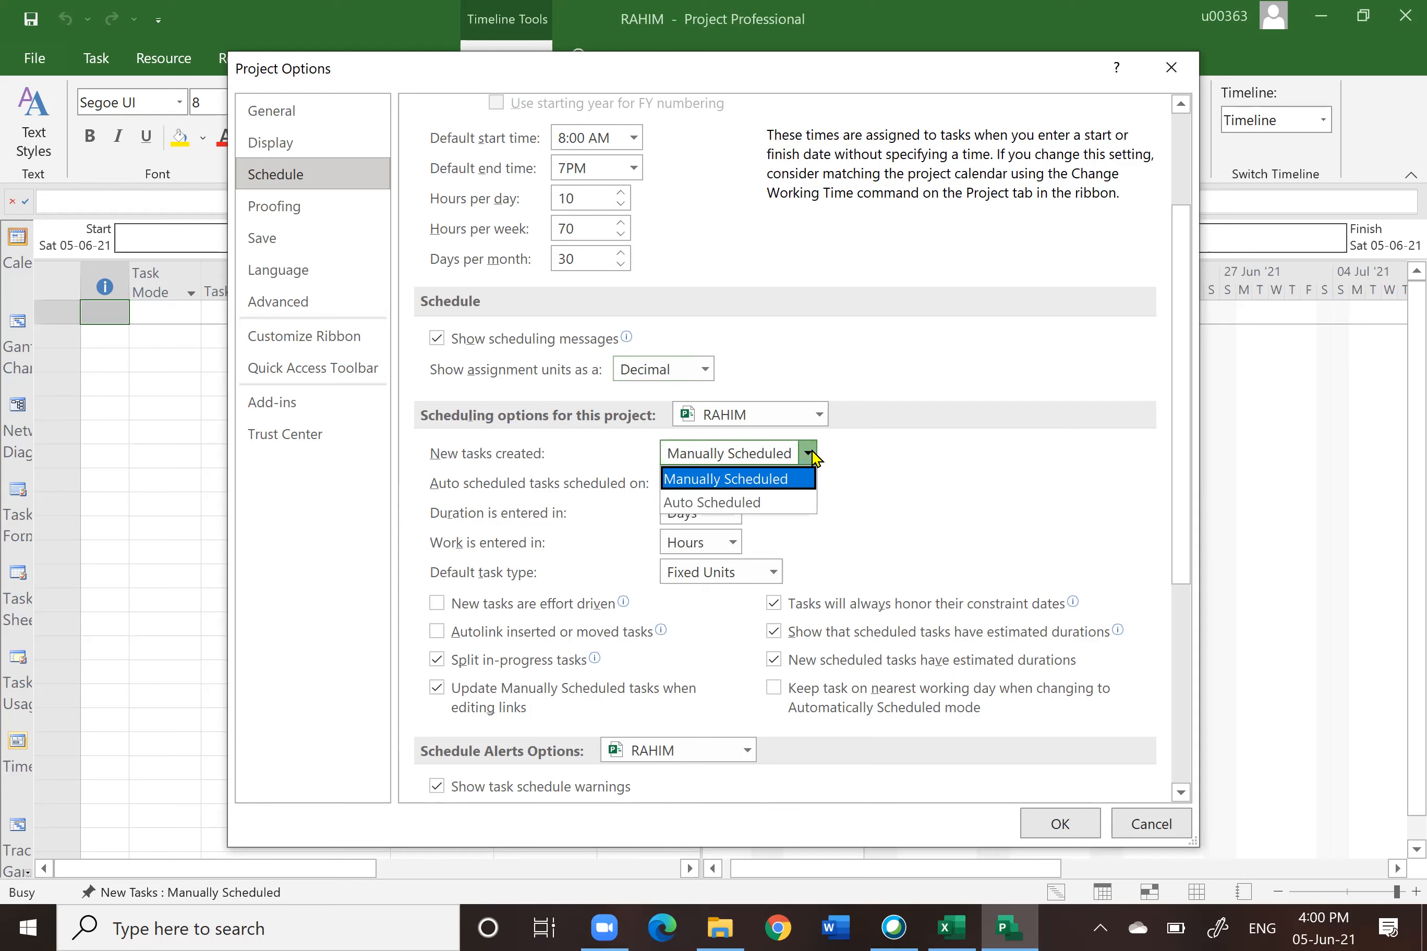
left_click(764, 503)
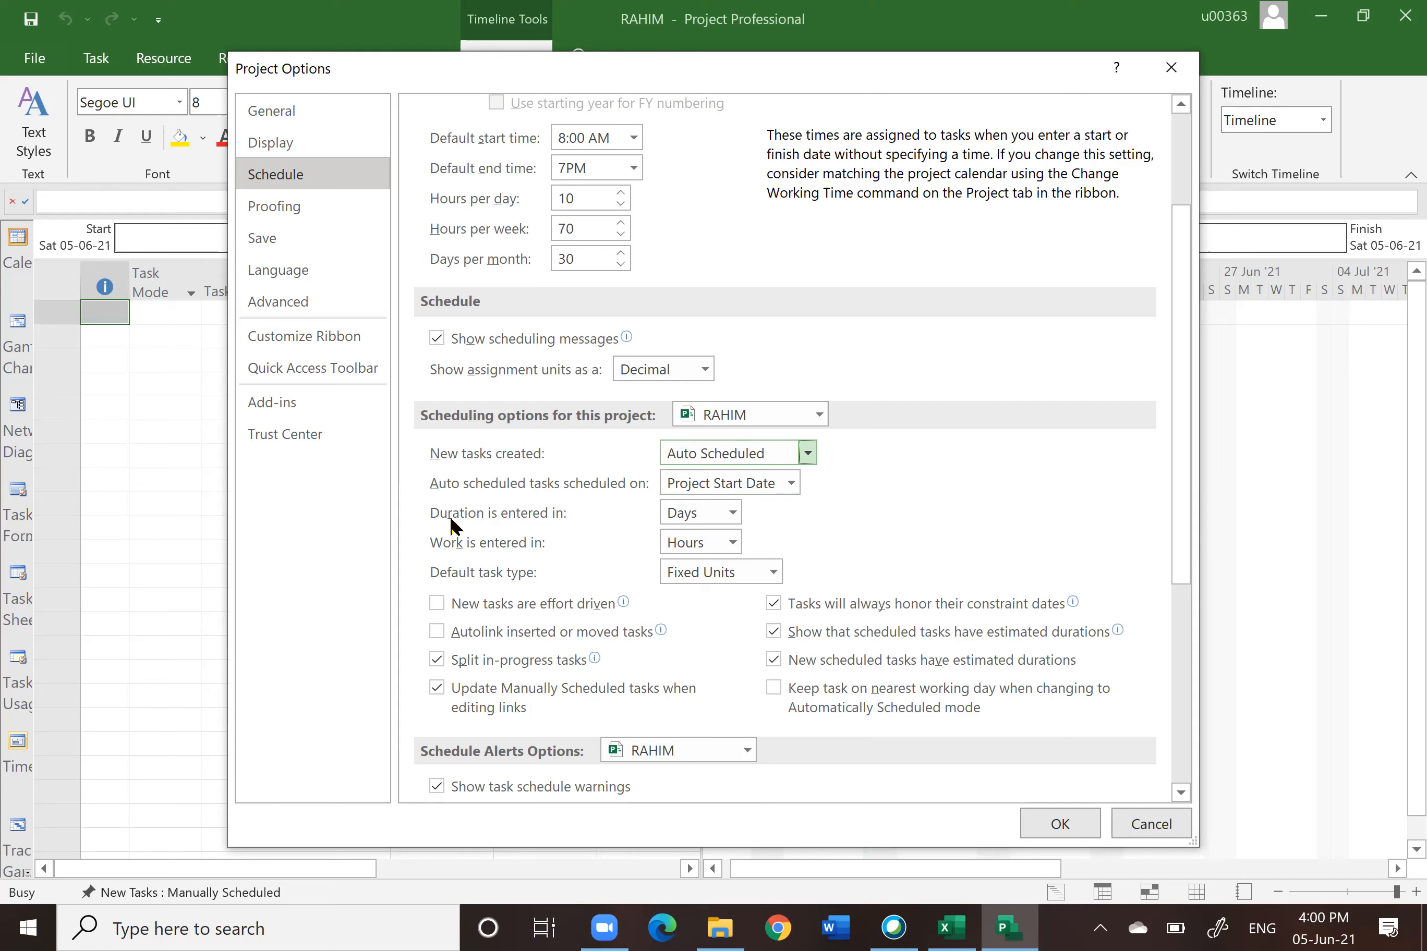
left_click(732, 514)
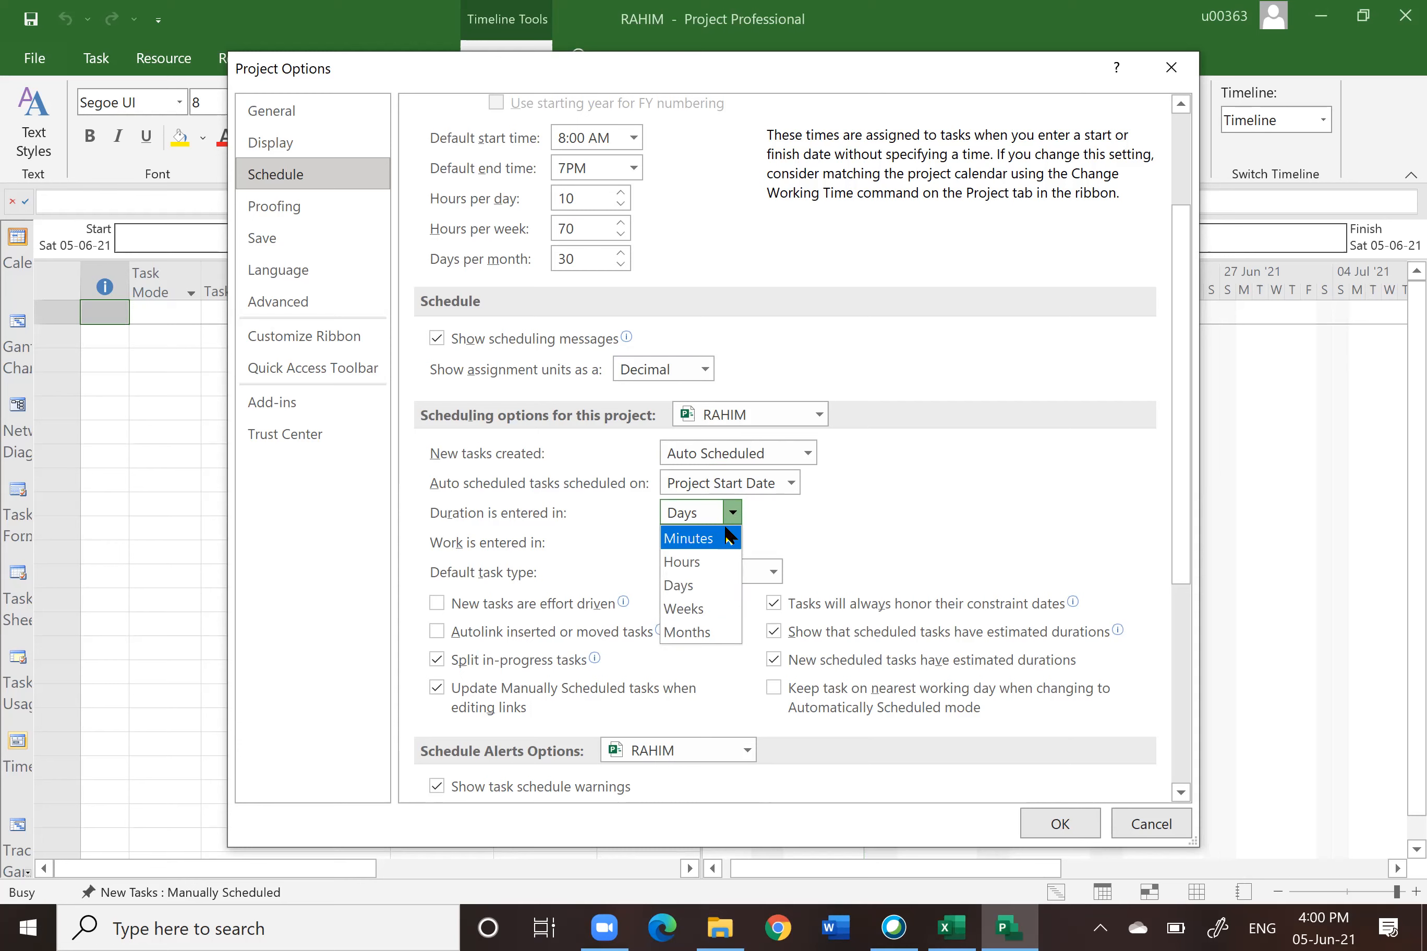
left_click(701, 587)
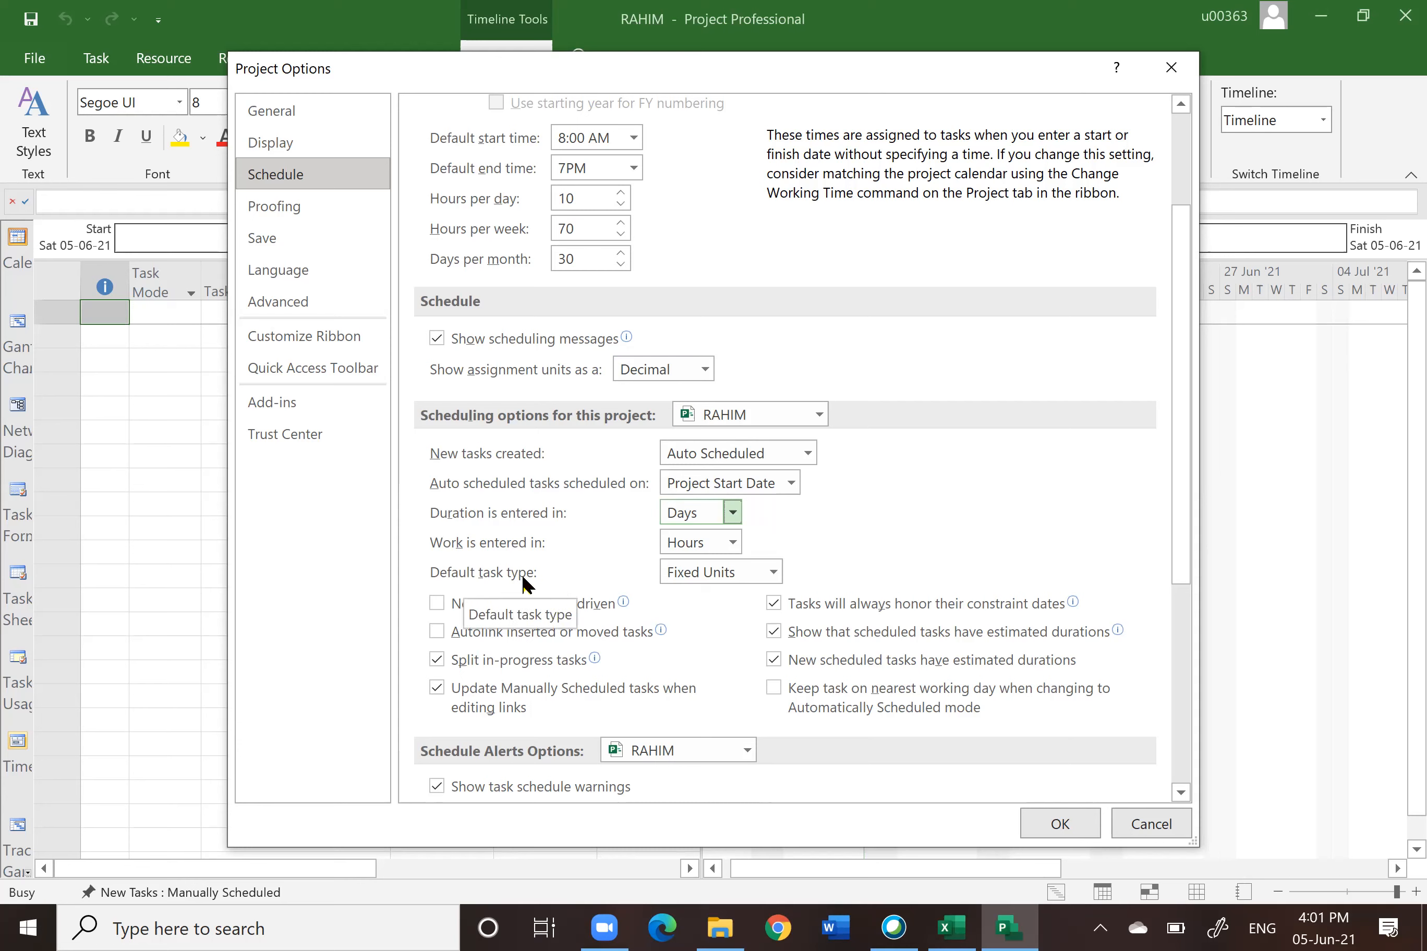
Step: Set the default task type to Fixed Duration
left_click(775, 572)
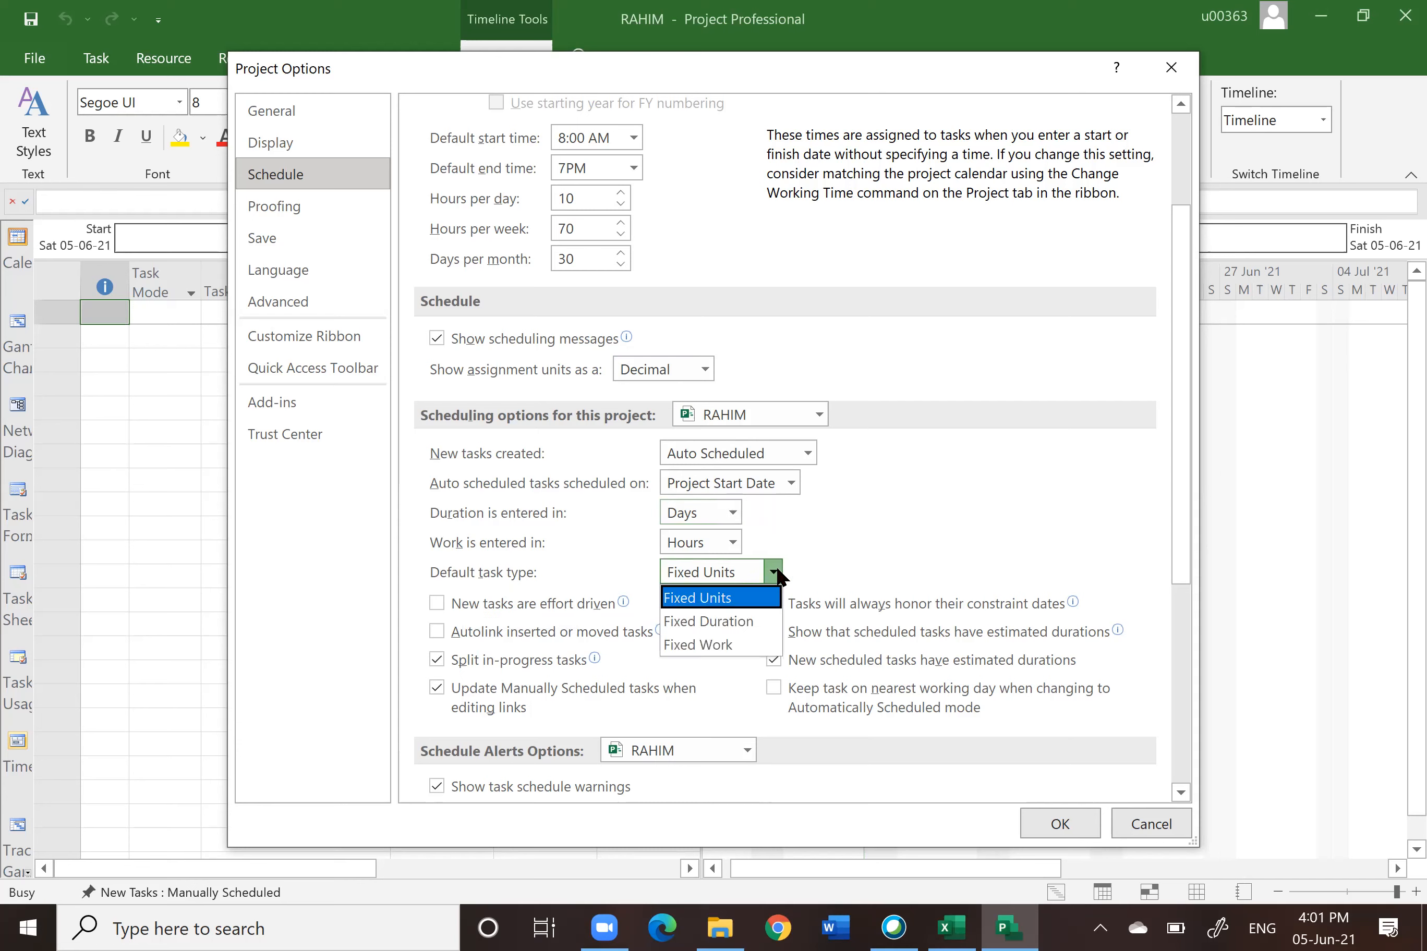
left_click(709, 624)
left_click(710, 622)
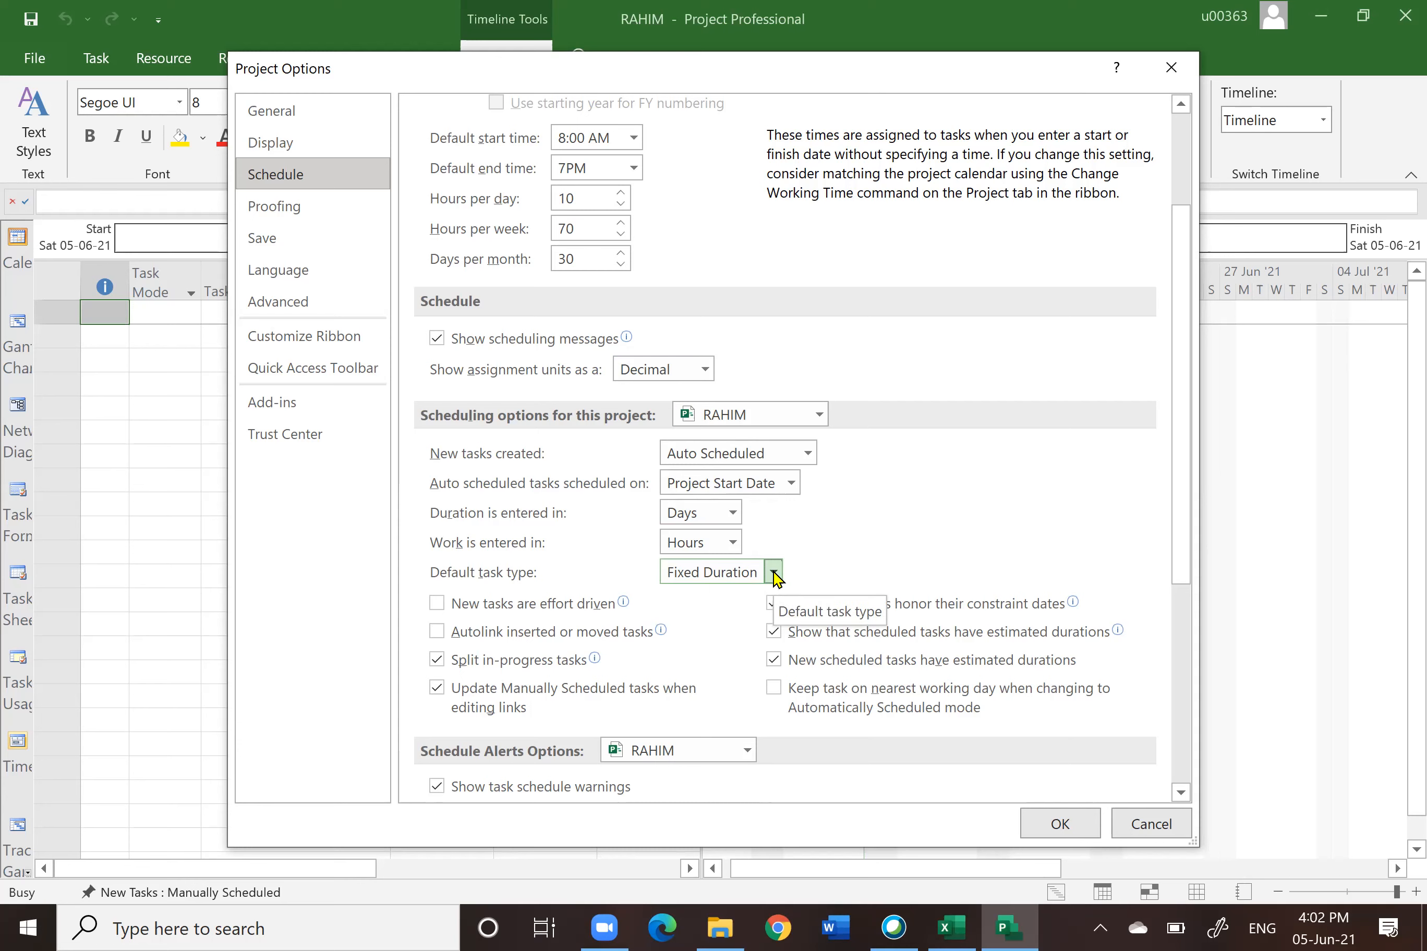
Step: Toggle the default task type between Fixed Units with effort-driven tasks and Fixed Duration without effort driving, ending on Fixed Duration
left_click(436, 603)
left_click(437, 603)
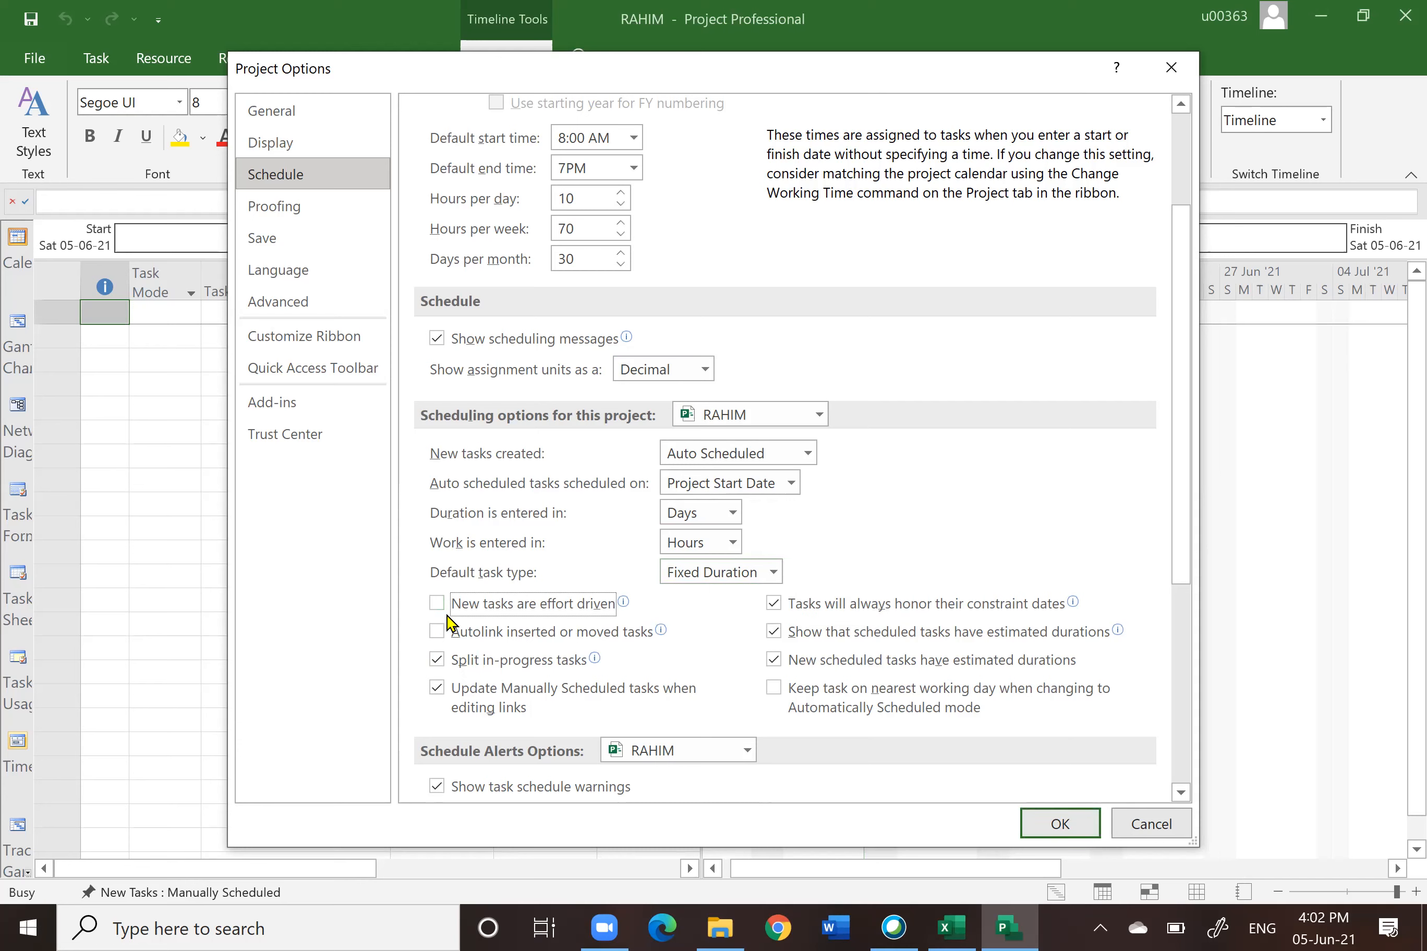
left_click(437, 604)
left_click(774, 573)
left_click(739, 598)
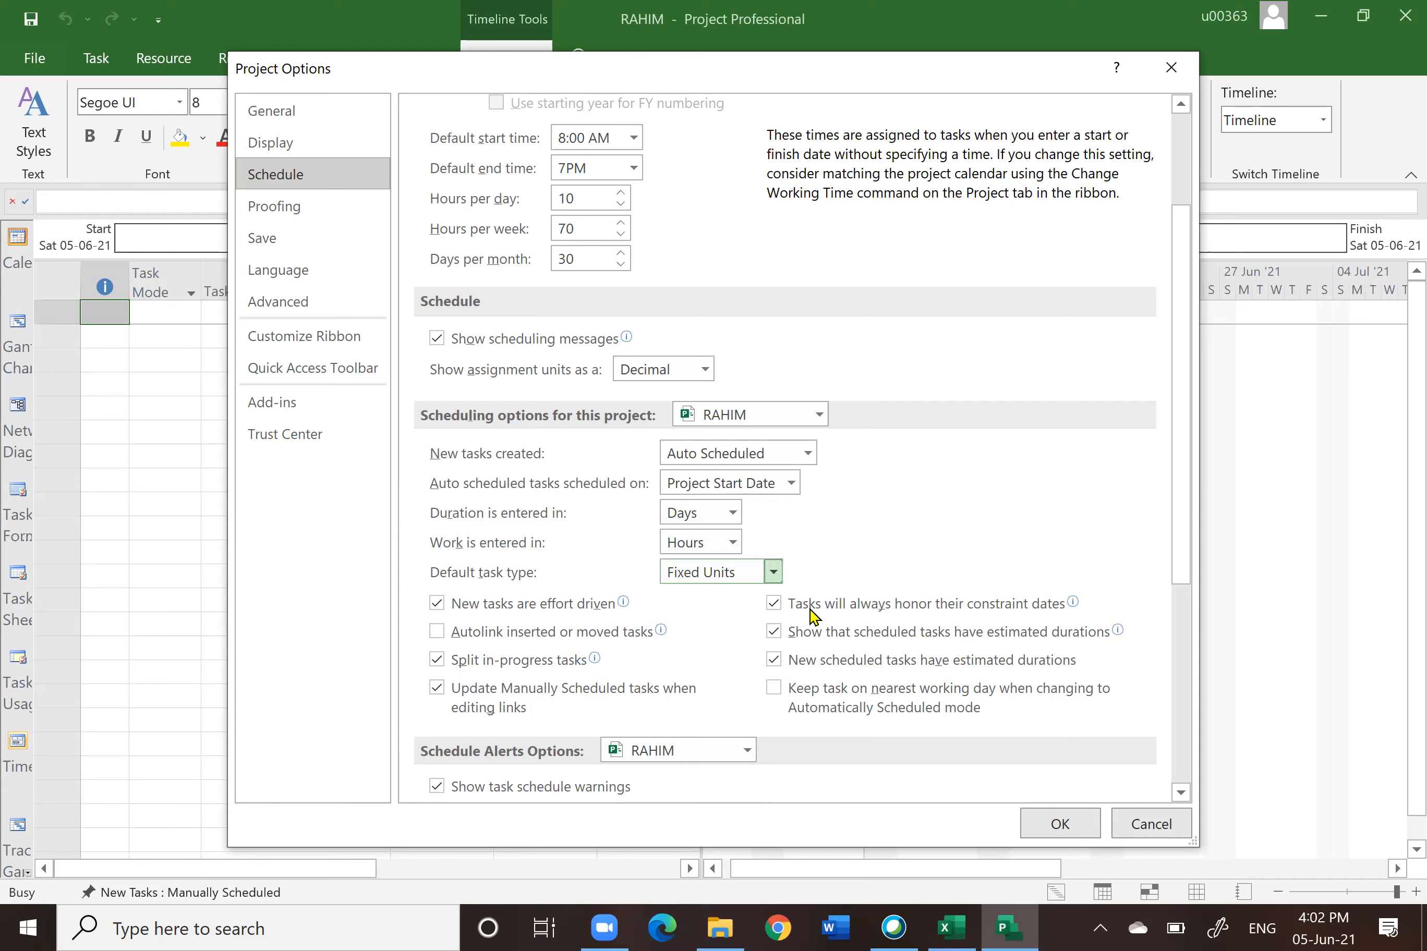
left_click(775, 573)
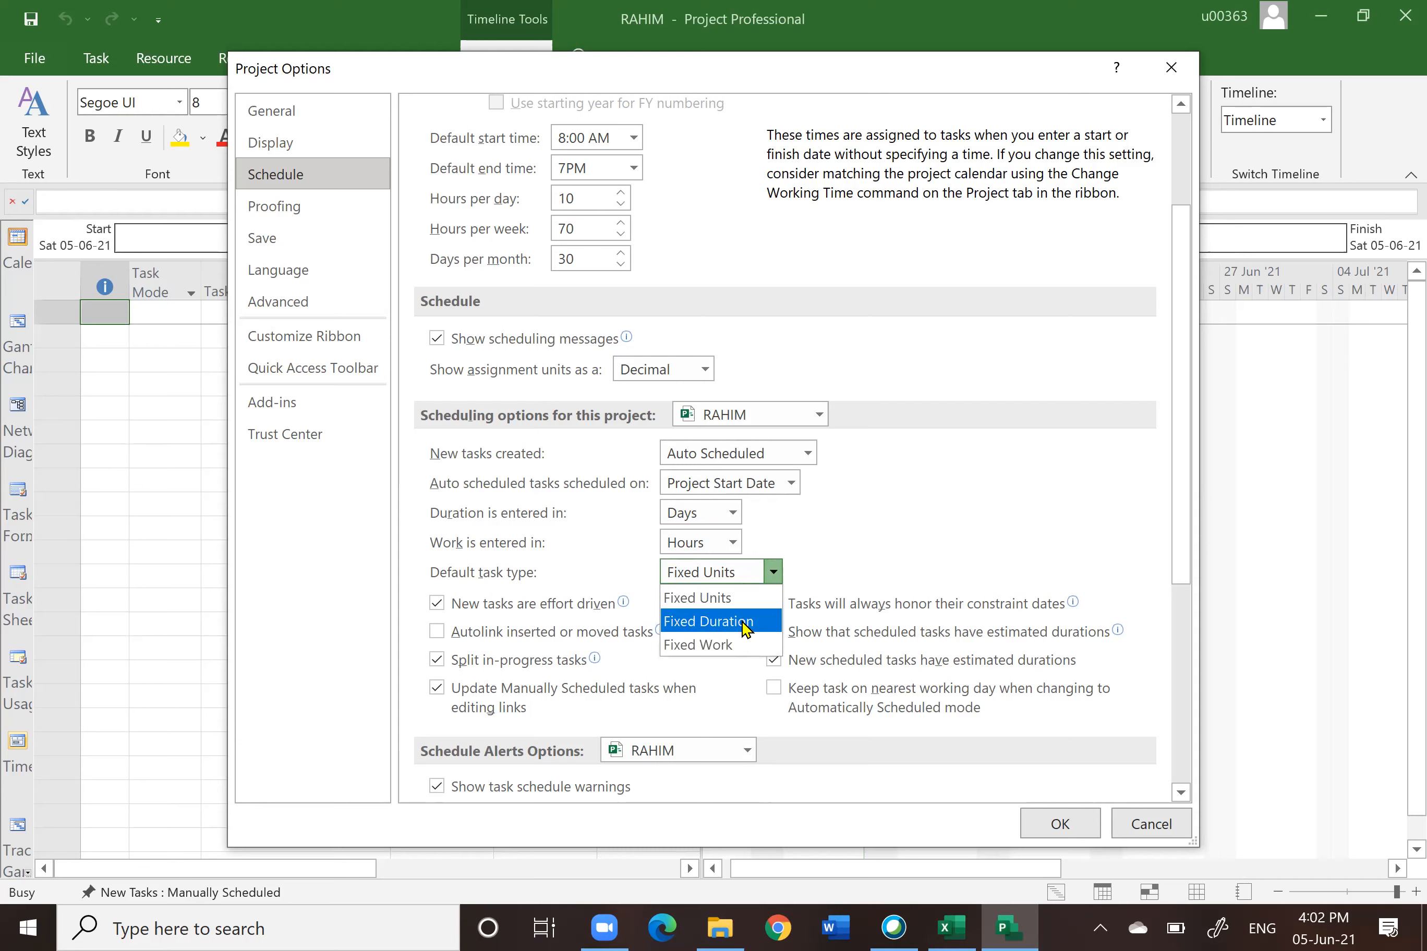
left_click(742, 622)
left_click(436, 604)
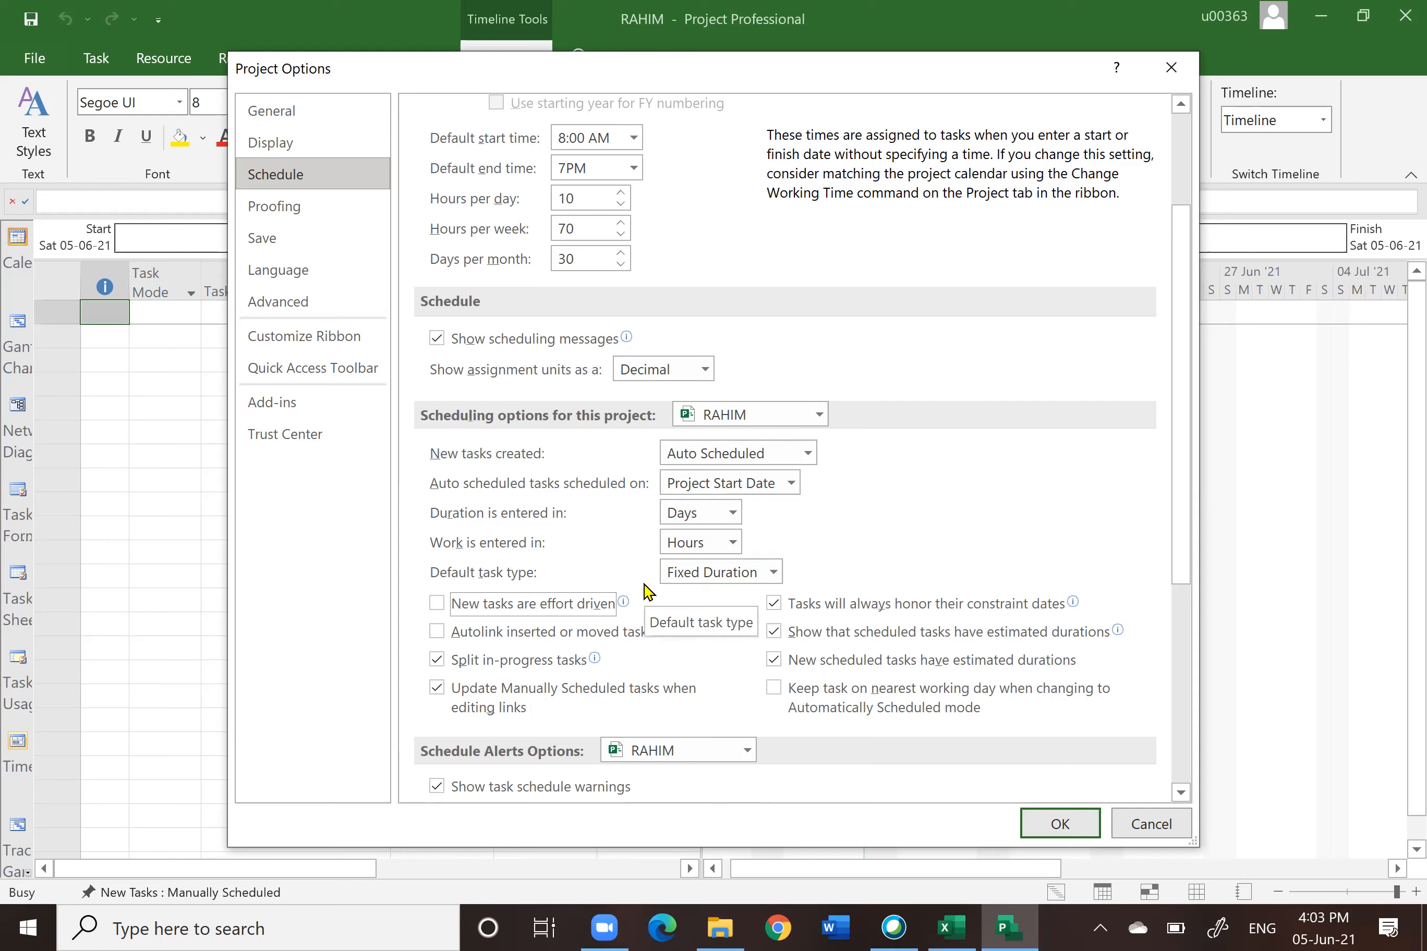
left_click(775, 571)
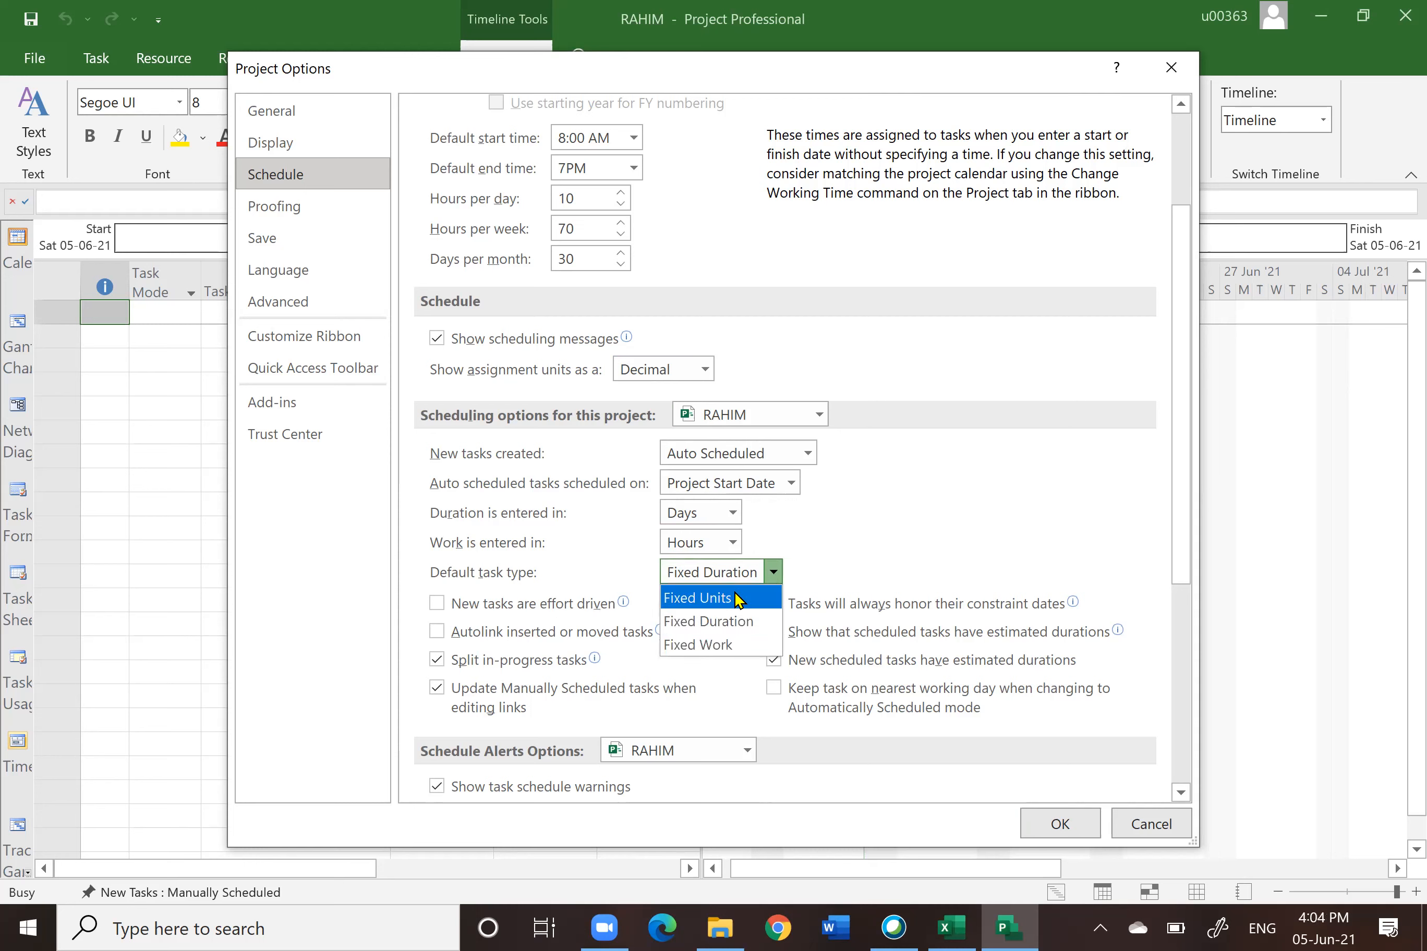
left_click(731, 594)
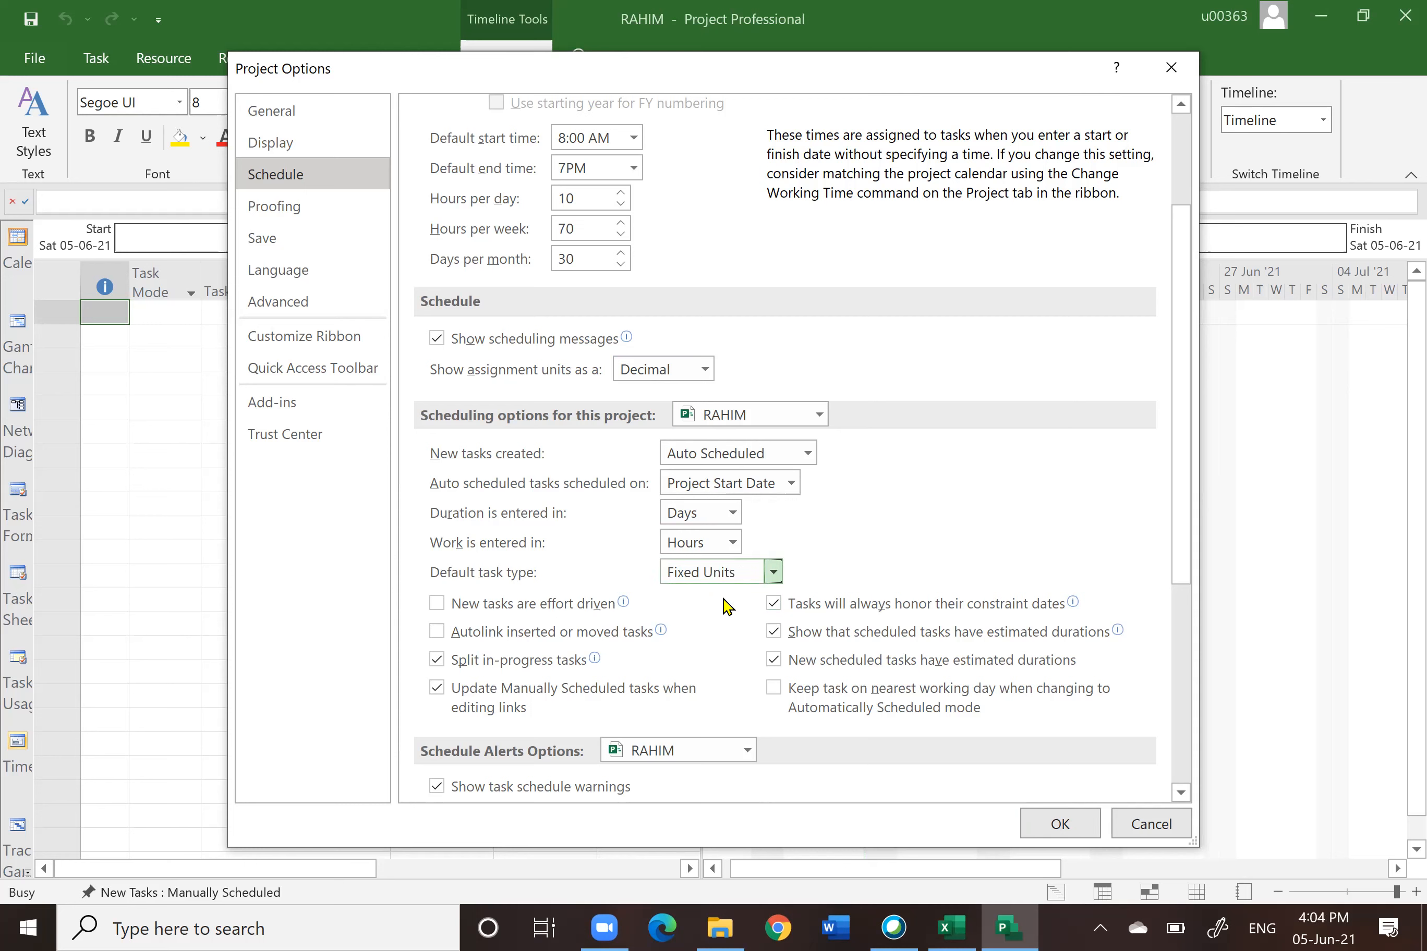
left_click(437, 604)
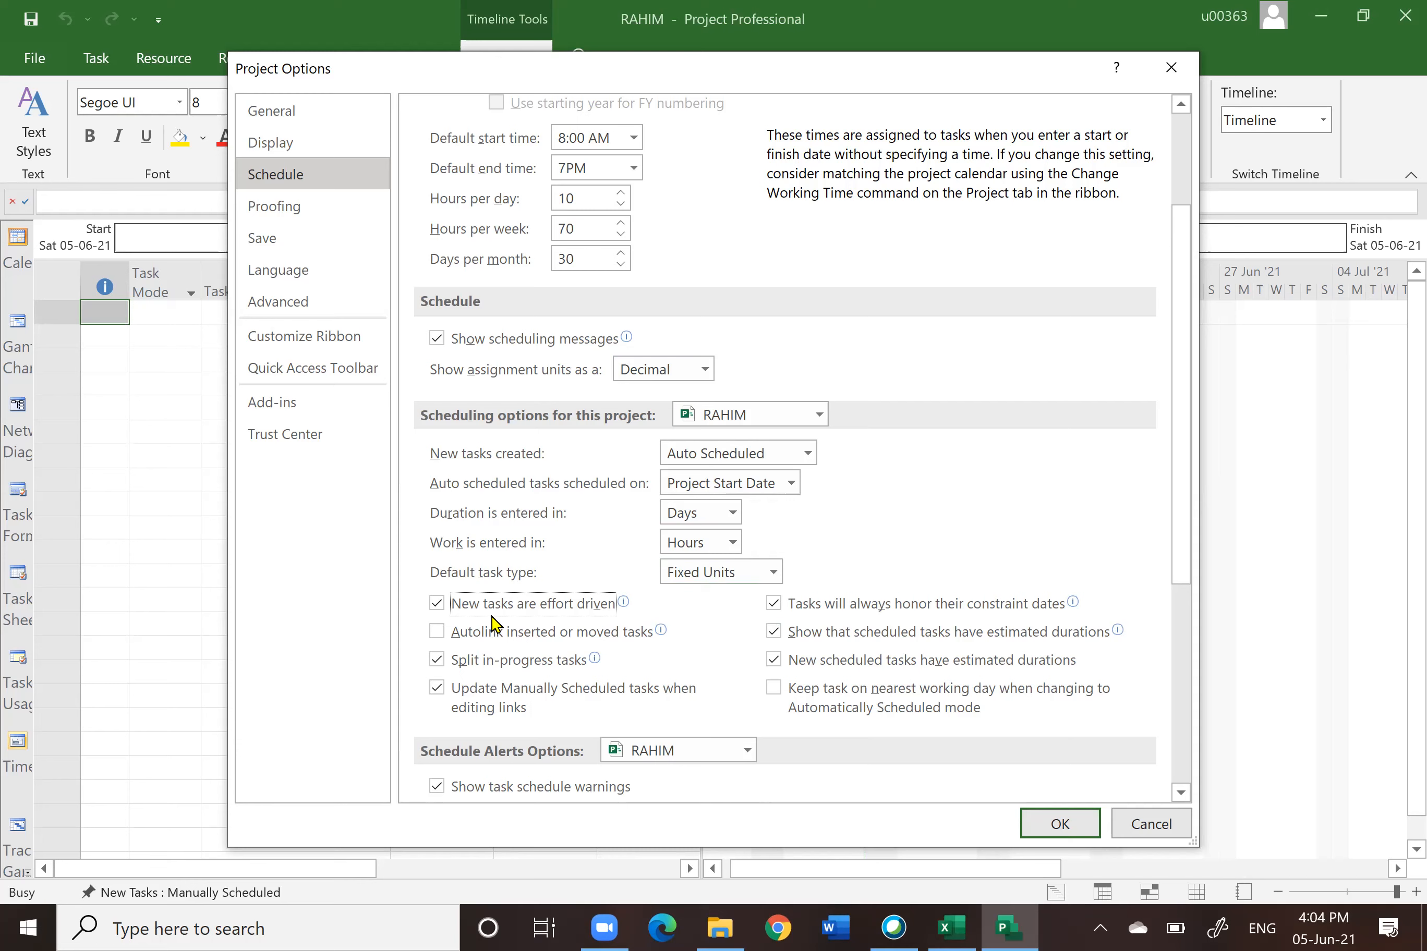
left_click(773, 573)
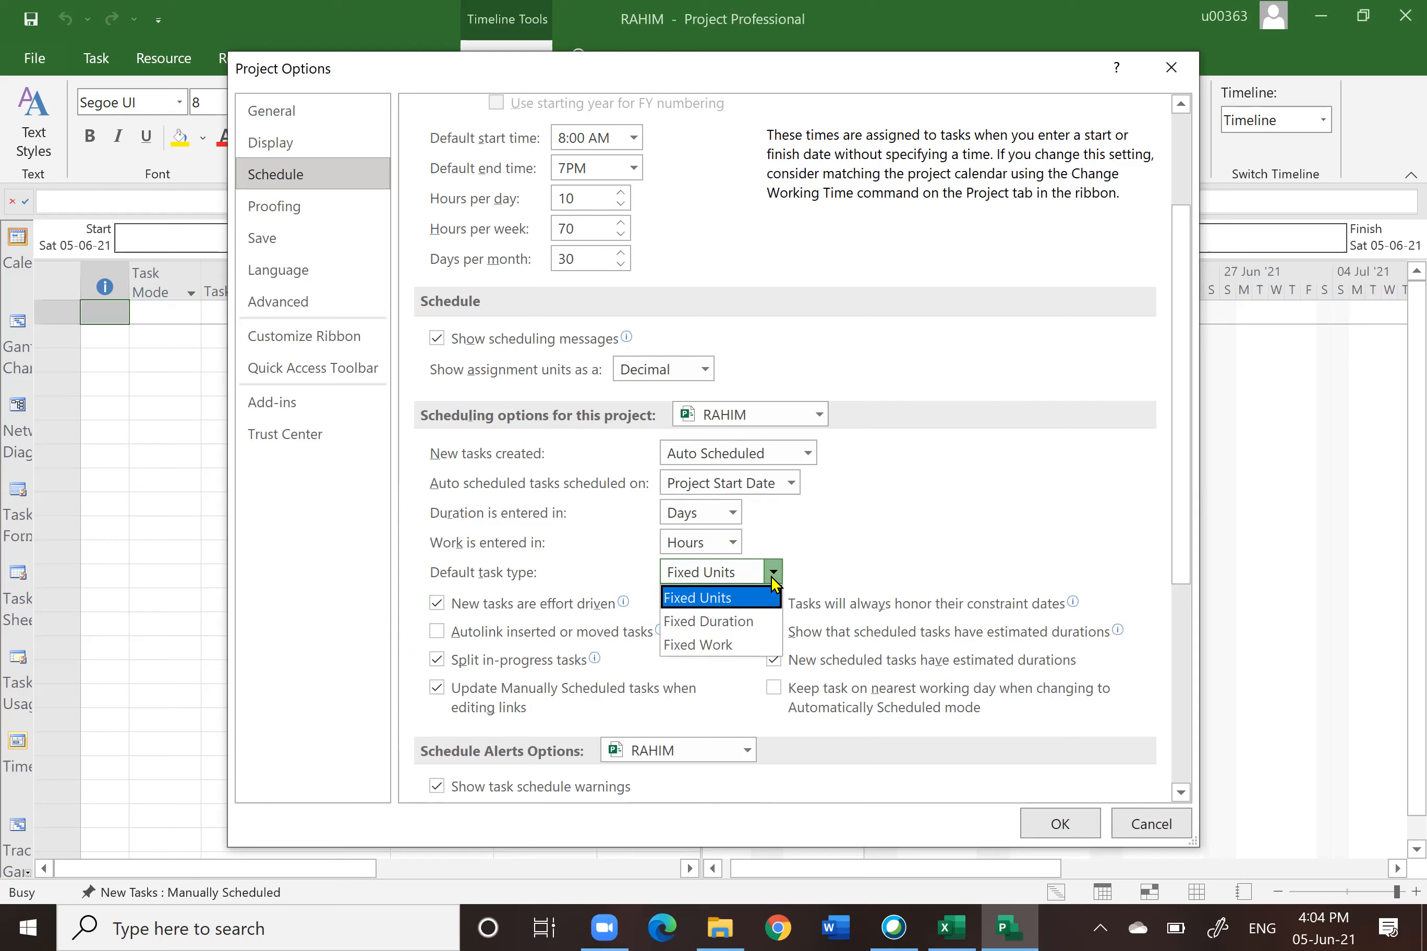
left_click(717, 622)
left_click(437, 605)
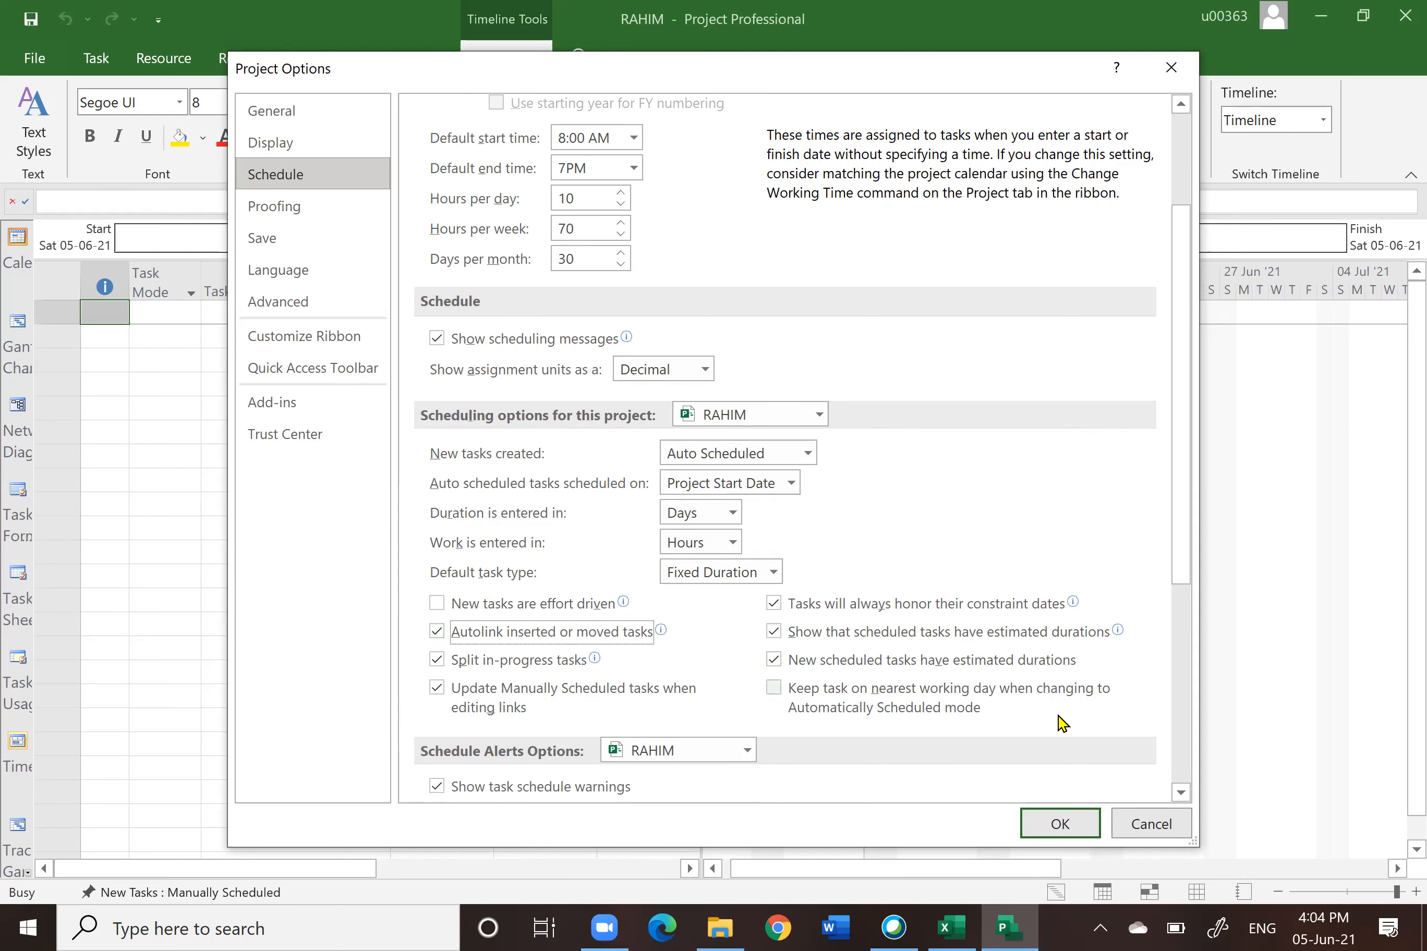
Step: Enable keeping tasks on the nearest working day when changing to Automatically Scheduled mode
left_click(774, 690)
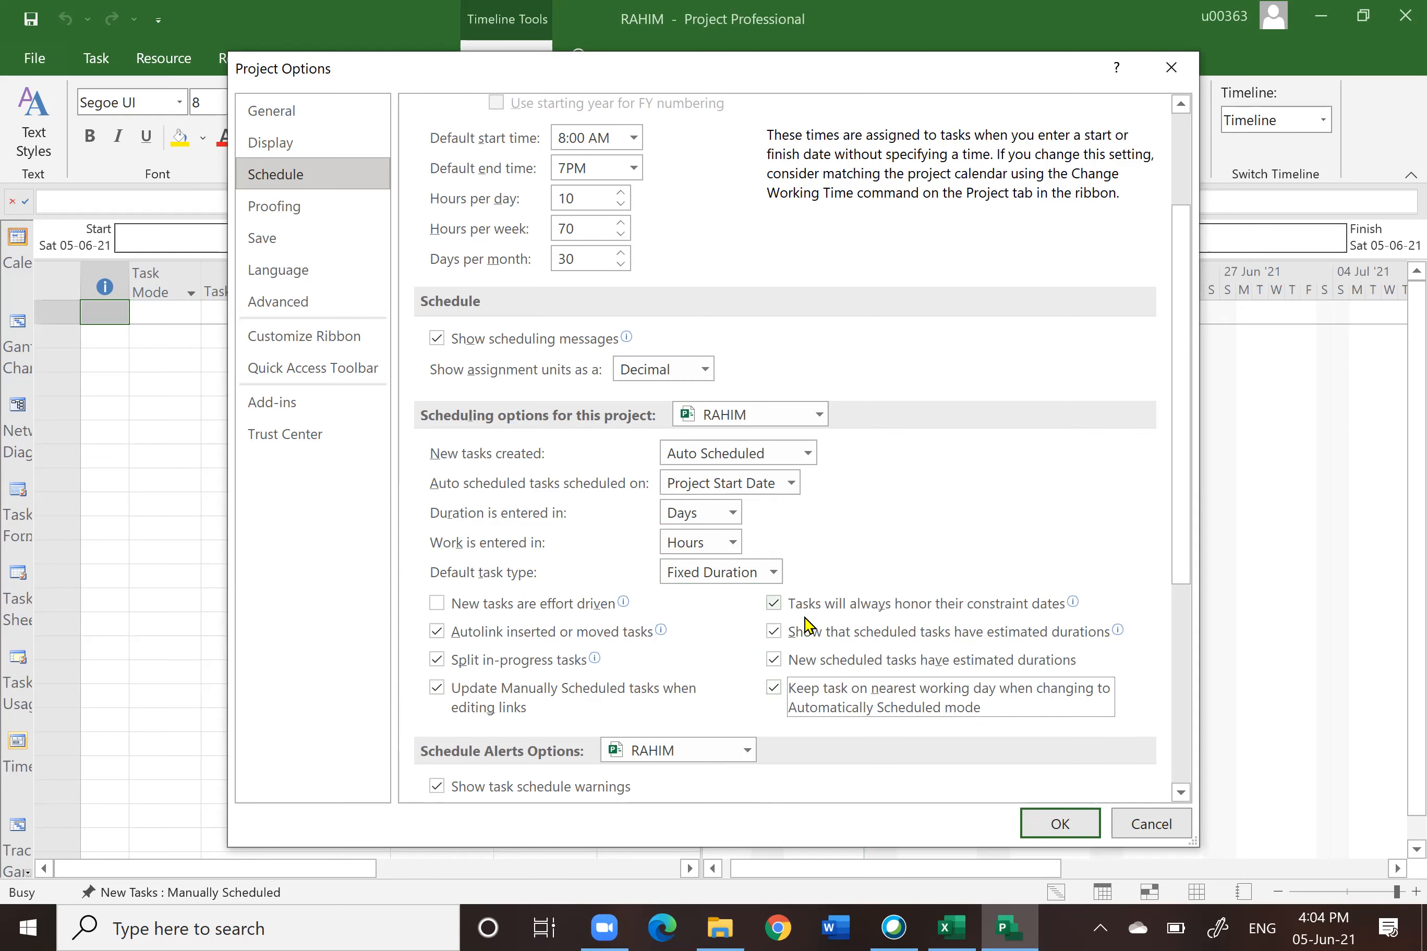
scroll(816, 645, "down", 5)
scroll(817, 642, "up", 7)
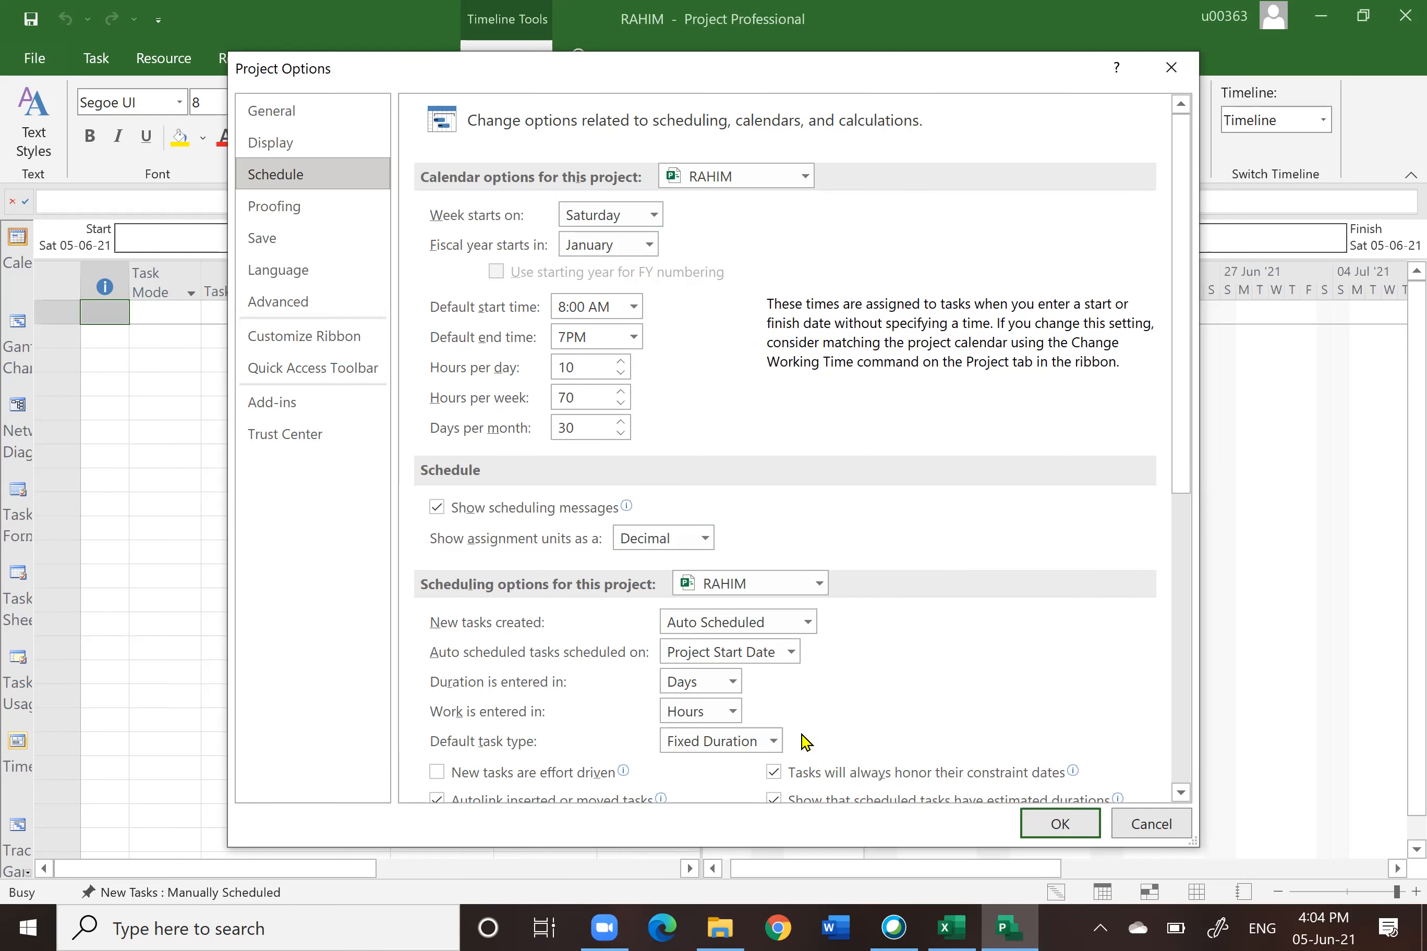
scroll(957, 658, "down", 5)
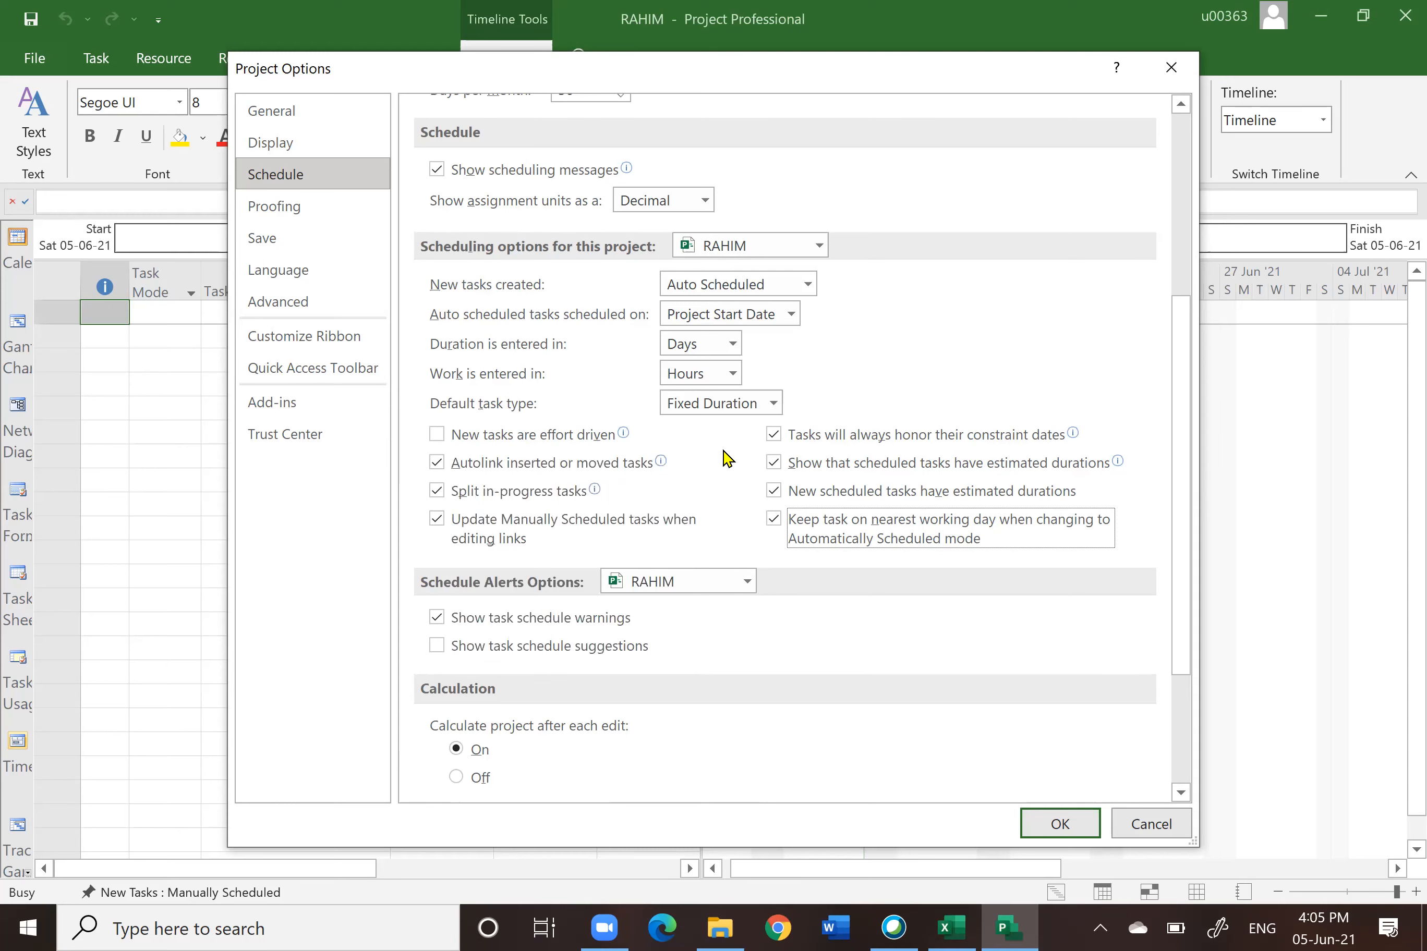
scroll(846, 623, "down", 3)
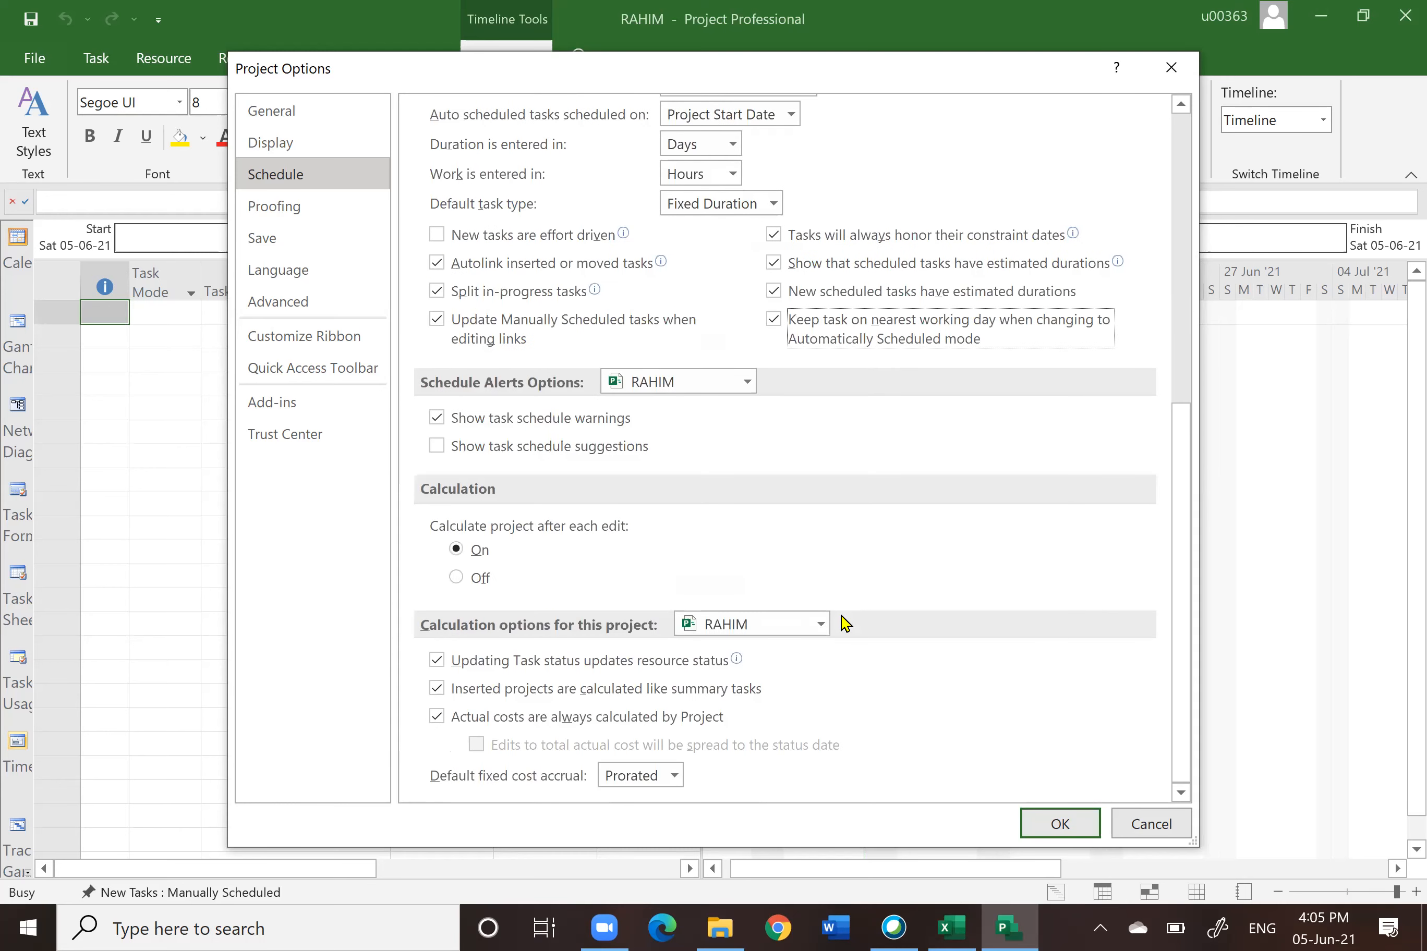
scroll(846, 623, "up", 8)
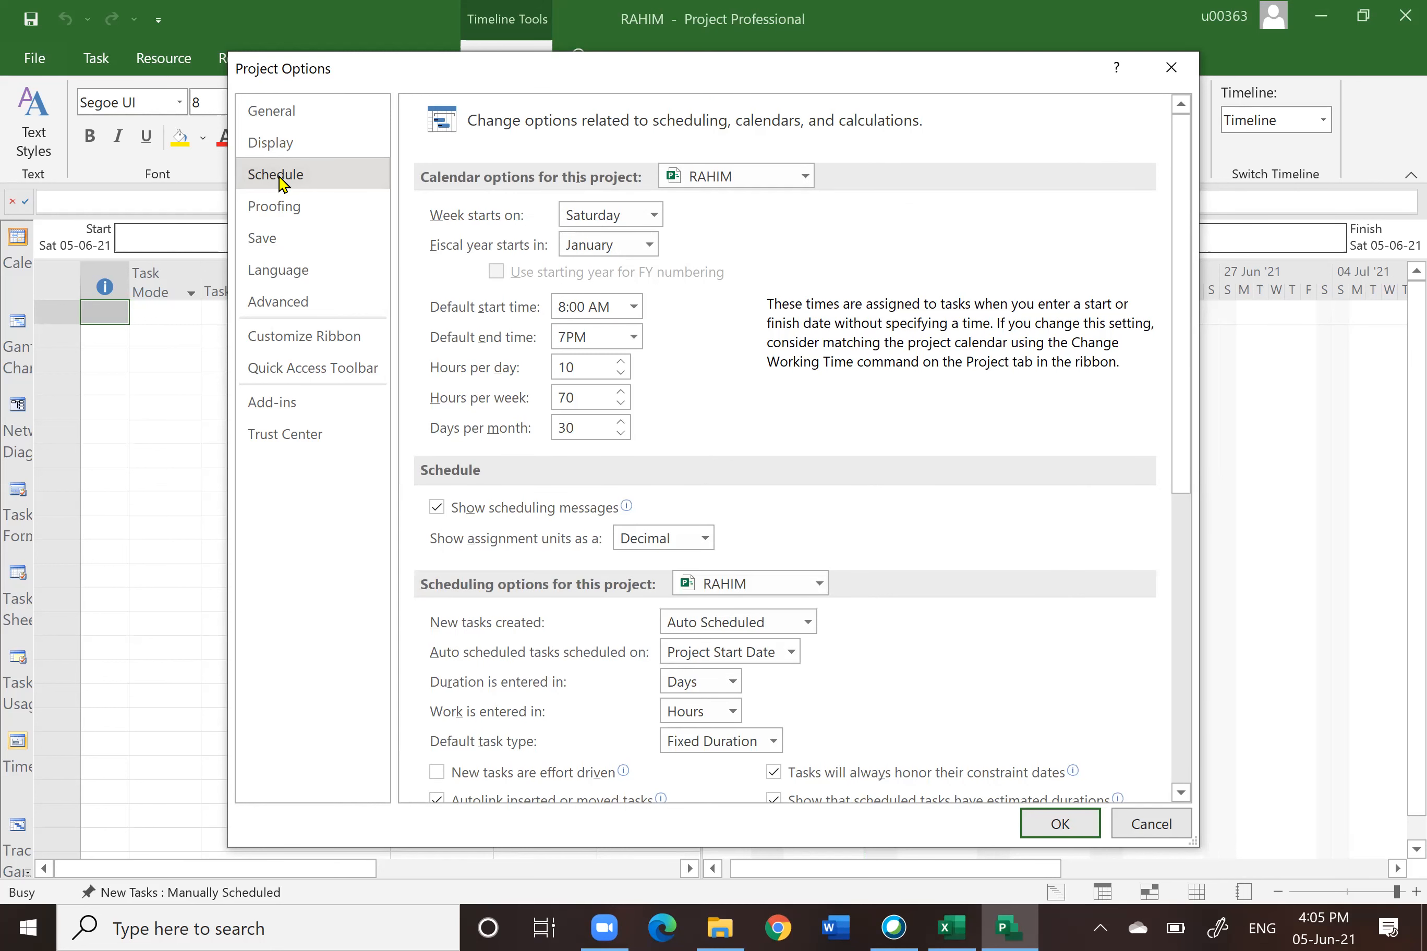
Step: In the advanced options, enable all status-date calculation options, spreading % complete edits to the status date, and multiple critical paths
left_click(270, 246)
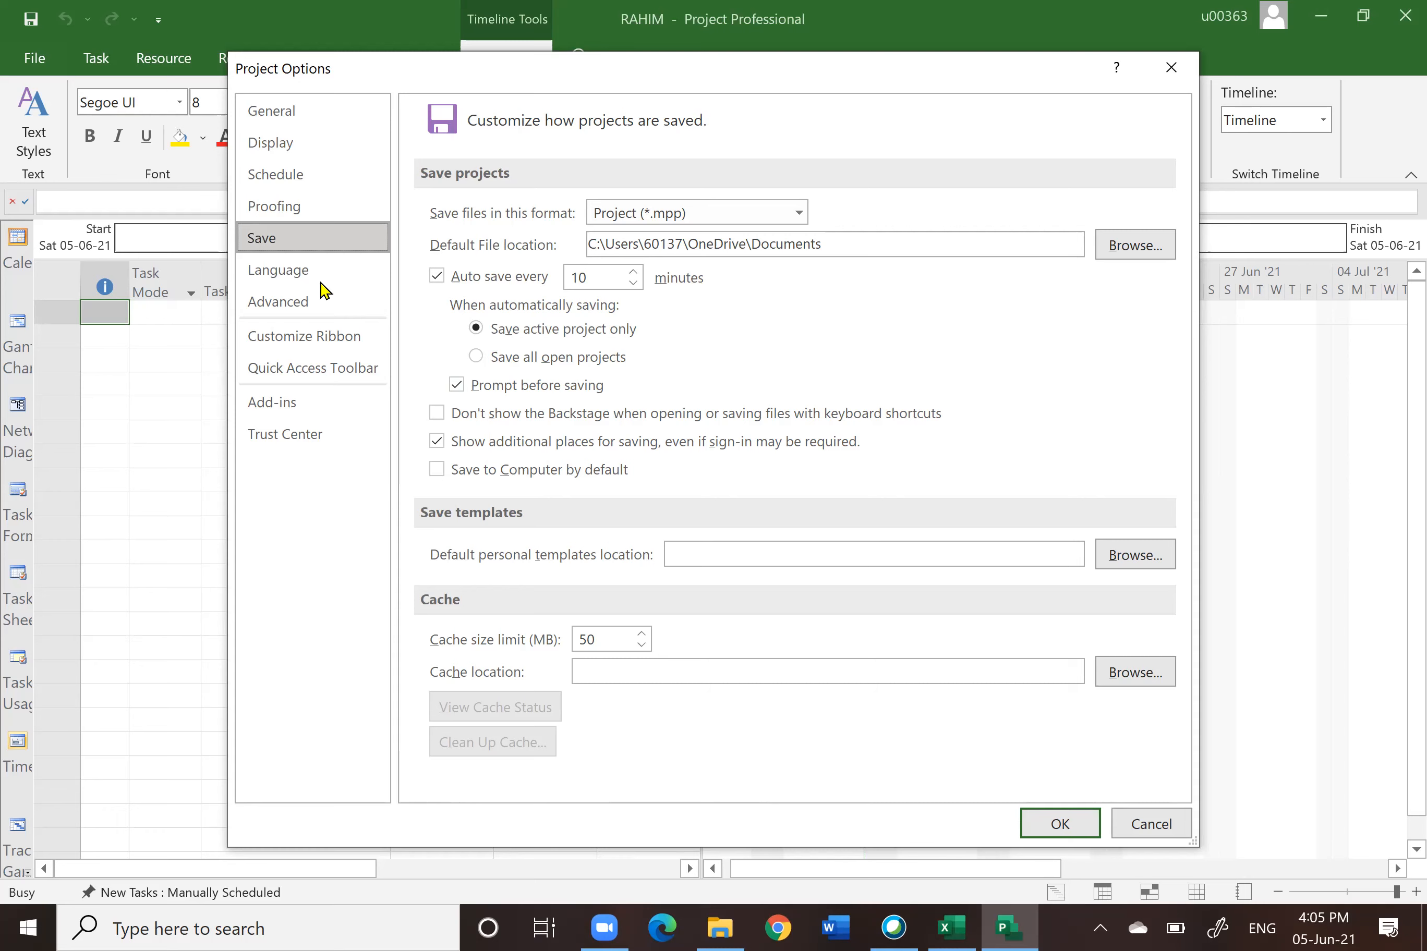
left_click(274, 303)
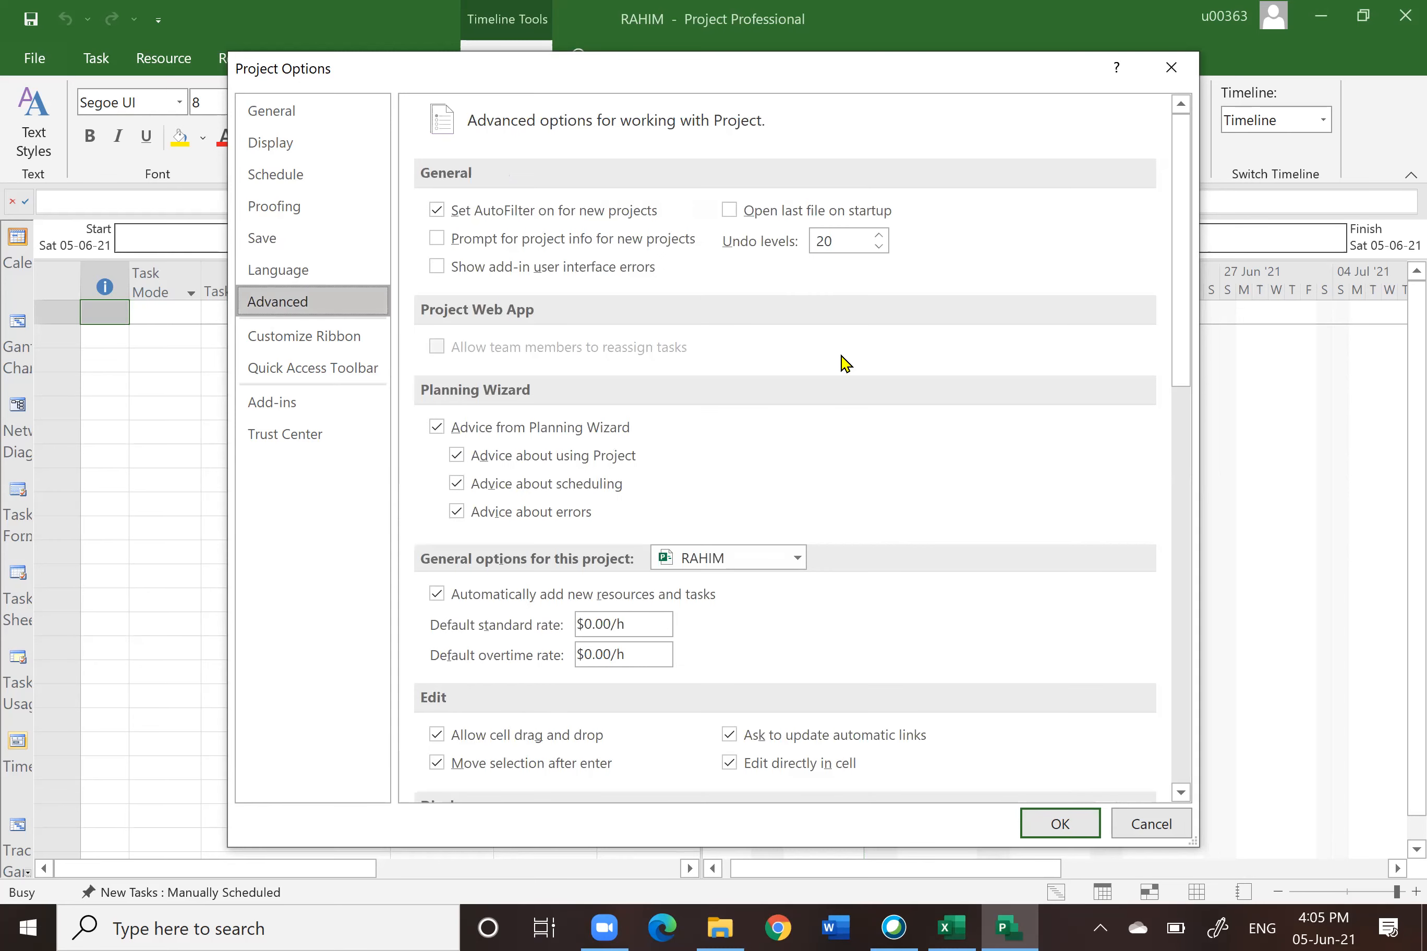
scroll(739, 390, "down", 4)
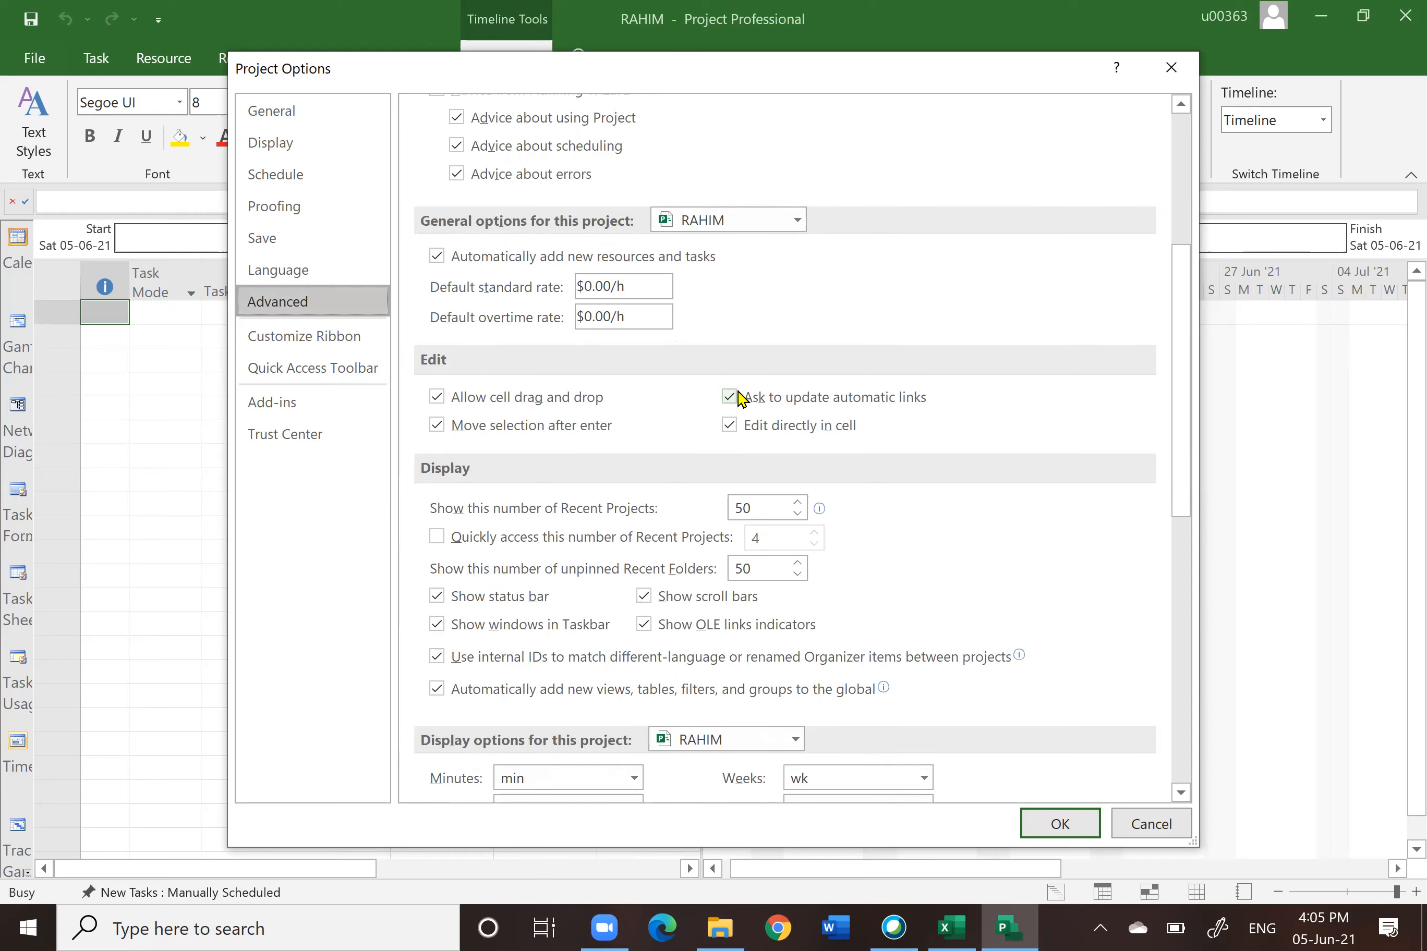
scroll(739, 399, "up", 4)
scroll(900, 323, "down", 15)
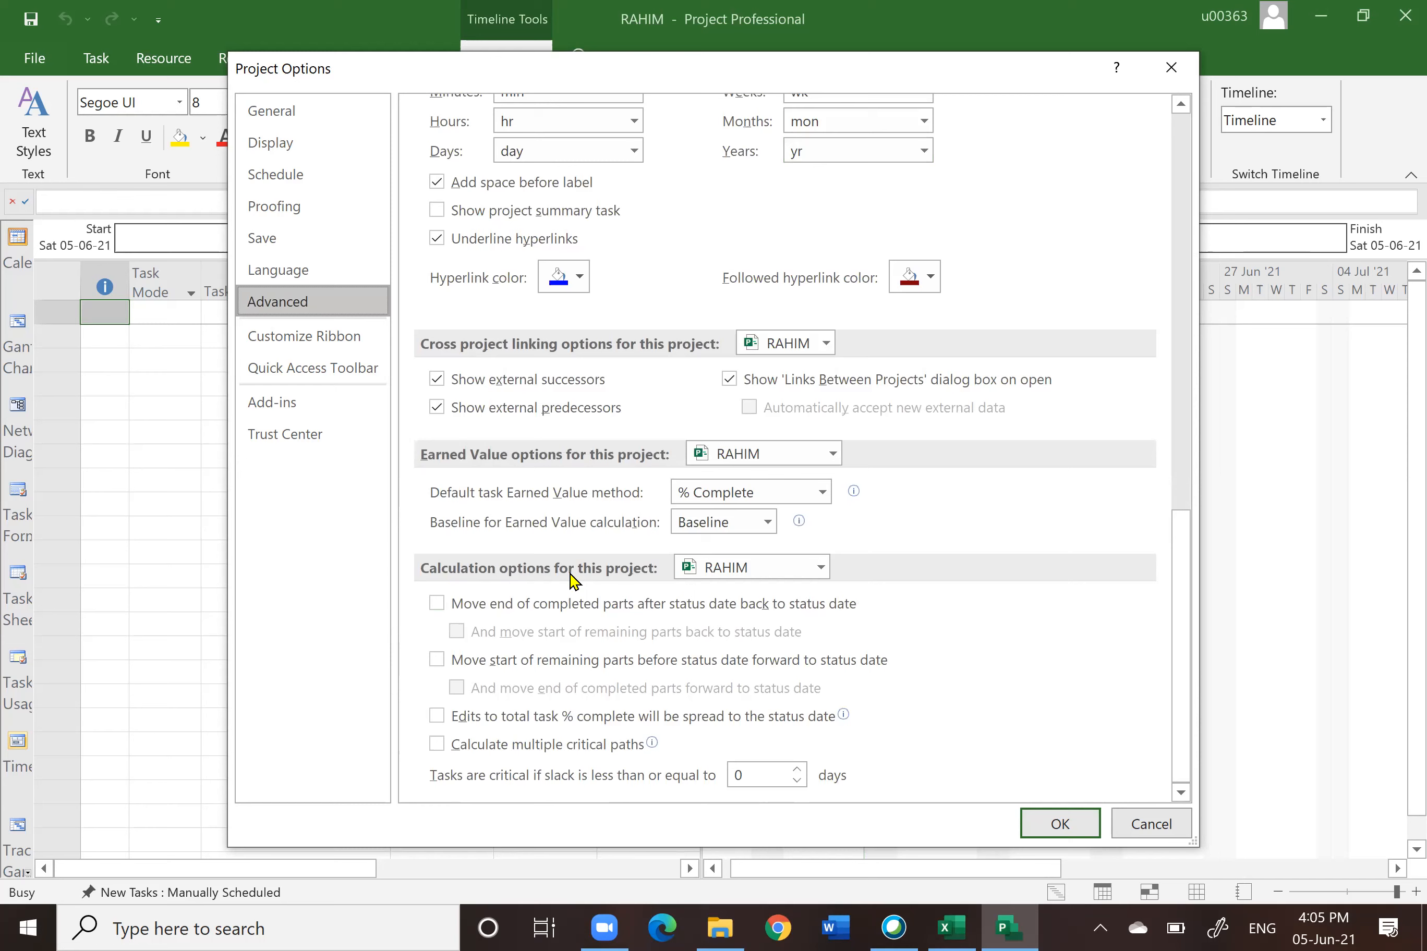
left_click(437, 605)
left_click(457, 632)
left_click(437, 660)
left_click(457, 687)
left_click(437, 716)
left_click(436, 744)
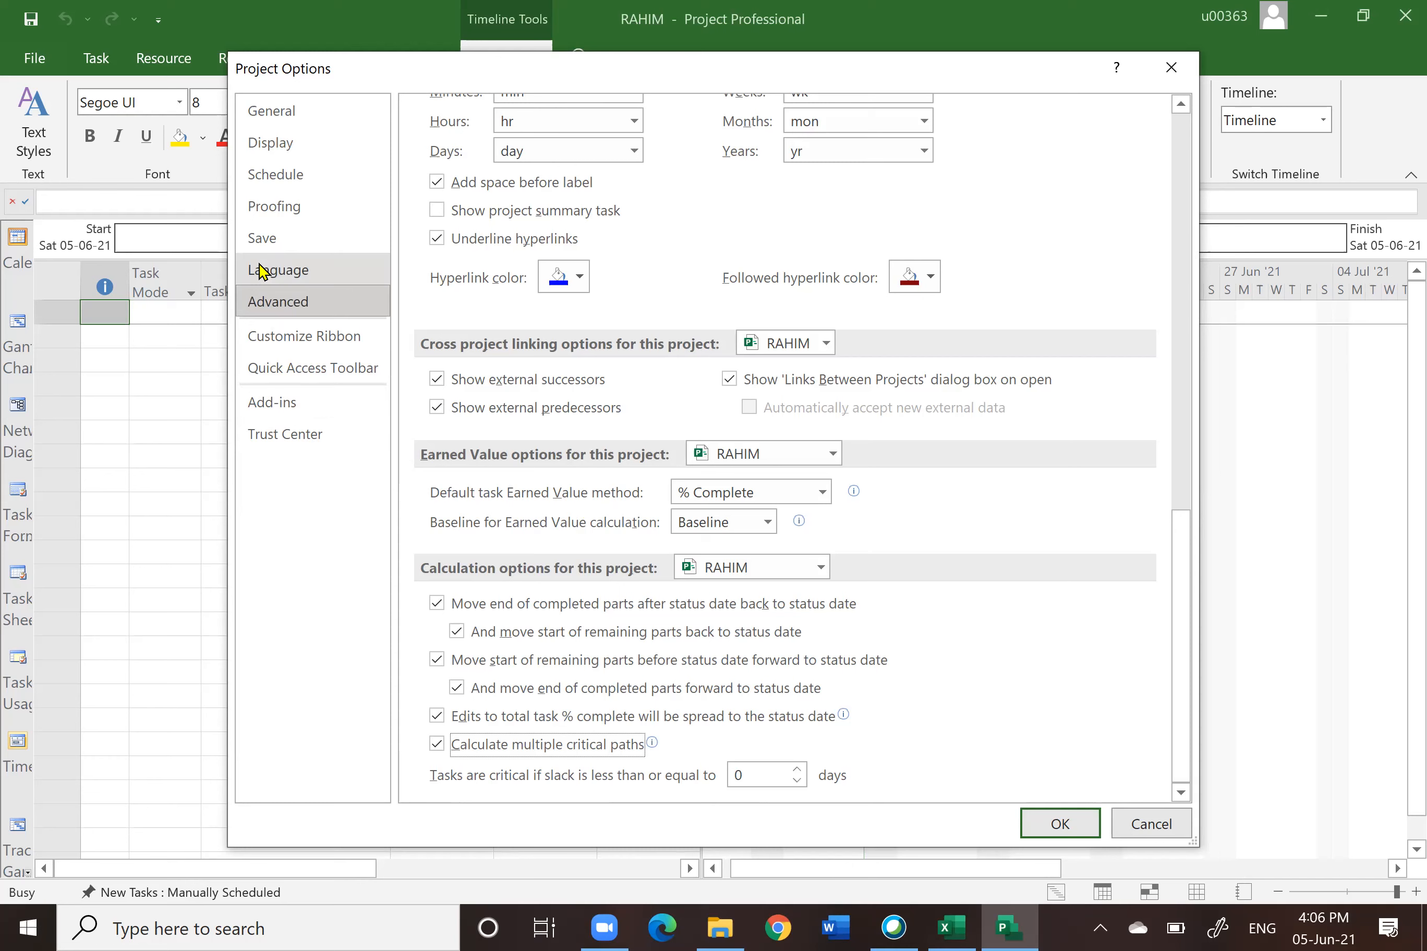
Step: Review the Trust Center's macro and legacy format settings, then apply the project options
left_click(272, 437)
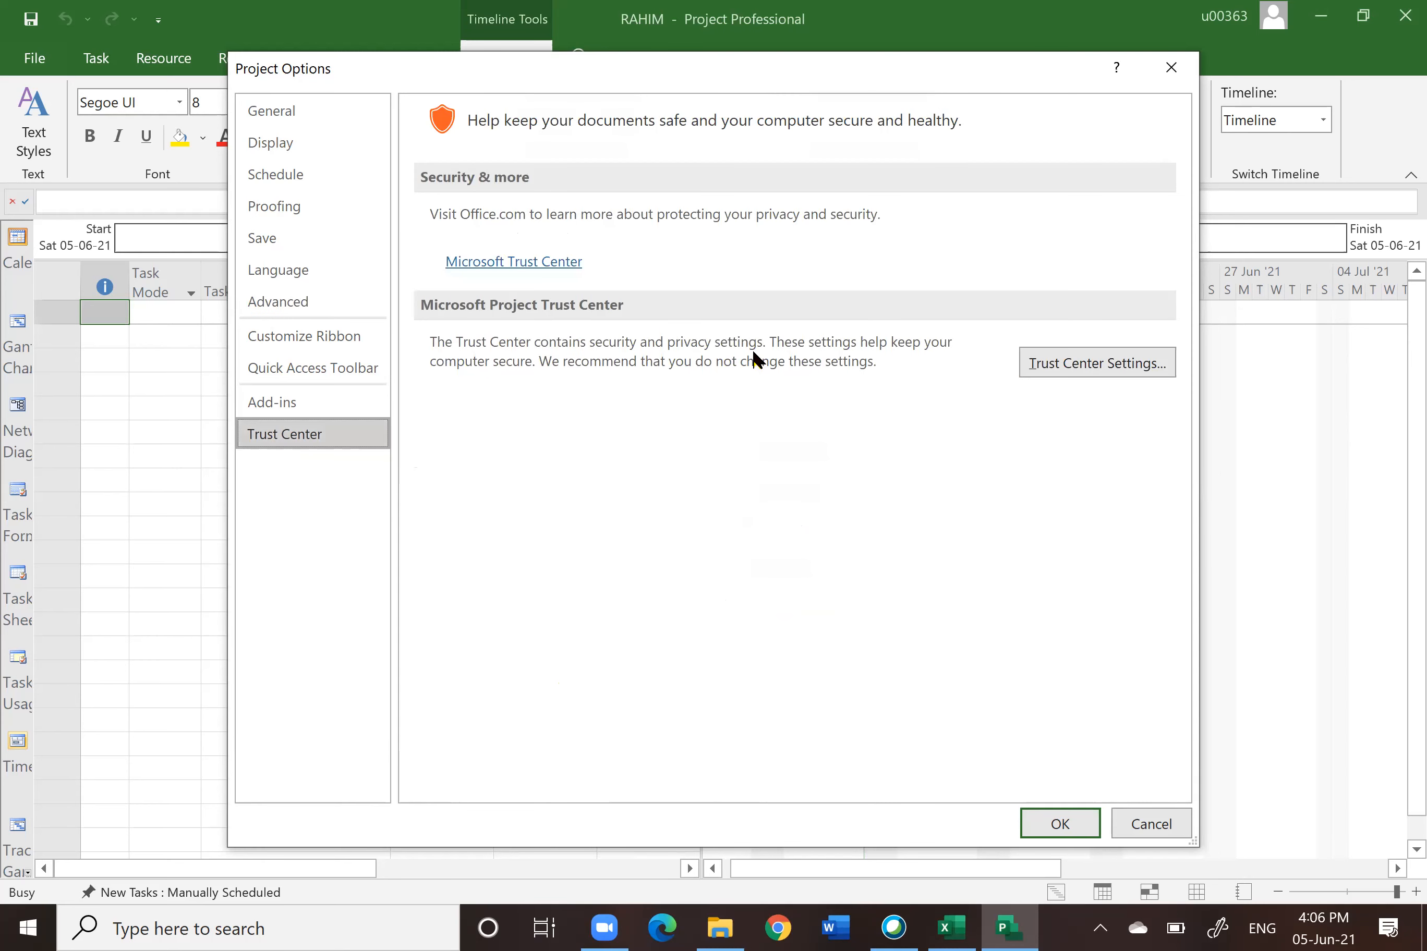
left_click(1146, 367)
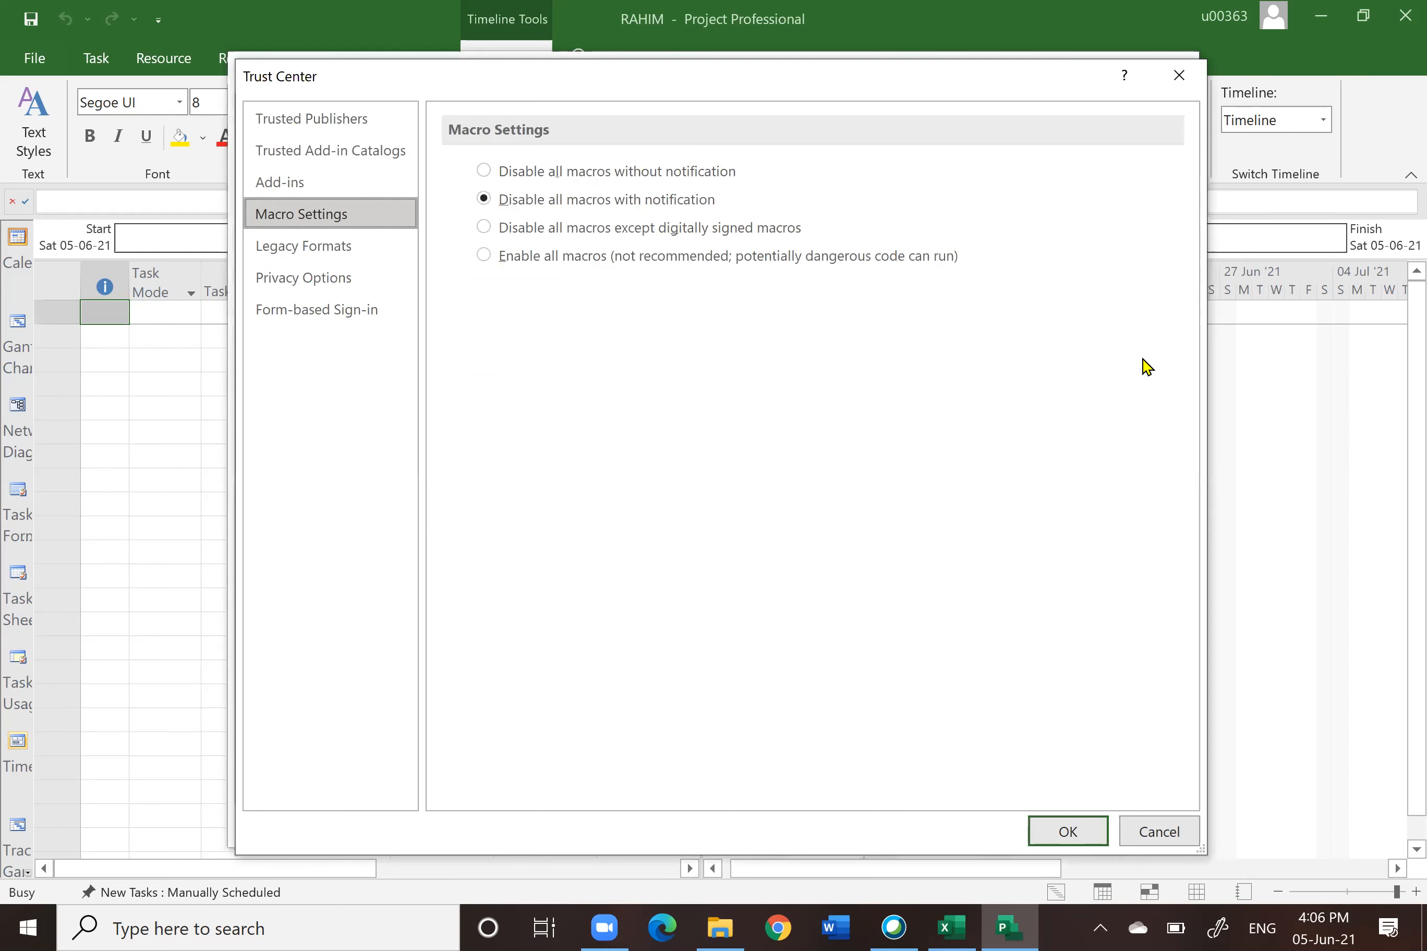
left_click(305, 251)
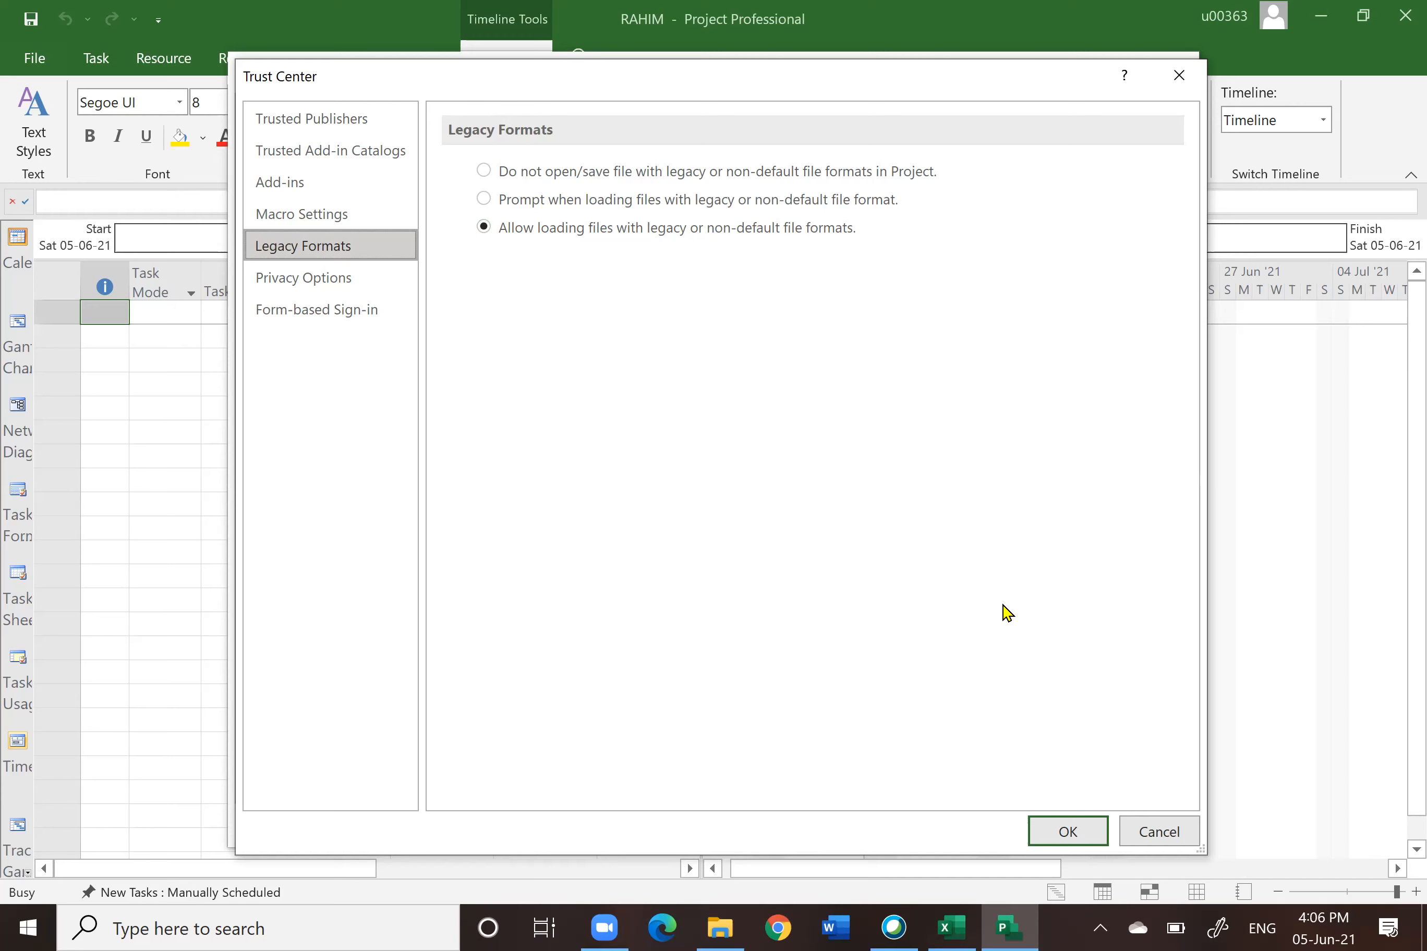
left_click(1066, 841)
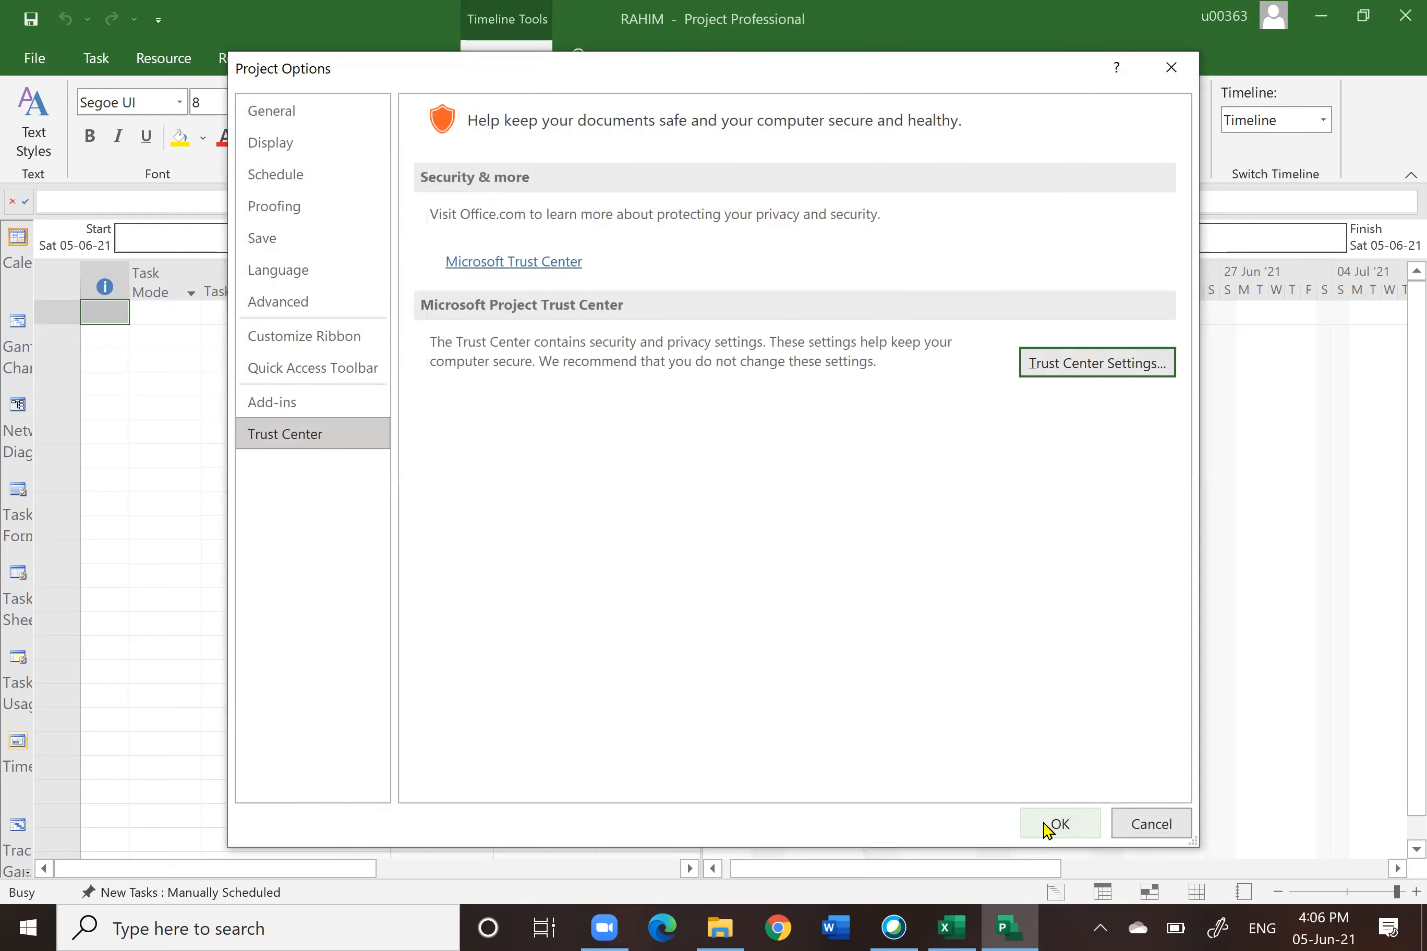
left_click(1050, 826)
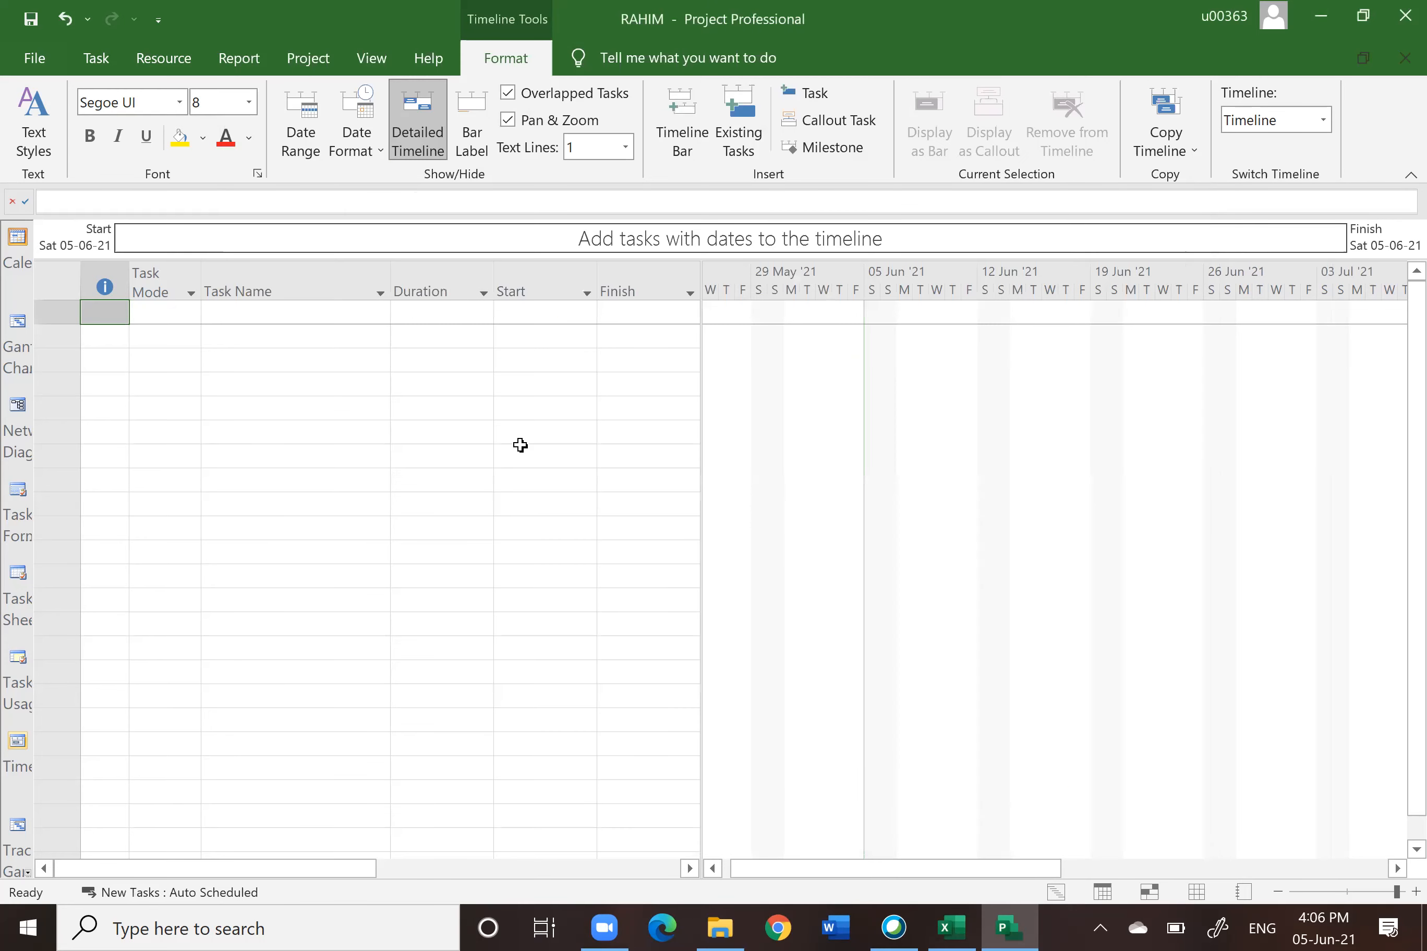
Step: Reopen the project options to review the display, schedule and advanced settings
left_click(35, 59)
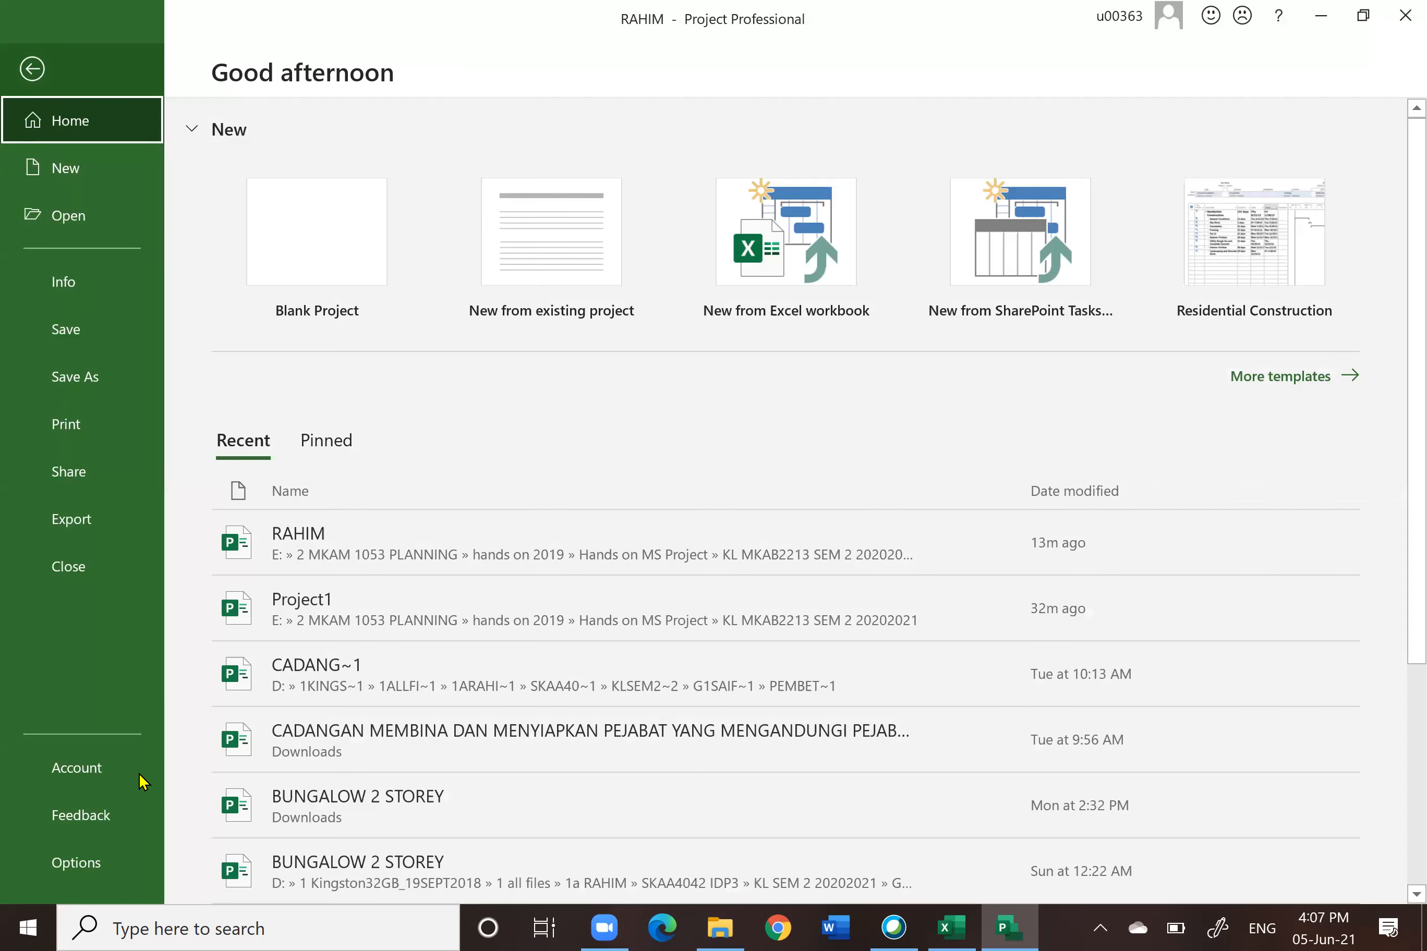
left_click(82, 867)
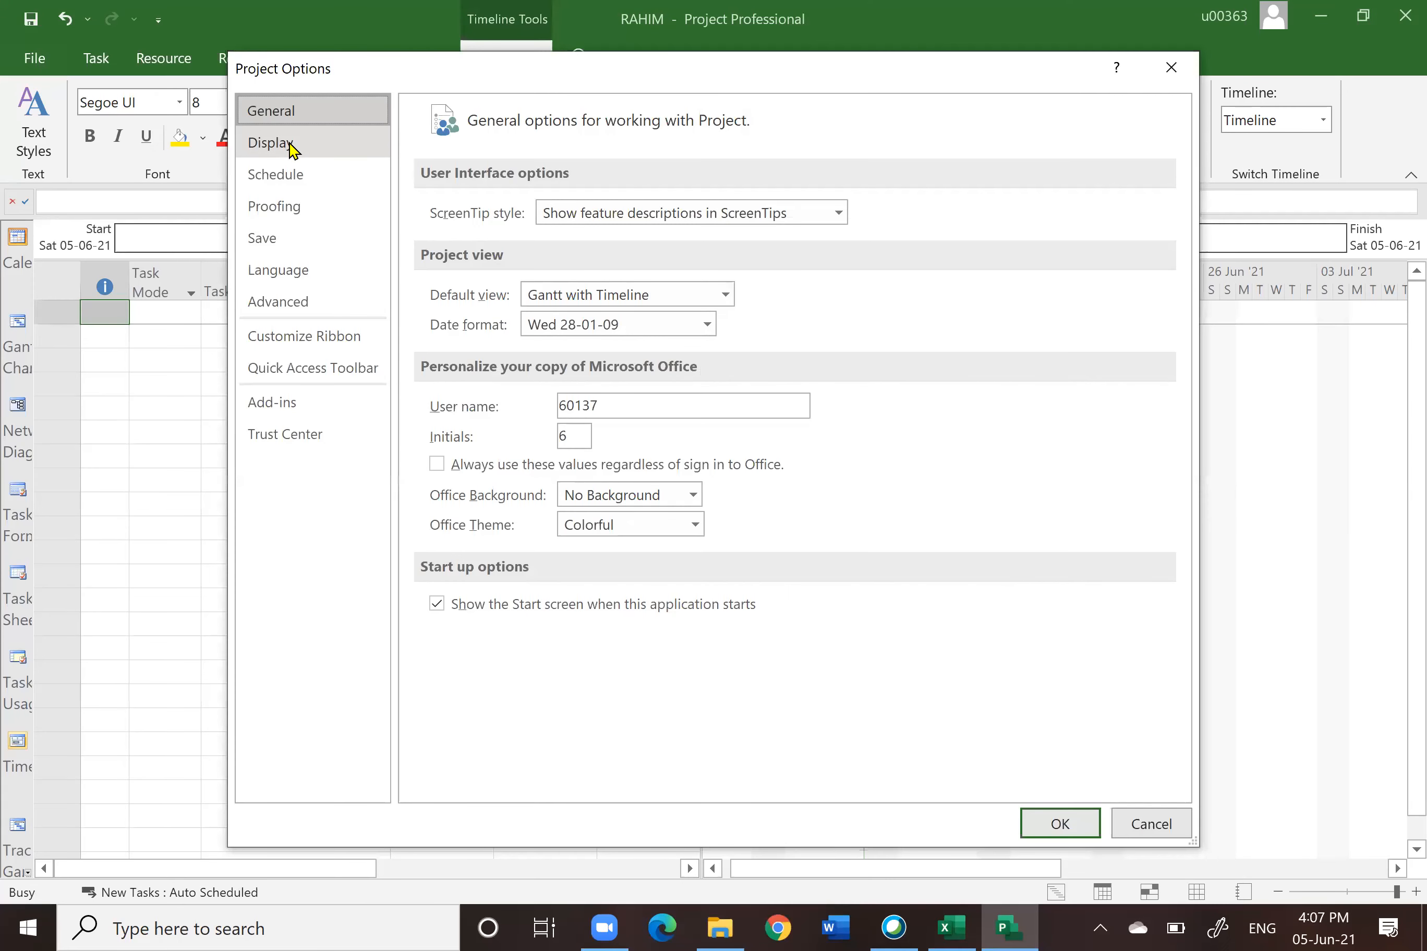
left_click(293, 147)
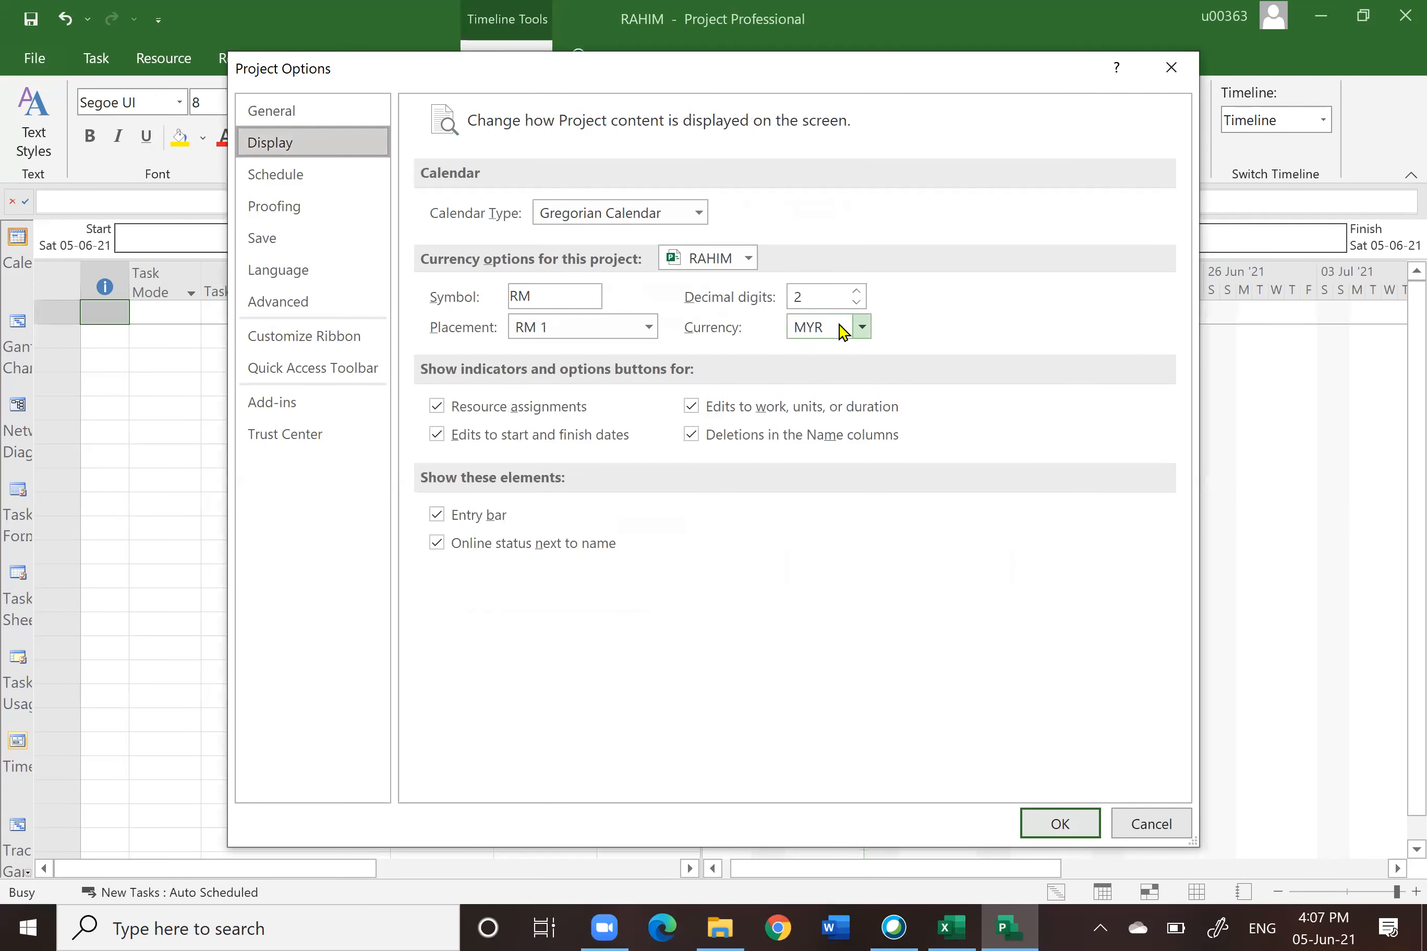
left_click(288, 183)
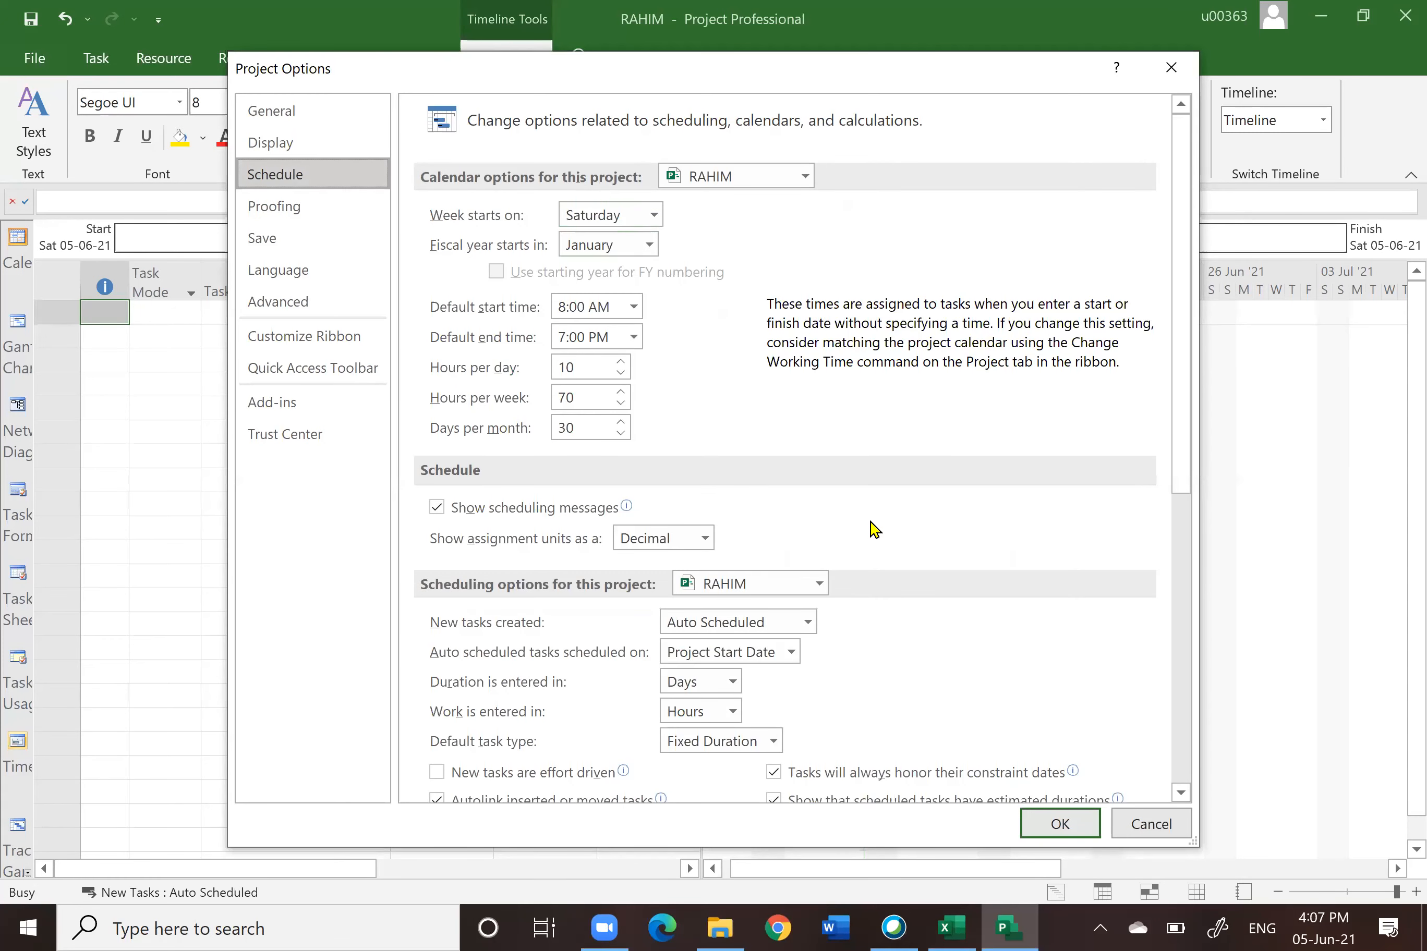
scroll(875, 541, "down", 3)
scroll(872, 540, "down", 5)
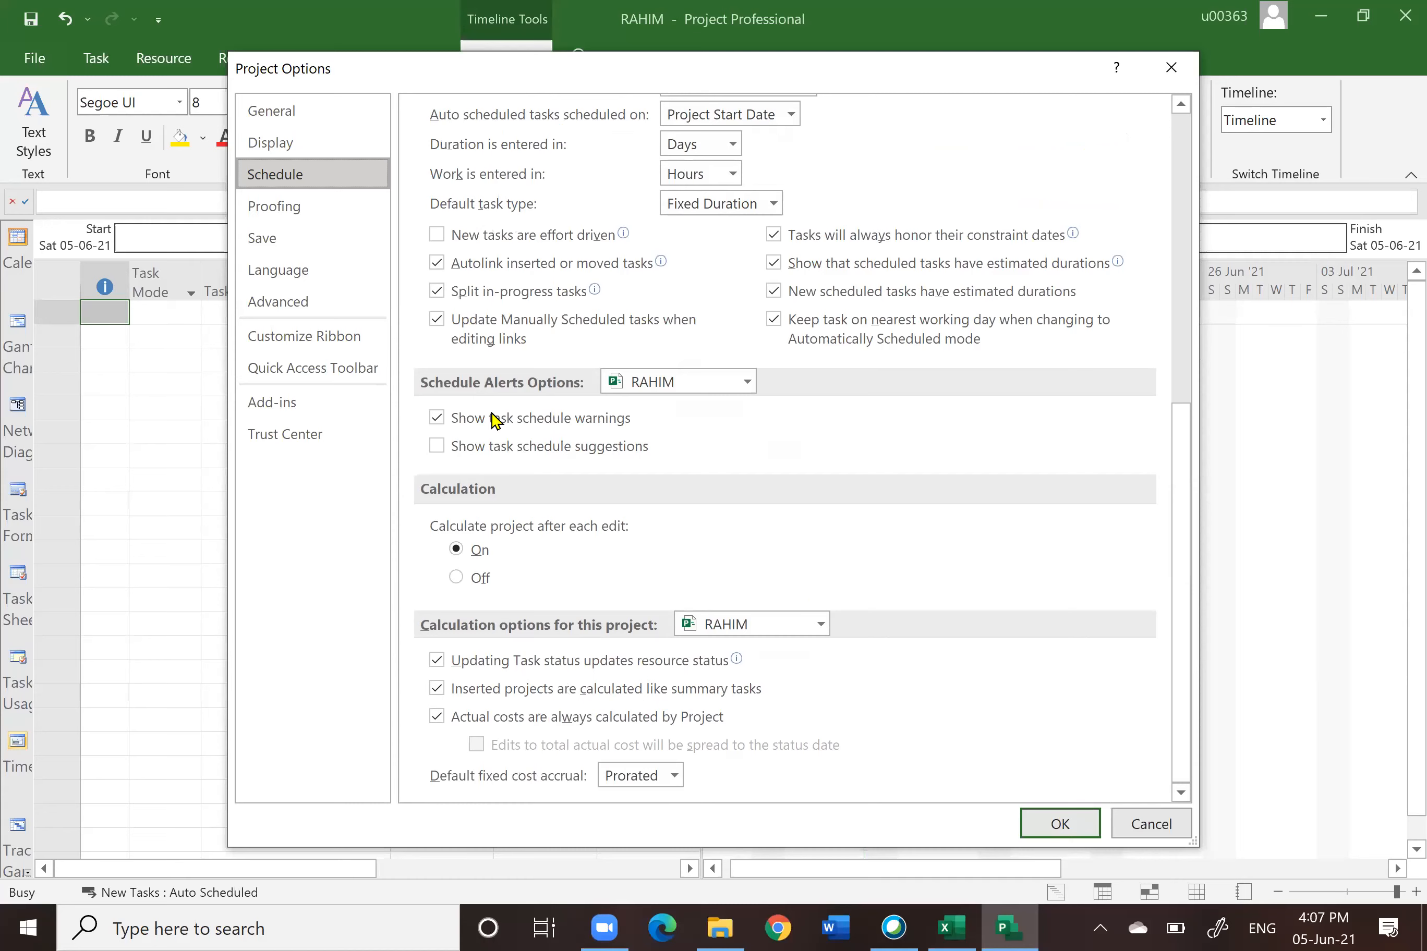
left_click(300, 310)
scroll(799, 468, "down", 15)
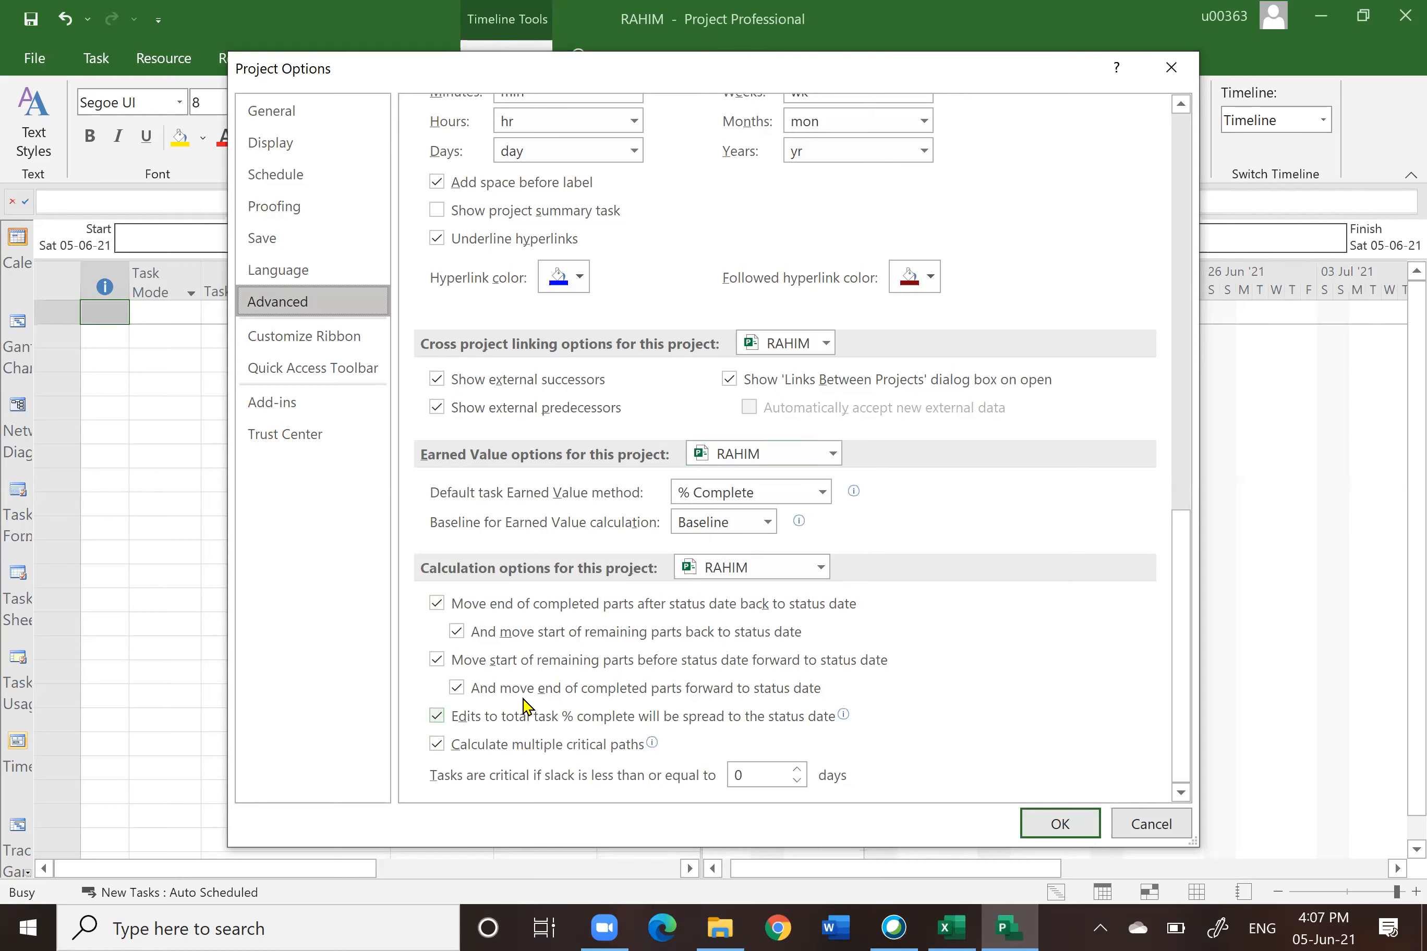
left_click(1052, 831)
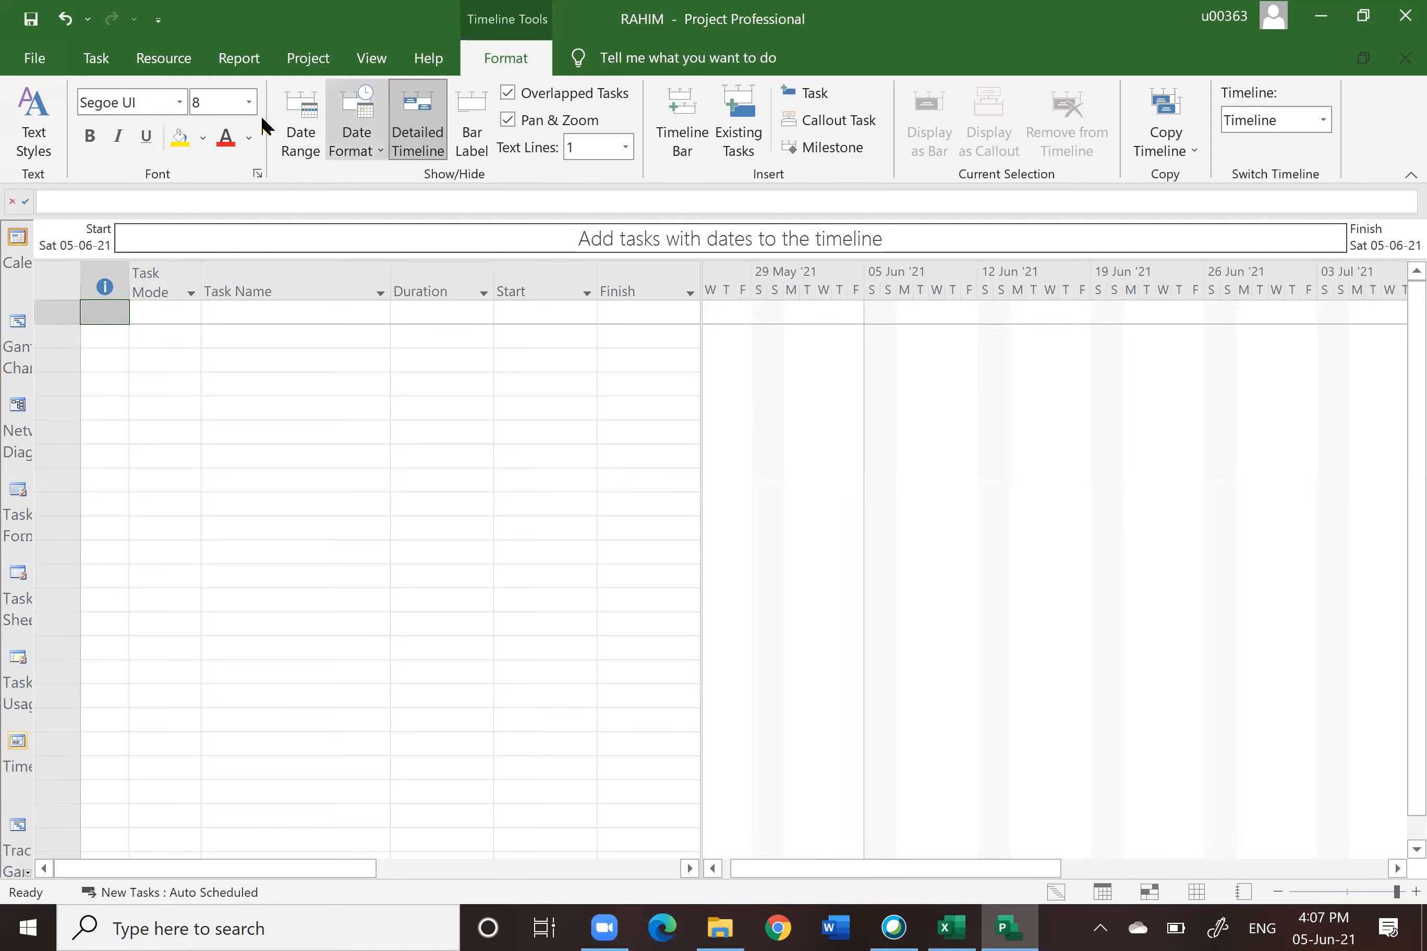
Step: Set the project start date to Saturday 01-01-2022 in the project information
left_click(308, 59)
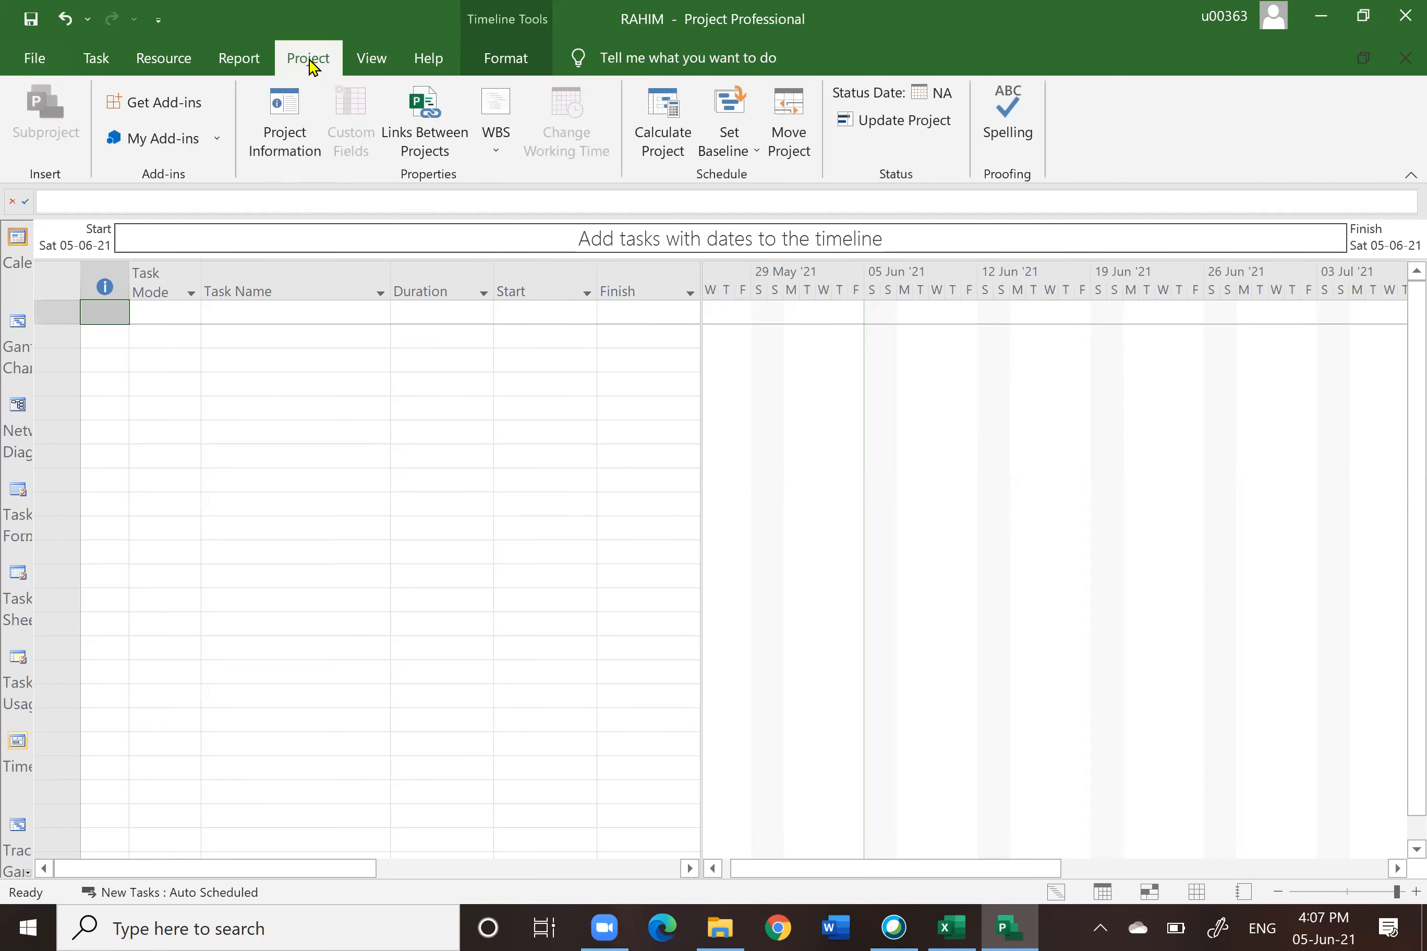
left_click(287, 122)
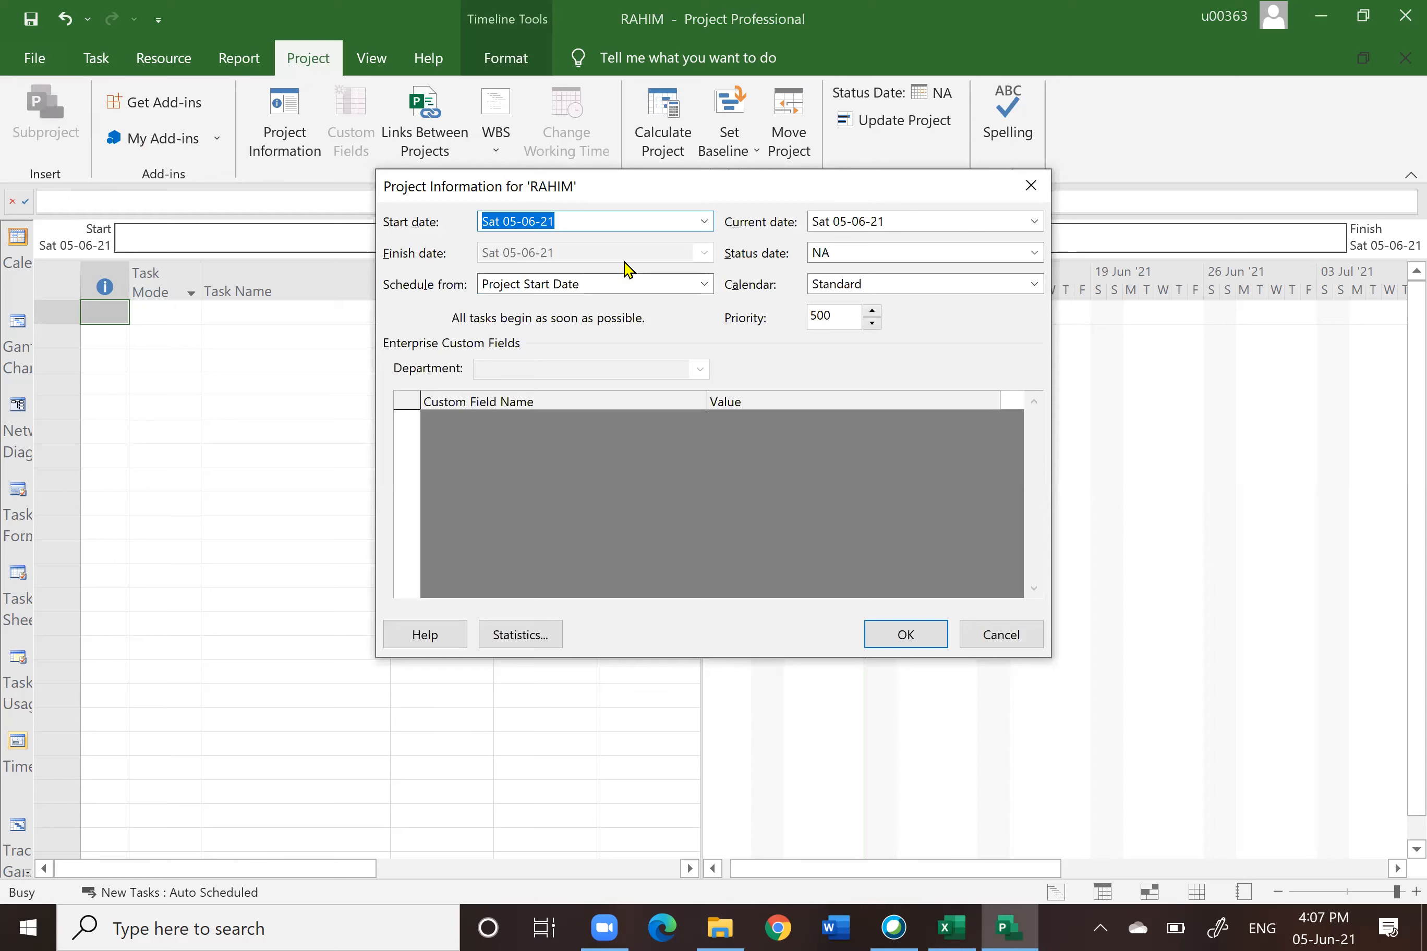
left_click(704, 222)
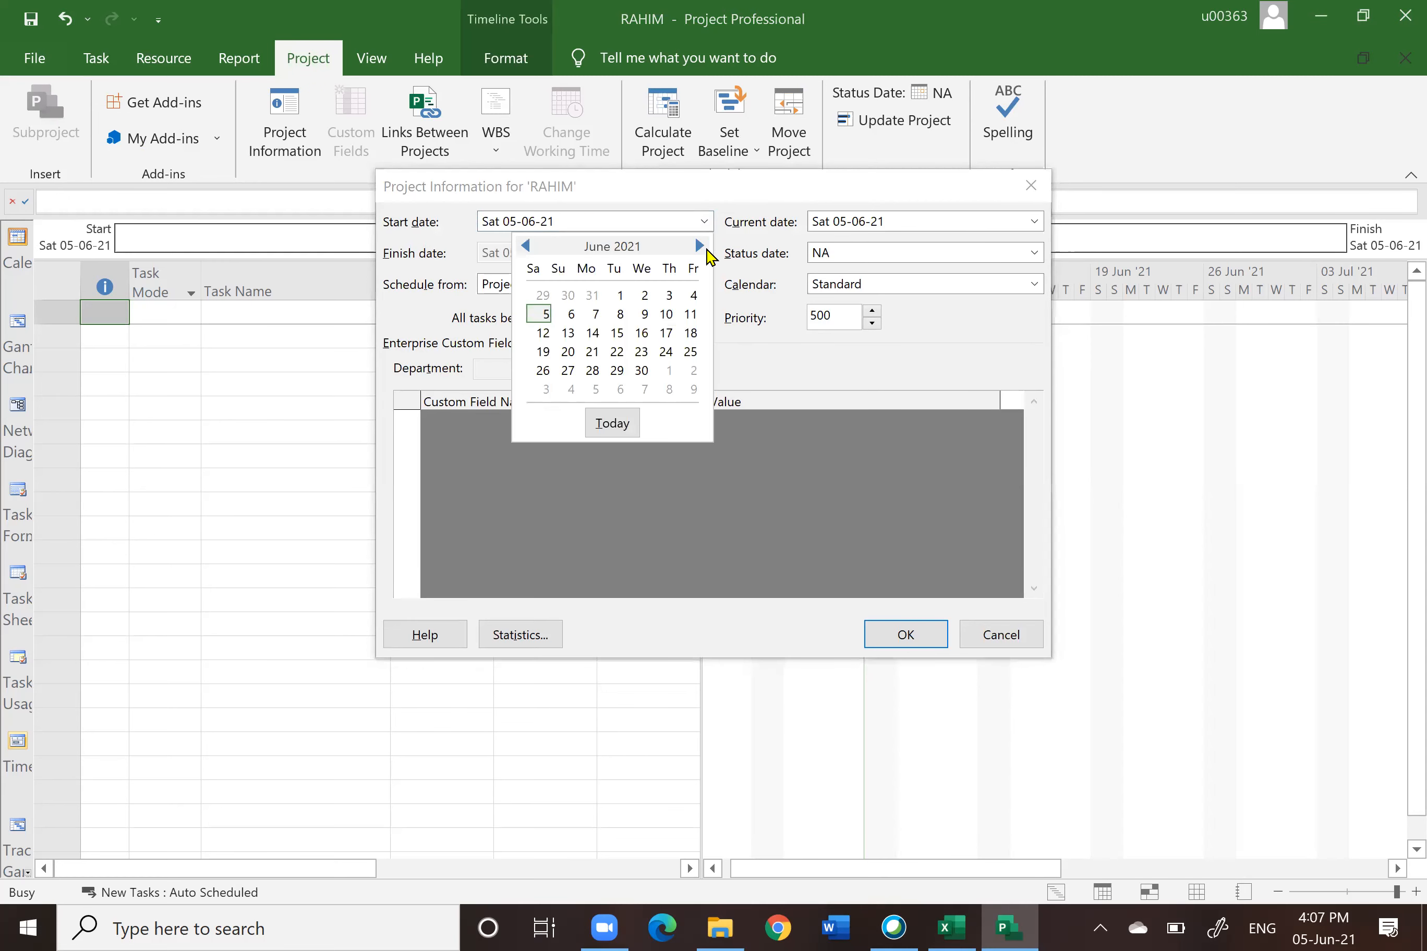
left_click(699, 246)
left_click(700, 247)
left_click(699, 246)
left_click(699, 246)
left_click(699, 246)
left_click(700, 246)
left_click(699, 246)
left_click(699, 246)
left_click(524, 246)
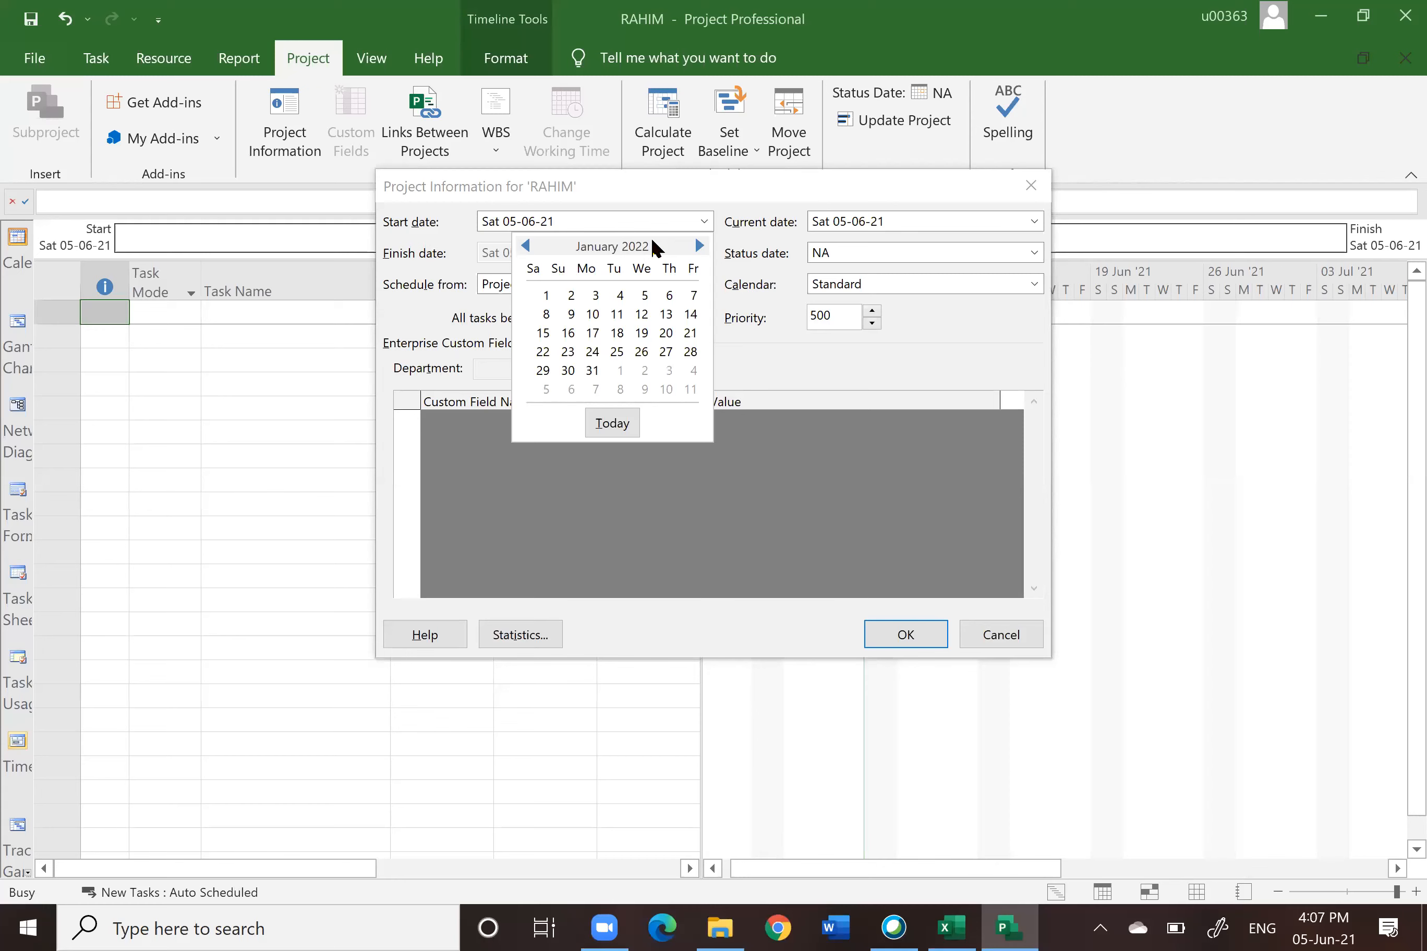
left_click(544, 297)
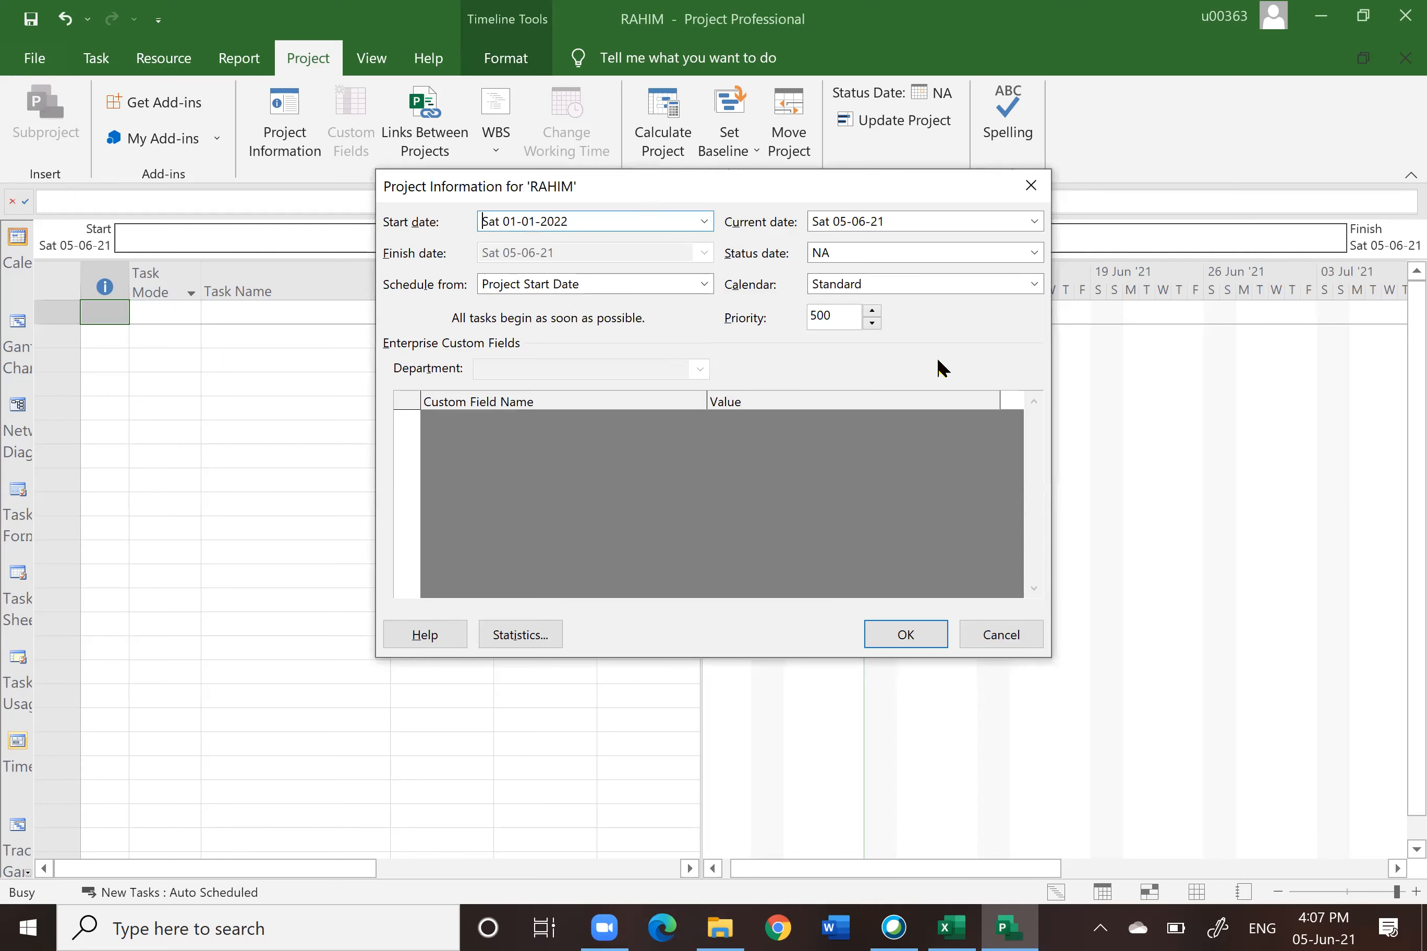
left_click(907, 638)
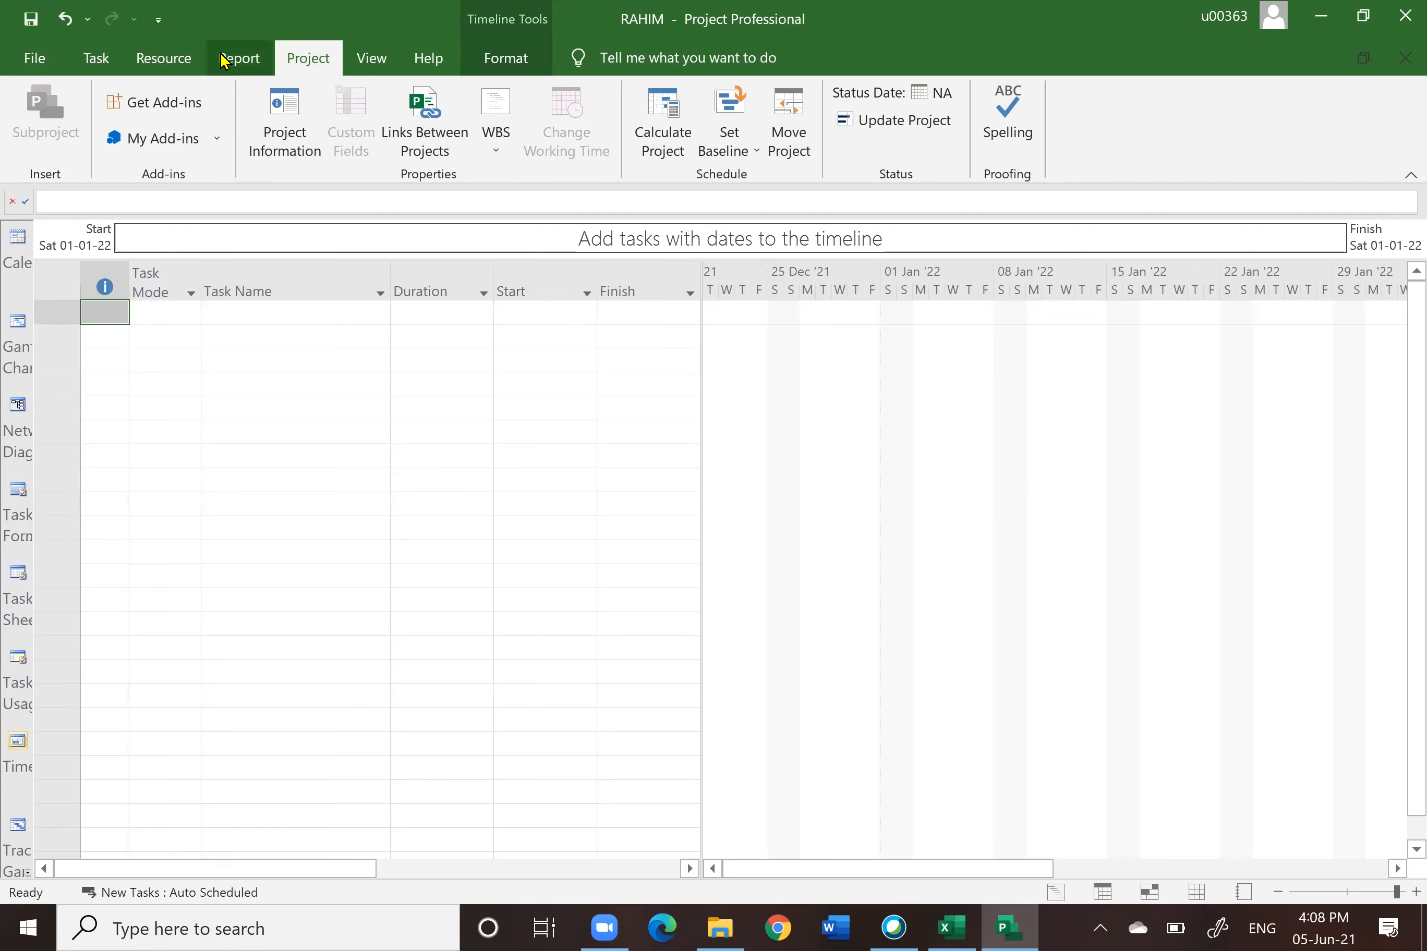
left_click(235, 61)
left_click(97, 58)
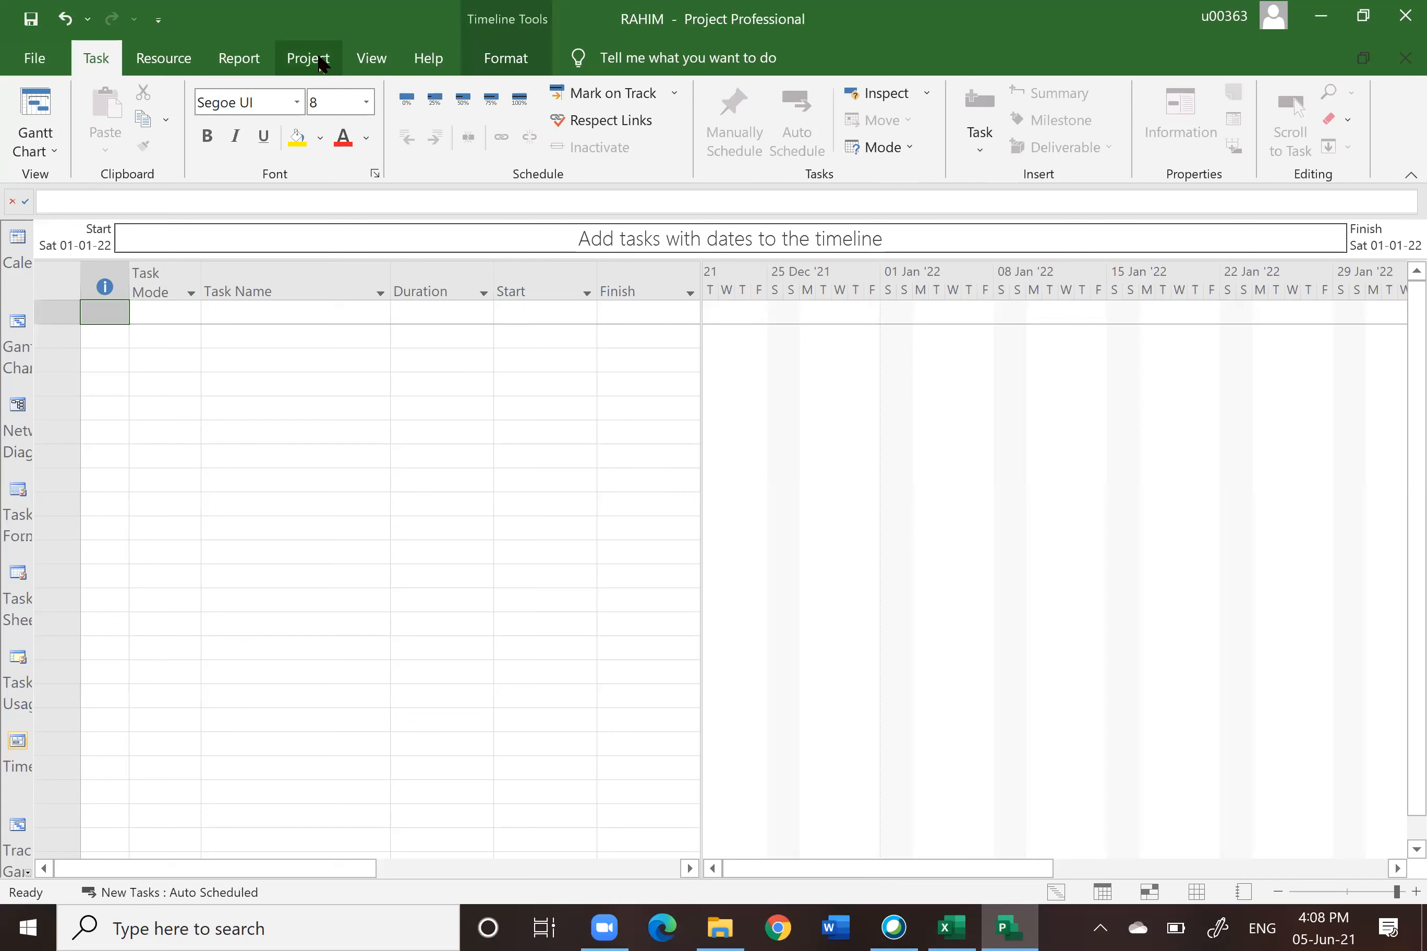
left_click(315, 60)
left_click(484, 389)
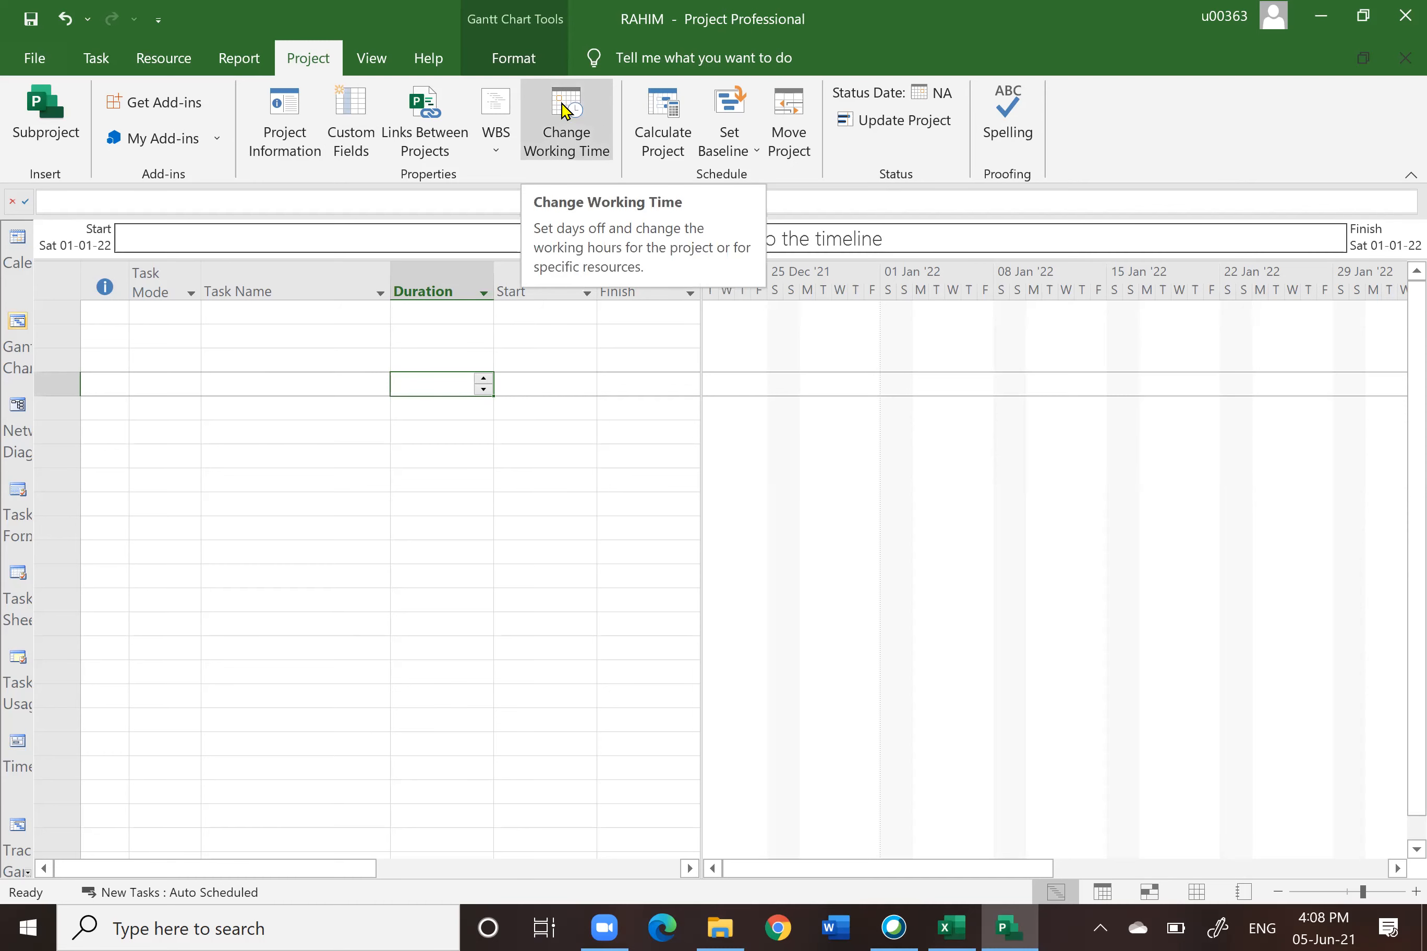
Step: In the Standard calendar's default work week, give all seven days a working period from 8:00 AM to 12:00 PM
left_click(566, 111)
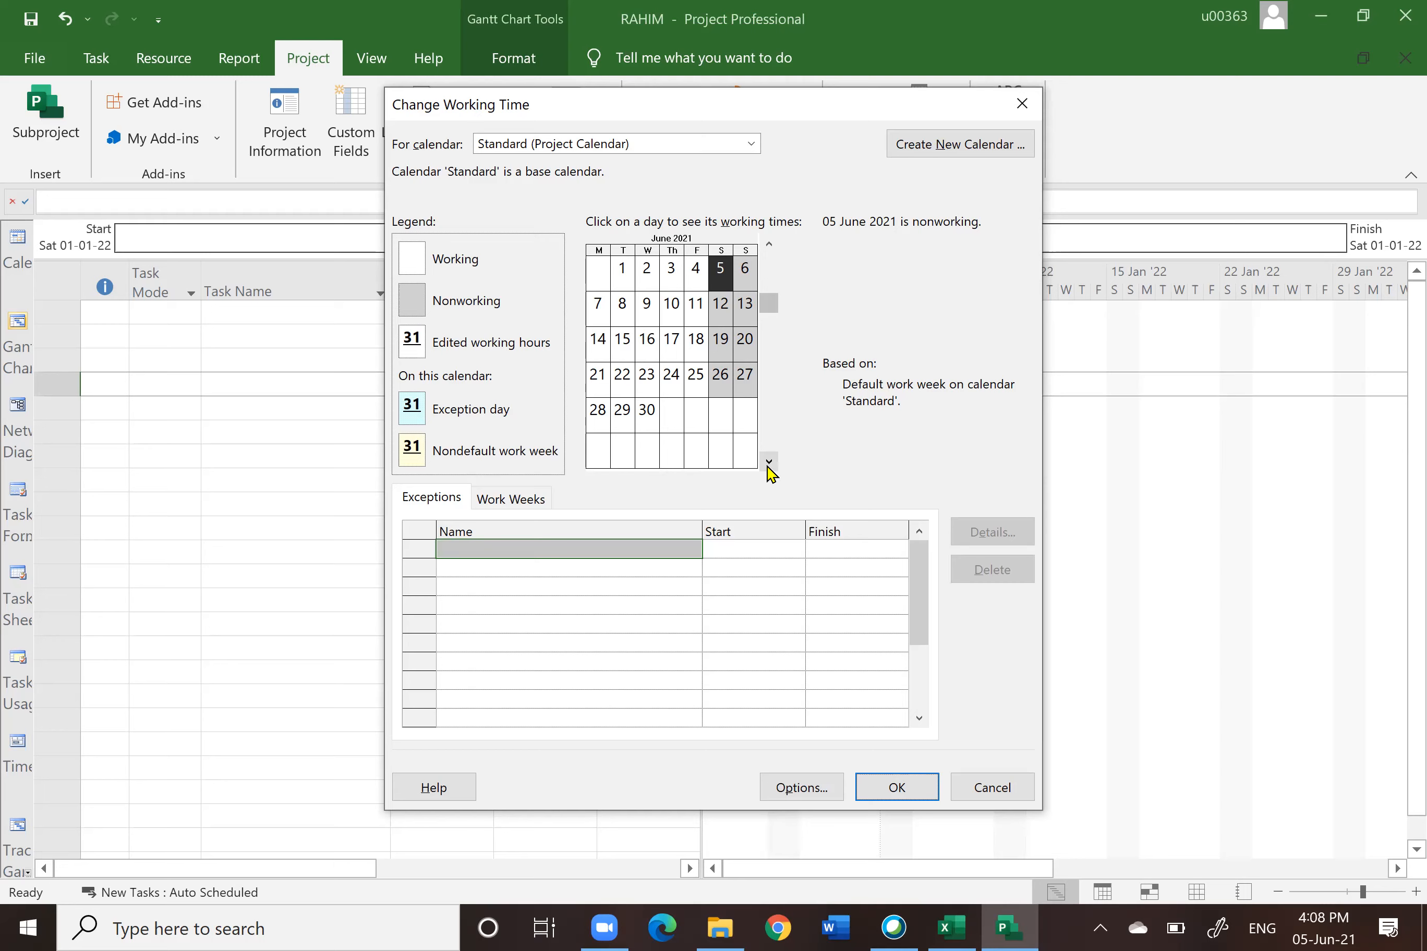
left_click(768, 461)
left_click(768, 461)
left_click(769, 462)
left_click(768, 462)
left_click(768, 462)
left_click(768, 462)
left_click(768, 462)
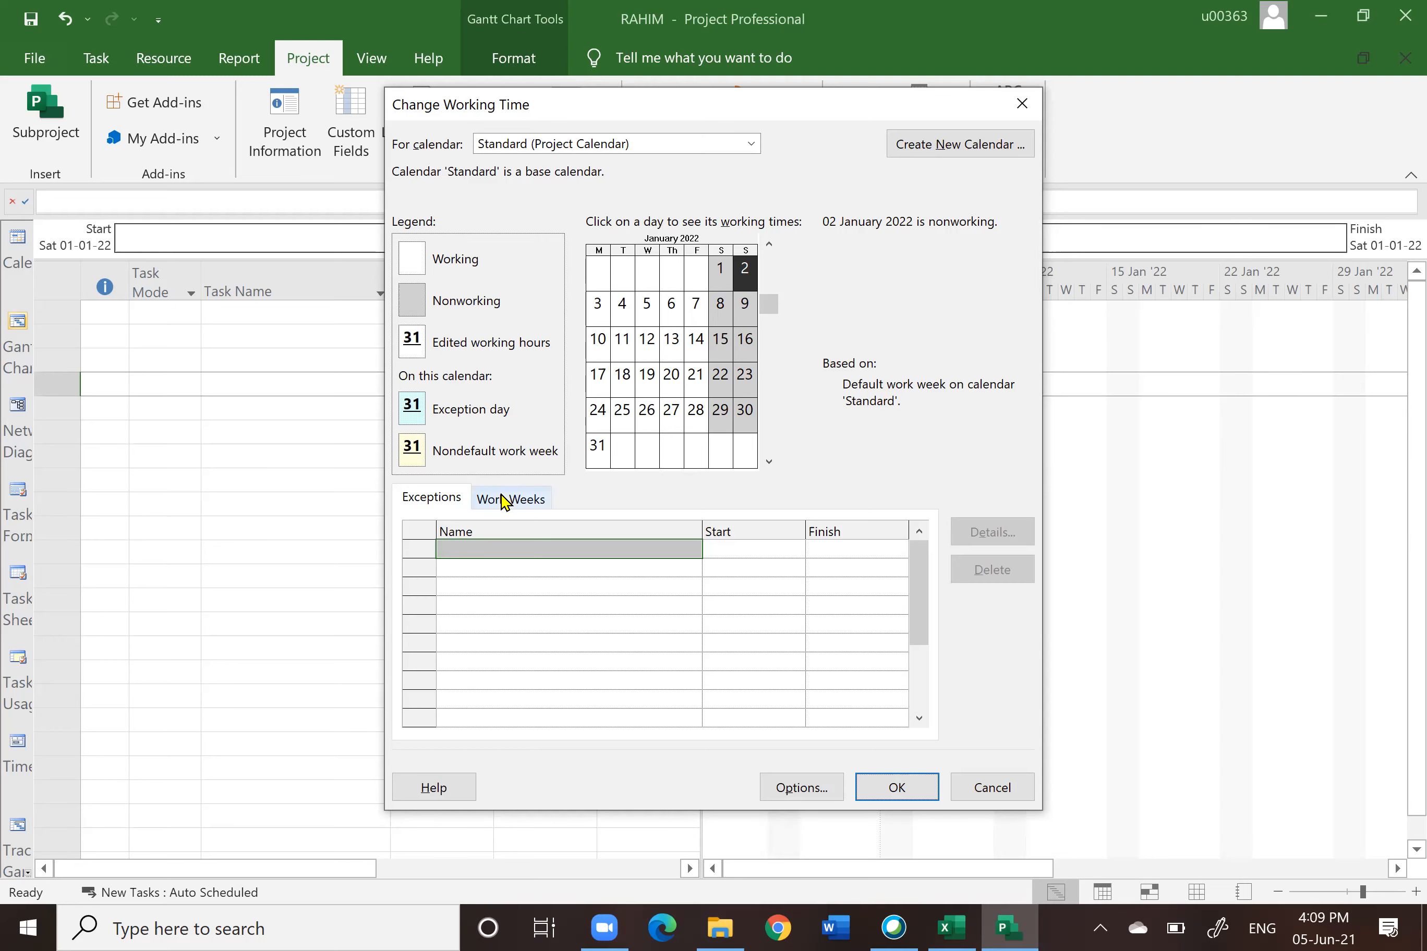
left_click(507, 501)
left_click(990, 533)
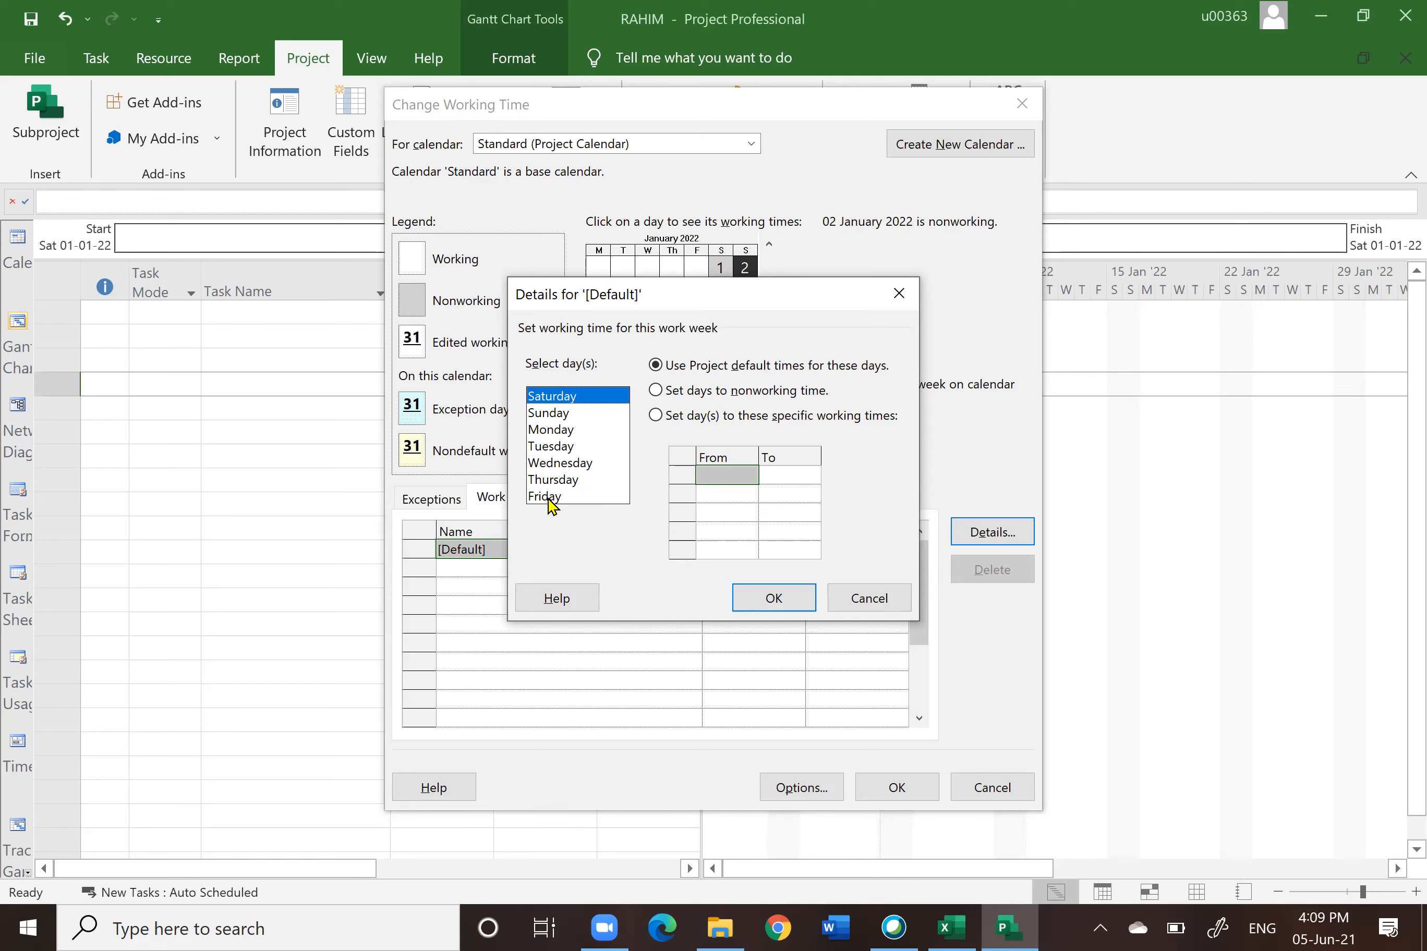
left_click(548, 497, "shift")
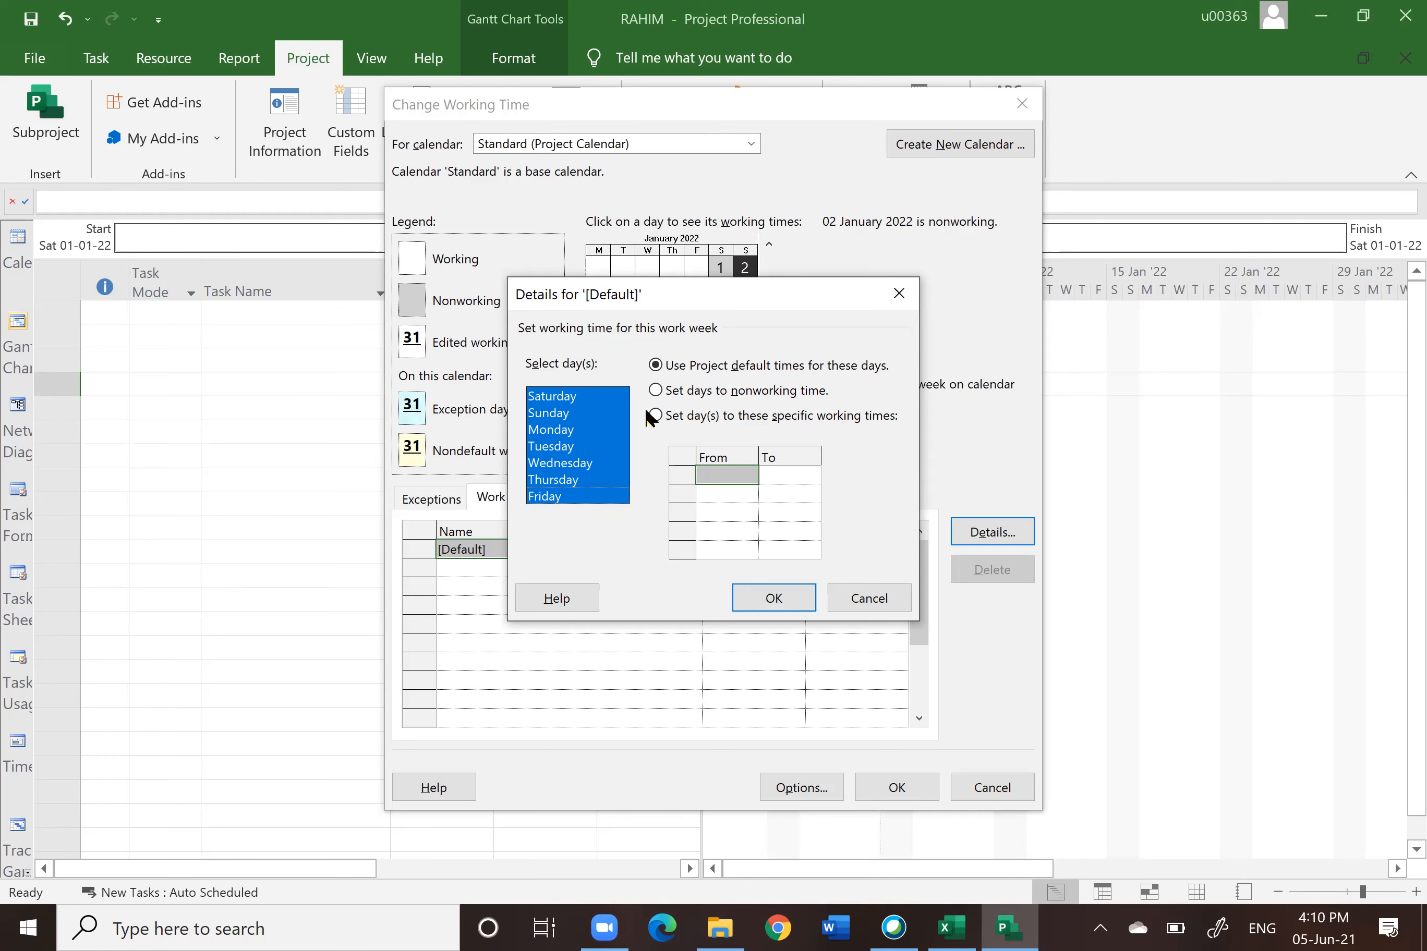
left_click(655, 417)
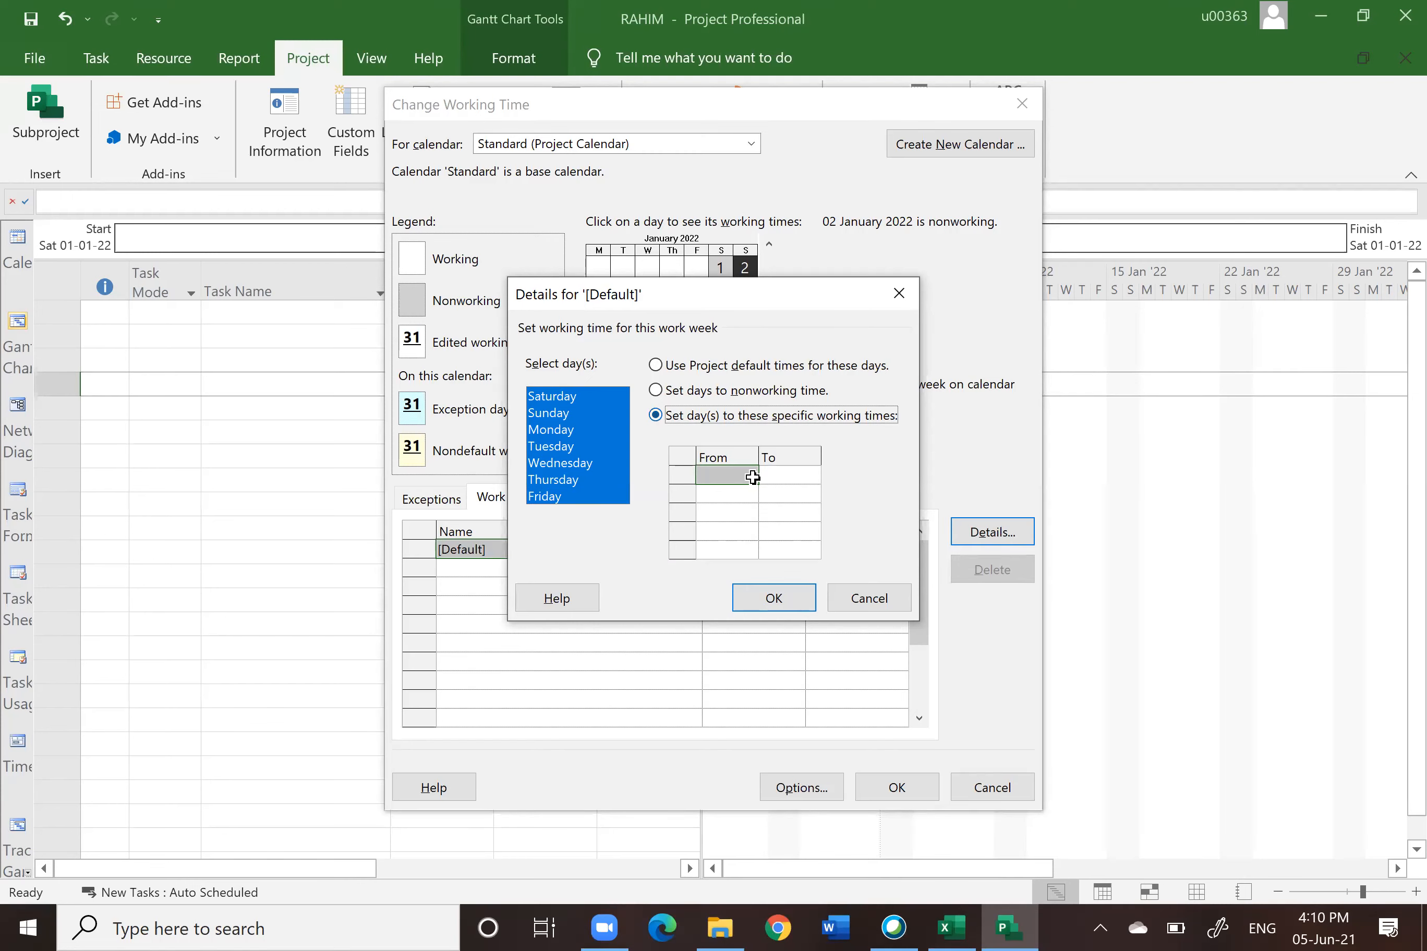
left_click(715, 478)
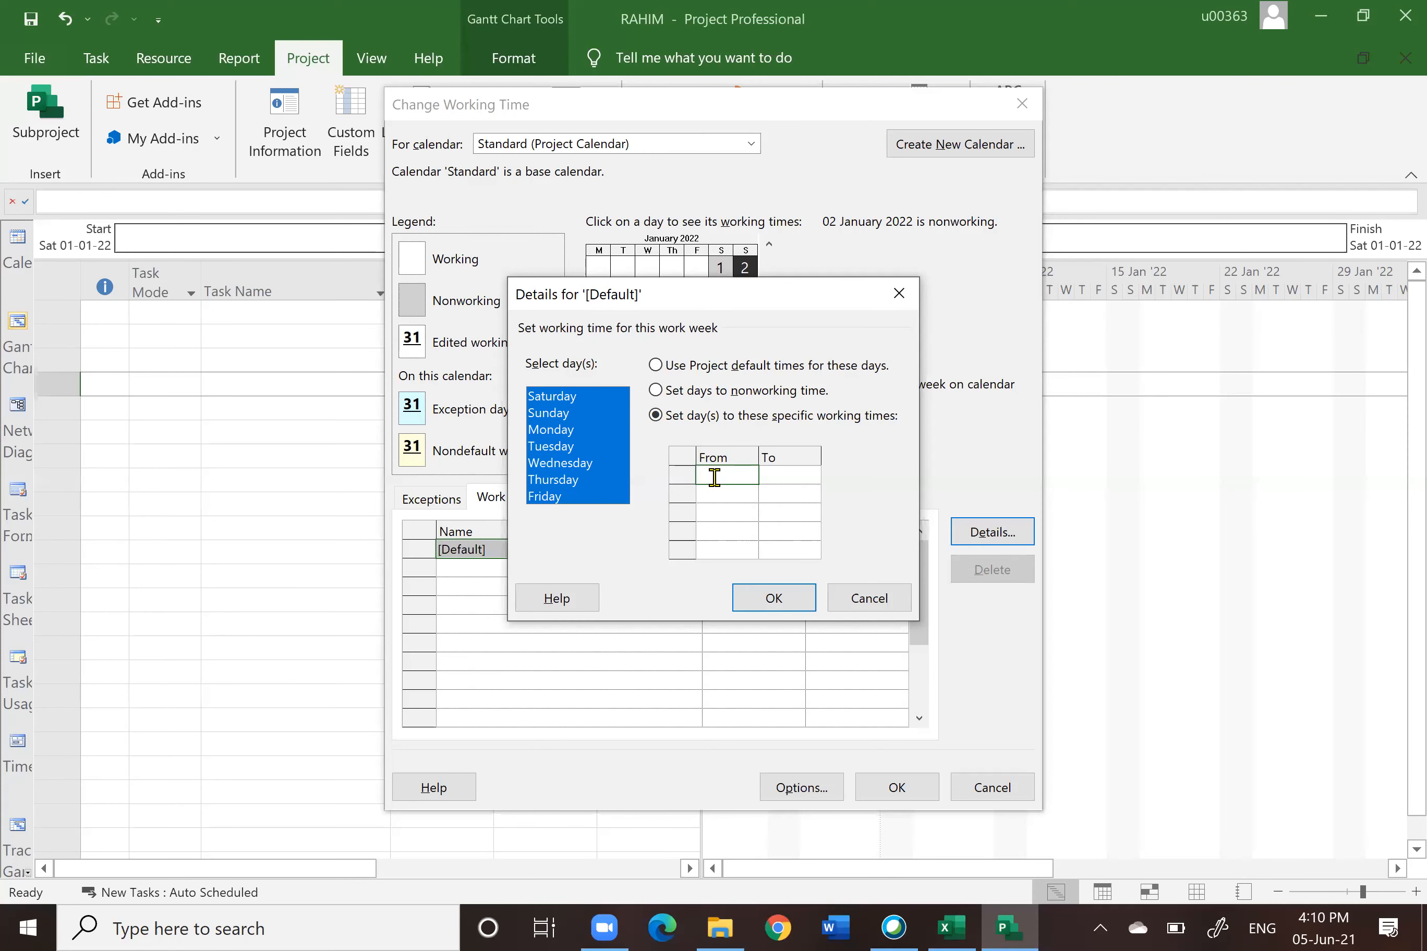
type("8AM")
left_click(799, 474)
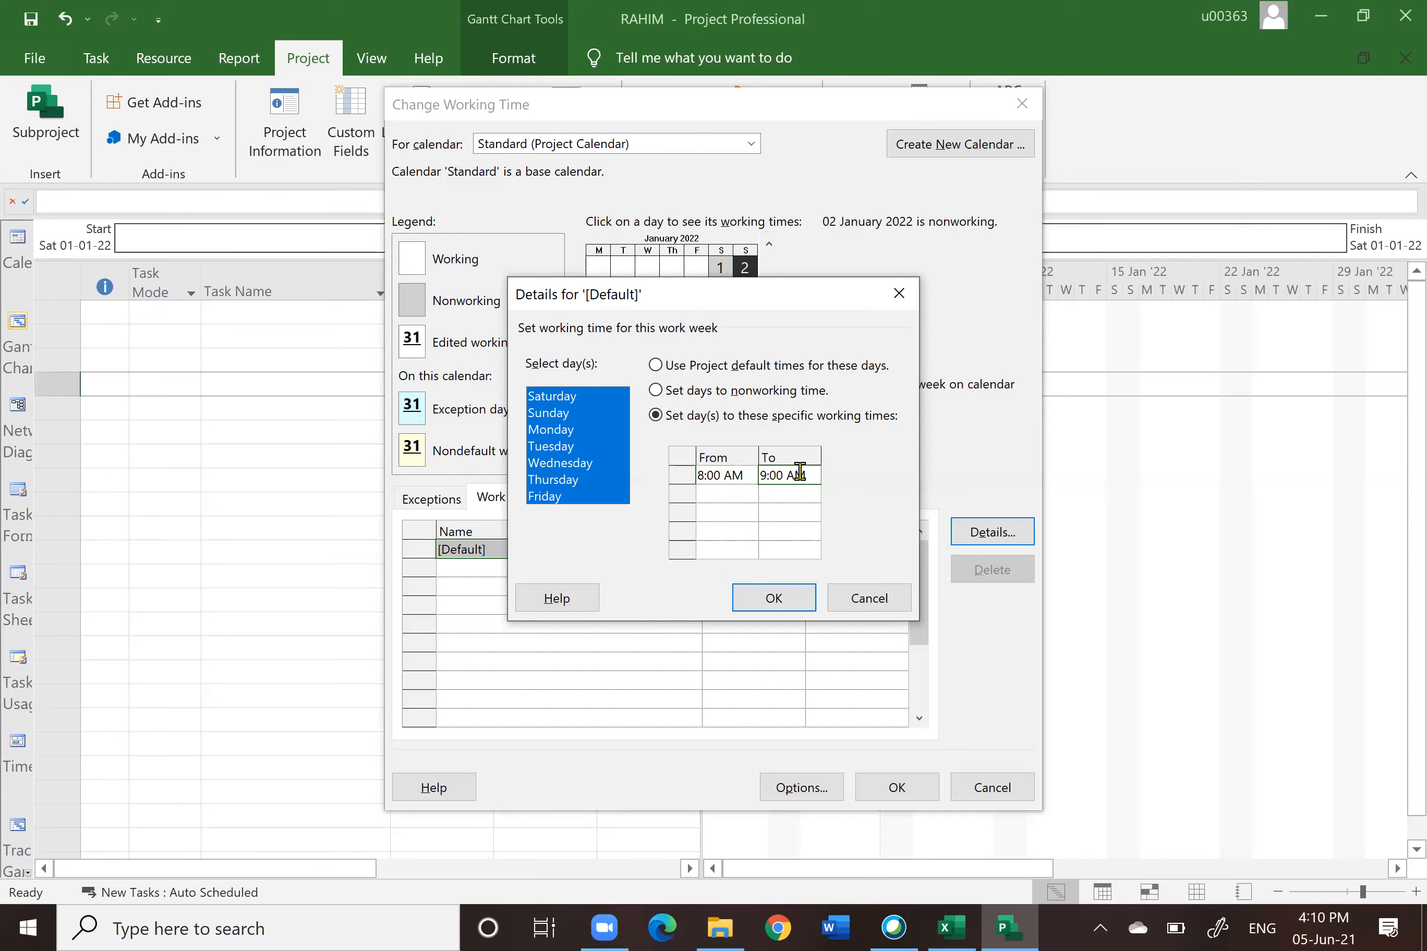
type("1")
type("2:00 PM")
Step: Add a second working period from 1:00 PM to 7:00 PM and apply the calendar changes
left_click(718, 493)
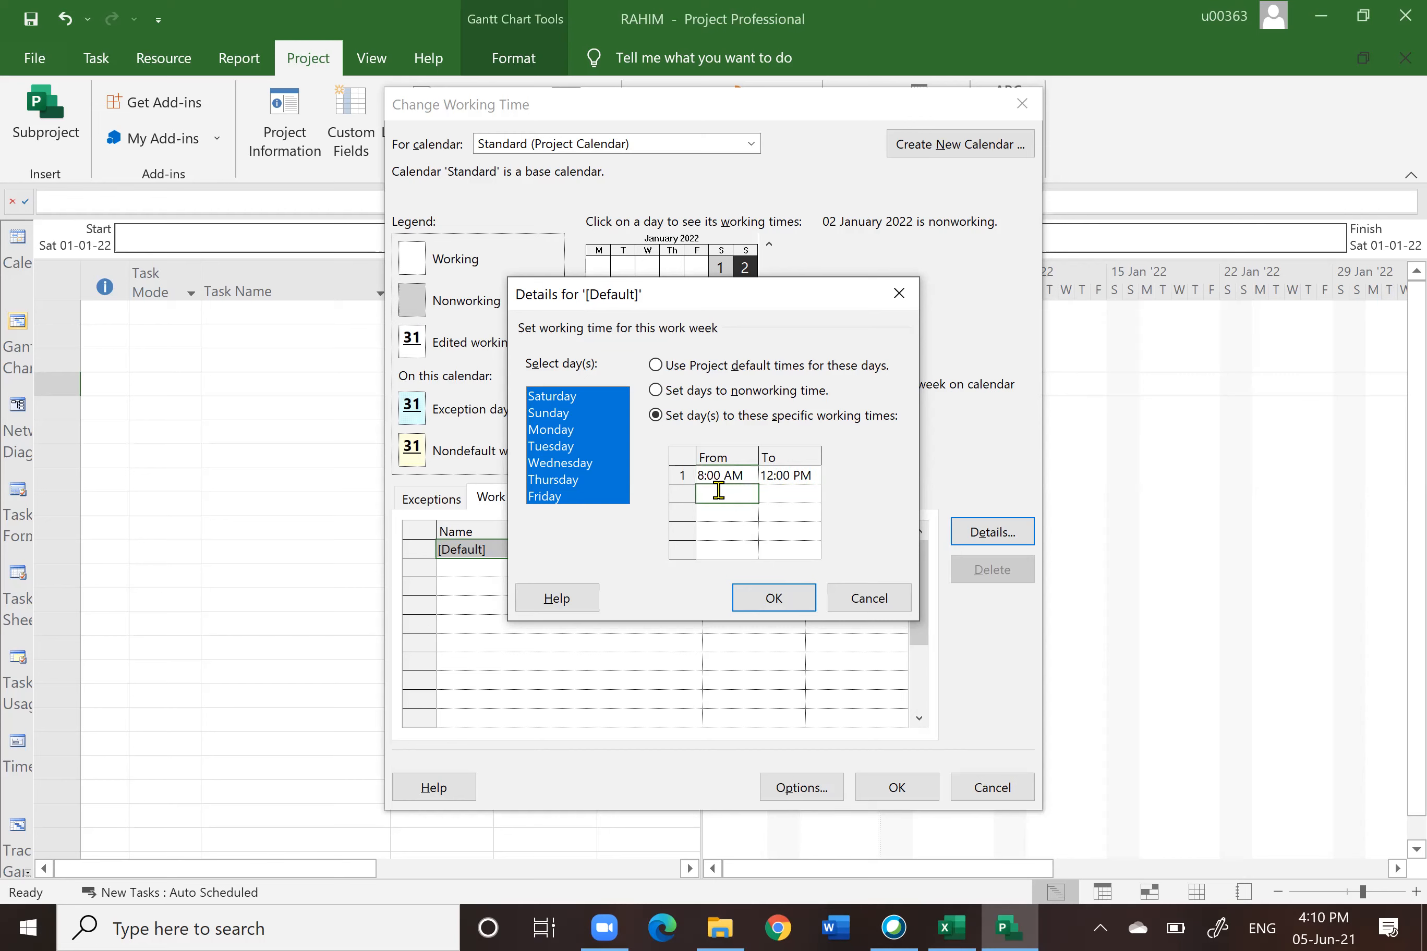
type("1:00 P")
type("M")
left_click(782, 492)
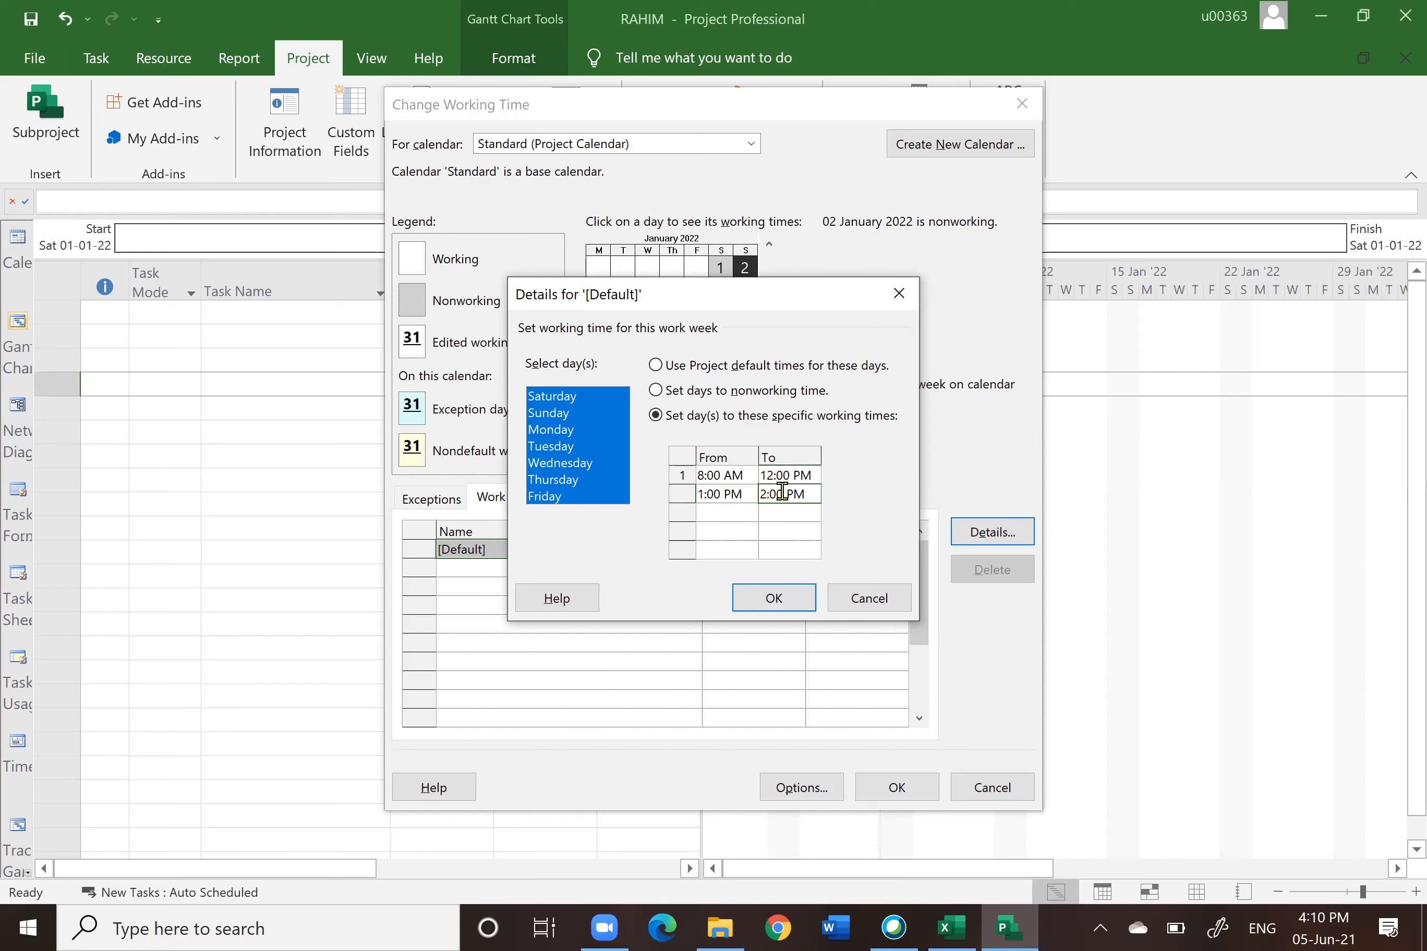
type("7PM")
key("Return")
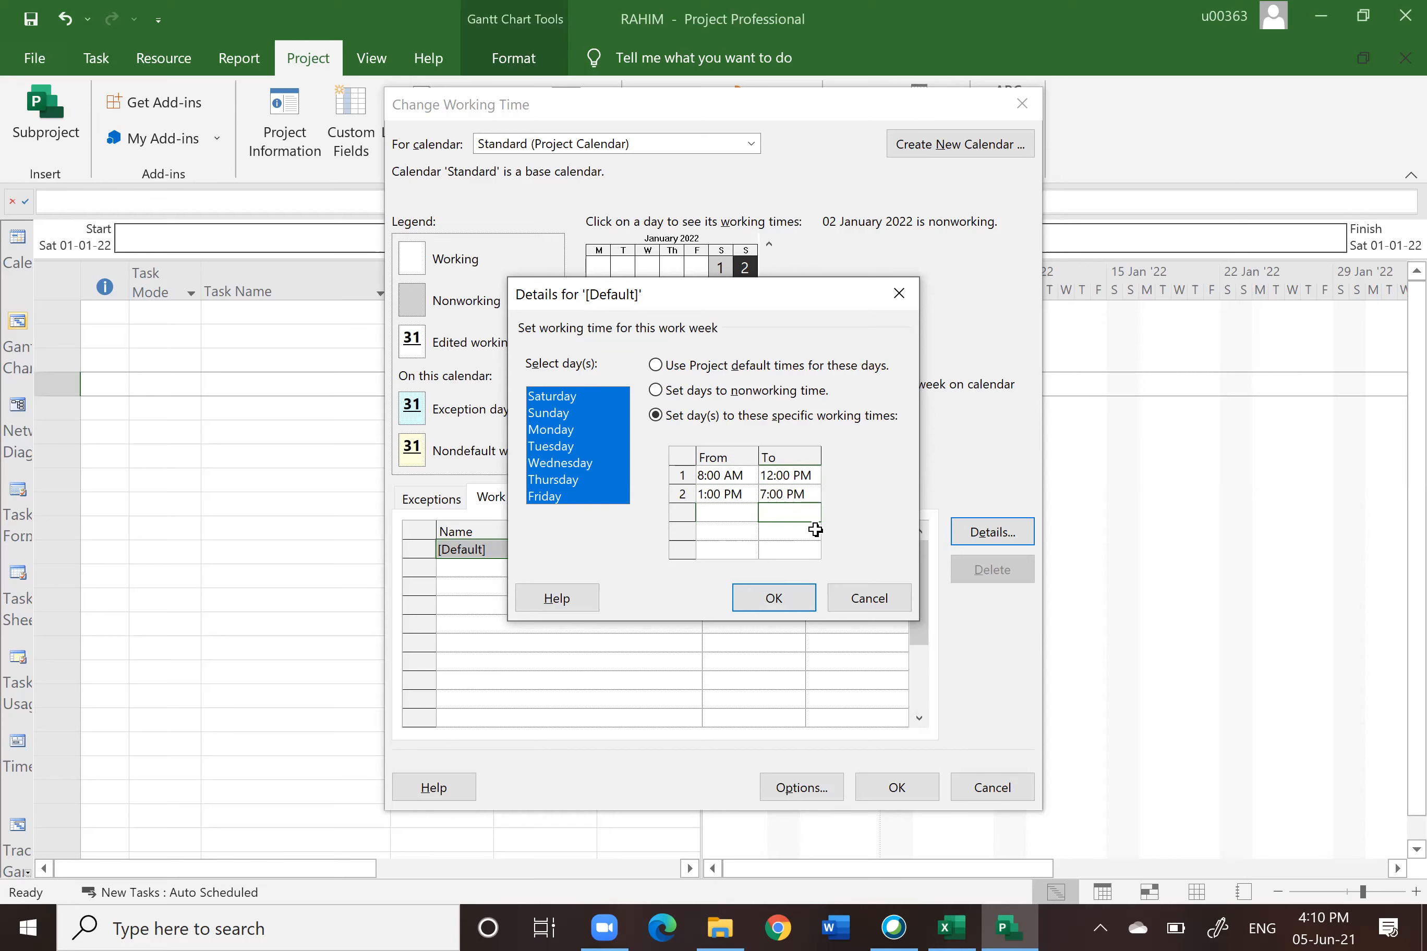
left_click(772, 597)
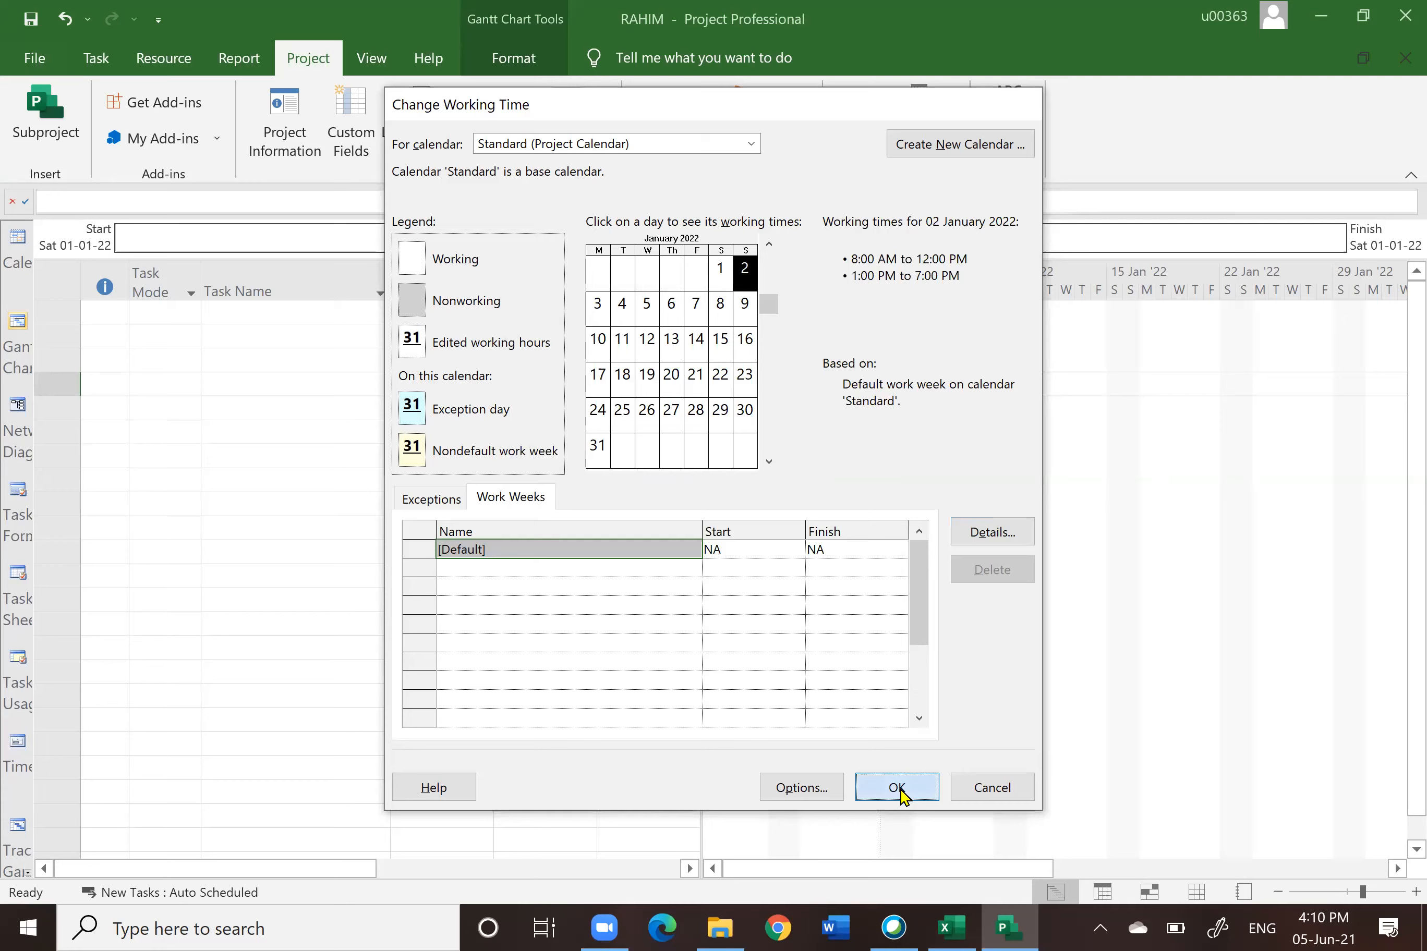
left_click(897, 788)
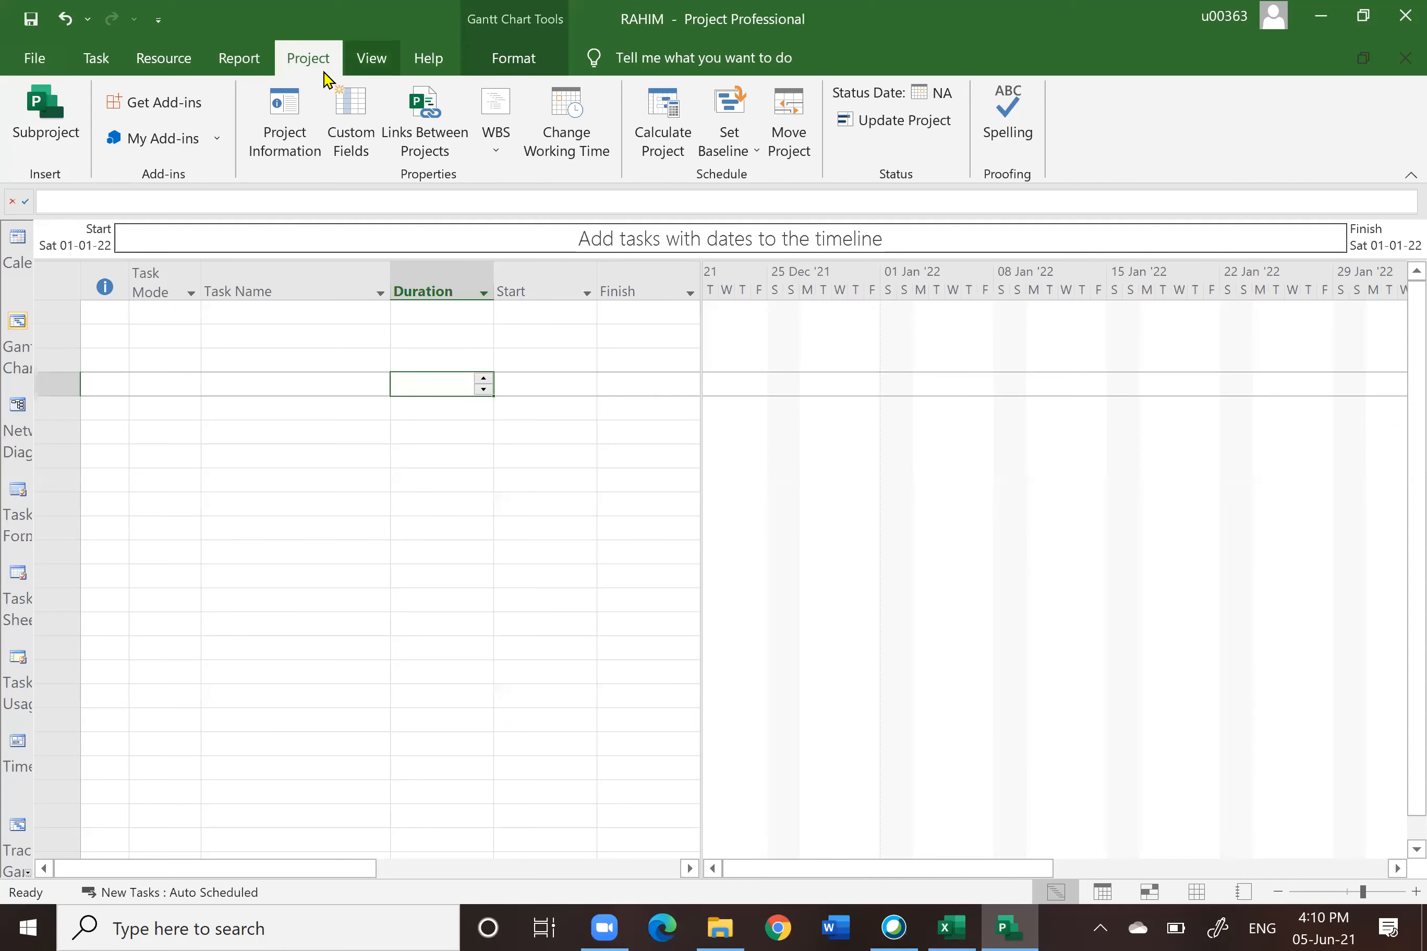
left_click(241, 520)
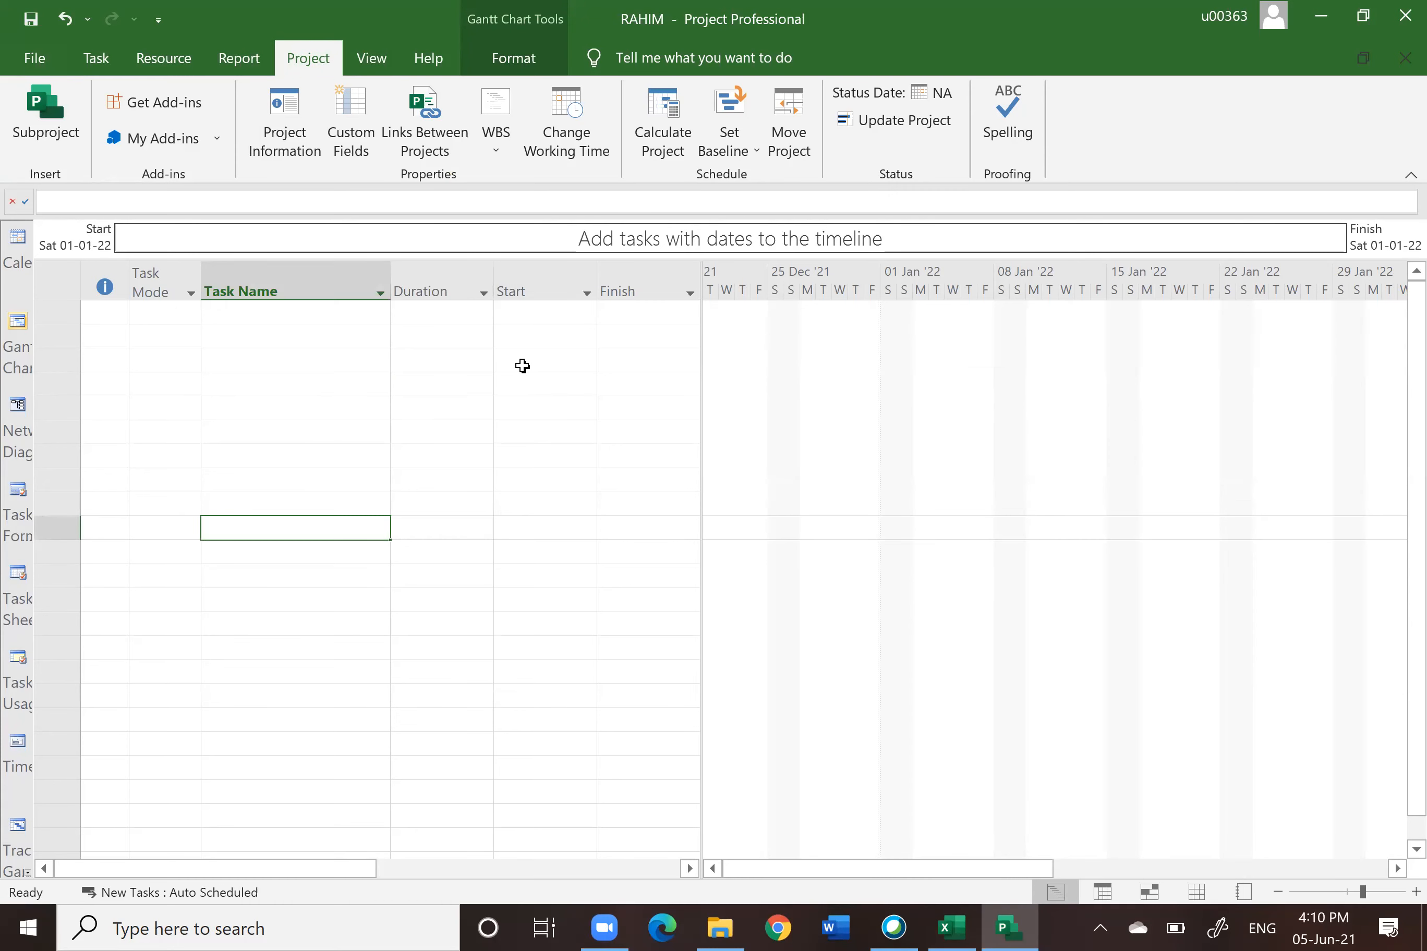
left_click(522, 362)
left_click(461, 336)
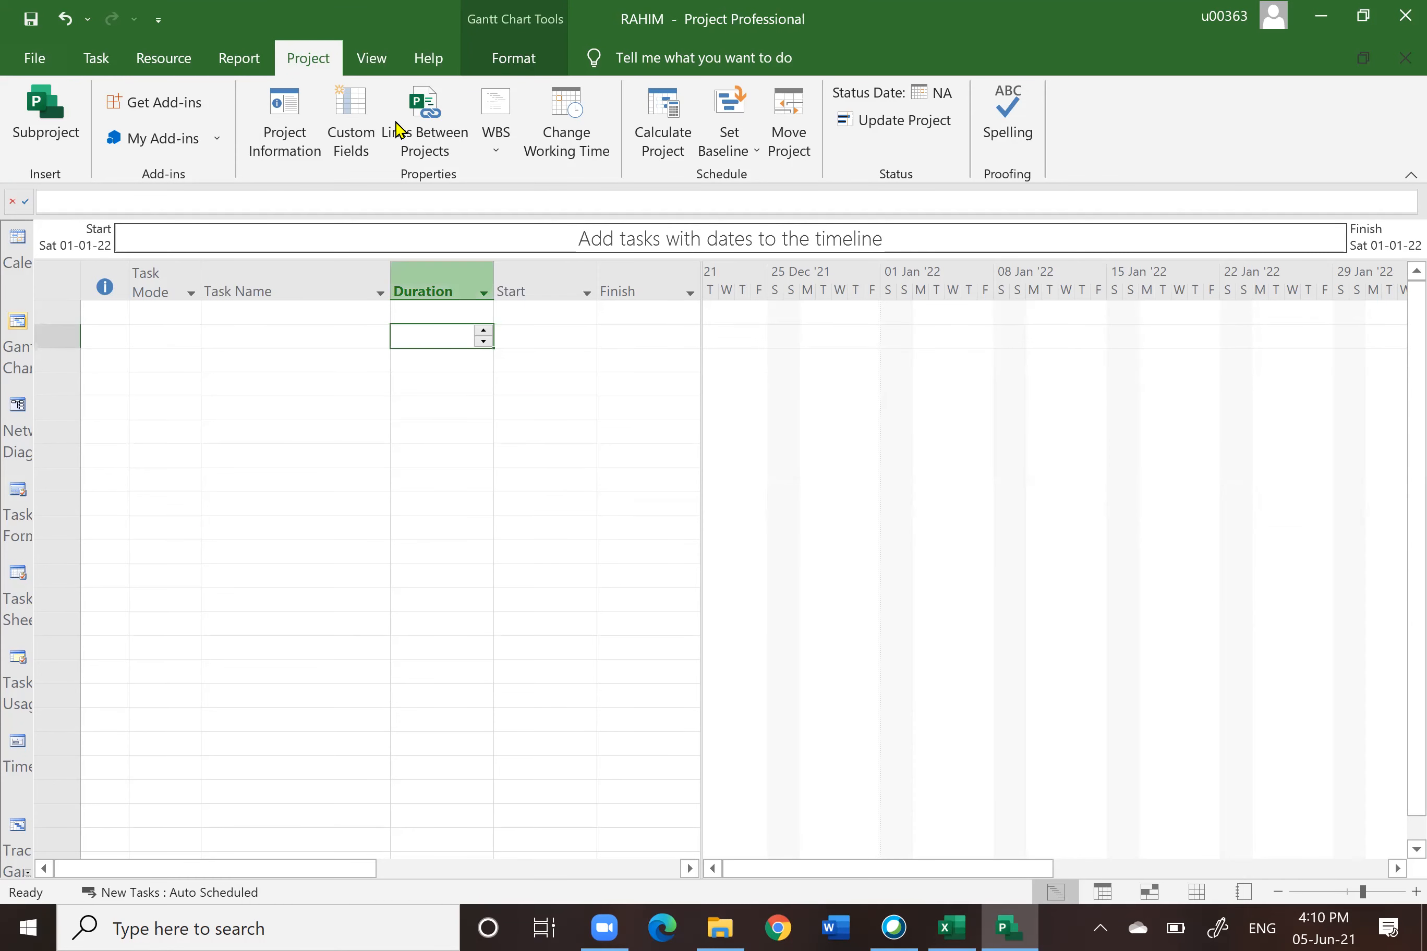
left_click(372, 58)
left_click(309, 60)
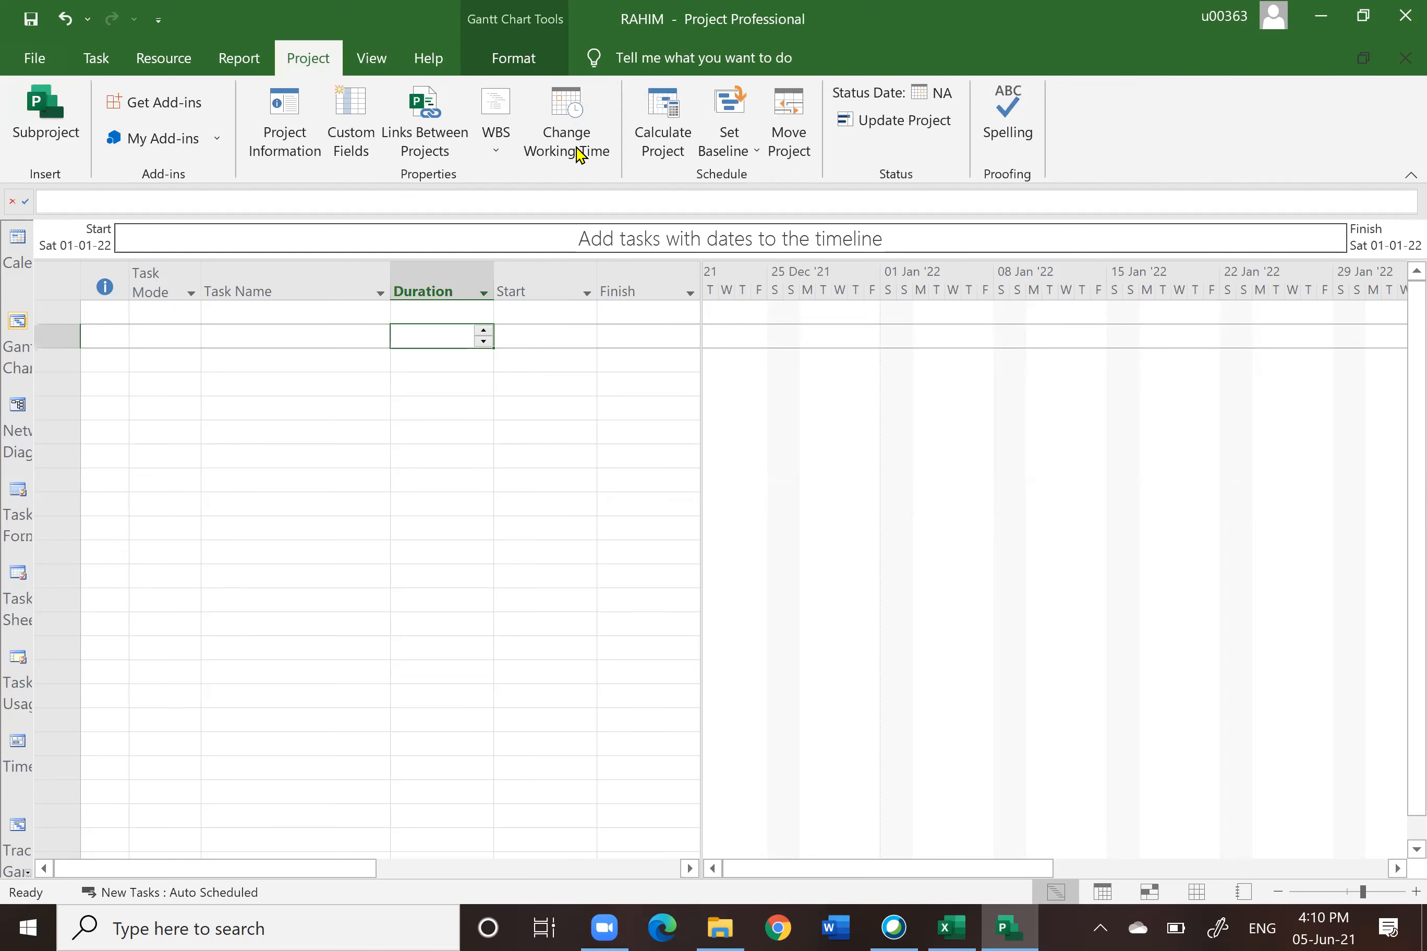
Step: Review the working times of individual January 2022 days in the project calendar
left_click(575, 105)
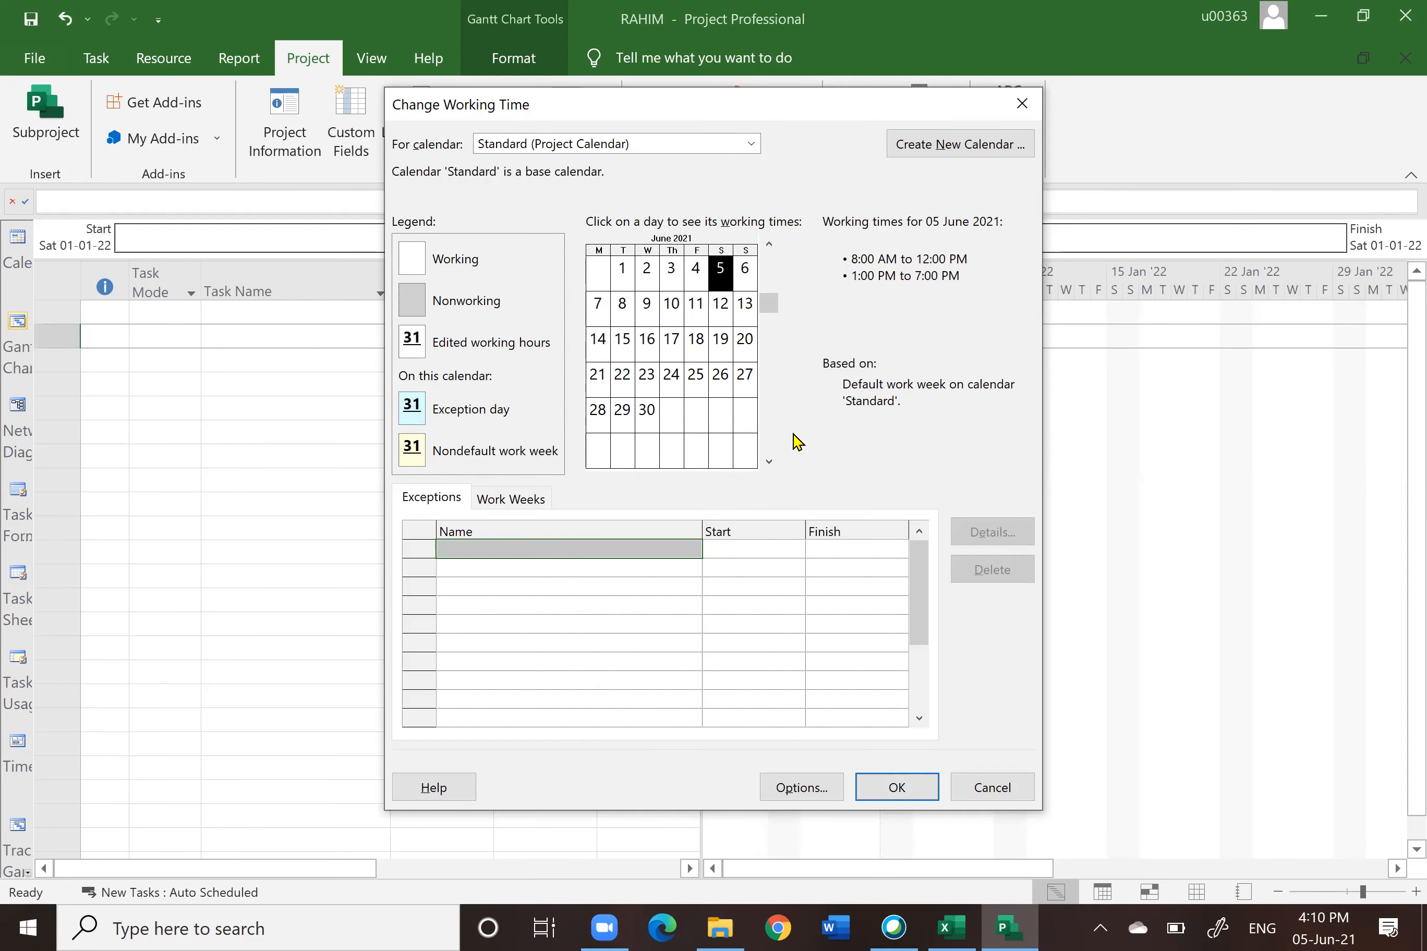
left_click(769, 463)
left_click(769, 462)
left_click(769, 463)
left_click(769, 462)
left_click(769, 463)
left_click(769, 463)
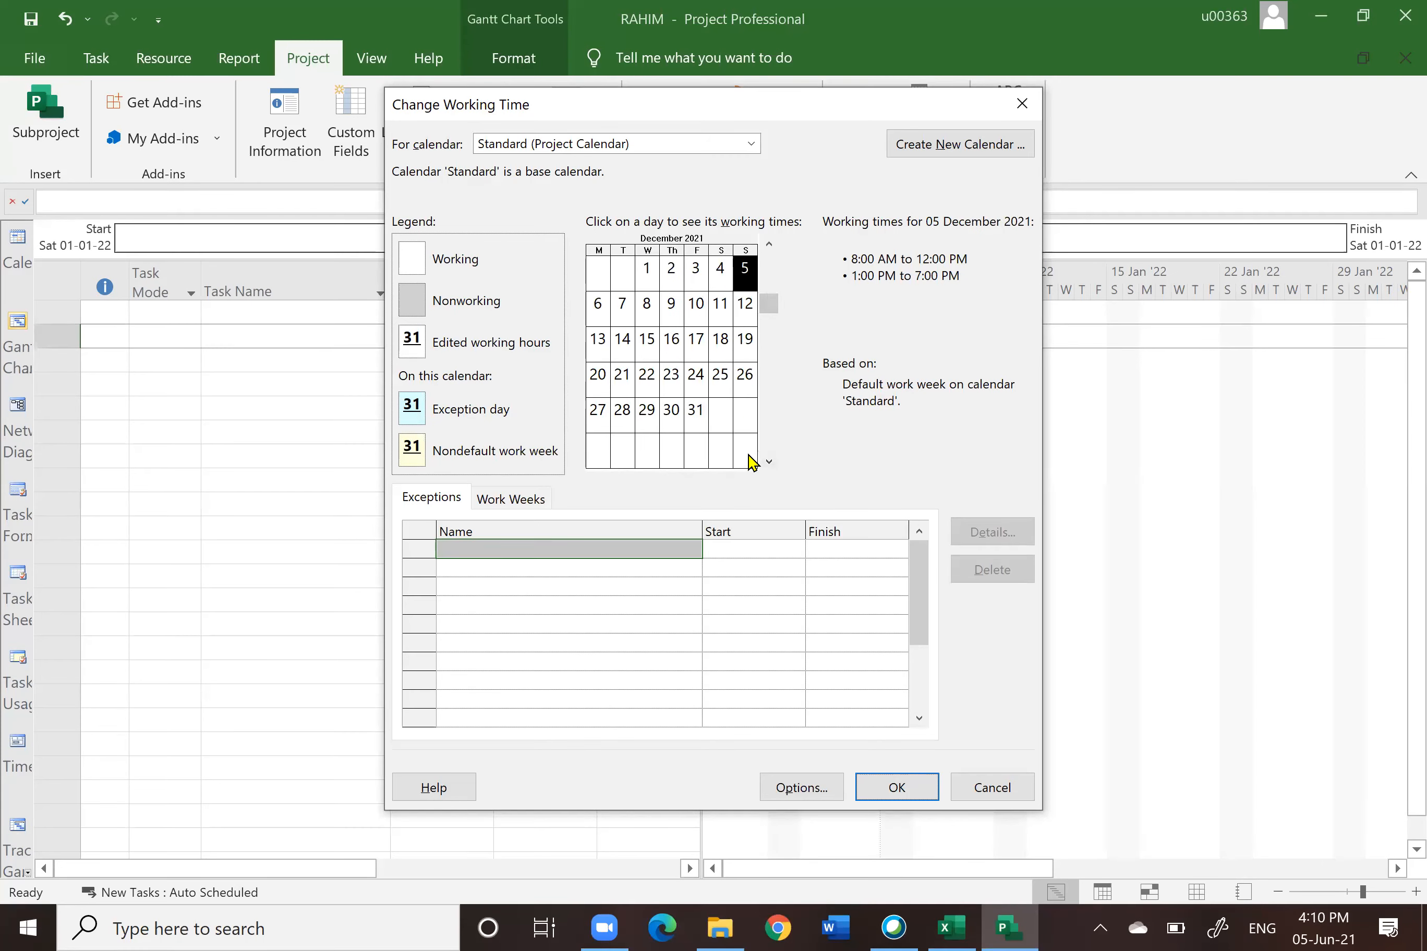
left_click(769, 463)
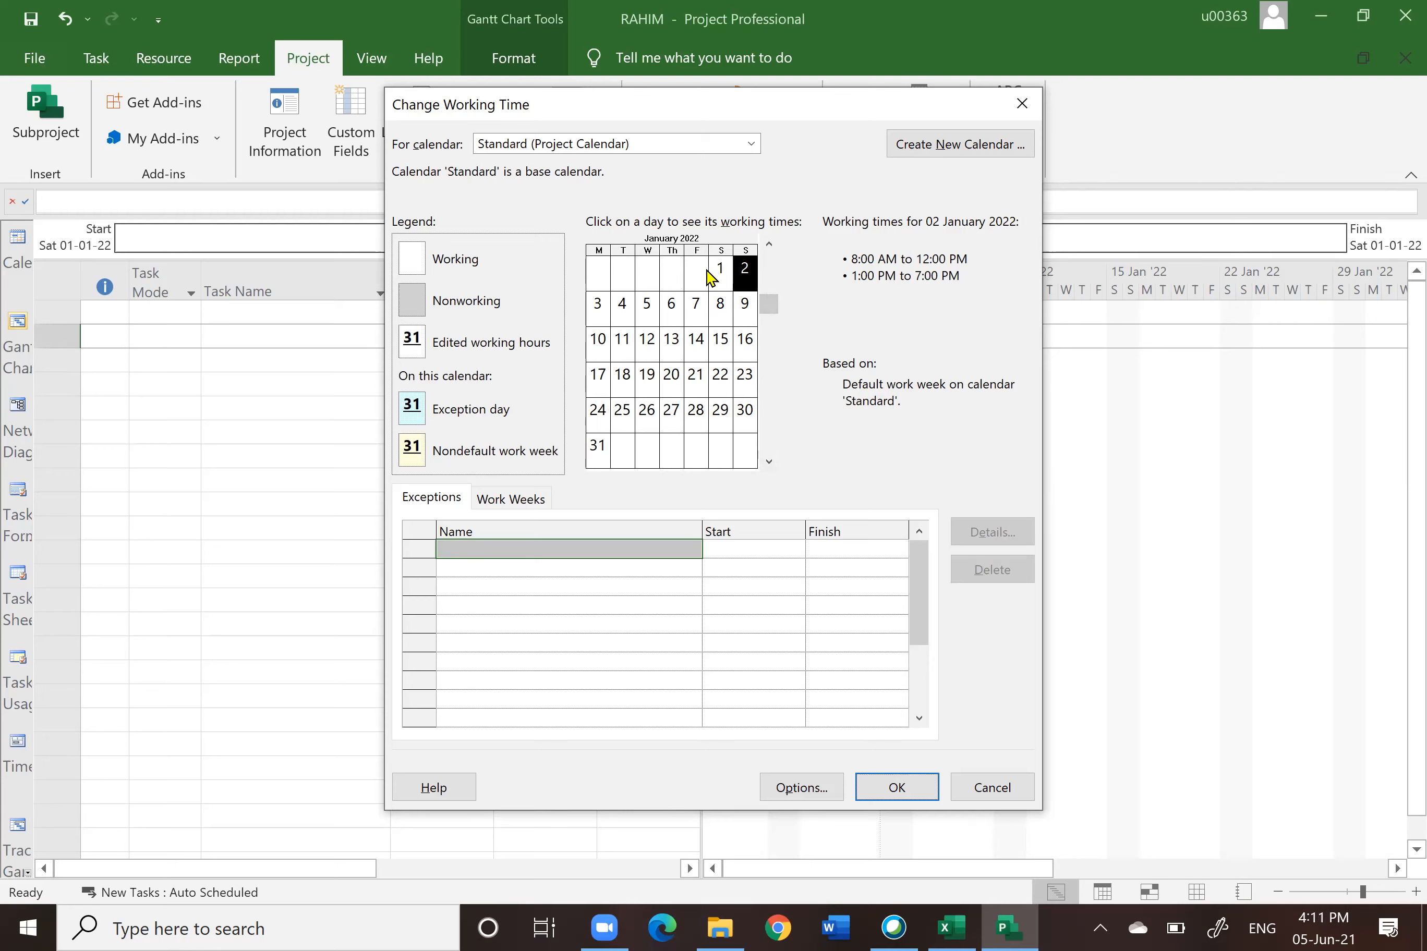
left_click(727, 274)
left_click(745, 273)
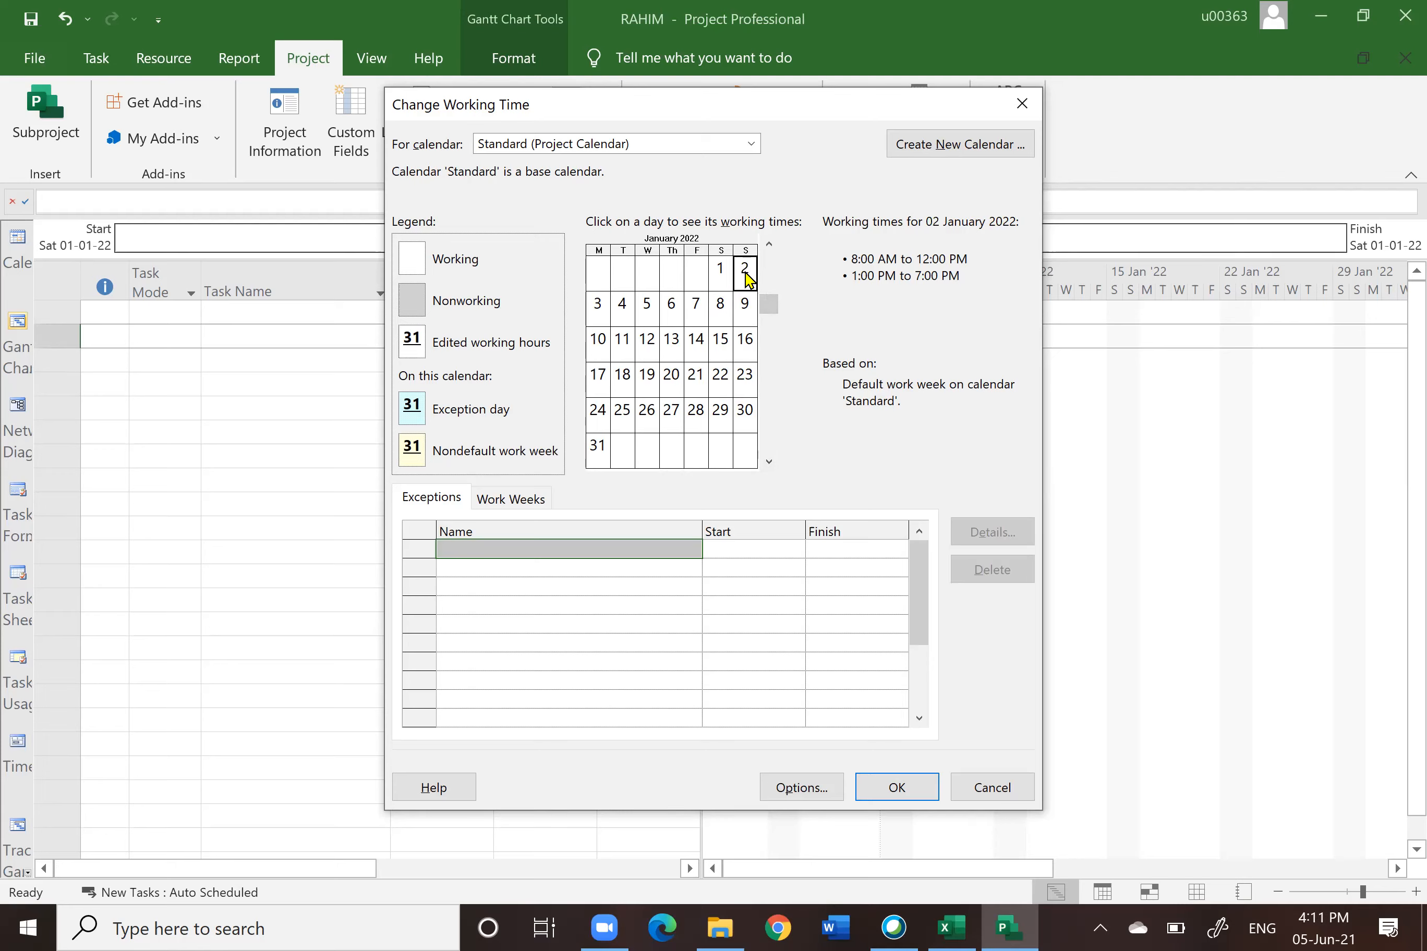
left_click(721, 274)
left_click(749, 283)
left_click(597, 314)
left_click(622, 313)
left_click(646, 312)
left_click(677, 310)
left_click(688, 309)
left_click(725, 310)
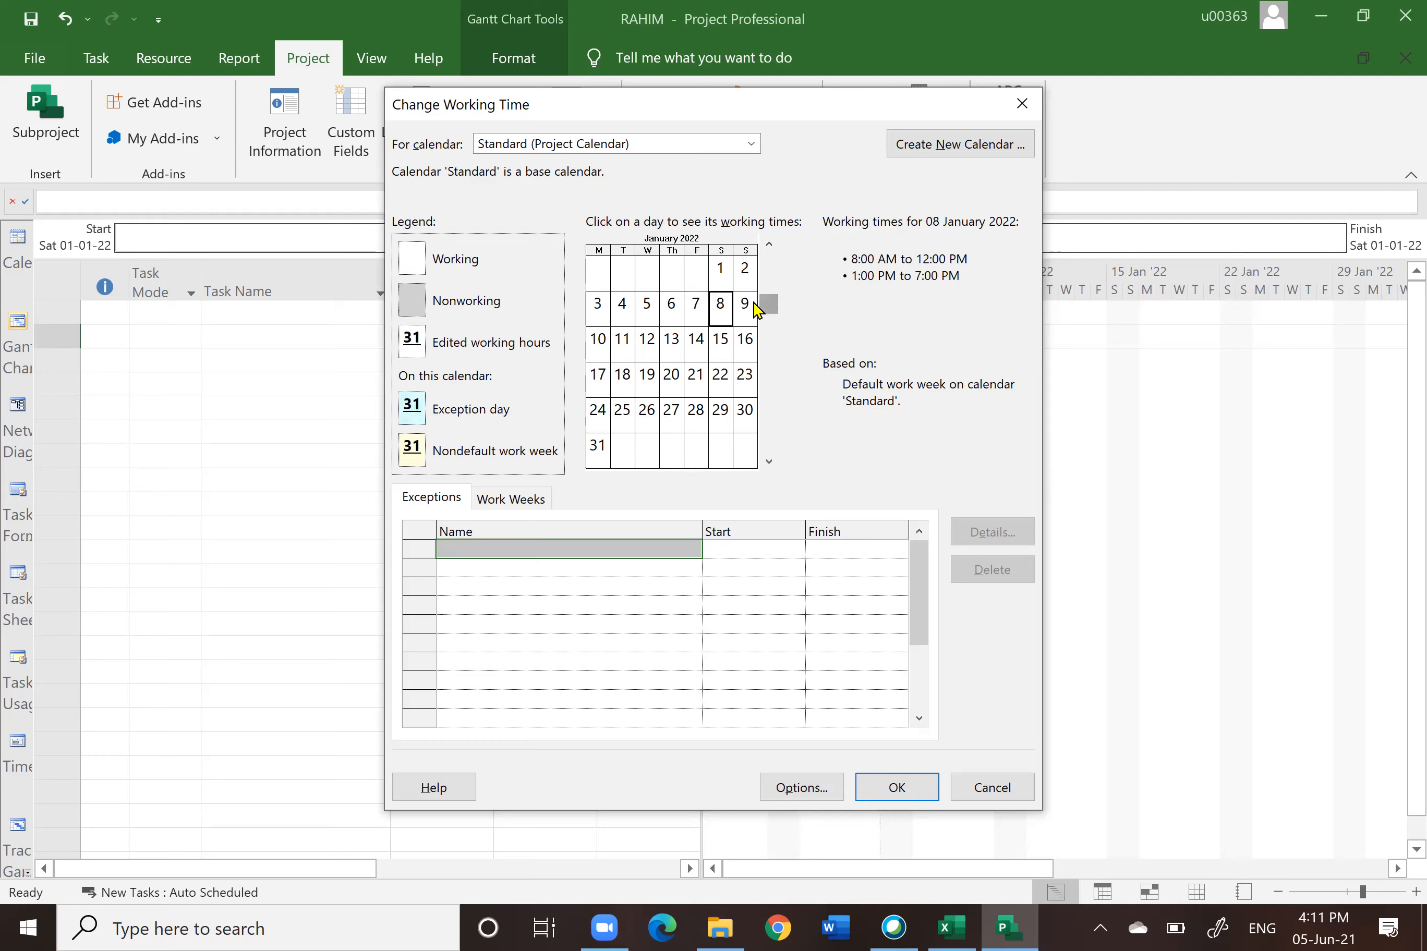
left_click(745, 316)
left_click(609, 354)
left_click(732, 348)
left_click(886, 791)
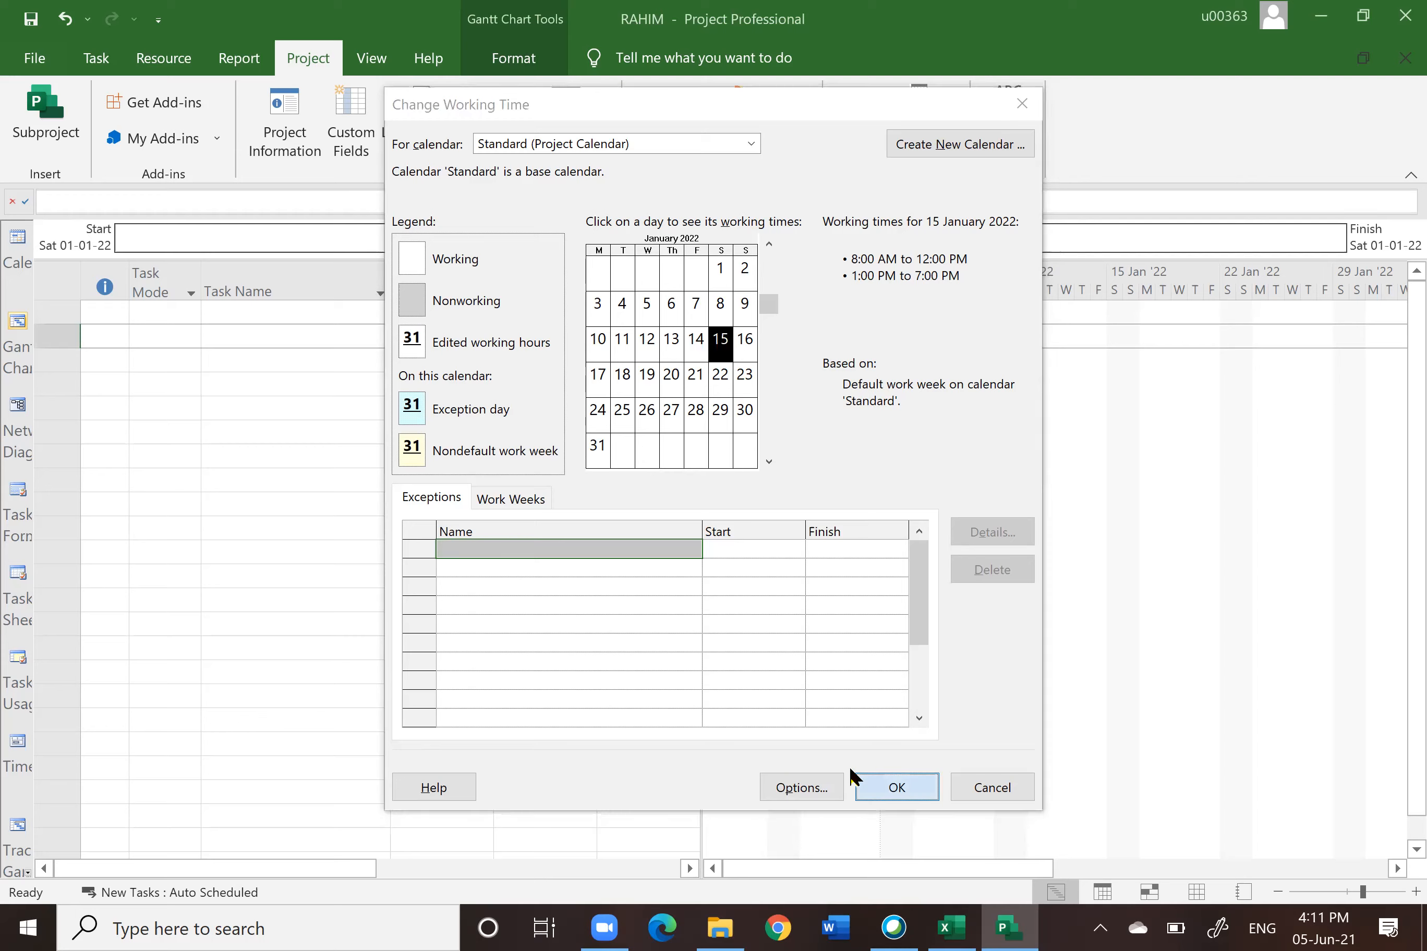
Step: Review the project information and the working time settings without changing them
left_click(533, 622)
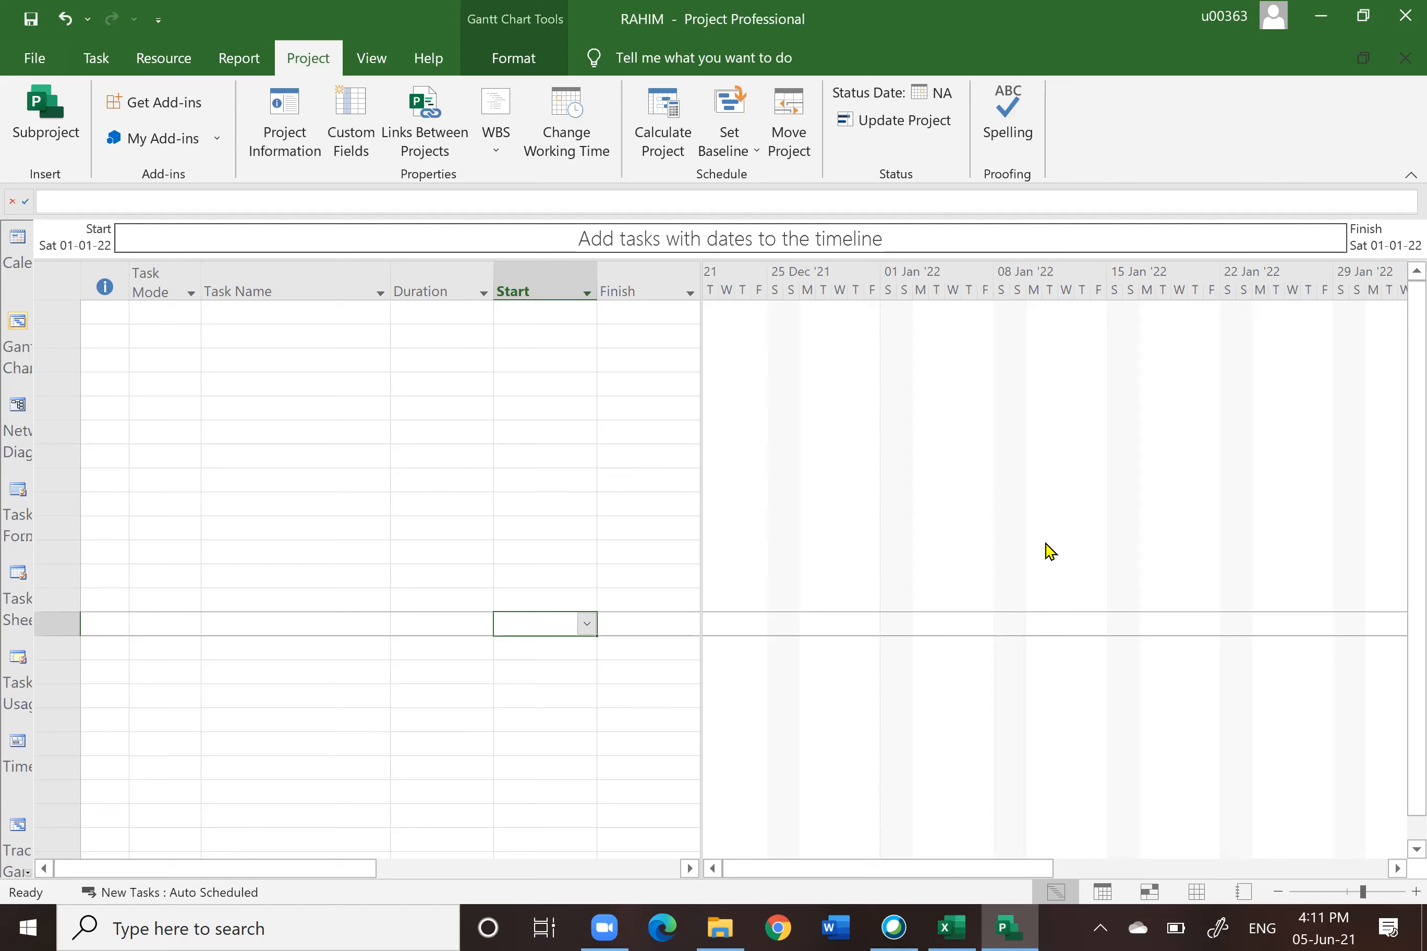
left_click(380, 525)
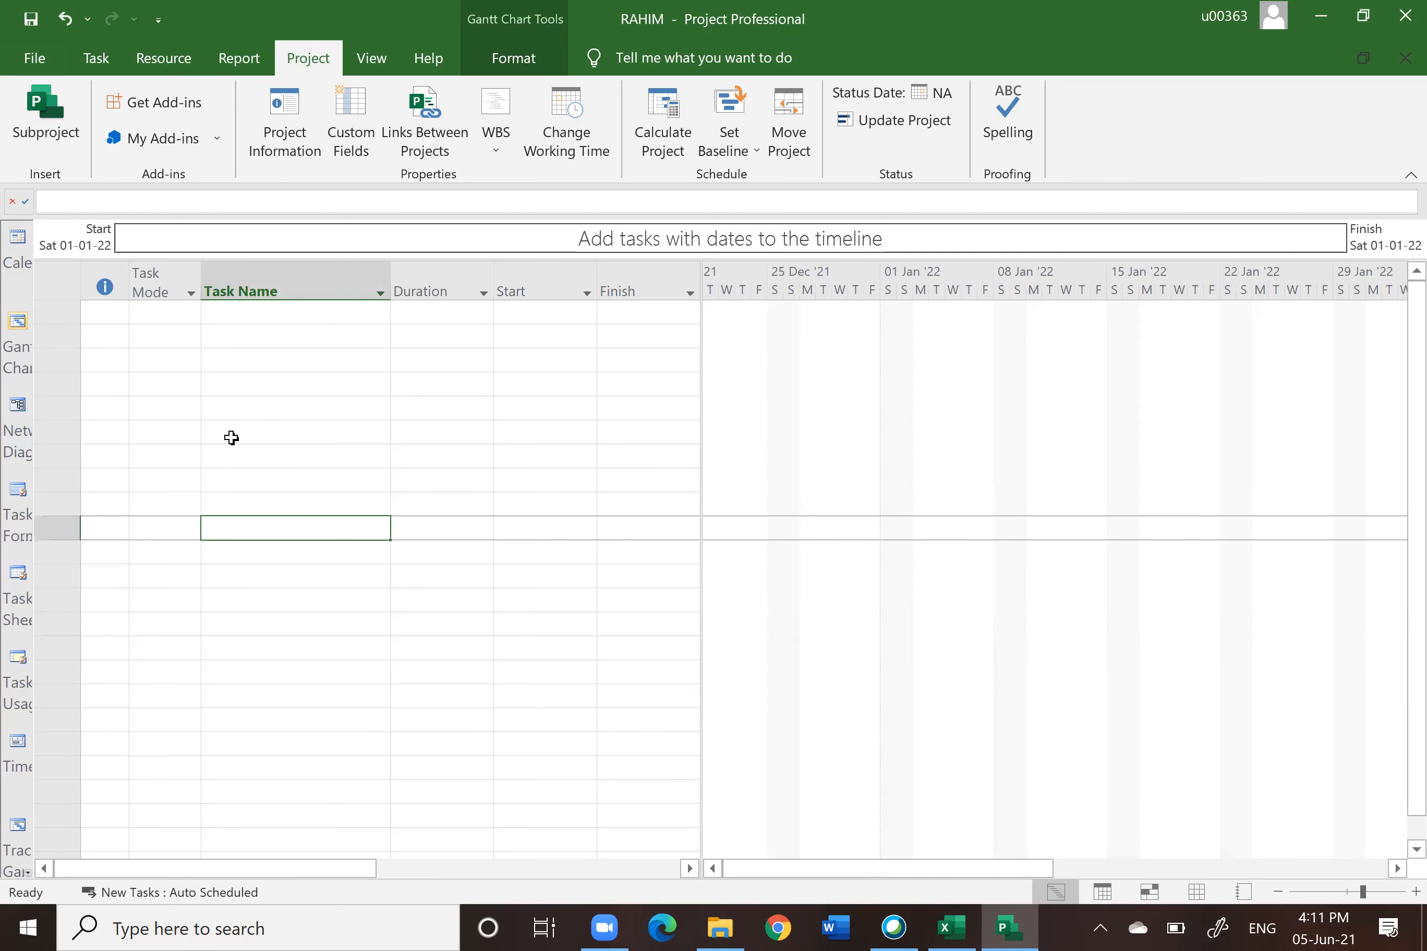
left_click(294, 130)
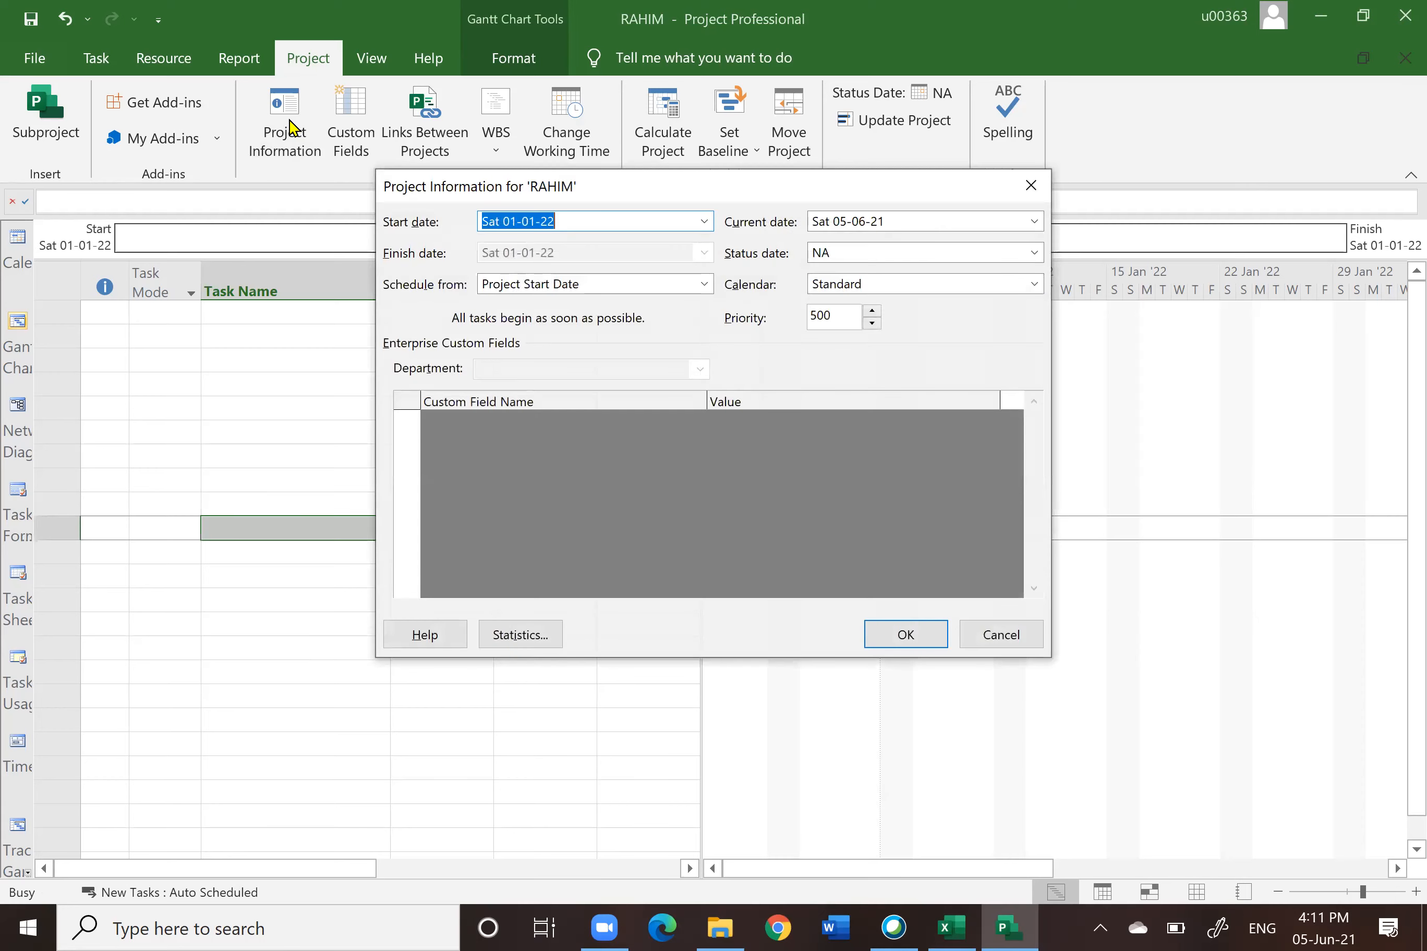
left_click(1007, 634)
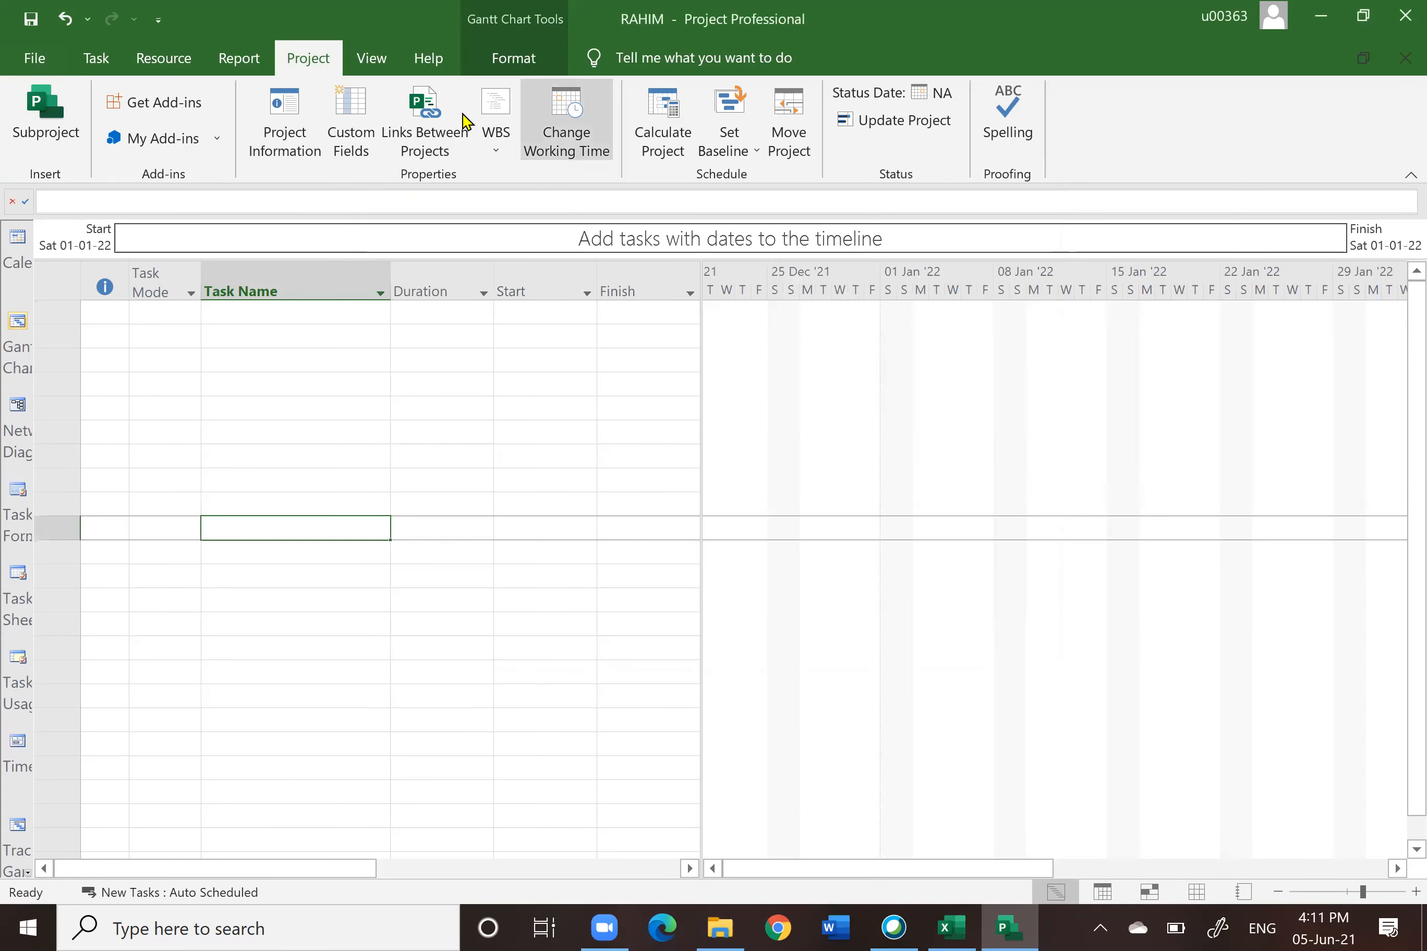
left_click(566, 123)
left_click(999, 785)
Step: Compare the task table's columns with the Tasklist spreadsheet's Task Name, Duration, Predecessors and Resources Name columns
left_click(264, 448)
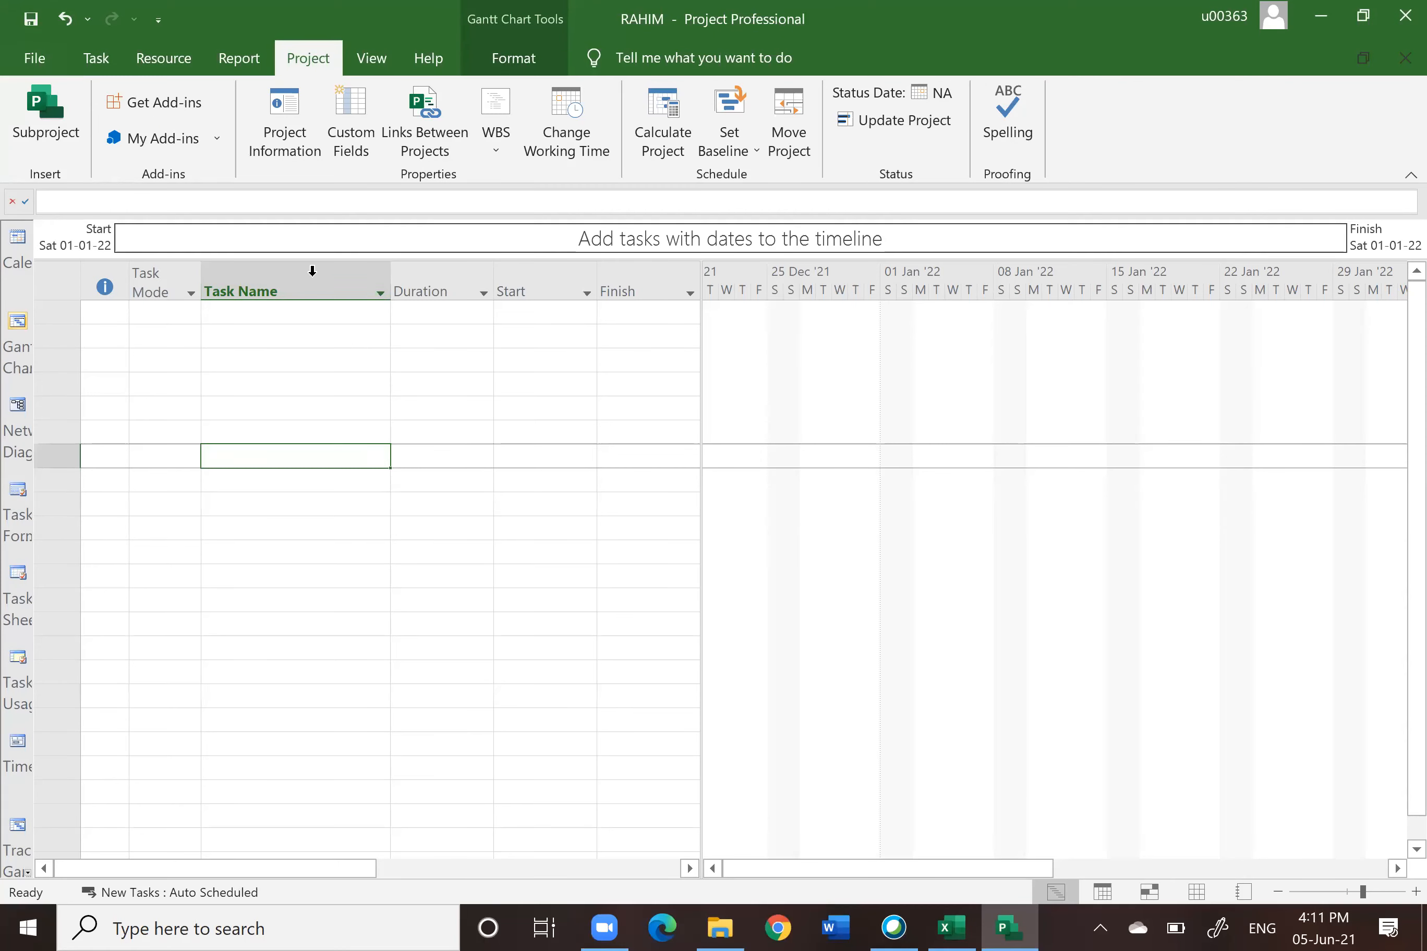
left_click(240, 278)
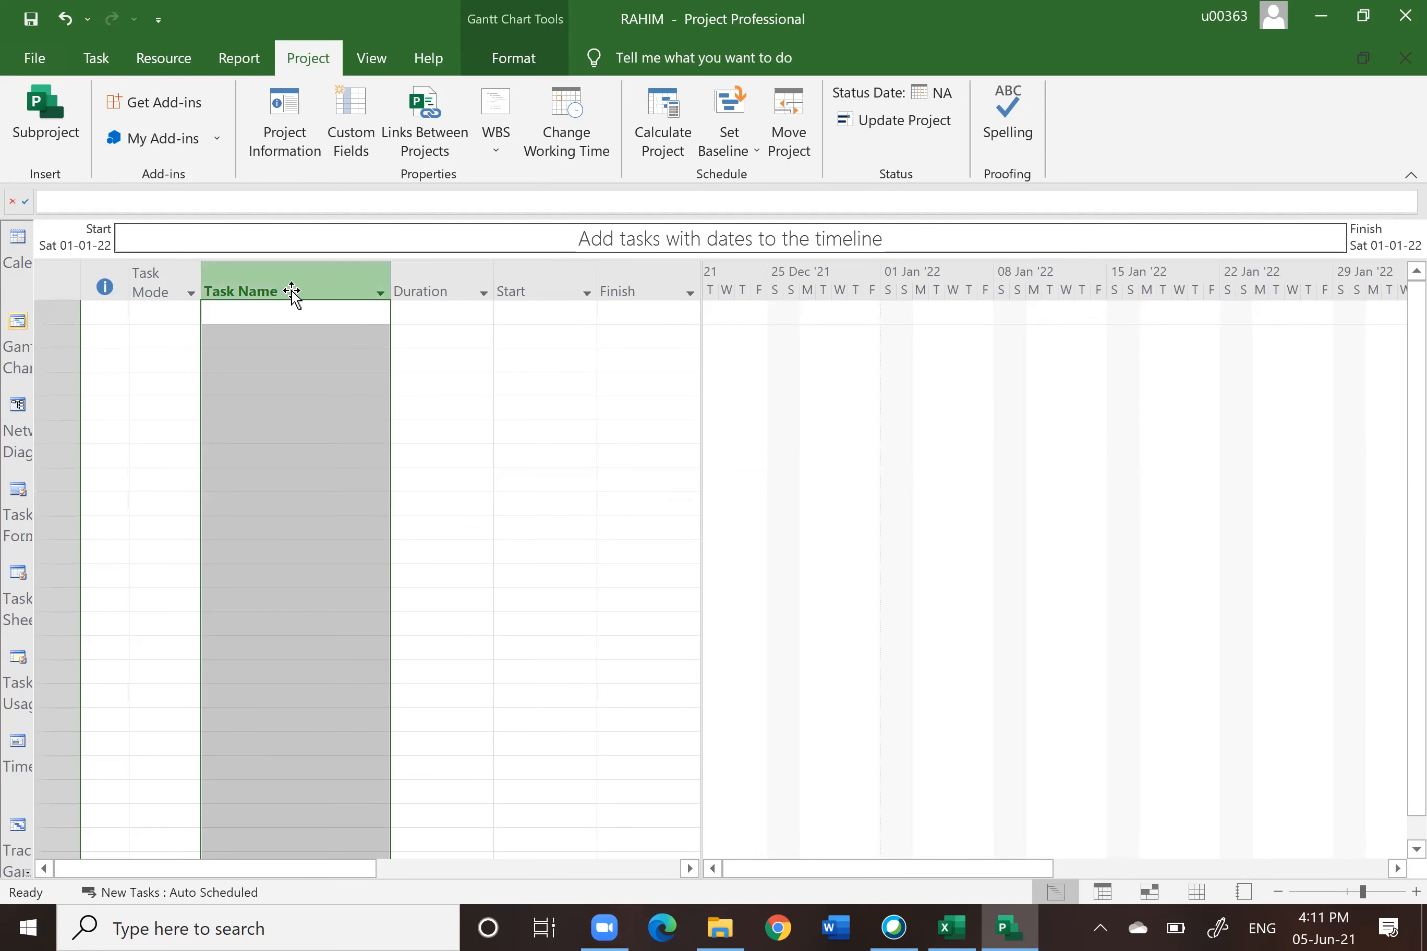
left_click(444, 295)
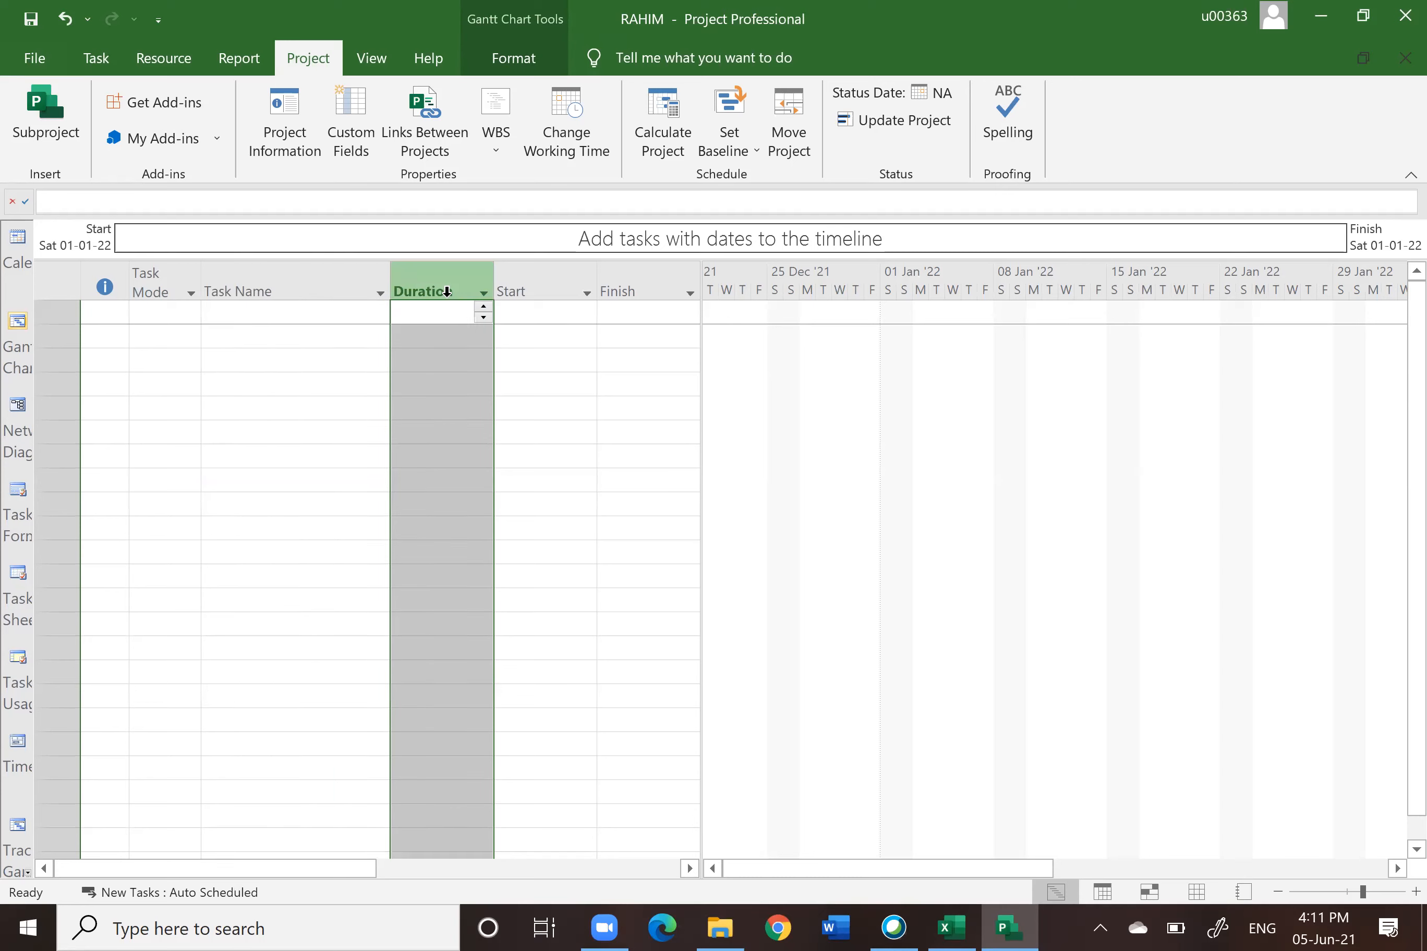
left_click_drag(702, 376, 1011, 376)
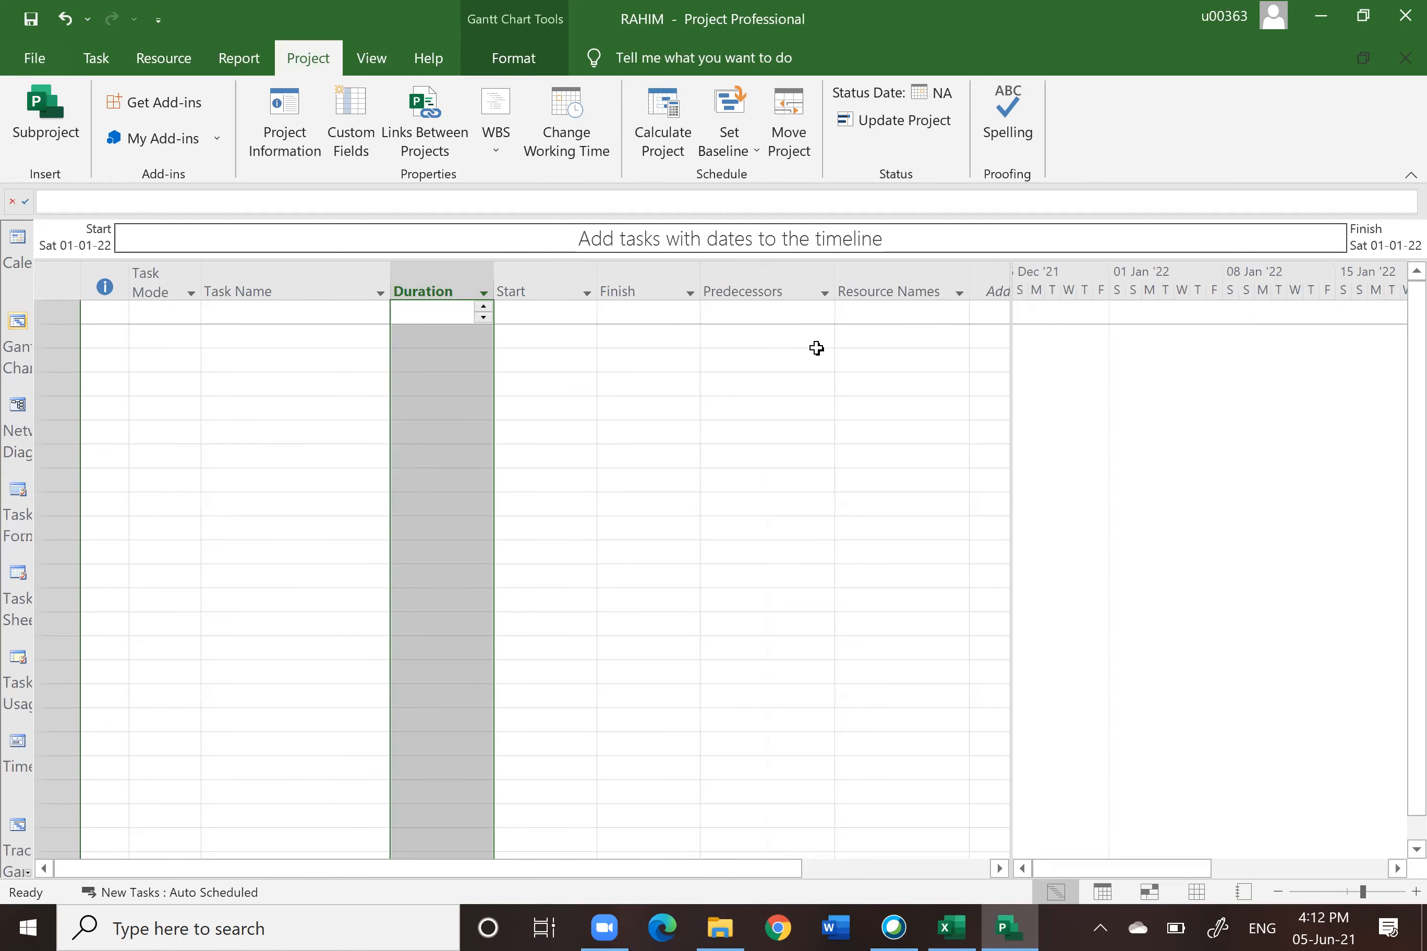
left_click(890, 289)
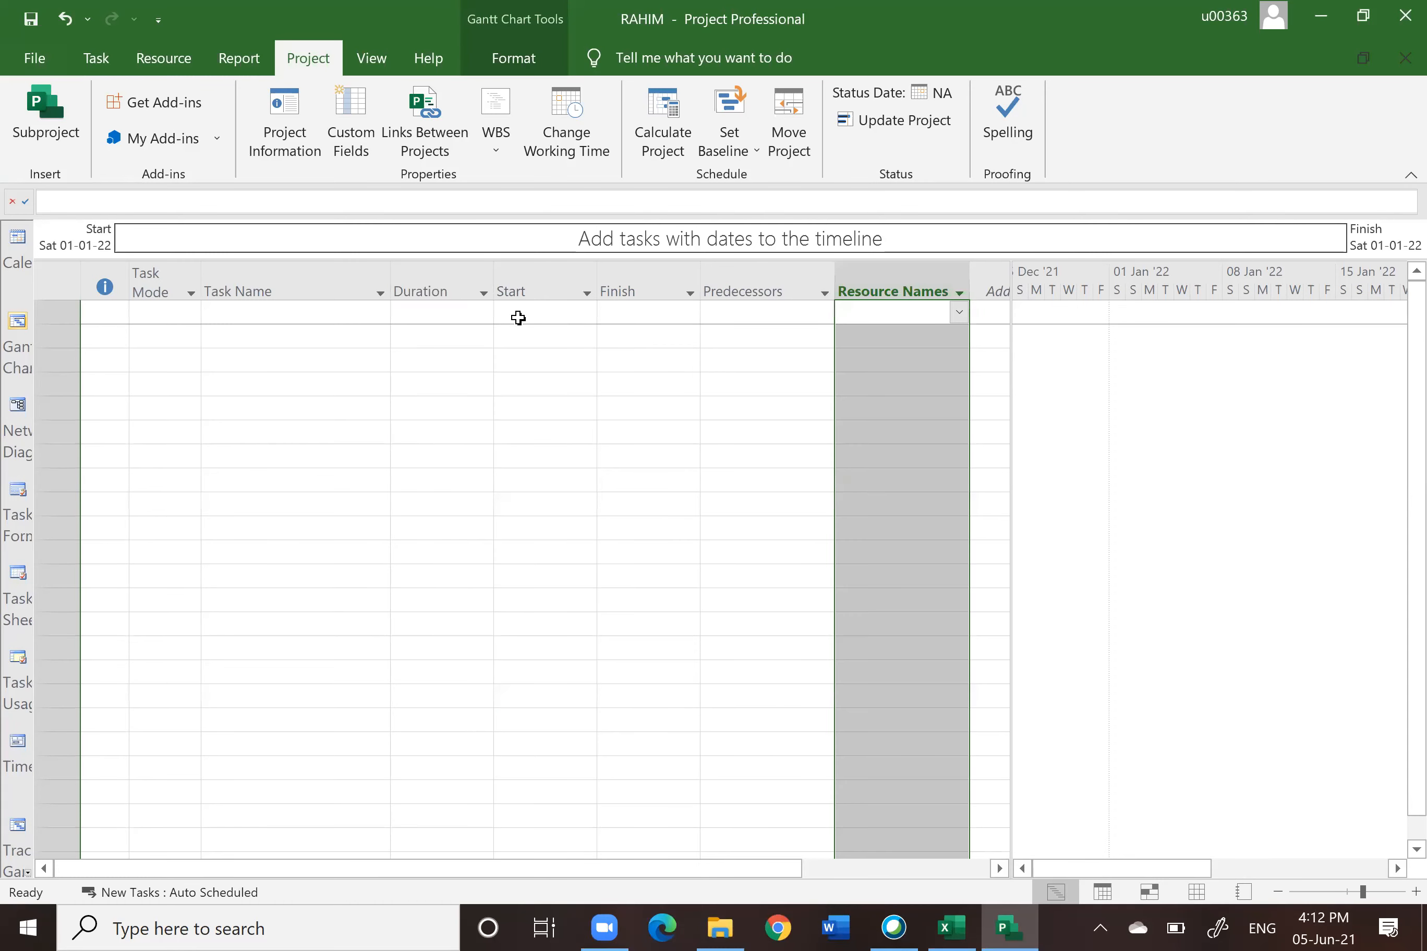
left_click(282, 286)
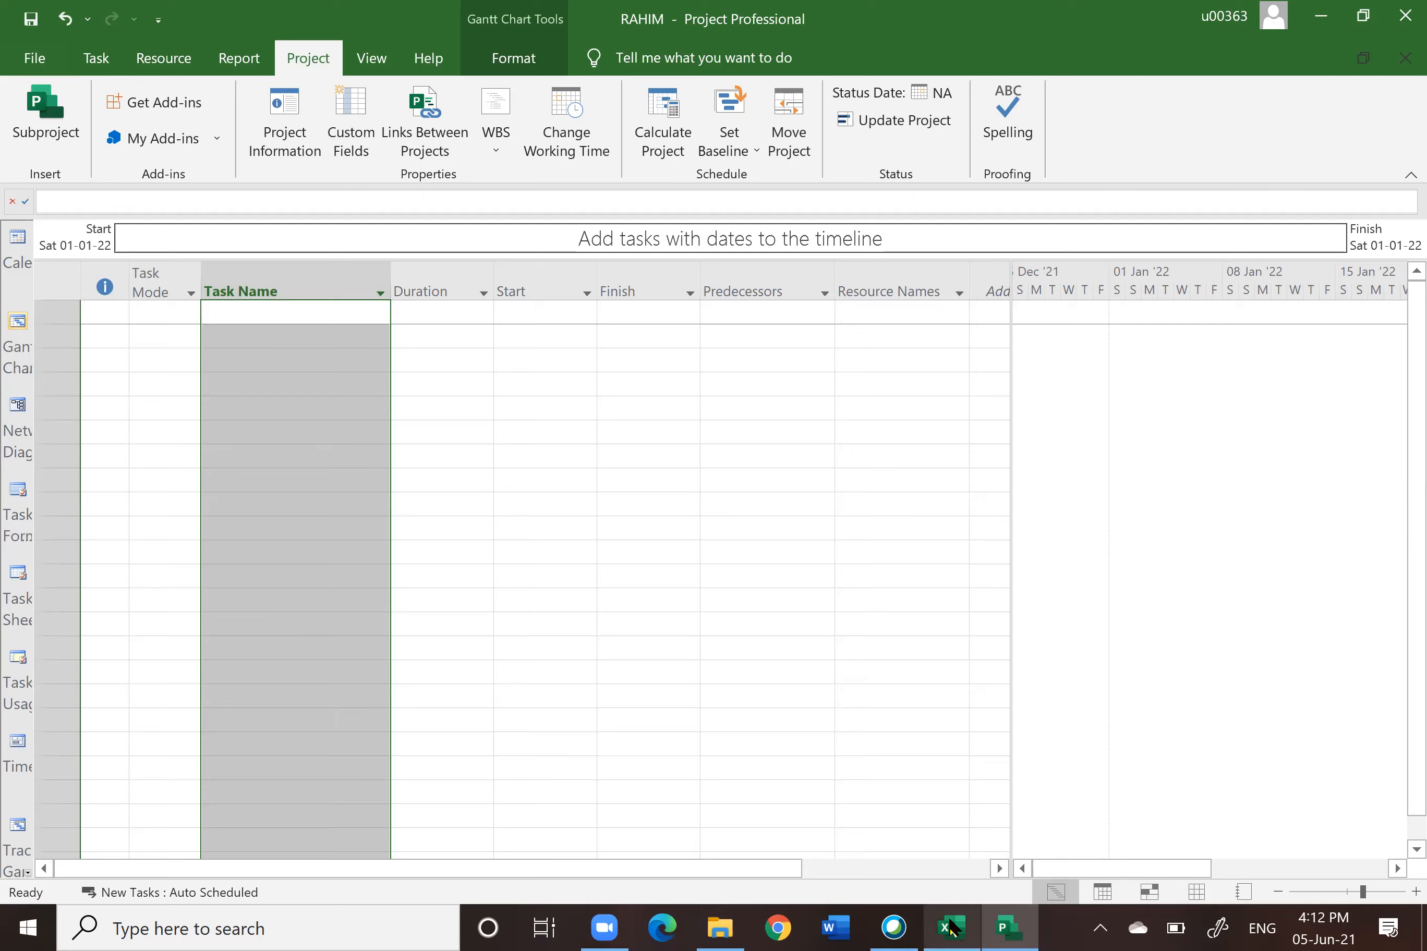
left_click(952, 928)
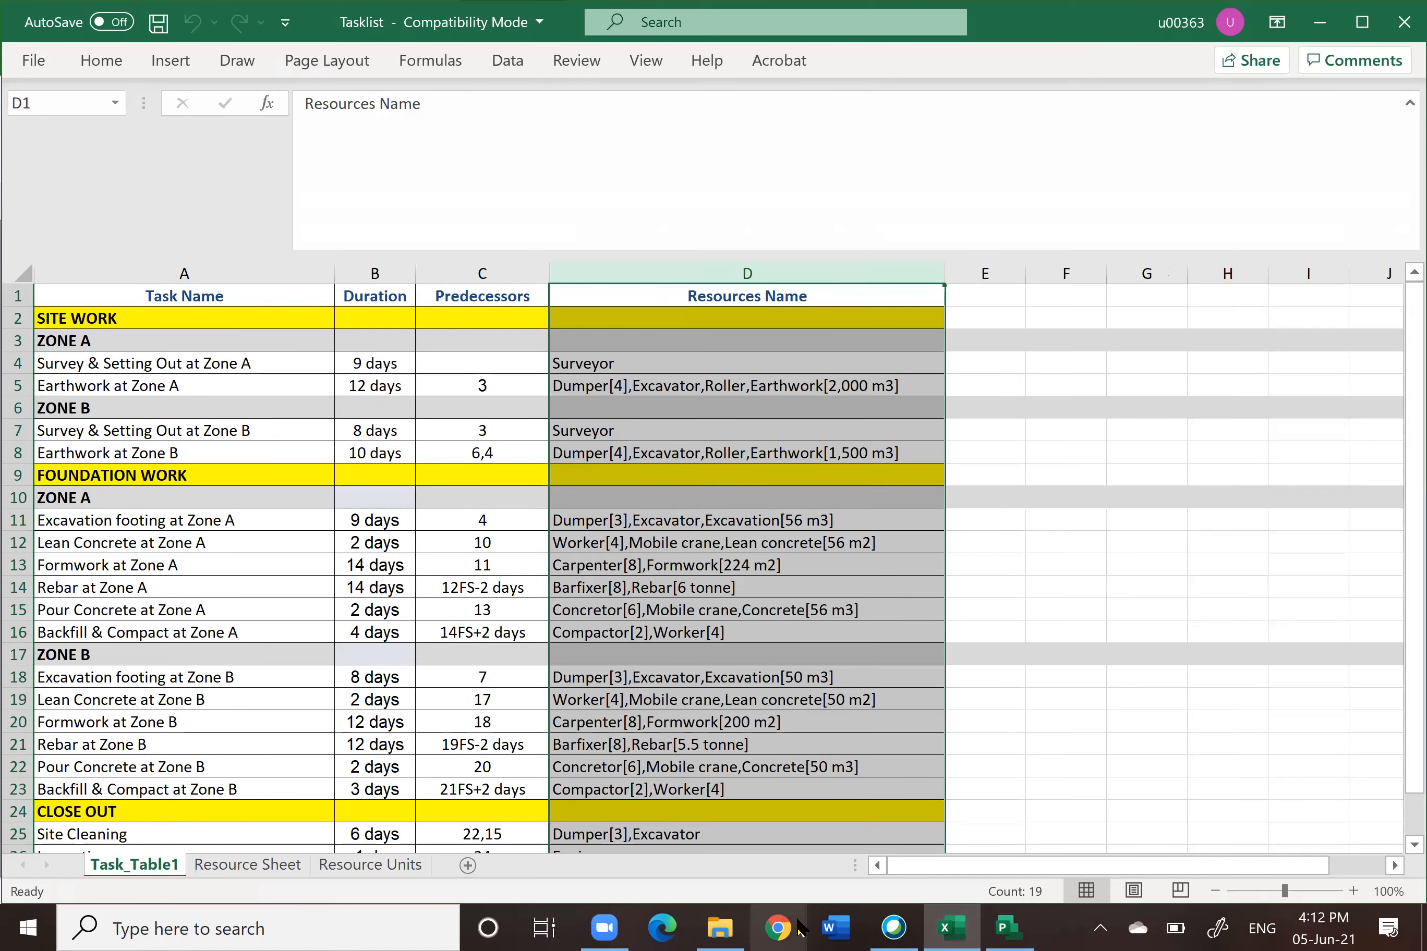
left_click(1009, 928)
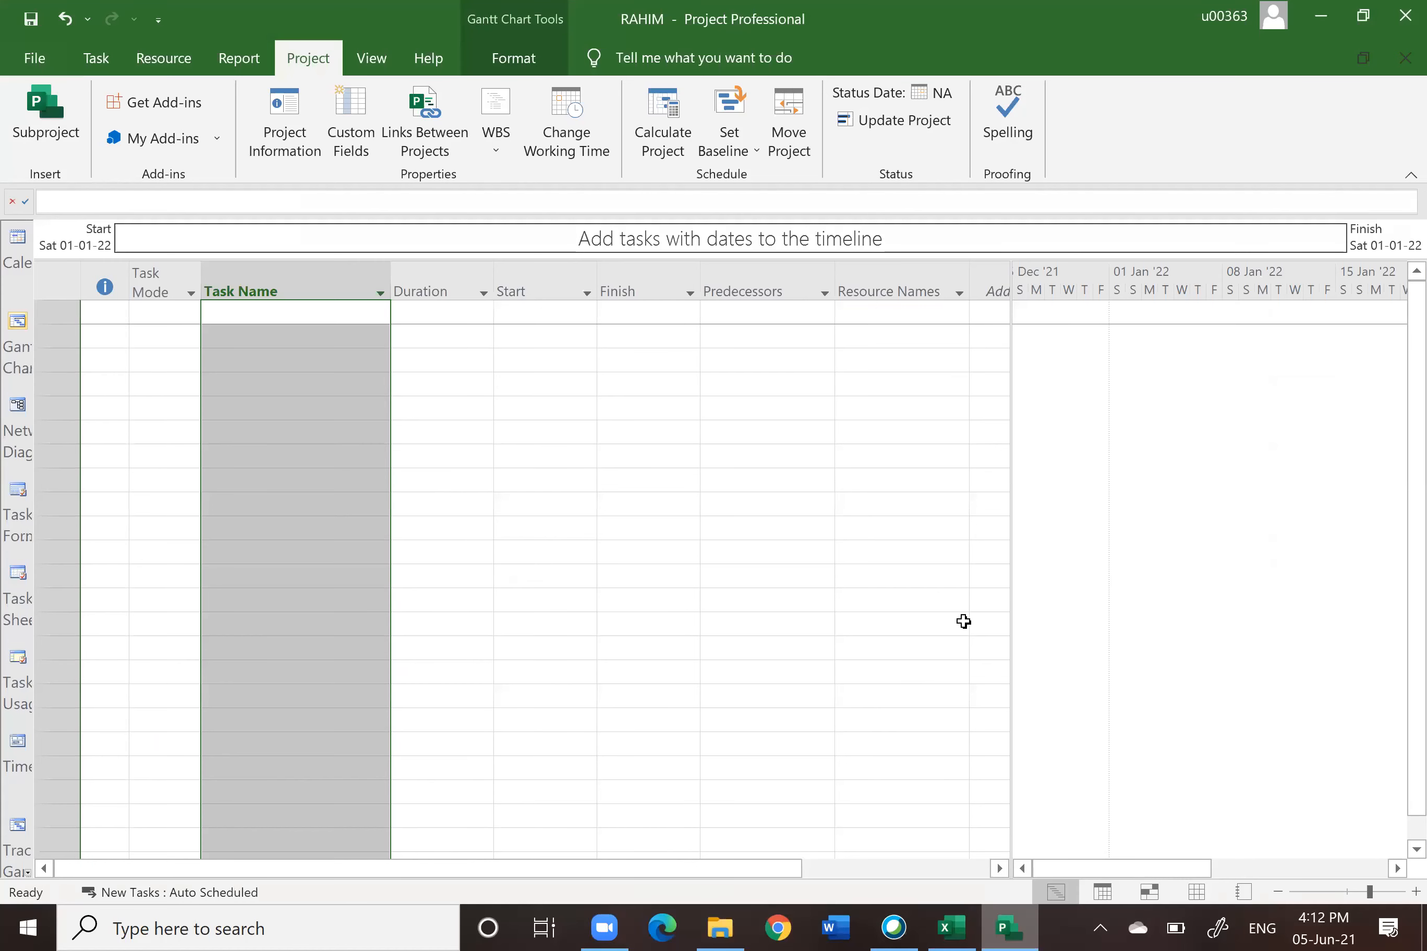
Step: Examine the task table's Task Name, Duration, Predecessors and Resource Names columns
left_click_drag(1010, 337, 612, 375)
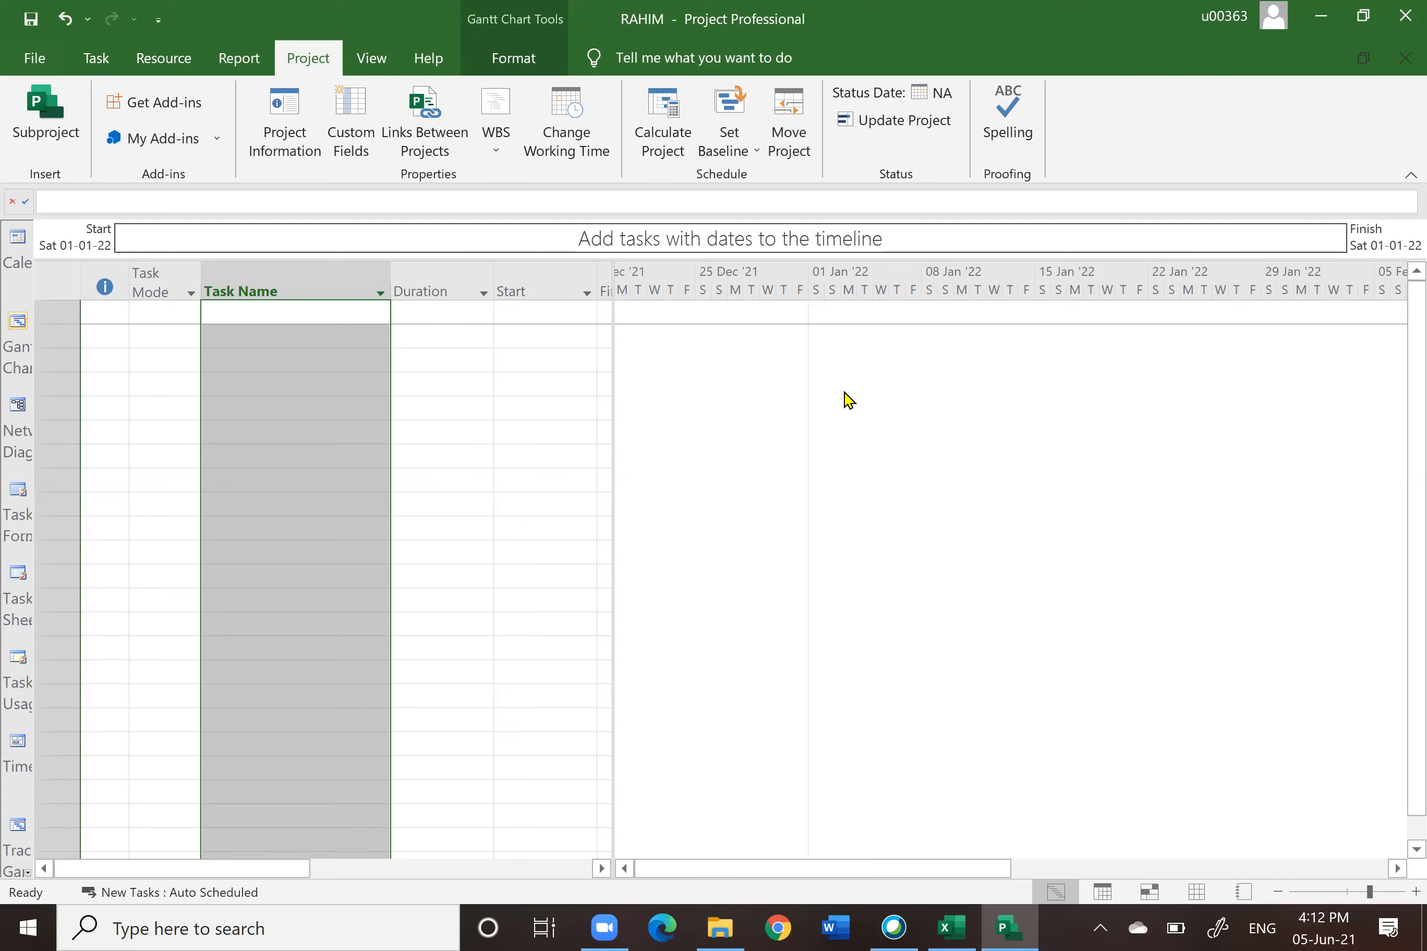
left_click_drag(615, 379, 908, 402)
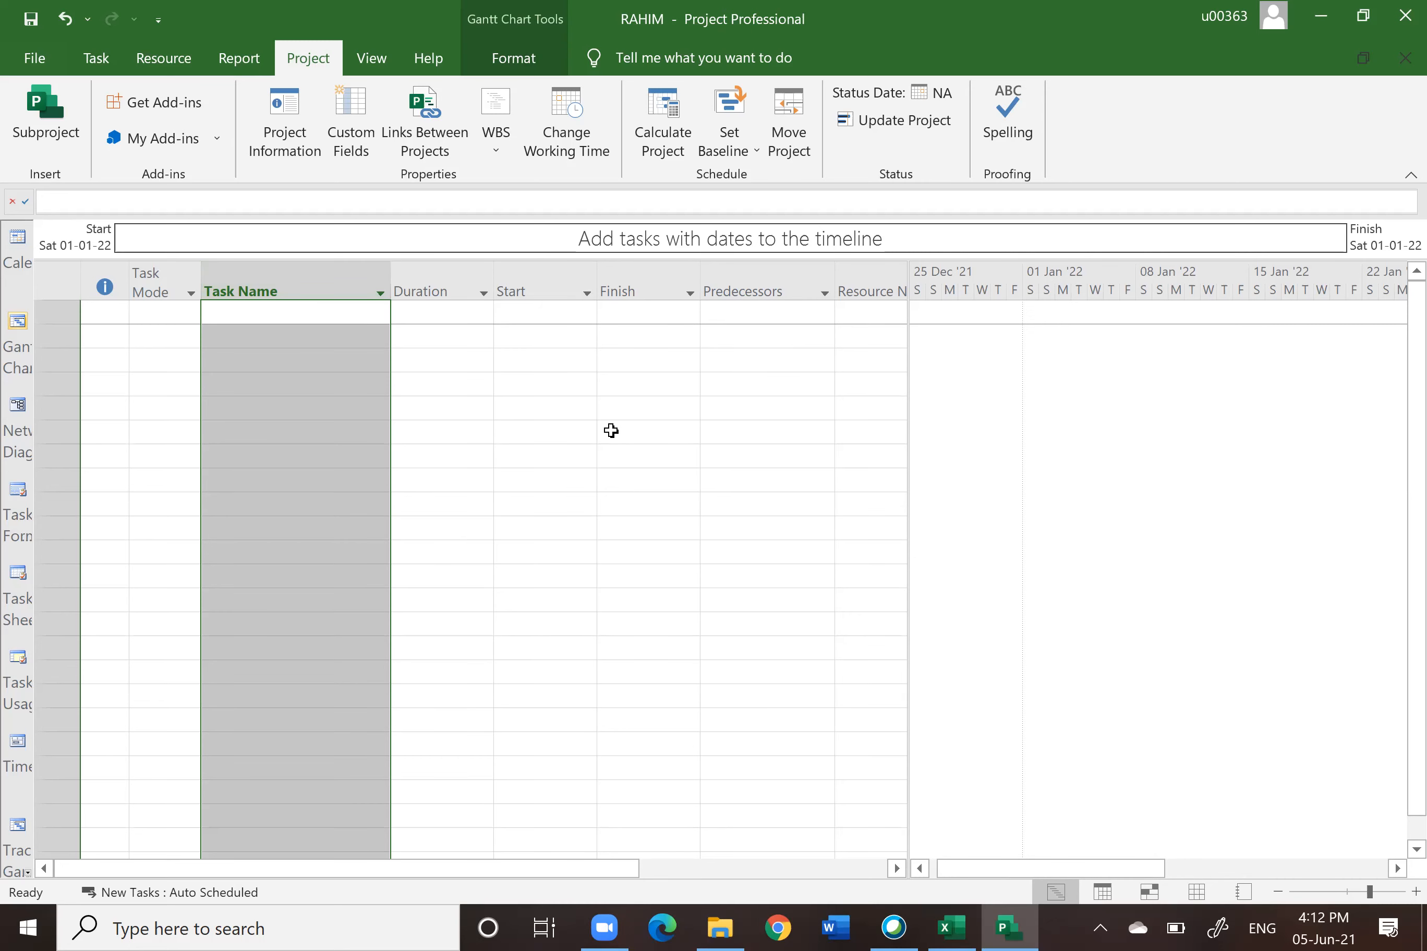
left_click(611, 430)
left_click(301, 282)
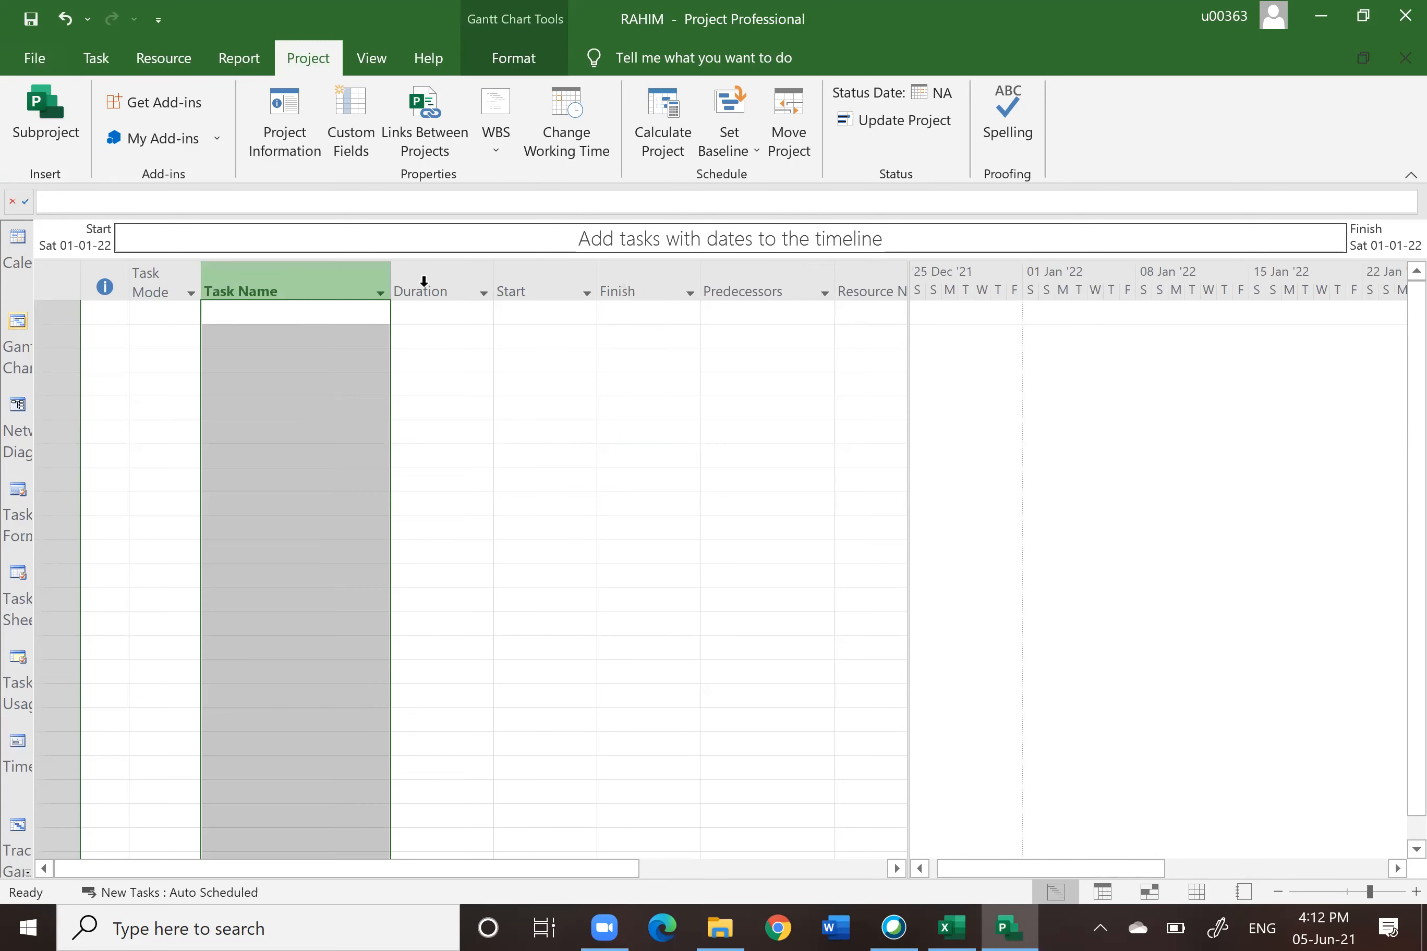
left_click(432, 286)
left_click(748, 287)
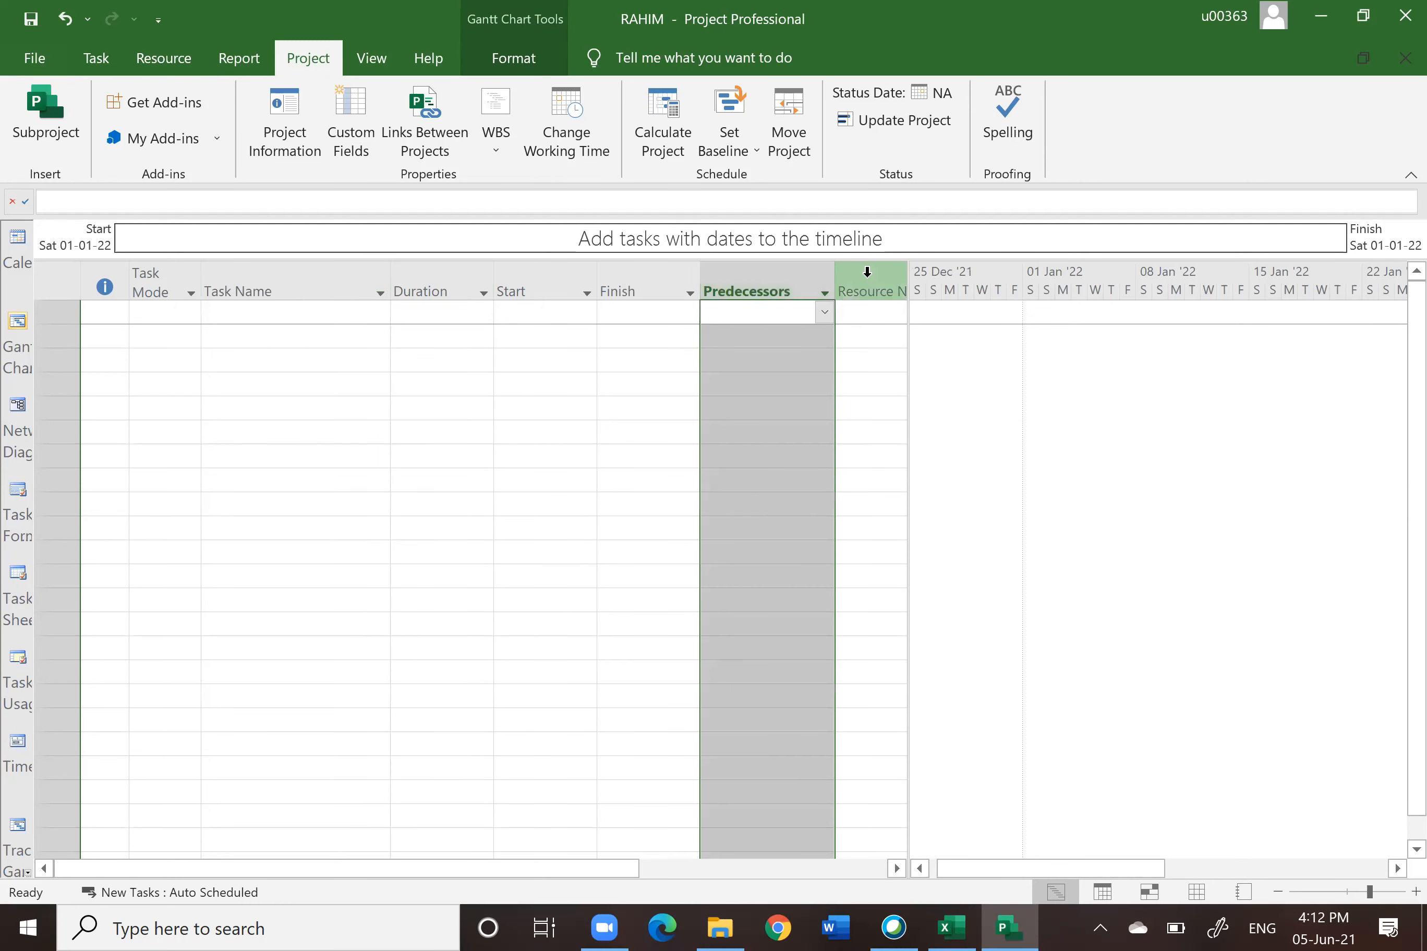
left_click(866, 272)
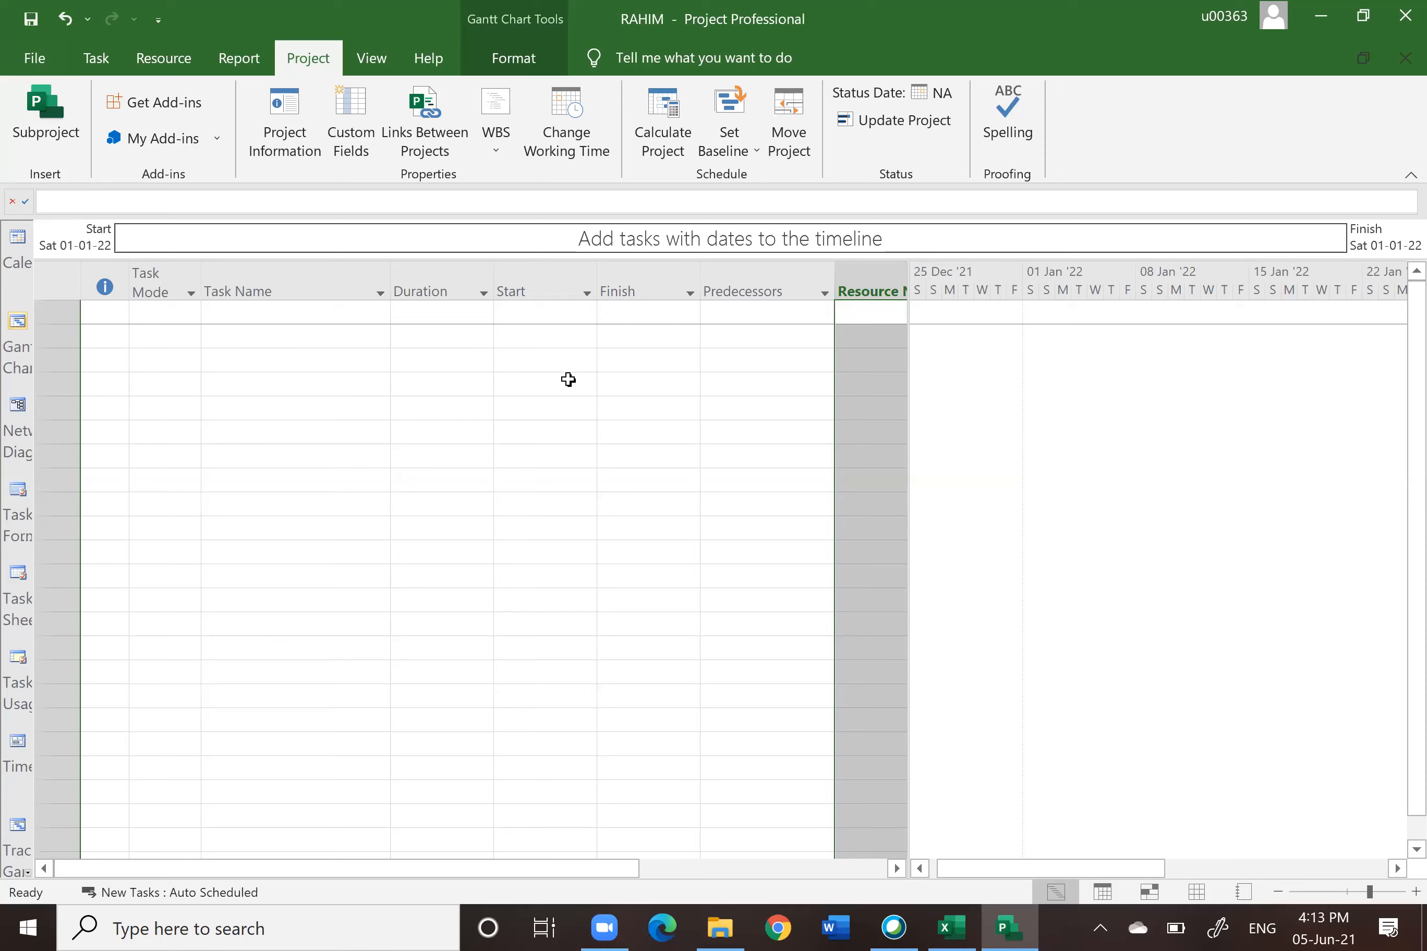
Step: Switch to the Tasklist workbook and review its Task Name column
left_click(953, 927)
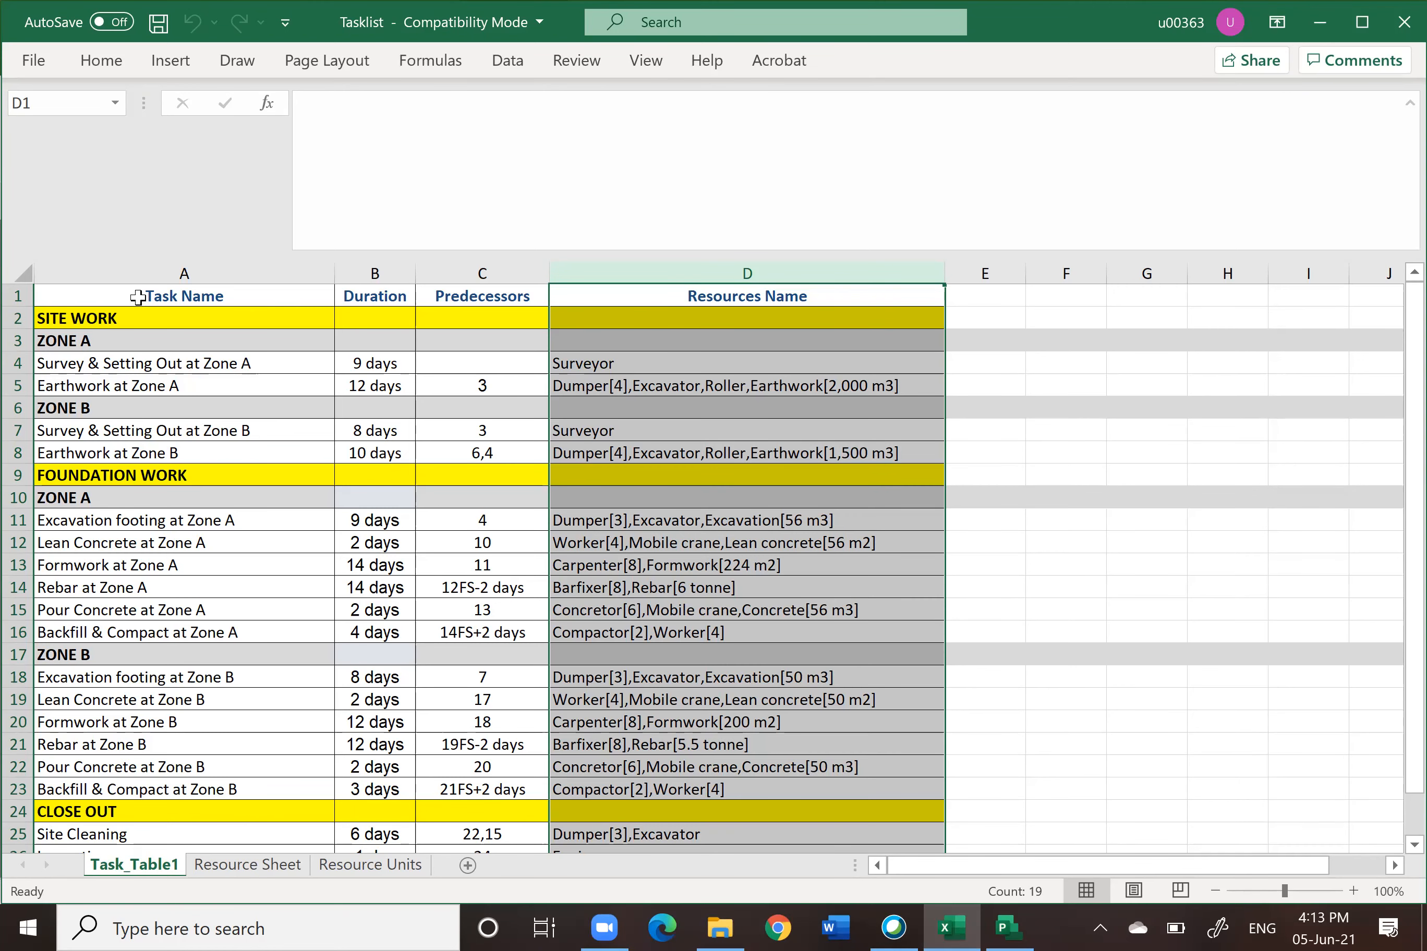
left_click(153, 270)
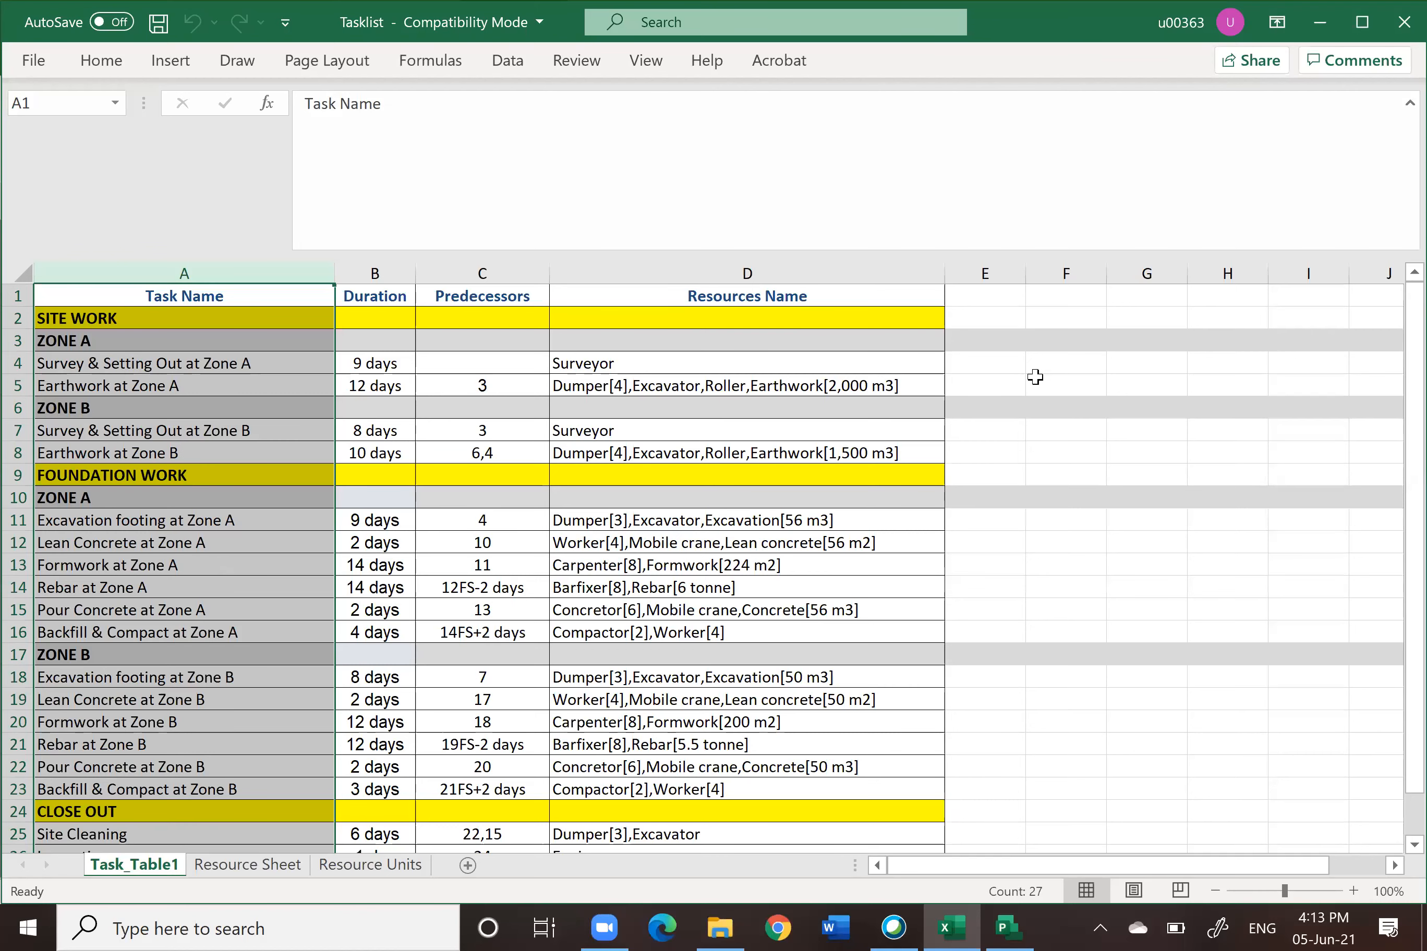
left_click(1146, 472)
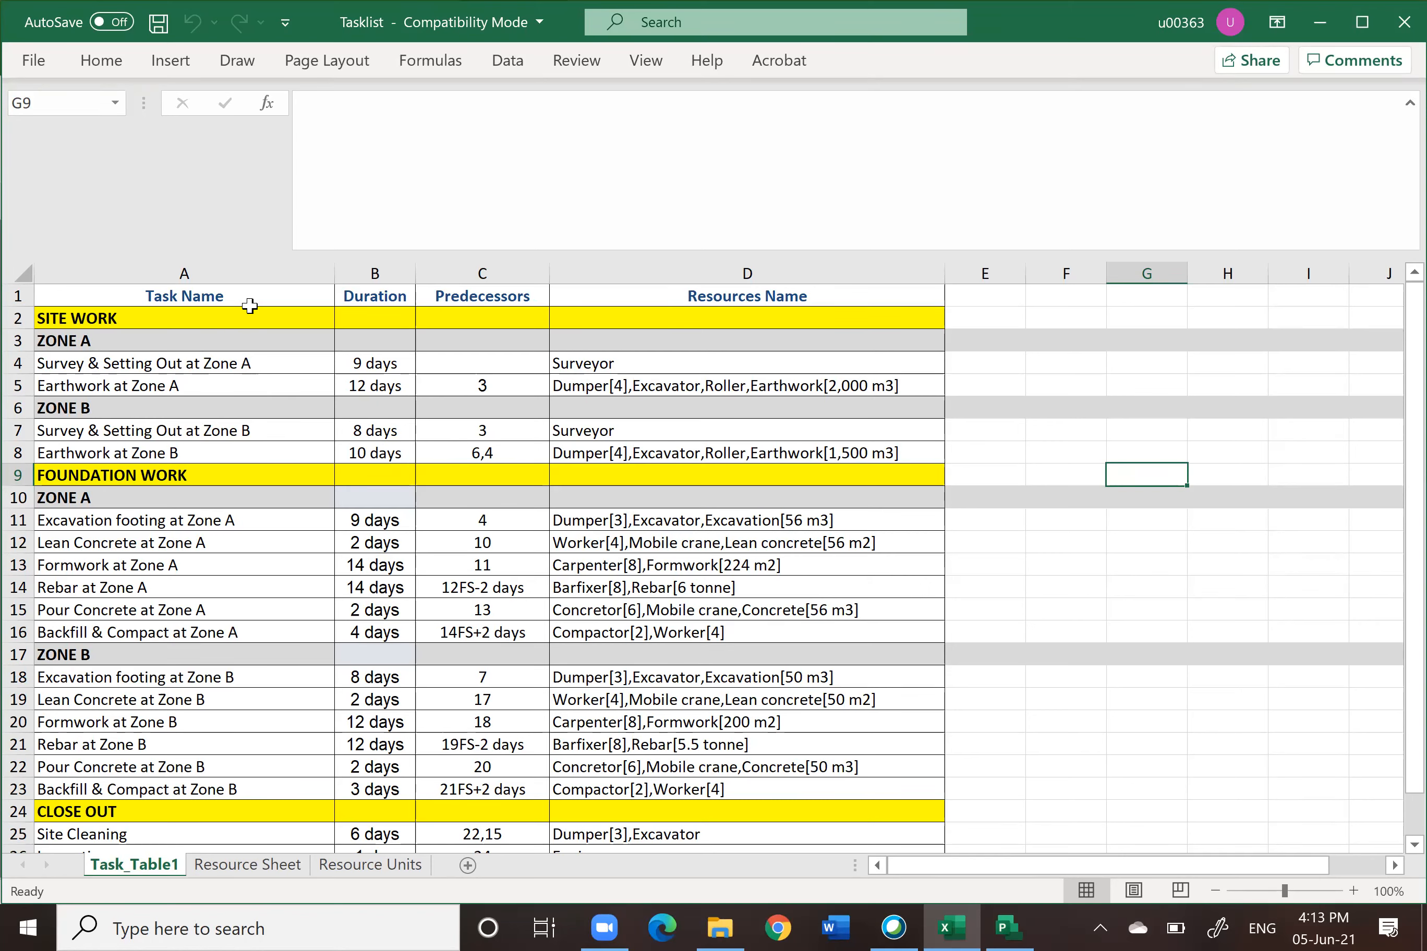
Step: Examine the Tasklist spreadsheet's Task Name, Duration, Predecessors and Resources Name columns
left_click(375, 274)
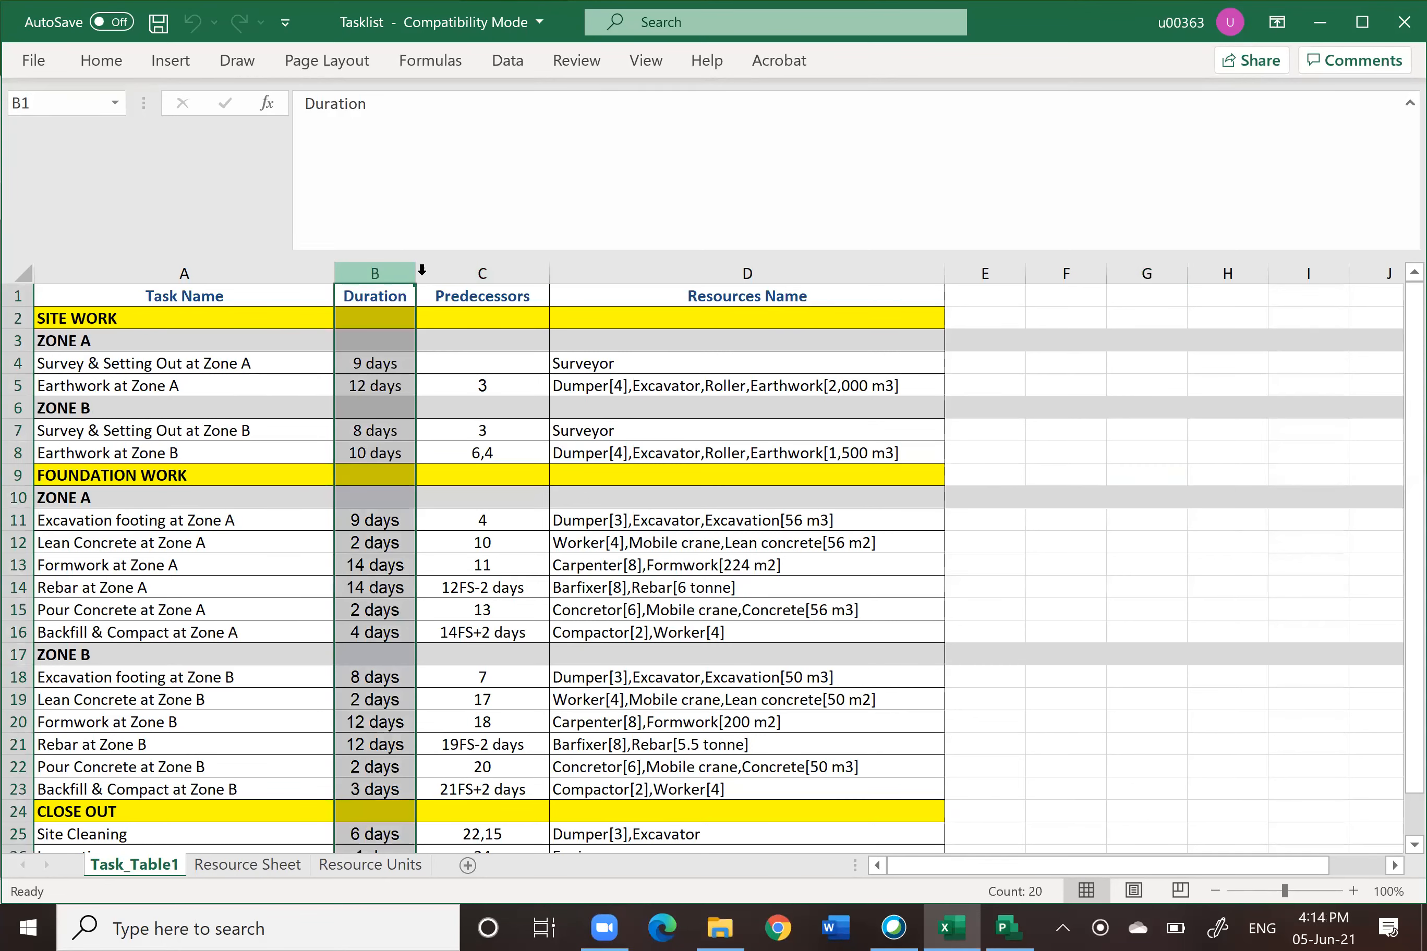
left_click(507, 268)
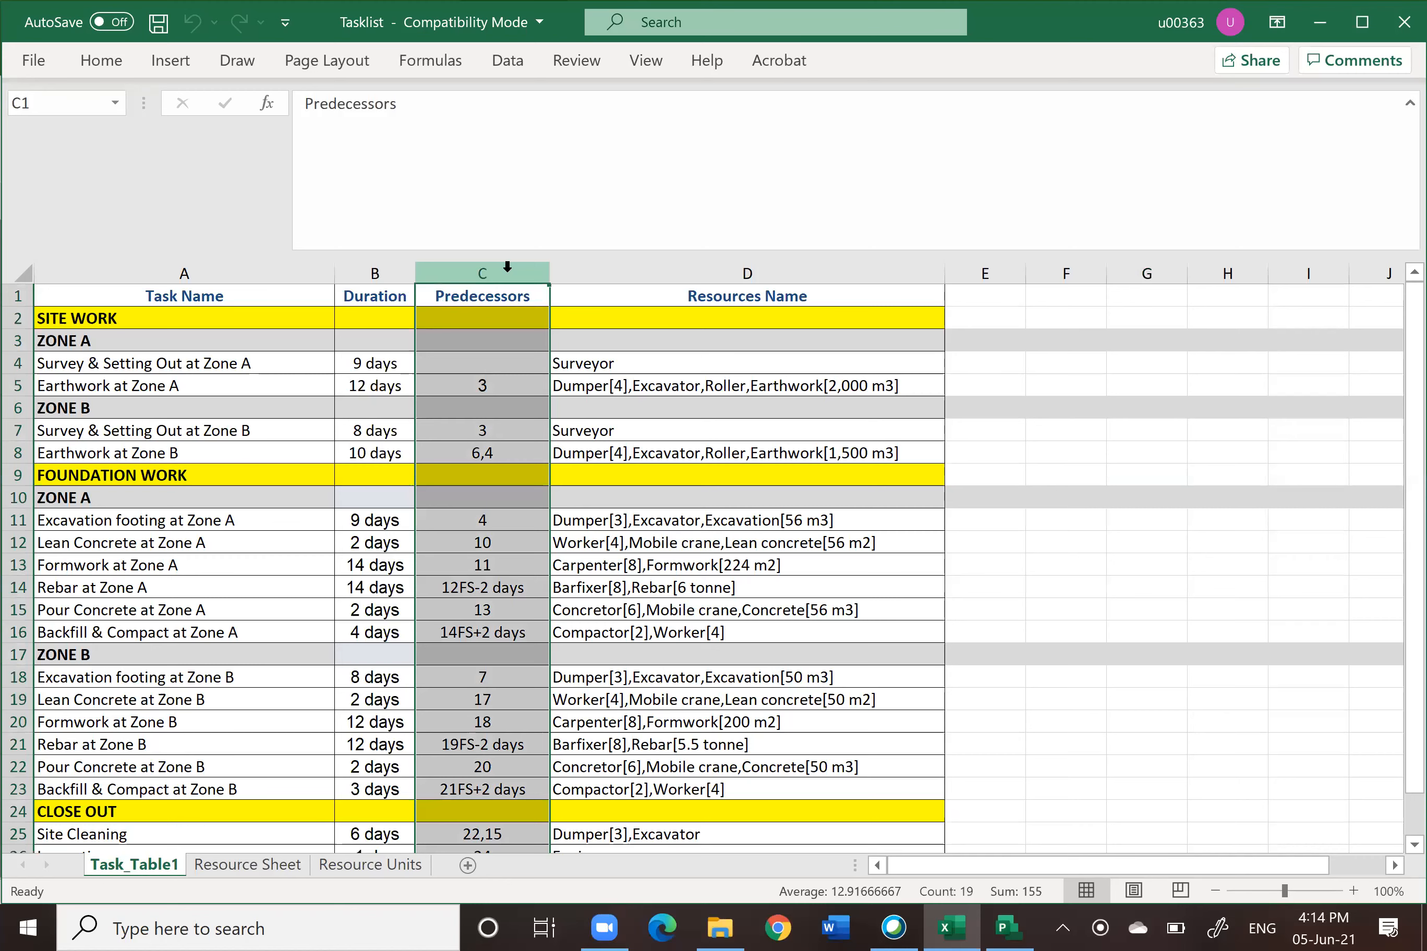
left_click(710, 270)
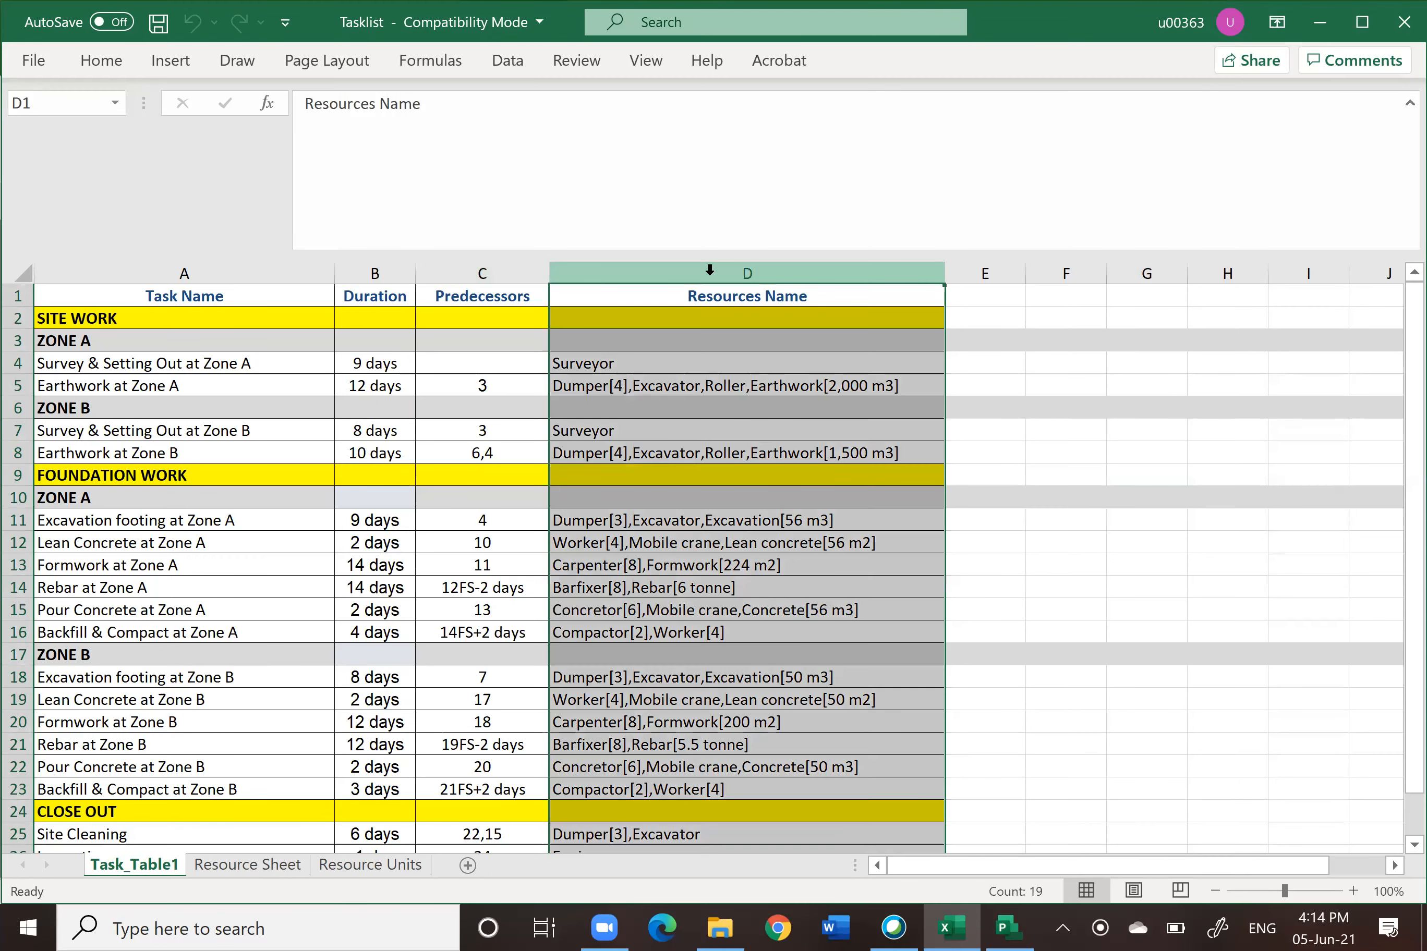
left_click_drag(141, 275, 471, 271)
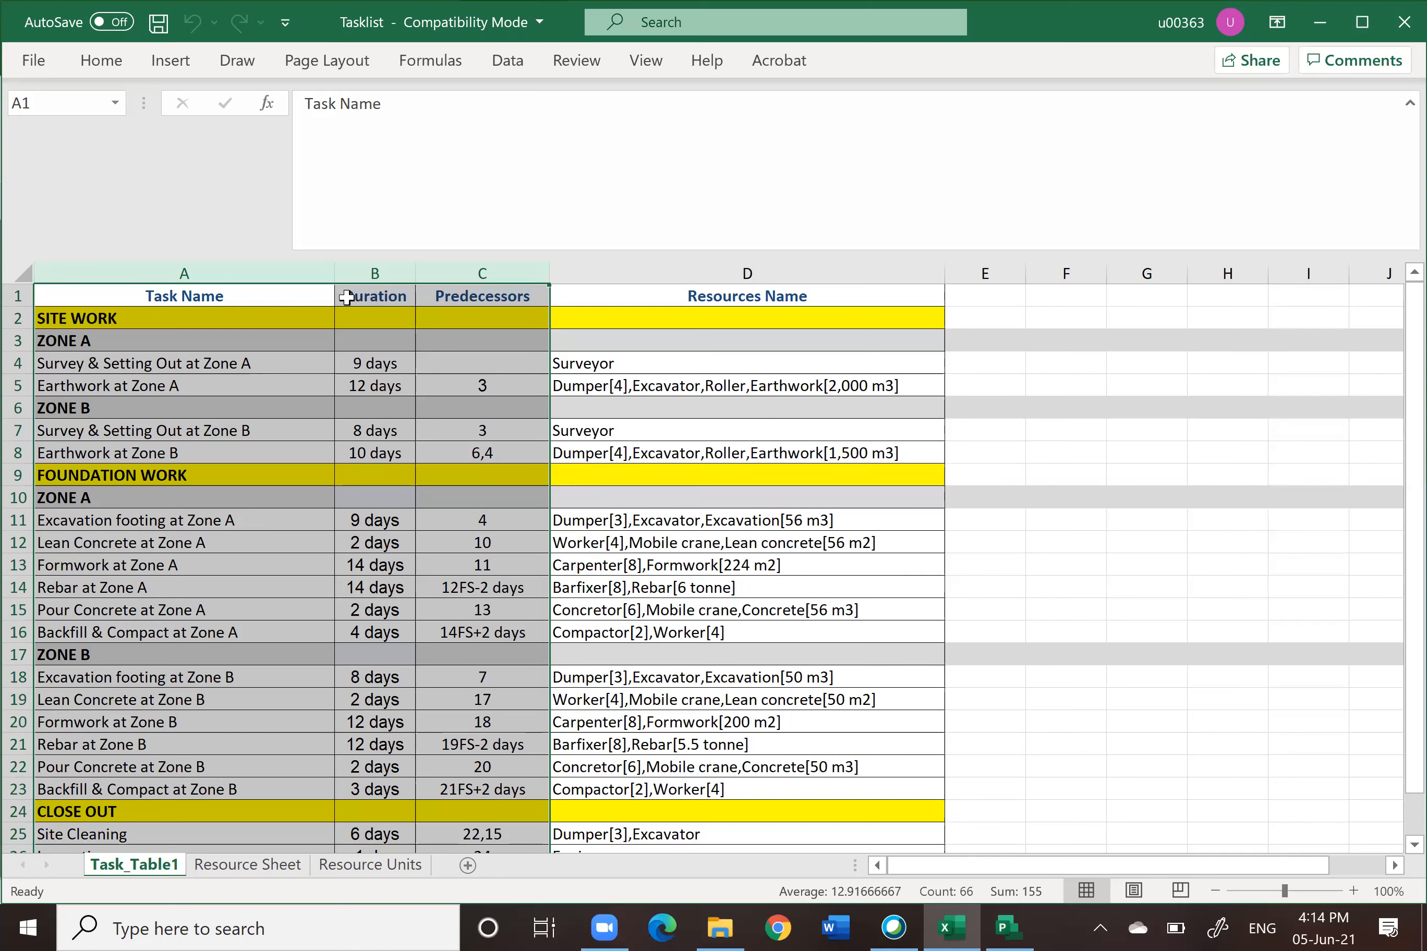
left_click(435, 430)
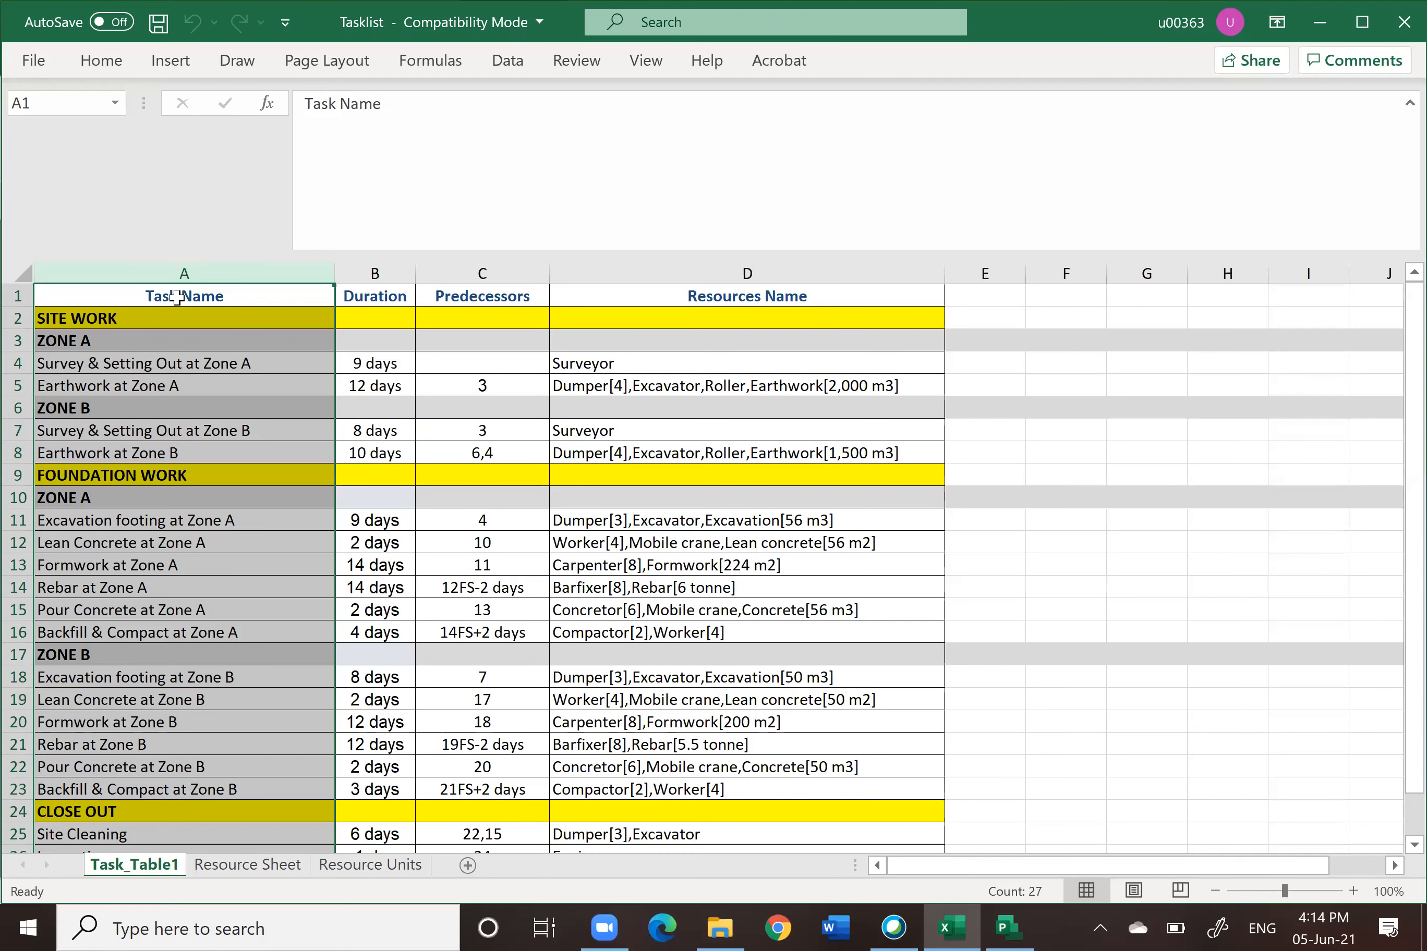
left_click(378, 275)
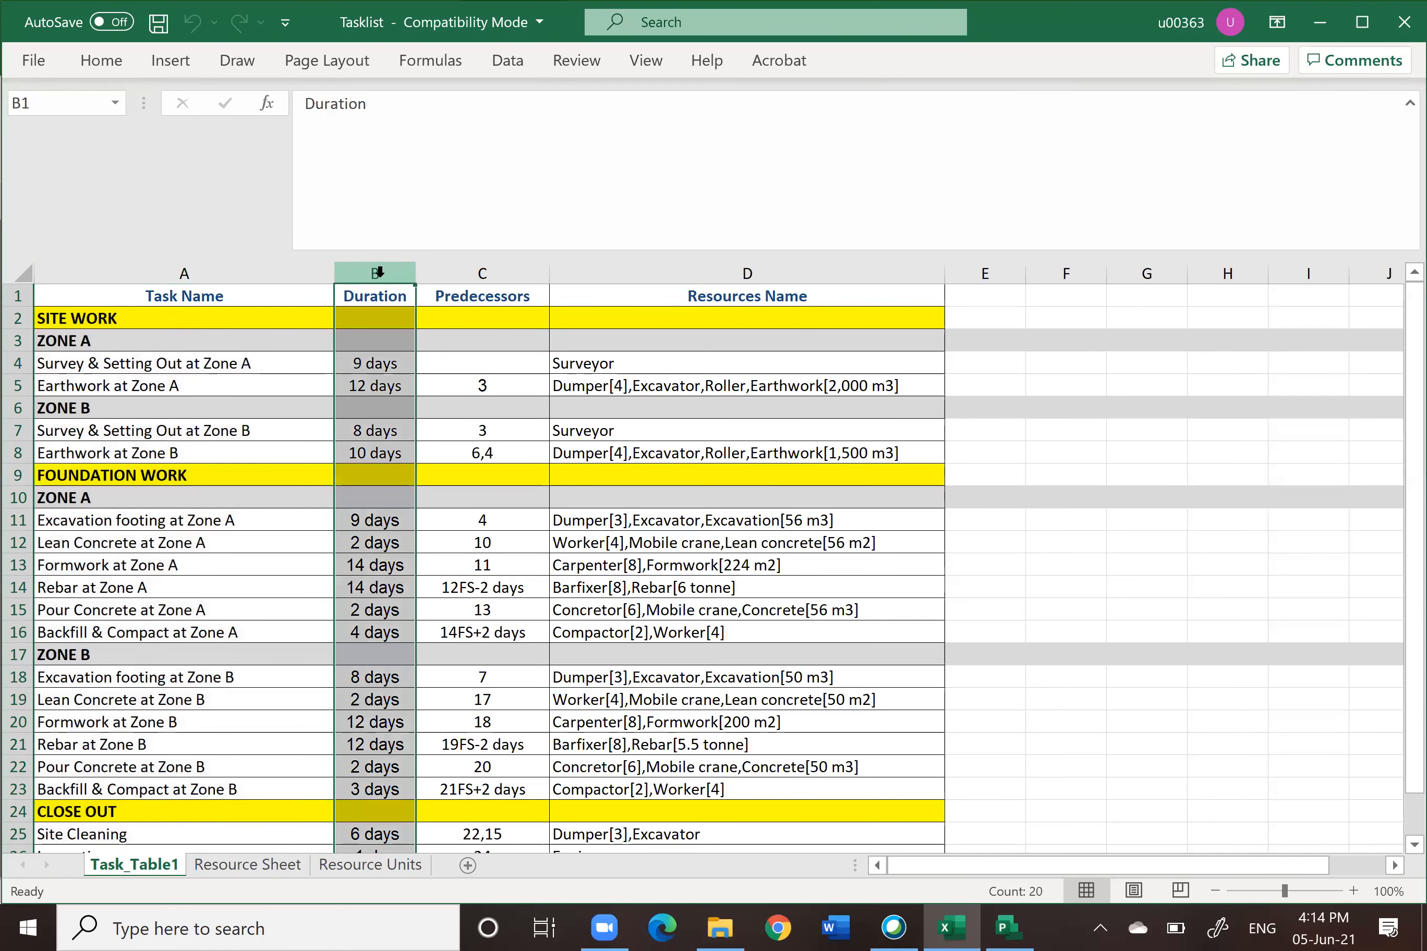
left_click(461, 276)
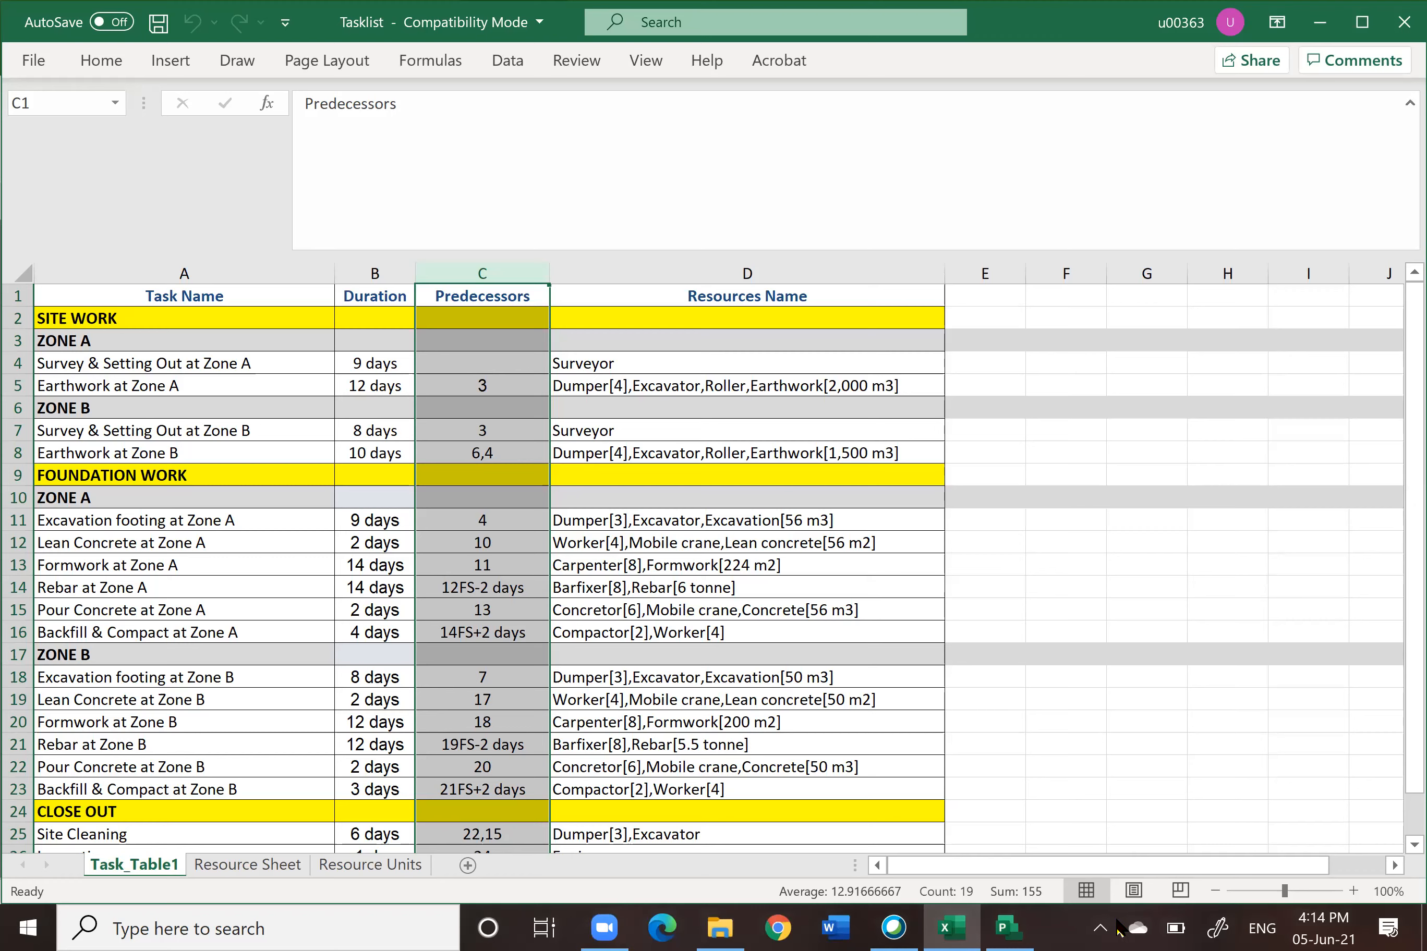
Step: Switch to the RAHIM project in Project and save its changes
mouse_move(1007, 928)
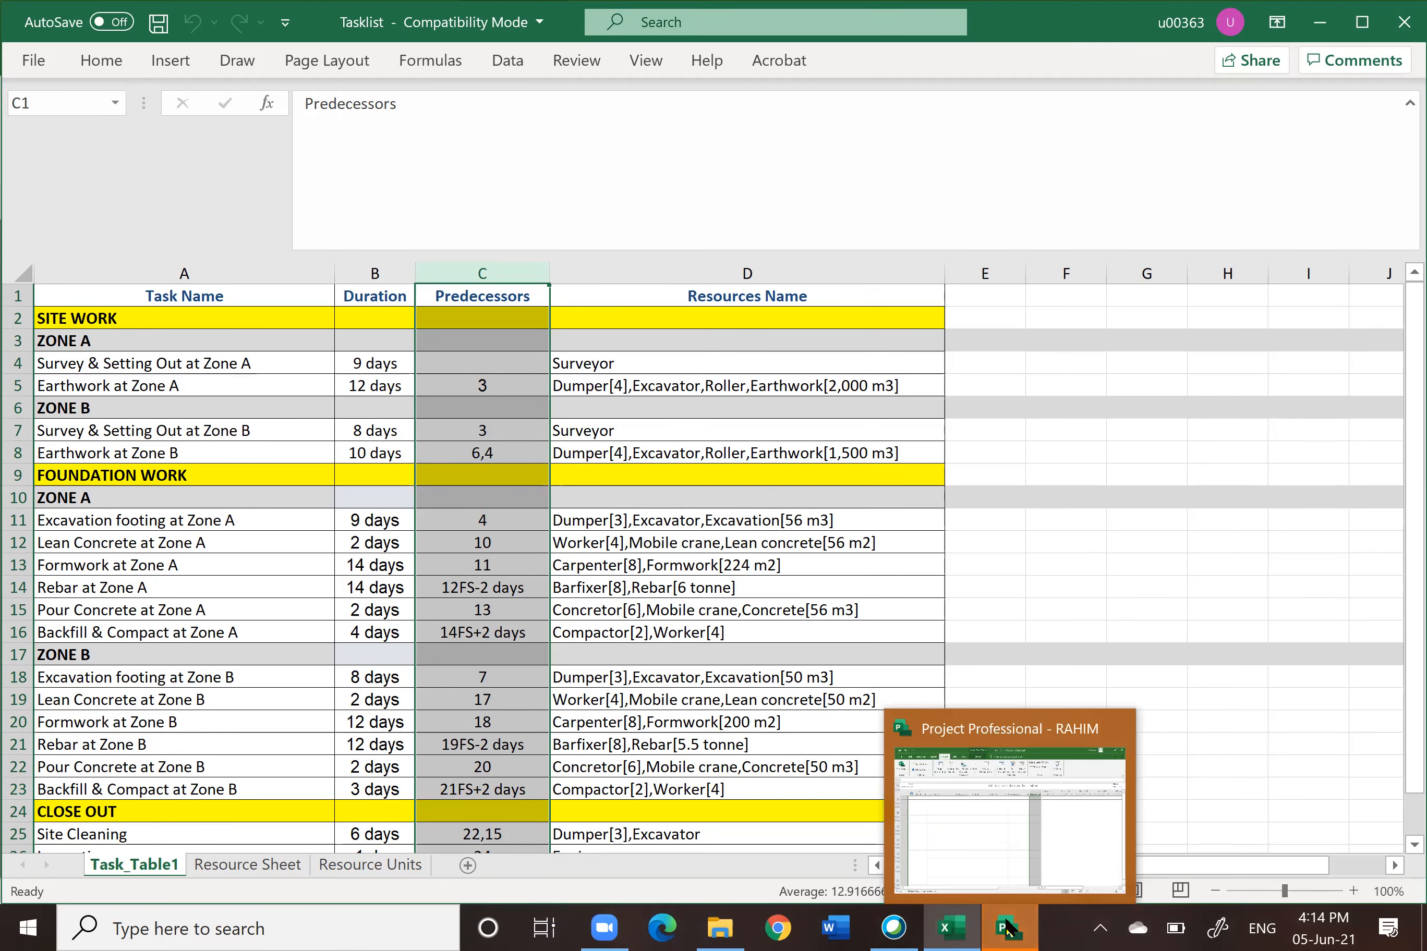
left_click(1007, 815)
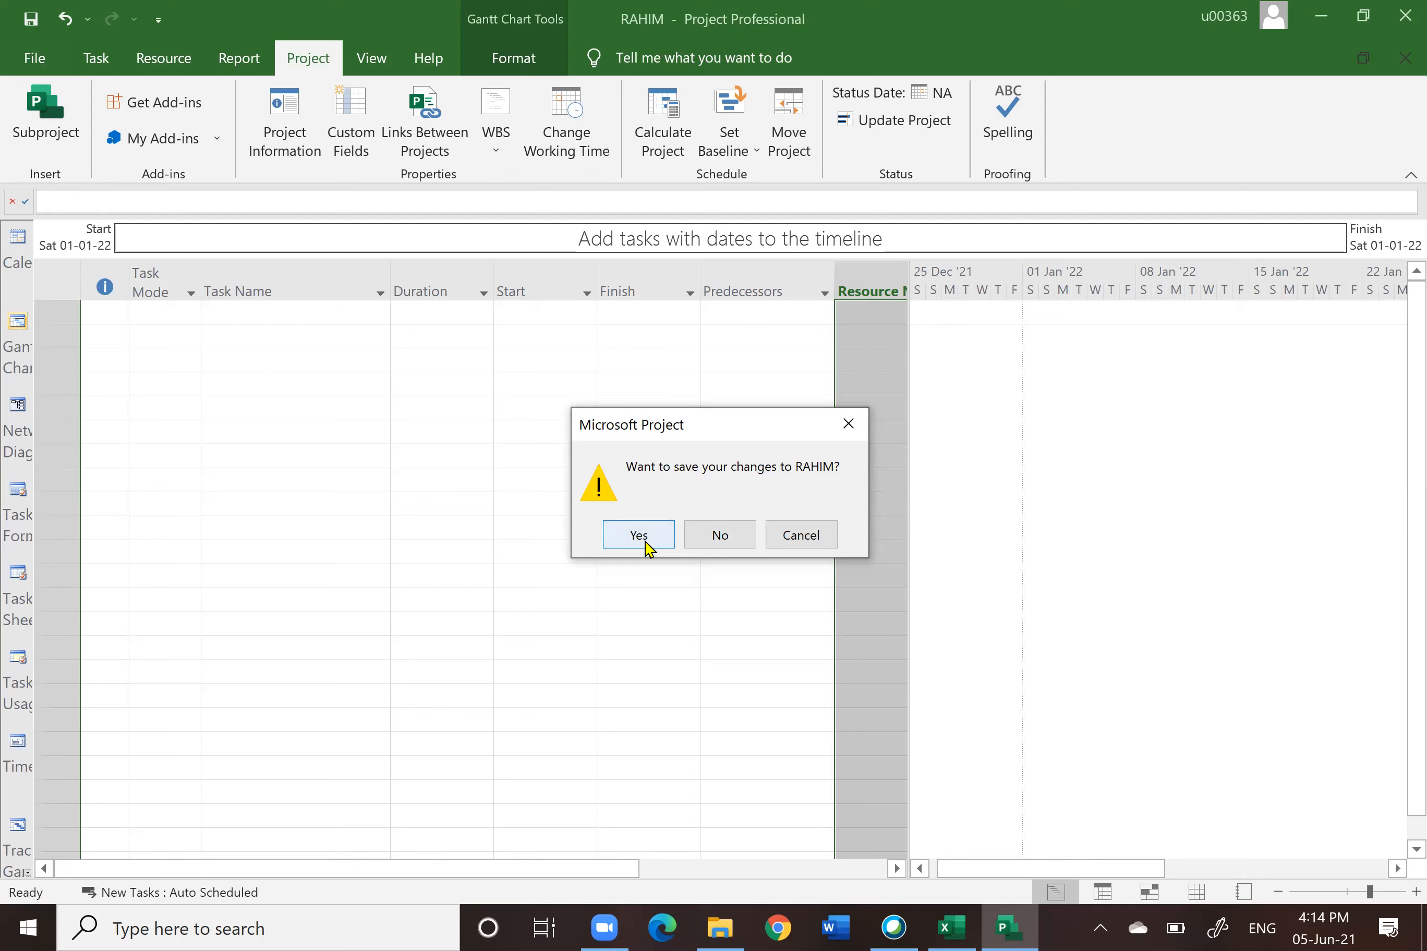
left_click(638, 535)
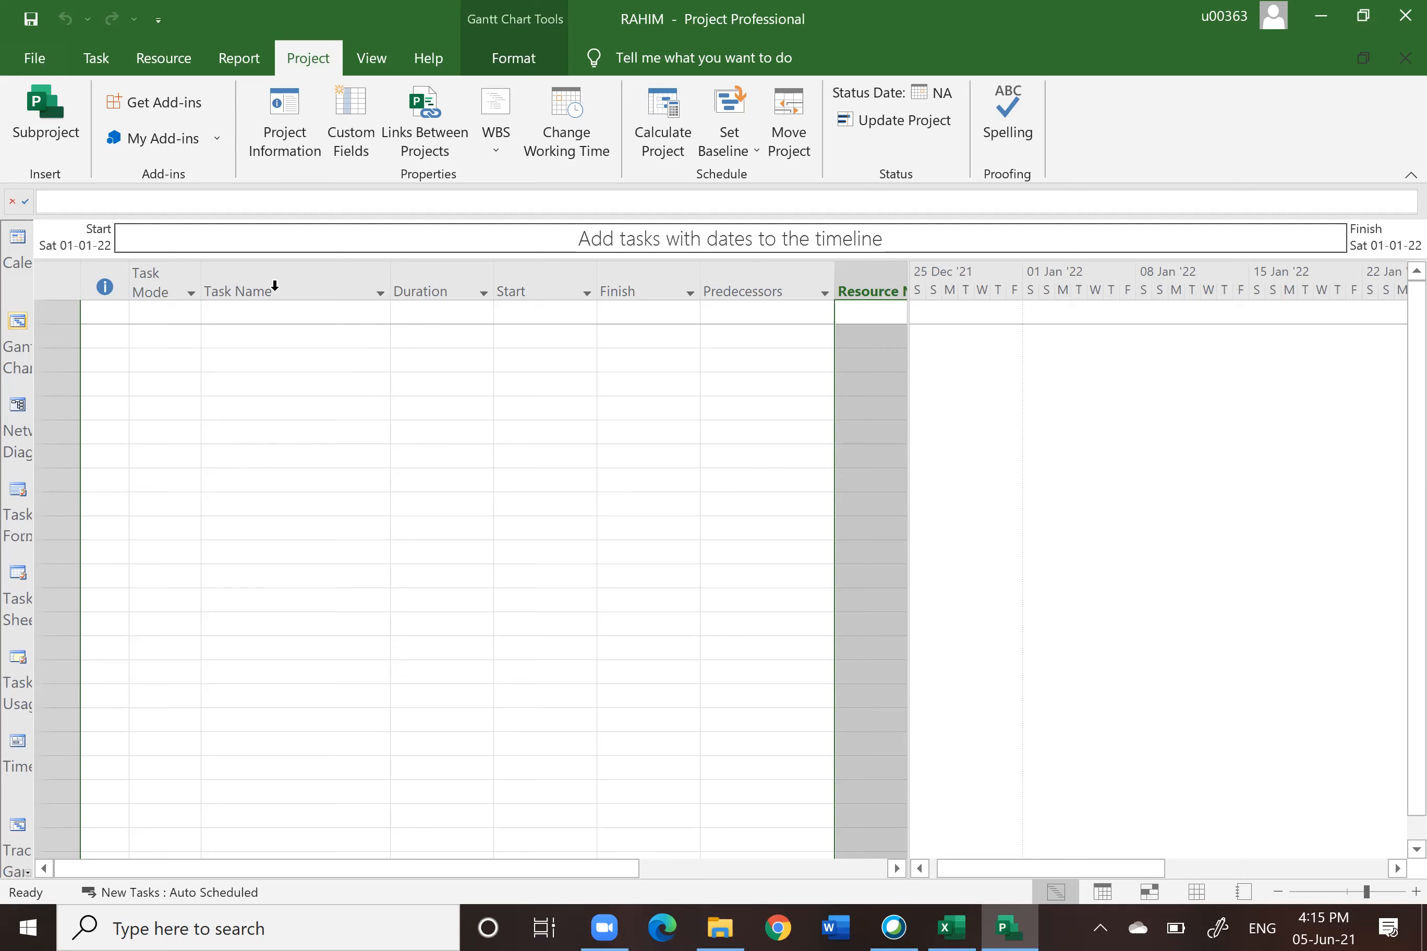
Step: Move the Predecessors column so it sits directly after the Duration column in the task table
left_click(274, 280)
left_click(275, 282)
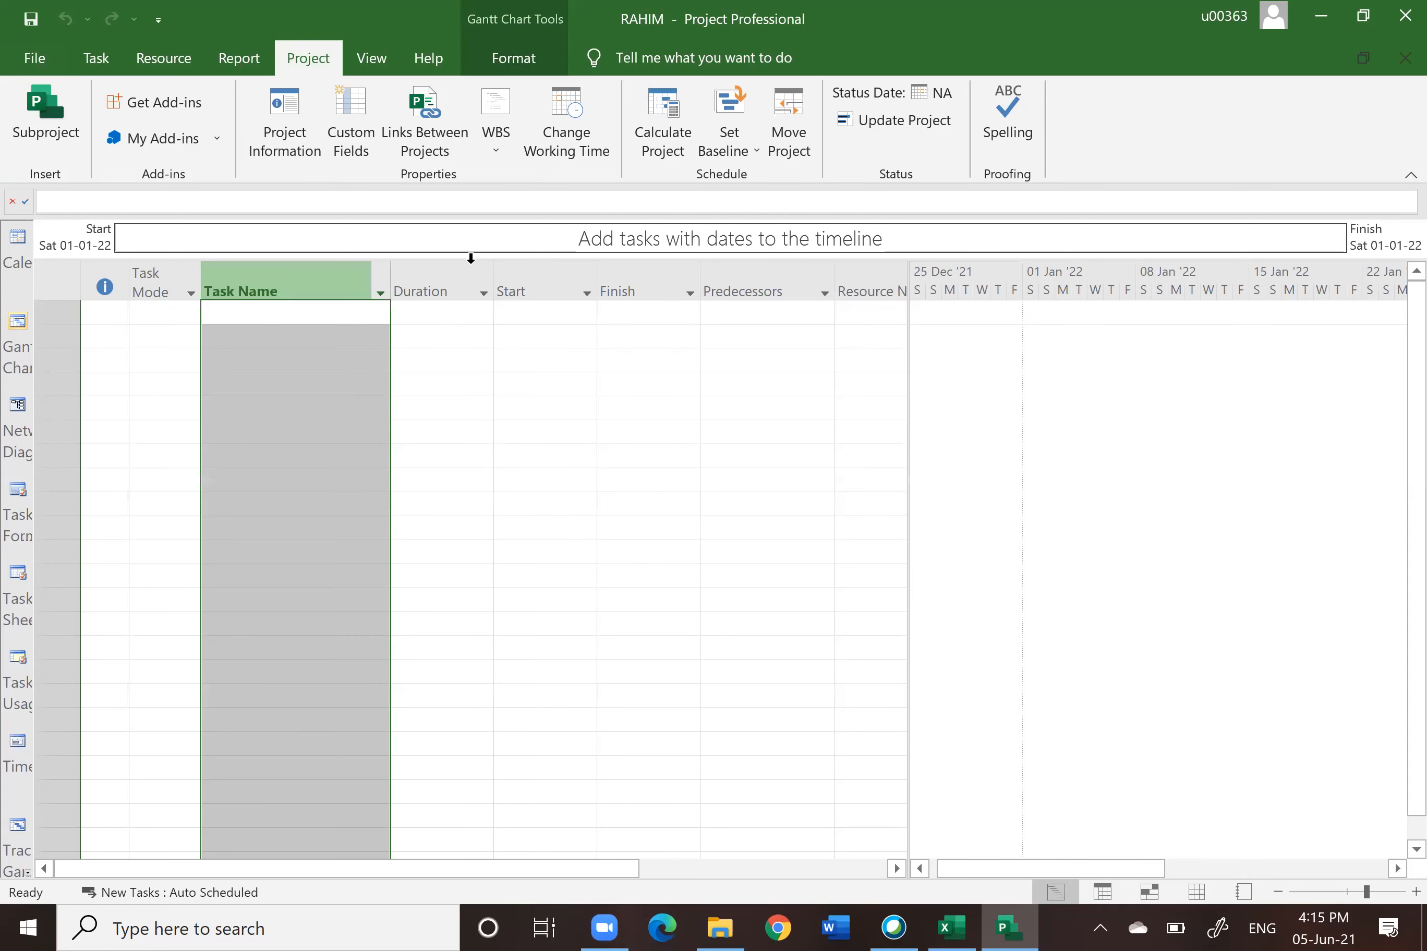
left_click(446, 286)
left_click(774, 276)
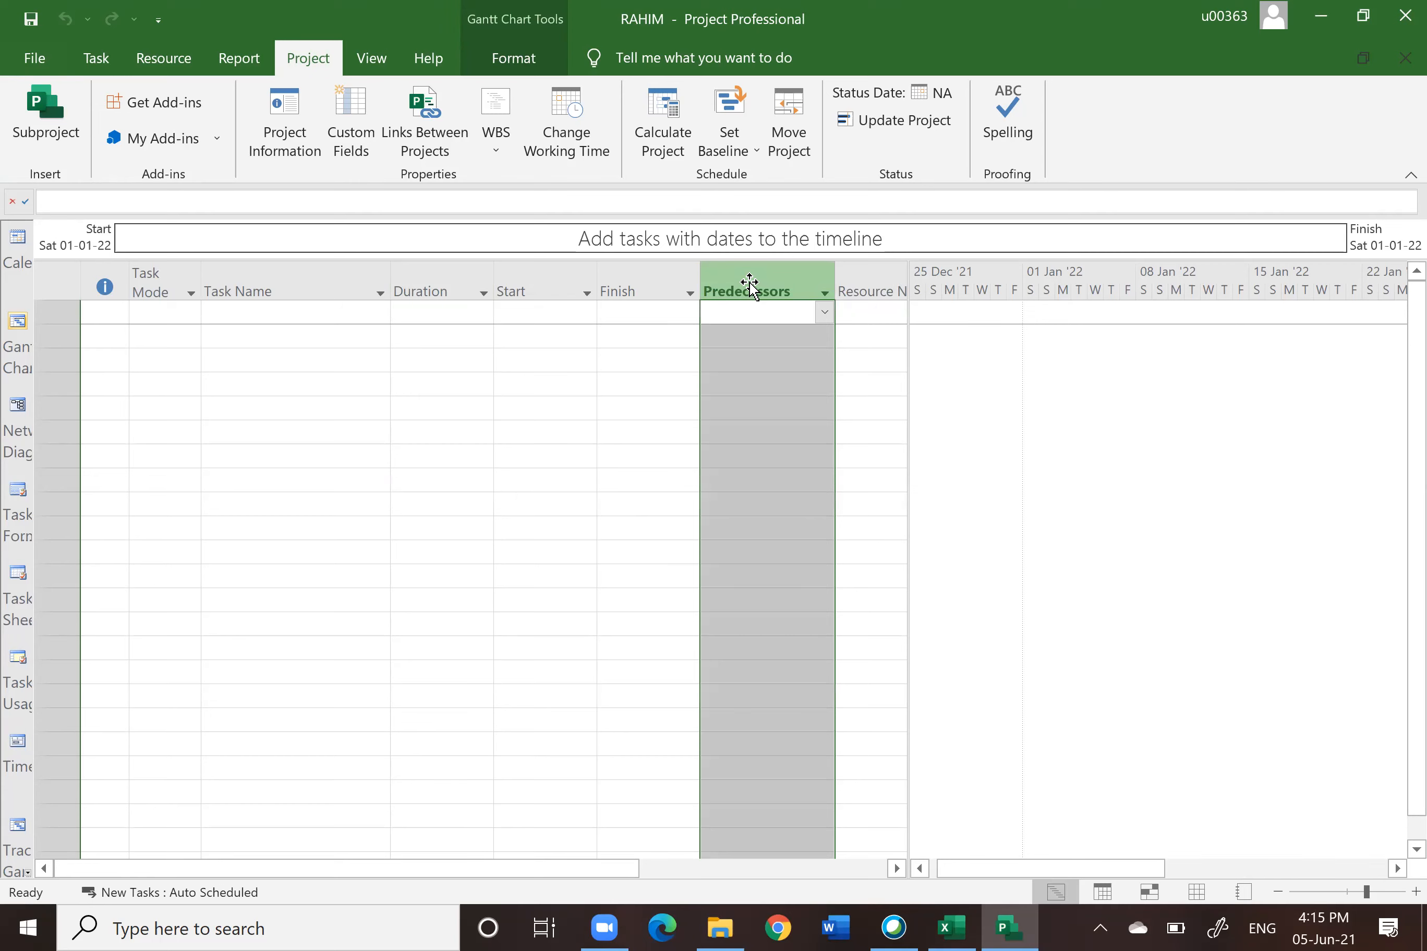
left_click_drag(749, 284, 496, 313)
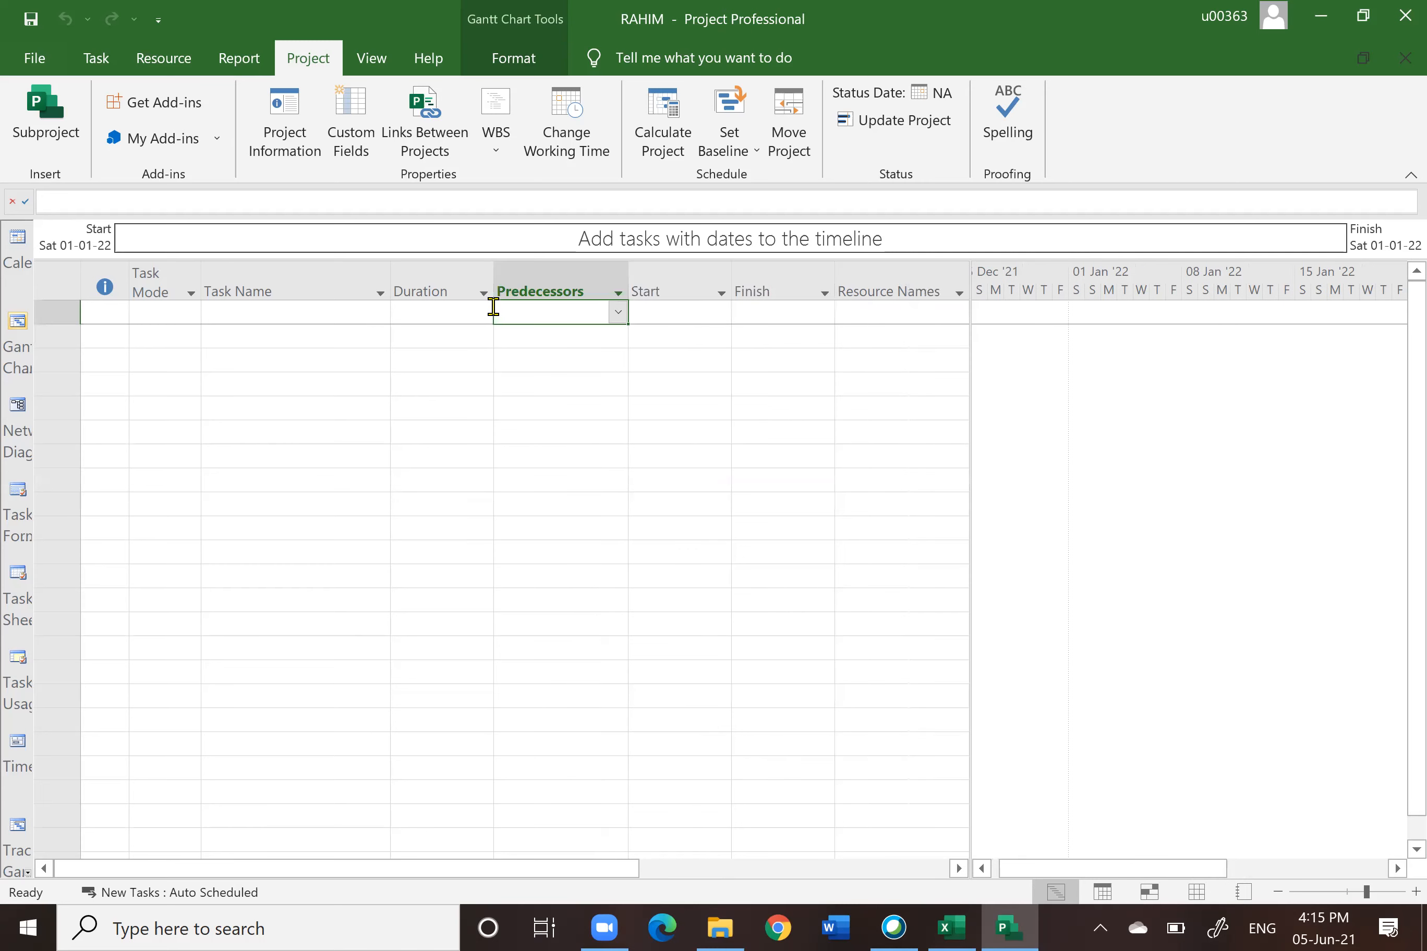
left_click(338, 288)
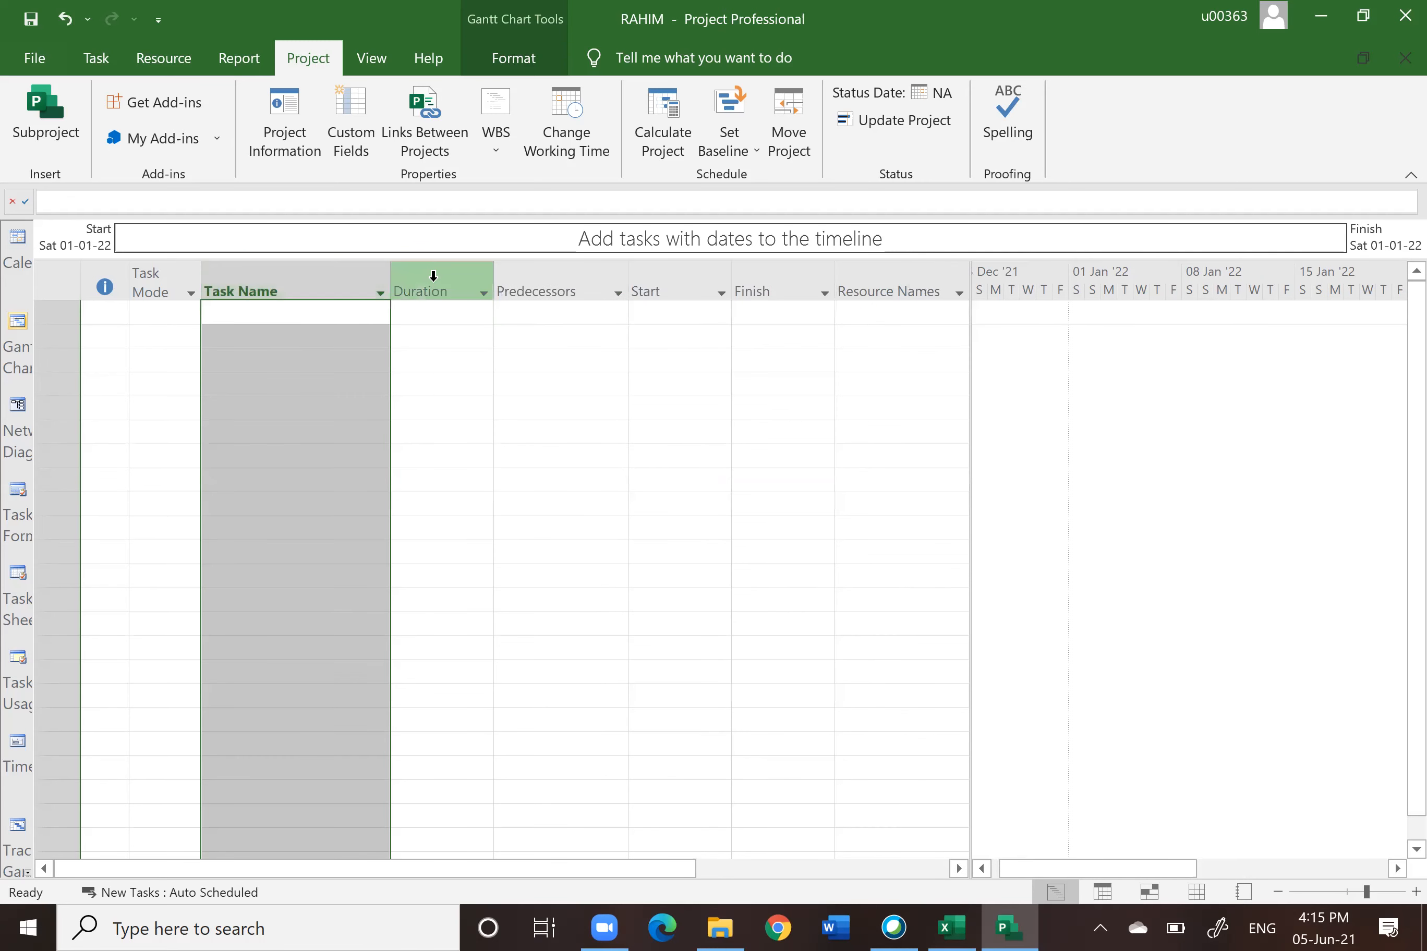
left_click(435, 284)
left_click(555, 287)
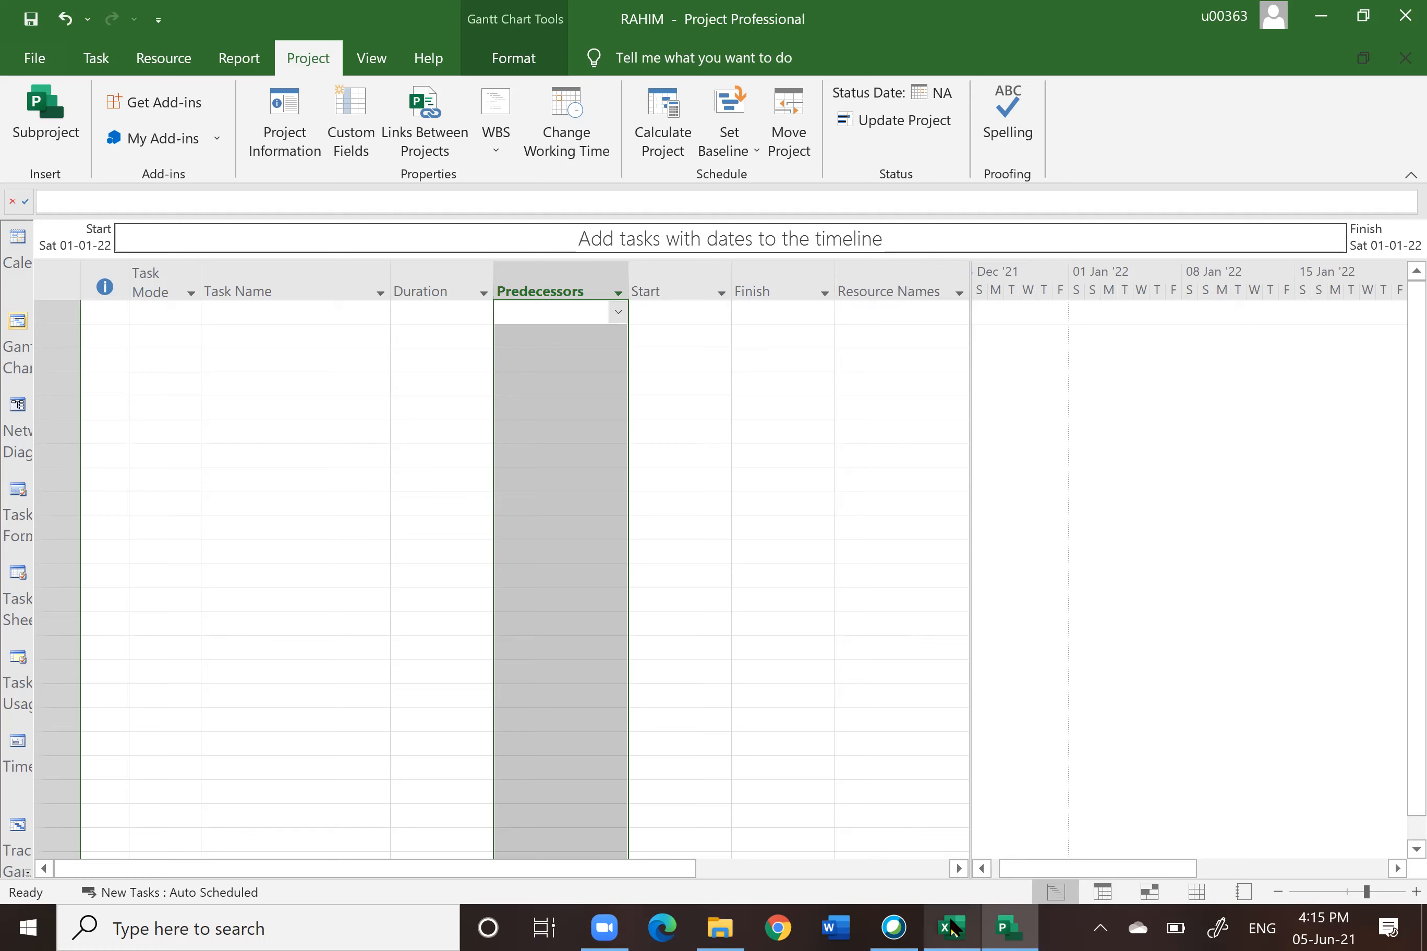
Step: In the Tasklist workbook, copy the Task Name, Duration and Predecessors cells from SITE WORK down to Hand Over
left_click(952, 928)
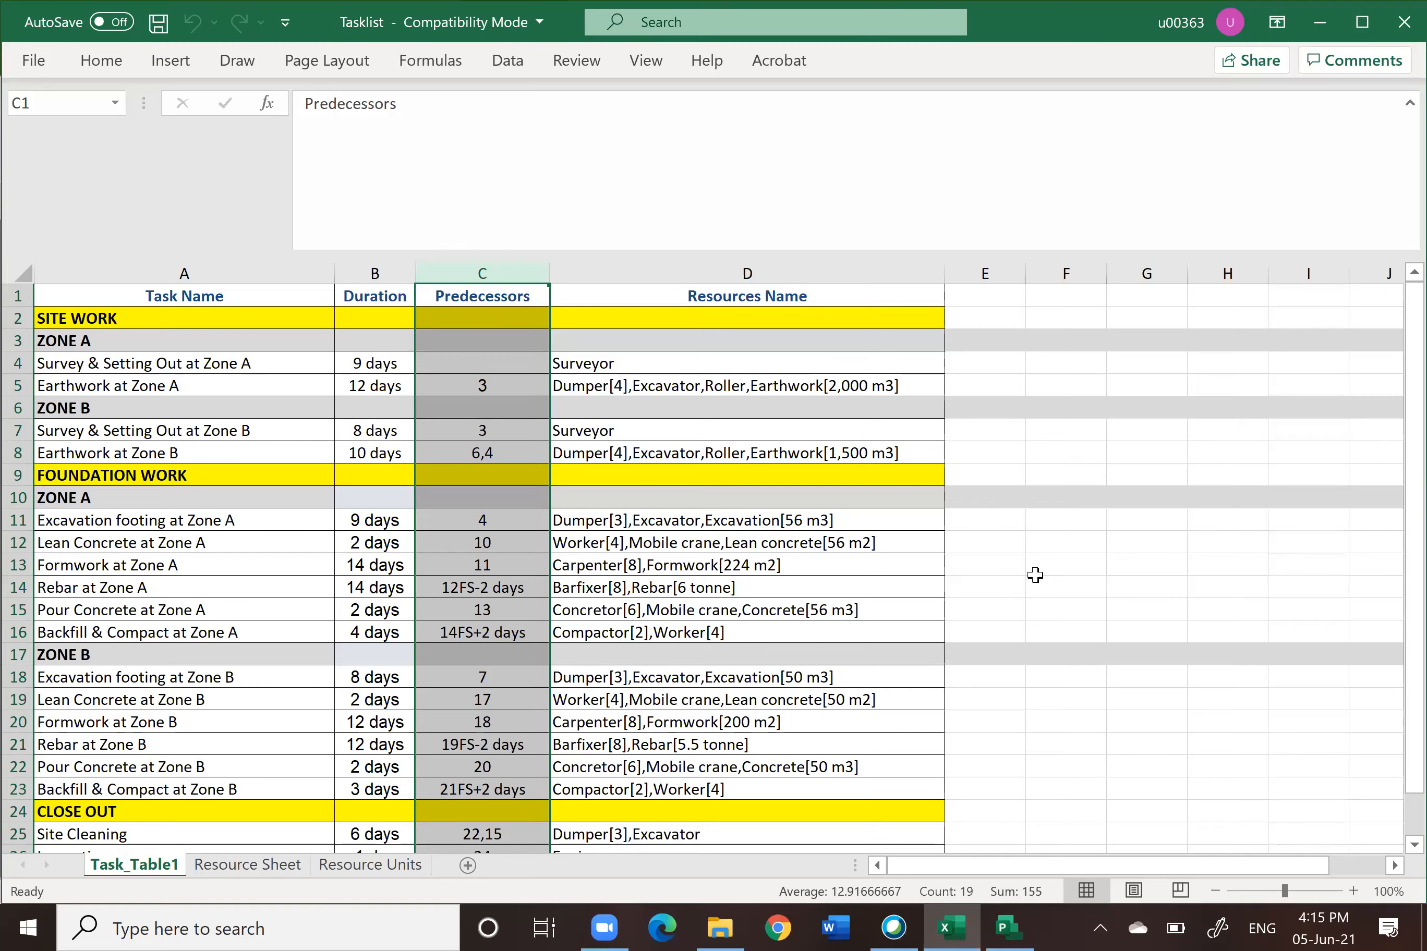
scroll(1035, 574, "down", 9)
scroll(1032, 574, "up", 9)
left_click(1185, 245)
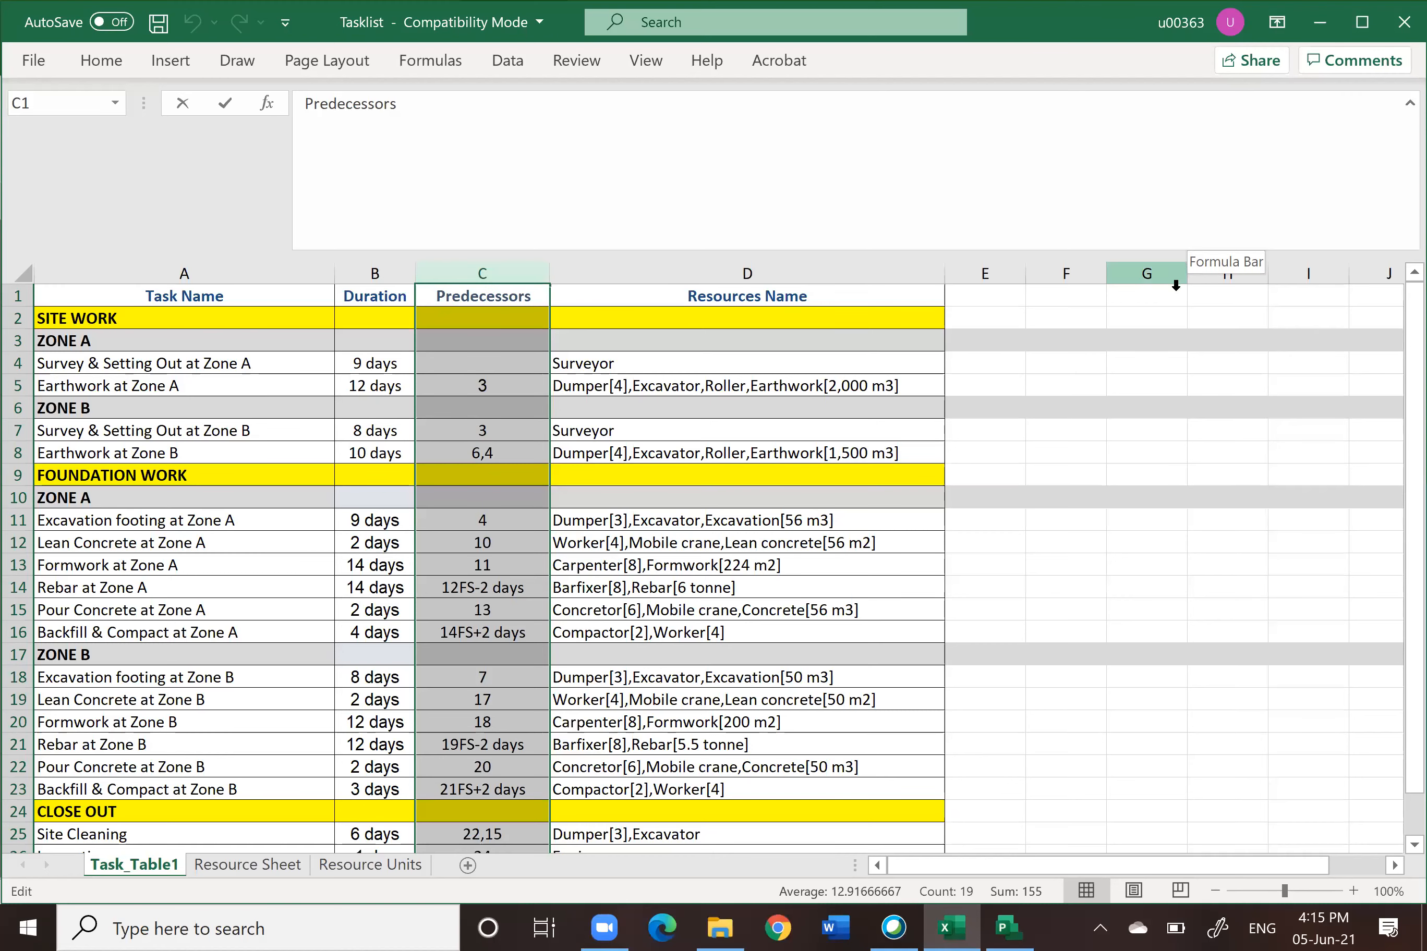
left_click_drag(1324, 249, 1296, 116)
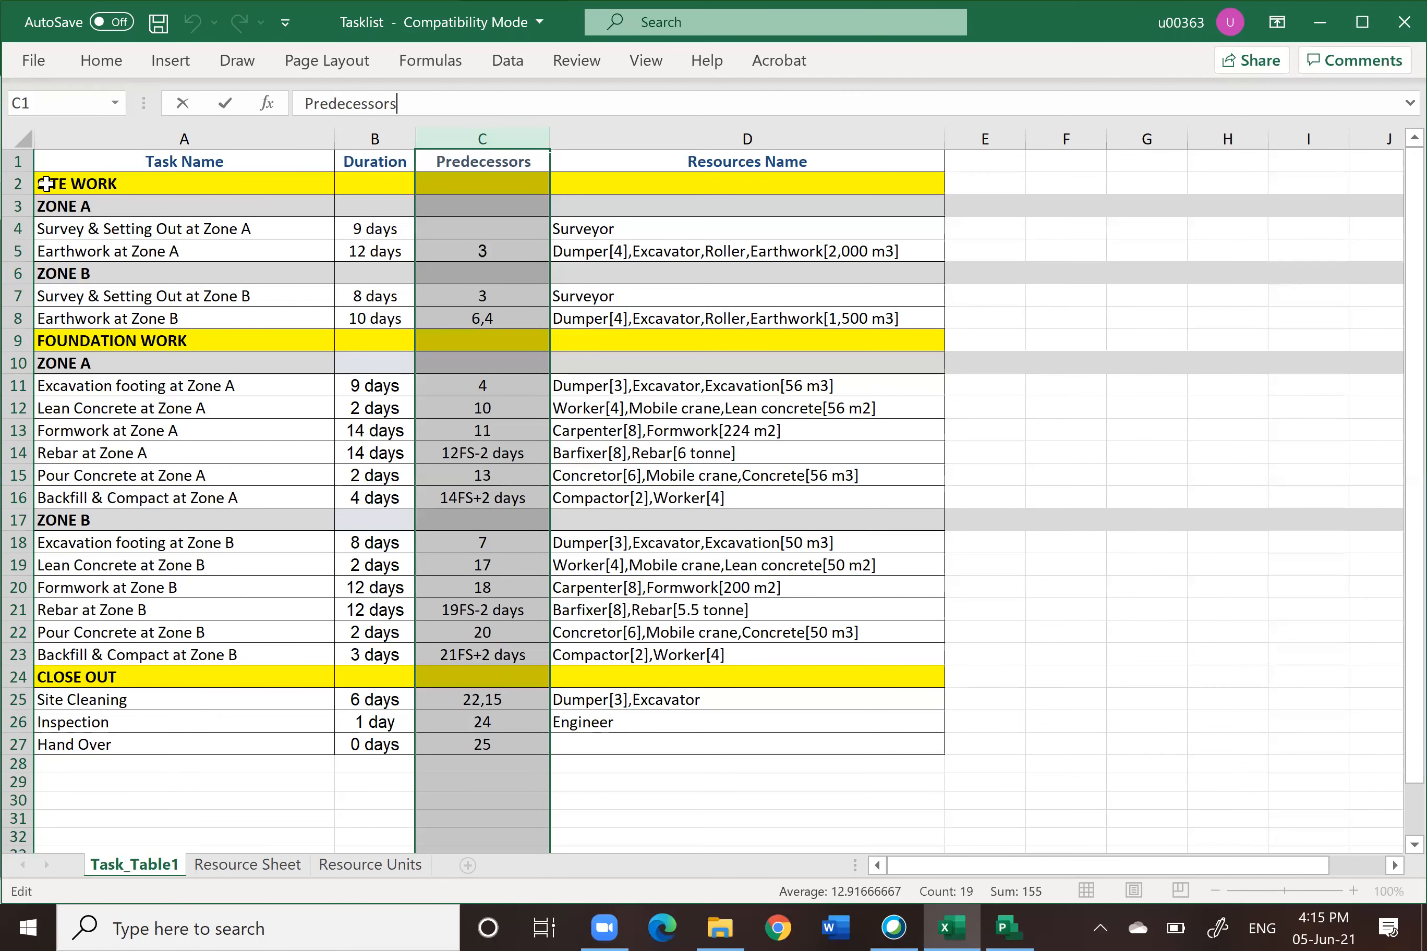
left_click_drag(66, 184, 507, 742)
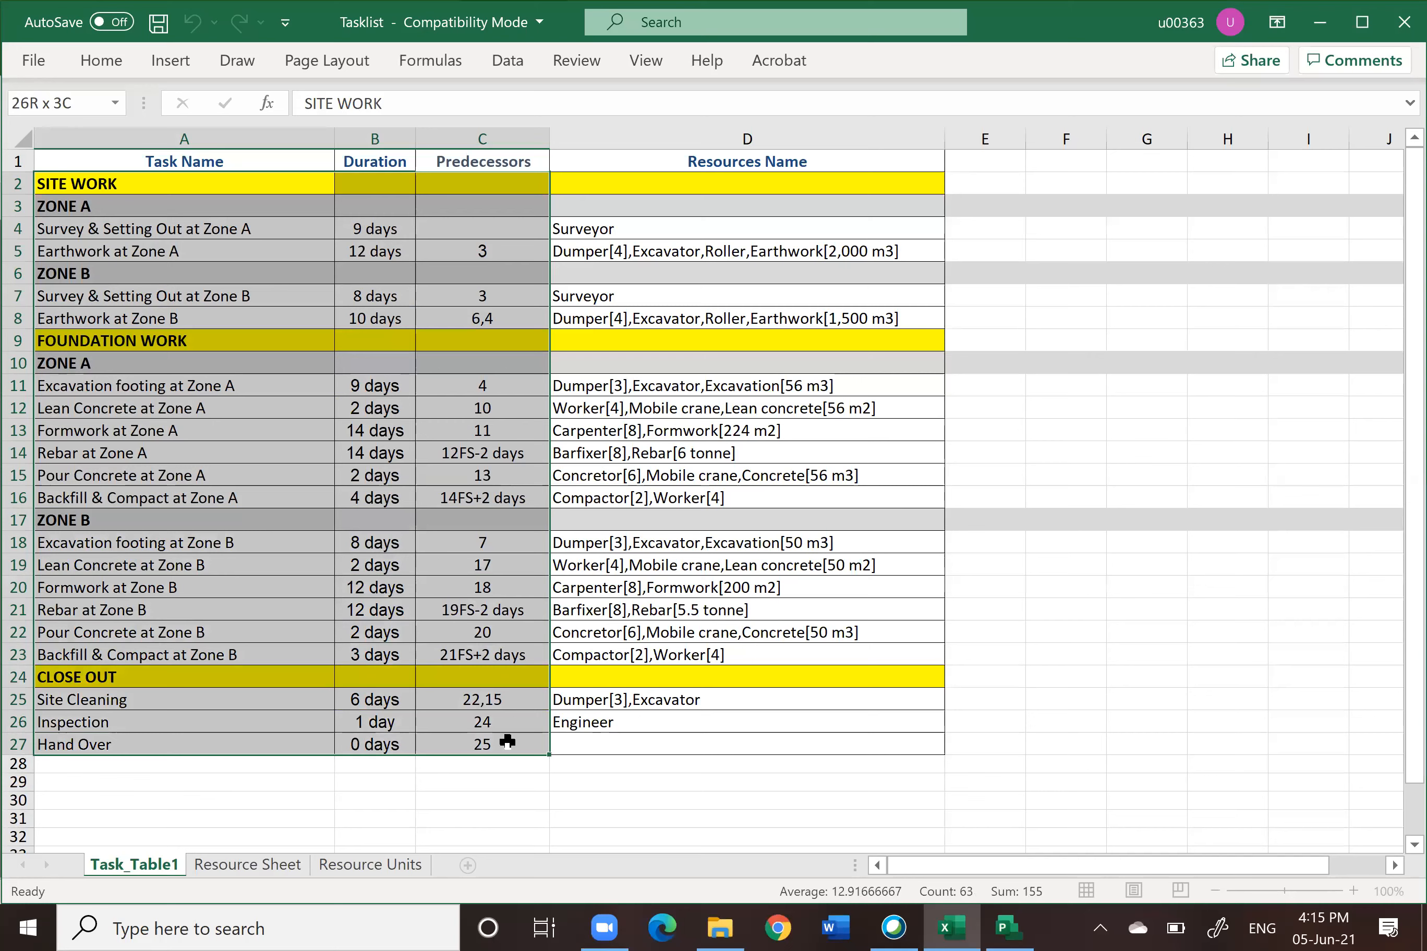
left_click_drag(507, 742, 507, 742)
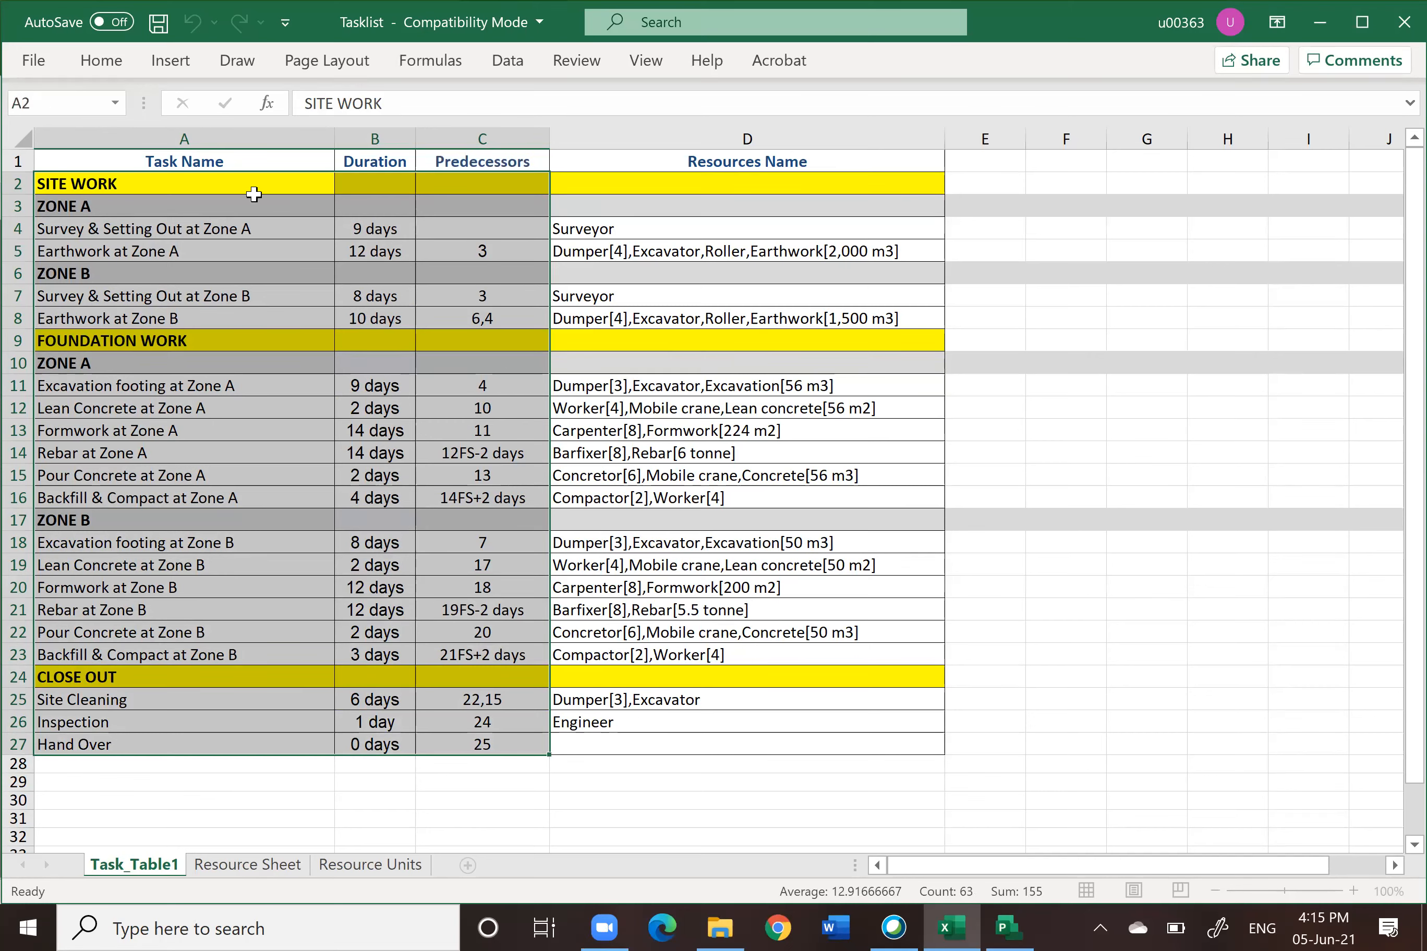
right_click(280, 184)
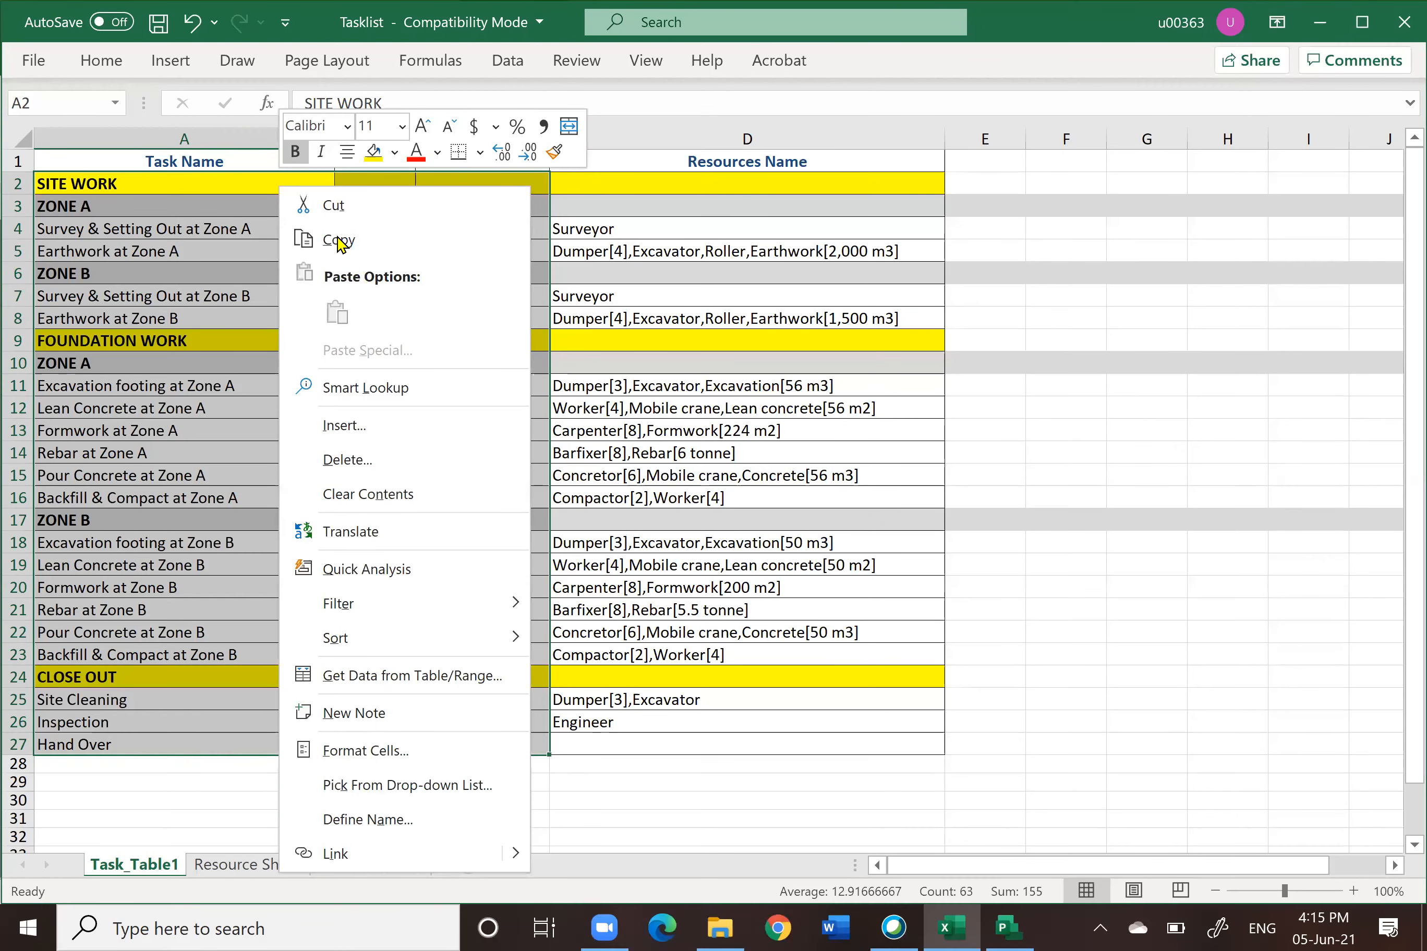
left_click(340, 240)
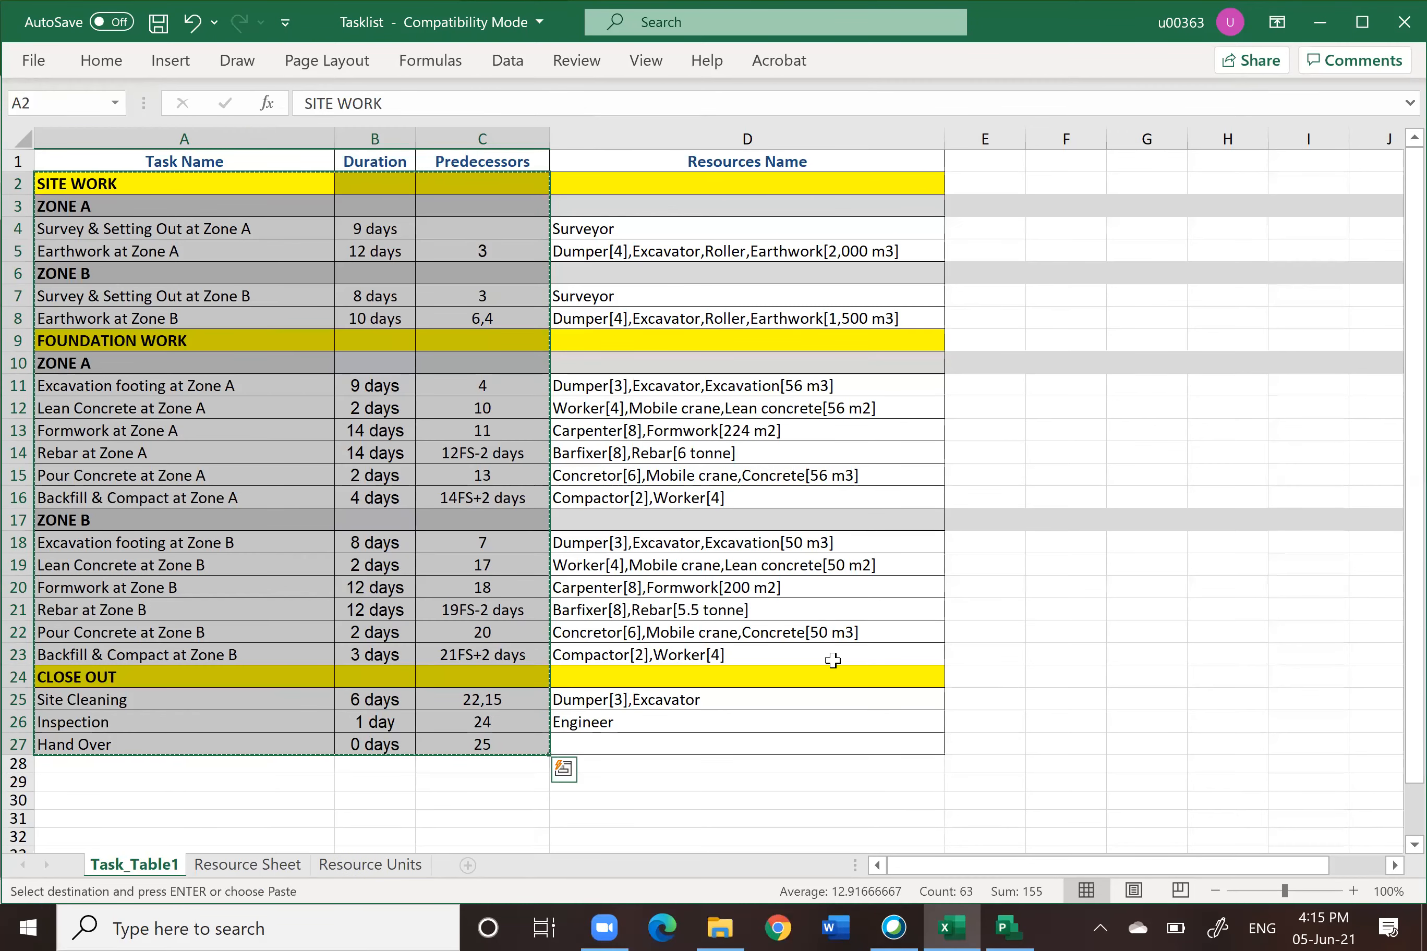
Step: Switch back to Project and paste the copied tasks into the first Task Name cell
left_click(1007, 928)
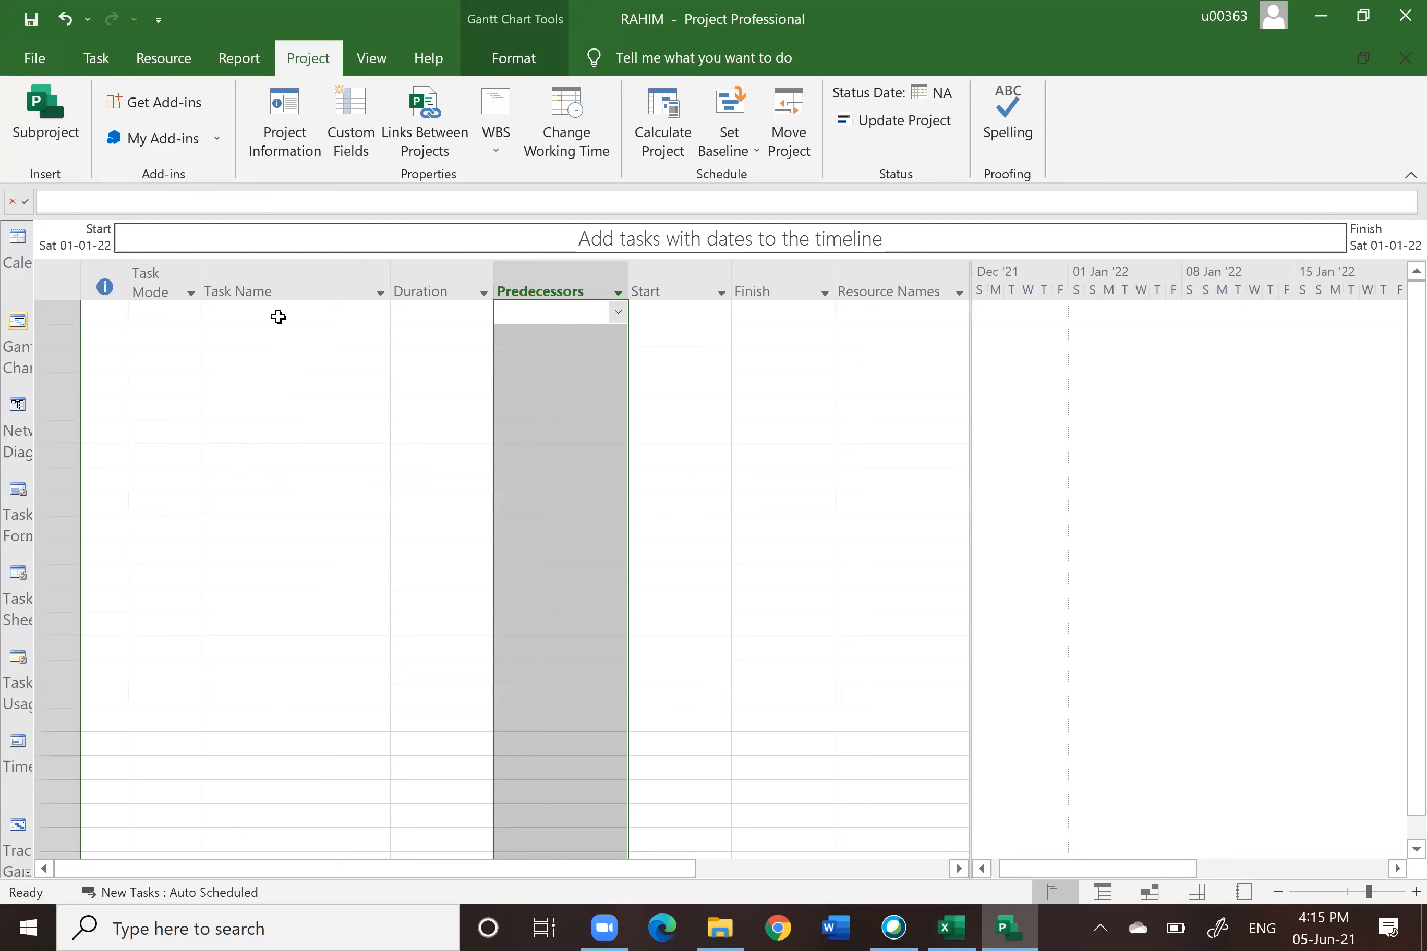
left_click(277, 314)
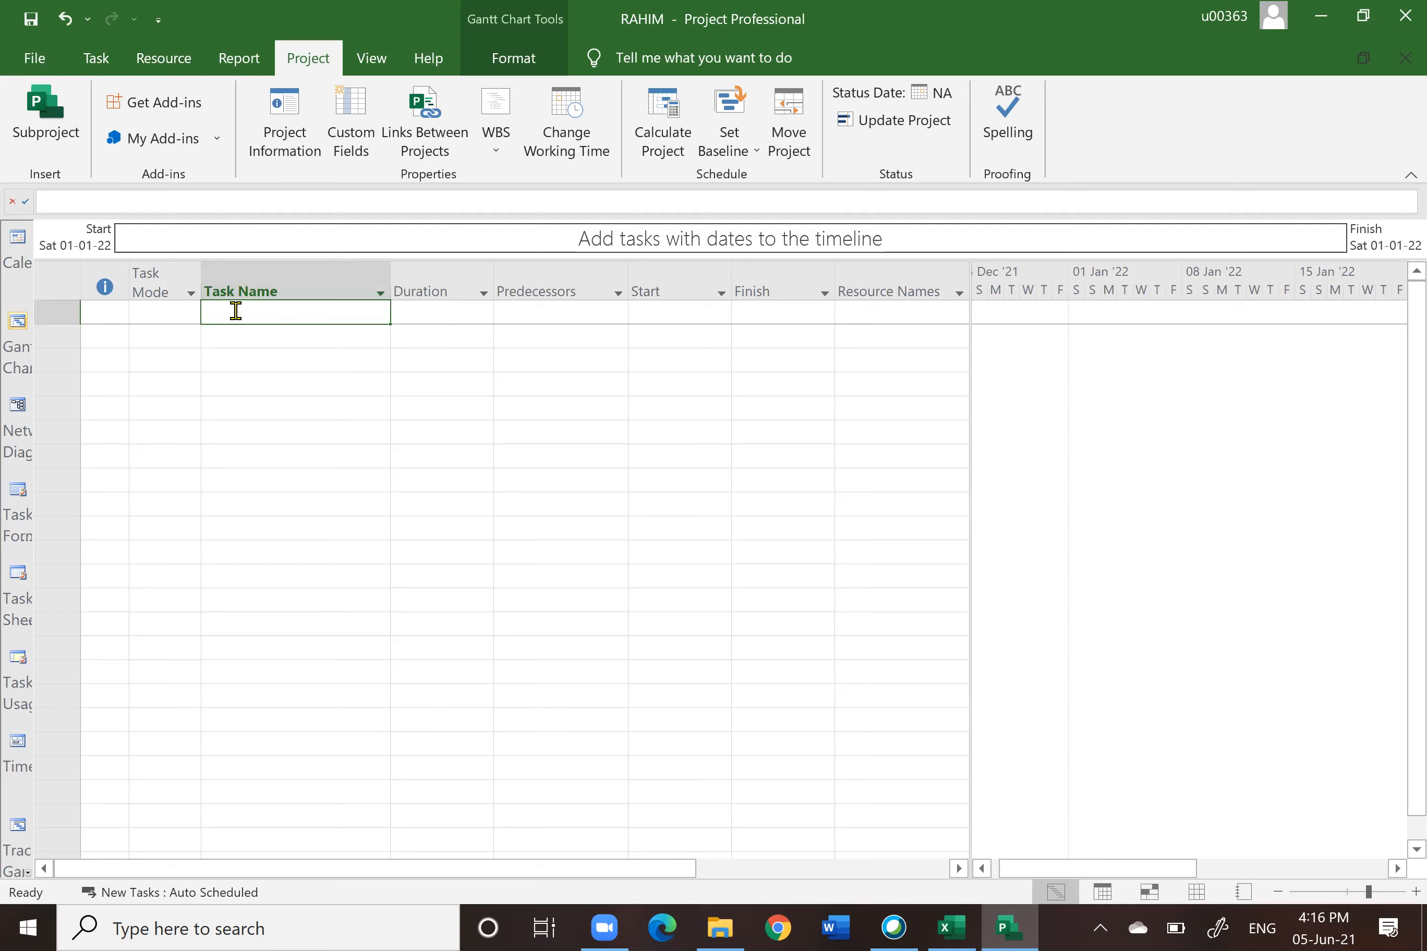
right_click(237, 314)
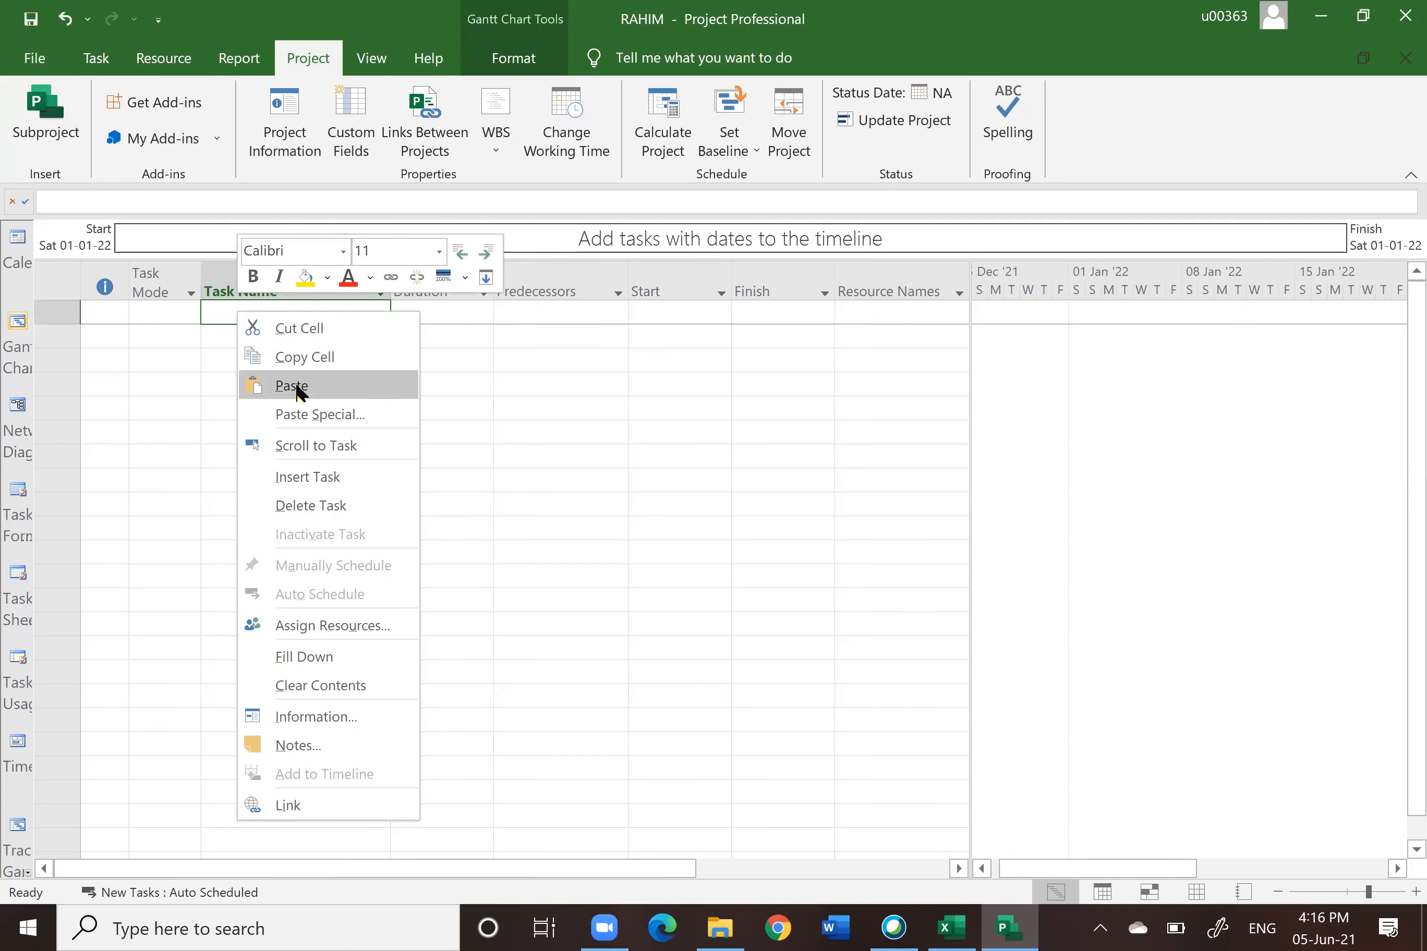
left_click(295, 390)
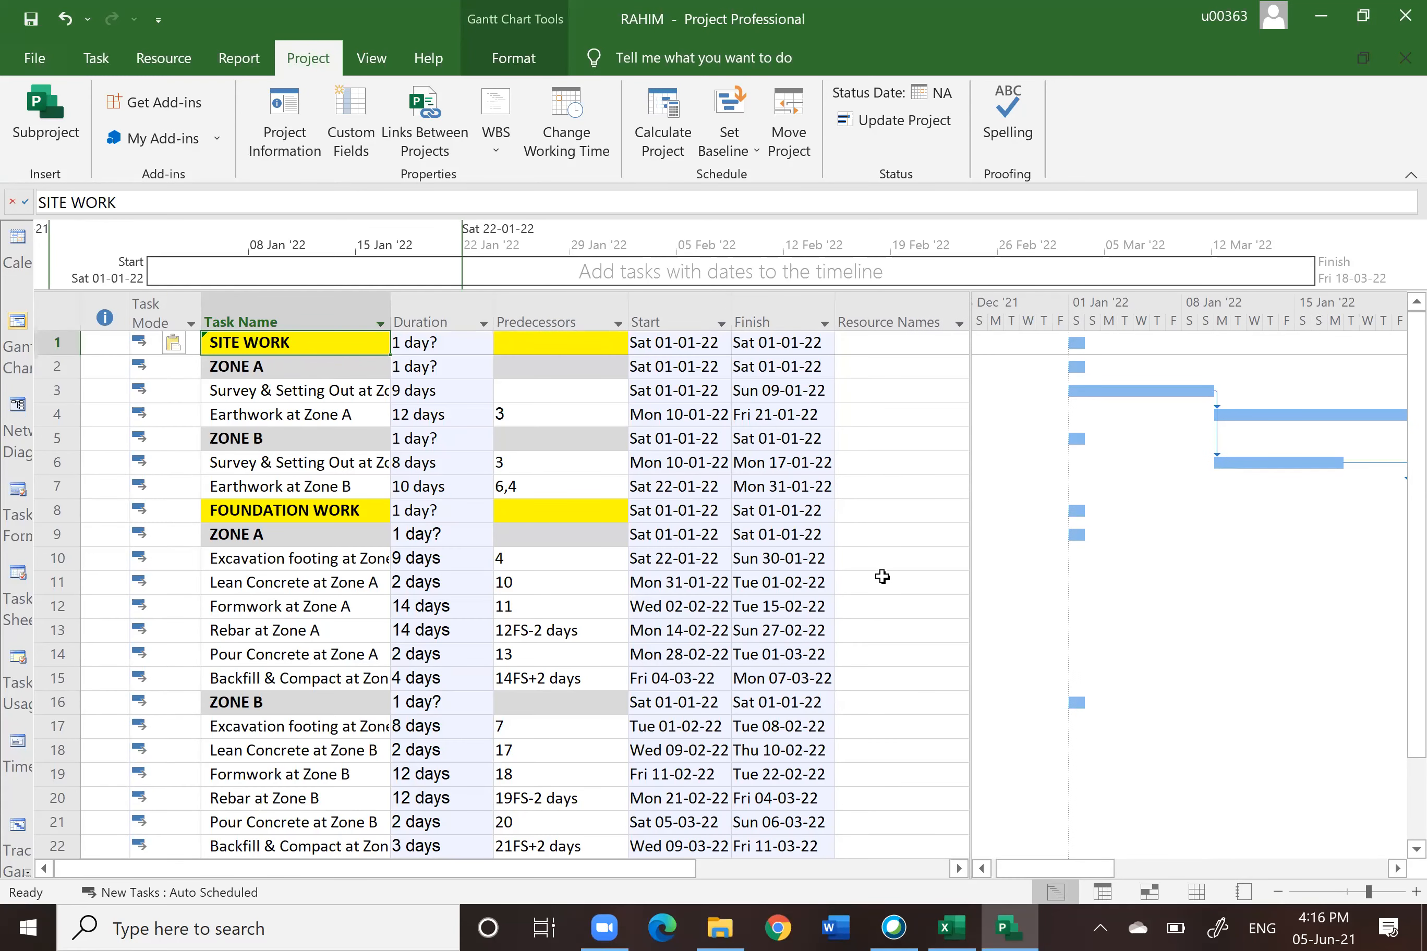
Step: Review the pasted tasks' names, durations and predecessors in the task table
scroll(883, 577, "down", 3)
scroll(882, 577, "up", 3)
scroll(882, 577, "down", 2)
scroll(882, 576, "up", 2)
left_click(291, 311)
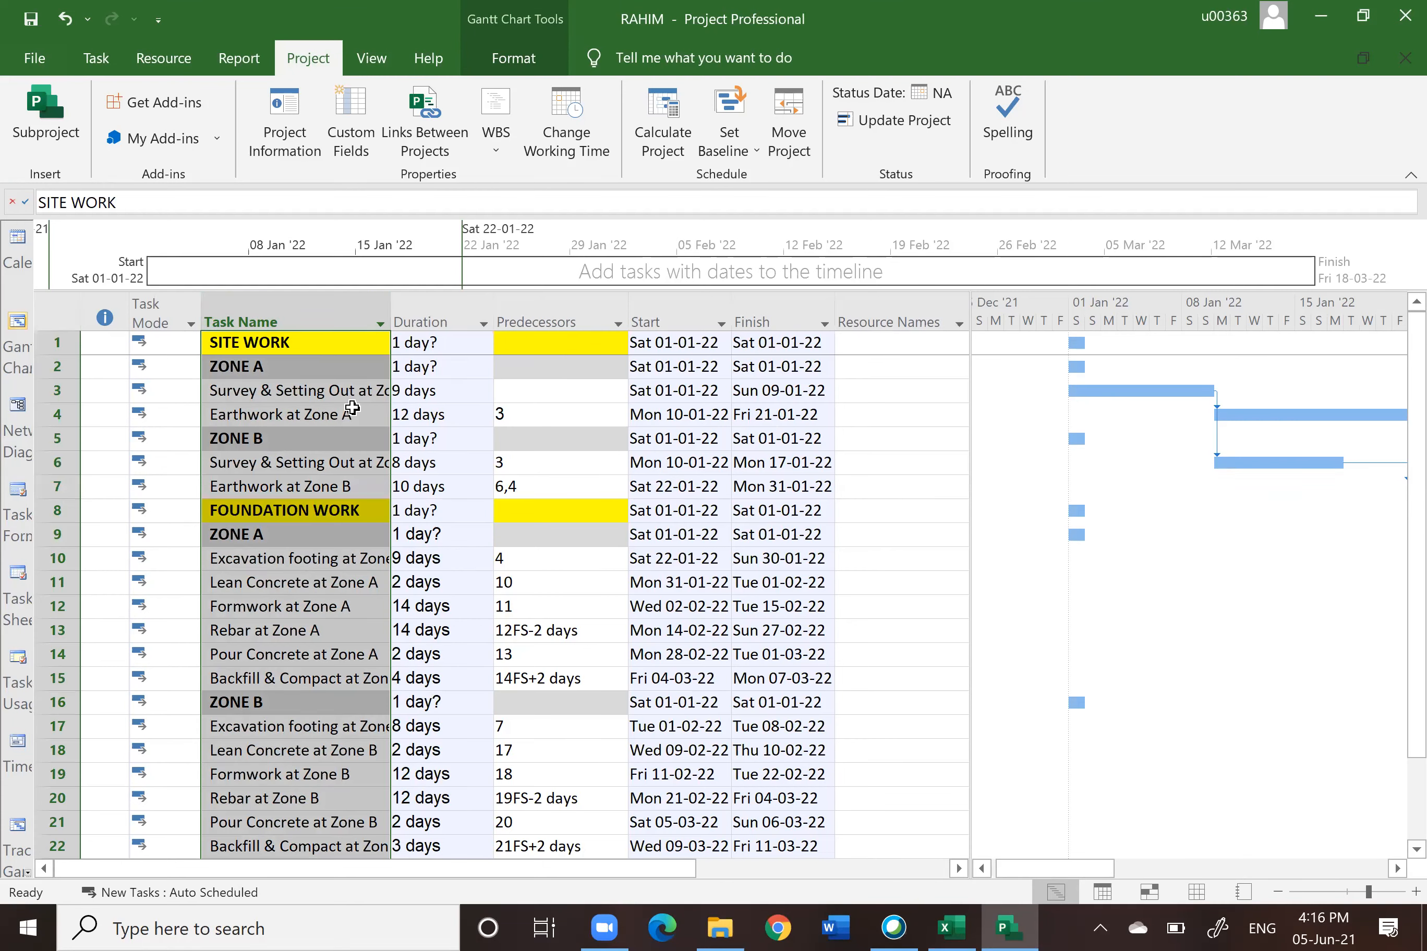
left_click(427, 315)
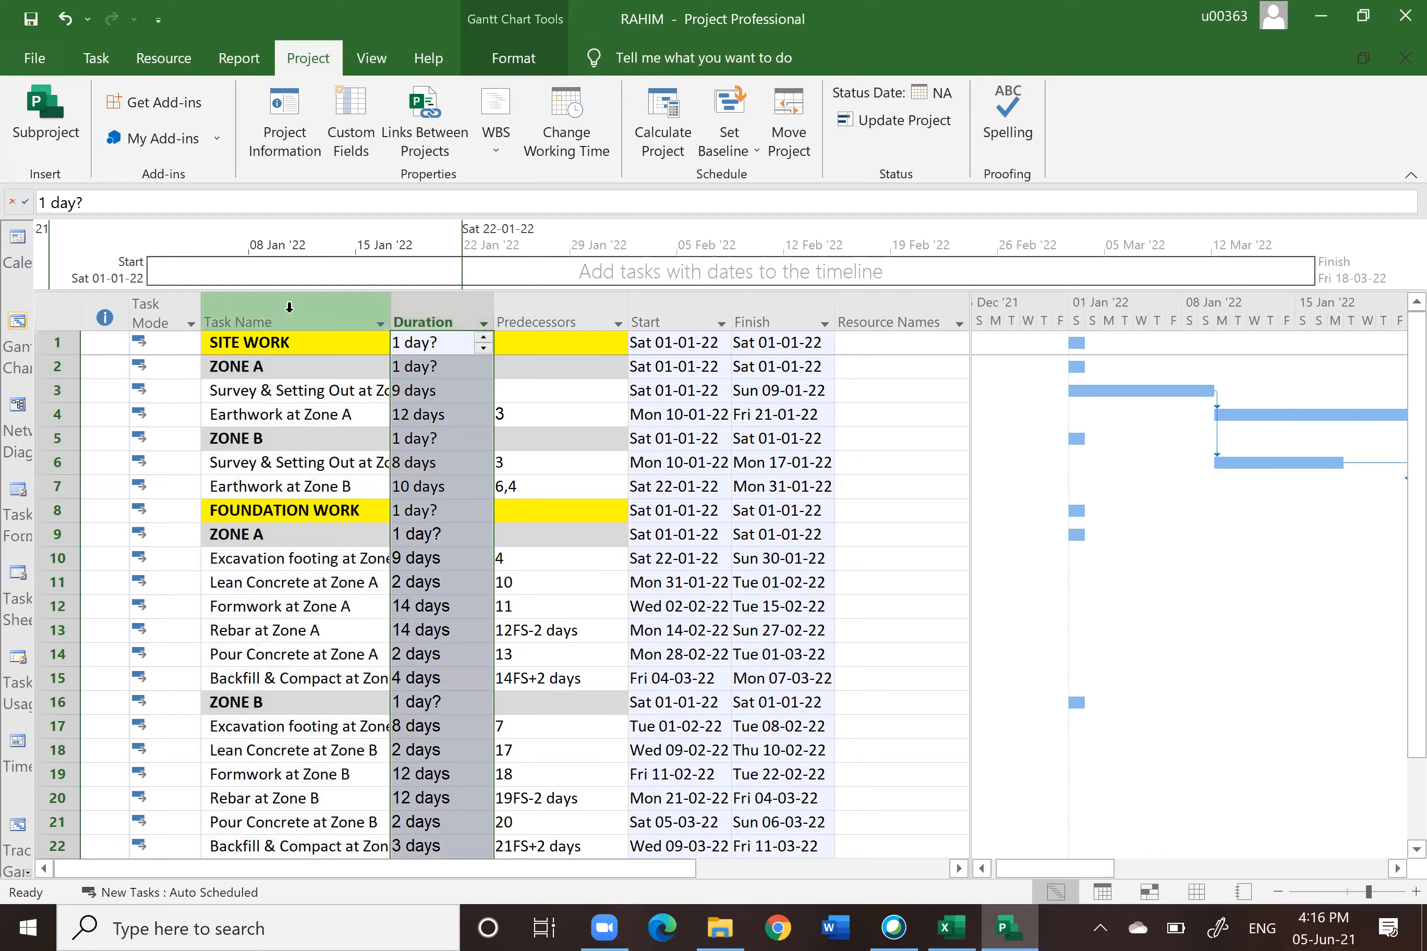
left_click(293, 316)
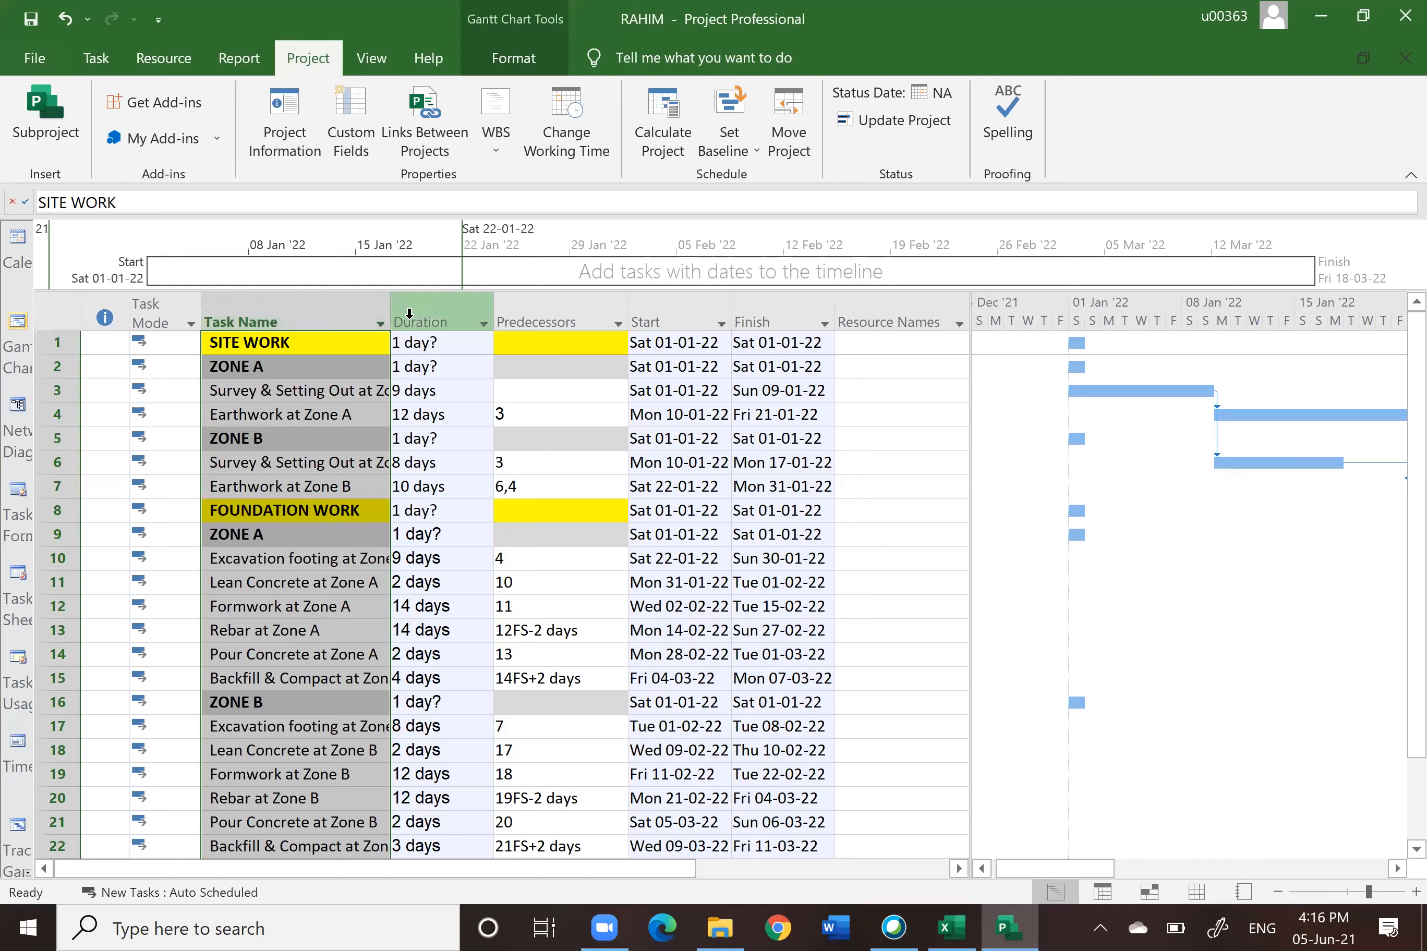
left_click(401, 296)
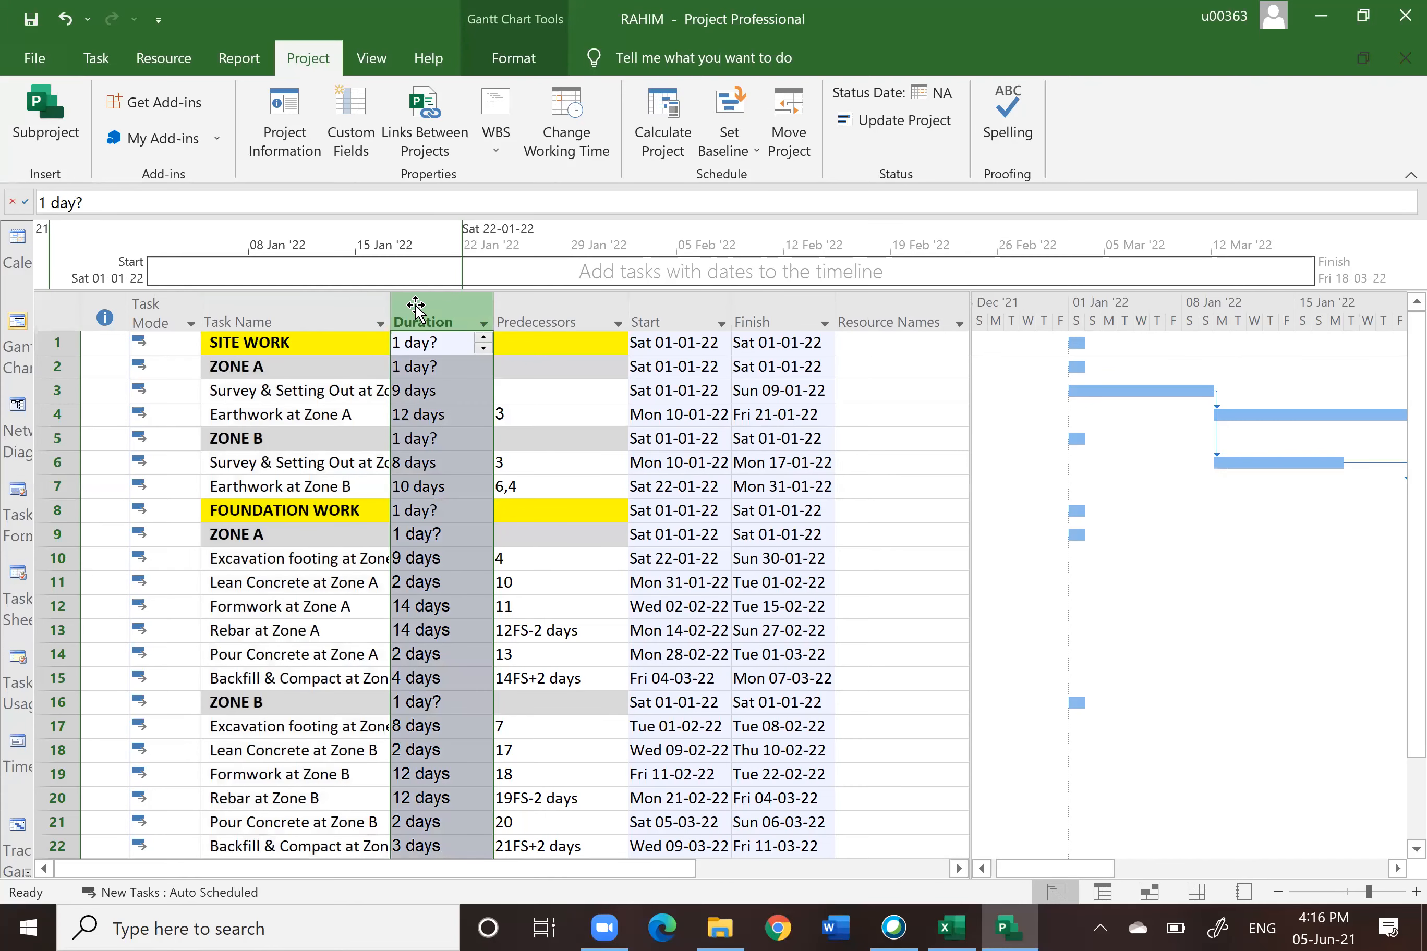
Step: Insert a WBS column before the Duration column
right_click(415, 304)
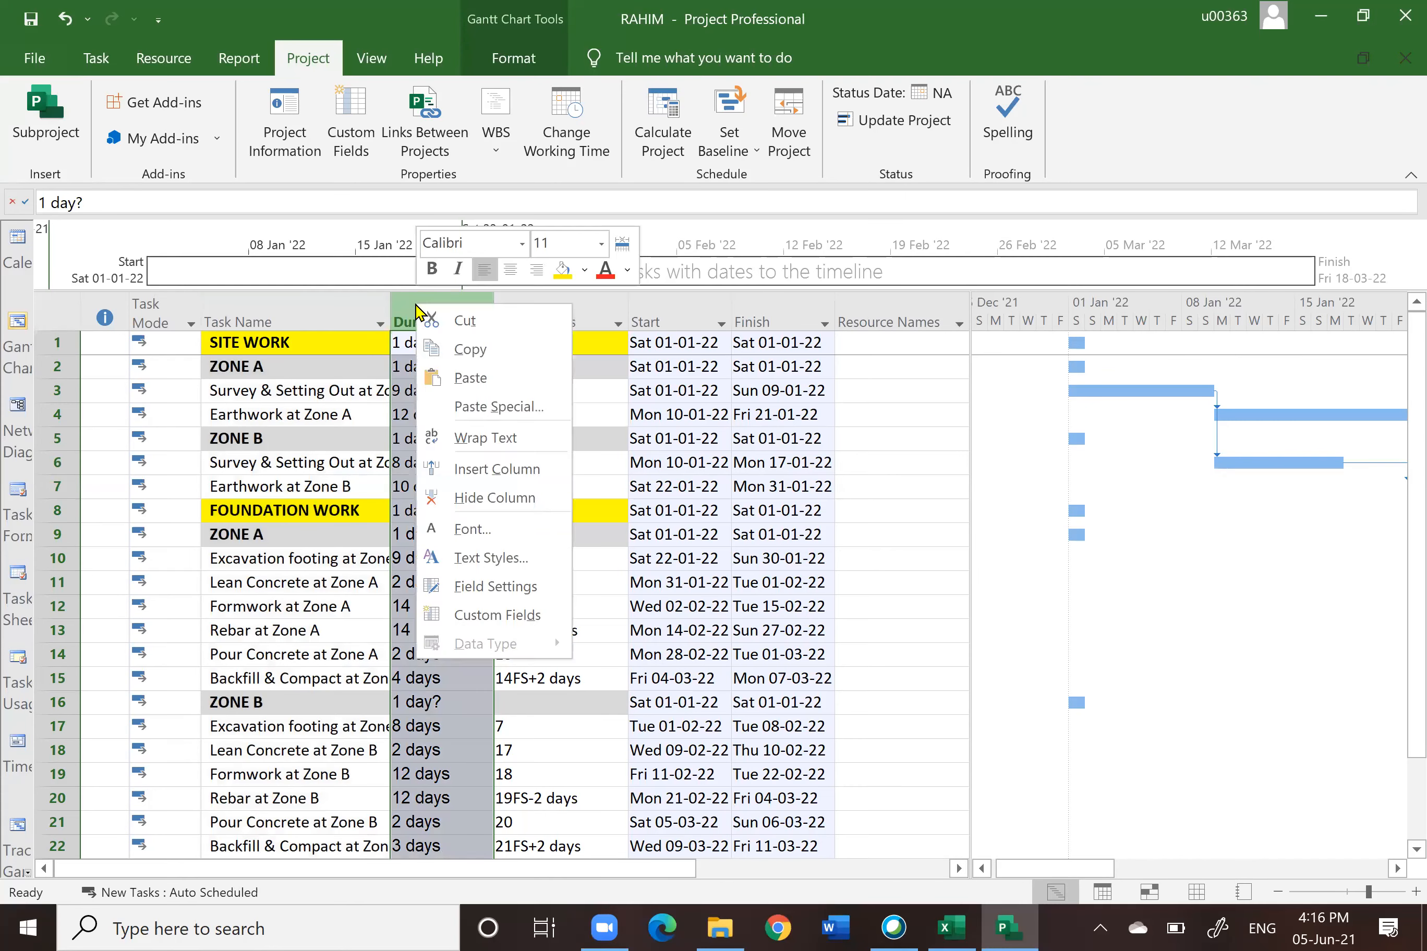
left_click(489, 468)
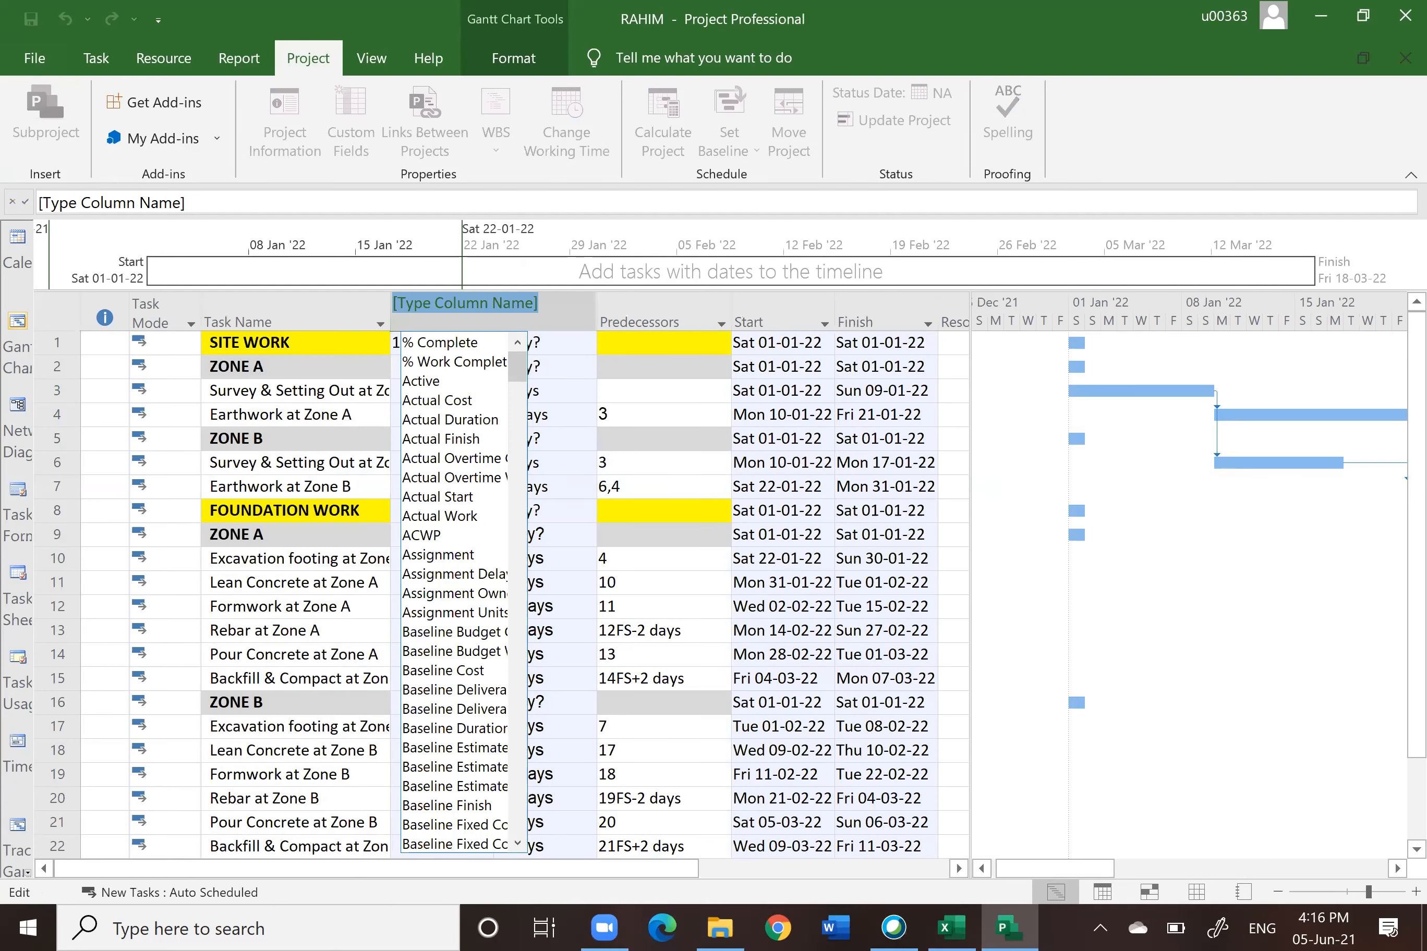
type("WBS")
left_click(422, 364)
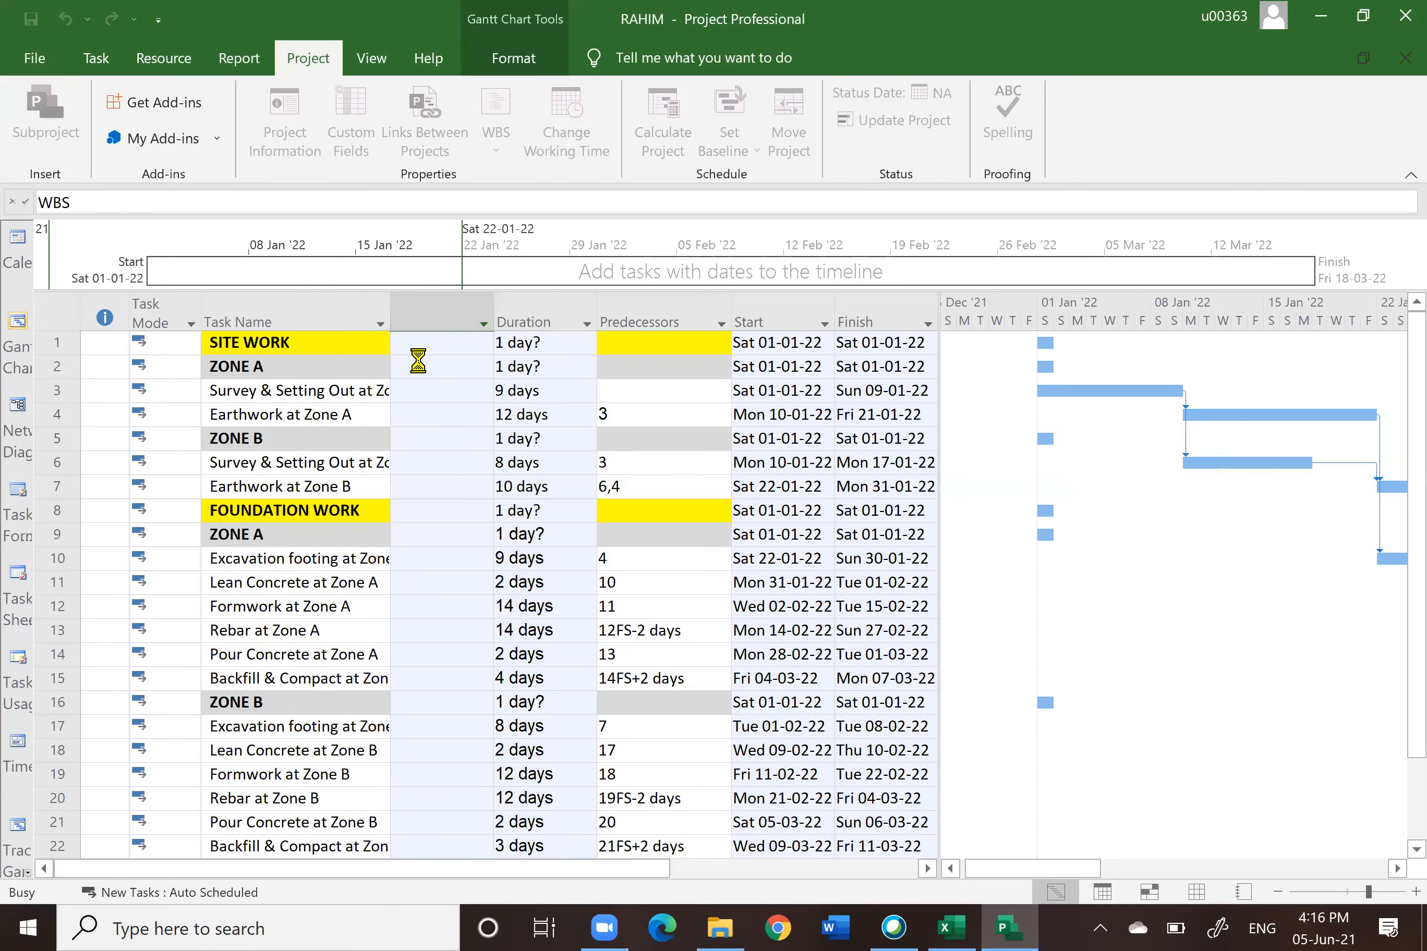
Step: Scroll through the task list to review the numbers in the new WBS column
scroll(640, 519, "down", 1)
scroll(641, 519, "up", 1)
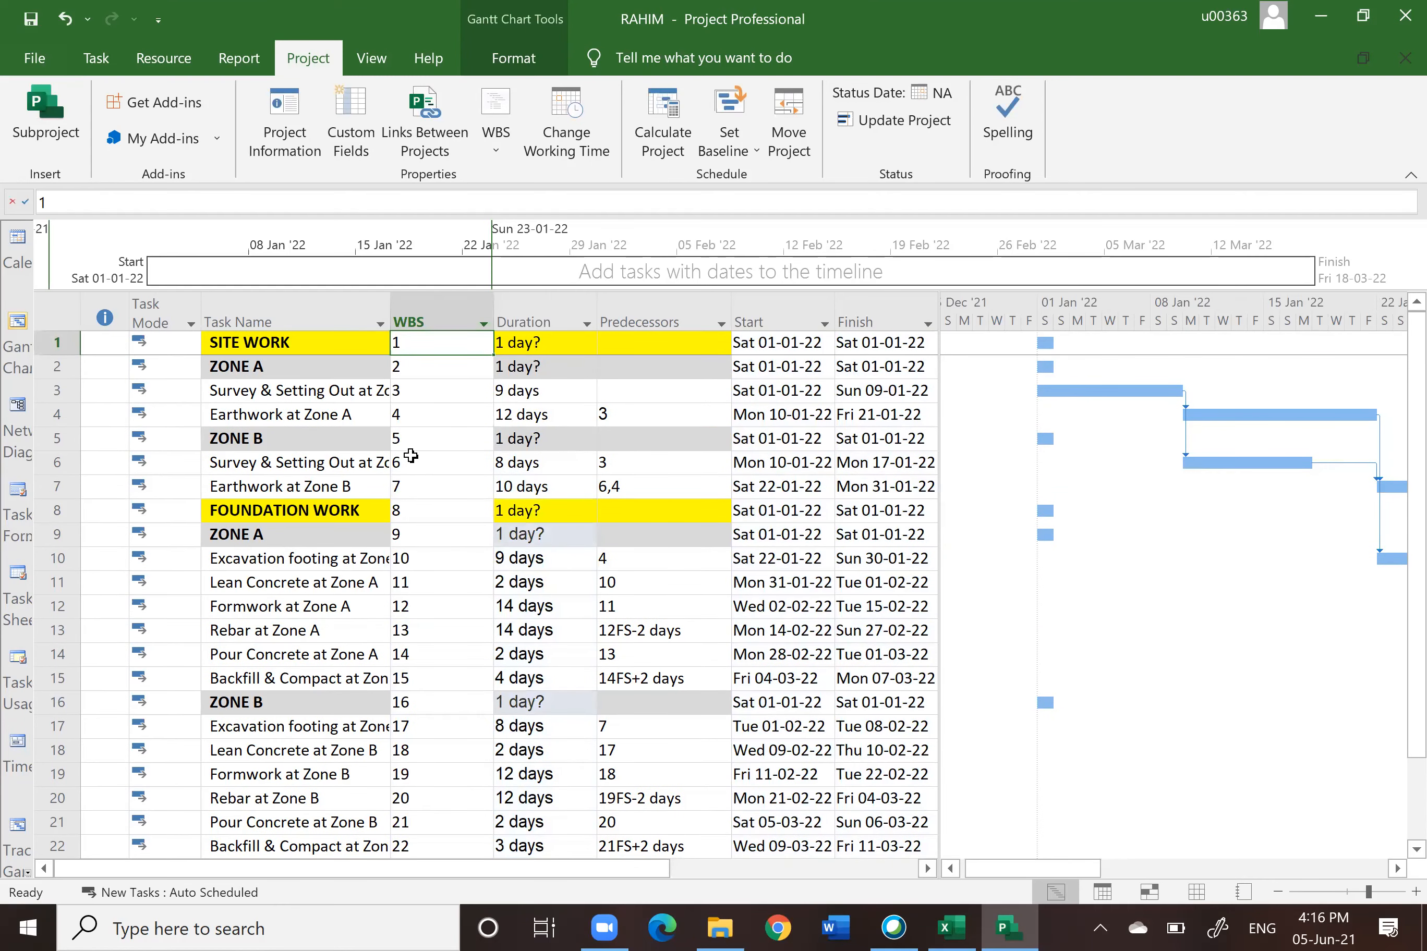
scroll(410, 457, "down", 3)
scroll(410, 457, "up", 3)
scroll(287, 414, "down", 1)
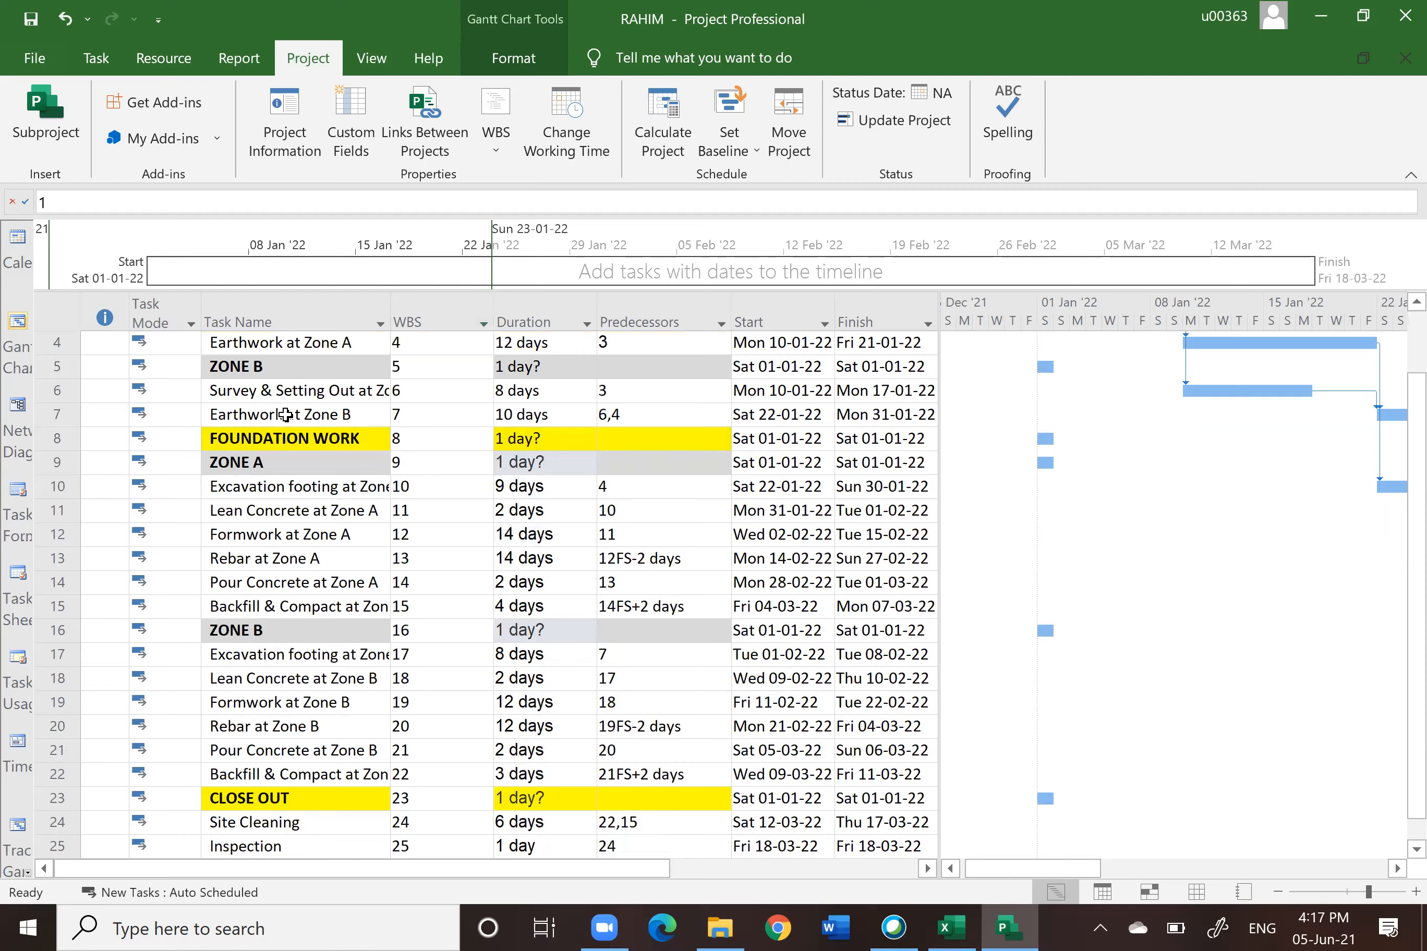
scroll(285, 414, "down", 2)
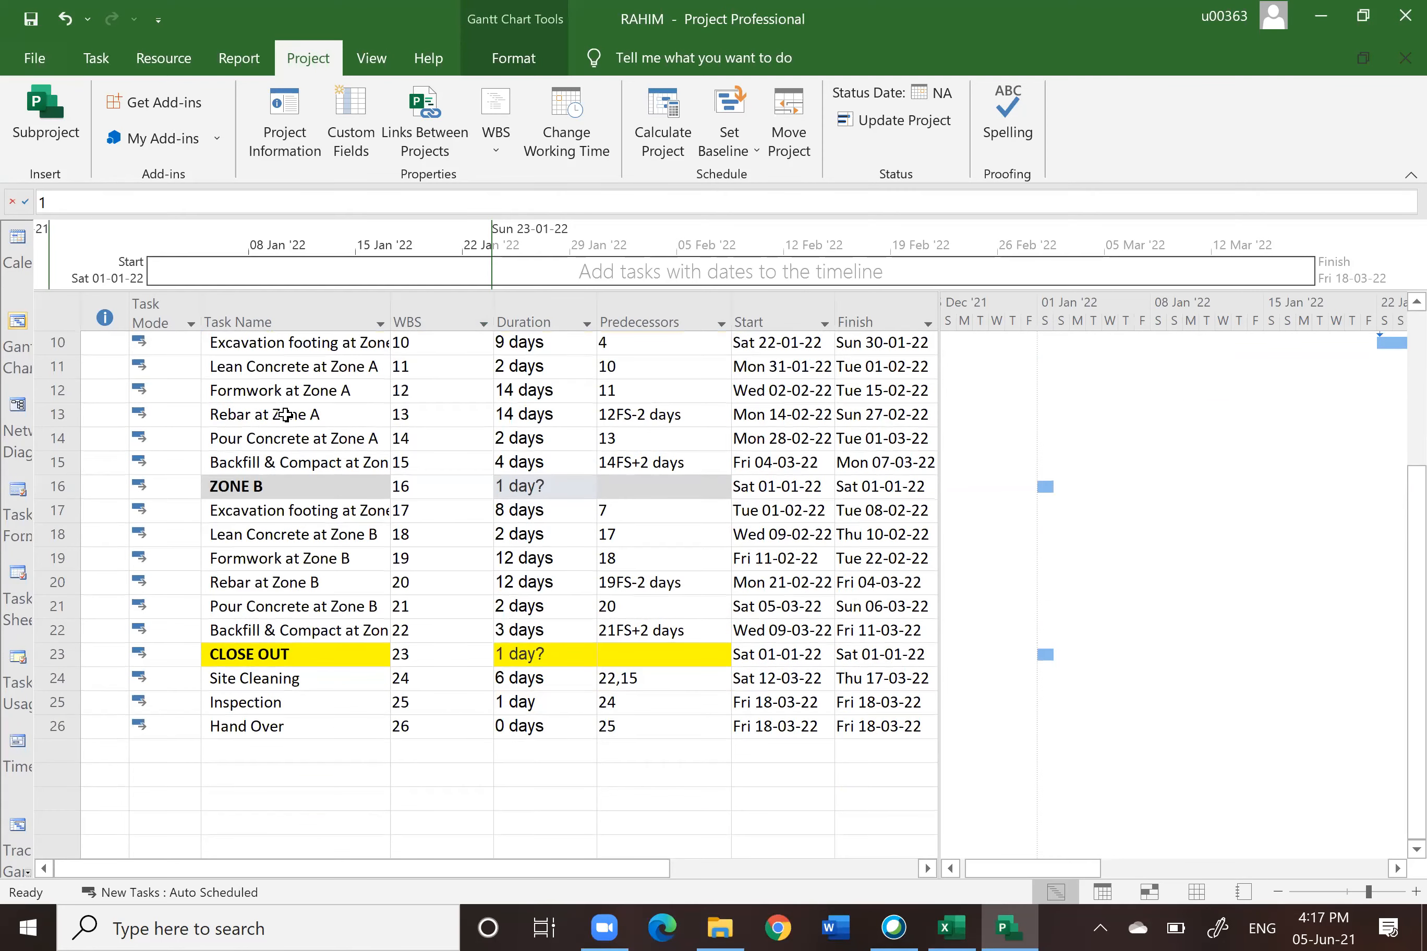
scroll(285, 415, "up", 3)
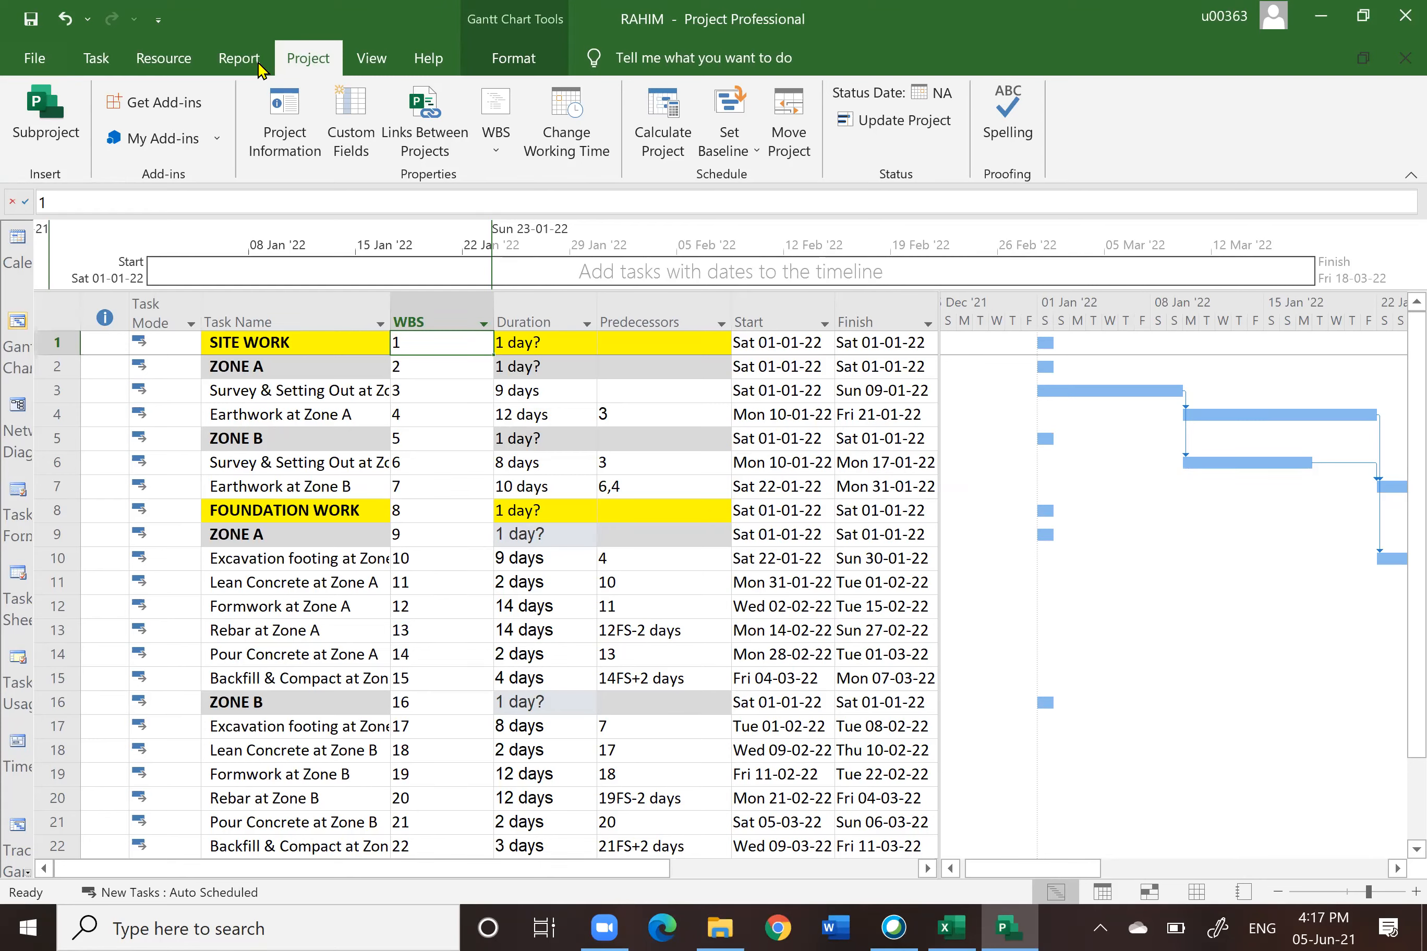
Step: Inspect the WBS values of the SITE WORK, FOUNDATION WORK and CLOSE OUT phase rows
left_click(97, 60)
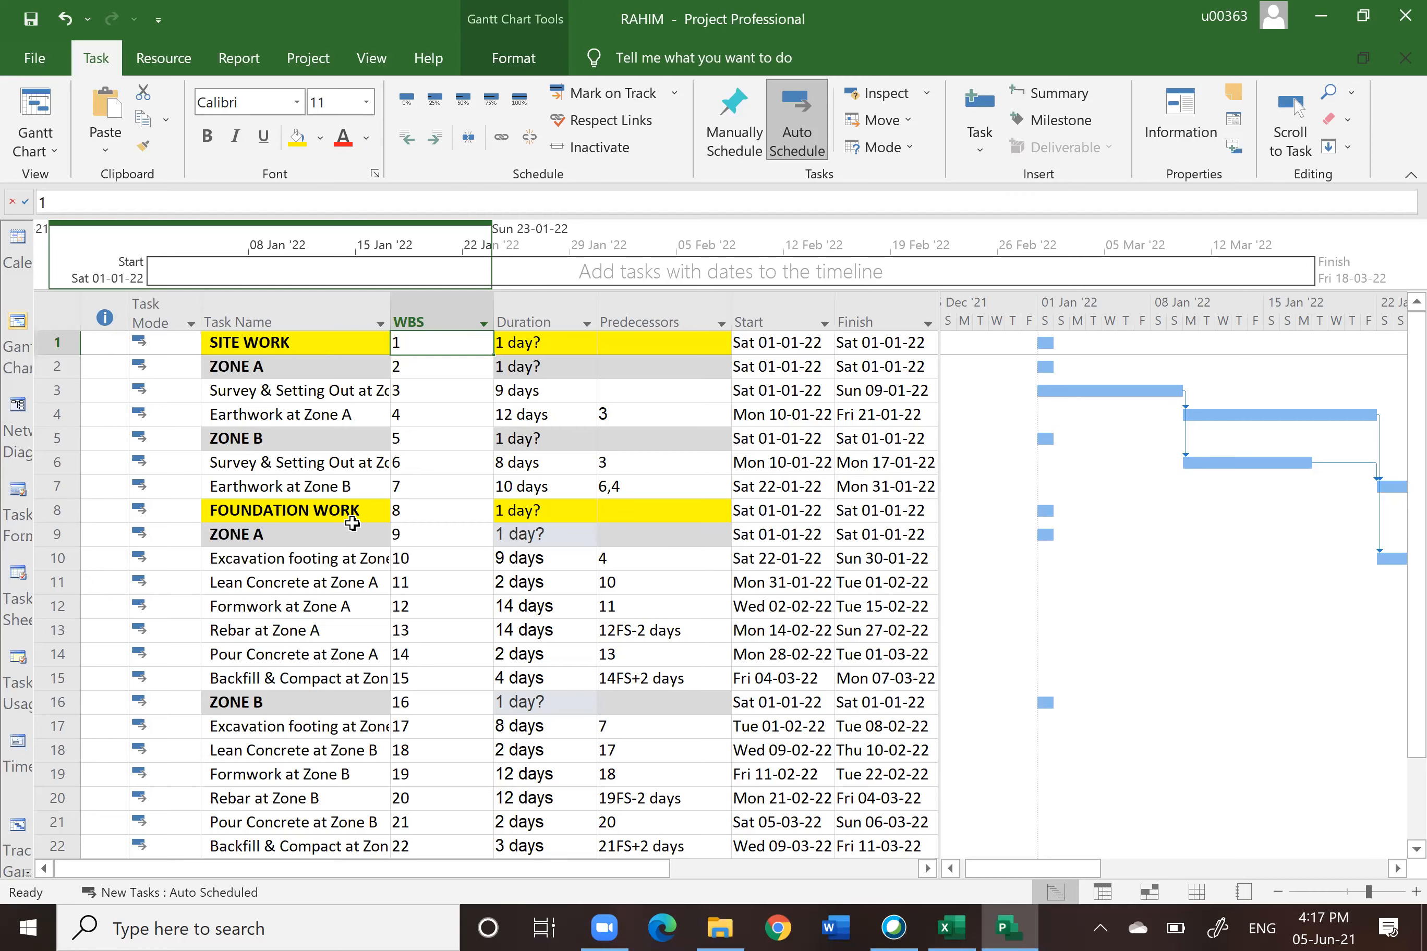
scroll(359, 770, "down", 2)
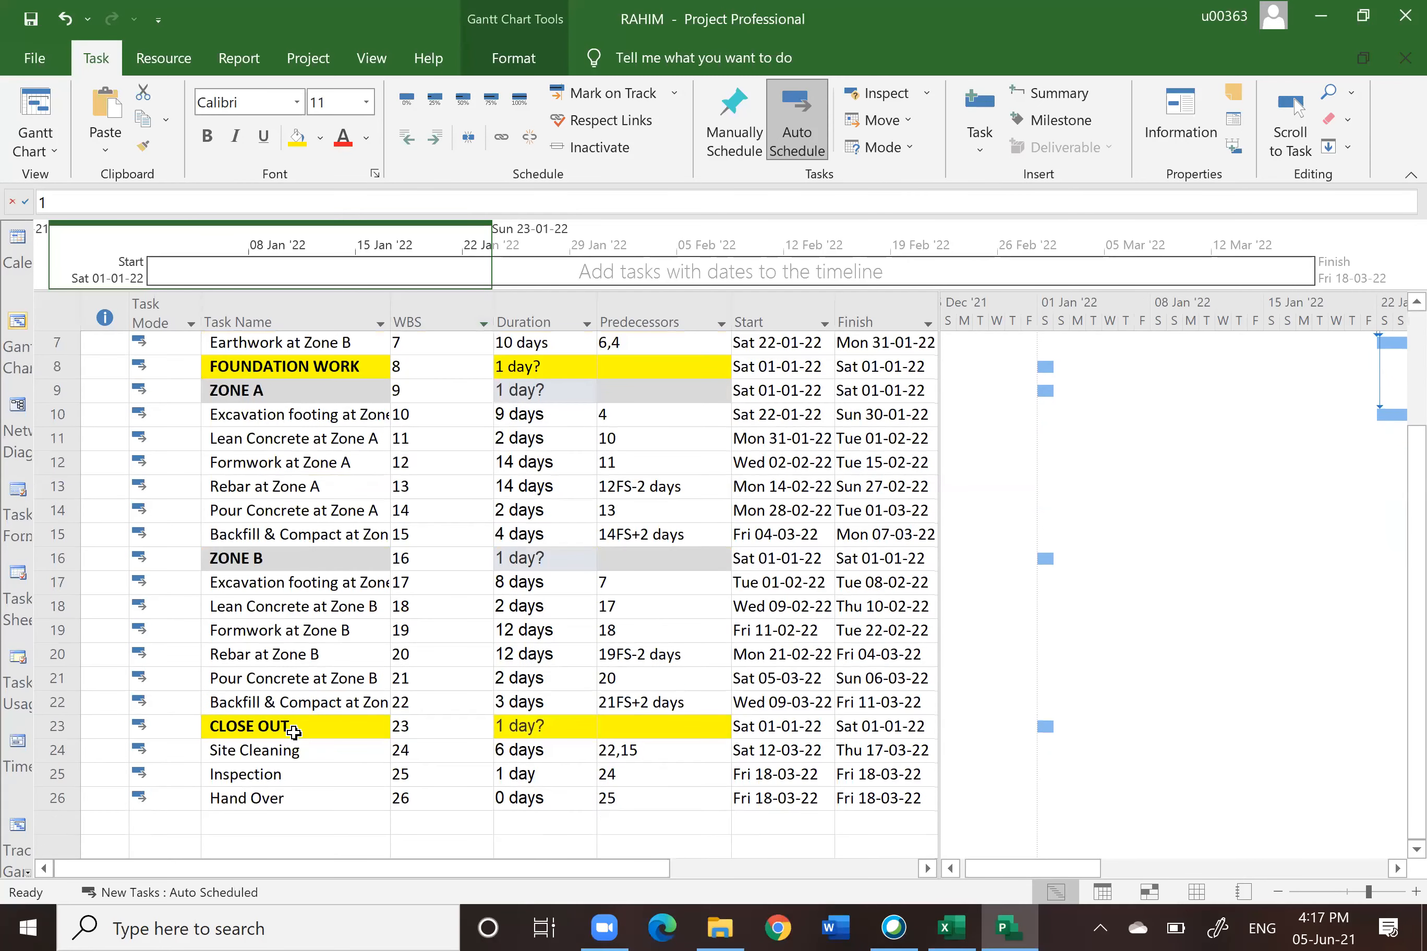
scroll(294, 730, "up", 2)
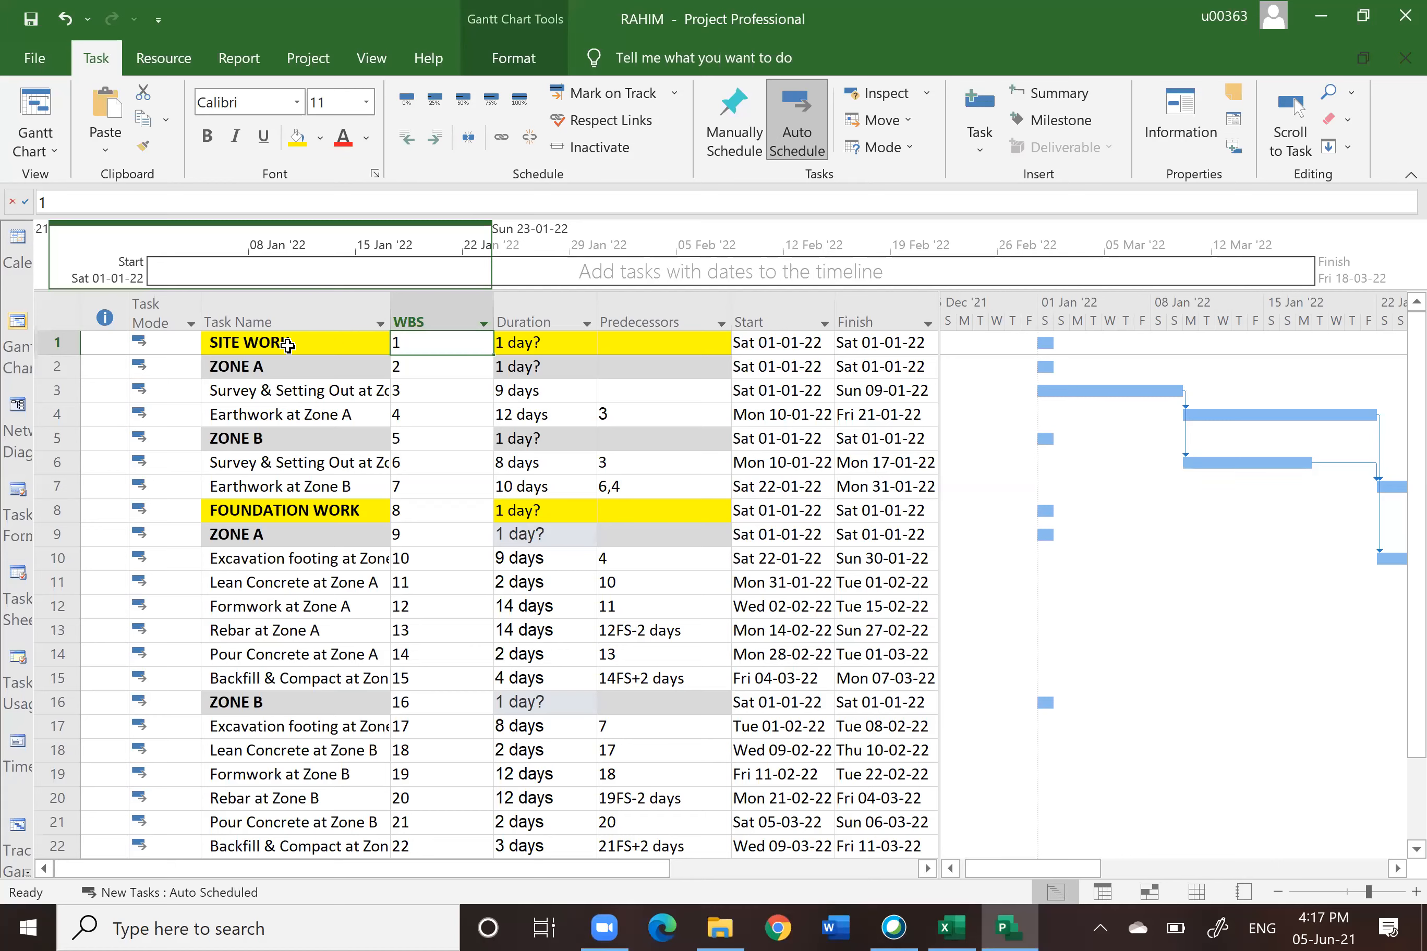
scroll(287, 346, "down", 2)
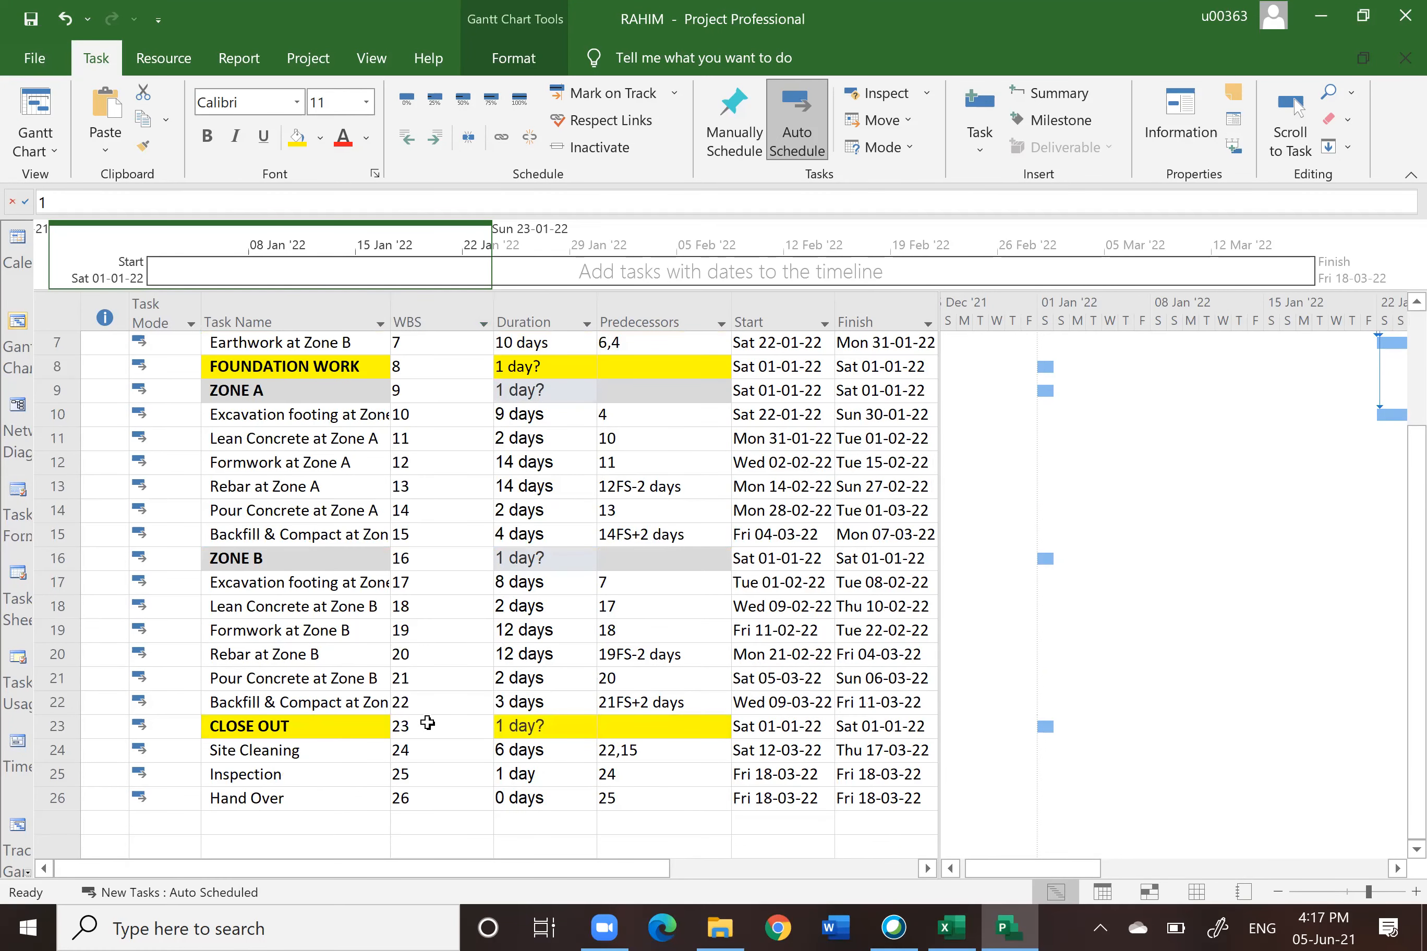
scroll(494, 368, "up", 2)
left_click(406, 342)
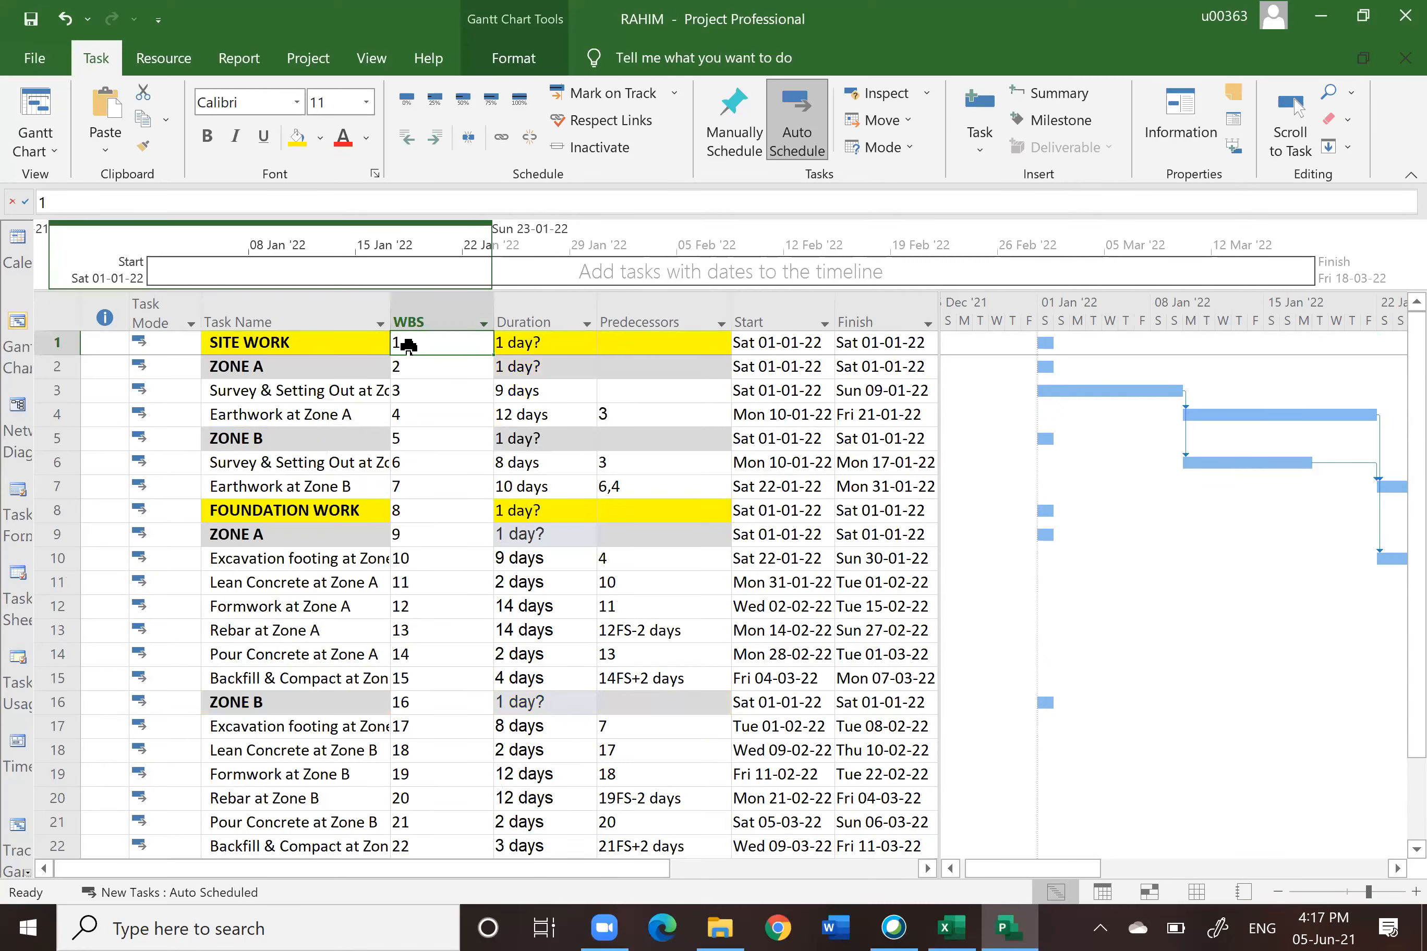
left_click(408, 345)
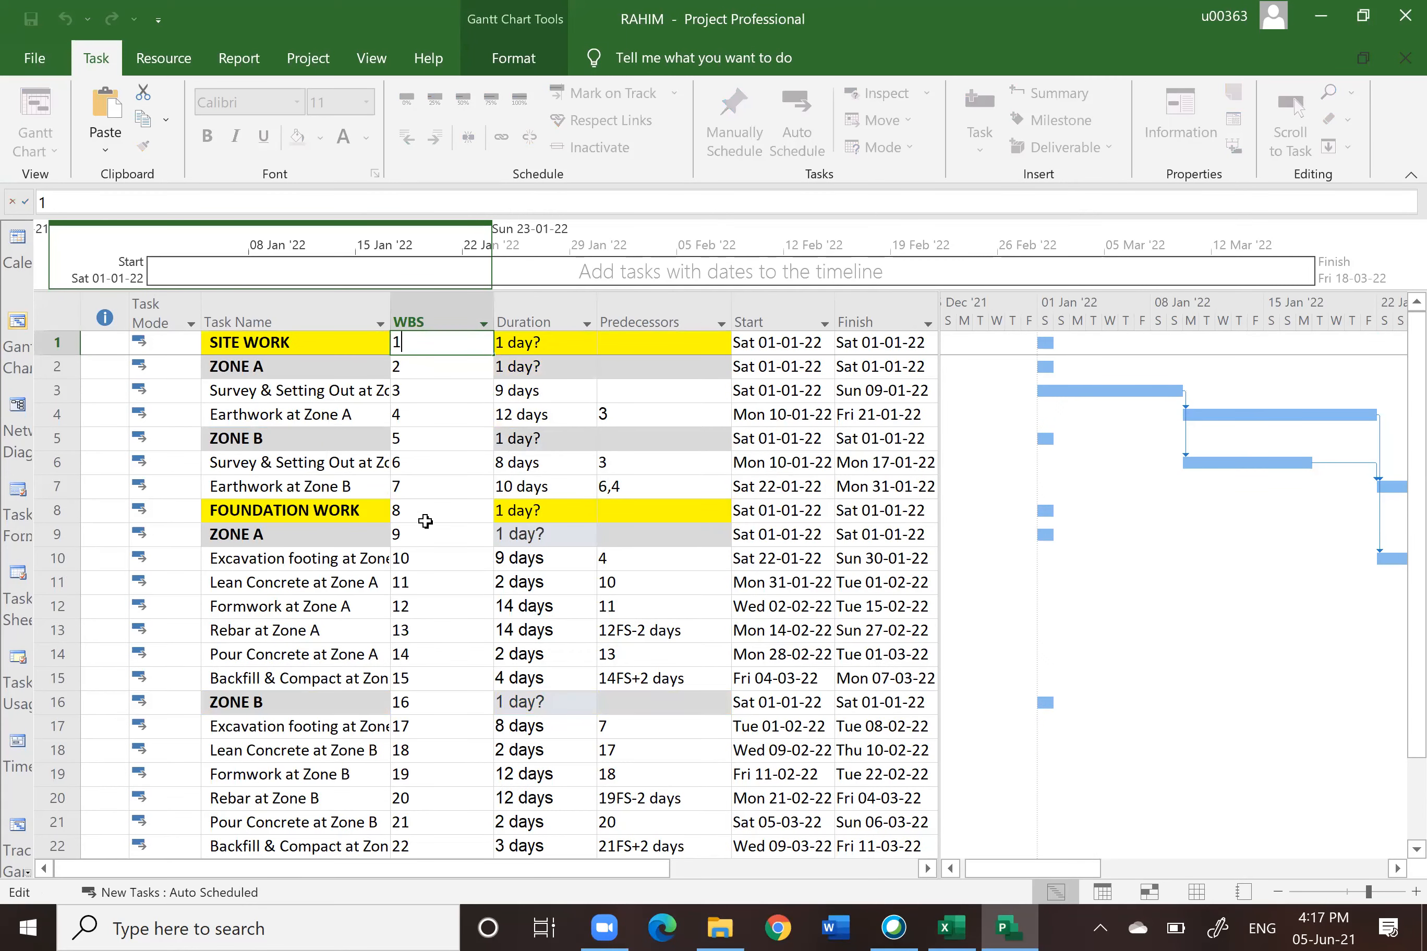
left_click(408, 513)
scroll(448, 575, "down", 3)
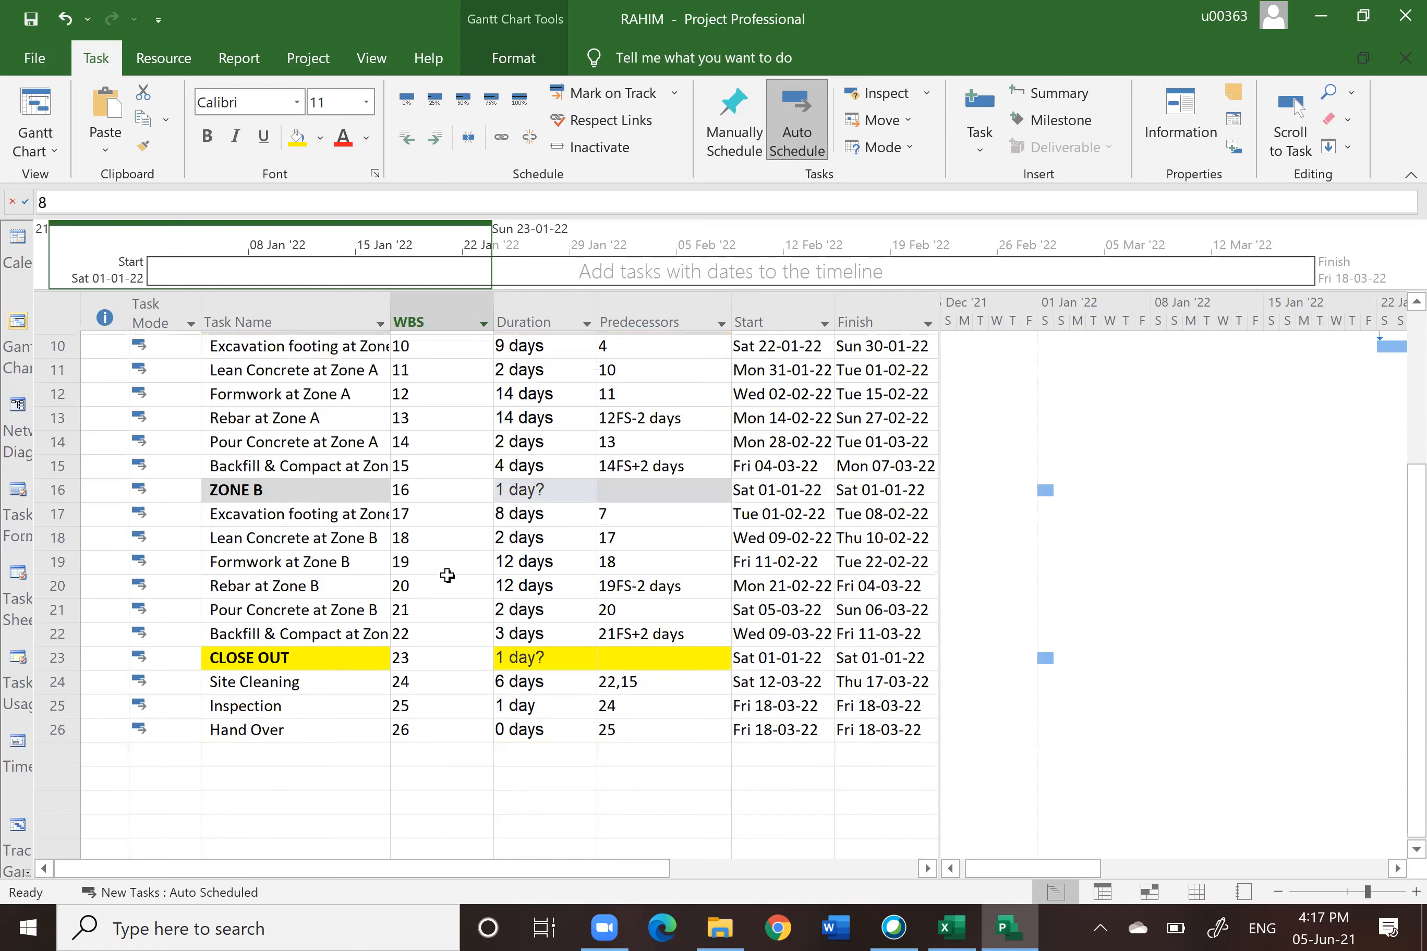
left_click(429, 656)
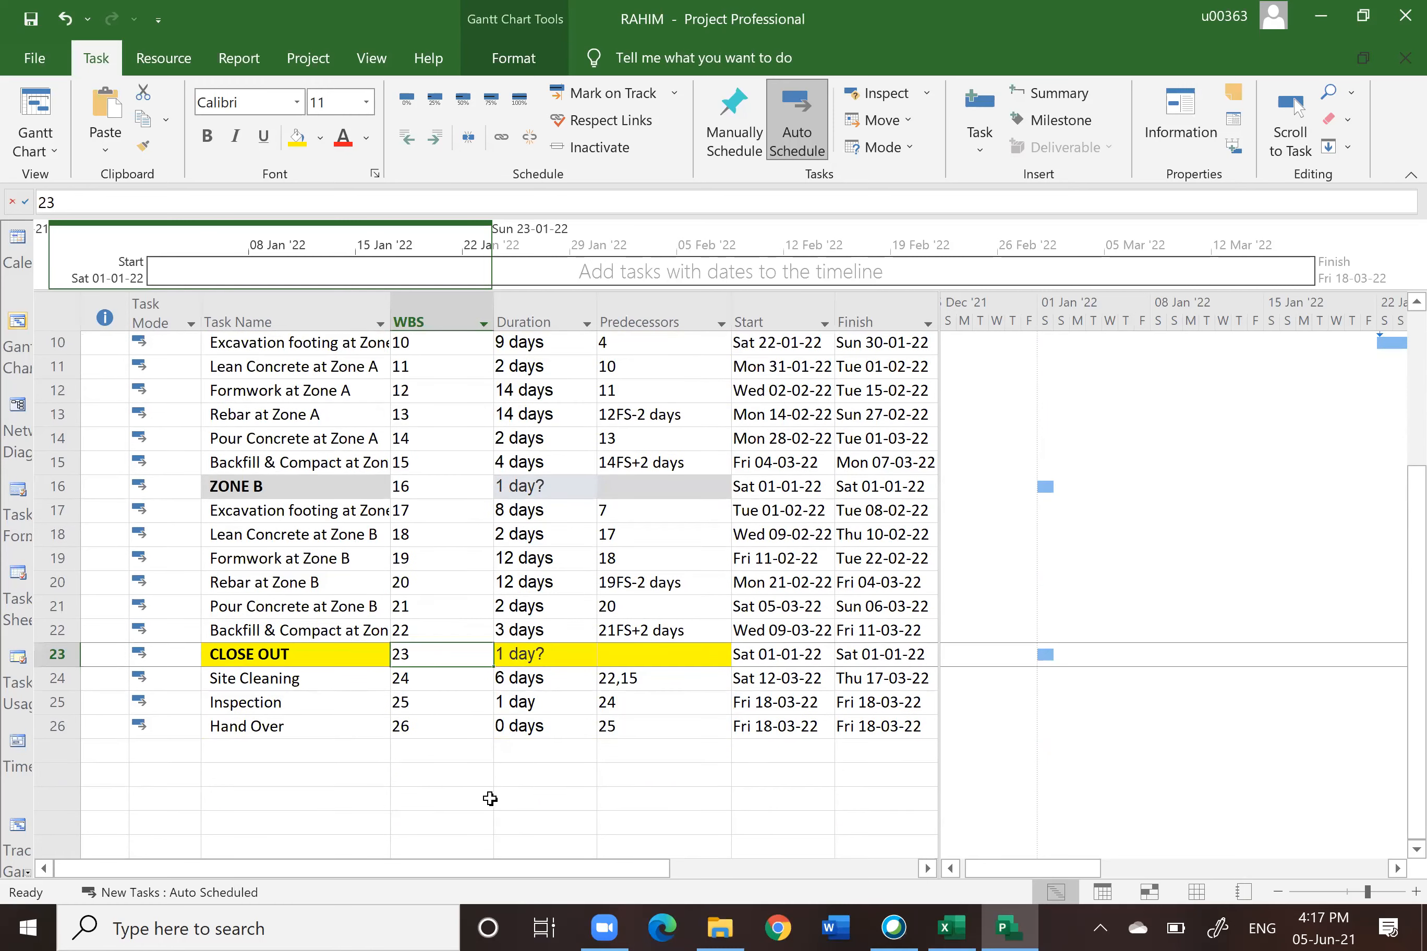
left_click(490, 799)
scroll(534, 746, "up", 3)
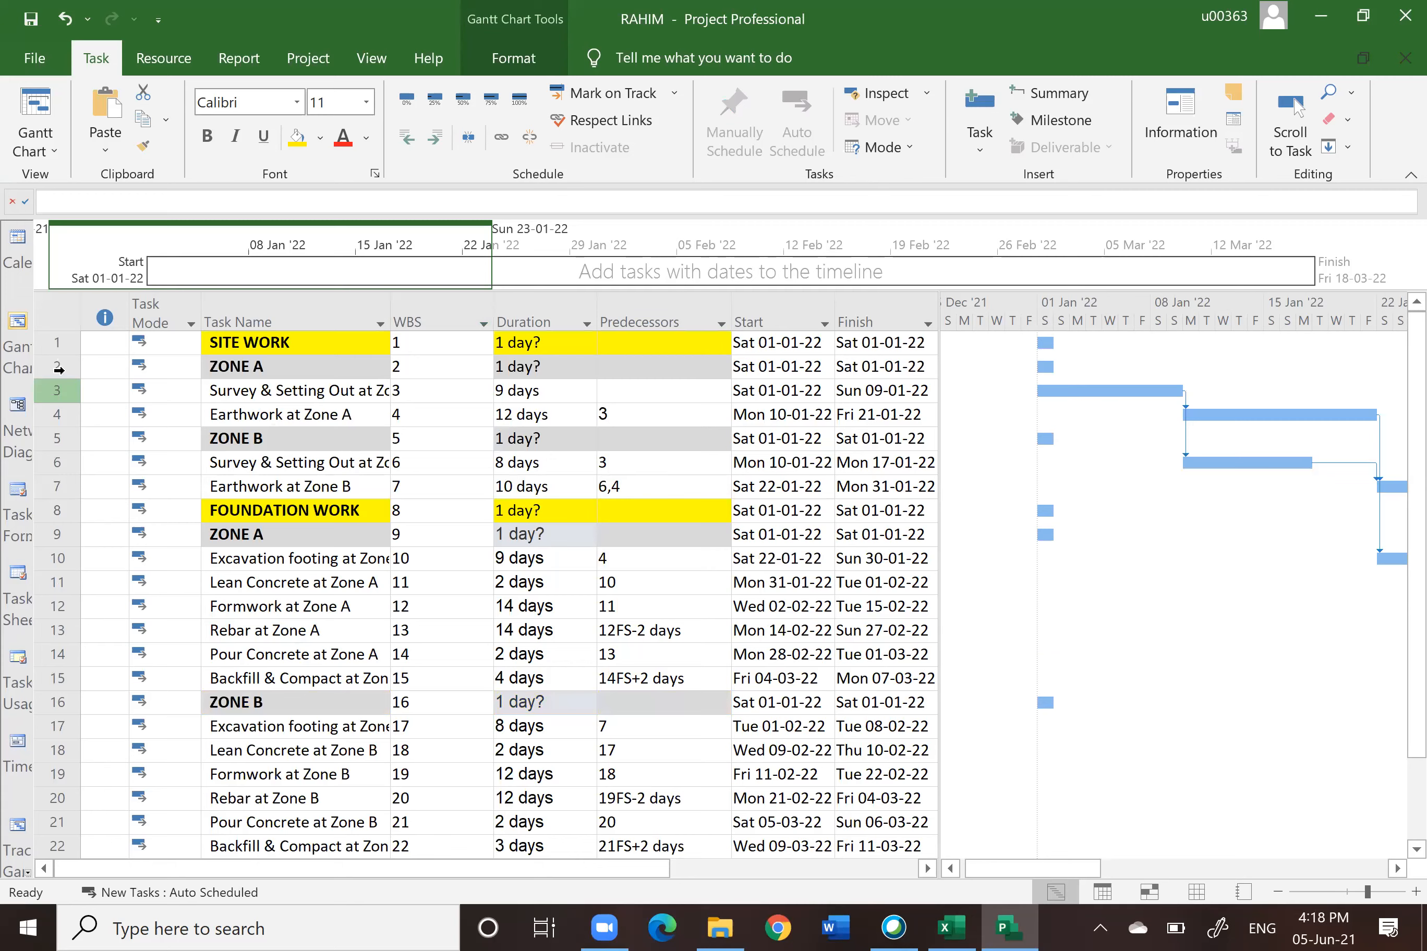
Step: Indent the rows from ZONE A to Earthwork at Zone B under the SITE WORK summary task
left_click_drag(52, 367, 79, 497)
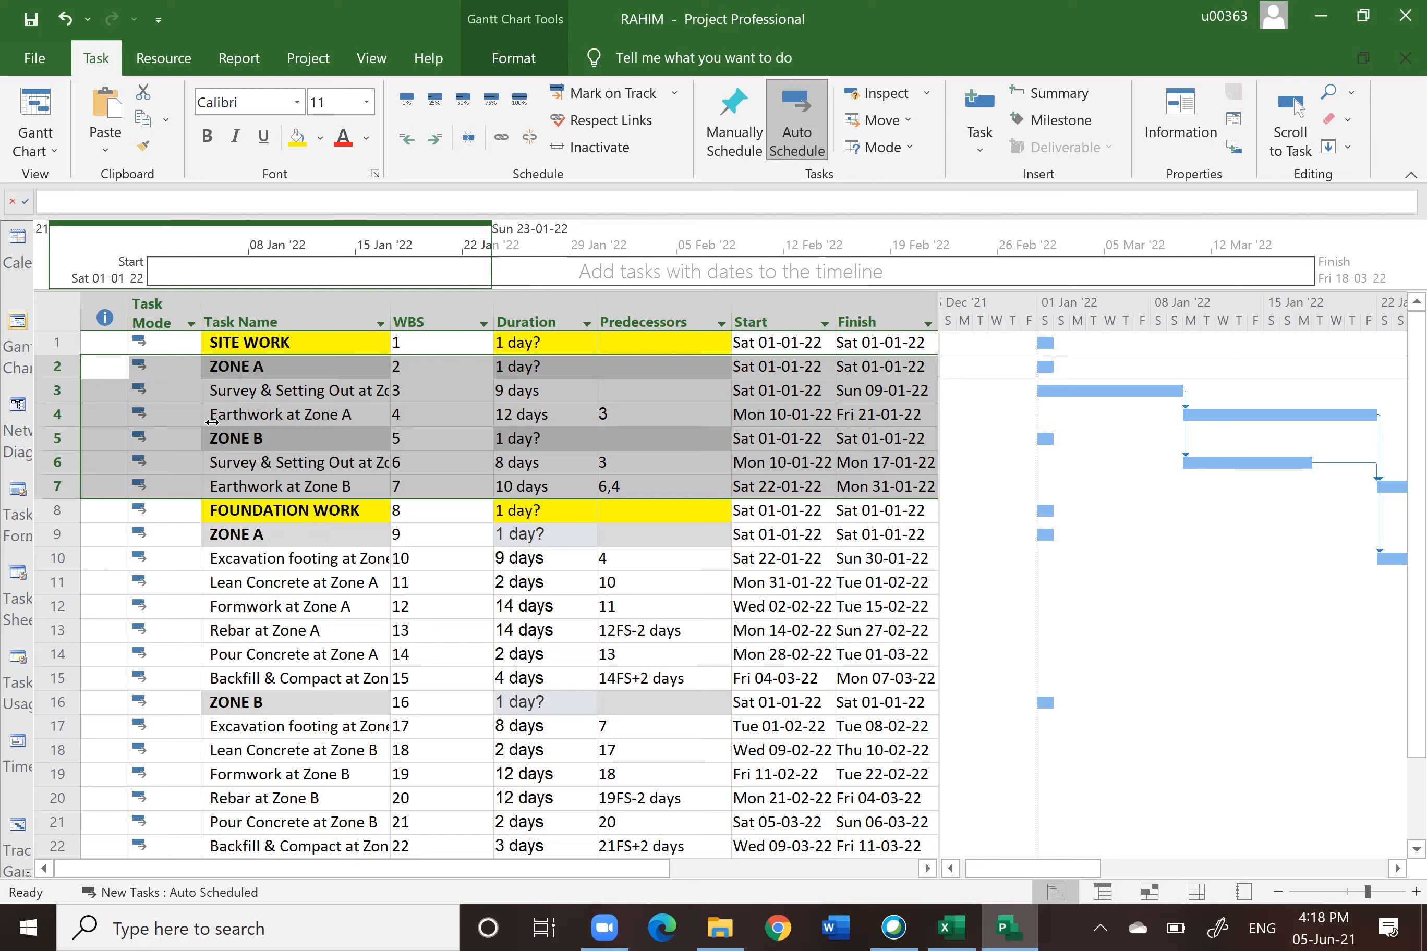
left_click(435, 146)
left_click(689, 520)
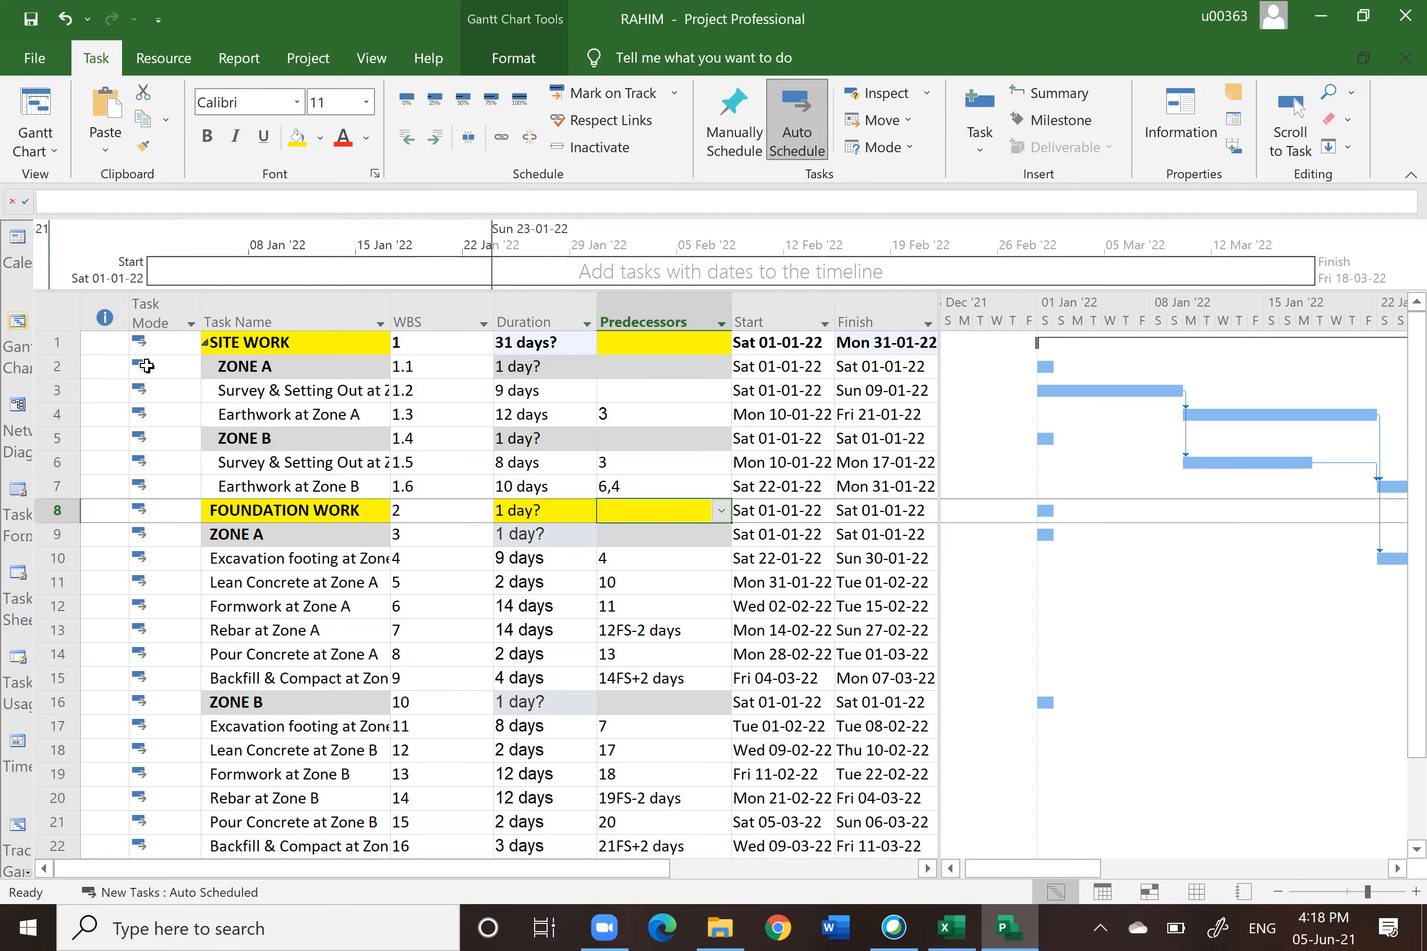
left_click(54, 366)
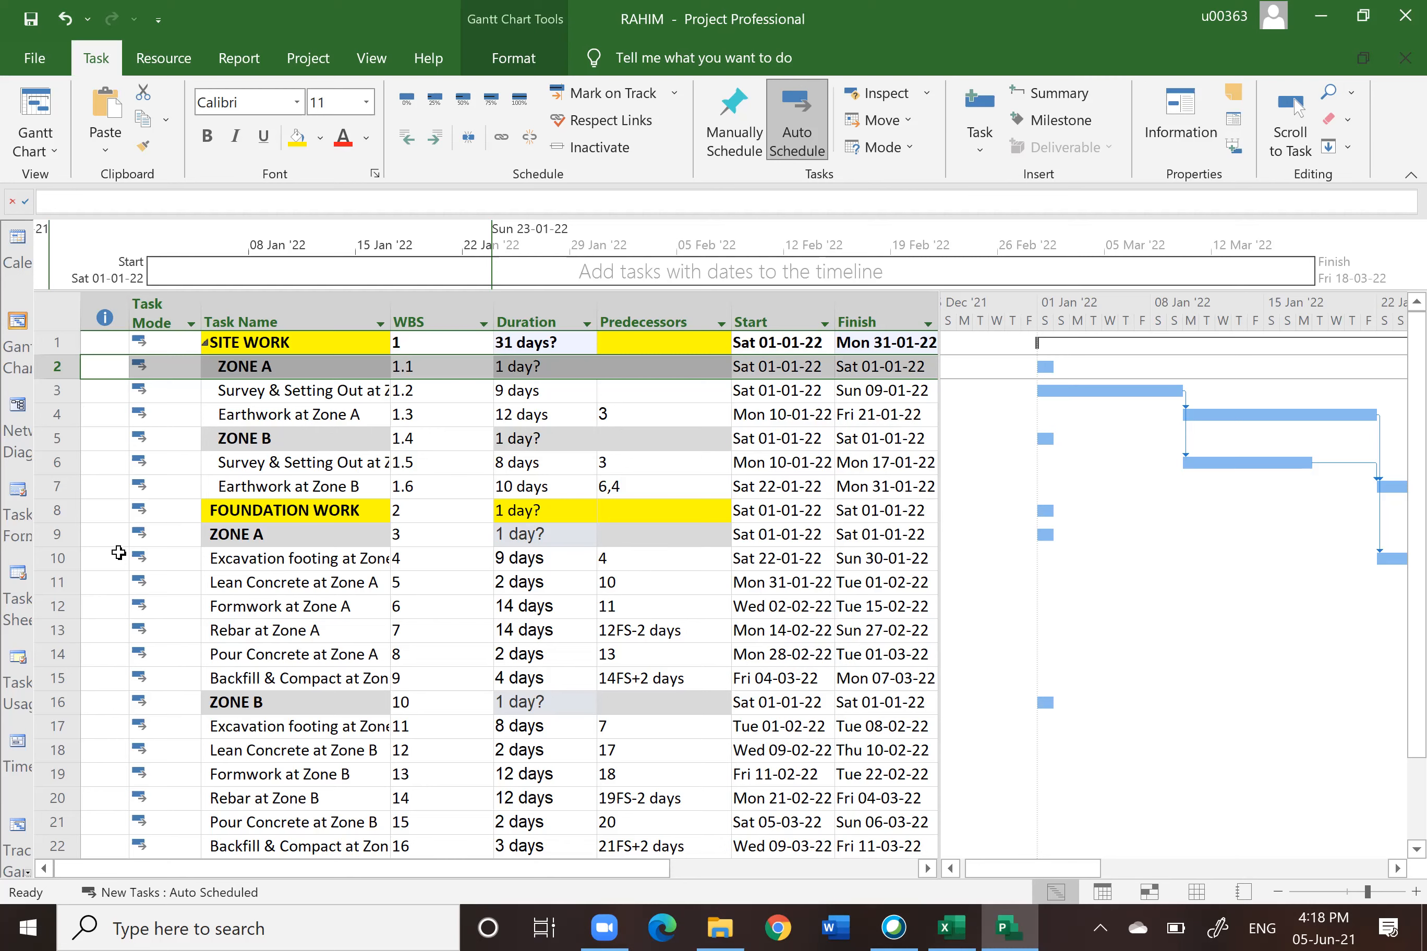
Step: Open the Project Information dialog to check the schedule dates, then cancel it
left_click(309, 59)
left_click(288, 125)
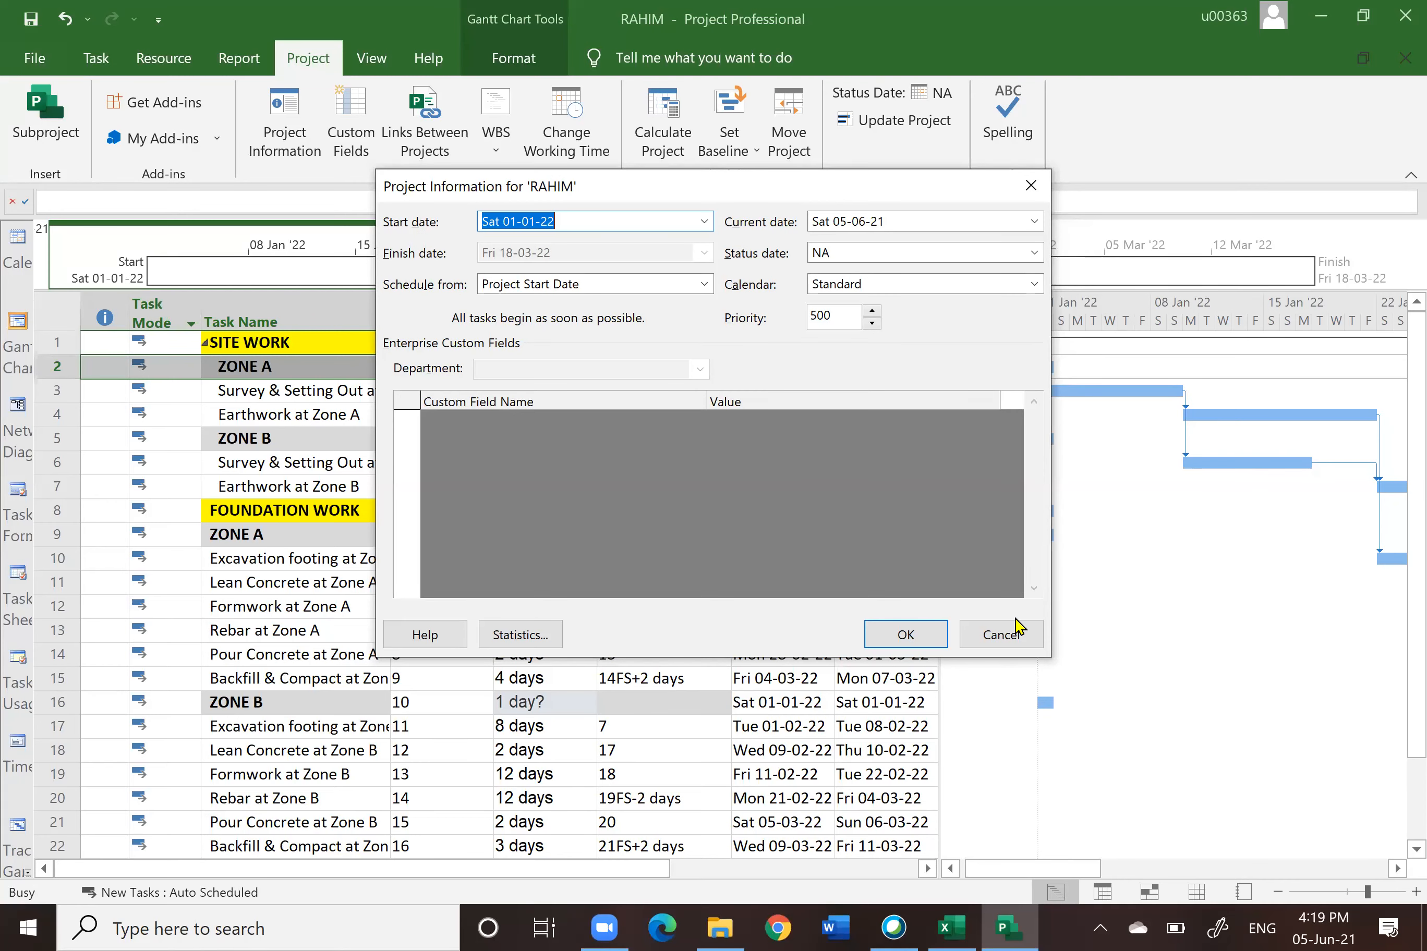
left_click(1014, 638)
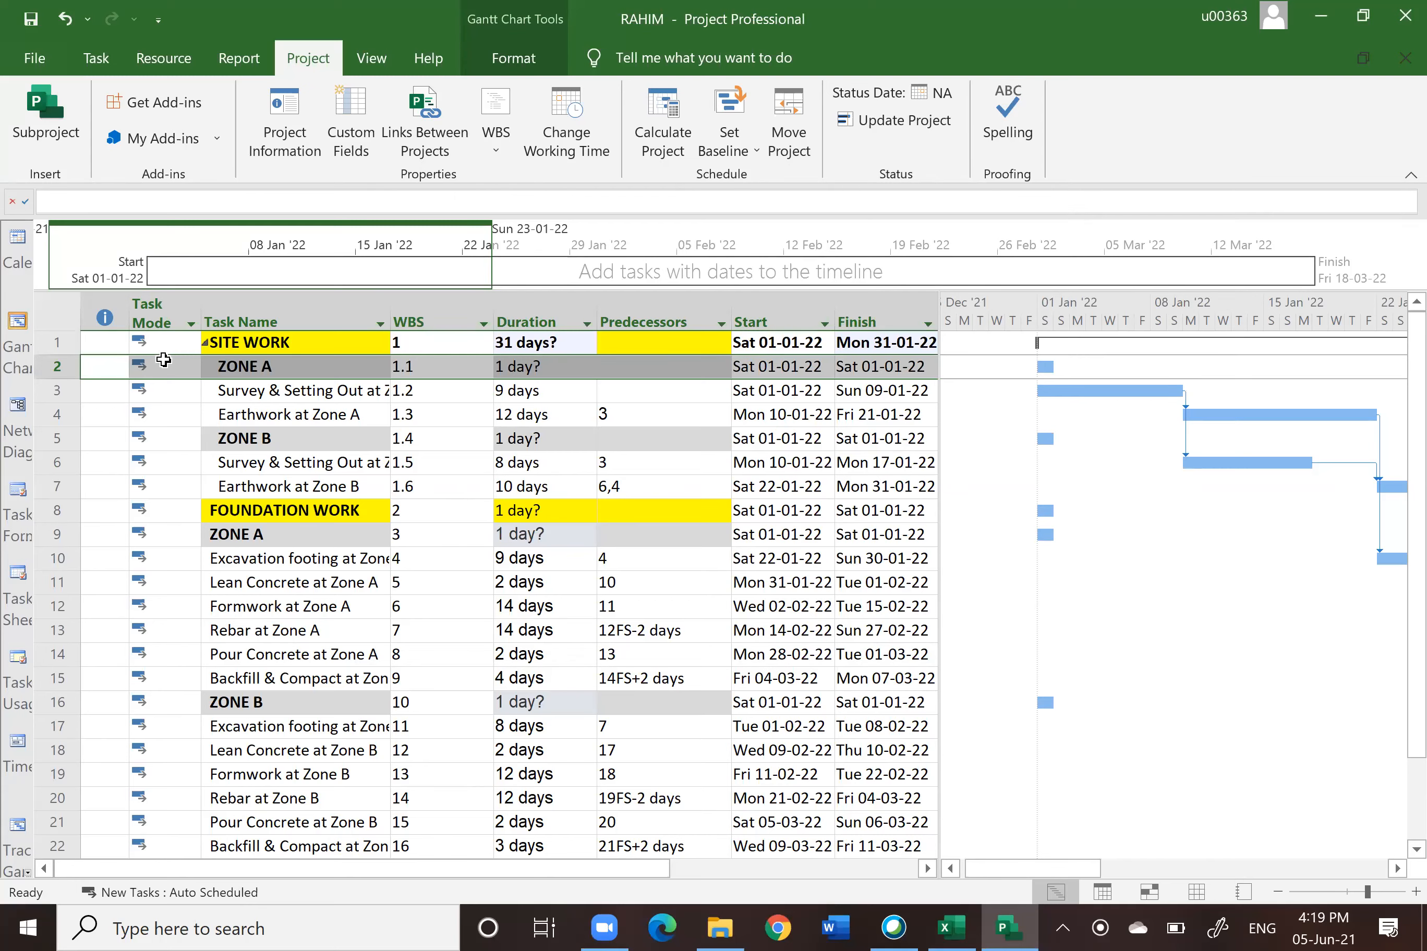
Step: Indent the rows from ZONE A to Backfill & Compact at Zone B under FOUNDATION WORK
left_click(72, 368)
left_click(97, 62)
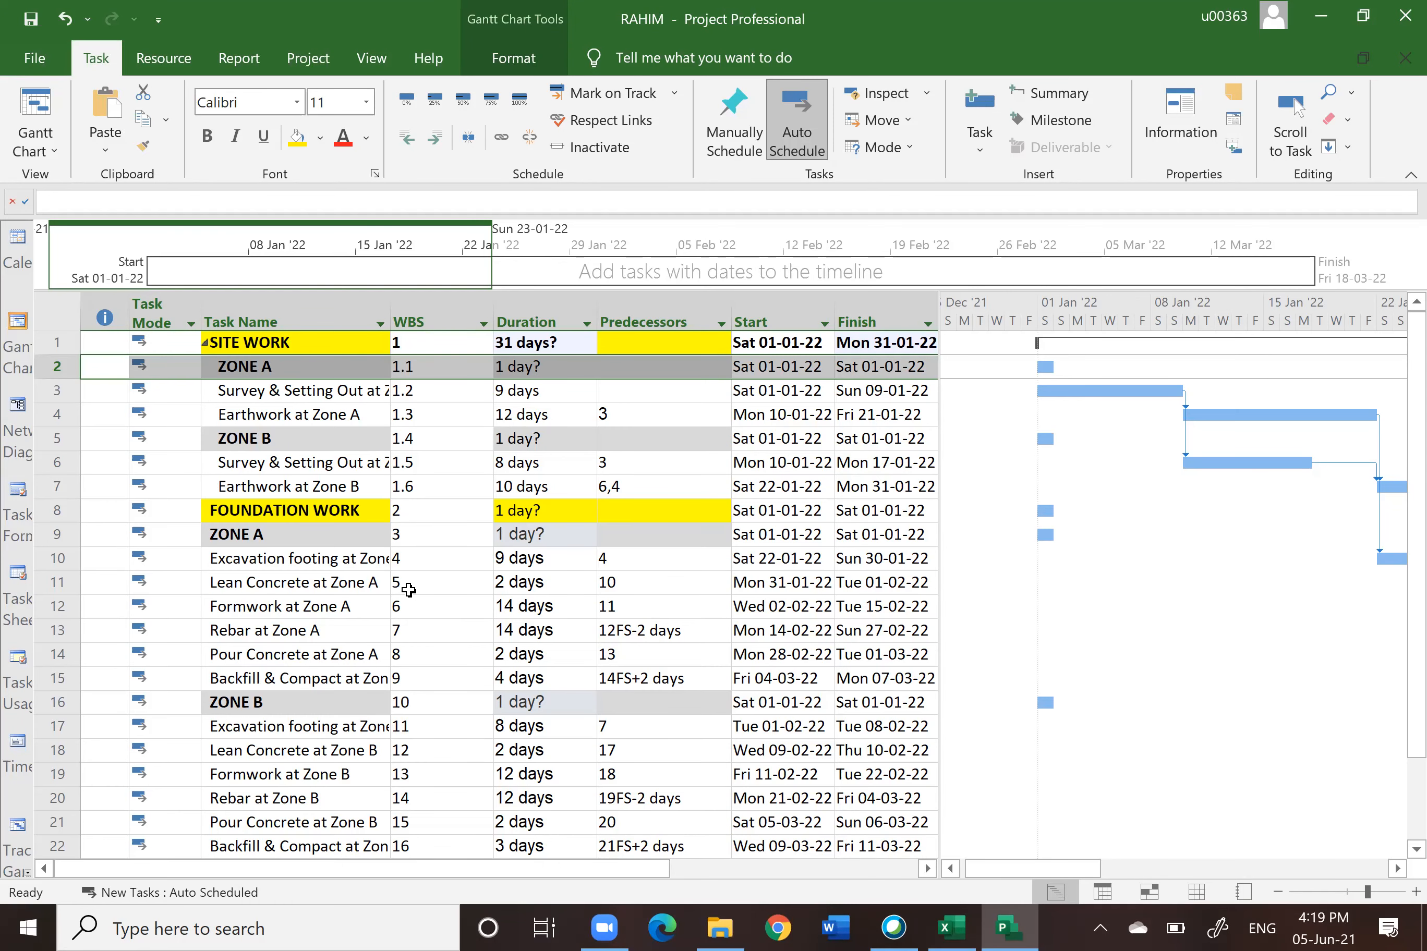
scroll(409, 590, "down", 1)
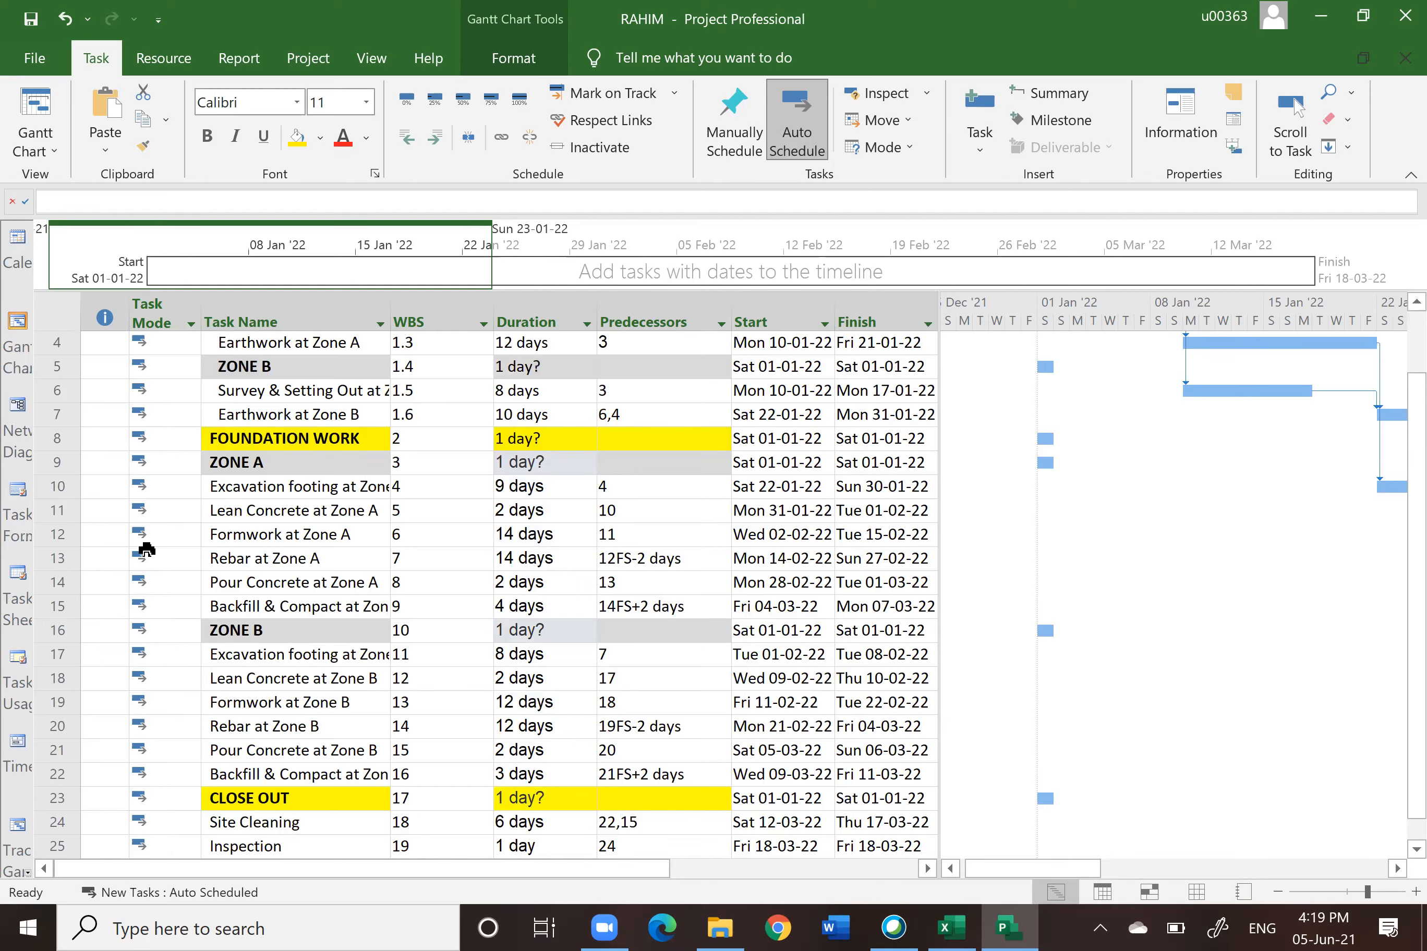
left_click(55, 461)
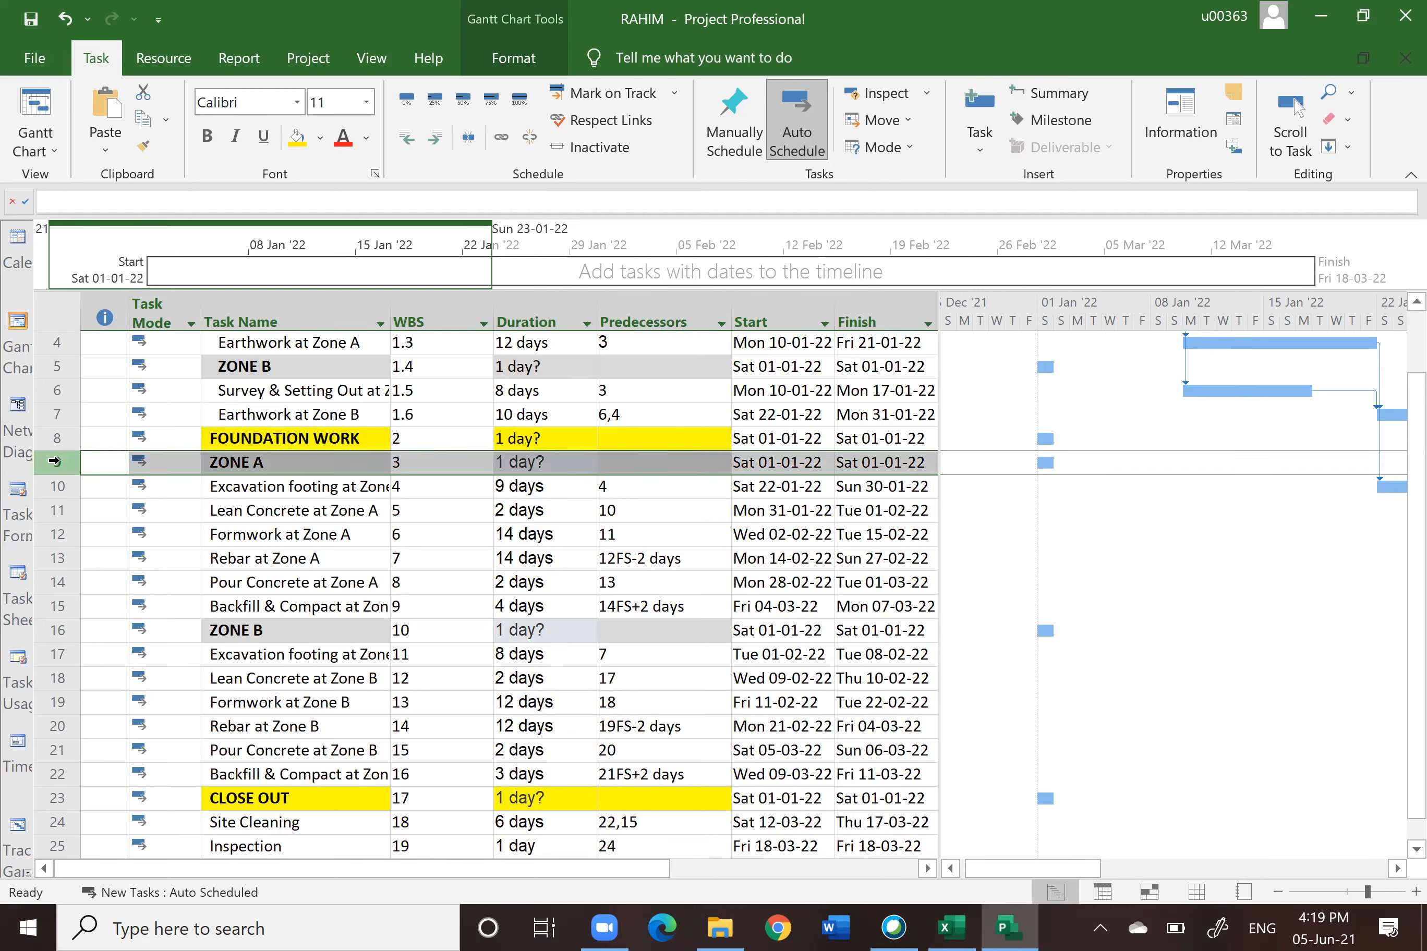
left_click_drag(60, 473, 64, 631)
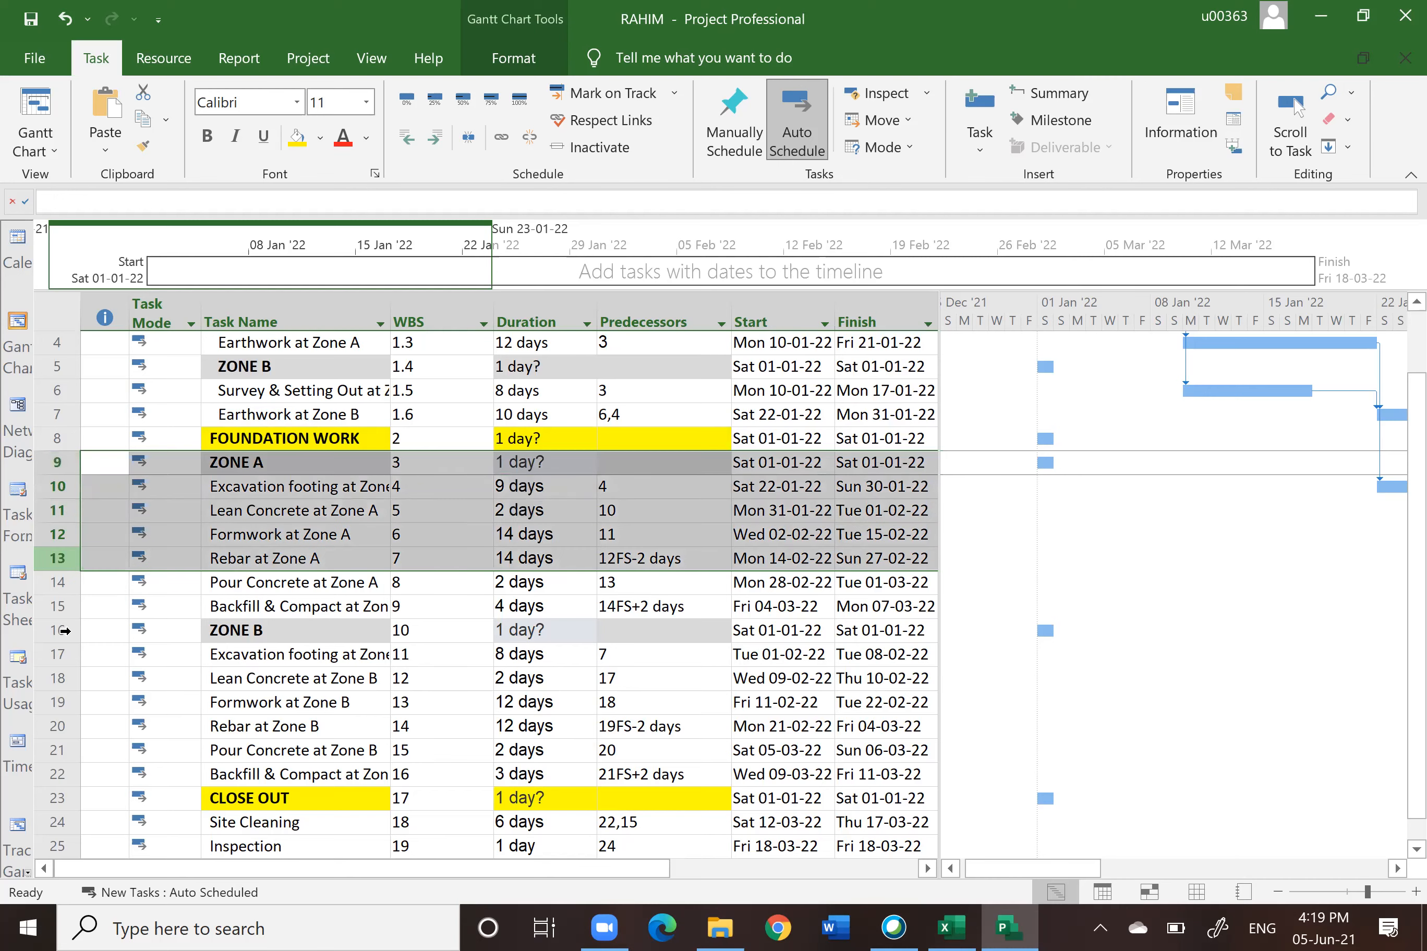
left_click_drag(62, 778, 62, 778)
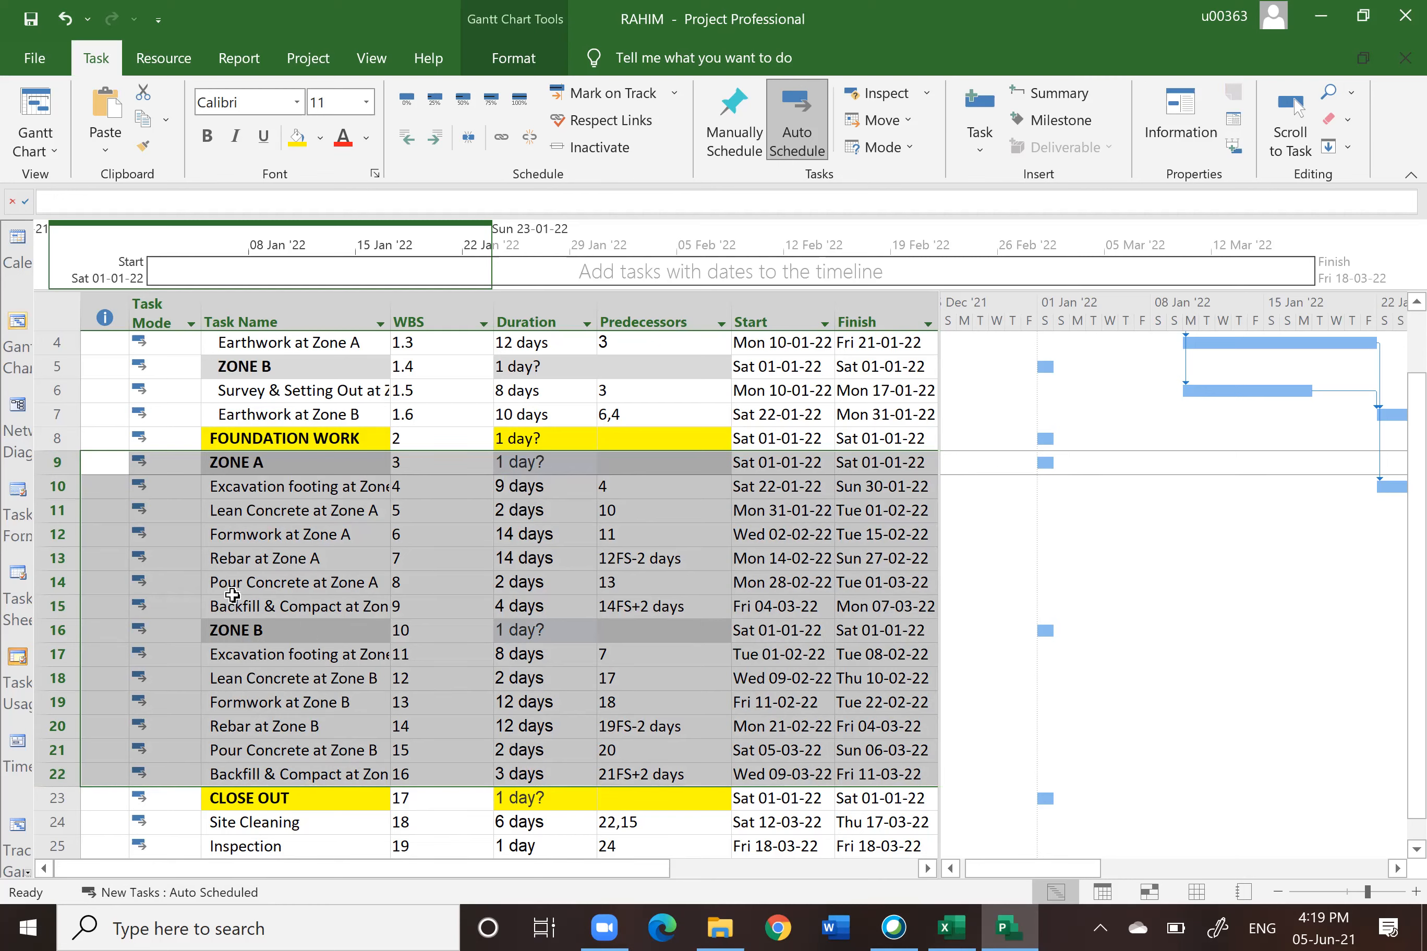
left_click(436, 139)
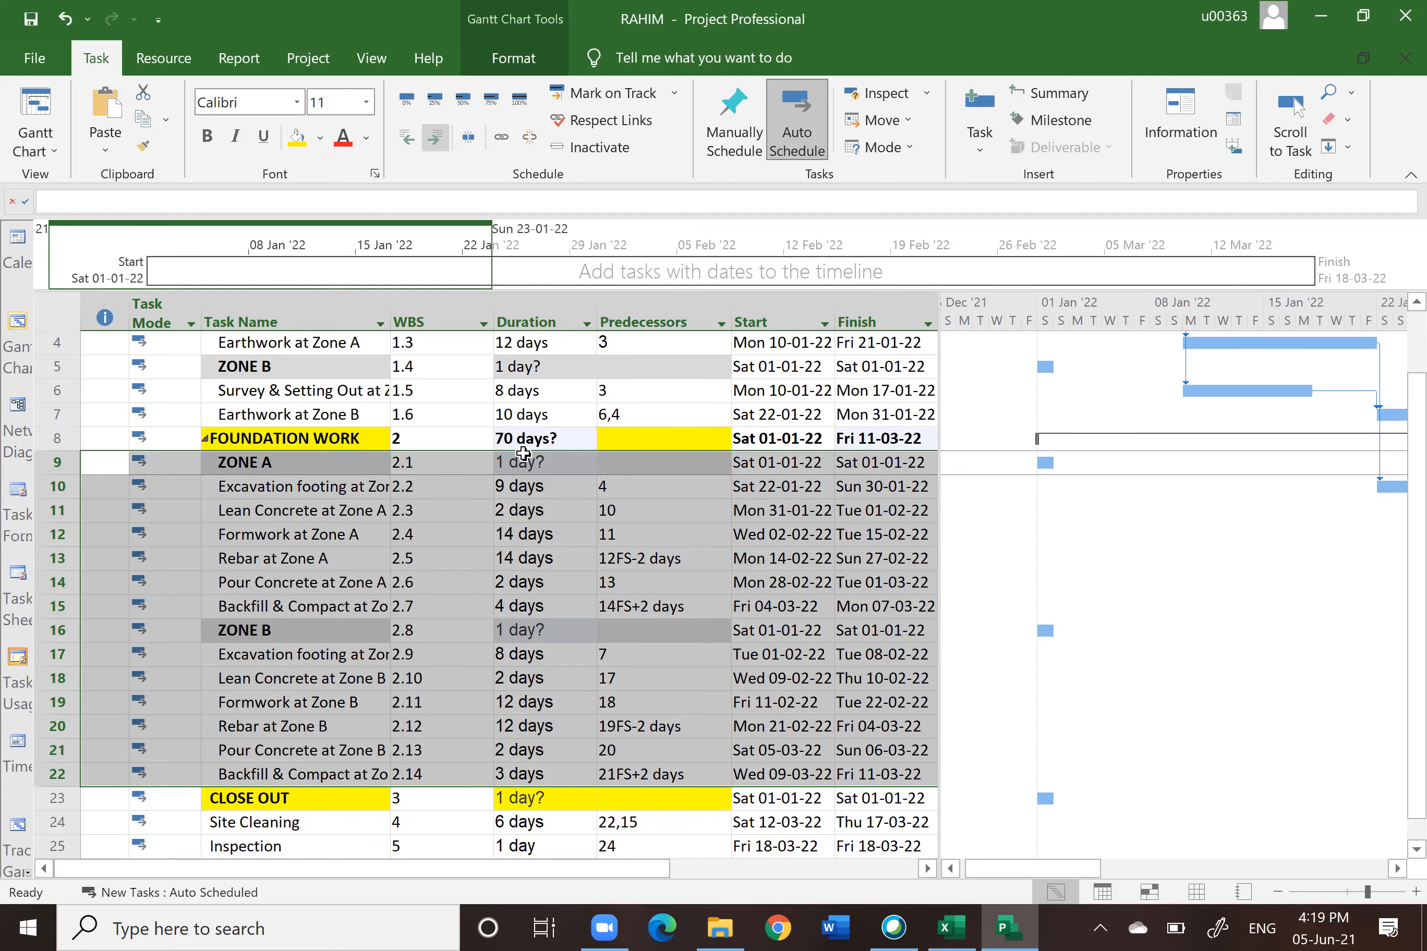
left_click(447, 462)
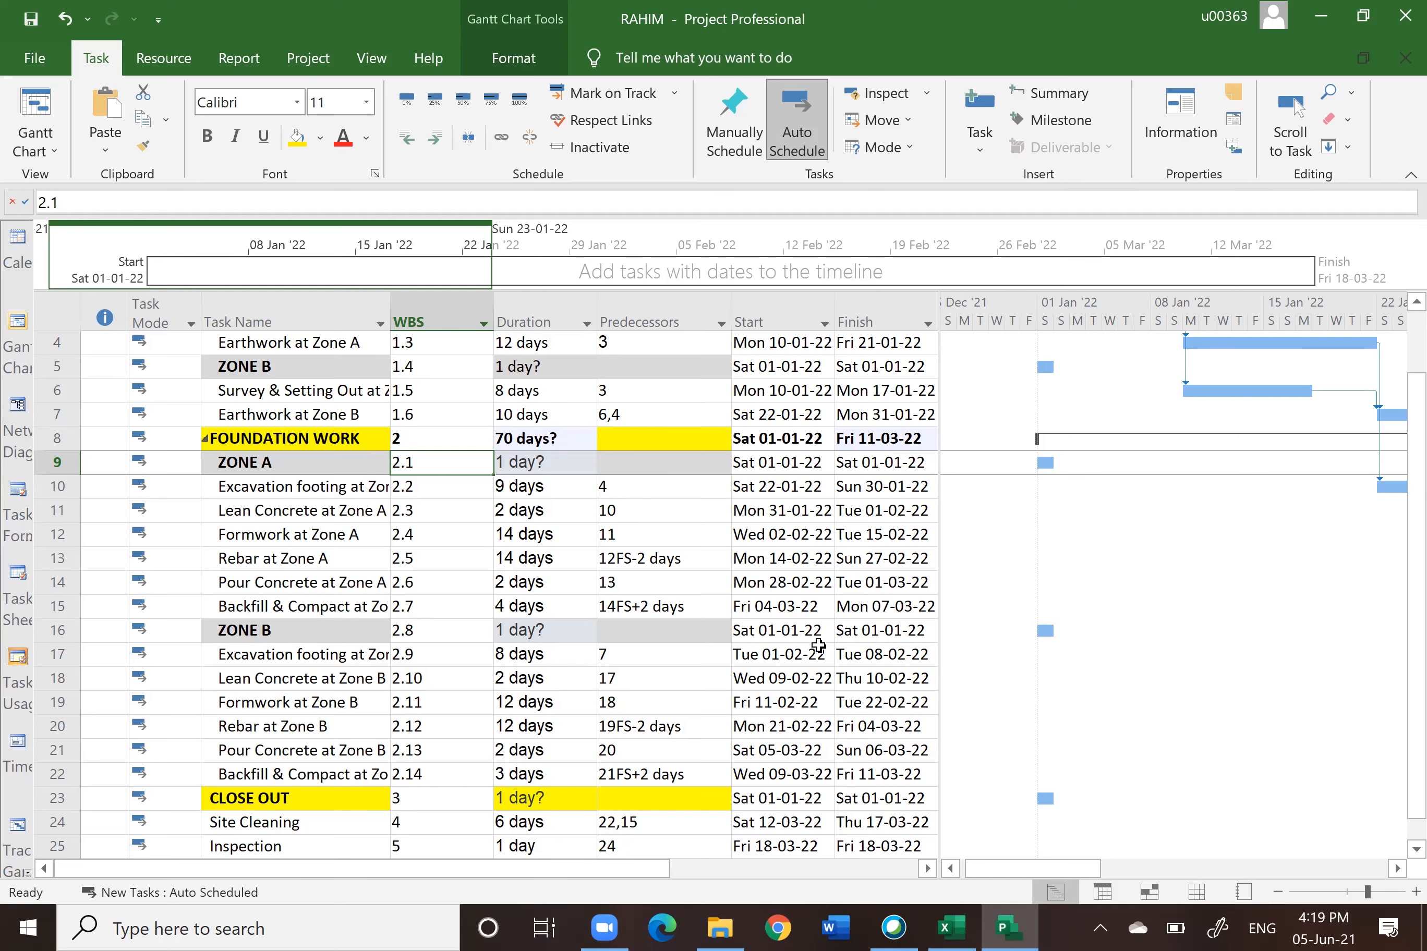
Step: Indent Site Cleaning, Inspection and Hand Over under CLOSE OUT, and collapse the SITE WORK summary task
scroll(419, 454, "up", 1)
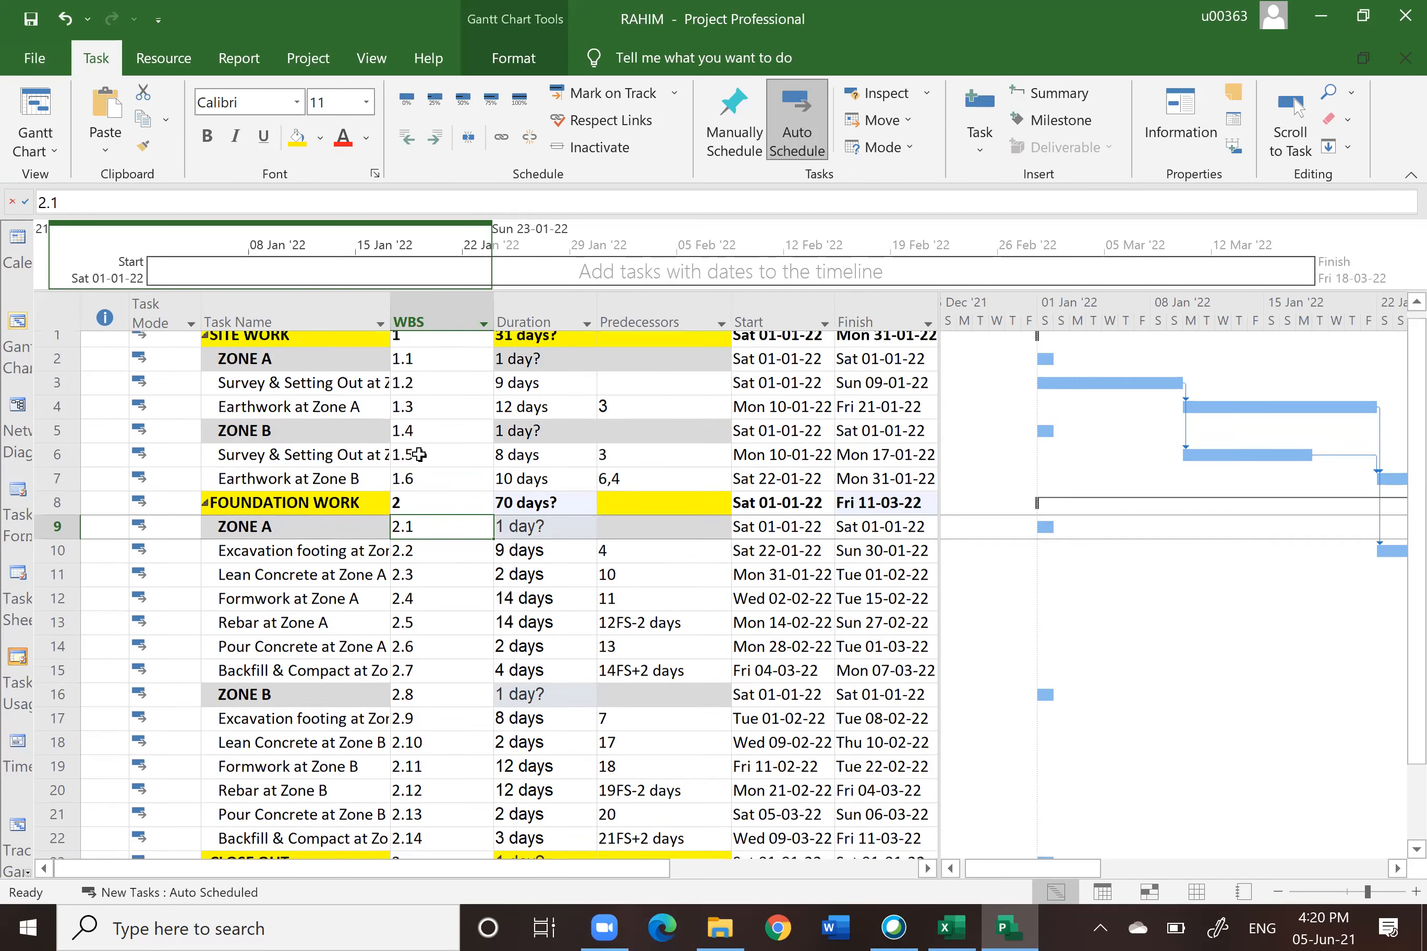
left_click(405, 344)
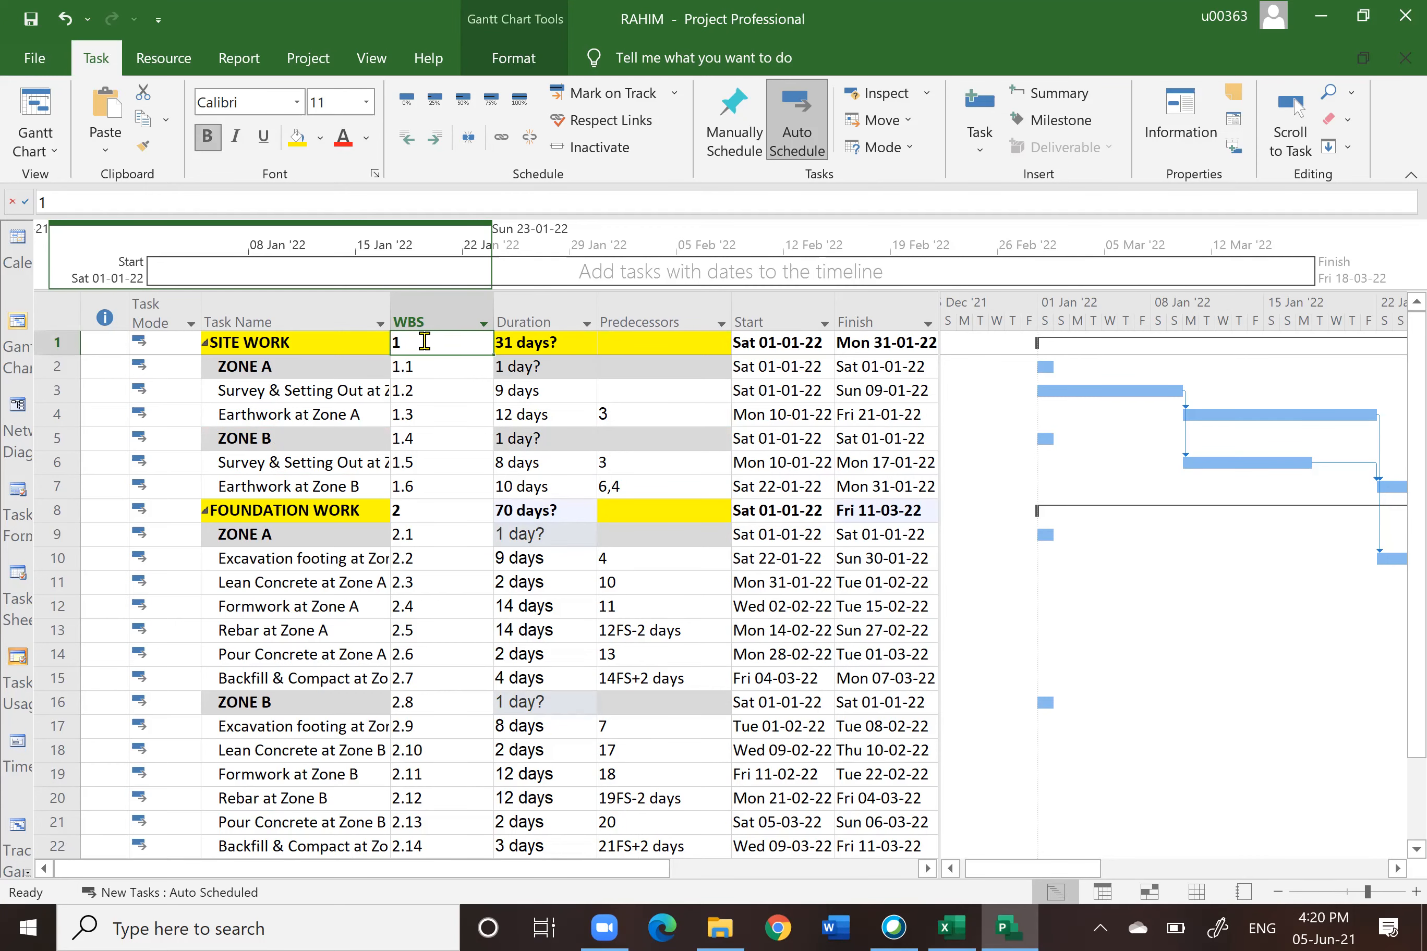
left_click(409, 507)
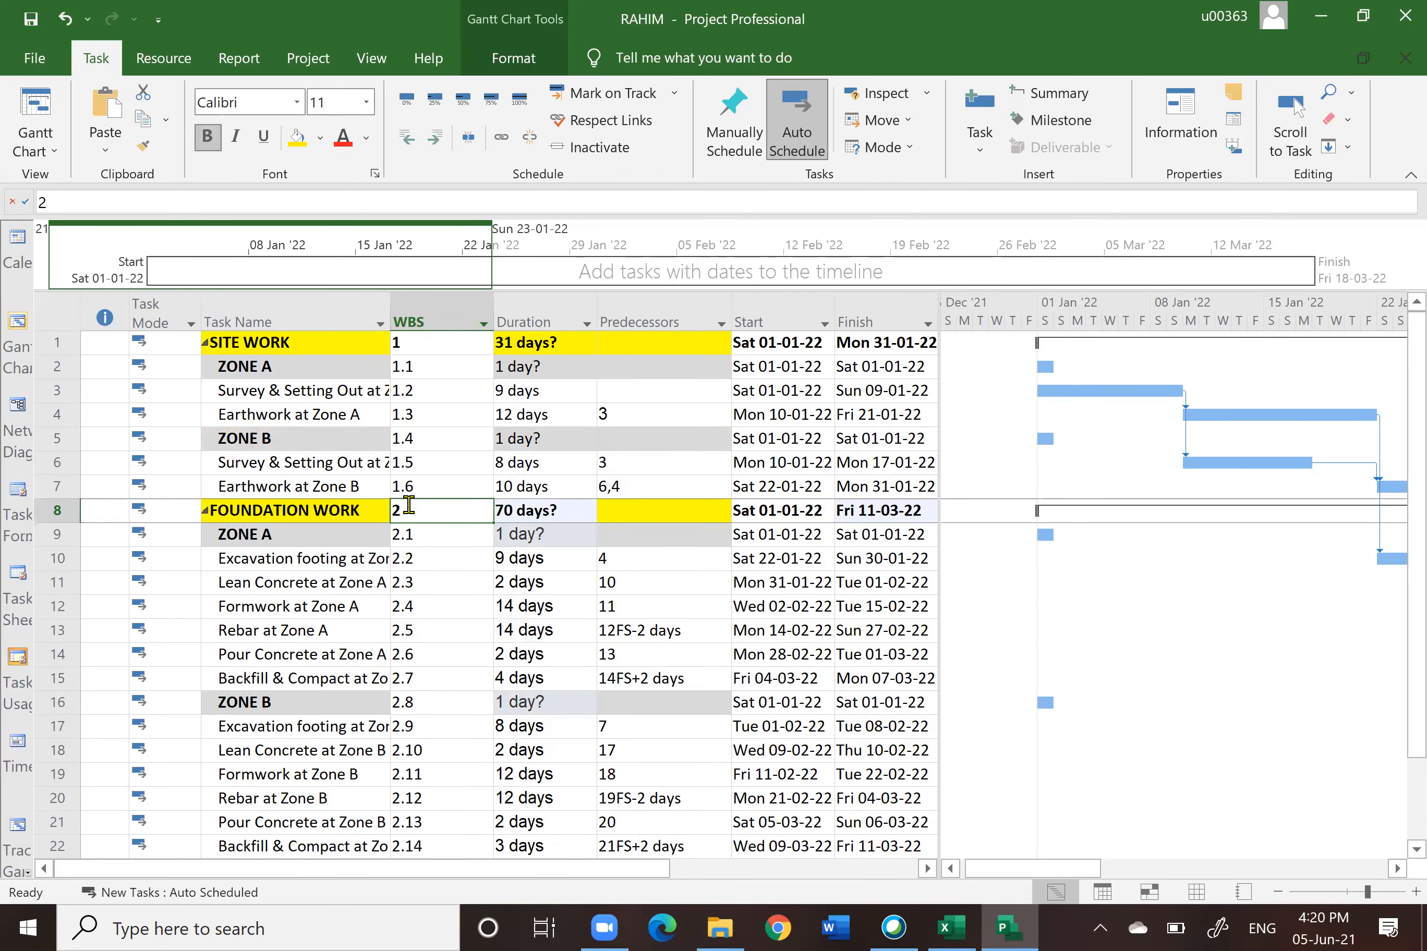
scroll(409, 505, "down", 2)
scroll(409, 505, "down", 1)
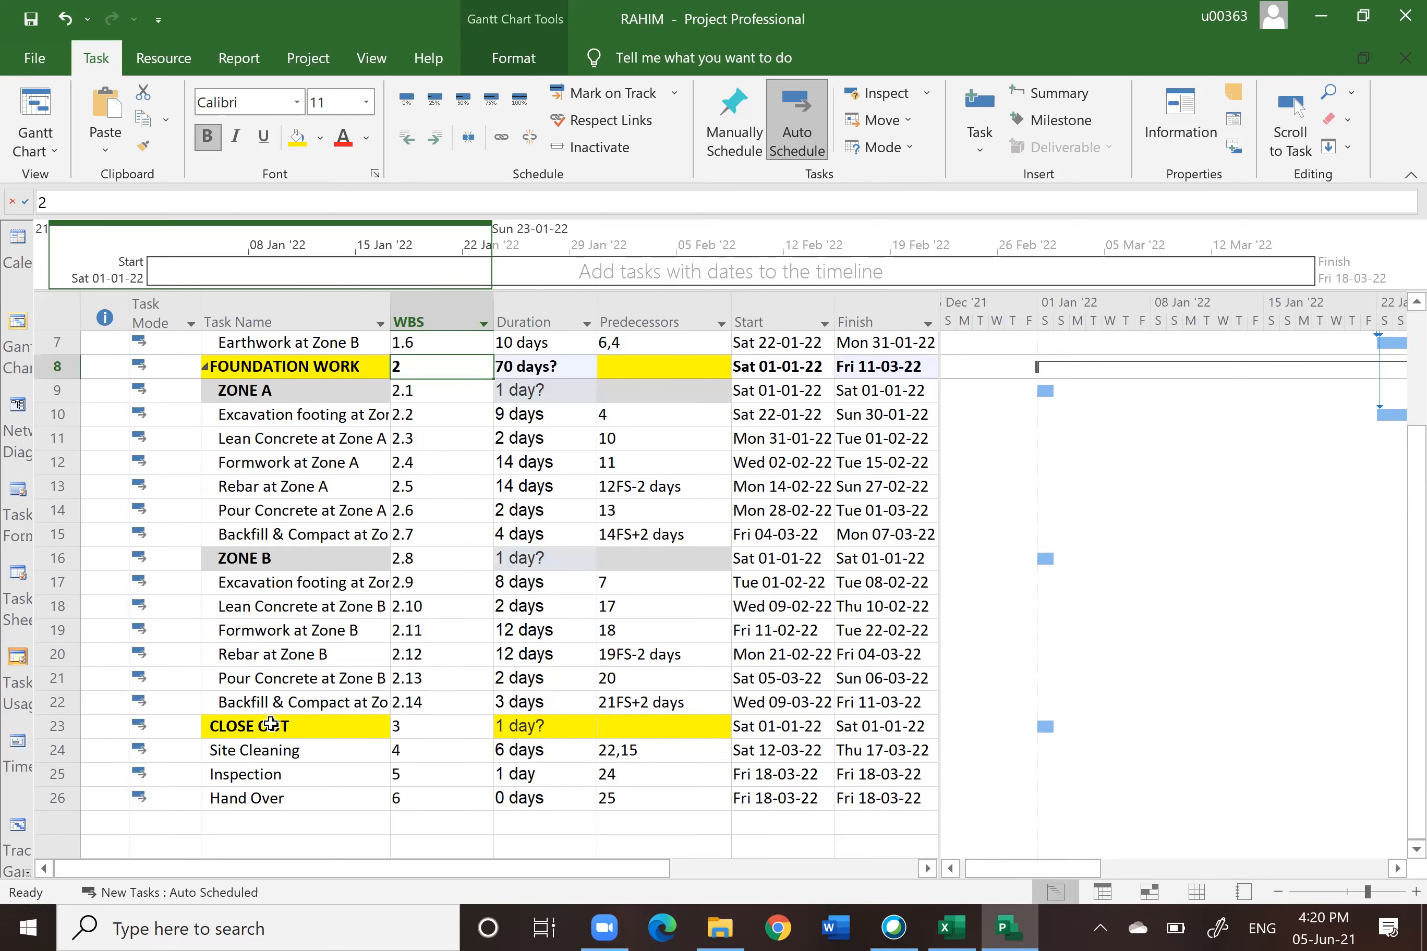
scroll(271, 725, "down", 1)
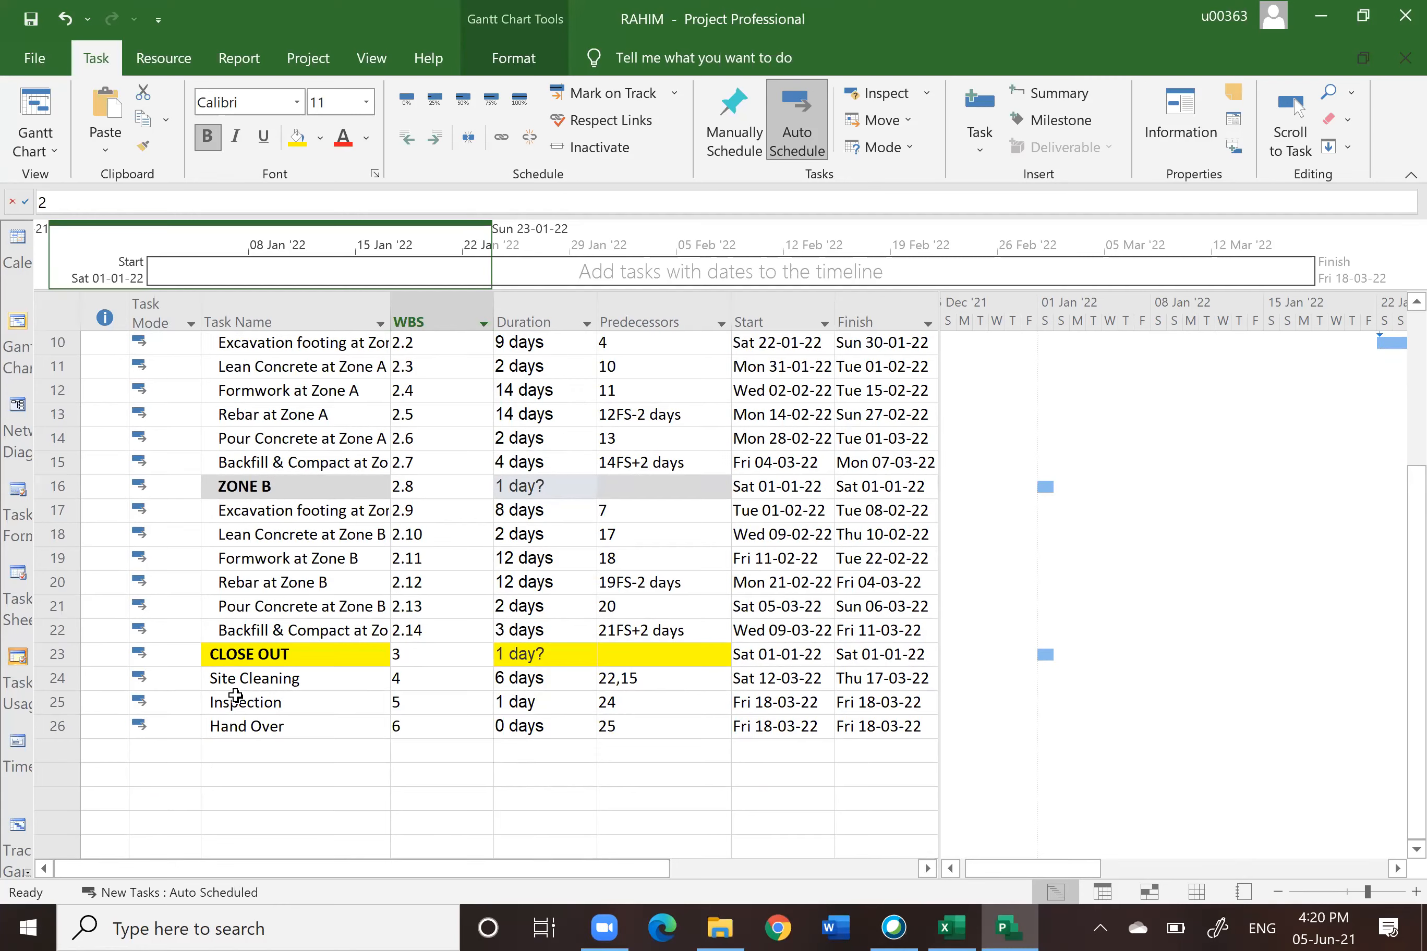
left_click_drag(63, 682, 65, 730)
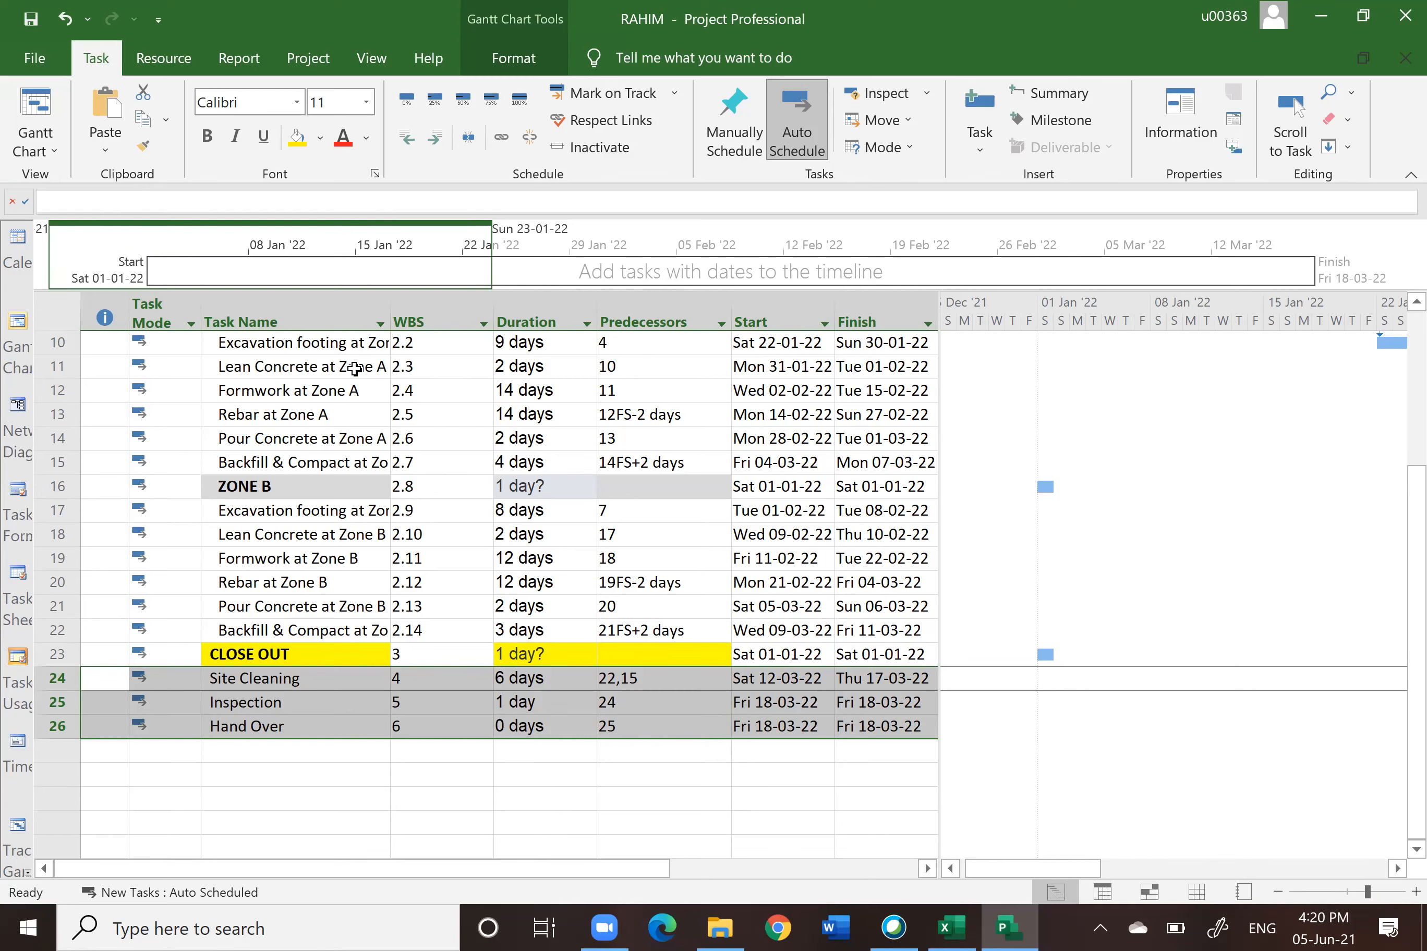
left_click(436, 140)
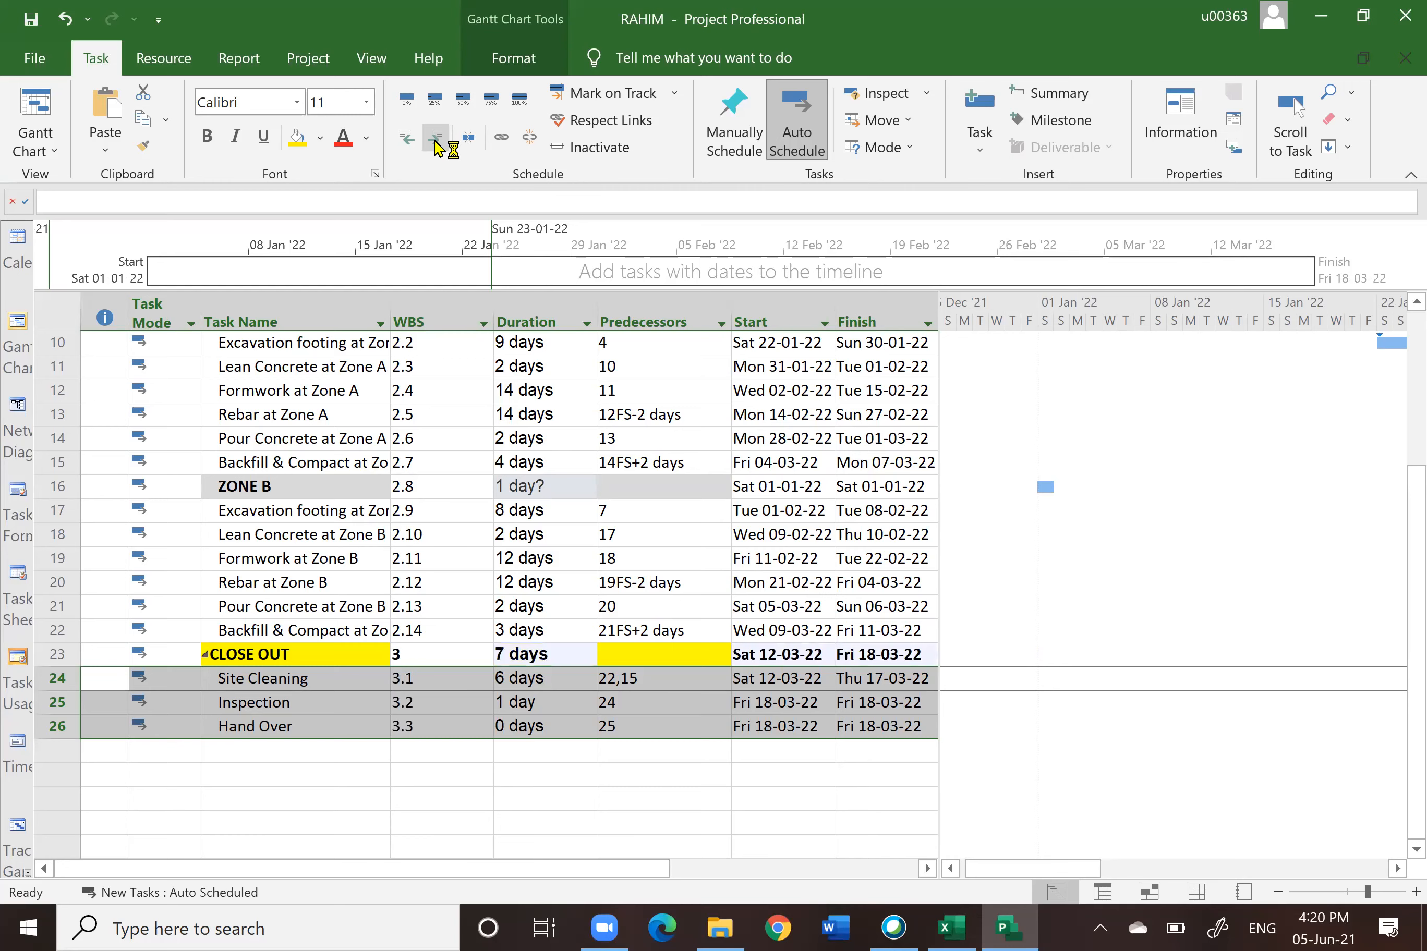
left_click(436, 776)
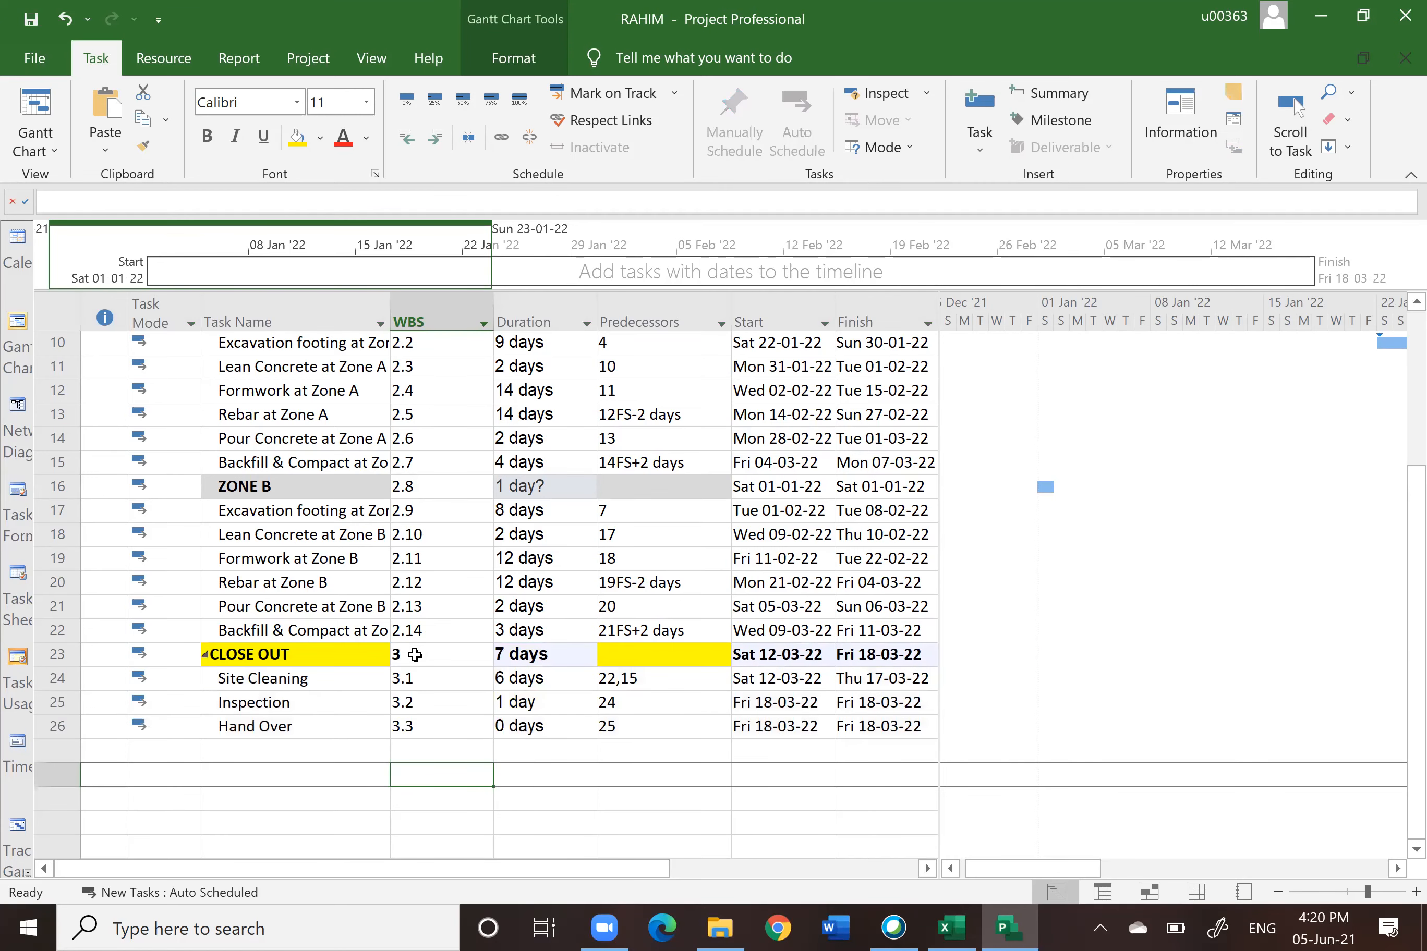
scroll(465, 600, "up", 3)
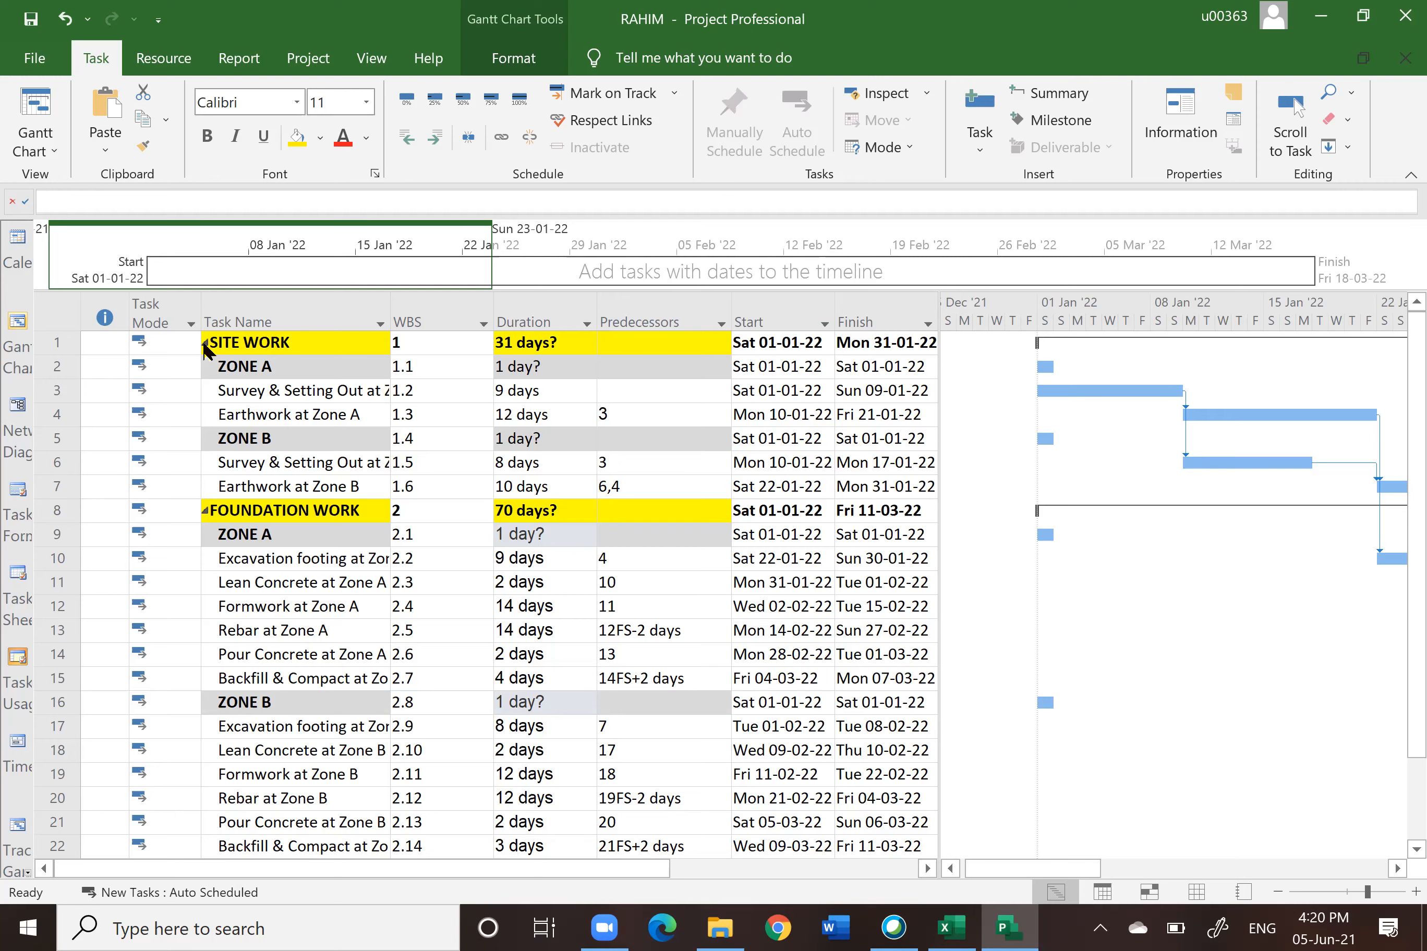
left_click(205, 347)
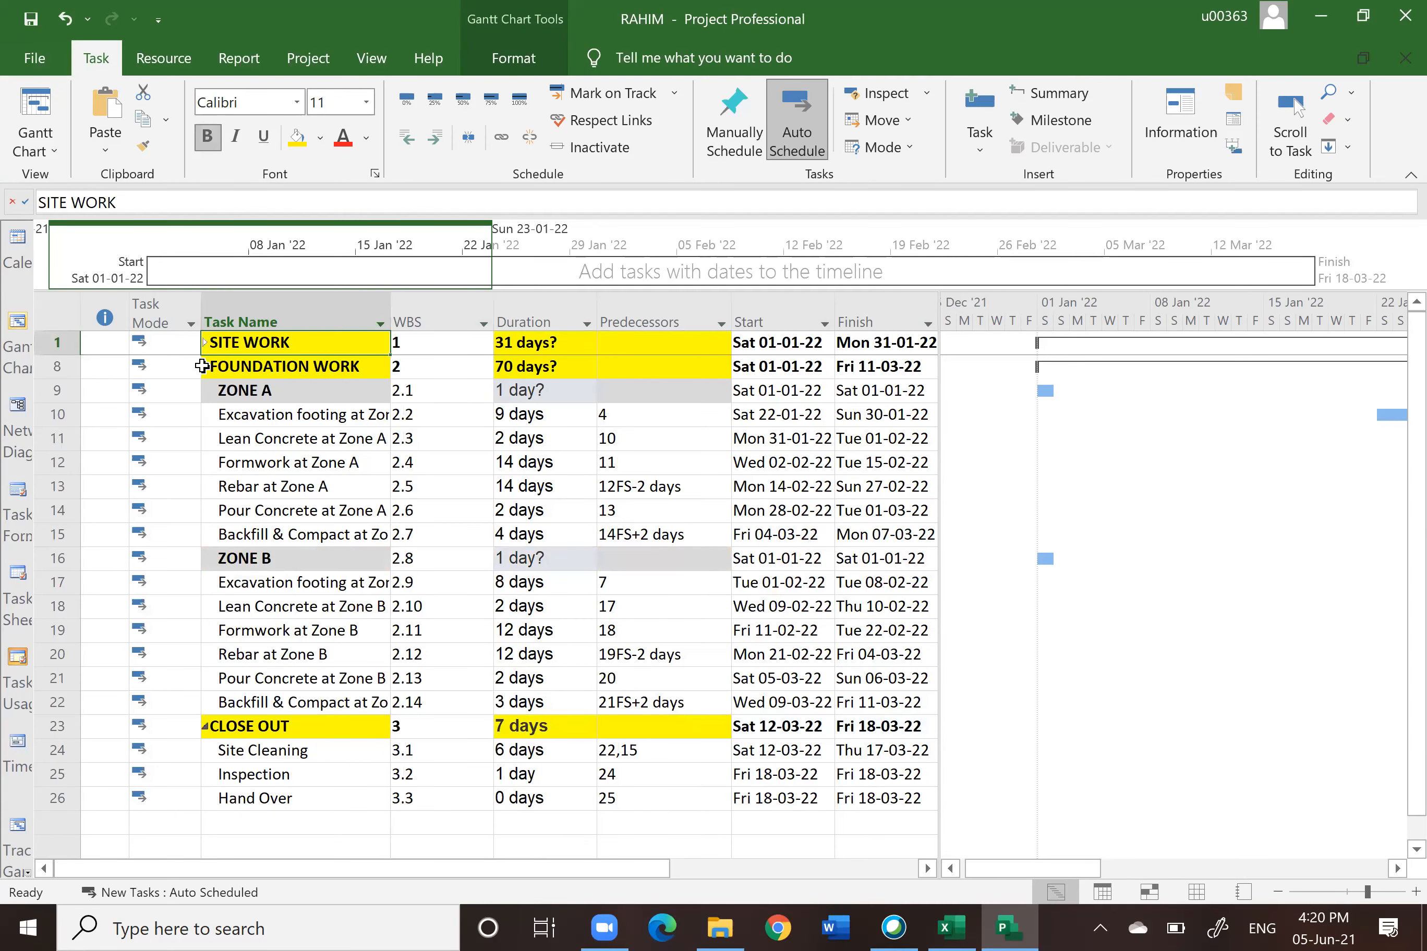
Step: Collapse the FOUNDATION WORK and CLOSE OUT summary tasks
left_click(205, 367)
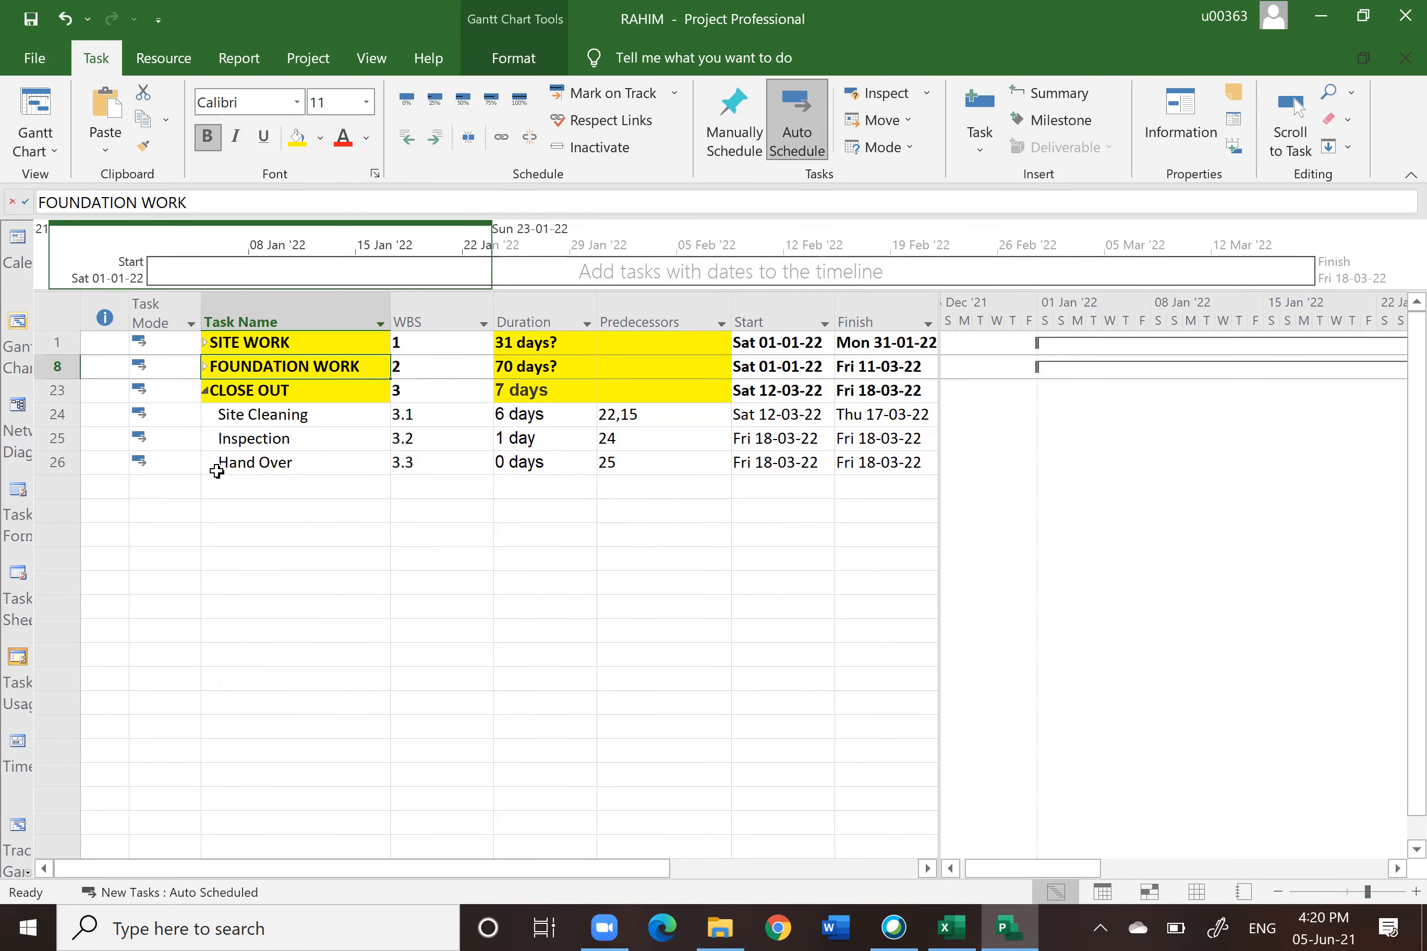
left_click(205, 388)
left_click(287, 700)
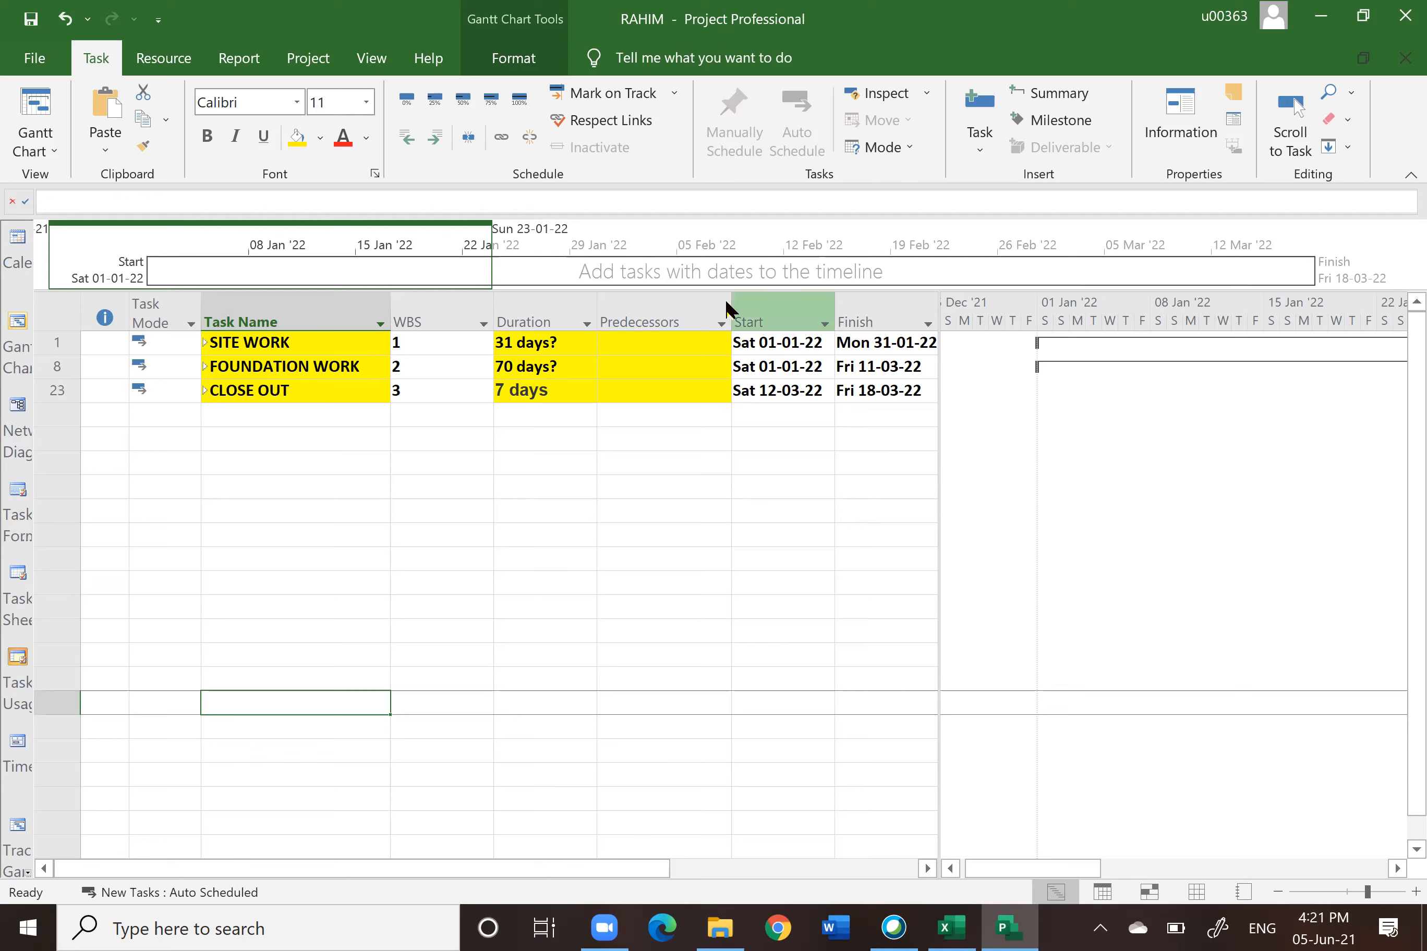
Step: Narrow the WBS and Duration columns and shrink the Gantt chart pane to widen the task table
left_click_drag(491, 307, 440, 308)
left_click_drag(675, 319, 629, 333)
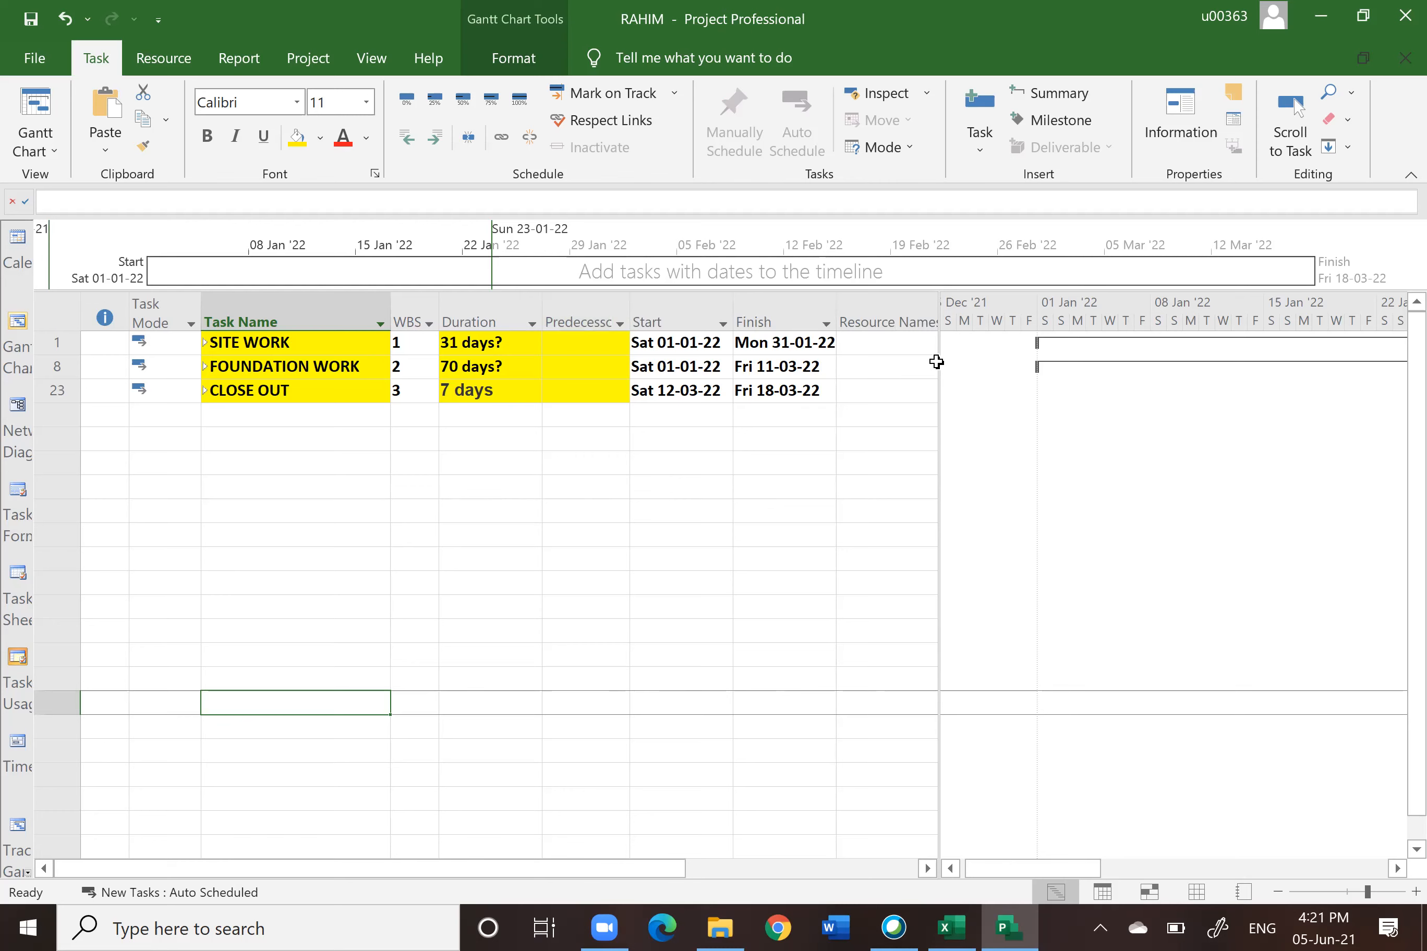
left_click_drag(939, 362, 869, 387)
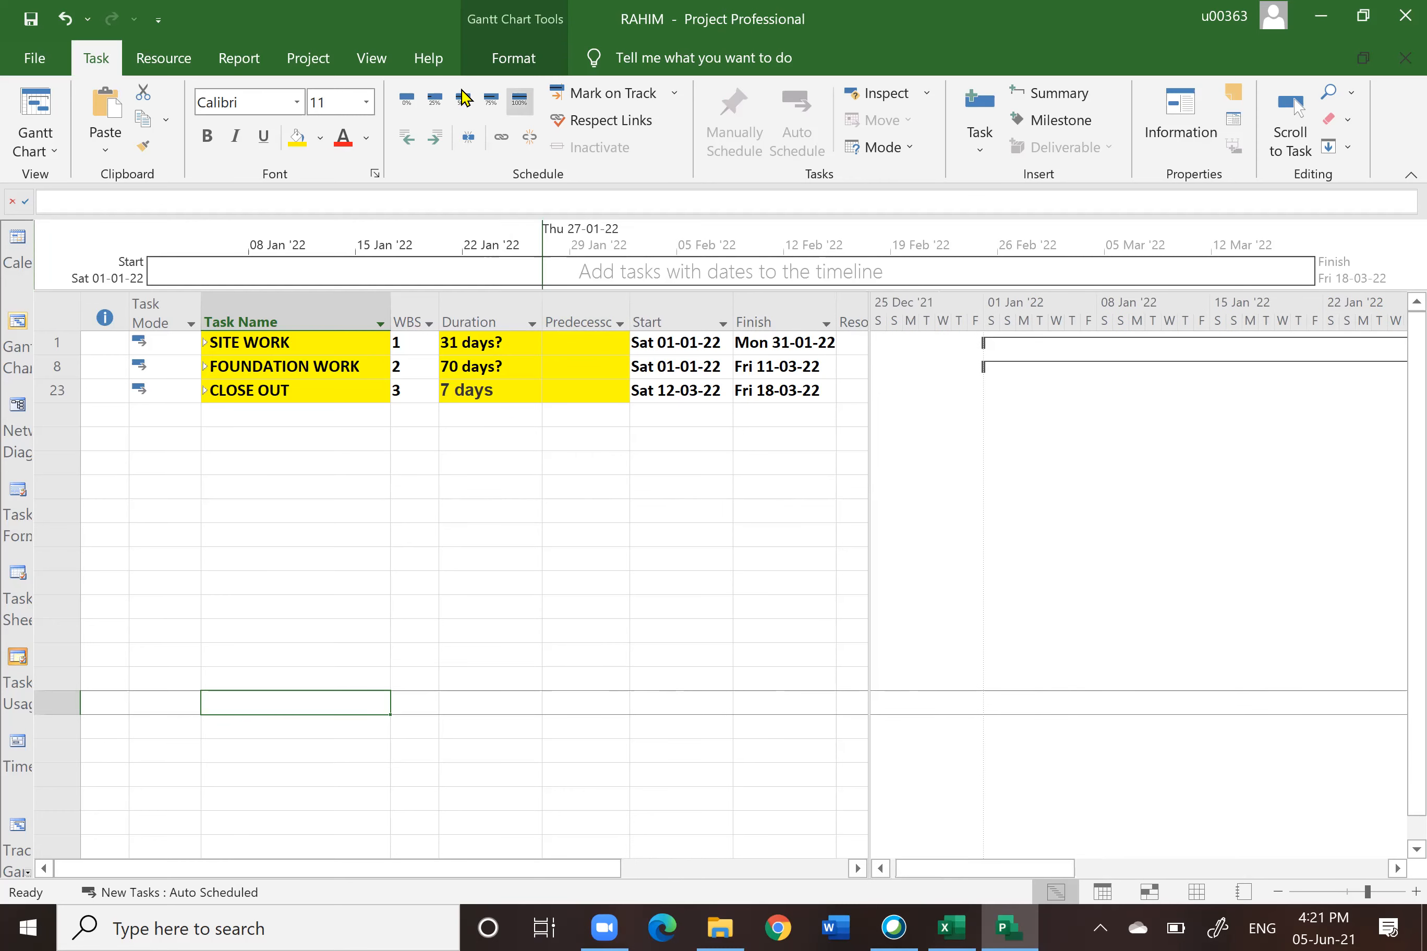
Step: Set the Gantt chart timescale to [3] Days
left_click(368, 60)
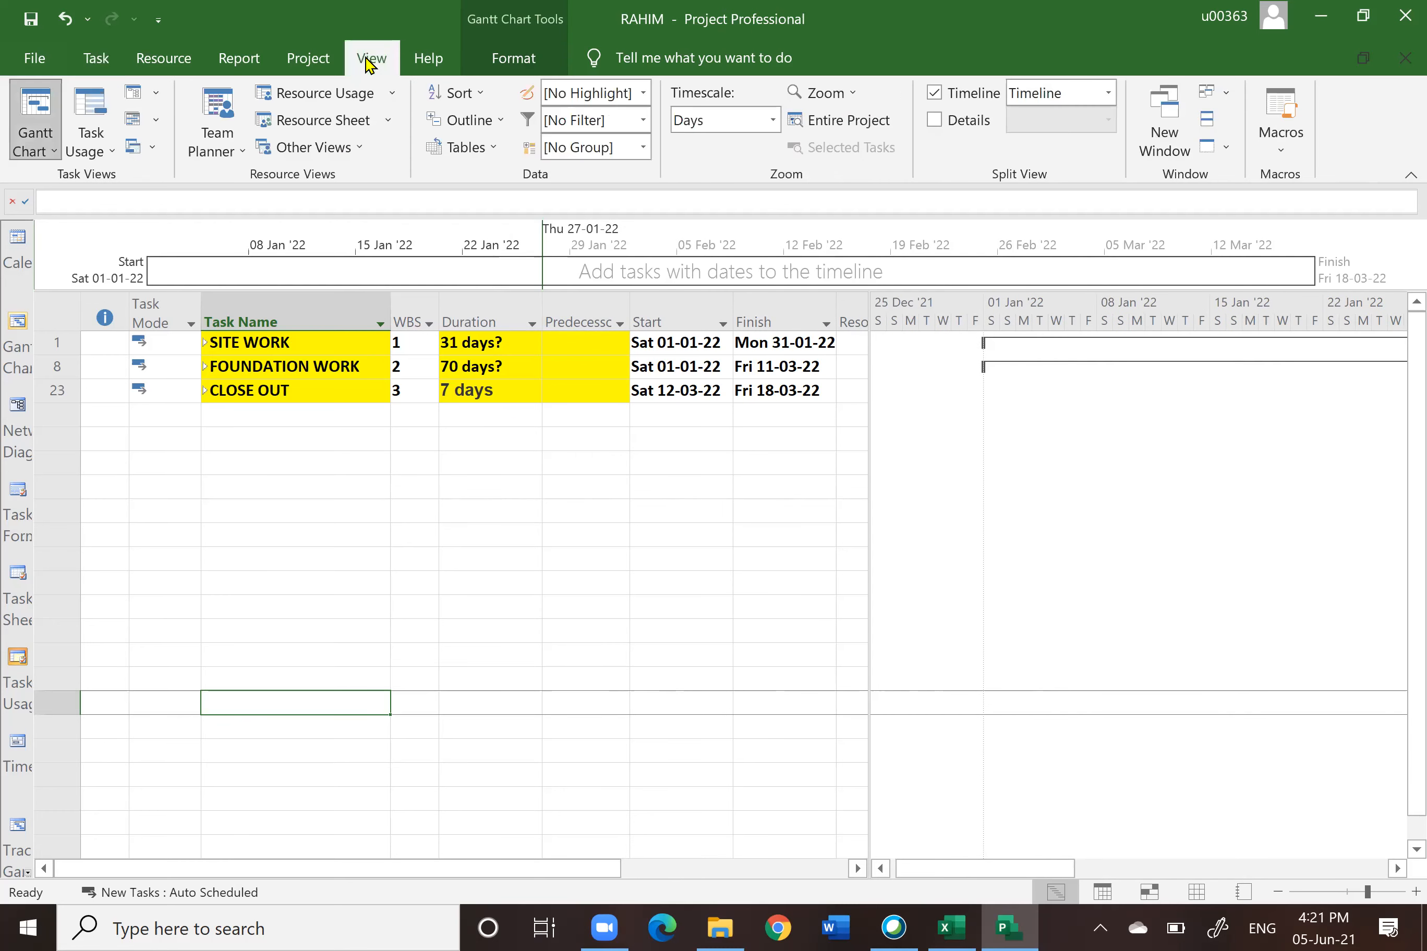
left_click(862, 120)
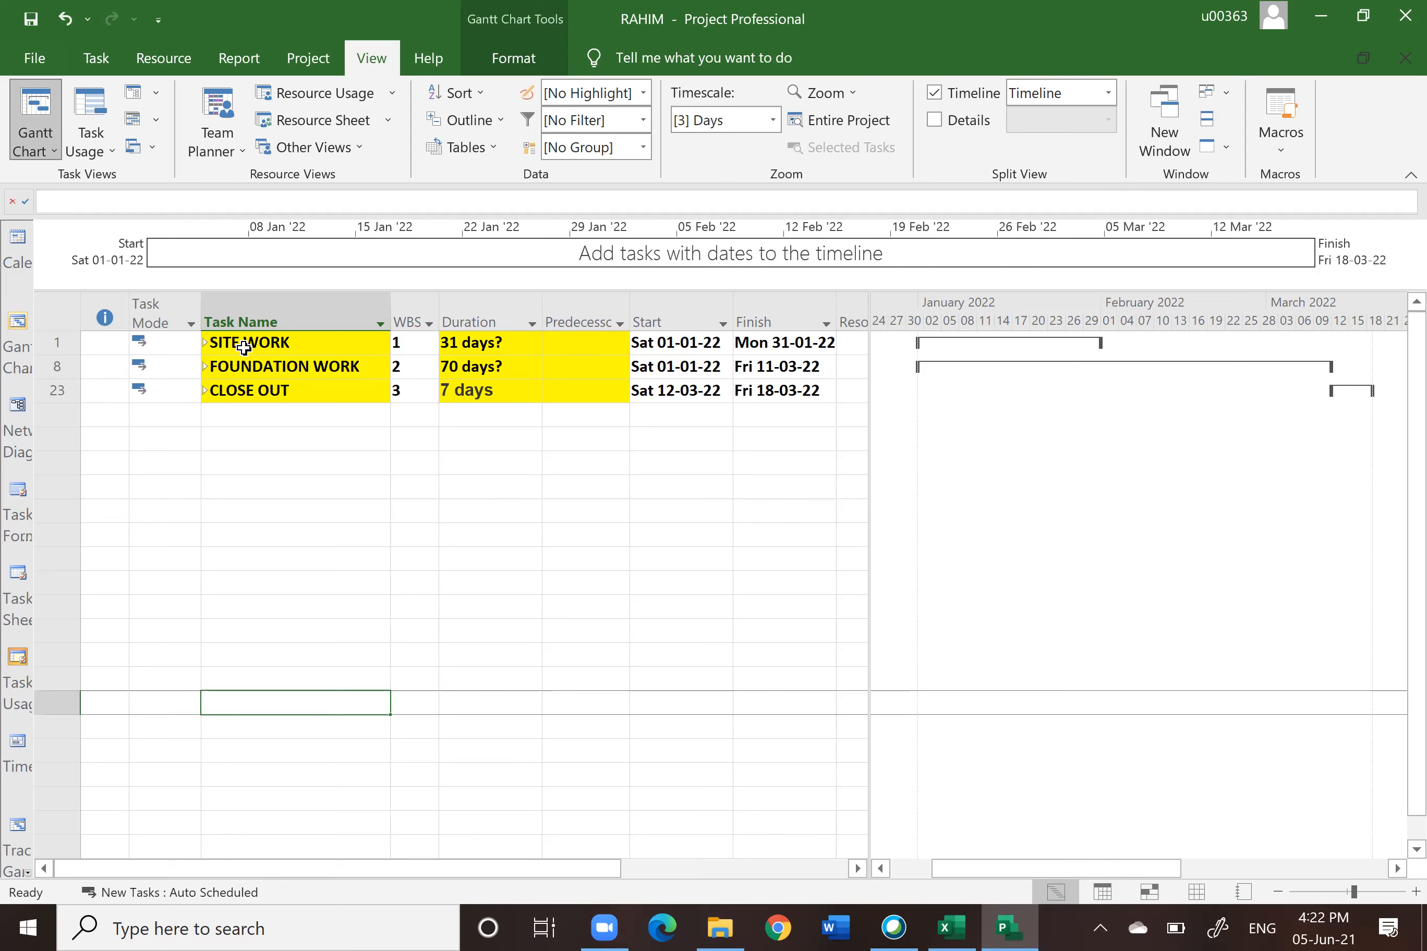
Step: Expand SITE WORK and indent Survey & Setting Out and Earthwork at Zone A under ZONE A
left_click(204, 341)
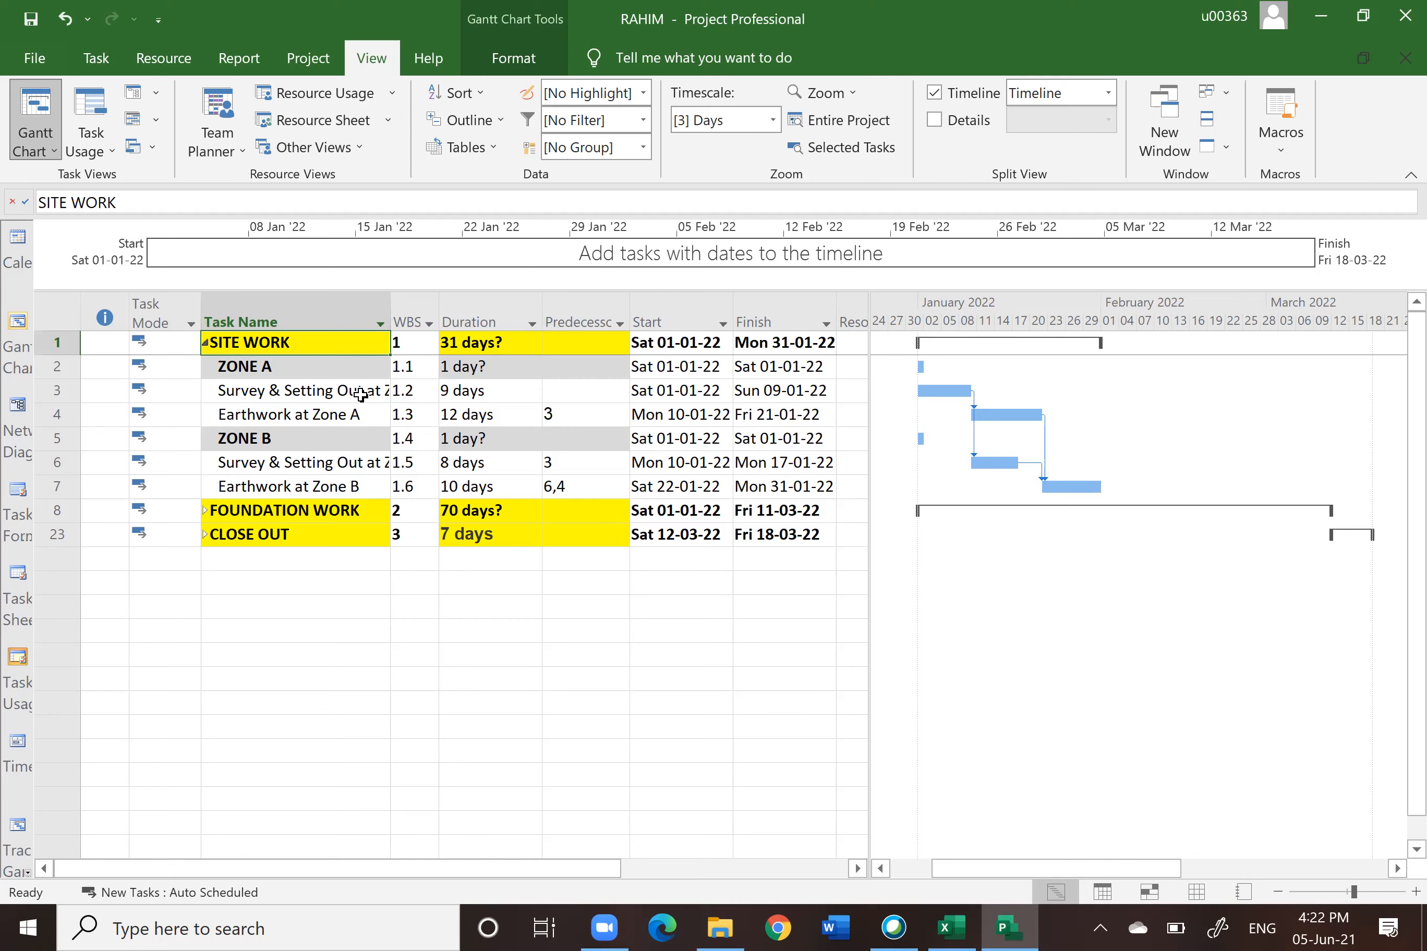
left_click_drag(39, 392, 54, 414)
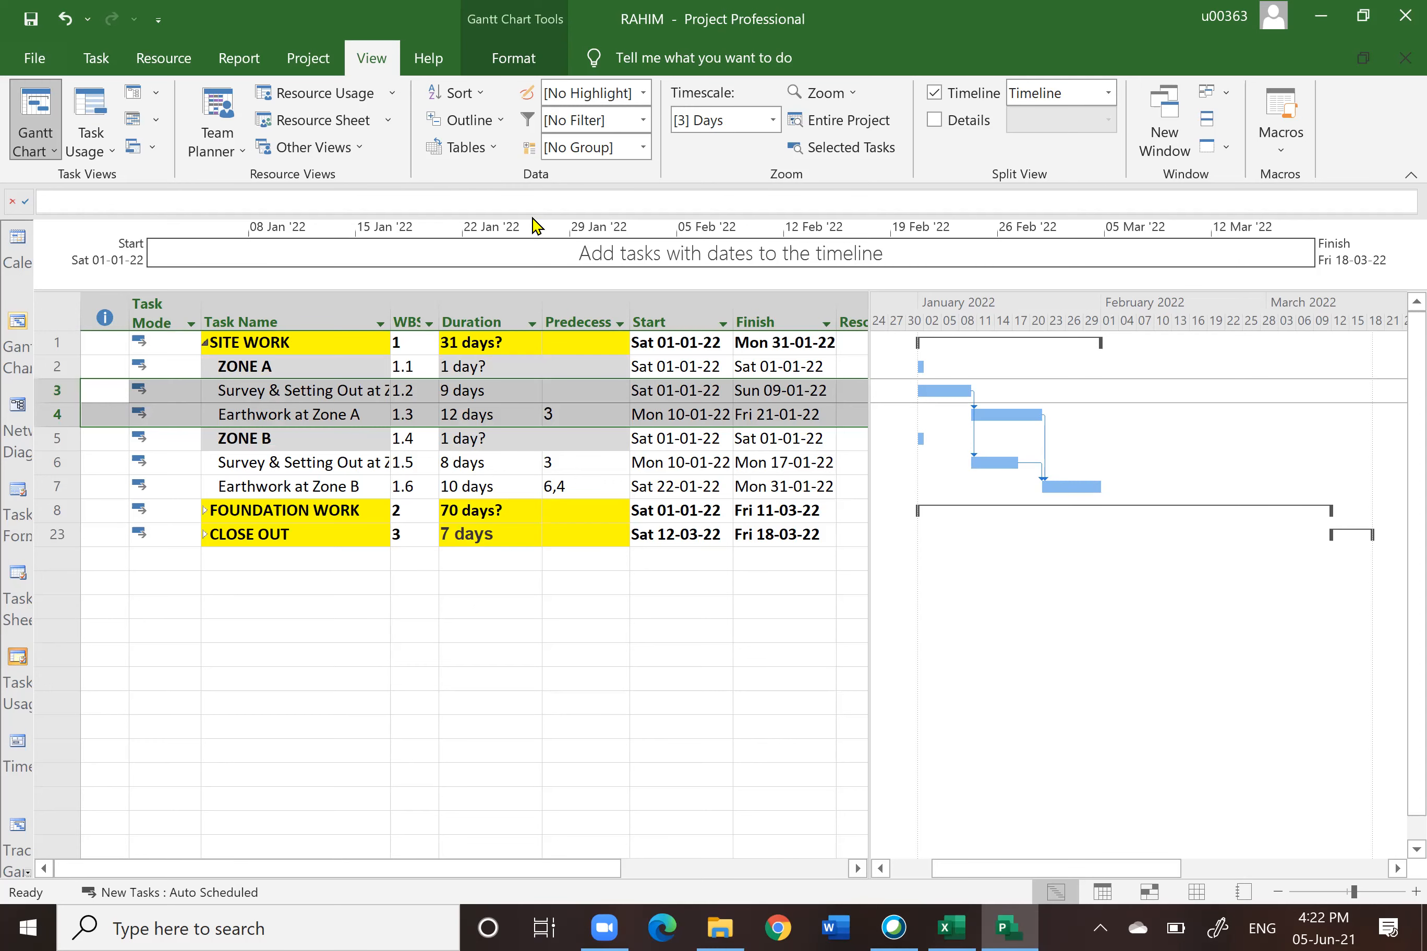
left_click(97, 62)
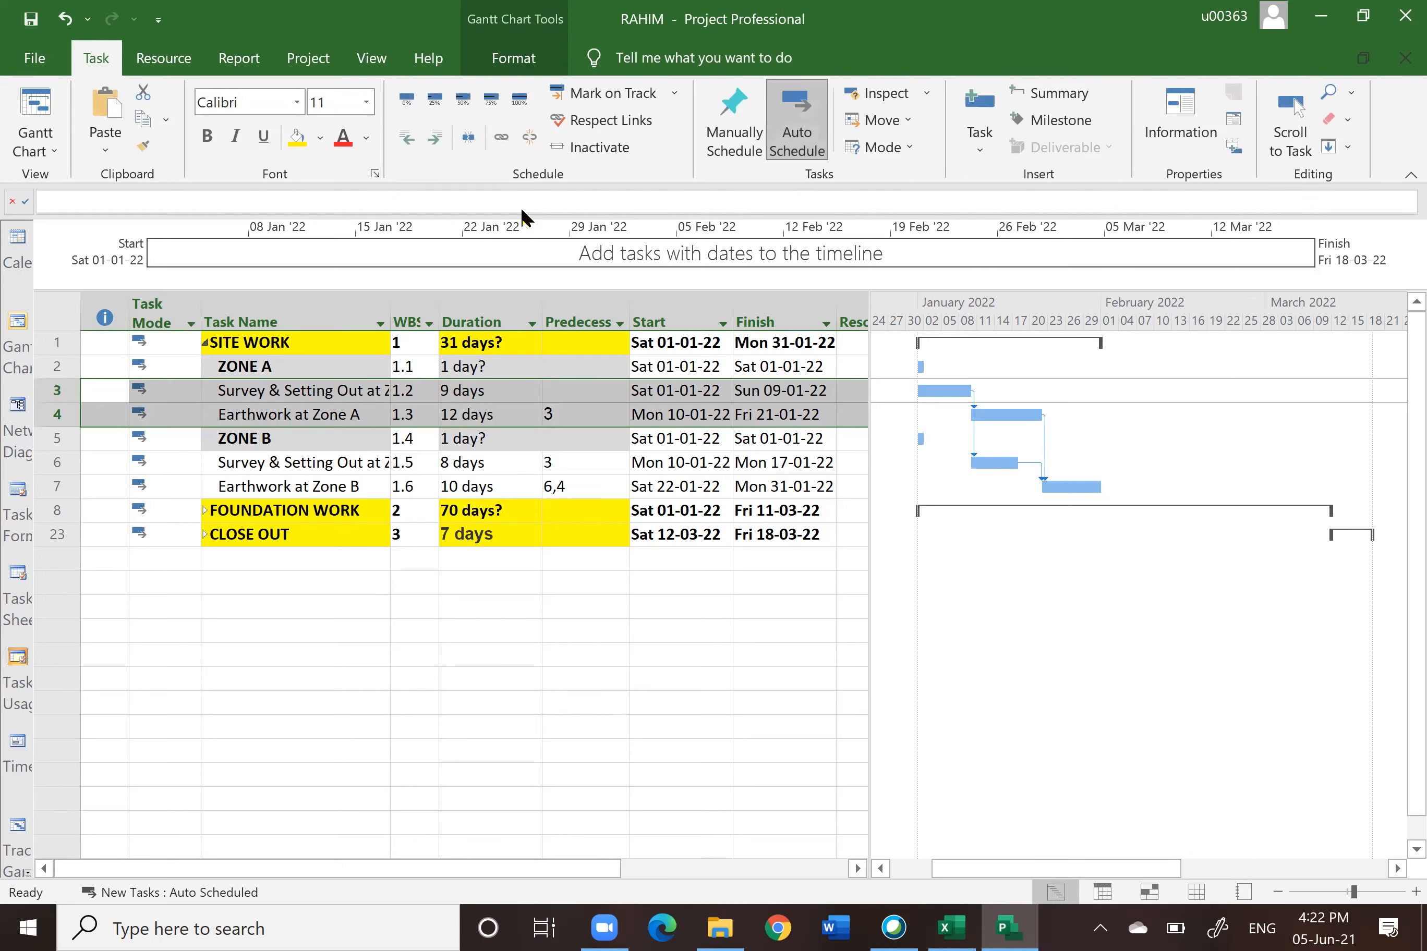
left_click(434, 148)
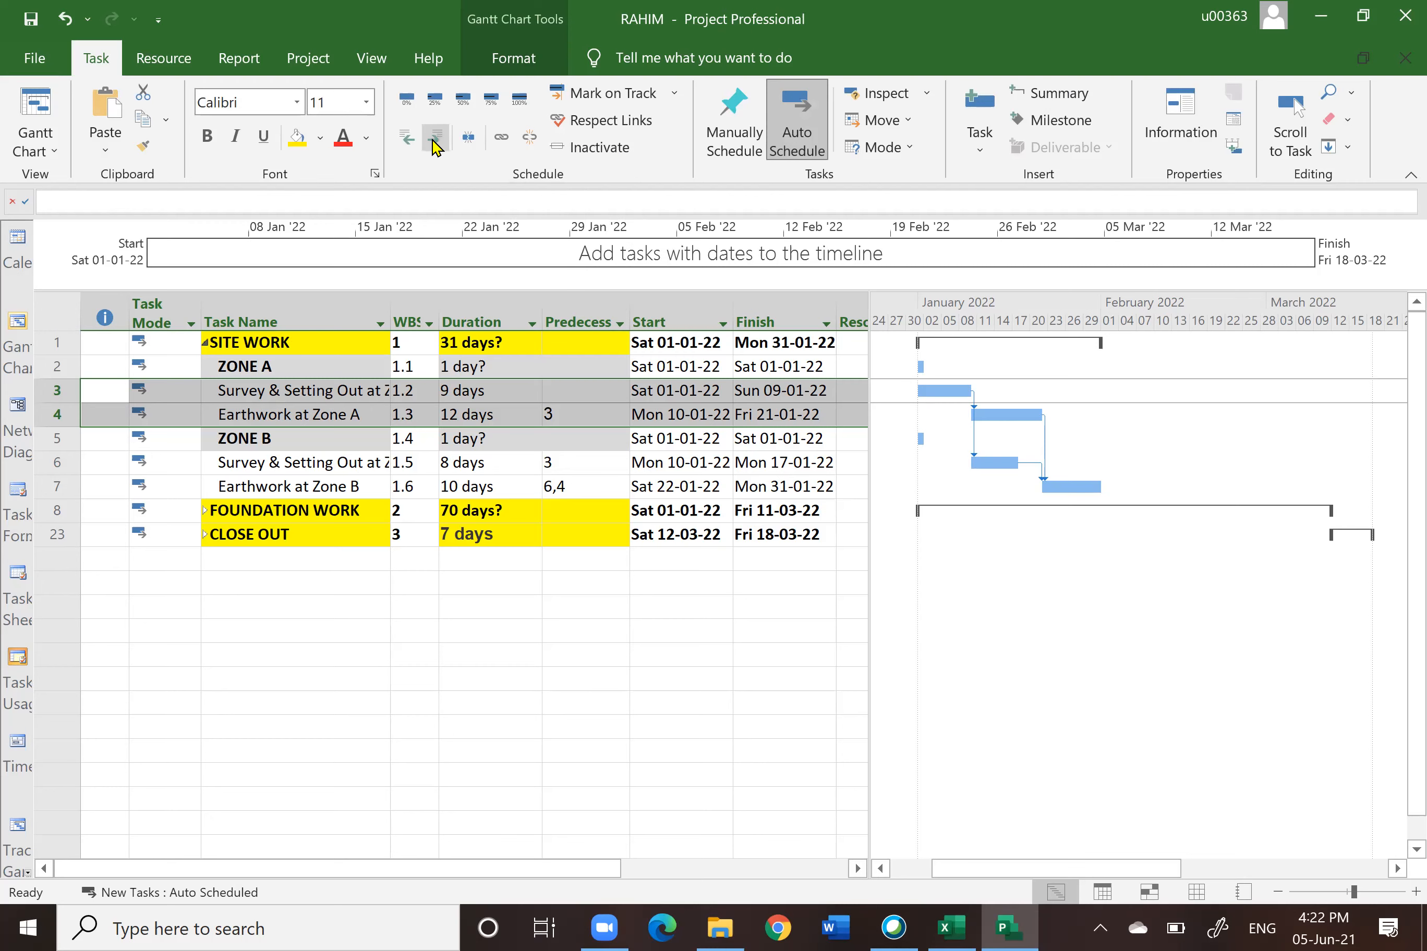
left_click(463, 698)
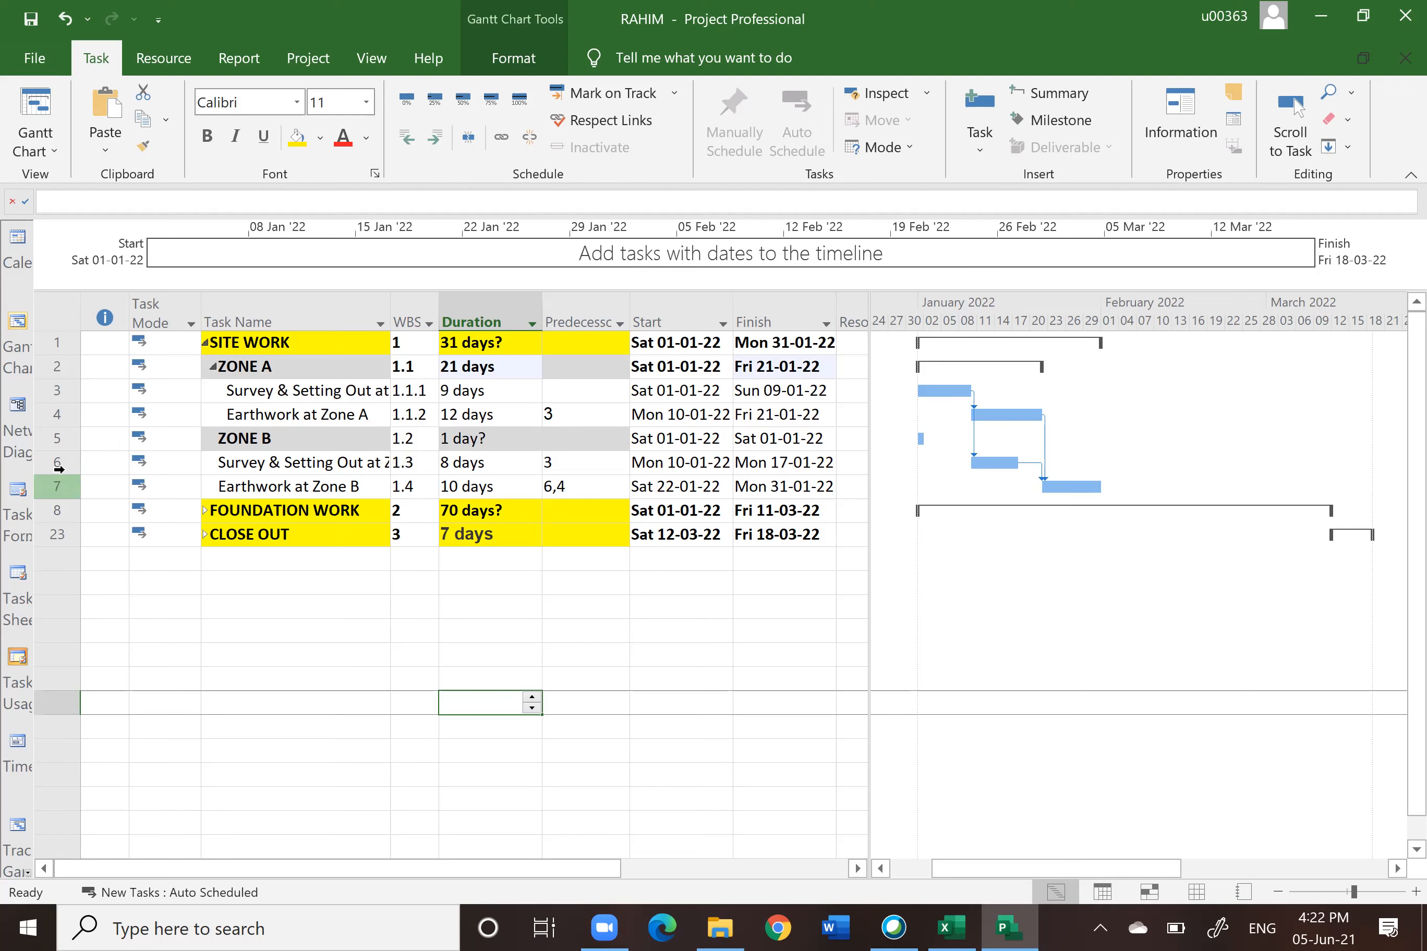
Step: Indent the two Zone B tasks, Survey & Setting Out and Earthwork at Zone B, under ZONE B
left_click_drag(59, 467, 58, 486)
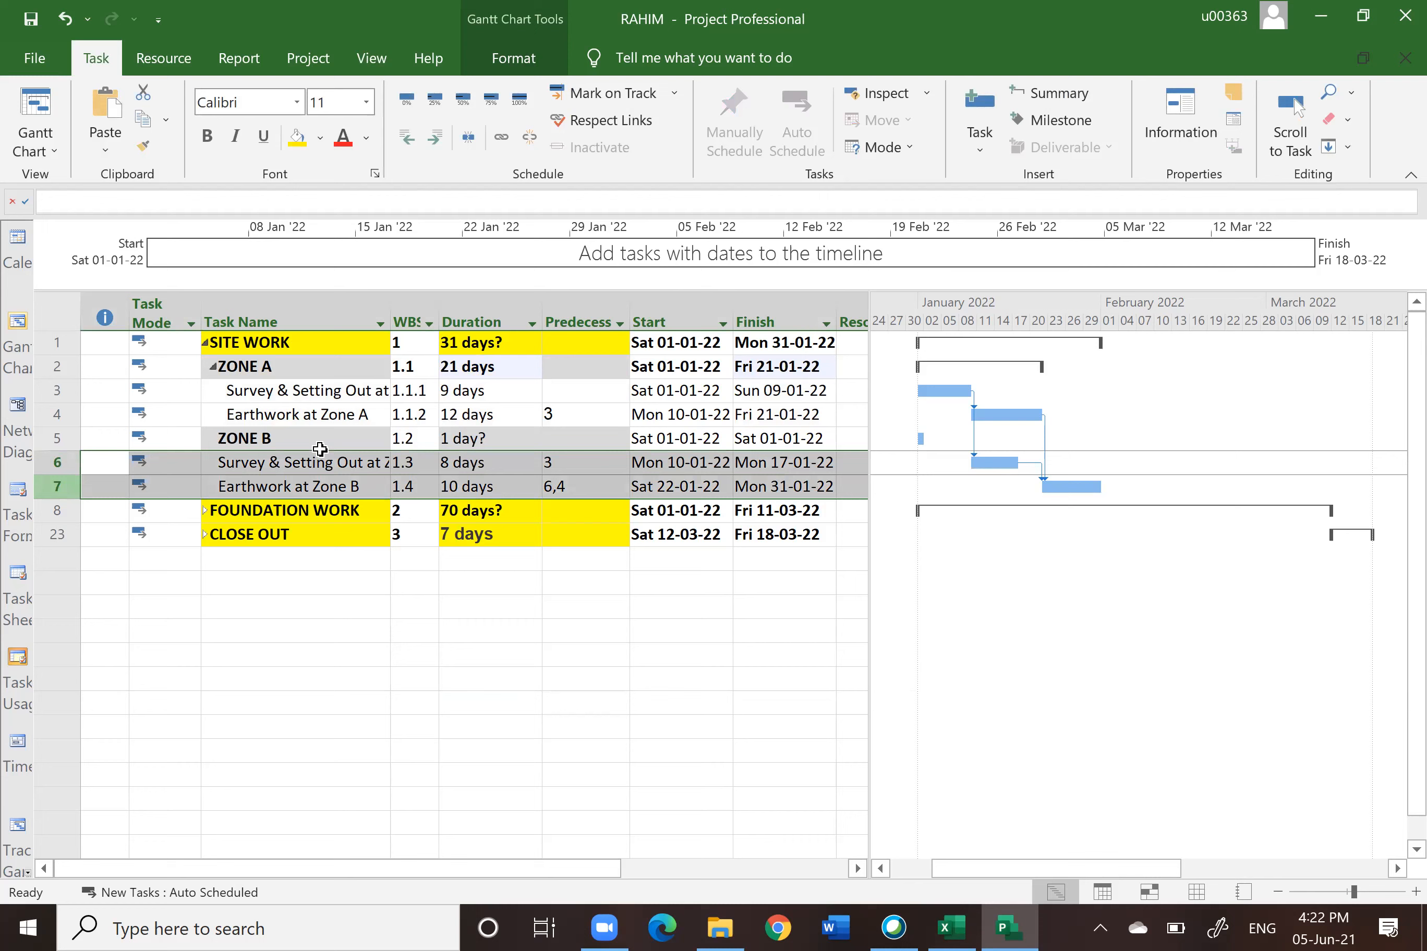
left_click(434, 142)
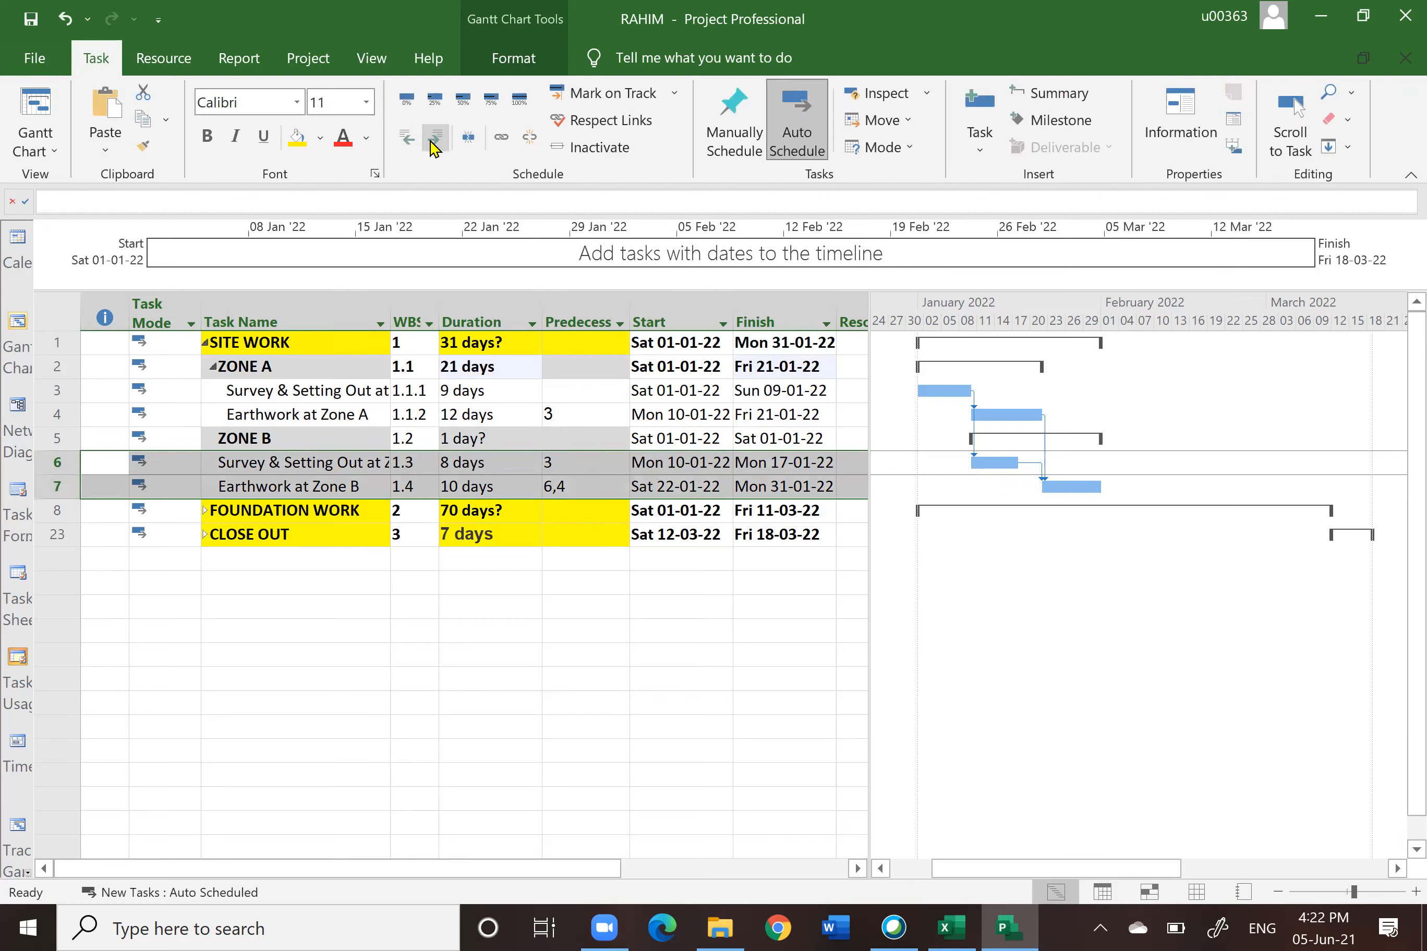
left_click(477, 743)
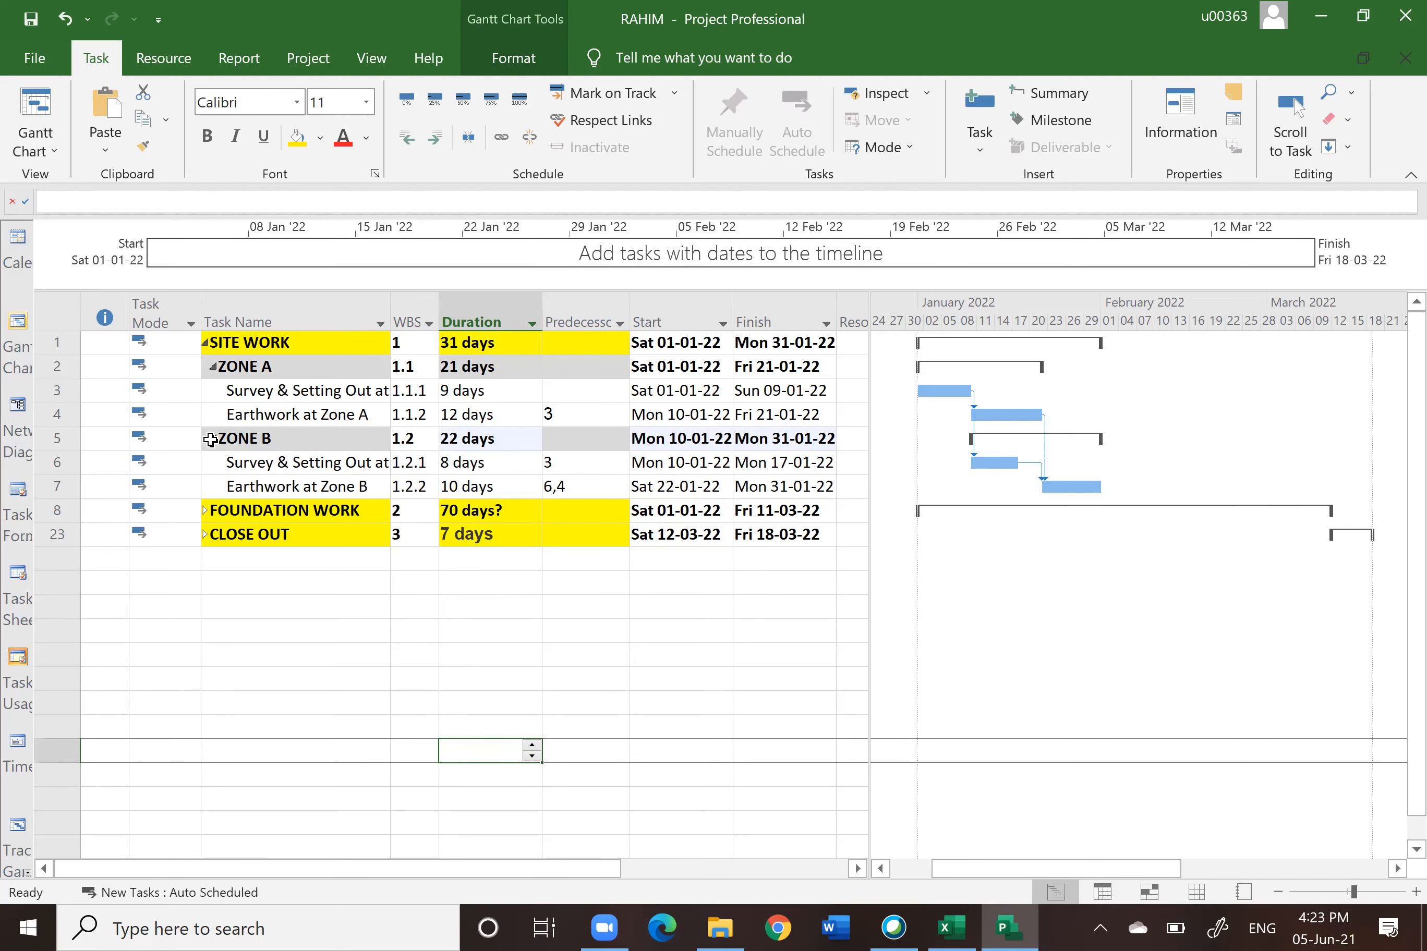
Step: Collapse the ZONE B and ZONE A subgroups under SITE WORK
left_click(212, 440)
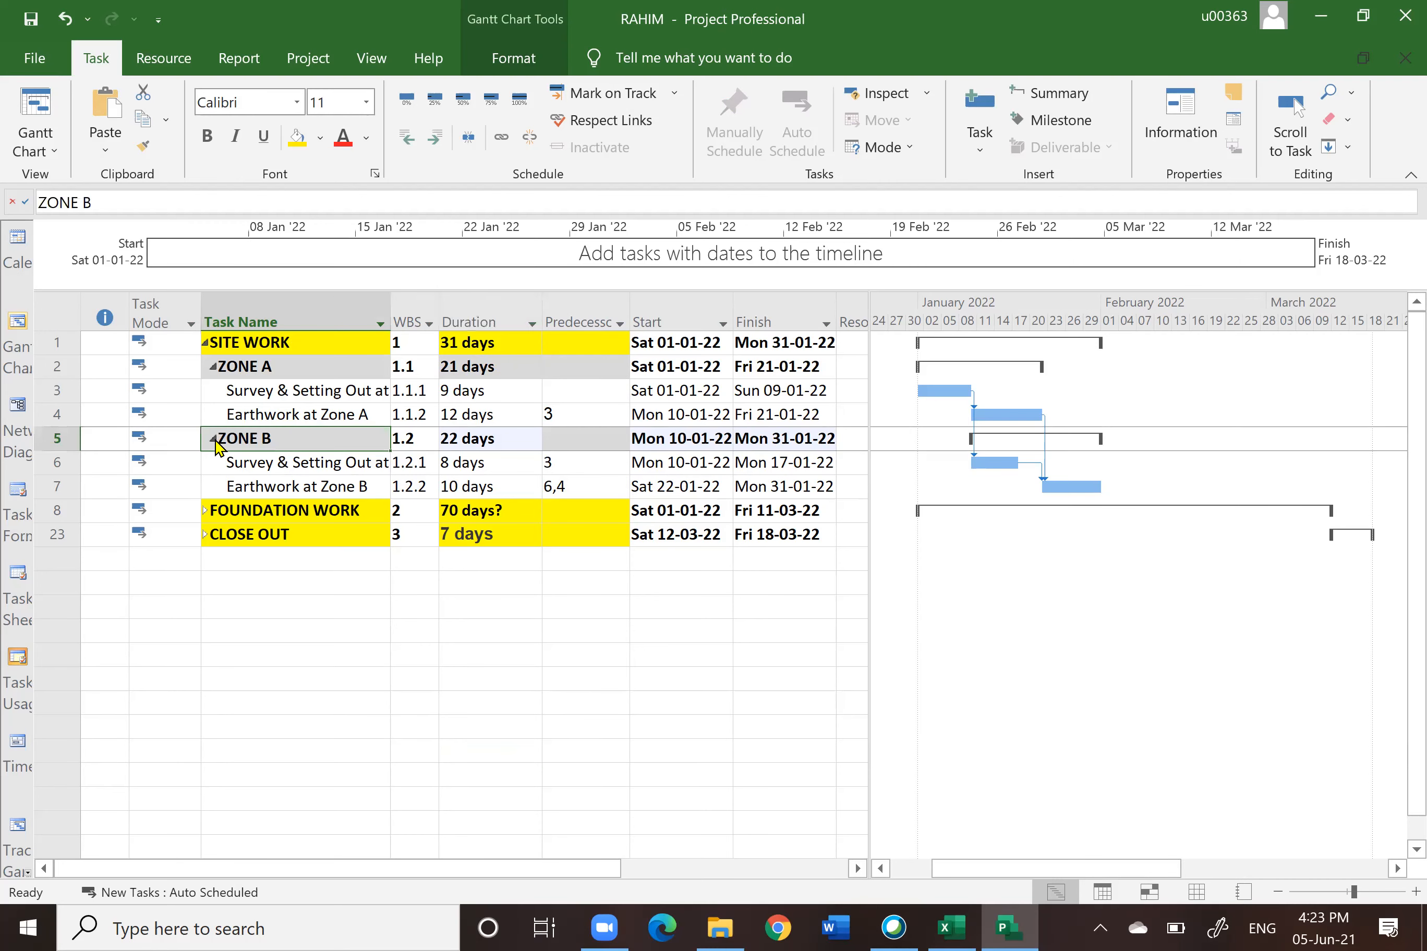
left_click(213, 367)
left_click(340, 582)
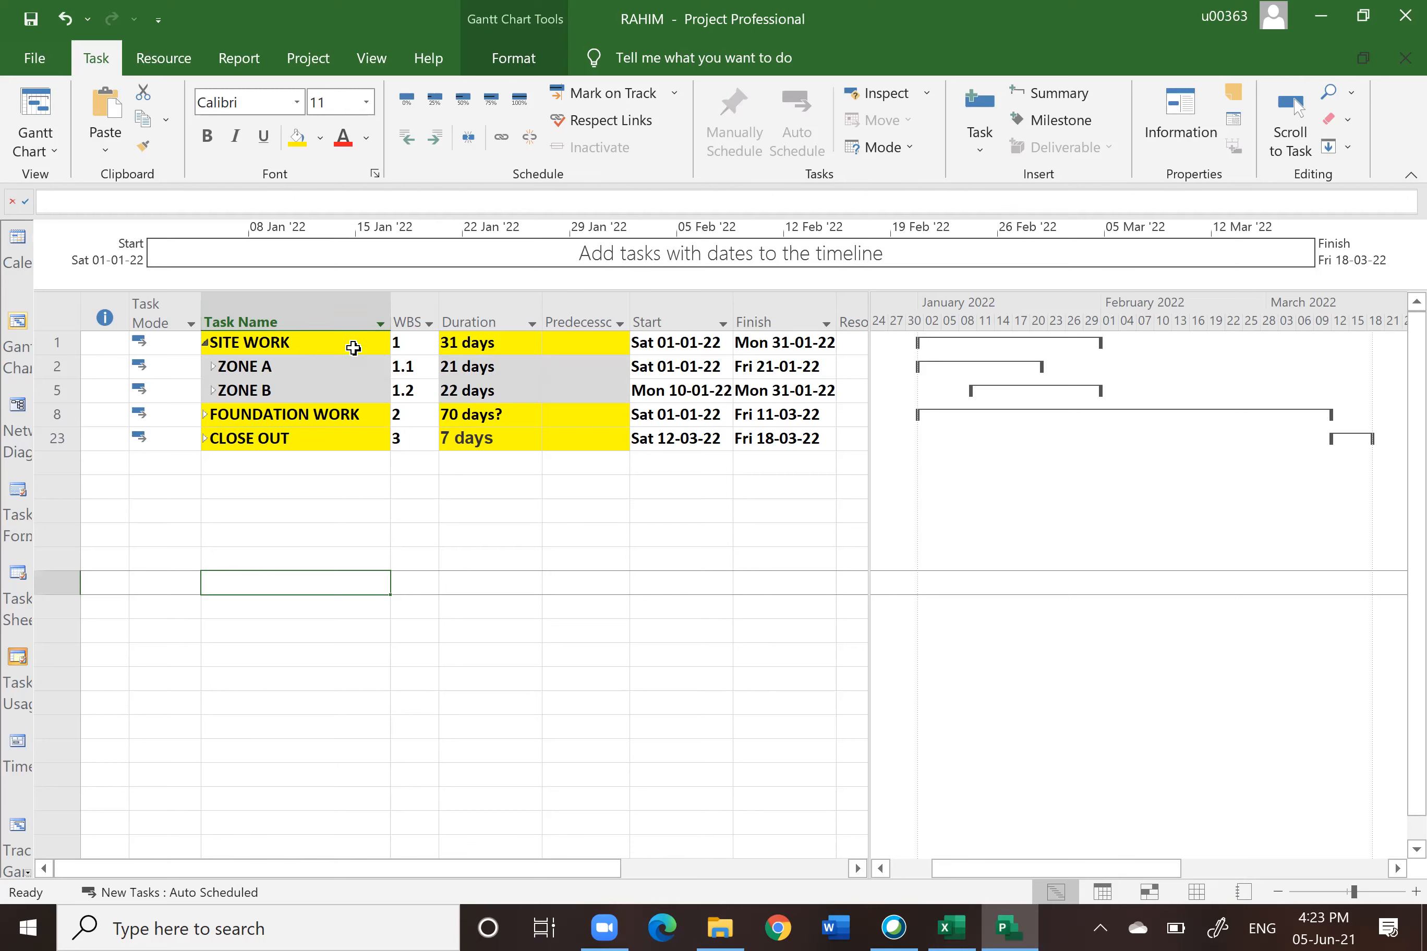
Step: Expand FOUNDATION WORK and indent Excavation footing through Backfill & Compact at Zone A under ZONE A
left_click(205, 416)
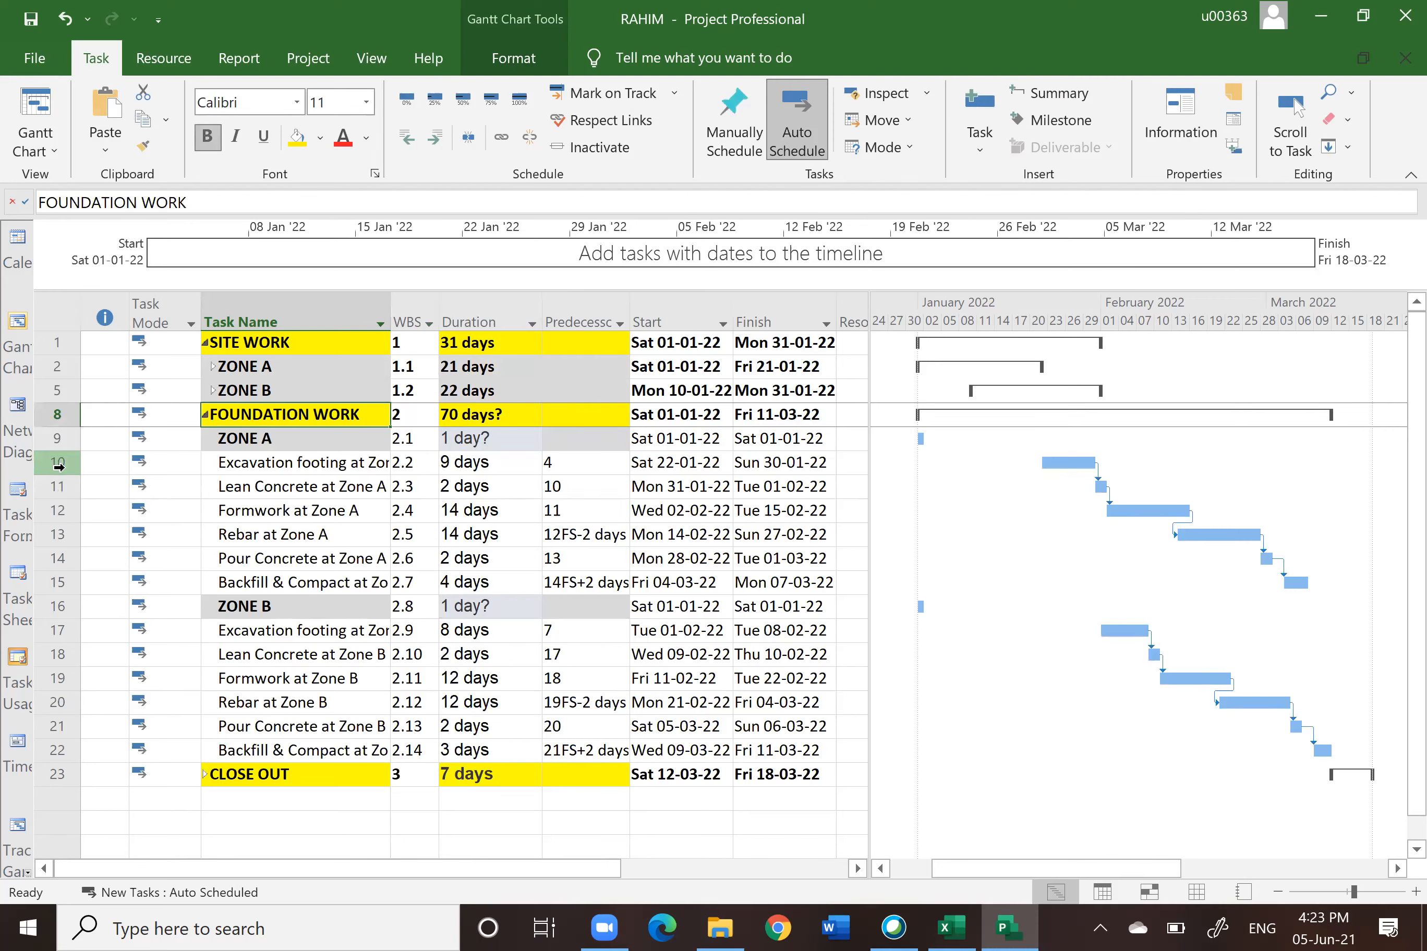
left_click_drag(57, 465, 58, 588)
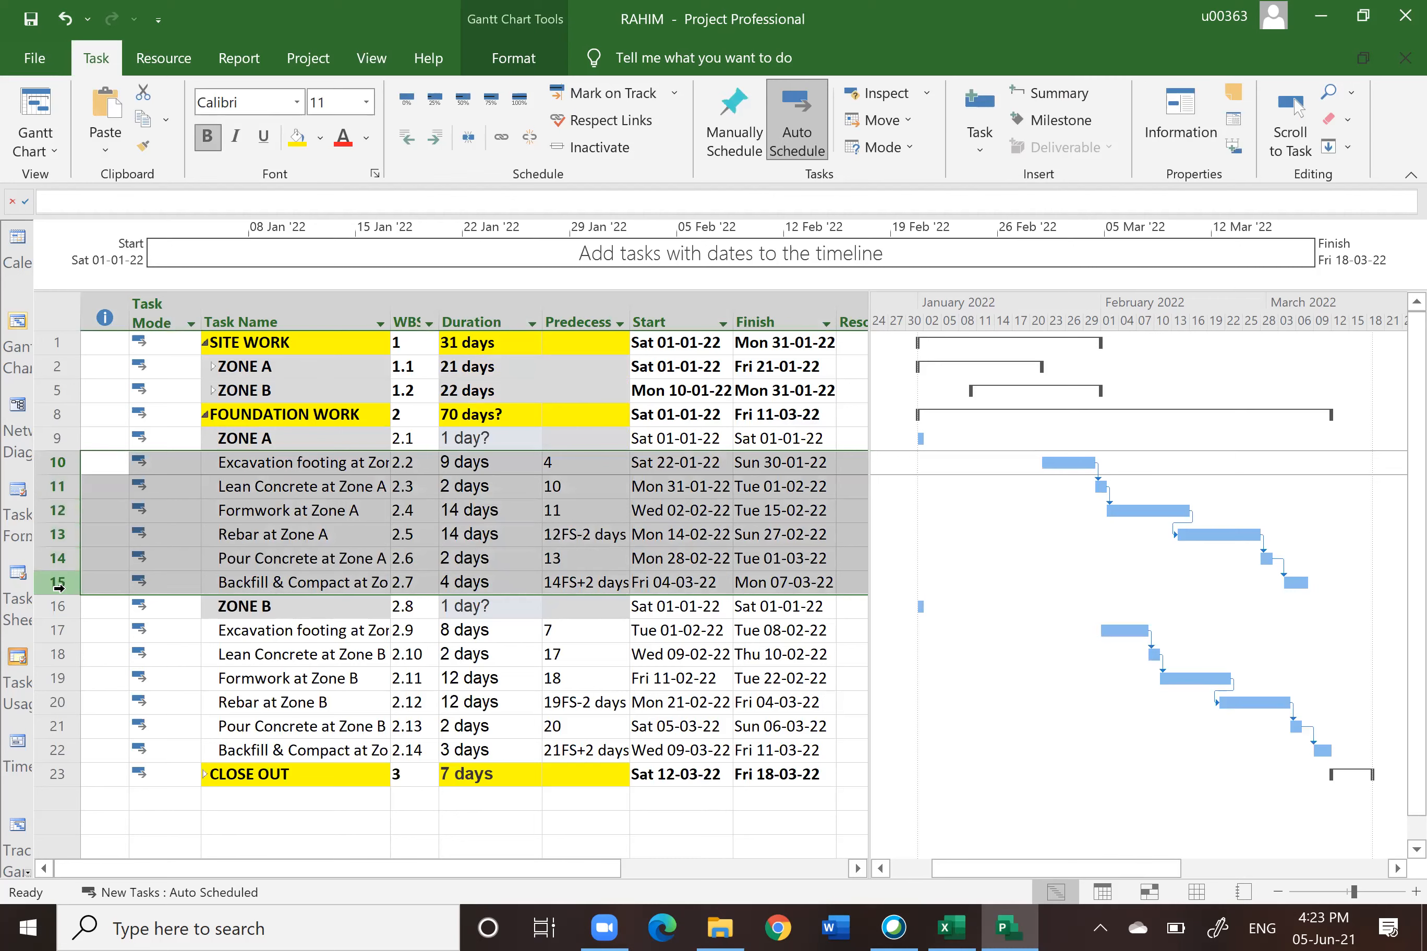
left_click(437, 143)
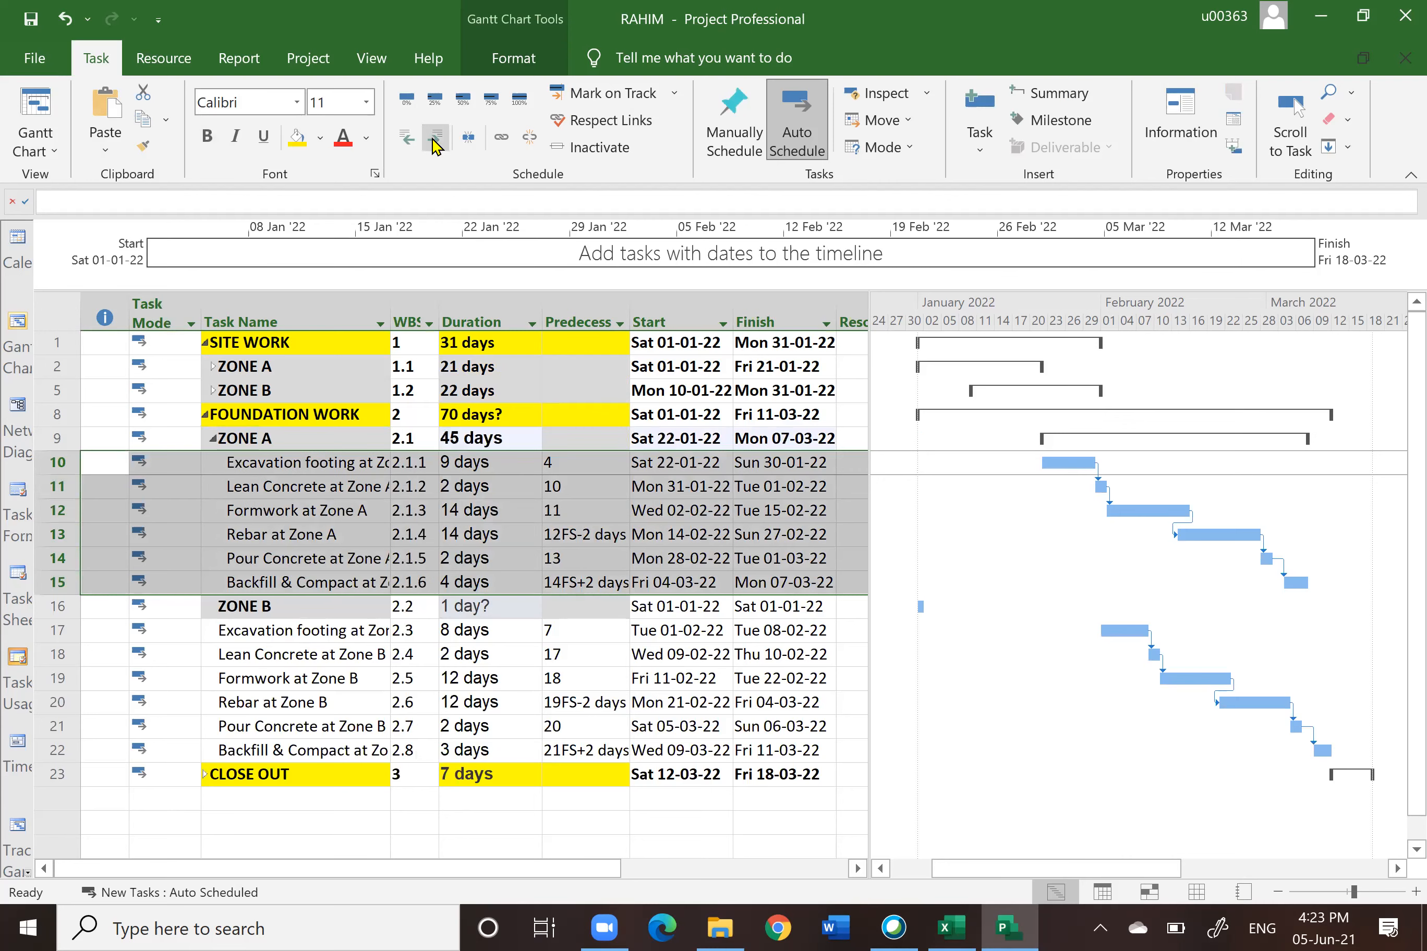
left_click(373, 819)
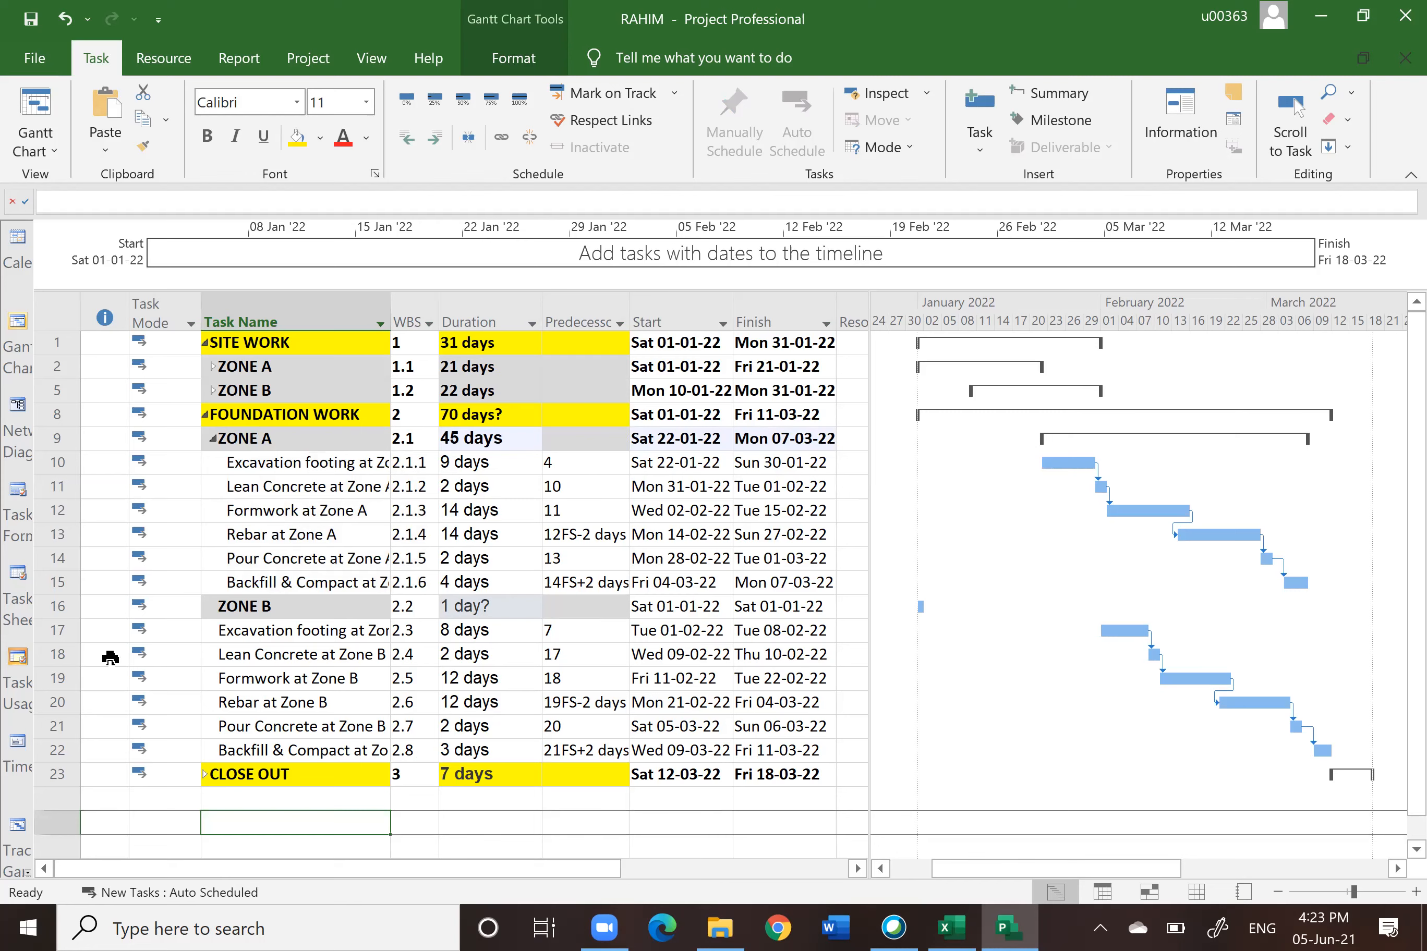
Step: Indent Excavation footing through Backfill & Compact at Zone B under FOUNDATION WORK's ZONE B
left_click_drag(66, 631, 66, 754)
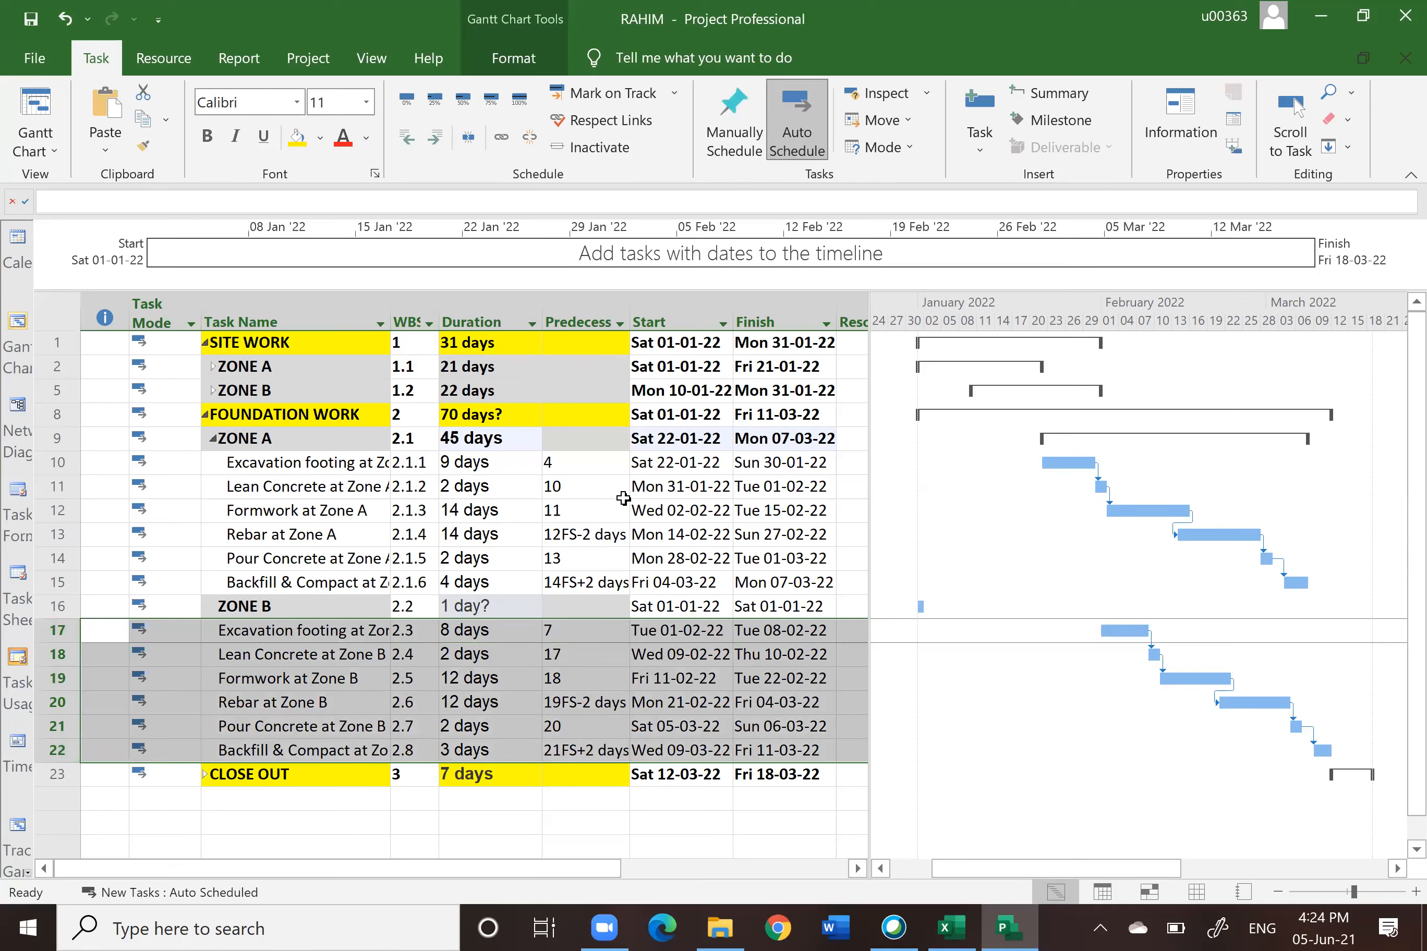
left_click(436, 145)
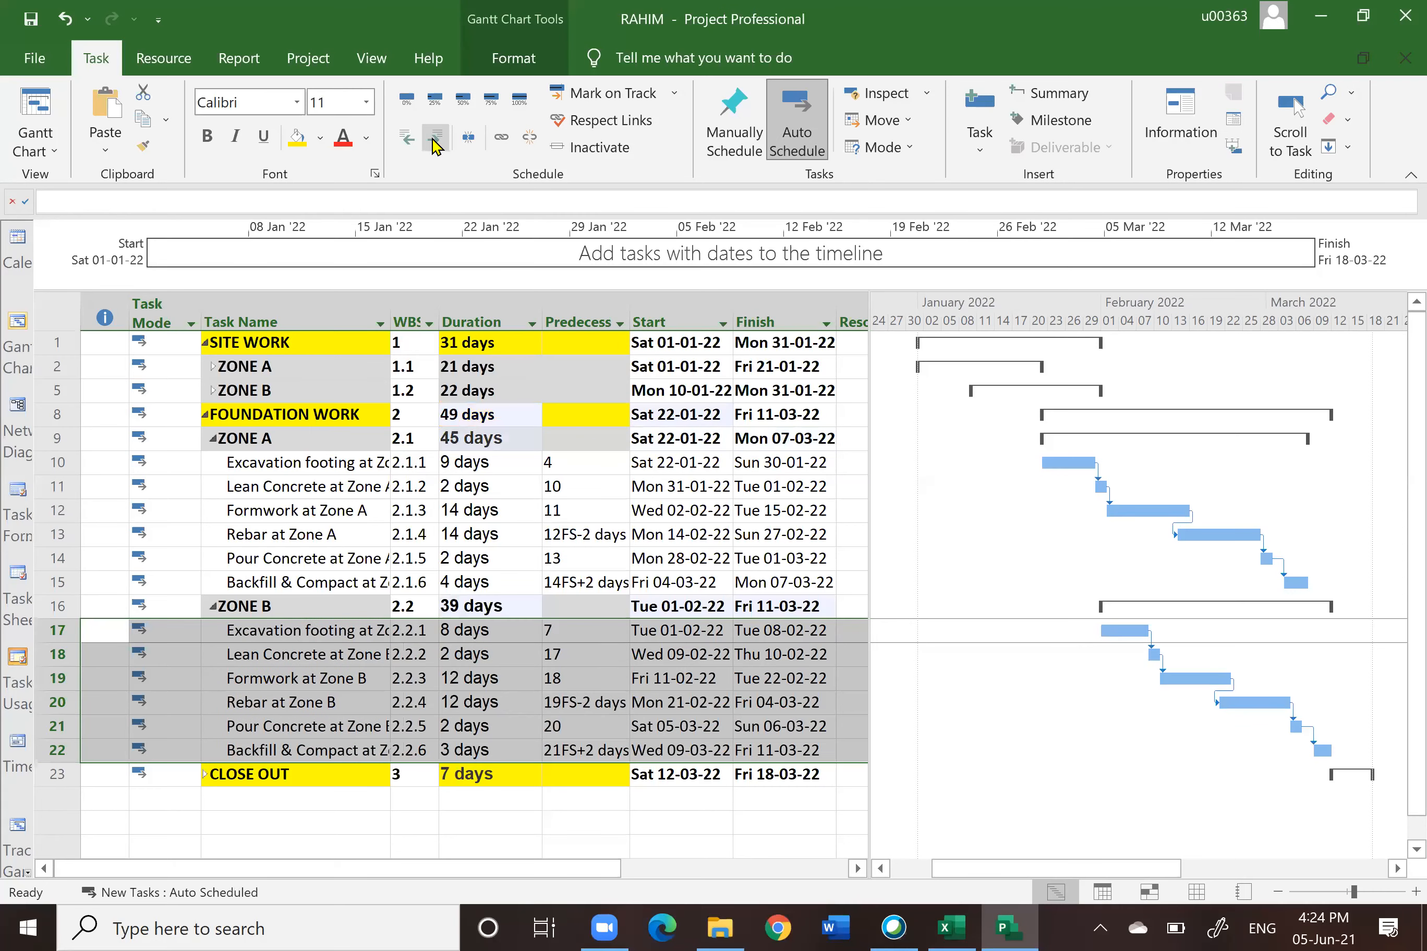
left_click(568, 822)
scroll(568, 826, "down", 1)
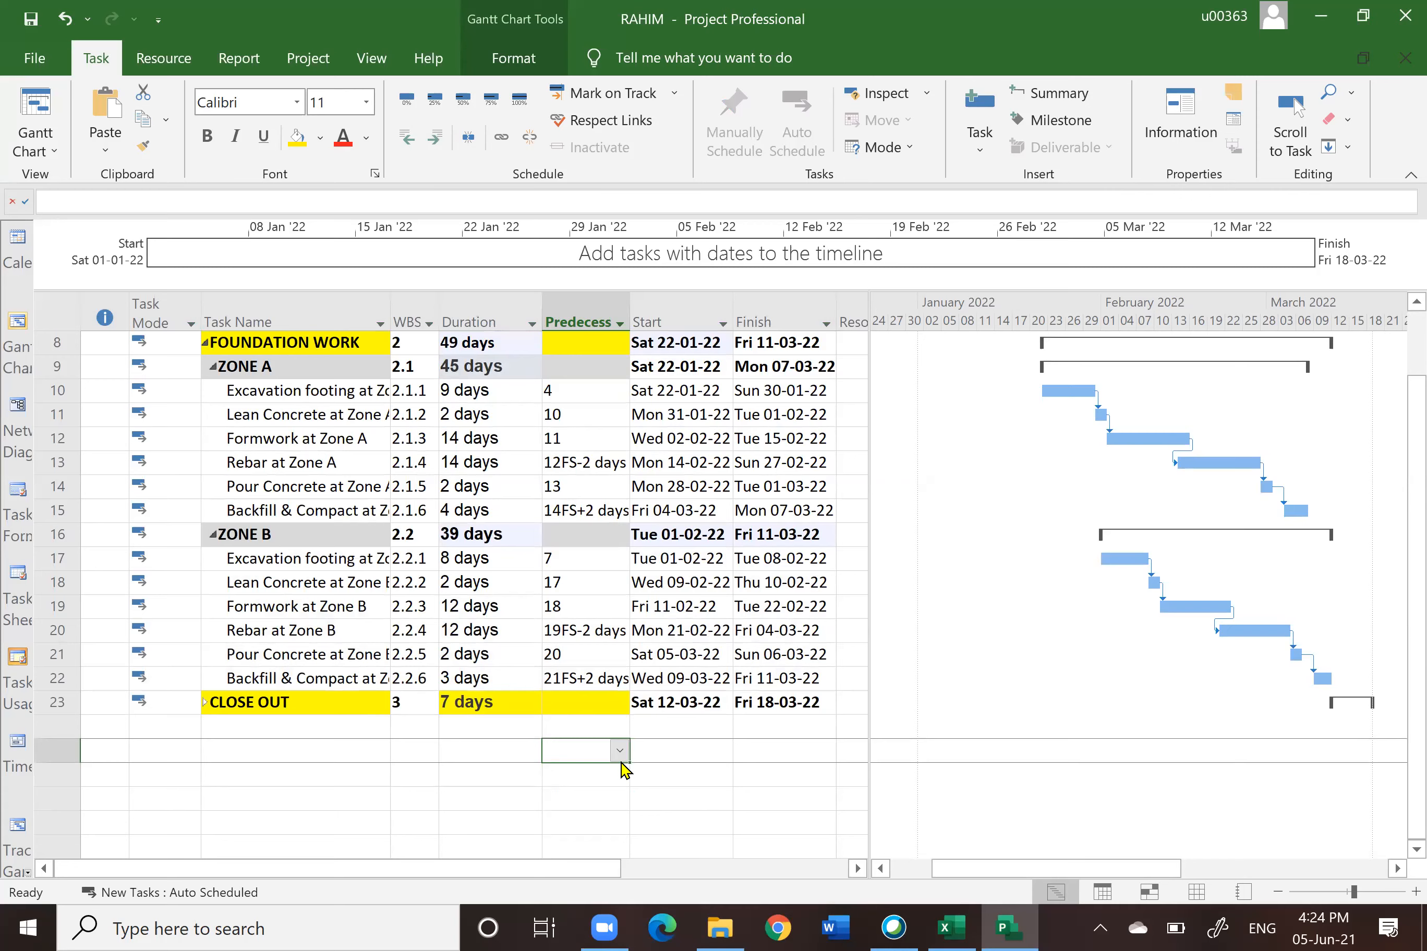
scroll(622, 767, "up", 1)
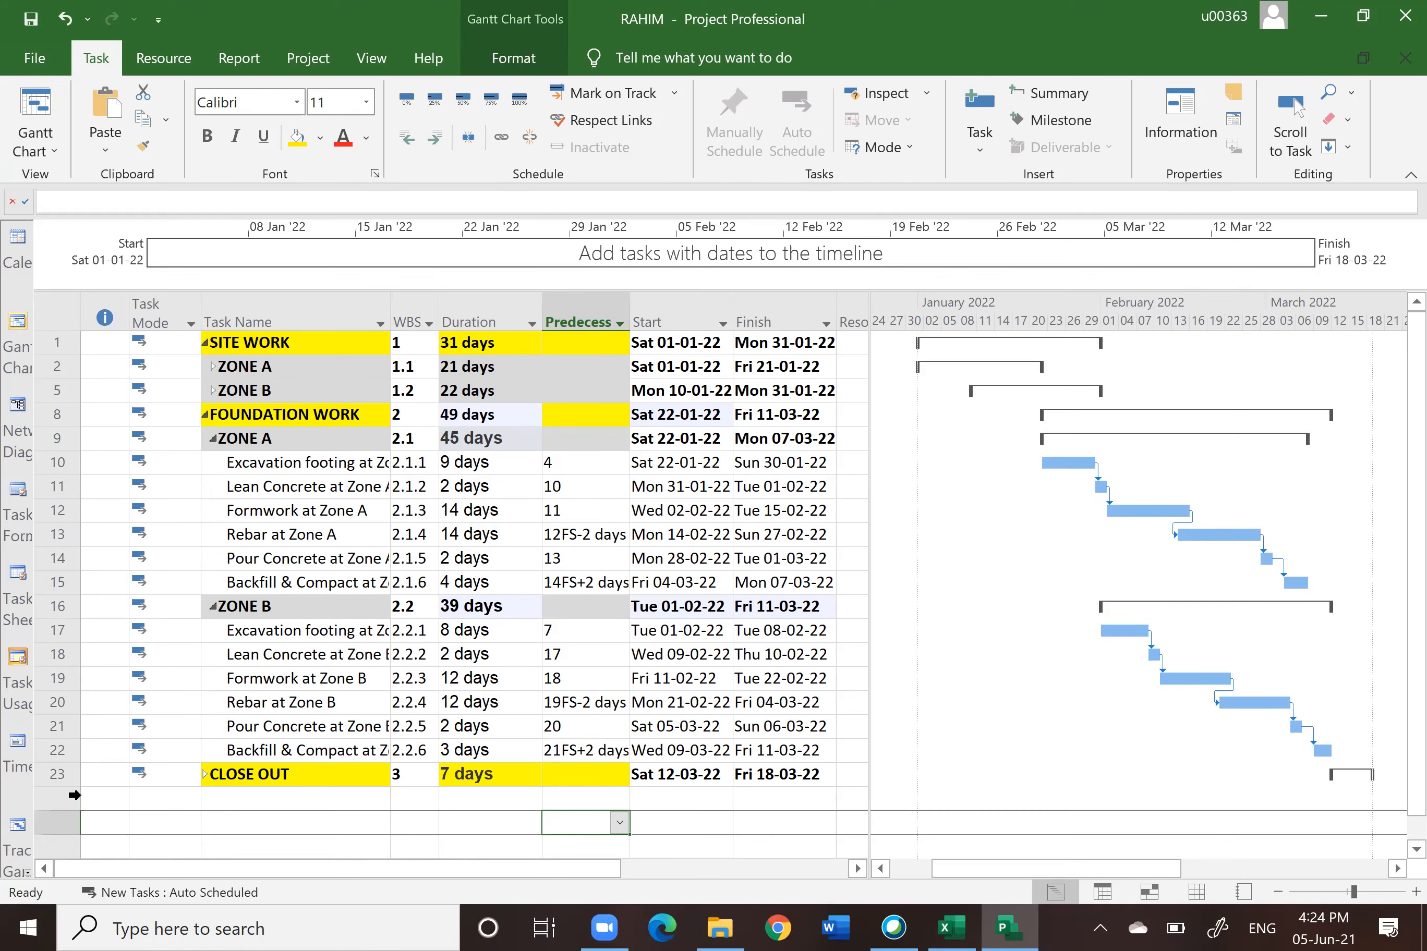
Step: Expand the CLOSE OUT summary task and the ZONE A subgroup under SITE WORK
left_click(204, 777)
left_click(205, 774)
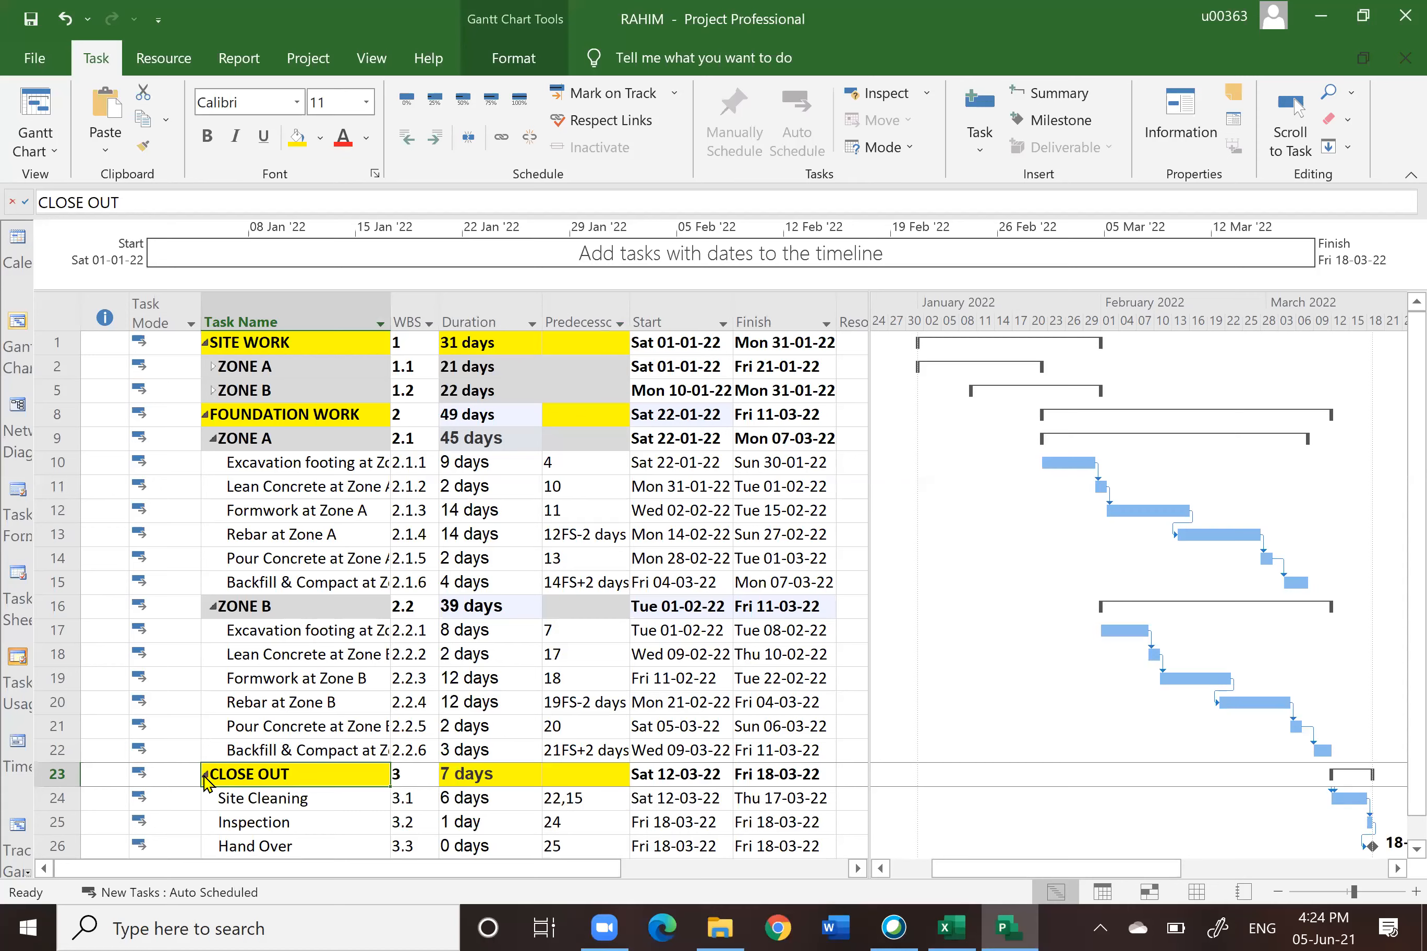
scroll(283, 774, "down", 1)
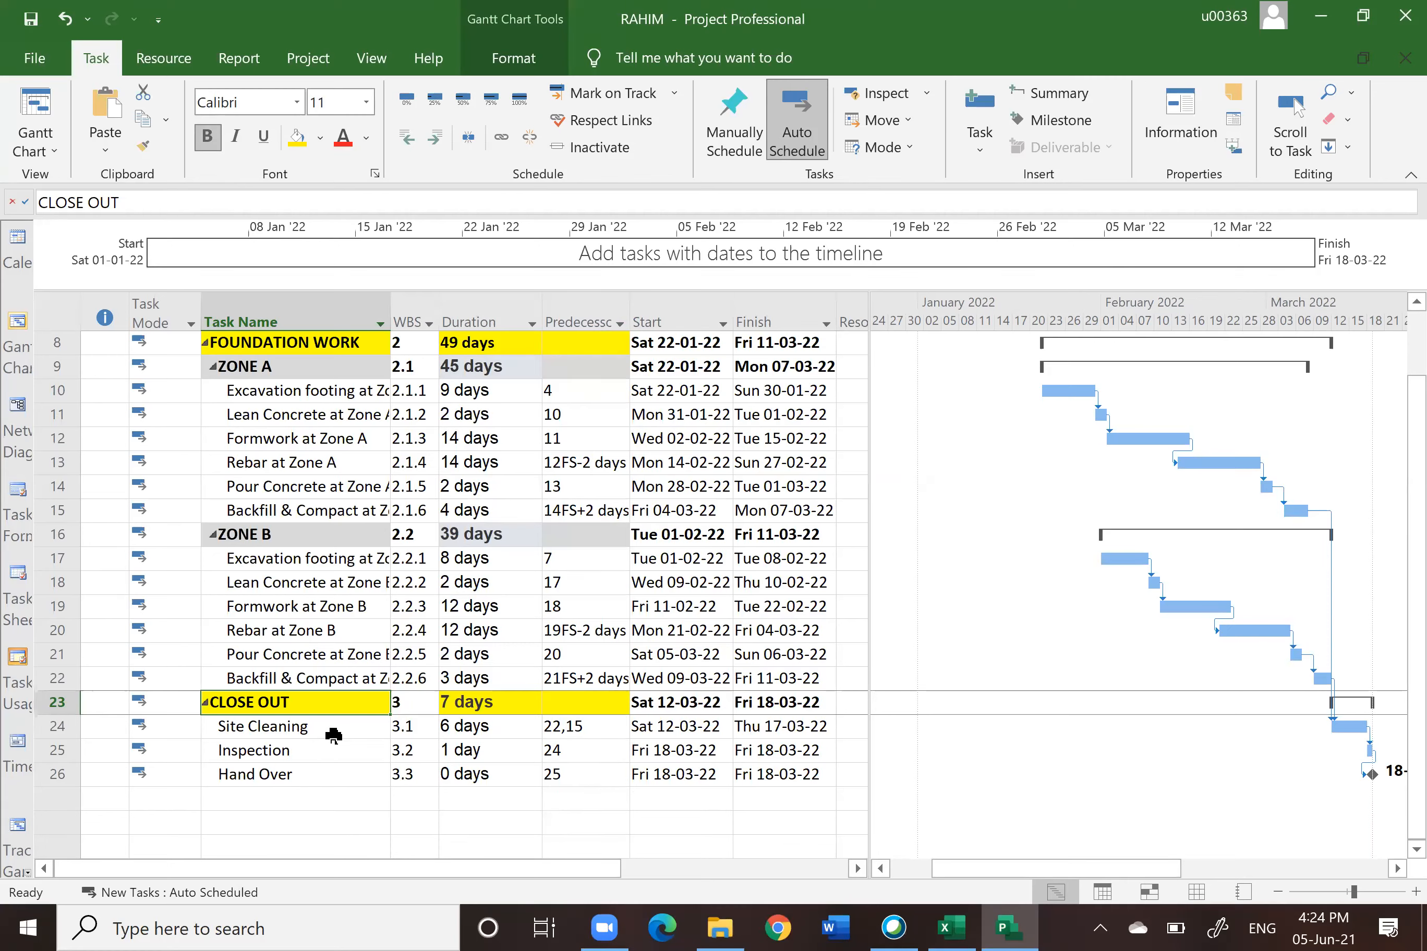
scroll(376, 664, "up", 1)
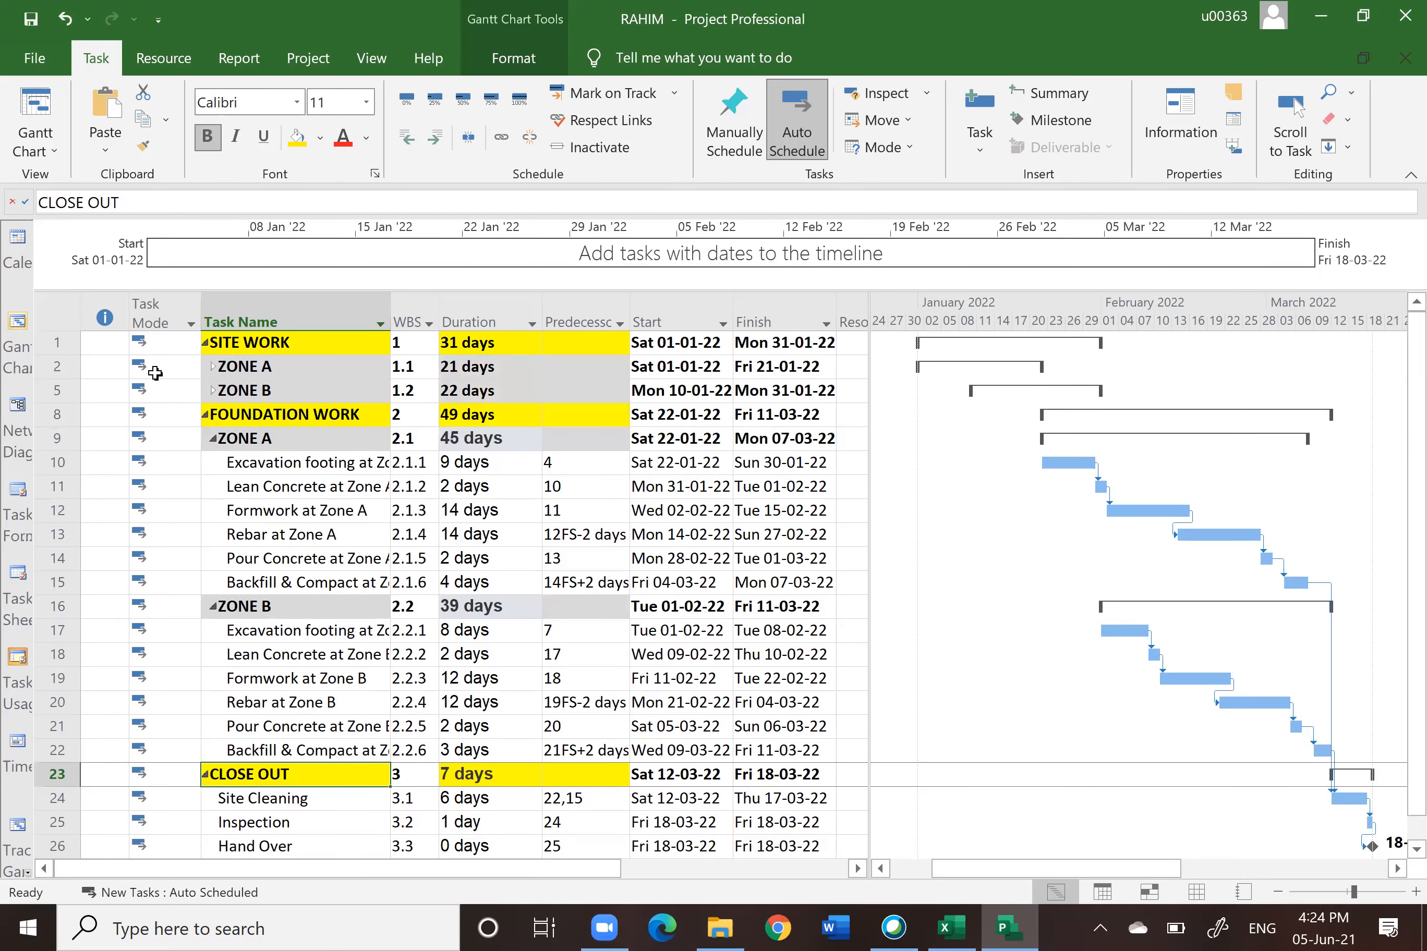
left_click(212, 366)
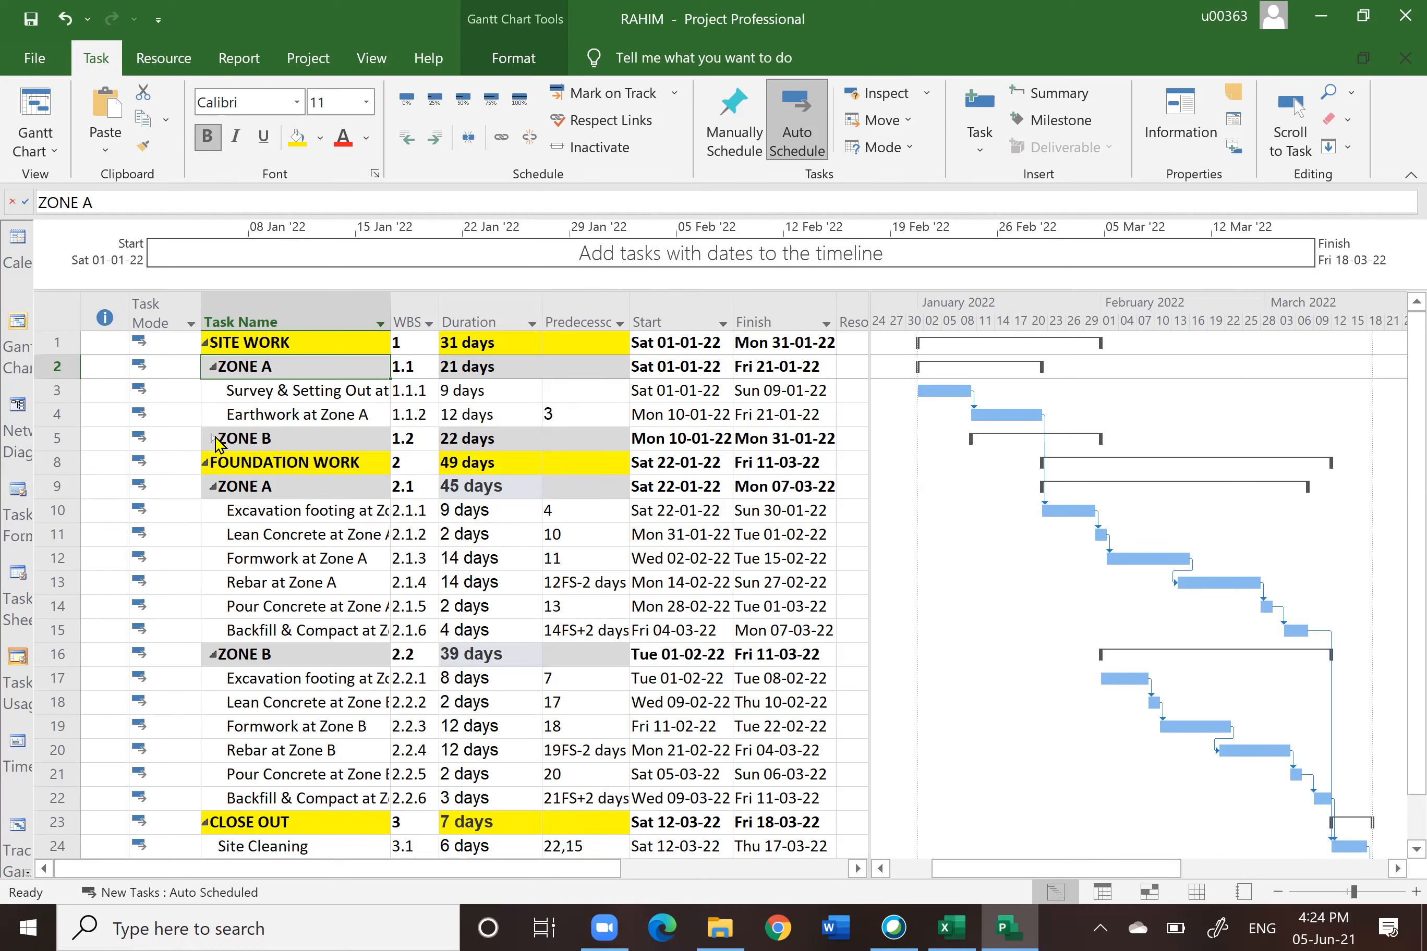
Step: Save the changes to the RAHIM project when prompted on closing
key("alt+F4")
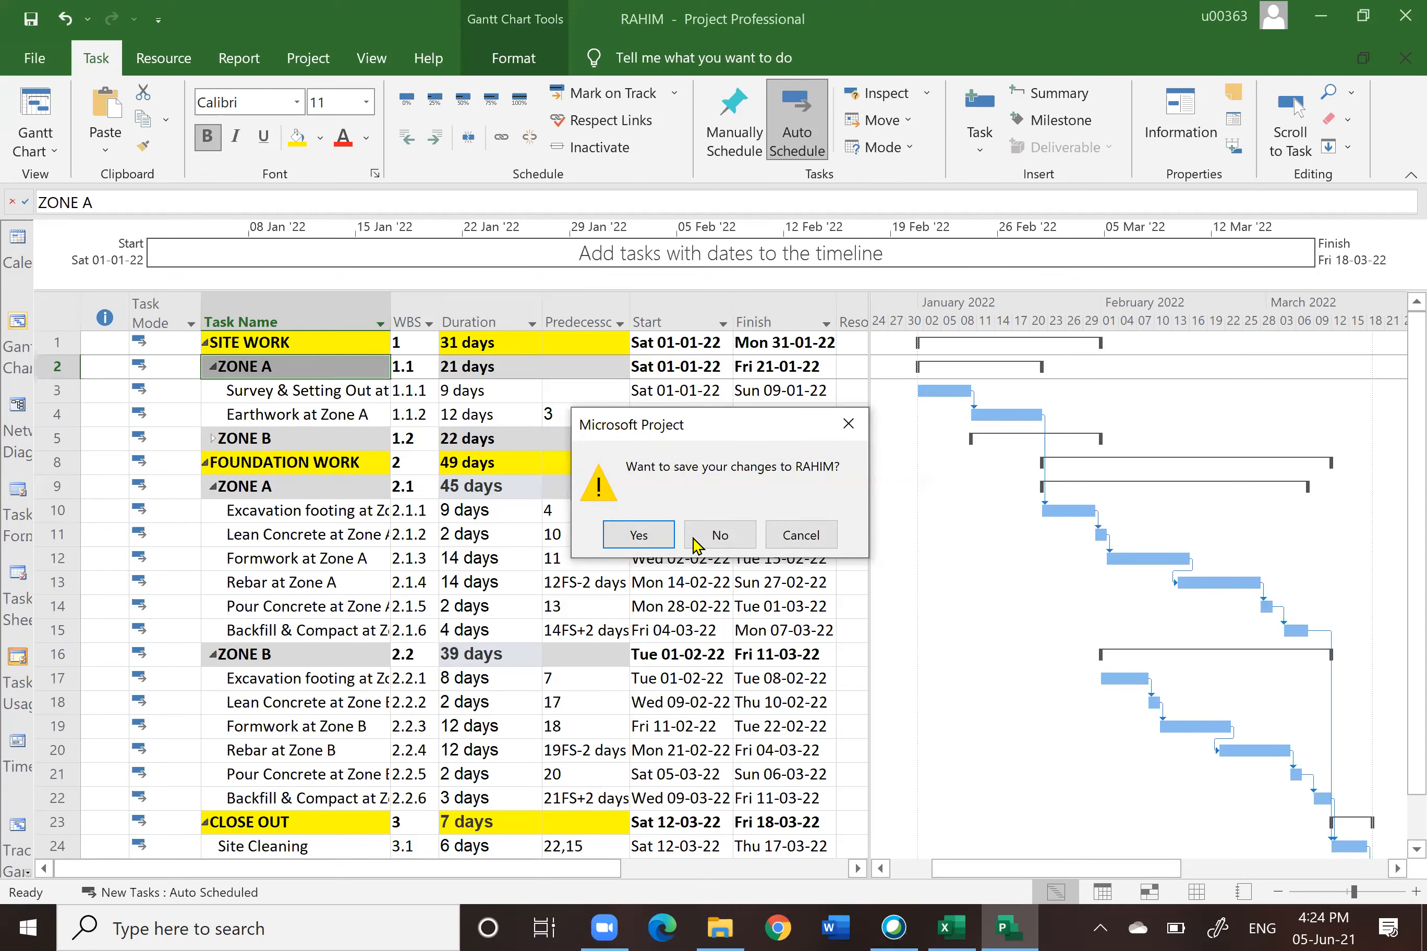
left_click(638, 534)
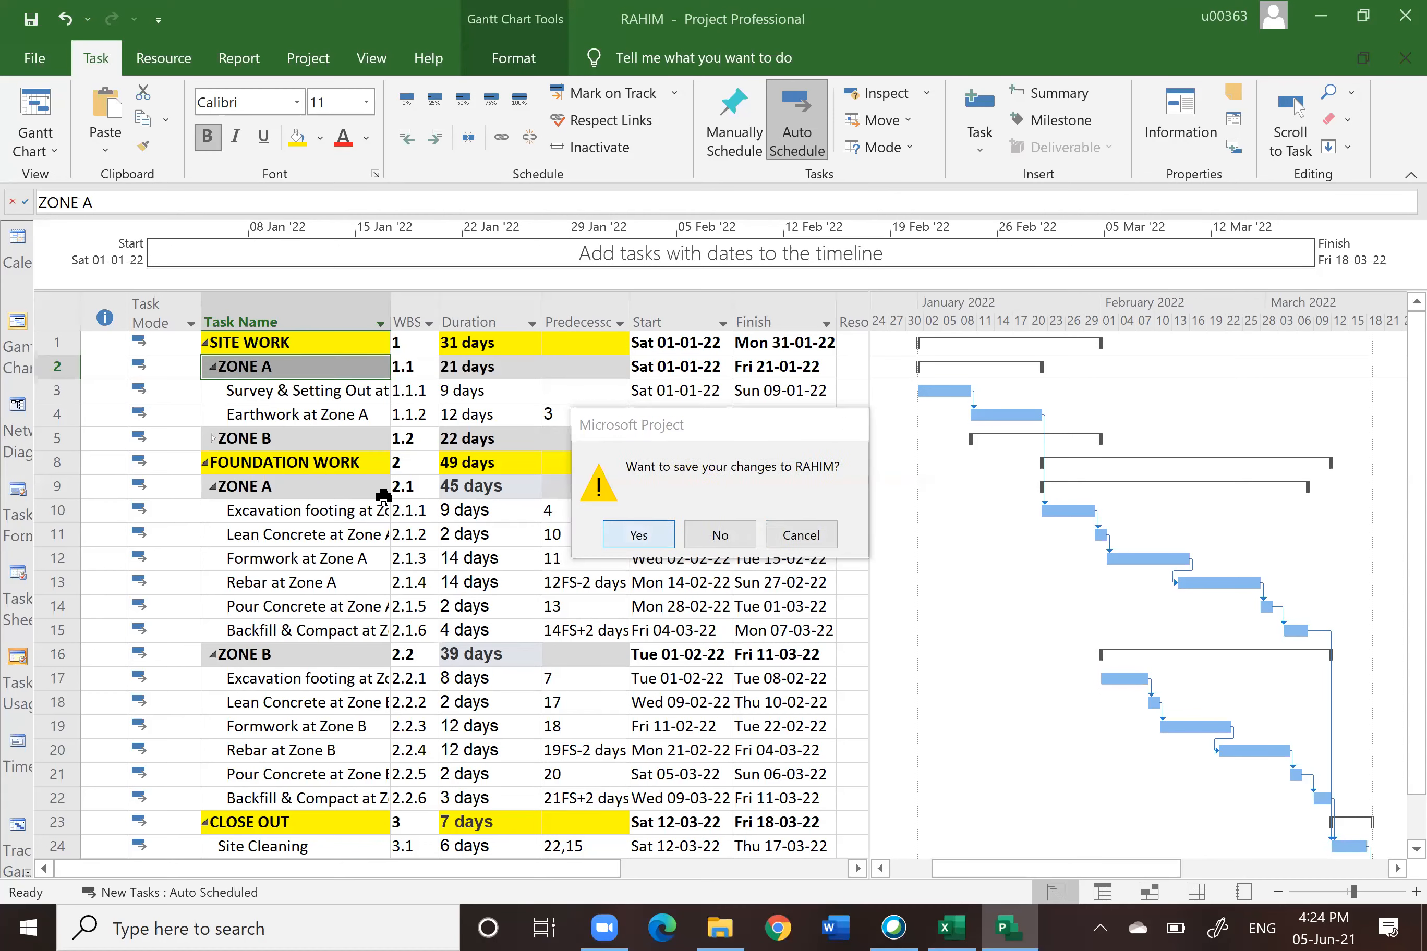
Step: Expand ZONE B under SITE WORK and review the complete indented task outline
left_click(214, 438)
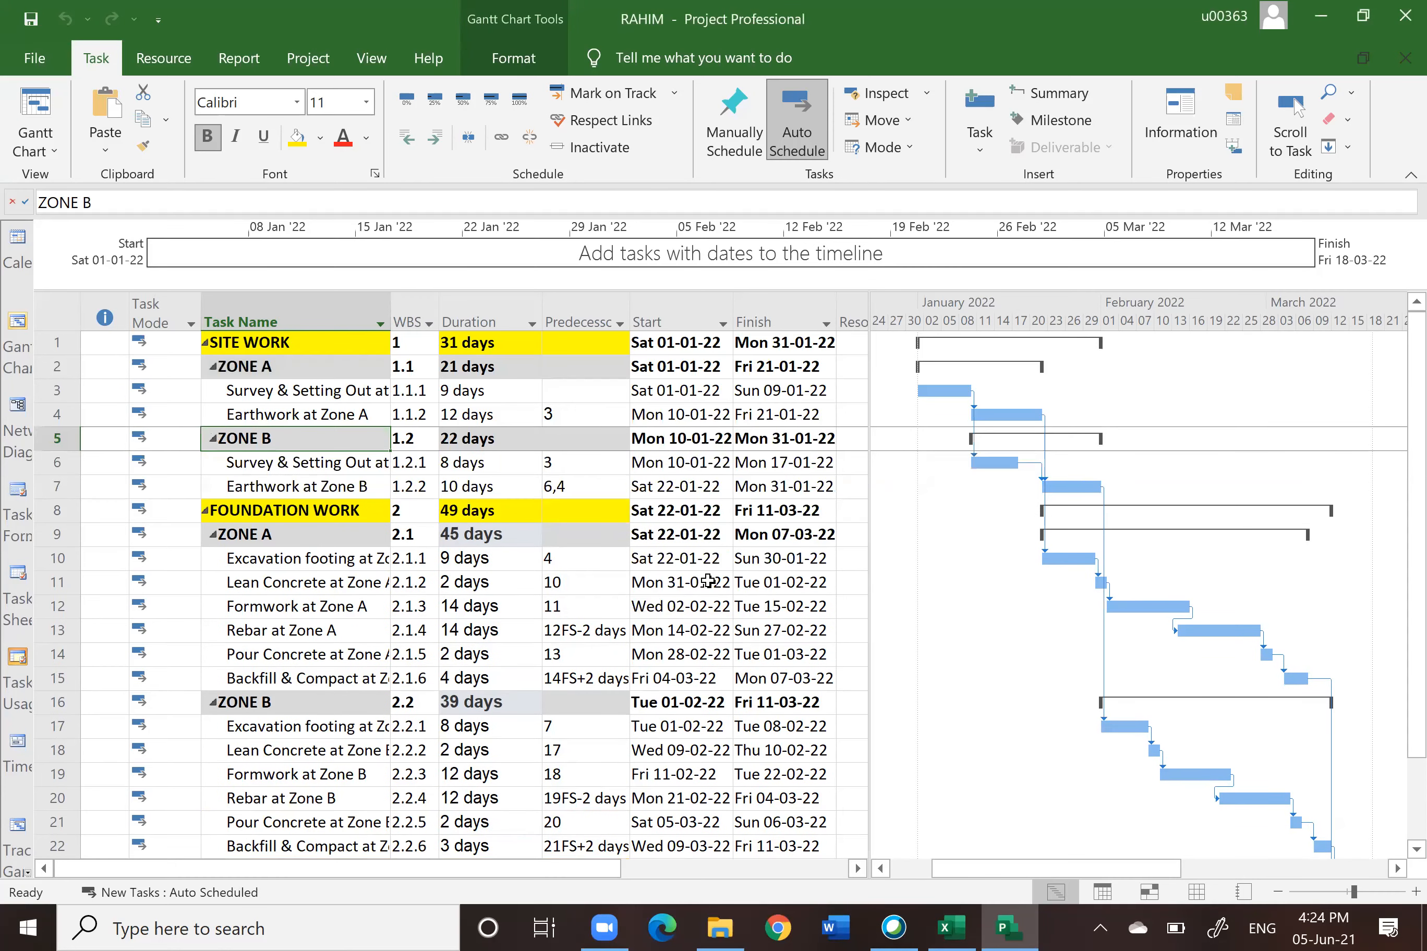
scroll(705, 586, "down", 1)
scroll(706, 586, "down", 5)
scroll(703, 587, "up", 5)
scroll(606, 612, "down", 2)
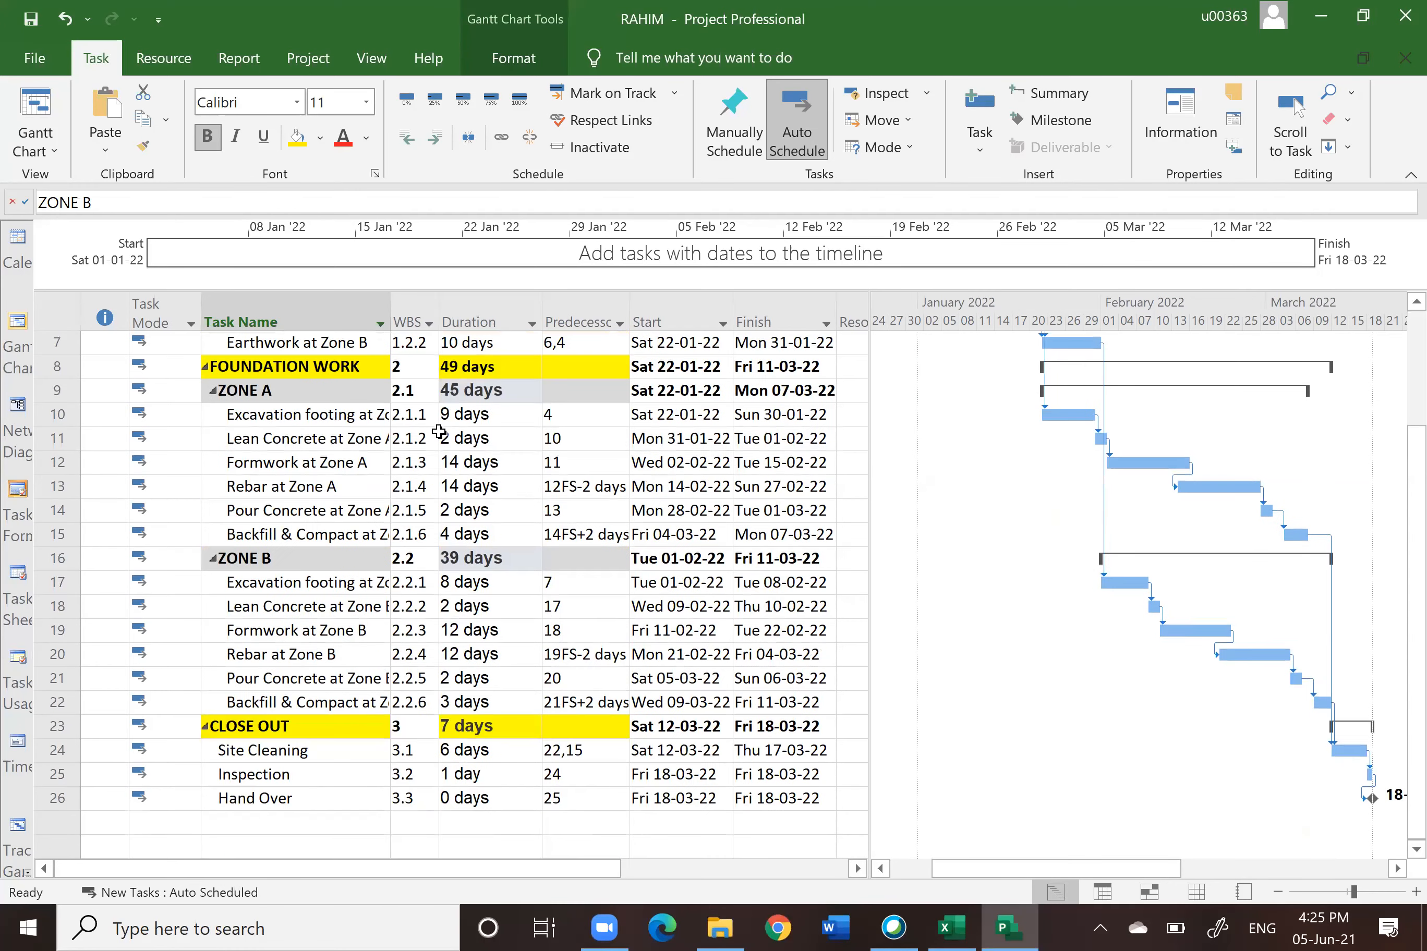
scroll(433, 559, "up", 2)
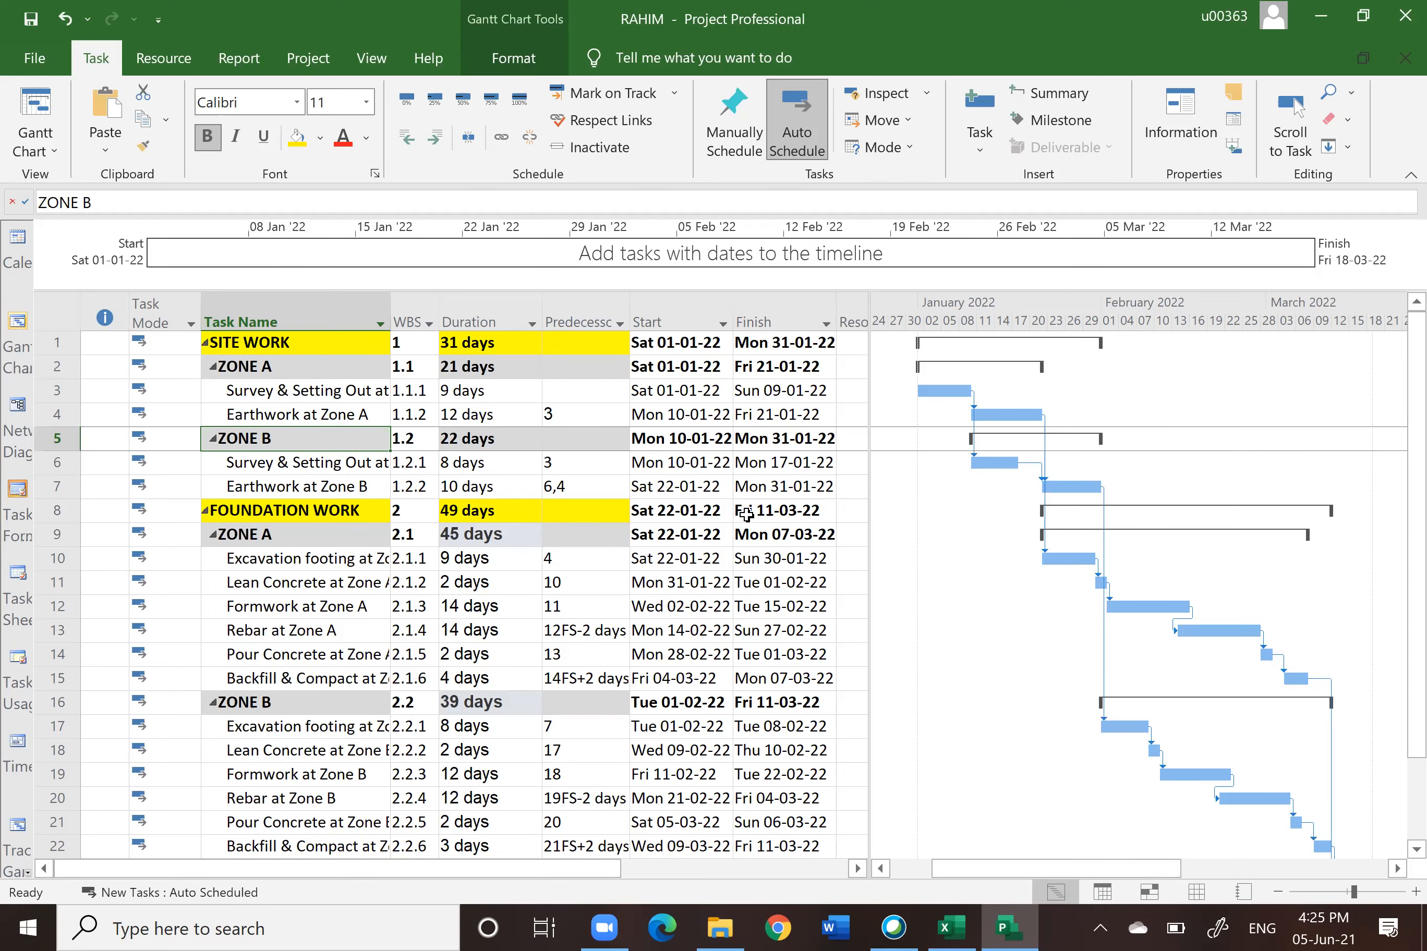
scroll(745, 514, "down", 3)
scroll(746, 514, "up", 3)
Step: Open the project's statistics from Project Information and review the current start, finish and duration figures
left_click(305, 67)
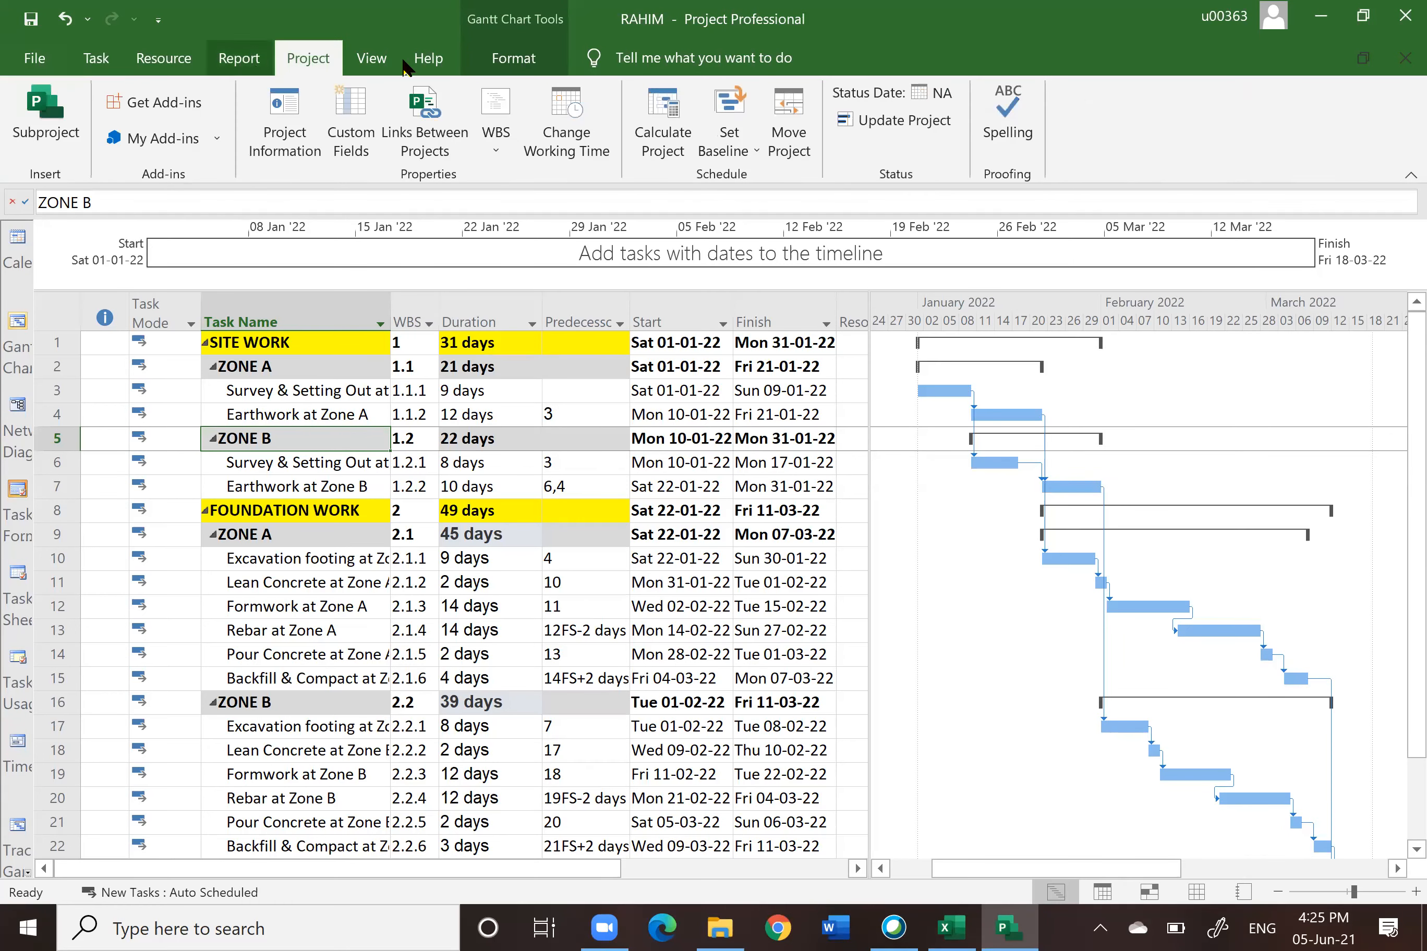
left_click(281, 126)
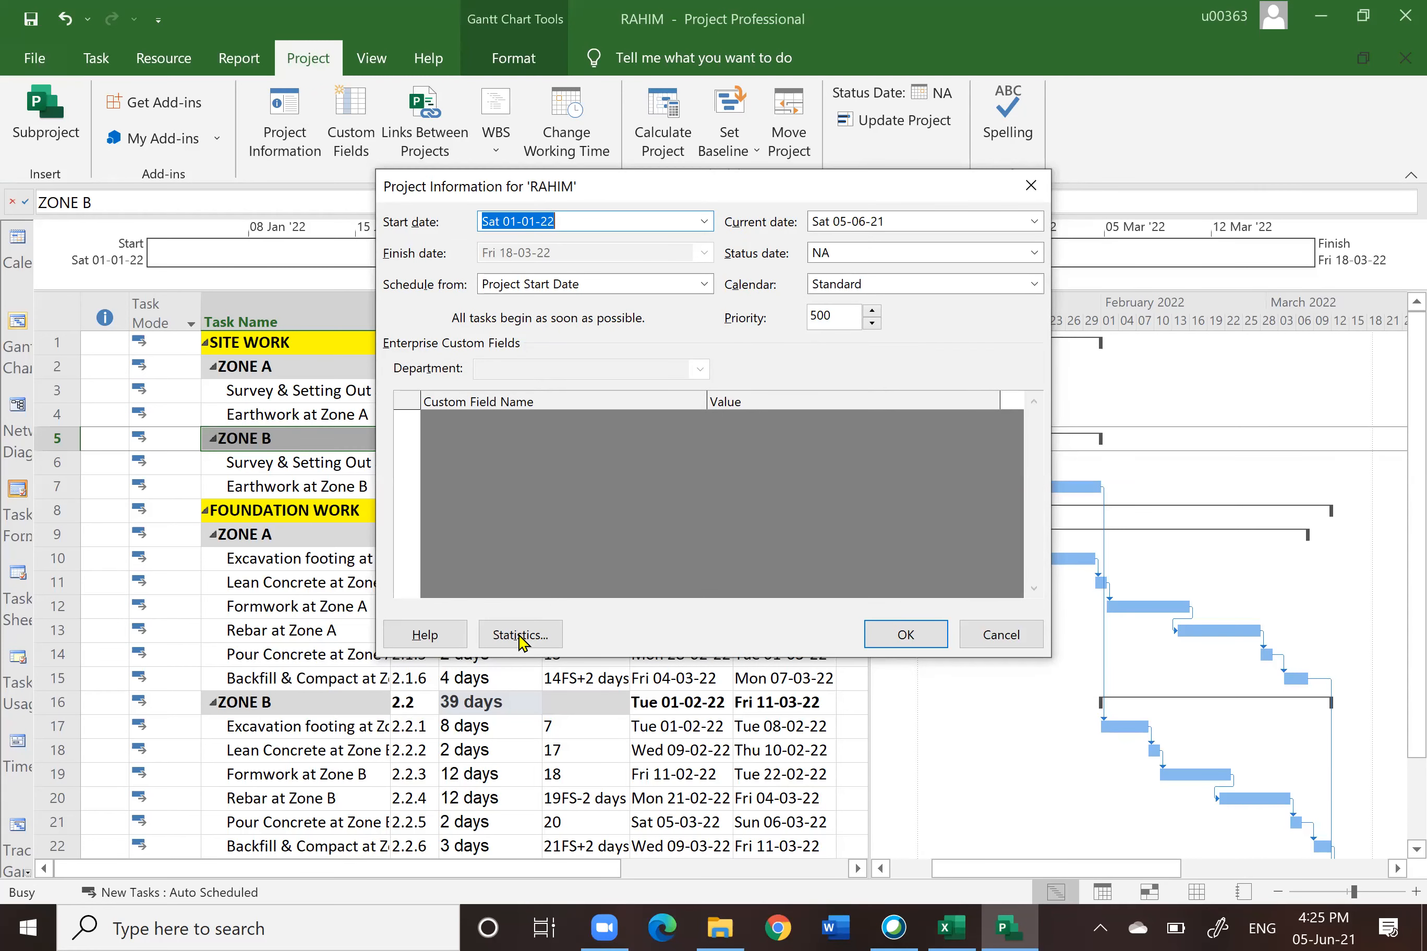
left_click(523, 636)
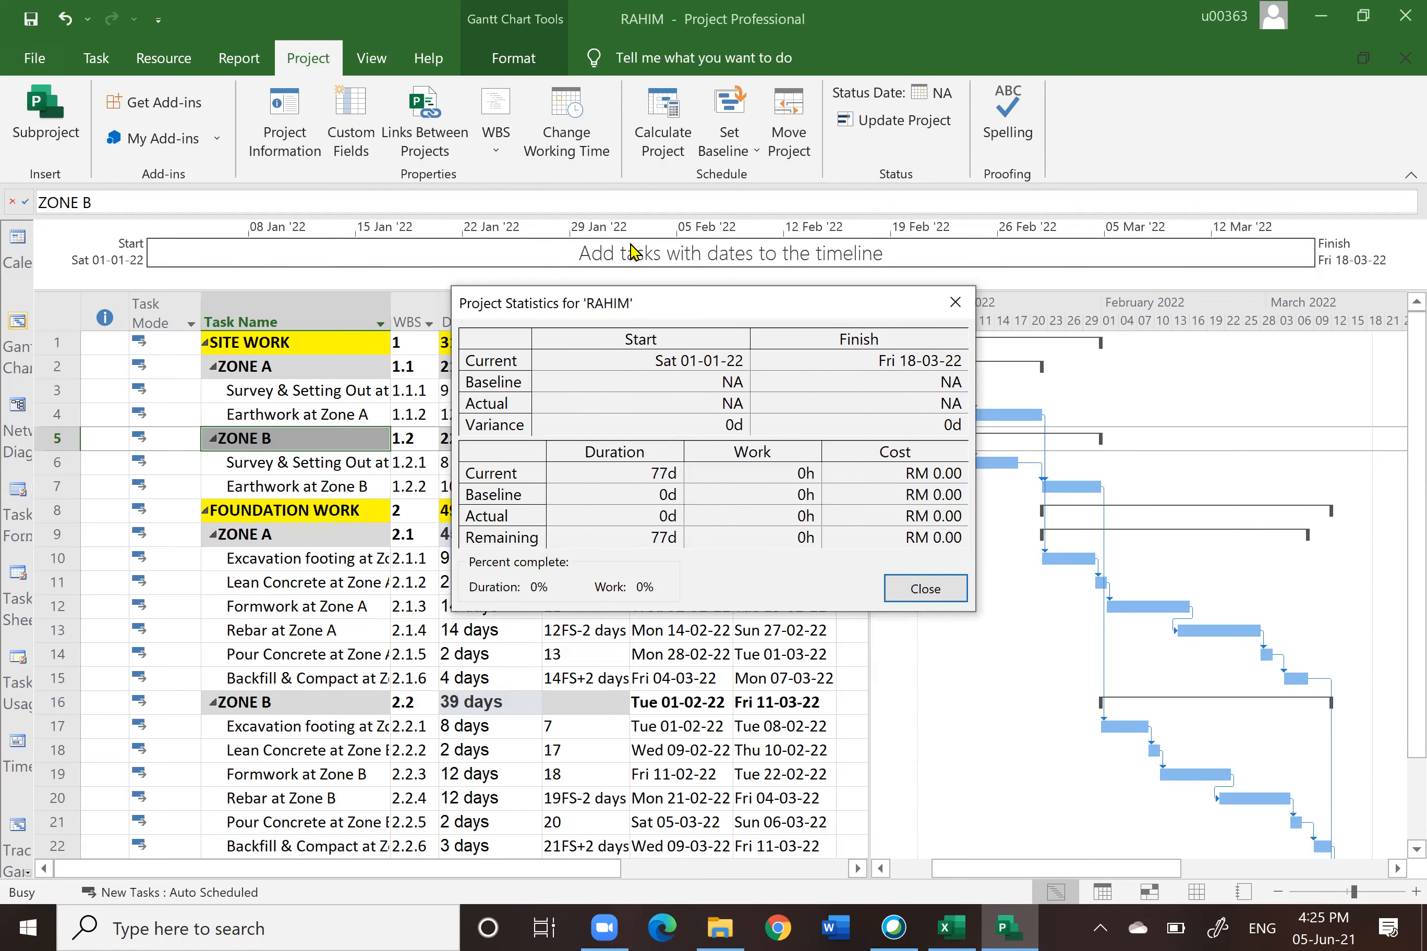
left_click_drag(710, 306, 824, 122)
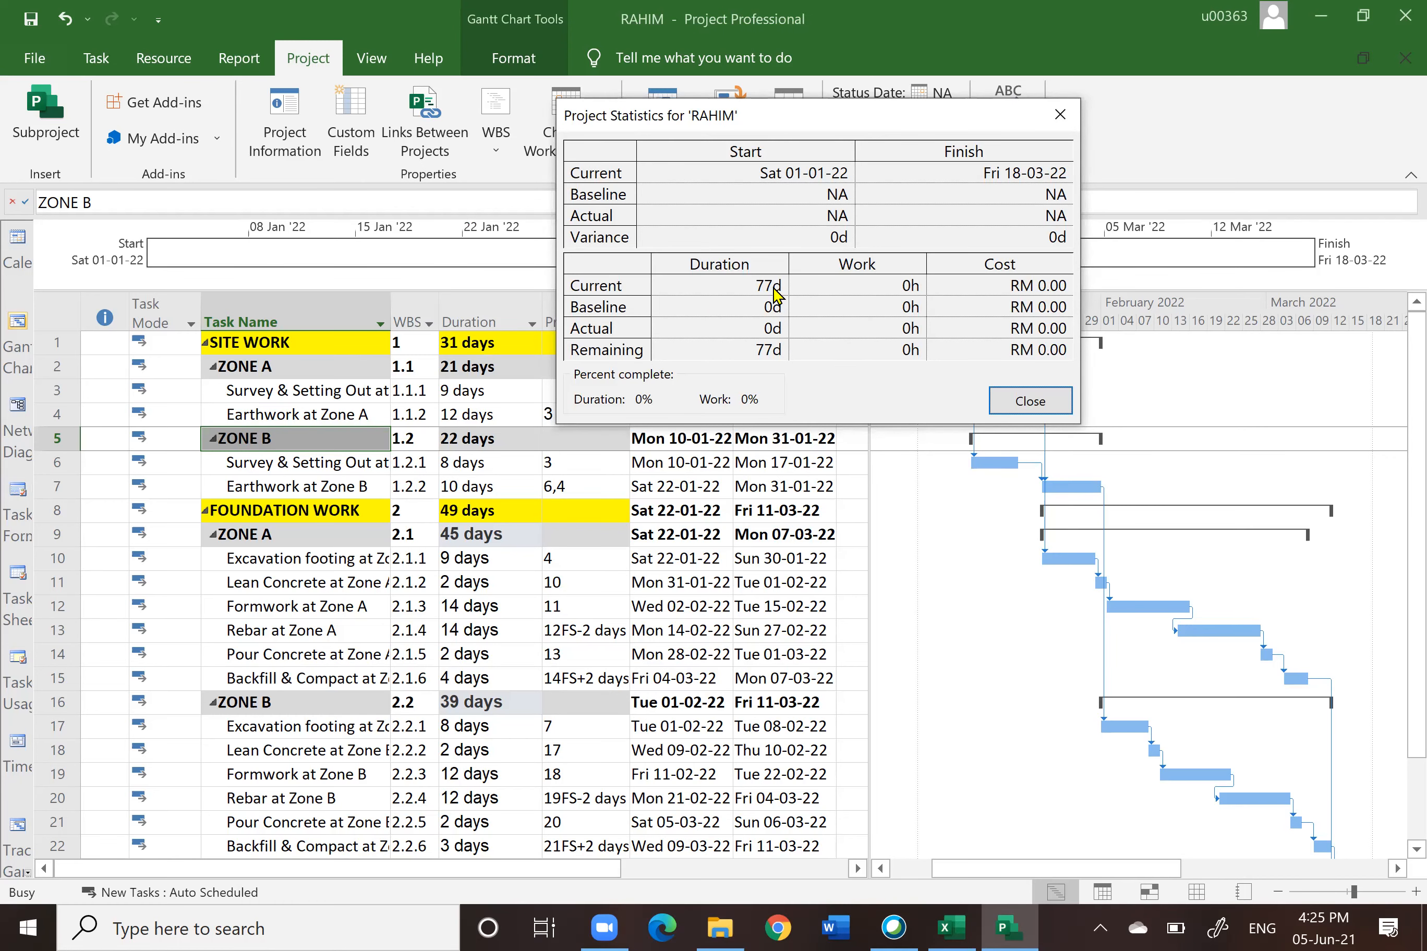
left_click(1025, 401)
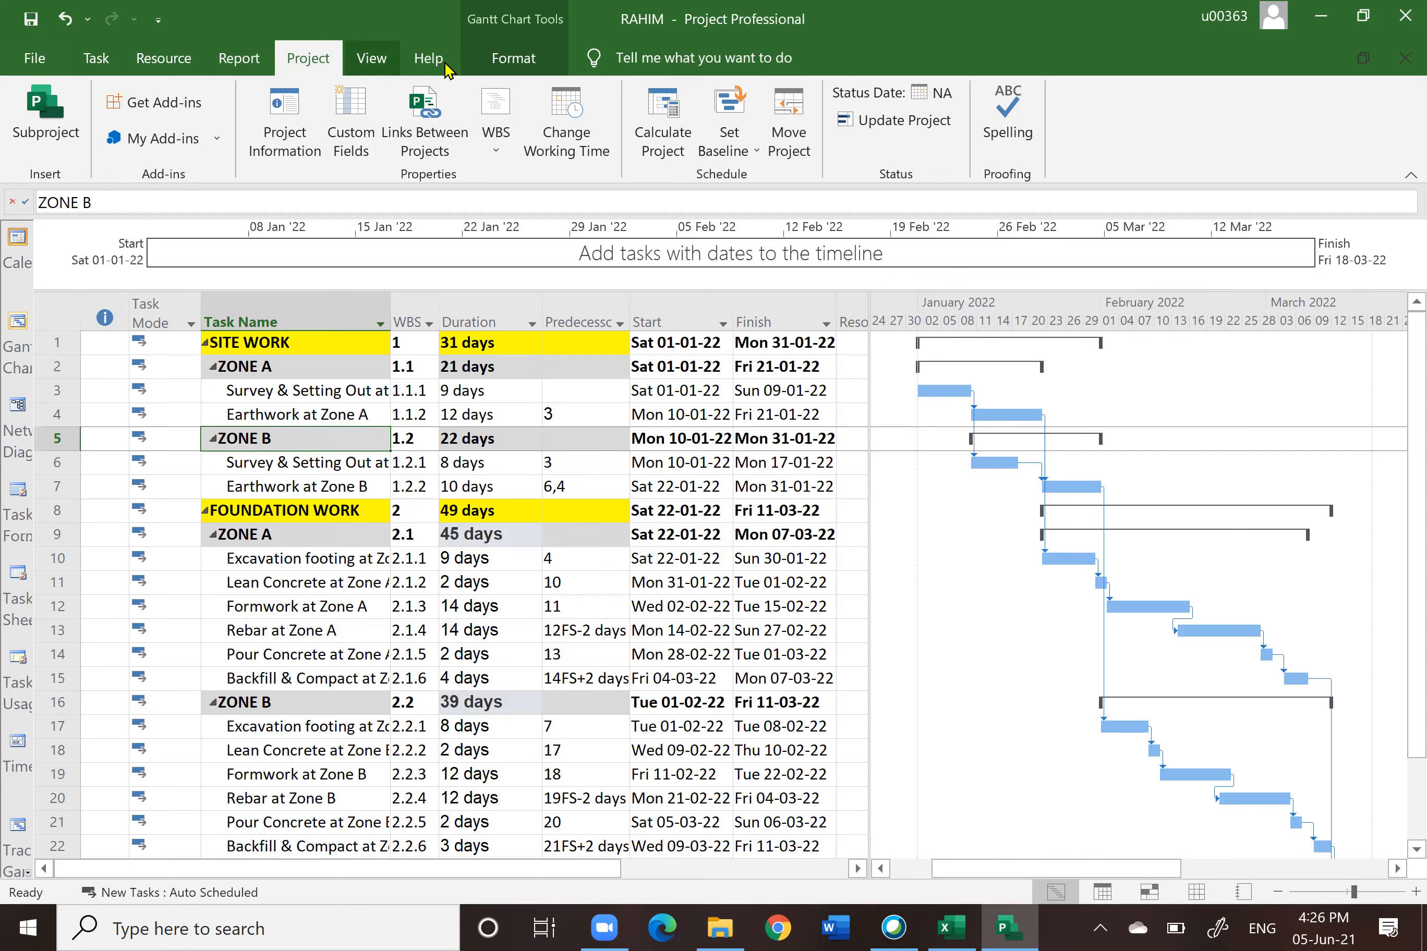
Step: Show the project summary task at the top of the task outline
left_click(521, 62)
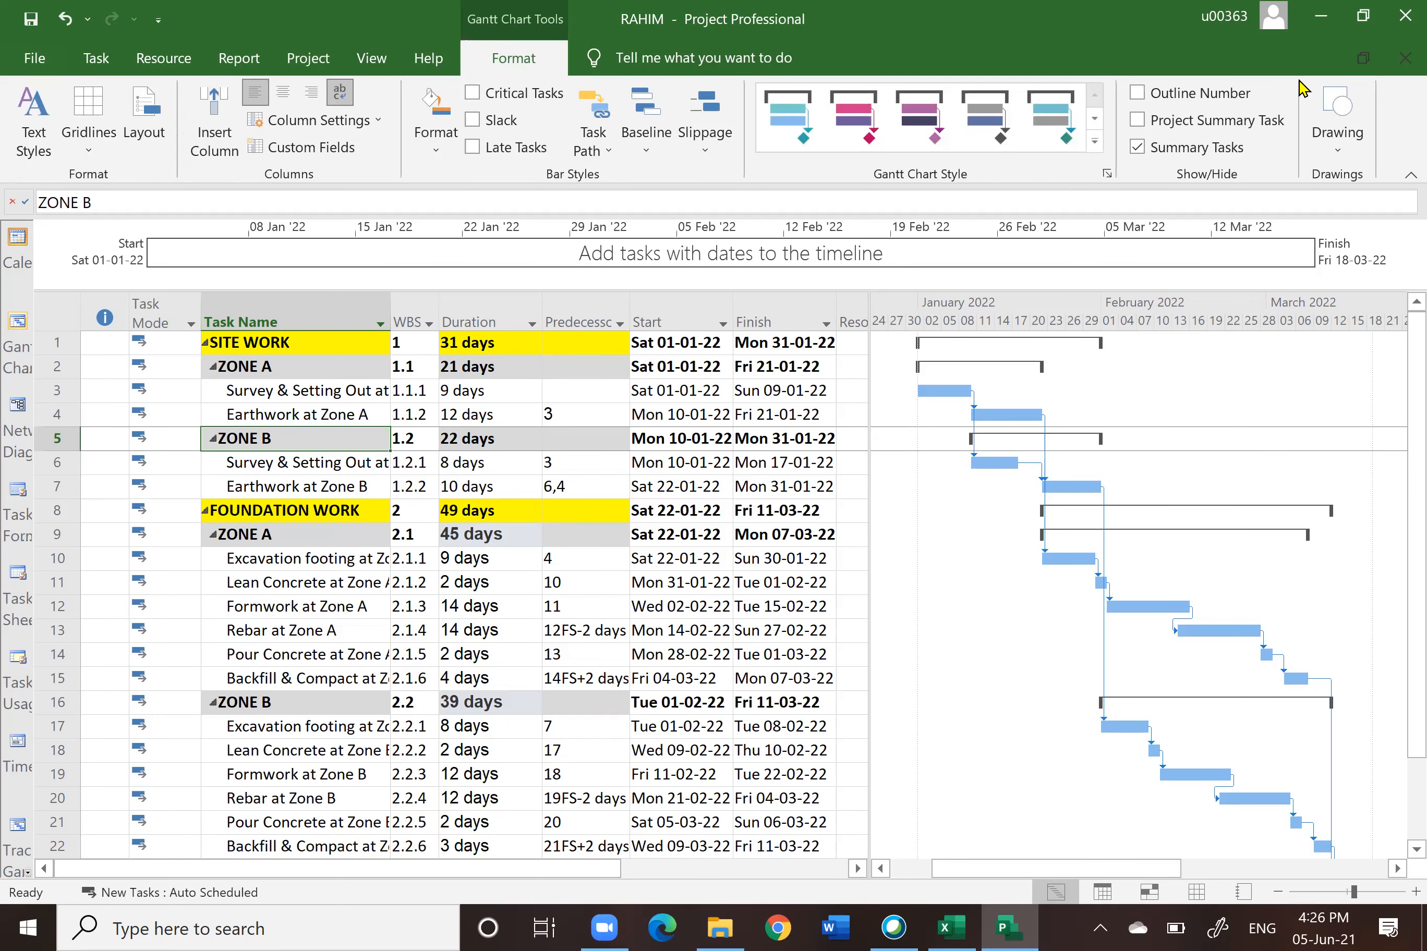
left_click(1139, 121)
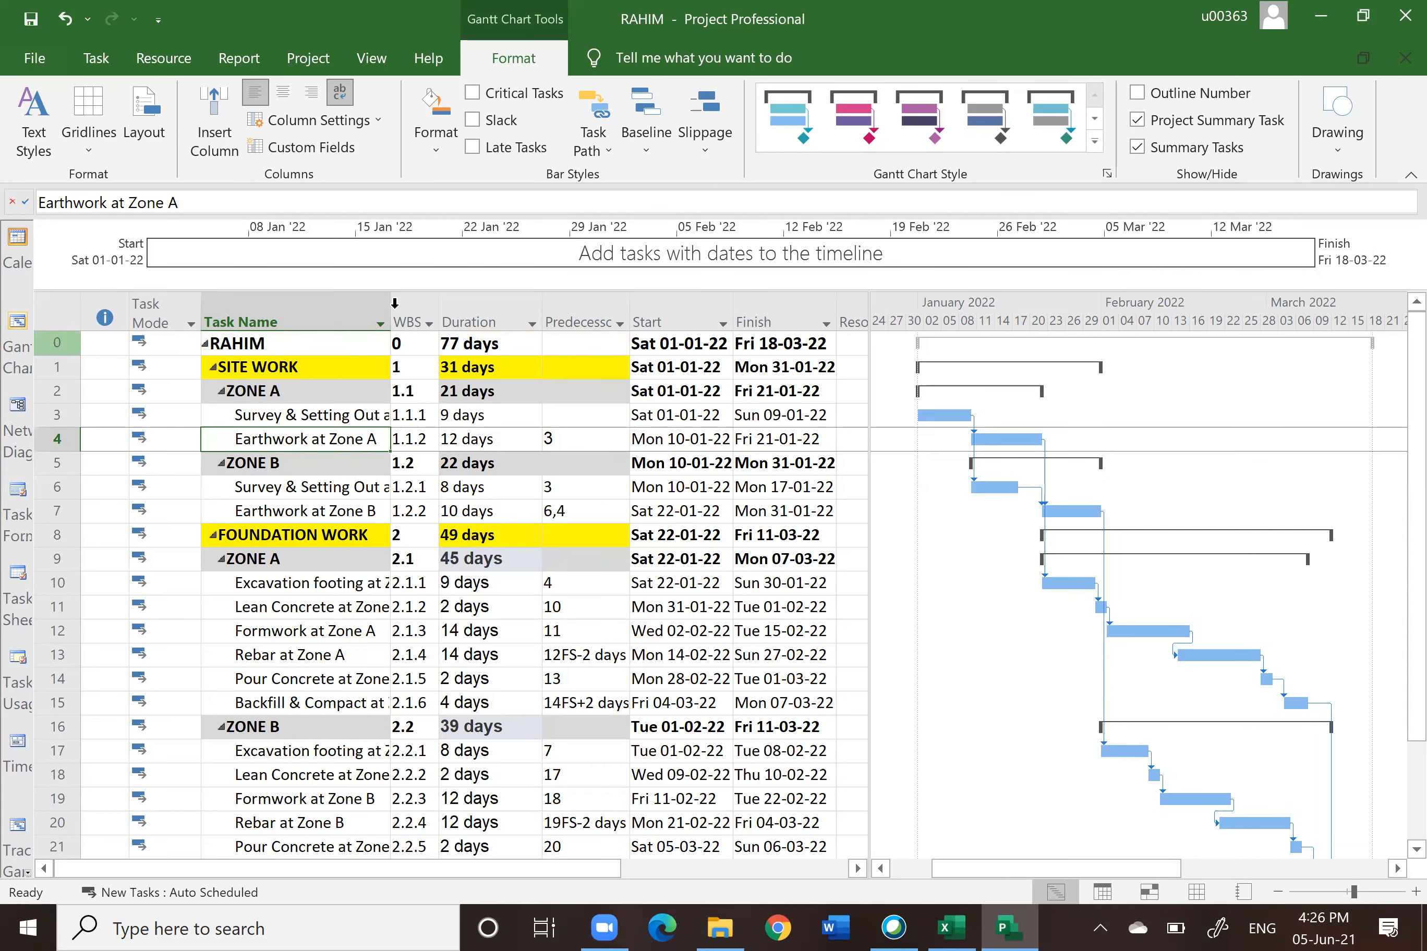
left_click(453, 341)
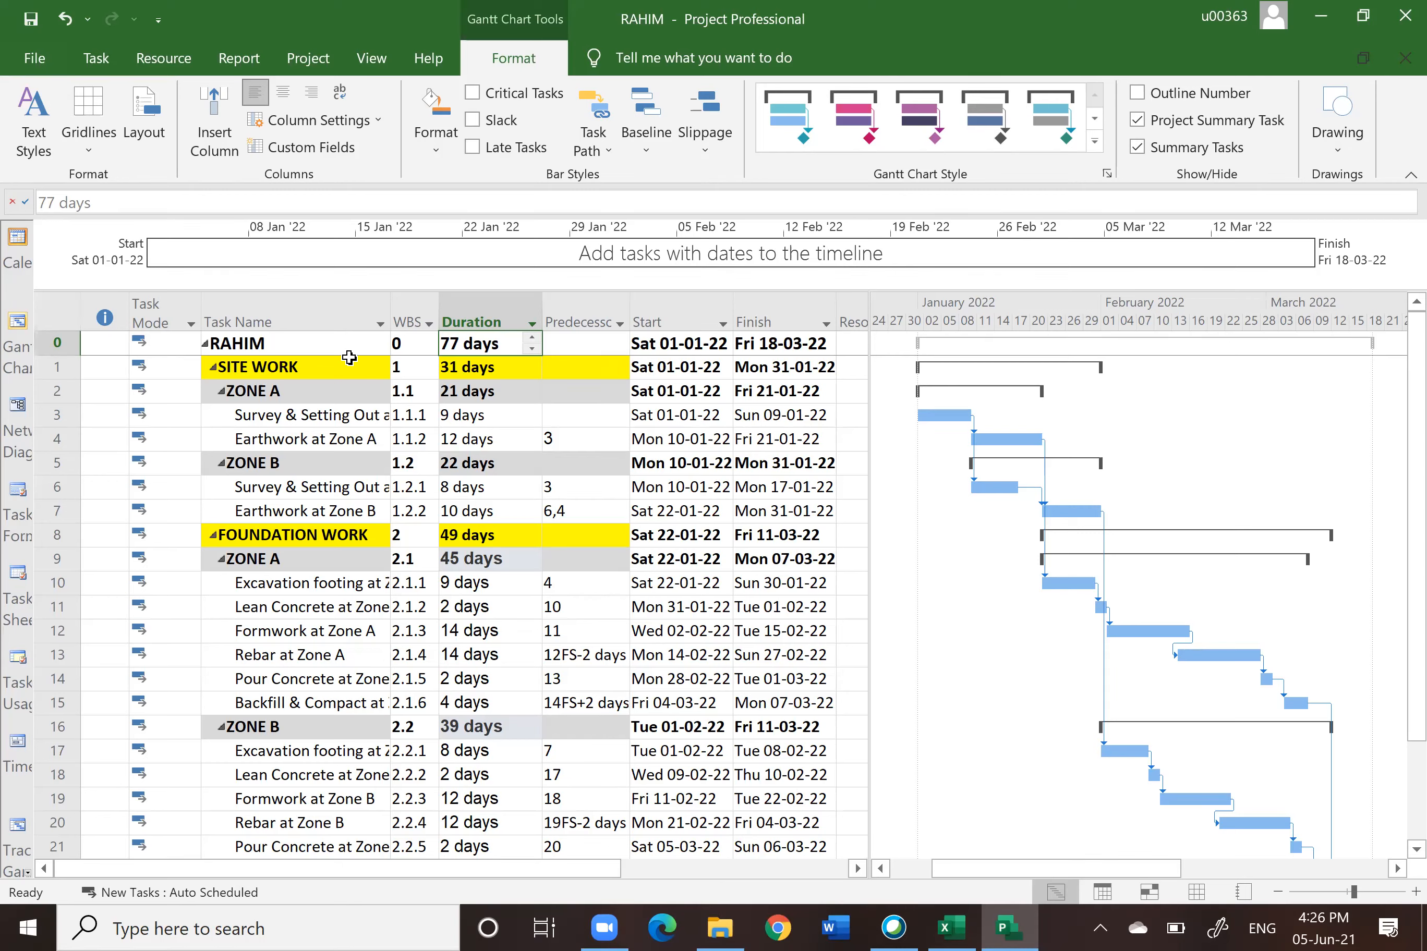
Step: Review the Task Name, Duration and Predecessors columns across the whole schedule
left_click(287, 317)
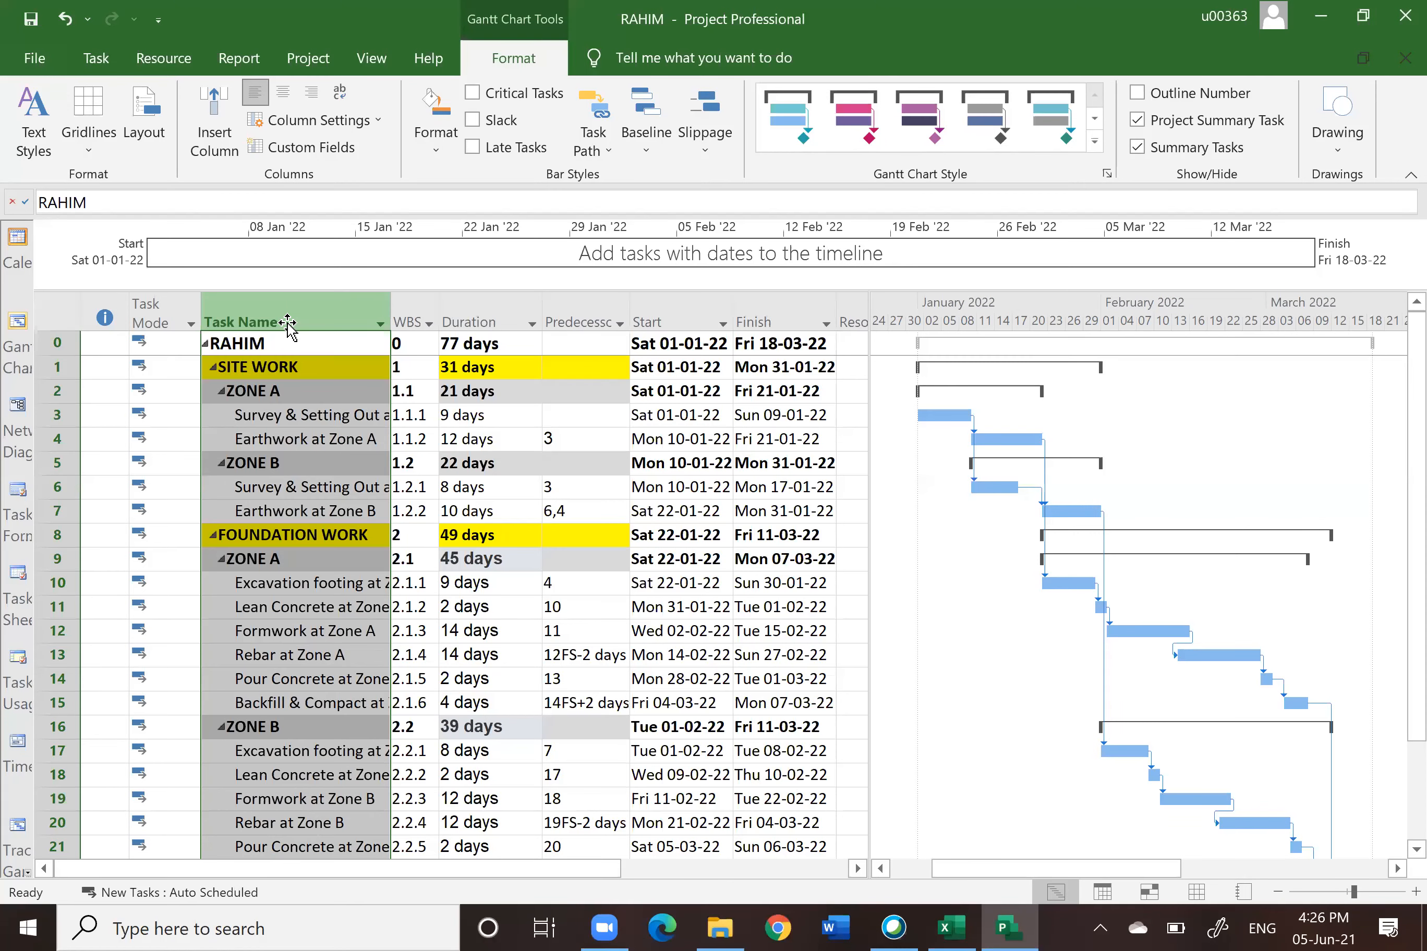
left_click(494, 319)
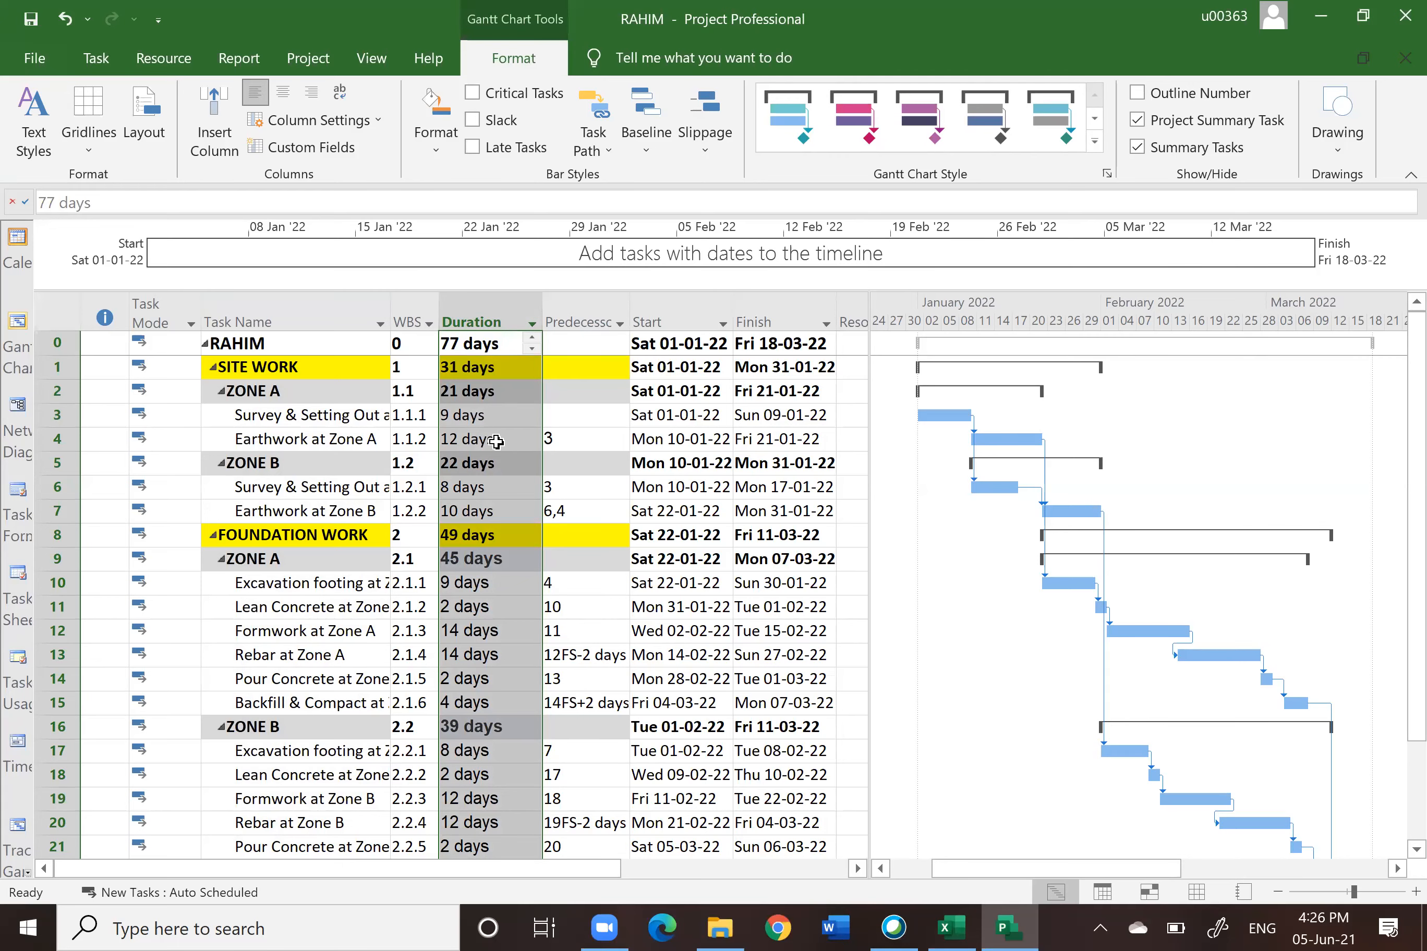
scroll(496, 441, "down", 1)
scroll(951, 457, "up", 1)
left_click(577, 319)
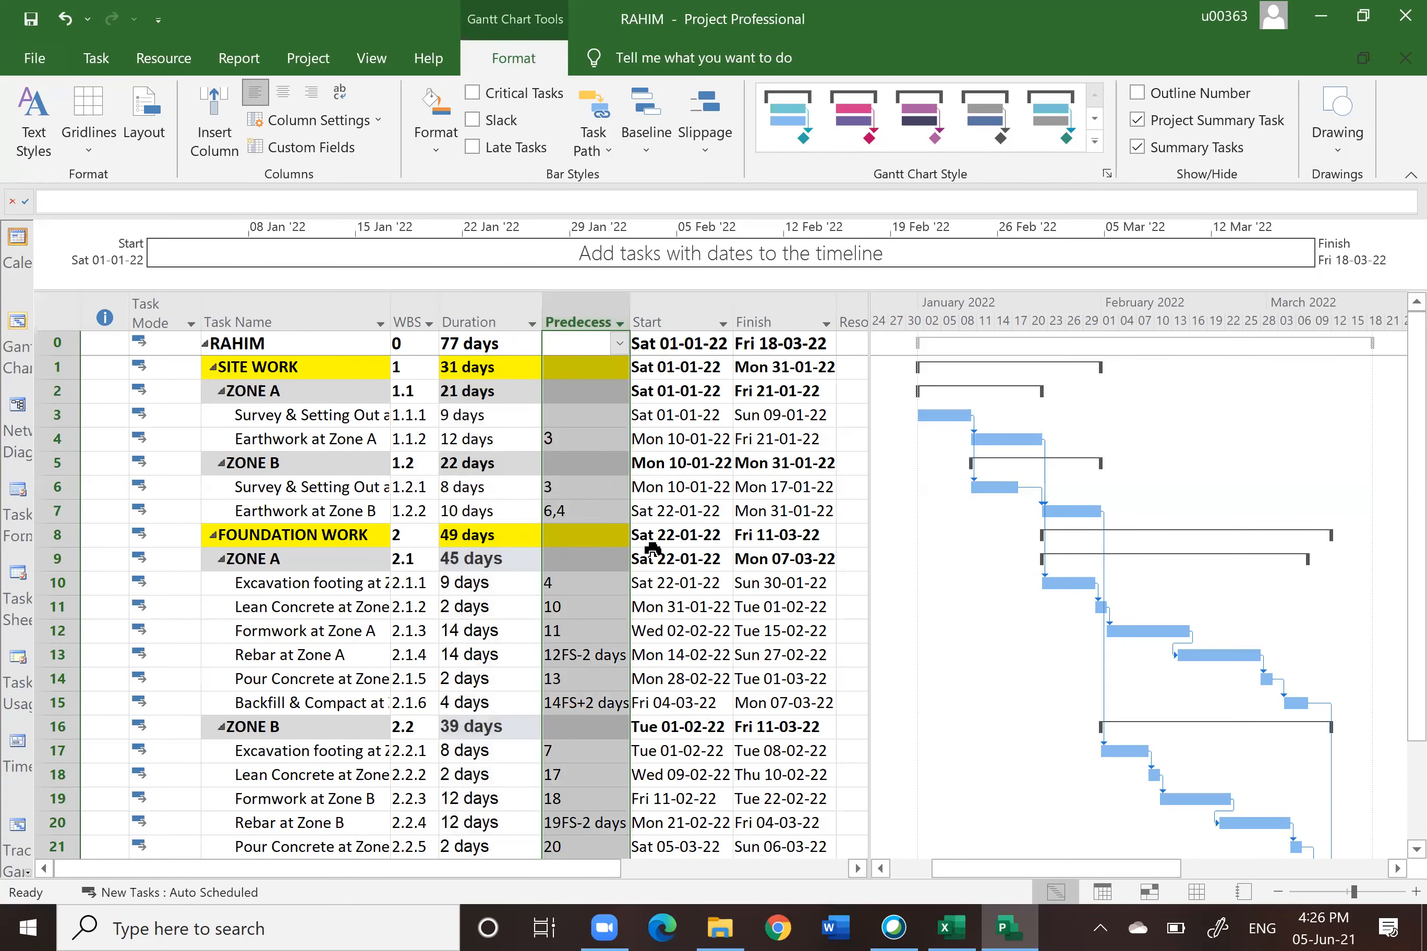
scroll(612, 594, "down", 4)
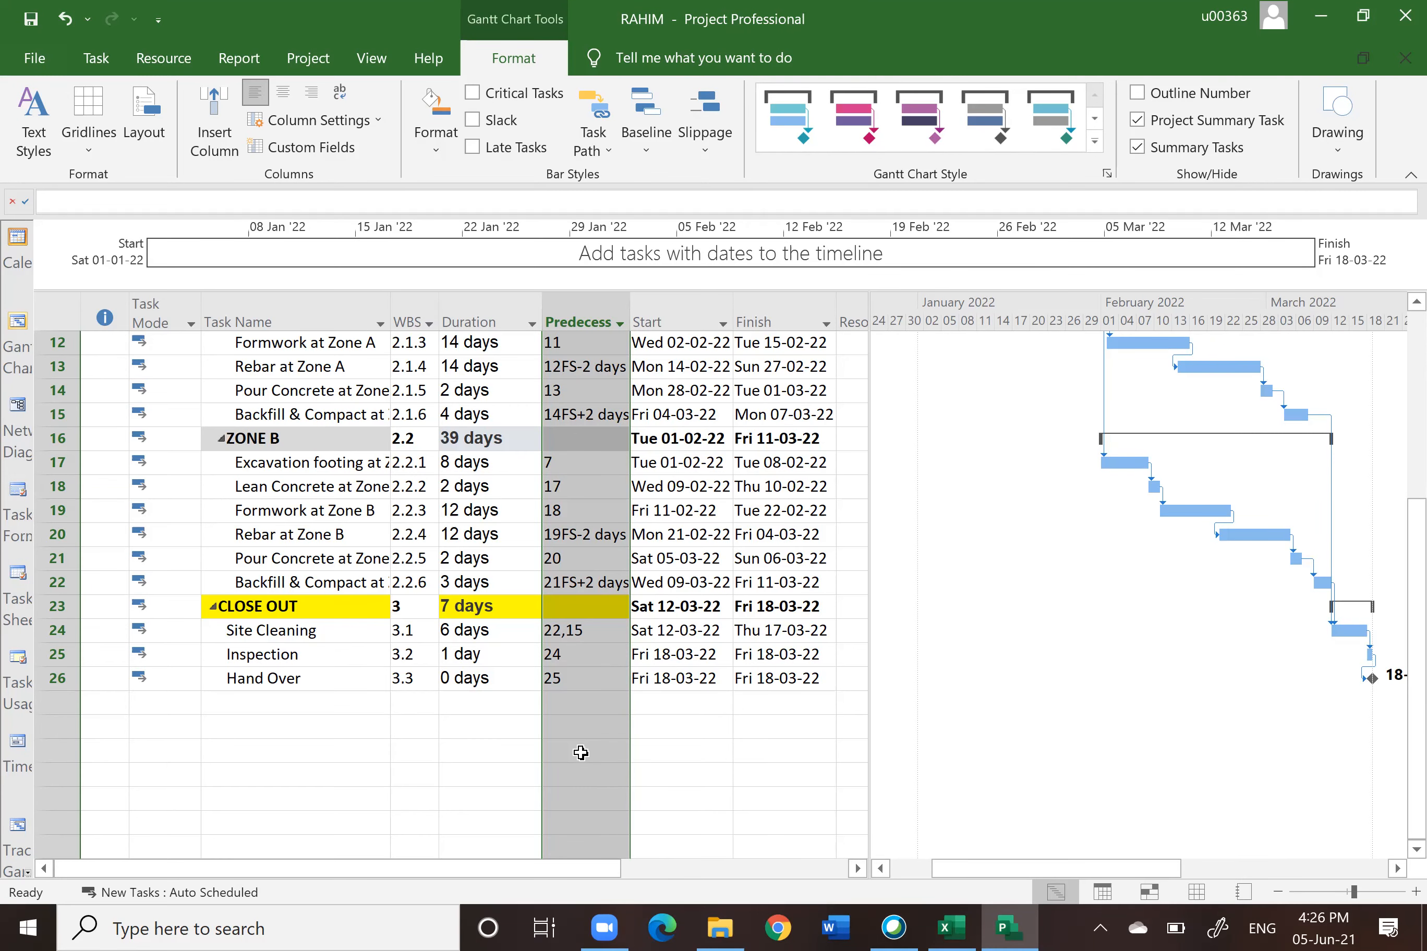
scroll(581, 753, "up", 3)
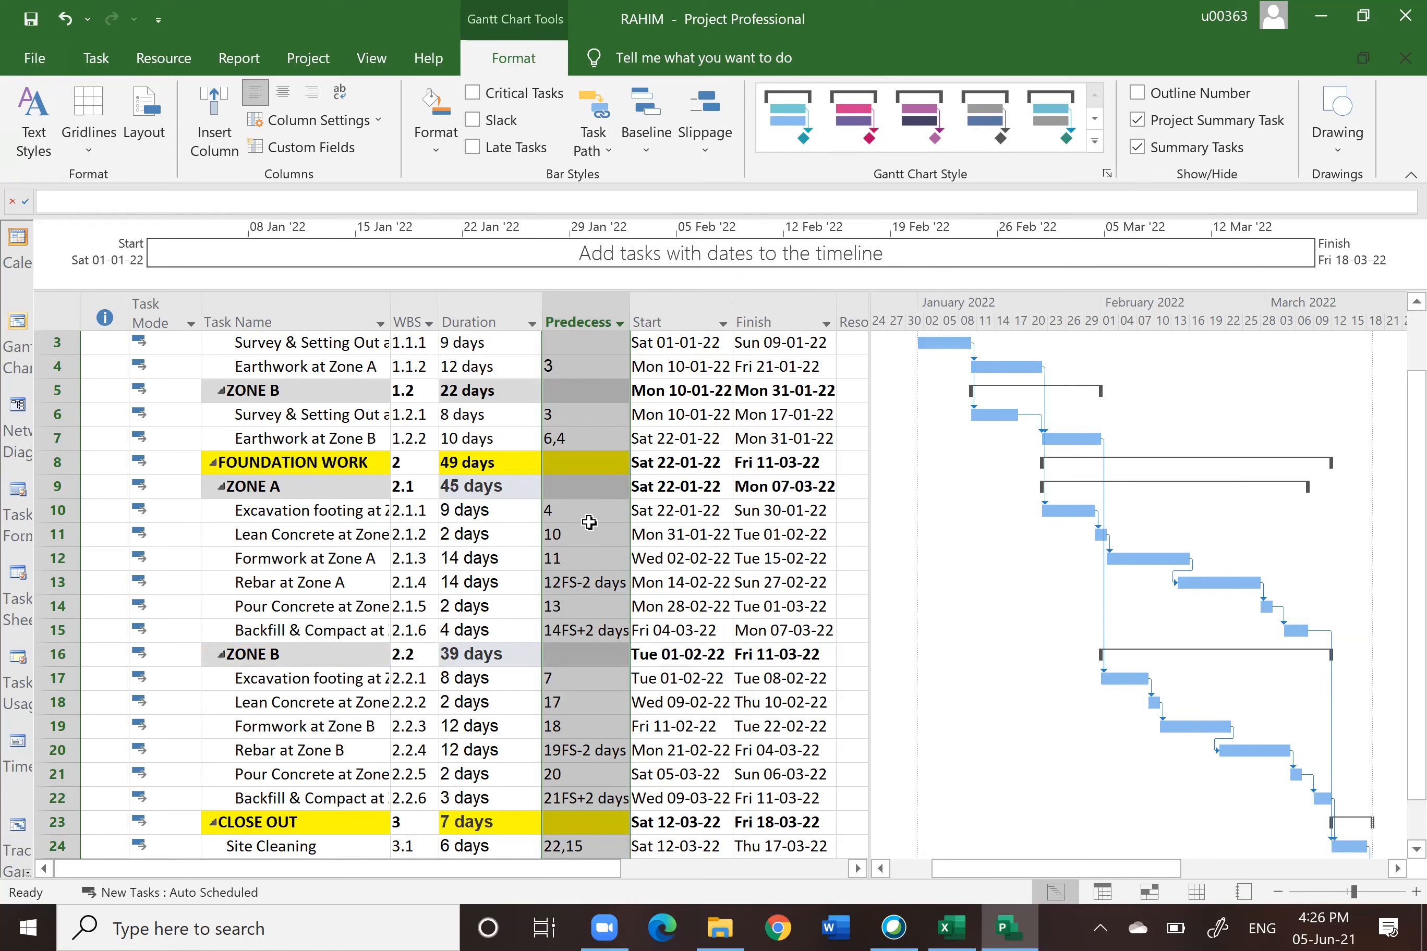
scroll(545, 569, "up", 1)
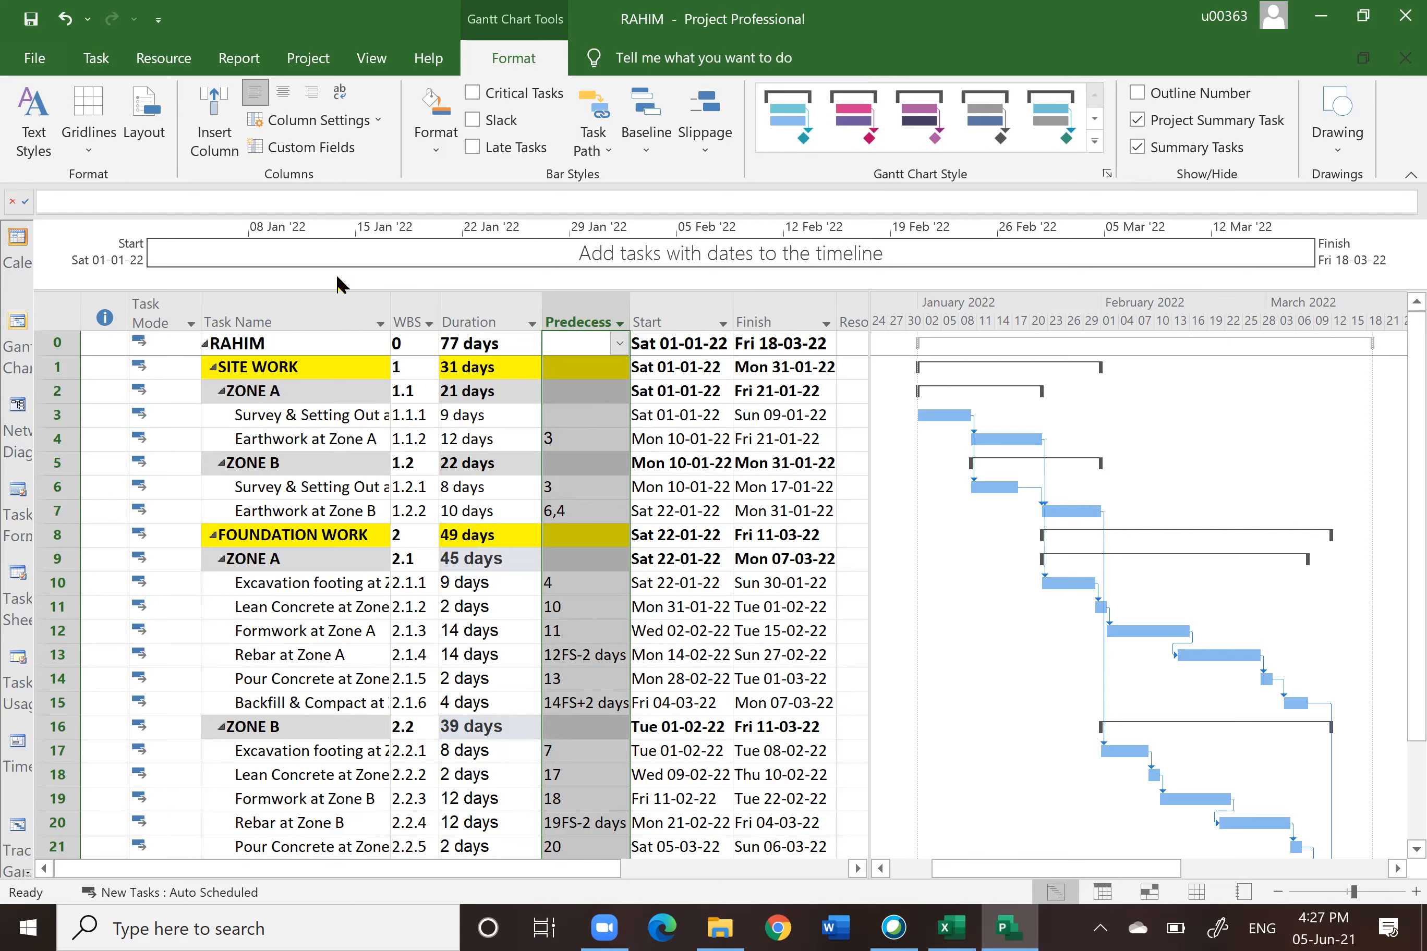
left_click(301, 322)
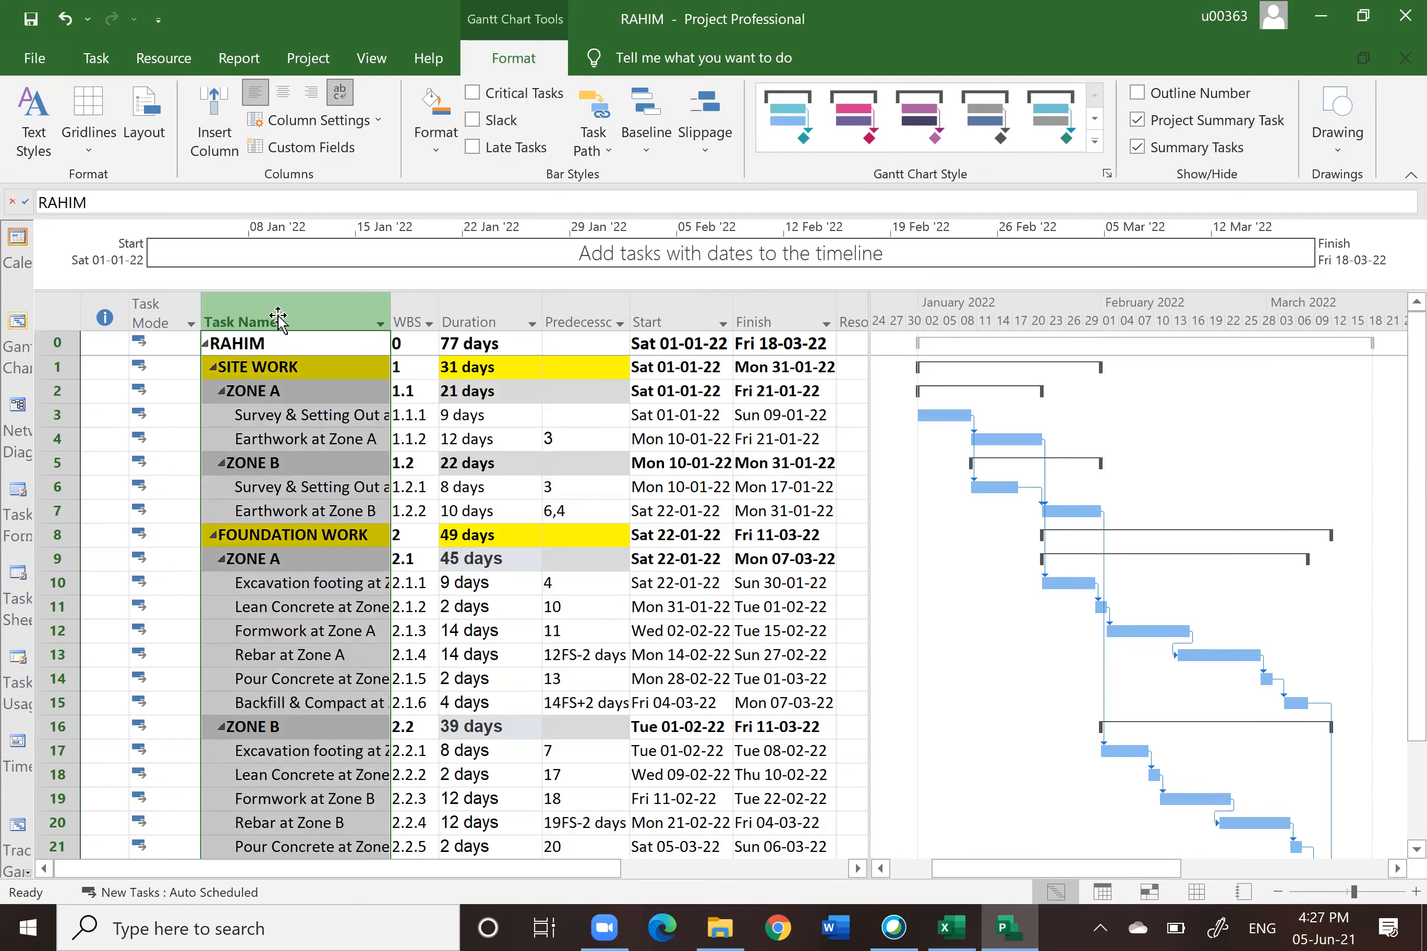
left_click(487, 299)
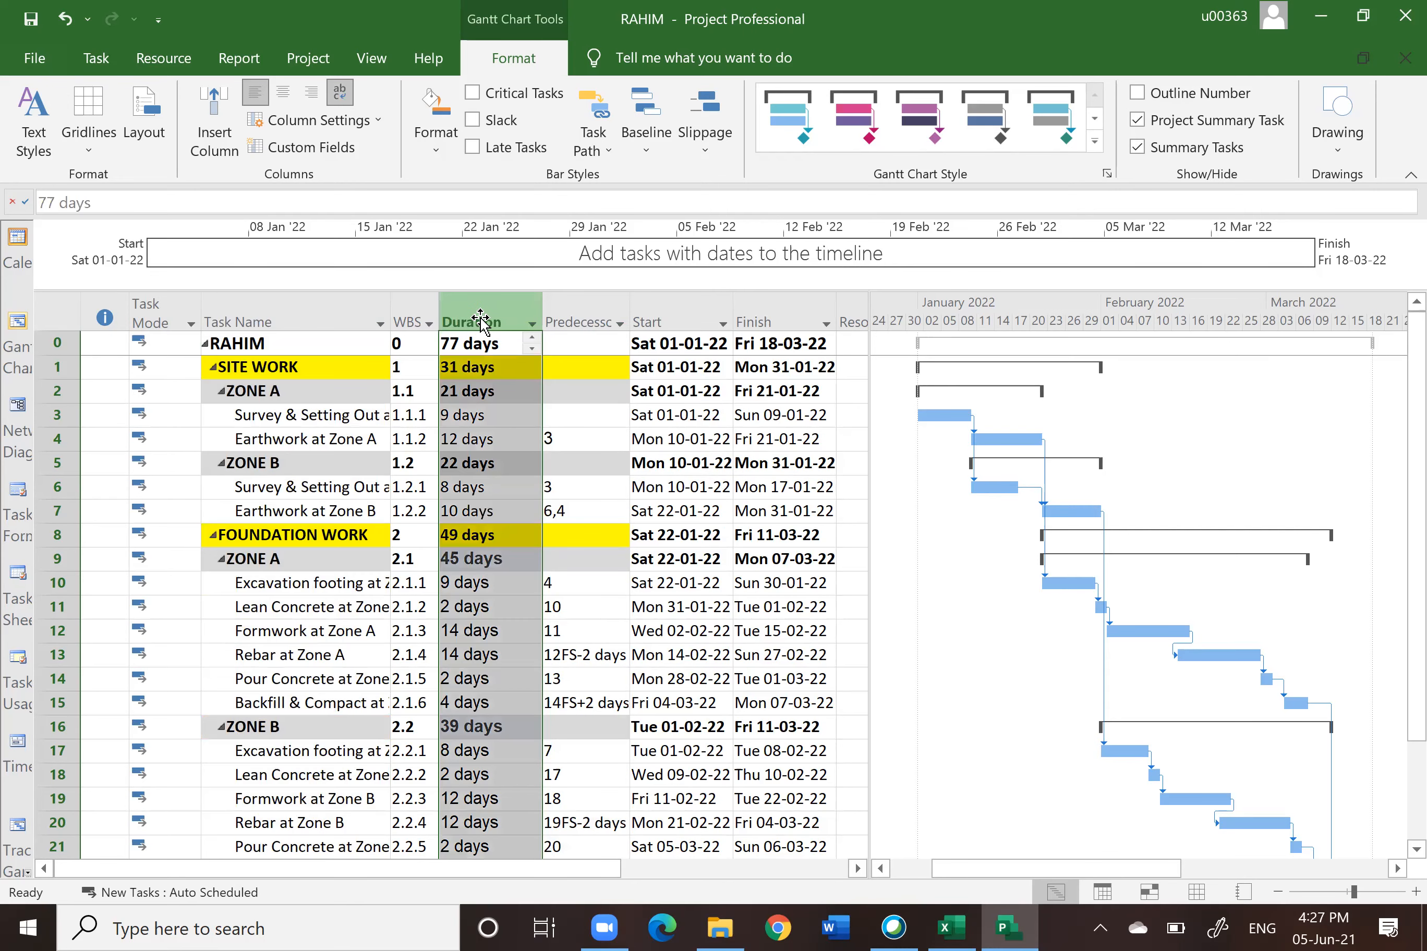
left_click(592, 316)
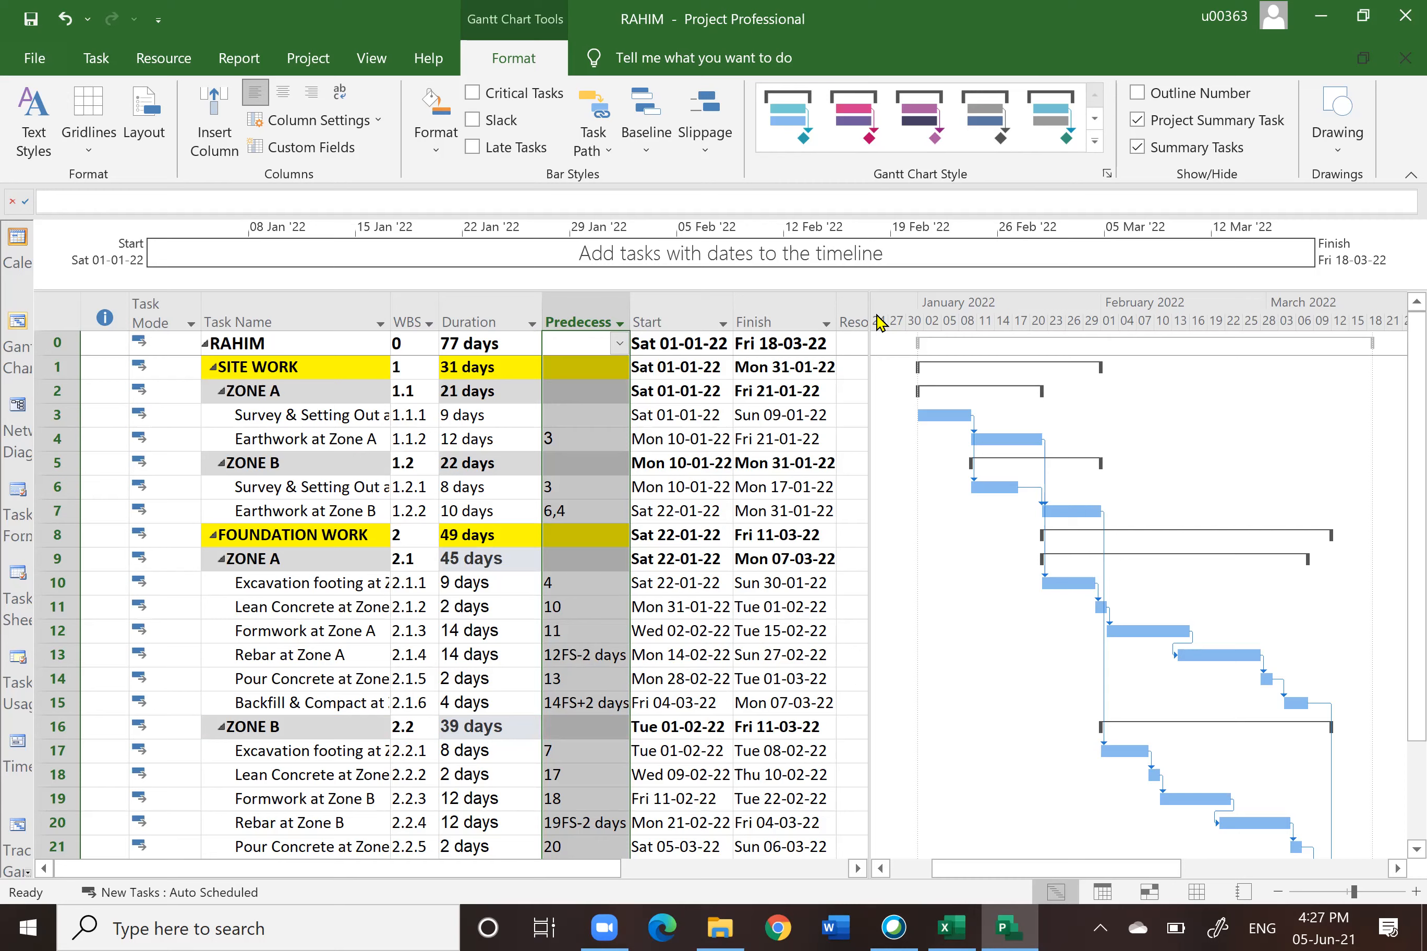
Step: Widen the task table to reveal the Resource Names column, then switch to the Resource Sheet view
left_click_drag(869, 302, 1124, 309)
left_click(912, 316)
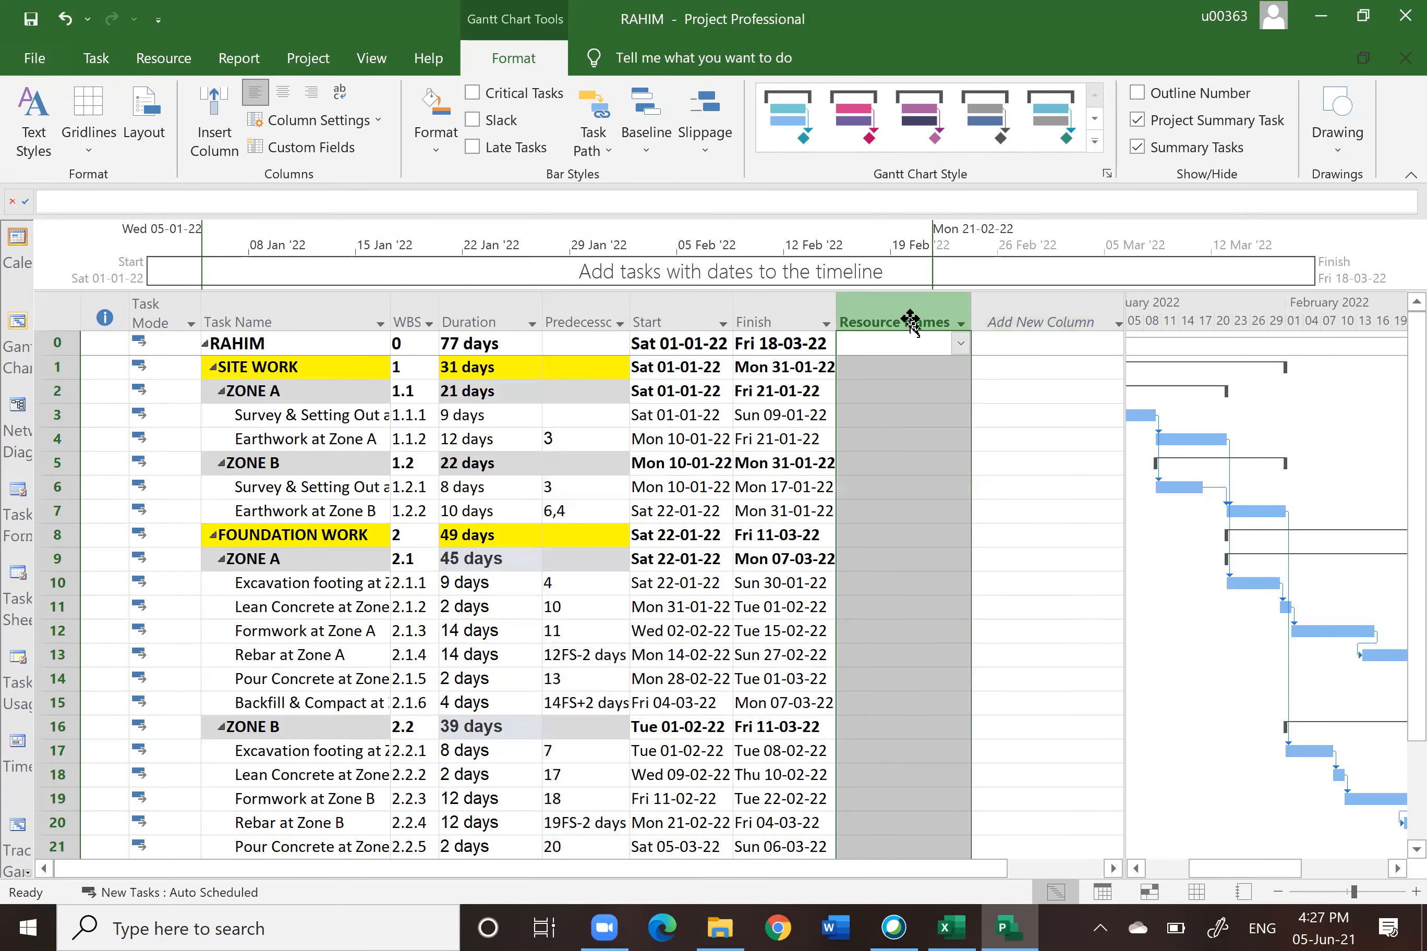
scroll(969, 479, "down", 3)
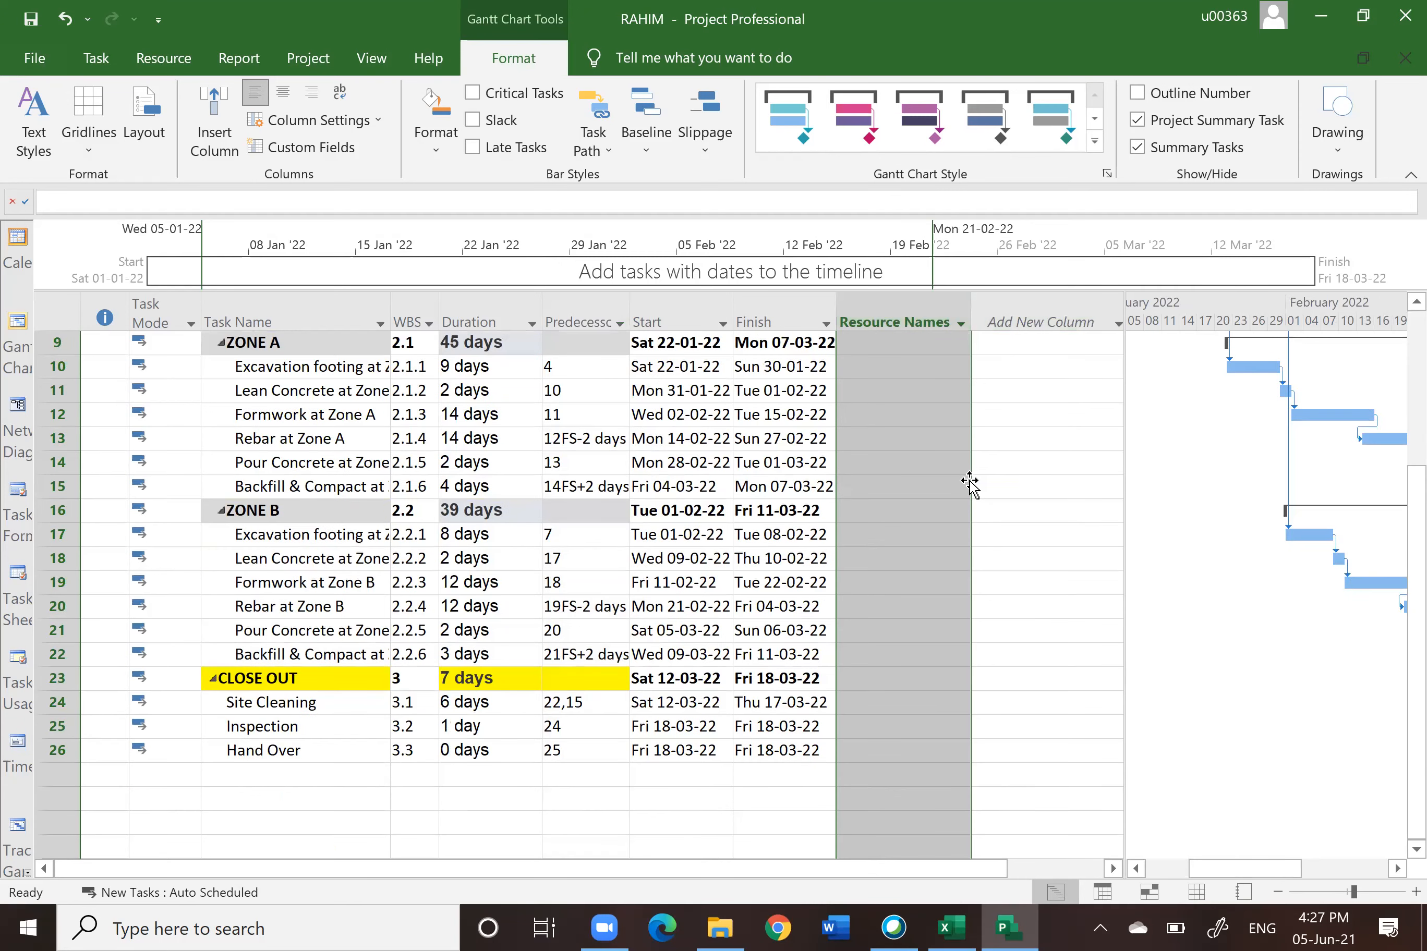
scroll(970, 485, "up", 3)
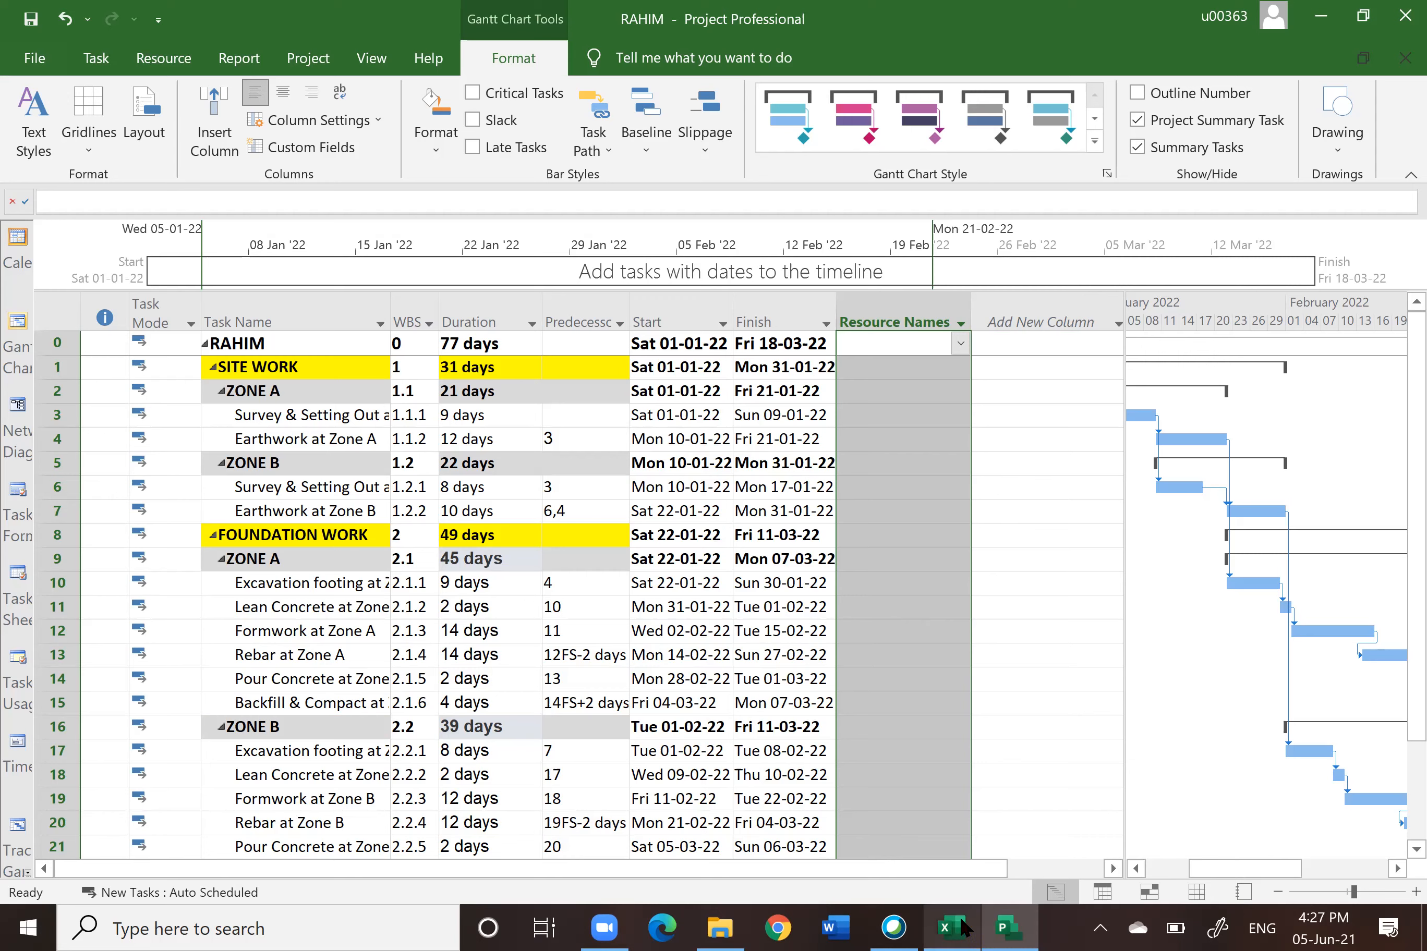
mouse_move(960, 928)
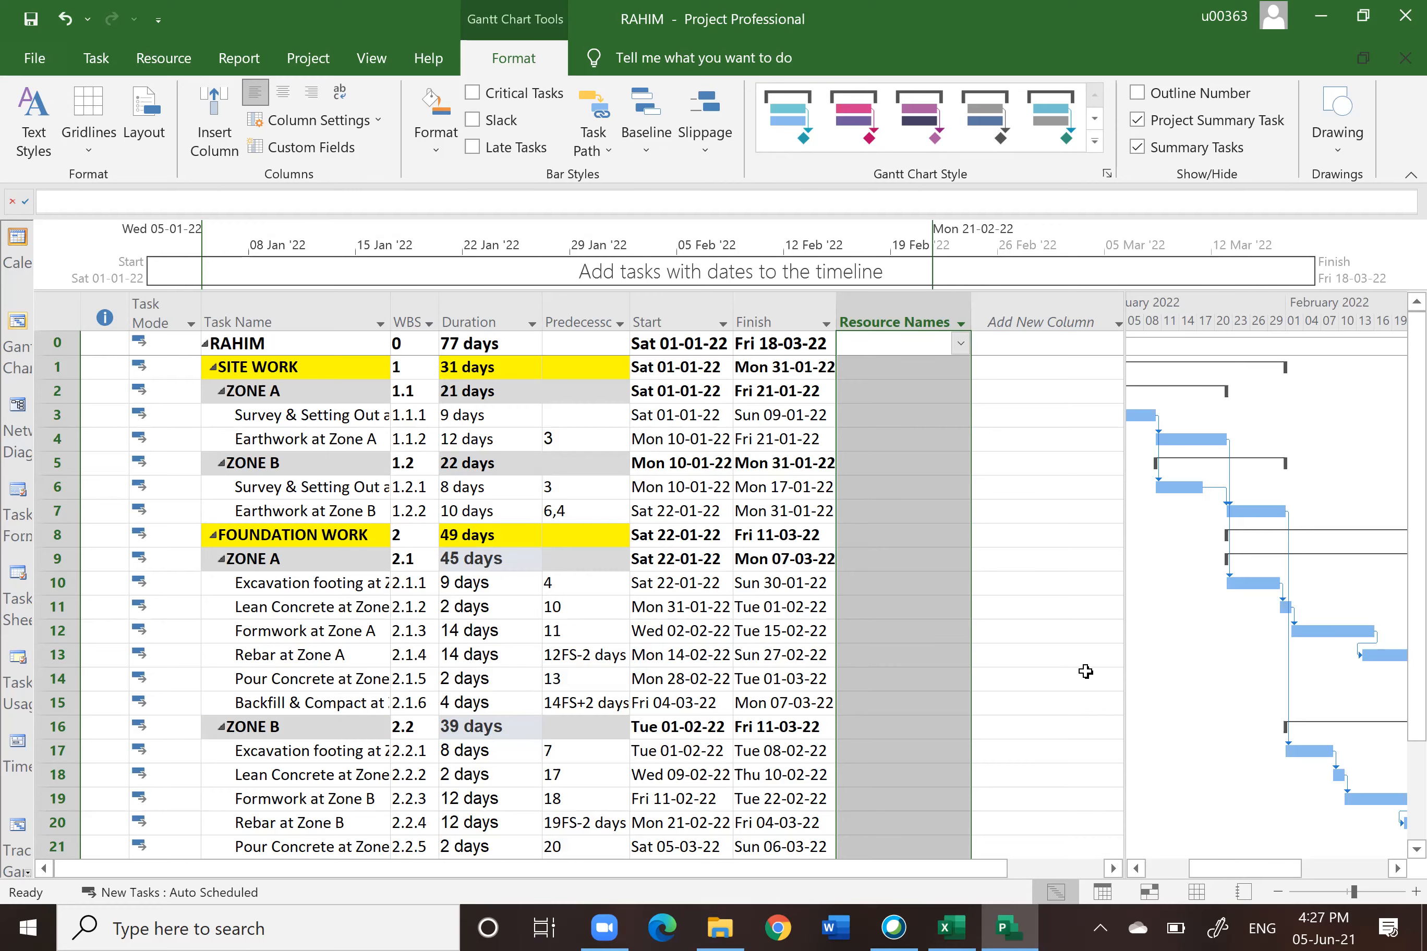
left_click(1198, 895)
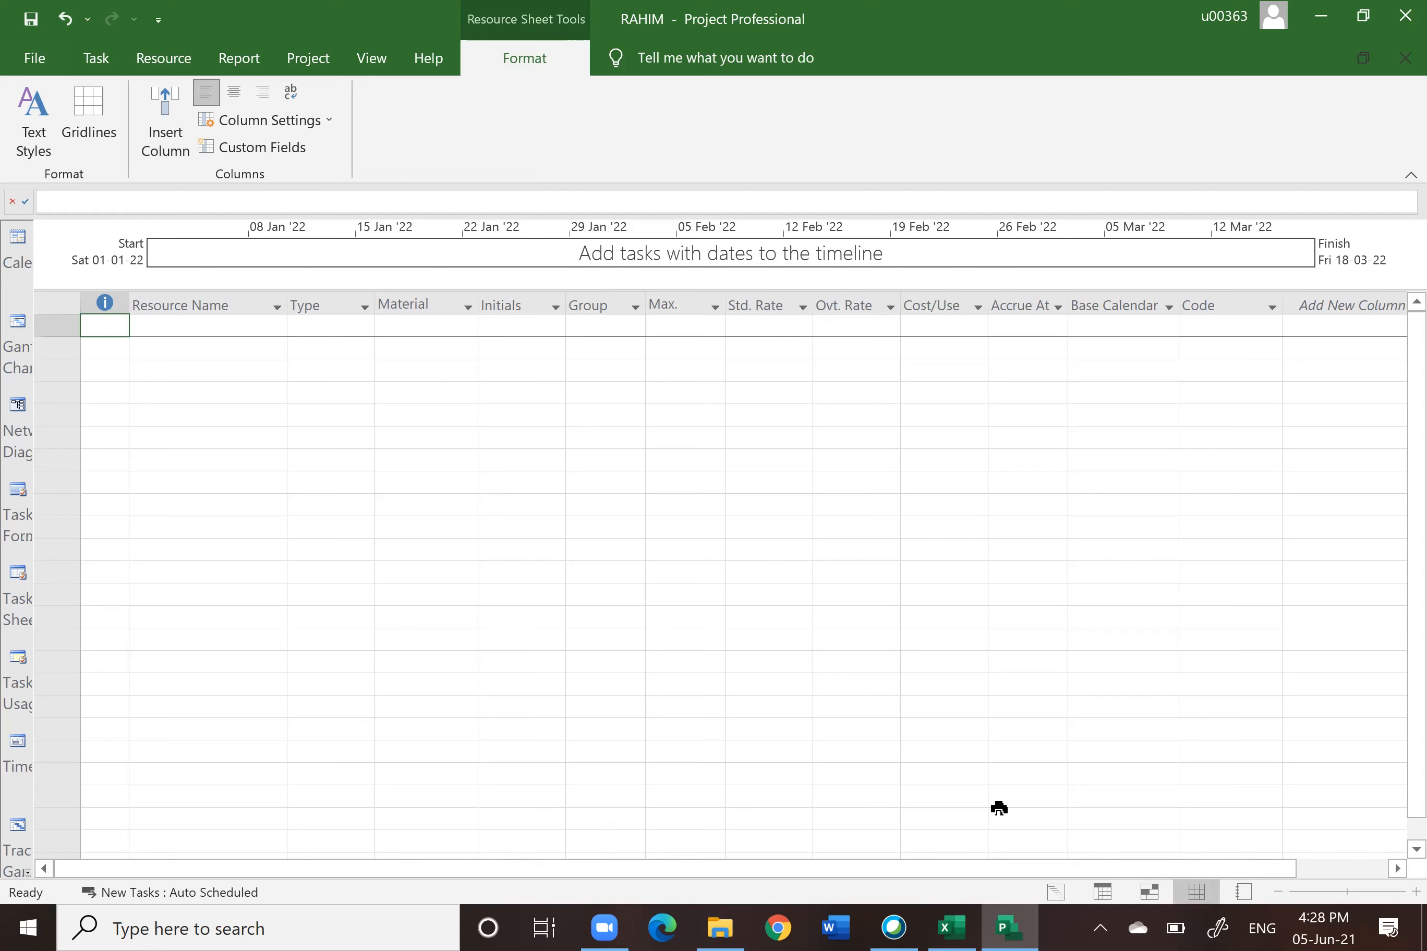
Step: Copy the resource table A2:K20 from the Resource Sheet tab of the Excel Tasklist
left_click(951, 928)
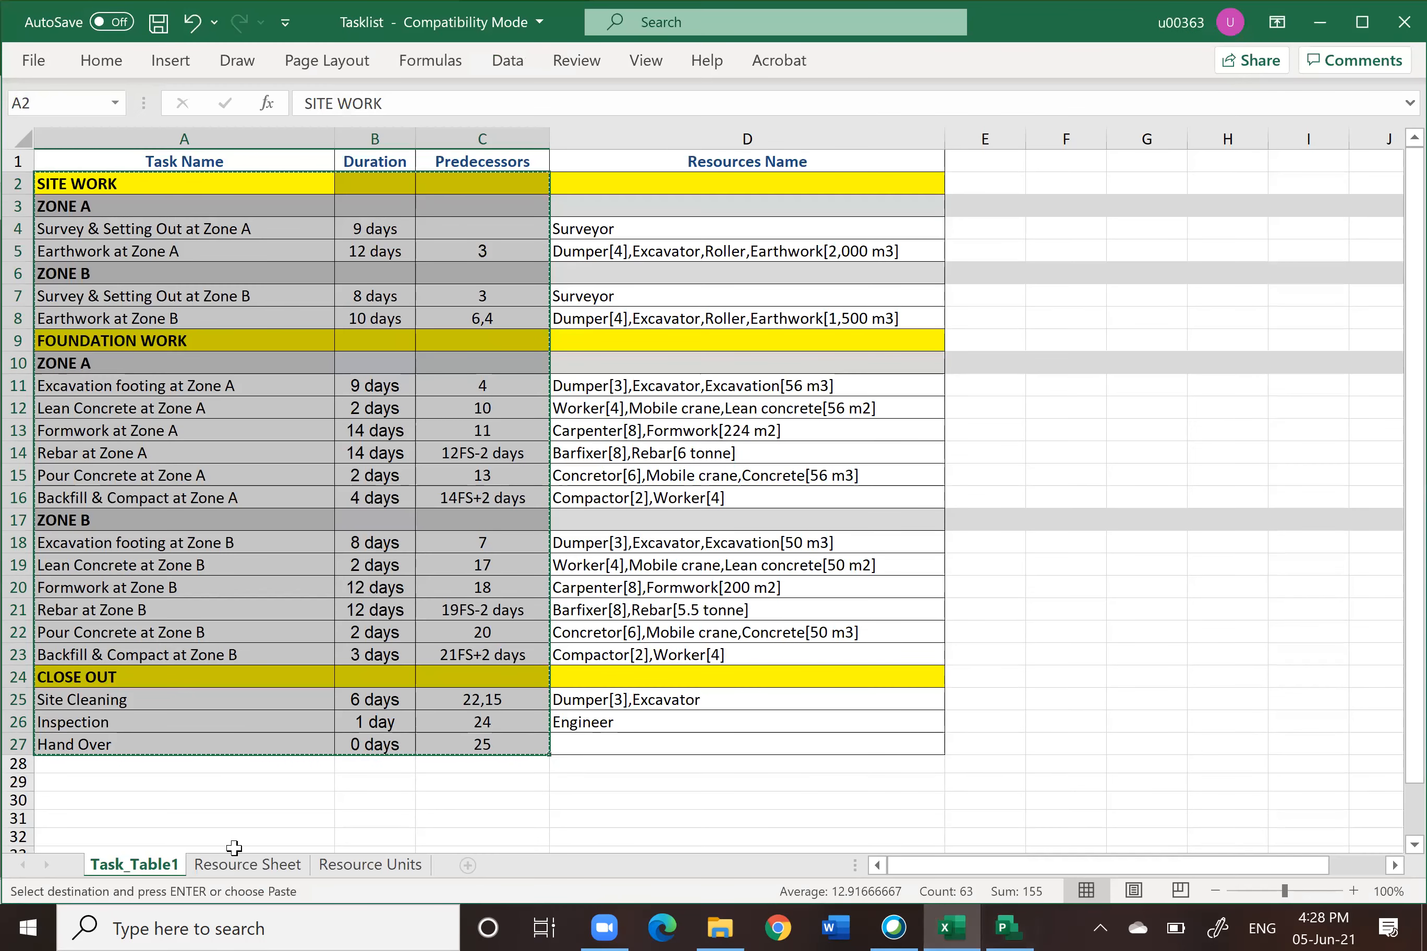
left_click(218, 865)
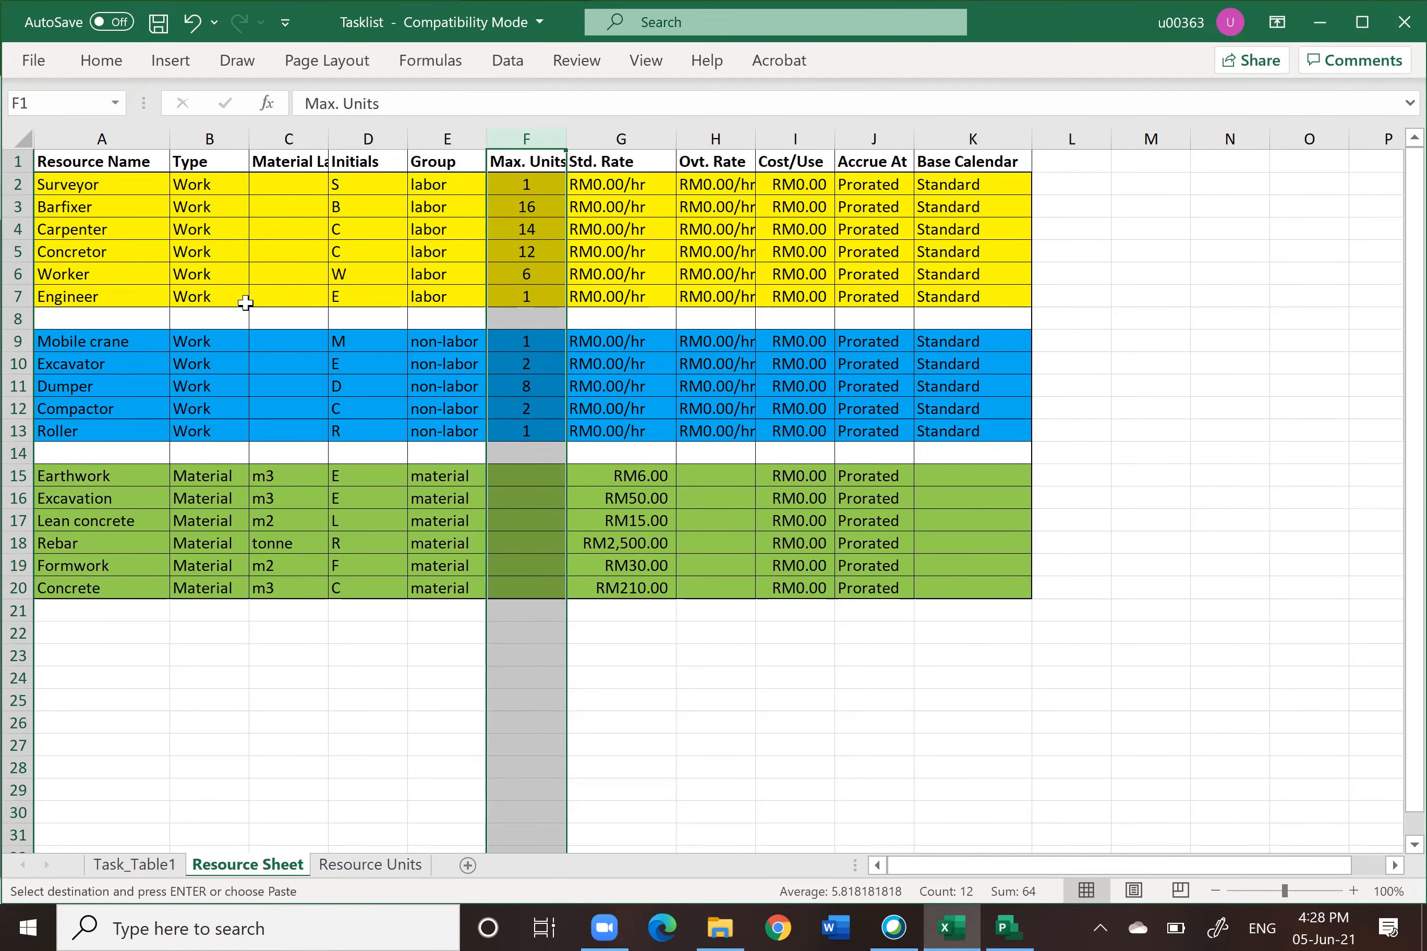
left_click_drag(71, 182, 1003, 591)
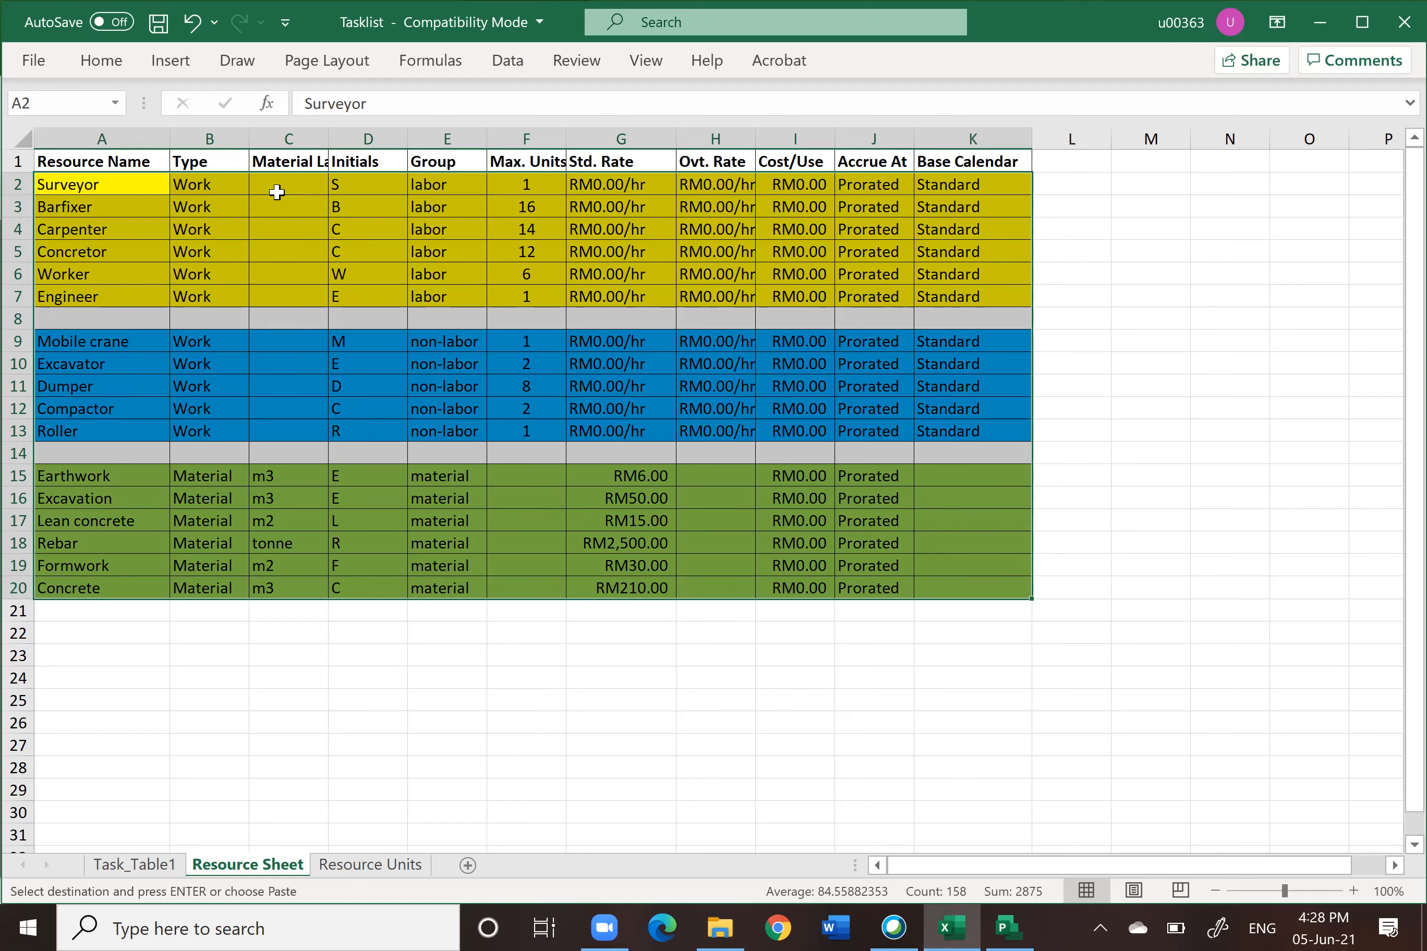
right_click(274, 211)
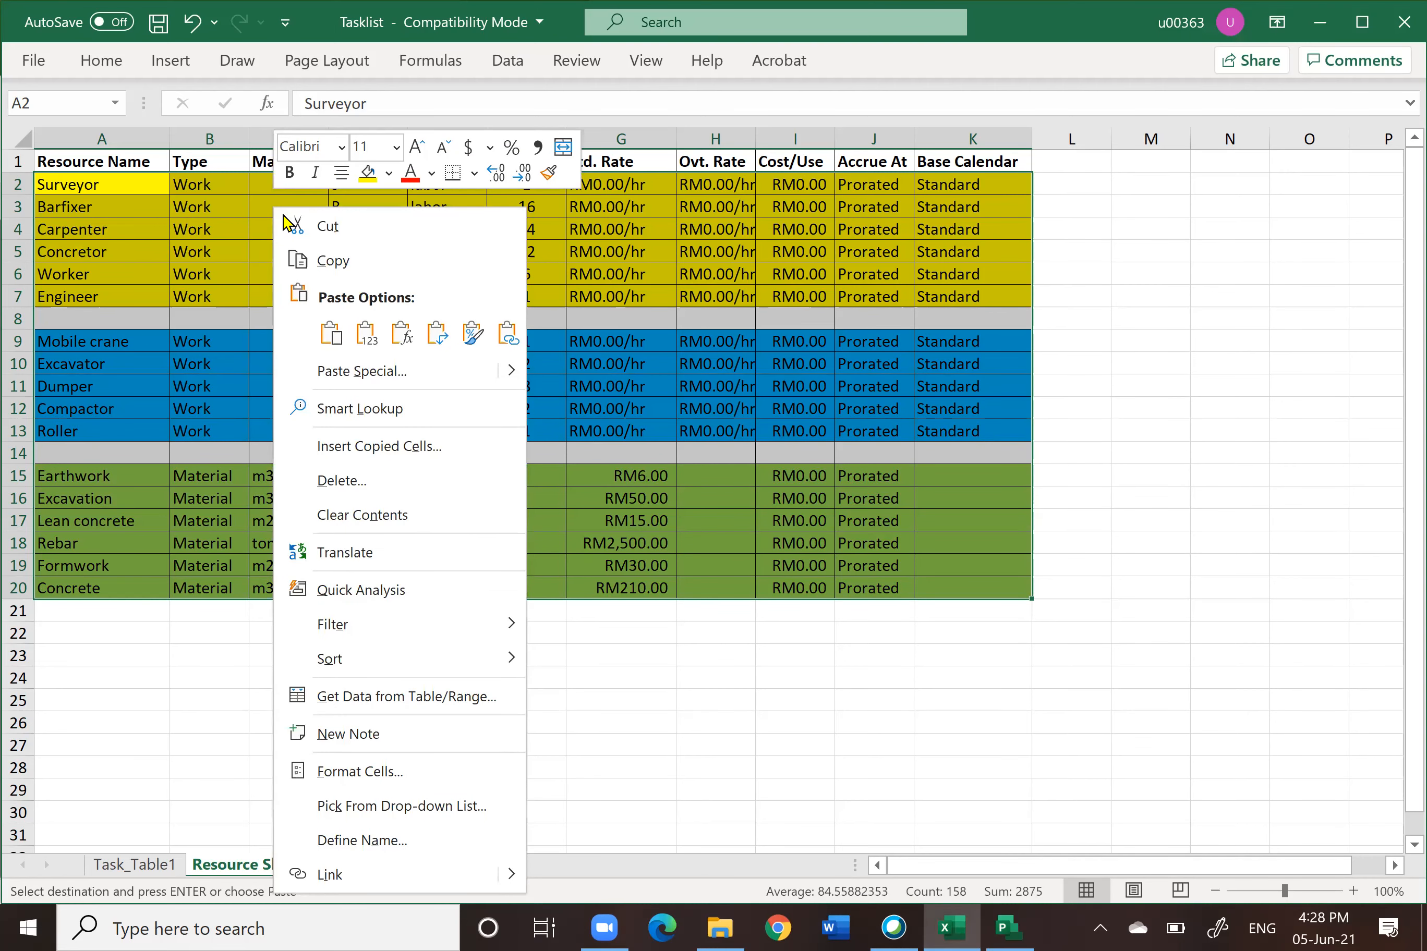
left_click(334, 263)
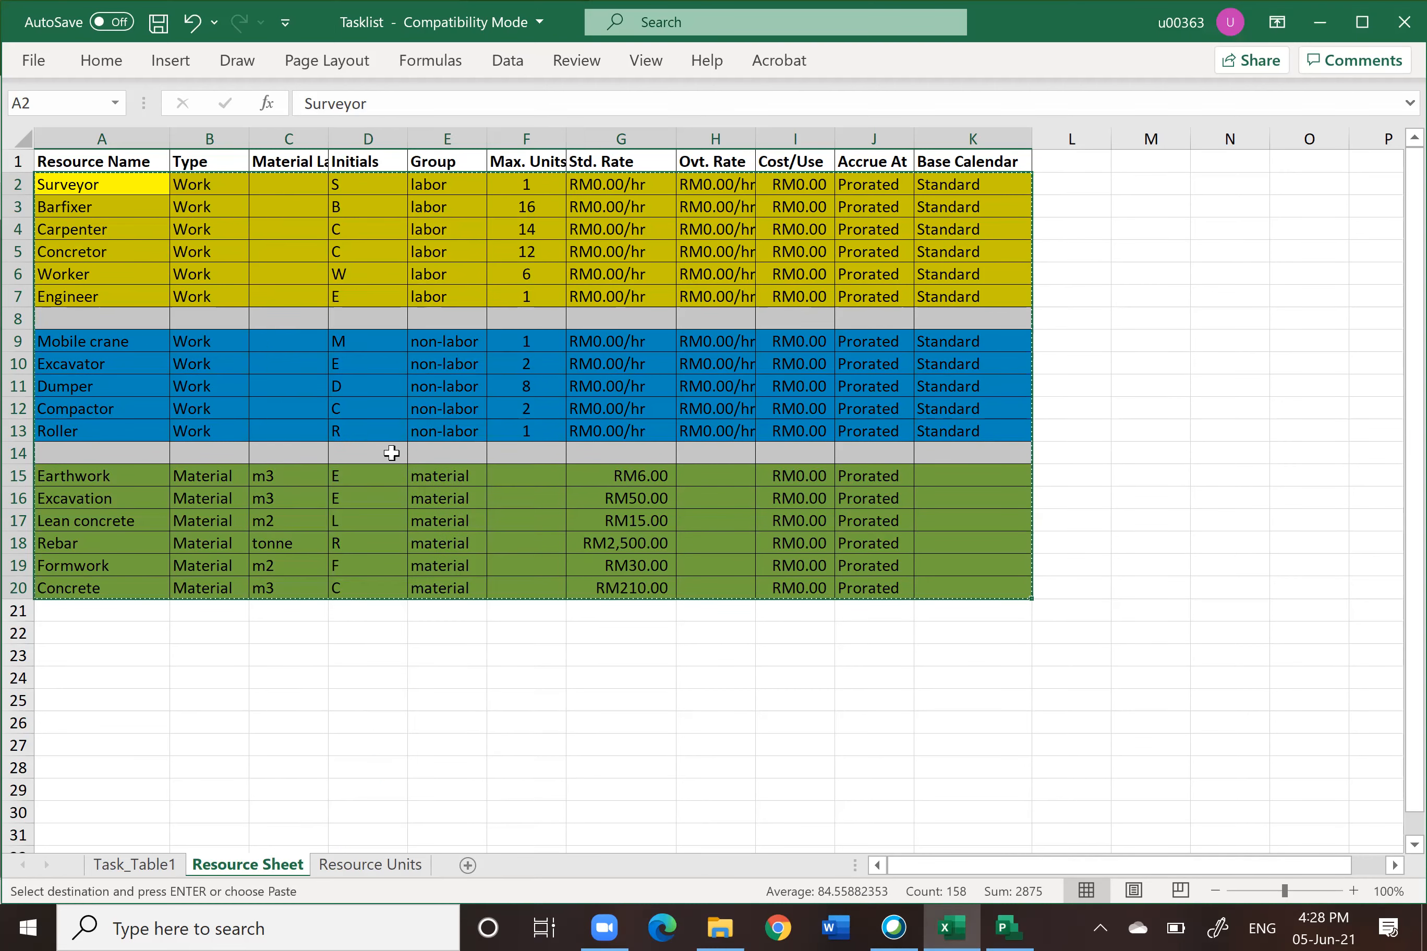
Step: Try to paste the copied resources into the first row of the Resource Sheet
left_click(996, 927)
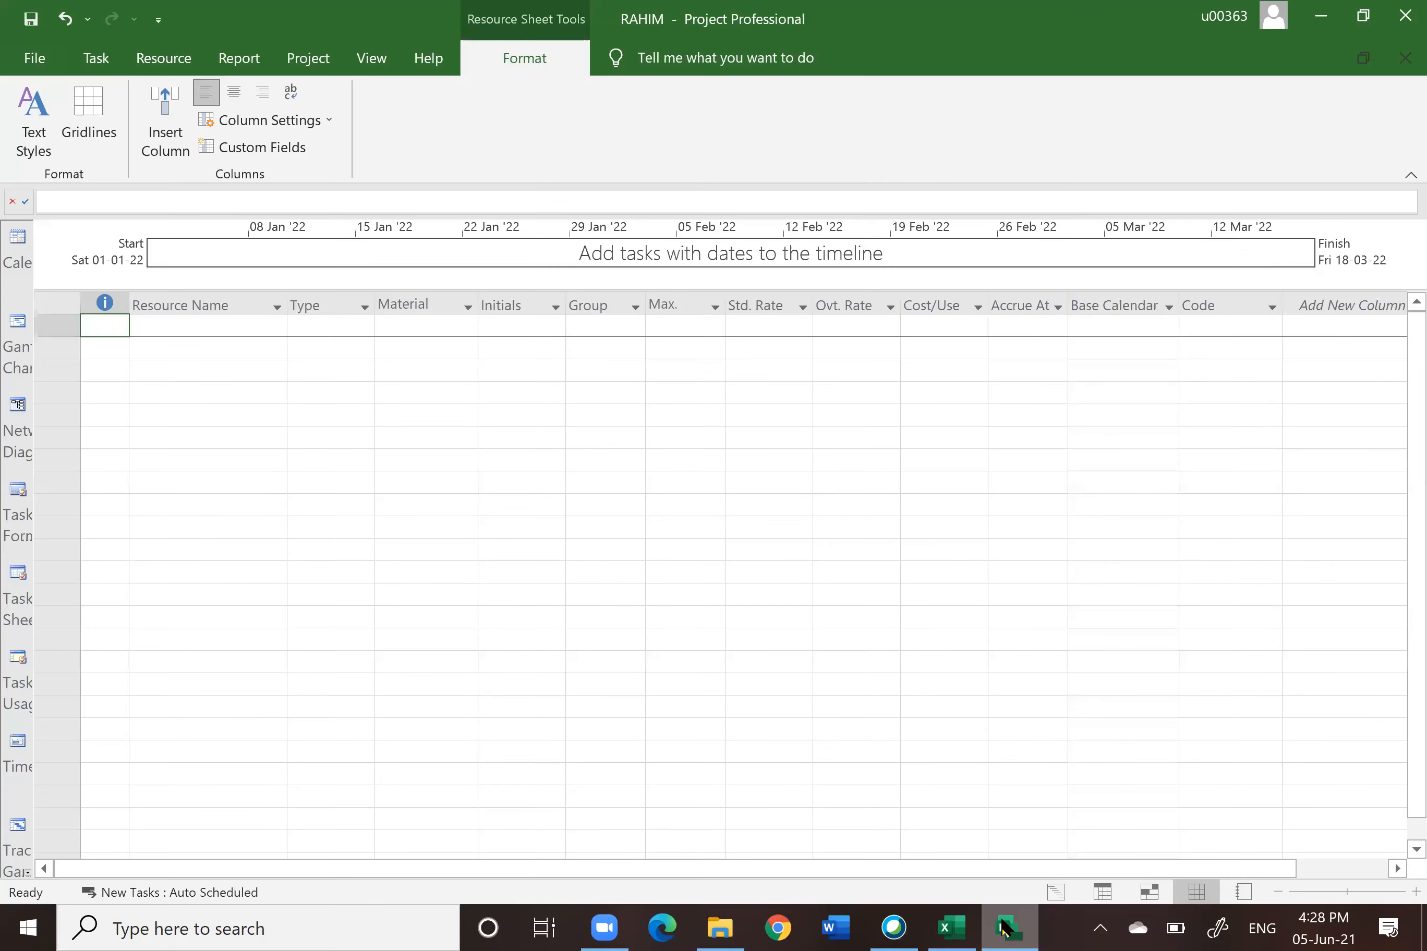
left_click(178, 326)
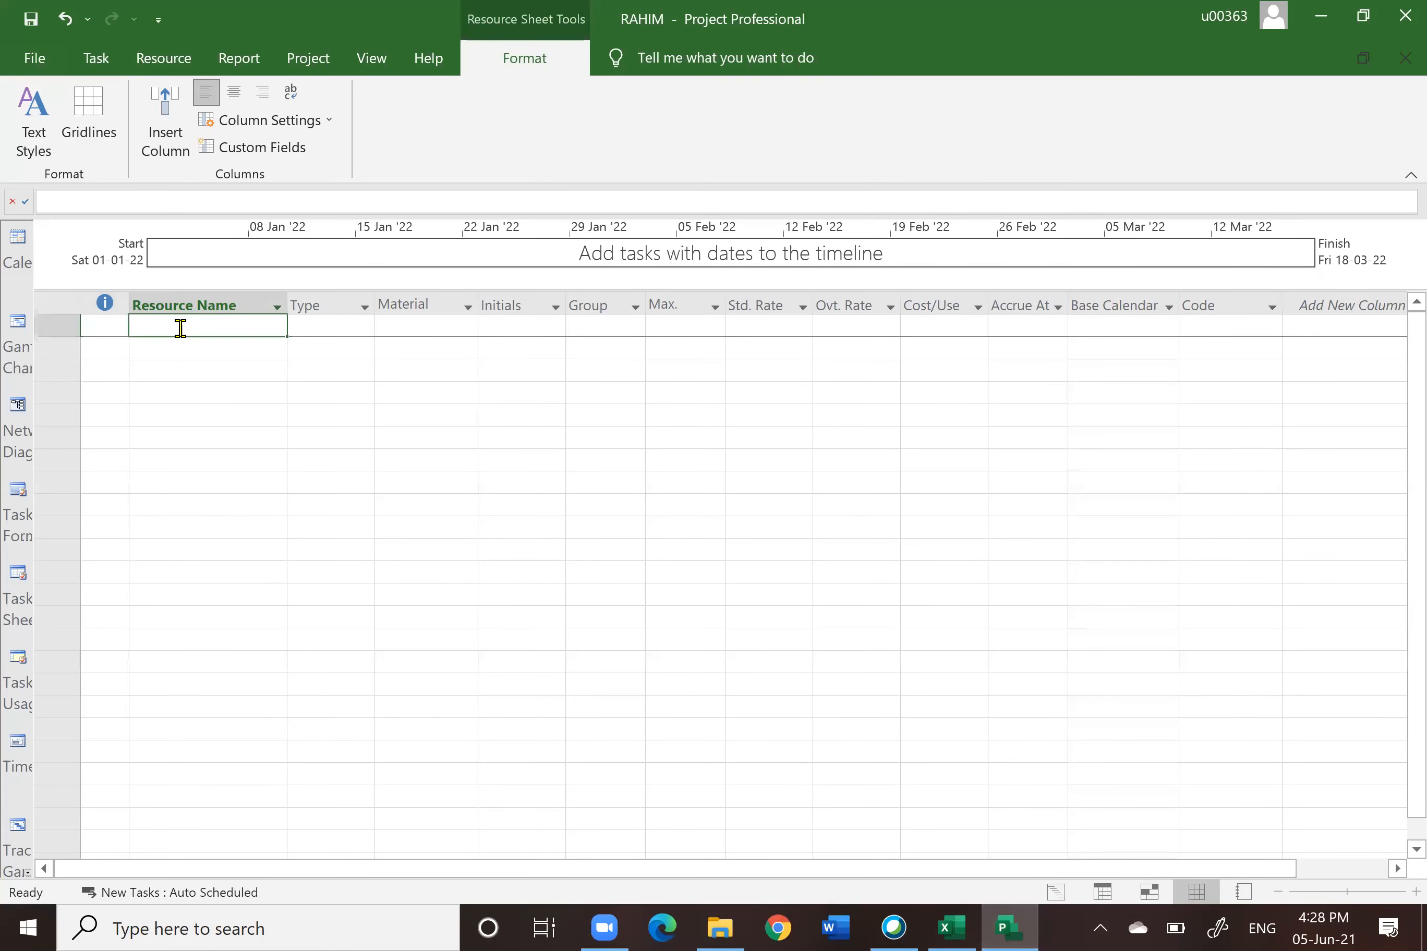
right_click(211, 325)
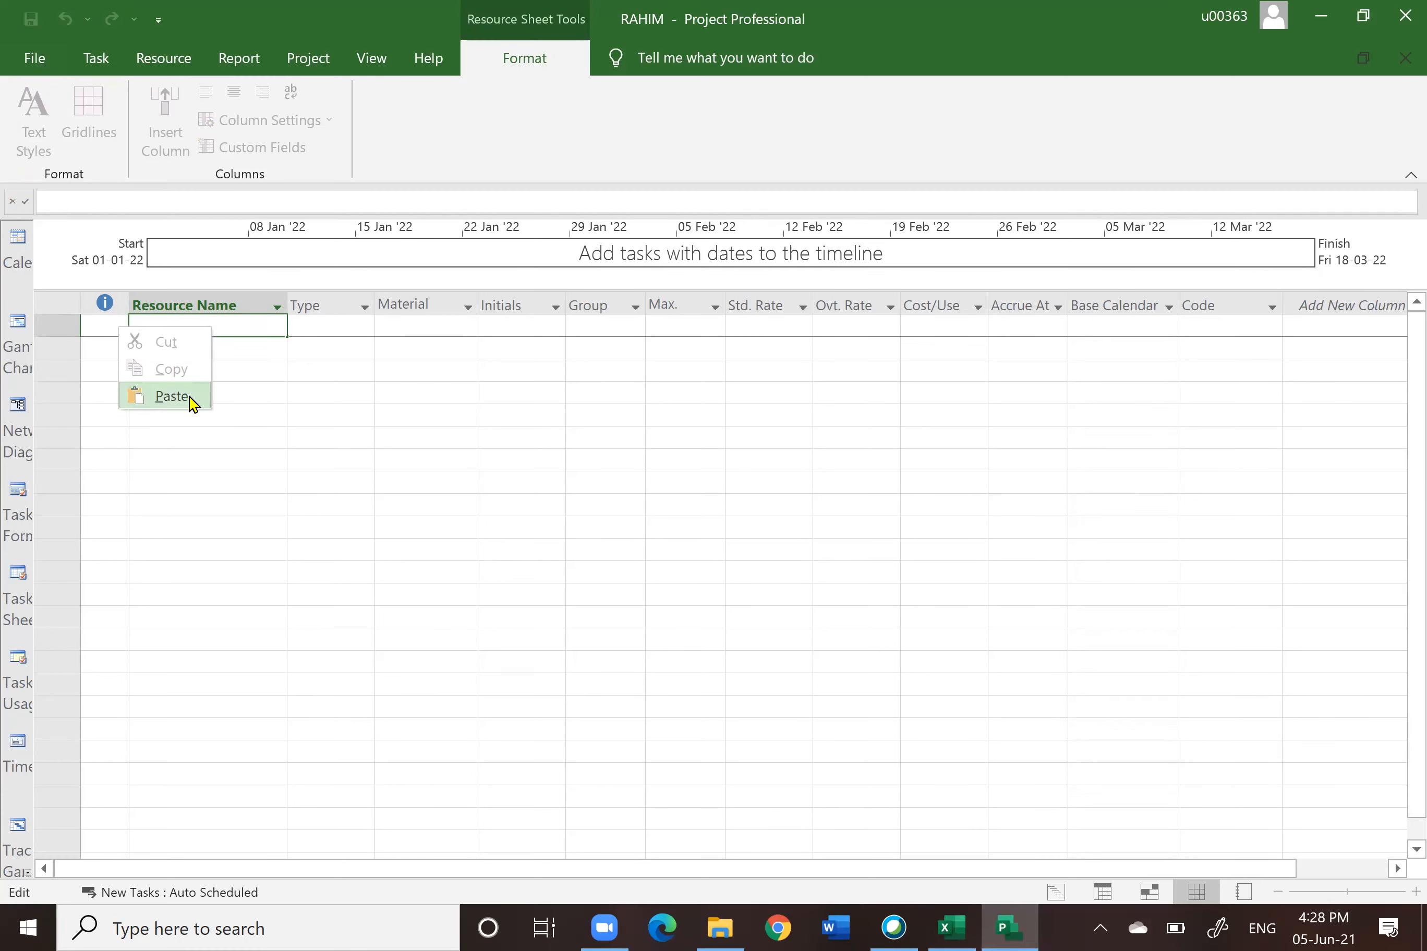
left_click(172, 397)
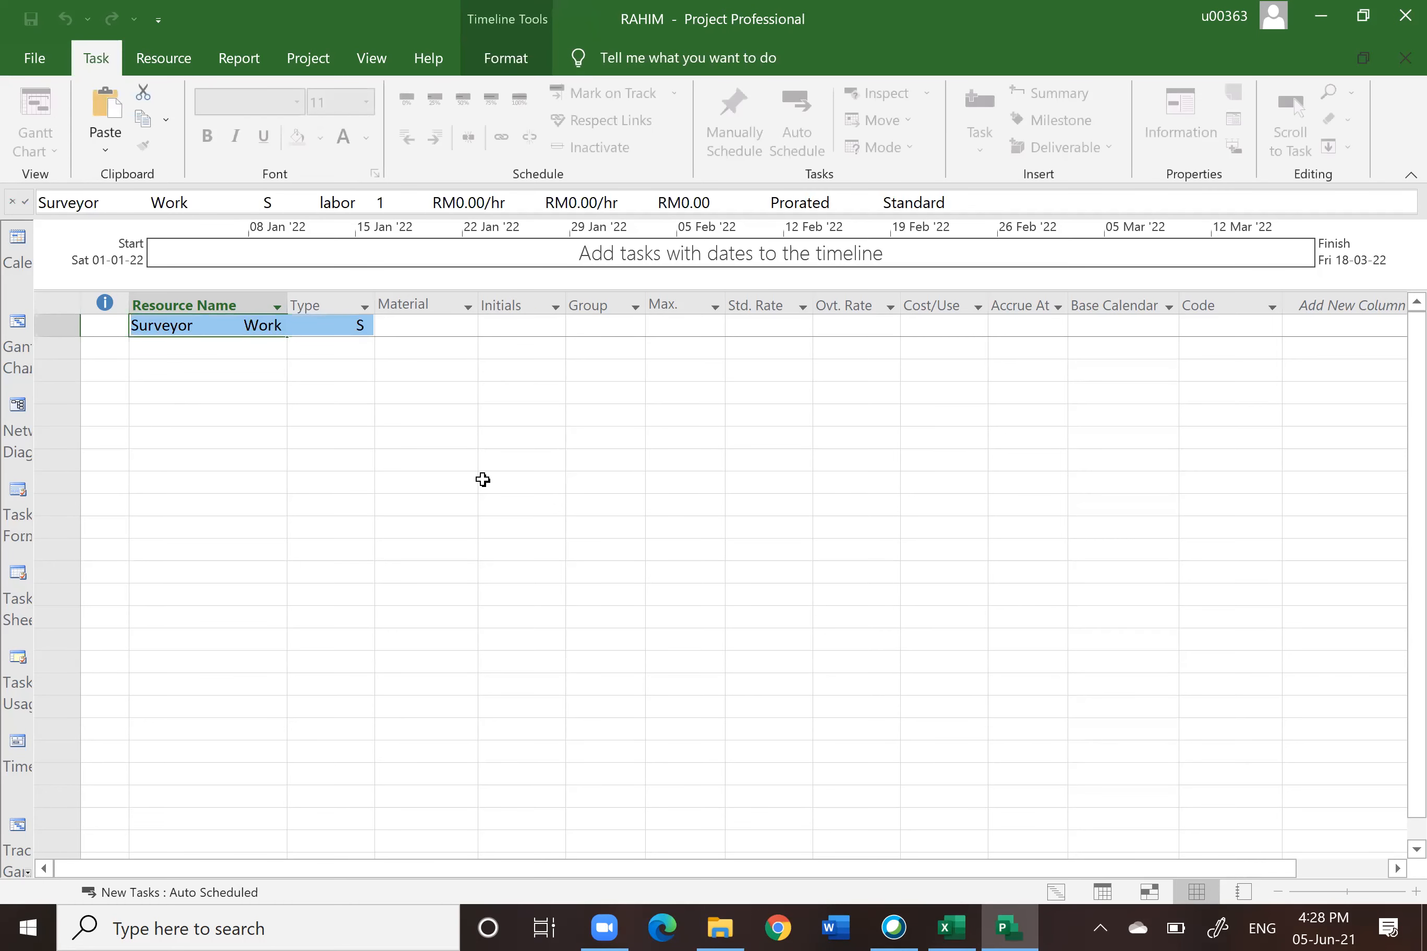
key("Escape")
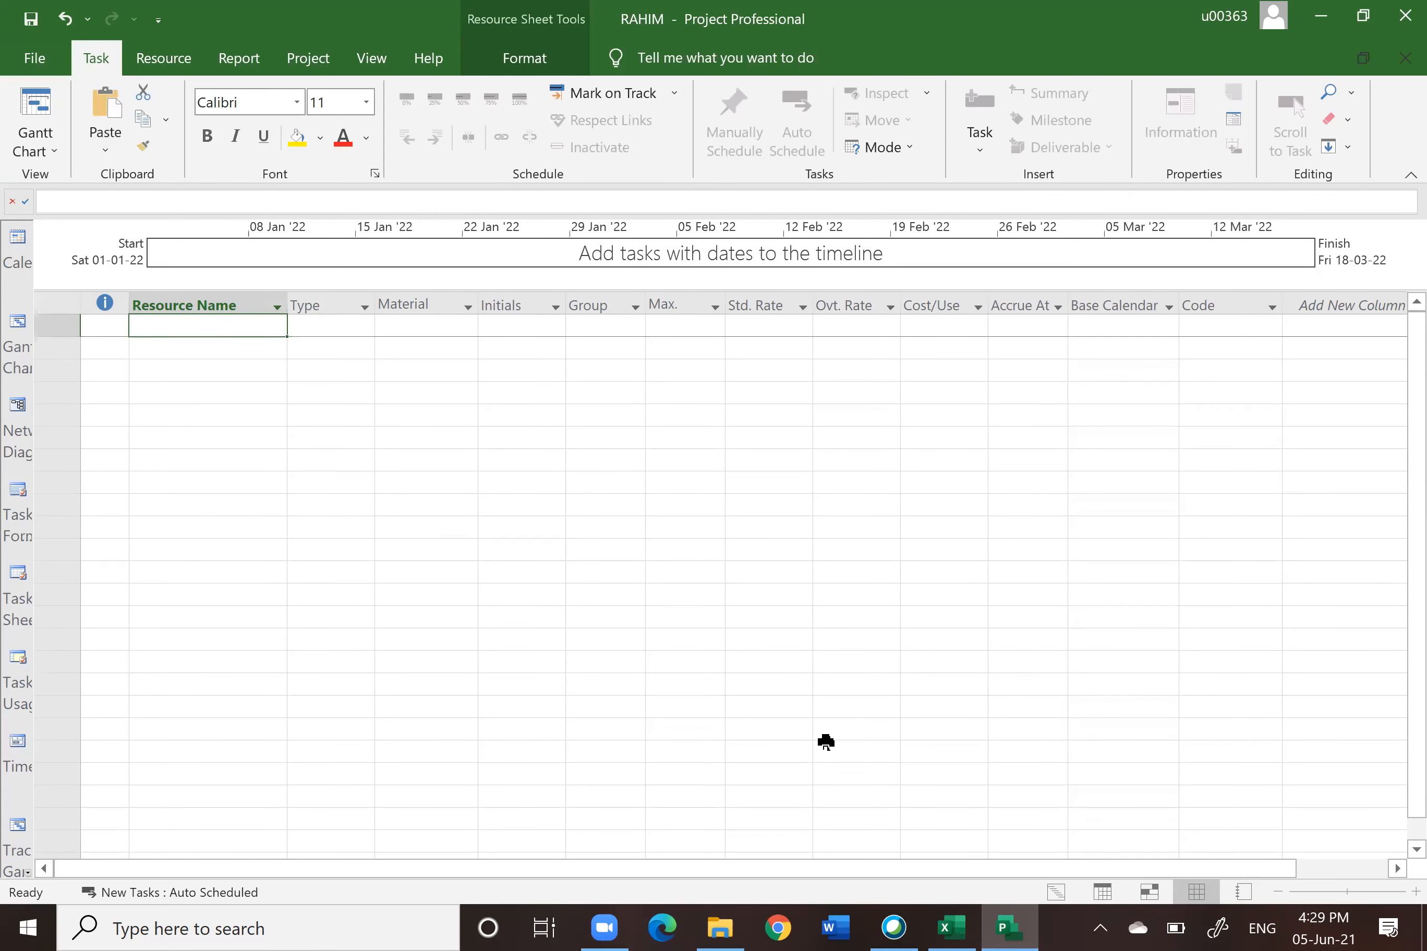
Step: Reselect and copy the resource range A2:K20 on the Excel Resource Sheet tab
left_click(950, 927)
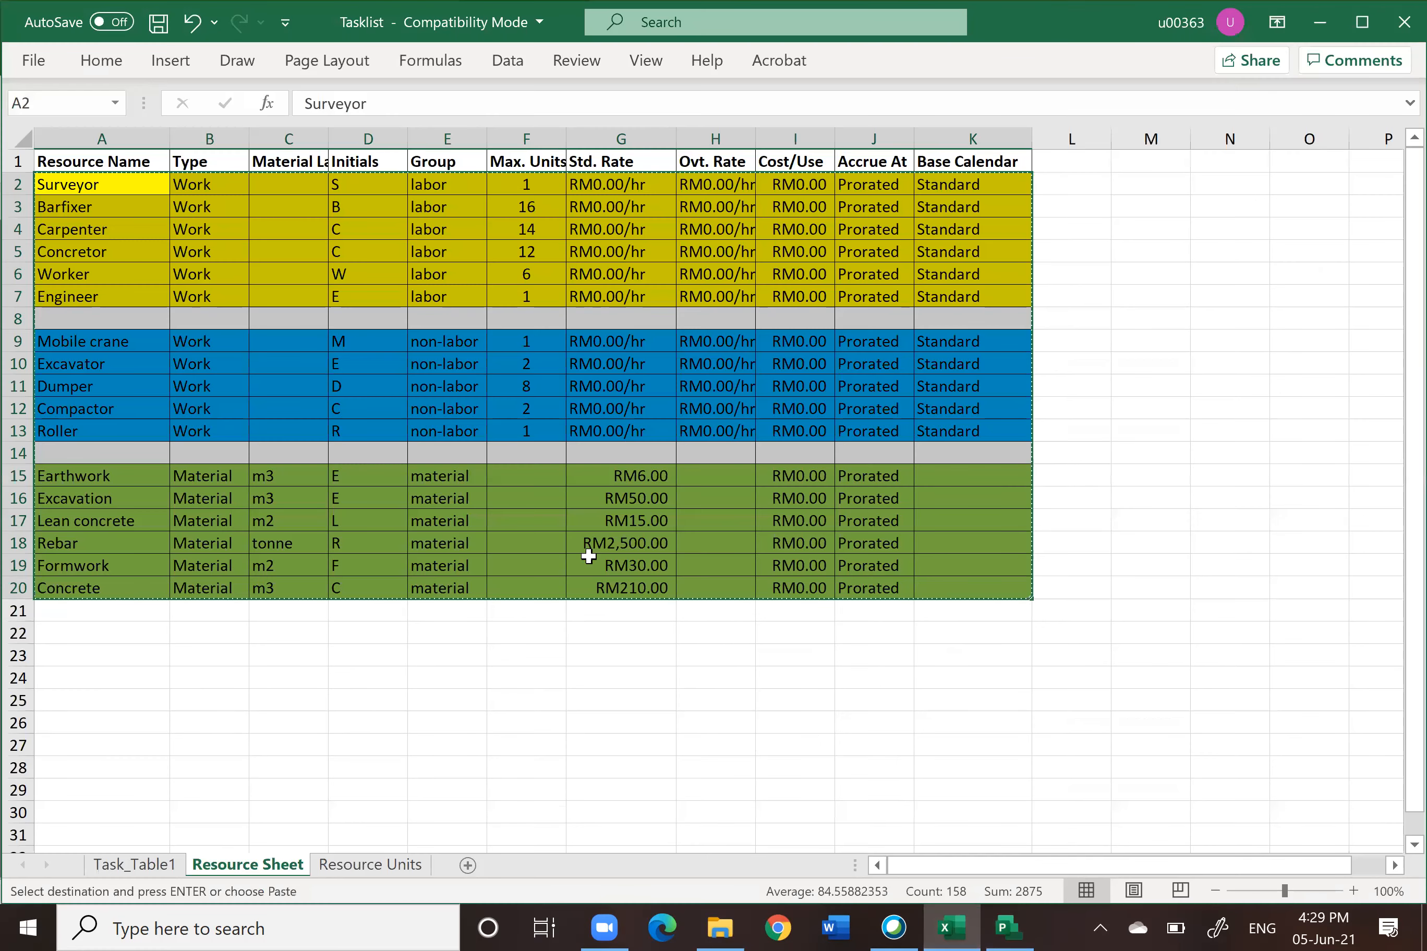
left_click(128, 228)
left_click_drag(69, 184, 981, 580)
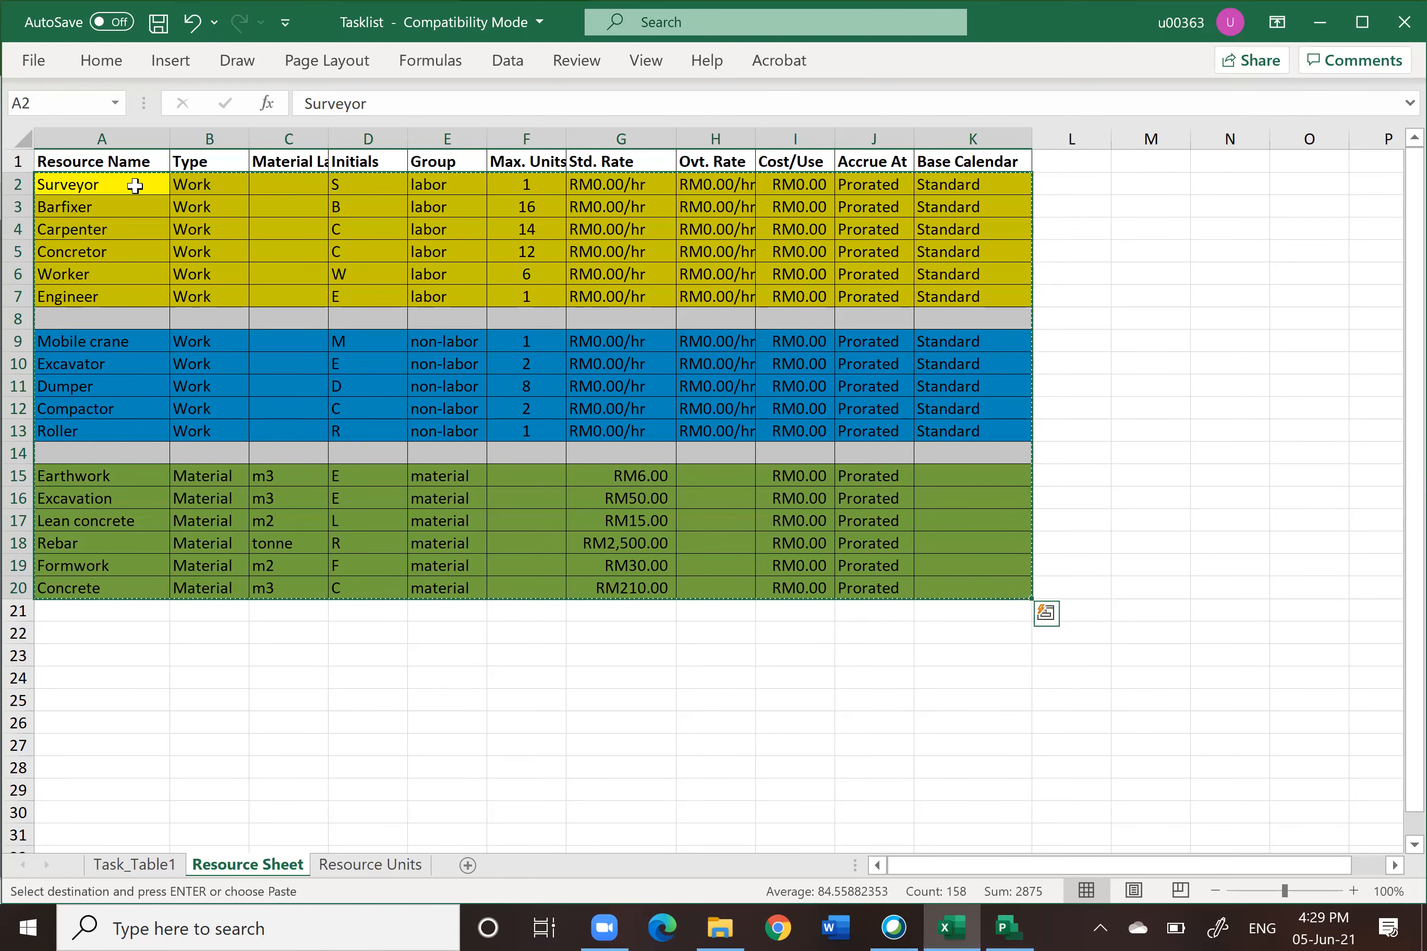
right_click(136, 185)
left_click(190, 241)
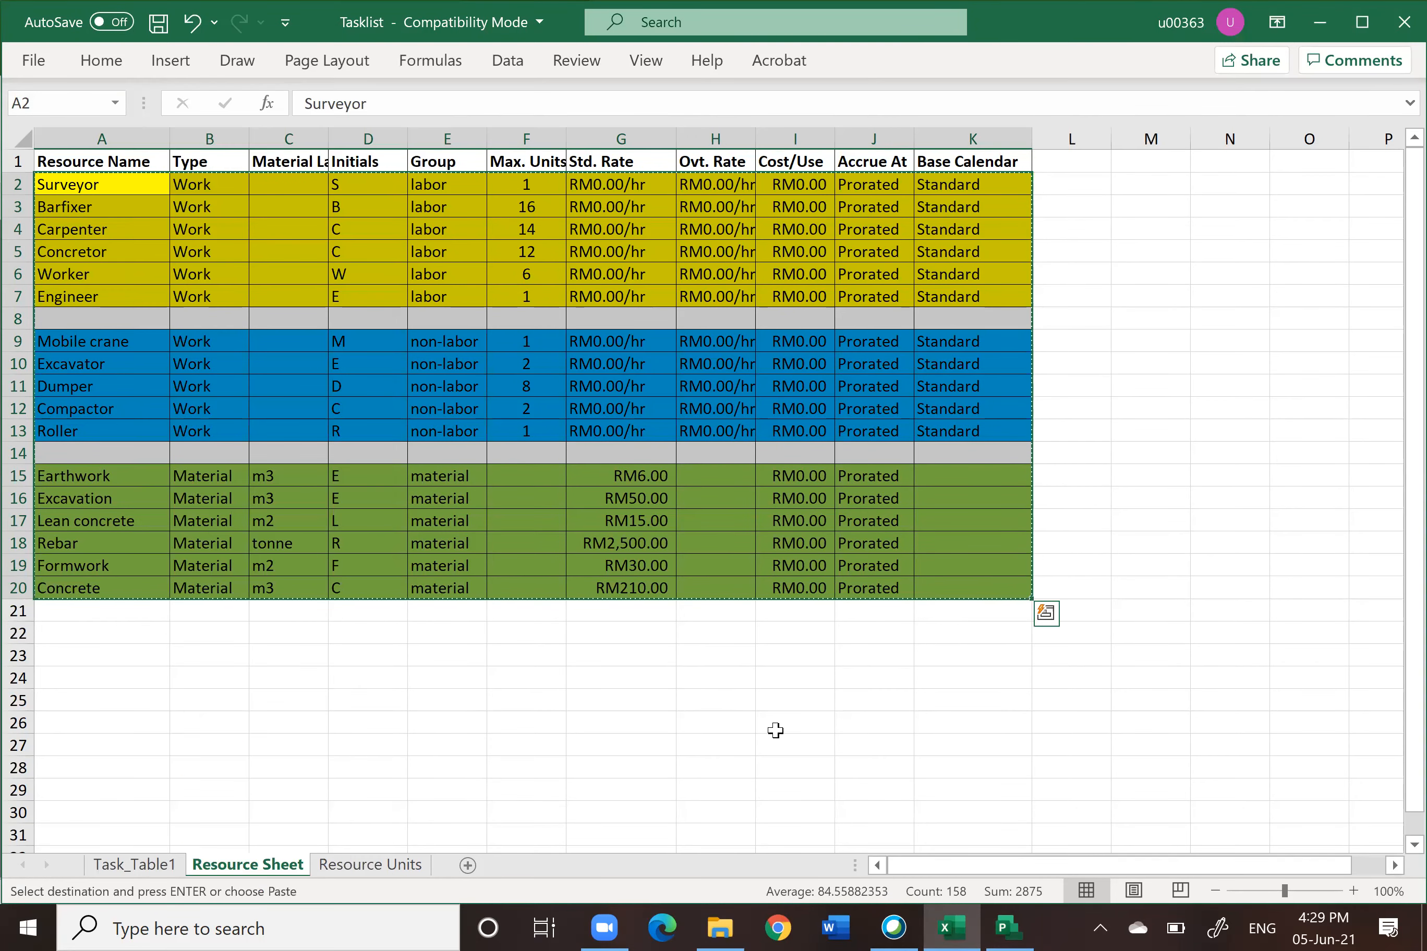
Step: Try again to paste the copied resource table into the first Resource Name cell, then undo the paste
left_click(1007, 928)
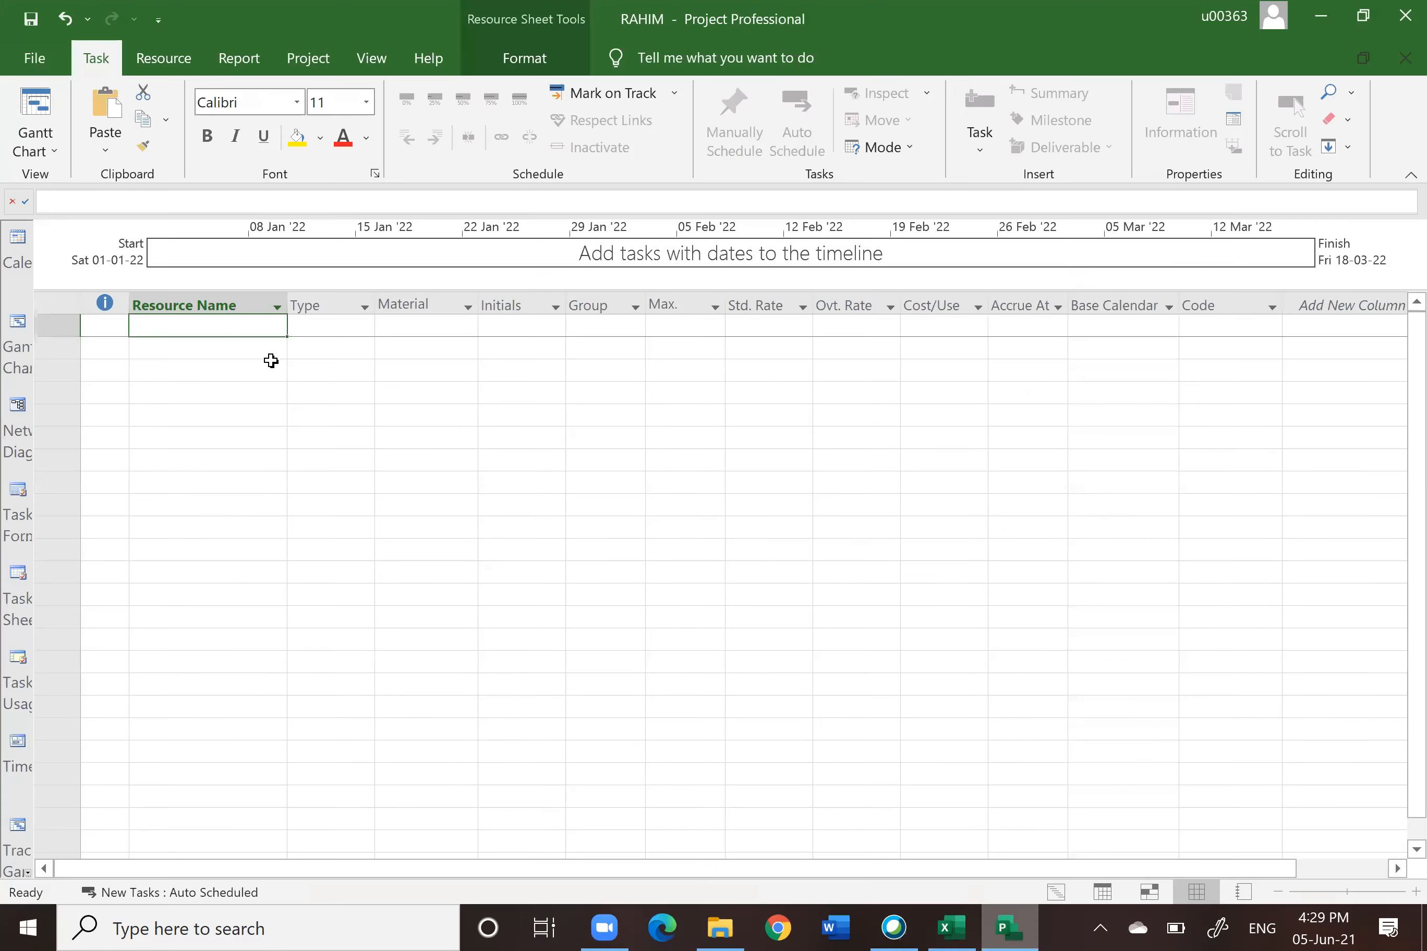
left_click(206, 327)
right_click(207, 327)
left_click(157, 391)
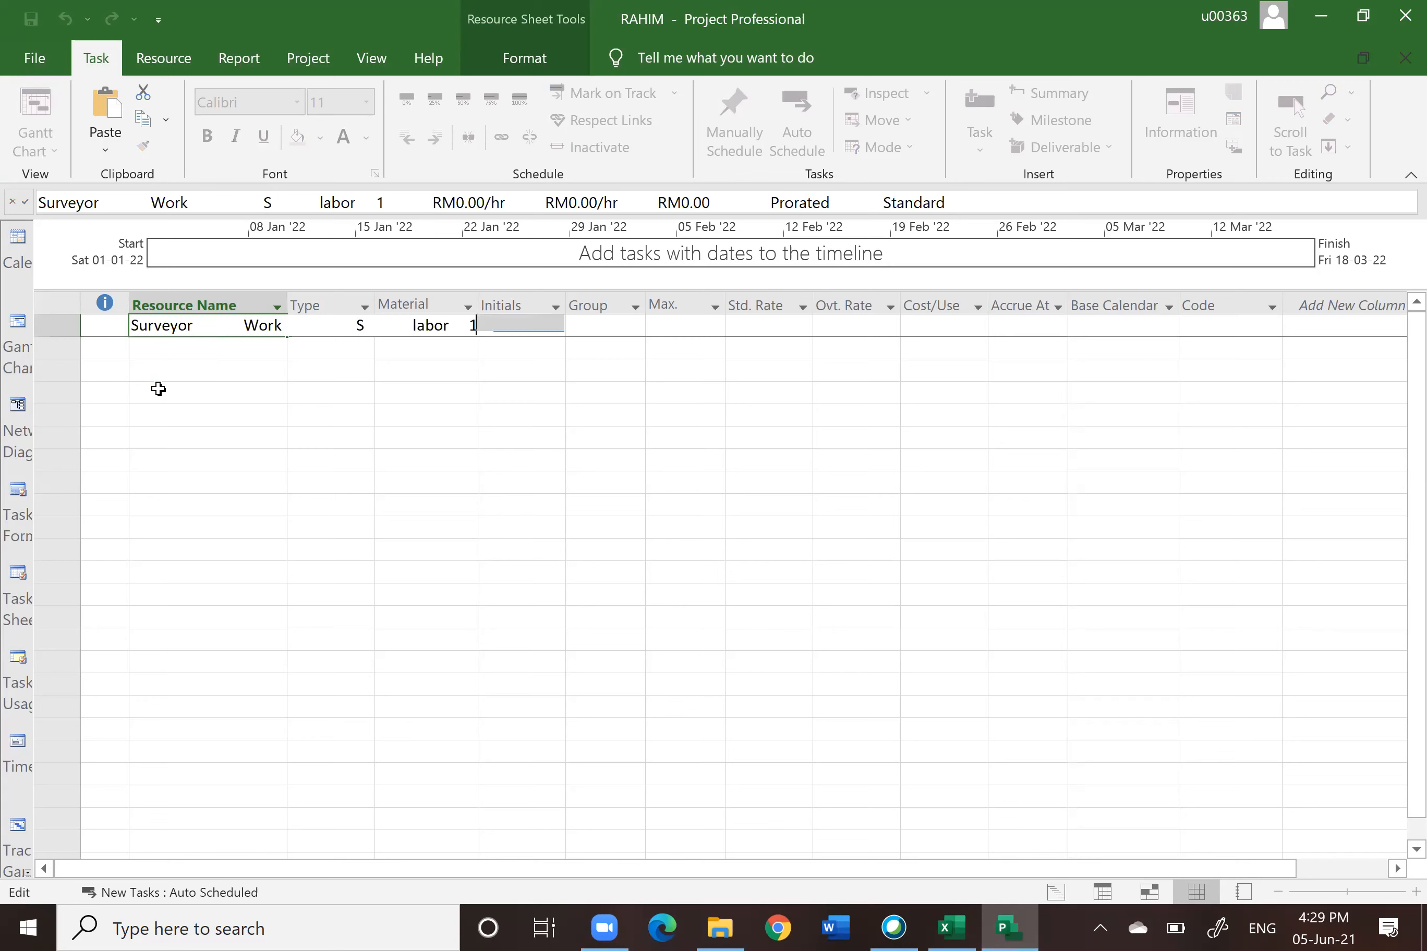
key("ctrl+z")
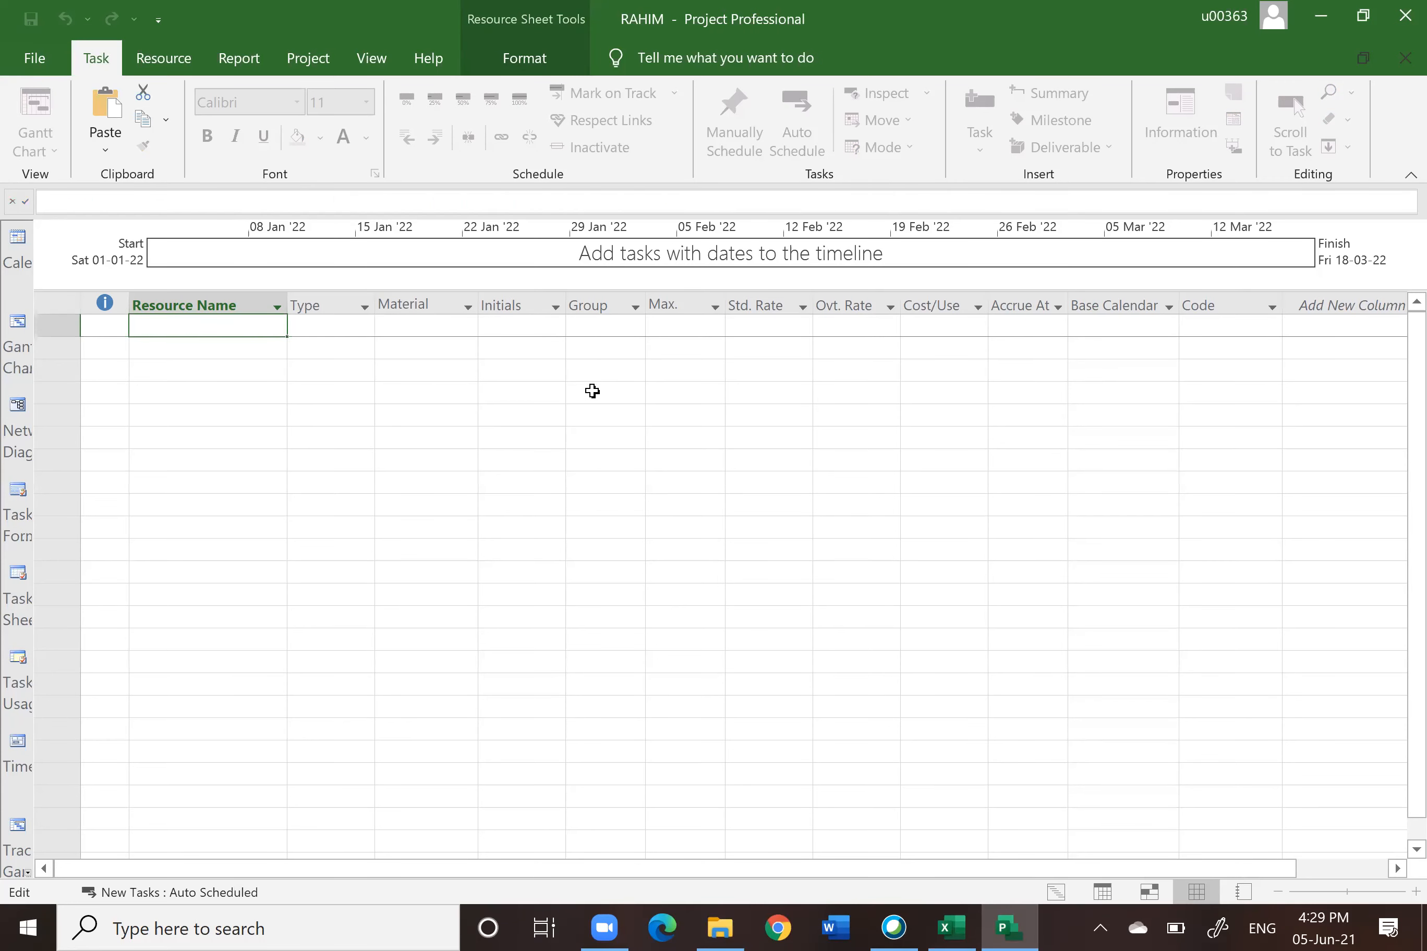
key("ctrl+z")
key("Escape")
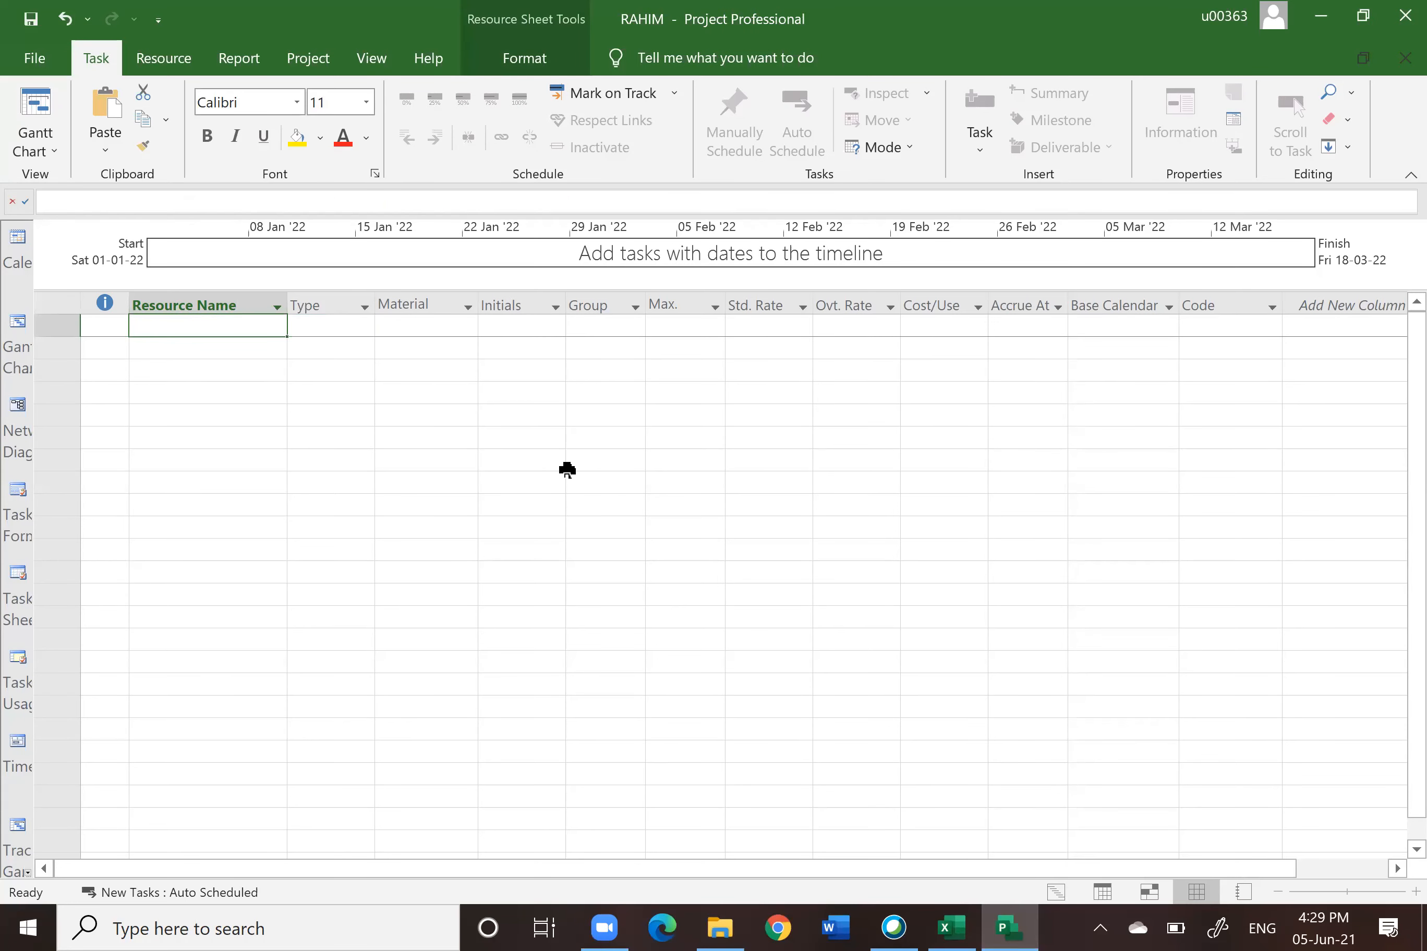
scroll(567, 468, "down", 3)
scroll(567, 468, "up", 3)
left_click(66, 327)
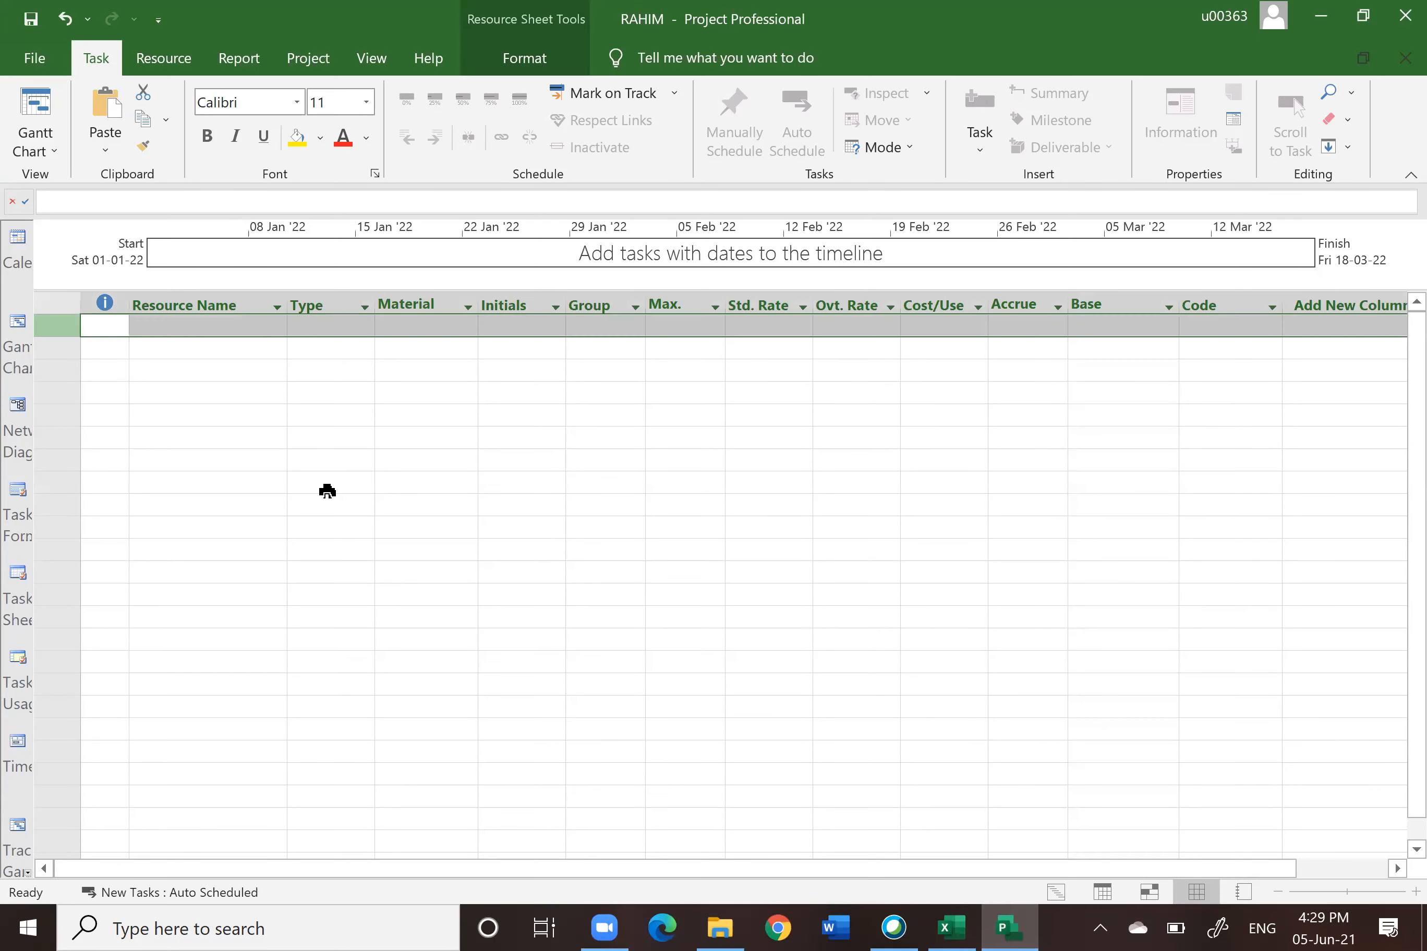
left_click(326, 489)
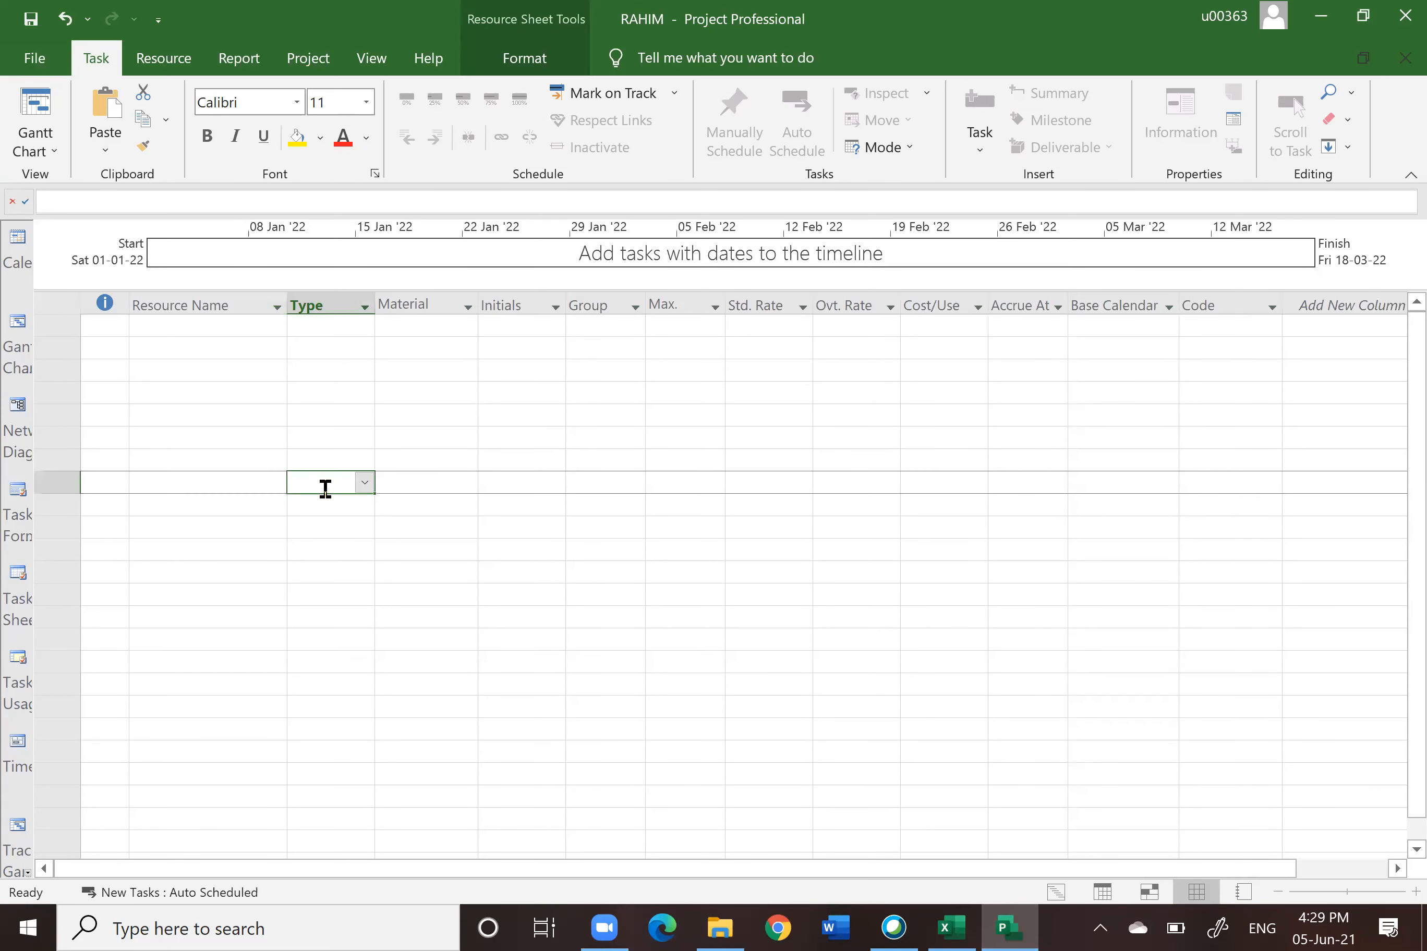
left_click(189, 324)
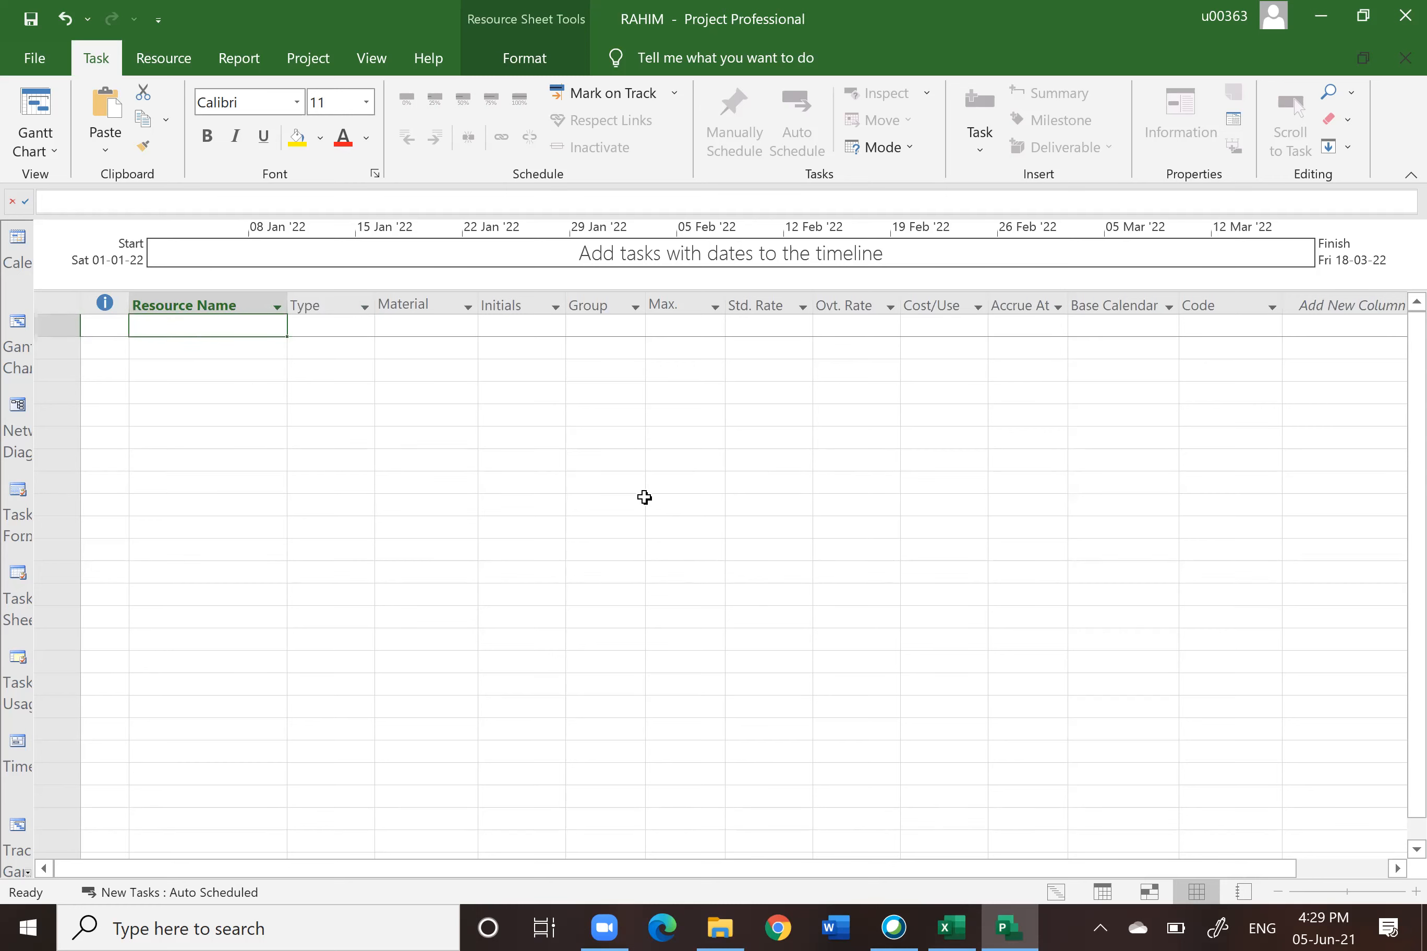
Step: Copy only the resource names A2:A20 from the Resource Sheet tab of the Excel Tasklist
mouse_move(1028, 925)
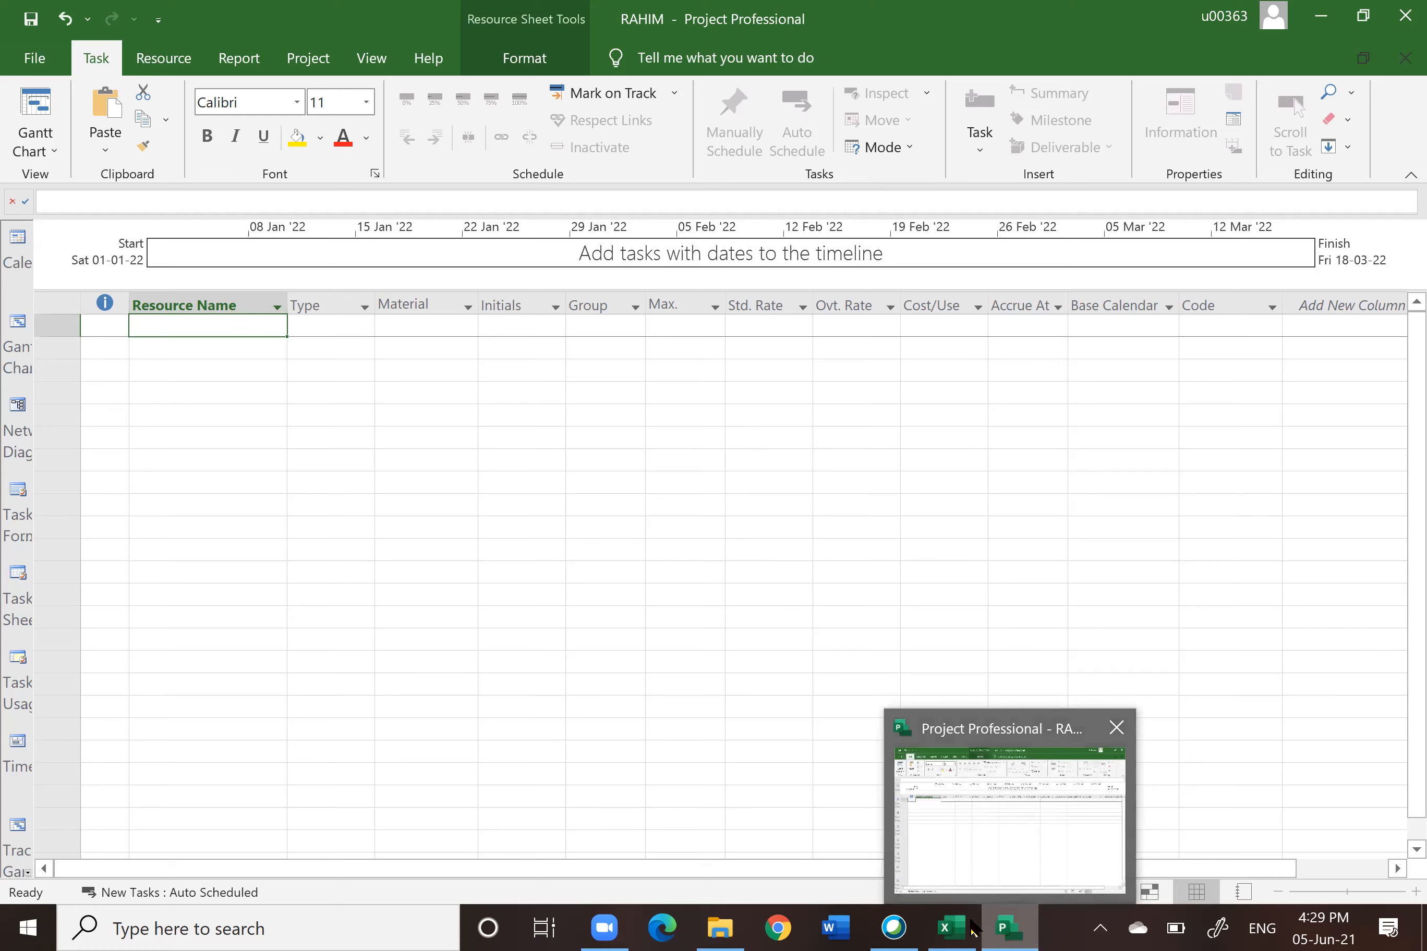
mouse_move(953, 927)
left_click(955, 865)
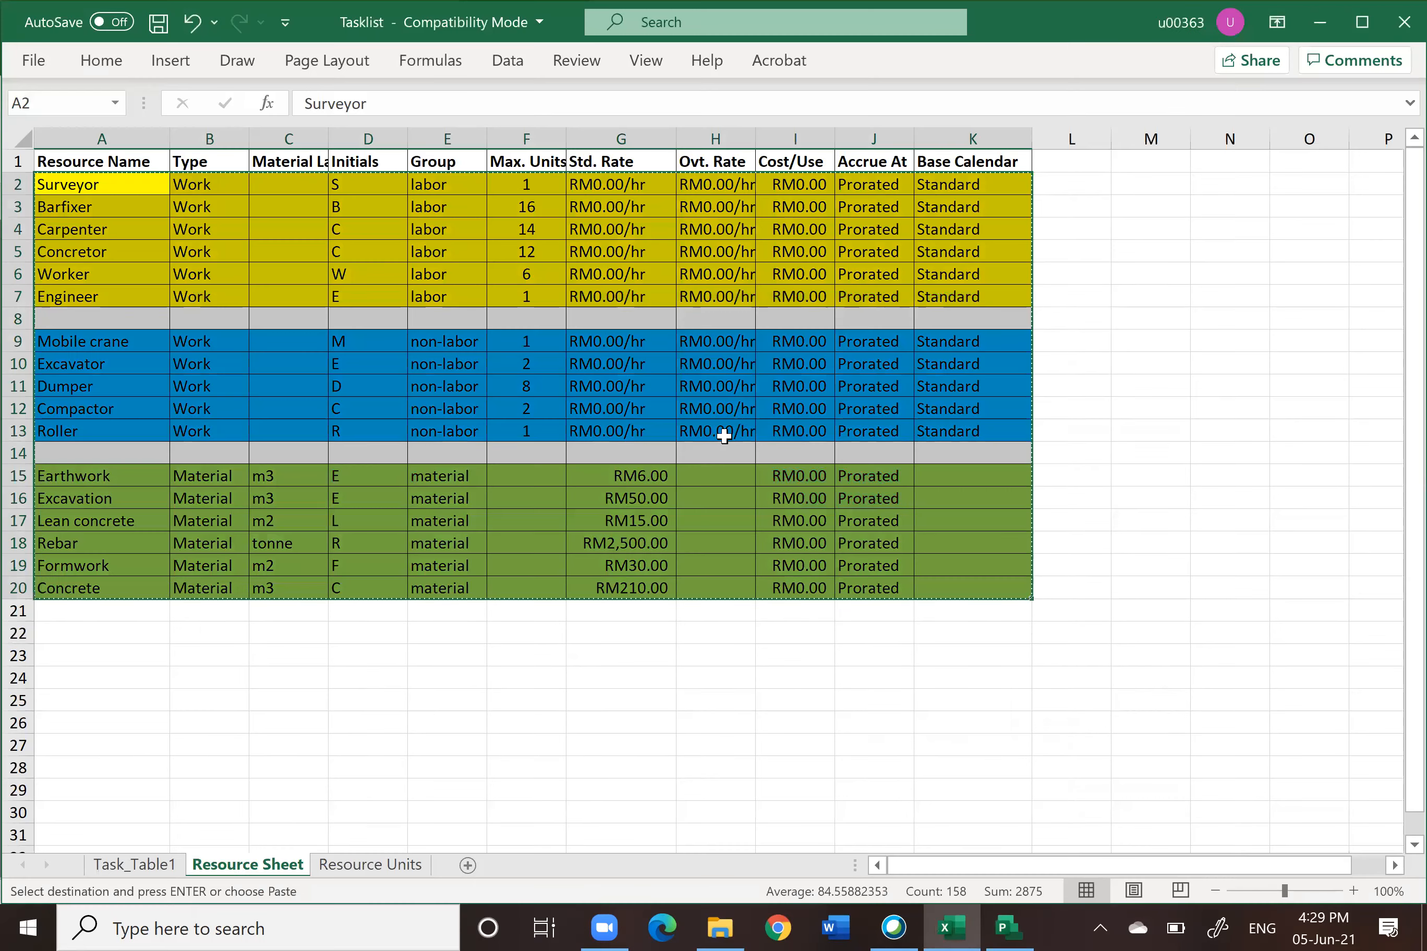
left_click(1208, 462)
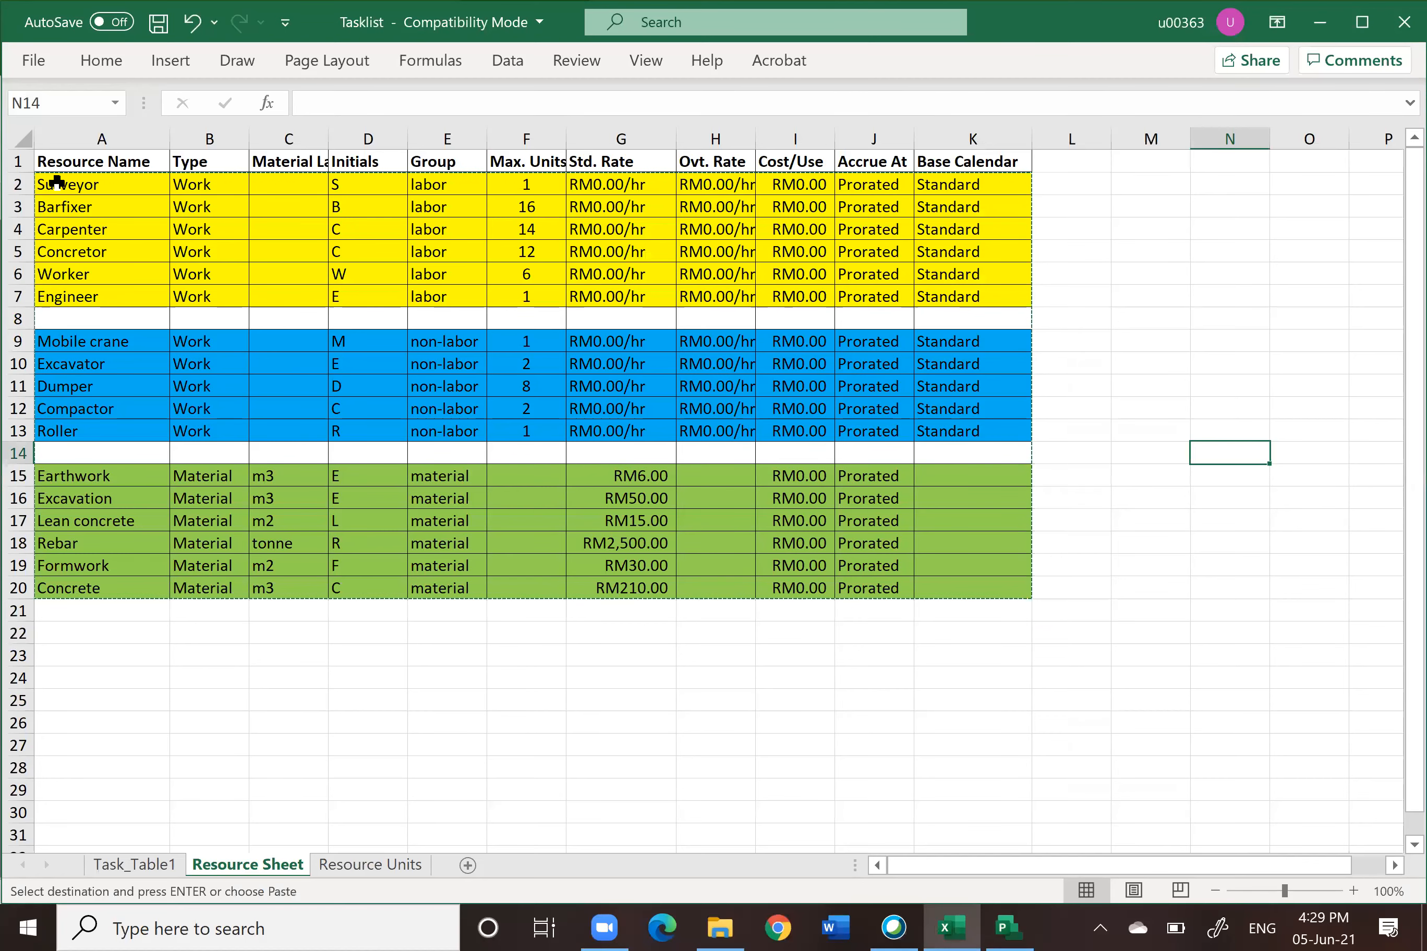
left_click_drag(49, 185, 80, 587)
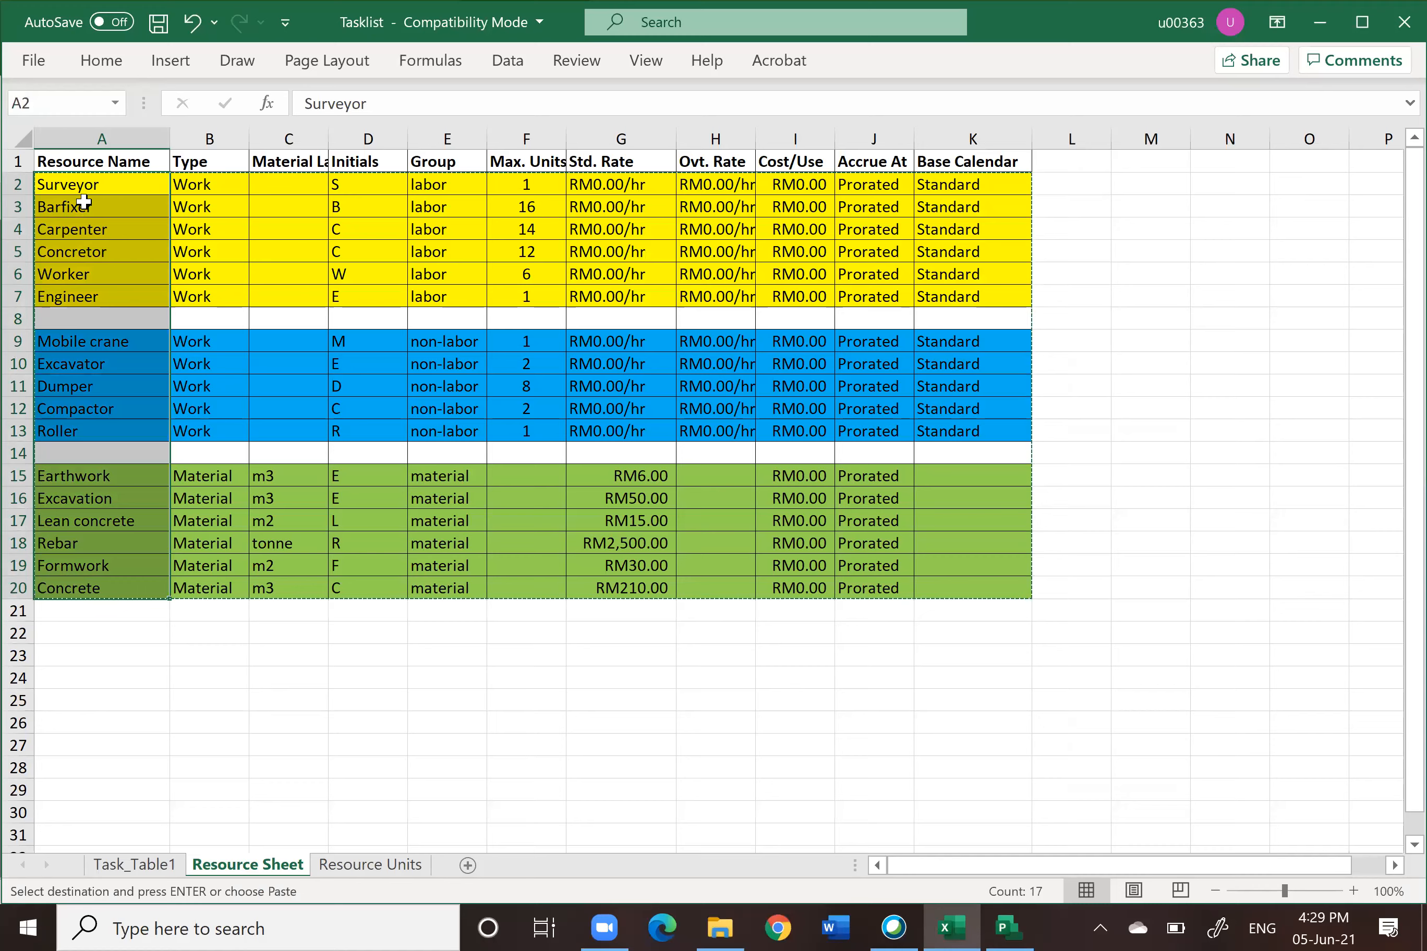
right_click(84, 188)
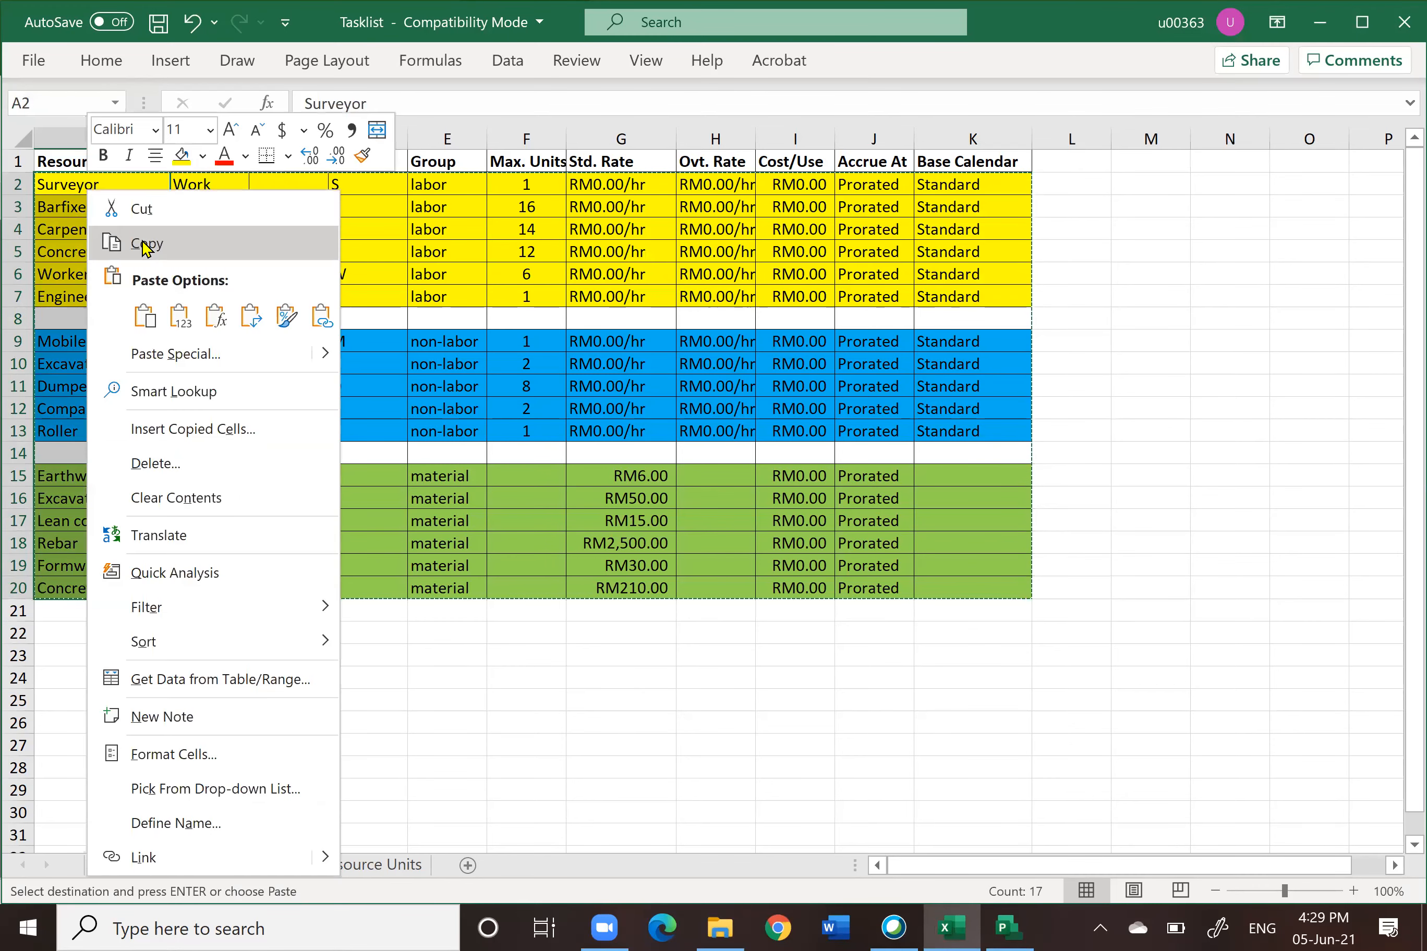
left_click(142, 243)
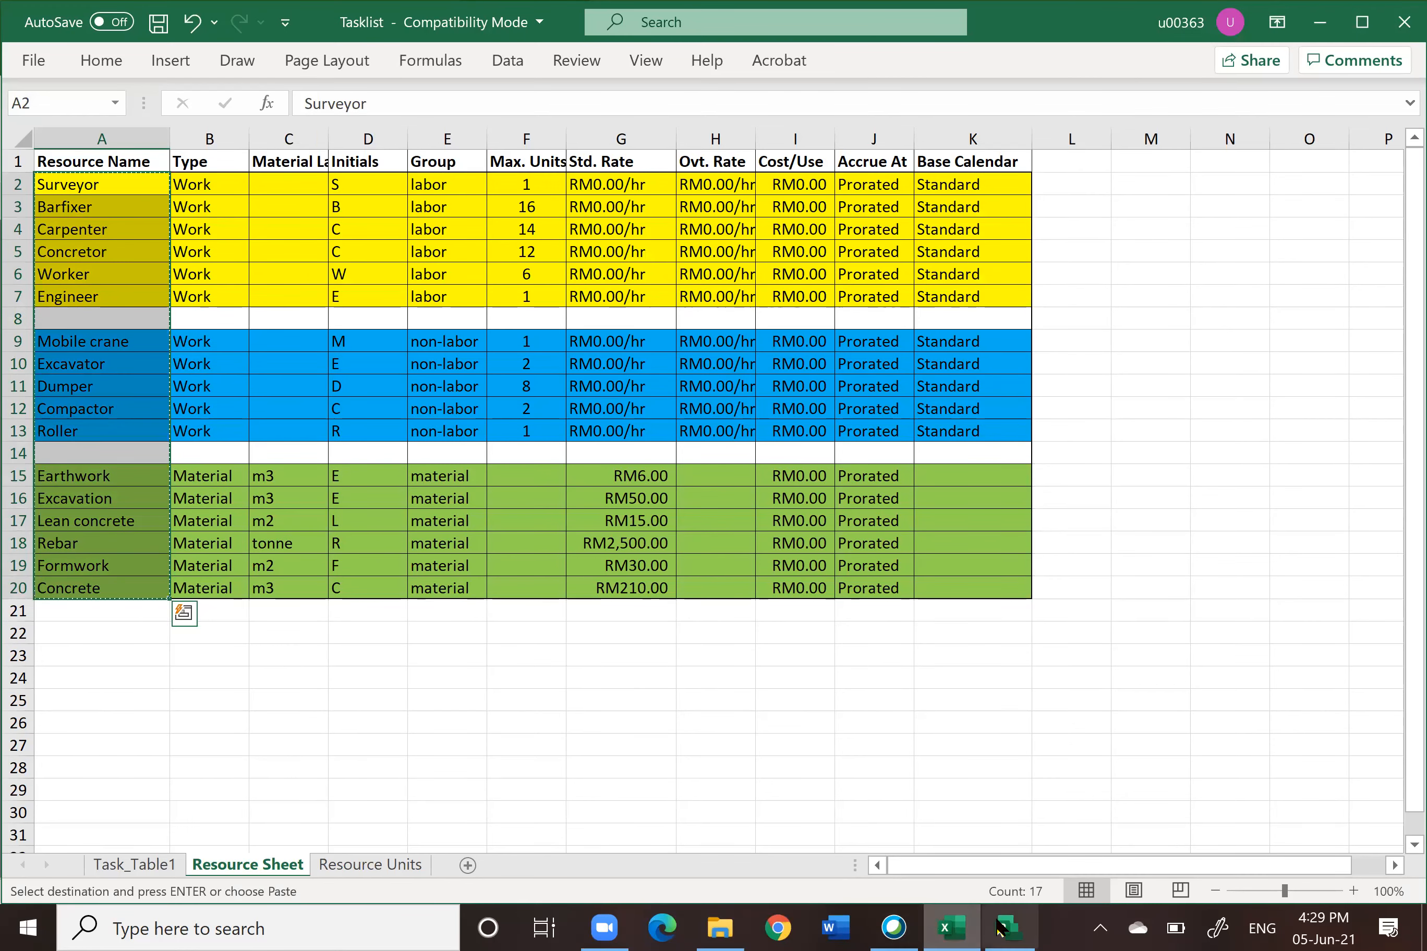
Step: Try to paste the resource names into the first Resource Name cell, then clear the entry and delete the blank resource row
key("alt+Tab")
right_click(200, 324)
left_click(153, 400)
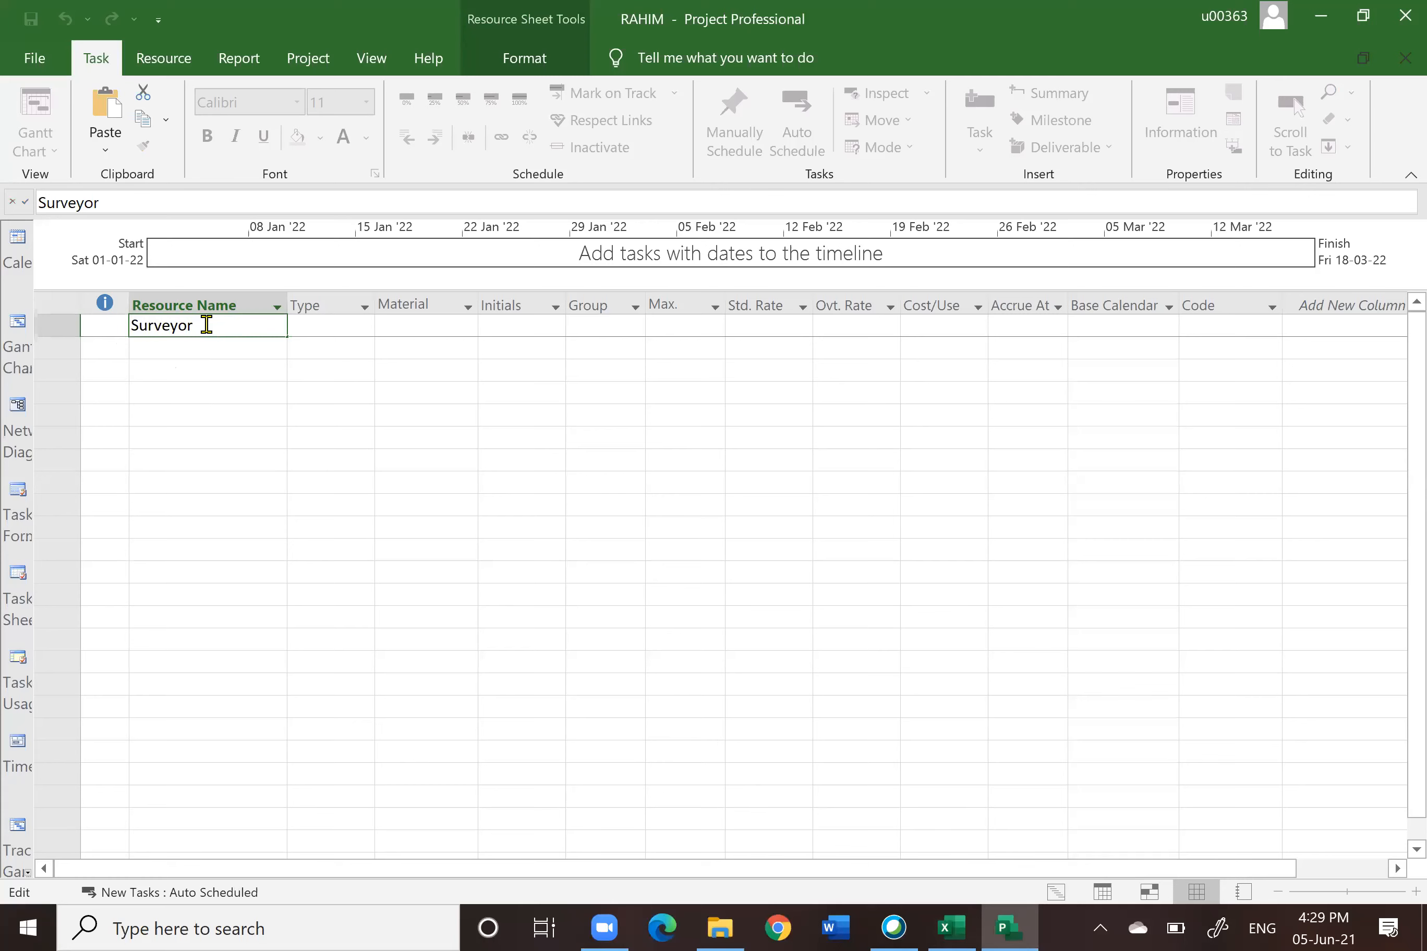
key("BackSpace")
key("BackSpace")
key("BackSpace")
key("BackSpace")
key("BackSpace")
key("BackSpace")
key("BackSpace")
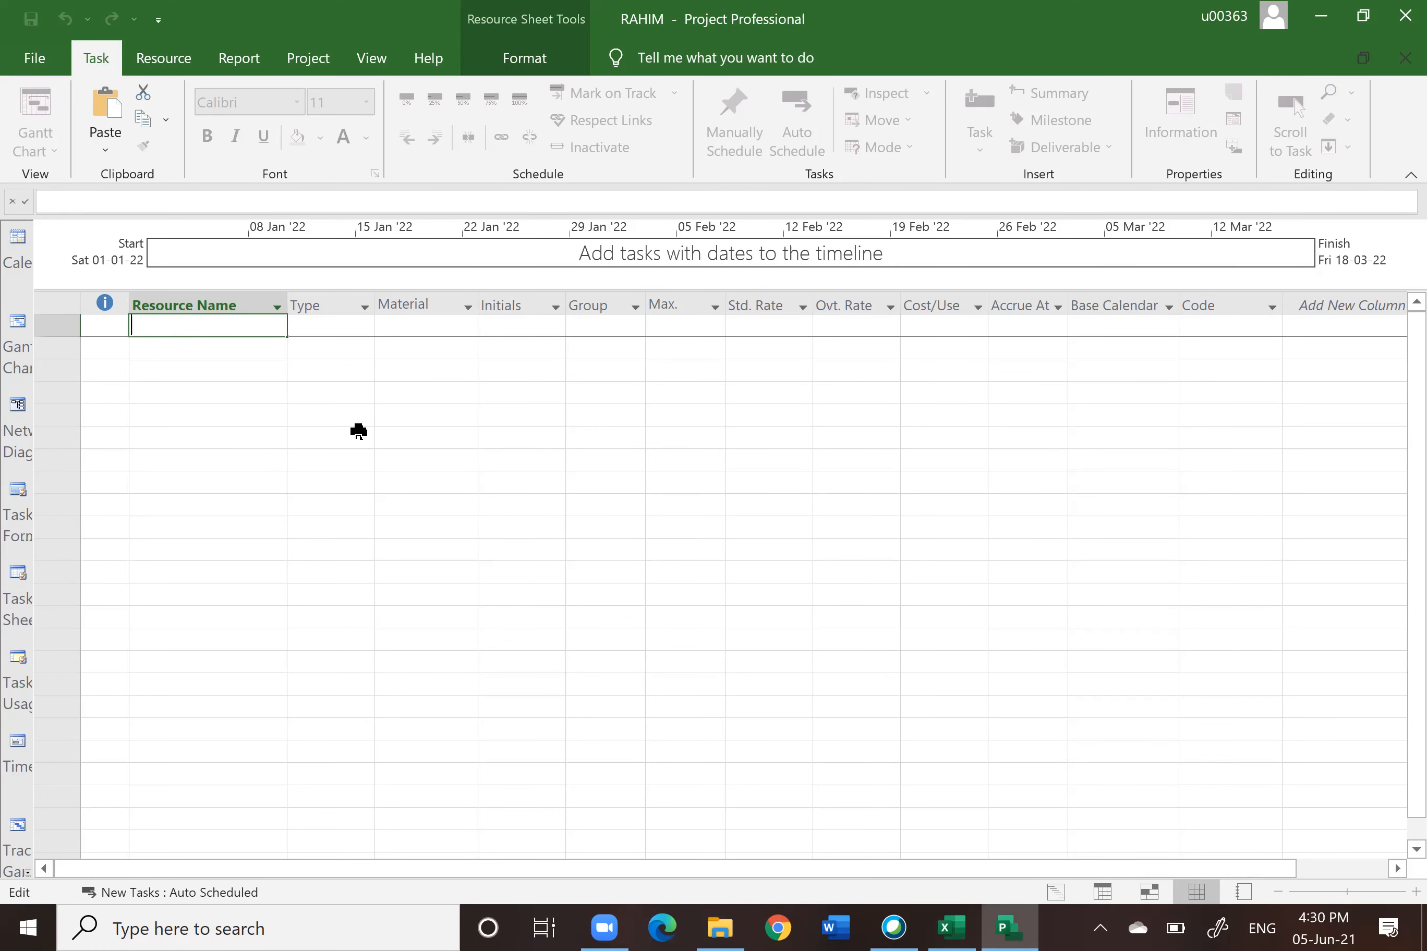
left_click(292, 444)
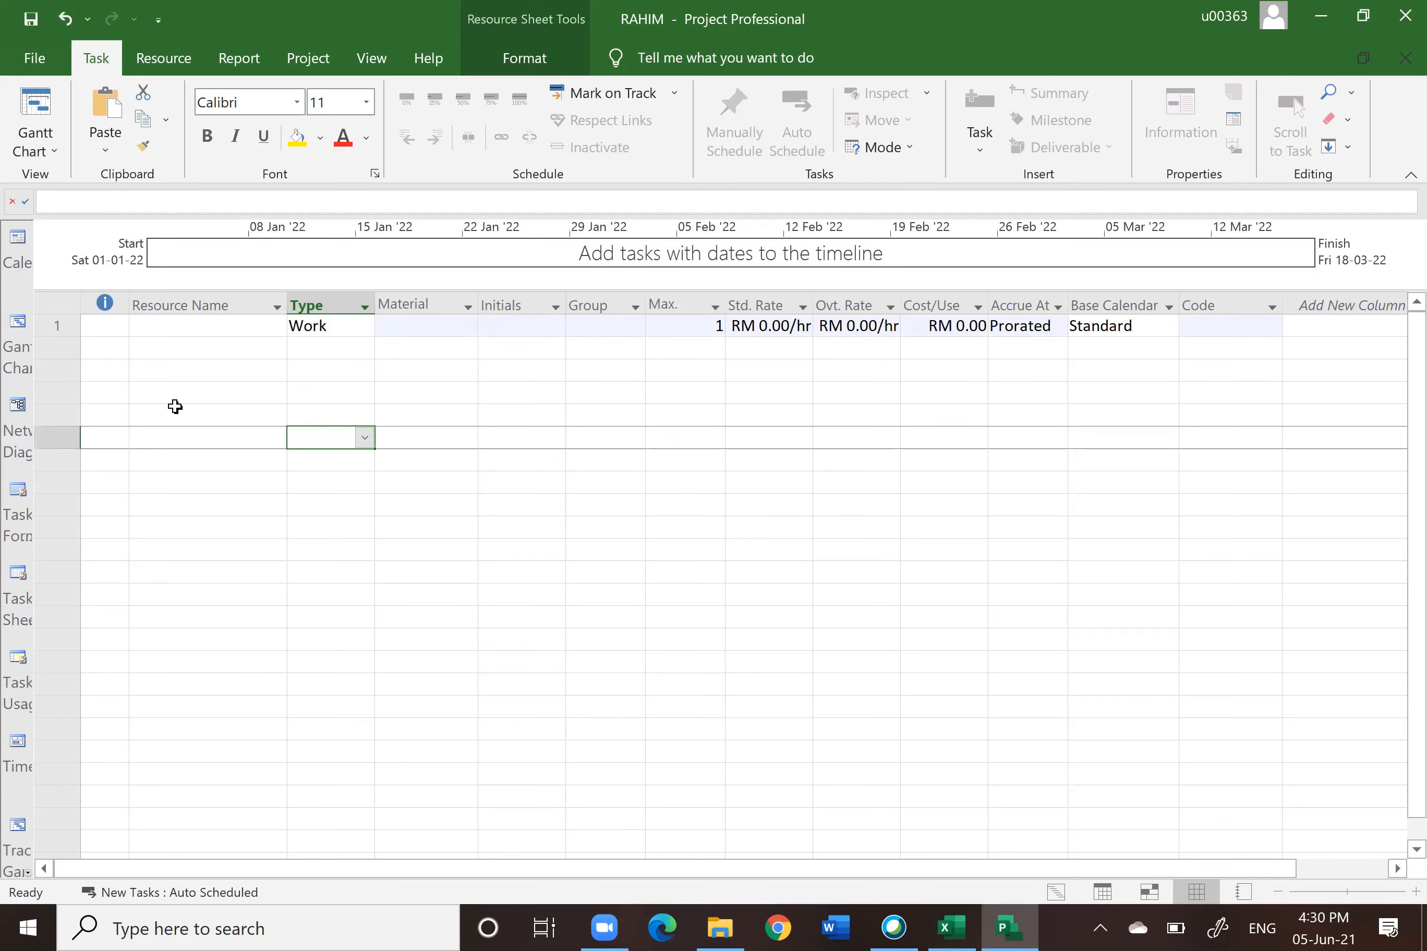
left_click(60, 325)
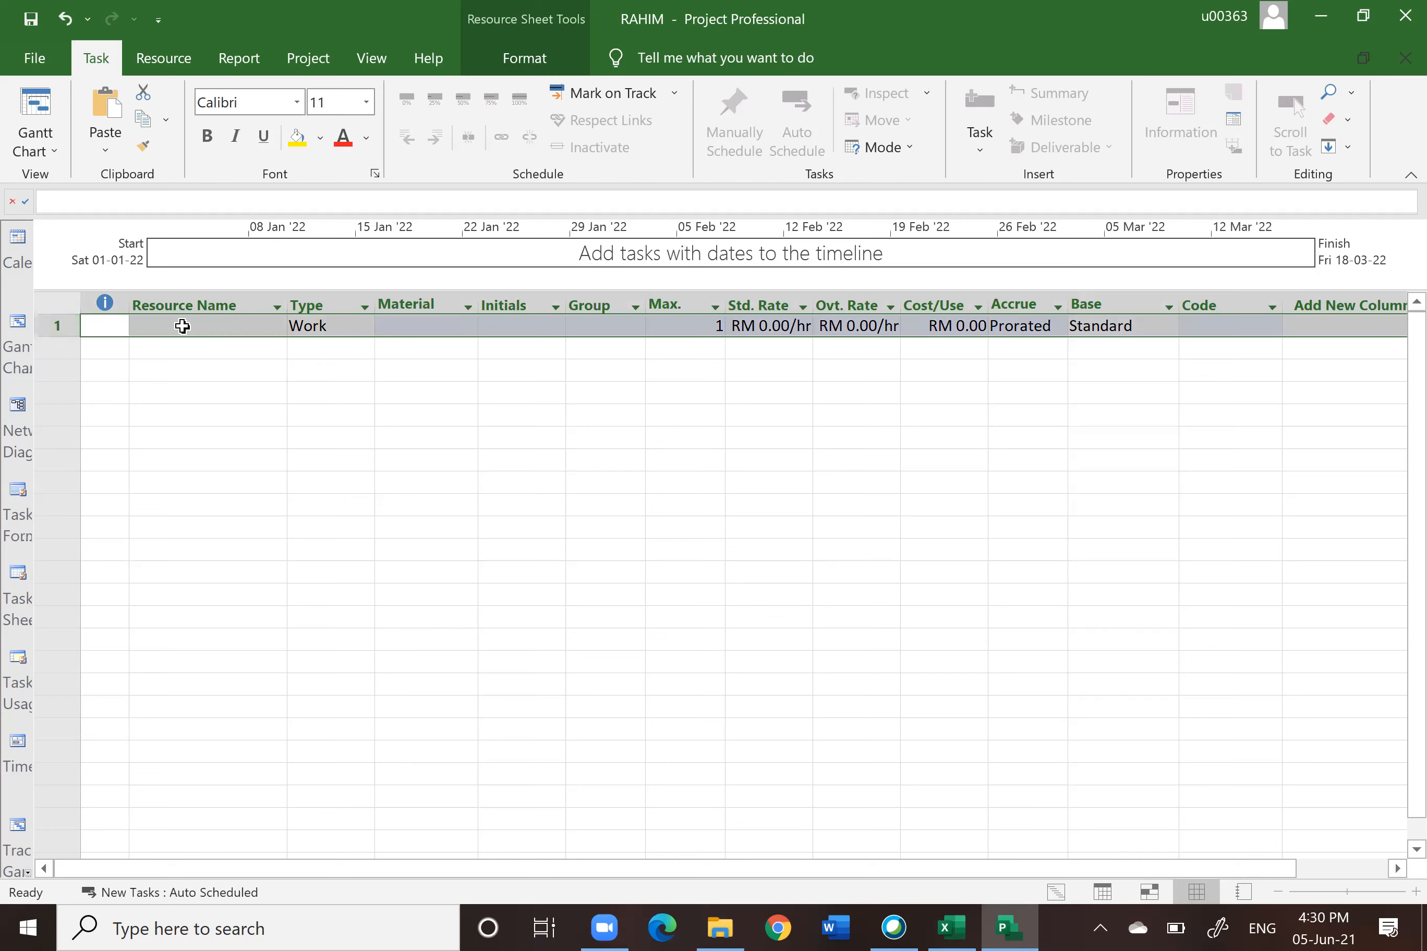
key("Delete")
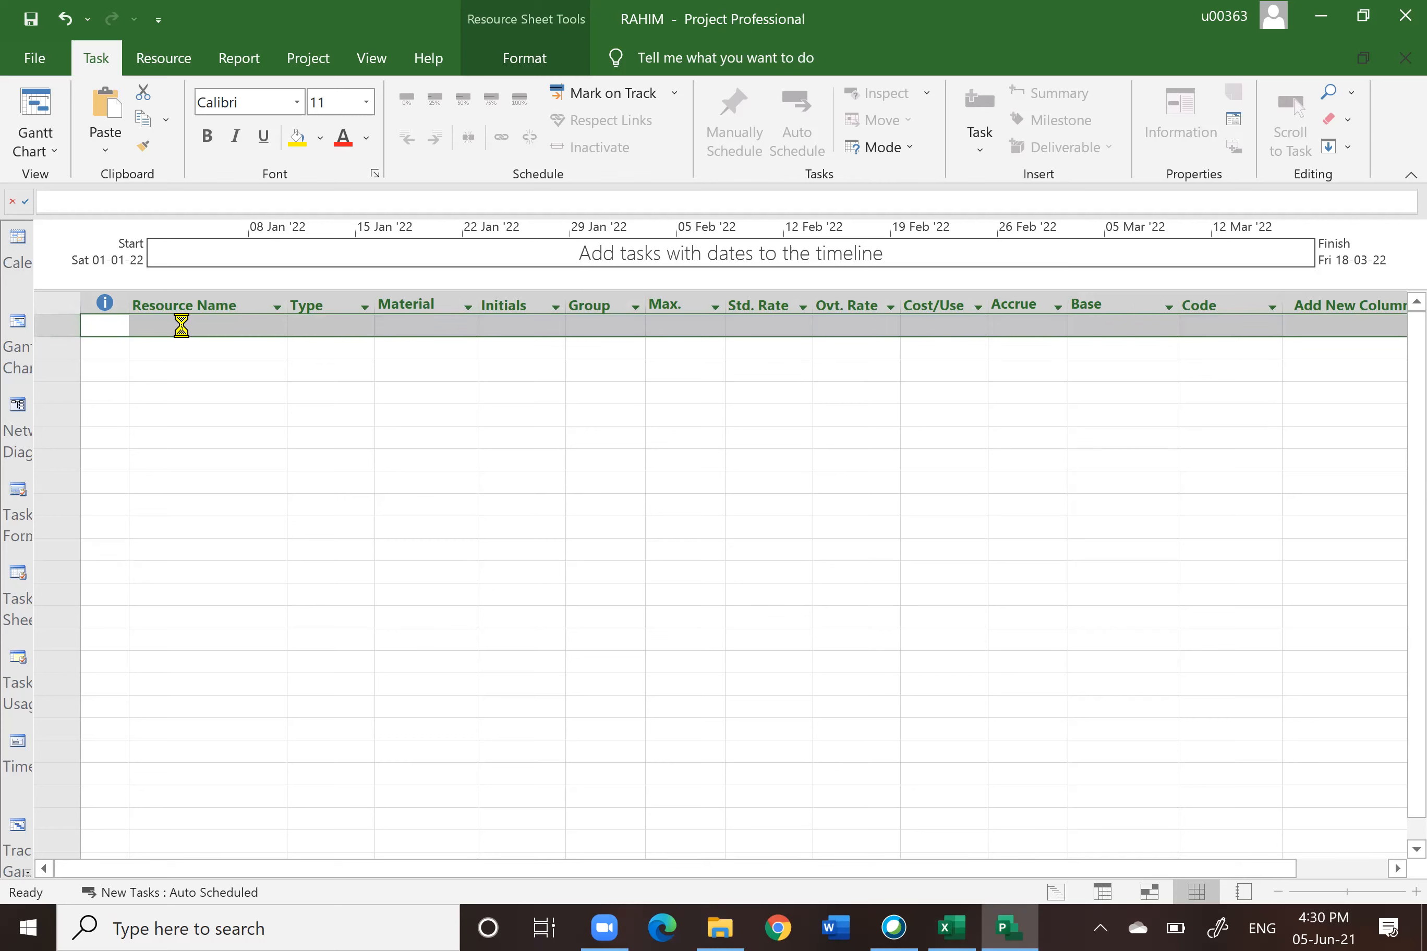
left_click(262, 479)
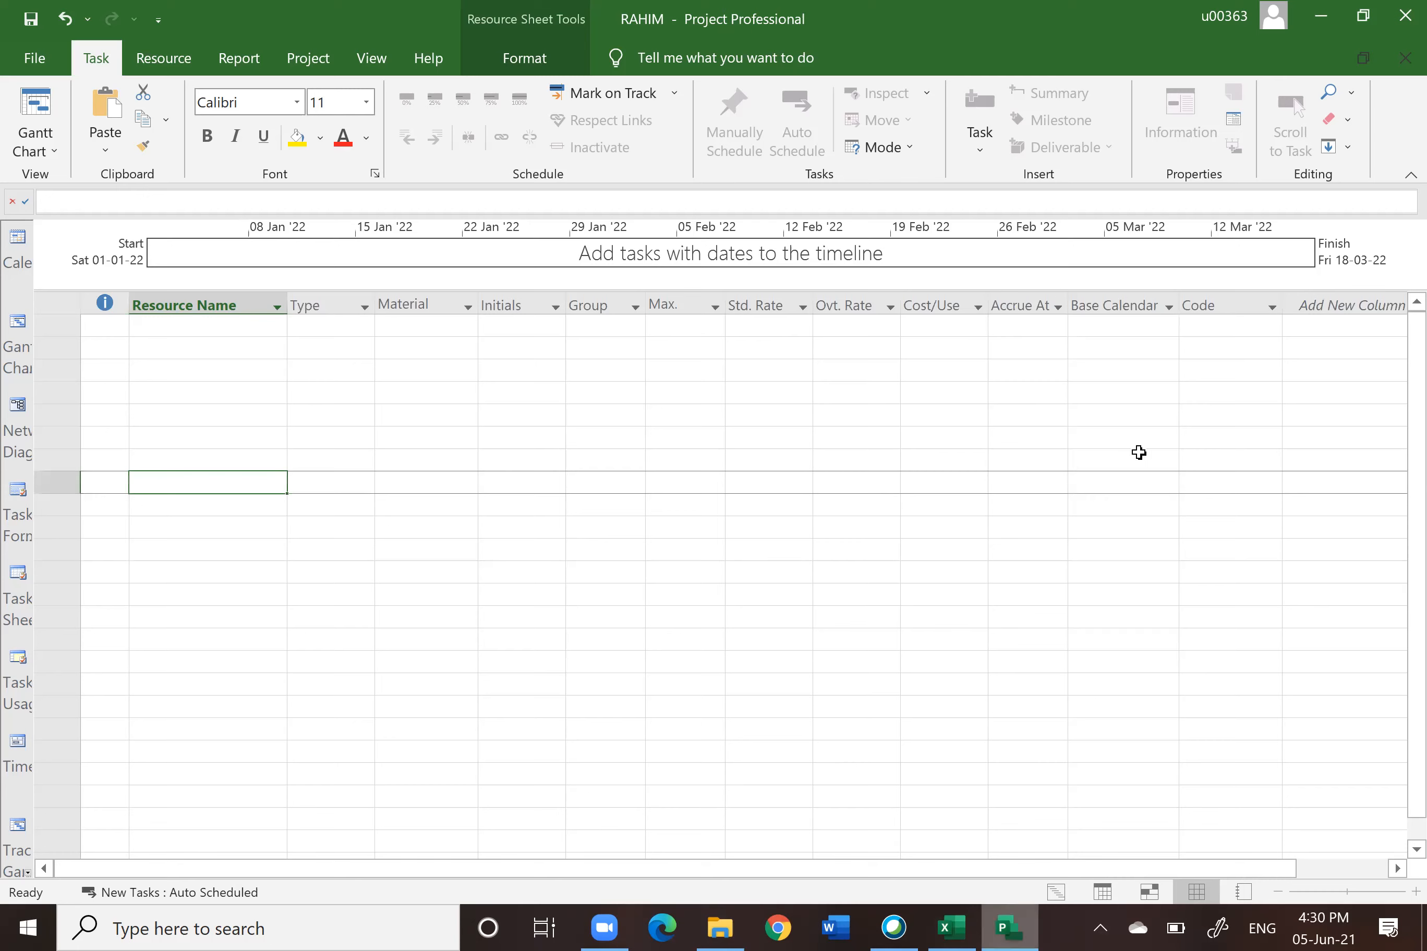